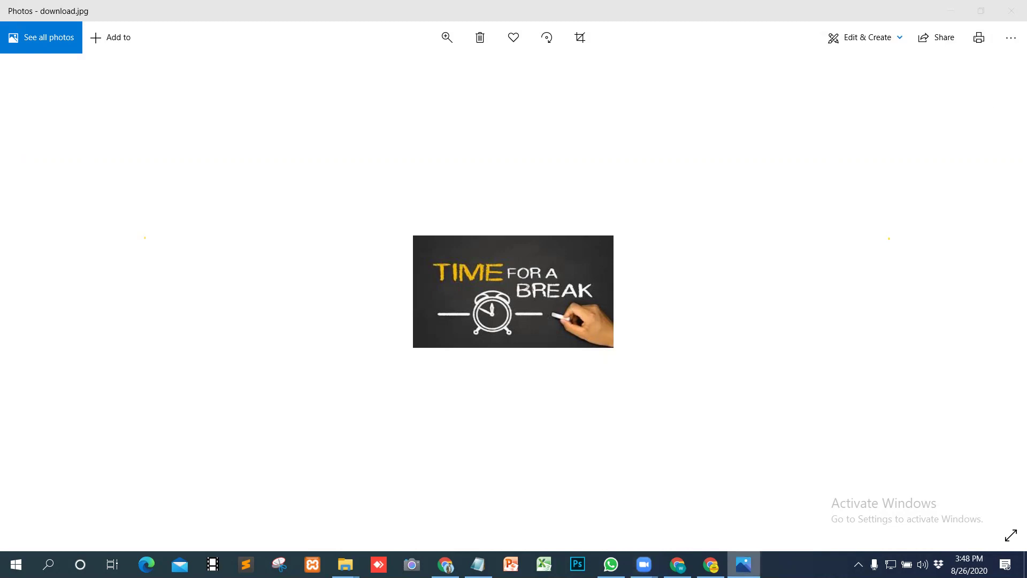
Step: Close the Photos window showing download.jpg
right_click(744, 564)
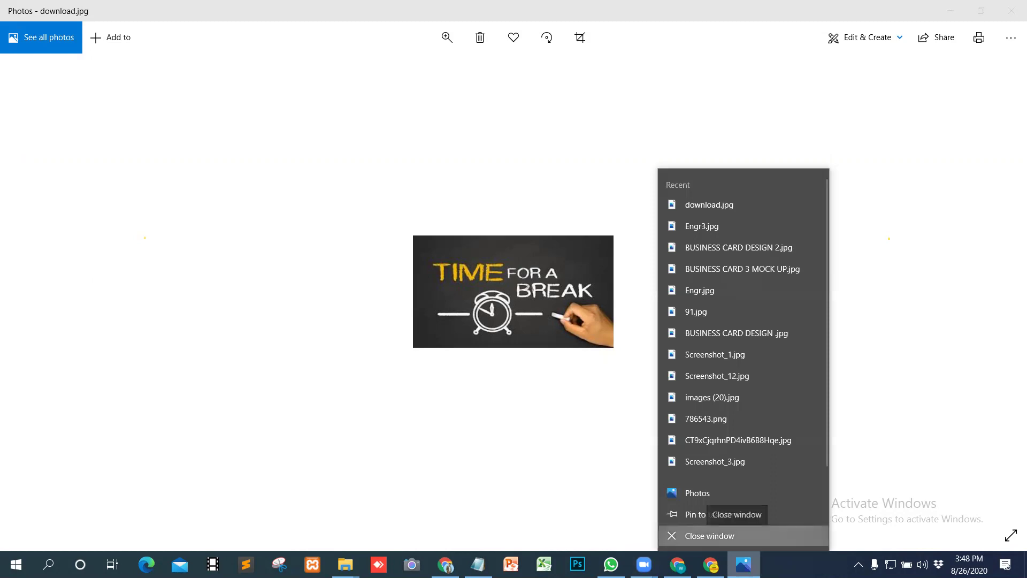
left_click(709, 536)
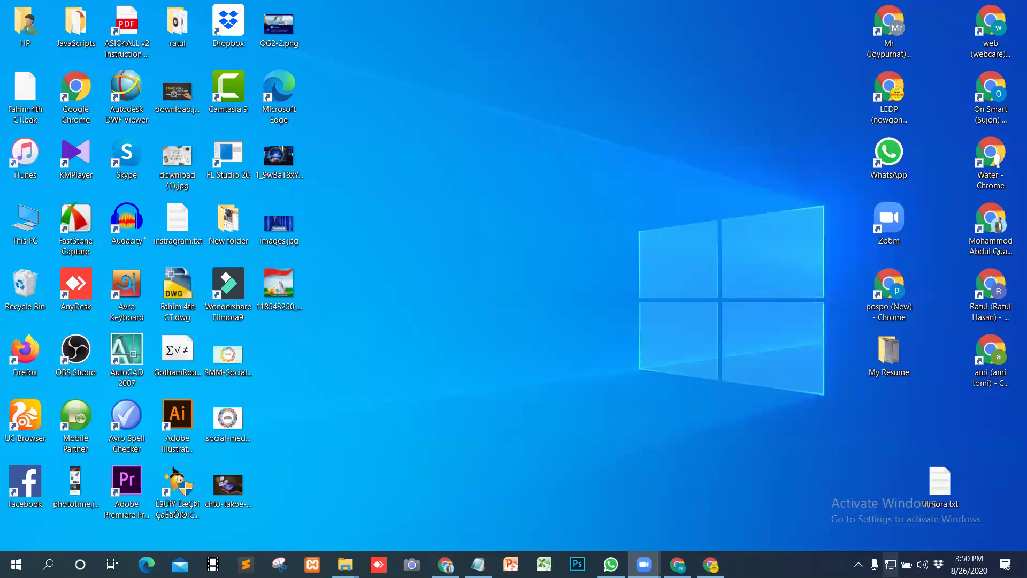
Step: Connect the computer to the first secured Wi-Fi network in the list, repeating the attempt with automatic connection enabled
left_click(889, 564)
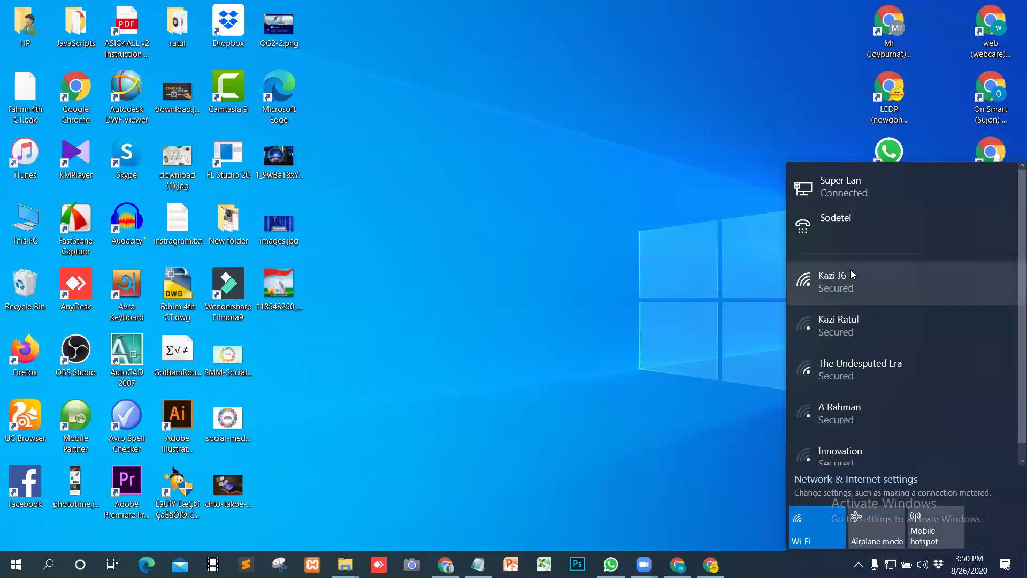
left_click(851, 271)
left_click(957, 344)
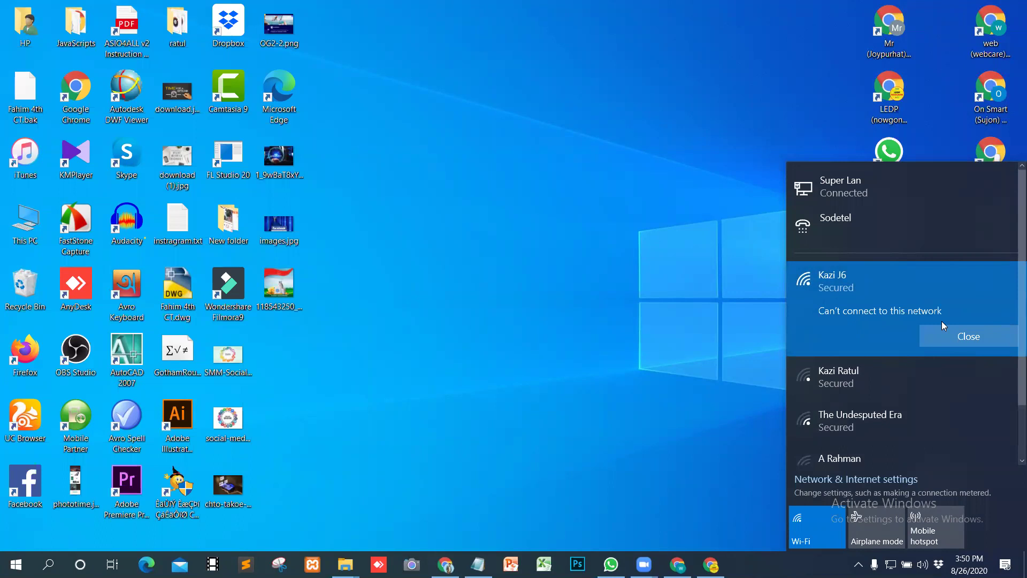
left_click(966, 337)
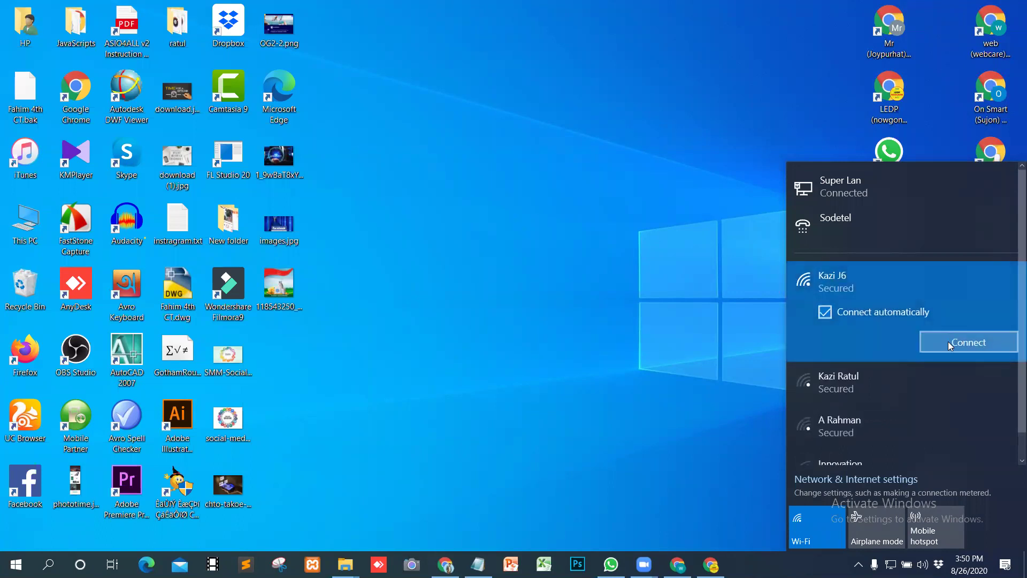
left_click(964, 345)
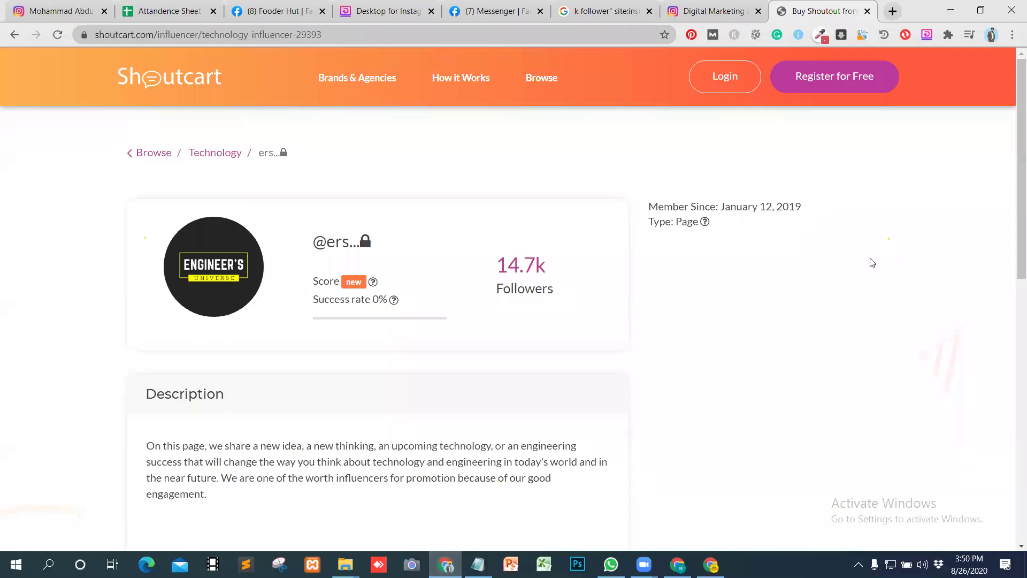
Step: Close the Shoutcart, flightmedia Instagram and Google search tabs, and then the whole Chrome window with the remaining tabs
left_click(867, 11)
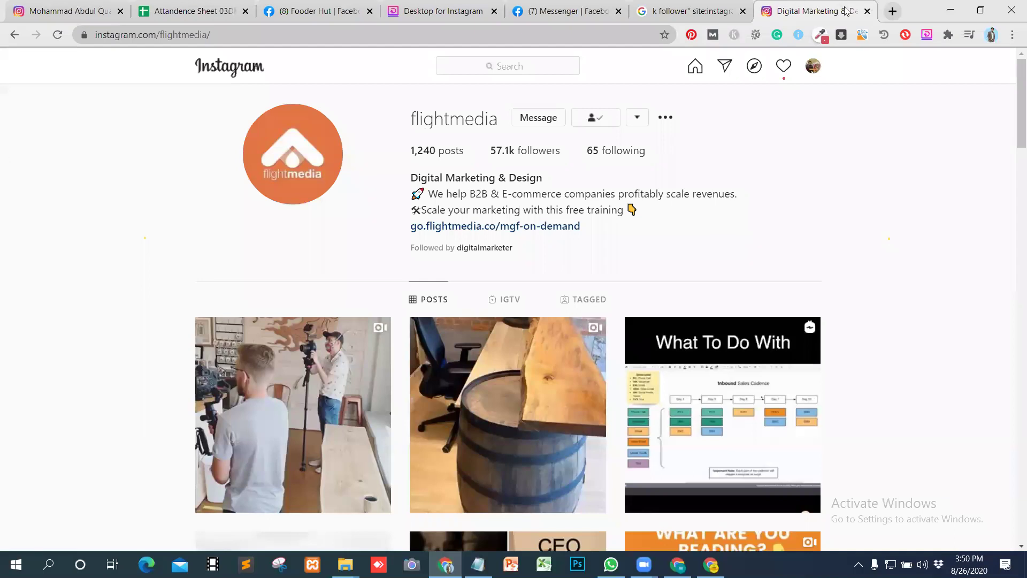
left_click(867, 11)
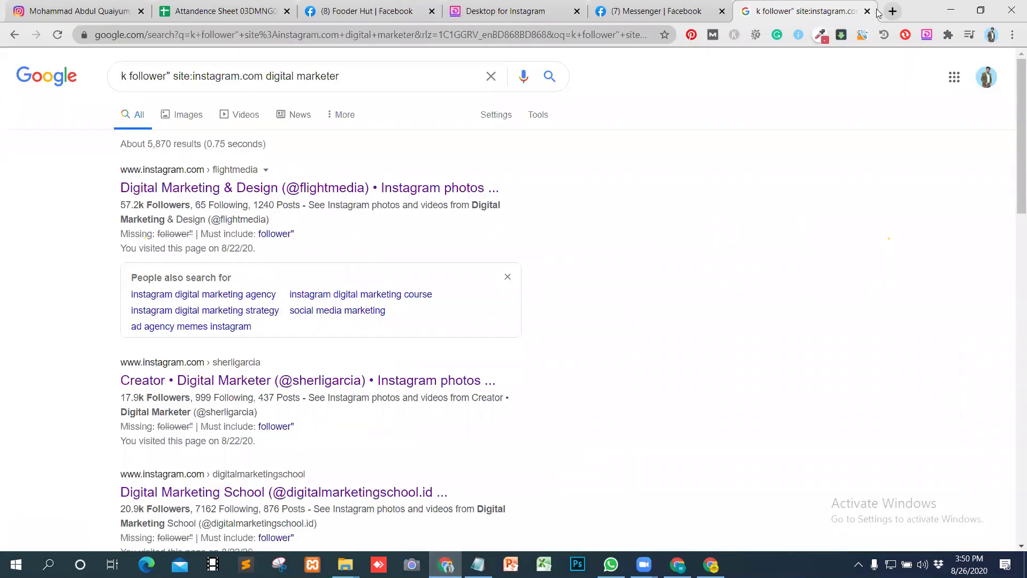
left_click(867, 11)
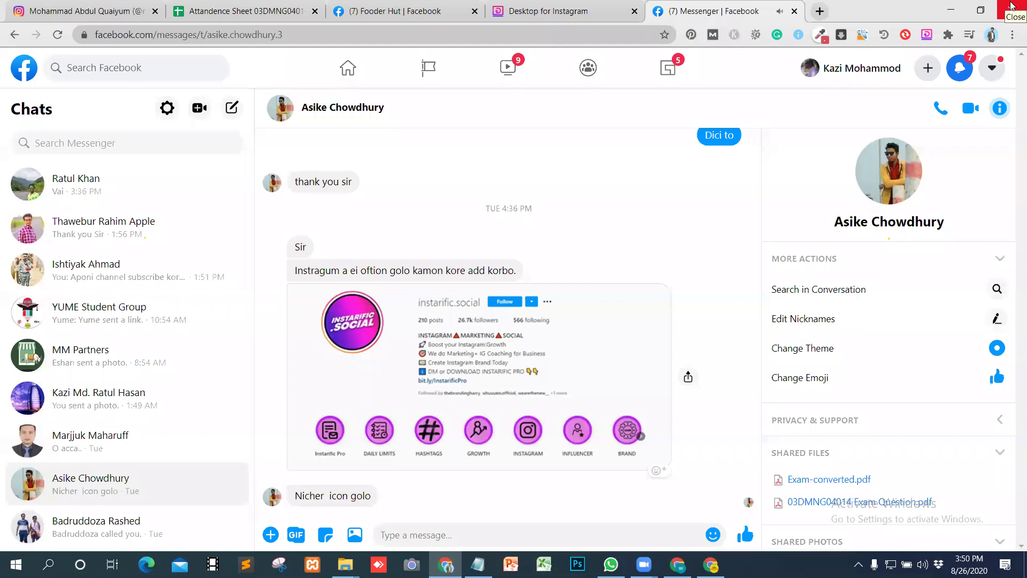
left_click(1011, 7)
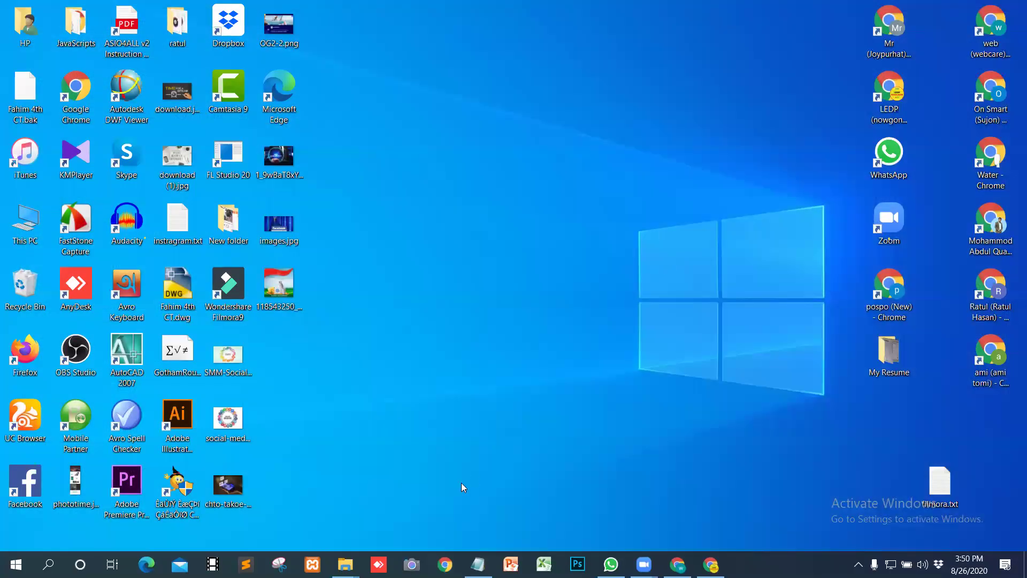
Step: Close the two remaining Chrome windows, showing Google Drive and Desktop for Instagram
left_click(710, 565)
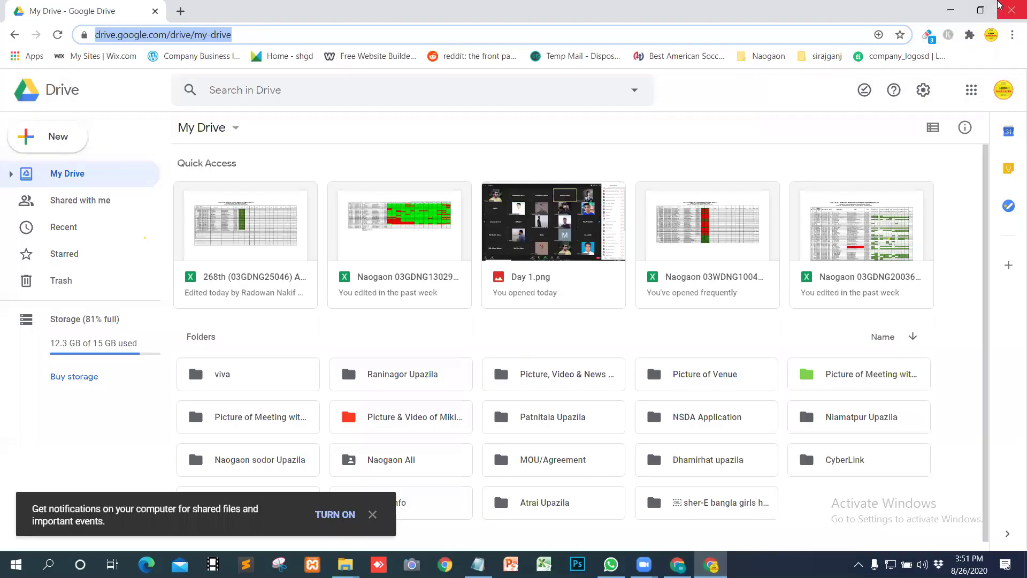
left_click(1011, 9)
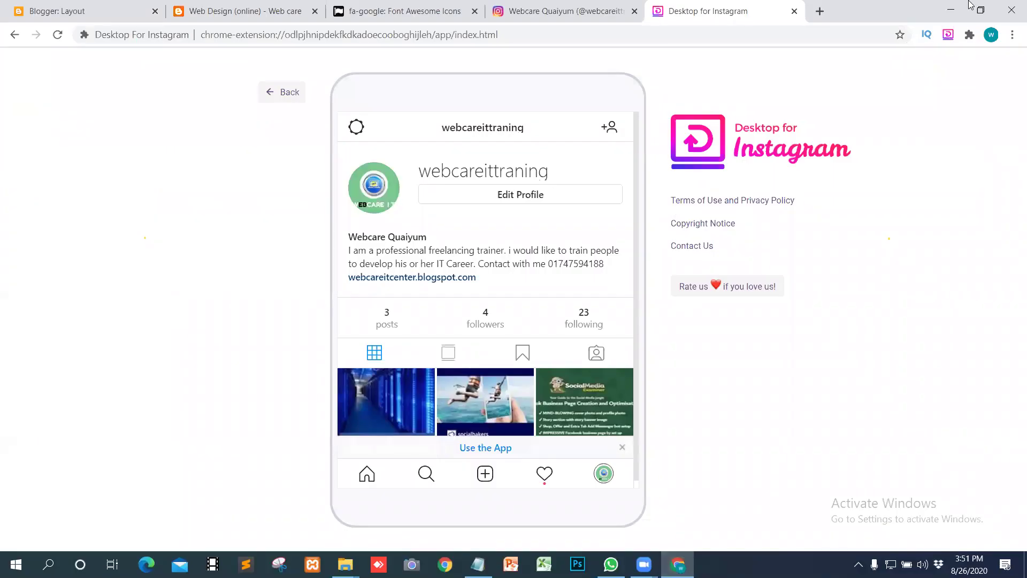
left_click(1011, 10)
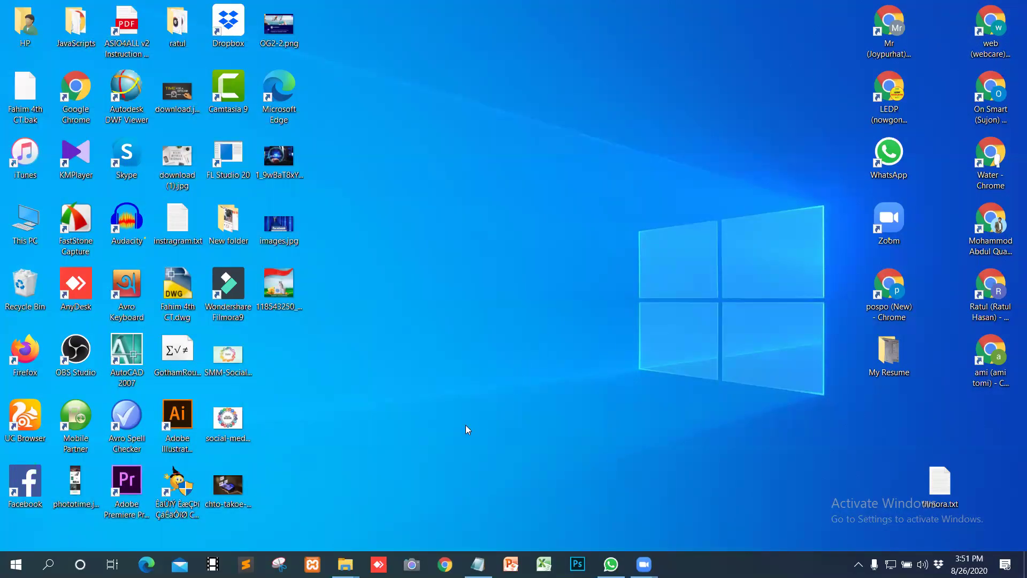
Step: Open a new Chrome window from the profile shortcut below Water and check the Wi-Fi connection status
left_click(996, 232)
double_click(995, 233)
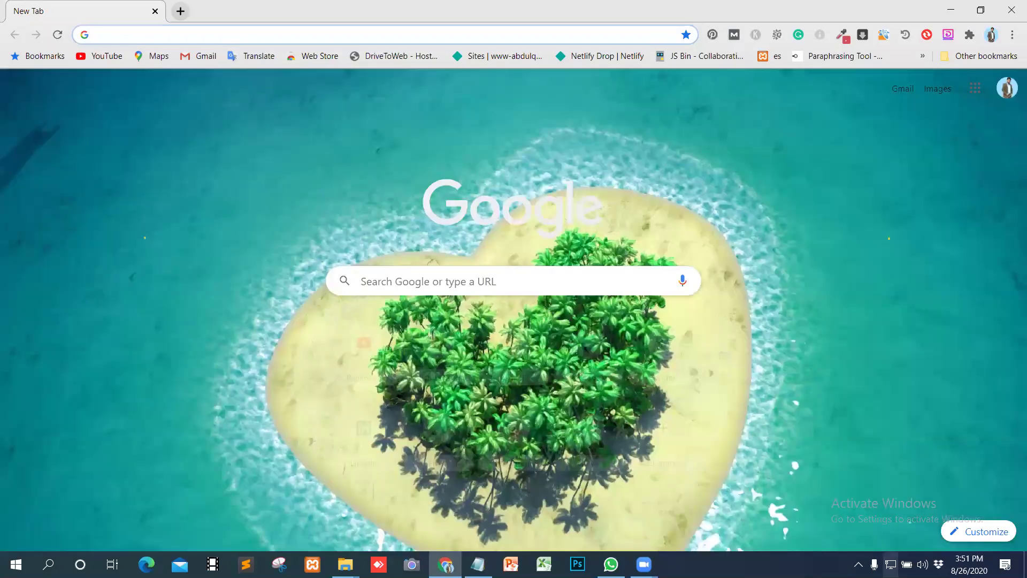
left_click(890, 564)
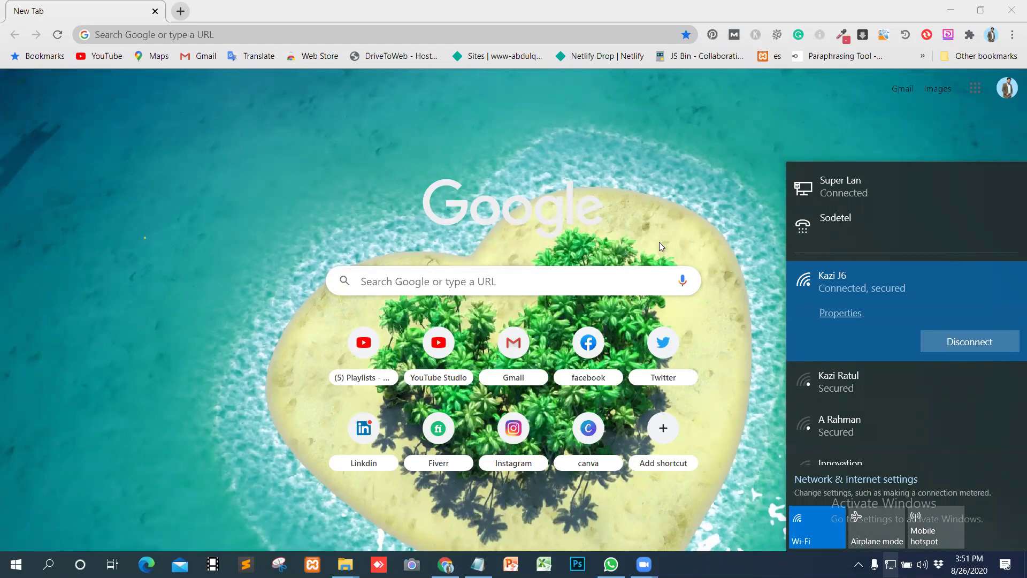
left_click(134, 213)
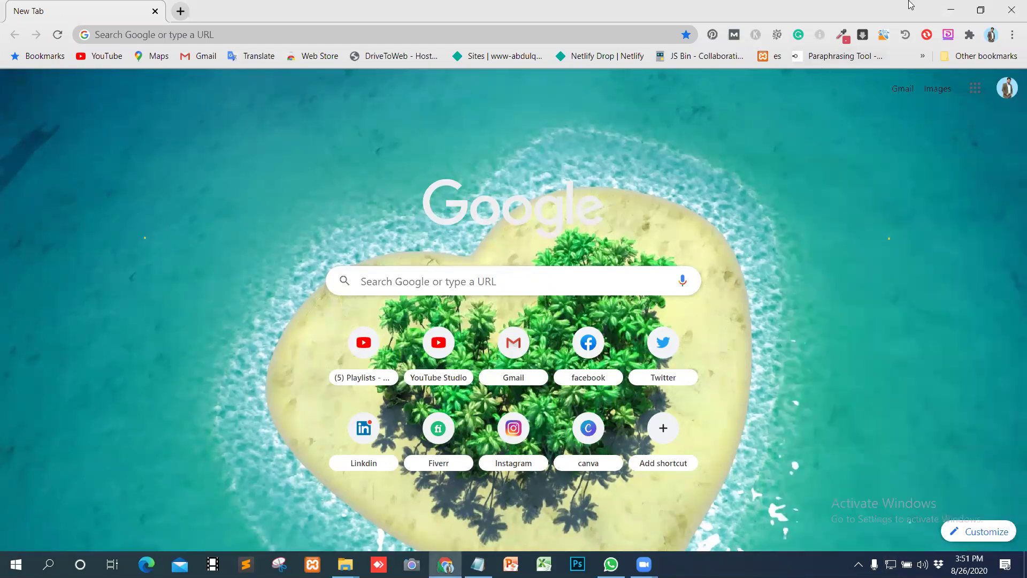
left_click(950, 9)
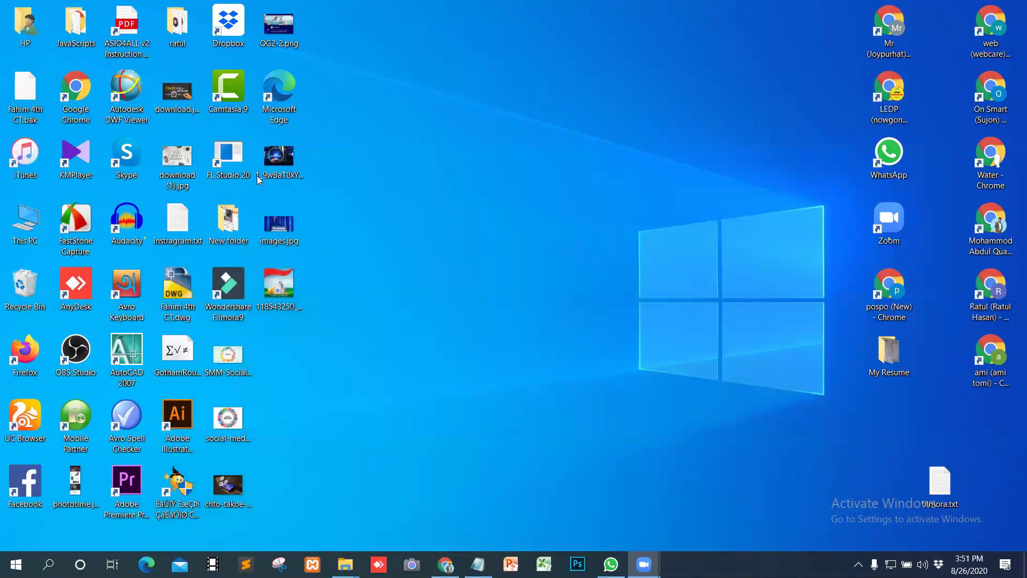
Step: Launch Camtasia 9 and put away the instragram.txt notes to return to the desktop
double_click(226, 80)
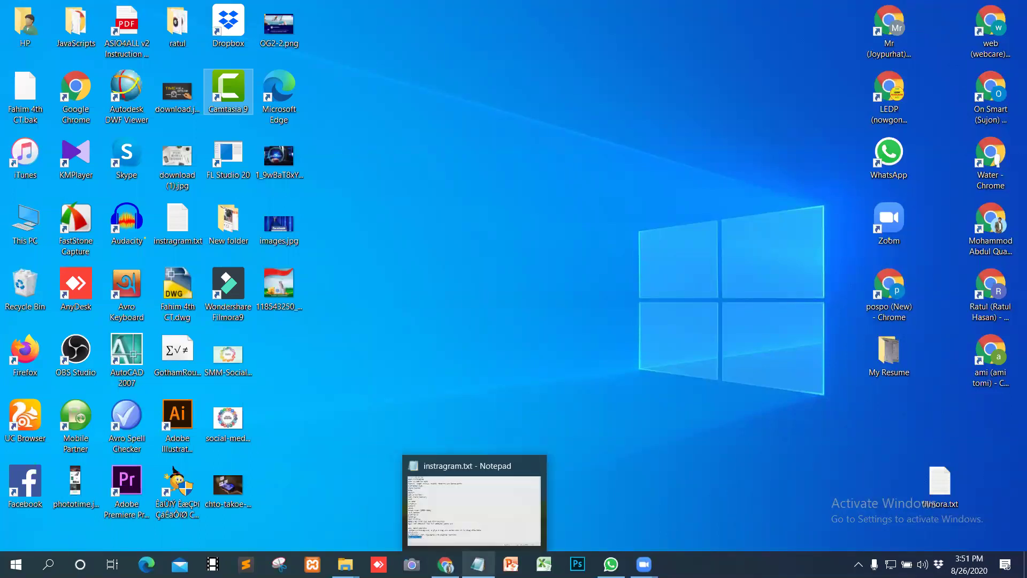
left_click(477, 564)
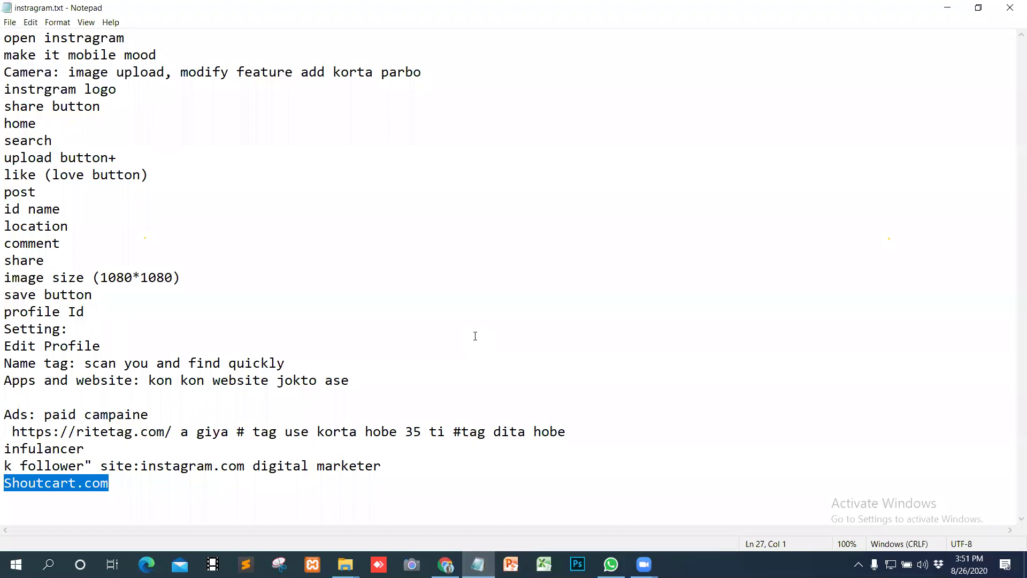
key("super+d")
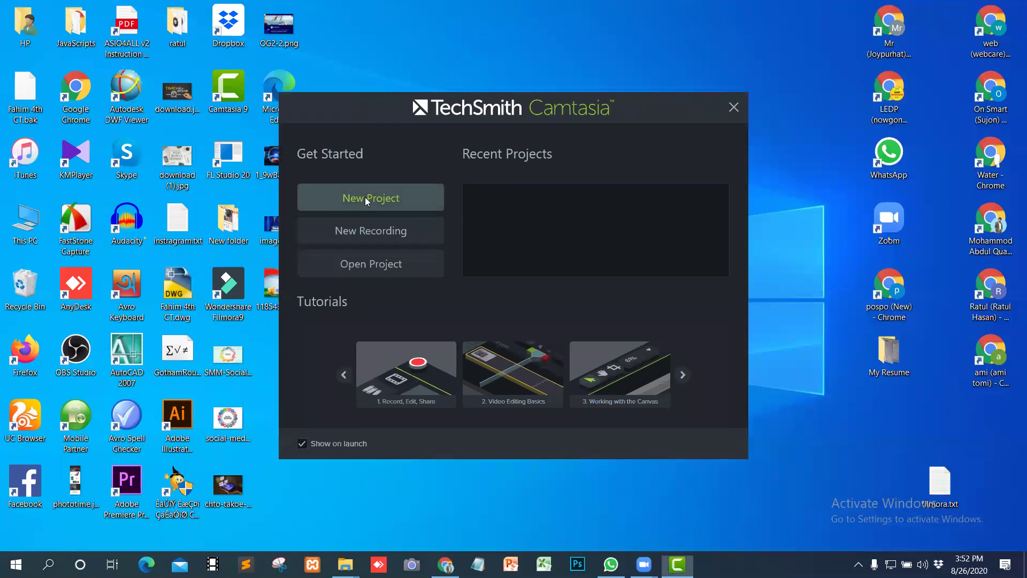
Step: Create a new Camtasia project, dismissing the trial notice, and minimise the editor
left_click(364, 197)
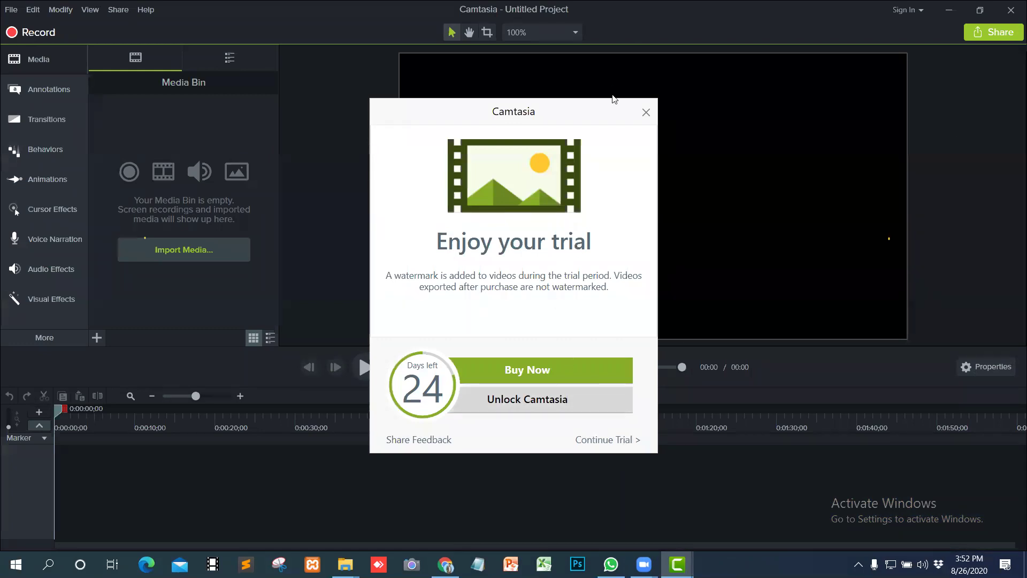
left_click(646, 114)
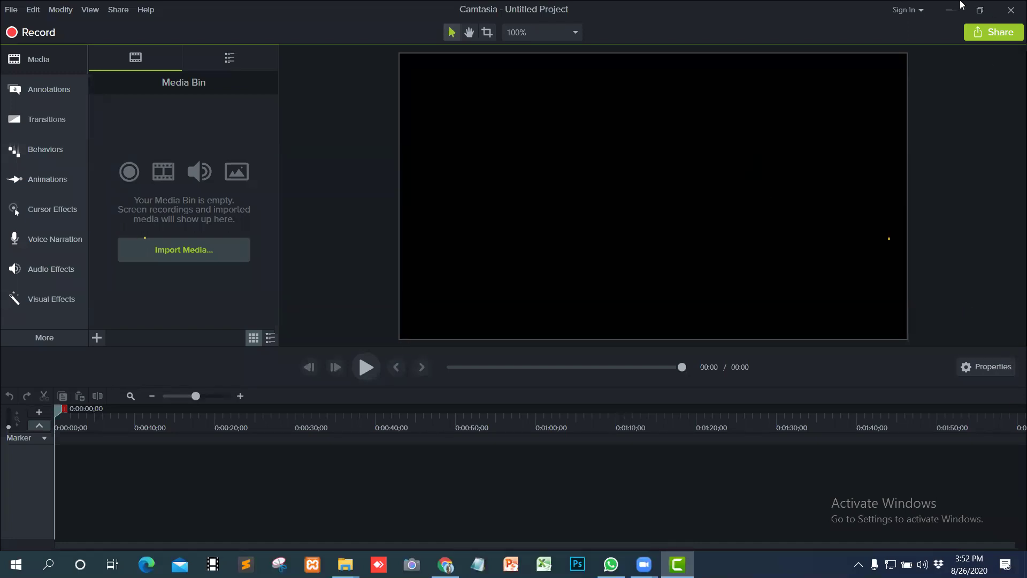
left_click(946, 11)
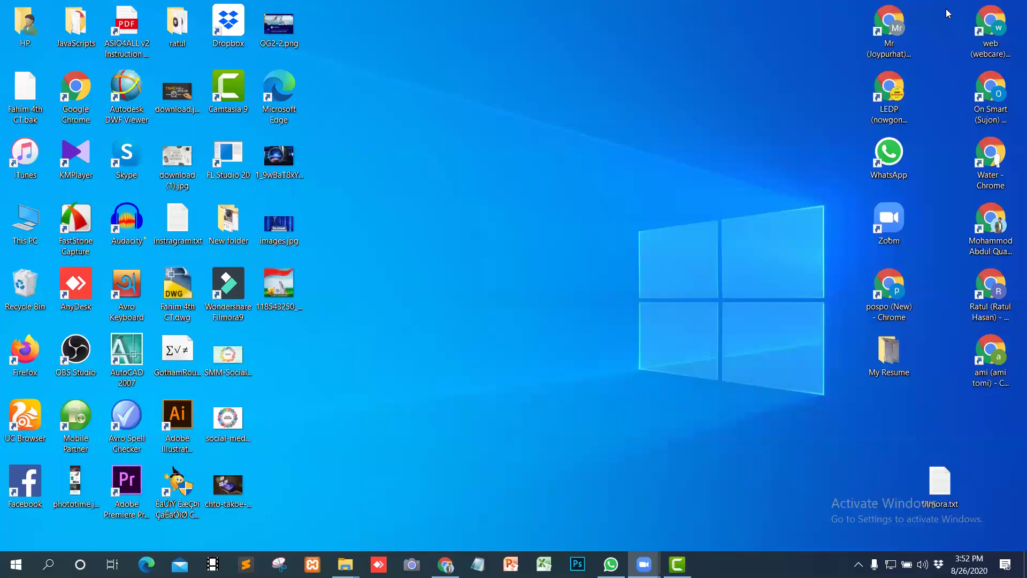
Step: Open a blank Notepad document and start a full-screen recording with Camtasia
left_click(478, 563)
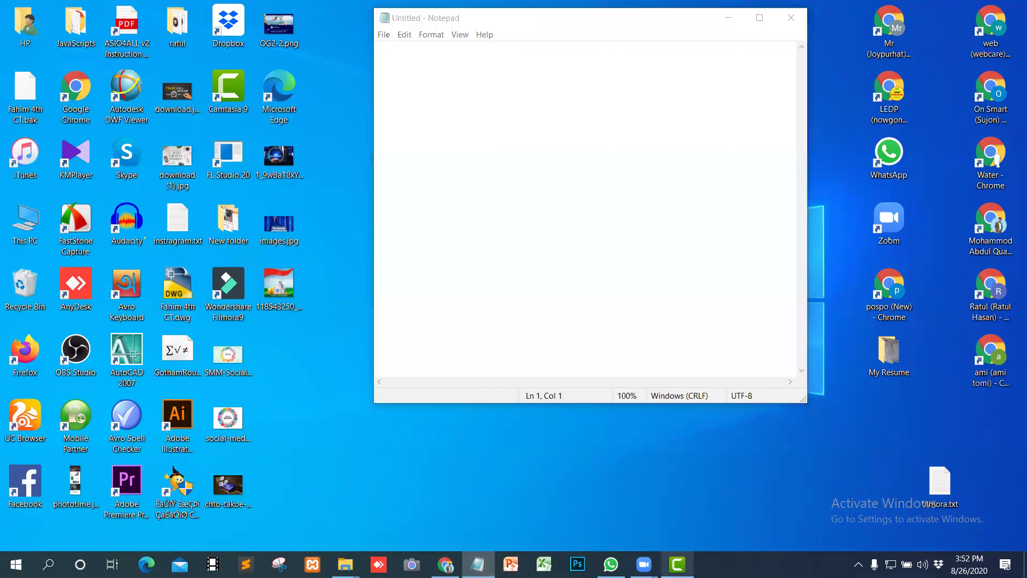
left_click(677, 563)
left_click(24, 35)
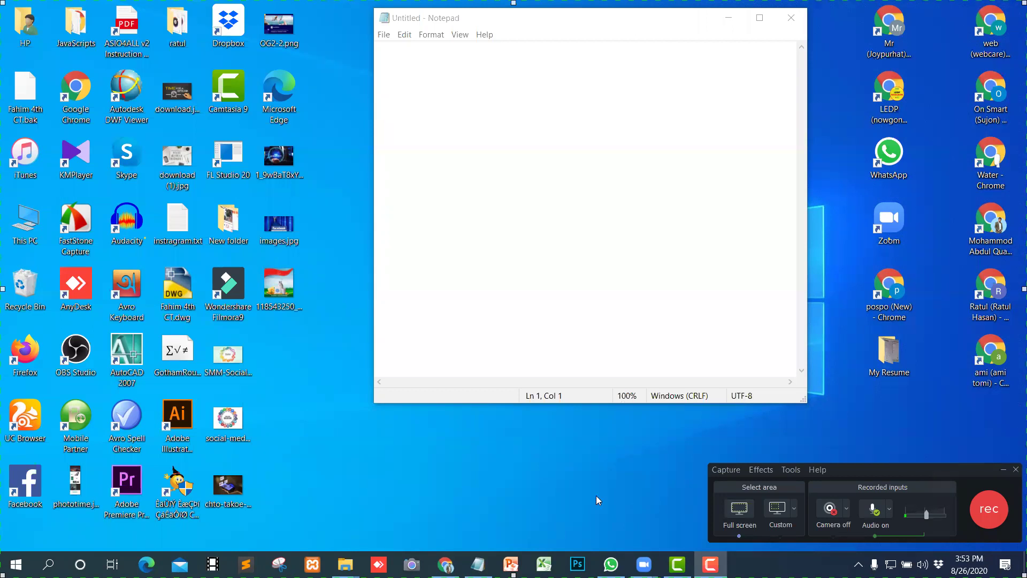
left_click(989, 510)
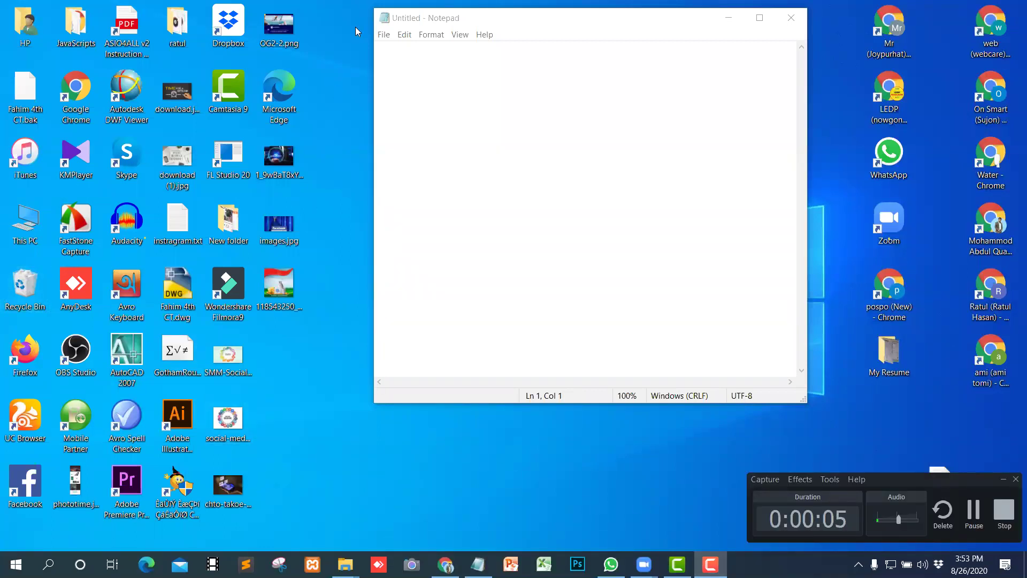
Step: Write the heading "Subject: Messenger bot" in the blank Notepad document and start a new line
left_click(433, 69)
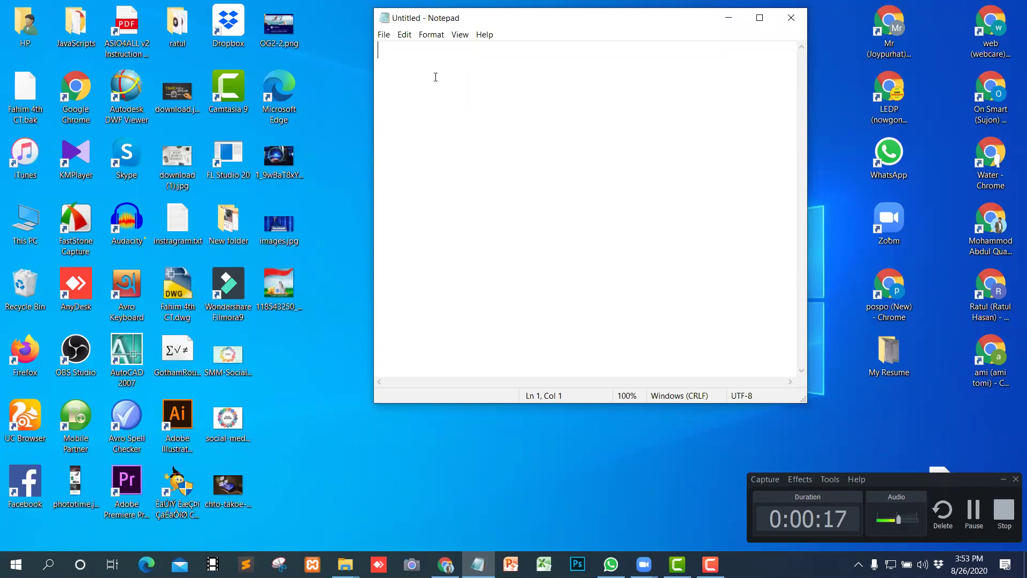
type("S")
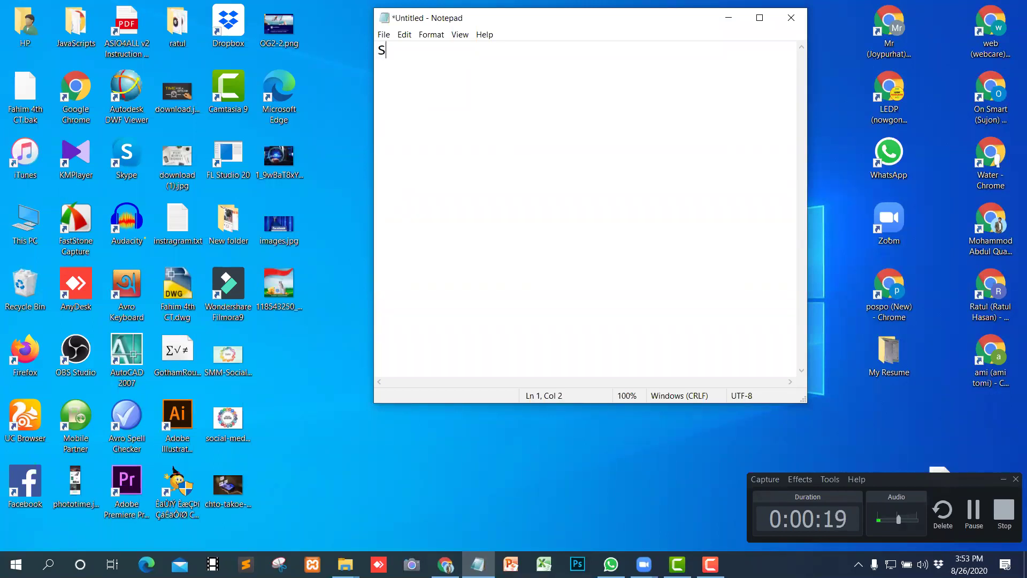
type("ubject: ")
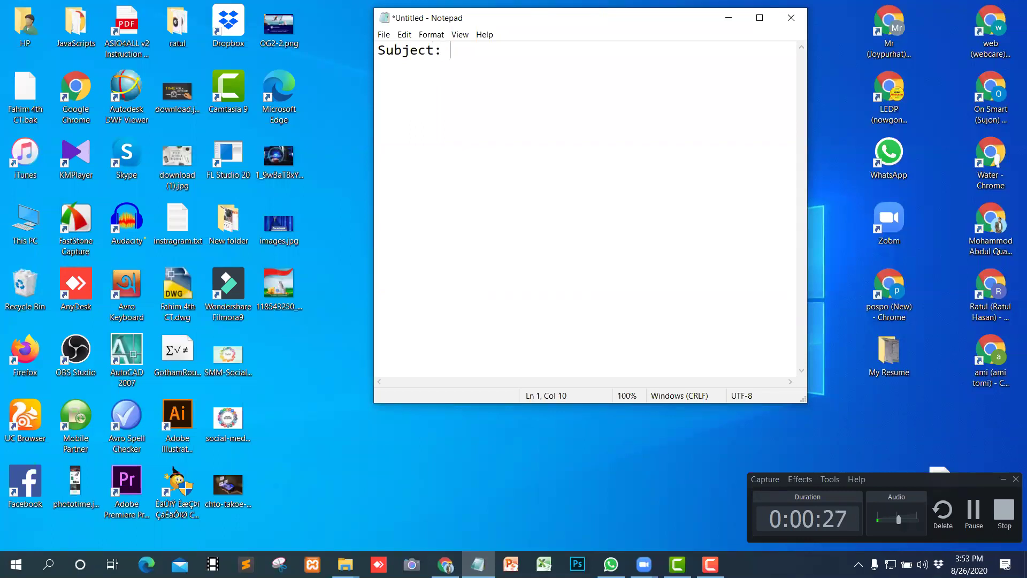
type("Messenger")
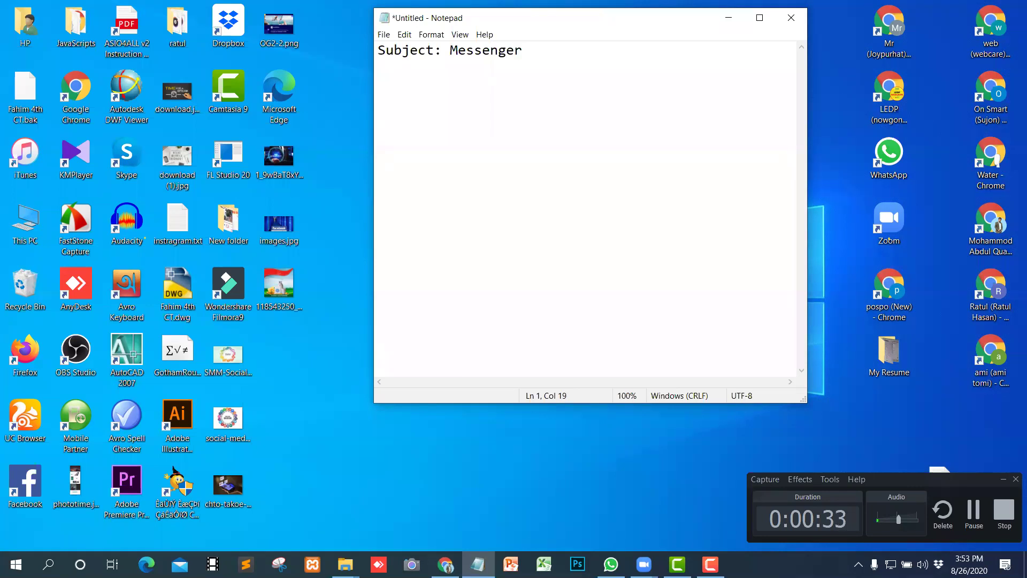
type(" bot:")
key("BackSpace")
key("Return")
Step: Open the smart shop folder inside latest drive on the Data (G:) drive
left_click(22, 225)
double_click(22, 226)
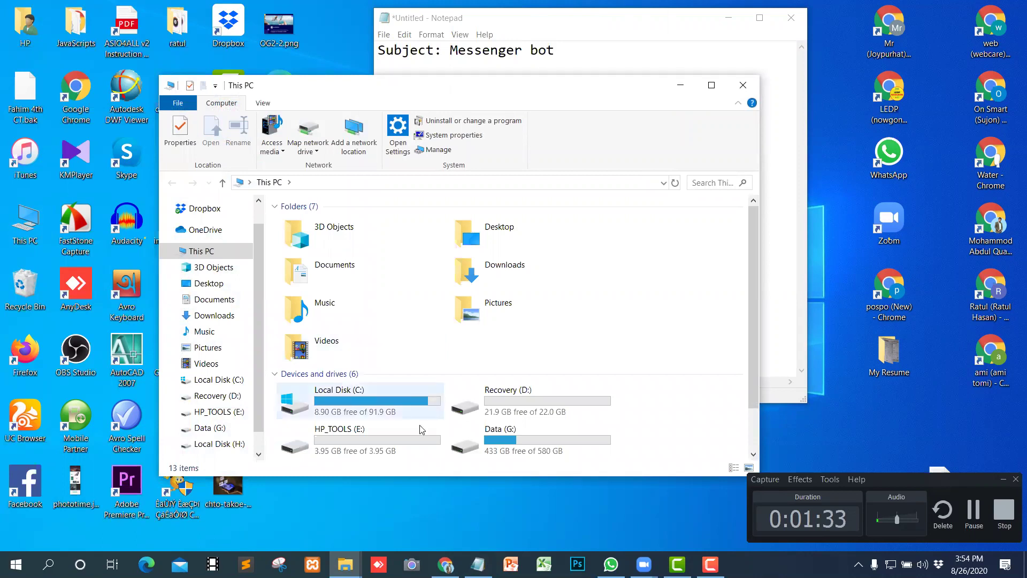
double_click(504, 439)
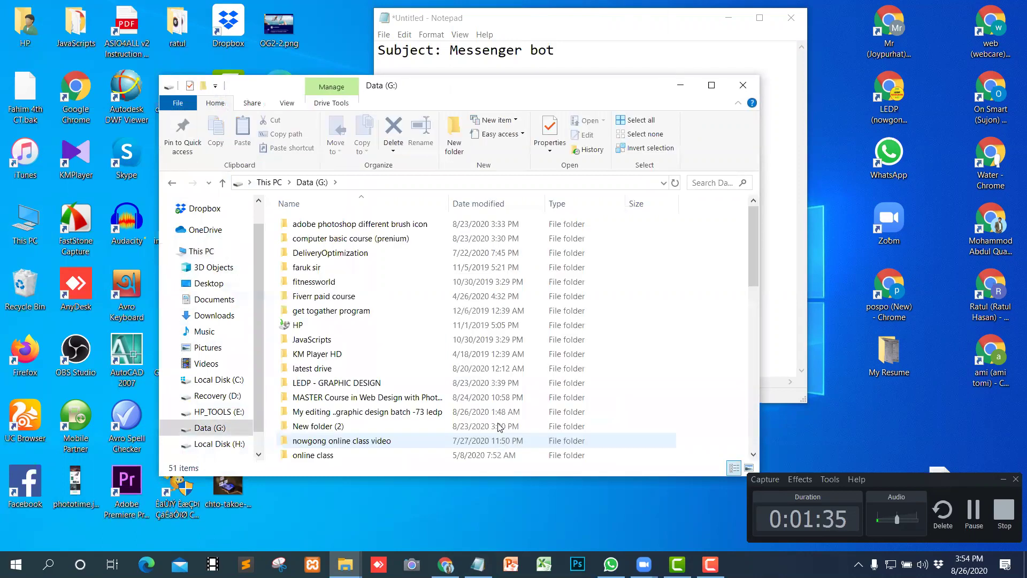
double_click(330, 369)
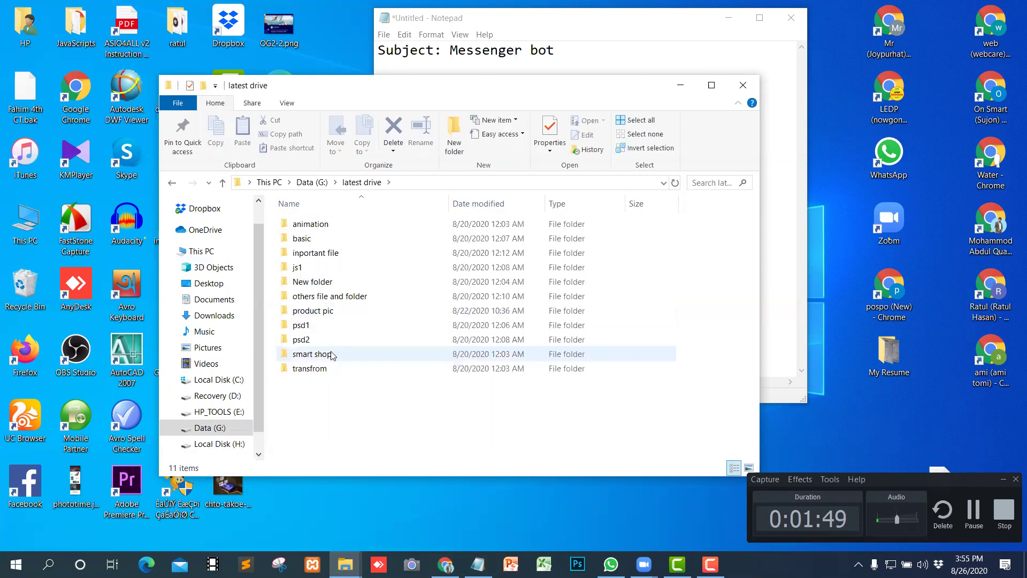
double_click(312, 354)
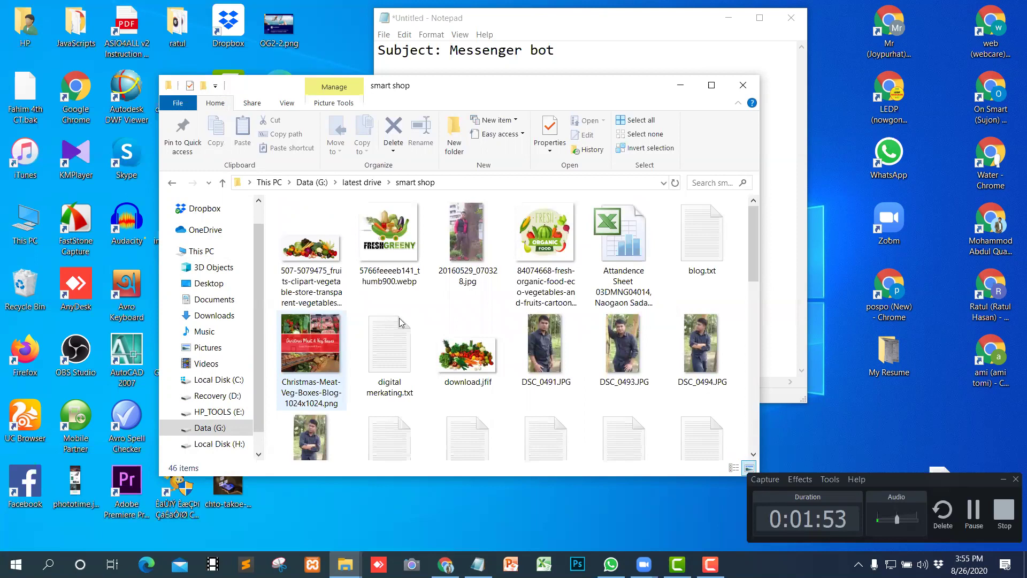
Step: Check gig research.txt and close it, and view Fiverr Gig research.txt in a maximised window
scroll(403, 320, "down", 5)
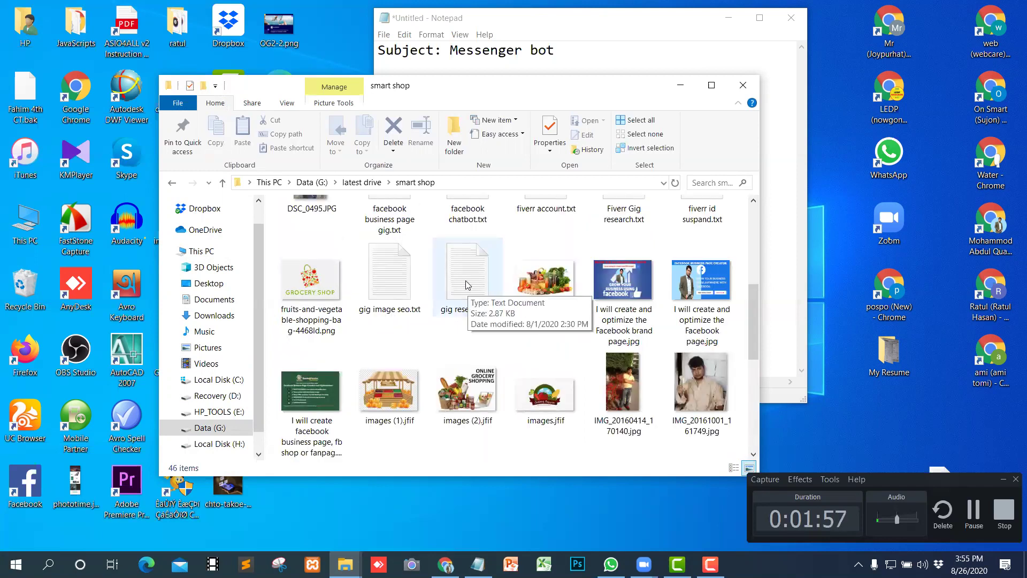
double_click(466, 285)
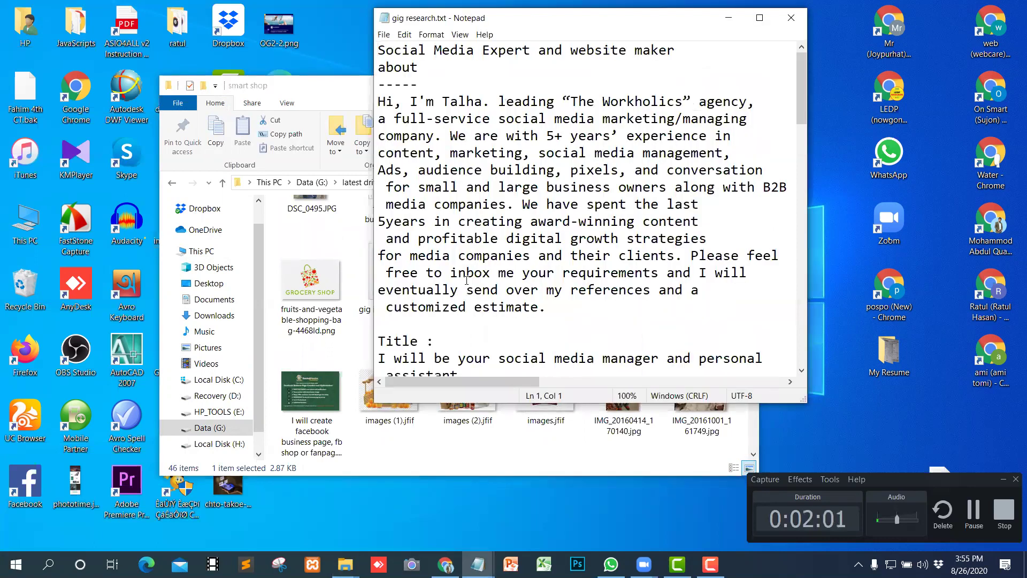
left_click(791, 17)
scroll(514, 310, "up", 3)
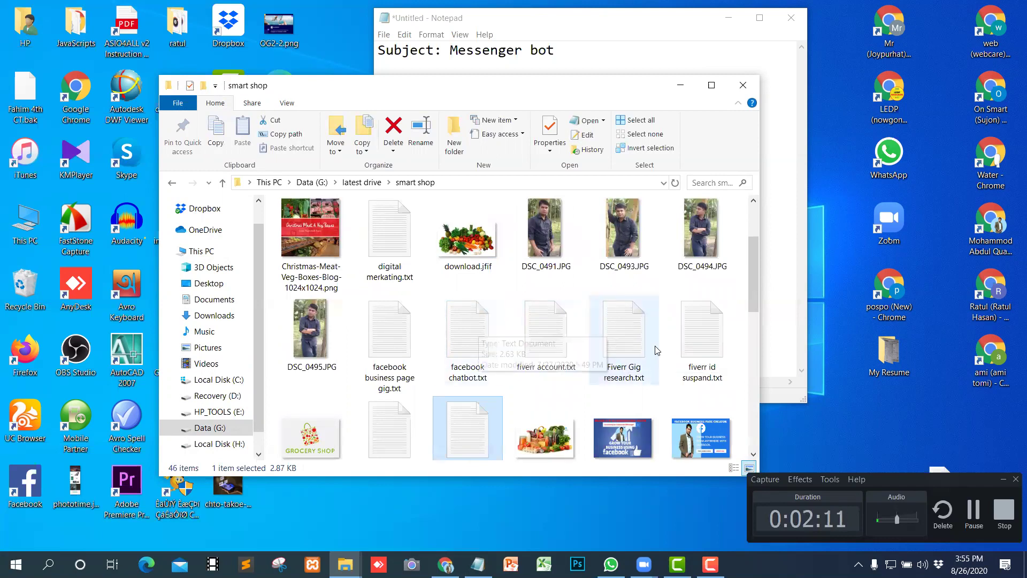
double_click(628, 348)
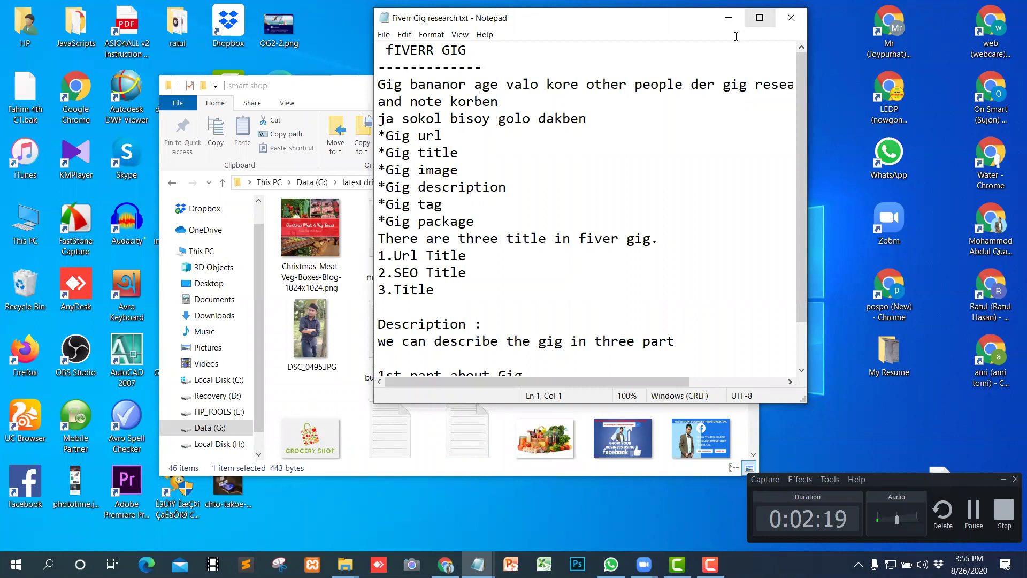
left_click(759, 17)
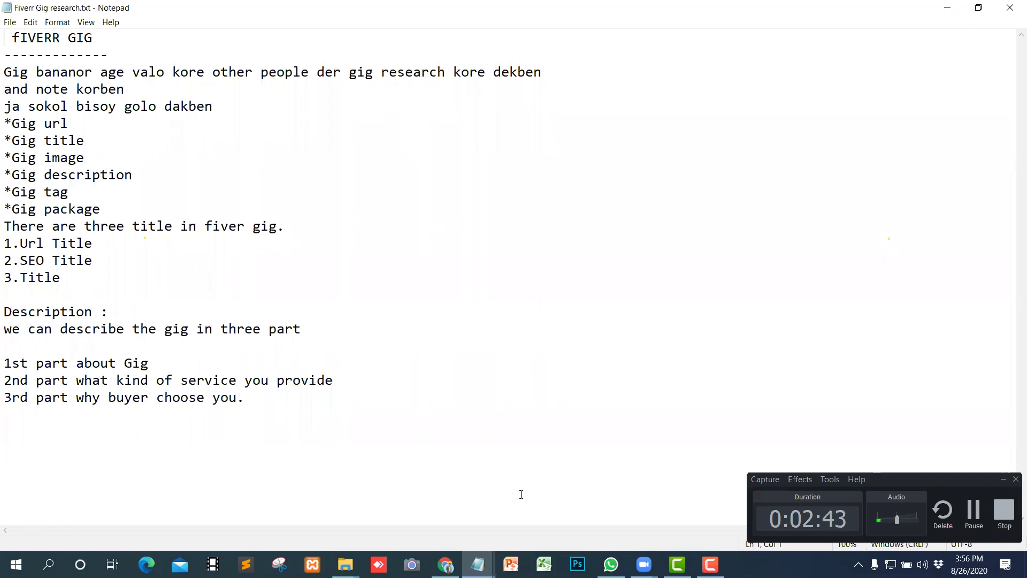
Step: Switch to Chrome, open Fiverr in buying mode, and open the recently viewed ManyChat chatbot gig for Facebook Messenger
left_click(445, 564)
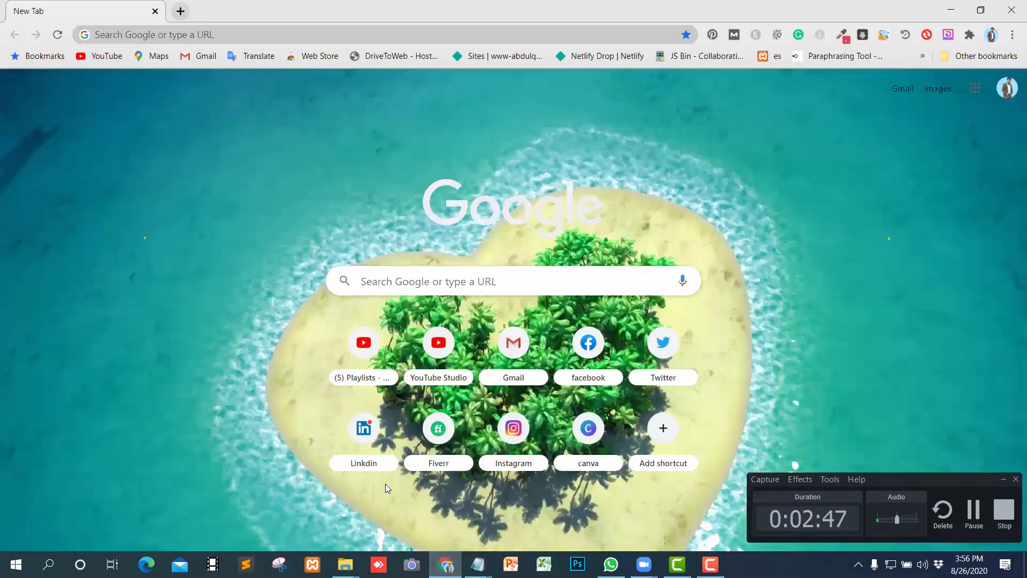
left_click(433, 437)
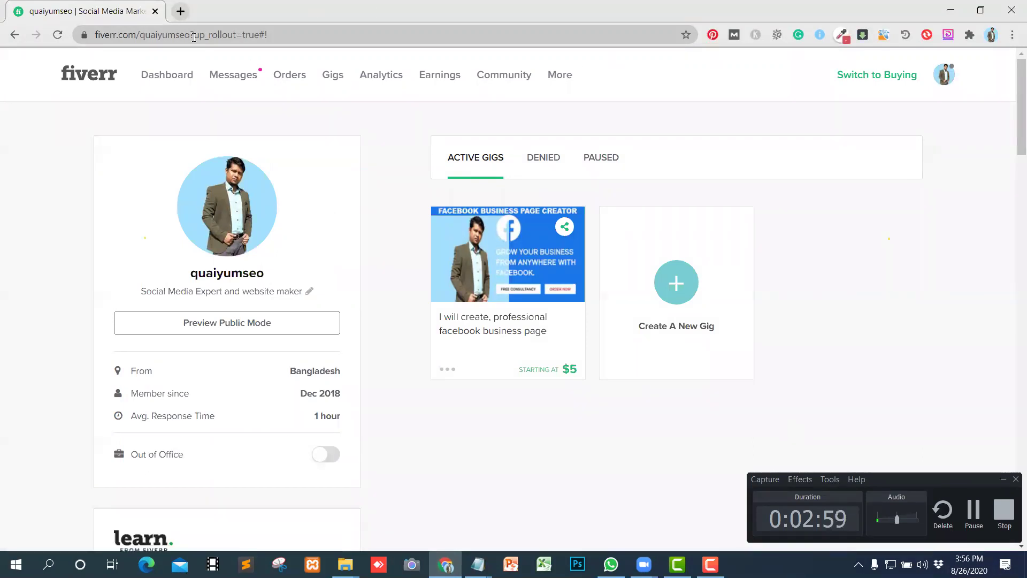
left_click(868, 76)
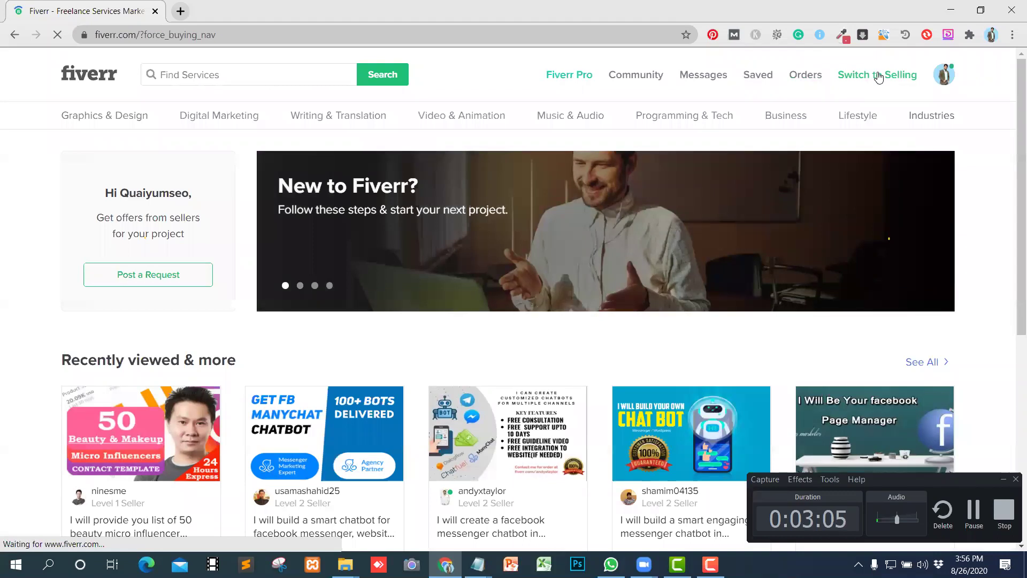
left_click(878, 78)
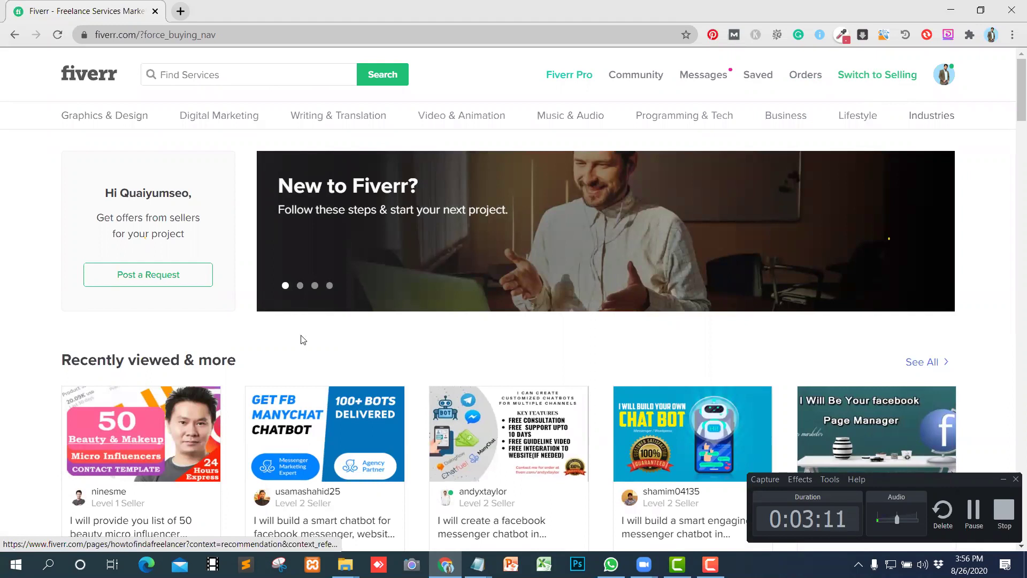
scroll(398, 377, "down", 3)
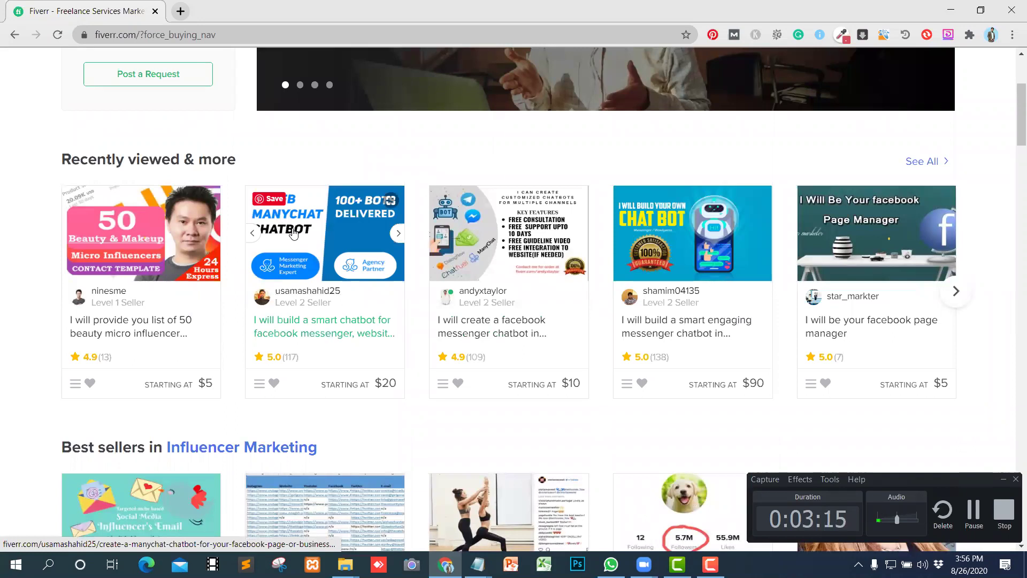
left_click(290, 325)
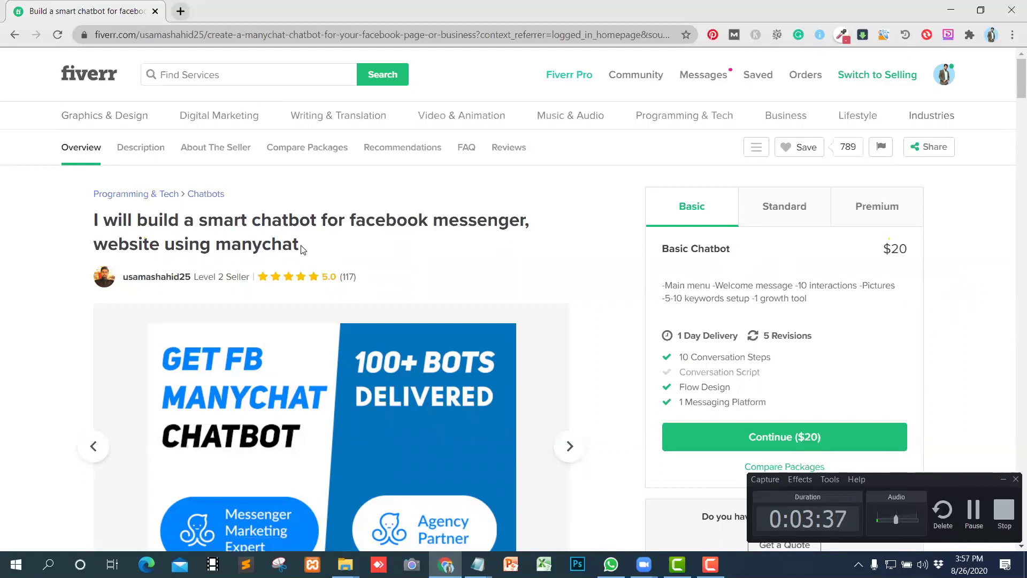
Step: Copy the gig's title into the untitled Messenger bot notes under a "title:" heading, followed by blank lines
left_click_drag(301, 247, 91, 218)
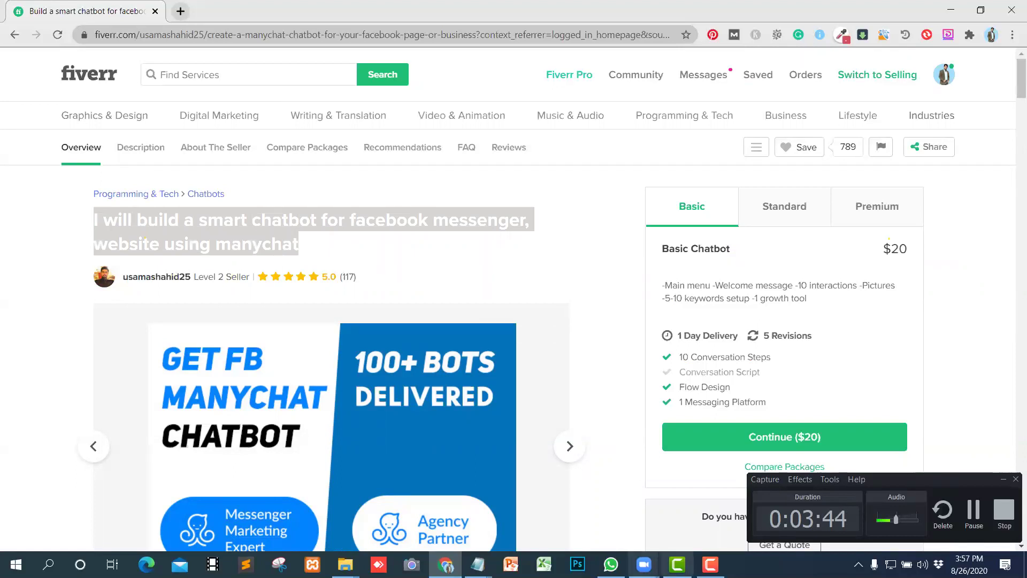
mouse_move(478, 564)
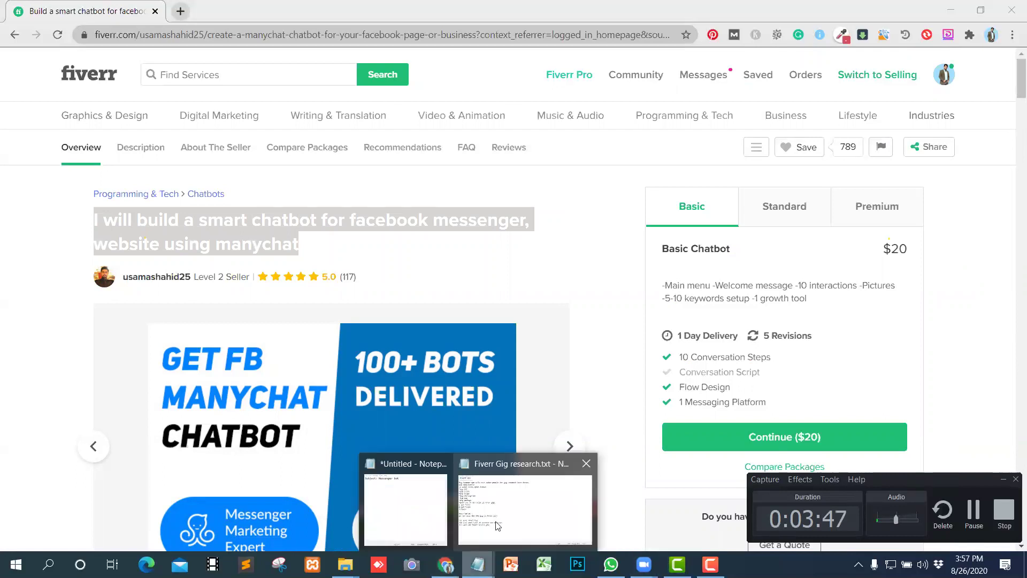
left_click(394, 496)
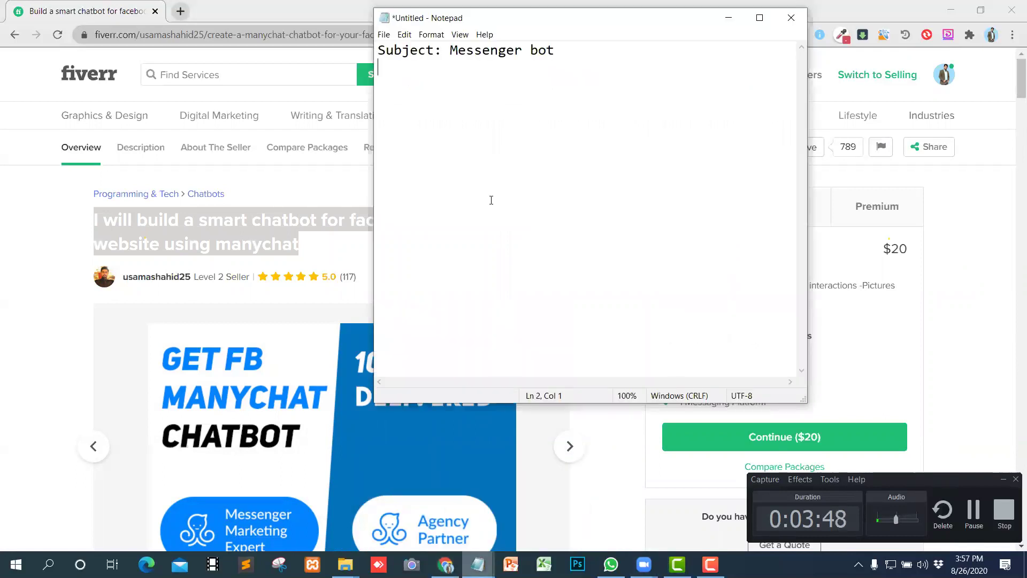
type("tit")
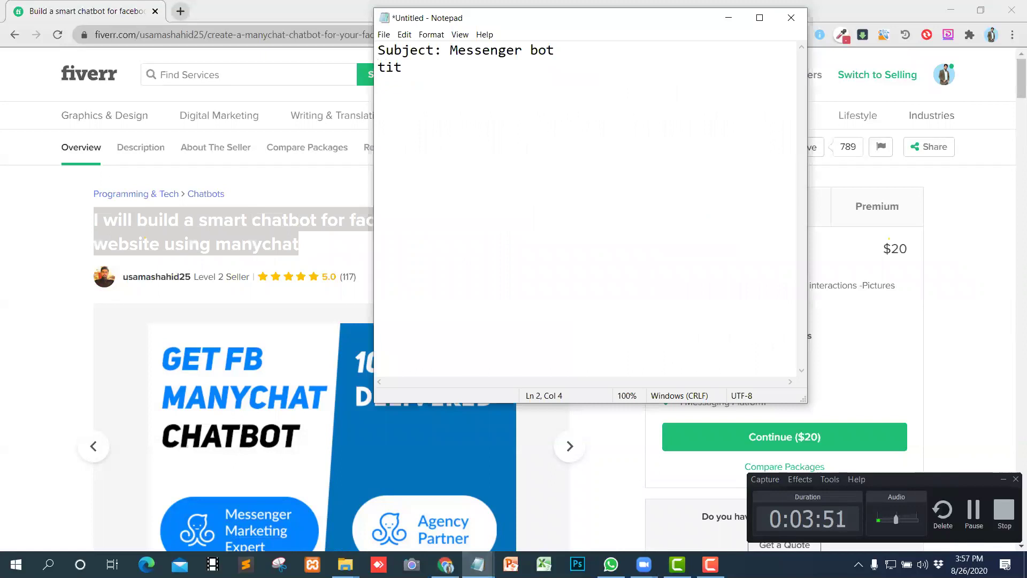
type("le:")
key("Return")
key("ctrl+v")
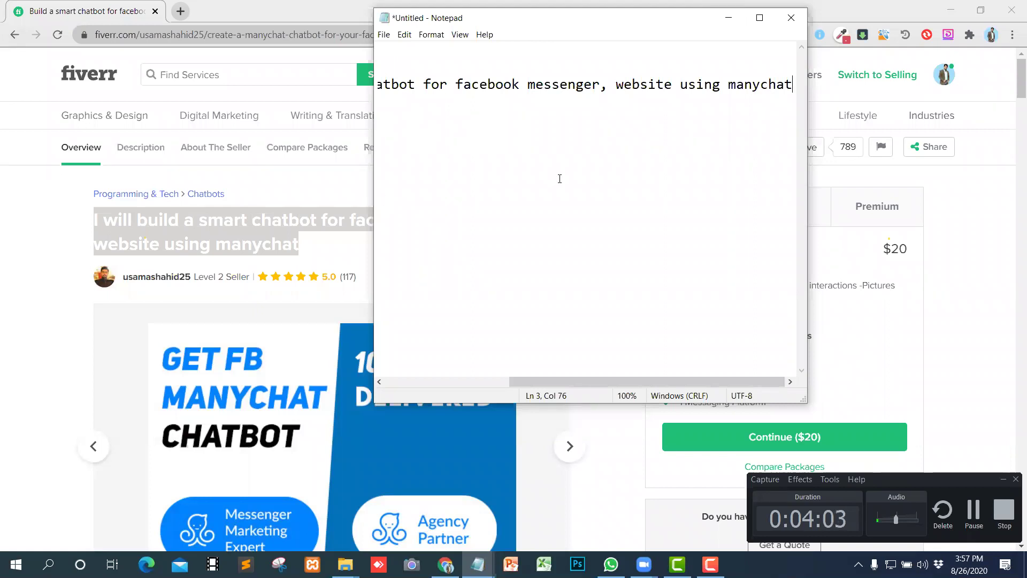
key("Return")
key("Return")
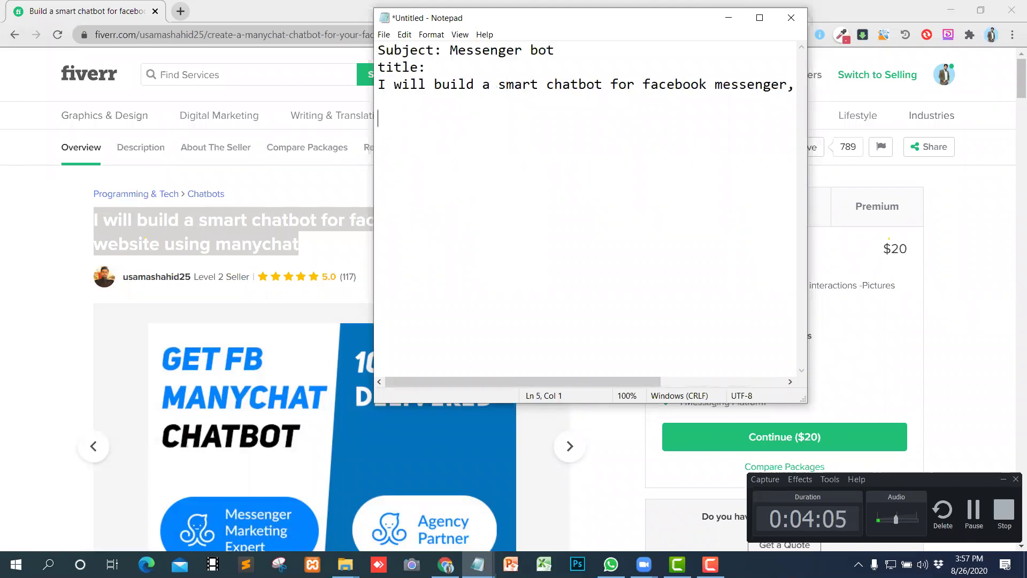
Step: Return to the gig page and copy its full description, from About This Gig to "Looking forward to working with you!"
left_click(728, 18)
scroll(371, 298, "down", 2)
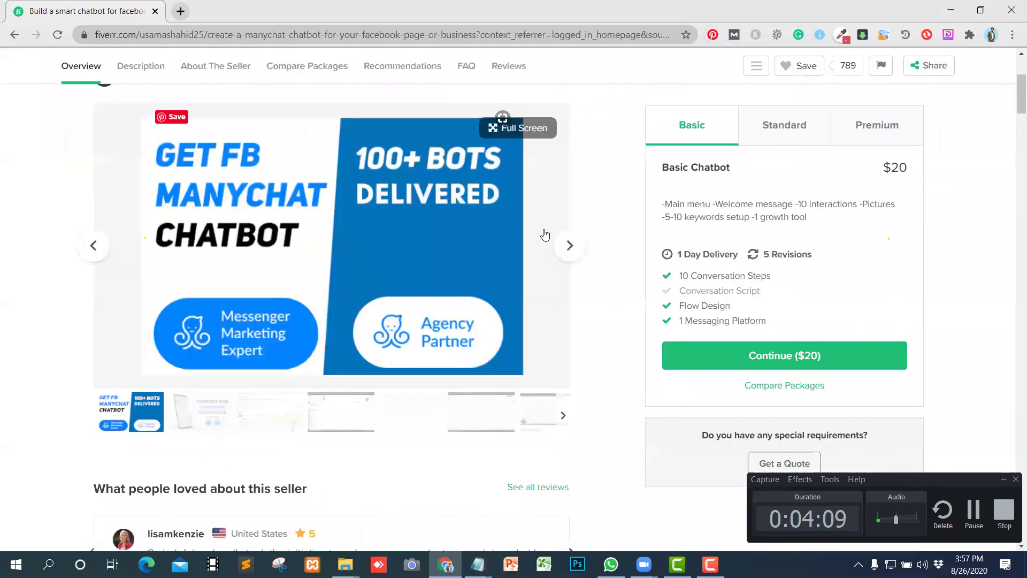
scroll(588, 263, "down", 7)
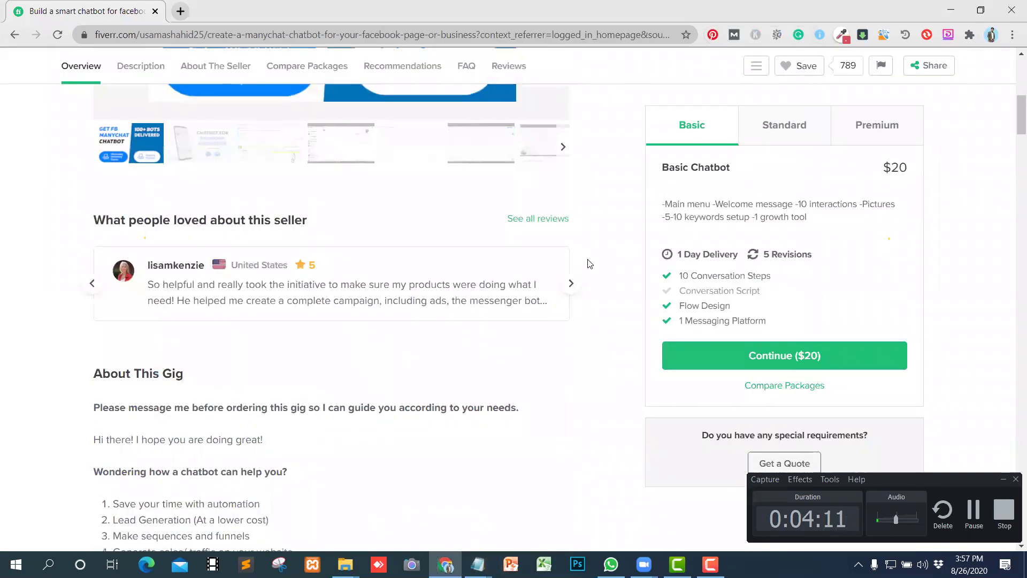
scroll(588, 263, "down", 2)
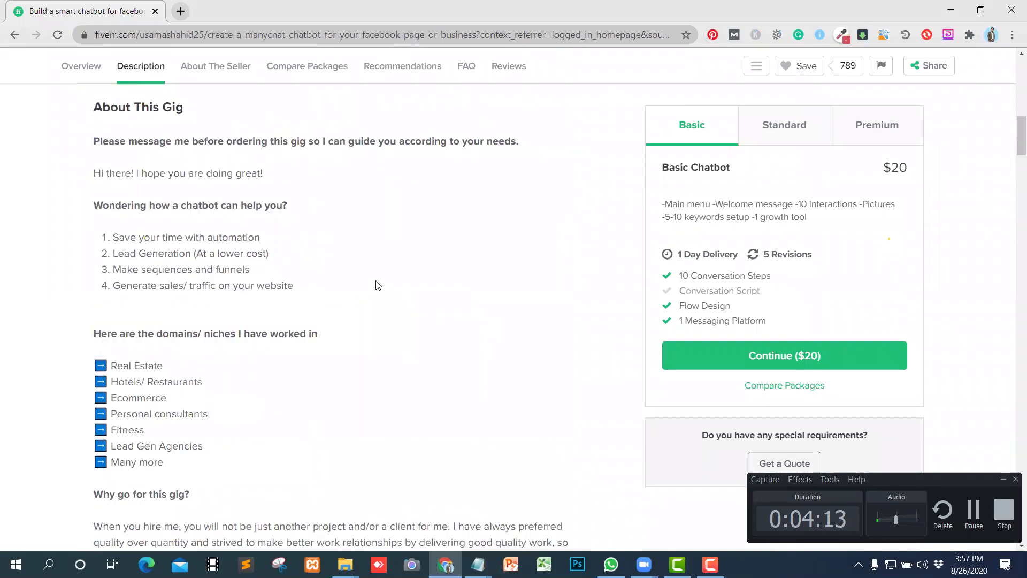
scroll(403, 289, "down", 4)
scroll(403, 289, "down", 3)
scroll(403, 290, "down", 3)
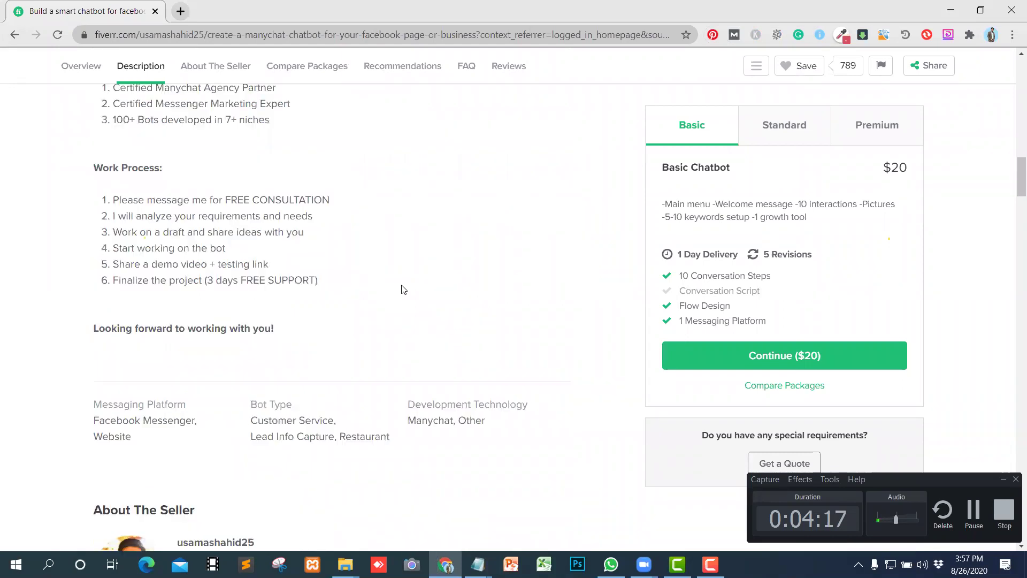
left_click_drag(284, 344, 71, 141)
scroll(74, 133, "up", 3)
scroll(71, 139, "up", 2)
scroll(70, 141, "up", 2)
scroll(70, 141, "up", 2)
scroll(72, 140, "up", 1)
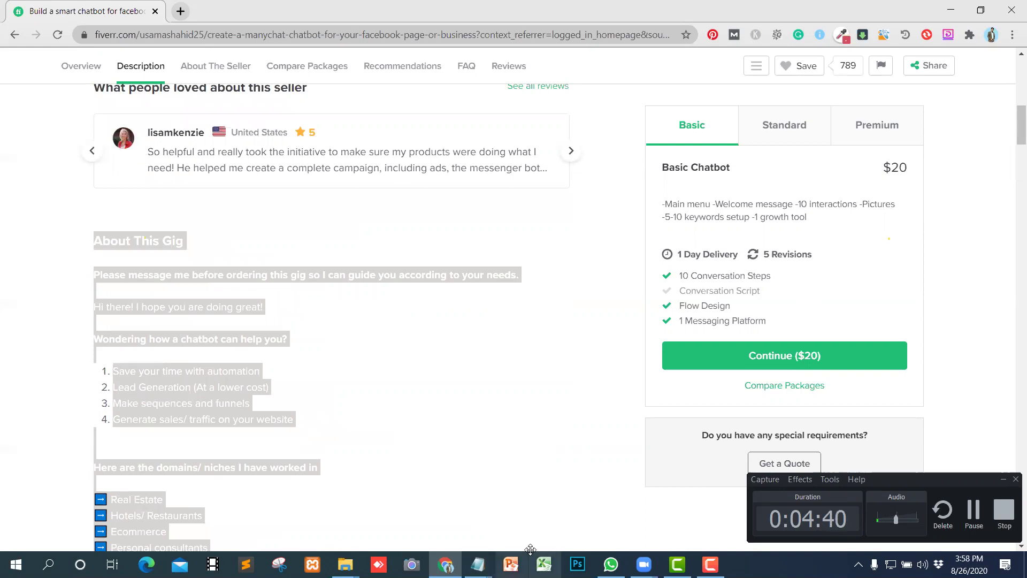
Step: Add a "description:" heading below the title in the Messenger bot notes and paste the copied gig description
left_click(478, 564)
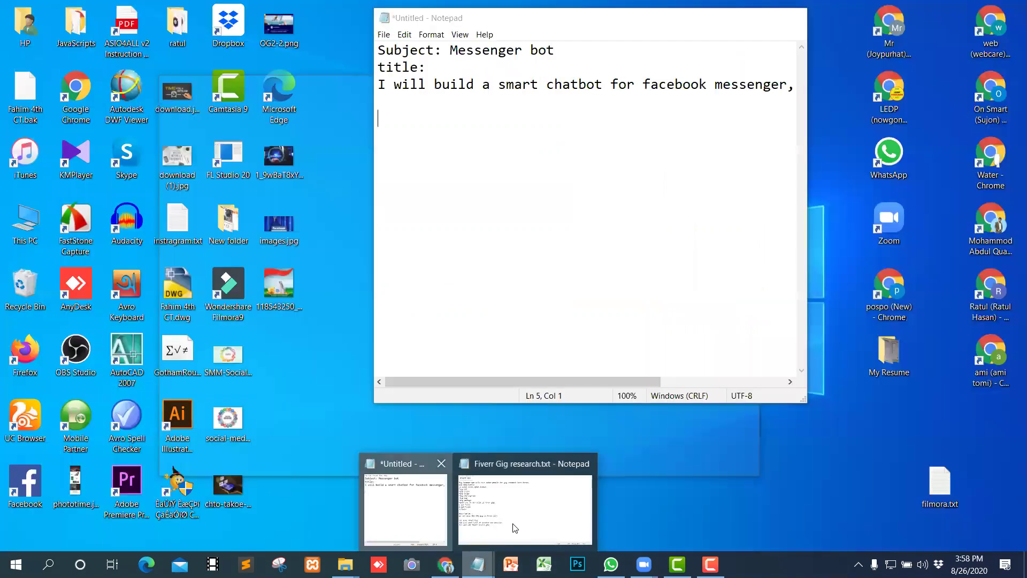
left_click(405, 506)
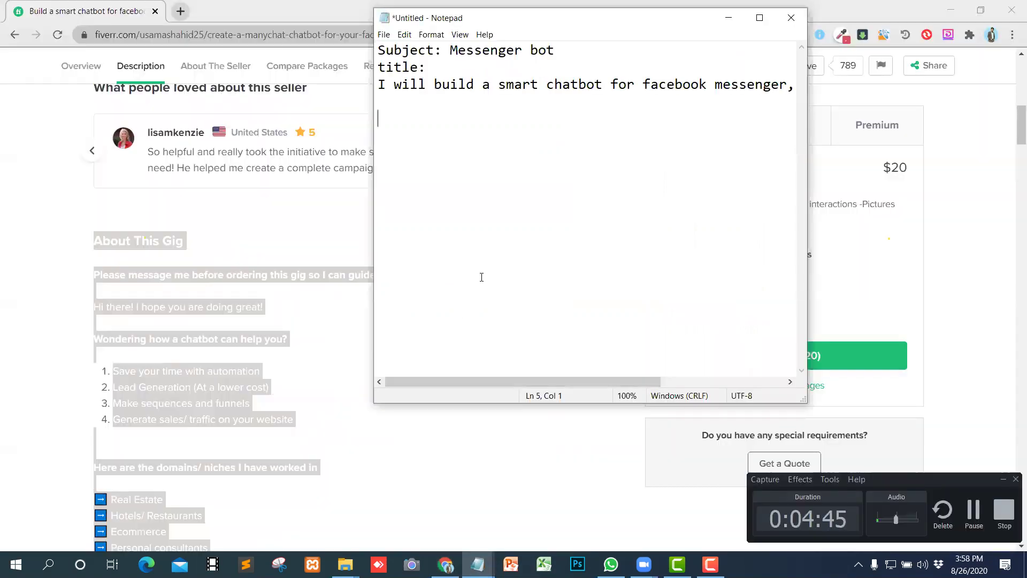
key("Return")
key("Return")
type("descri")
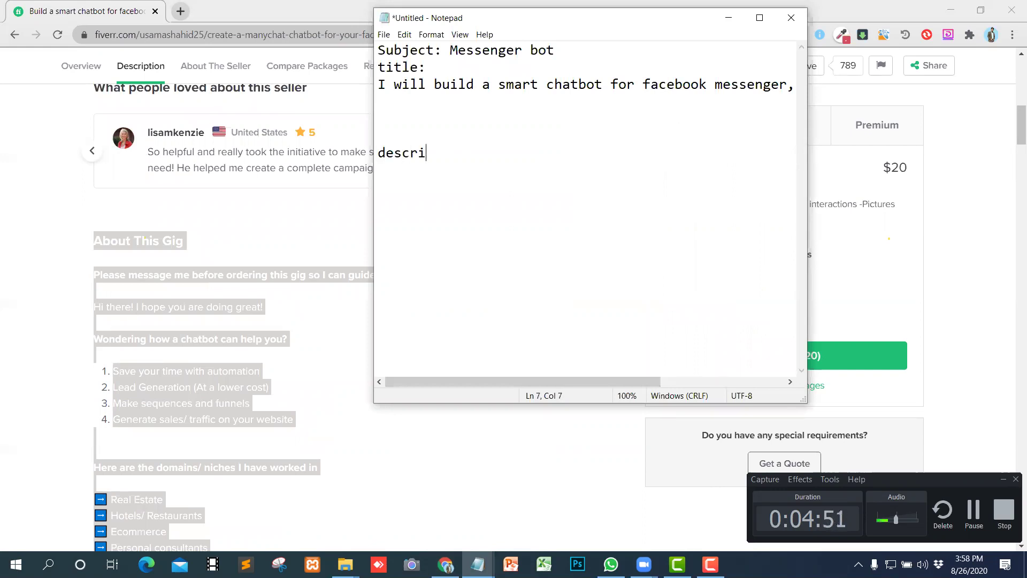
type("ption:")
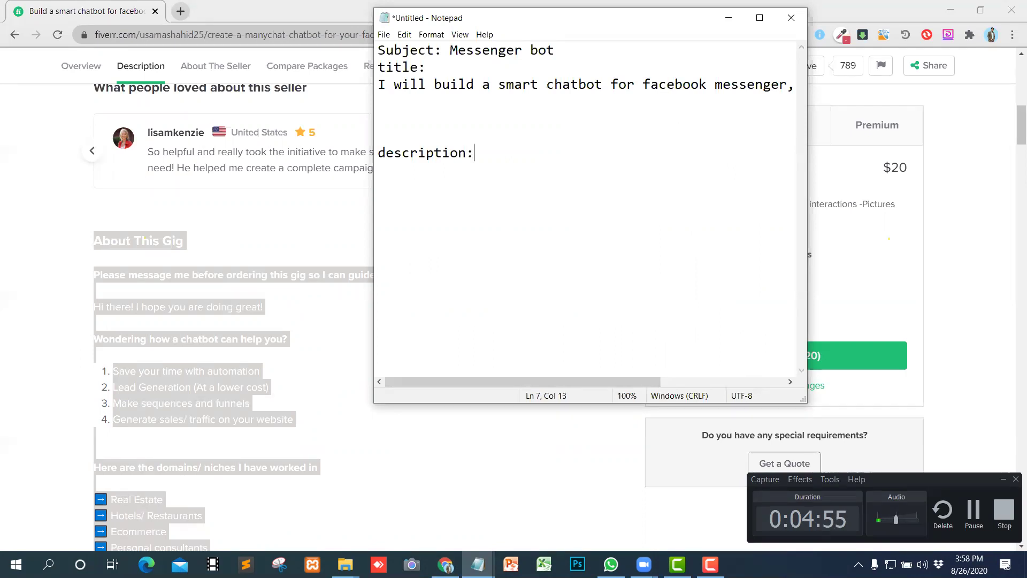
key("ctrl+v")
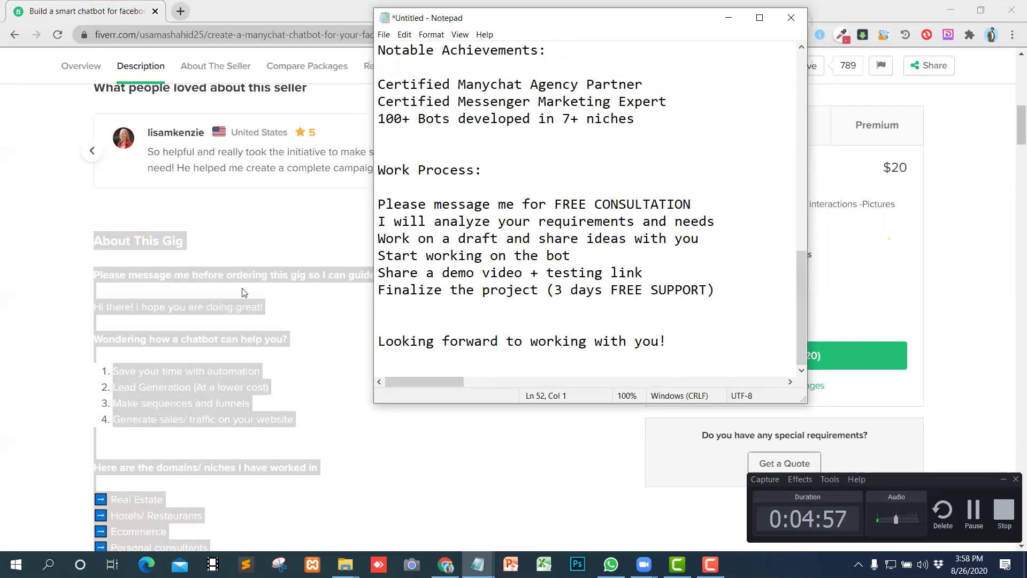
Step: Return to the gig page and copy the whole Compare Packages table, from its heading to the $120 Premium total
left_click(310, 399)
scroll(367, 396, "down", 15)
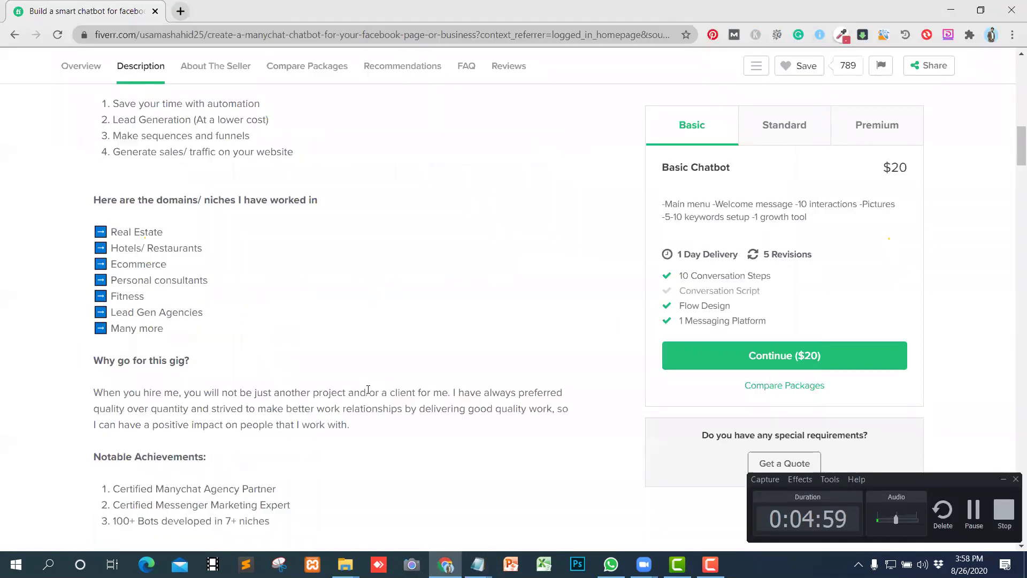
scroll(366, 402, "down", 8)
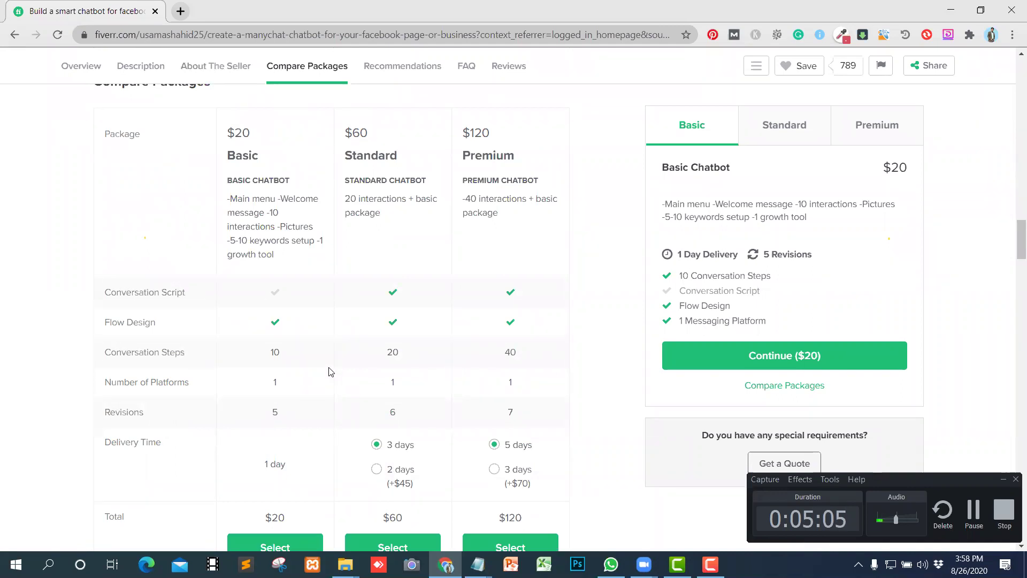
scroll(330, 372, "down", 2)
scroll(329, 372, "up", 2)
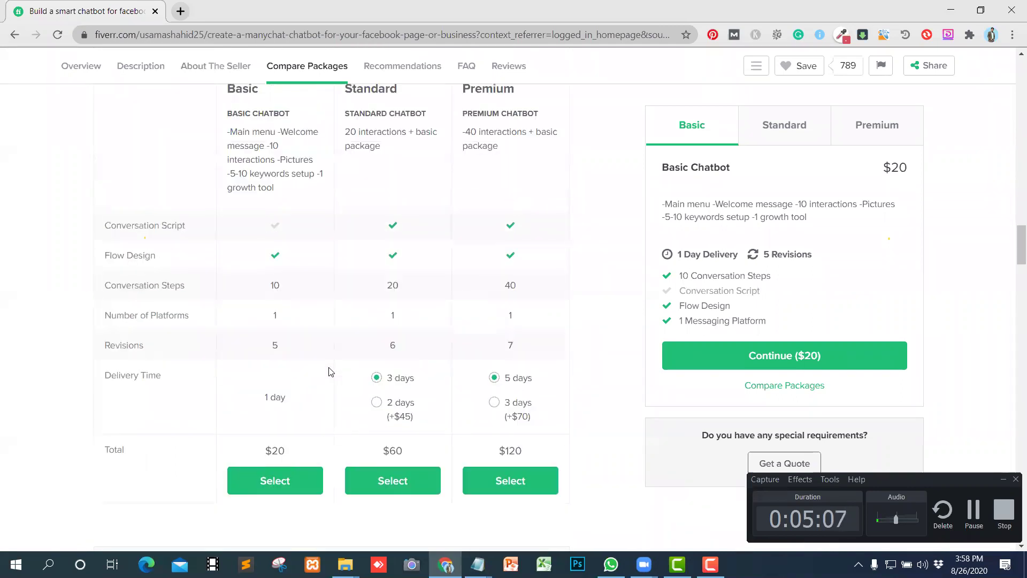
scroll(310, 238, "up", 1)
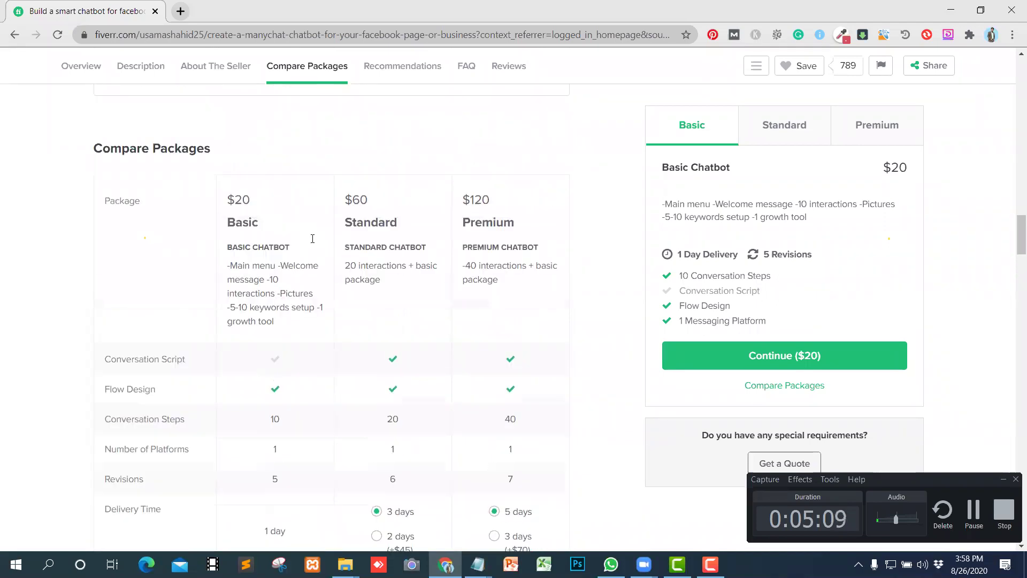
left_click_drag(92, 141, 530, 464)
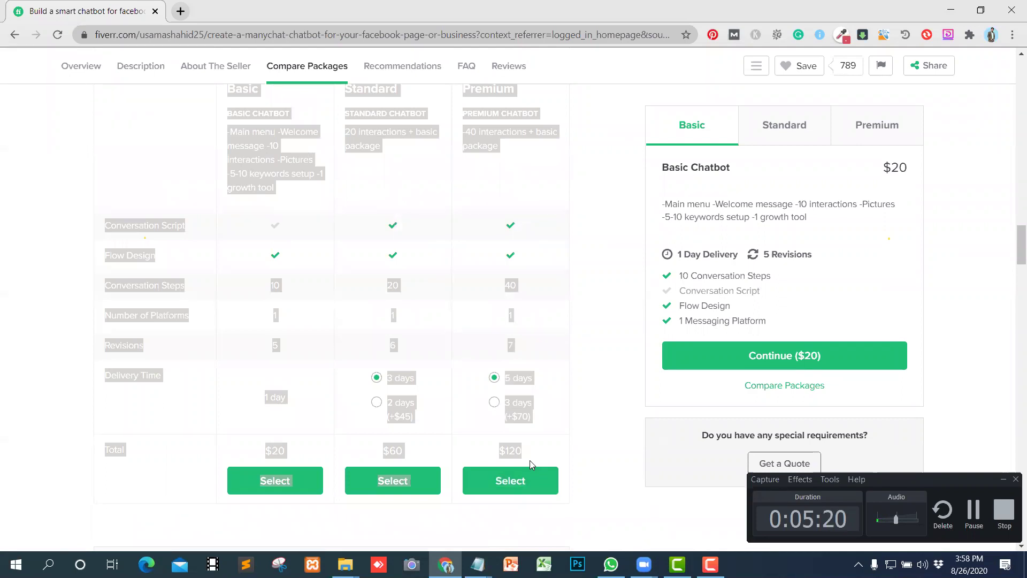
Step: Add a "package:" heading below the description in the untitled Messenger bot notes and paste the copied package table
mouse_move(478, 564)
mouse_move(455, 453)
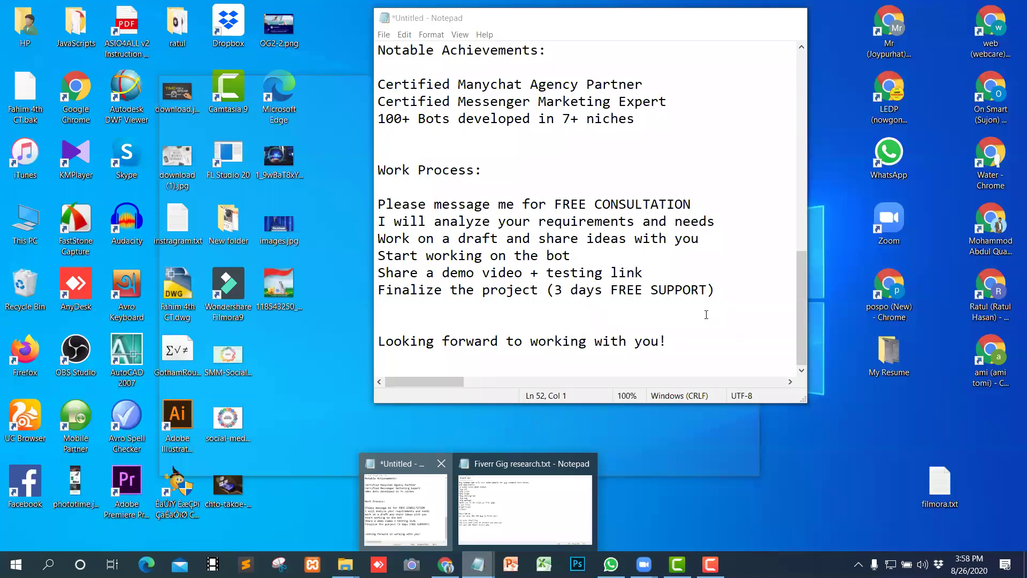
left_click(455, 452)
key("Return")
key("Return")
type("packge")
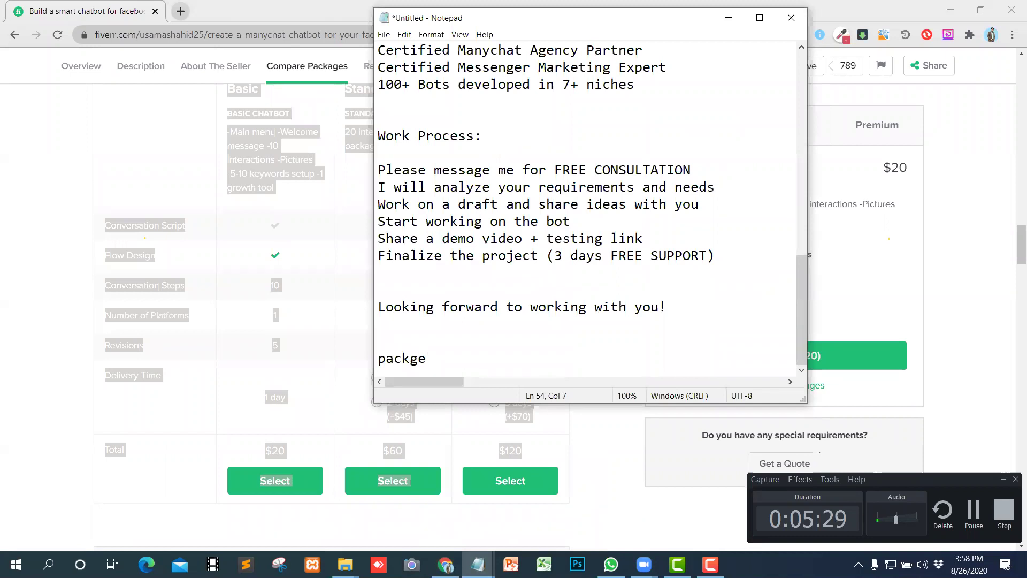
key("BackSpace")
key("BackSpace")
type("age:")
key("Return")
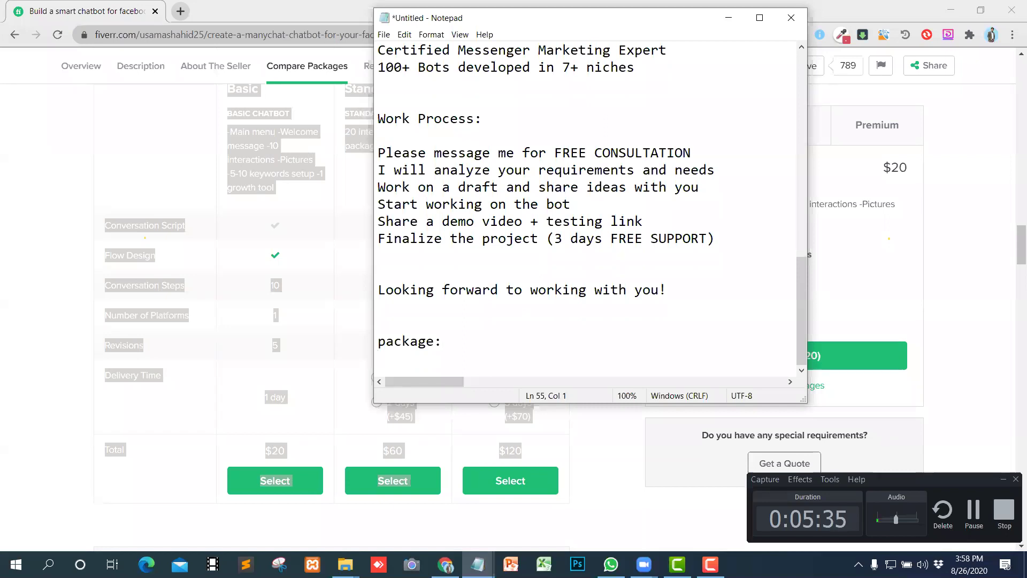
key("ctrl+v")
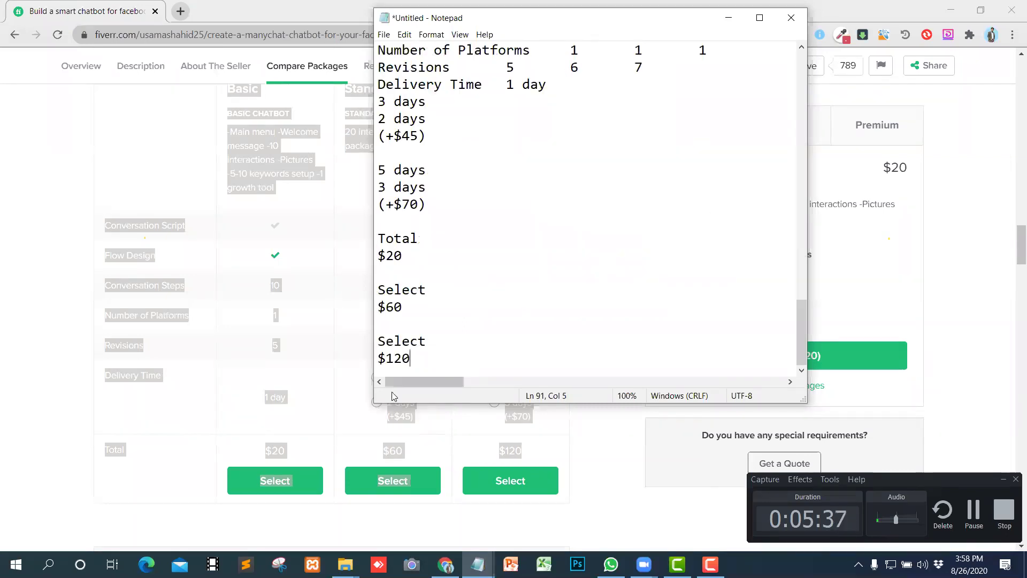
Step: Return to the gig page and copy all the Related Tags, from facebook chatbot to manychat
left_click(427, 509)
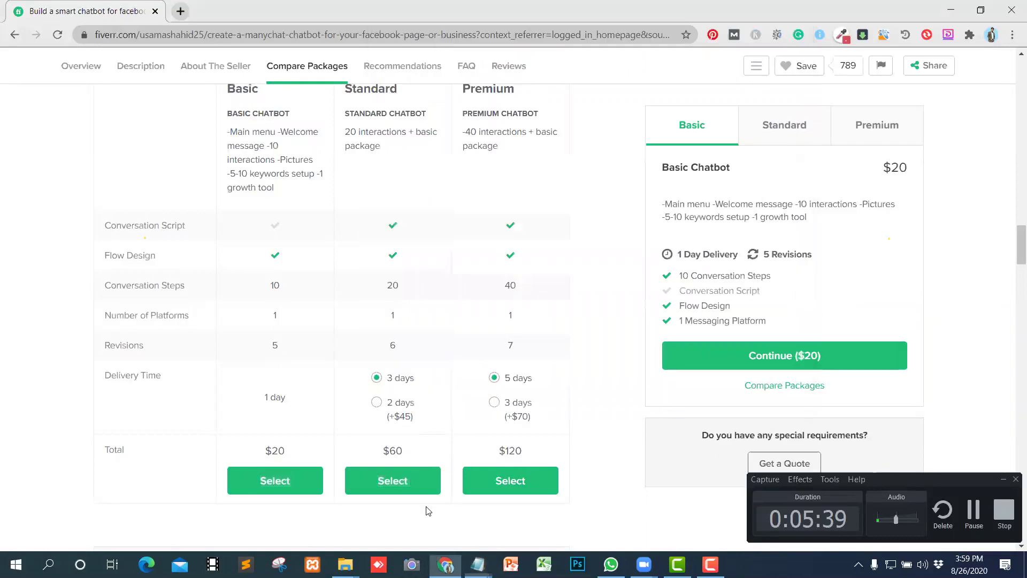
scroll(321, 504, "down", 5)
scroll(320, 501, "down", 13)
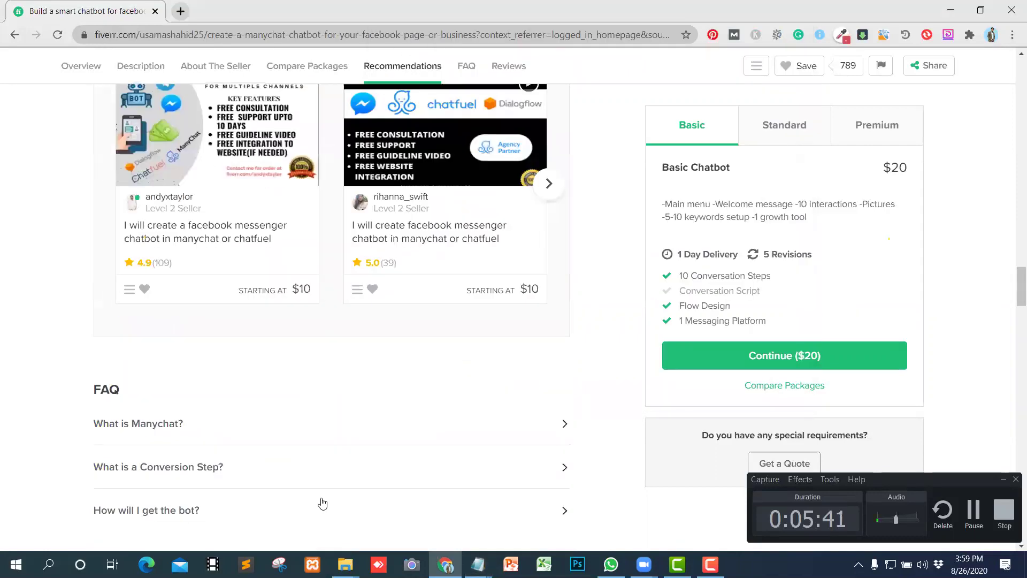
scroll(321, 502, "down", 20)
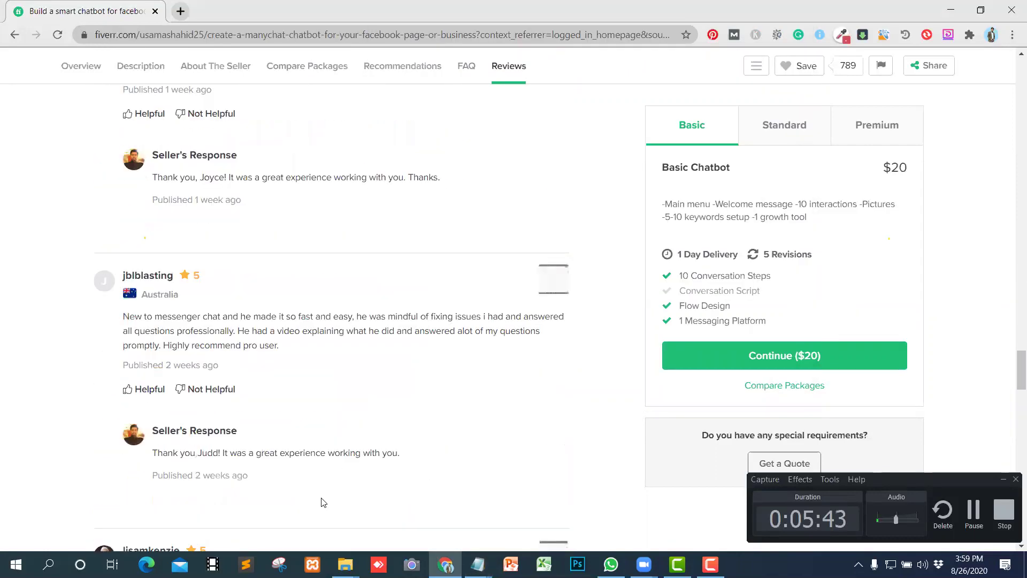
scroll(323, 502, "down", 5)
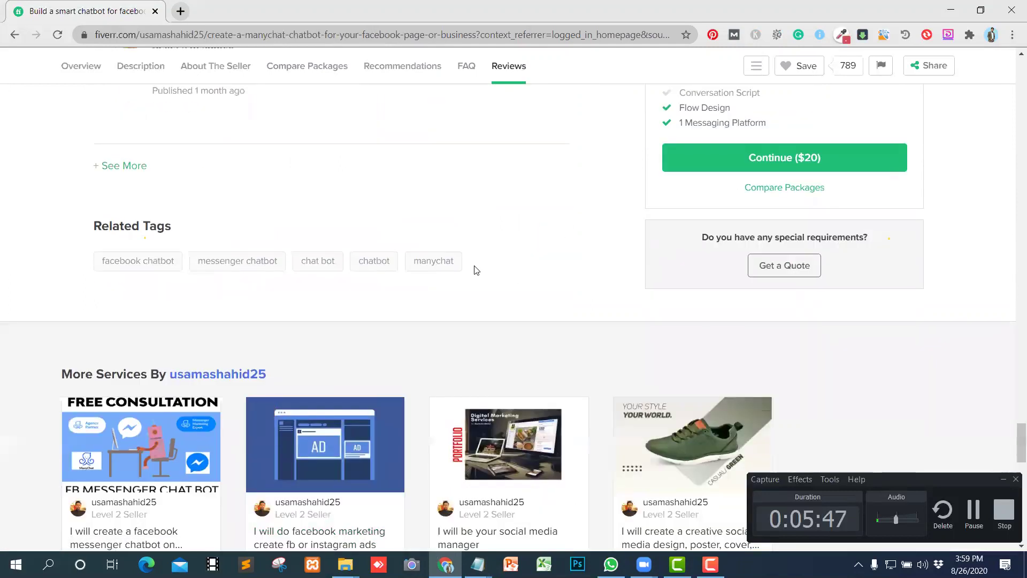
left_click_drag(473, 267, 413, 262)
left_click_drag(278, 265, 101, 260)
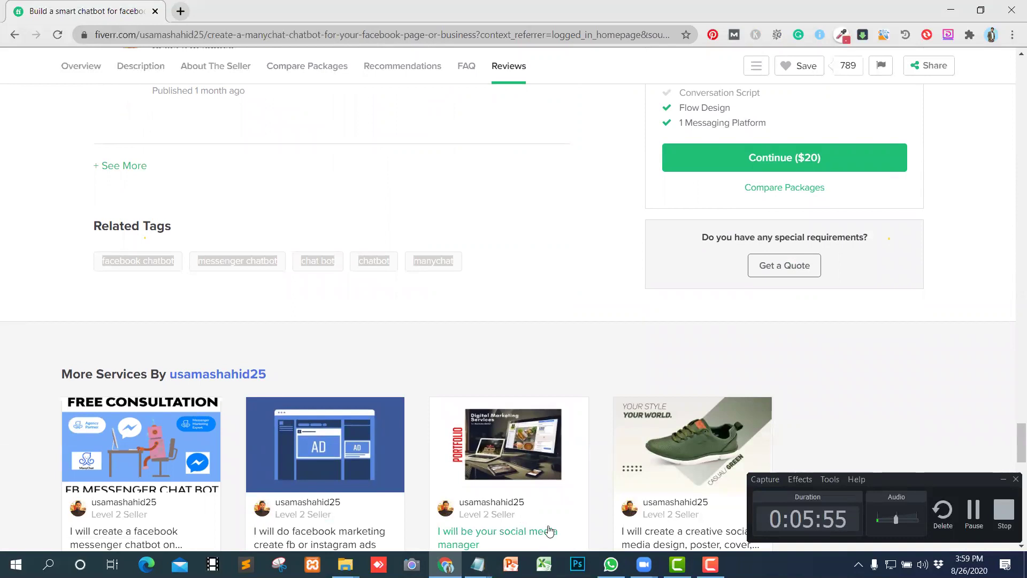
Step: Add a "tag:" label below the package details in the untitled notes and paste the copied tags after it
mouse_move(477, 564)
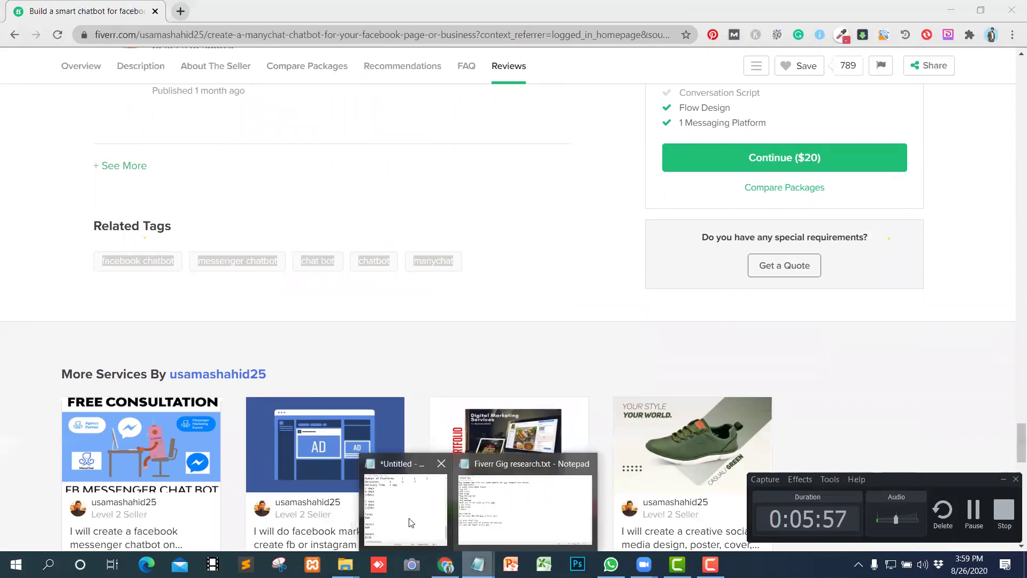
mouse_move(411, 522)
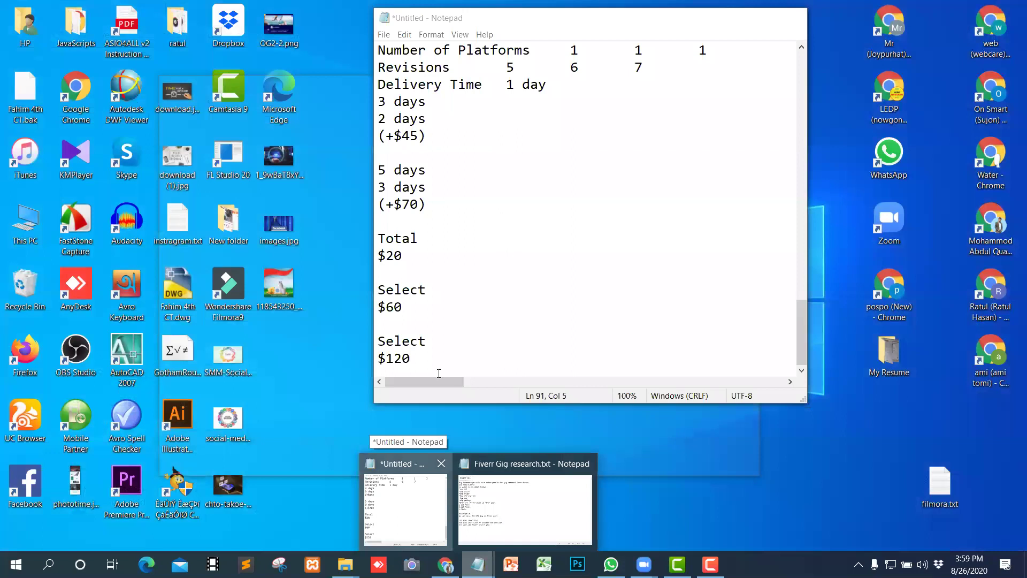
key("Return")
key("Return")
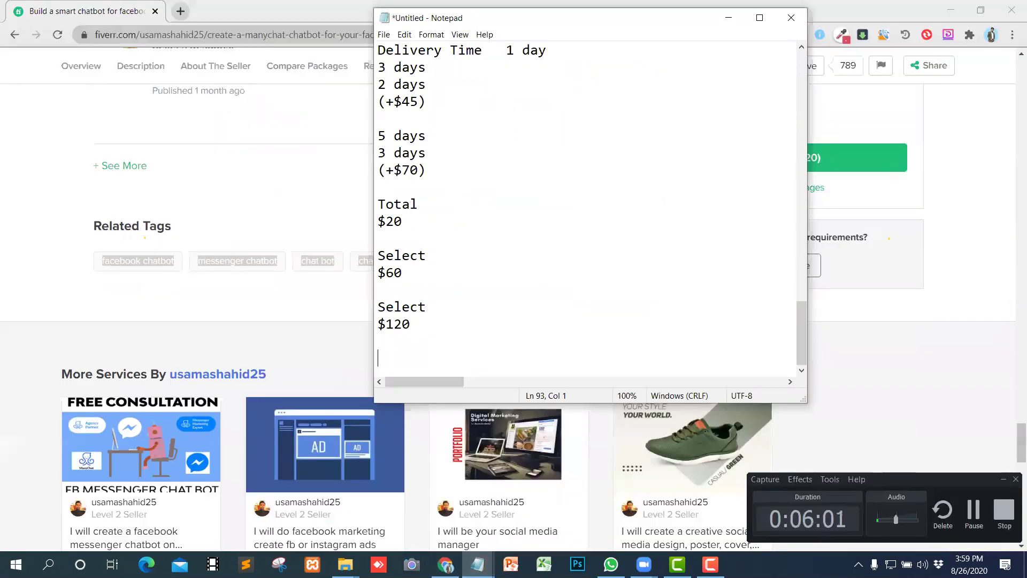
type("tag:")
type("facebook chatbotmessenger chatbotchat botchatbotmanychat")
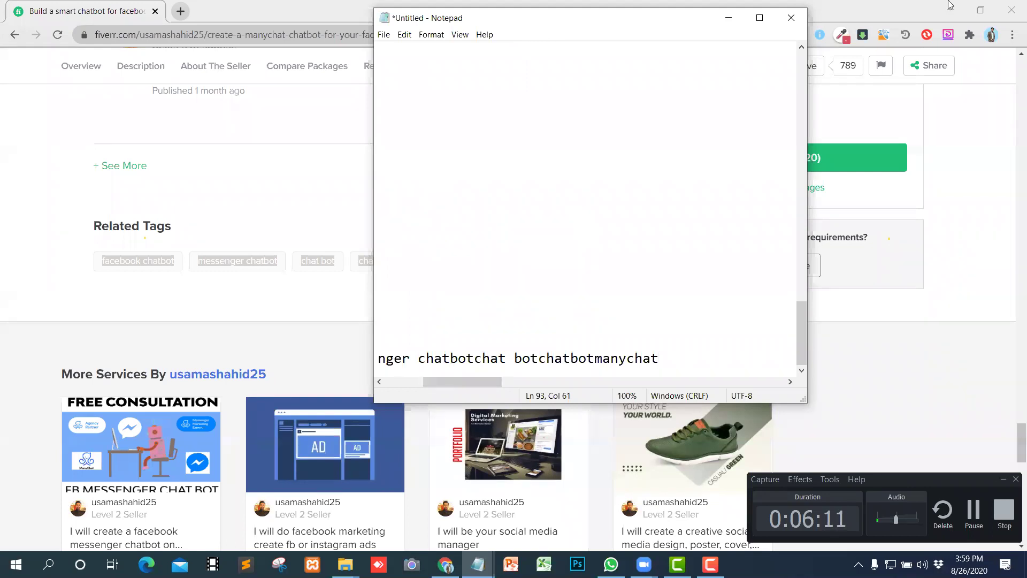
Step: Maximize the notes and separate the tags facebook chatbot, messenger chatbot, chat bot and chatbot with spaces
left_click(759, 20)
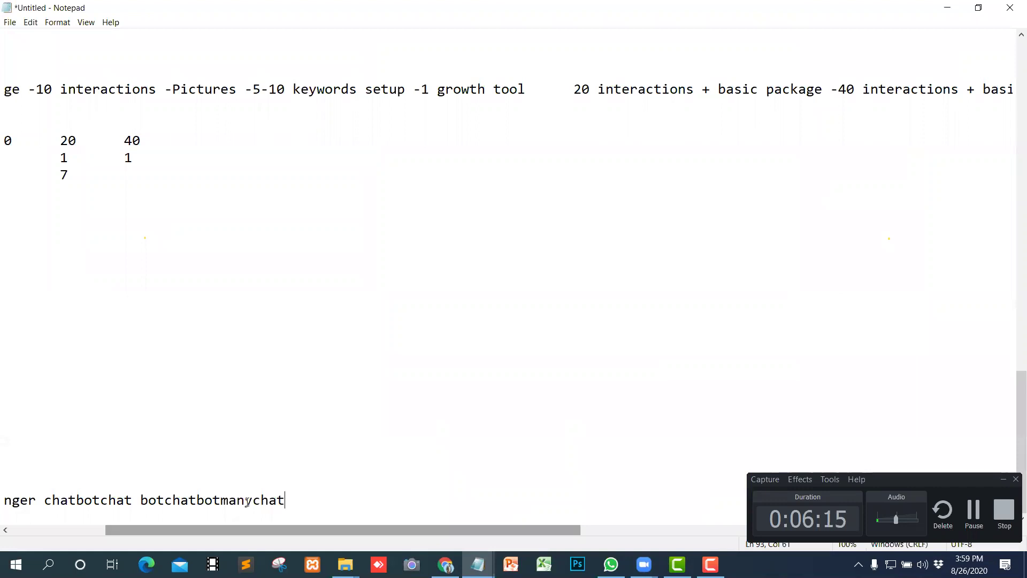
scroll(248, 502, "left", 5)
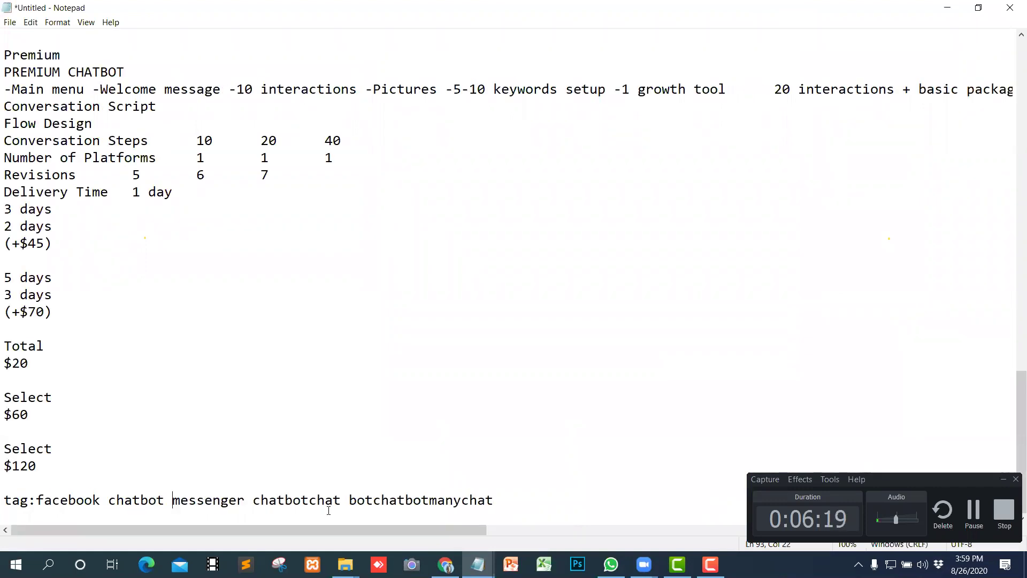
left_click(309, 500)
left_click(382, 500)
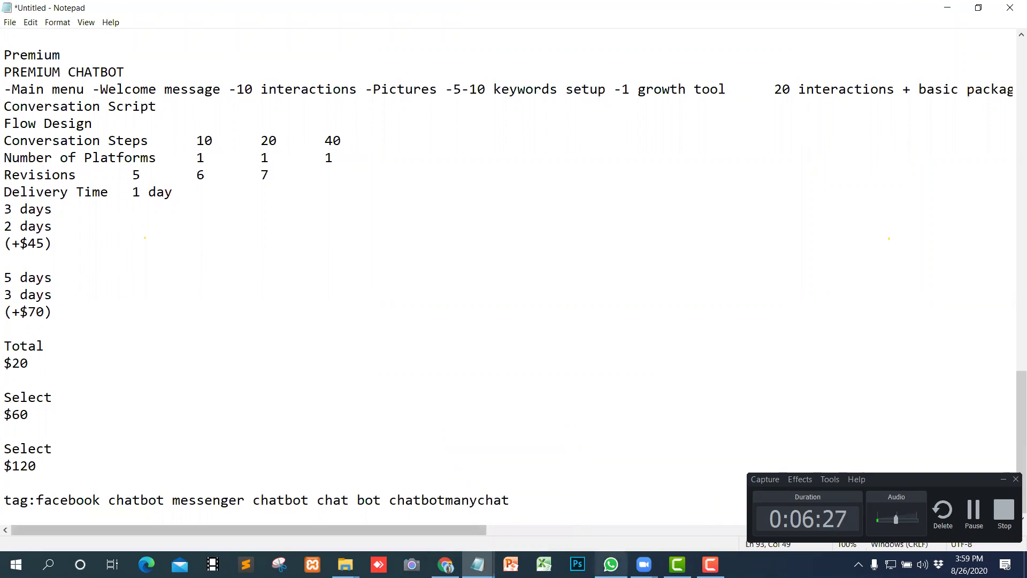
Step: Check the gig page's Related Tags and insert a space between "chatbot" and "manychat" in the notes' tag line
left_click(445, 564)
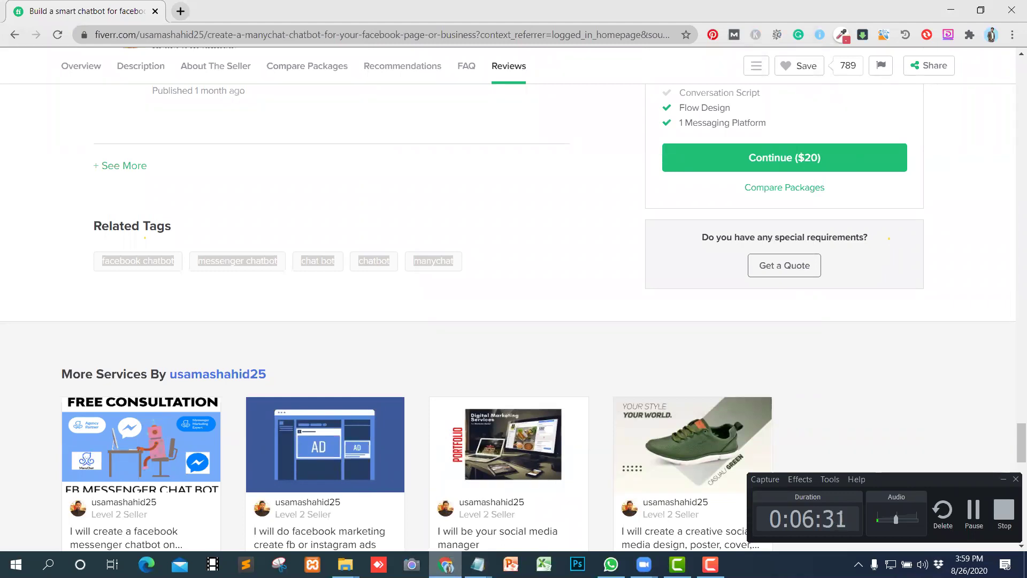
left_click(328, 284)
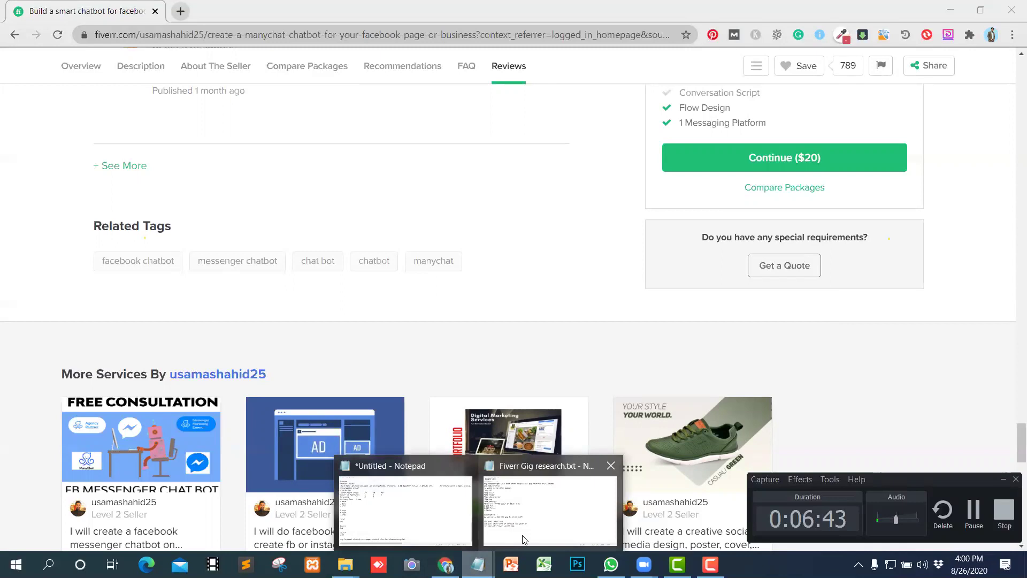
left_click(403, 463)
left_click(444, 500)
left_click(536, 484)
key("Down")
key("End")
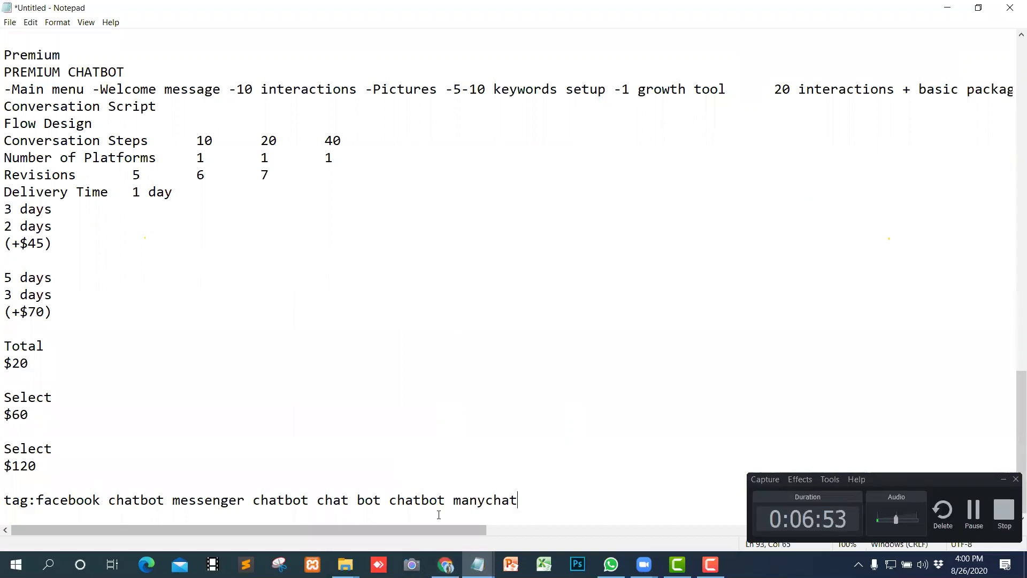
Step: Return to the gig page and open the same seller's $15 gig "I will create a facebook messenger chatbot on manychat" to view its overview
key("alt+Tab")
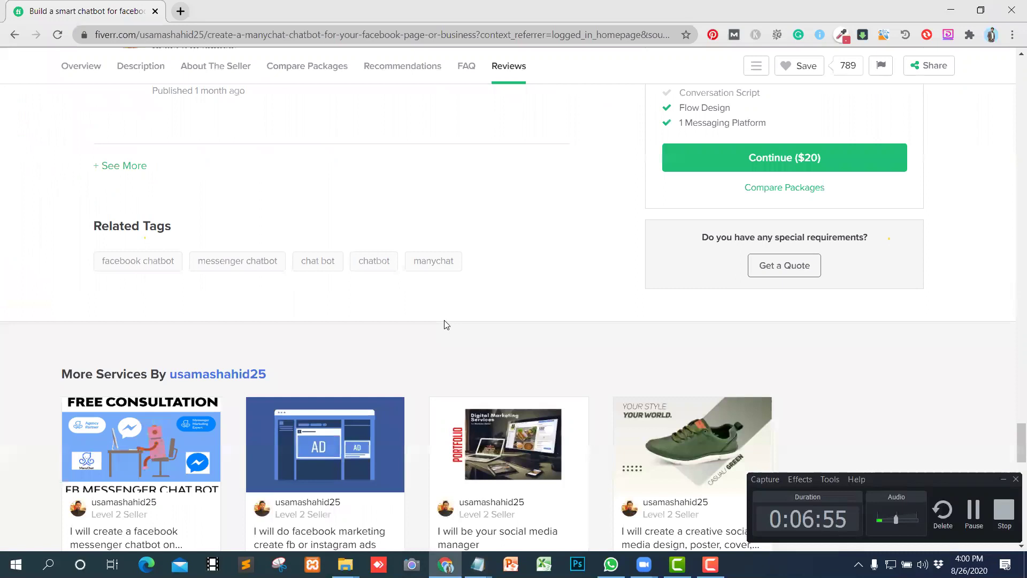
scroll(528, 298, "down", 5)
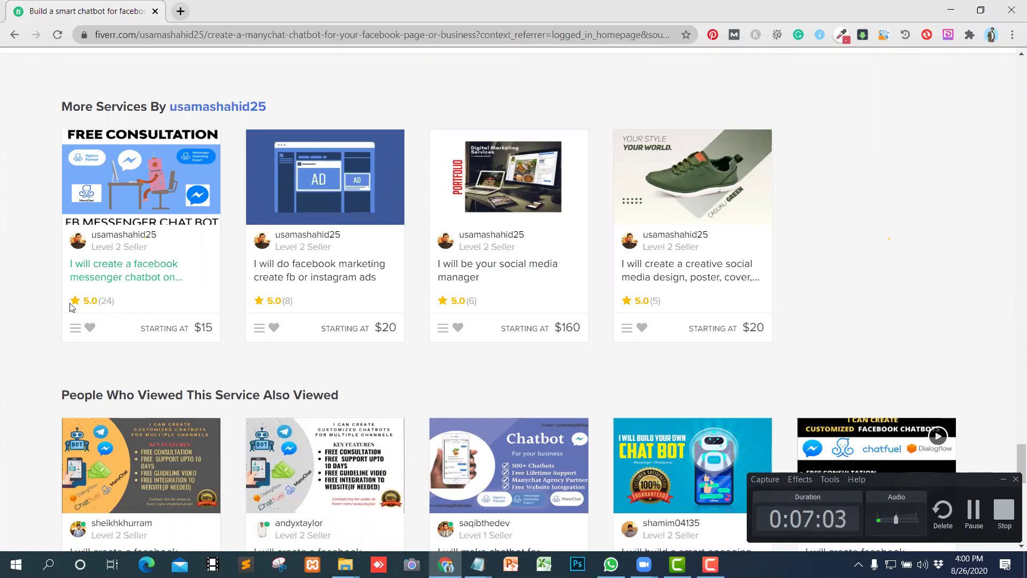
left_click(117, 269)
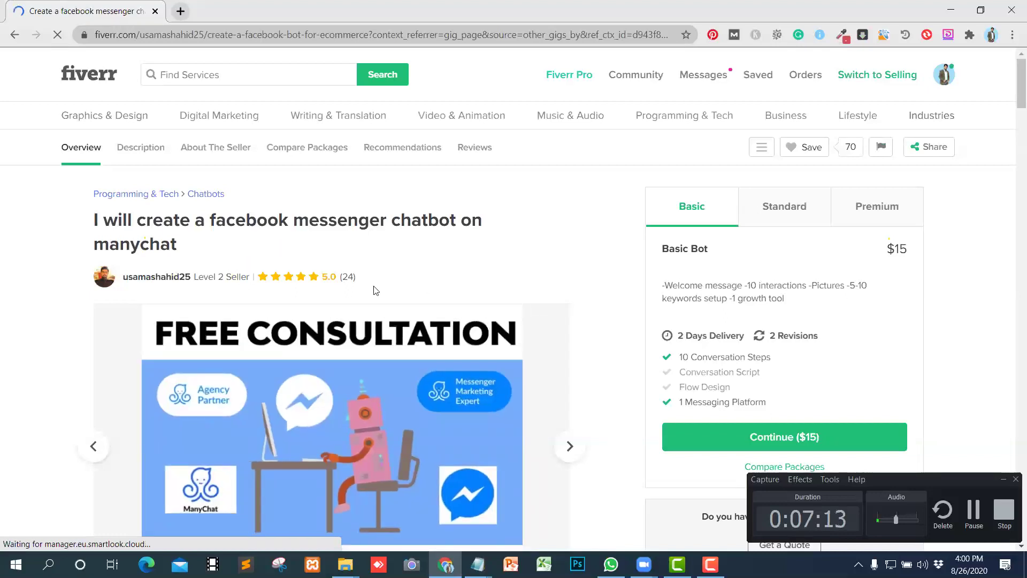
scroll(373, 289, "down", 2)
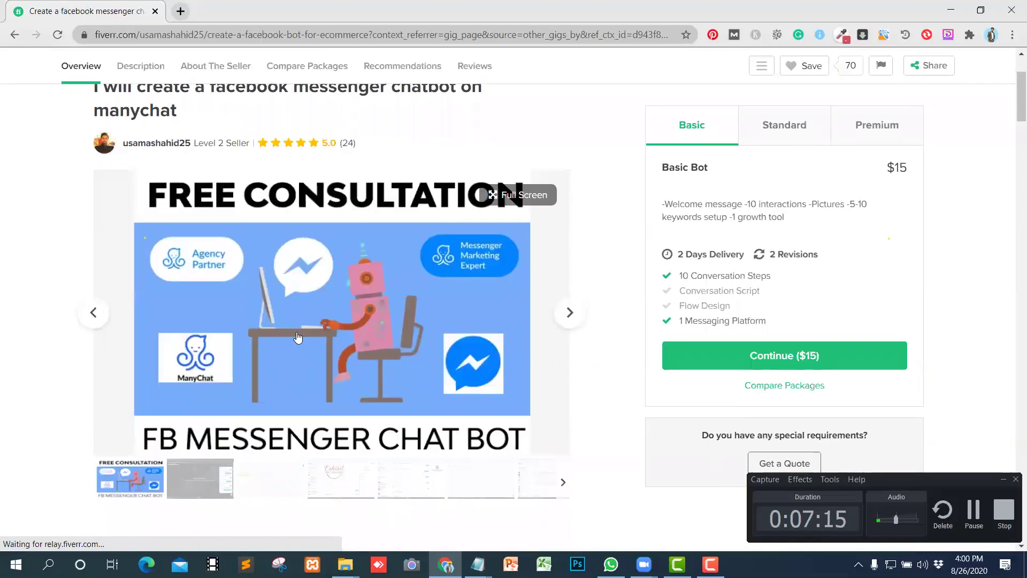
scroll(327, 317, "down", 1)
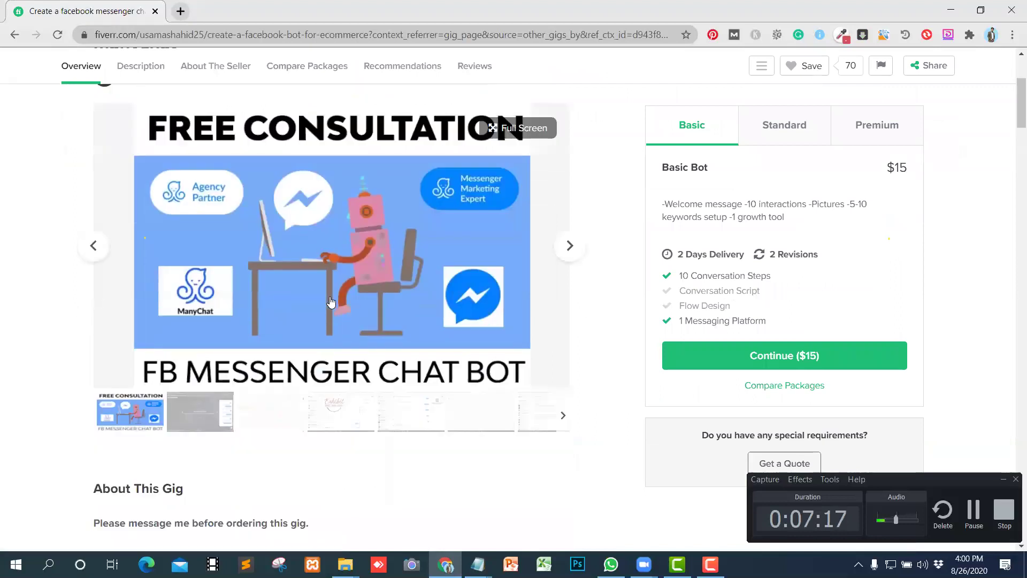
scroll(383, 276, "up", 1)
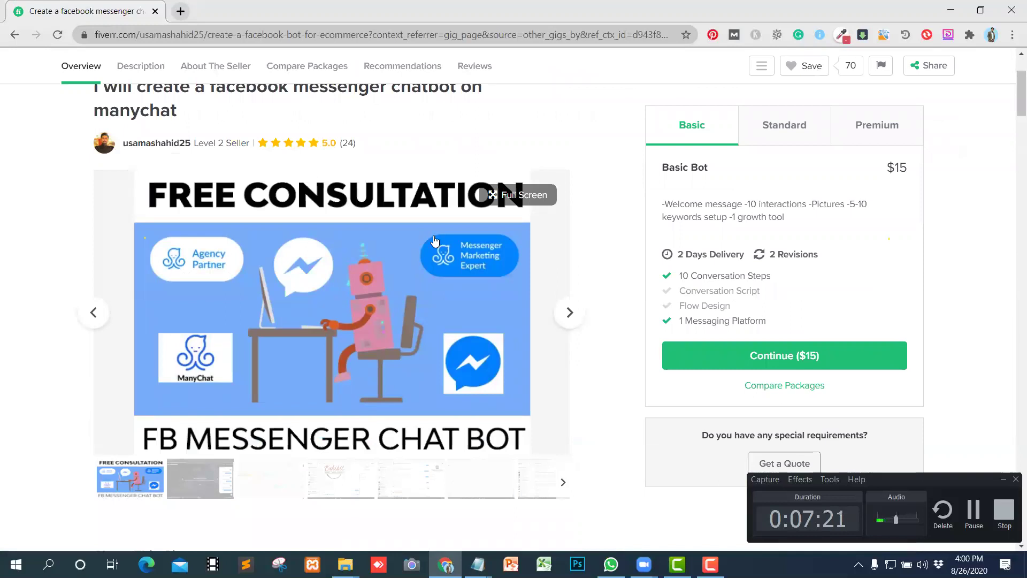
Step: Play the ATM Investments demo video in the gig's gallery and skip ahead to about 1:01
left_click(566, 312)
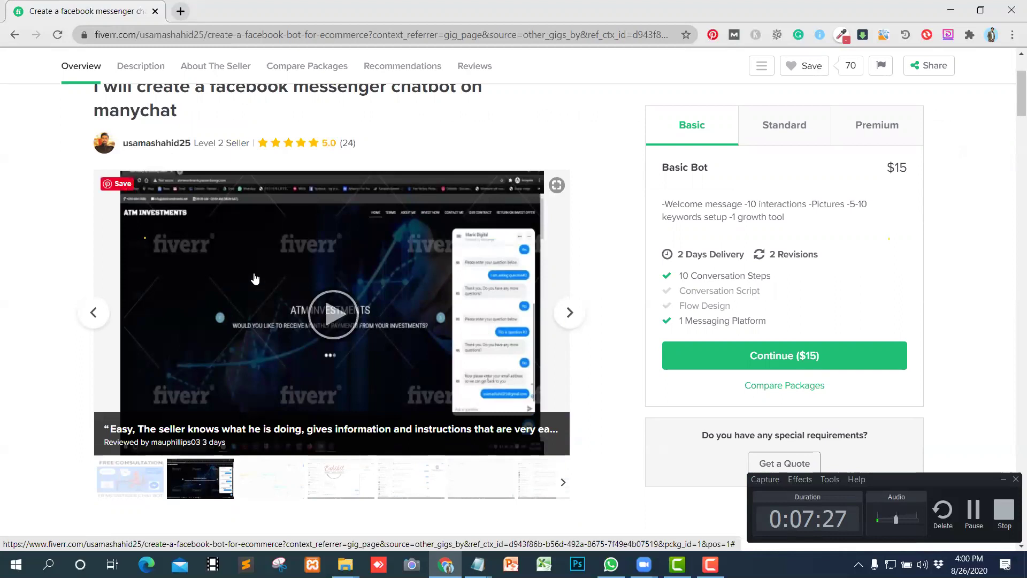
scroll(323, 330, "down", 1)
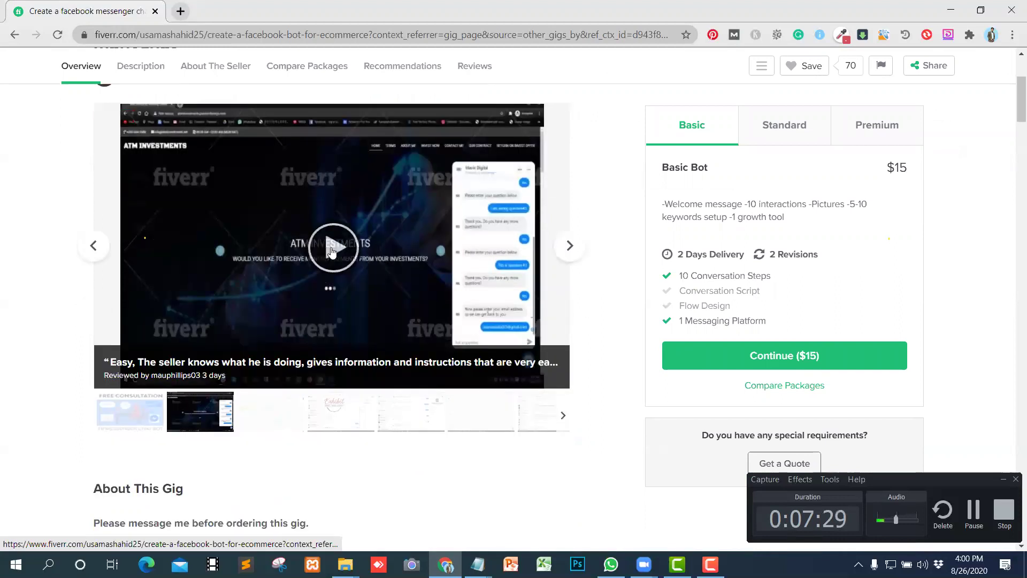
left_click(331, 251)
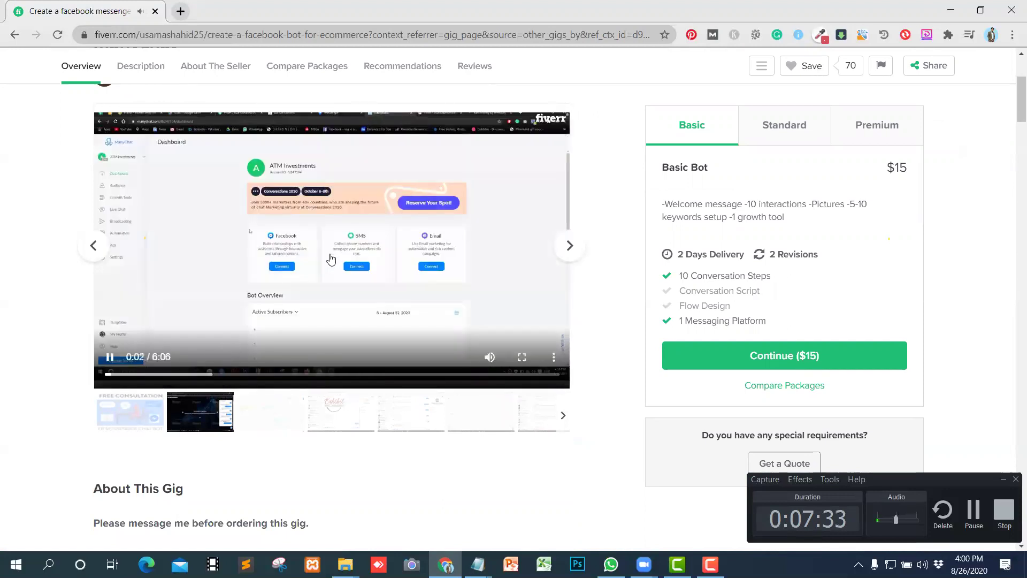
mouse_move(490, 358)
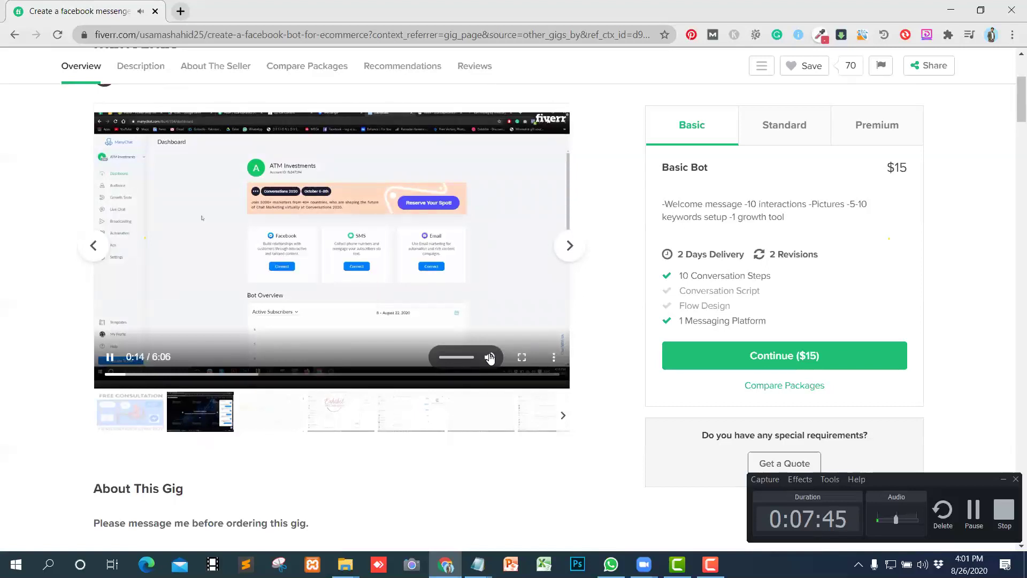
left_click(184, 374)
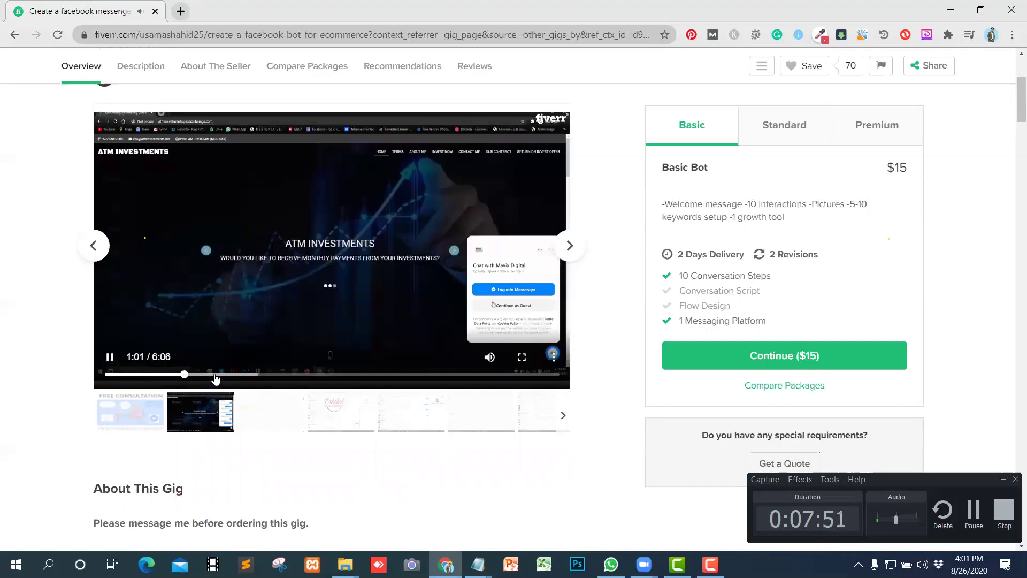
Step: Skip ahead through the ATM Investments demo video, sampling it at about 1:32, 1:51, 2:45 and 4:34
left_click(221, 374)
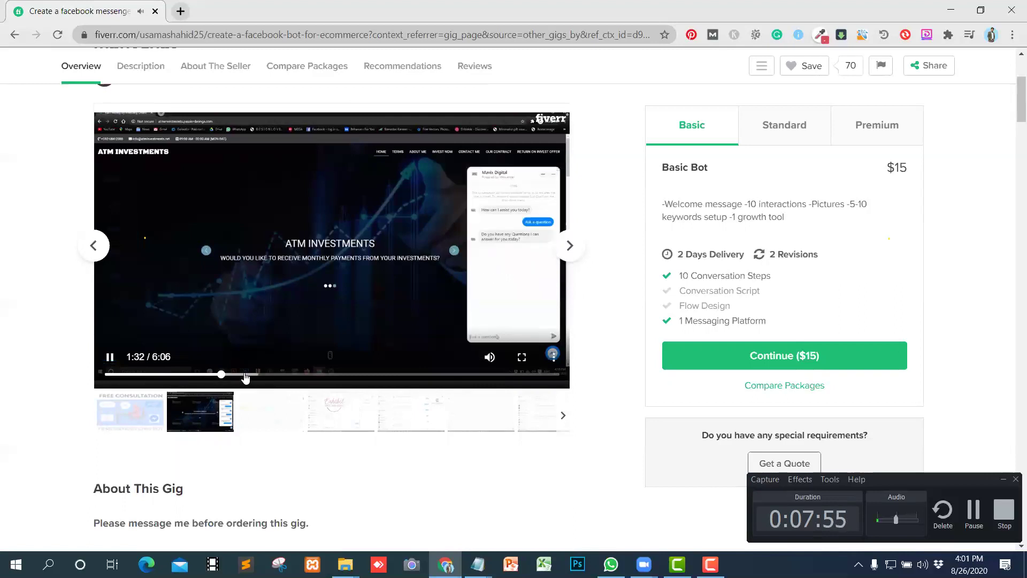
left_click(246, 375)
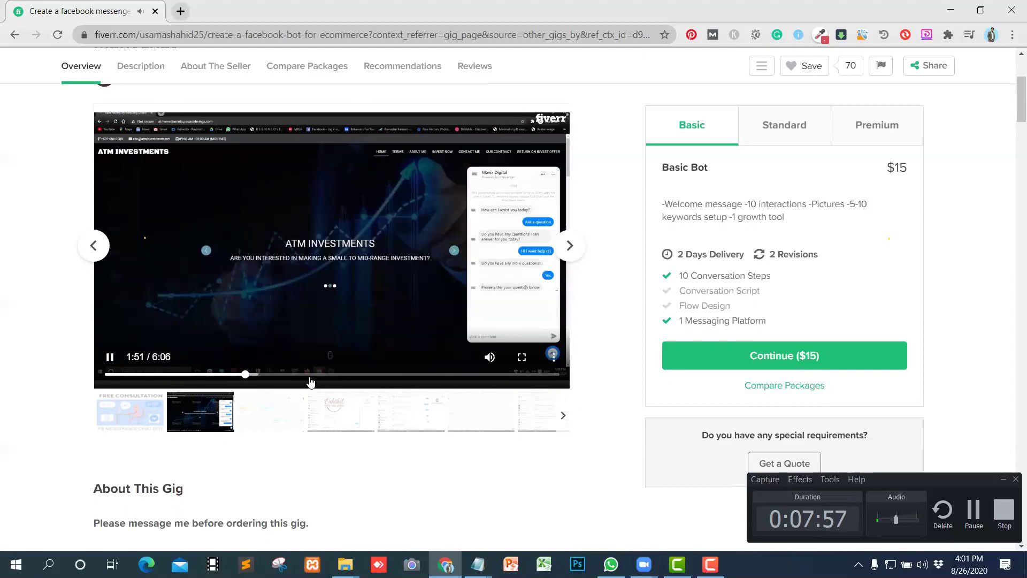
left_click(309, 377)
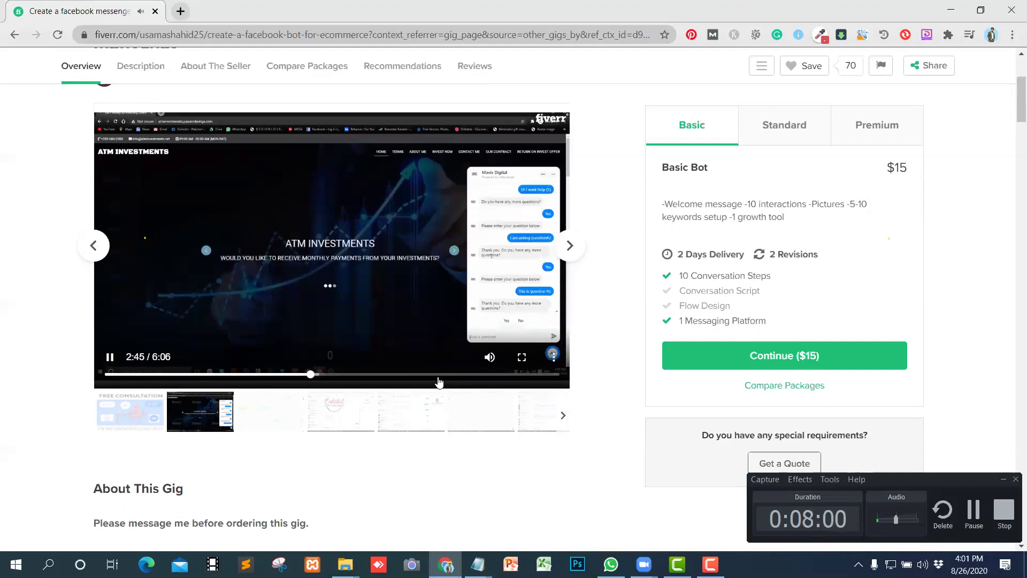
left_click(438, 378)
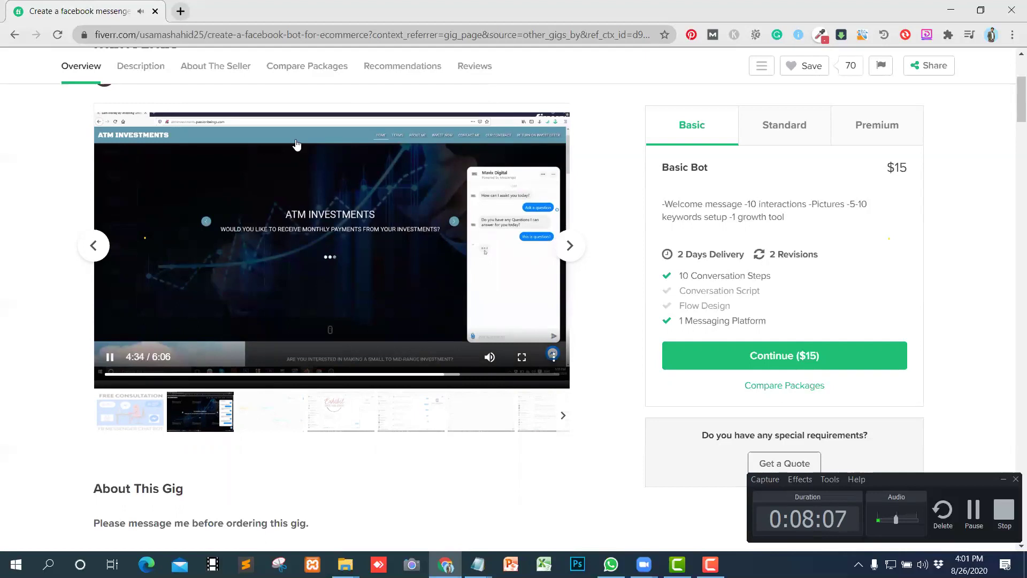
Step: Browse the following gallery samples up to the Mile.digital chat demo, then look through the gig's description and return to its title
left_click(570, 245)
left_click(570, 246)
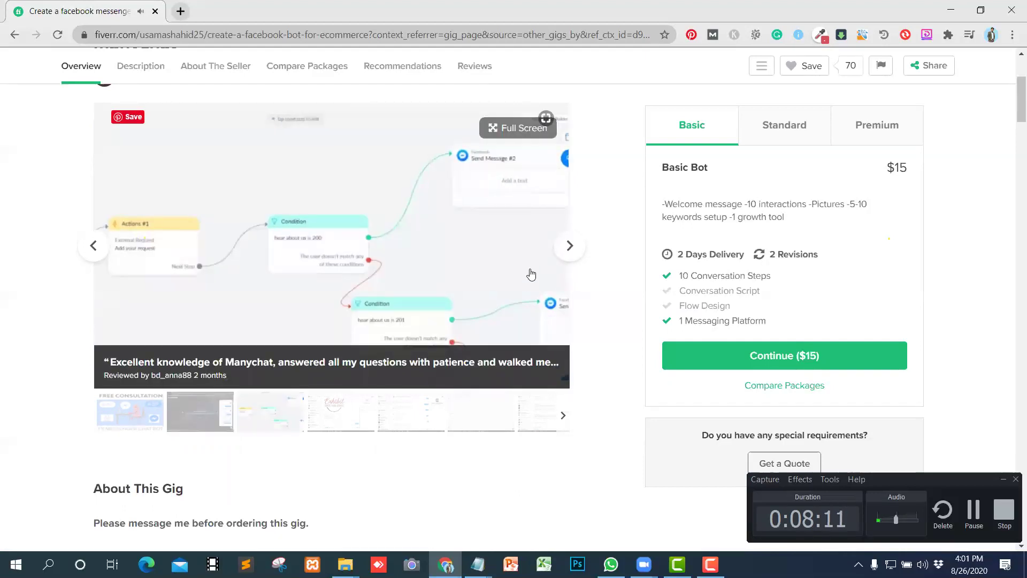
left_click(566, 249)
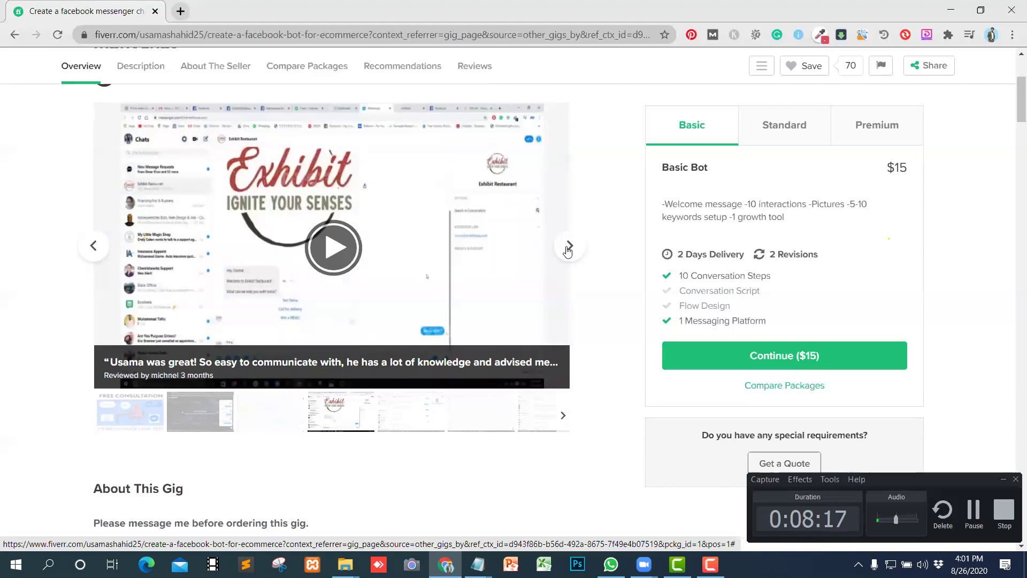
left_click(567, 249)
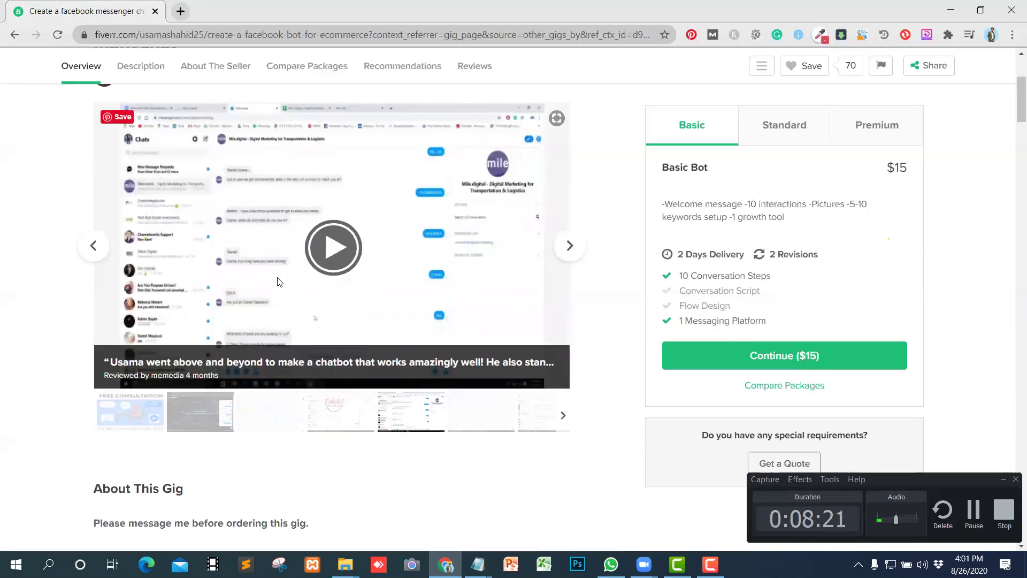
scroll(277, 282, "down", 10)
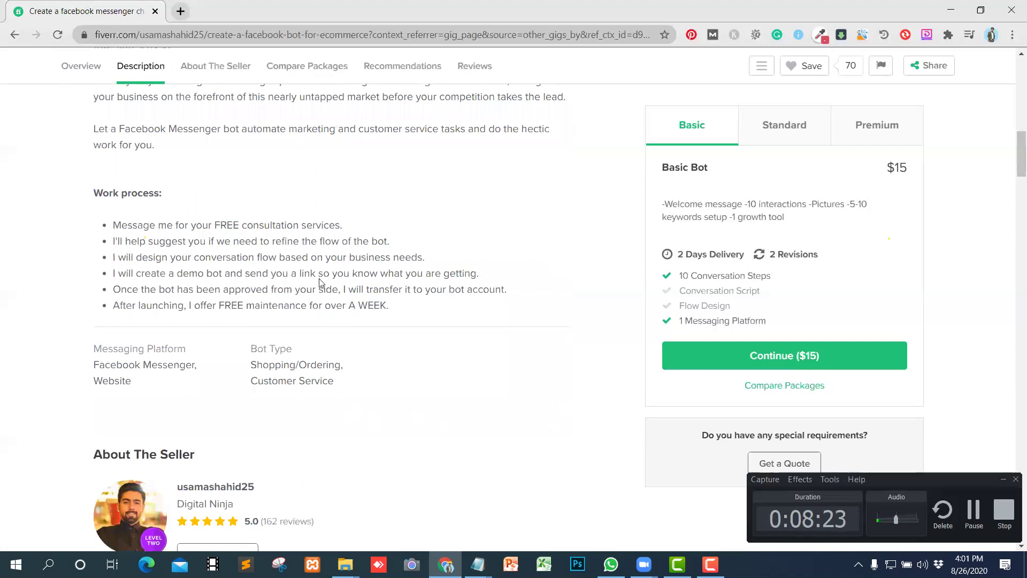
scroll(319, 282, "down", 10)
scroll(344, 280, "up", 20)
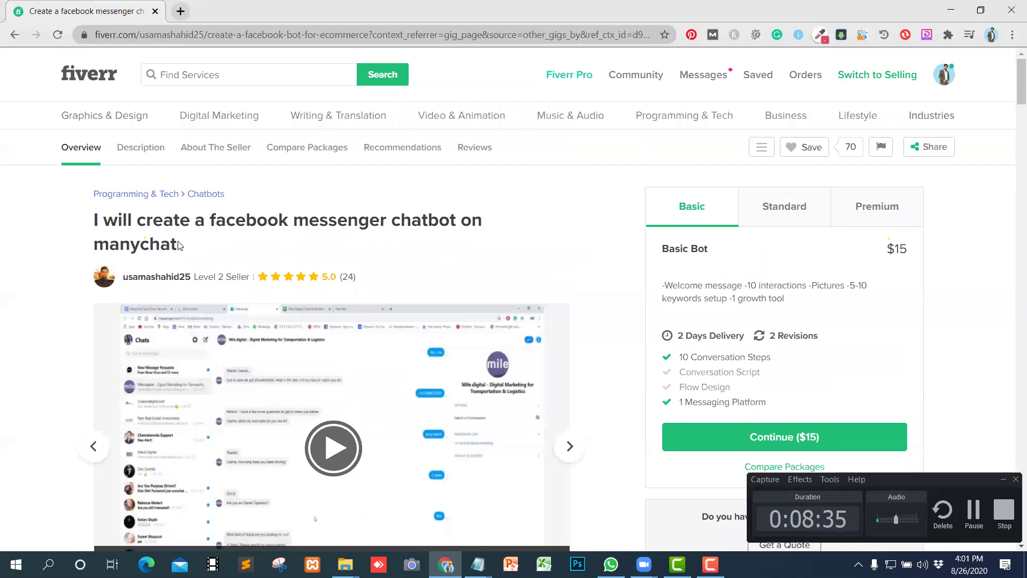
Step: Copy the title "I will create a facebook messenger chatbot on manychat" onto a new line below the first title in the untitled notes
triple_click(79, 213)
key("ctrl+c")
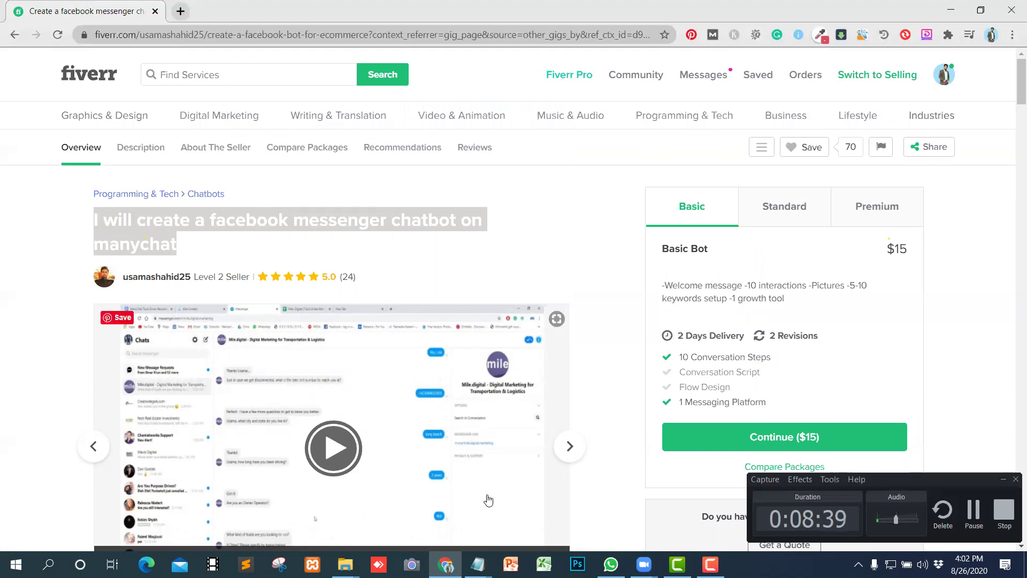
mouse_move(478, 562)
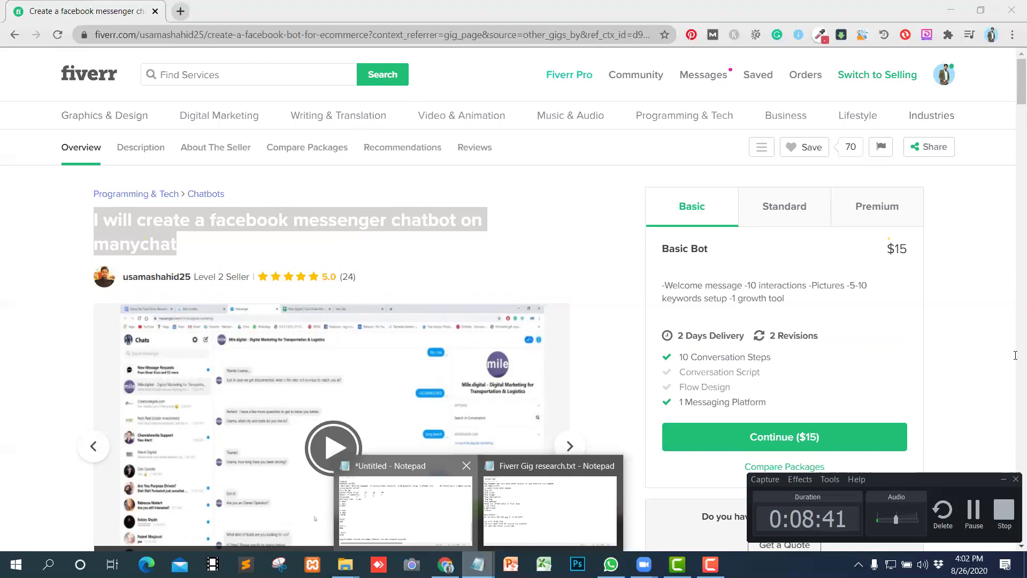
left_click_drag(1013, 377, 1013, 53)
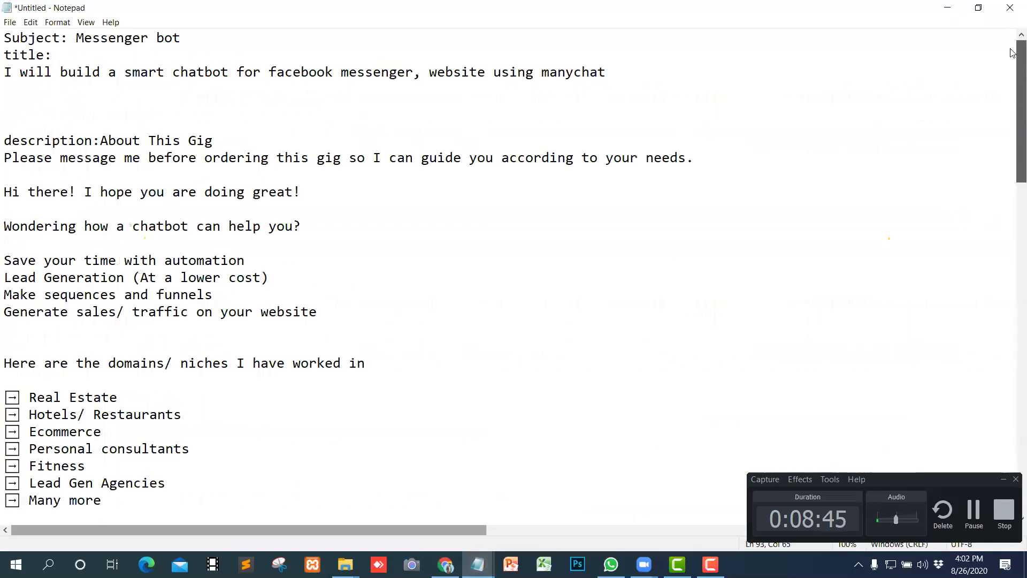
left_click(623, 72)
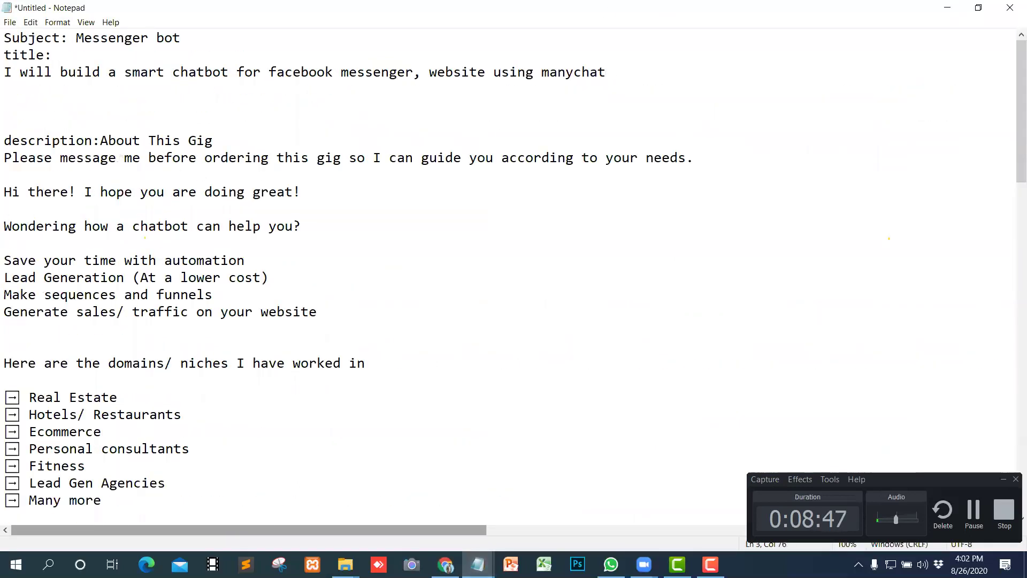
key("Return")
key("ctrl+v")
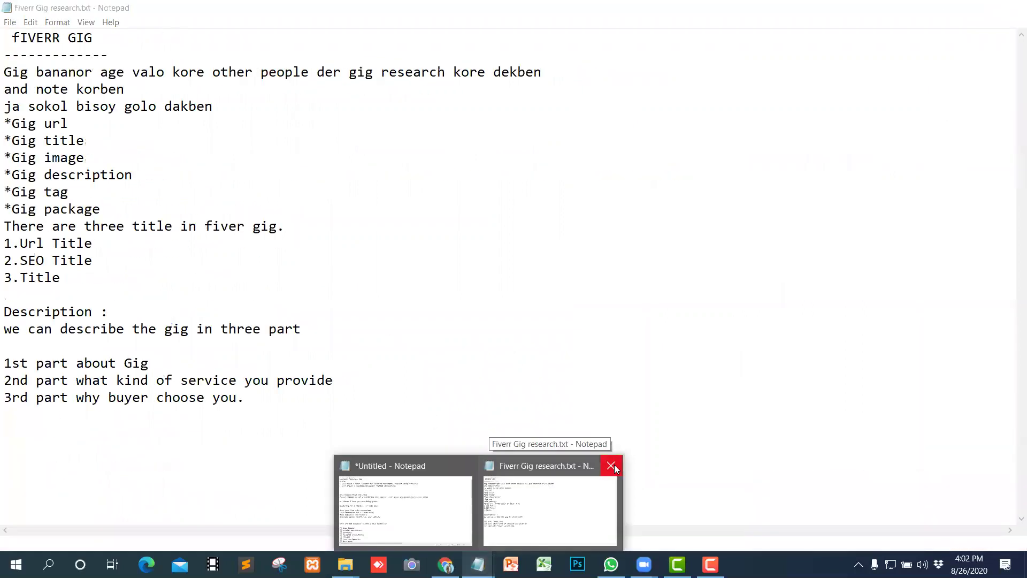
Step: Return to the gig page and copy the Compare Packages heading with the Basic, Standard and Premium prices and descriptions
left_click(445, 564)
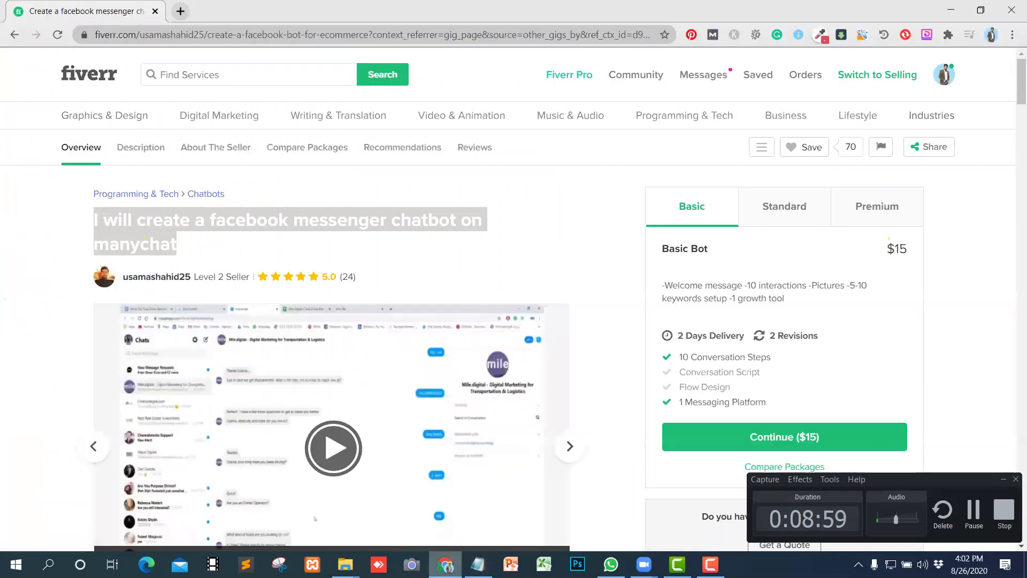
scroll(384, 410, "down", 15)
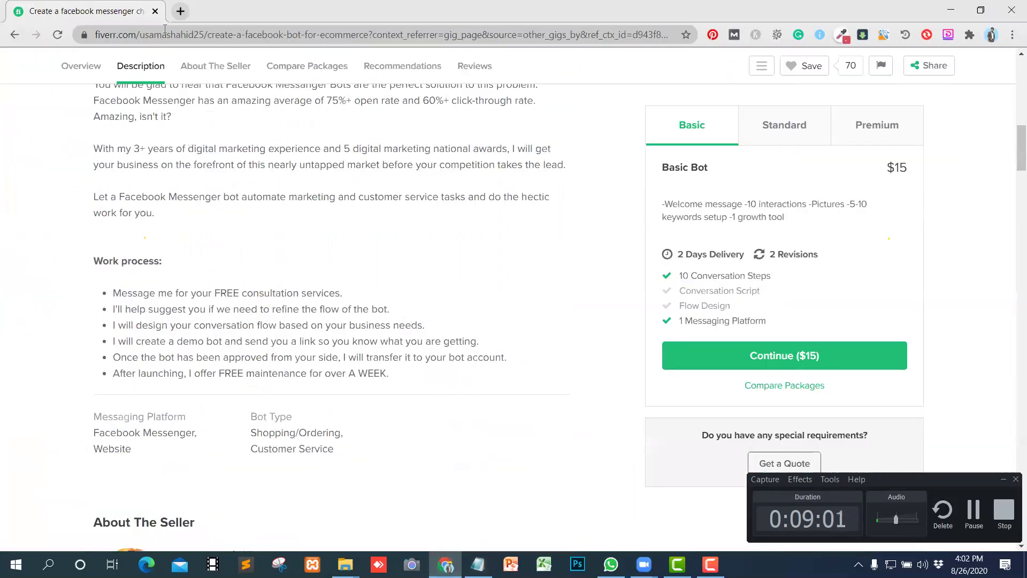
scroll(230, 208, "up", 6)
scroll(239, 215, "up", 3)
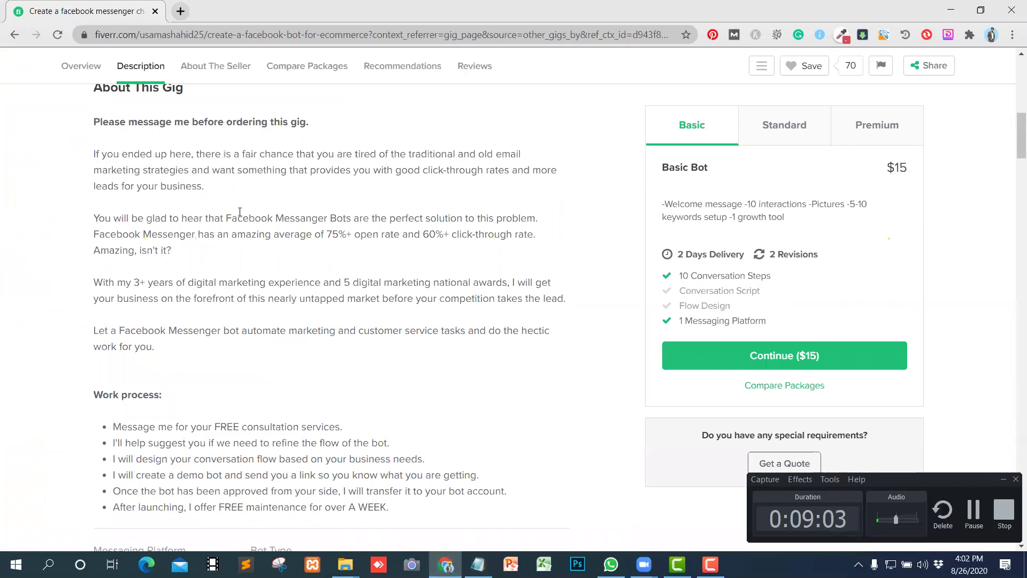
scroll(241, 212, "down", 12)
scroll(241, 213, "down", 8)
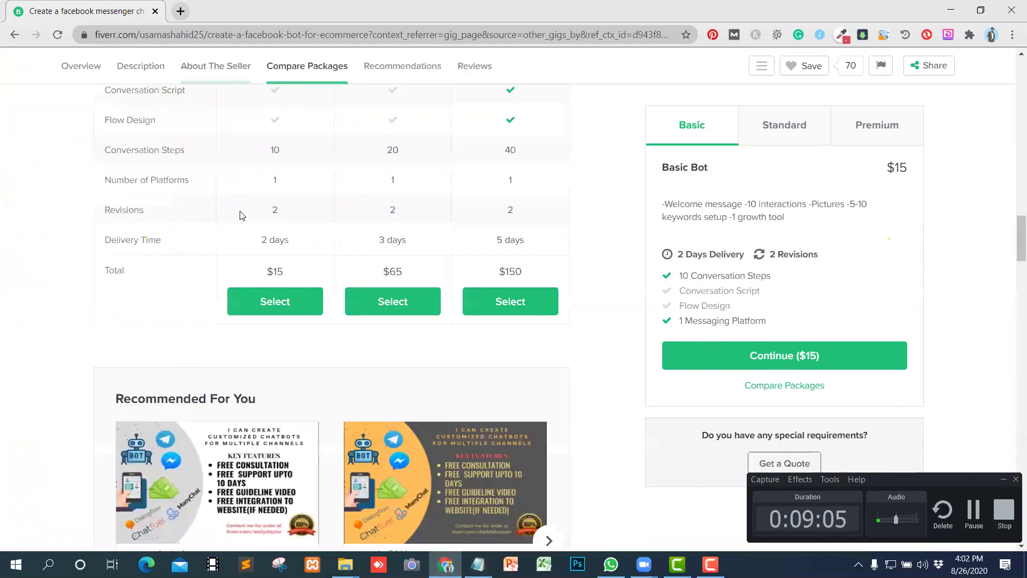
scroll(240, 214, "up", 5)
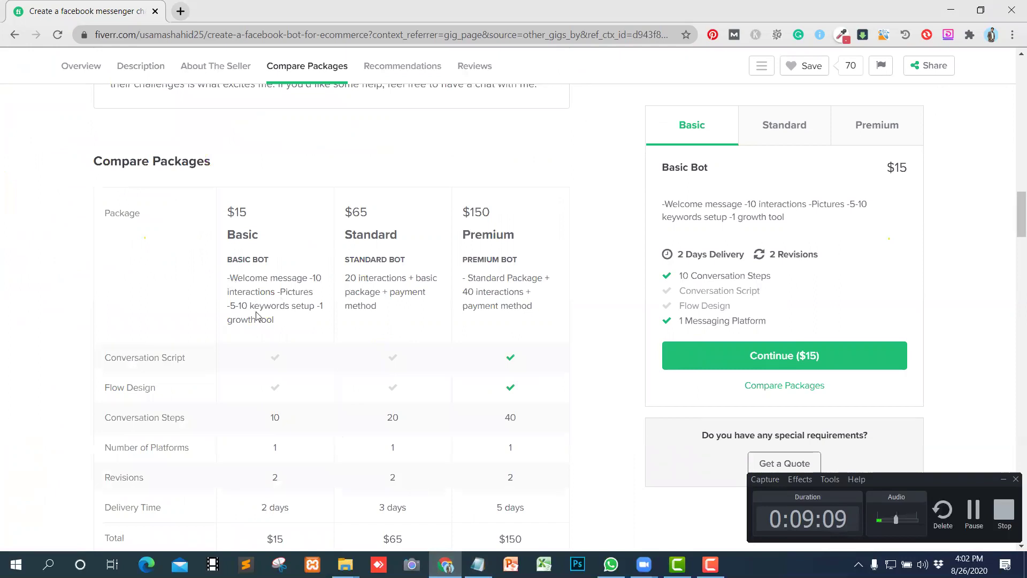
left_click_drag(294, 336, 153, 232)
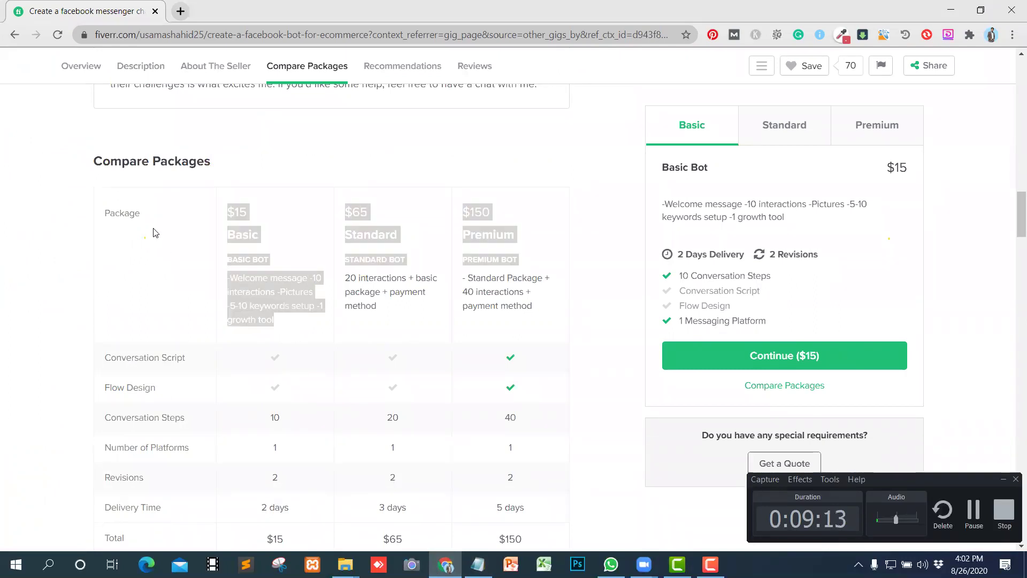
left_click(548, 323)
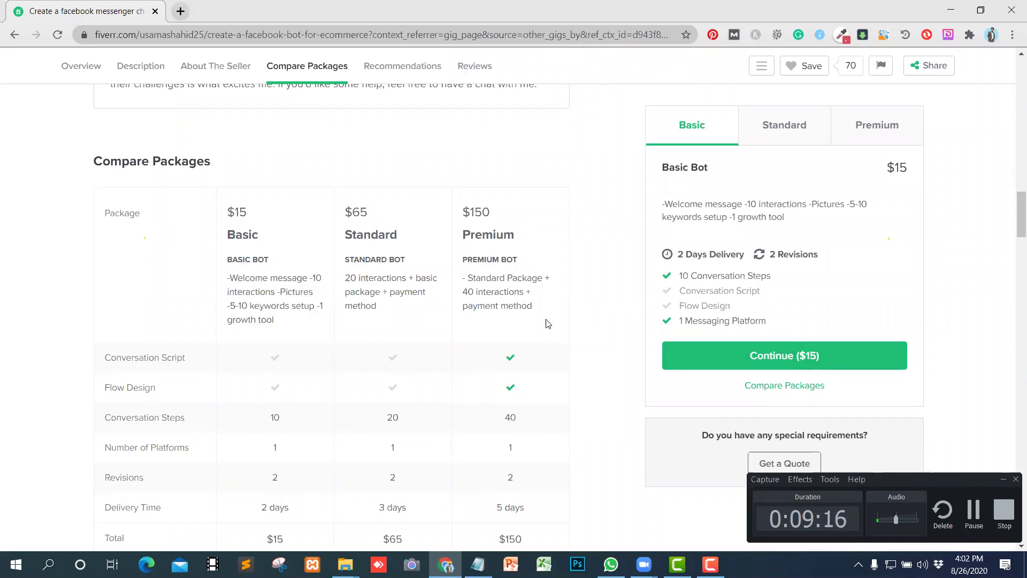
left_click_drag(527, 316, 82, 171)
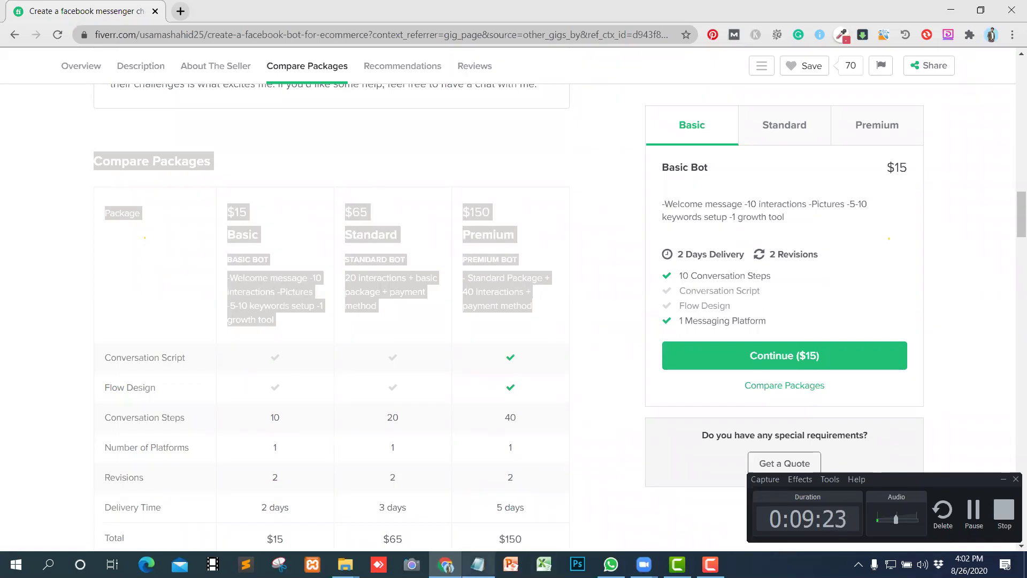
Step: Paste the copied package details on a new line under "package:" in the untitled notes
key("alt+Tab")
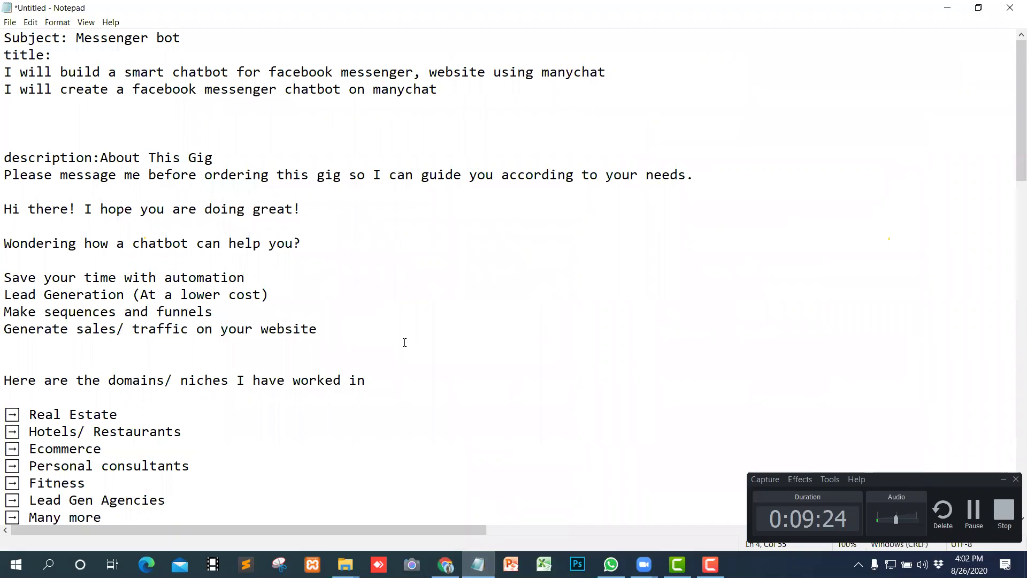
scroll(404, 342, "down", 18)
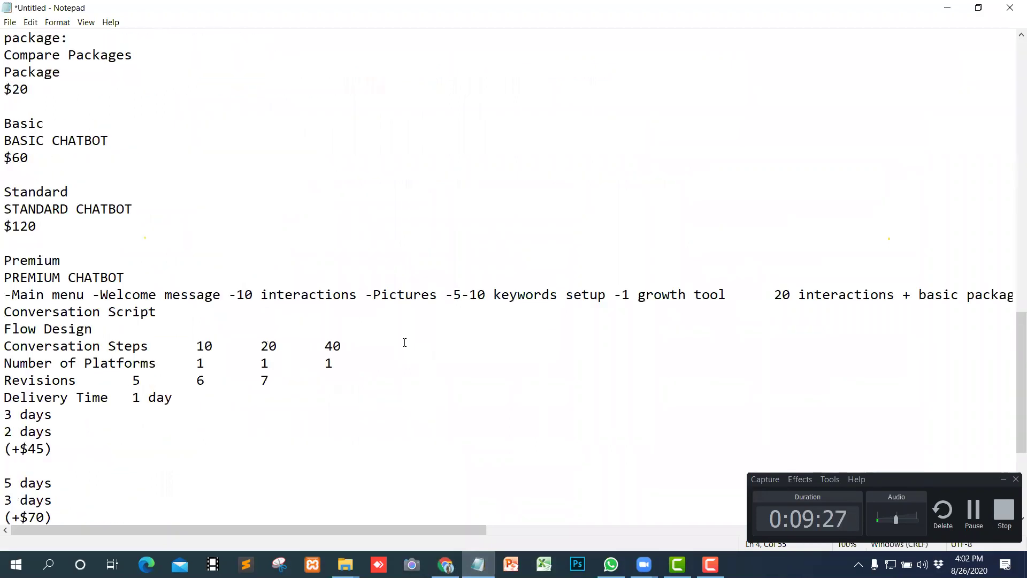
scroll(404, 342, "up", 4)
scroll(87, 223, "down", 1)
left_click(76, 193)
key("Return")
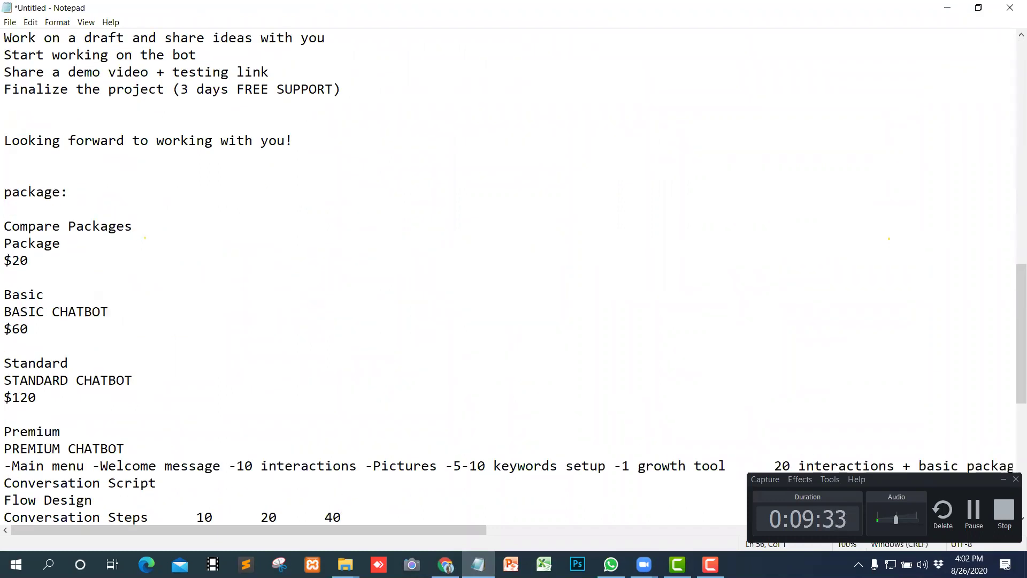
key("ctrl+v")
scroll(167, 171, "up", 4)
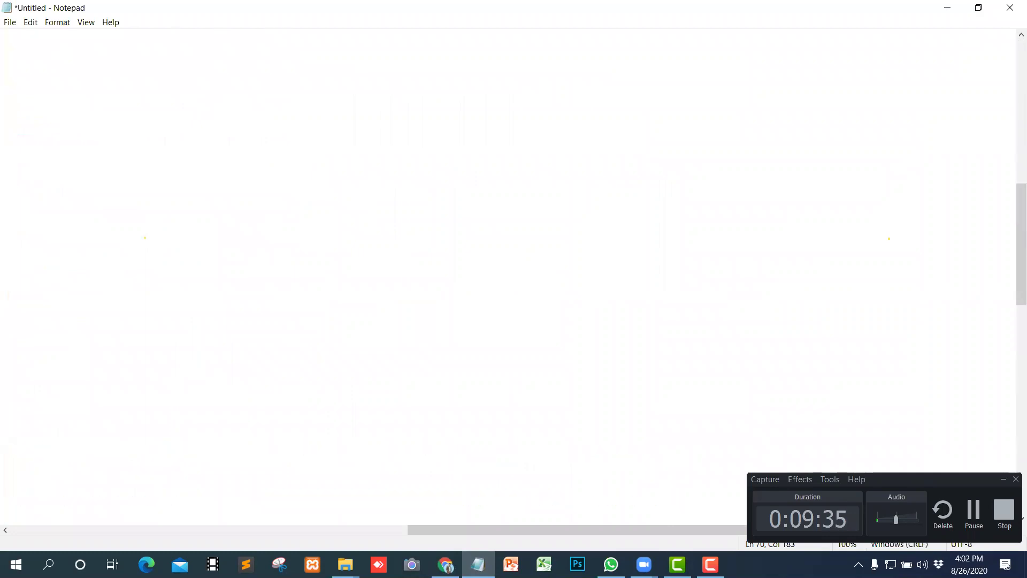
Step: Go back to the gig page and copy its Related Tags: facebook chatbot, messenger chatbot, chatbot and manychat
scroll(167, 171, "down", 9)
scroll(167, 171, "down", 4)
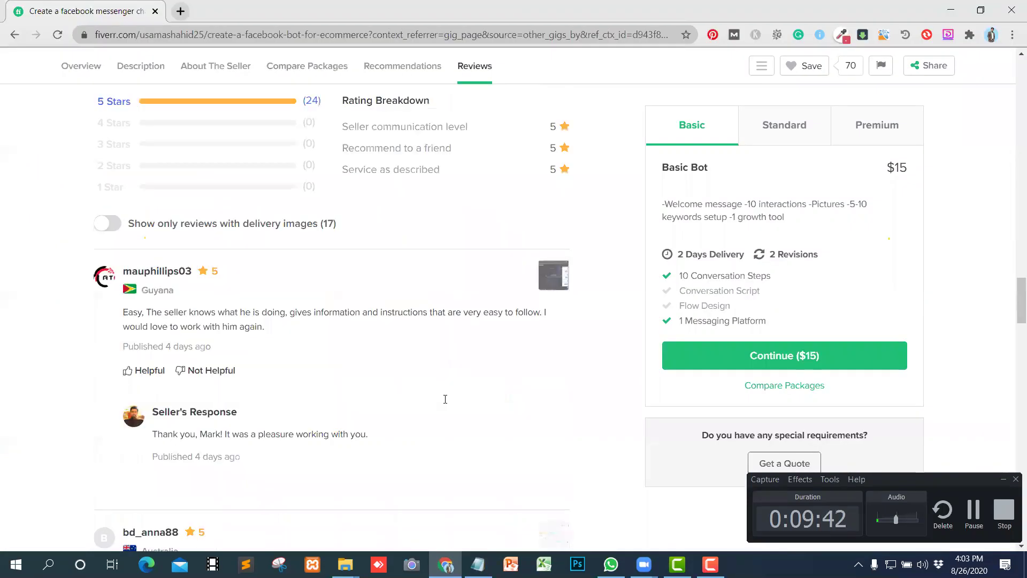
scroll(445, 398, "down", 15)
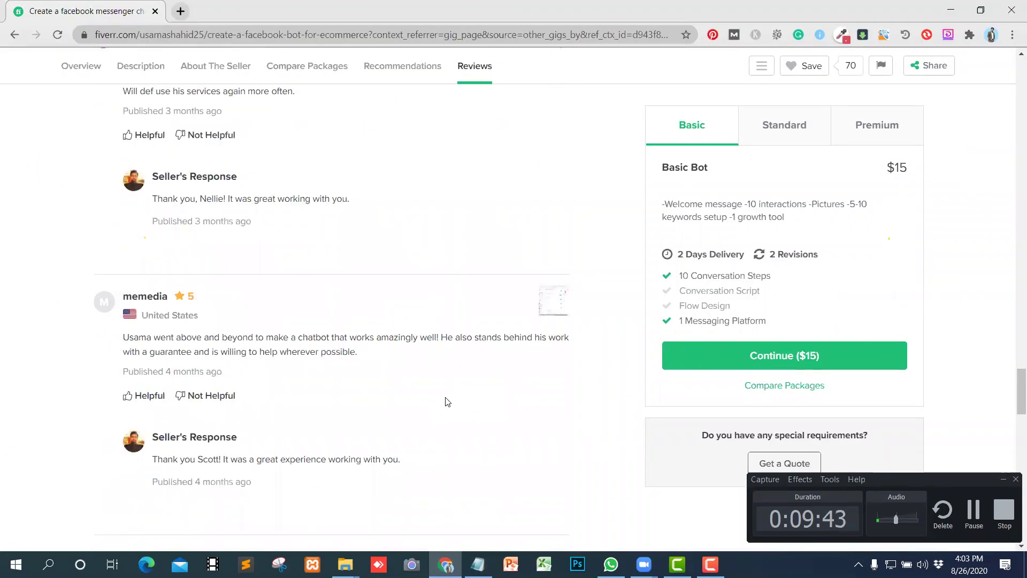
scroll(447, 402, "down", 8)
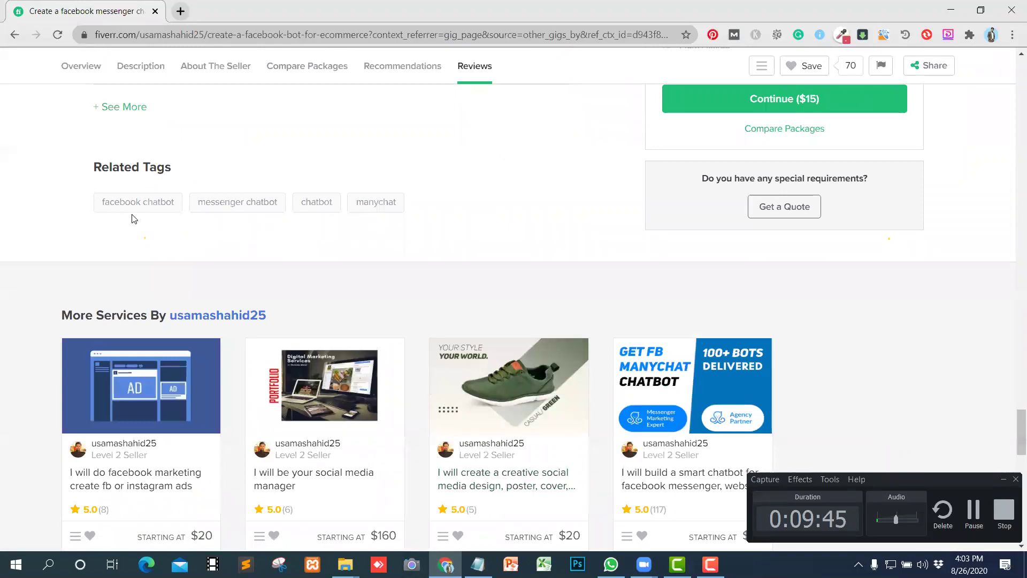
left_click_drag(412, 207, 75, 209)
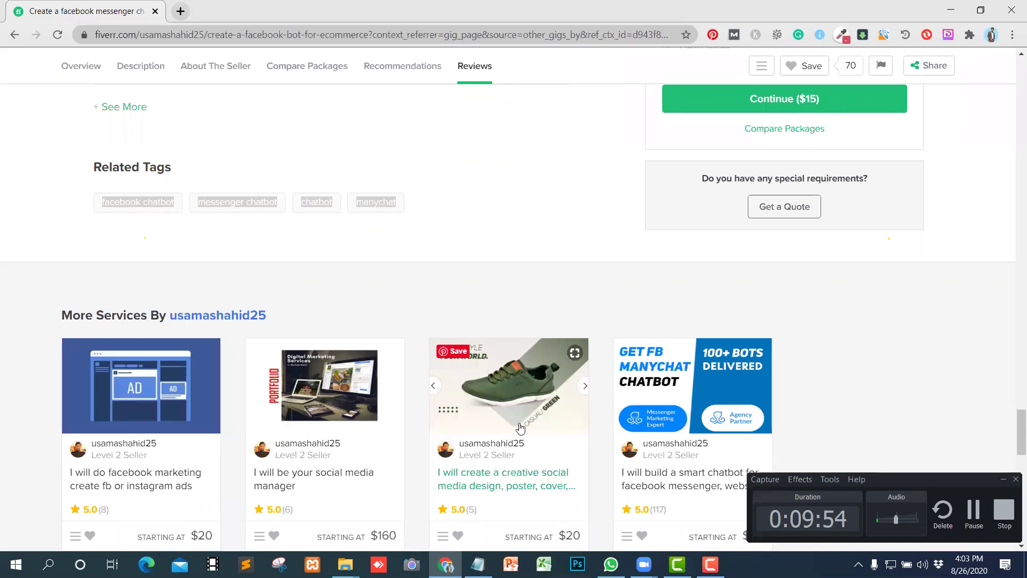
Step: Paste the copied tags on a new line below the existing "tag:" line at the end of the notes
key("alt+Tab")
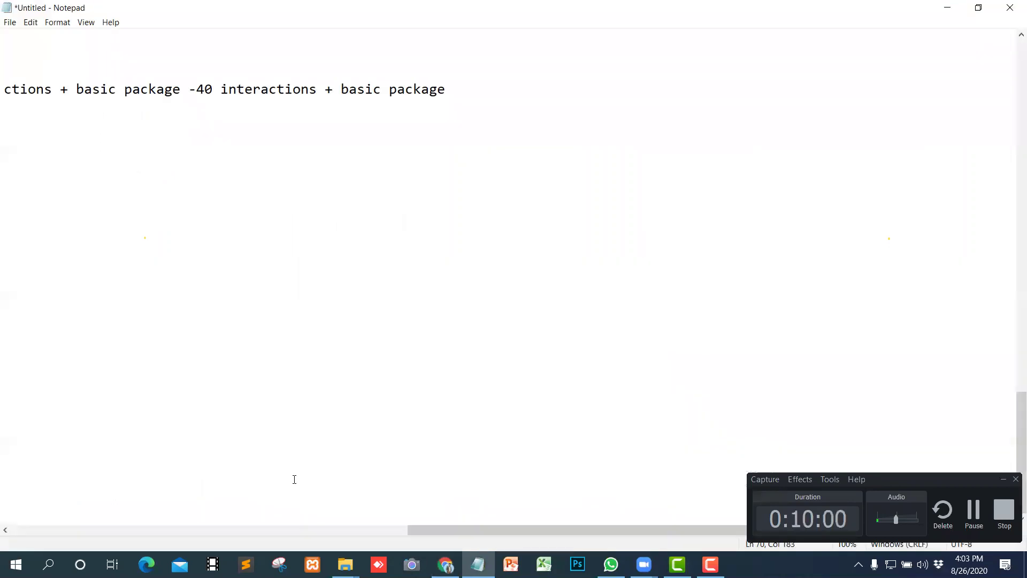
left_click_drag(572, 527, 271, 498)
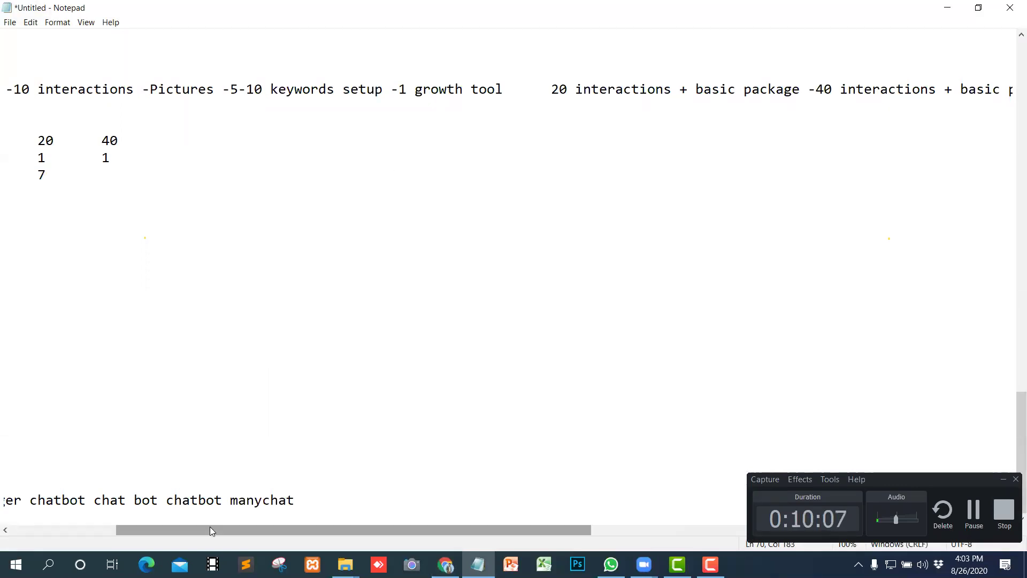
left_click_drag(209, 526, 102, 526)
left_click(591, 471)
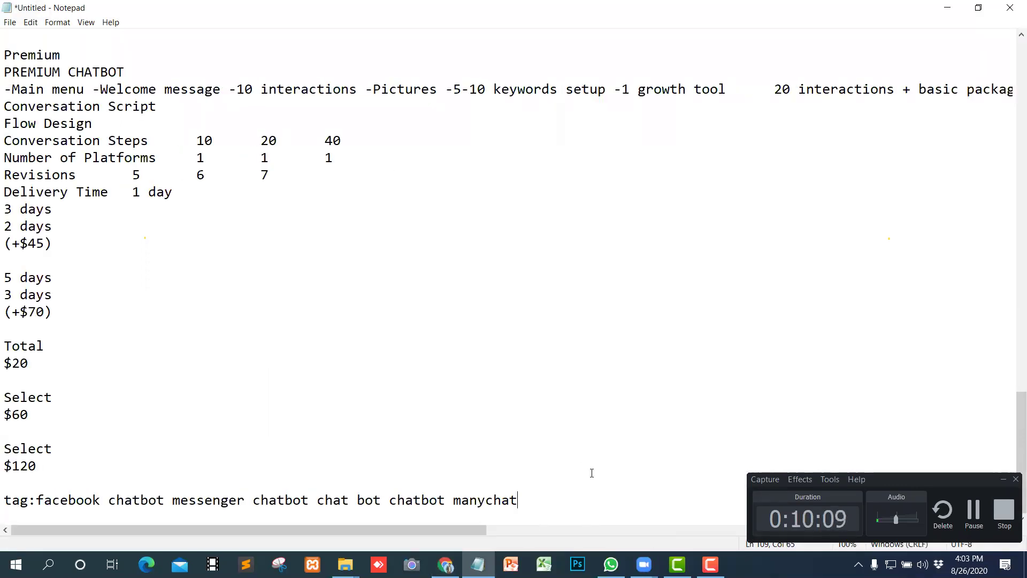
scroll(593, 468, "down", 1)
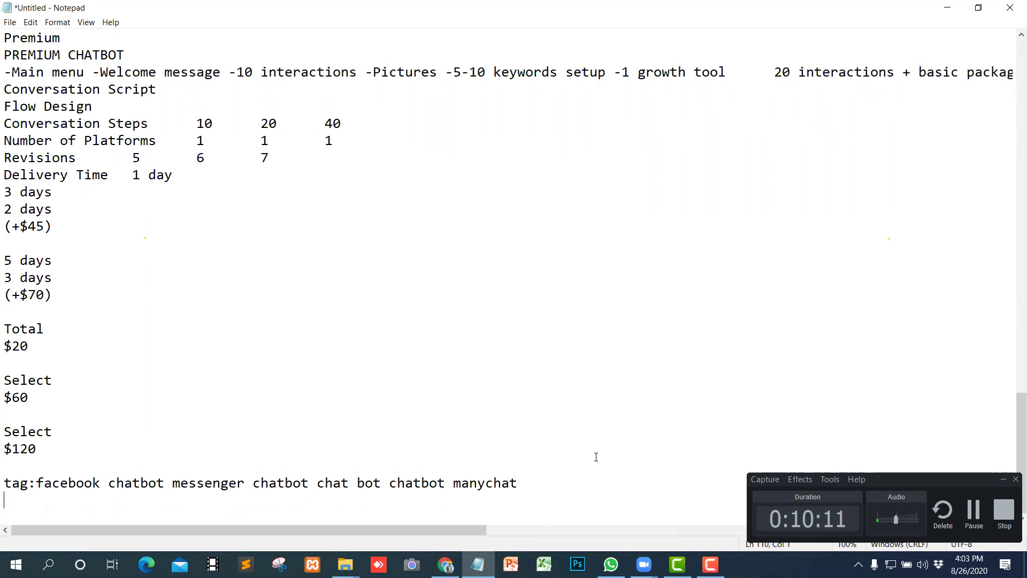
type("facebook chatbotmessenger chatbotchatbotmanychat")
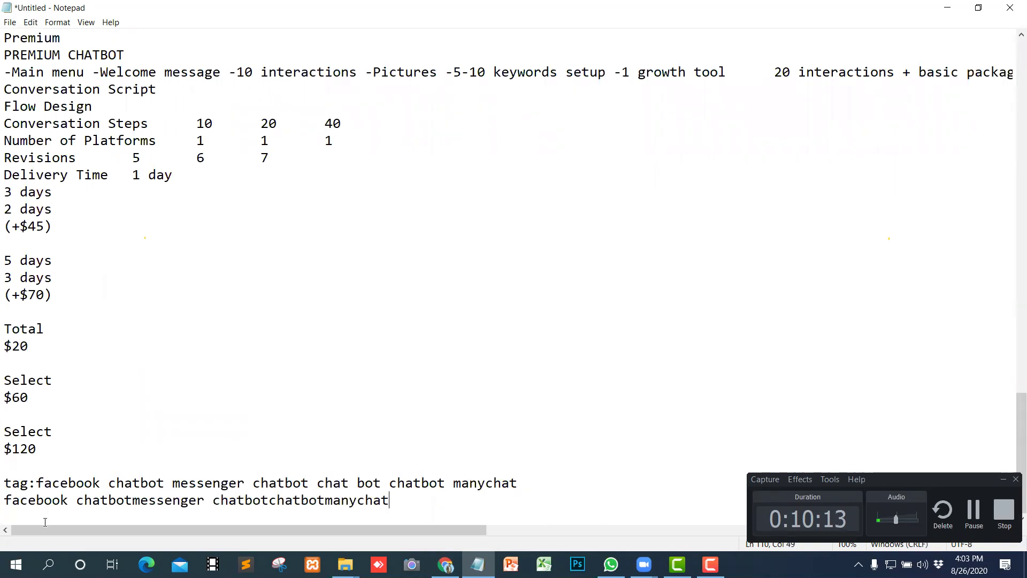
Step: Insert spaces between the run-together tags on the last line so it reads "facebook chatbot messenger chatbot chatbot manychat"
left_click(137, 503)
left_click(280, 502)
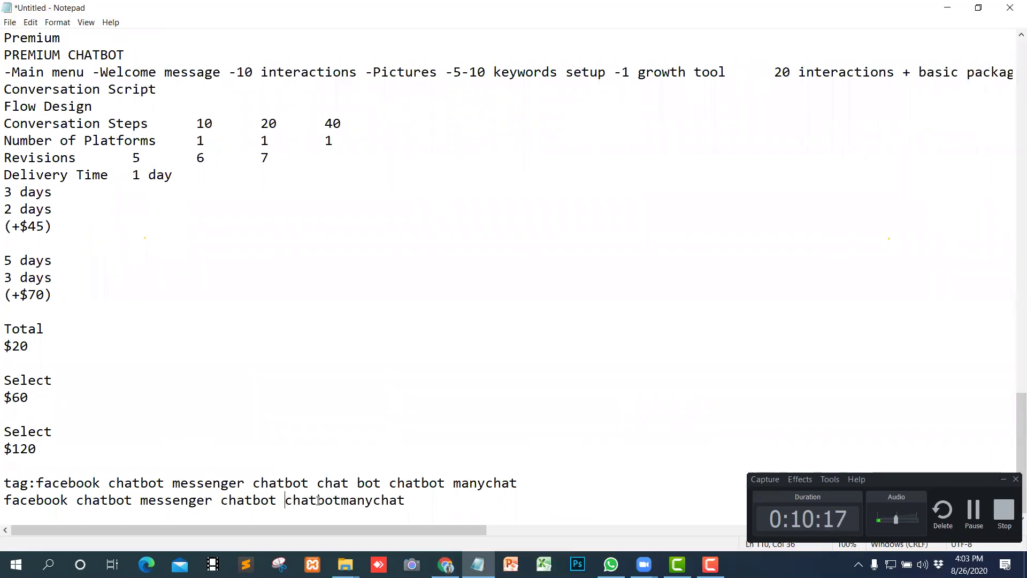
left_click(342, 500)
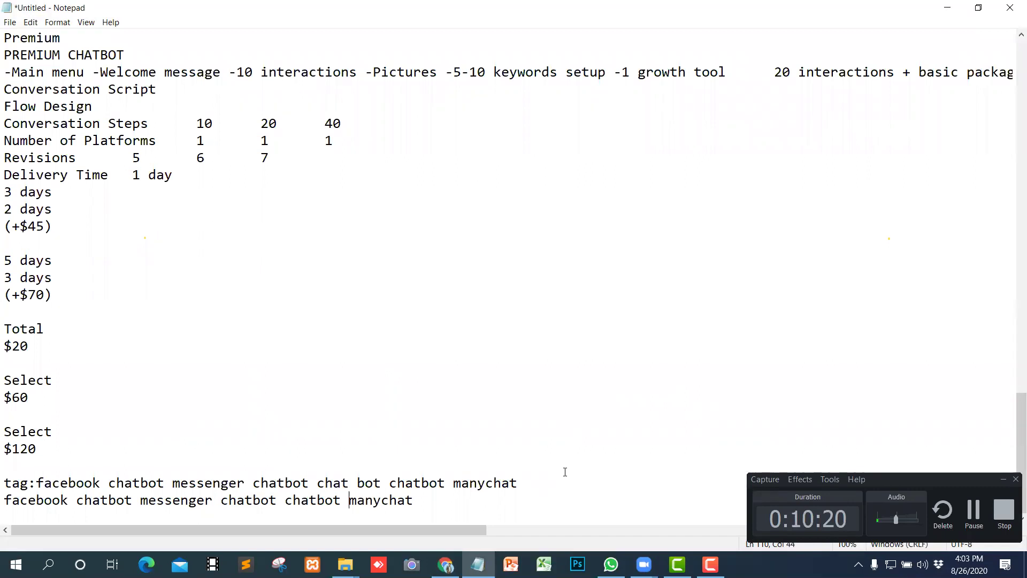
Step: Switch back to Fiverr, open the same seller's gig about building a smart chatbot for facebook messenger, and look over its page
key("alt+Tab")
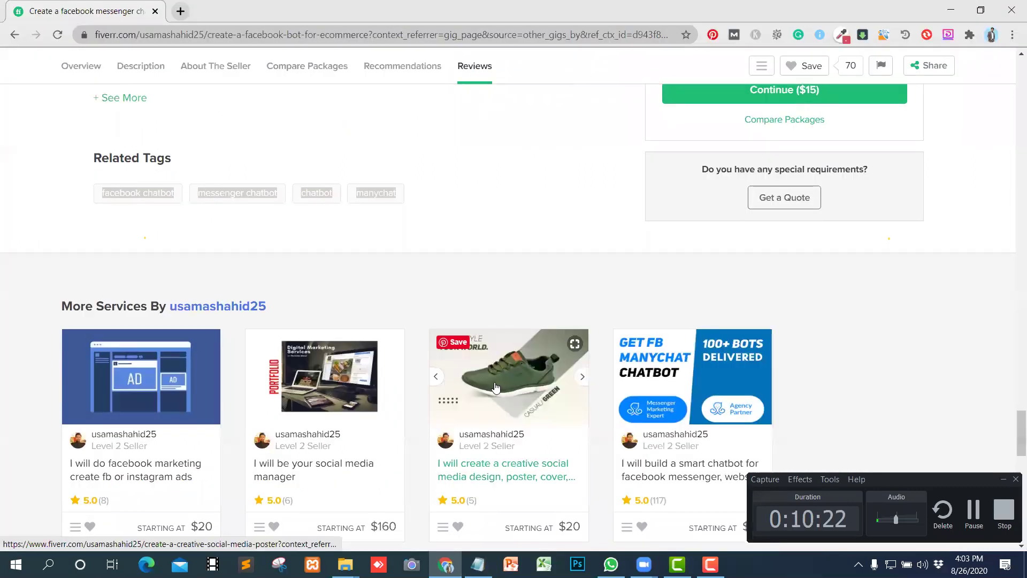
scroll(496, 387, "down", 4)
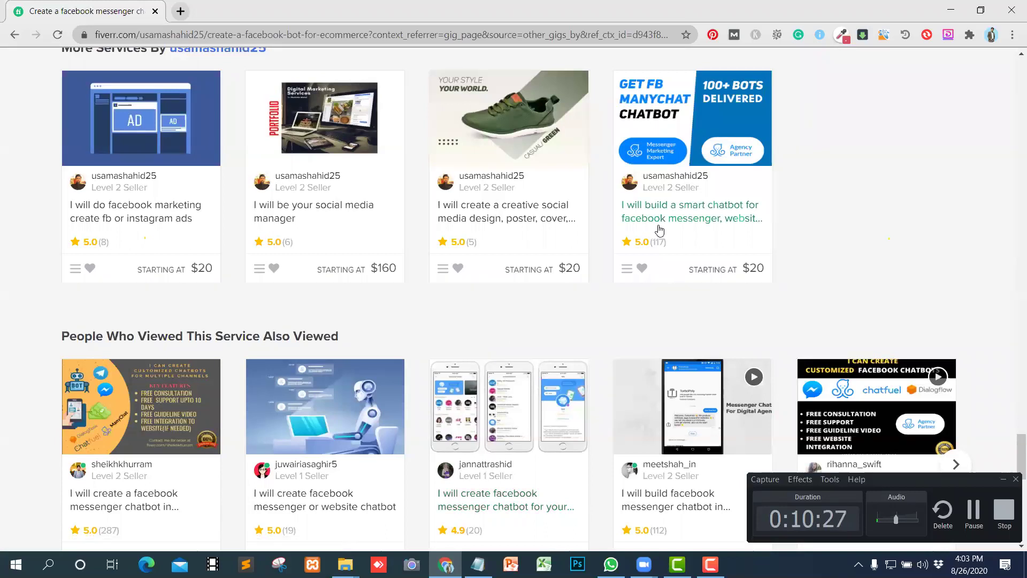
left_click(724, 209)
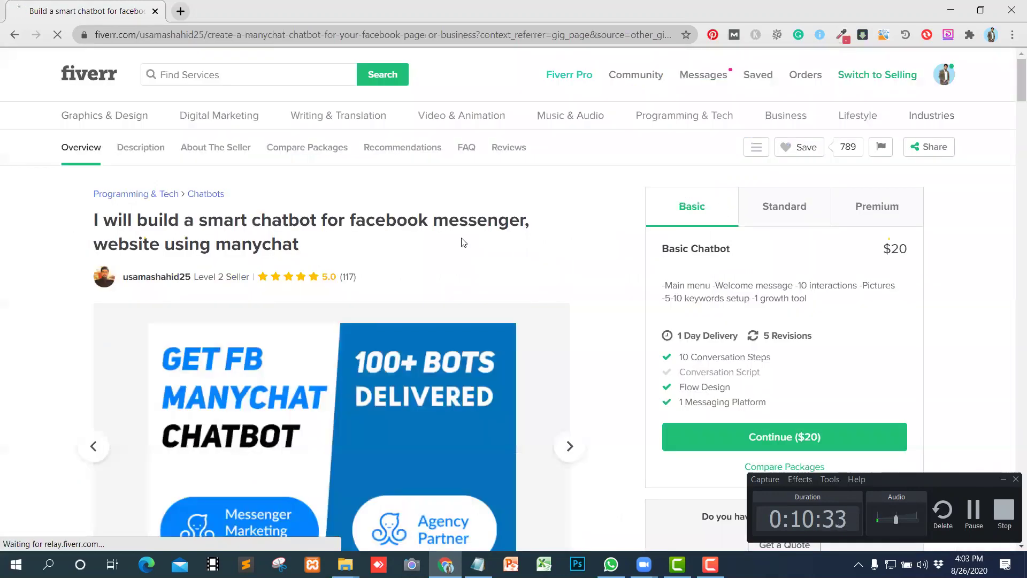
scroll(502, 243, "down", 2)
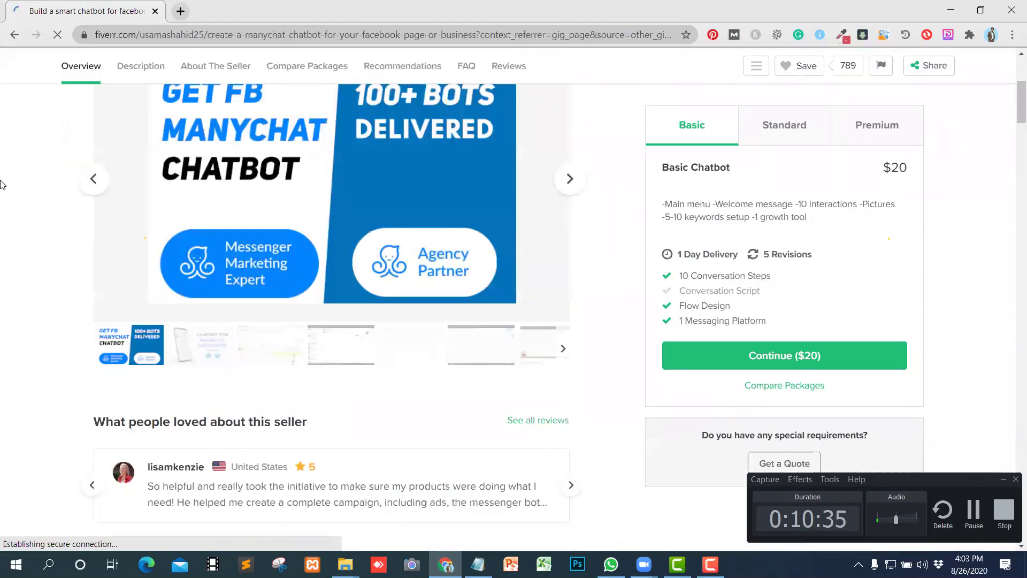
scroll(57, 167, "down", 5)
scroll(140, 66, "up", 6)
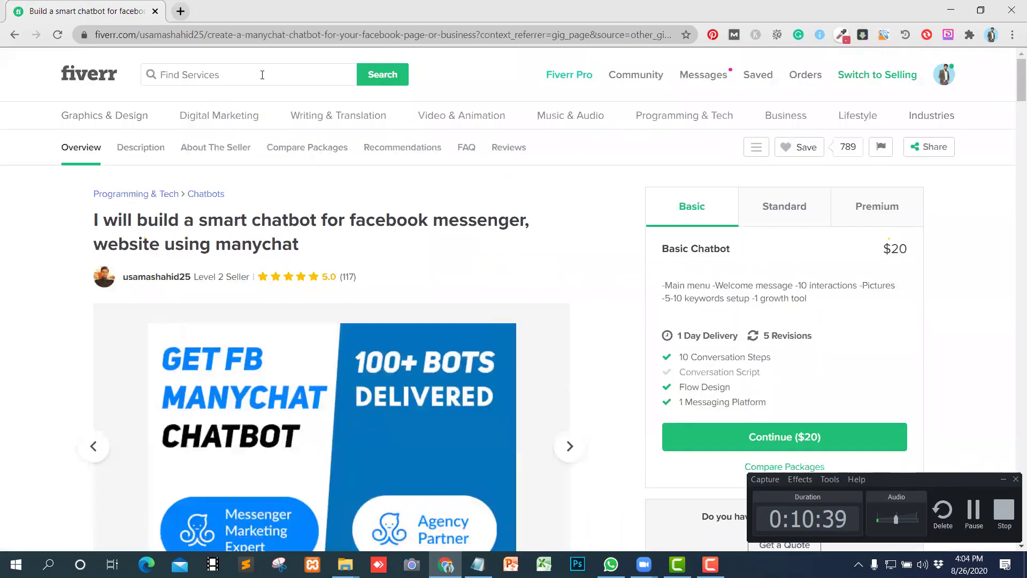
Step: Search Fiverr services for "chatbot"
left_click(263, 79)
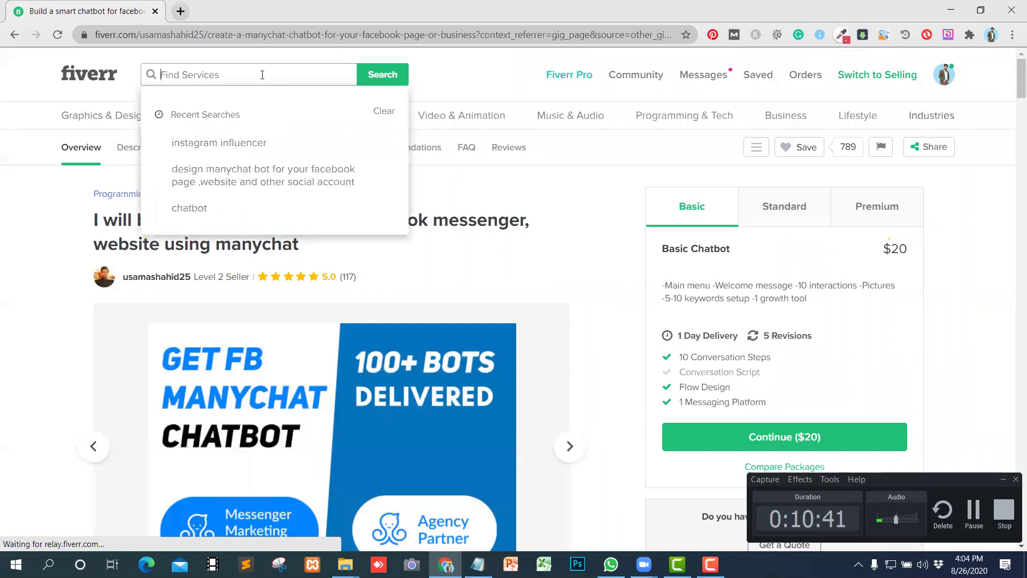
type("chat")
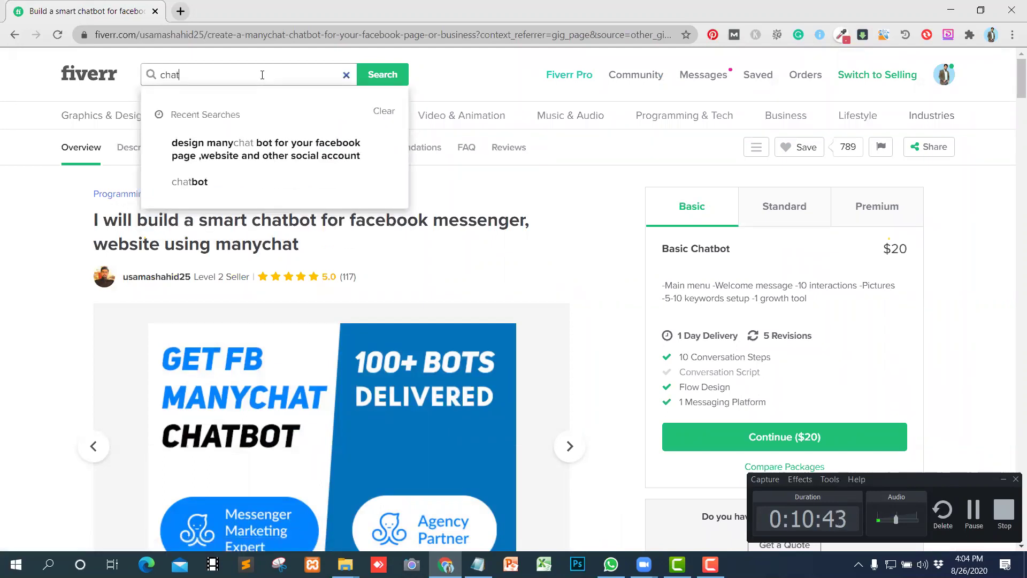
type("b")
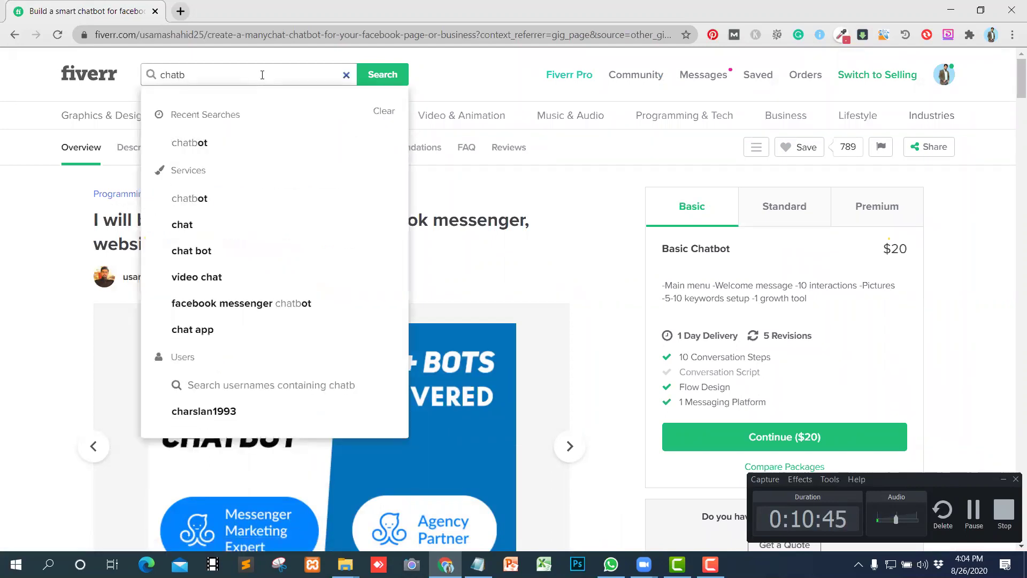
type("ot")
key("Return")
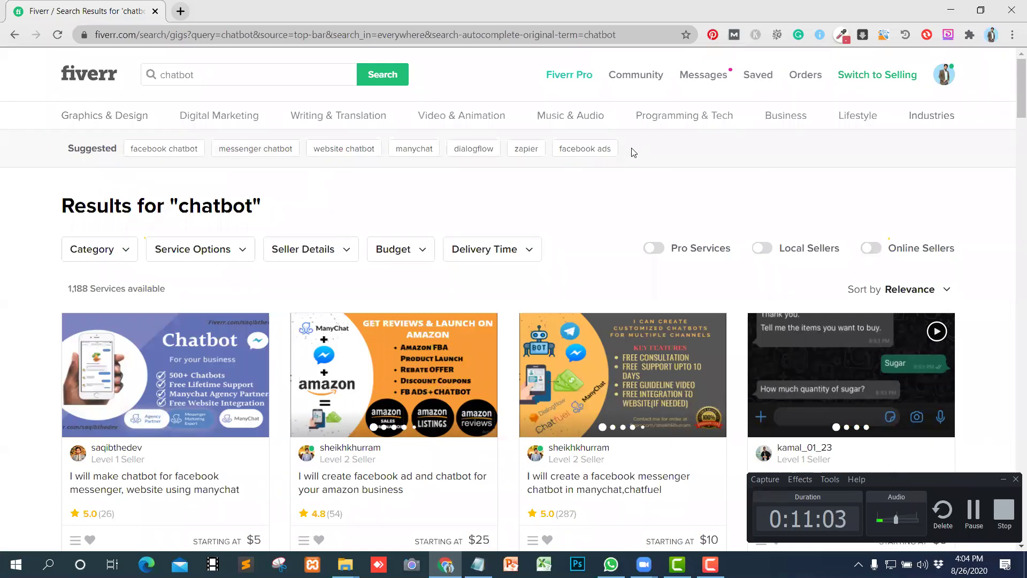
Step: Copy the suggested search terms from facebook chatbot through facebook ads and paste them on a new line at the end of the notes
left_click_drag(631, 153, 147, 138)
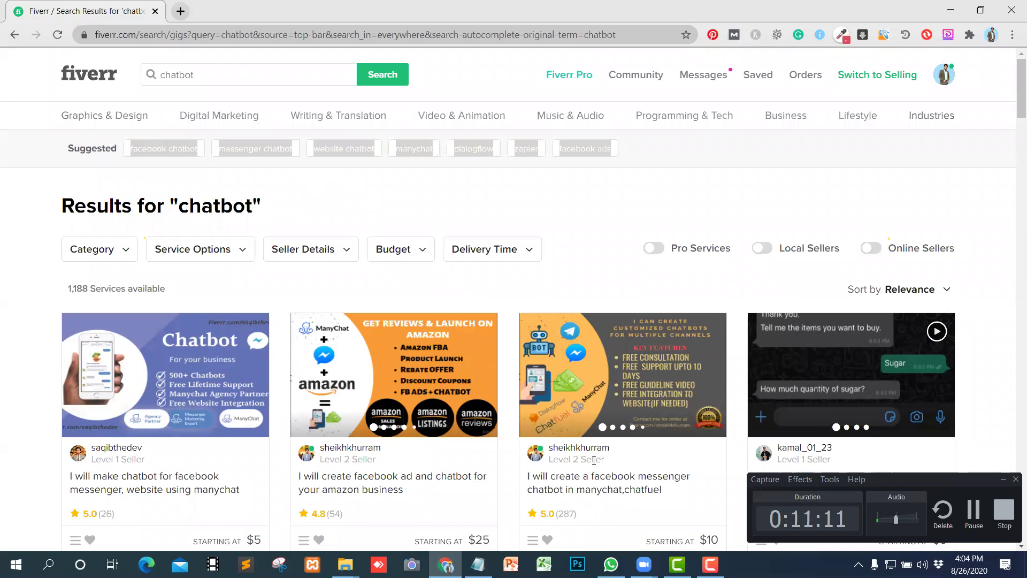
key("alt+Tab")
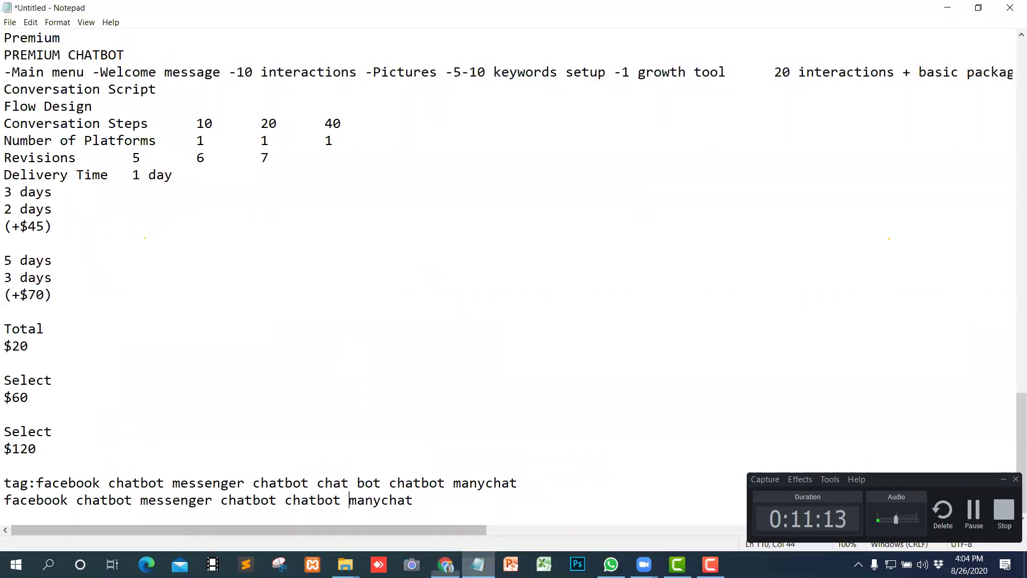
scroll(440, 310, "up", 4)
scroll(449, 315, "down", 4)
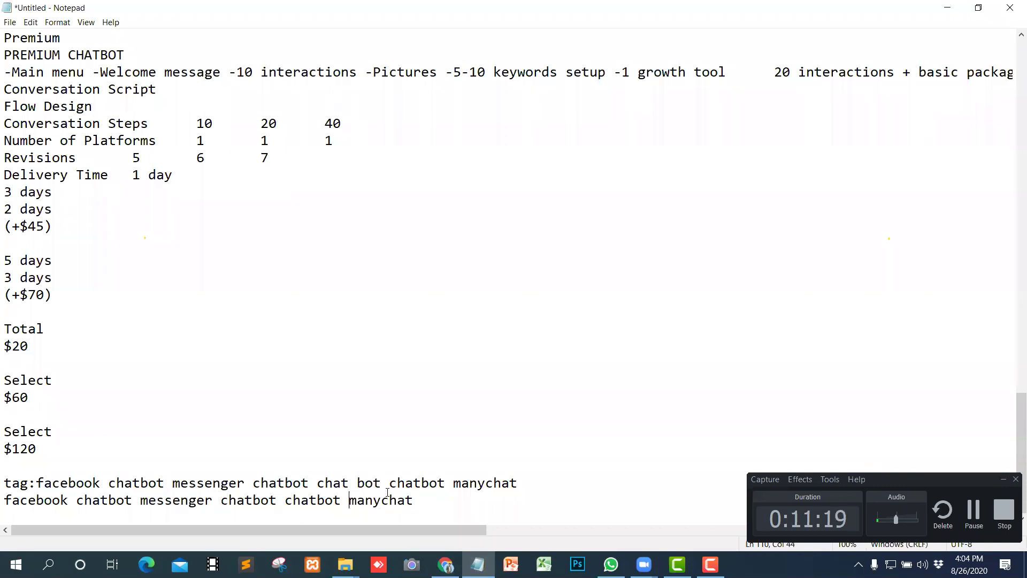
left_click(425, 491)
key("Return")
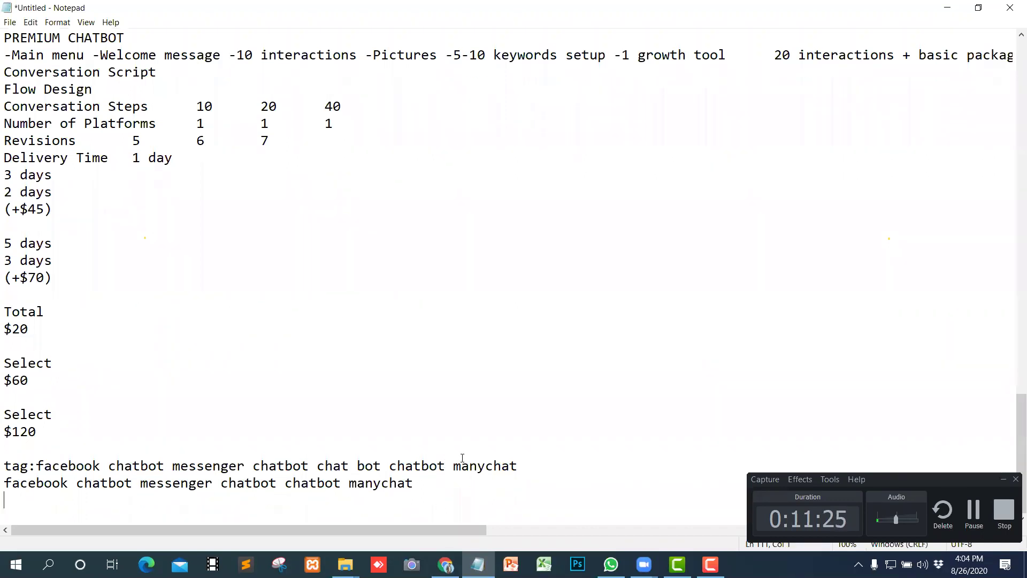
type("facebook chatbotmessenger chatbotwebsite chatbotmanychatdialogflowzapierfacebook ads")
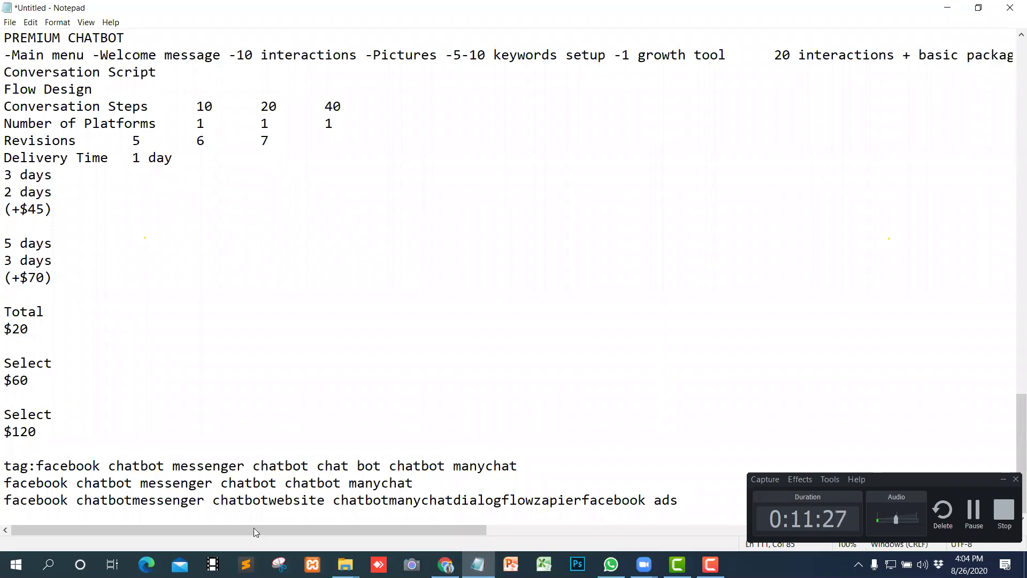
Step: Space out the pasted suggestions as "facebook chatbot messenger chatbot website chatbot manychat dialogflow zapier facebook ads"
left_click(133, 500)
left_click(275, 499)
left_click(411, 499)
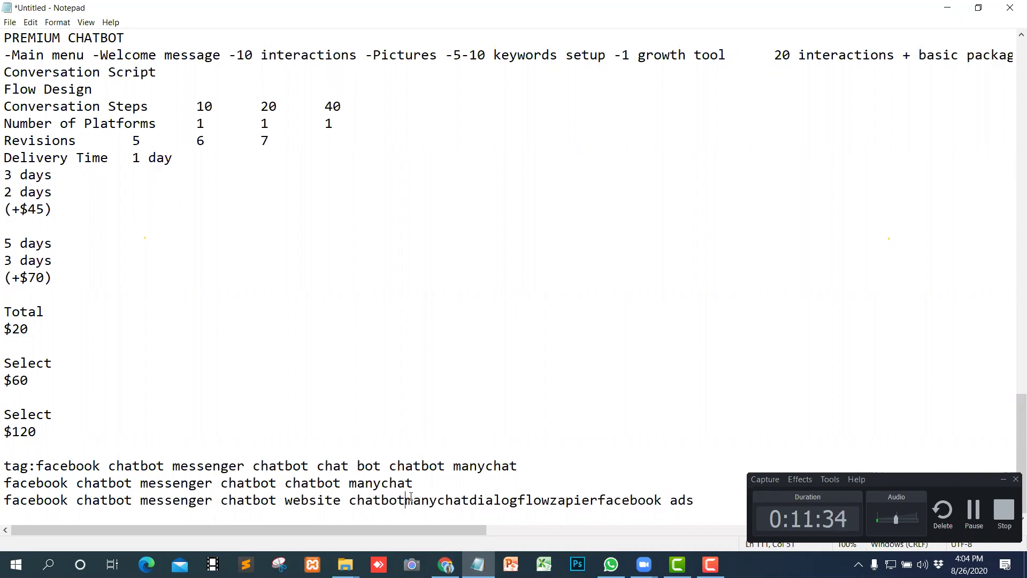
left_click(478, 500)
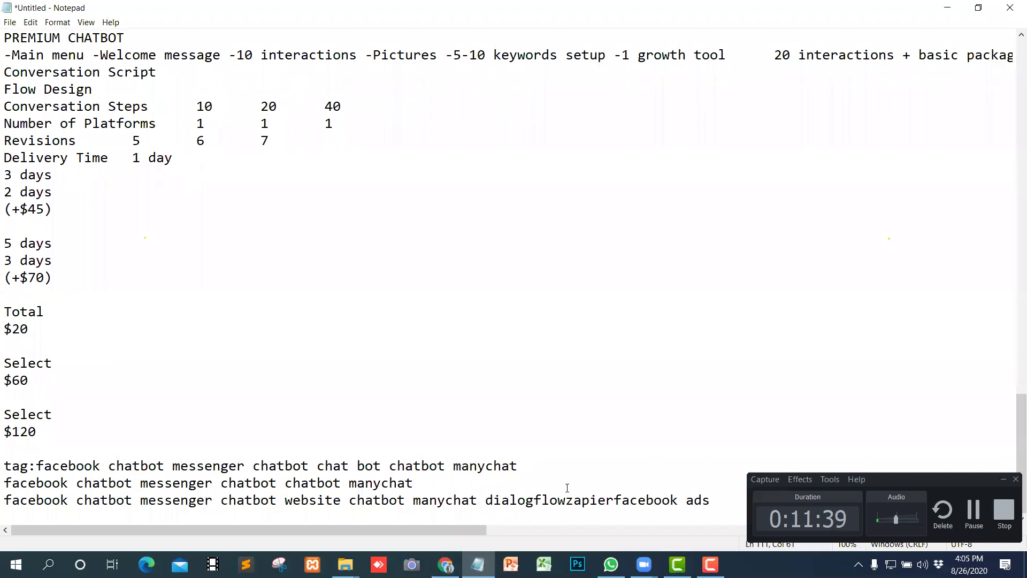
left_click(621, 501)
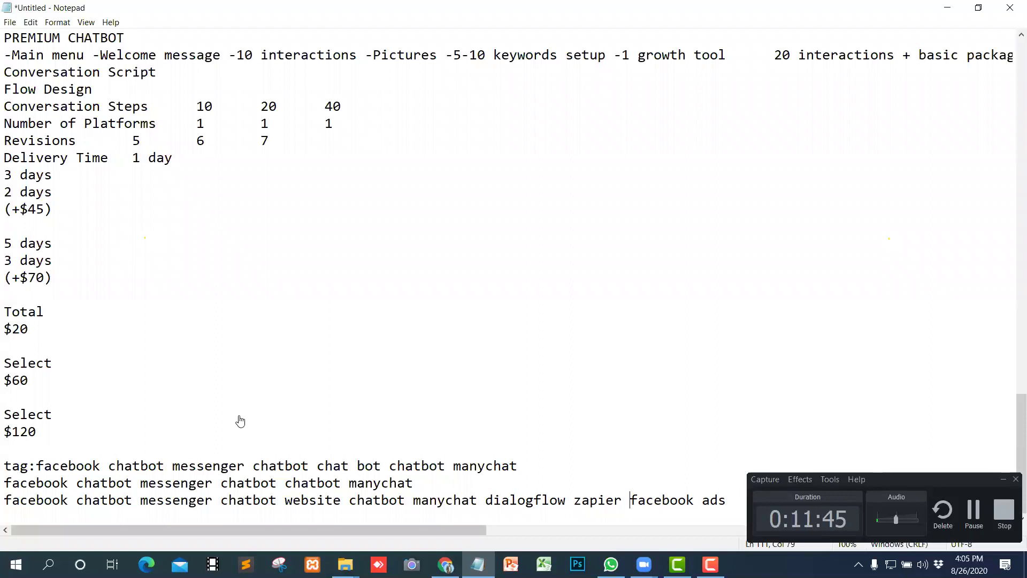
Step: Return to the Fiverr chatbot results and filter the sellers to Level One, English-speaking and living in the United States
key("alt+Tab")
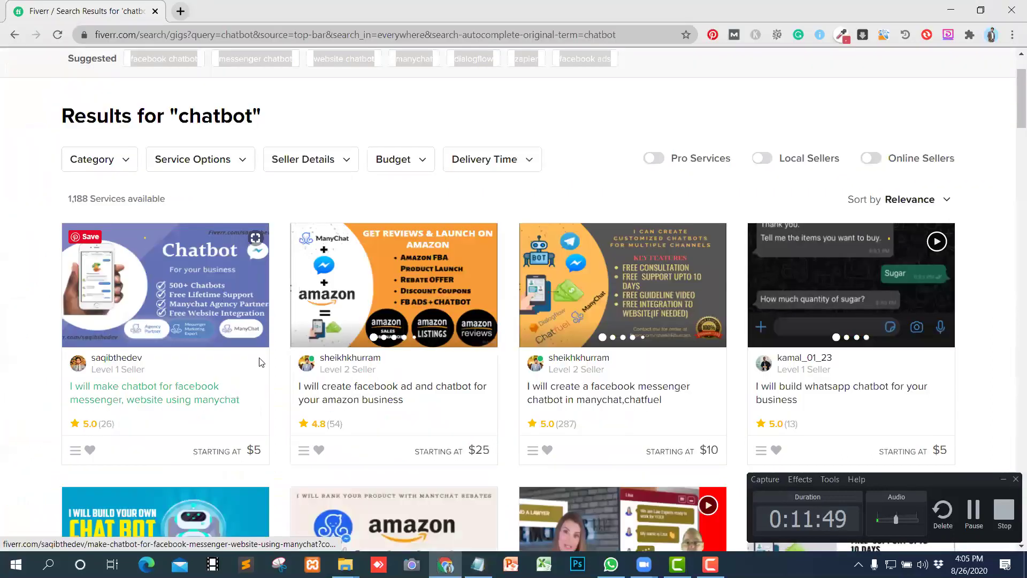
scroll(289, 353, "down", 2)
scroll(288, 353, "up", 2)
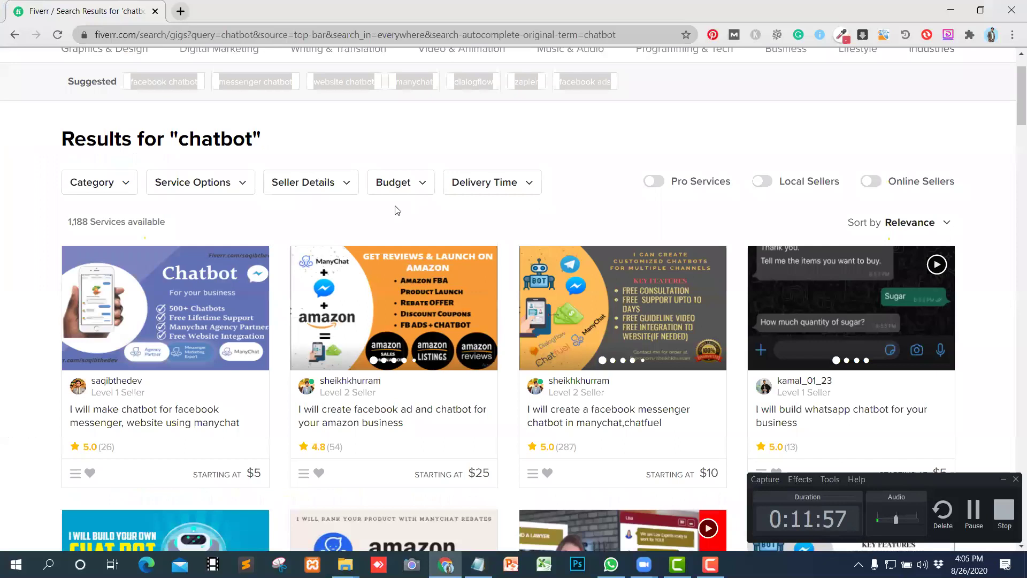
left_click(346, 184)
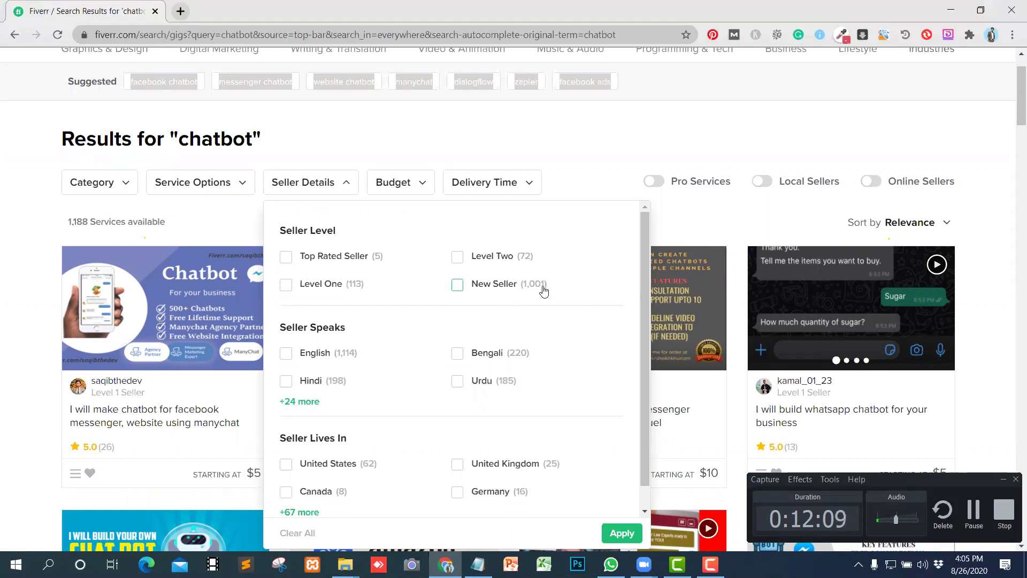
left_click(286, 285)
left_click(290, 358)
scroll(352, 435, "down", 1)
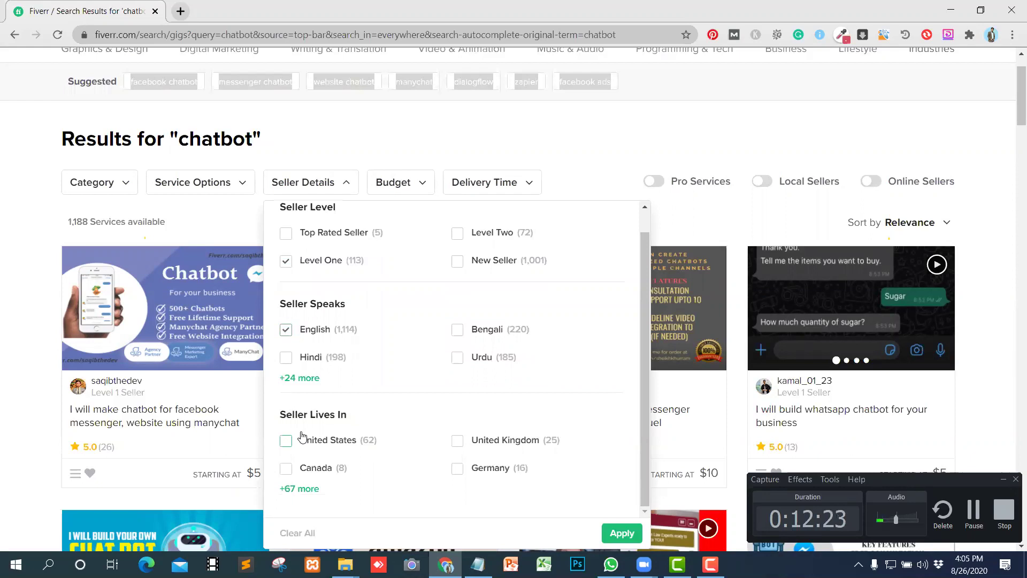
left_click(288, 443)
scroll(402, 424, "down", 1)
scroll(405, 424, "down", 2)
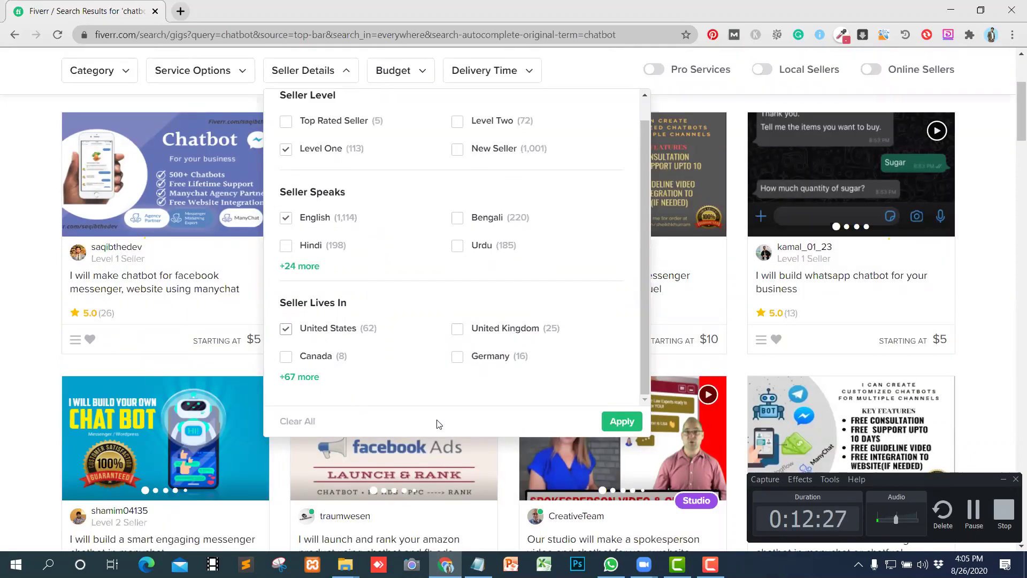
left_click(616, 425)
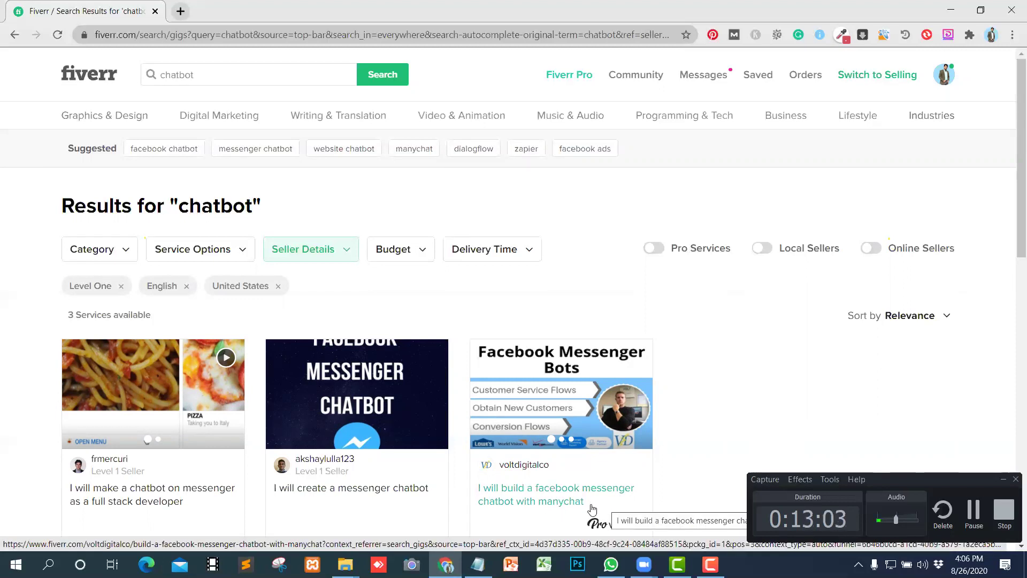
Step: Look through the filtered services and open the gig "I will create a messenger chatbot"
scroll(588, 514, "down", 3)
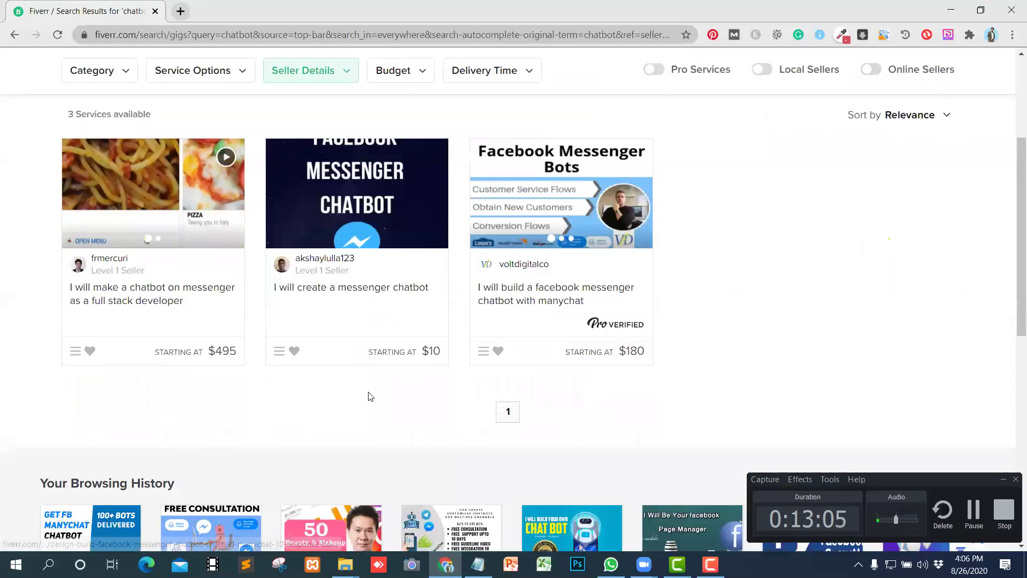
scroll(320, 396, "down", 5)
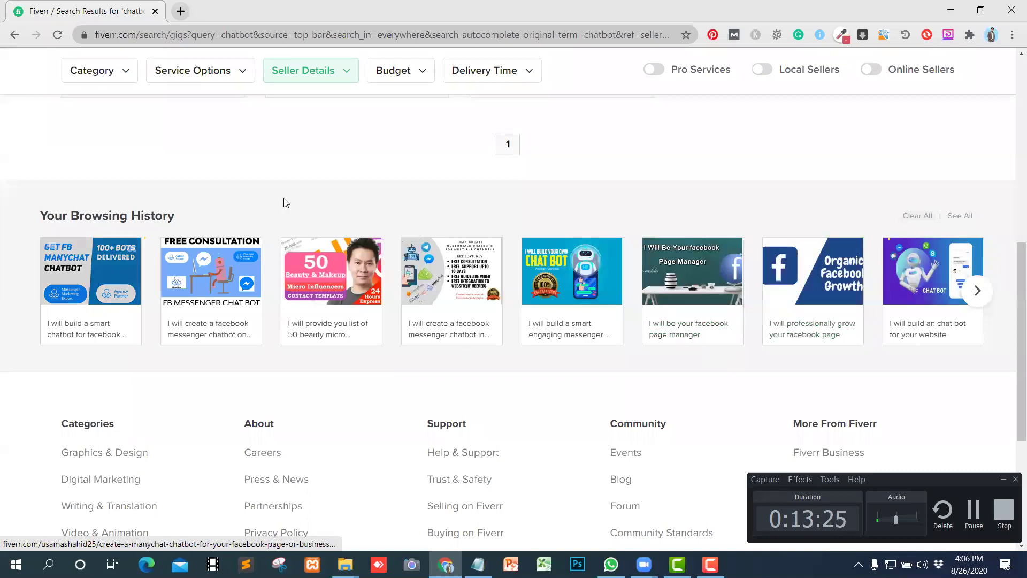
scroll(448, 194, "up", 8)
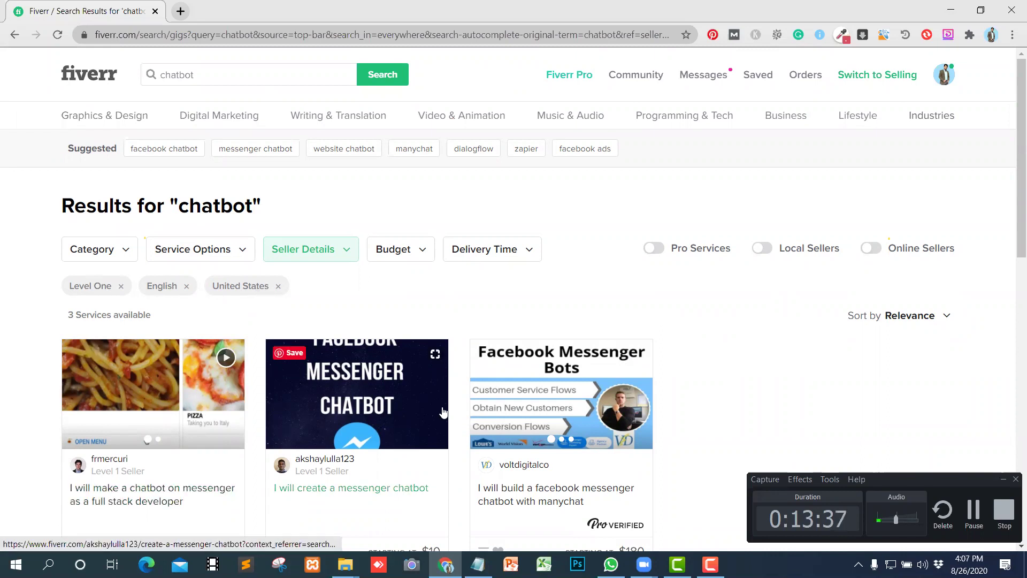
left_click(390, 493)
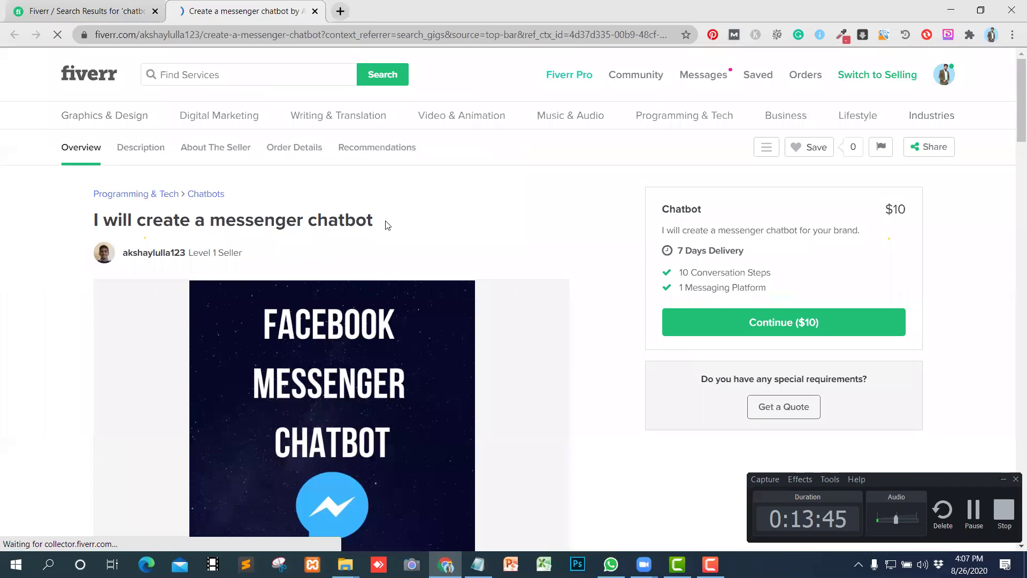
Step: Examine the messenger chatbot gig's description, bot types, seller profile and order details
scroll(374, 227, "down", 10)
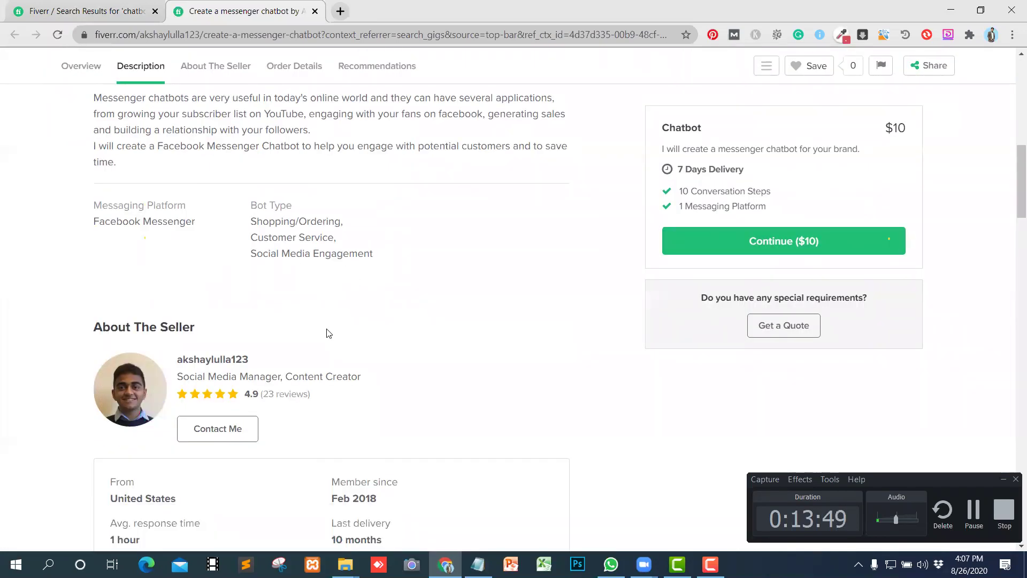
scroll(331, 332, "down", 4)
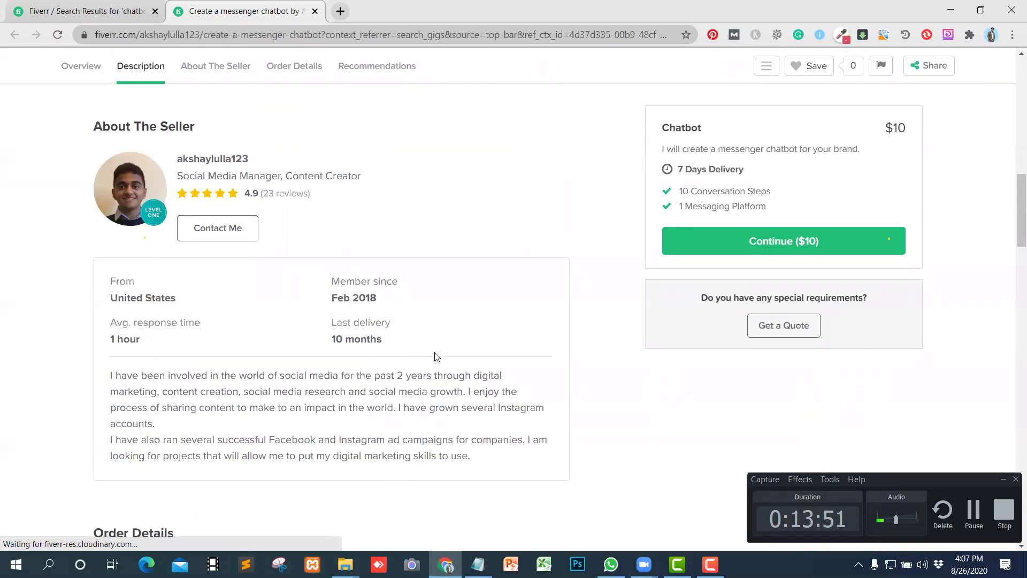
scroll(412, 356, "down", 1)
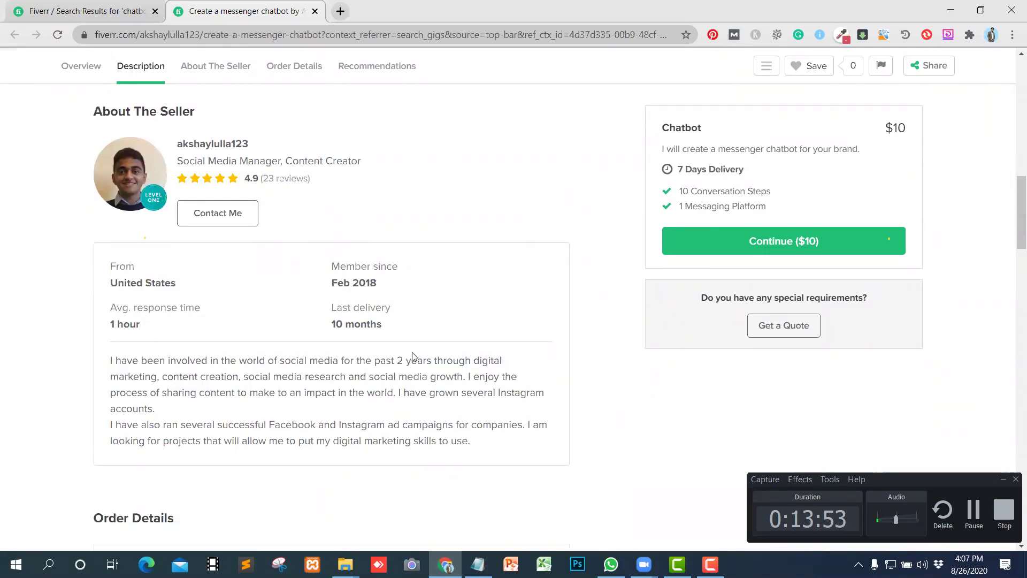
scroll(413, 356, "down", 8)
scroll(404, 357, "up", 5)
scroll(406, 356, "up", 12)
scroll(406, 353, "up", 6)
scroll(412, 353, "down", 5)
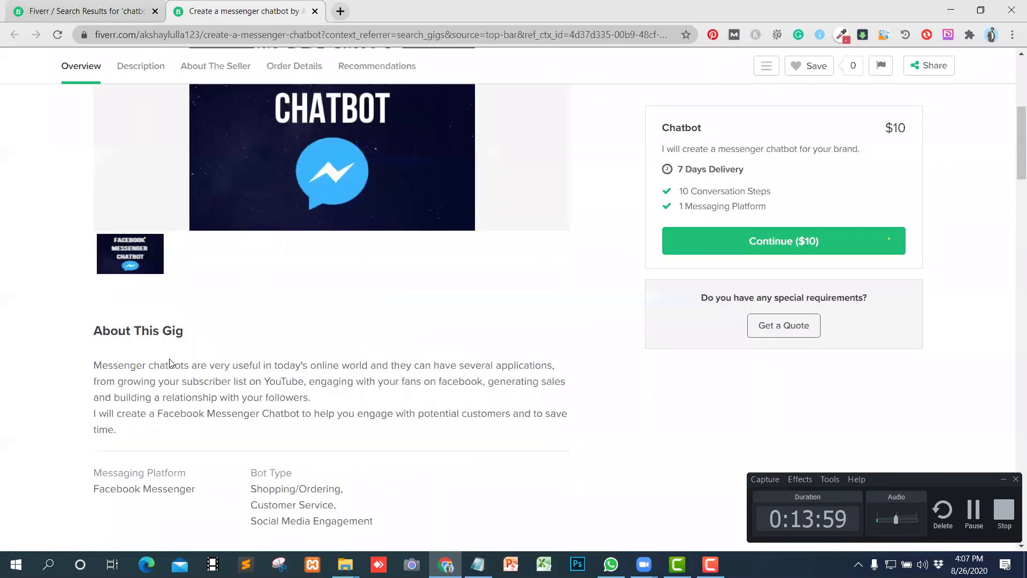
scroll(203, 363, "down", 2)
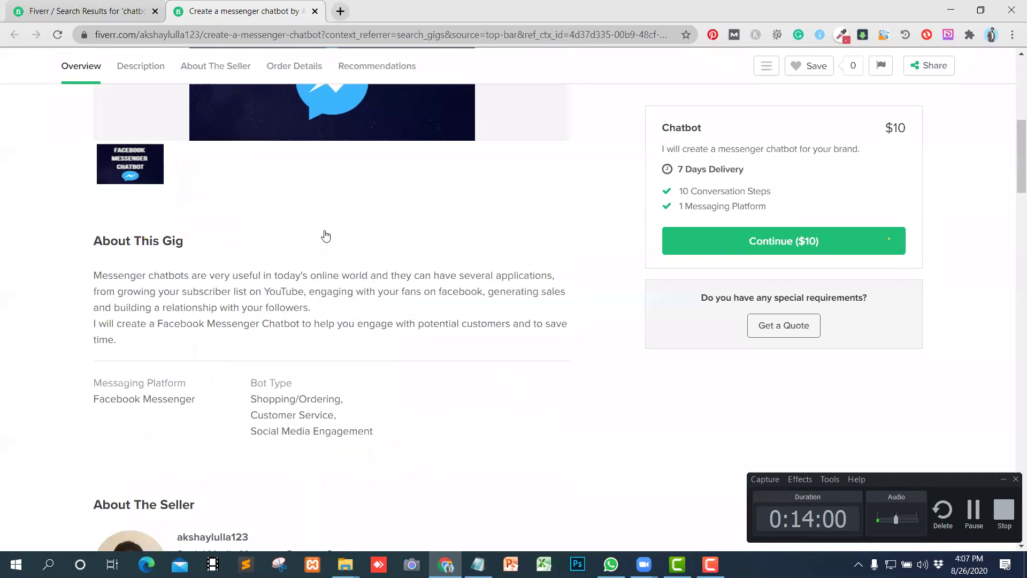
scroll(325, 235, "down", 10)
scroll(324, 242, "down", 4)
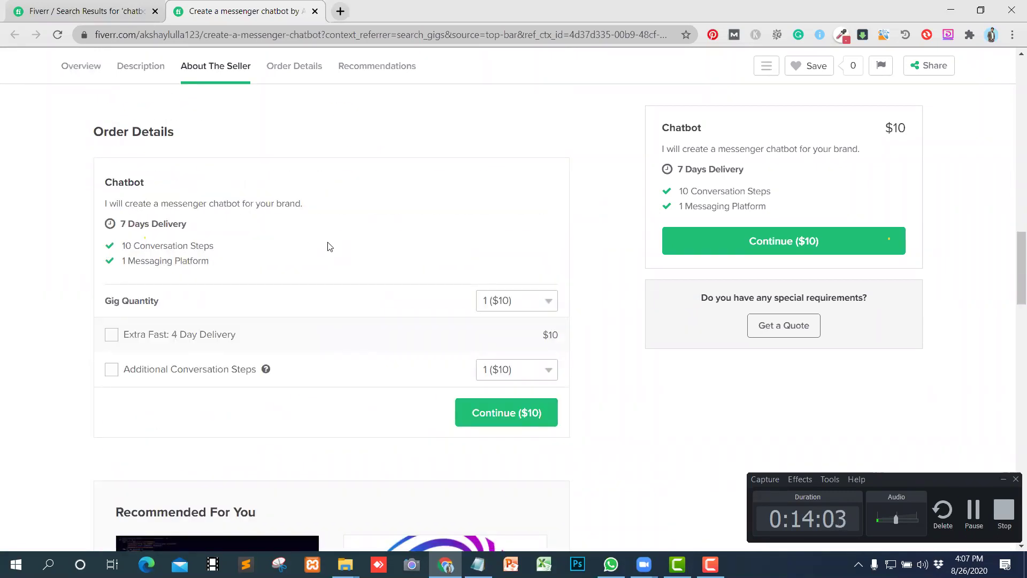
Step: Review the messenger chatbot gig's description, related tags, the seller's other services, recommended gigs and seller profile
scroll(326, 242, "up", 15)
scroll(329, 242, "down", 3)
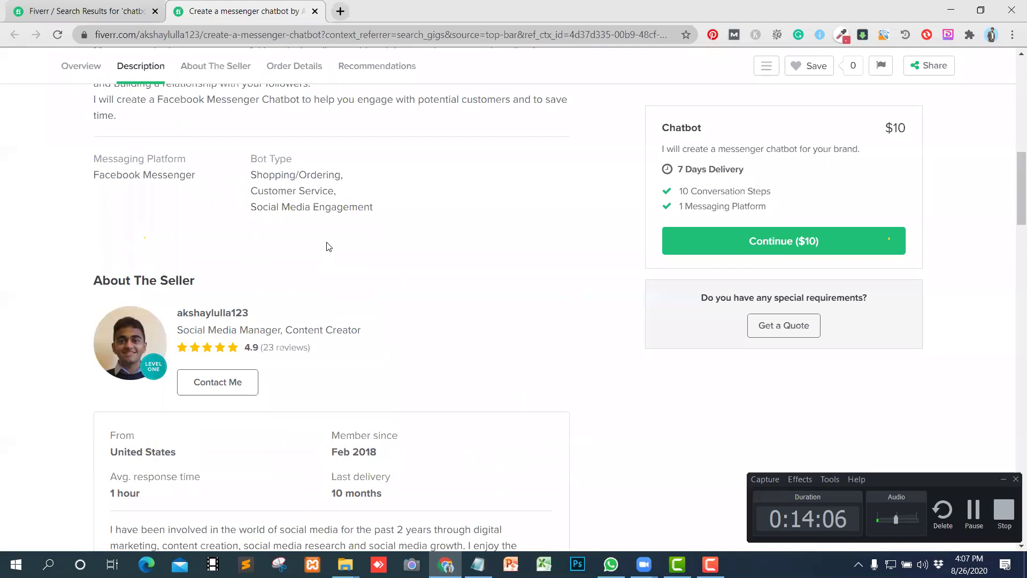
scroll(328, 246, "up", 12)
scroll(489, 259, "down", 6)
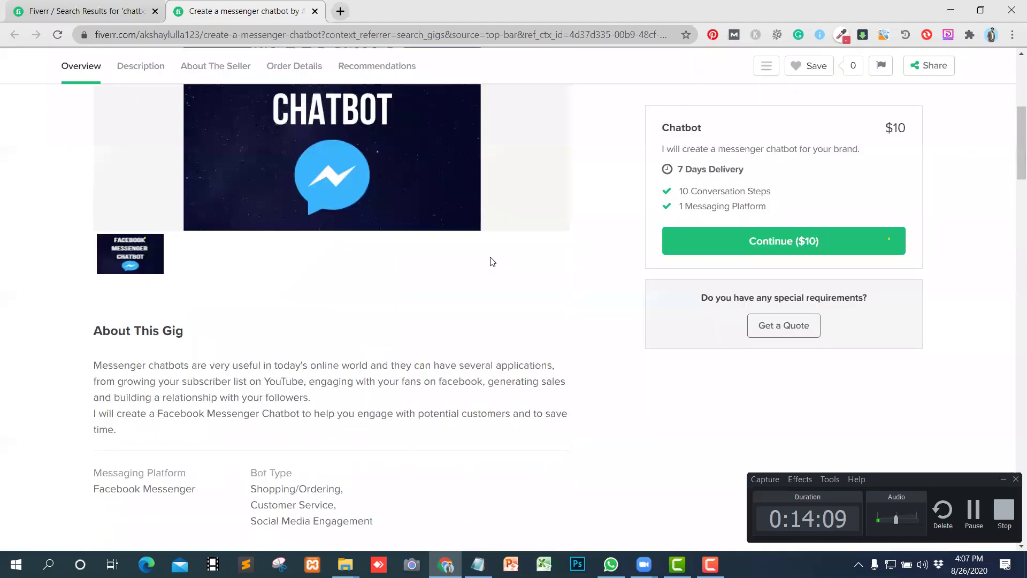
scroll(471, 270, "down", 6)
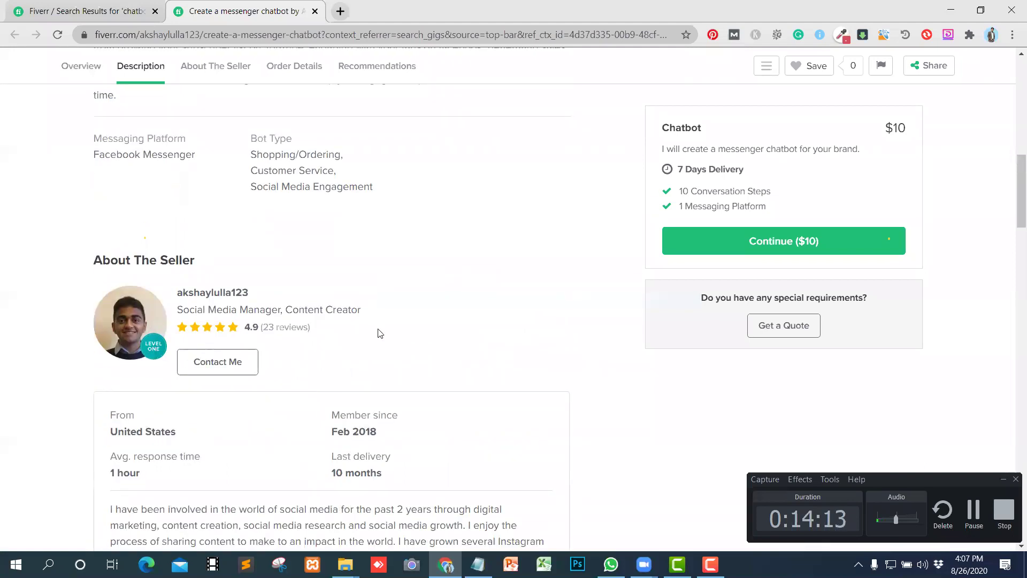
scroll(309, 321, "down", 3)
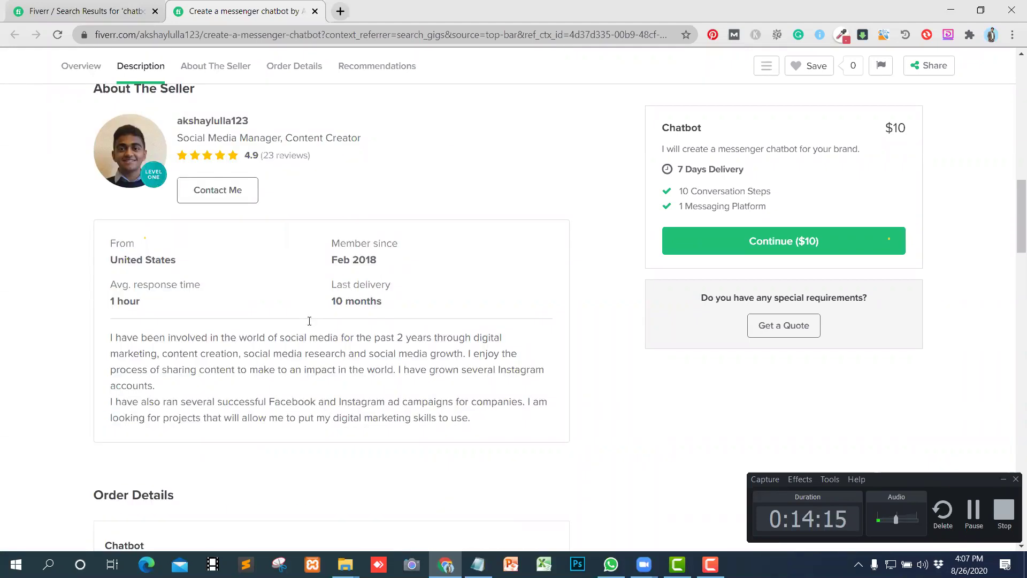
scroll(309, 321, "down", 17)
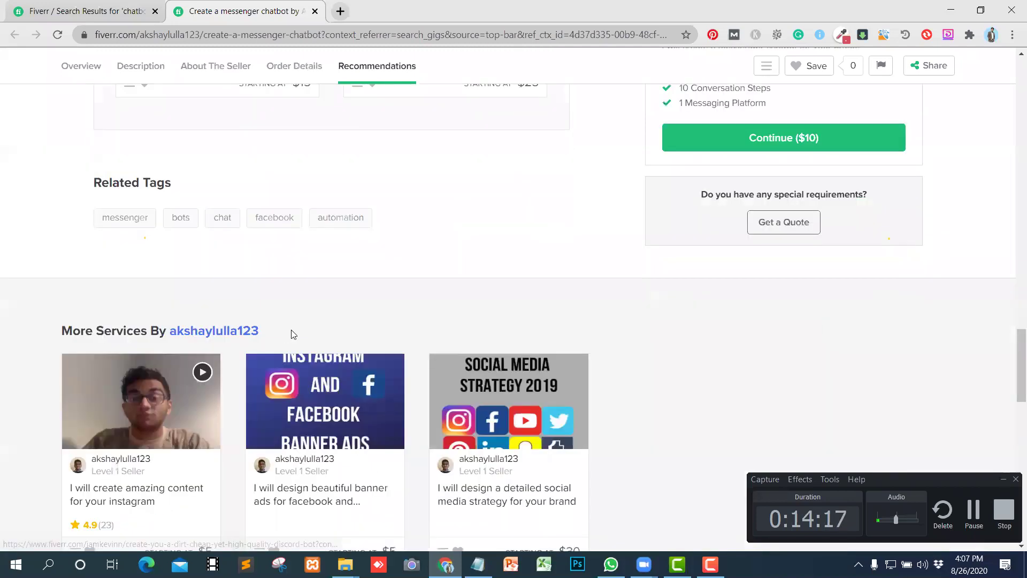
scroll(293, 334, "down", 7)
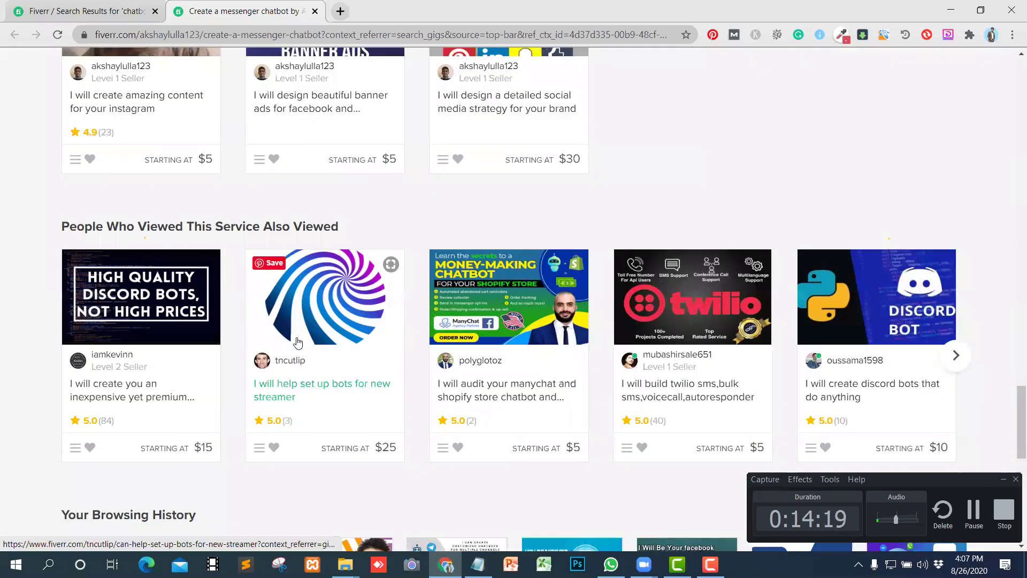
scroll(298, 343, "up", 4)
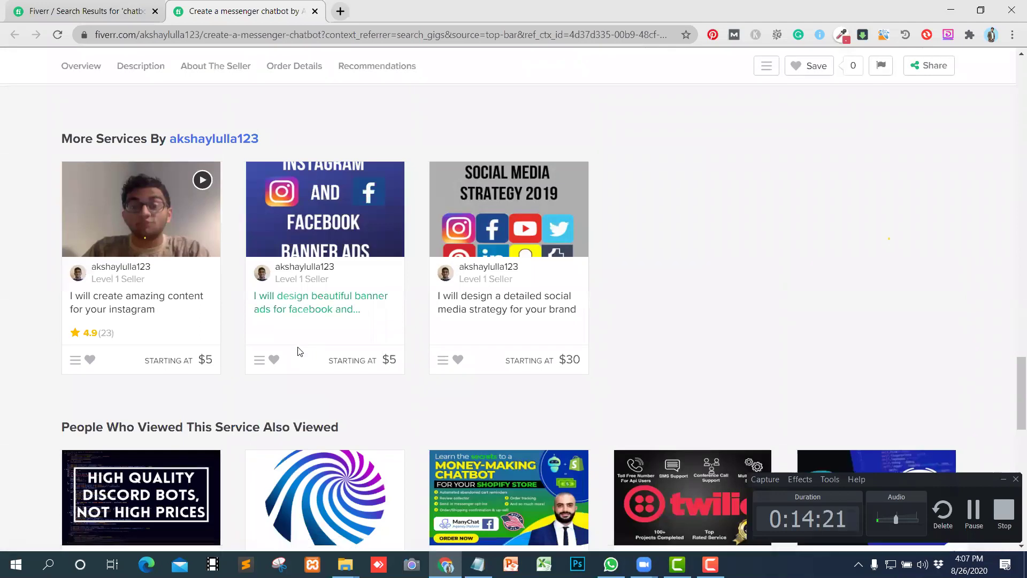
scroll(299, 348, "up", 6)
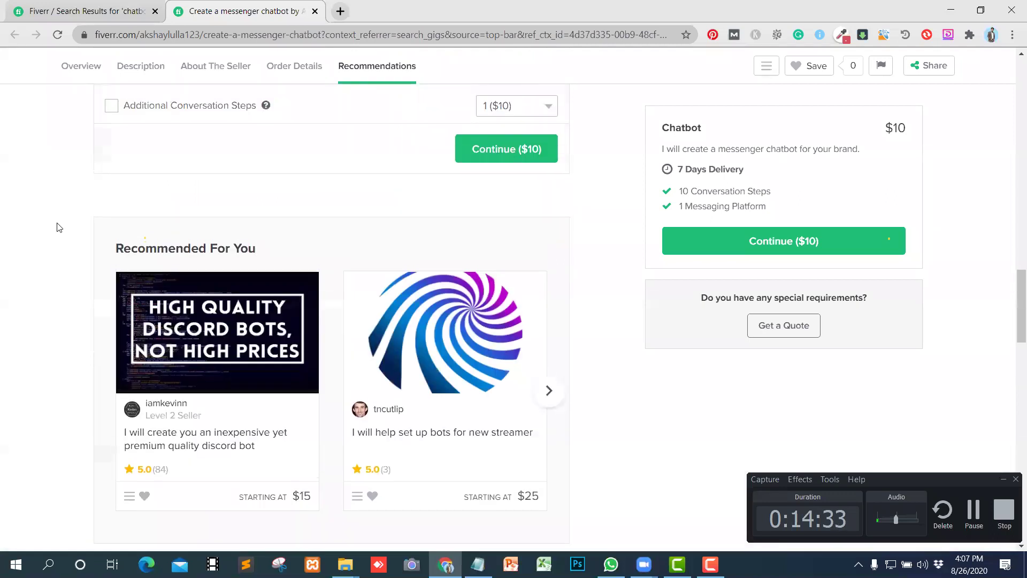
scroll(58, 227, "up", 10)
scroll(74, 229, "up", 10)
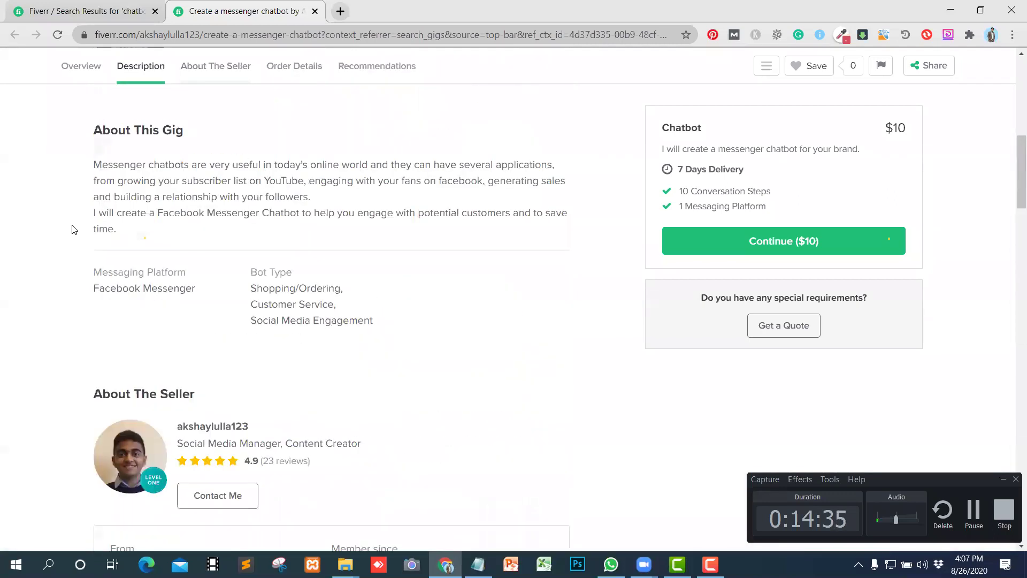
scroll(255, 195, "up", 4)
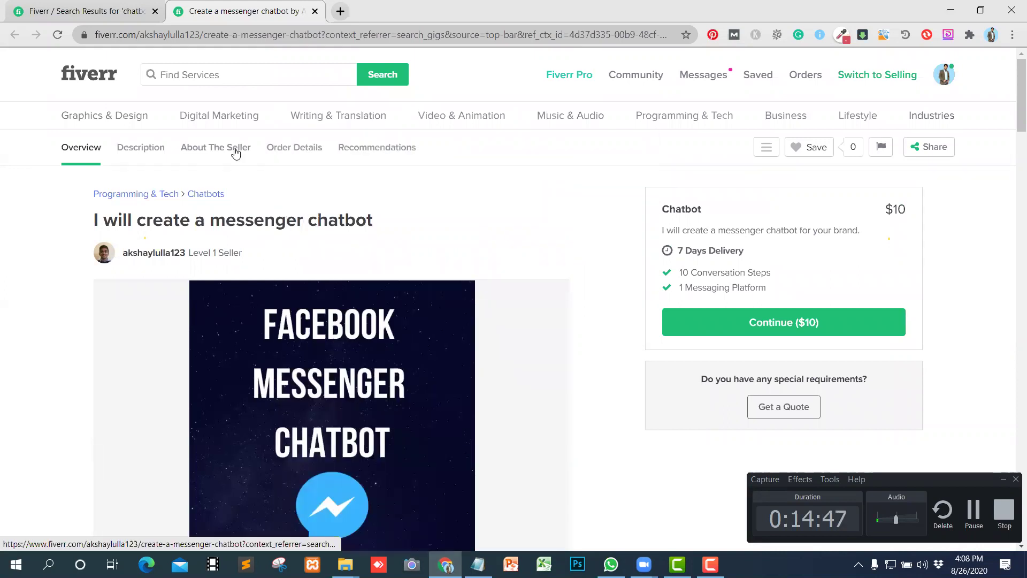
left_click(236, 152)
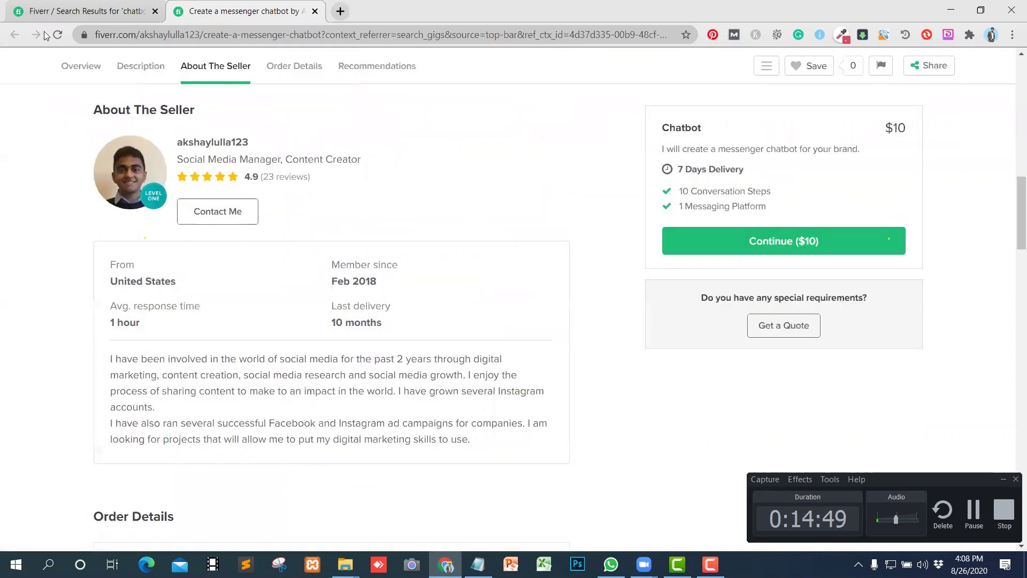
Step: Close the gig and refilter the chatbot results to Level One and Level Two sellers, removing the English and United States filters
left_click(315, 11)
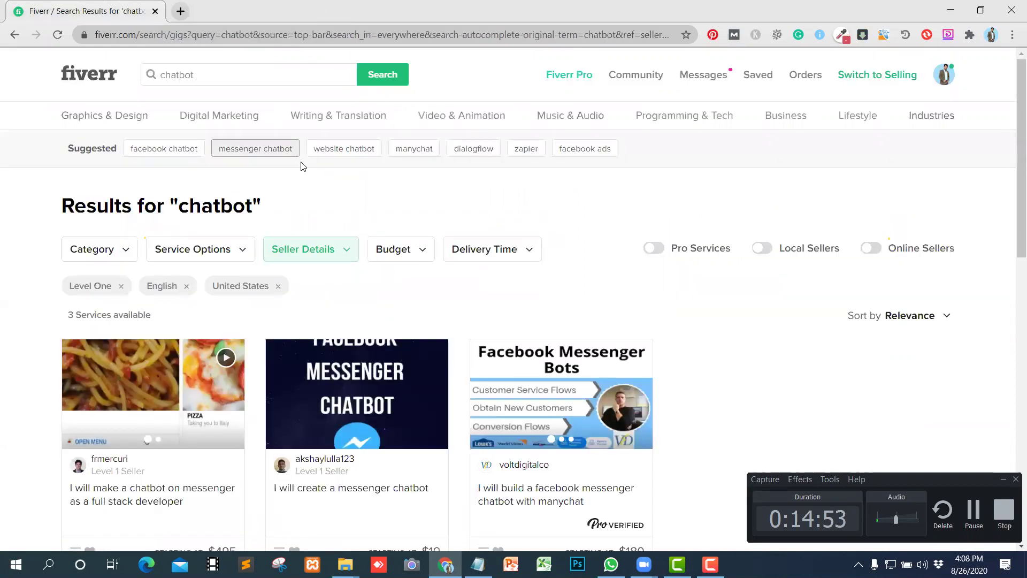
left_click(350, 251)
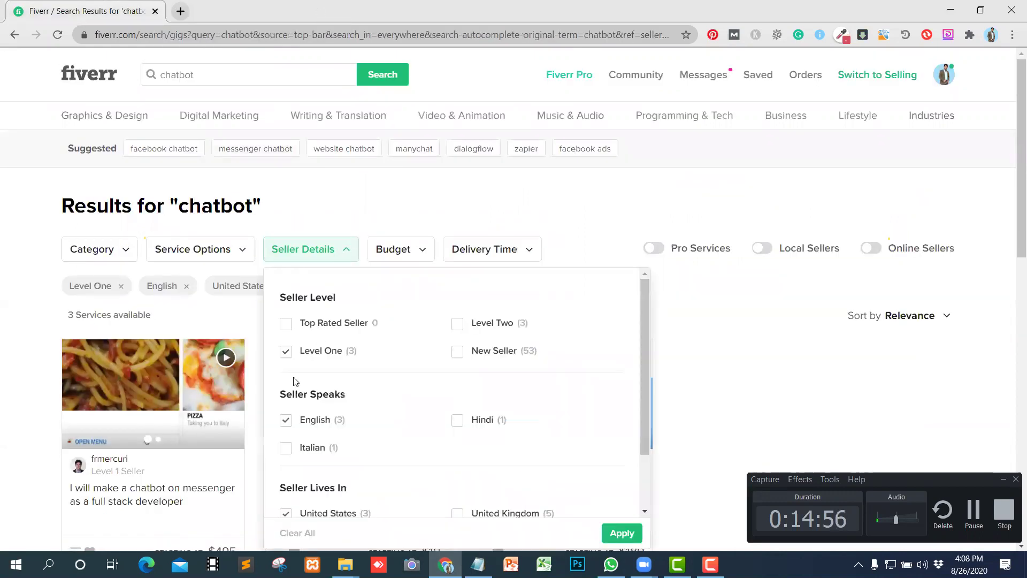
left_click(286, 421)
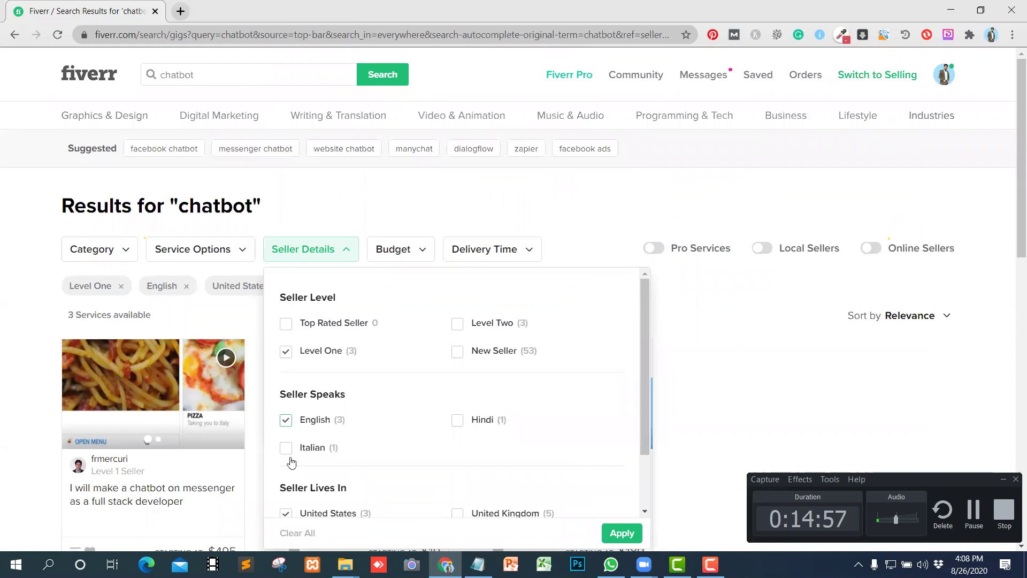
left_click(285, 515)
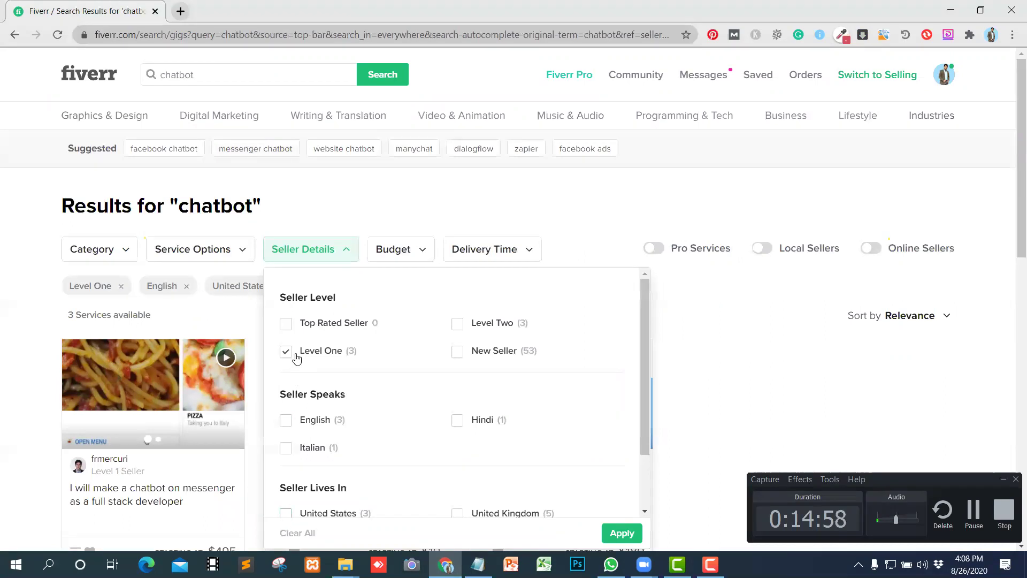
left_click(458, 325)
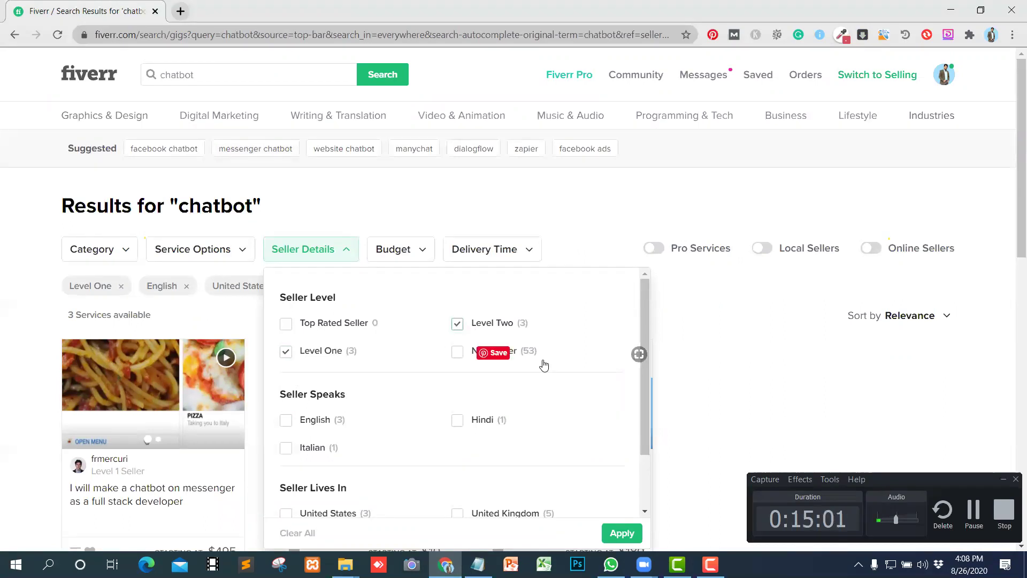
scroll(476, 367, "down", 4)
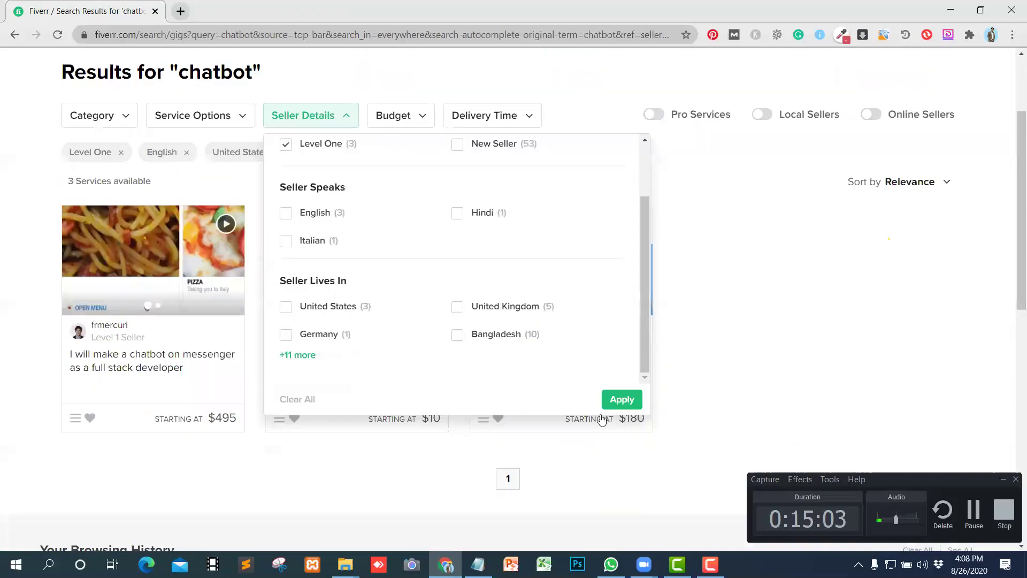
left_click(622, 400)
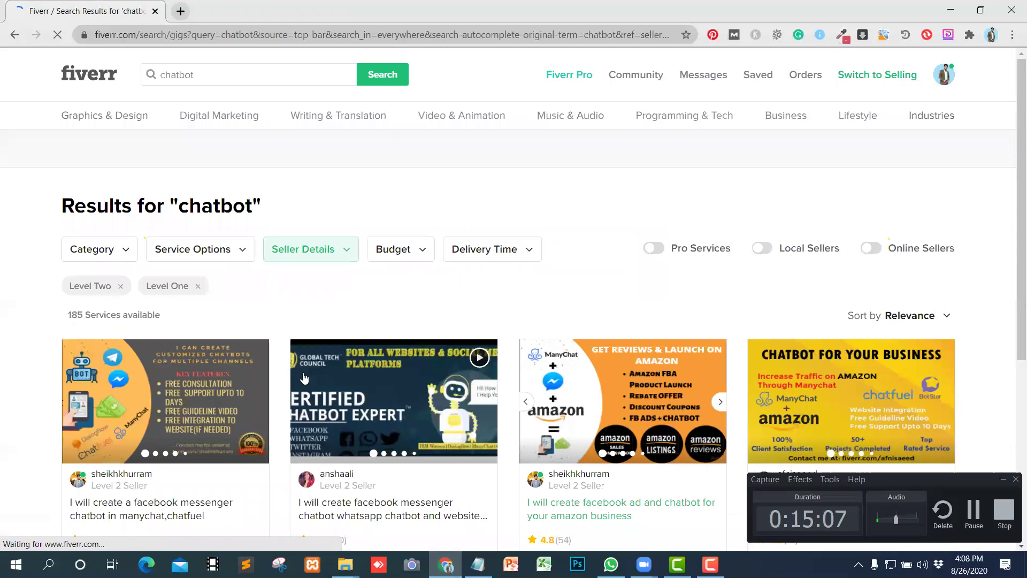
Step: Open the gig "I will create facebook messenger chatbot whatsapp chatbot and website bot" and copy its title
scroll(316, 377, "down", 3)
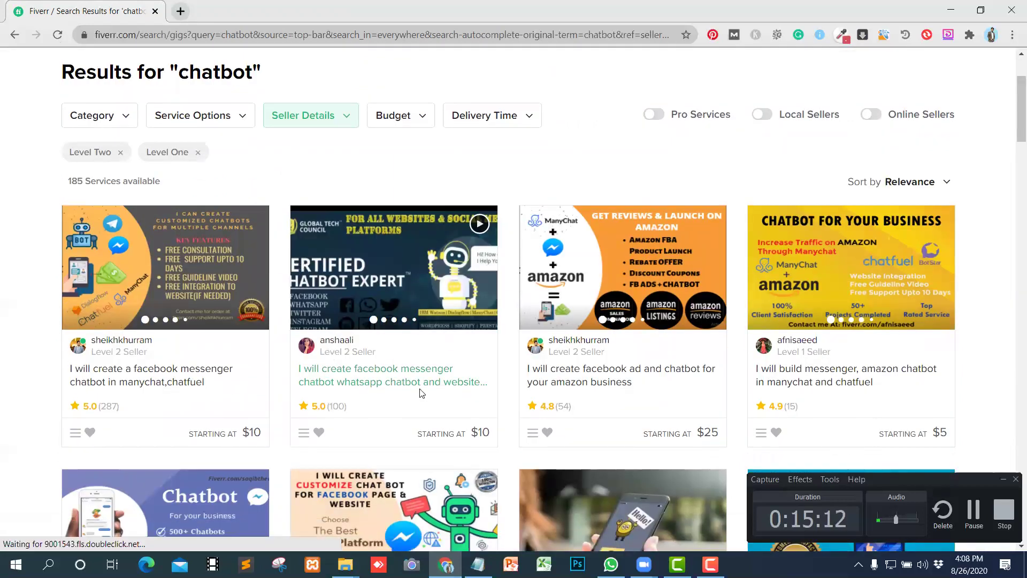
left_click(390, 369)
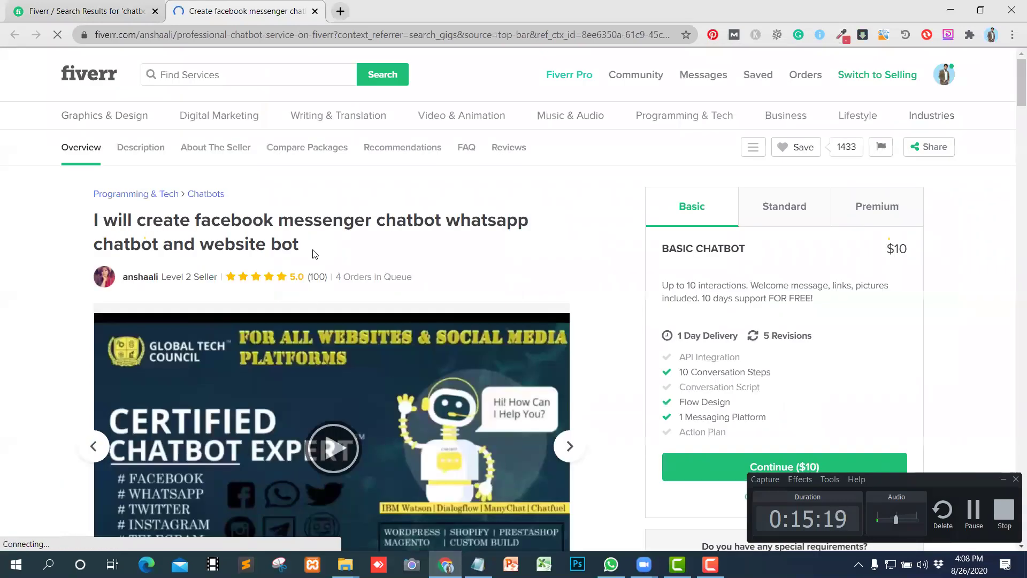
left_click_drag(299, 247, 80, 229)
key("ctrl+c")
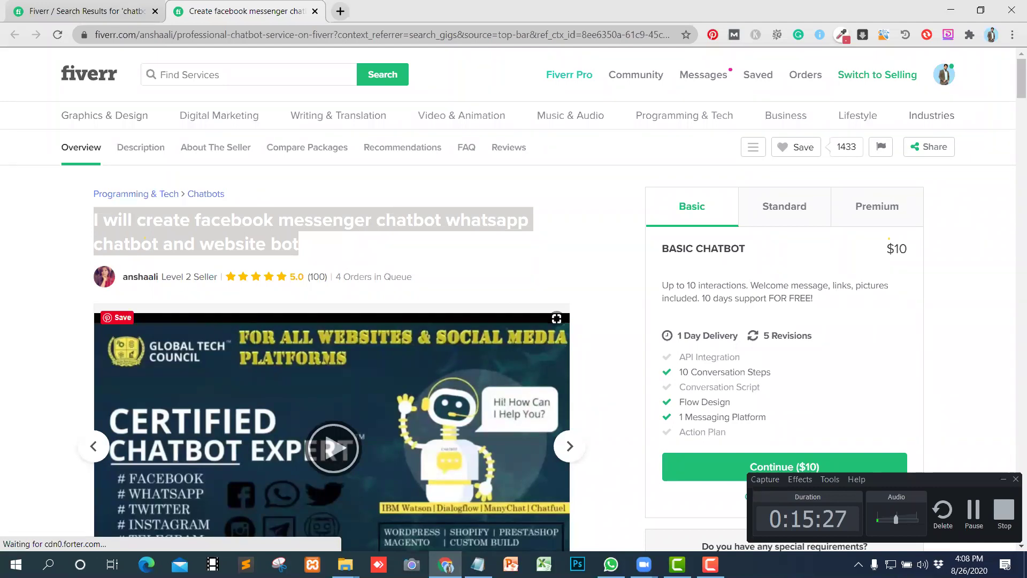
Step: Switch to Notepad and paste the copied gig title below the existing titles, above the description
key("alt+Tab")
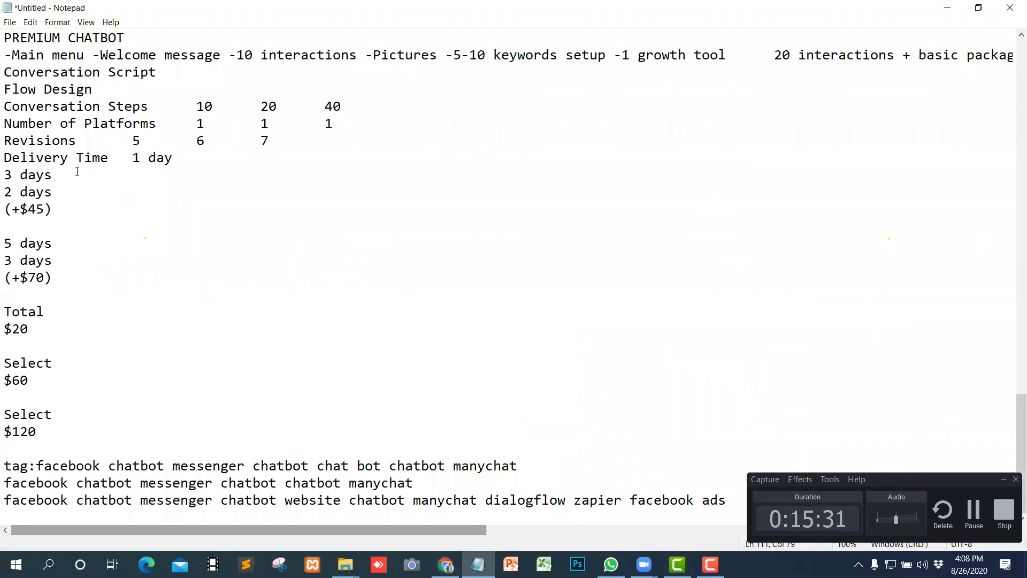
scroll(221, 155, "up", 10)
scroll(221, 155, "up", 10)
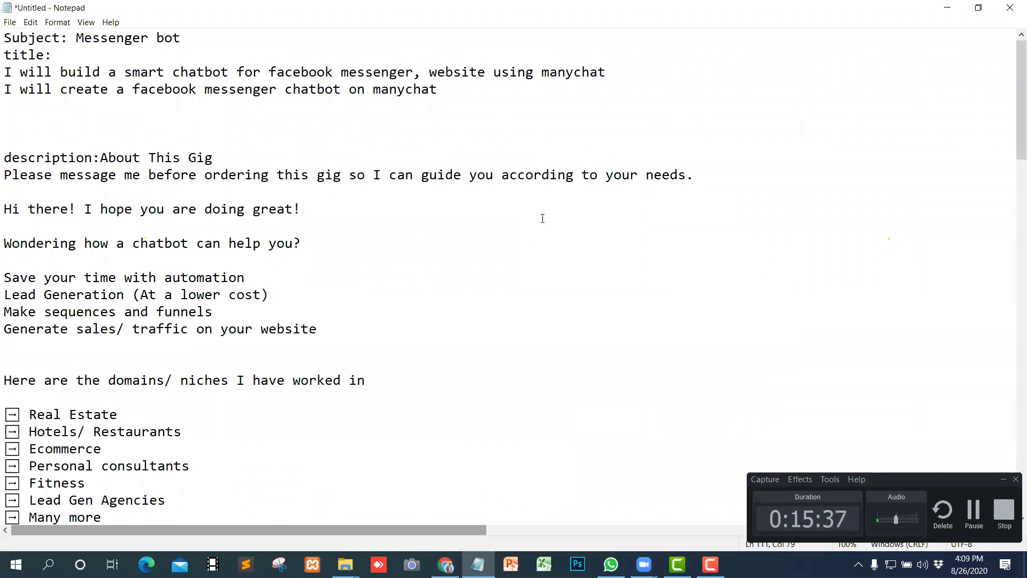
left_click(5, 128)
key("ctrl+v")
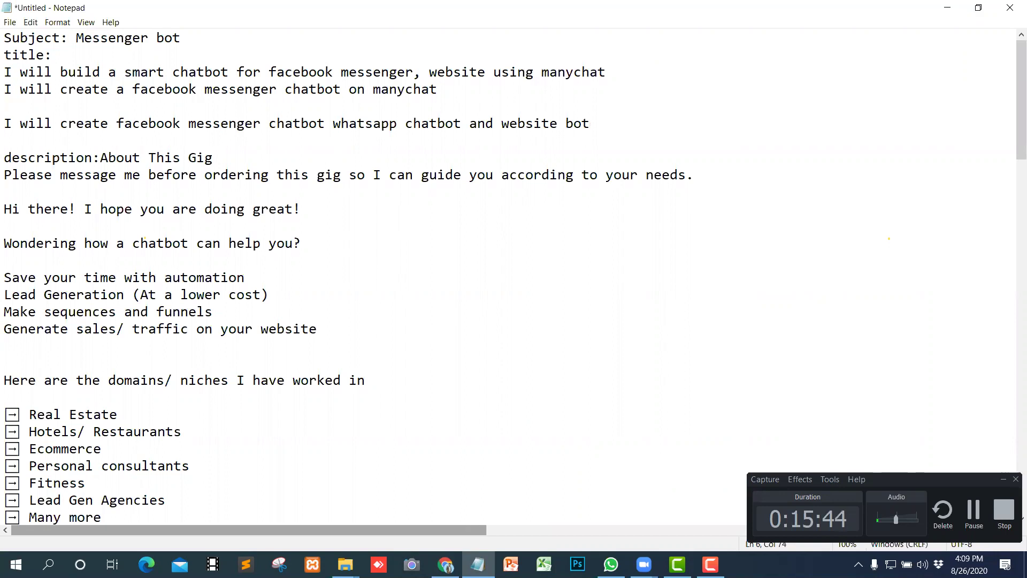
Step: Return to the gig in the browser and examine its title, description, supported platforms, package comparison, recommendations and FAQ
left_click(445, 564)
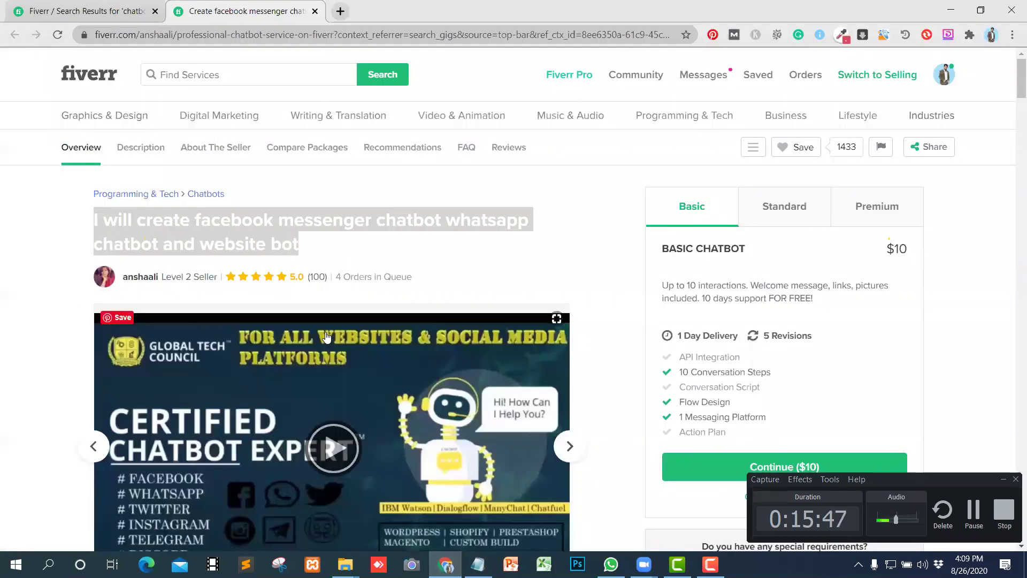
scroll(321, 327, "down", 1)
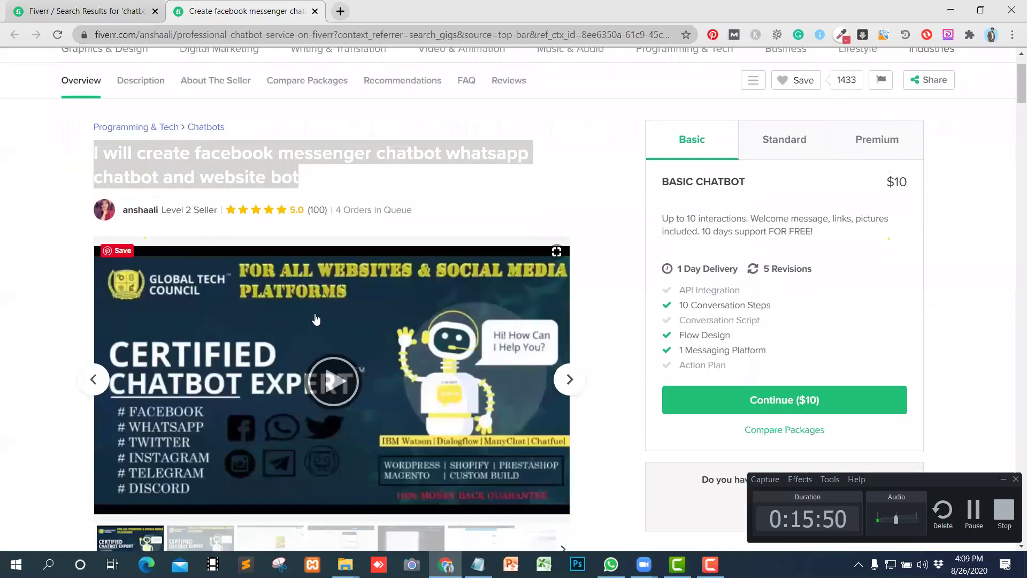
mouse_move(208, 54)
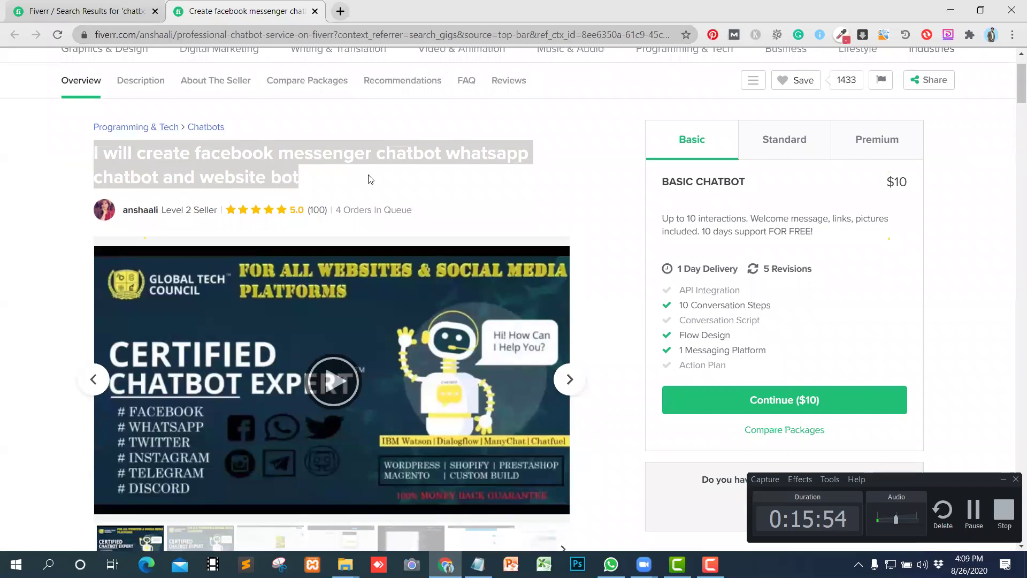
left_click(172, 158)
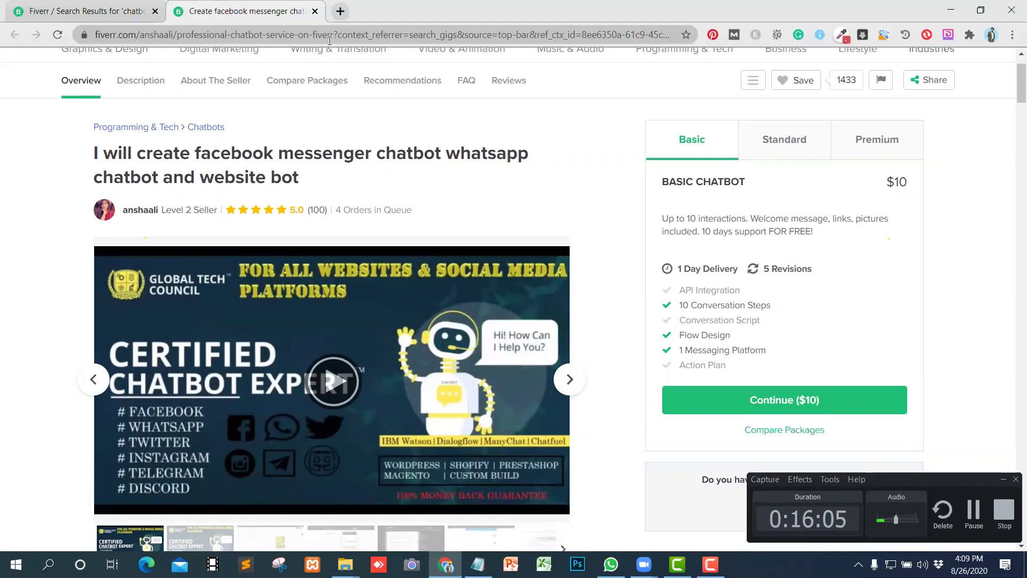
mouse_move(215, 53)
scroll(305, 230, "down", 15)
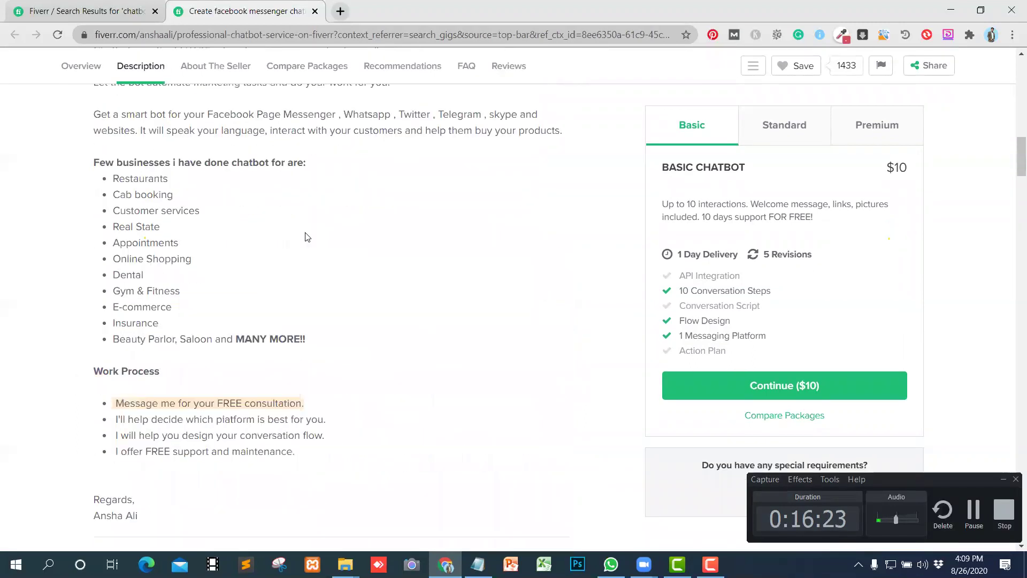
scroll(307, 236, "down", 9)
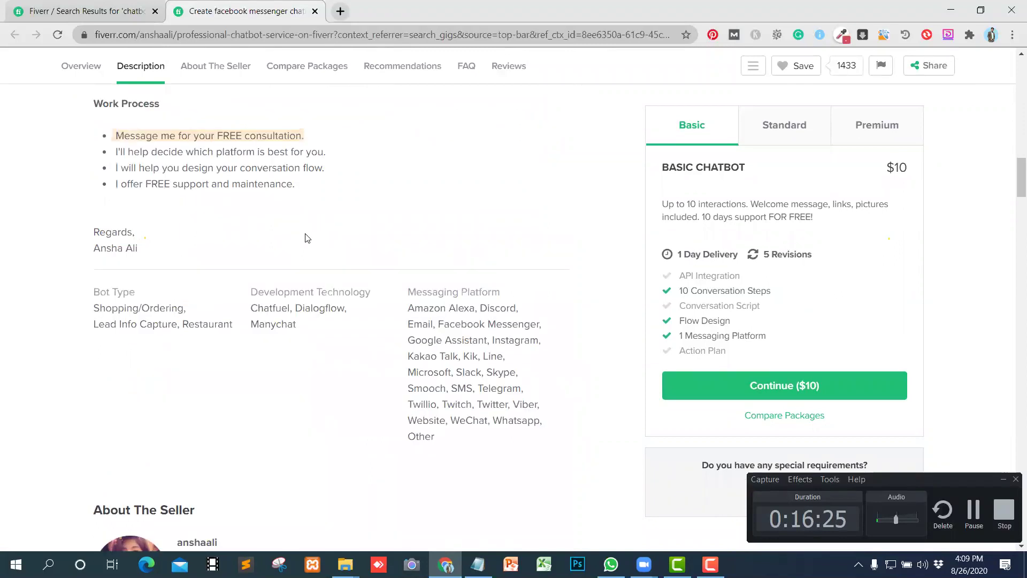
scroll(307, 239, "down", 15)
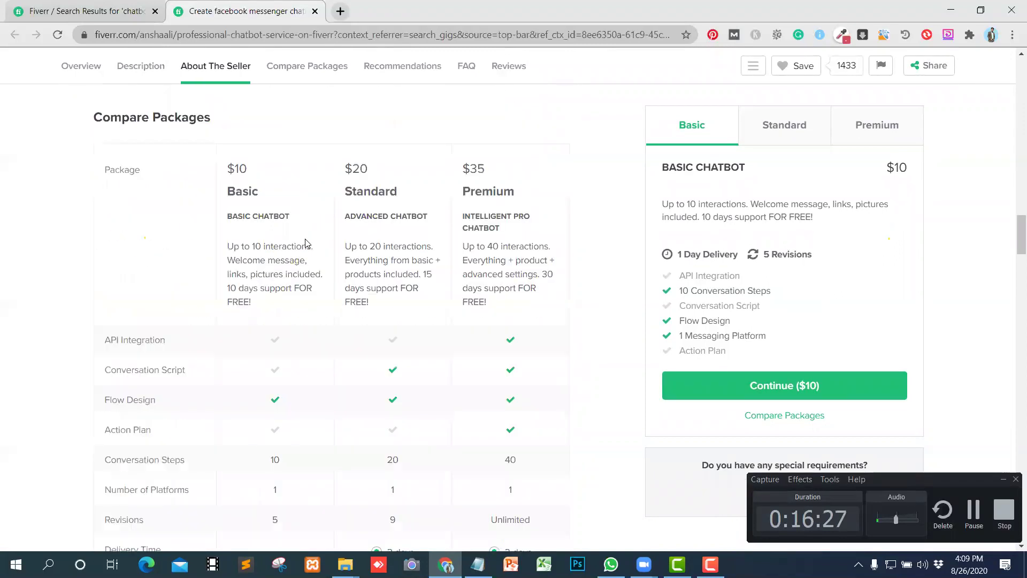
scroll(308, 245, "down", 8)
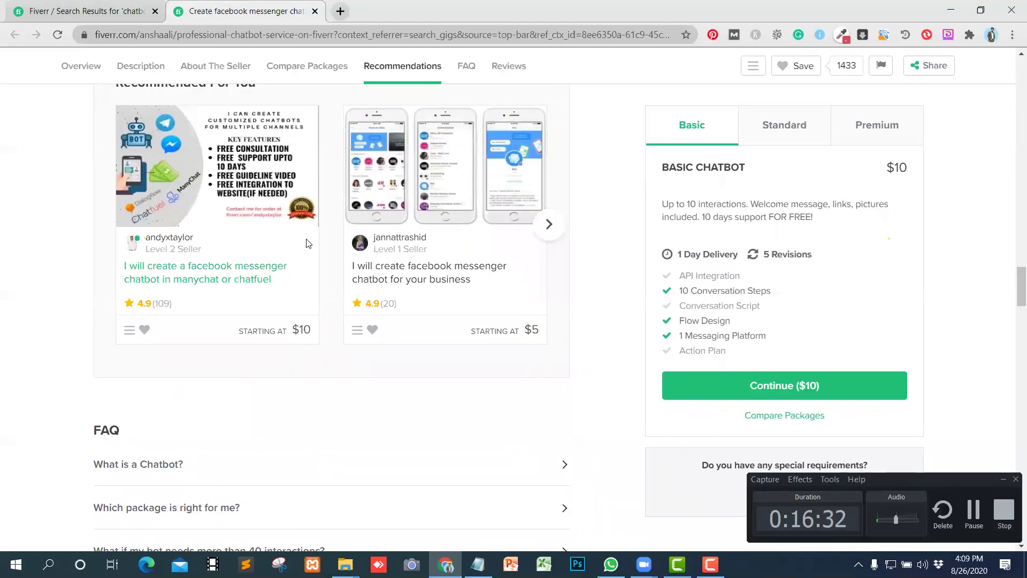
scroll(308, 246, "down", 5)
scroll(308, 248, "down", 6)
scroll(309, 247, "up", 9)
scroll(310, 243, "up", 15)
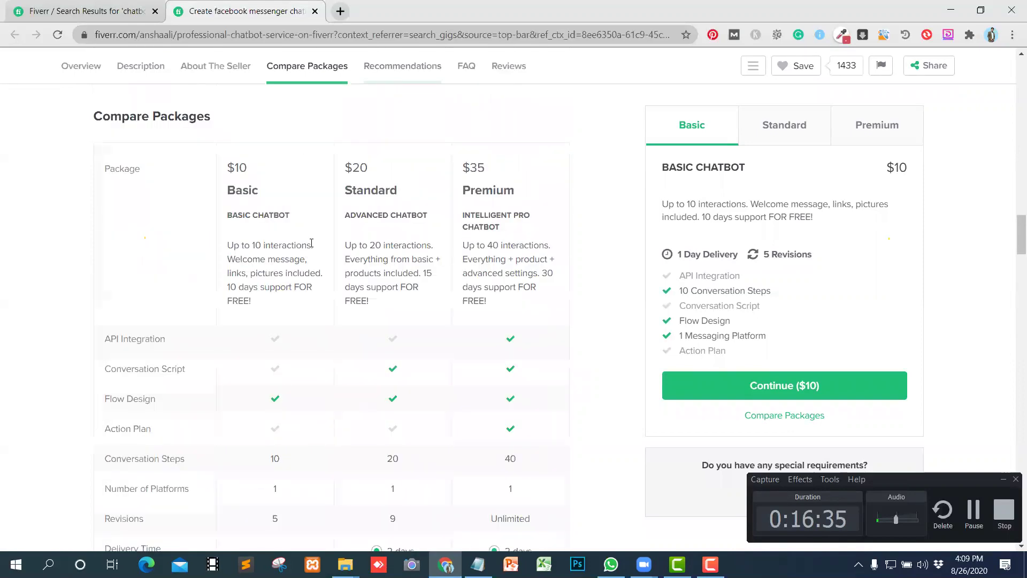
scroll(308, 239, "up", 12)
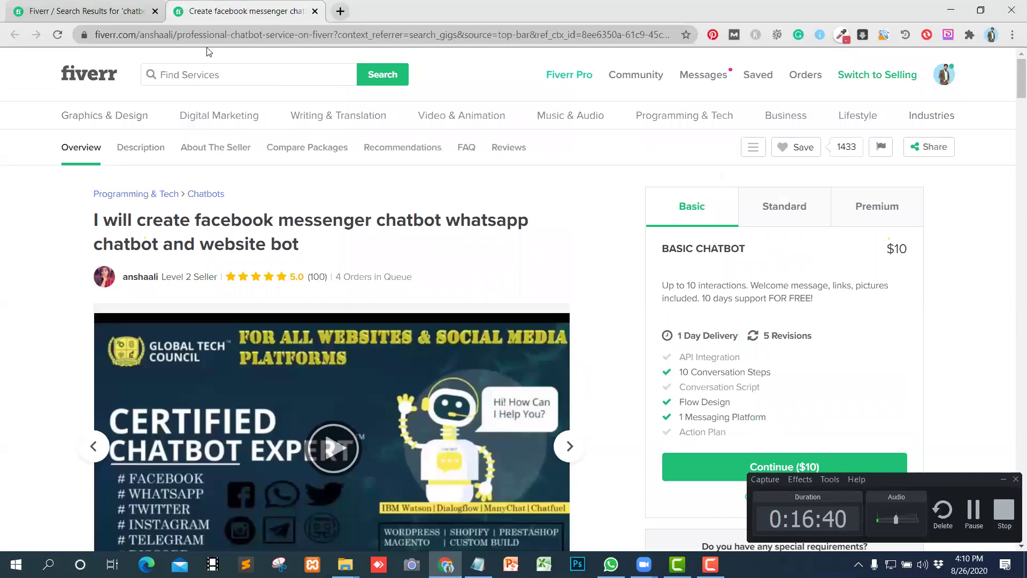
Step: Search Fiverr for "manychat" services
left_click(190, 75)
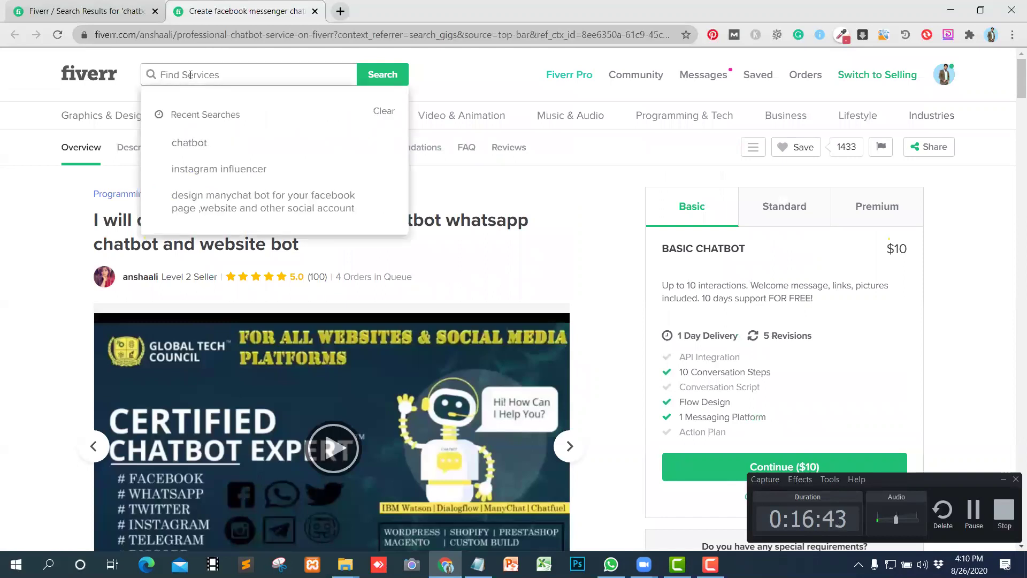
type("many")
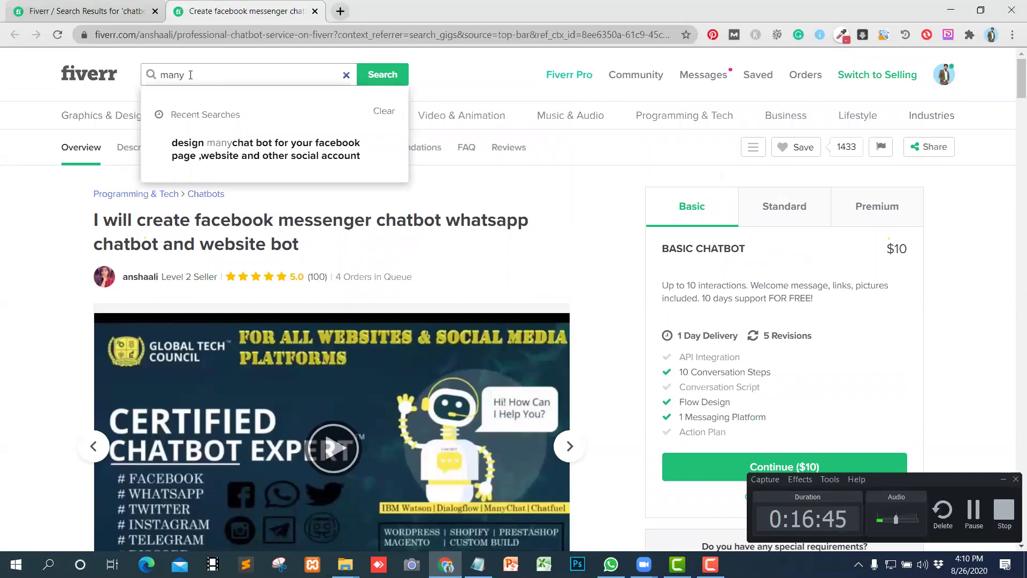
type("chat")
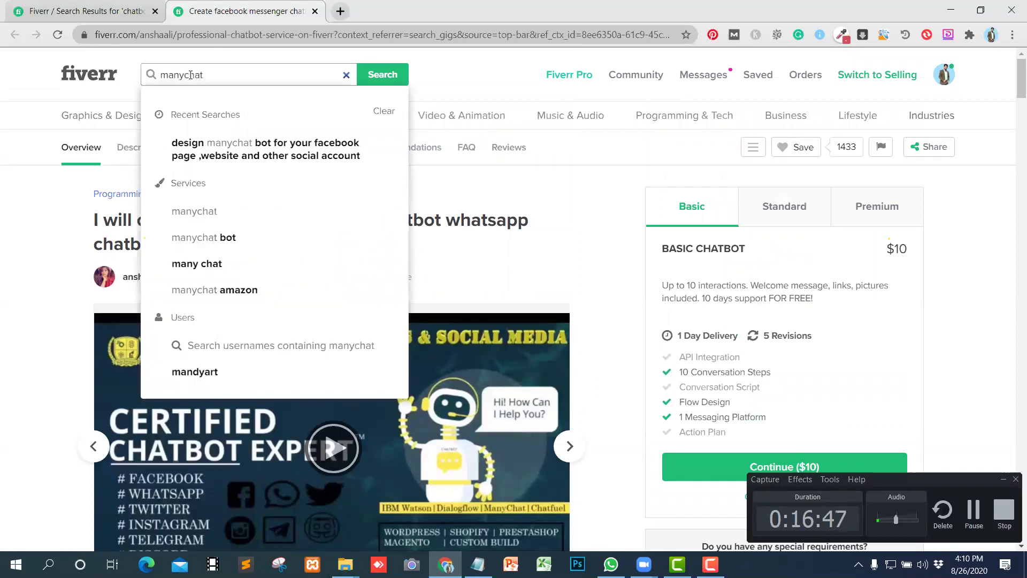
key("Return")
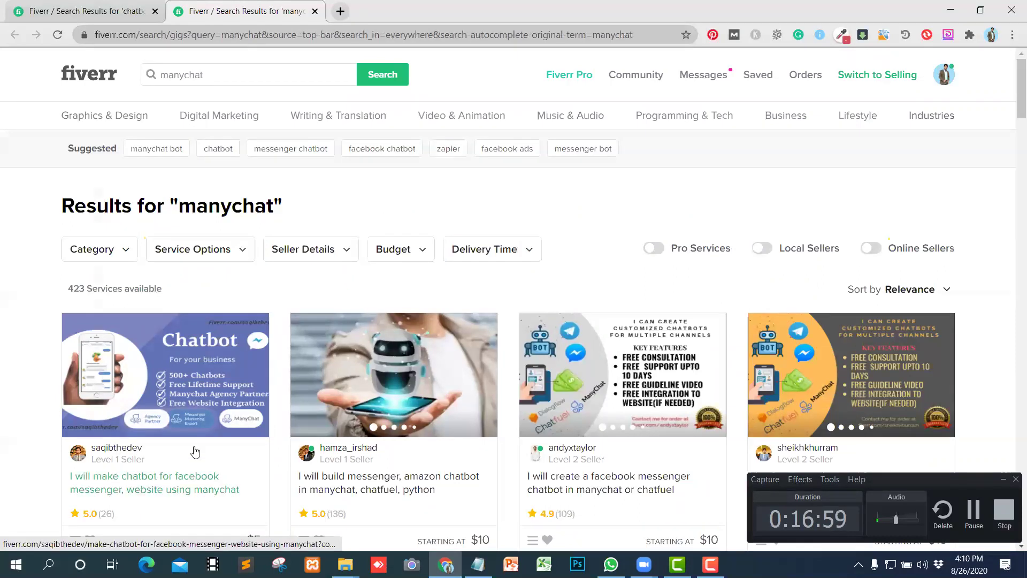
Step: Look through the manychat results and open the gig "I will create a facebook messenger chatbot in manychat,chatfuel"
scroll(195, 452, "down", 2)
scroll(206, 374, "down", 1)
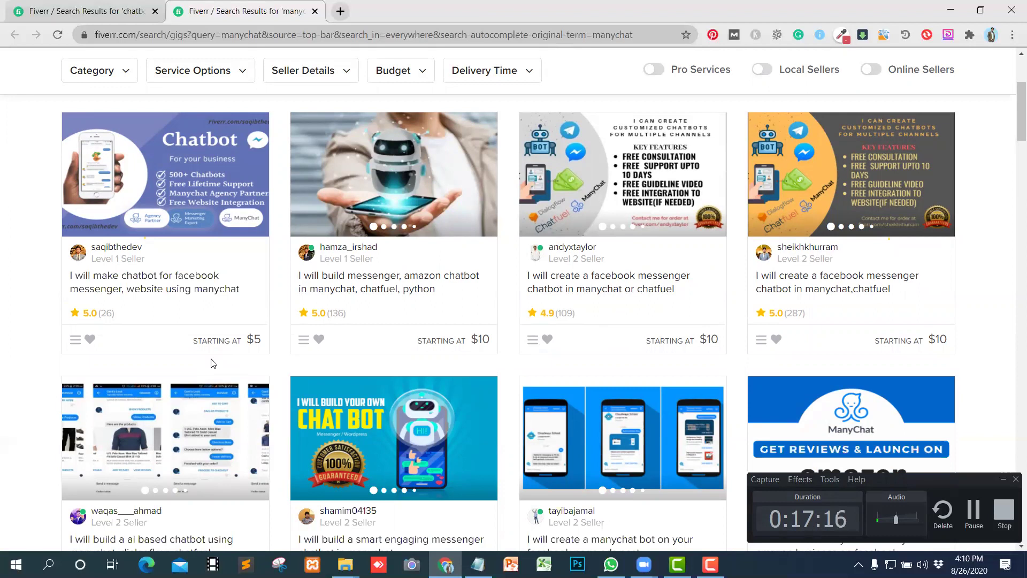
scroll(213, 364, "down", 3)
scroll(213, 364, "up", 1)
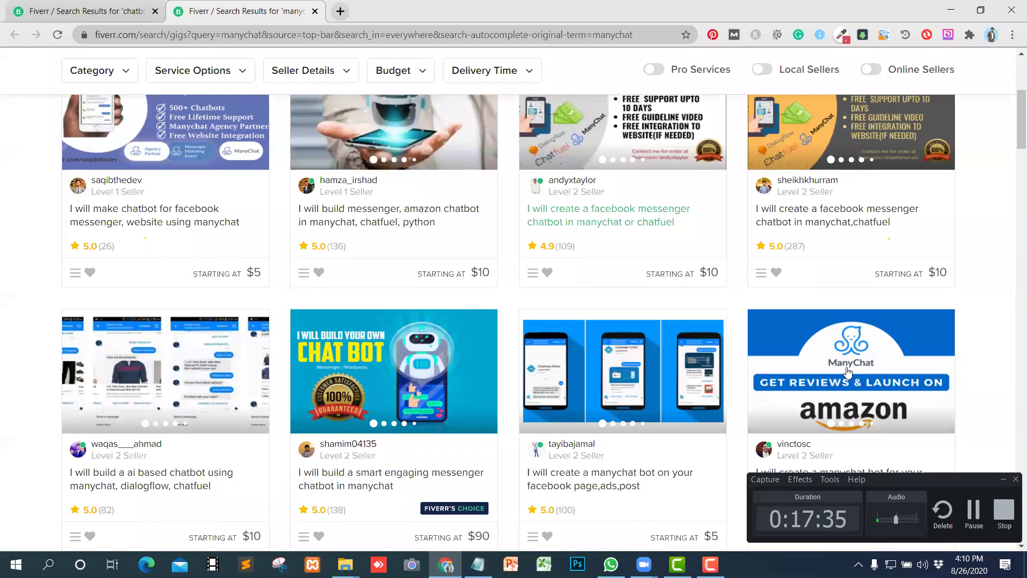
left_click(812, 215)
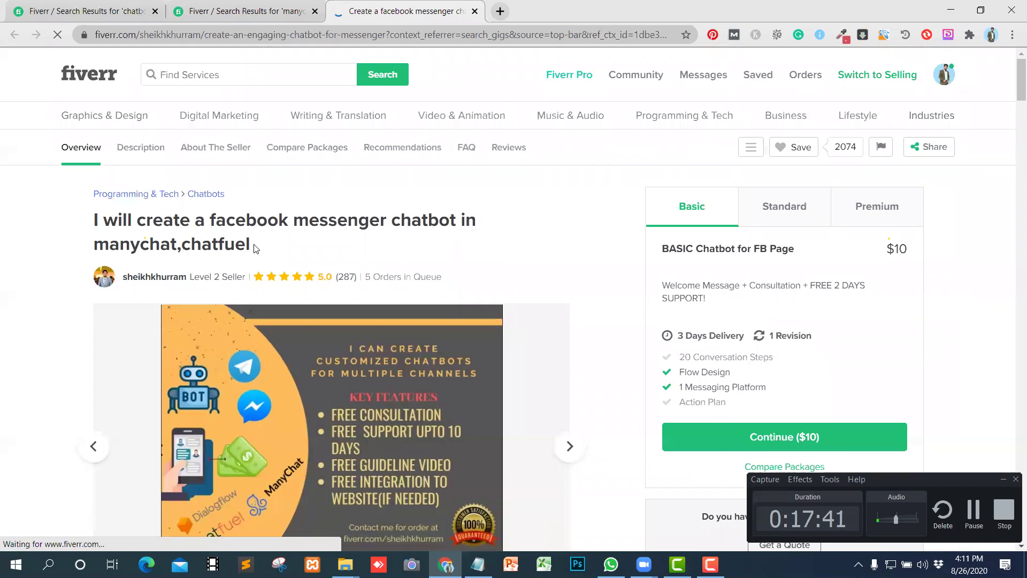
Step: Examine the gig's title, description, supported business types, bot features and workflow
left_click_drag(84, 221, 289, 247)
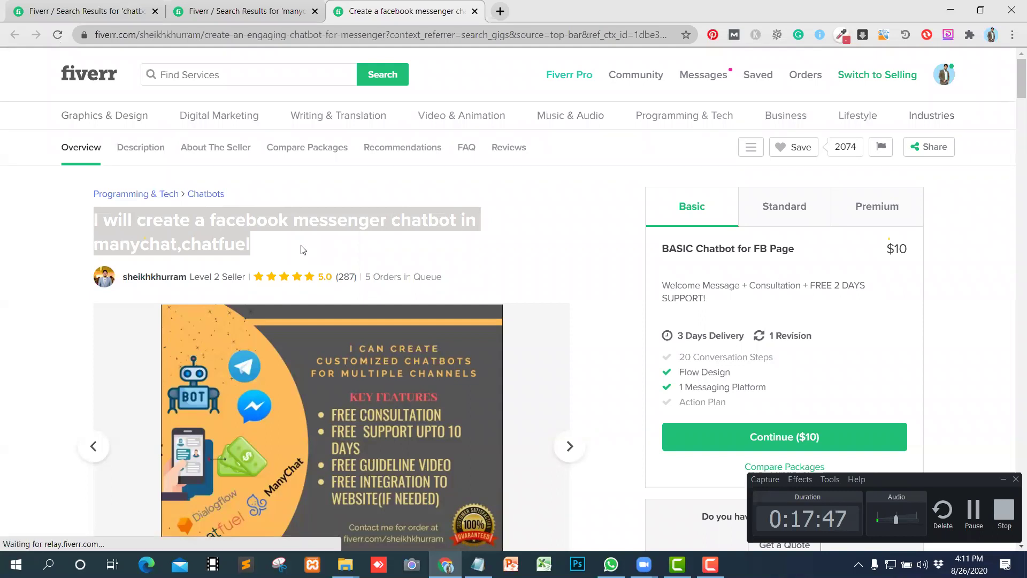
mouse_move(426, 326)
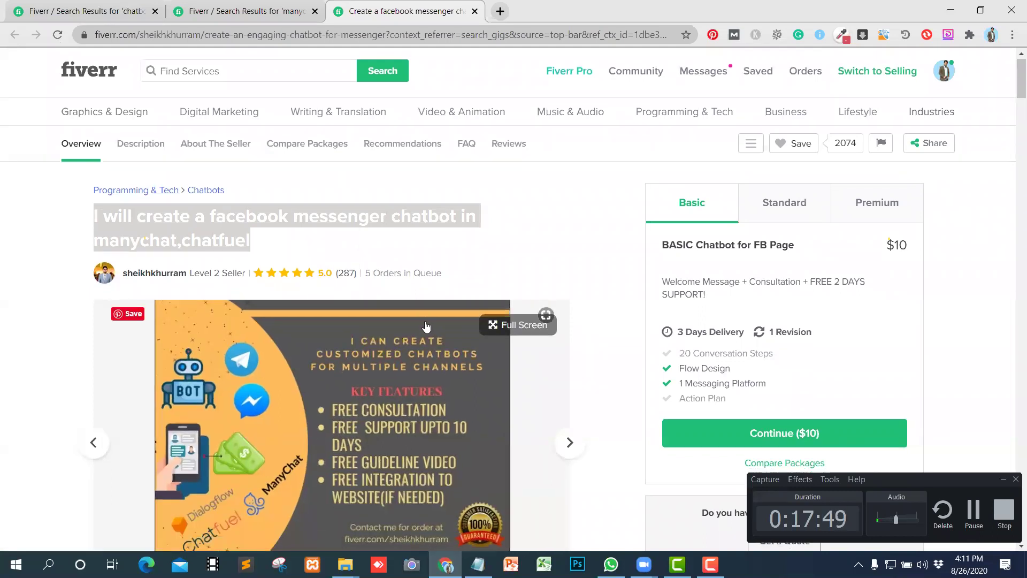
scroll(426, 326, "down", 8)
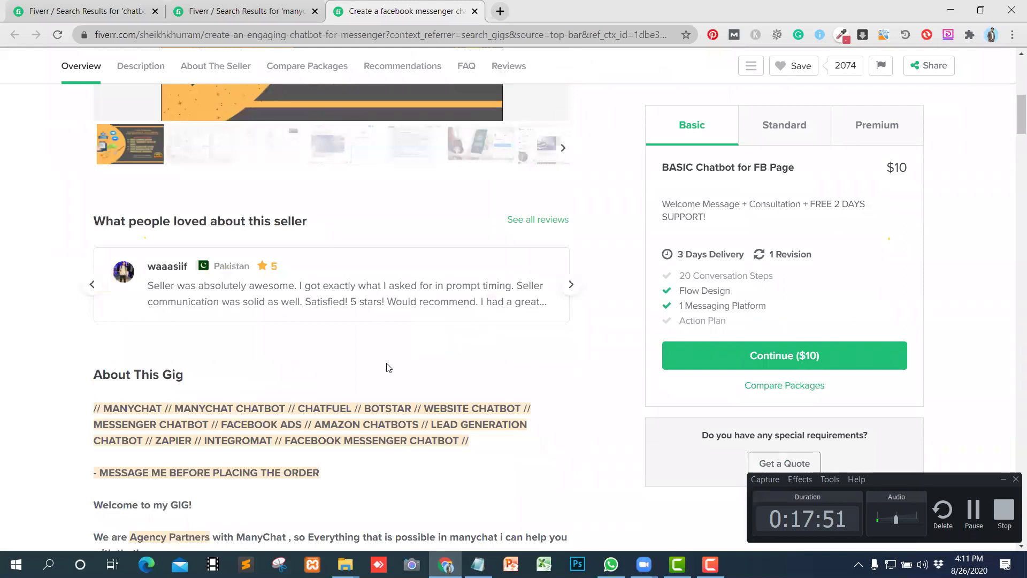
scroll(386, 369, "down", 10)
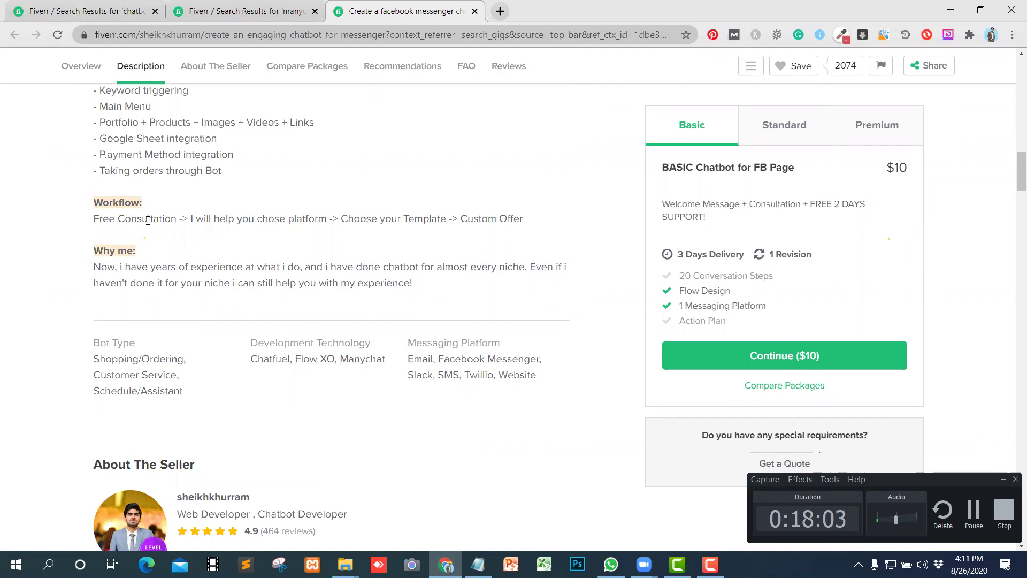
scroll(172, 235, "up", 2)
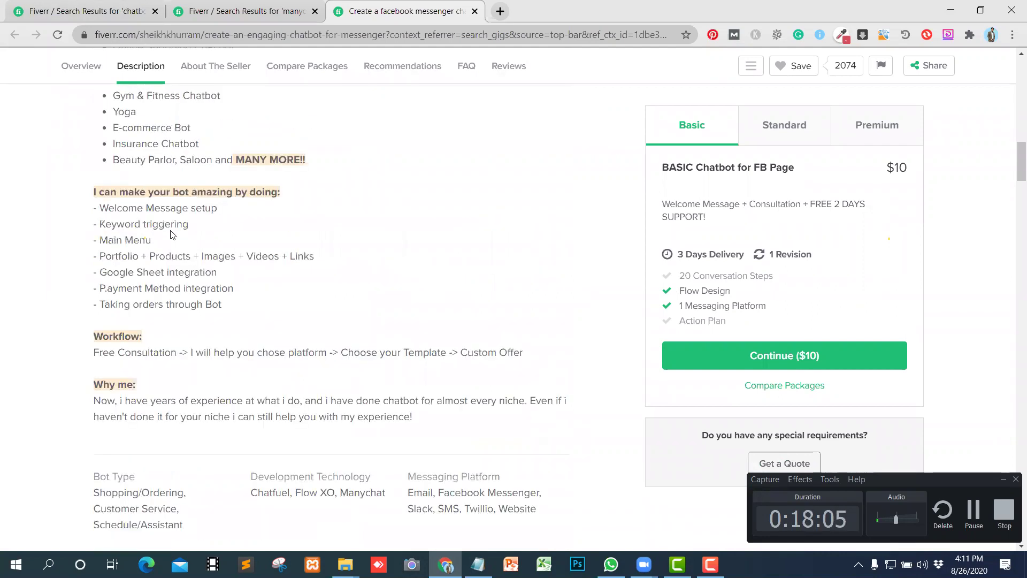
scroll(171, 236, "up", 4)
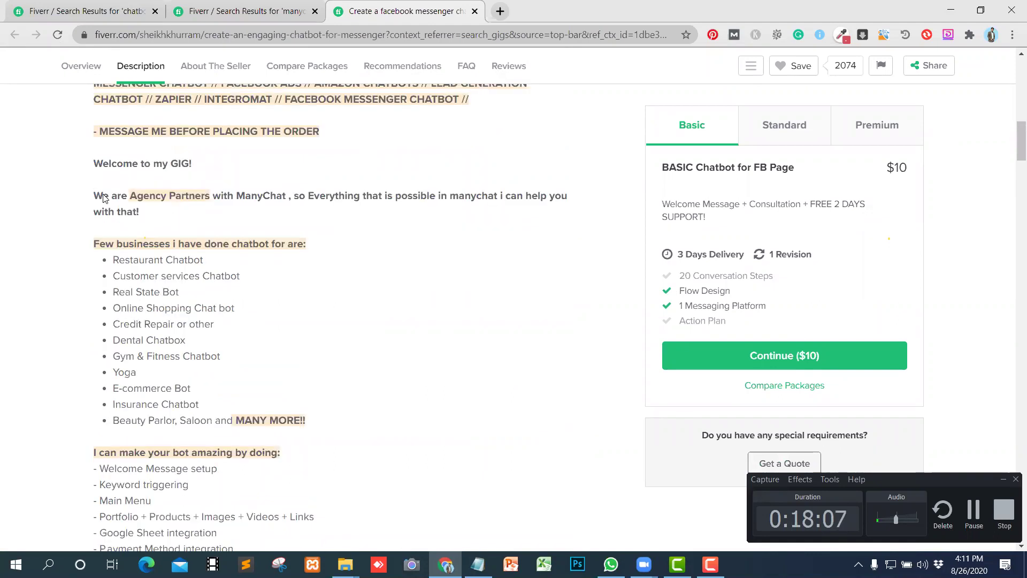
scroll(104, 198, "up", 3)
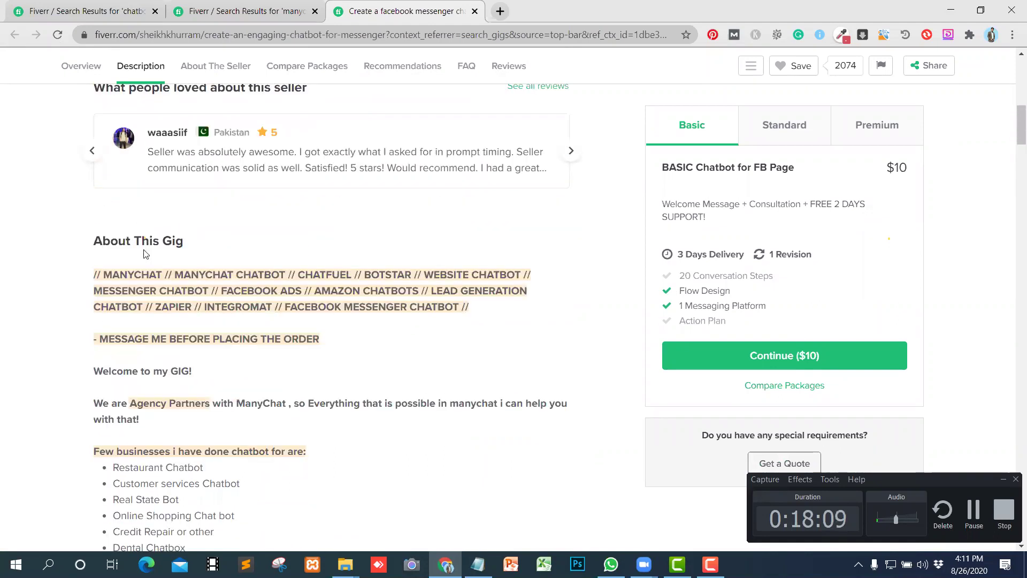
Step: Copy the full About This Gig text, from its heading through the closing "Why me" paragraph
scroll(145, 254, "down", 1)
left_click_drag(79, 187, 436, 351)
scroll(182, 549, "down", 3)
scroll(254, 432, "down", 1)
scroll(266, 451, "down", 2)
scroll(285, 488, "down", 1)
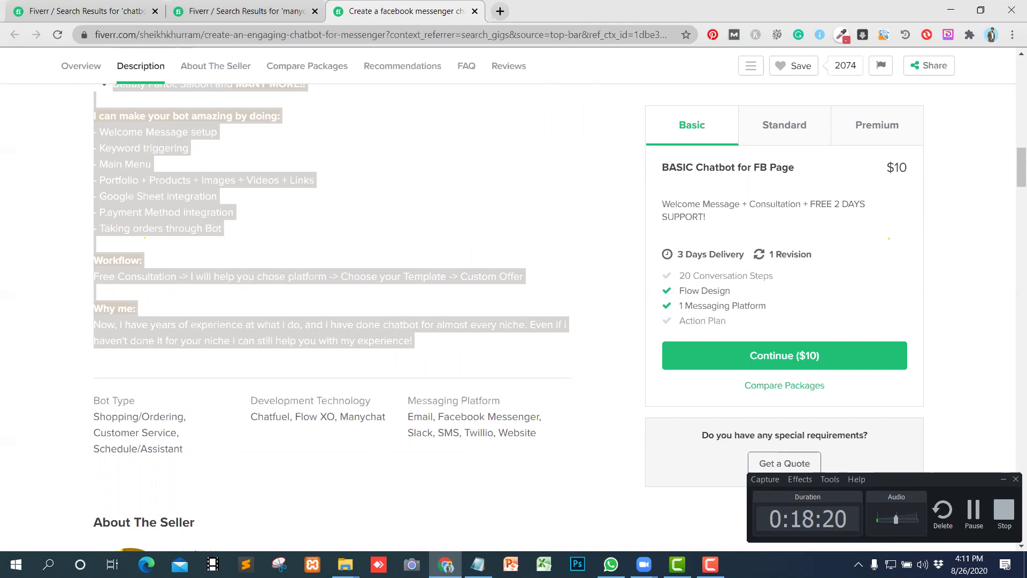
Step: Switch to Notepad and paste the copied gig description on a new line under "description:About This Gig"
key("alt+Tab")
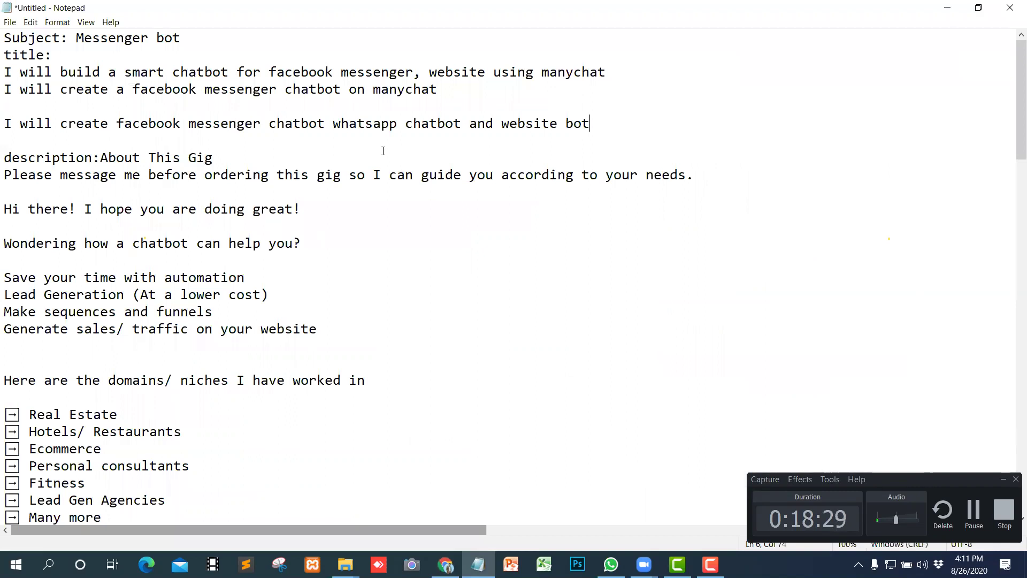
left_click(224, 160)
key("Return")
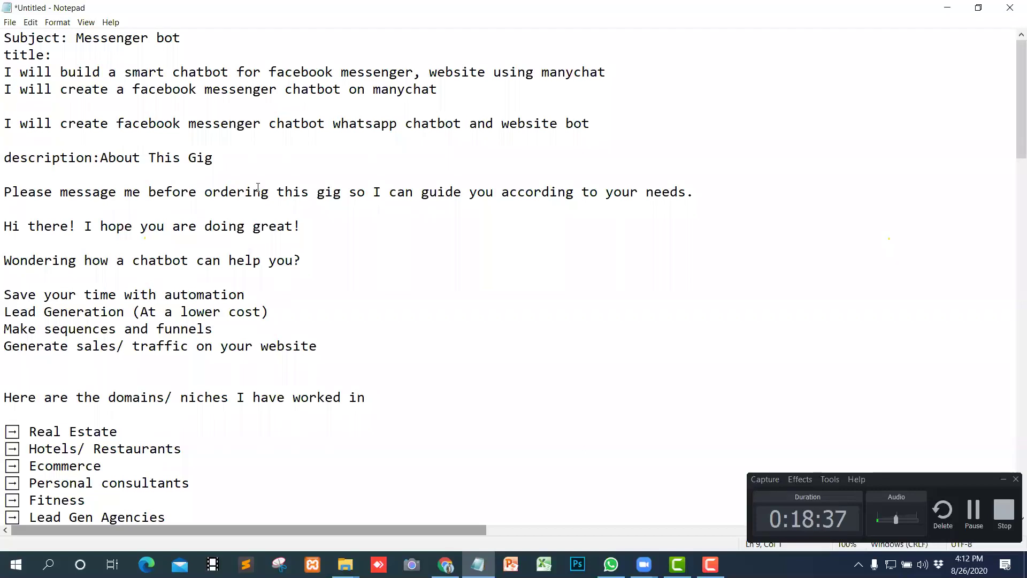
key("ctrl+End")
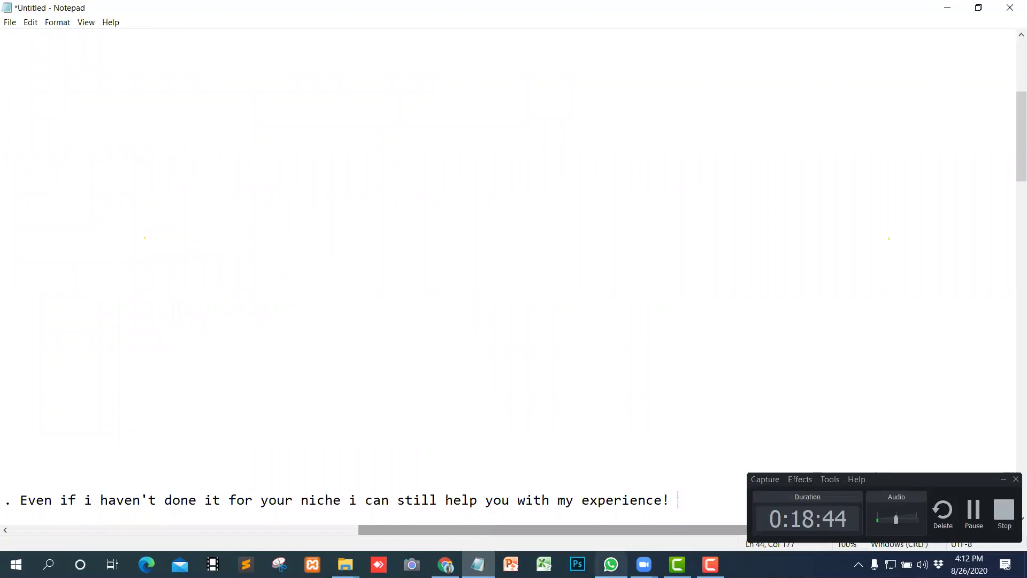
mouse_move(611, 564)
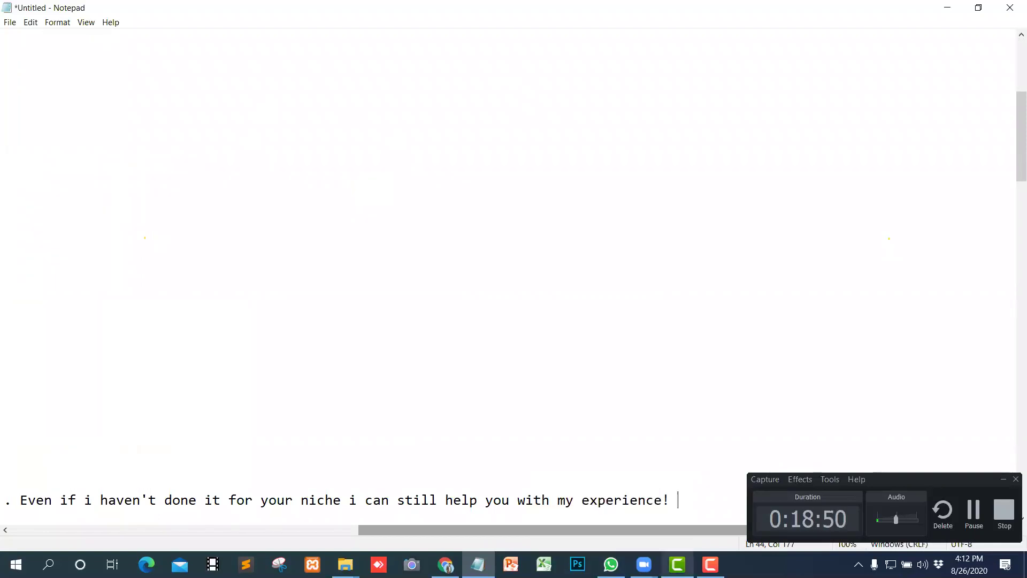
left_click(677, 564)
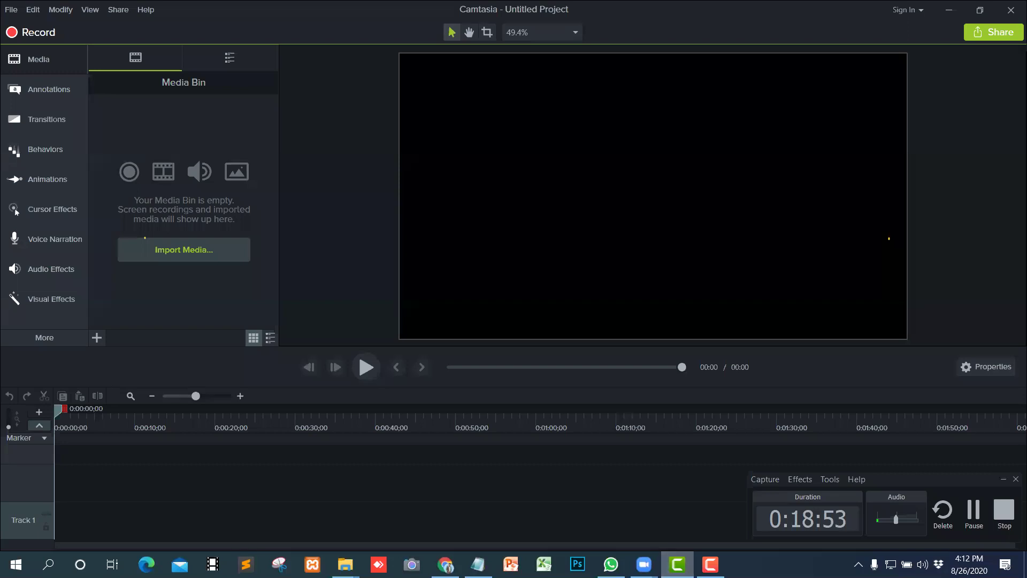
key("alt+Tab")
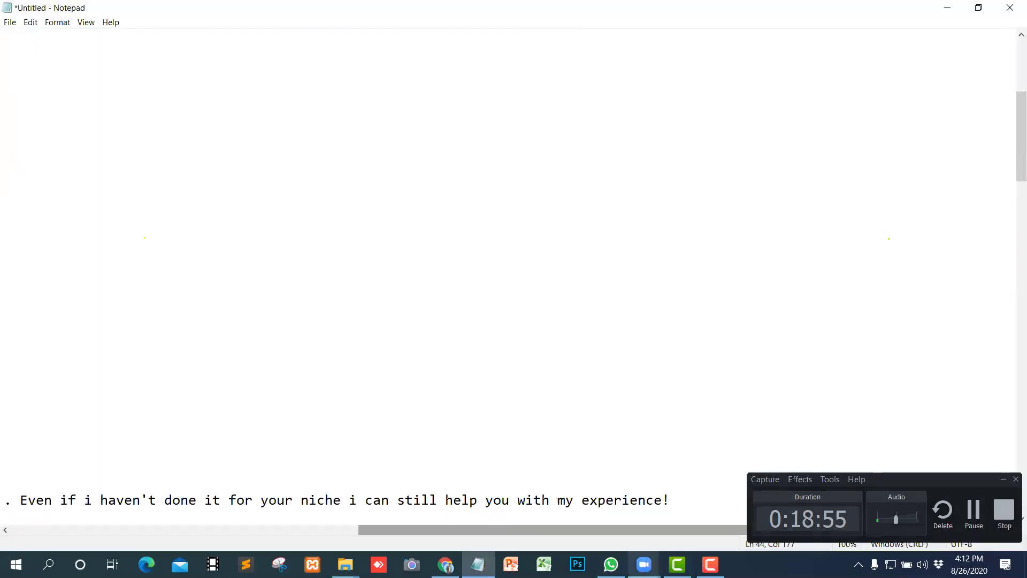
left_click(644, 564)
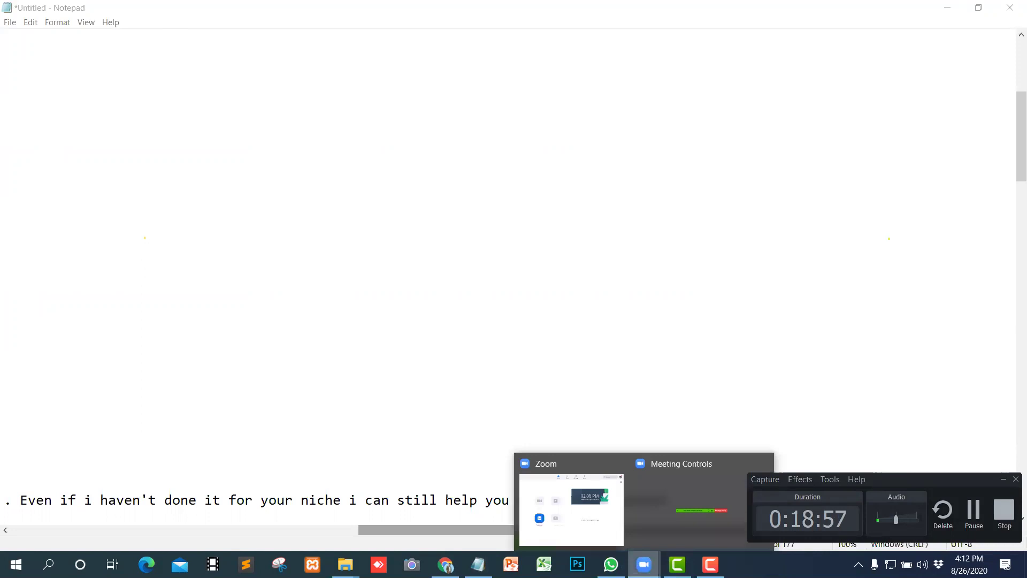
mouse_move(635, 543)
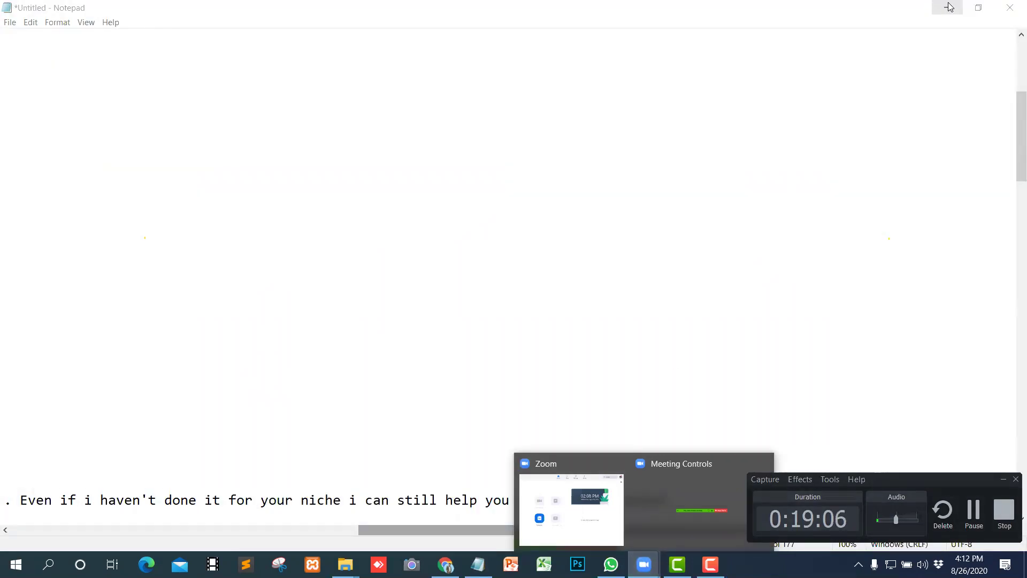
Step: Return to the gig in the browser and copy its related tags: bots, messenger chatbot, chatbot, chatfuel and manychat
left_click(948, 6)
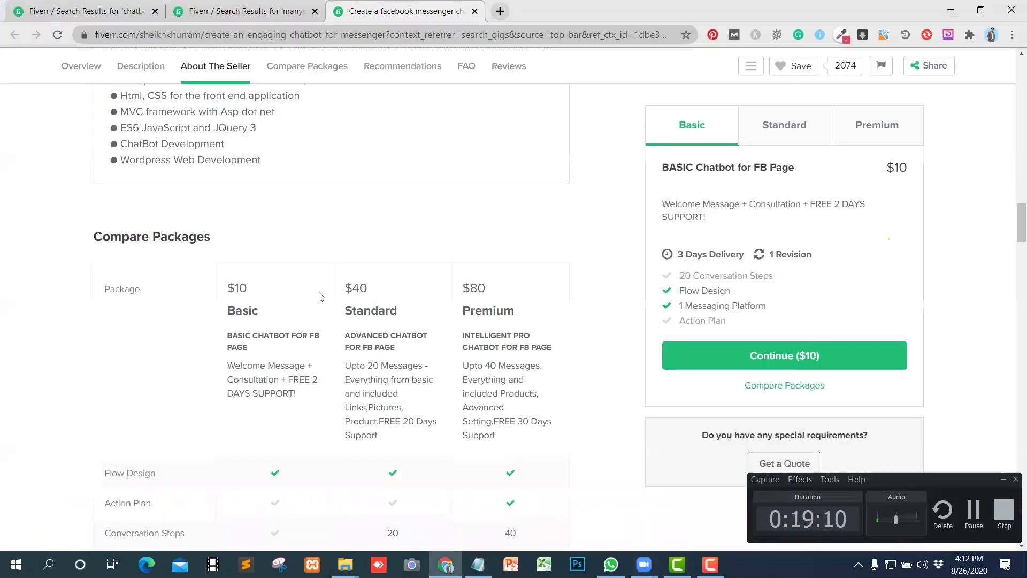
scroll(321, 294, "down", 7)
scroll(321, 297, "down", 14)
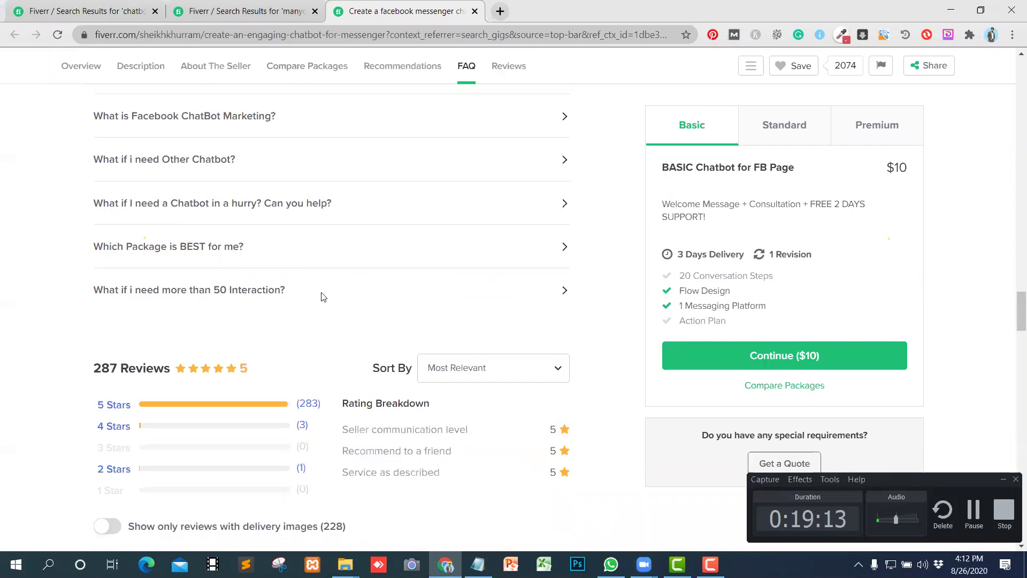
scroll(322, 297, "down", 4)
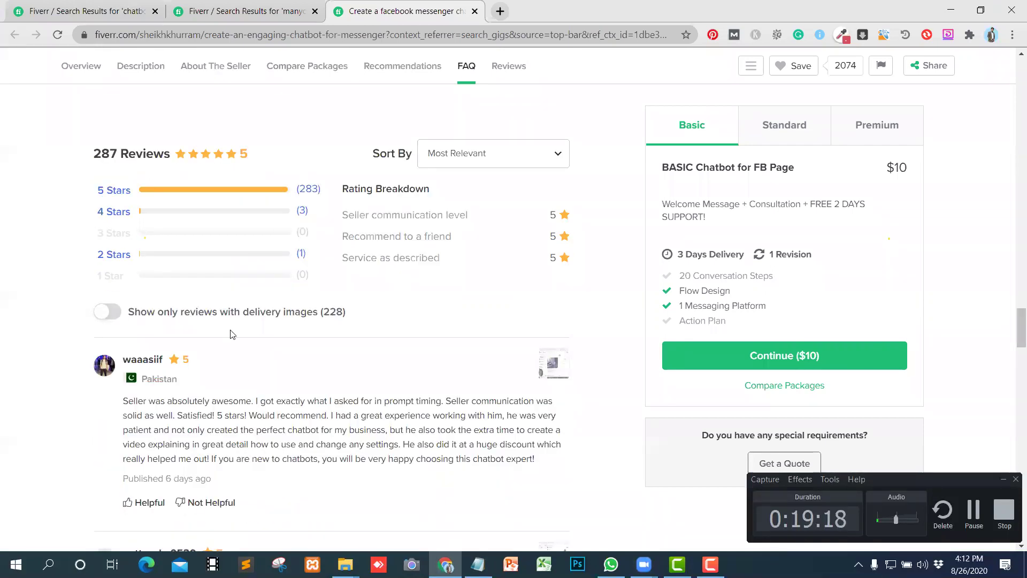
scroll(348, 307, "down", 9)
scroll(348, 309, "down", 11)
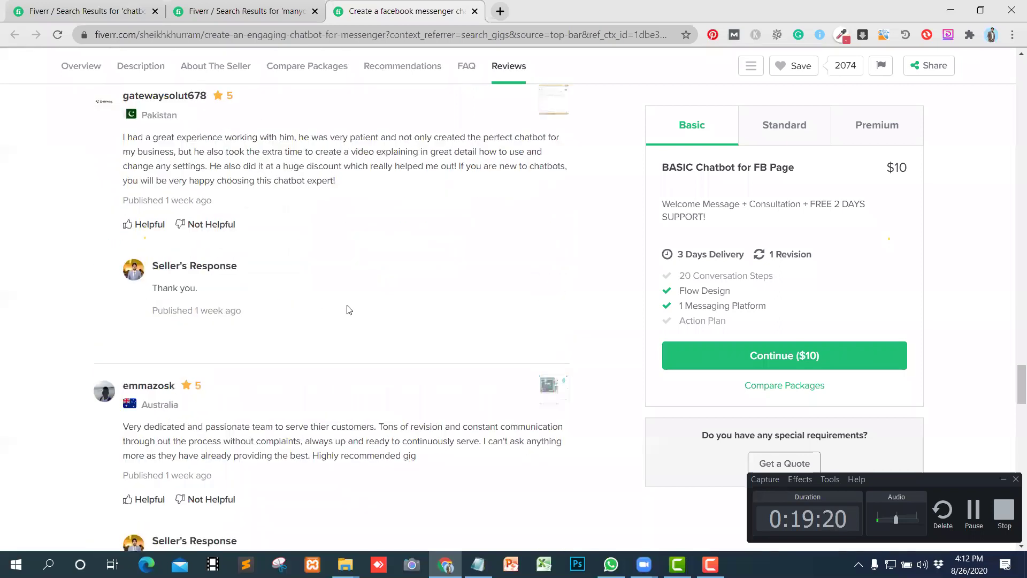
scroll(348, 309, "down", 7)
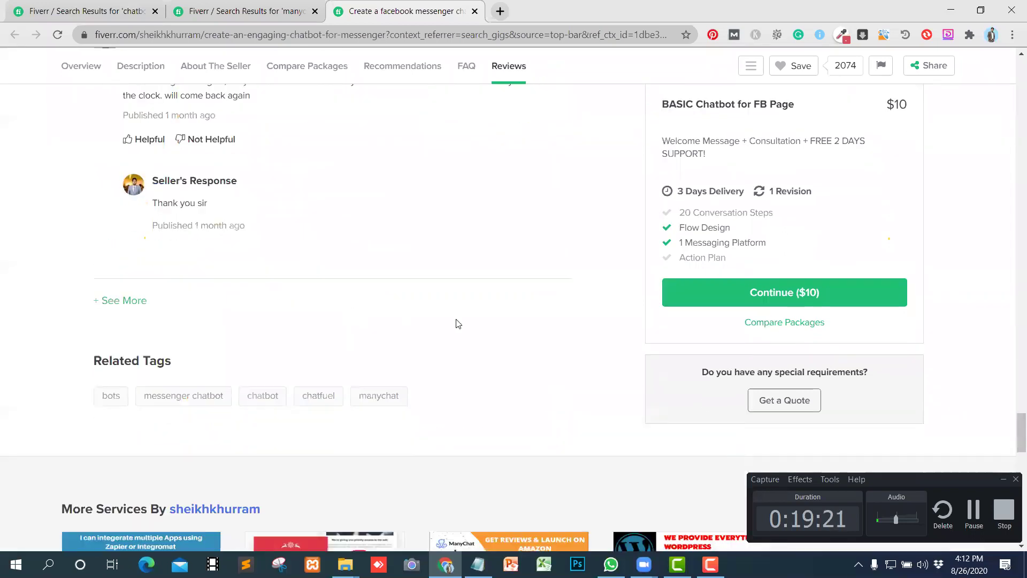
left_click_drag(422, 355, 98, 345)
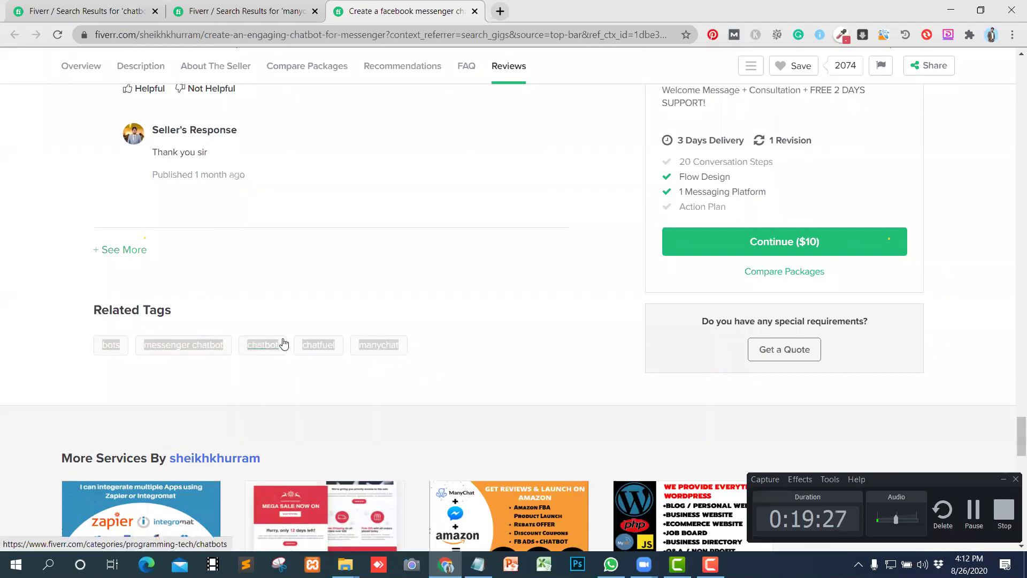
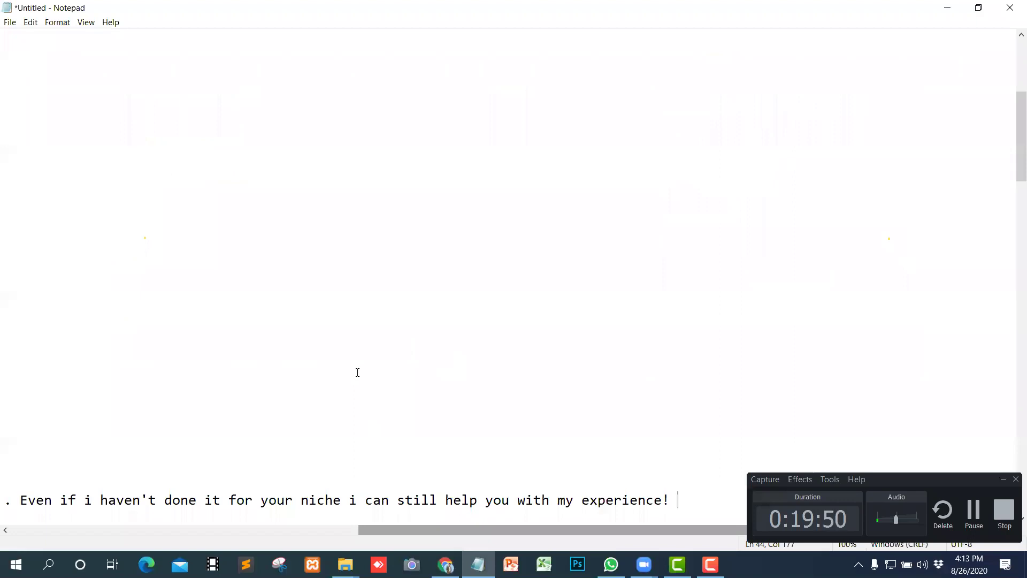
Step: Switch to Notepad and minimize the Camtasia recorder window that covers part of the notes
scroll(283, 350, "down", 6)
scroll(770, 334, "down", 10)
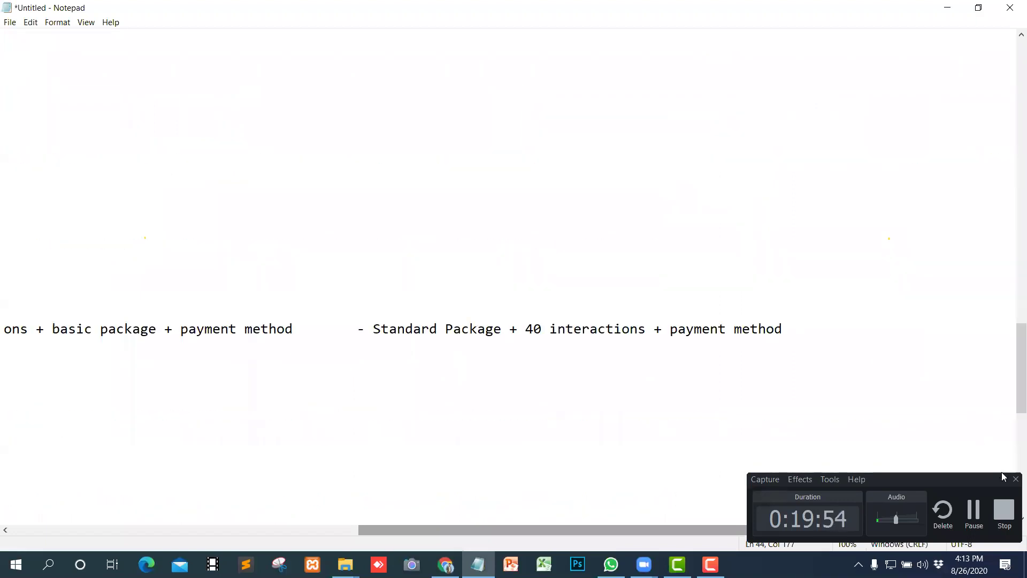
left_click(1004, 479)
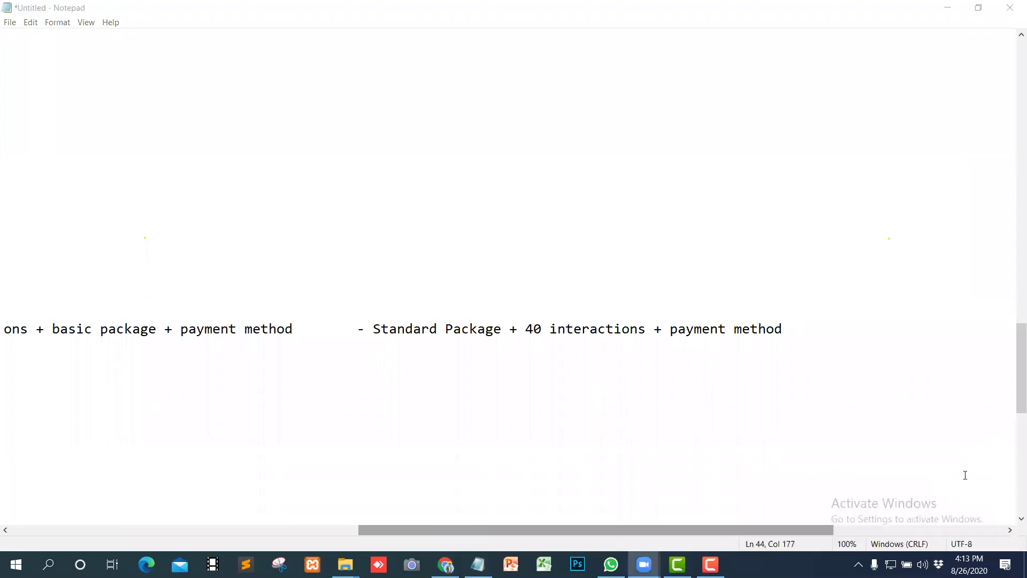
Step: Paste the copied related tags (bots, messenger chatbot, chatbot, chatfuel, manychat) on a new line below the existing tag lines, after a blank line
scroll(790, 433, "down", 4)
scroll(789, 433, "down", 8)
scroll(909, 457, "up", 1)
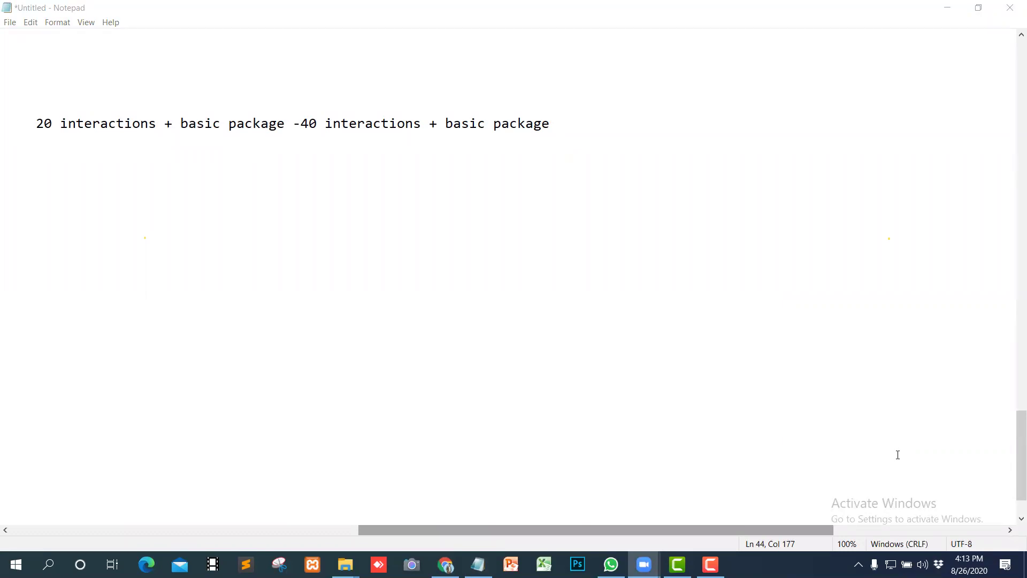
left_click_drag(772, 530, 176, 479)
scroll(356, 408, "down", 2)
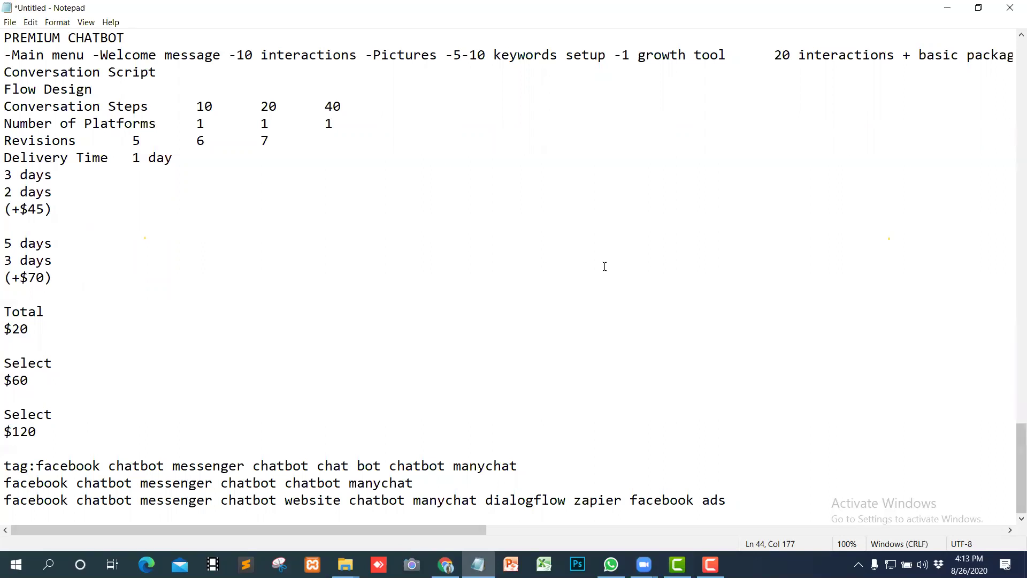
left_click(740, 492)
key("Return")
key("Return")
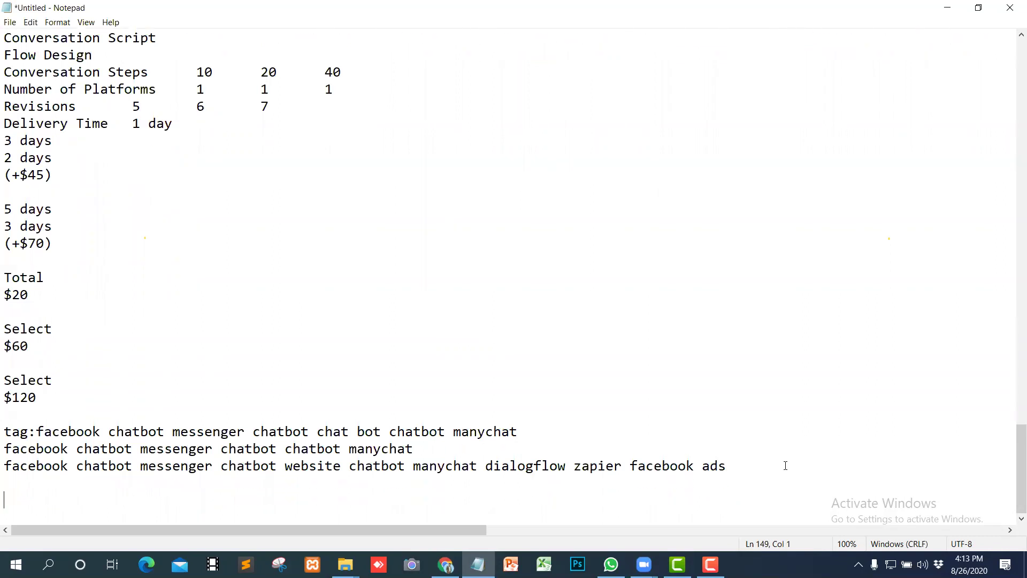
type("botsmessenger chatbotchatbotchatfuelmanychat")
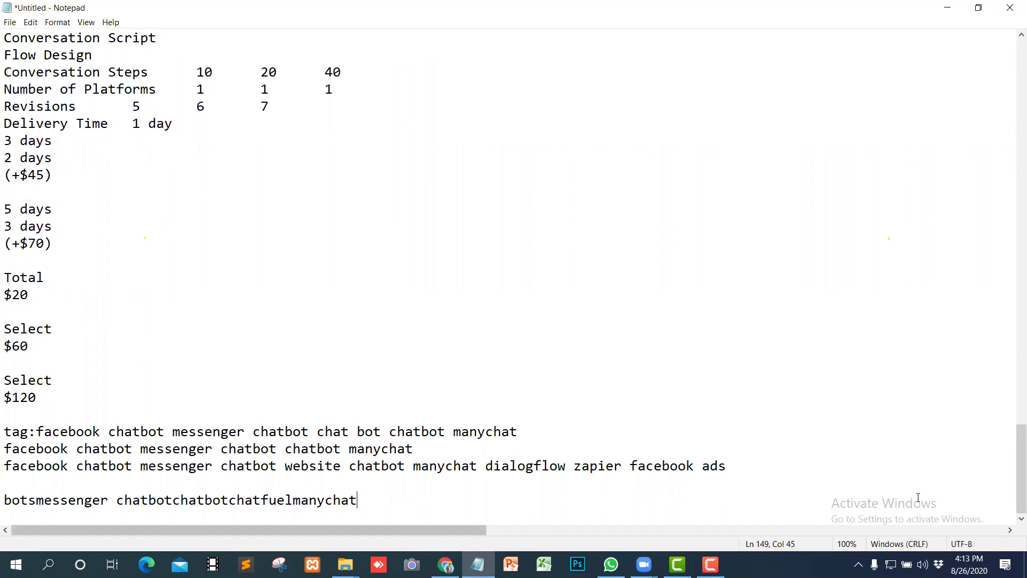
Step: Switch back to the browser and close the open gig page to return to the manychat search results
key("alt+Tab")
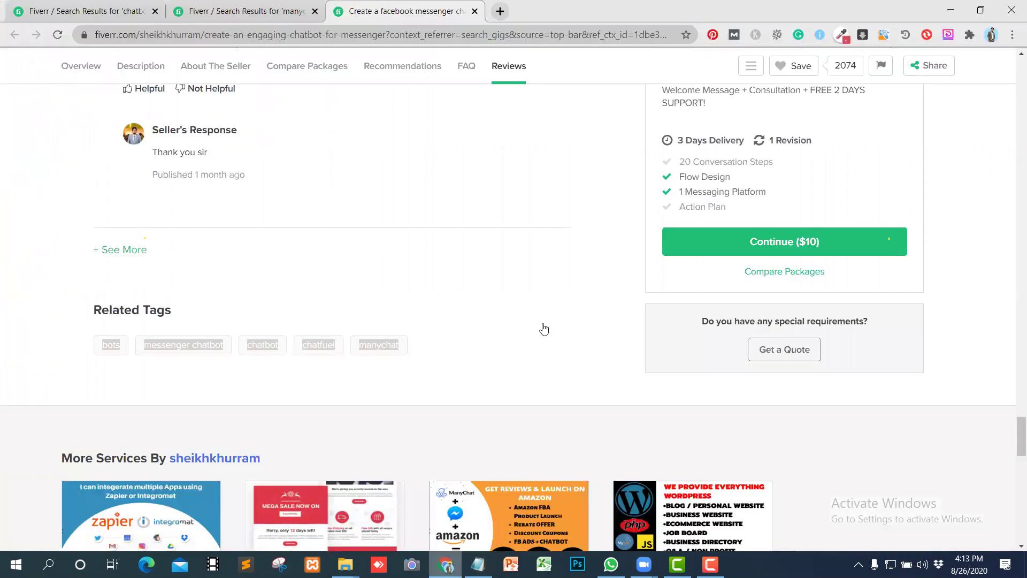
left_click(475, 11)
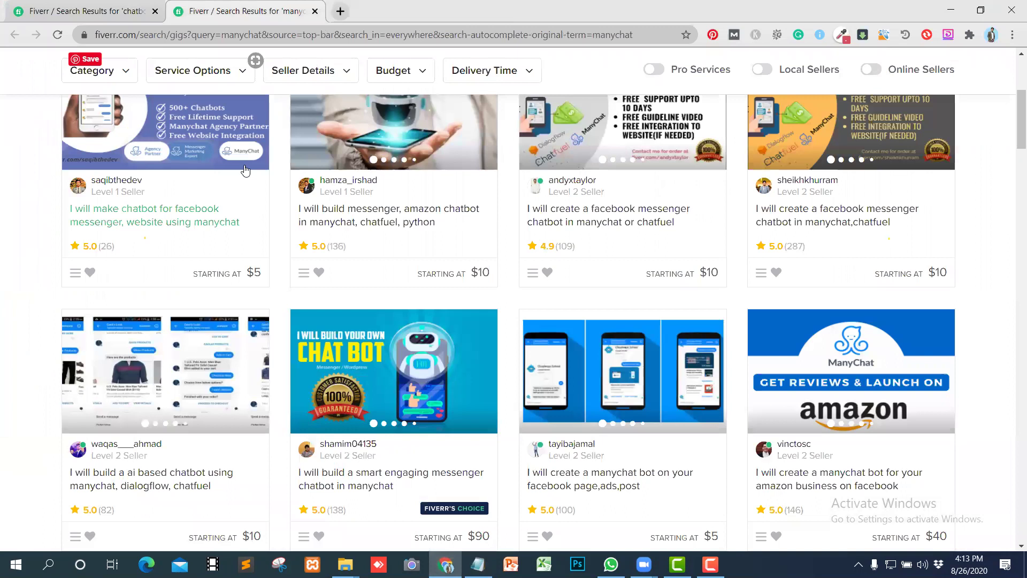
scroll(245, 161, "up", 5)
mouse_move(182, 137)
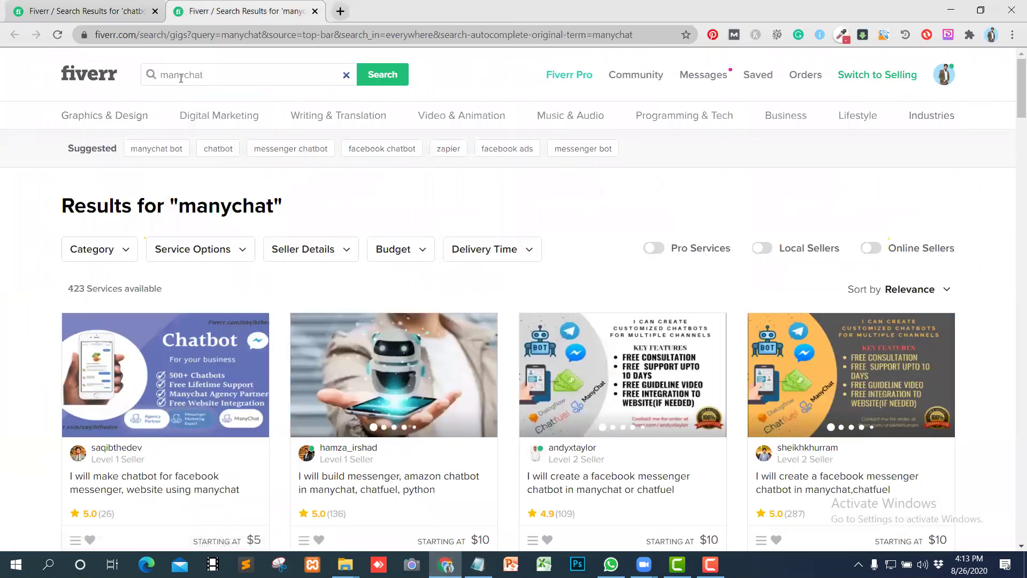
Step: Replace the manychat query and search Fiverr for "messenger Chatbot"
left_click(202, 79)
left_click(202, 79)
key("BackSpace")
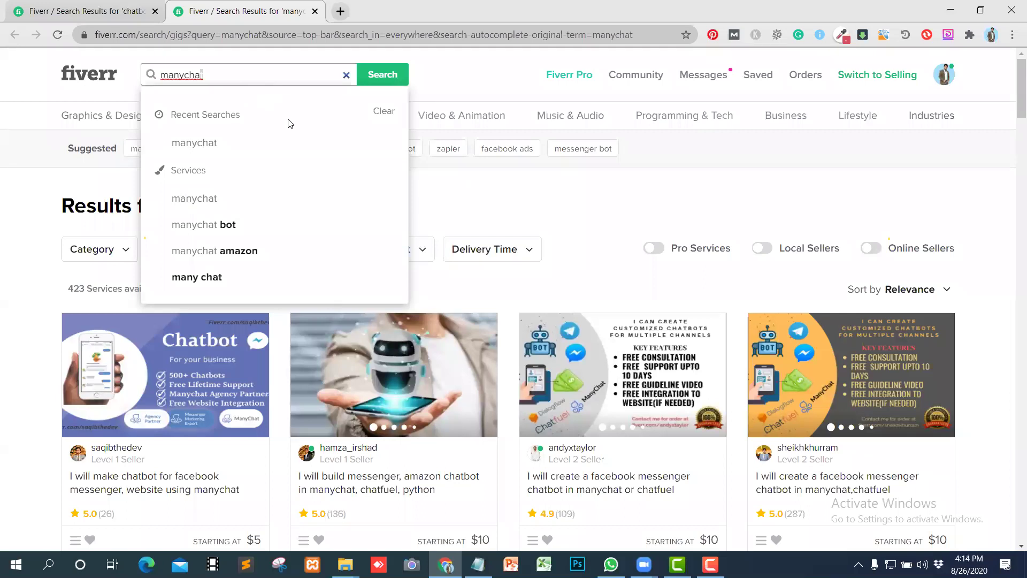
key("BackSpace")
key("BackSpace")
key("BackSpace")
key("BackSpace")
key("BackSpace")
key("BackSpace")
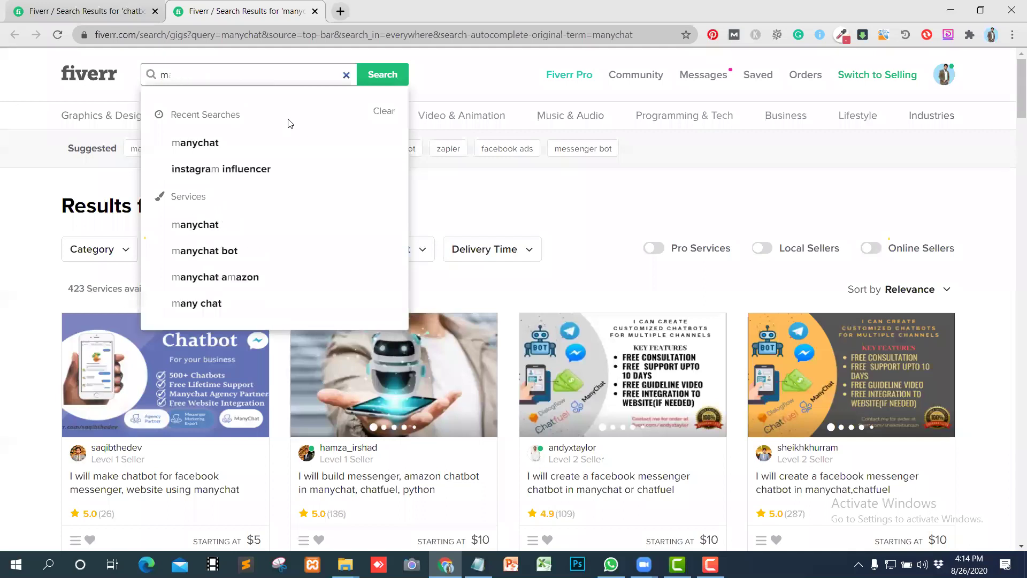
type("essen")
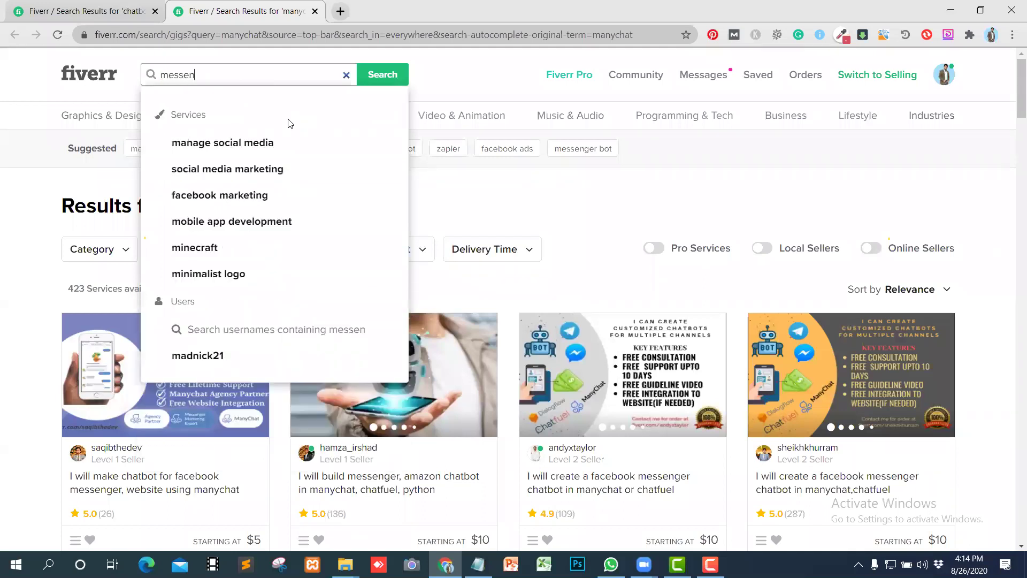
type("ger ")
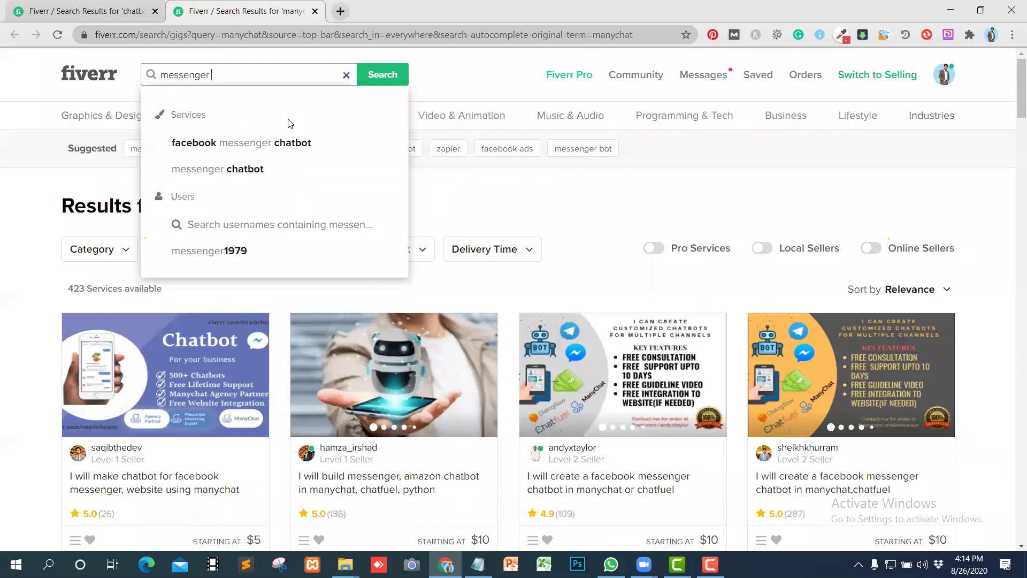
type("Chat")
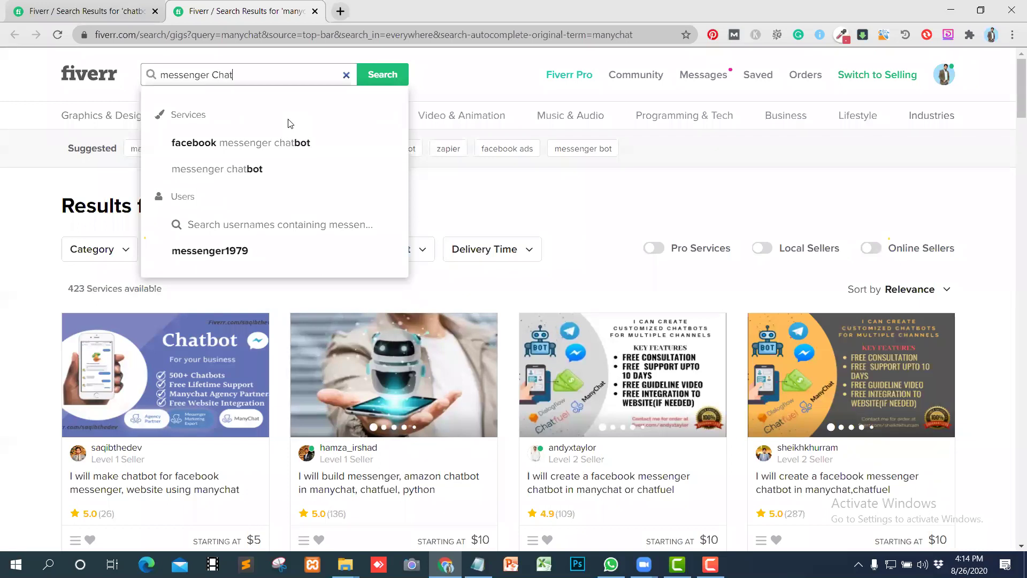
type("bot")
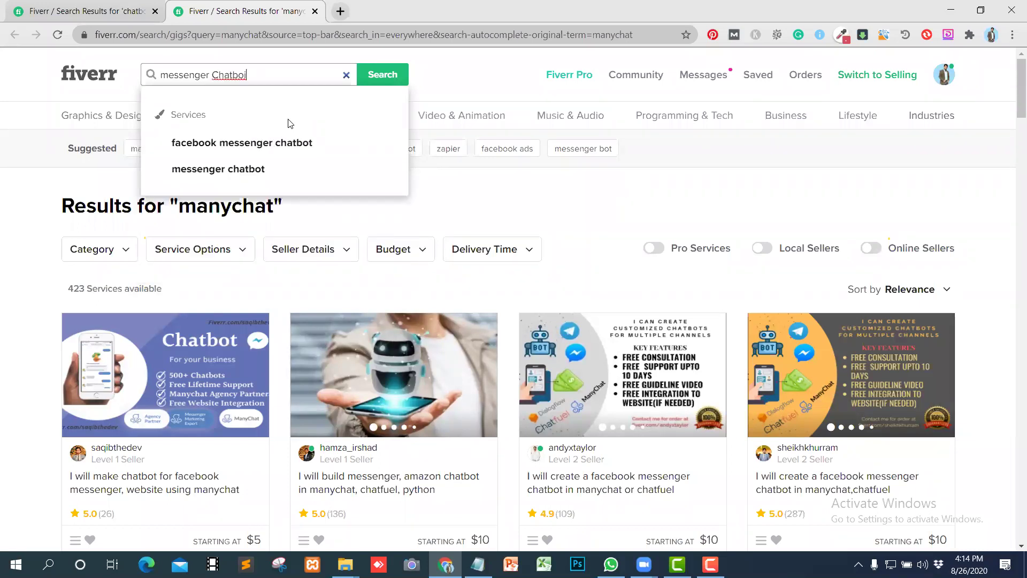
key("BackSpace")
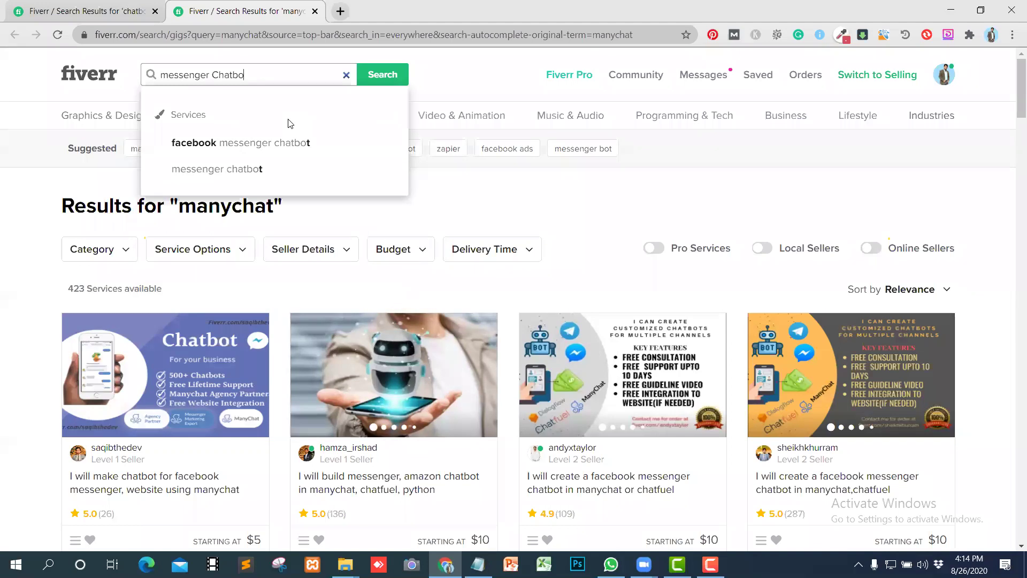
type("t")
key("Return")
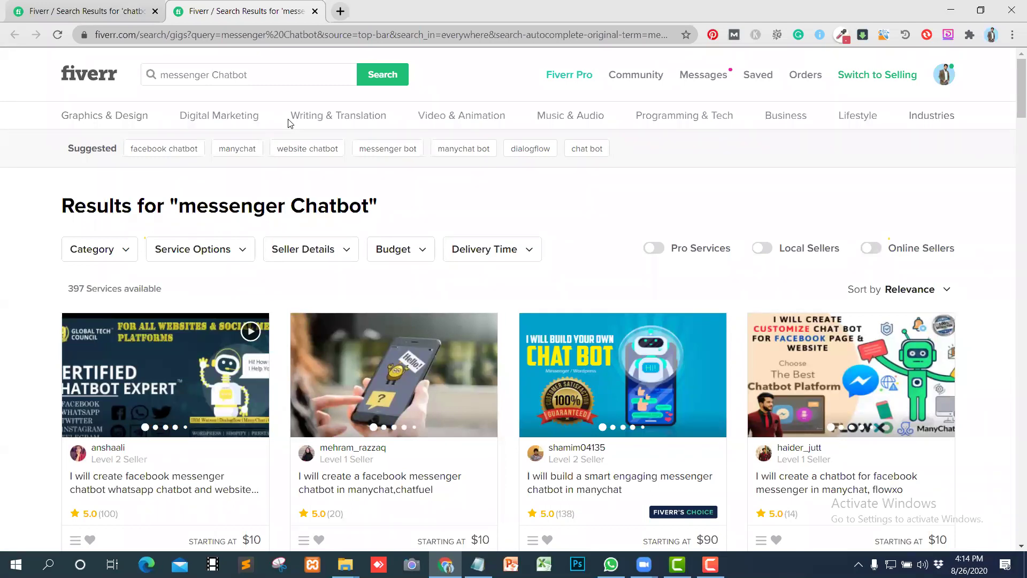
Step: Examine the messenger Chatbot search results, comparing the gigs' images, titles, seller levels, ratings and starting prices
scroll(511, 317, "down", 3)
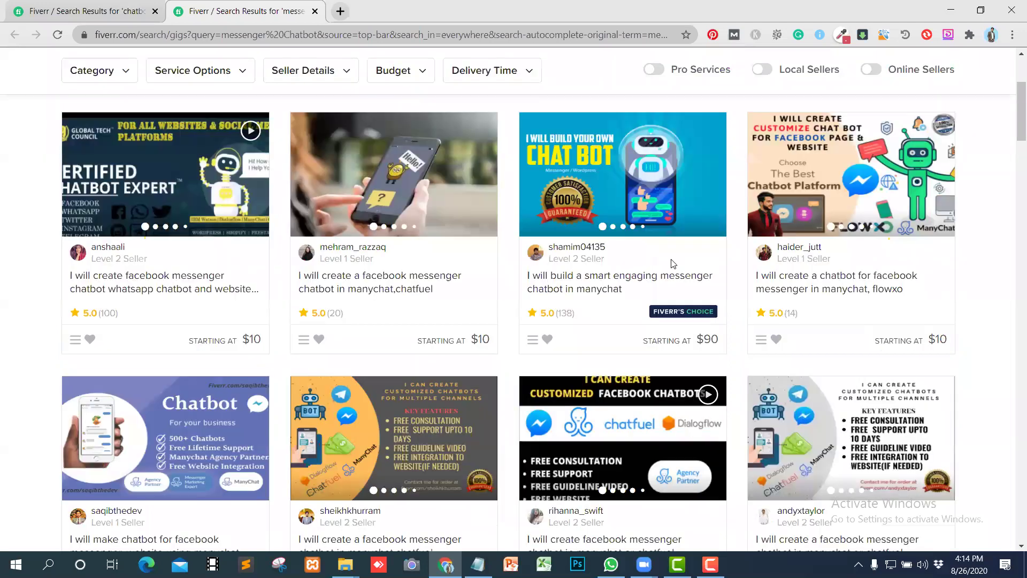
scroll(669, 280, "down", 1)
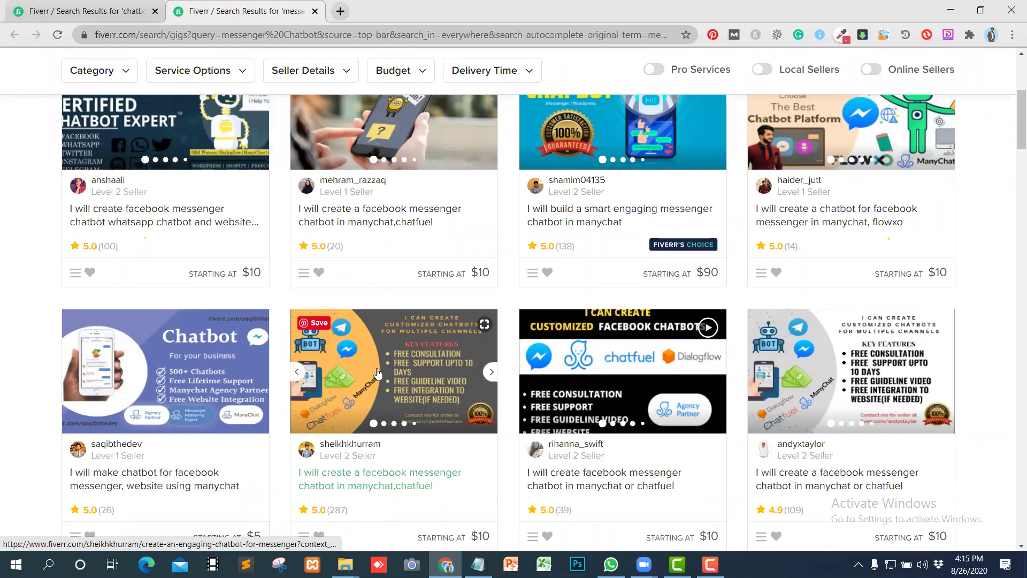
scroll(377, 396, "down", 1)
scroll(379, 397, "down", 3)
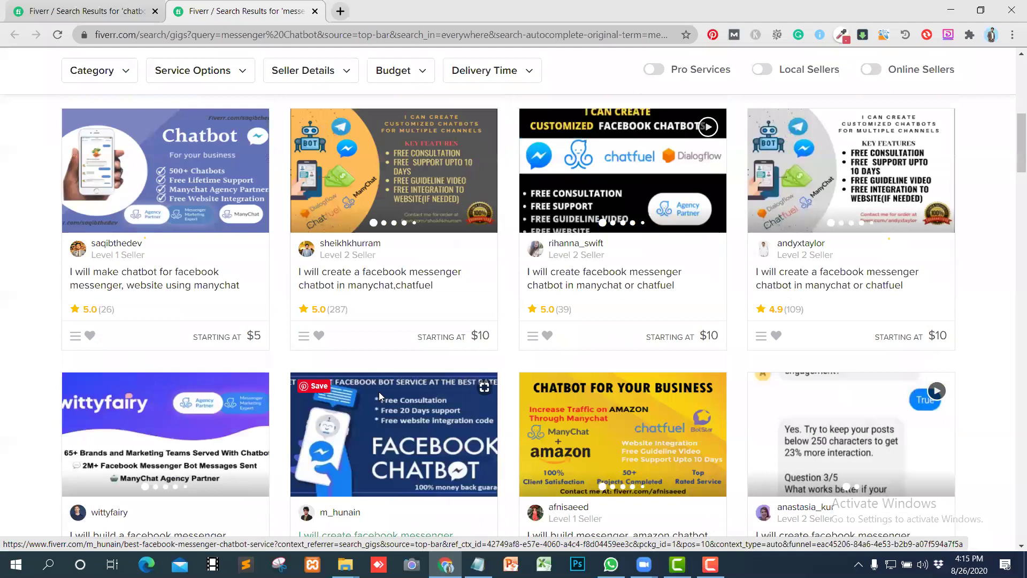
scroll(379, 392, "down", 3)
scroll(378, 391, "up", 4)
scroll(381, 396, "down", 4)
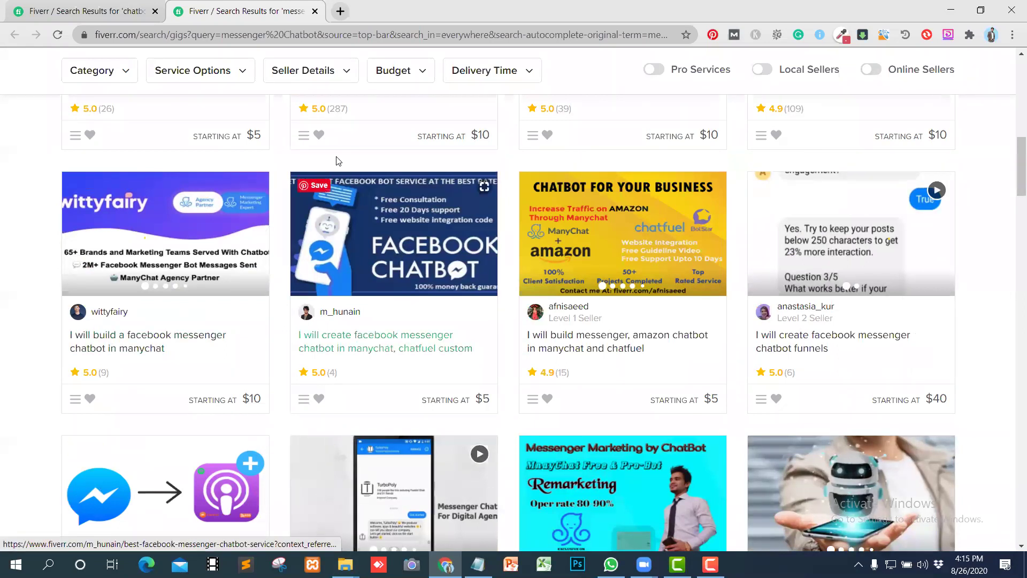
scroll(179, 269, "down", 2)
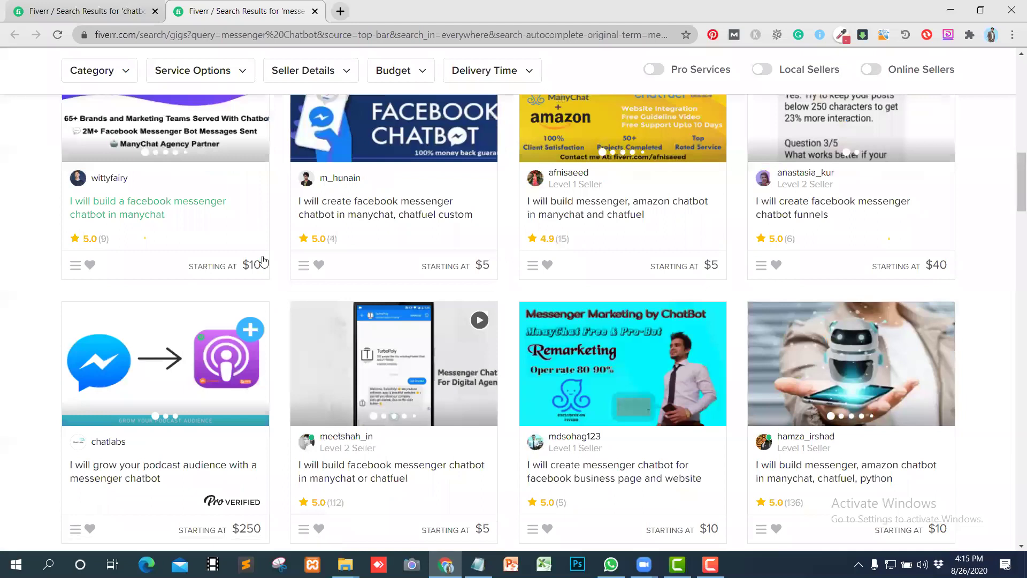
scroll(267, 254, "up", 1)
scroll(284, 246, "up", 13)
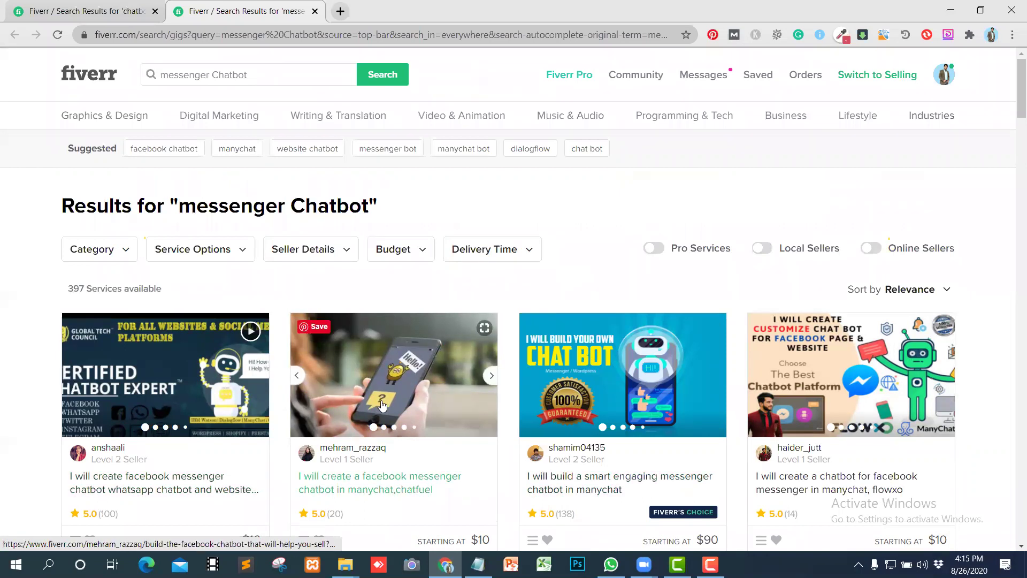
scroll(382, 405, "down", 3)
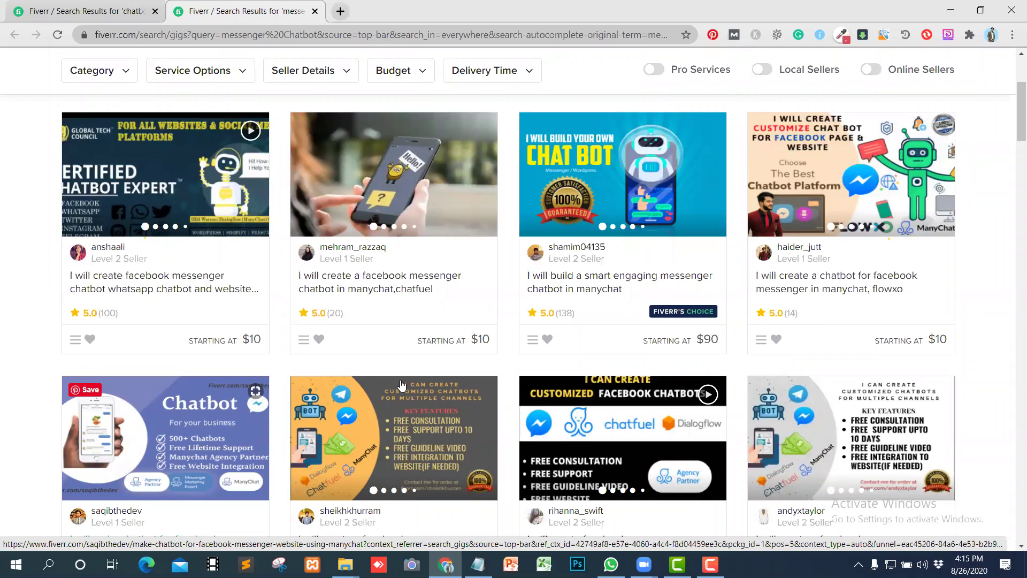
left_click(888, 282)
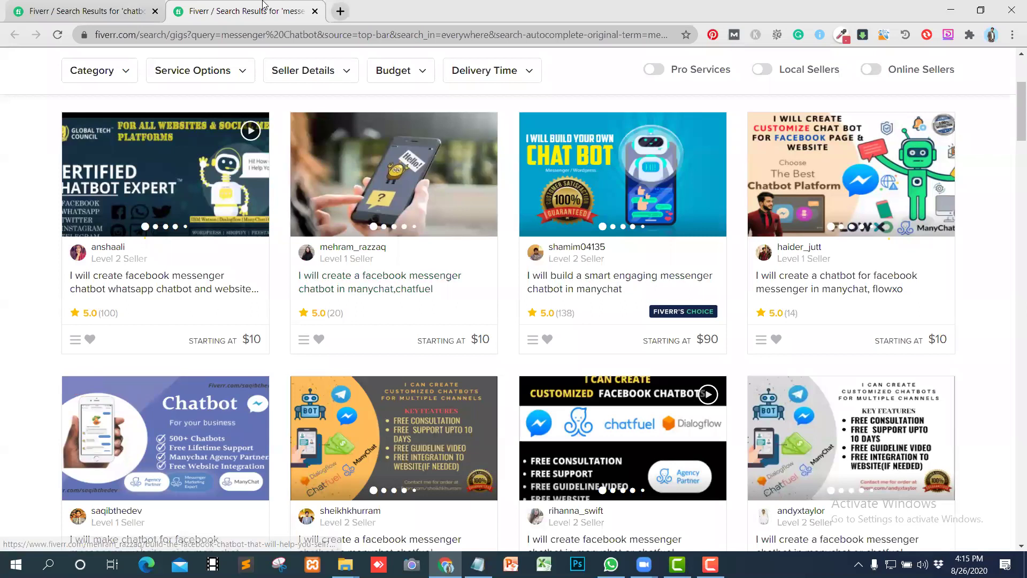
Step: Close the messenger Chatbot search tab and the browser, and minimize the Notepad and File Explorer windows
left_click(316, 12)
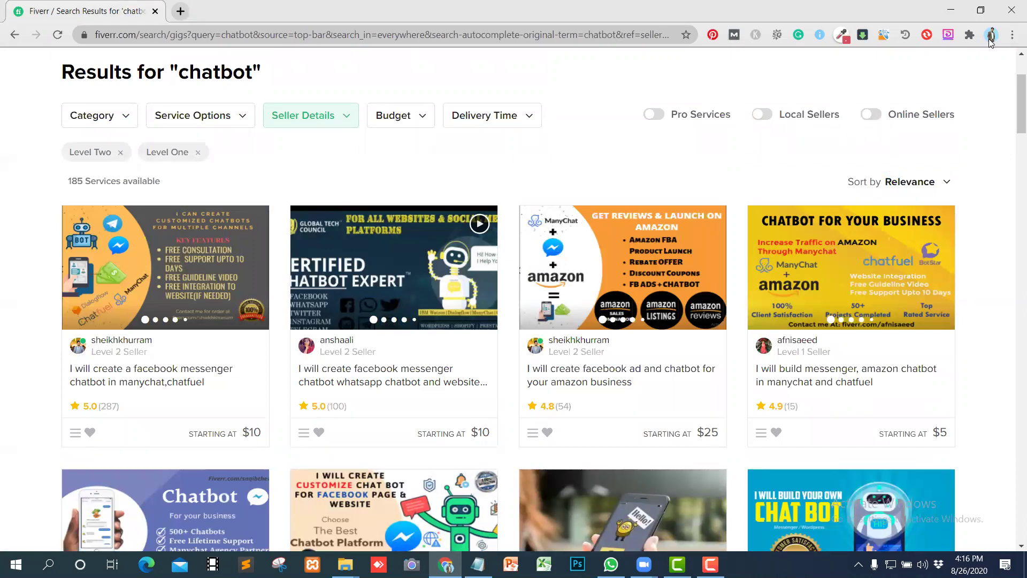
left_click(1011, 12)
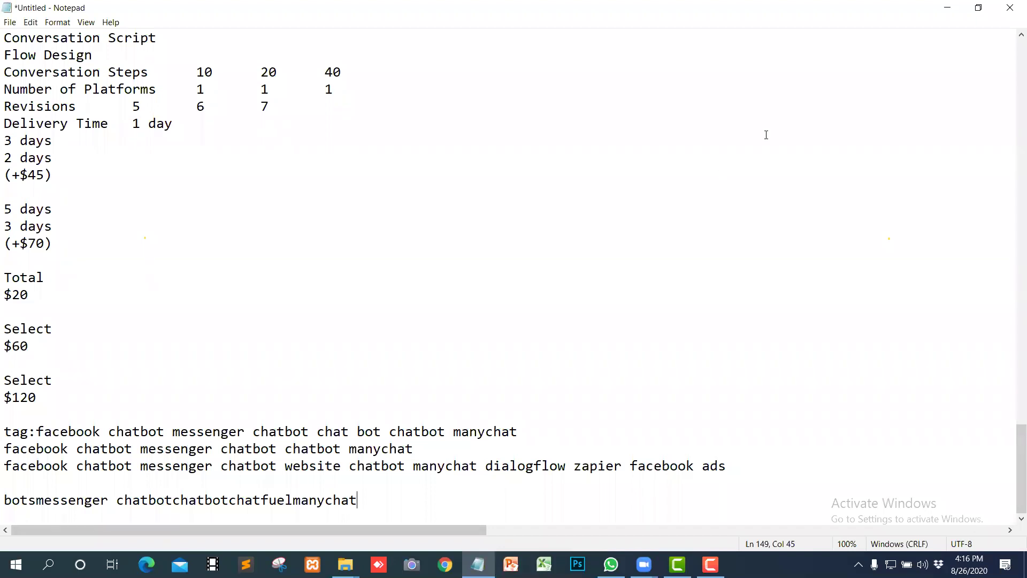
left_click(947, 7)
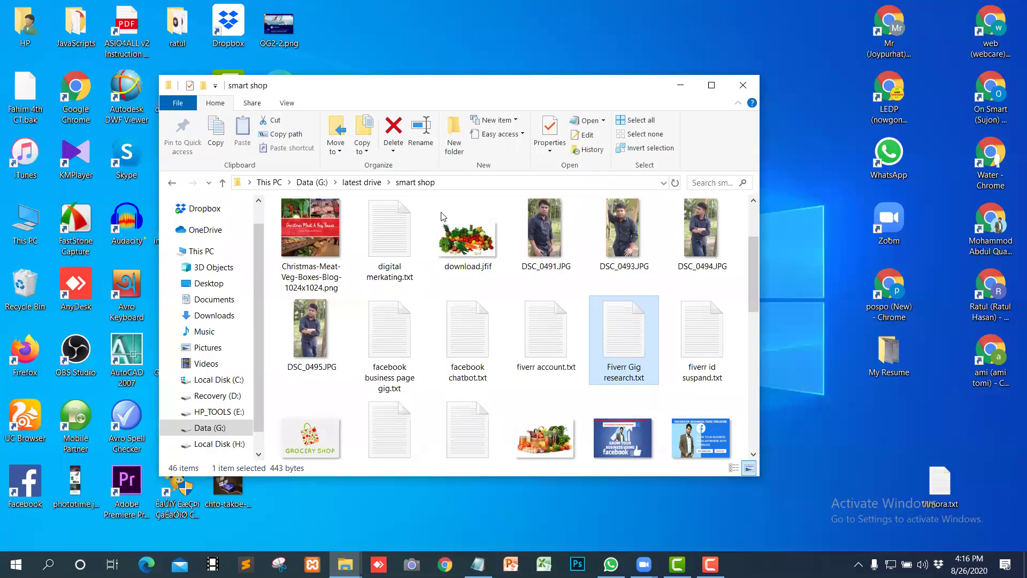
left_click(679, 84)
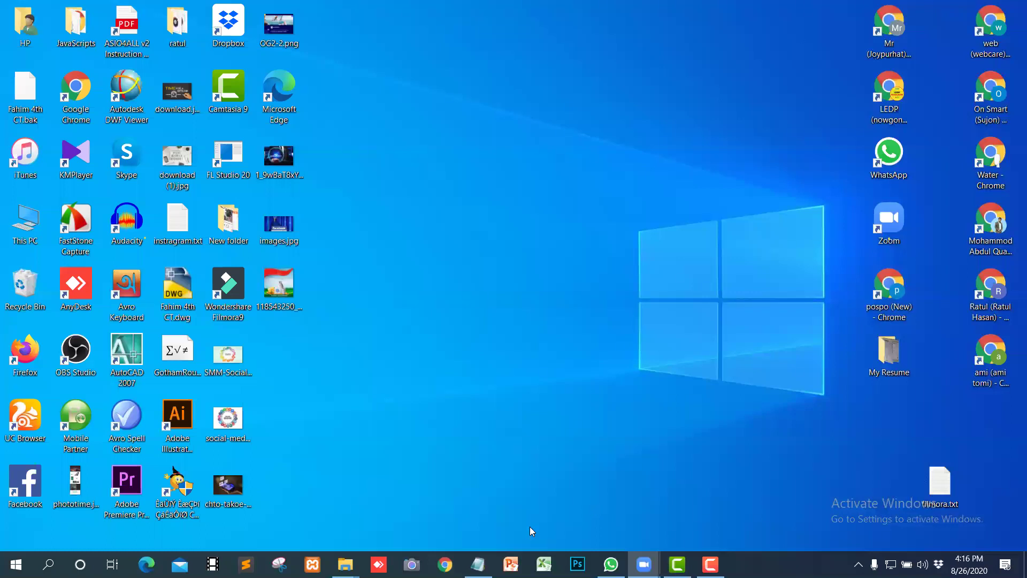
Step: Reopen the Notepad notes and add the line "Url Title" between the collected gig titles and the description section
left_click(478, 561)
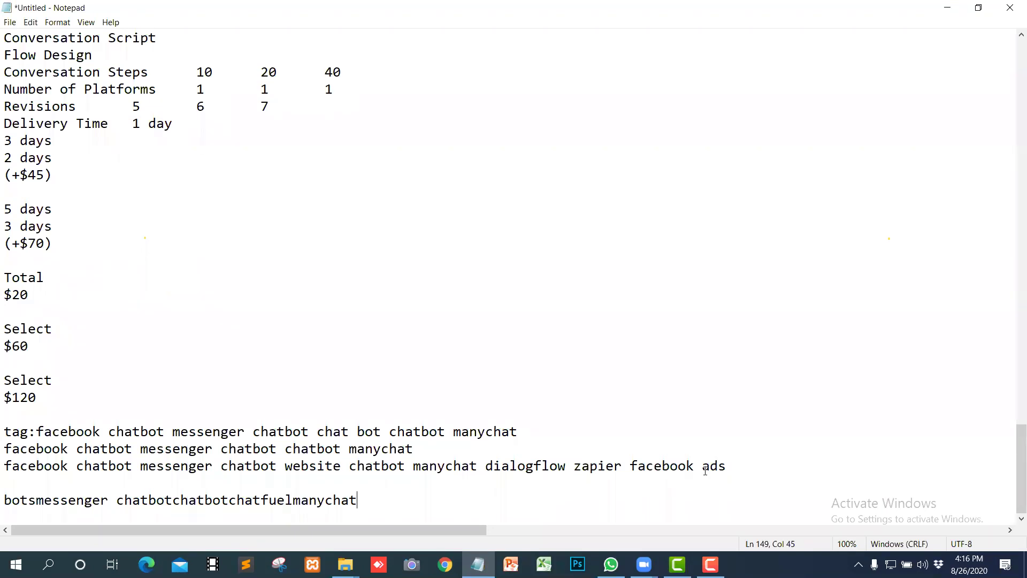
scroll(363, 401, "up", 6)
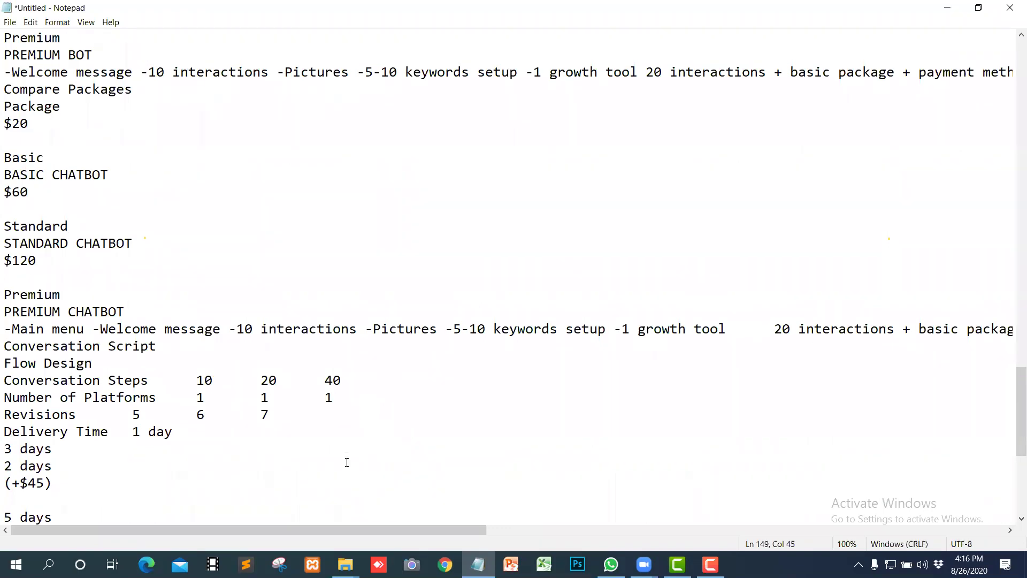
scroll(257, 255, "up", 18)
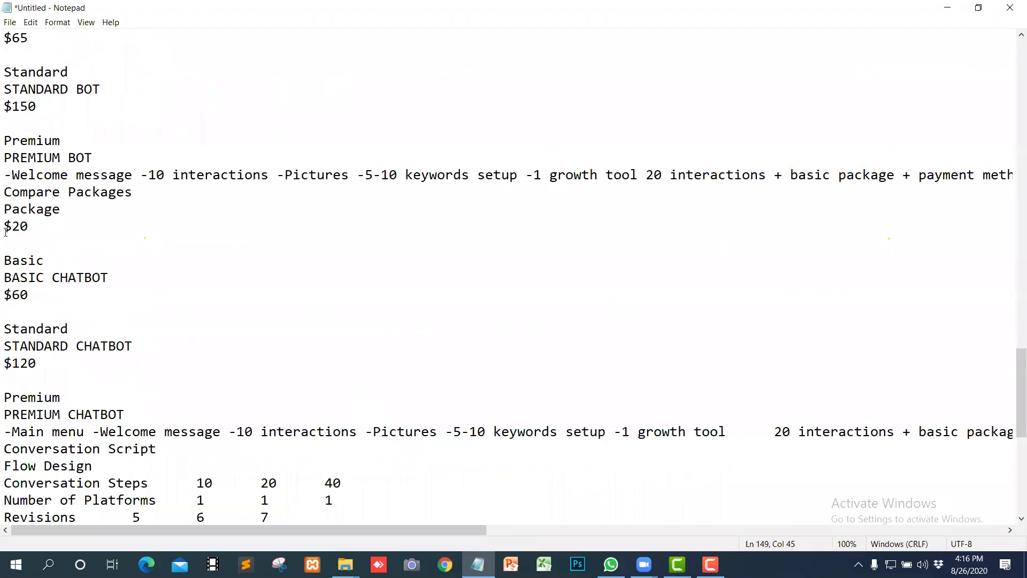
scroll(290, 254, "up", 16)
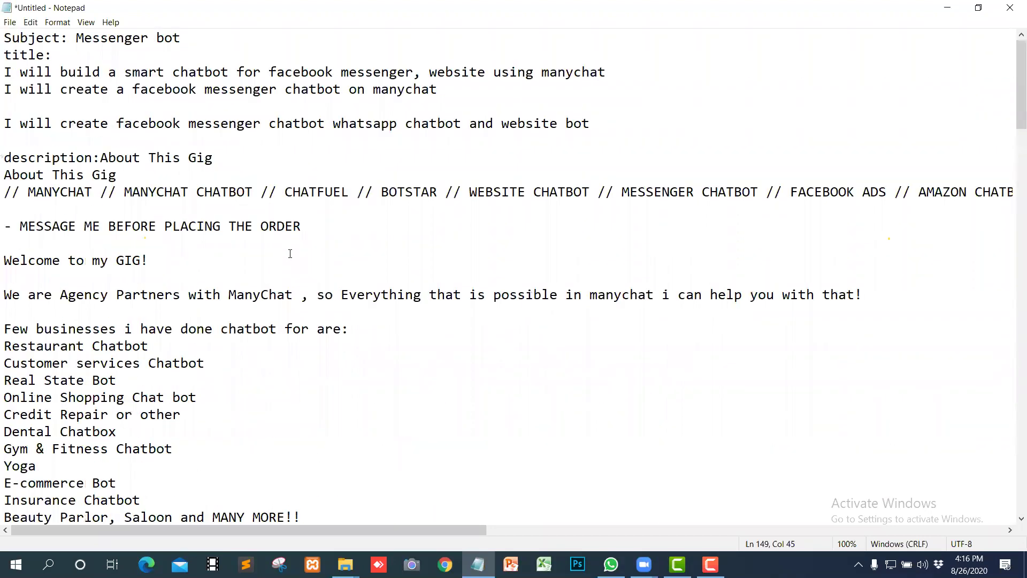
left_click(604, 118)
key("Return")
key("Return")
key("Return")
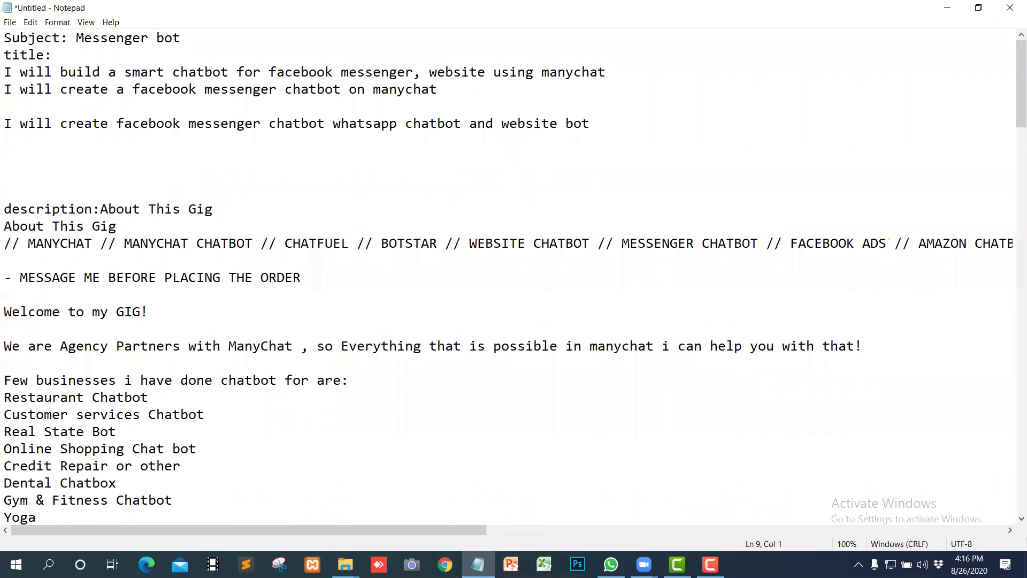
key("Up")
type("Url Title")
key("Return")
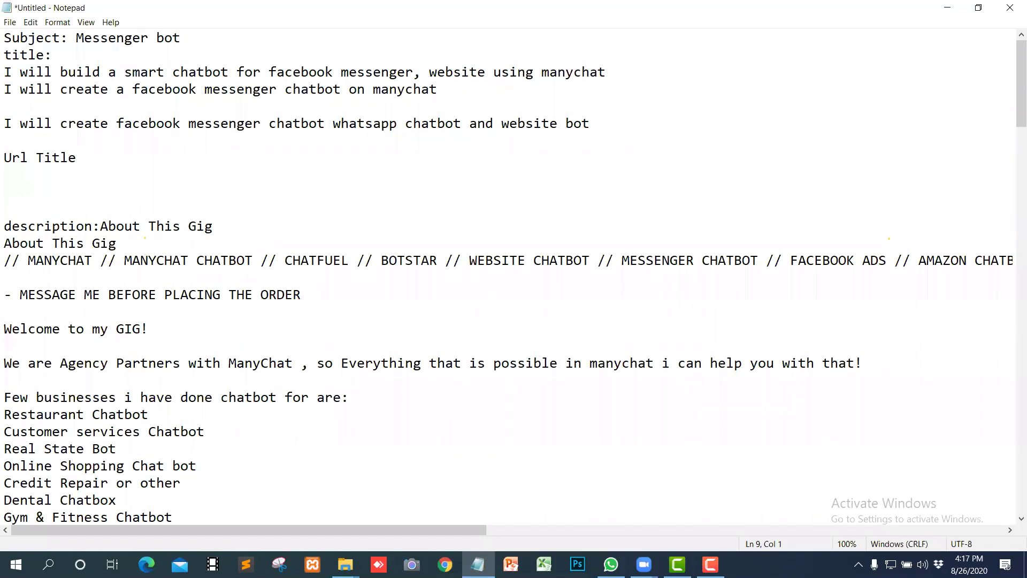
Step: Add the lines "Seo tiTle" and "main title" directly below "Url Title"
type("Seo tirlr")
key("BackSpace")
type("e")
left_click(68, 174)
type("T")
key("BackSpace")
key("BackSpace")
type("Tle")
left_click(76, 175)
key("Return")
type("main ")
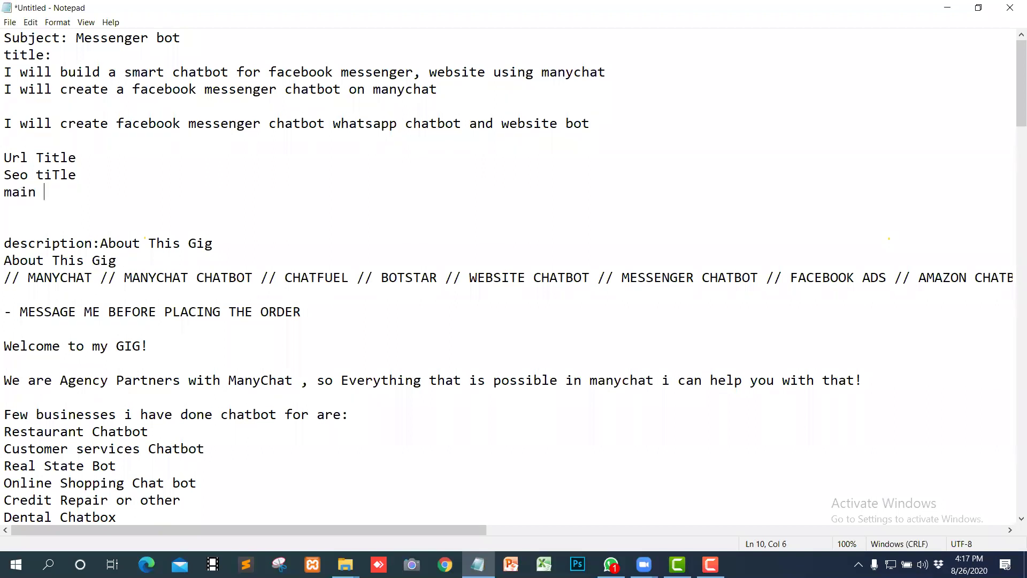
type("title")
Step: Append ":80 letter" to the "Url Title" line as its length limit
left_click(86, 155)
type(":")
type("8")
type("0 letter")
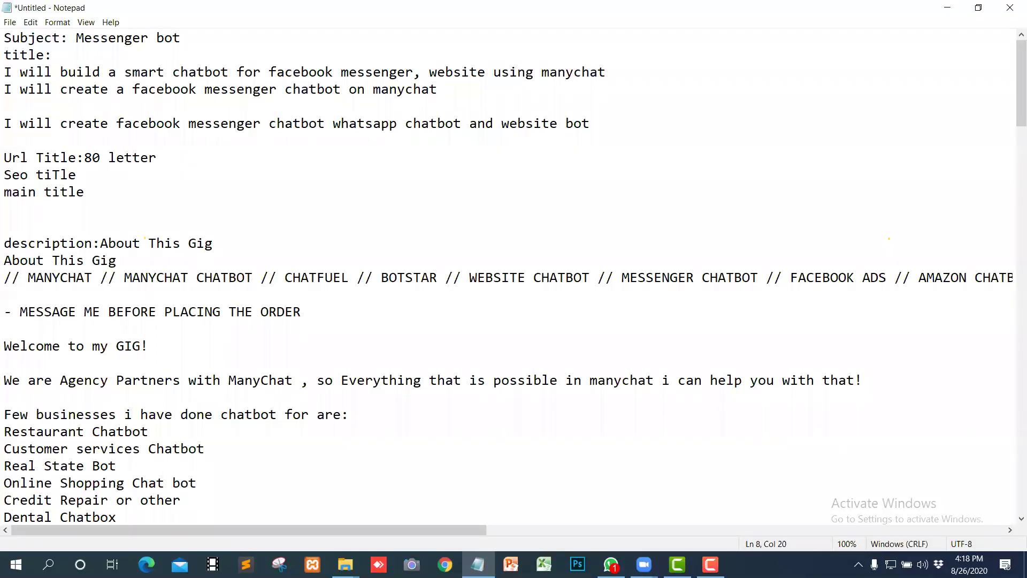
Step: Append ",facebook chatbot messenger" to the "Url Title:80 letter" line in the notes
type(",")
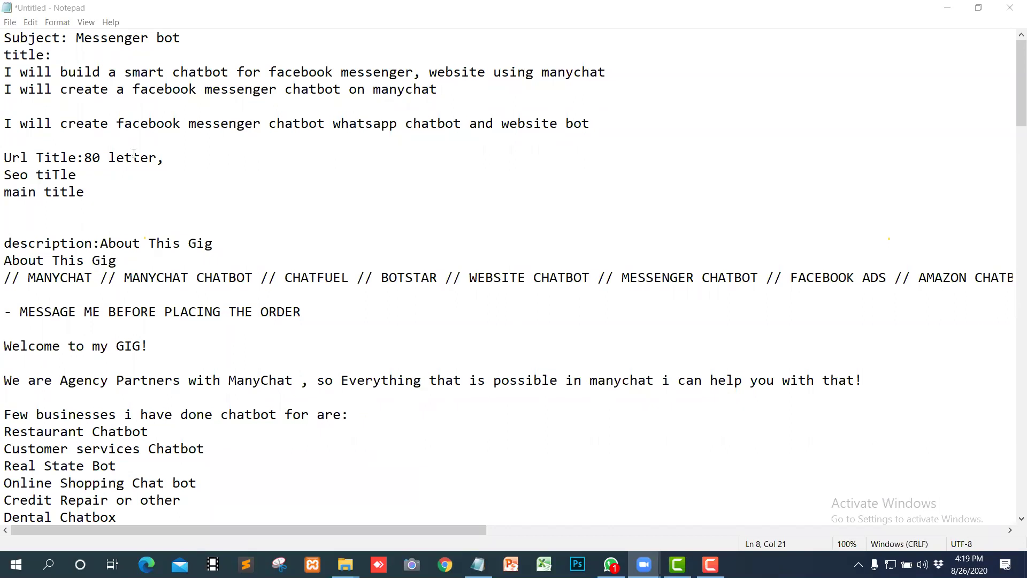
left_click(177, 157)
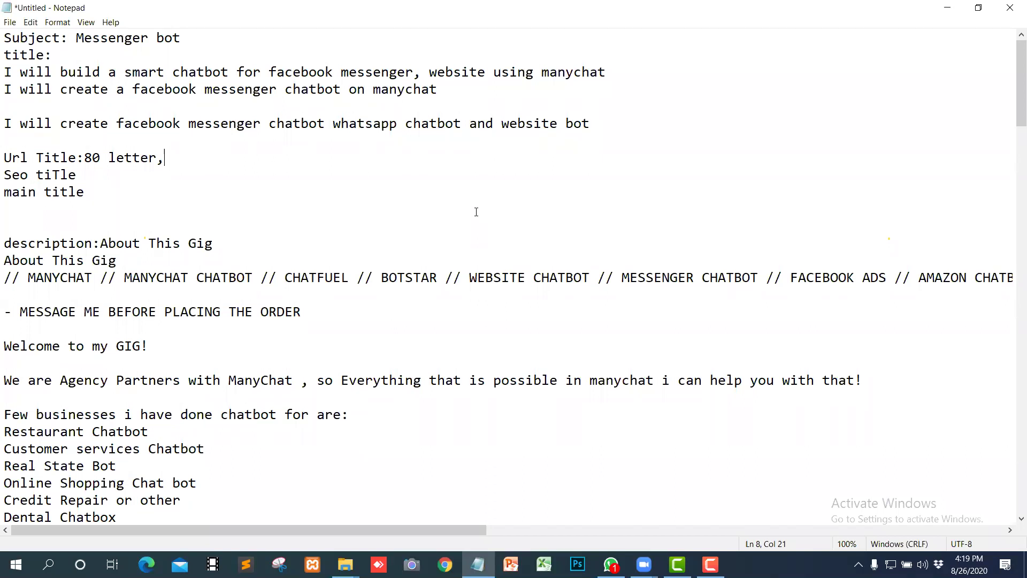
type("facebook chat")
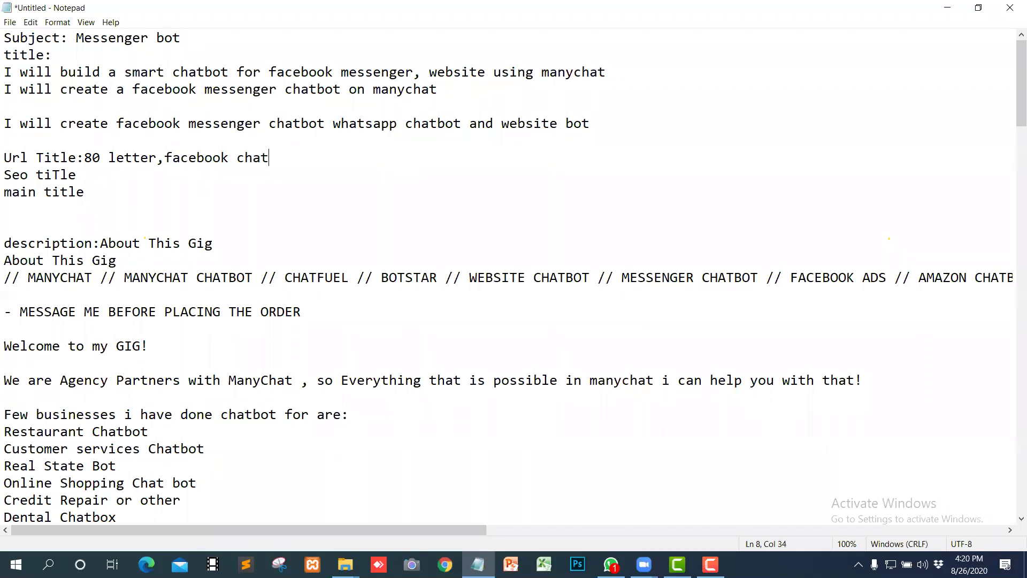
type("bot")
type("mec")
key("BackSpace")
type("ssenger")
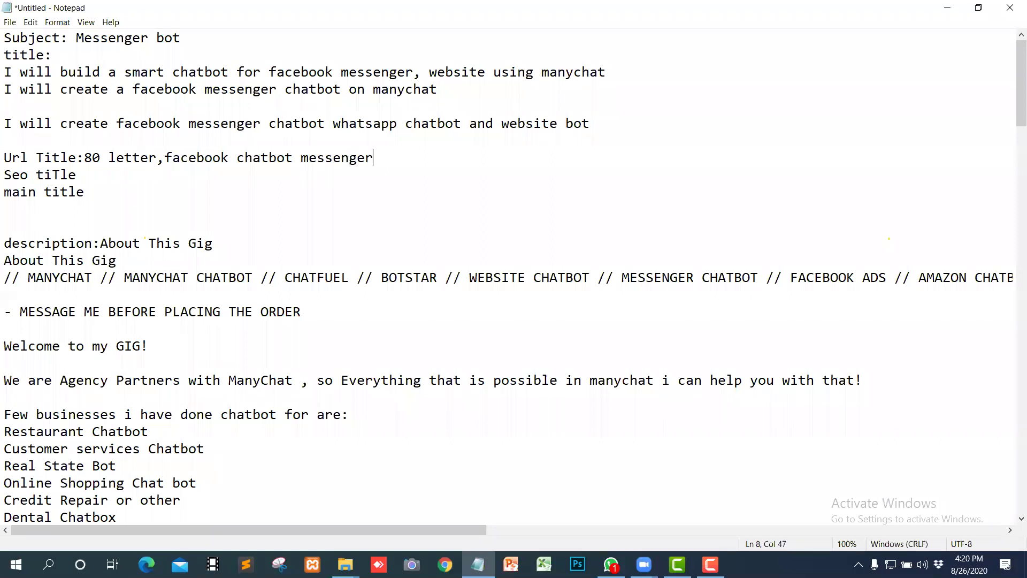
Step: Extend the Url Title keywords after "messenger" with "bot chatbot manychat bot website chatbot"
type("bot")
type("chatbot many")
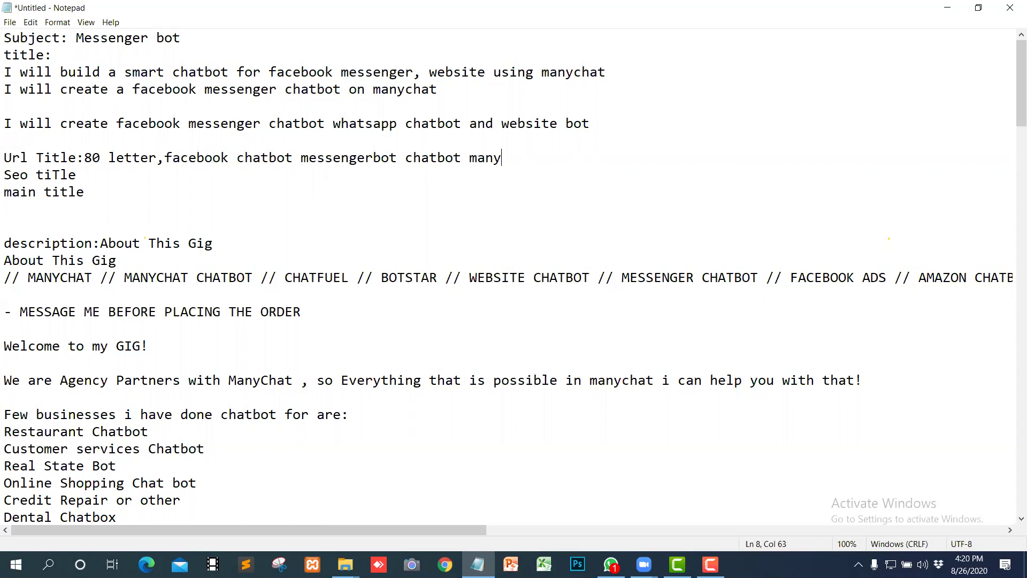
type("chat")
type(" b")
type("ot")
type("fb")
key("BackSpace")
key("BackSpace")
type("website chatbo")
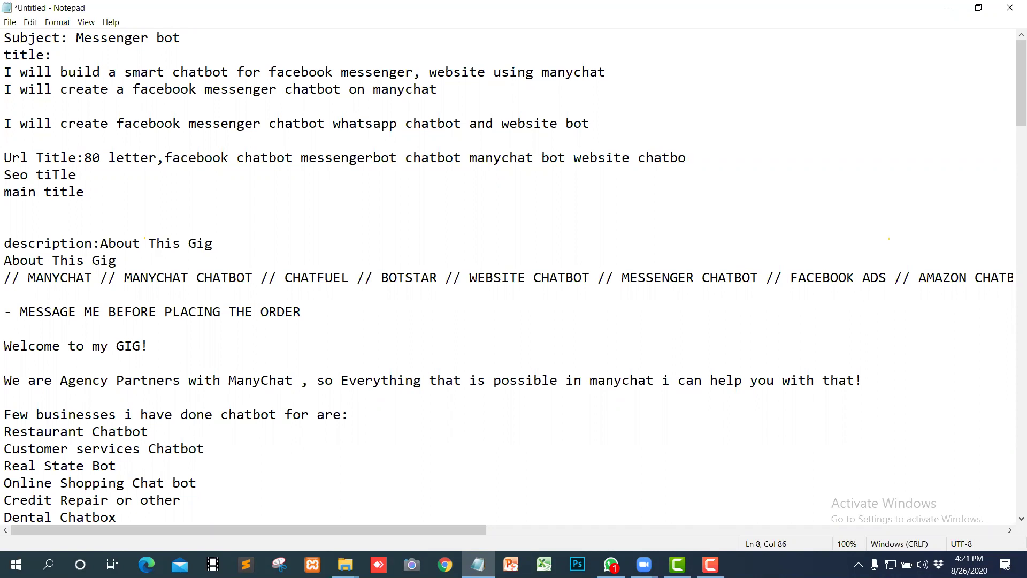
type("t")
Step: Copy the Url Title keywords into Google Translate and add "dialogflow" at their end to check the character count
left_click_drag(165, 157, 694, 156)
key("ctrl+c")
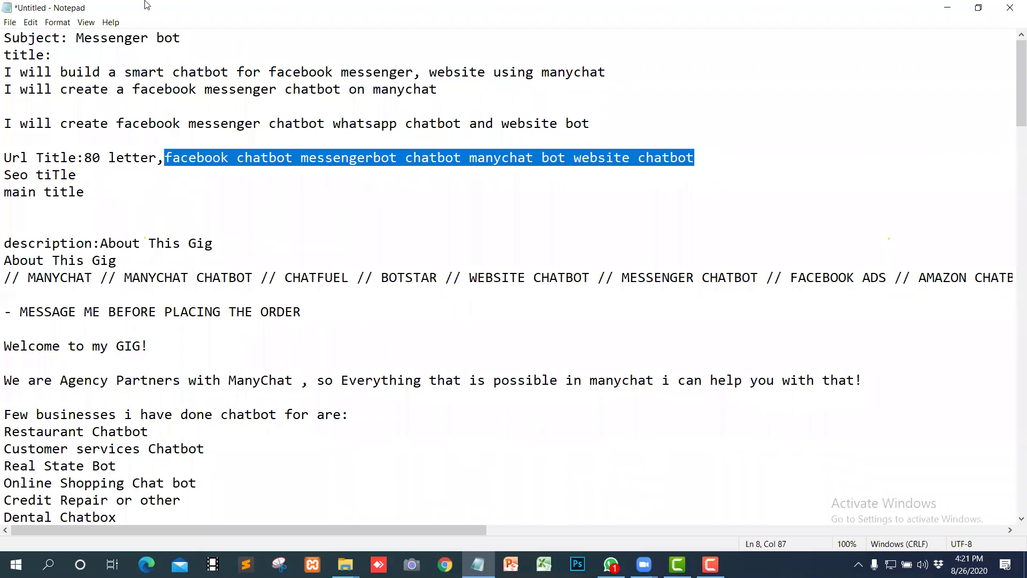
key("alt+Tab")
left_click(258, 54)
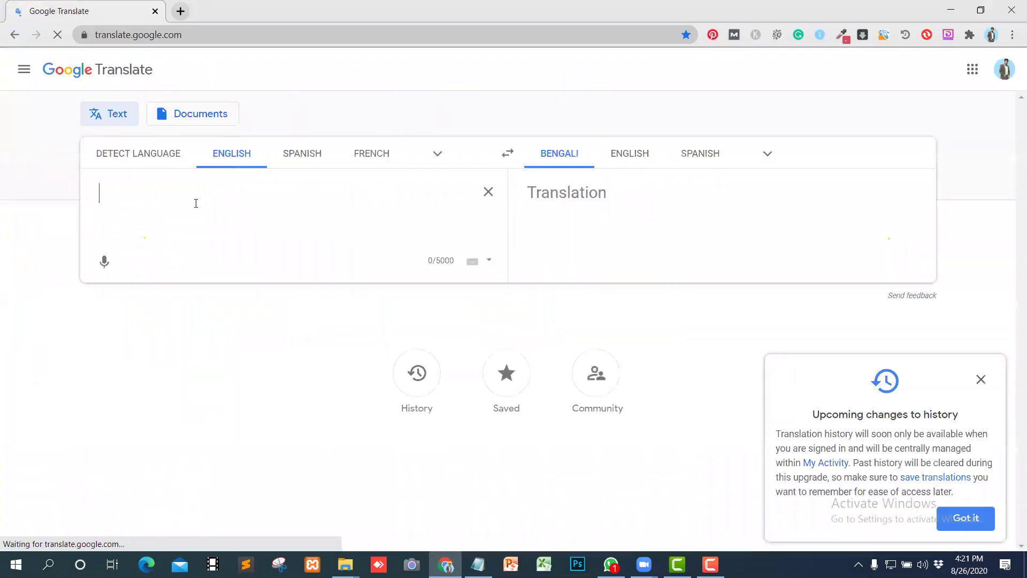
key("ctrl+v")
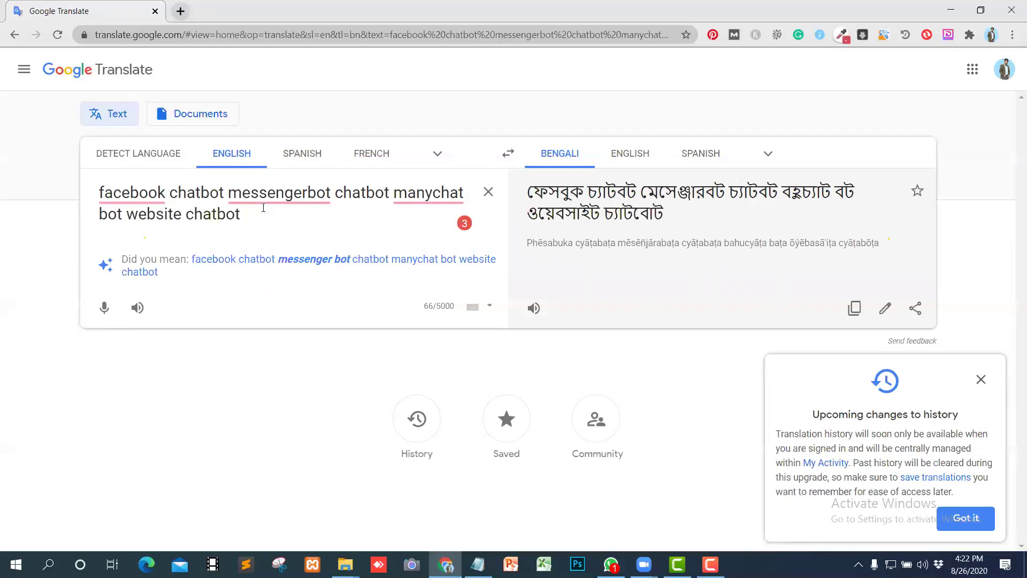
type("dialogflow")
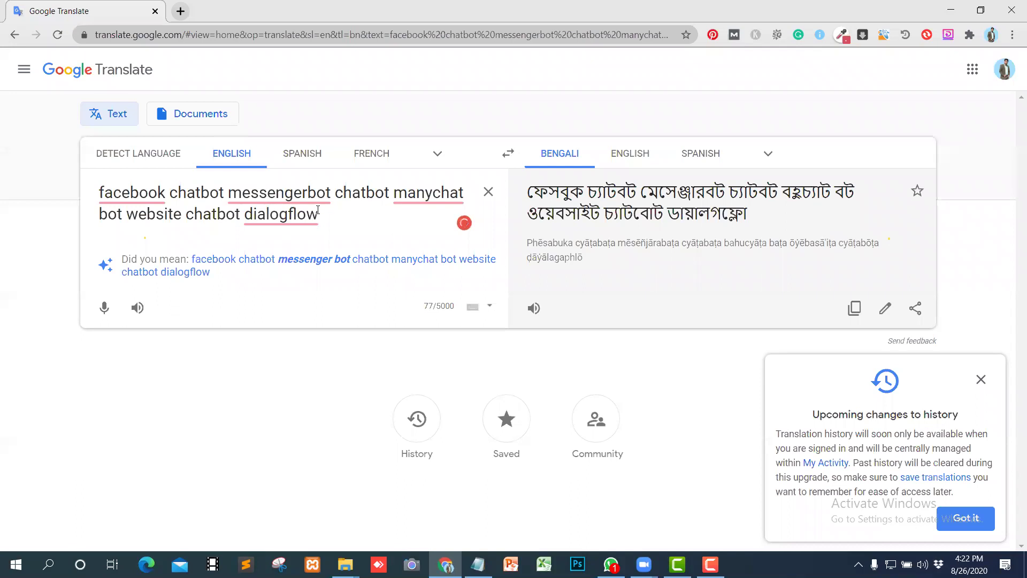
Step: Return to the Notepad notes and append "dialogflow" to the Url Title line
left_click_drag(318, 209, 69, 178)
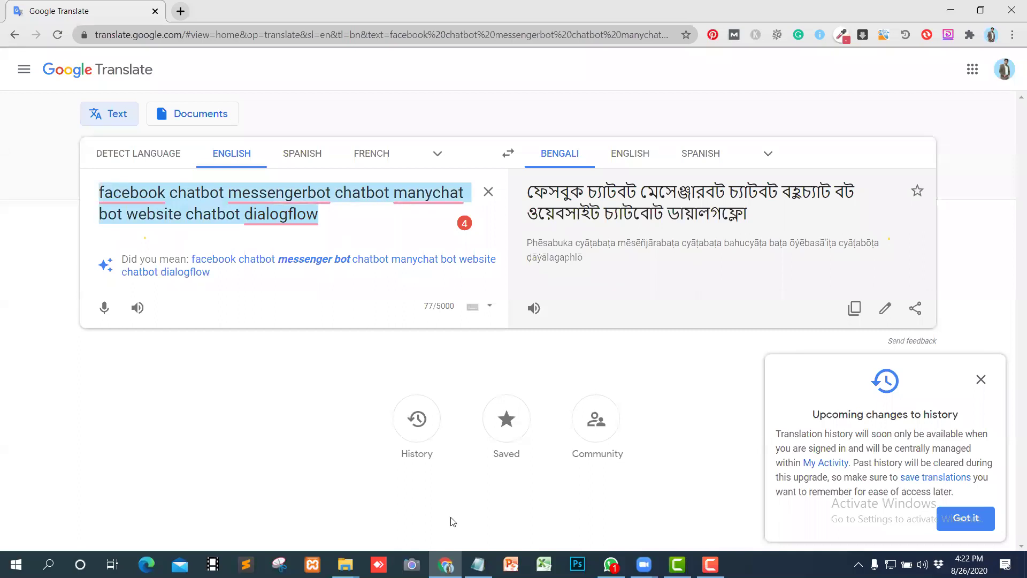
left_click(477, 565)
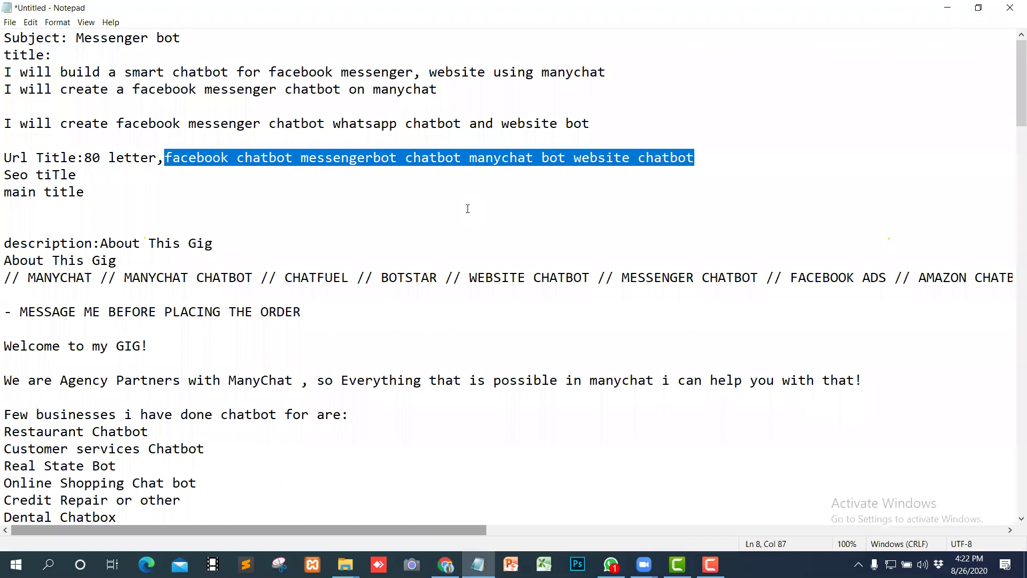
key("End")
type("dialogflow")
Step: Complete the "Seo tiTle" line with ": 50 letter, chatbot facebook page bot messenger manychat website chatbot"
left_click(141, 170)
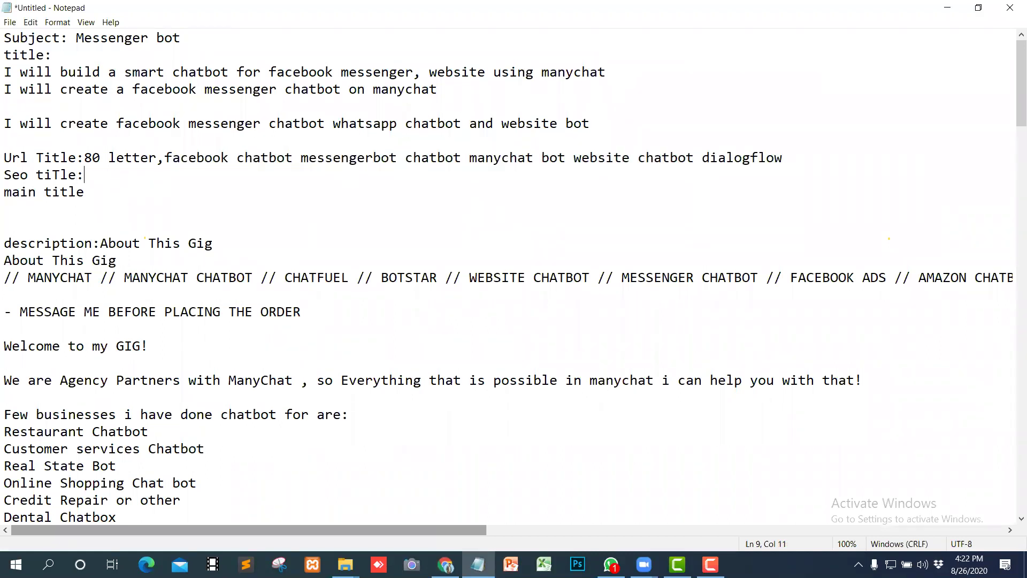
type(": 50 letter,")
type("chatbot")
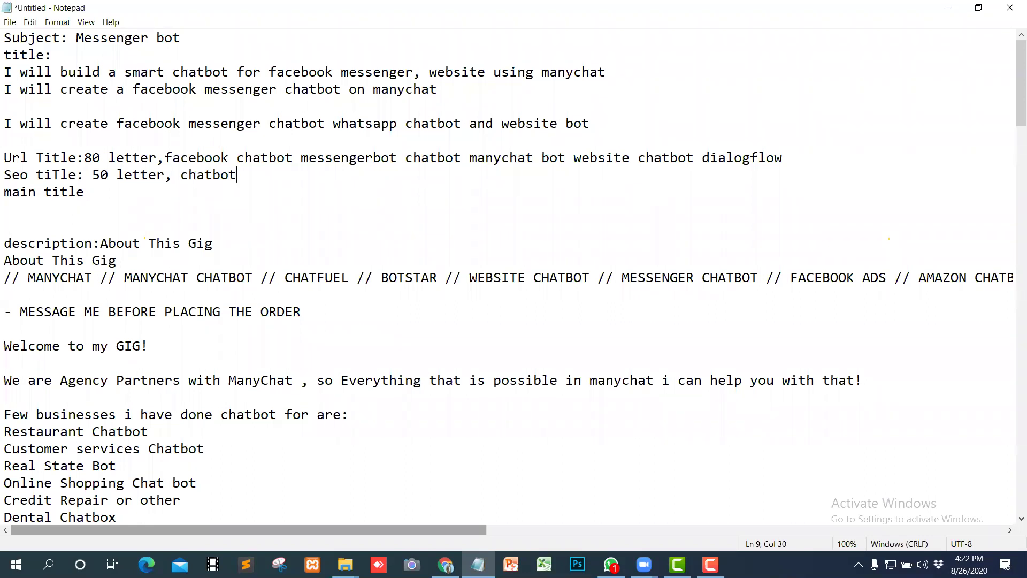
type(" facebook page")
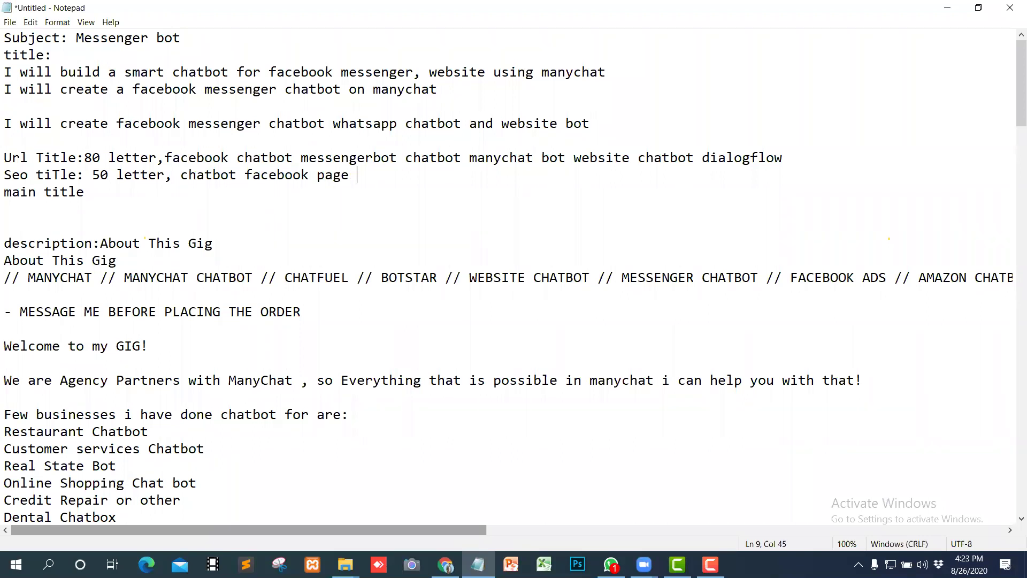
type(" bot")
type("messenger")
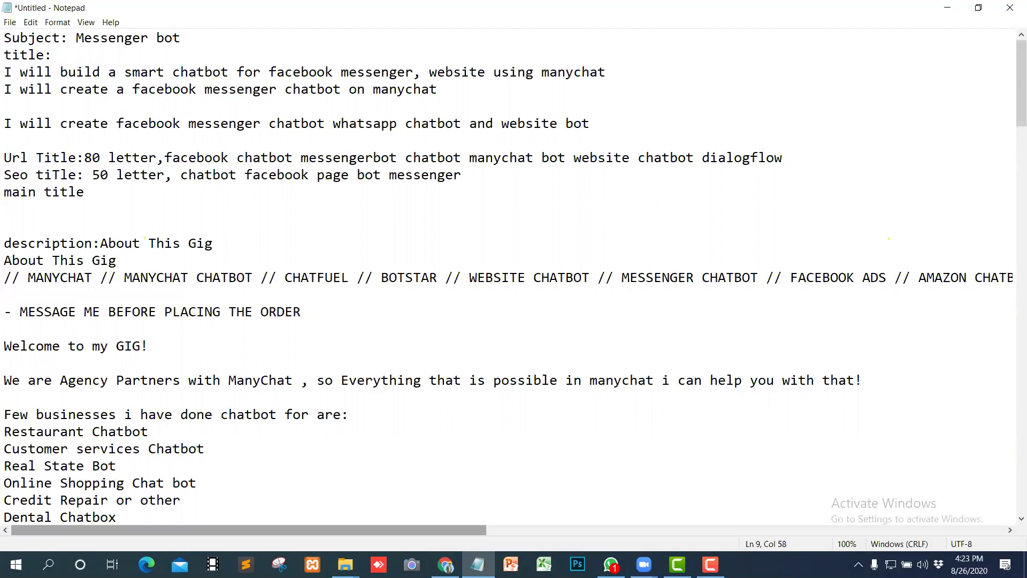
type("manychat web")
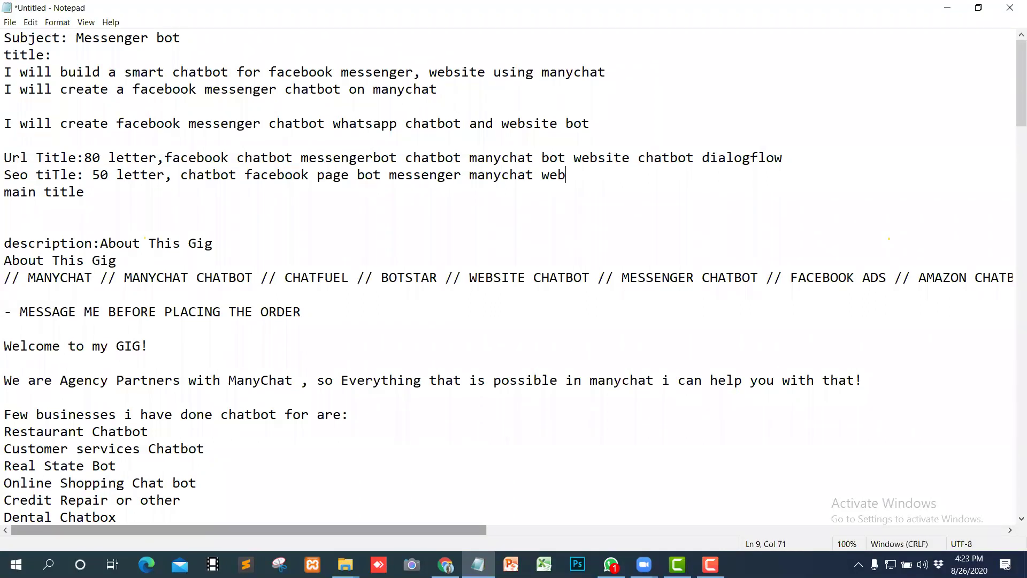
type("site chatbot")
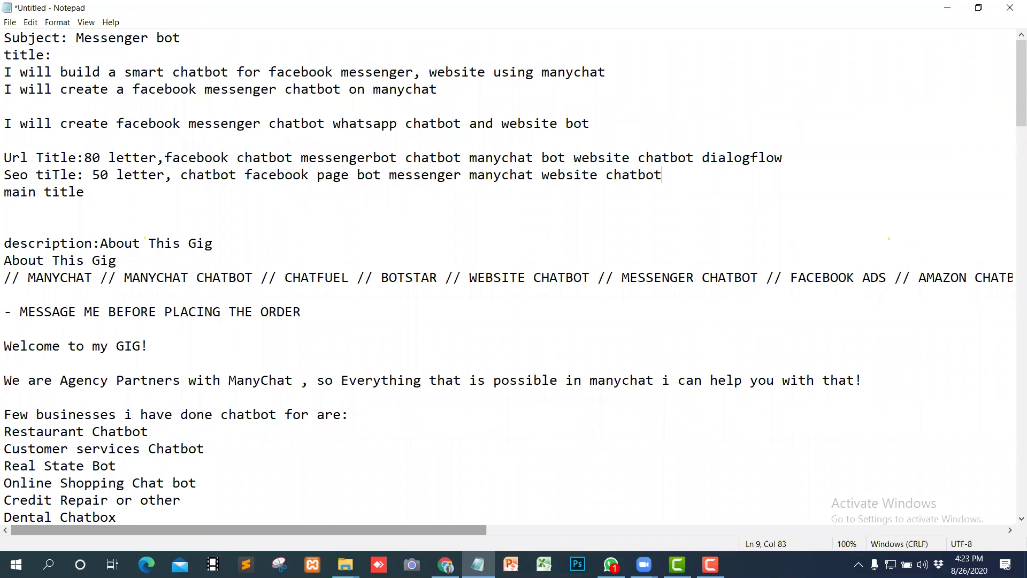
Step: Add a colon after "main title" on the line below the Seo title
left_click(101, 188)
type(":i w")
key("BackSpace")
key("BackSpace")
key("BackSpace")
key("BackSpace")
Step: Copy the Seo title keywords into Google Translate in place of the previous text to check their character count
left_click_drag(663, 175, 182, 180)
key("ctrl+c")
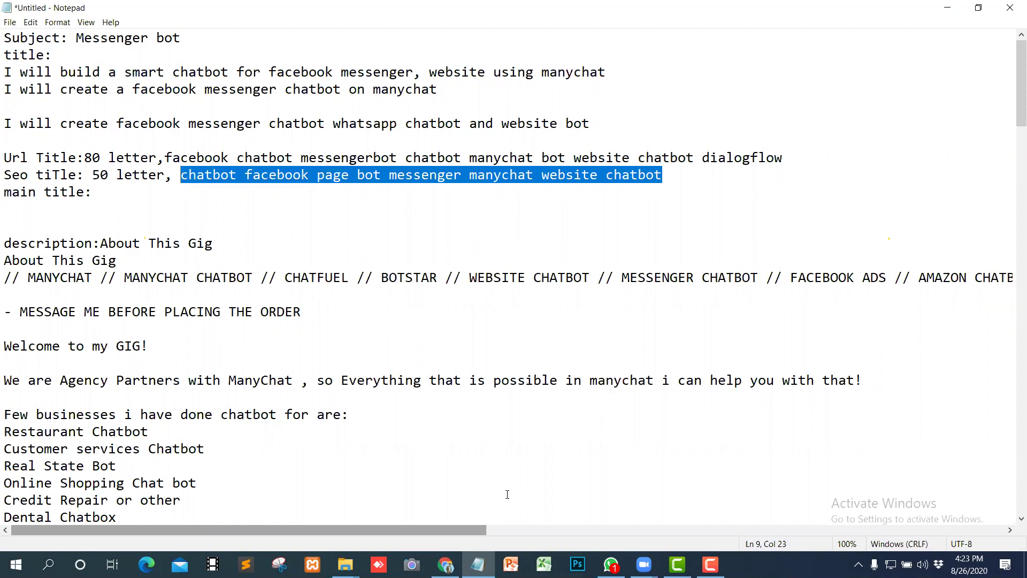
key("alt+Tab")
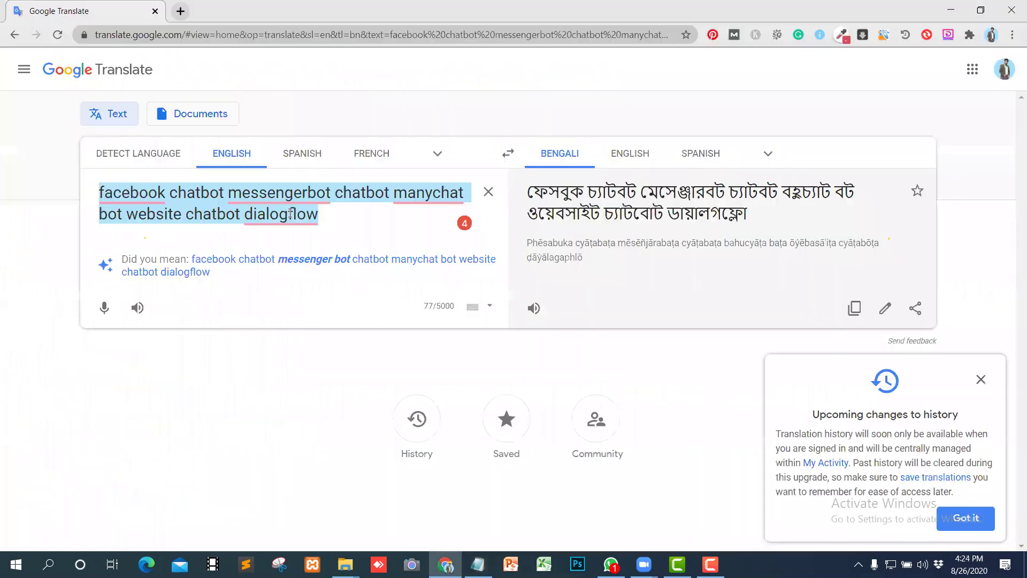
left_click_drag(318, 219, 344, 229)
key("ctrl+v")
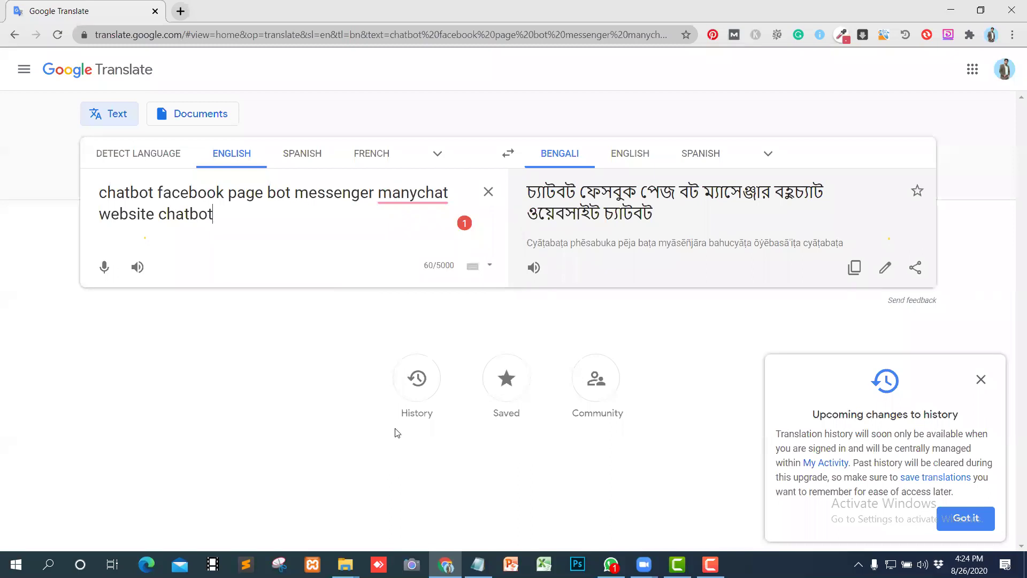
Step: Return to Notepad and write "design a outstandig chatbot" after "main title:"
key("alt+Tab")
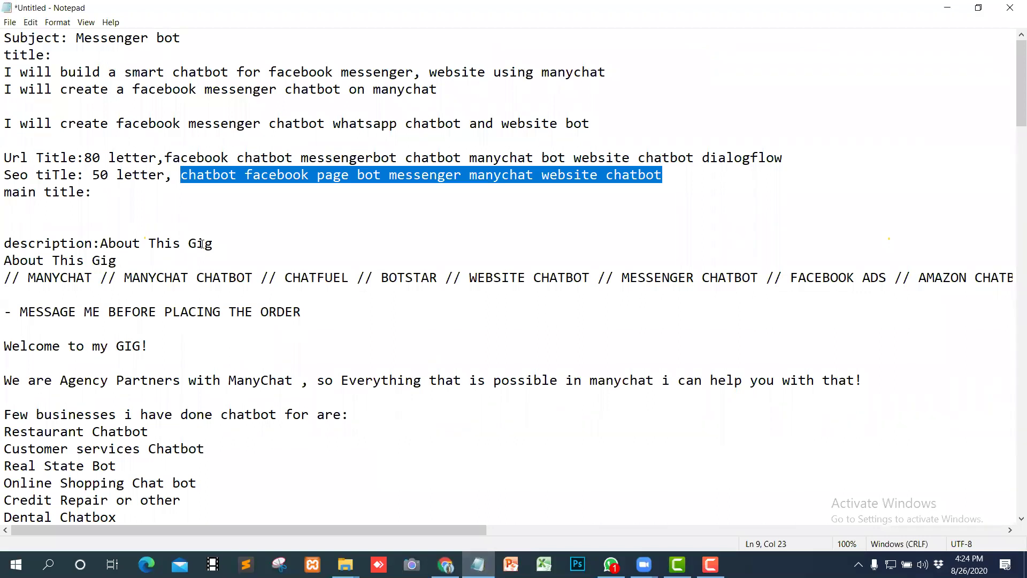
left_click(122, 195)
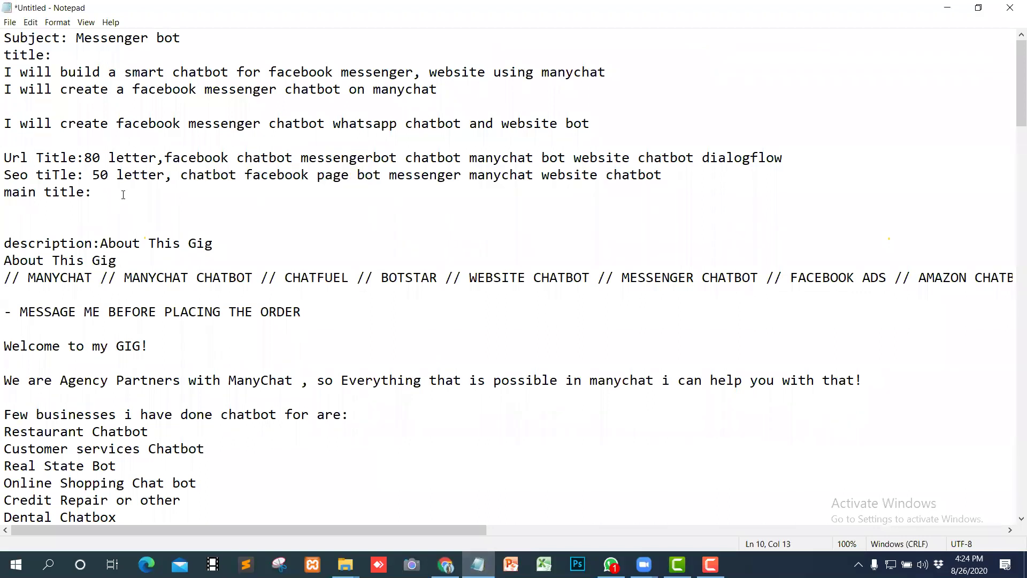
type("desi")
type("gn")
type("a outsnid")
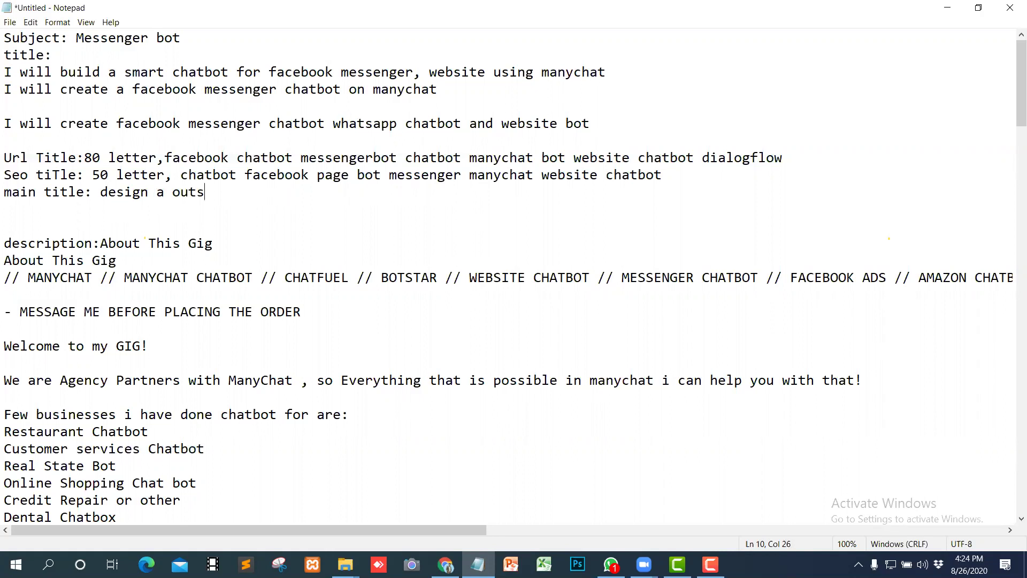
key("BackSpace")
key("BackSpace")
key("BackSpace")
type("tandig")
type("chatb")
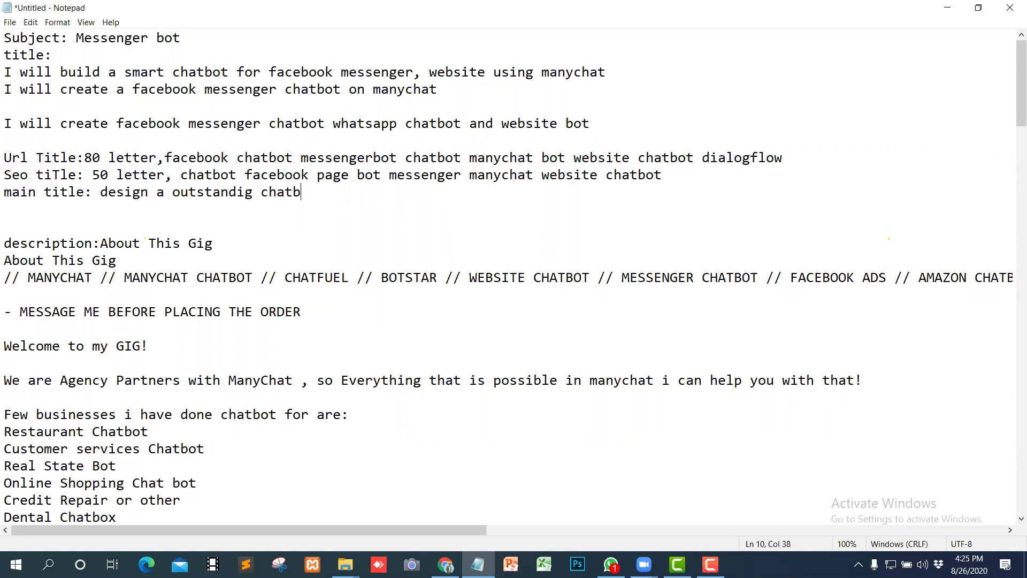
type("ot")
Step: Continue the main title with "for your website and soc"
type("for your facebook")
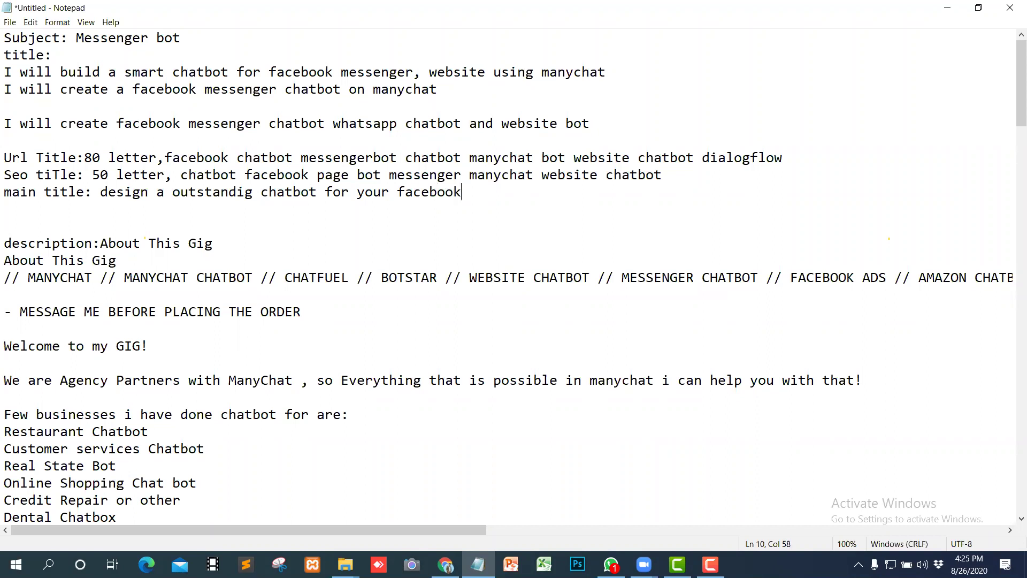
key("BackSpace")
key("BackSpace")
key("BackSpace")
key("BackSpace")
key("BackSpace")
key("BackSpace")
key("BackSpace")
key("BackSpace")
type("website")
type("and")
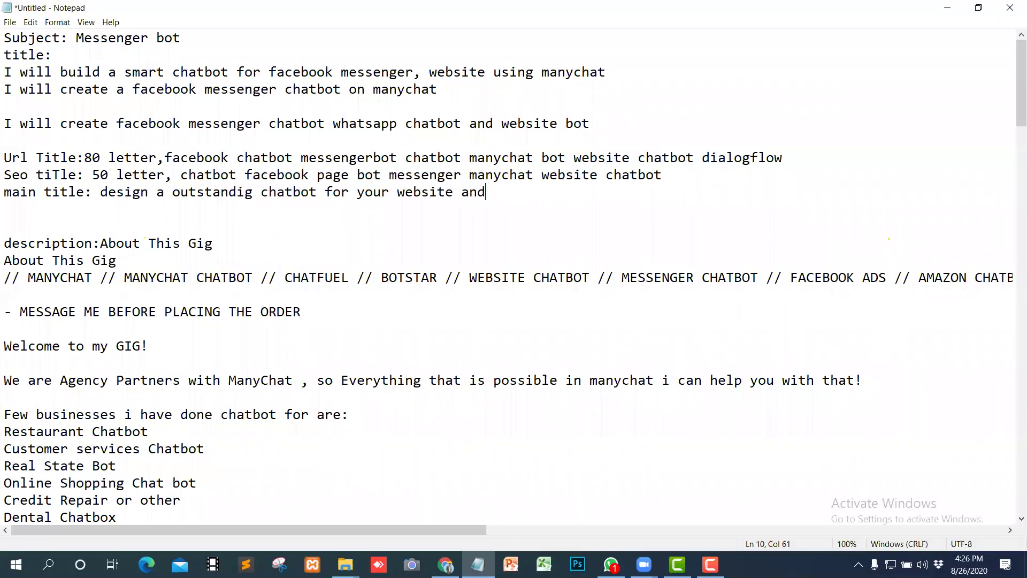
type(" f")
key("BackSpace")
type("soc")
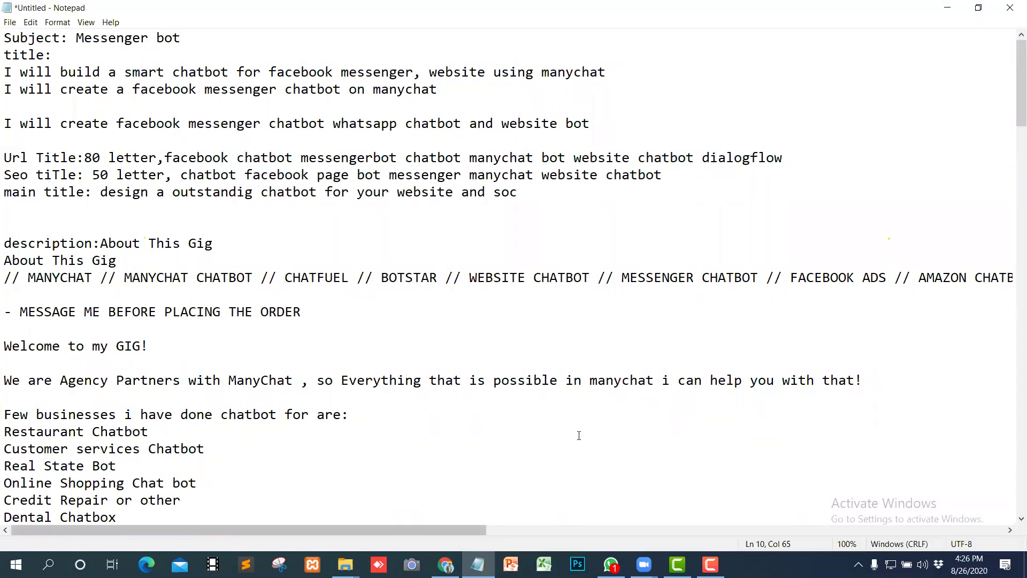
Step: Switch to the browser, open Fiverr in a new tab and change to buying mode
key("alt+Tab")
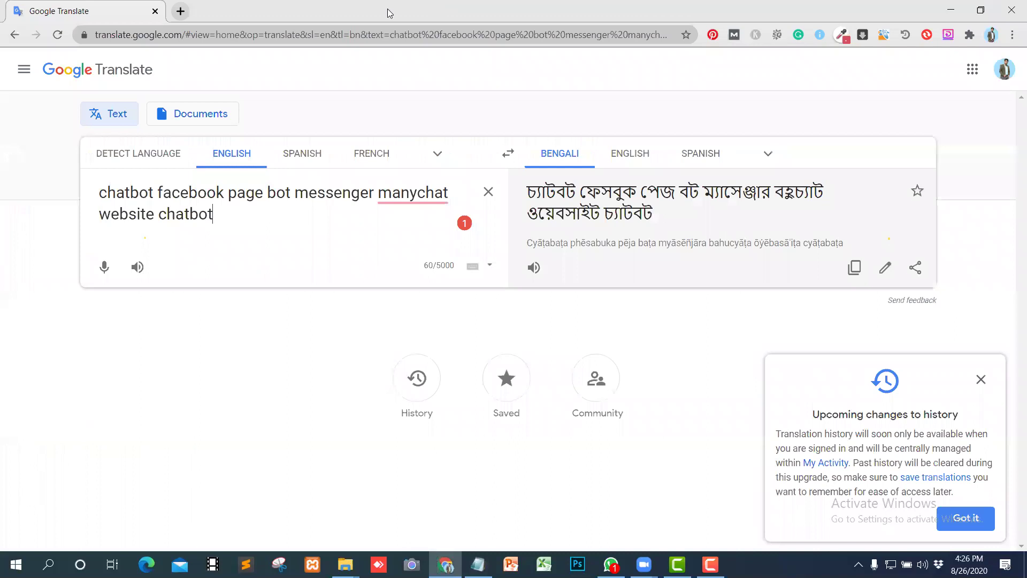
key("ctrl+t")
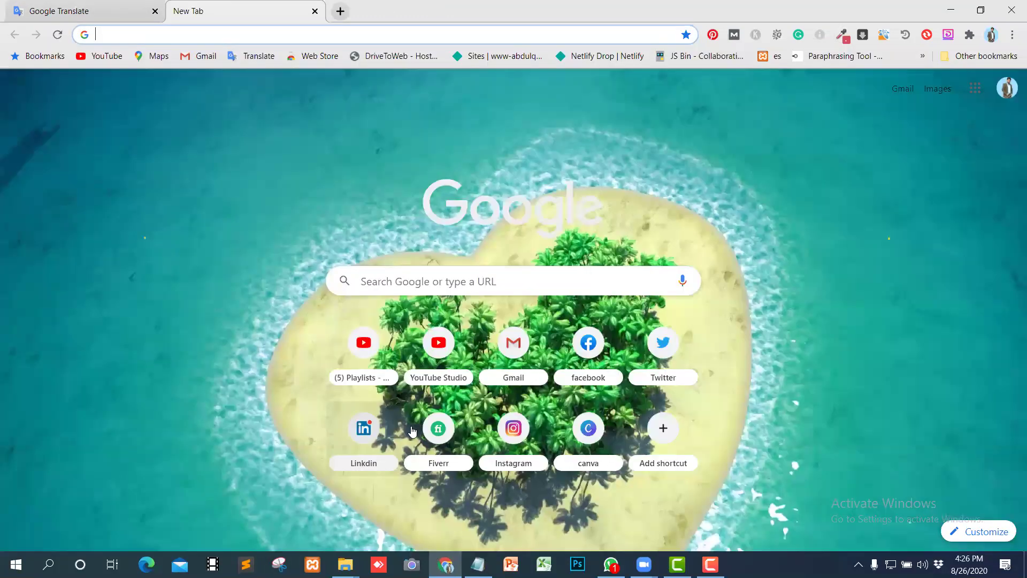
left_click(439, 432)
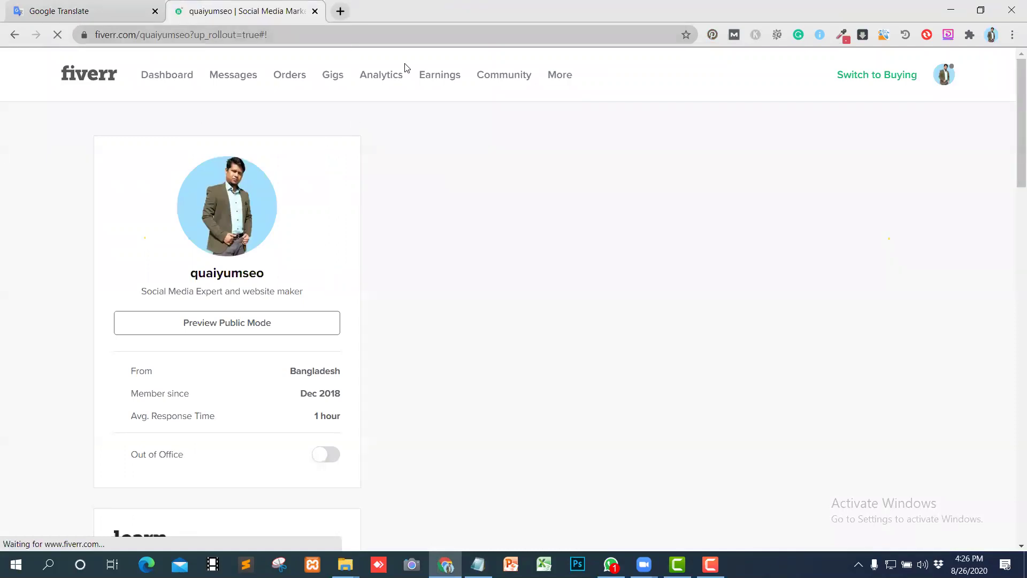
left_click(868, 81)
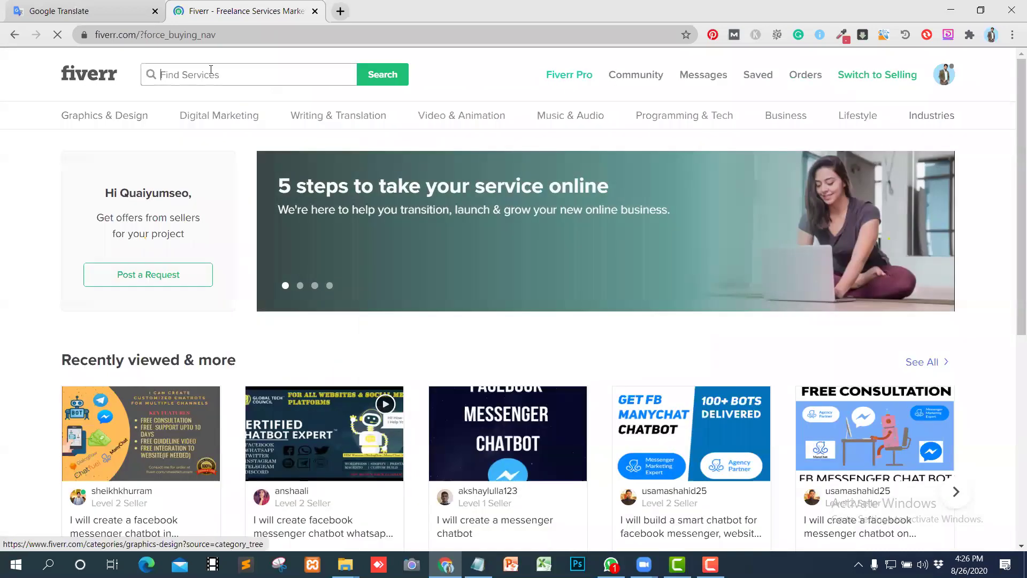
Step: Search Fiverr for "social media chatbot" and look through the gig titles in the results
left_click(211, 72)
type("s")
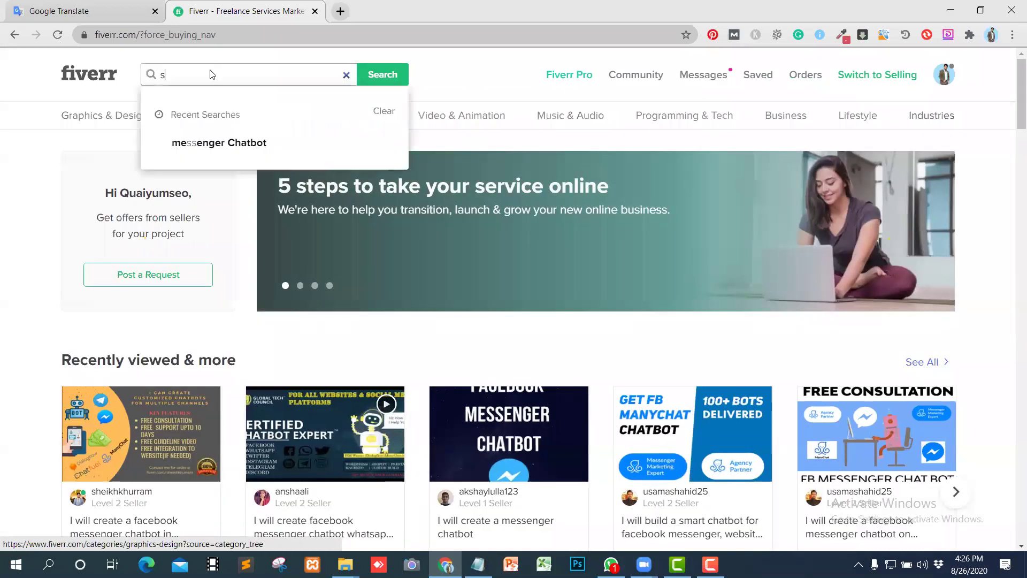
type("ocial med")
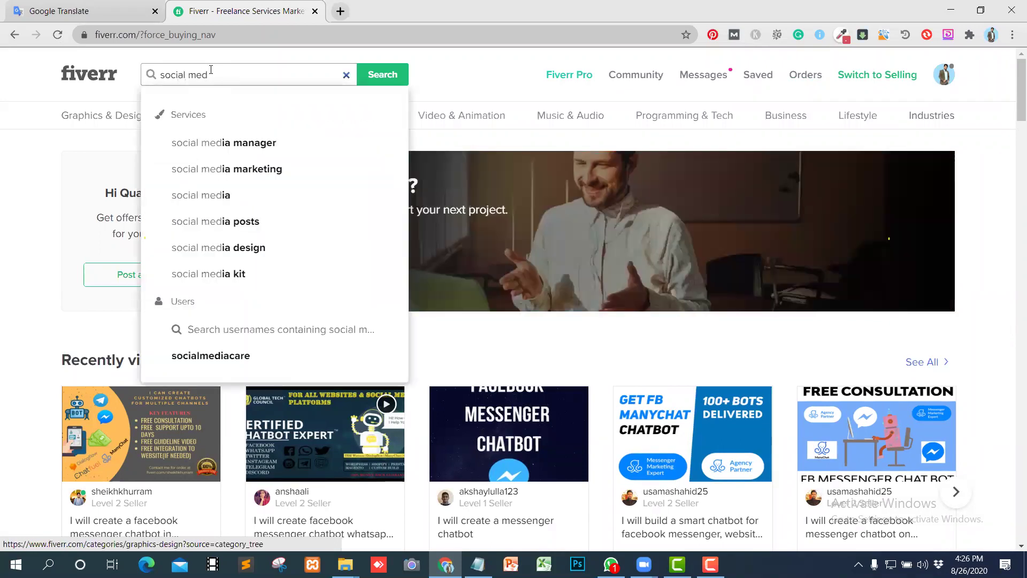
type("ia ")
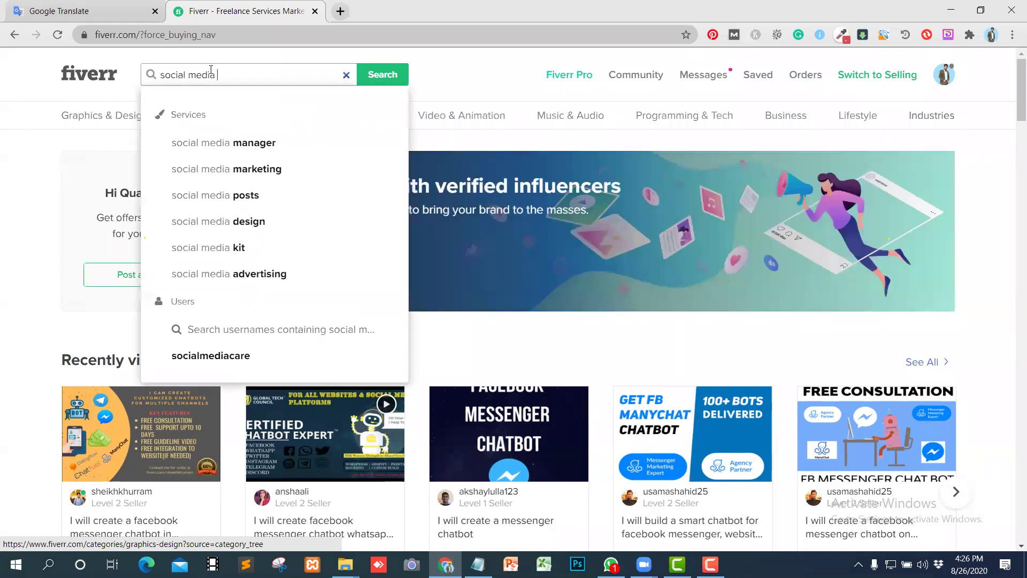
type("bot")
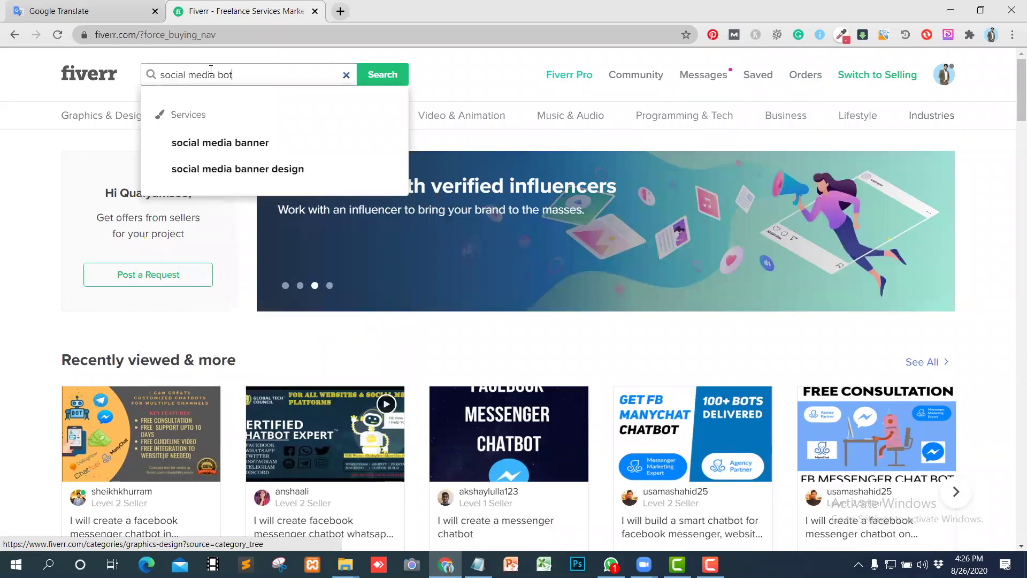
key("BackSpace")
key("BackSpace")
key("BackSpace")
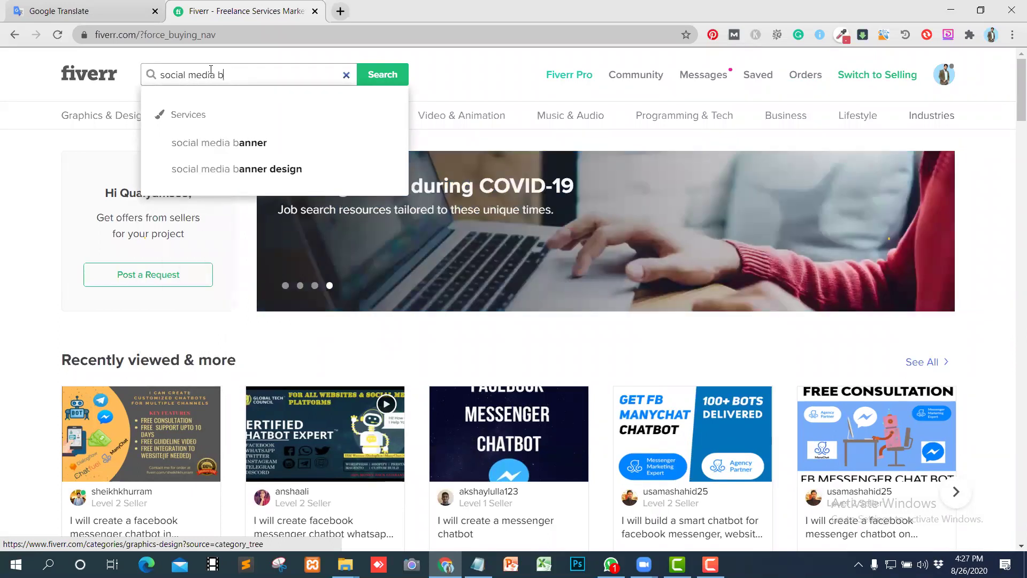
type("c")
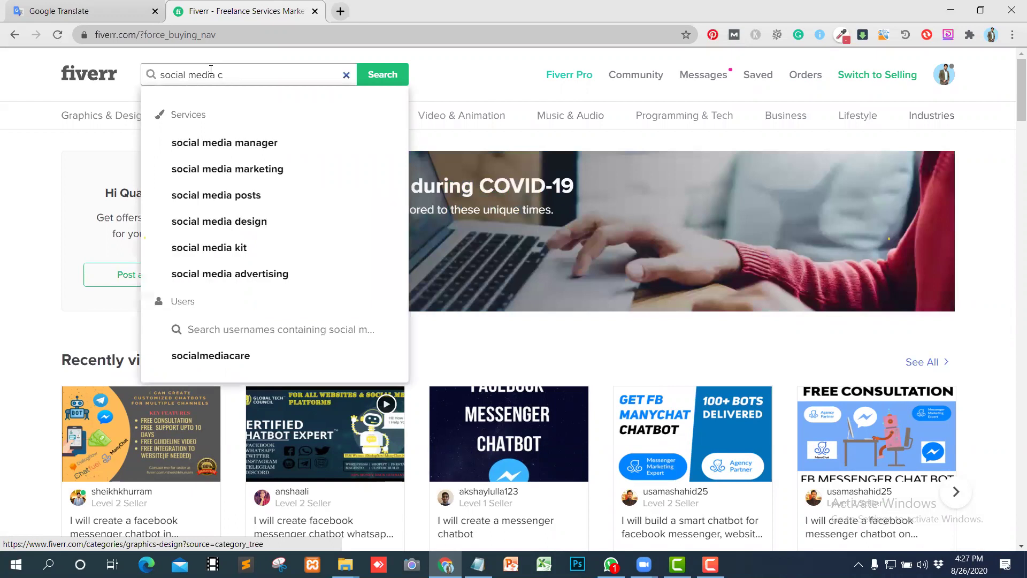
type("hatbot")
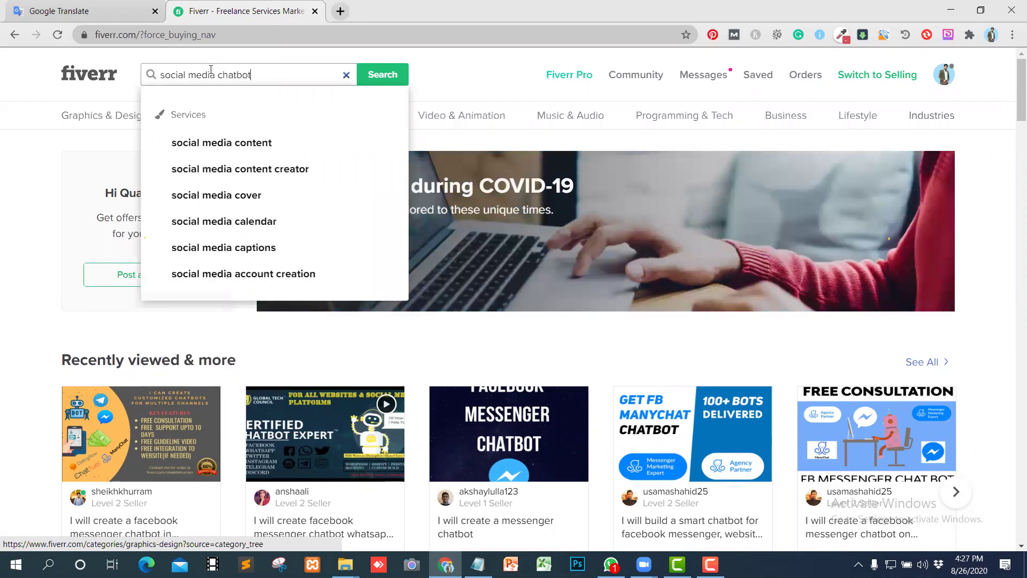
key("Return")
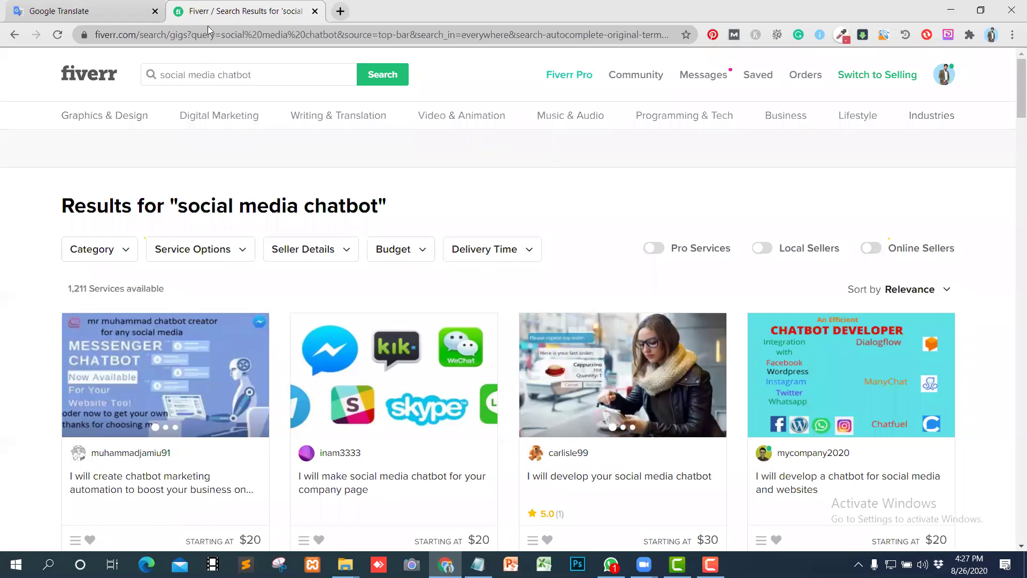
scroll(712, 442, "down", 5)
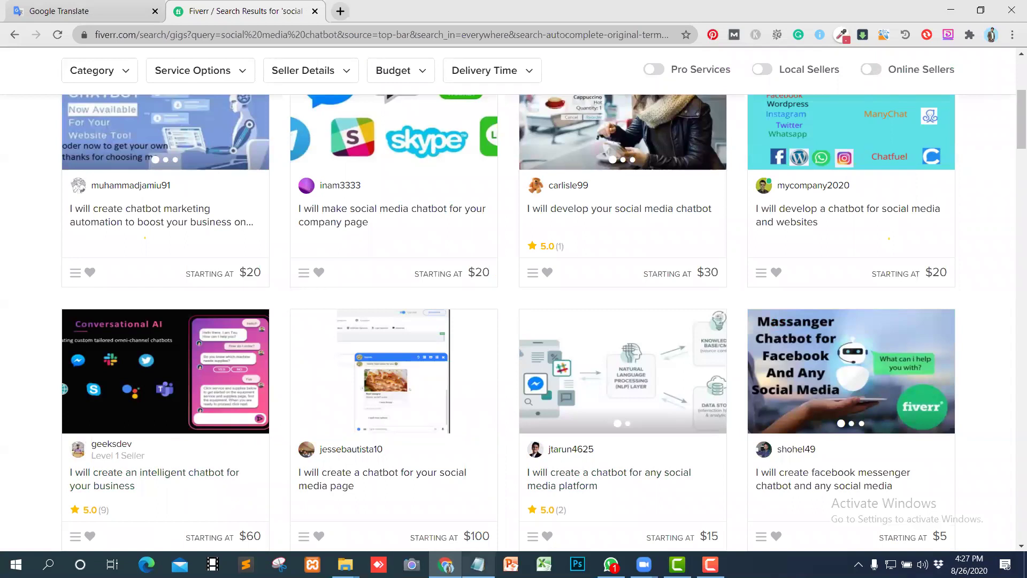
Step: Switch to Notepad and replace "website and soc" in the main title with "facebook page and website"
key("alt+Tab")
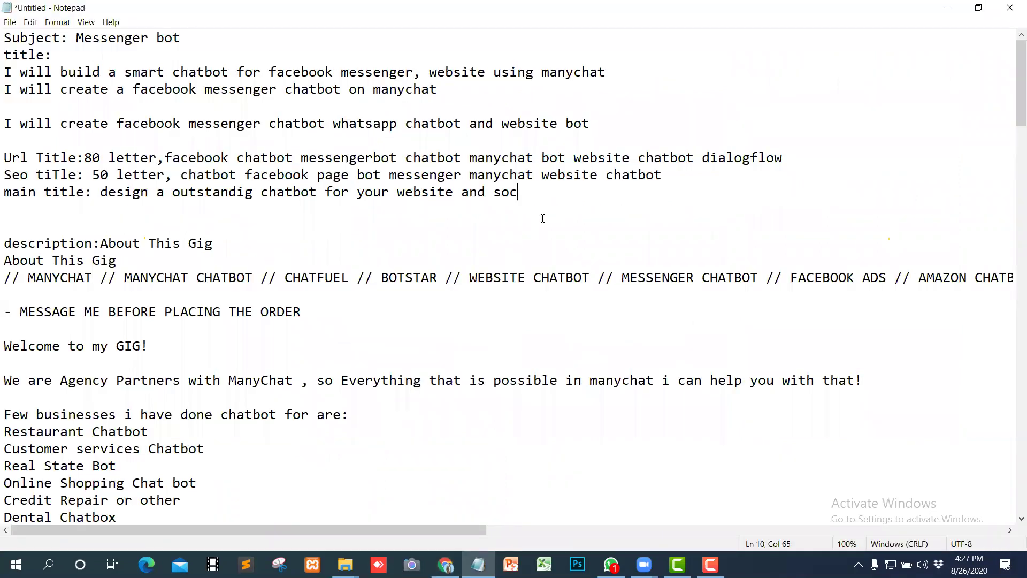
key("BackSpace")
key("BackSpace")
key("BackSpace")
type("fac")
key("BackSpace")
key("BackSpace")
key("BackSpace")
key("BackSpace")
key("BackSpace")
key("BackSpace")
key("BackSpace")
key("BackSpace")
key("BackSpace")
key("BackSpace")
key("BackSpace")
key("BackSpace")
key("BackSpace")
key("BackSpace")
key("BackSpace")
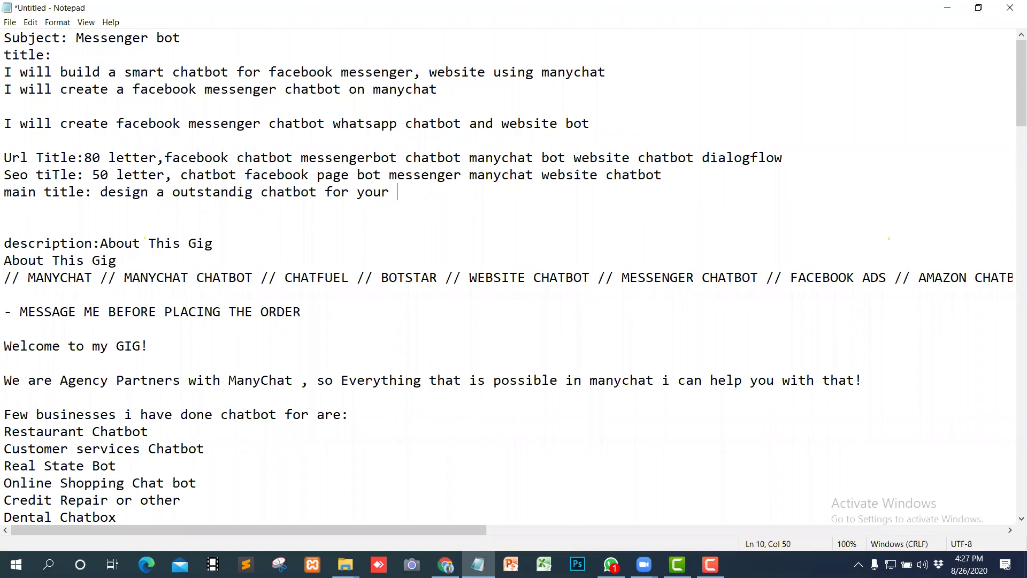
type("facebook page ")
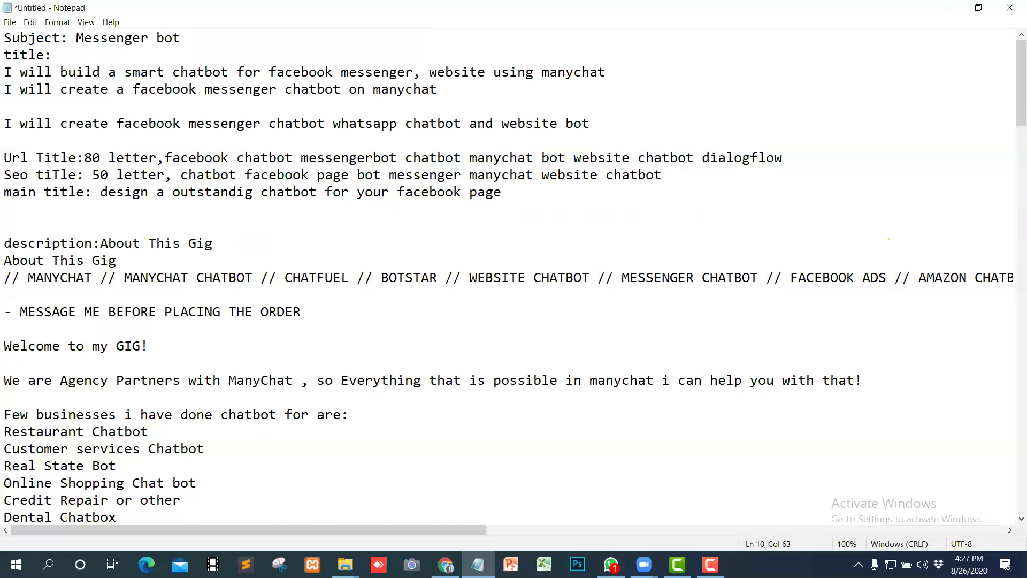
type("and website")
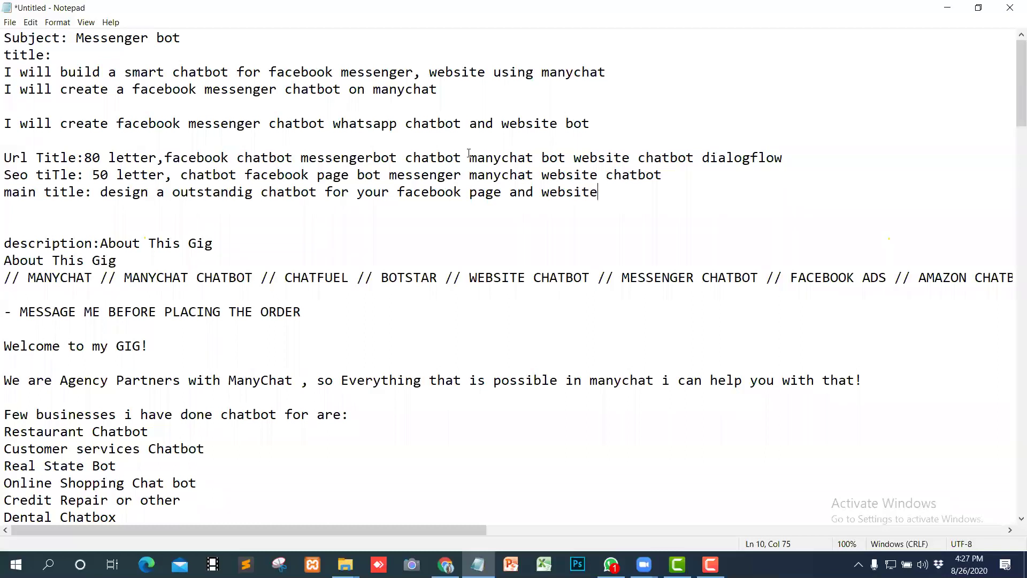
Step: Insert "i will" at the start of the main title, before "design"
left_click(94, 193)
type("i i")
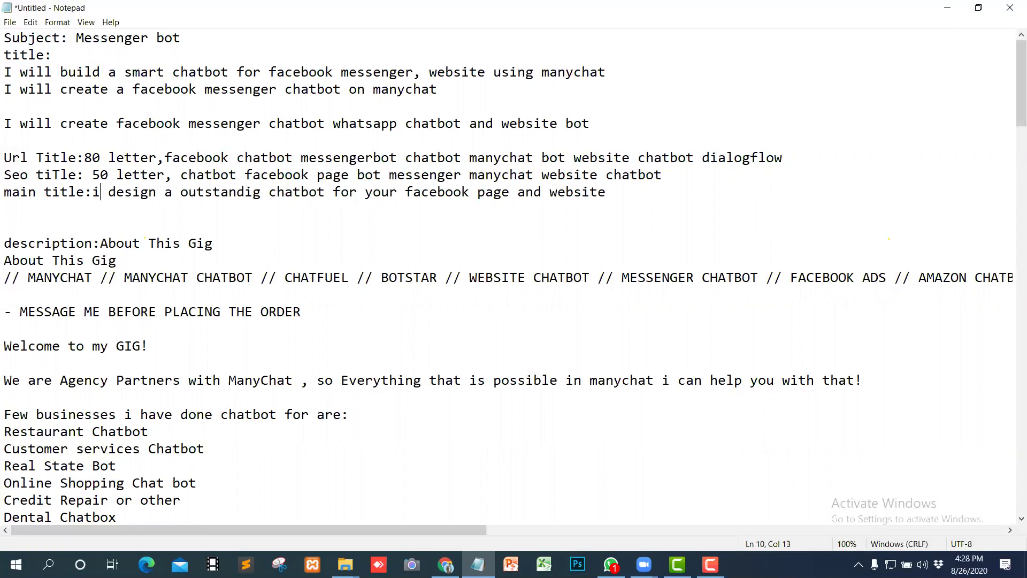
key("BackSpace")
key("BackSpace")
type("wi")
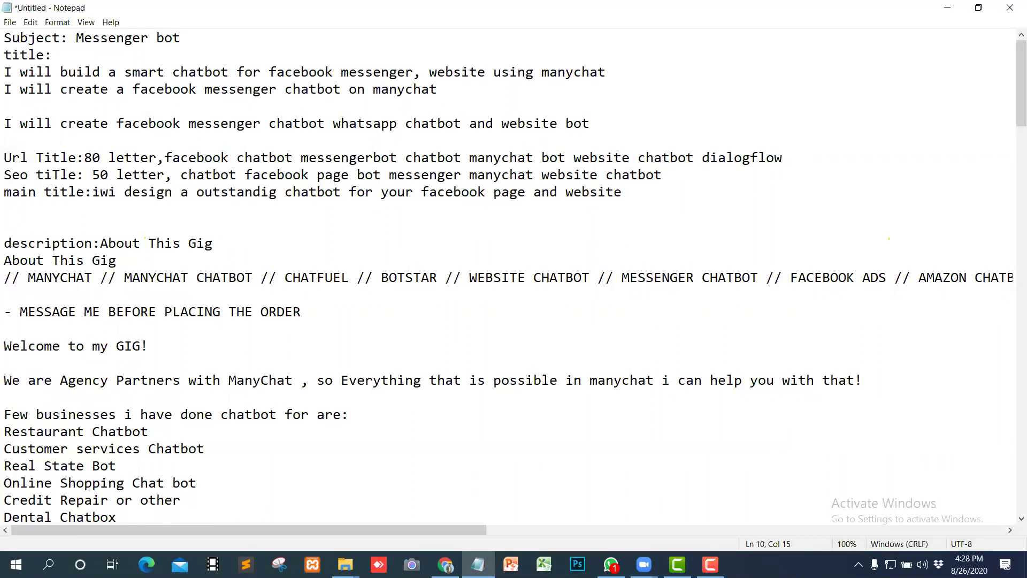
type("l")
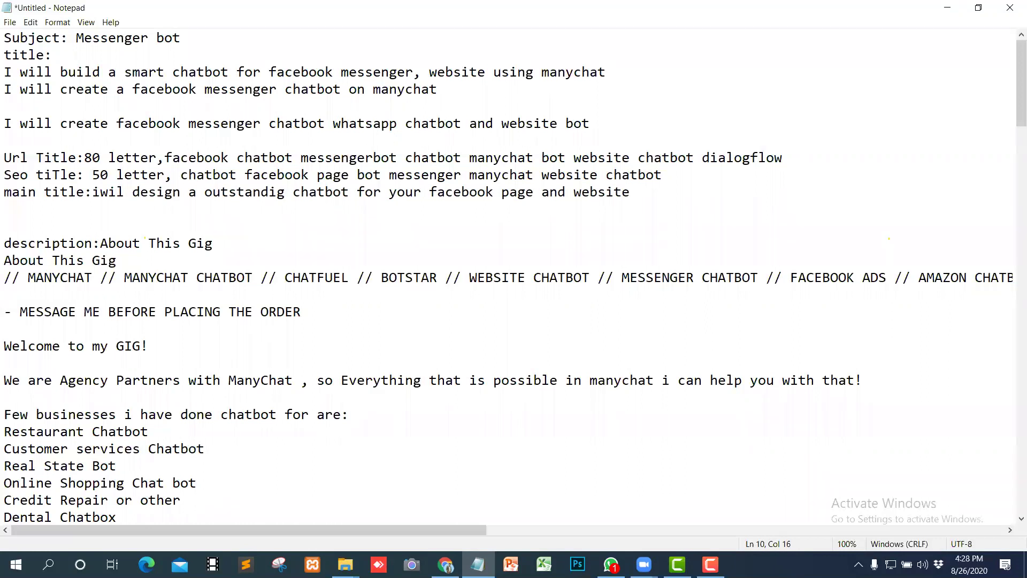
type("l")
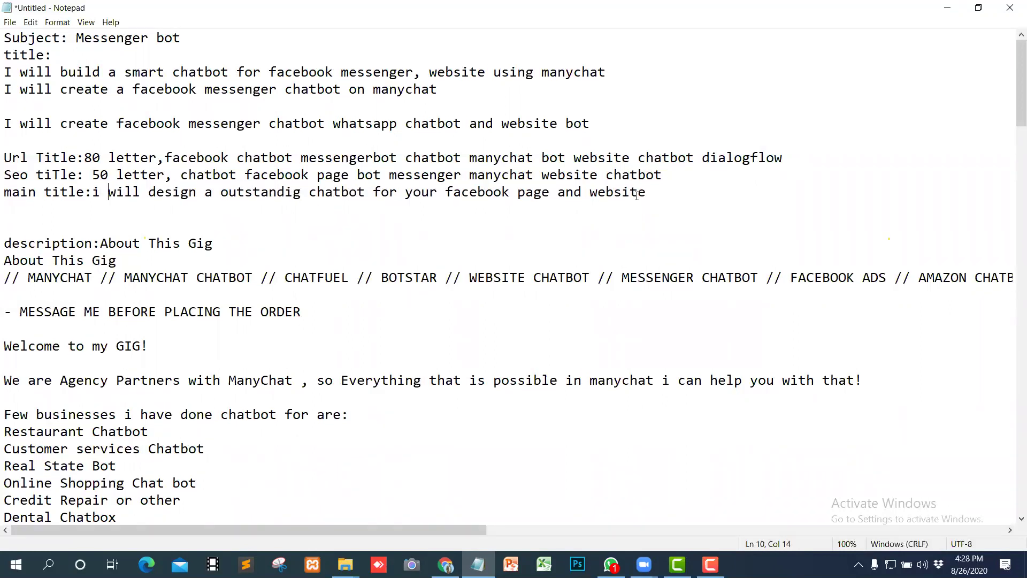
Step: Copy the complete main title from Notepad into Google Translate in place of the previous text
left_click_drag(278, 213, 98, 194)
key("ctrl+c")
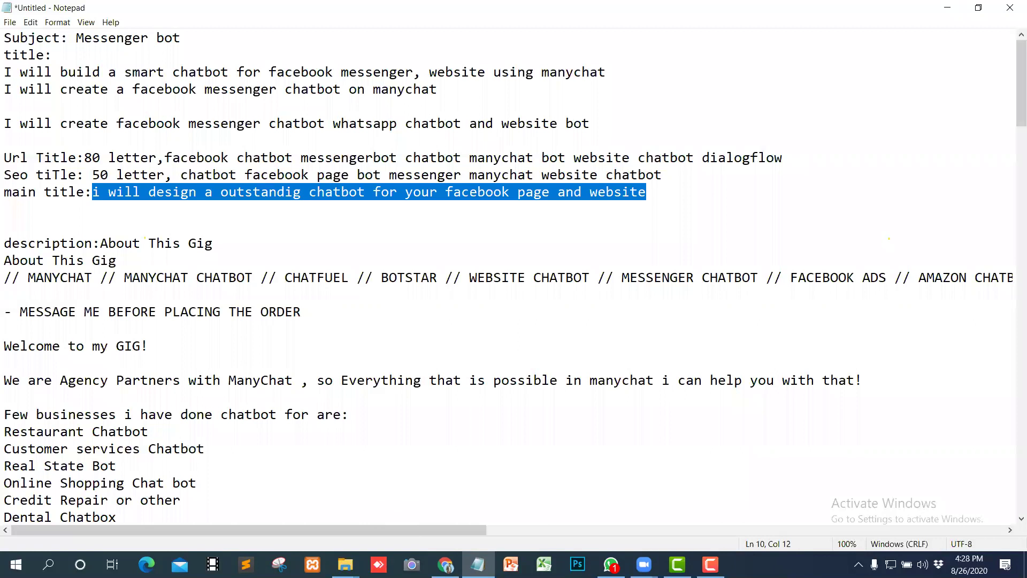
key("alt+Tab")
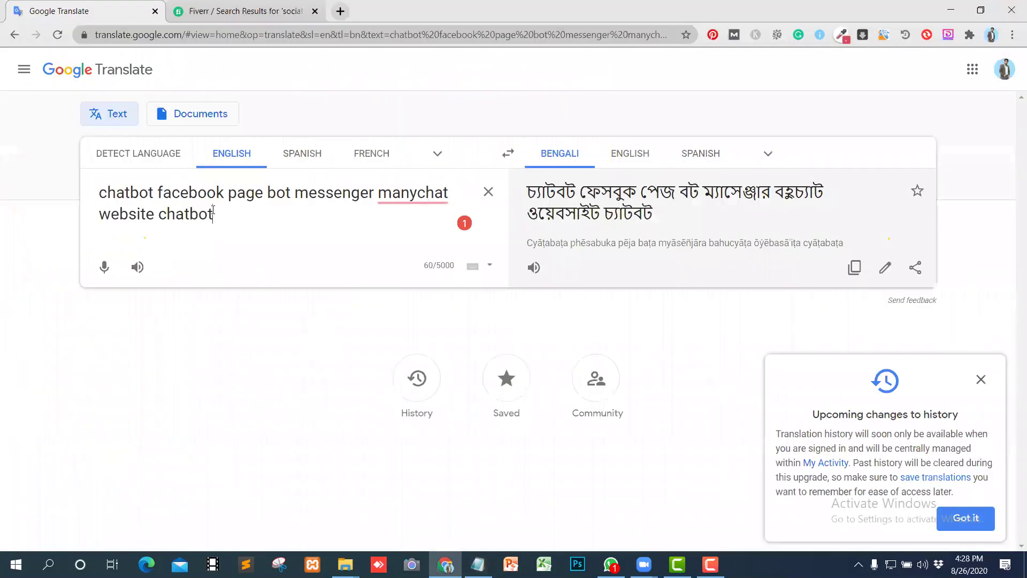
key("shift+Home")
left_click(84, 189, "shift")
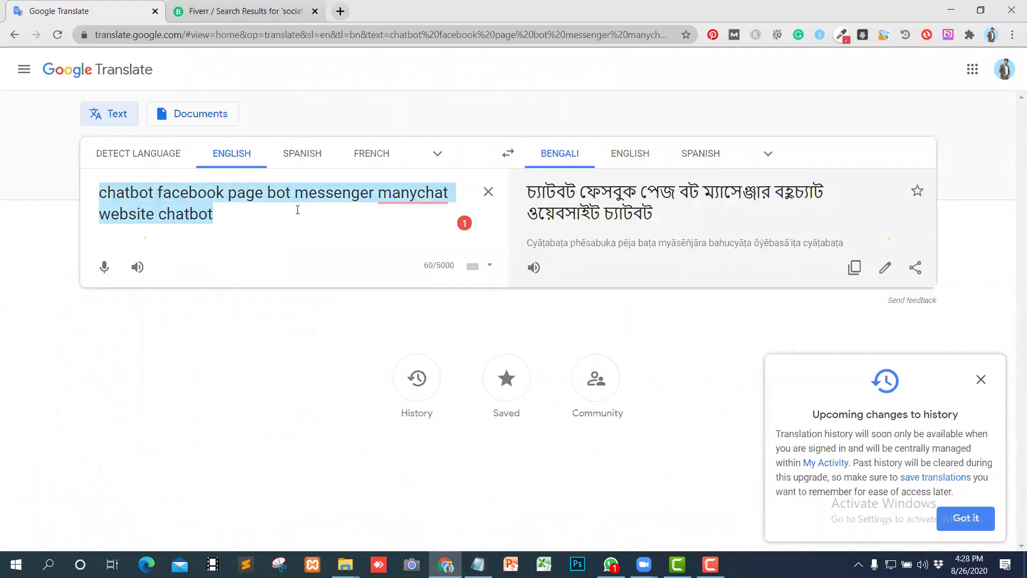
key("ctrl+v")
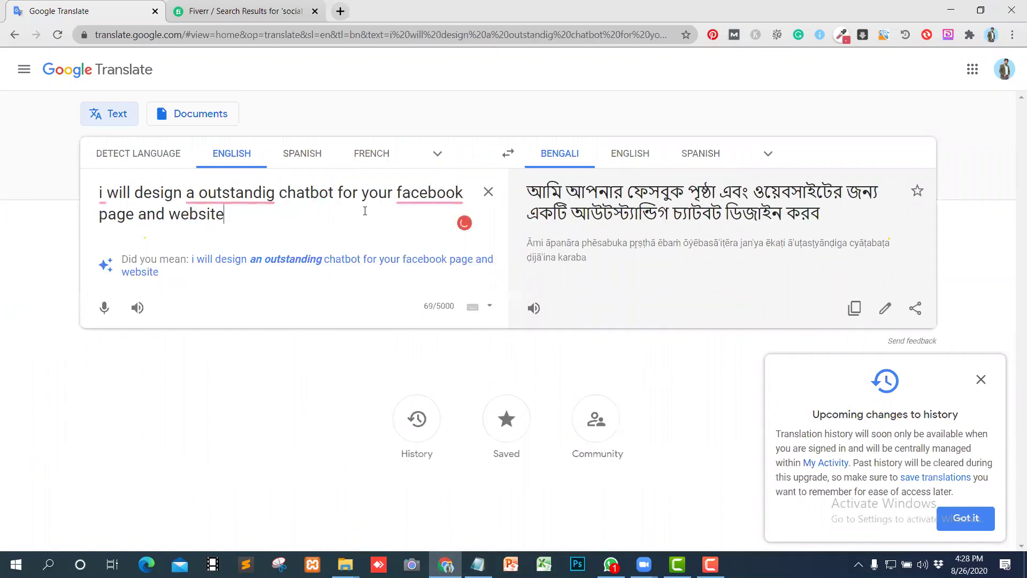
Step: Apply the suggested corrections to the title in Google Translate: "outstanding", capital "I" and "an" before "outstanding"
mouse_move(235, 196)
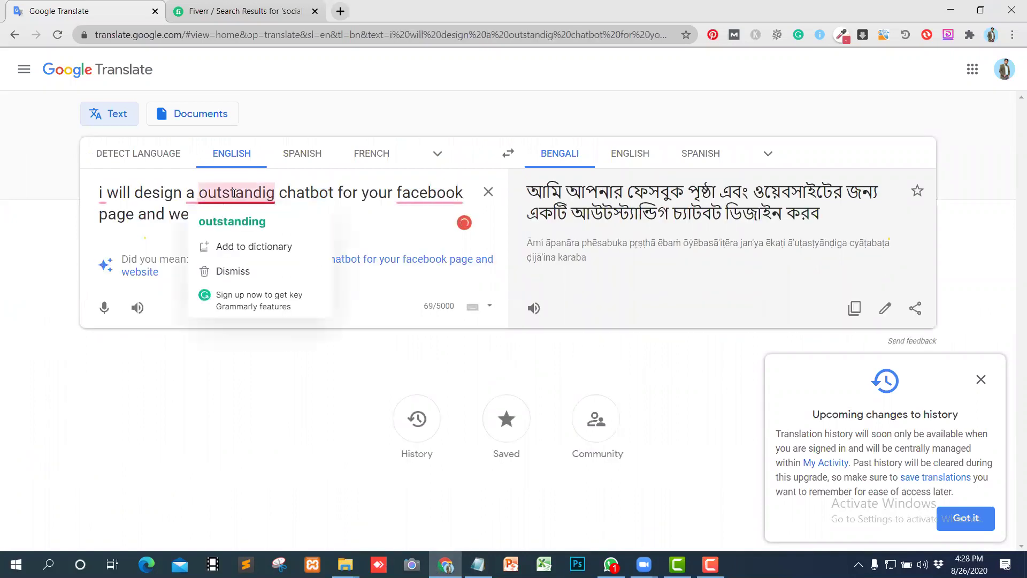
left_click(231, 221)
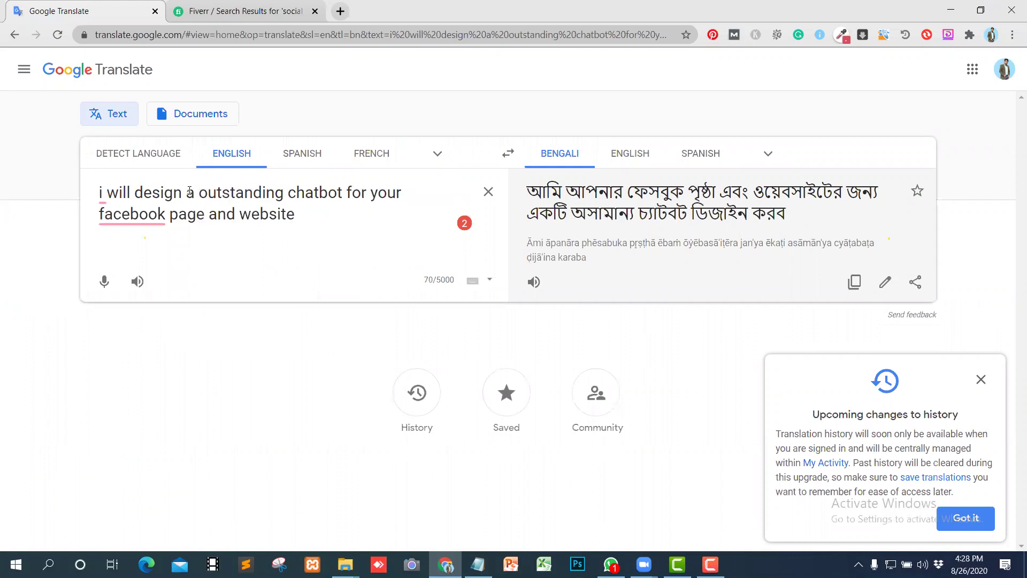
mouse_move(102, 196)
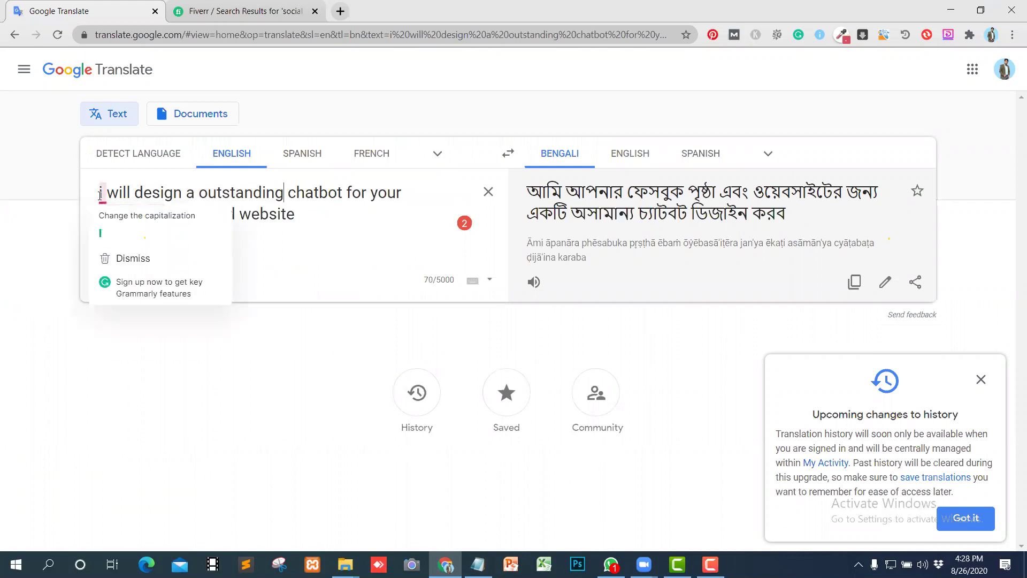
left_click(101, 234)
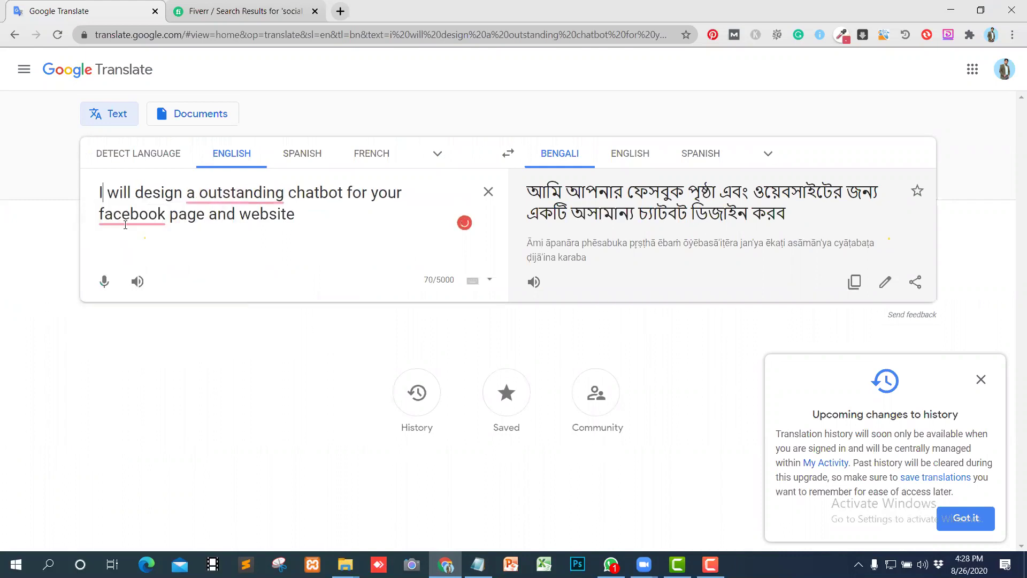
mouse_move(227, 191)
left_click(230, 233)
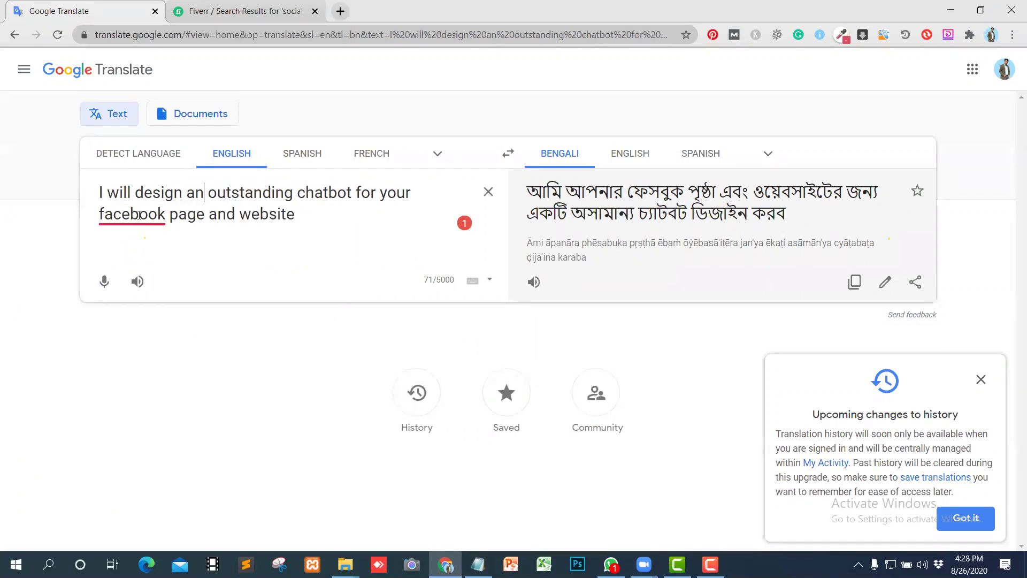
mouse_move(139, 215)
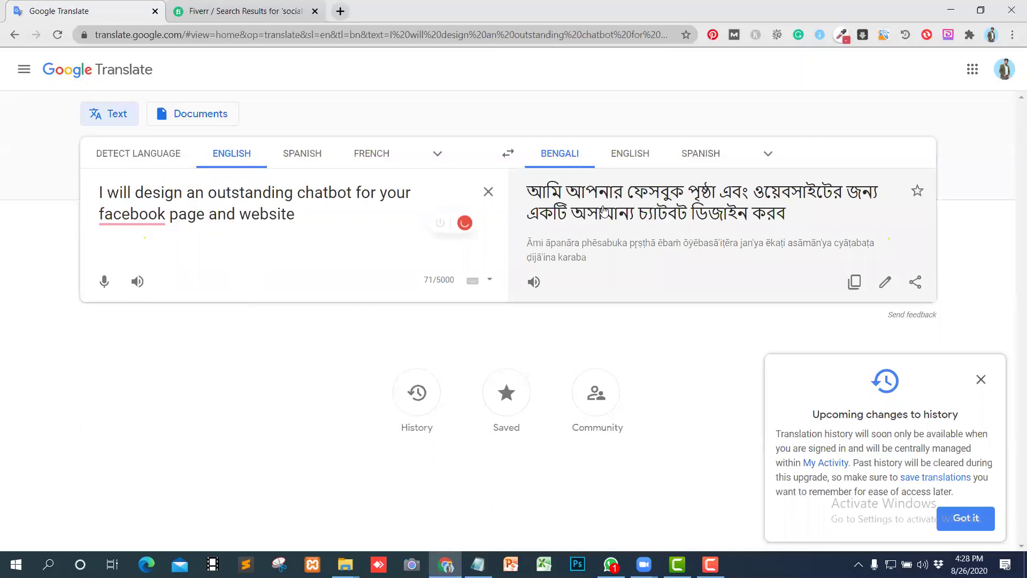
triple_click(714, 220)
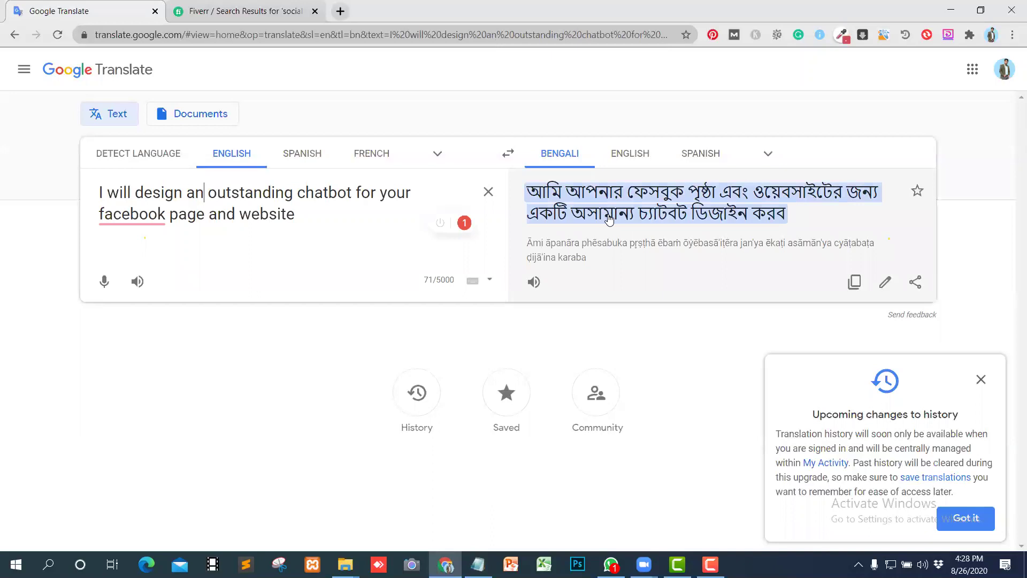
left_click(608, 217)
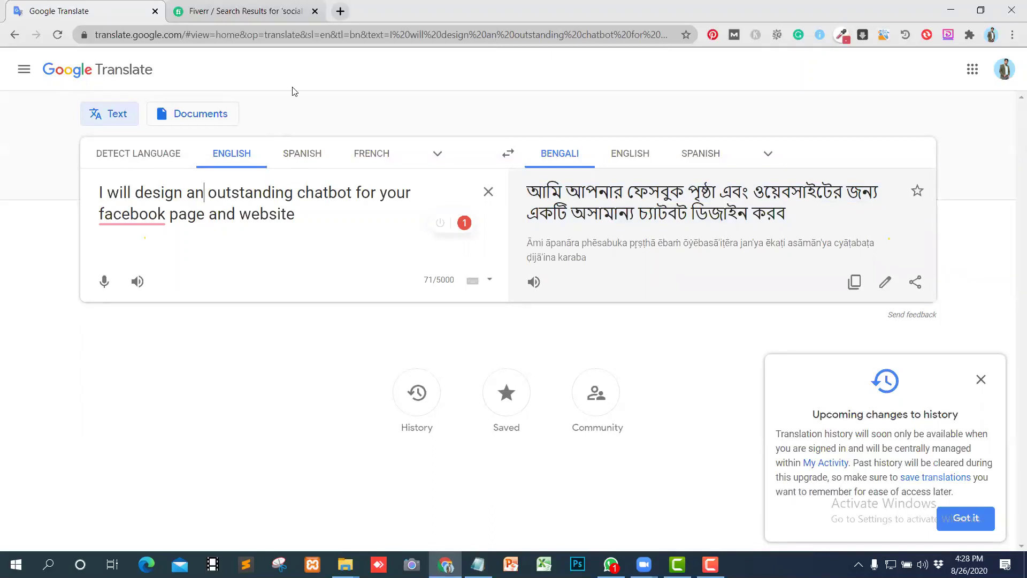
Step: Copy "outstanding chatbot" from the corrected title, search Fiverr for it and look over the resulting gigs
left_click_drag(352, 192, 207, 193)
key("ctrl+c")
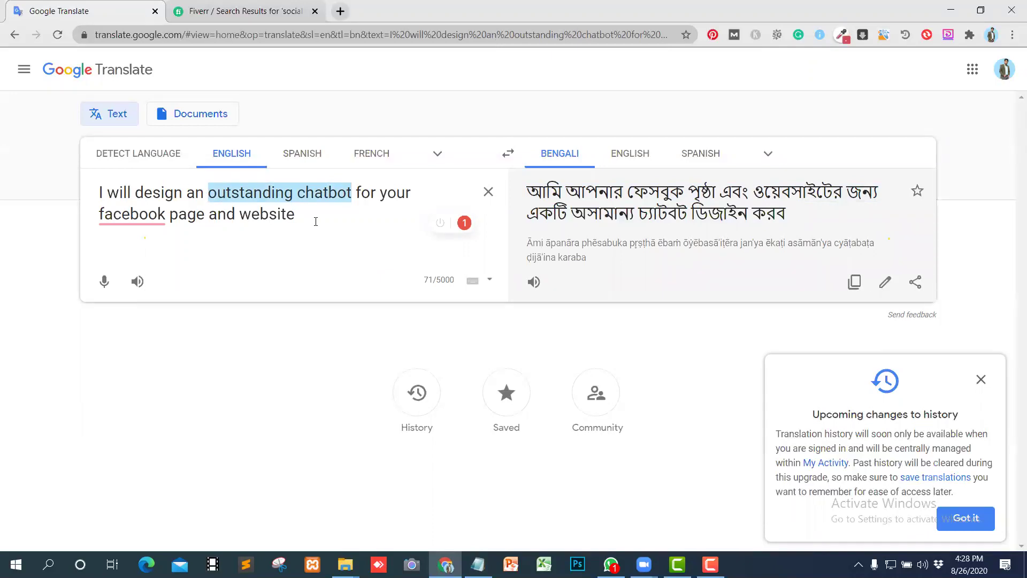
left_click(245, 17)
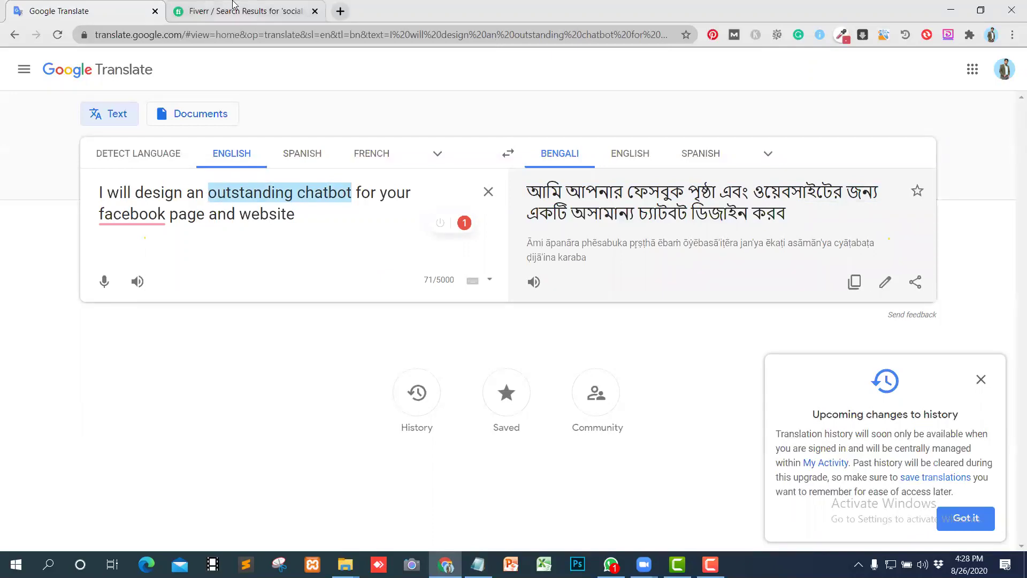
scroll(256, 97, "up", 5)
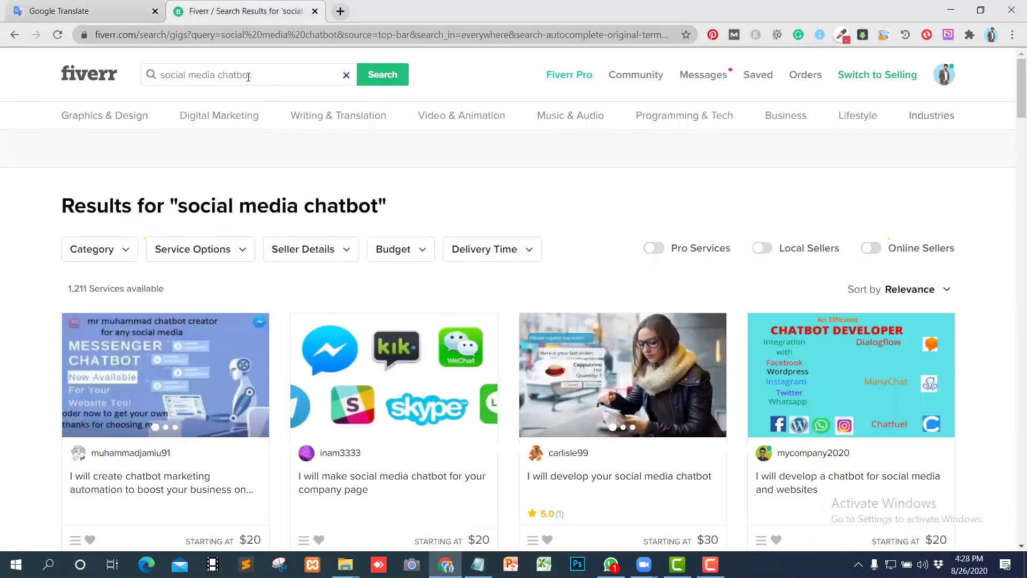
triple_click(254, 75)
key("ctrl+v")
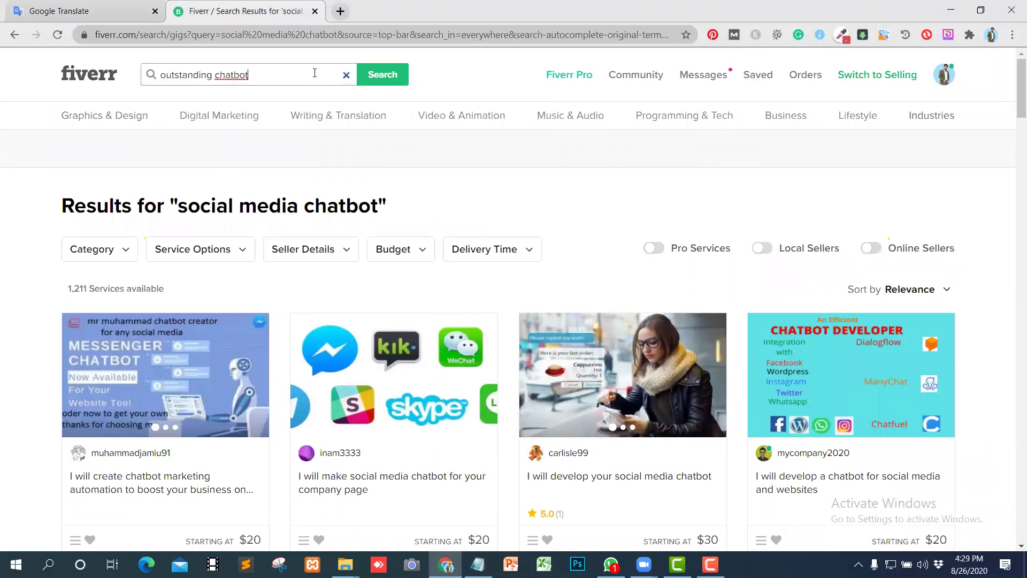
left_click(370, 75)
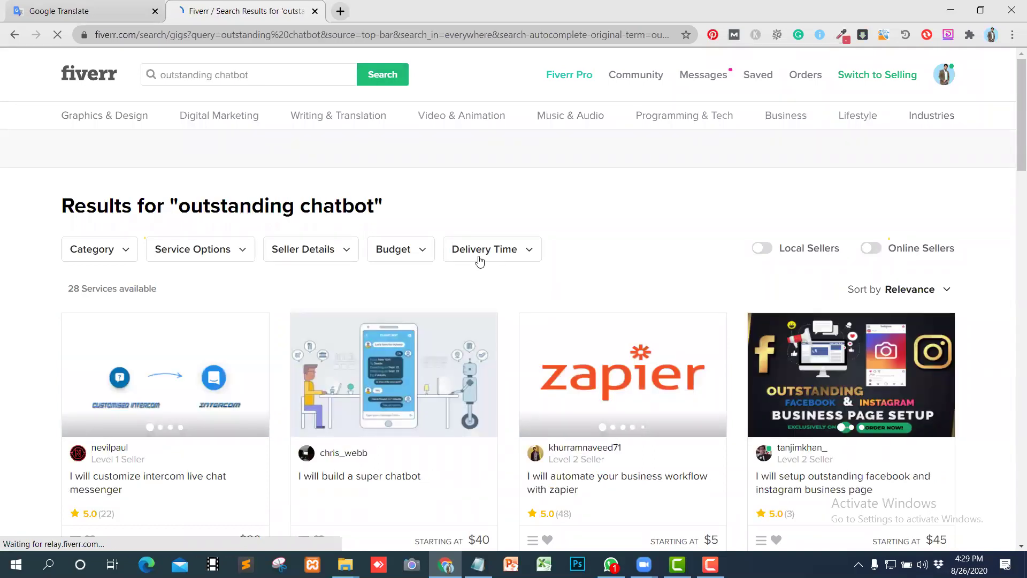
scroll(484, 272, "down", 1)
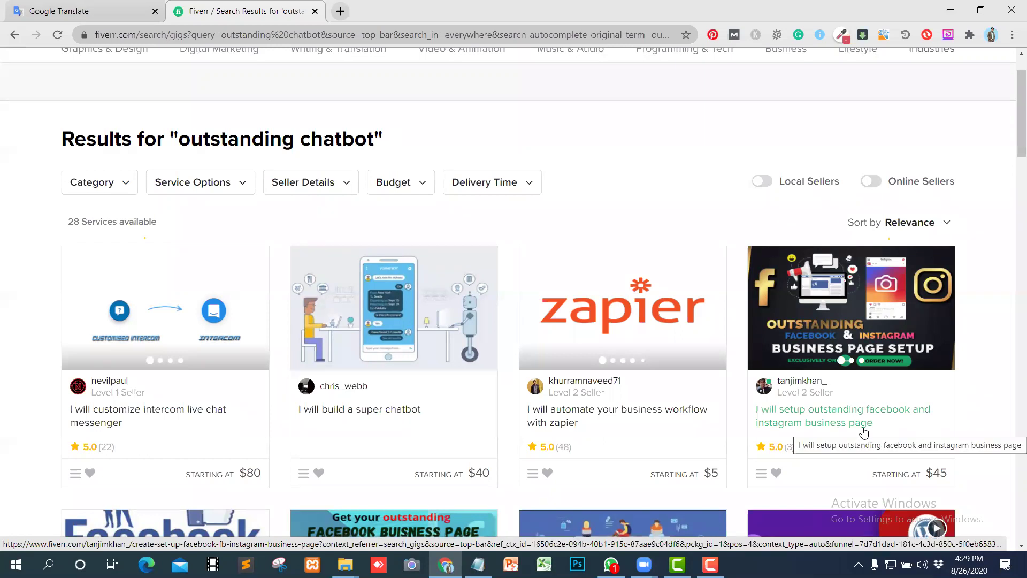
Step: Examine the titles and images of the further gigs in the "outstanding chatbot" search results
scroll(540, 404, "down", 1)
scroll(232, 406, "down", 3)
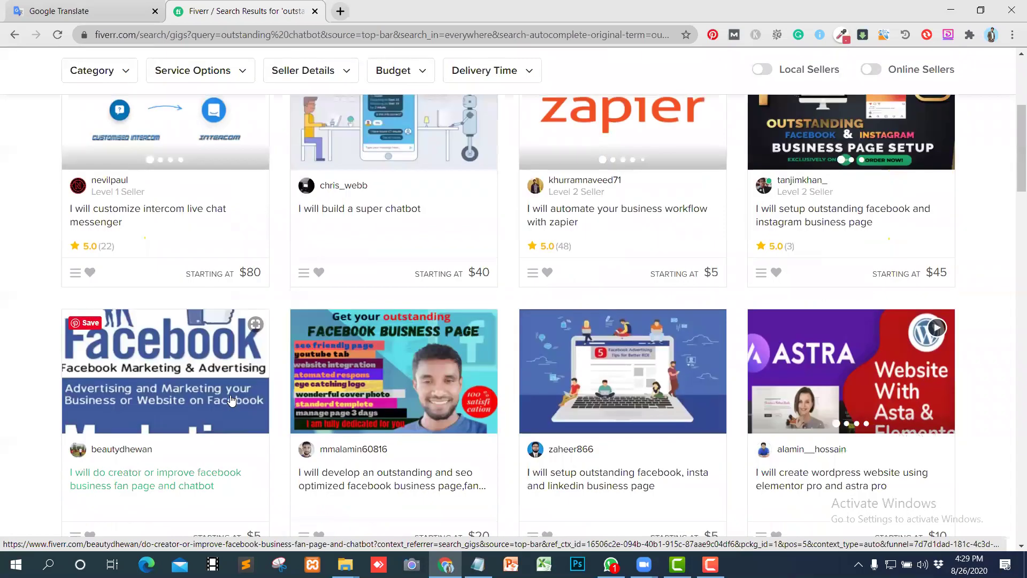
scroll(231, 400, "down", 3)
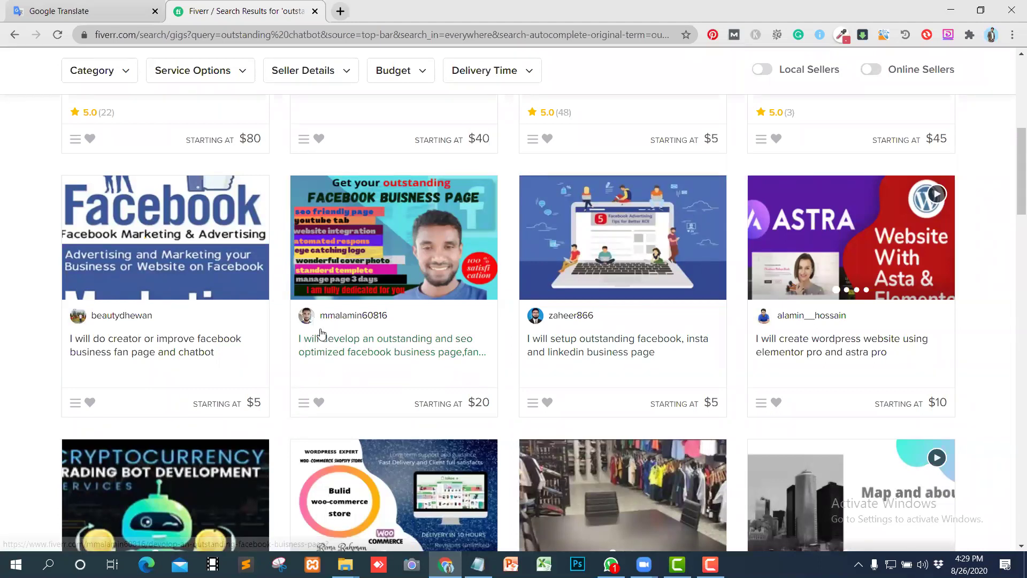
scroll(321, 332, "up", 5)
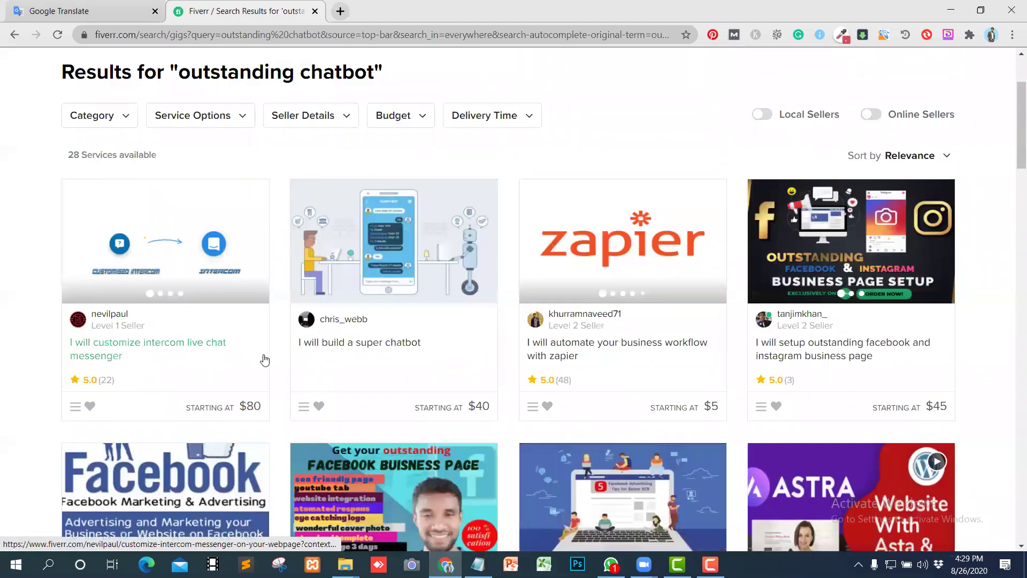
Step: Replace "outstanding" with "informative" in the search text and search Fiverr for "informative chatbot"
scroll(368, 347, "up", 3)
left_click(213, 75)
key("BackSpace")
key("BackSpace")
key("BackSpace")
key("BackSpace")
key("BackSpace")
key("BackSpace")
key("BackSpace")
key("BackSpace")
key("BackSpace")
key("BackSpace")
key("BackSpace")
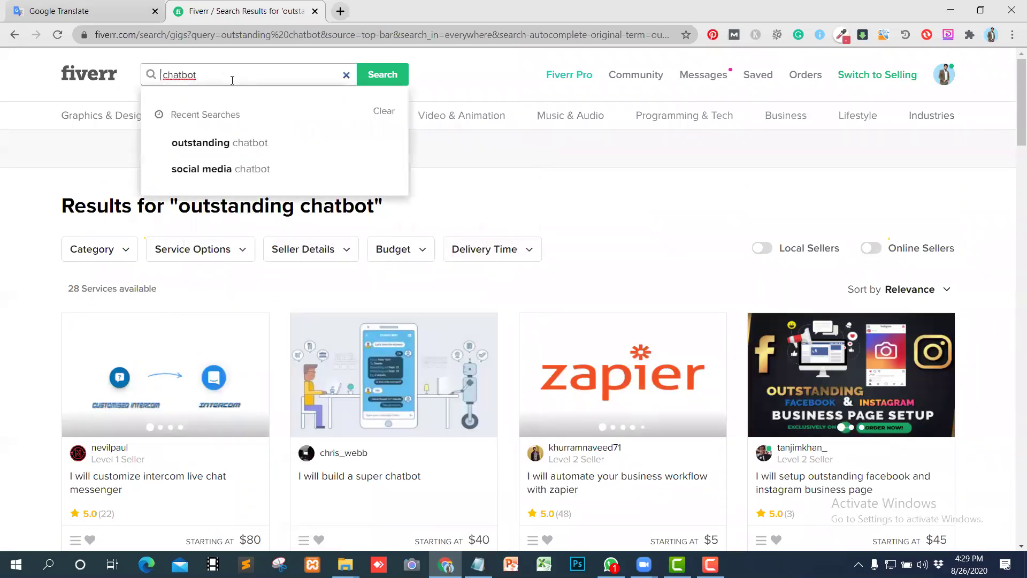
type("in")
type("for")
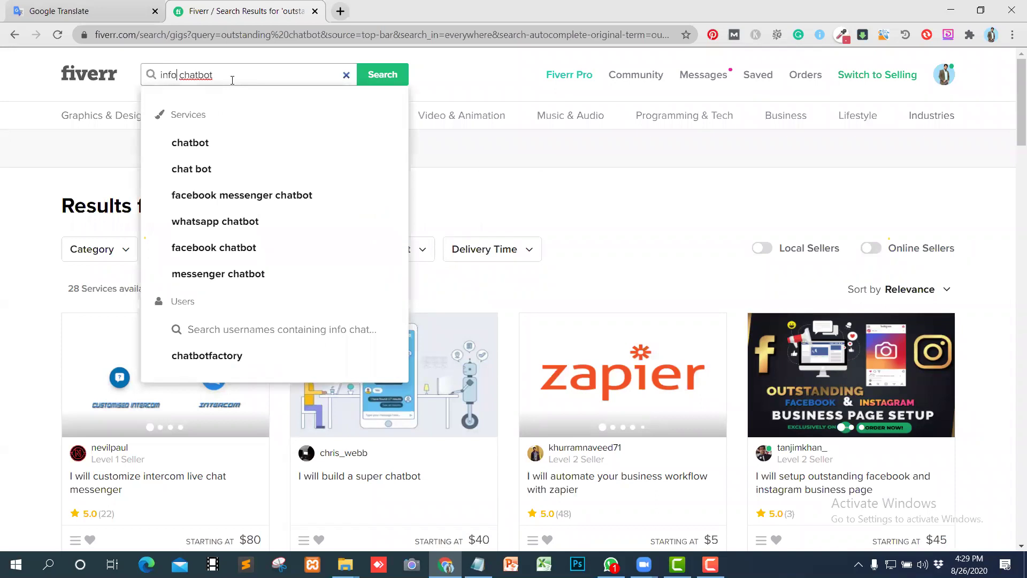
type("mative")
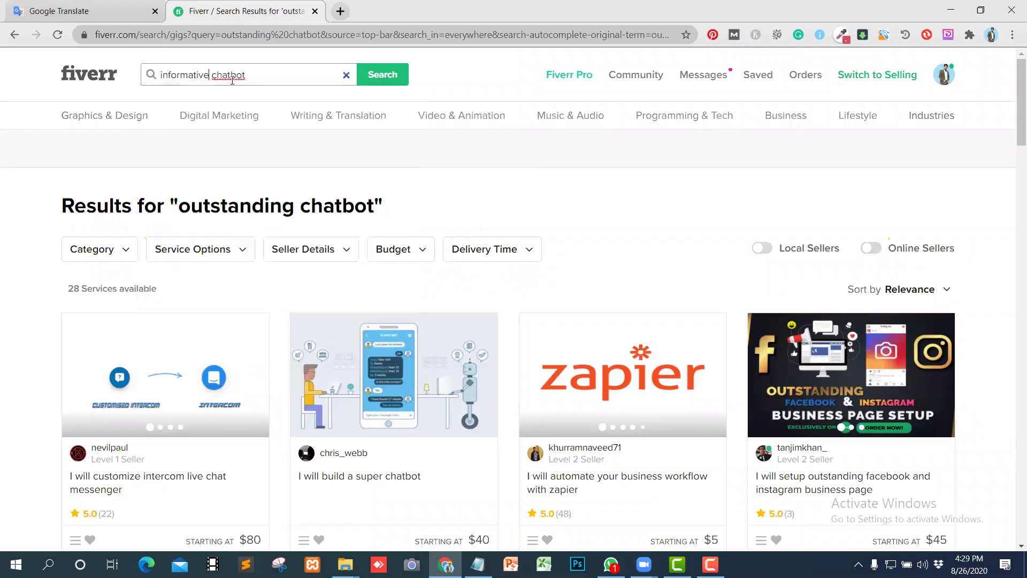
left_click(278, 95)
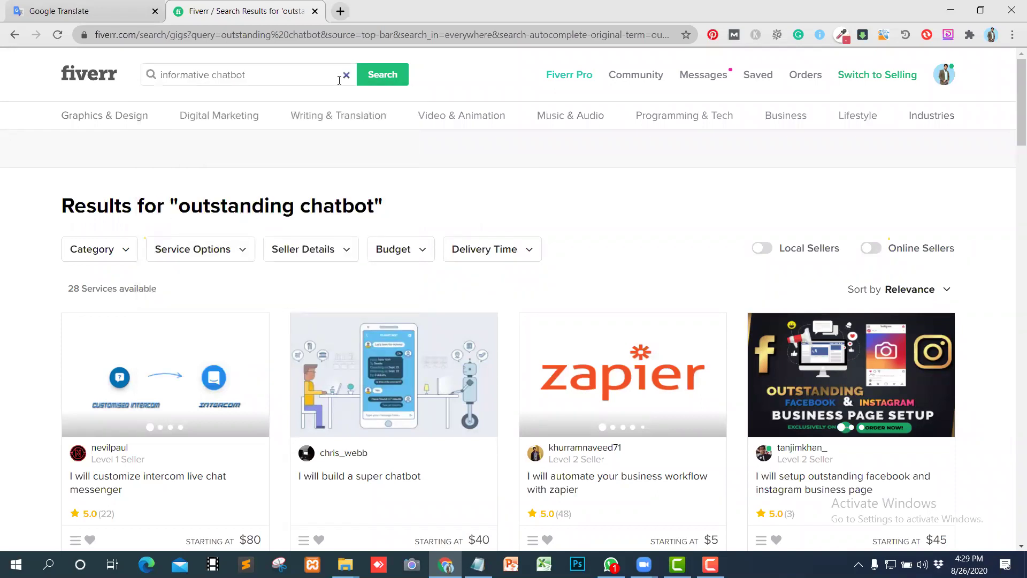
left_click(382, 79)
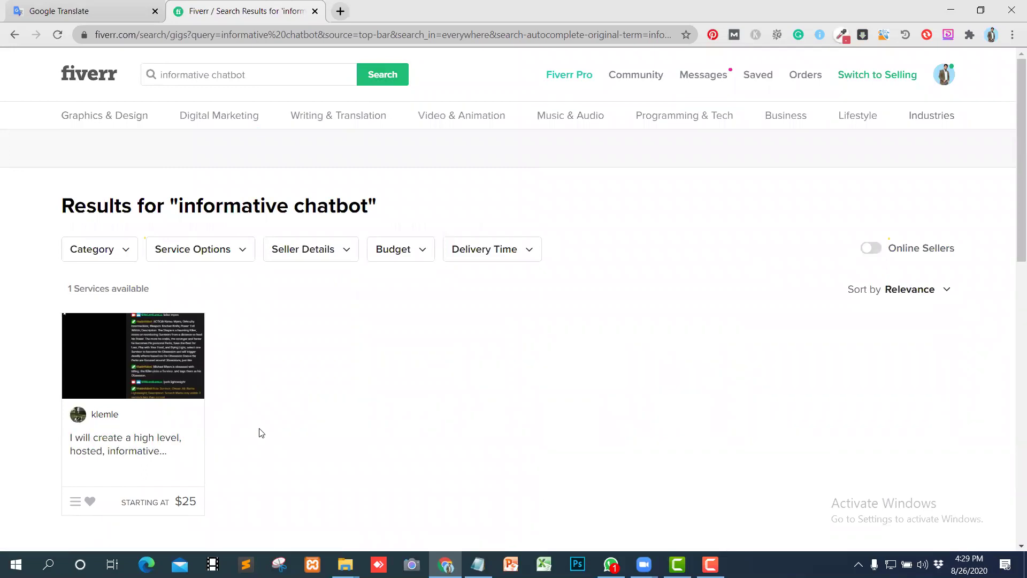
Step: Open the "I will create a high level, hosted, informative chatbot" gig and read through its description, seller information and order details
scroll(127, 376, "down", 1)
left_click(127, 376)
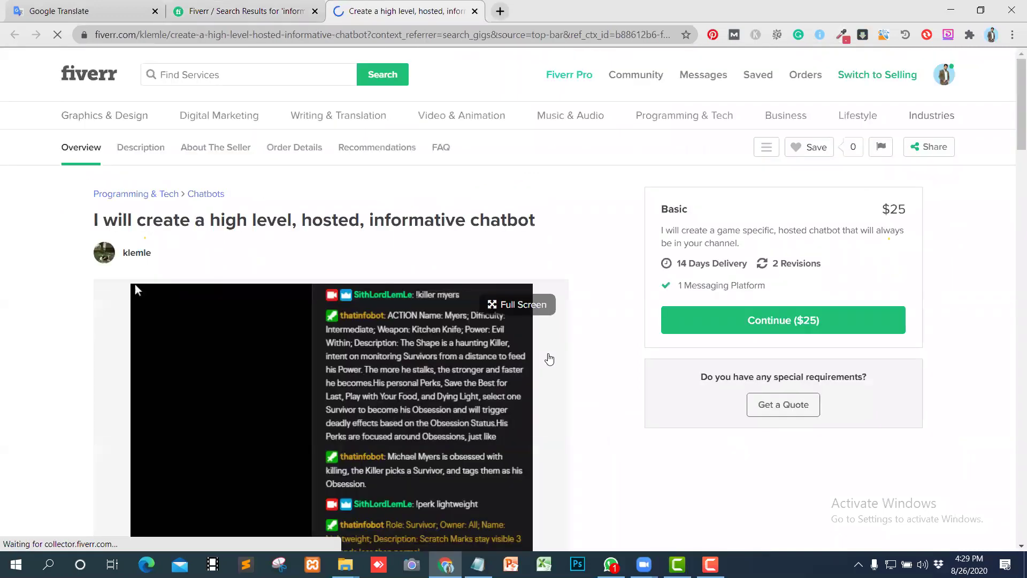
scroll(550, 358, "down", 2)
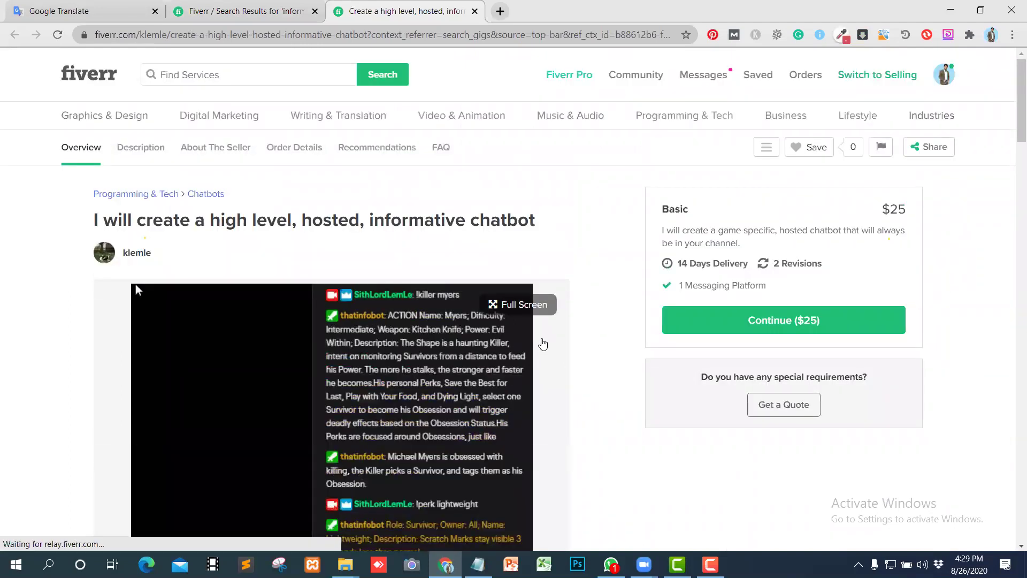
scroll(544, 342, "down", 4)
scroll(546, 338, "down", 3)
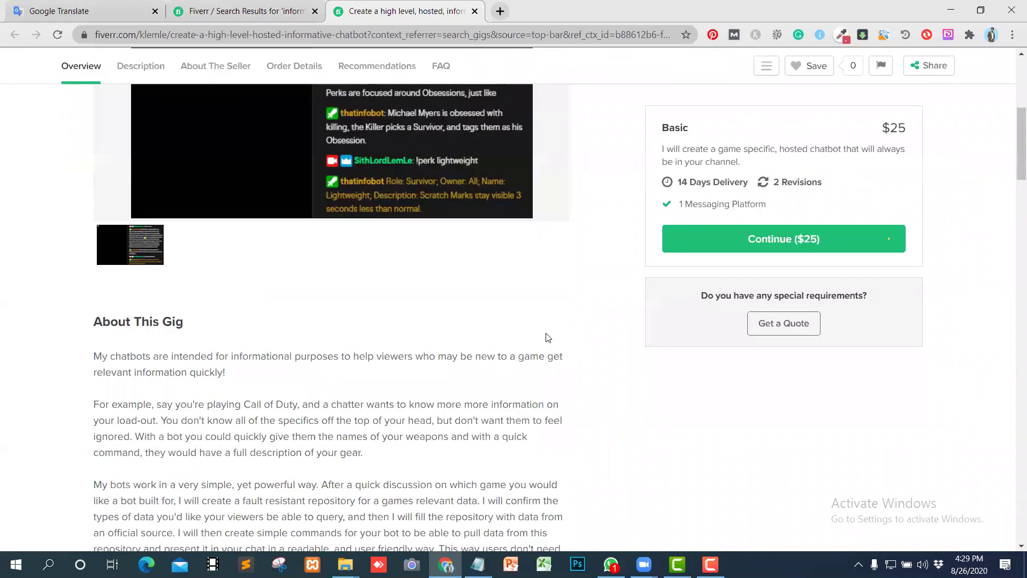
scroll(548, 338, "down", 7)
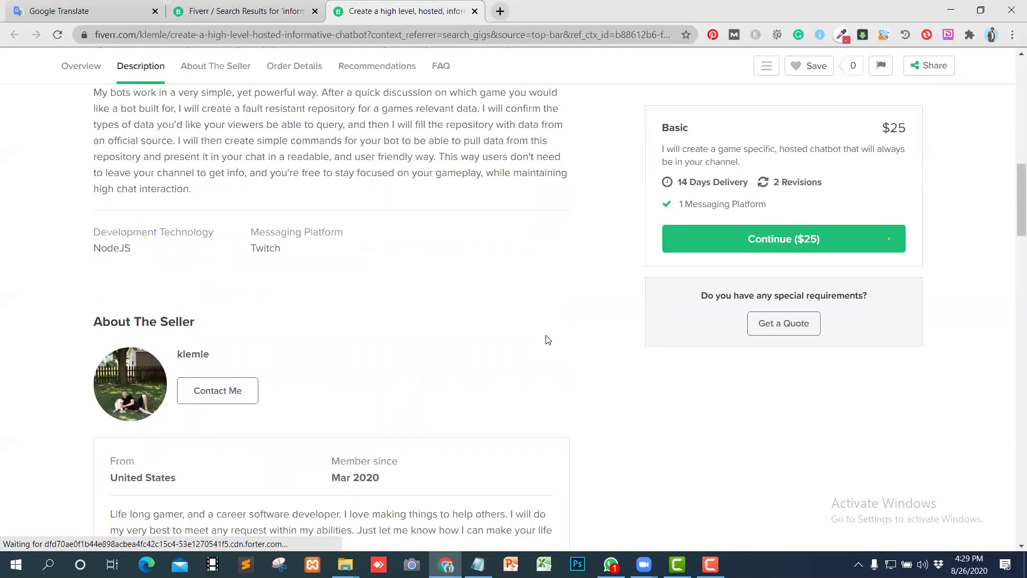
scroll(548, 340, "down", 1)
scroll(547, 340, "down", 9)
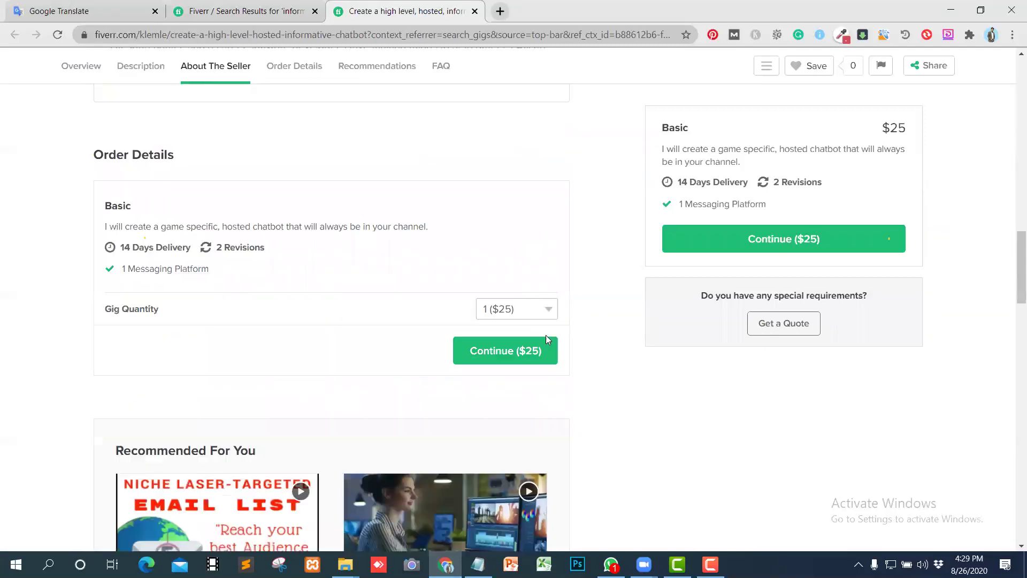
Step: Look over the gig's order details and seller information, and close both Fiverr tabs
scroll(451, 315, "down", 4)
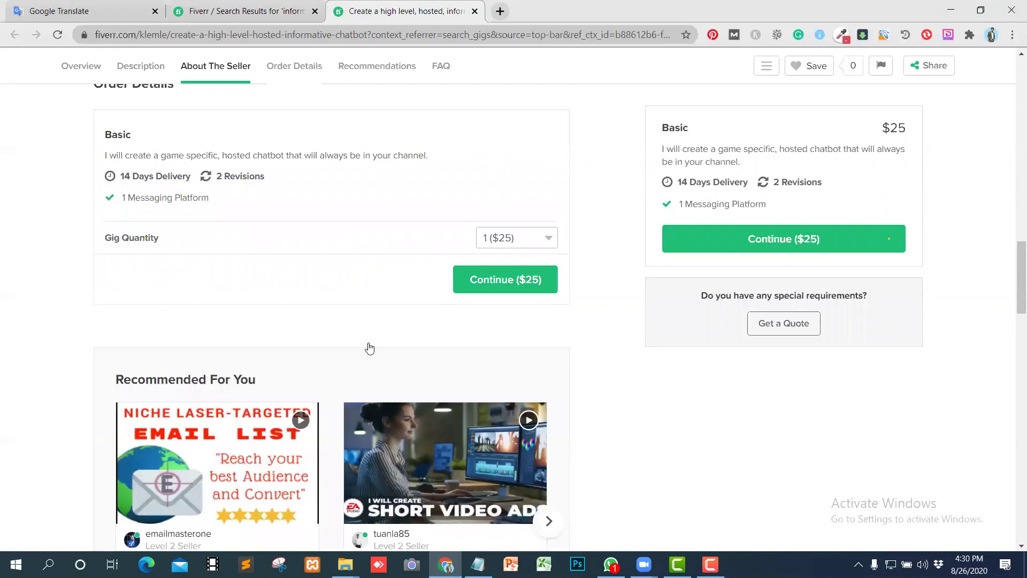
scroll(348, 229, "up", 12)
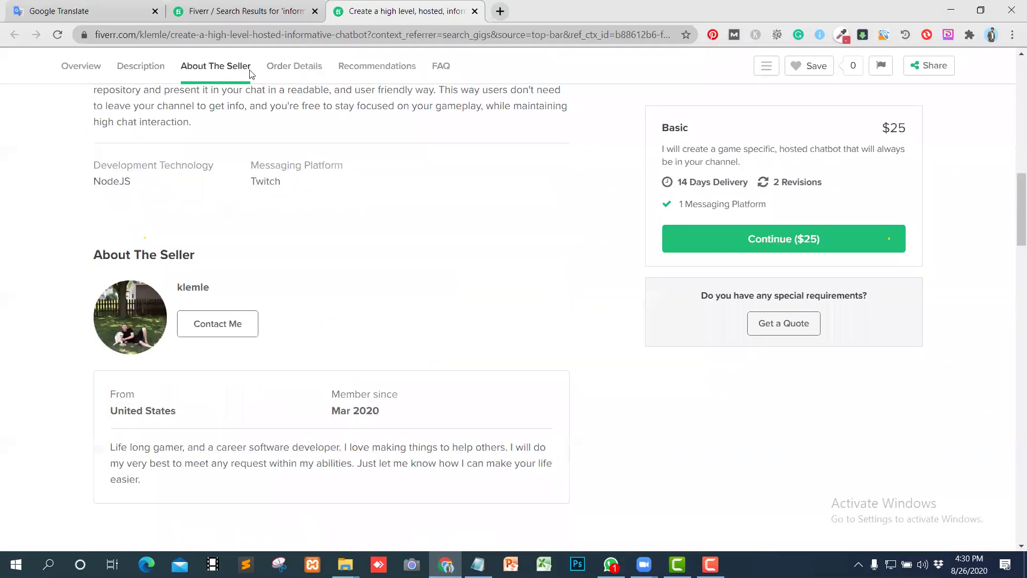
left_click(277, 9)
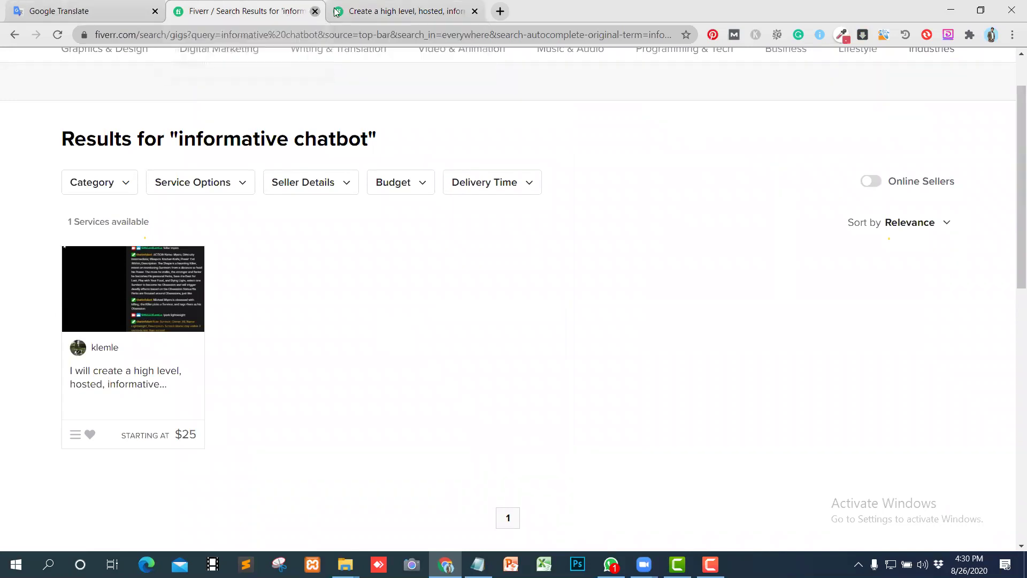
left_click(315, 11)
left_click(315, 11)
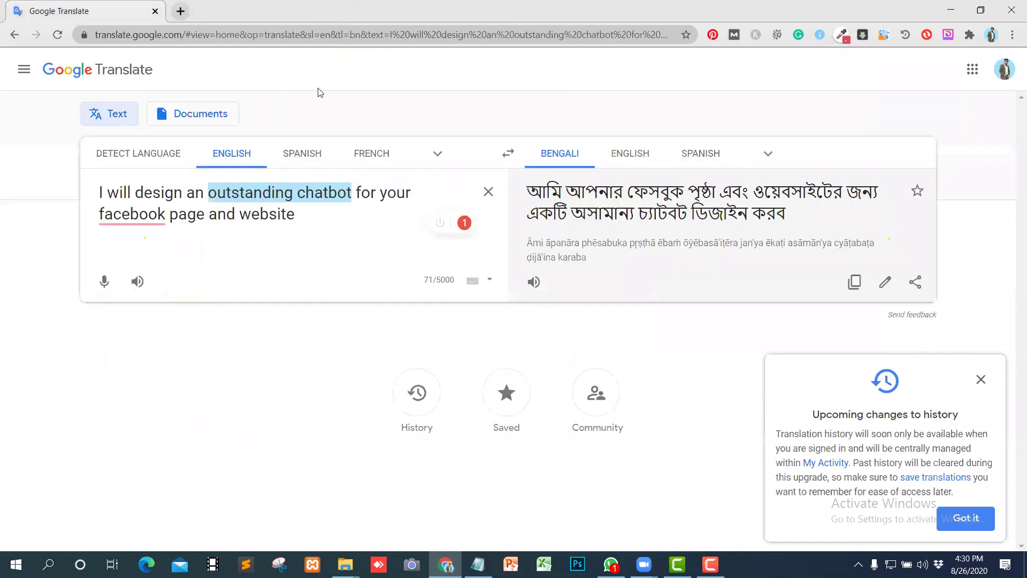
Step: Replace the main title in the Notepad draft with the corrected English sentence copied from Google Translate
left_click(325, 228)
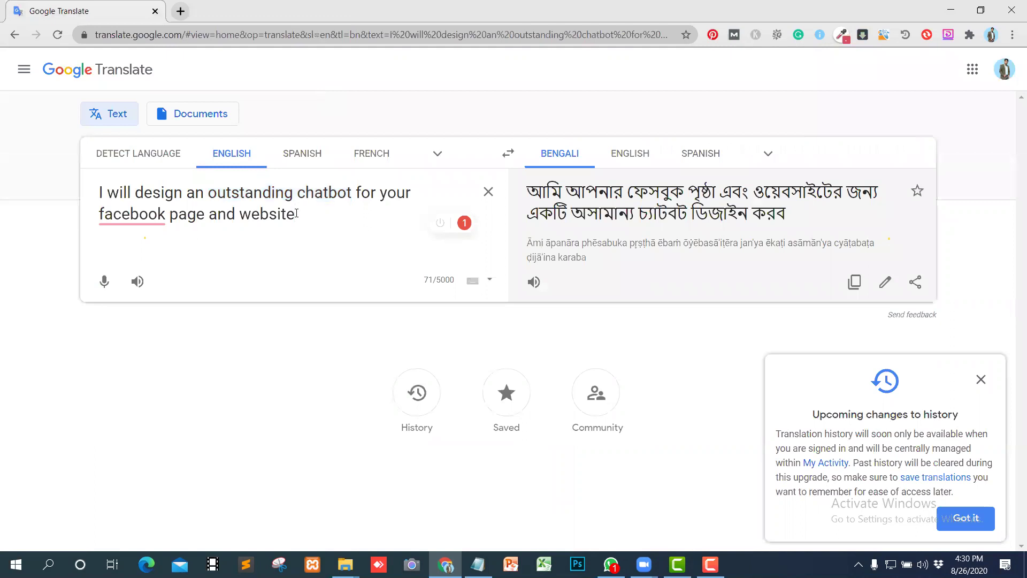
left_click_drag(296, 213, 98, 193)
key("ctrl+c")
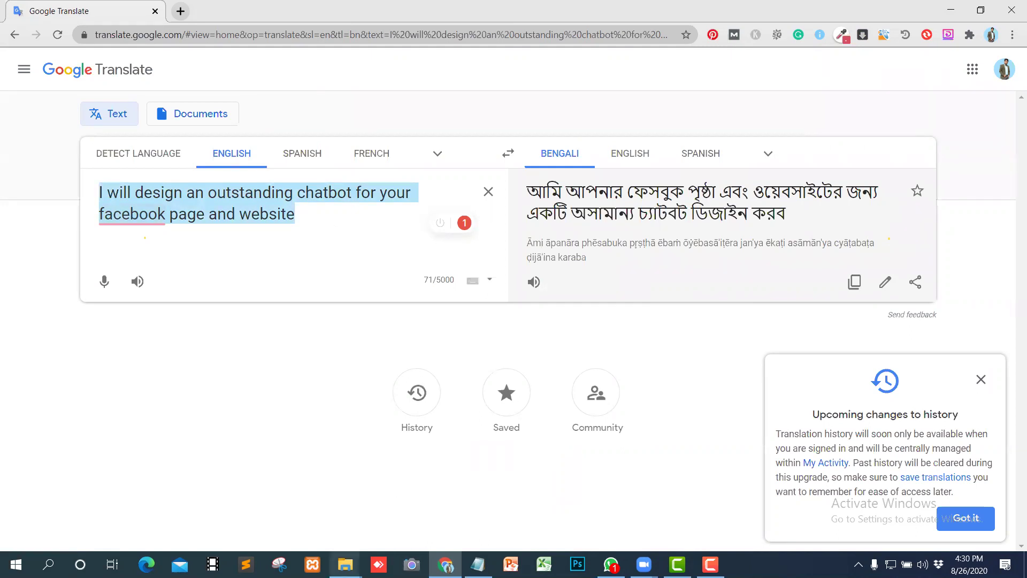
mouse_move(445, 564)
left_click(477, 565)
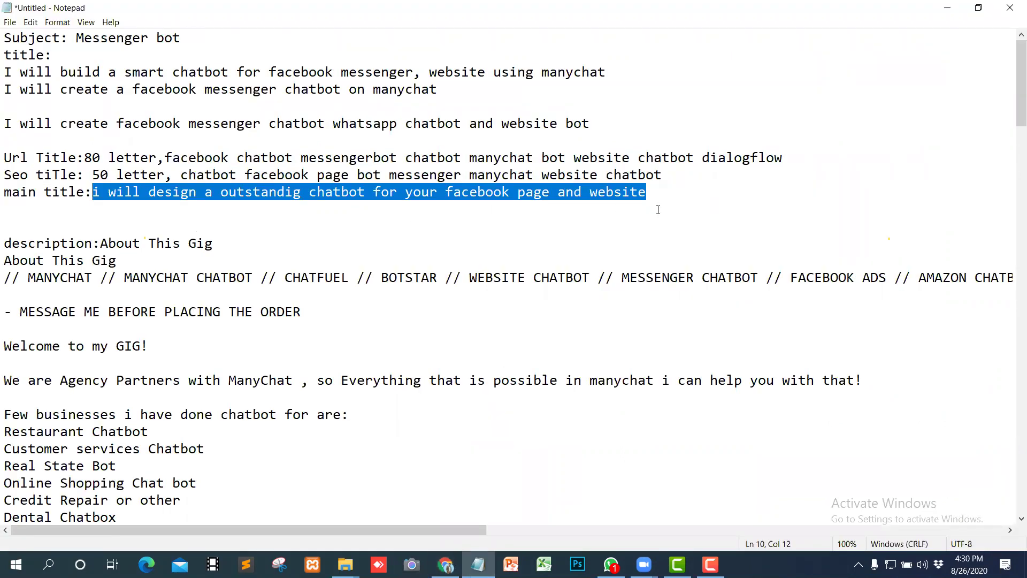
key("ctrl+v")
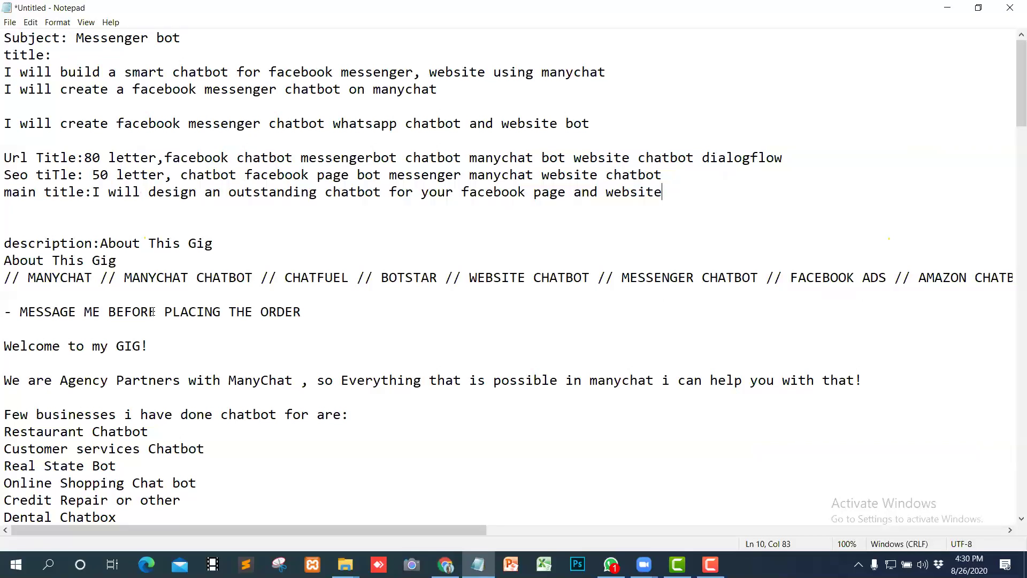
Step: Delete the "Credit Repair or other" line from the description's business list and read on to the workflow section
scroll(256, 290, "down", 1)
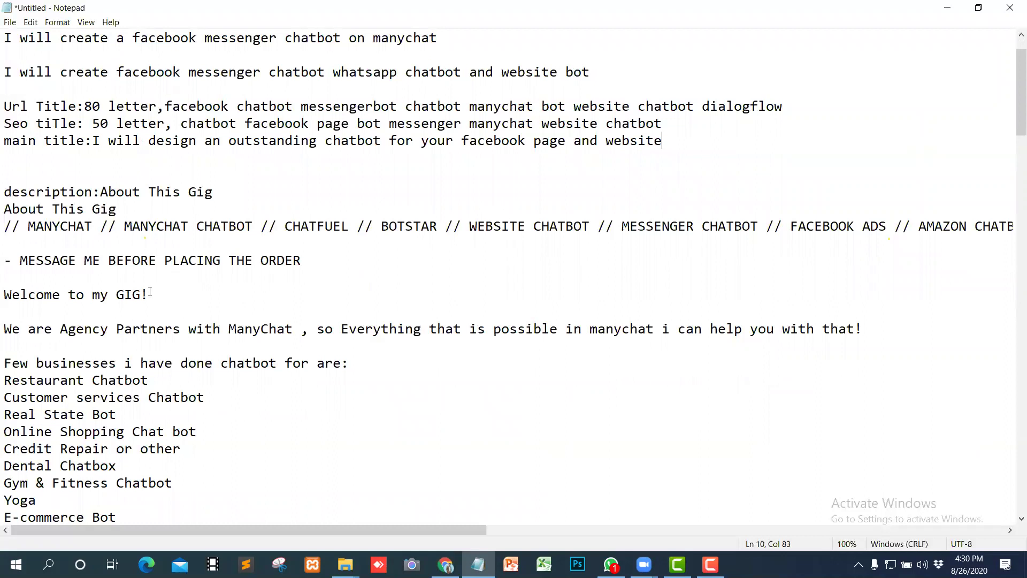
scroll(168, 288, "down", 1)
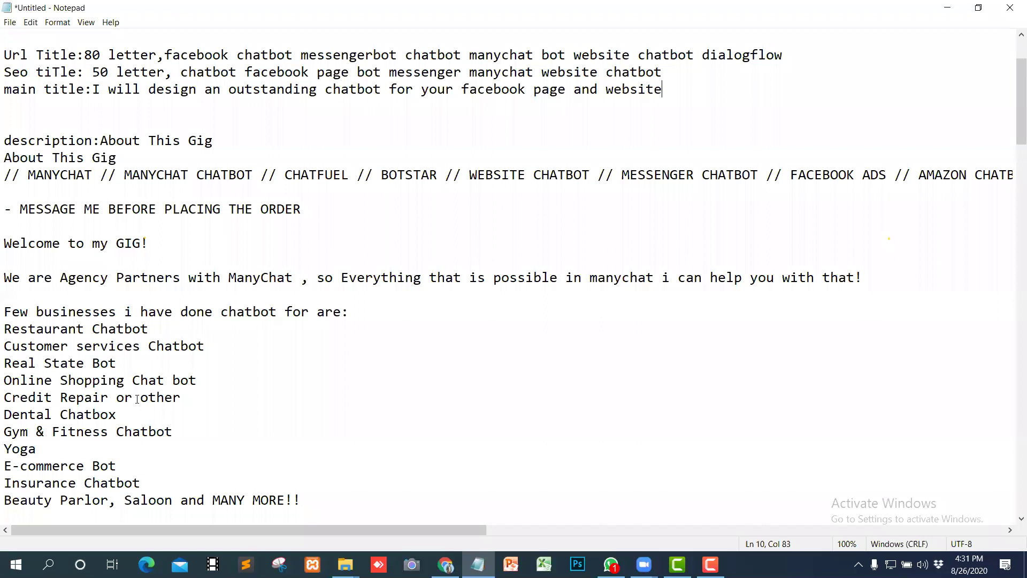
left_click_drag(183, 398, 4, 398)
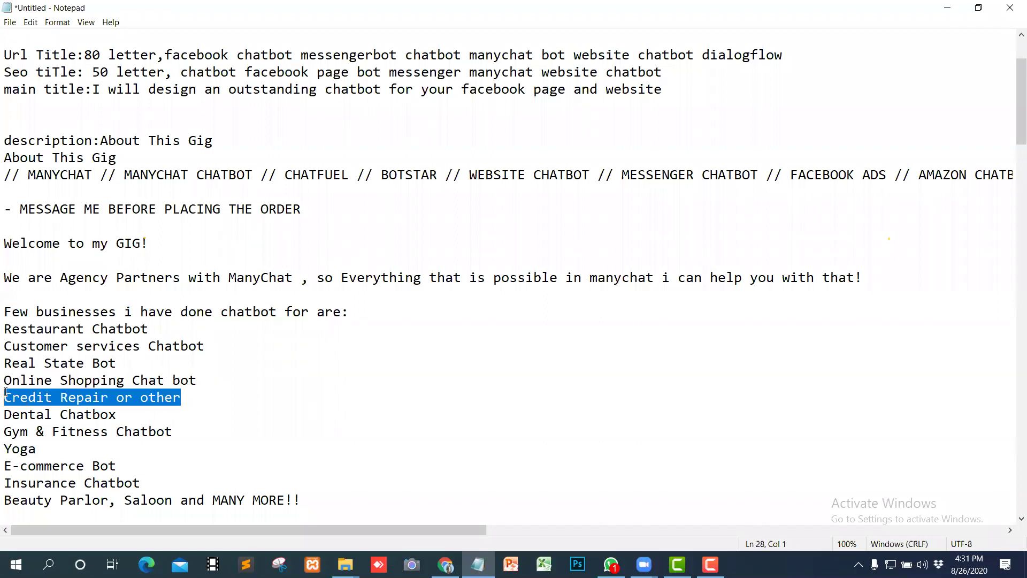
key("BackSpace")
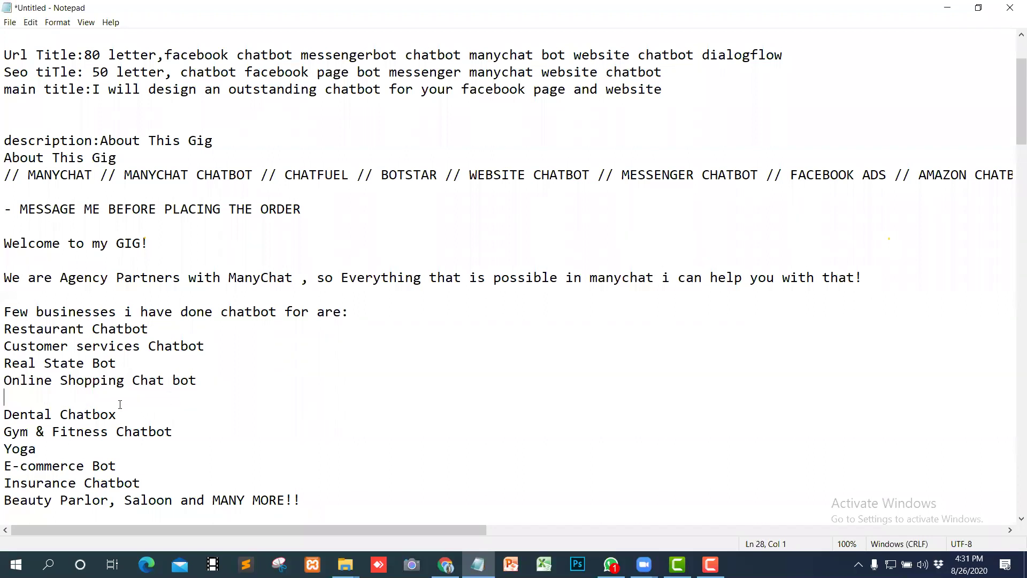
left_click(204, 384)
key("Delete")
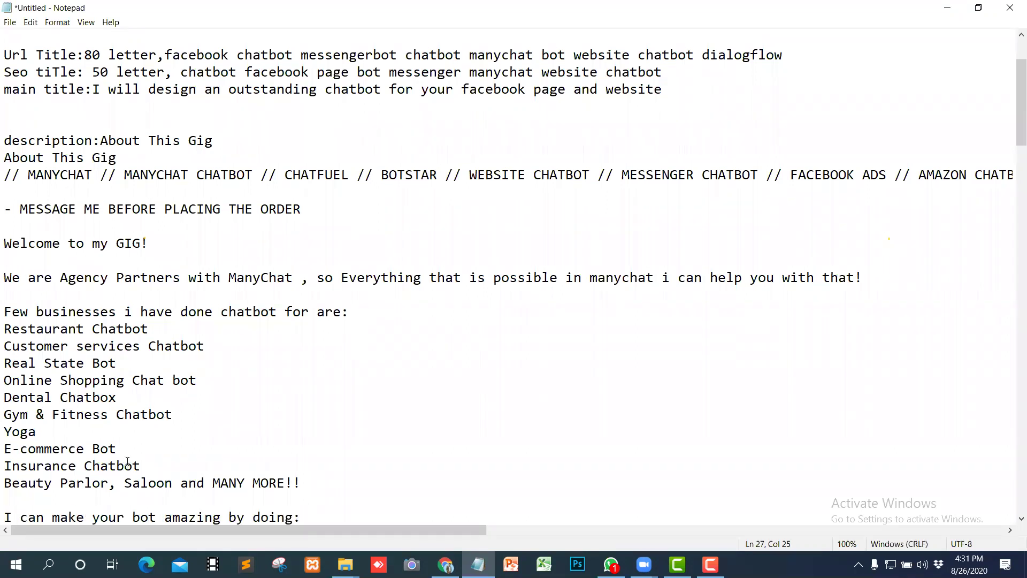
scroll(128, 461, "down", 2)
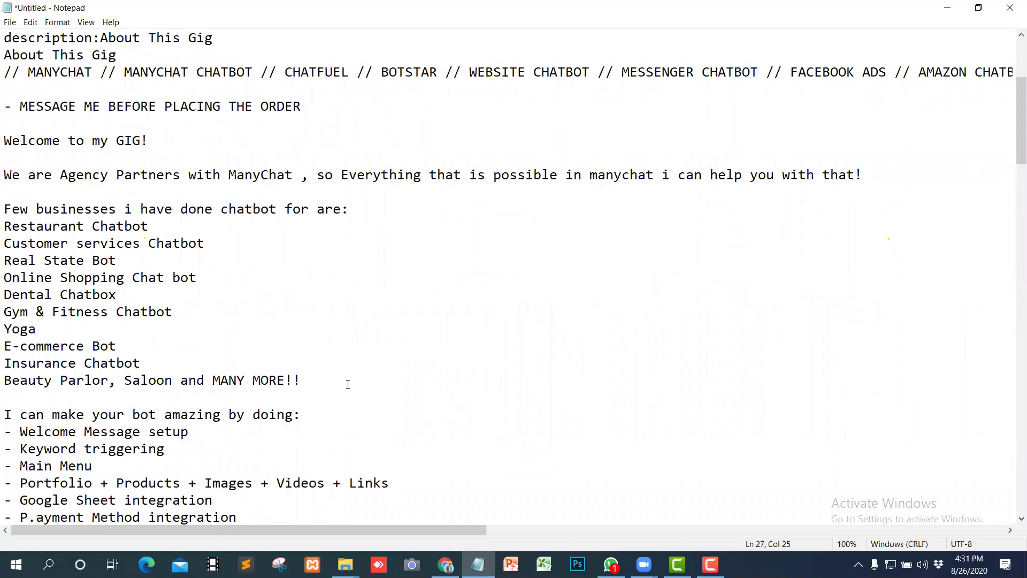
scroll(346, 382, "down", 2)
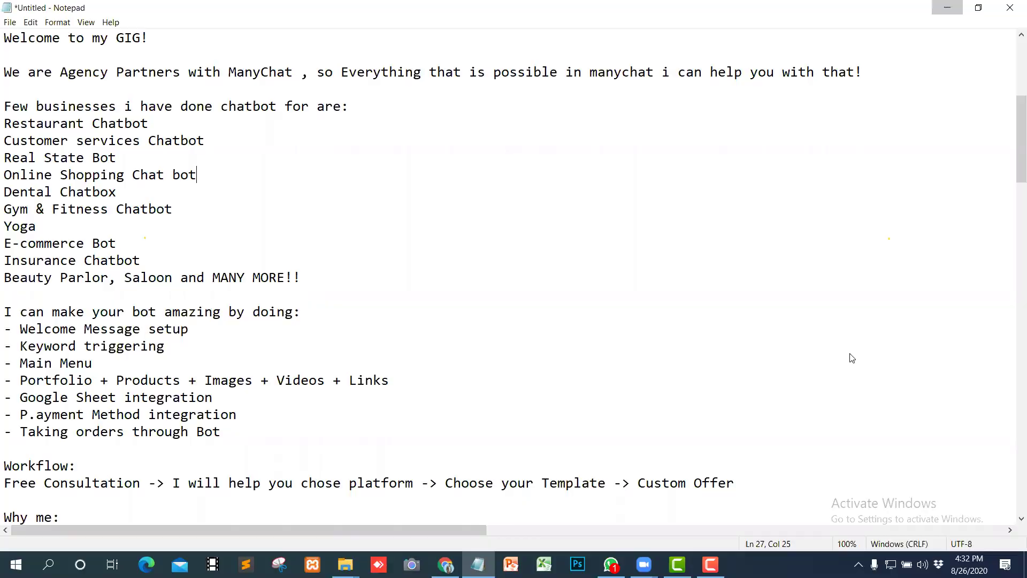
Step: Launch Chrome with the webcare profile, search for manychat, and open its Login result in a maximized window
key("super+d")
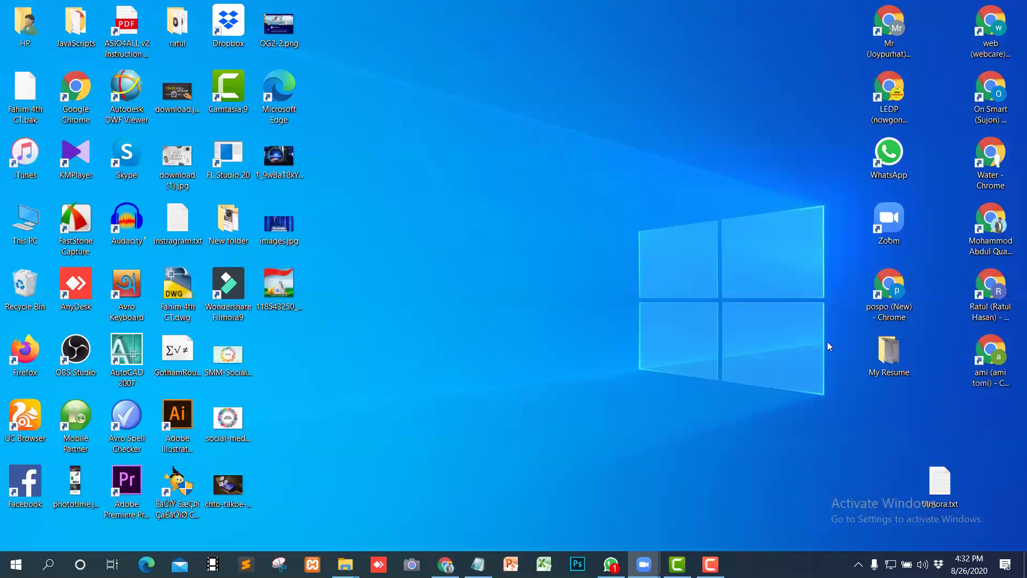
double_click(990, 24)
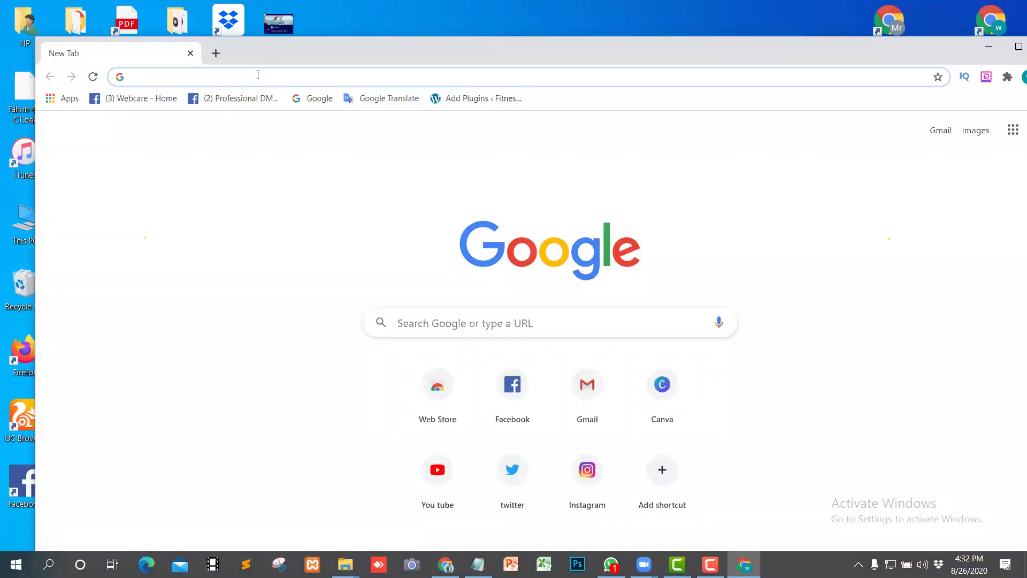
left_click(258, 75)
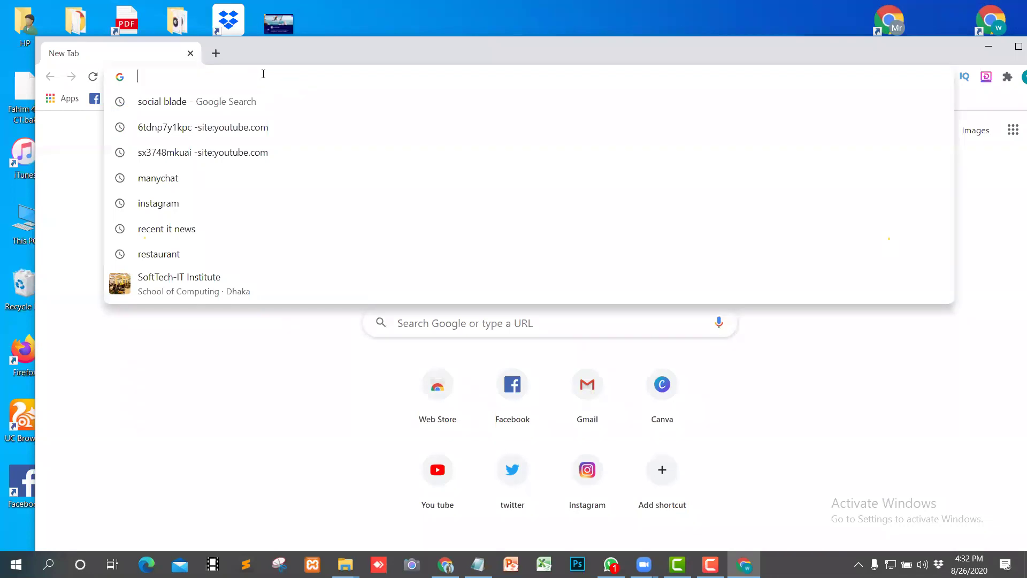
type("ma")
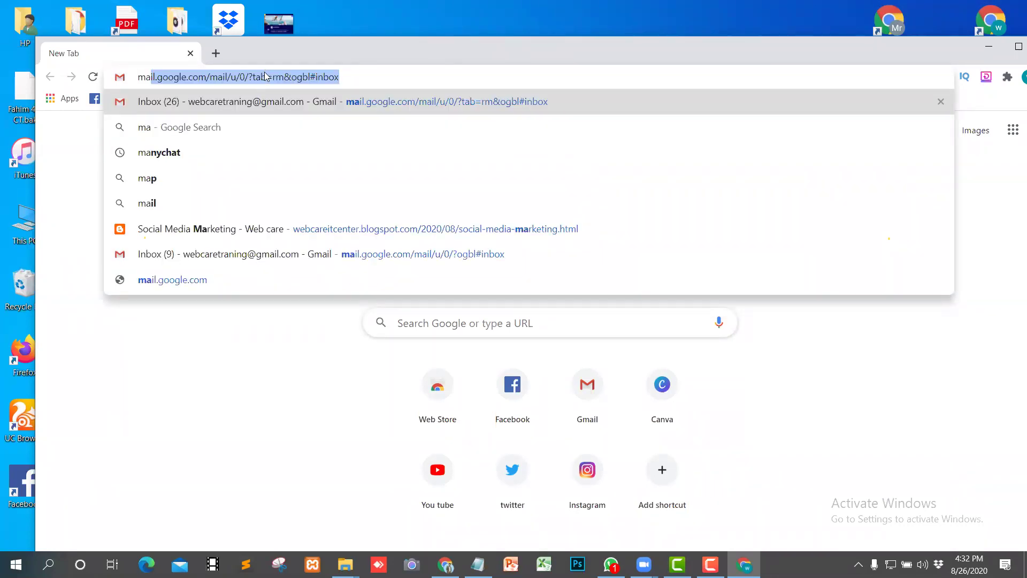
left_click(176, 153)
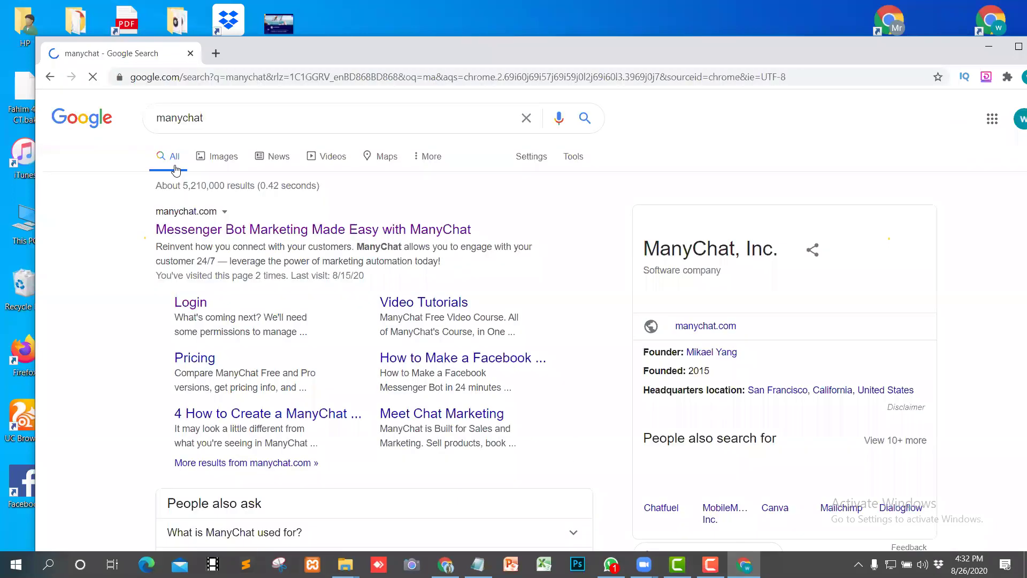
left_click(191, 304)
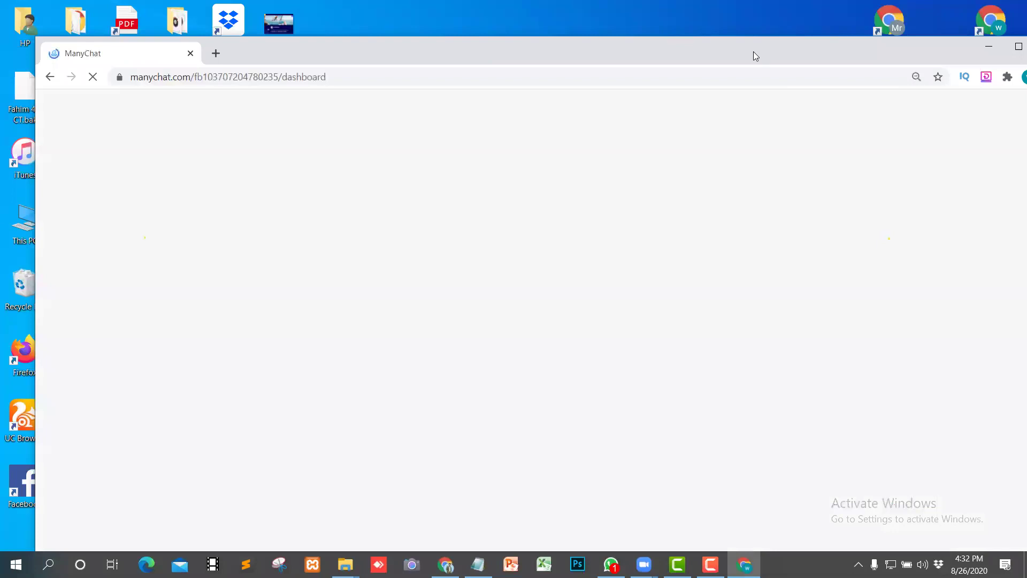
left_click_drag(749, 53, 727, 57)
double_click(727, 57)
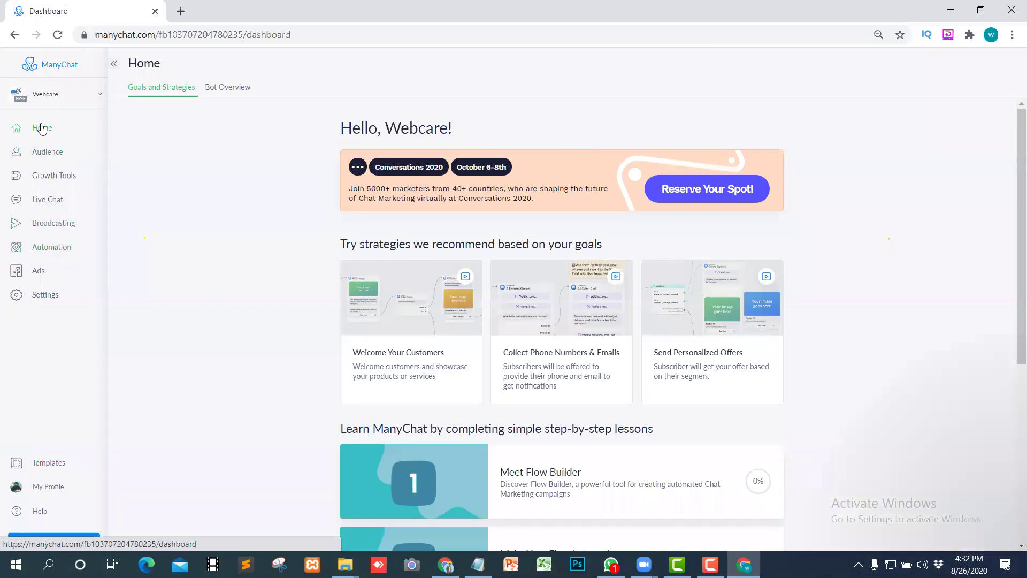
Step: Open the Webcare bot's general settings and copy the "Greeting Text" heading
left_click(49, 96)
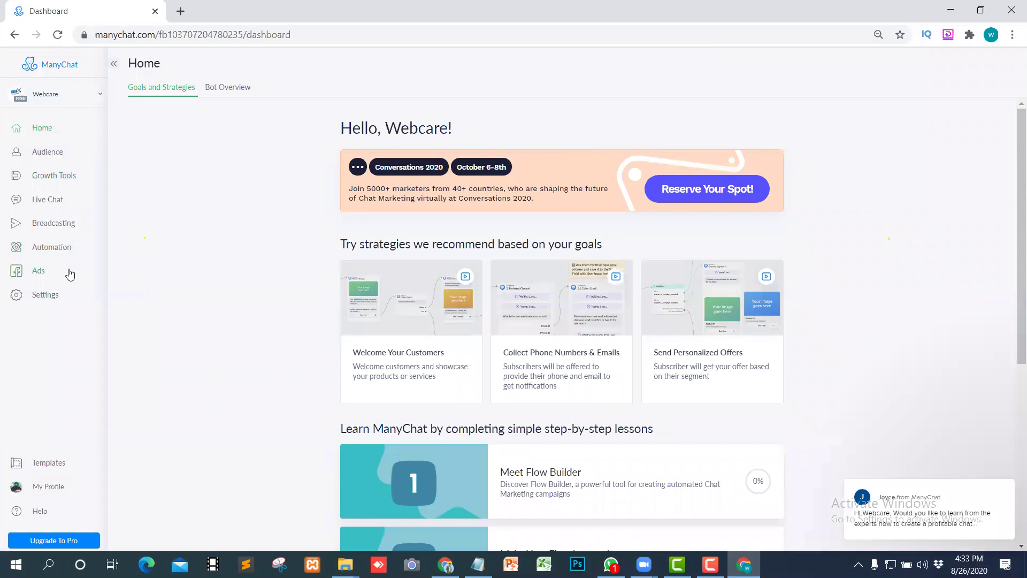
left_click(44, 296)
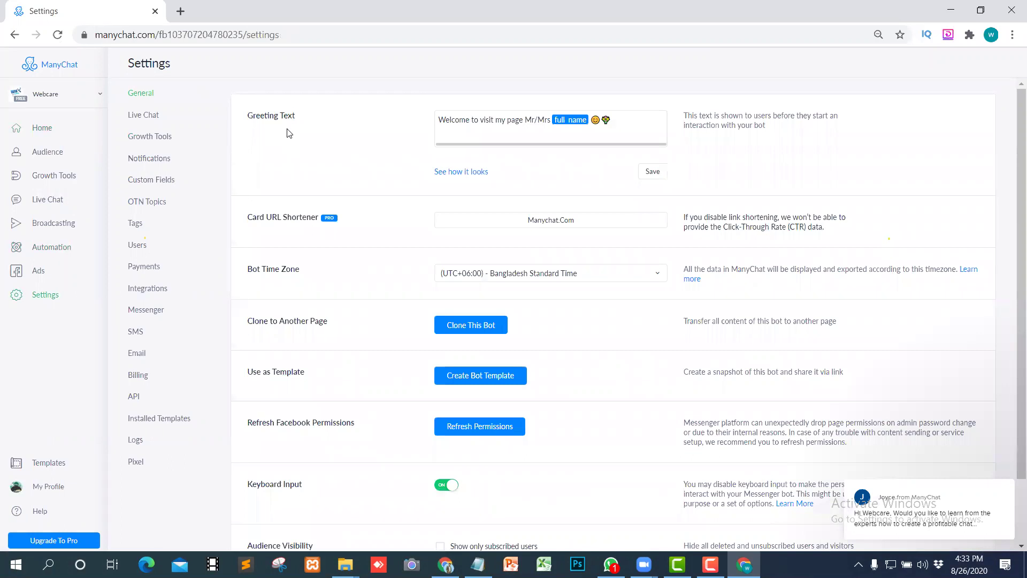
left_click_drag(295, 116, 247, 116)
key("ctrl+c")
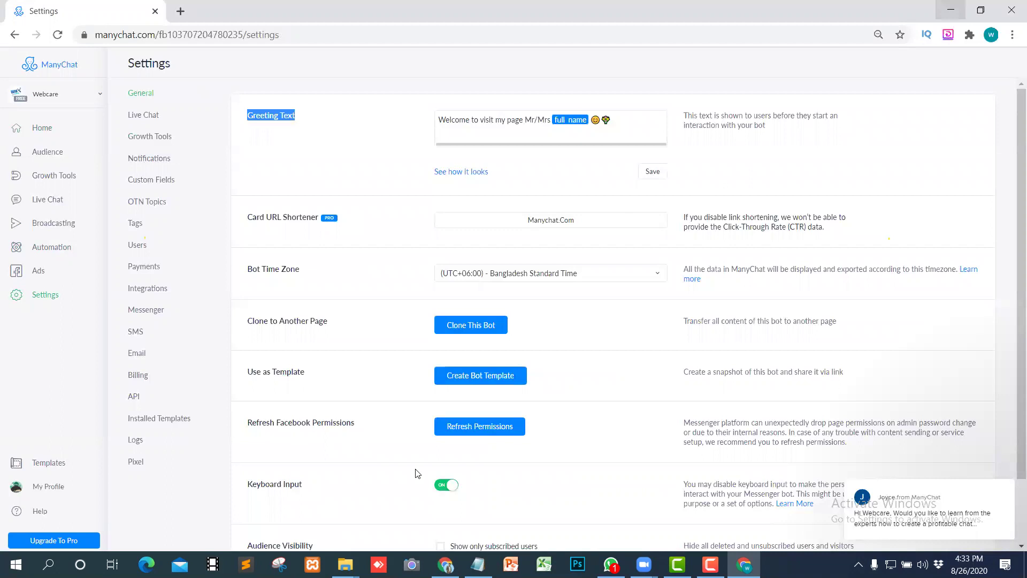
Step: In the Notepad draft, add "- Greeting Text" as the first item under "I can make your bot amazing by doing:" and return to ManyChat
key("alt+Tab")
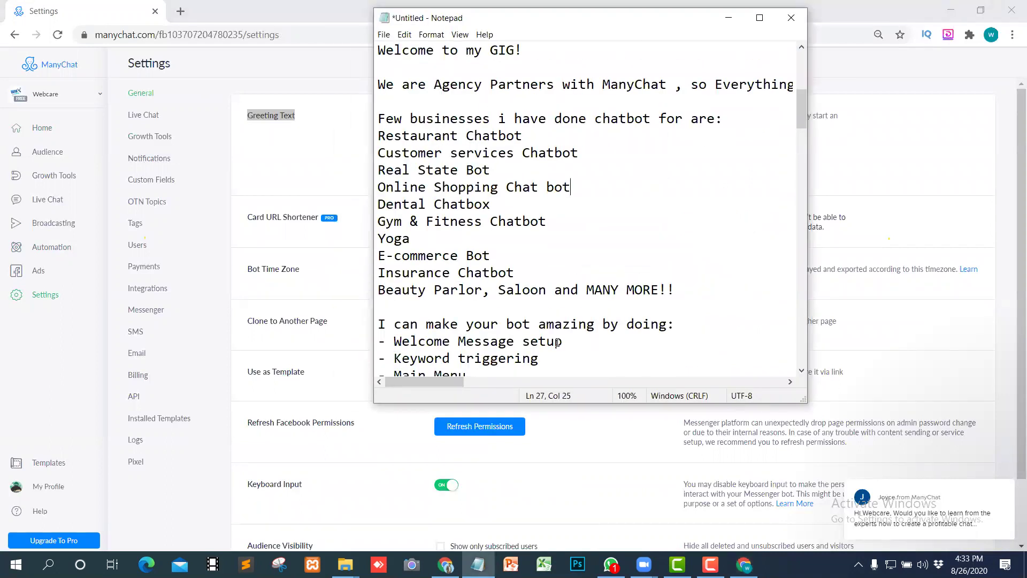
left_click(676, 325)
key("Return")
type("-")
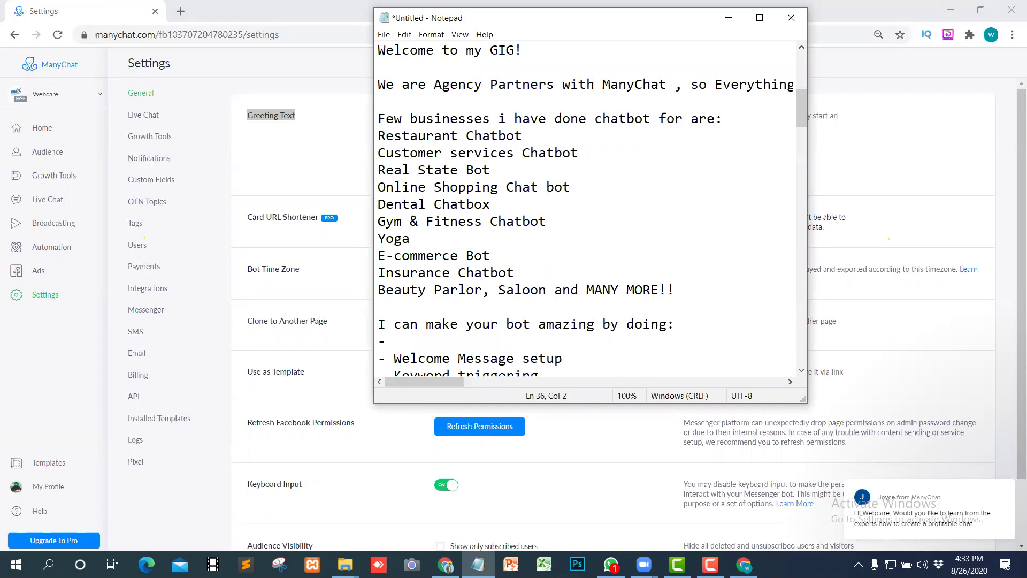
key("ctrl+v")
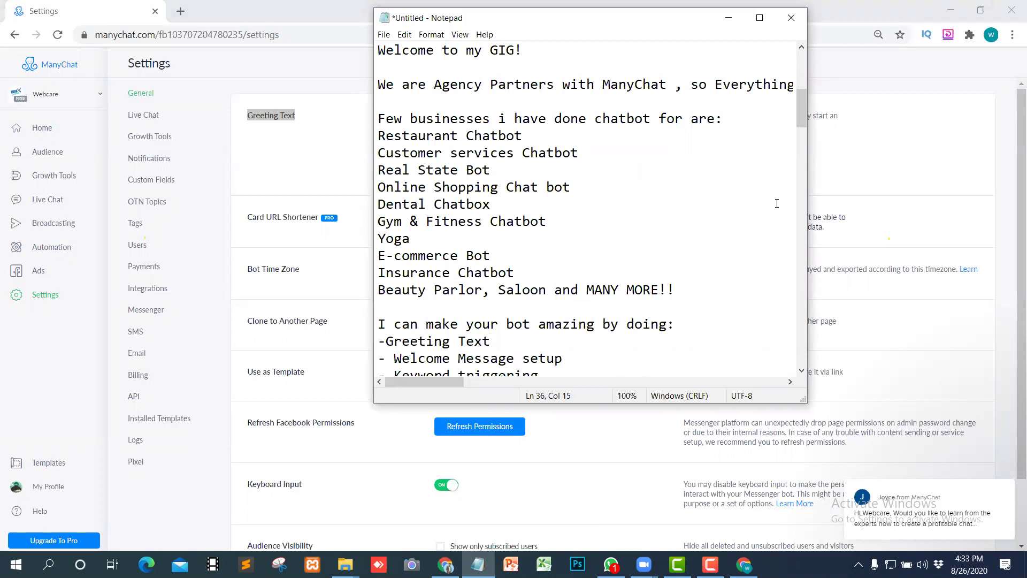
left_click(387, 342)
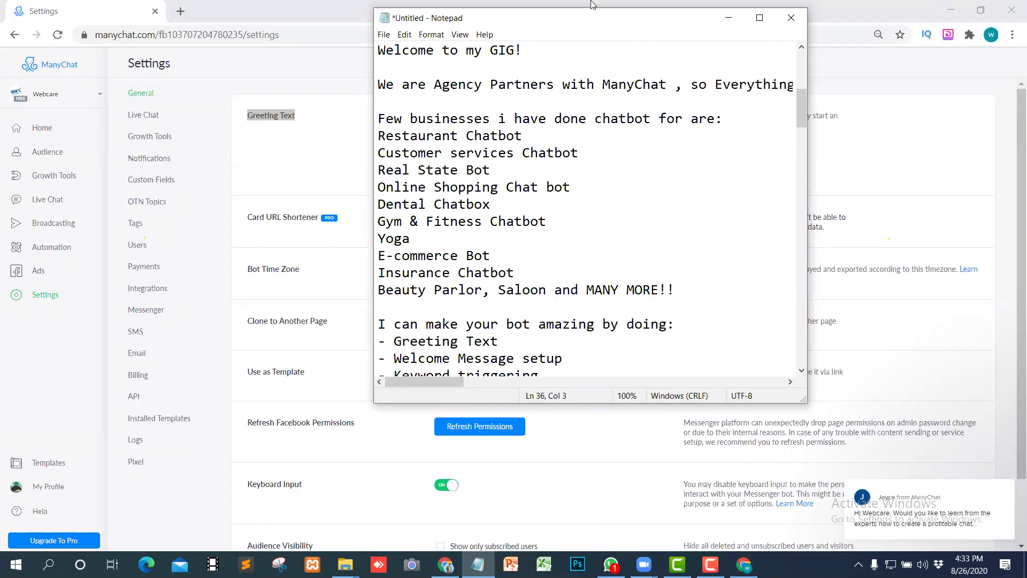
left_click(728, 18)
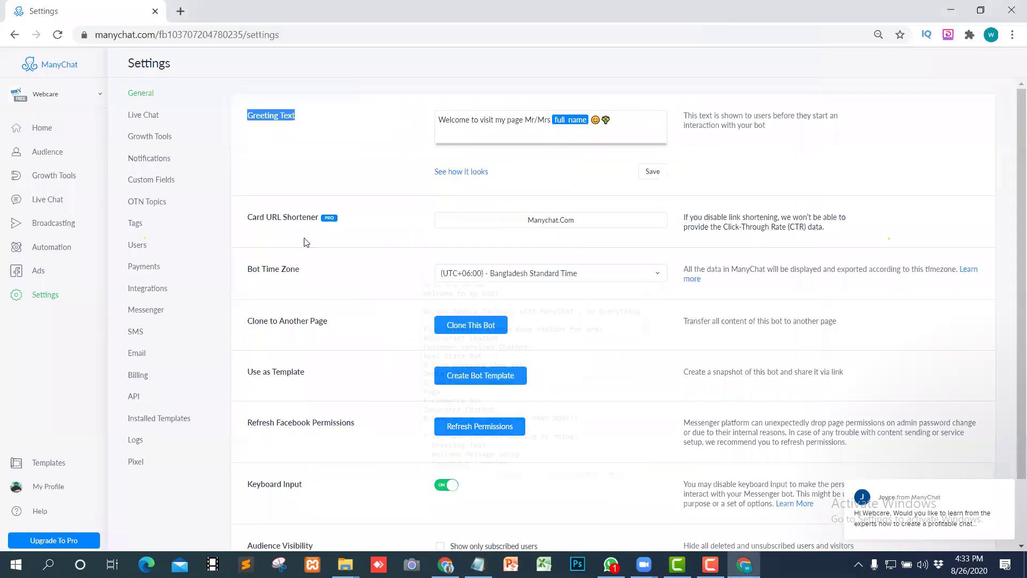
Step: Look through the bot's General, Growth Tools, Notifications, Custom Fields, Tags and Messenger settings, then open the Welcome Message flow
scroll(520, 206, "down", 2)
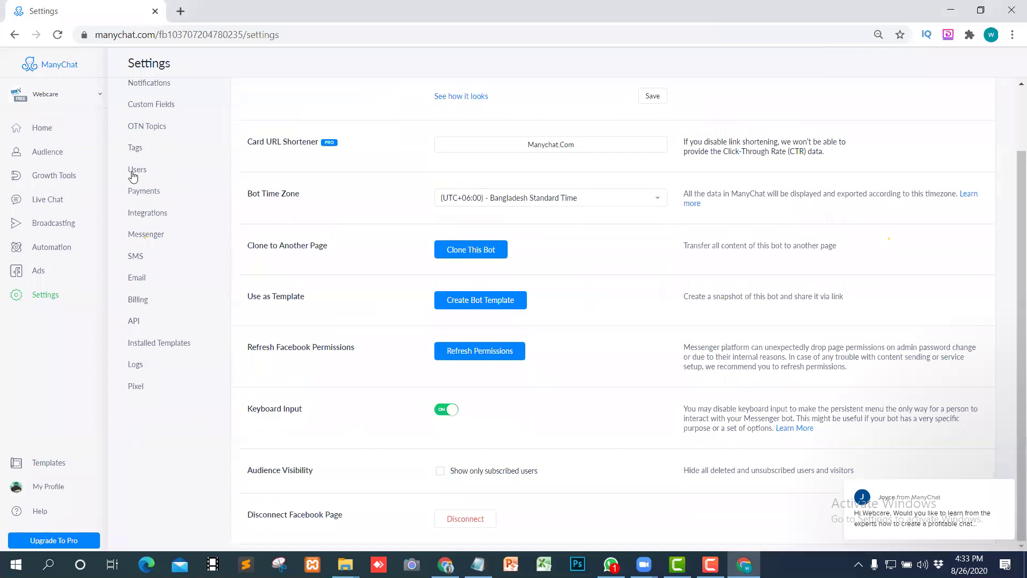
scroll(172, 122, "up", 2)
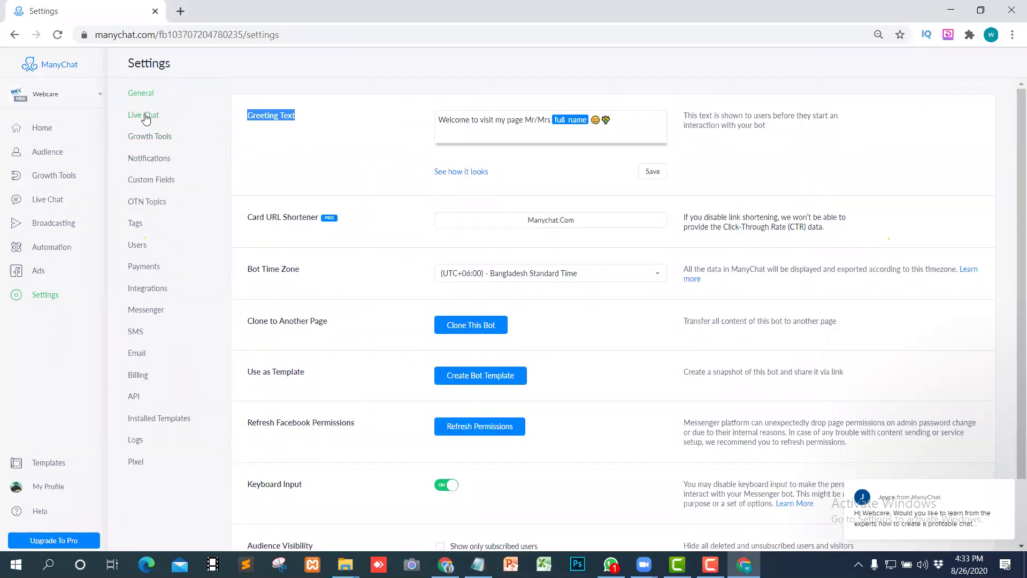
left_click(165, 140)
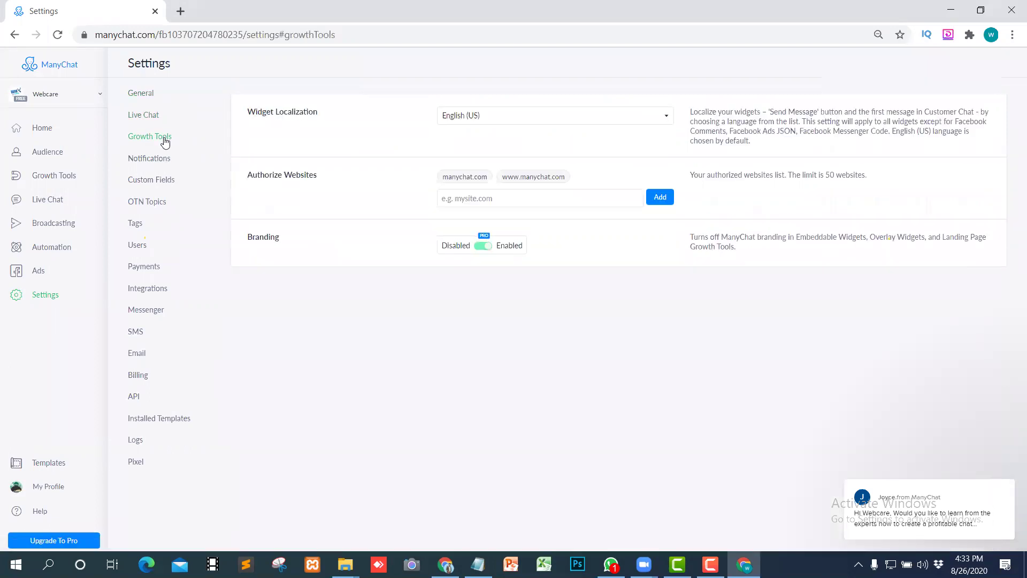
left_click(149, 160)
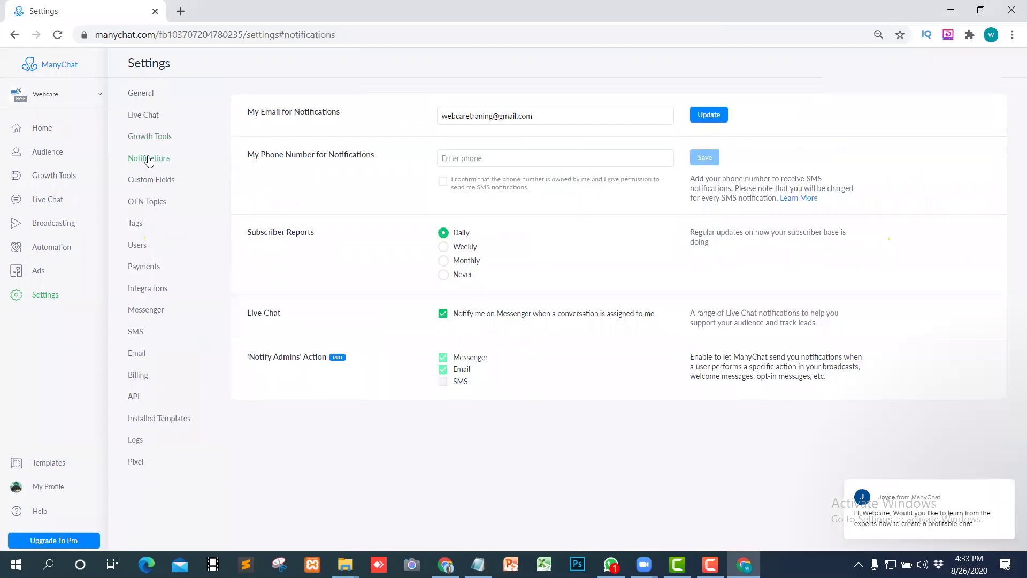
left_click(150, 185)
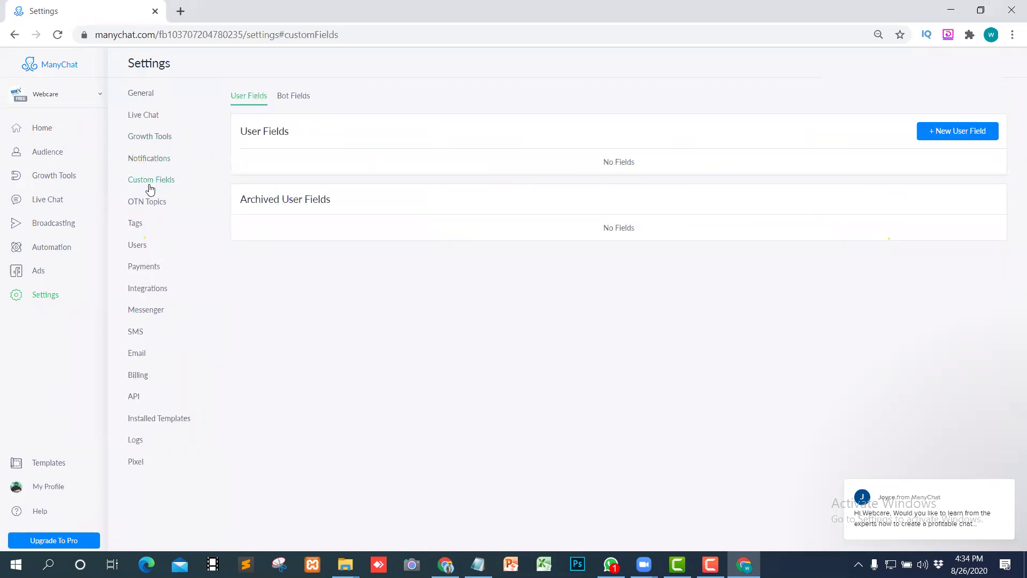
left_click(134, 226)
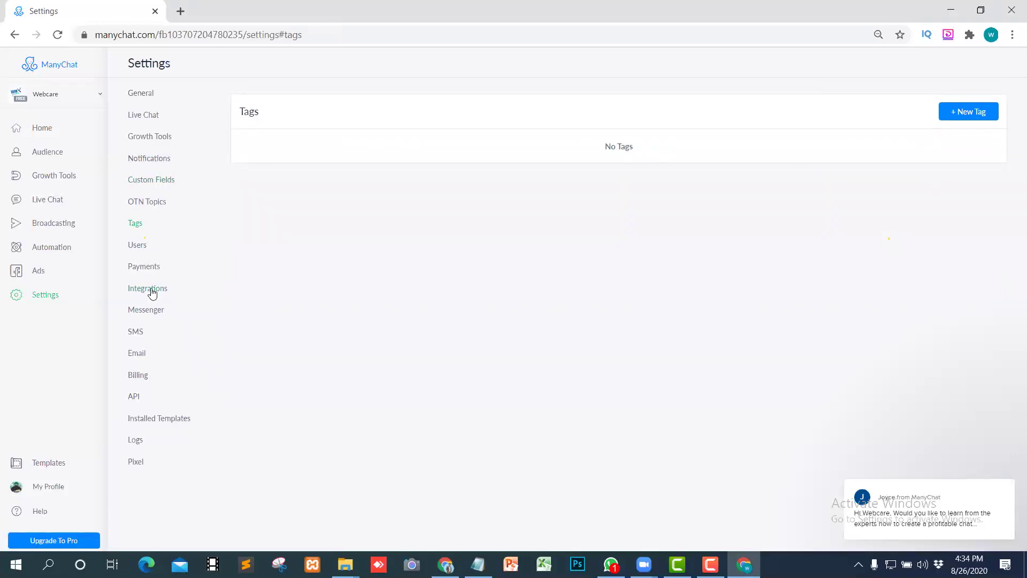
left_click(146, 311)
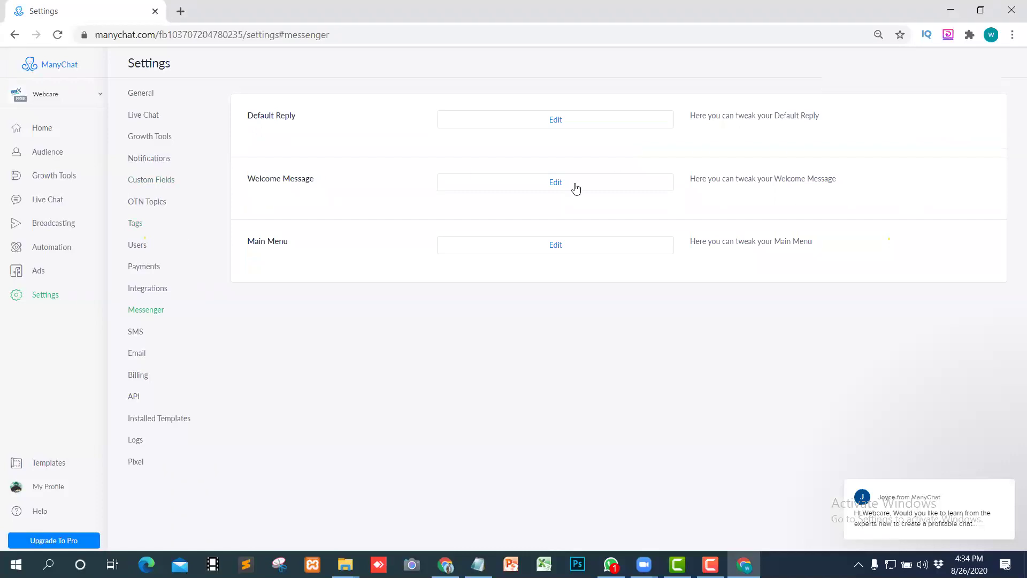
left_click(556, 183)
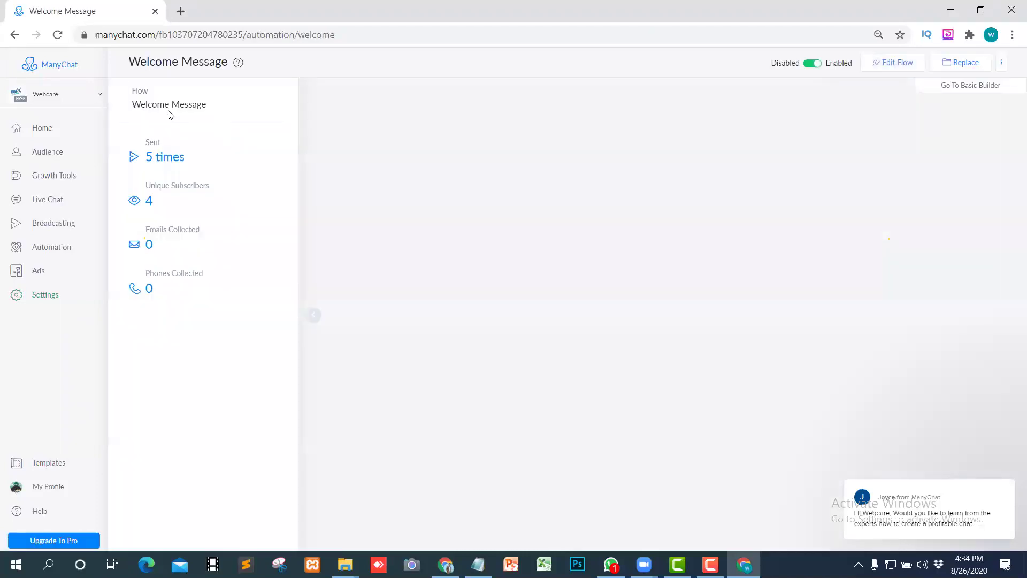
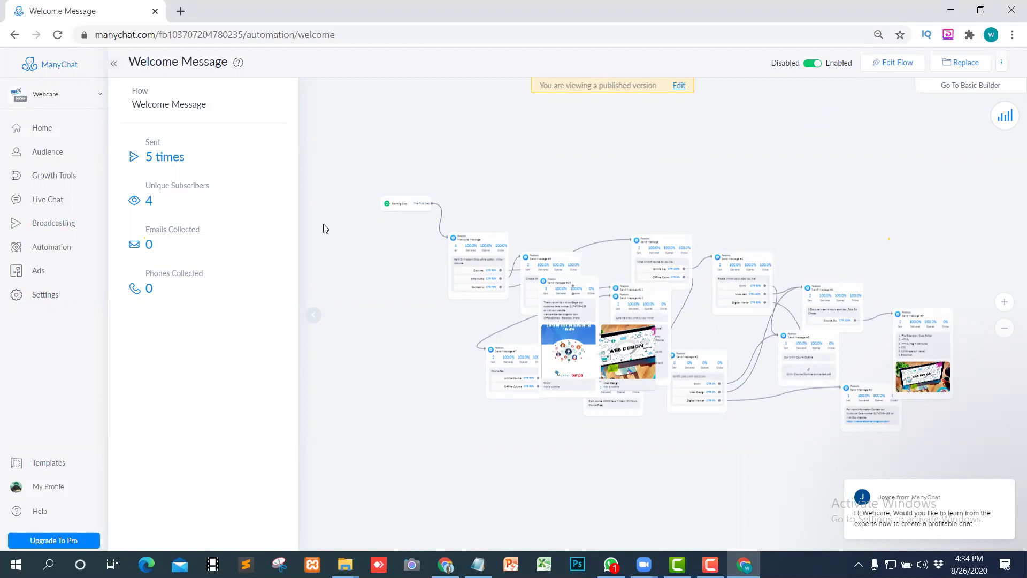
Step: Copy "Keyword triggering" from the Notepad draft's service list and translate it into Bengali in Google Translate
left_click(950, 11)
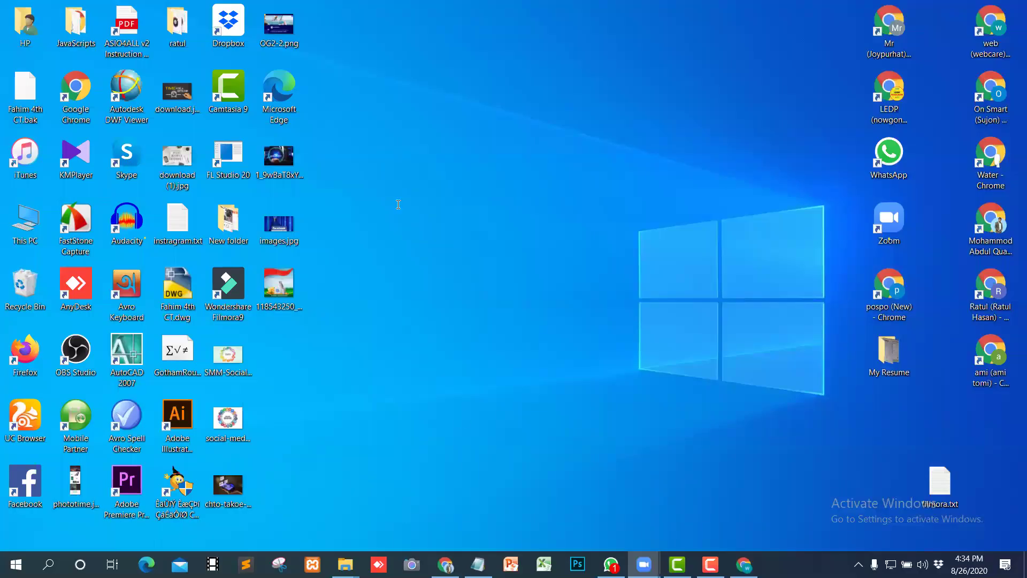
key("alt+Tab")
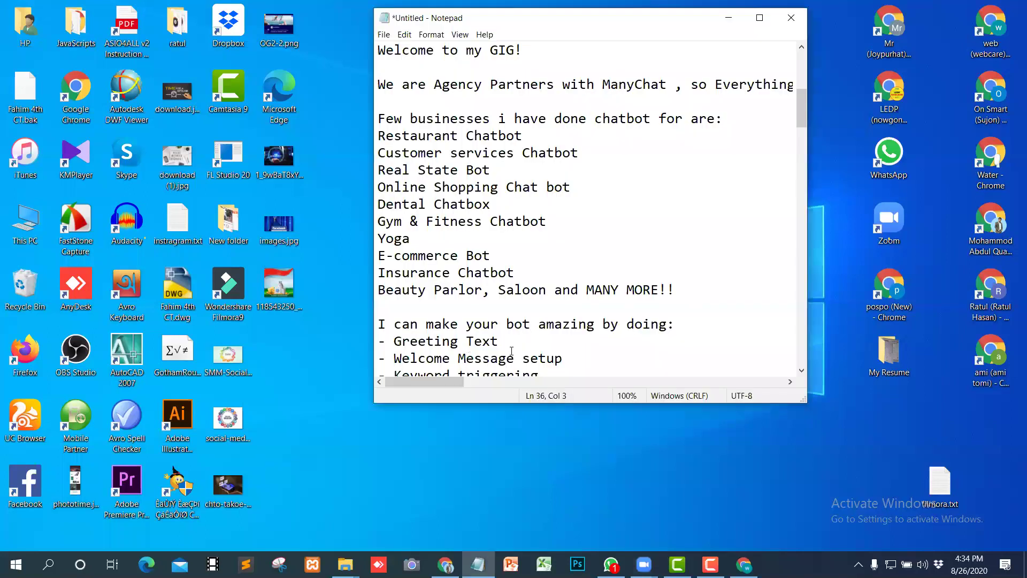
scroll(558, 347, "down", 1)
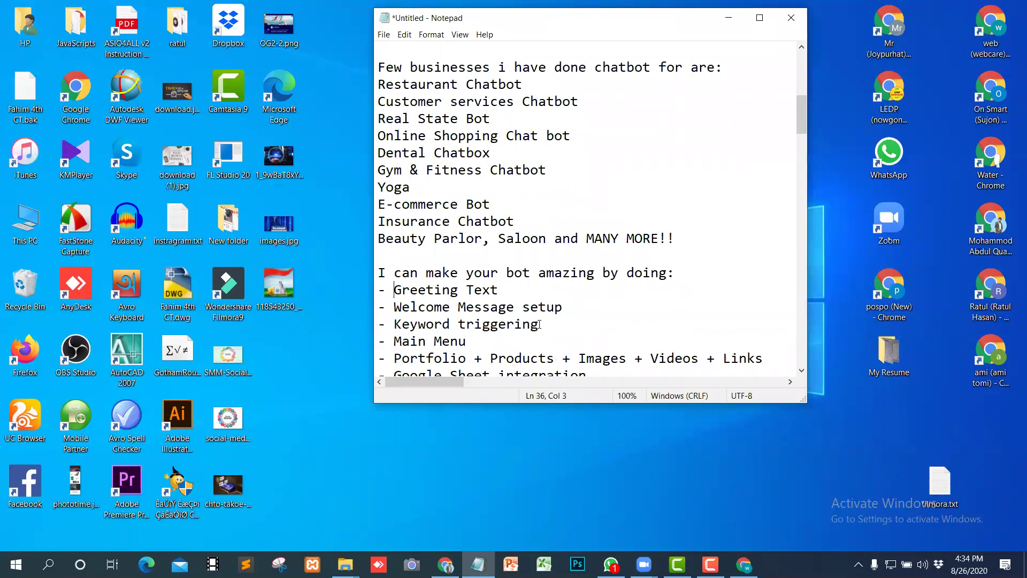
left_click_drag(540, 324, 395, 325)
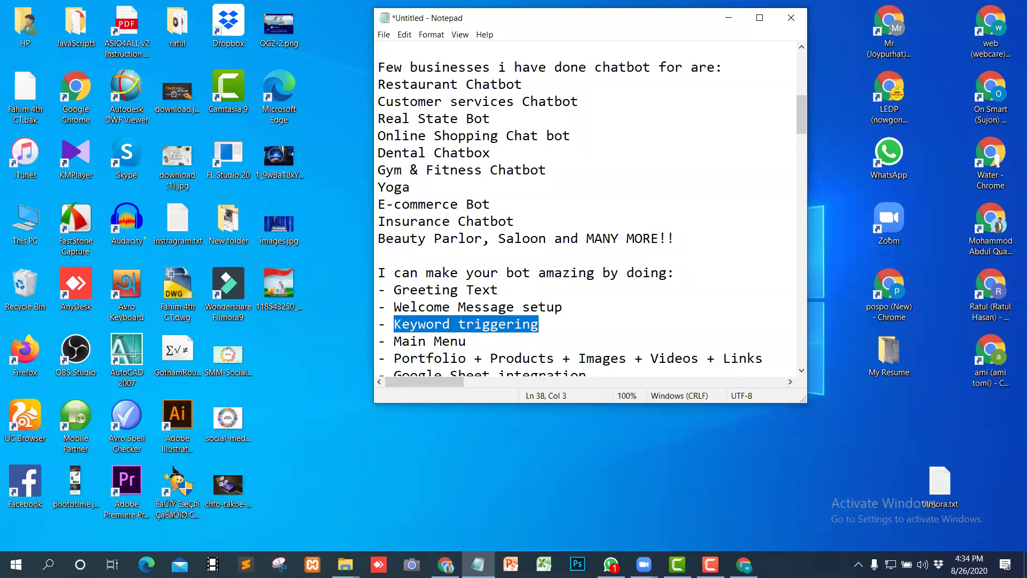
mouse_move(445, 564)
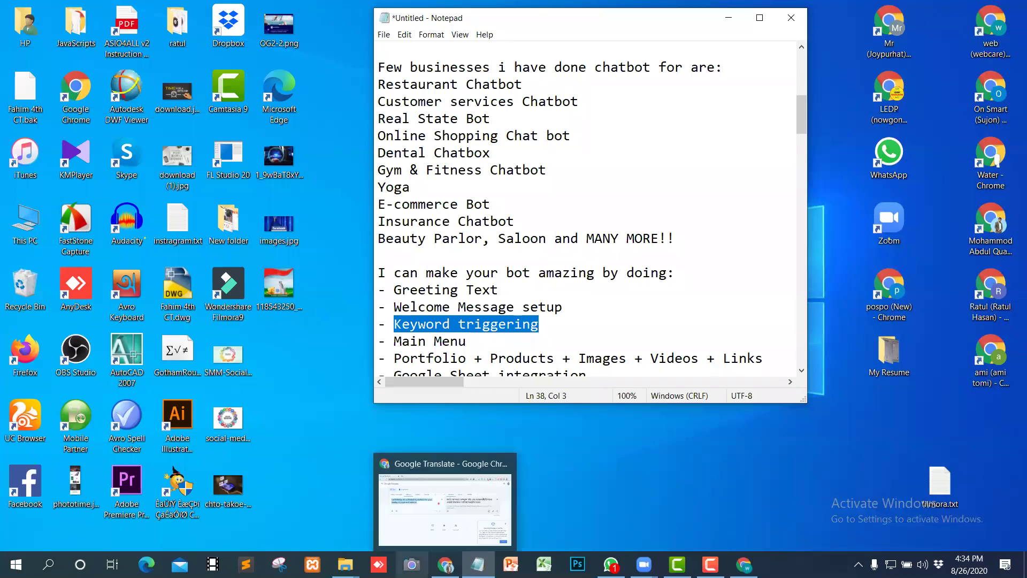
left_click(445, 508)
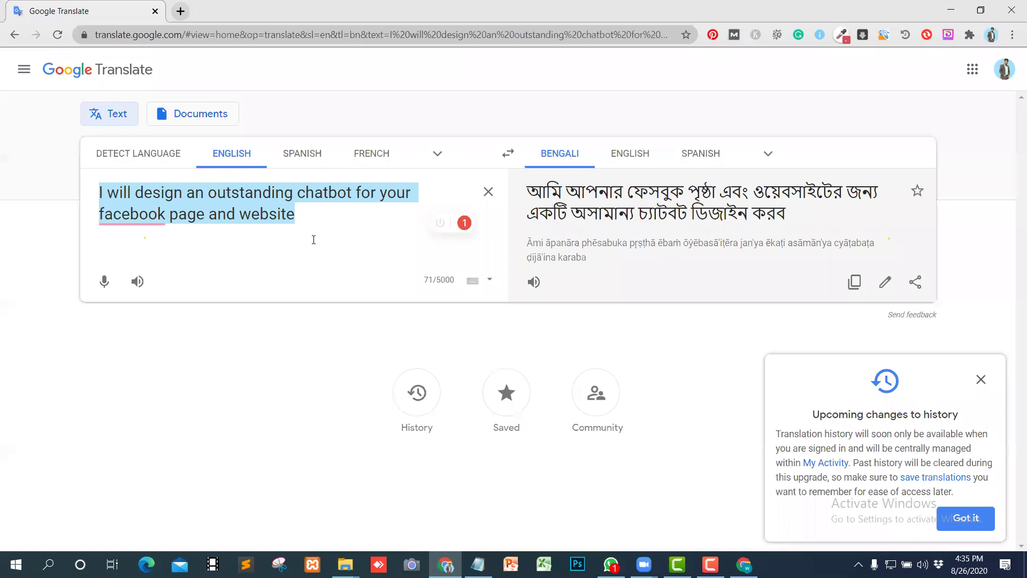
type("Keyword triggering")
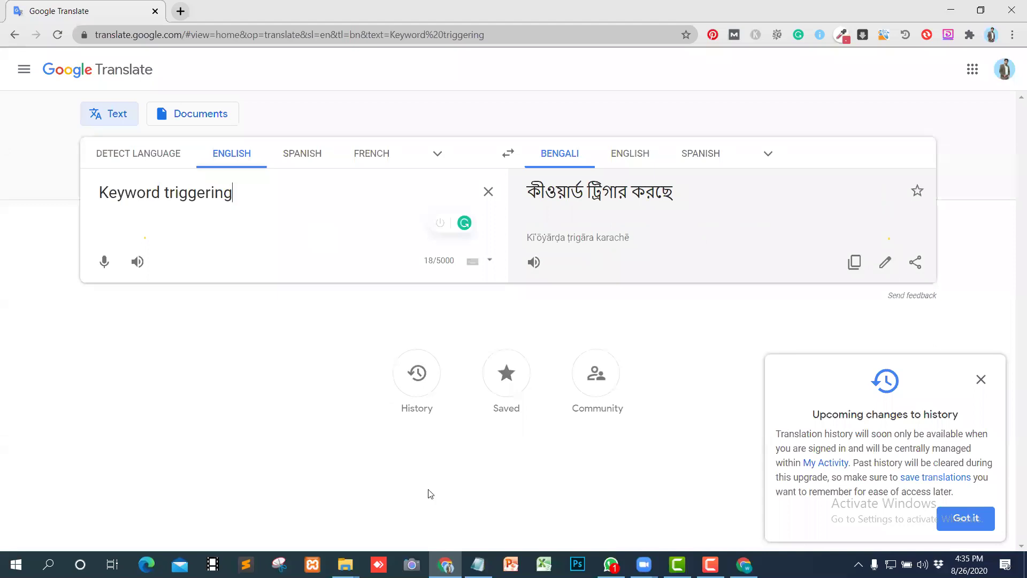
Step: Back in the Notepad draft, replace the "Keyword triggering" item with "Setup FAQ"
key("alt+Tab")
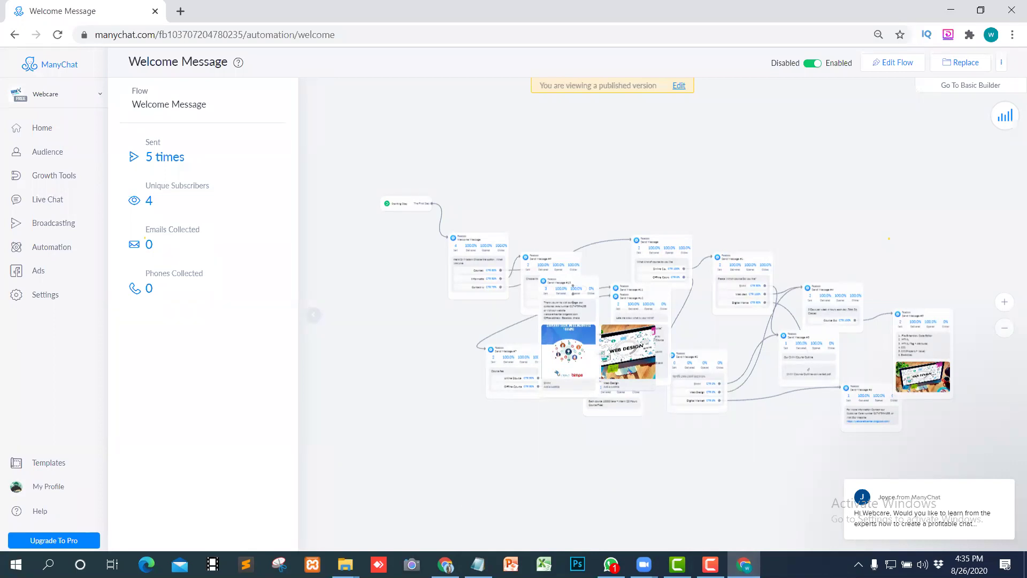
key("alt+Tab")
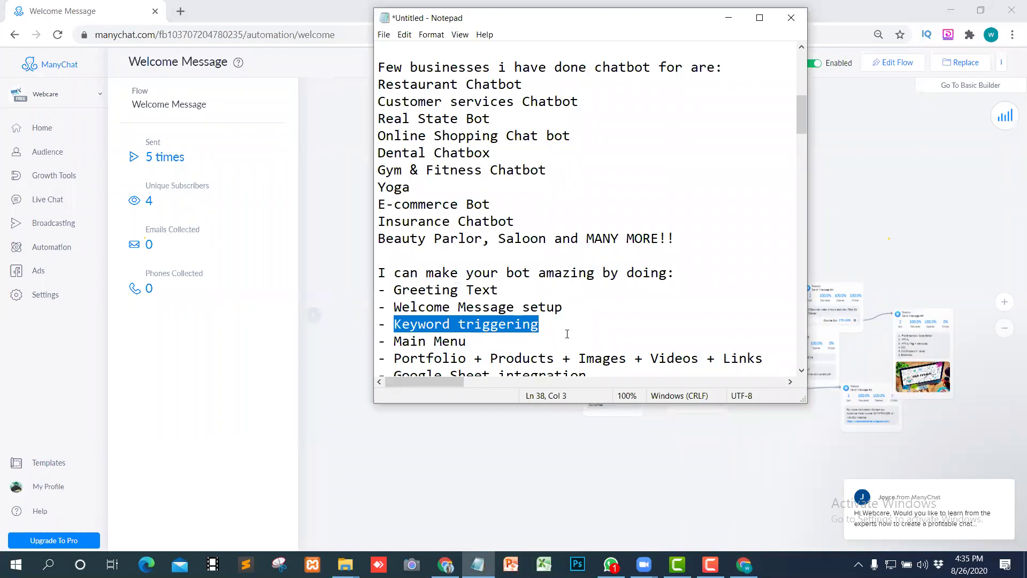
key("ctrl+x")
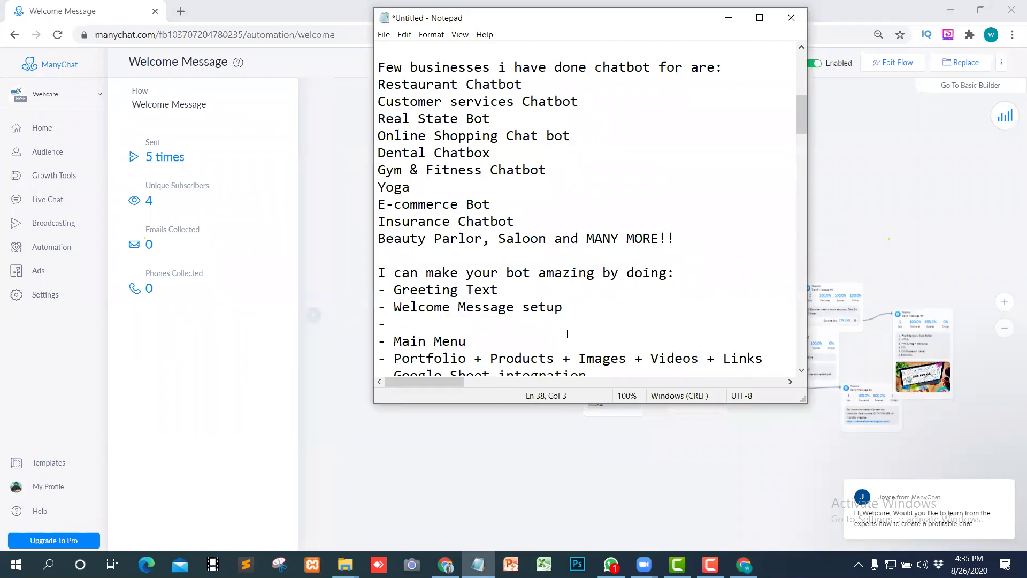
type("in")
key("BackSpace")
key("BackSpace")
type("I")
key("BackSpace")
type("Setuo")
key("BackSpace")
type("p Fa")
key("BackSpace")
type("AQ")
Step: Add the item "- Setup information message" below "Setup FAQ" in the service list
left_click(729, 19)
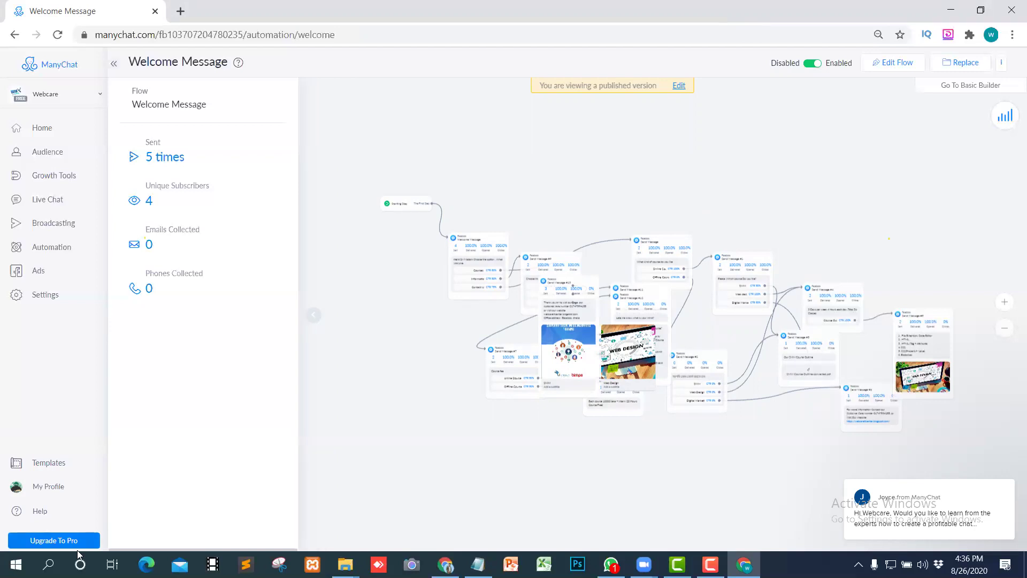
key("alt+Tab")
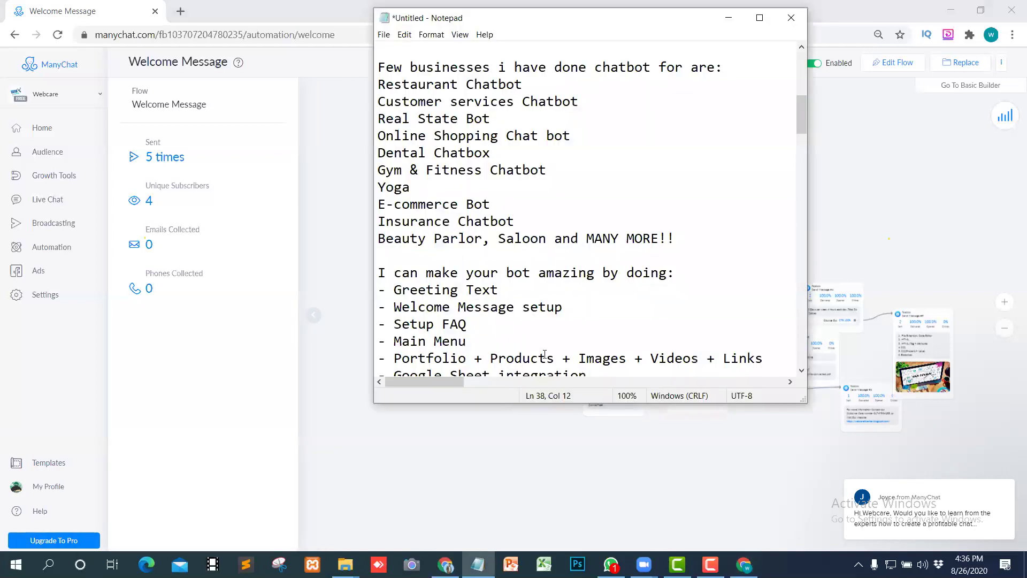
key("Return")
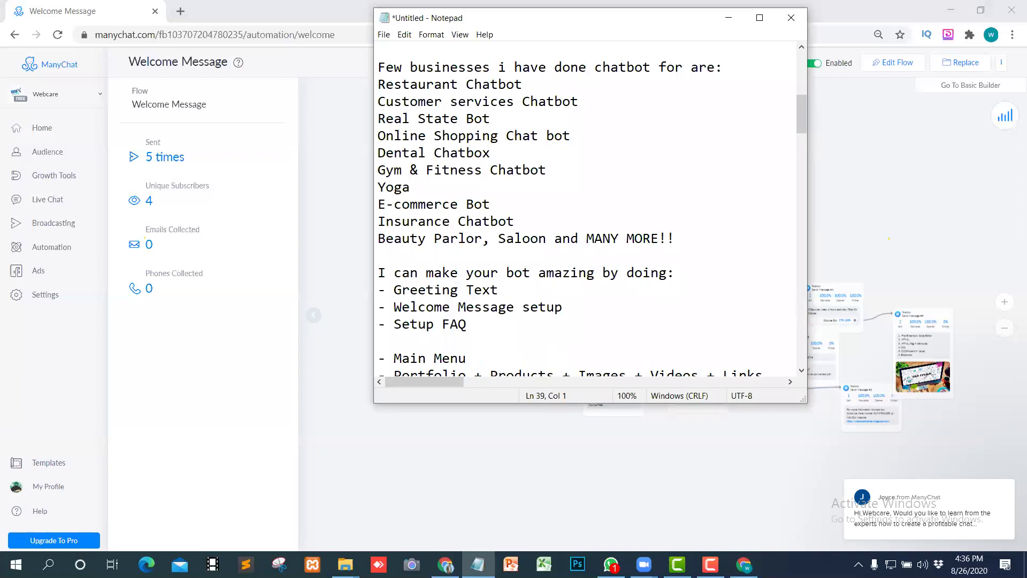
type("- Setup informa")
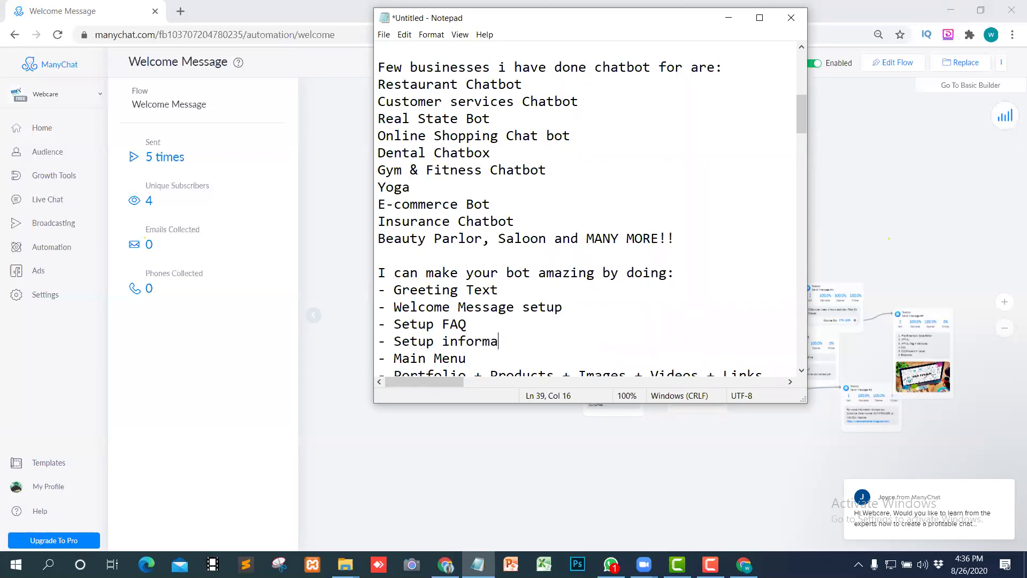
type("tion ")
type("for")
key("BackSpace")
key("BackSpace")
key("BackSpace")
key("BackSpace")
type("message")
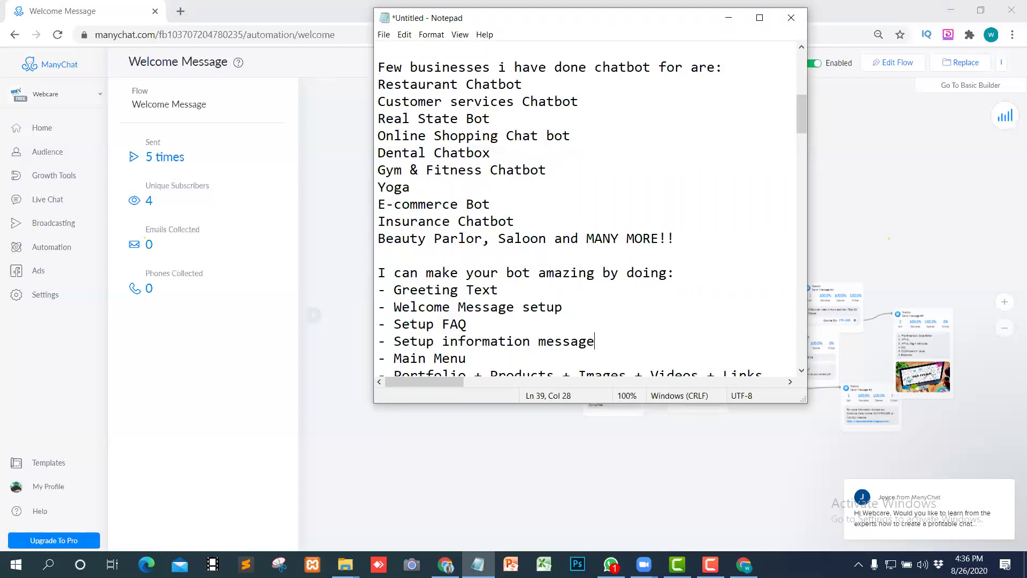
Step: Add the item "- Setup convence text" below "Setup information message"
key("Return")
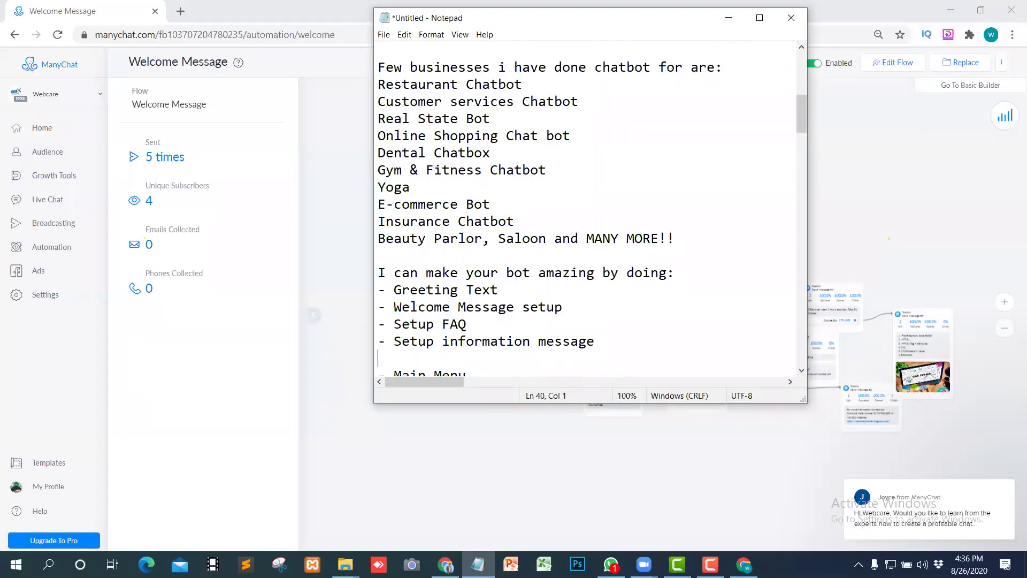
type("-")
type(" conve")
key("BackSpace")
key("BackSpace")
key("BackSpace")
key("BackSpace")
key("BackSpace")
type("set")
key("BackSpace")
key("BackSpace")
key("BackSpace")
type("Setup conve")
type("nce ")
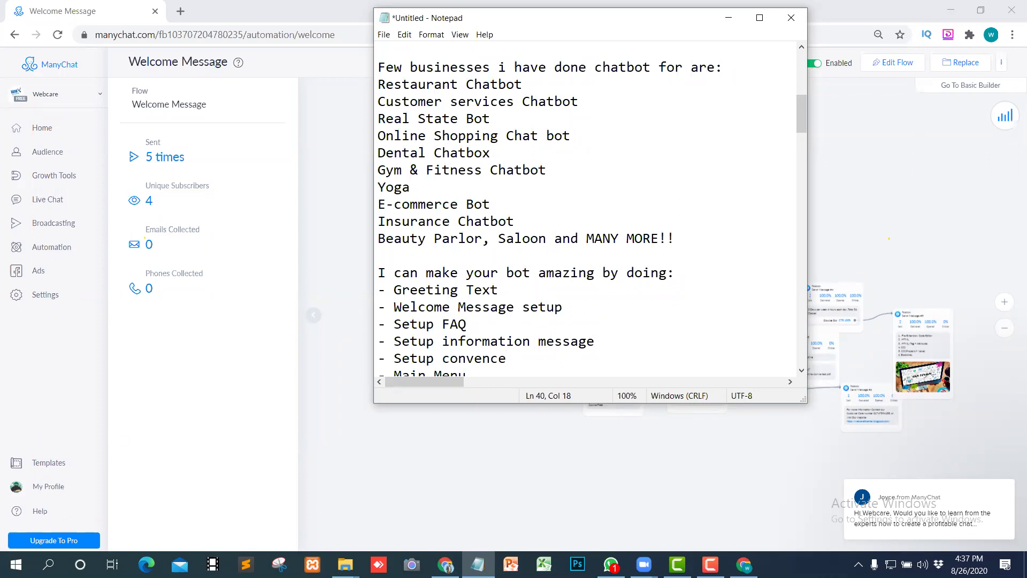
type("text")
Step: Add the item "- Setup sales information" below "Setup convence text" and start a new line under it
key("Return")
type("- Set")
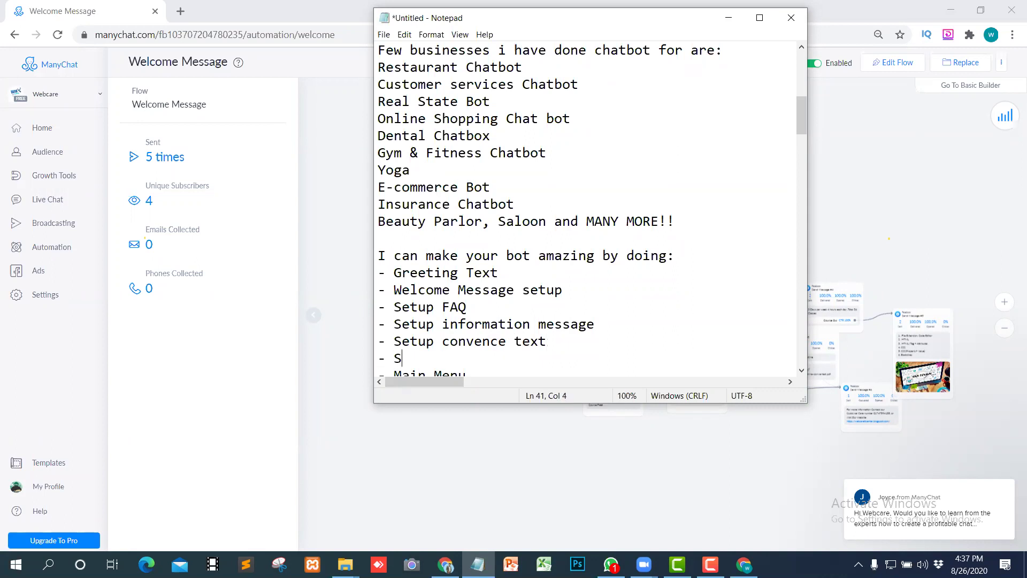
key("BackSpace")
type("up sale")
key("BackSpace")
type("s")
type(" in")
type("ma")
key("BackSpace")
key("BackSpace")
type("for")
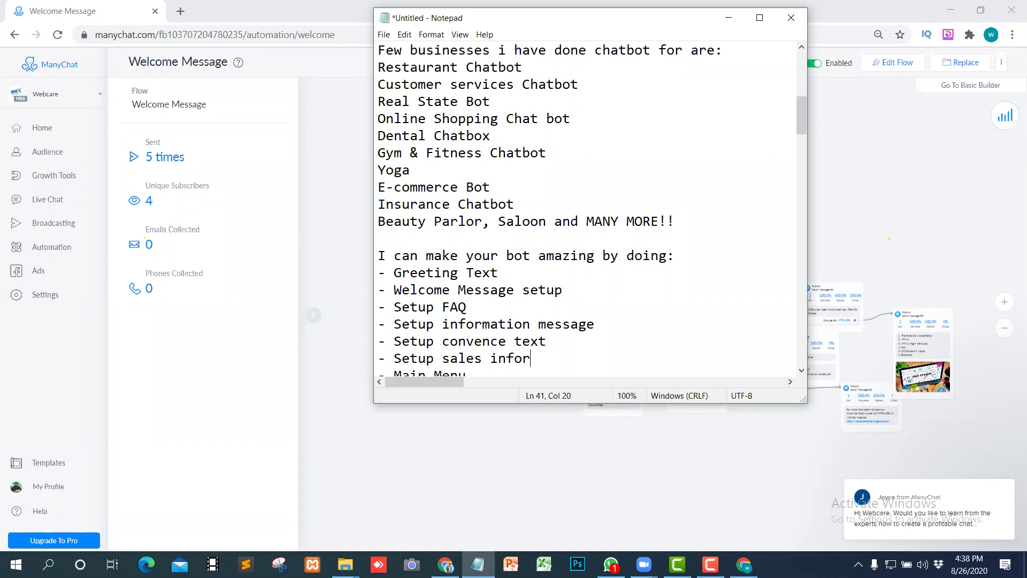
type("mation")
key("Return")
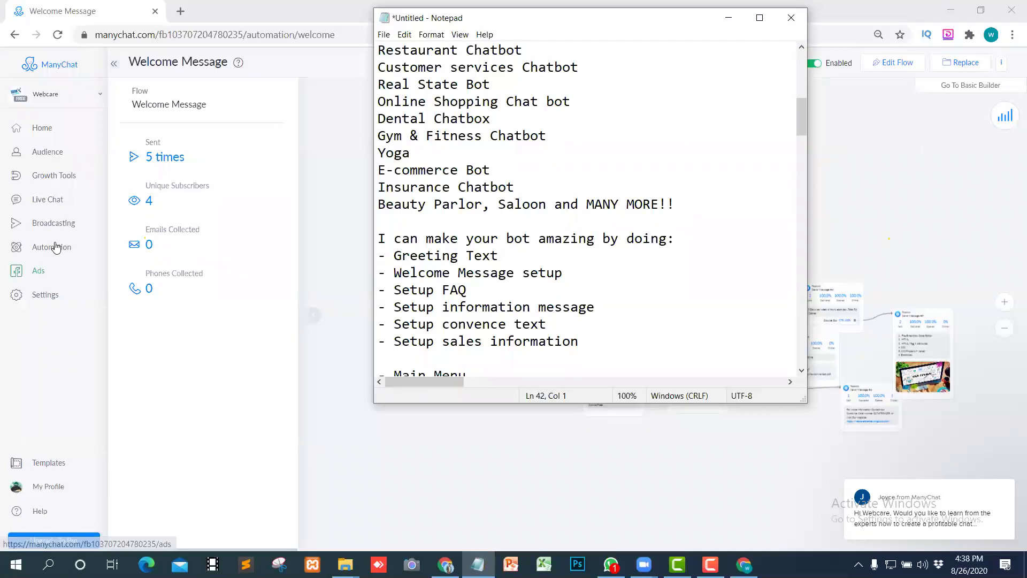
Step: Put the Notepad draft away and mark a screenshot area of about 550x370 around the left and middle parts of ManyChat's Welcome Message flow
left_click(729, 19)
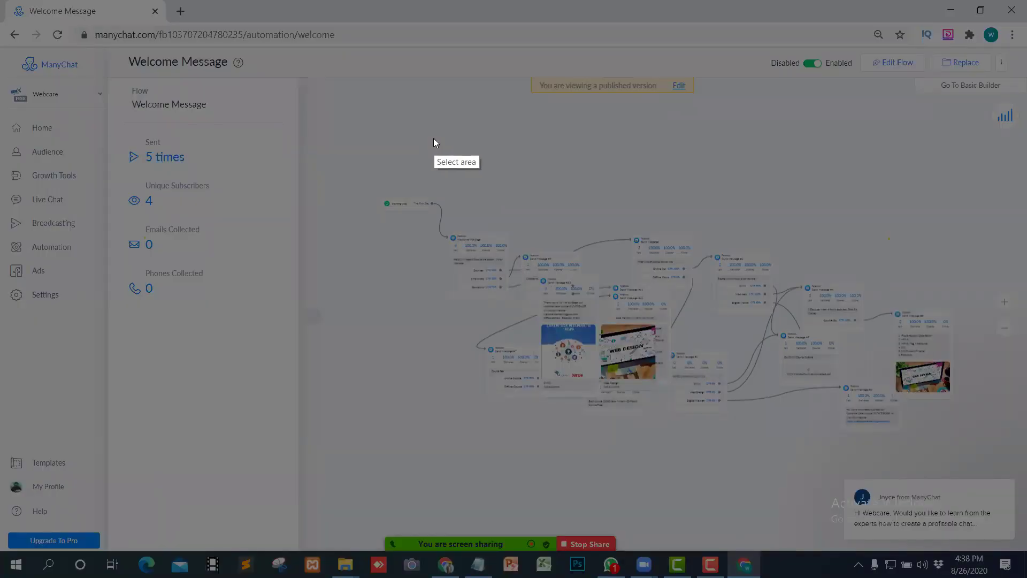
mouse_move(445, 155)
left_mouse_down()
mouse_move(504, 287)
mouse_move(462, 155)
left_mouse_up()
left_click(453, 165)
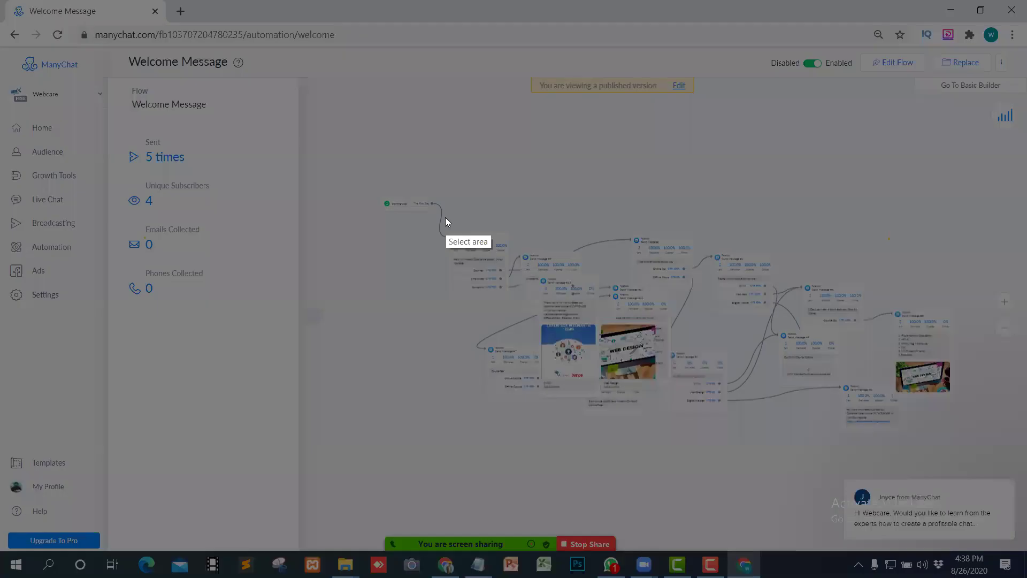
key("Print")
mouse_move(445, 208)
left_mouse_down()
mouse_move(492, 309)
mouse_move(551, 351)
mouse_move(804, 446)
mouse_move(738, 442)
left_mouse_up()
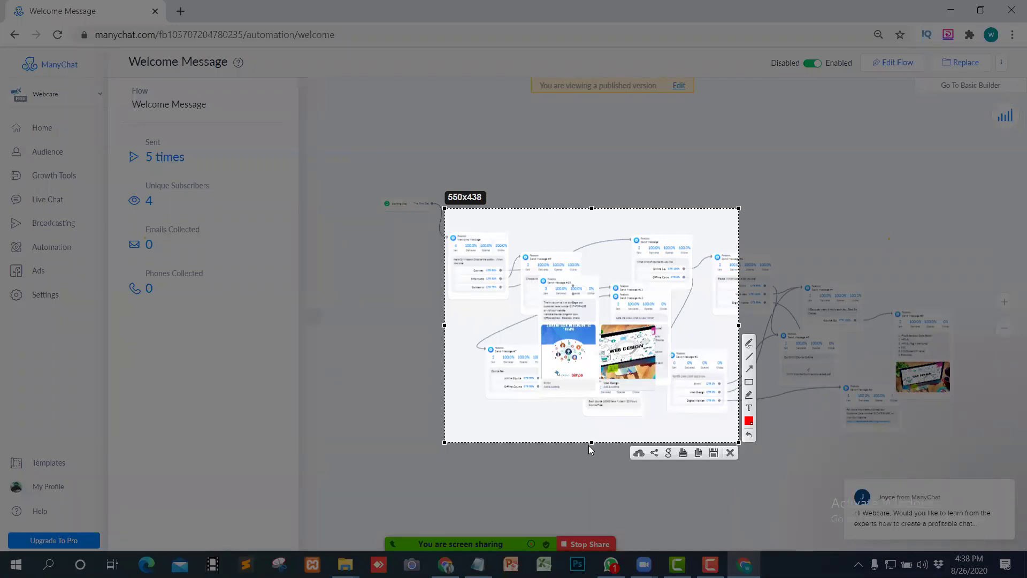
left_click_drag(596, 309, 597, 324)
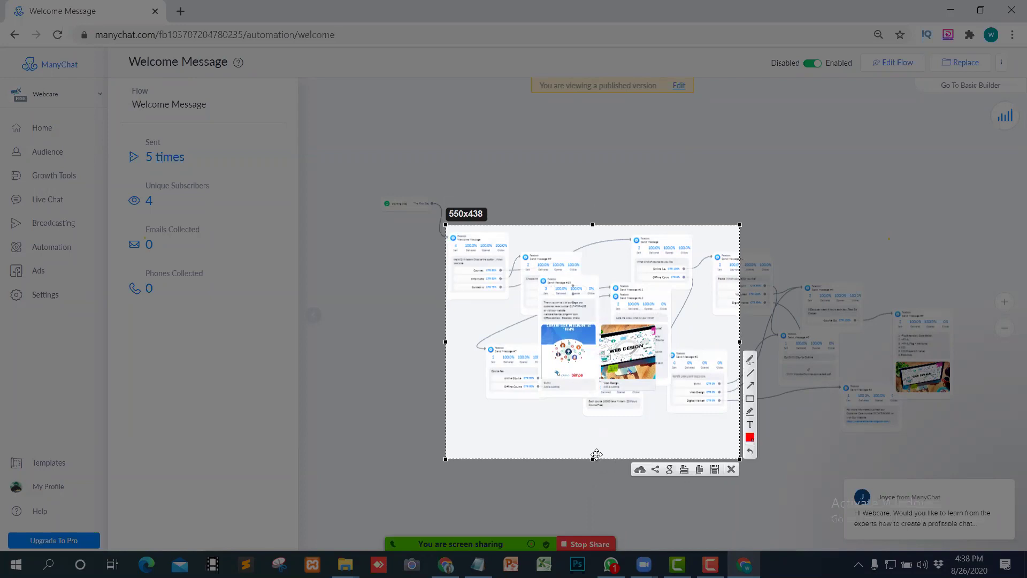
left_click_drag(594, 459, 609, 423)
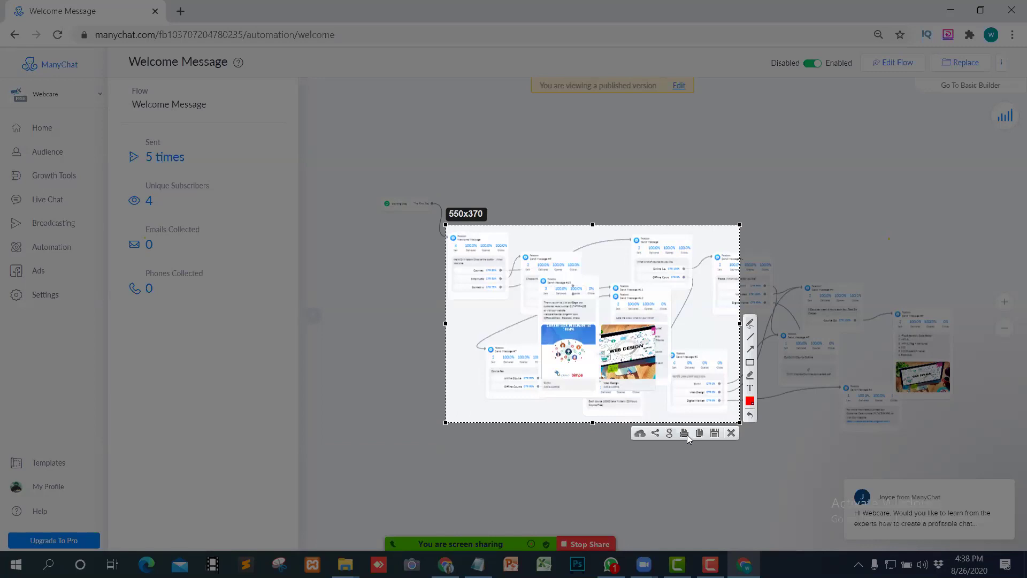
Step: Save the captured flow area to the Desktop as the JPEG file Screenshot_1.jpg
left_click(714, 434)
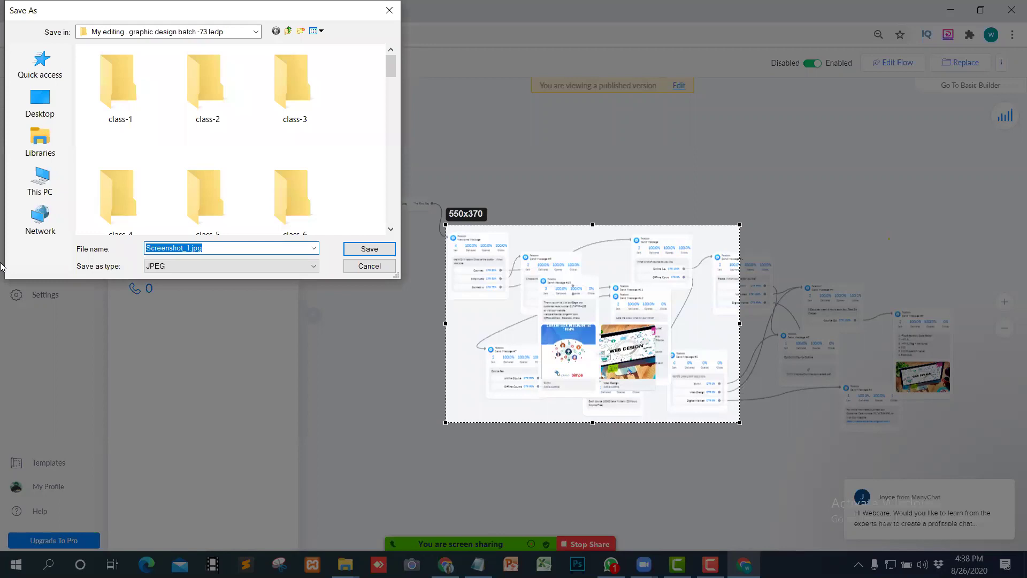
left_click(40, 102)
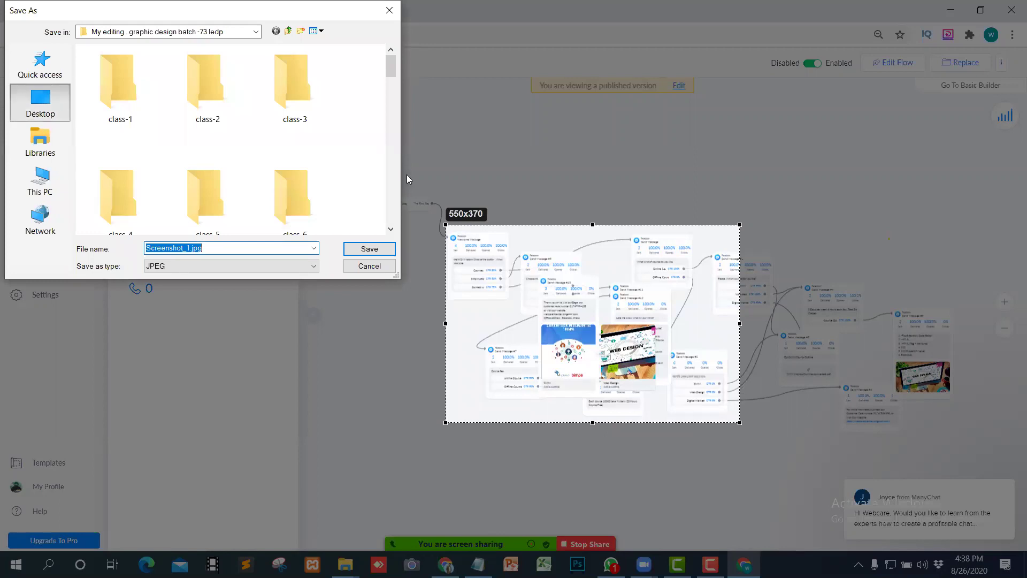
left_click(44, 105)
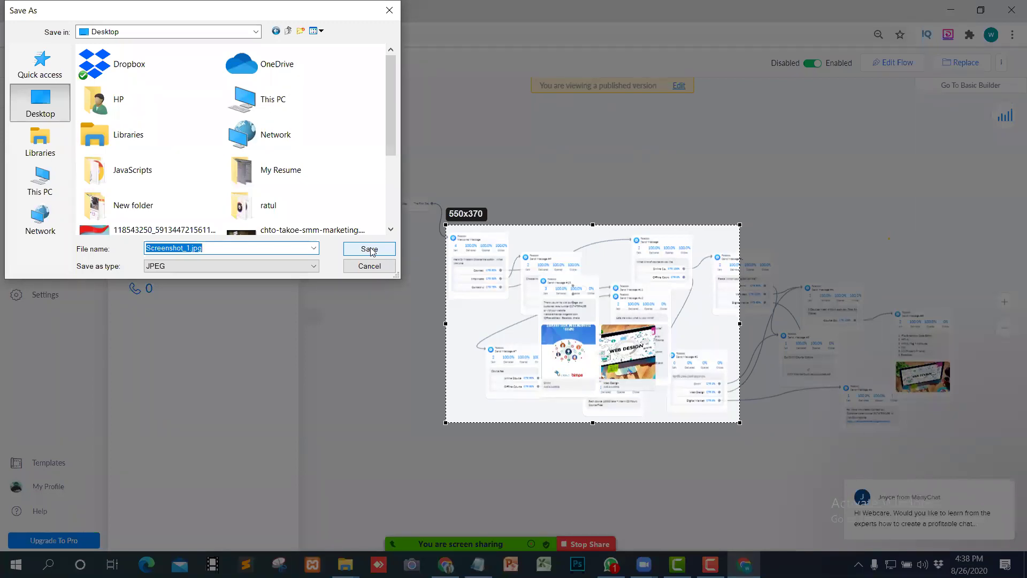
left_click(370, 249)
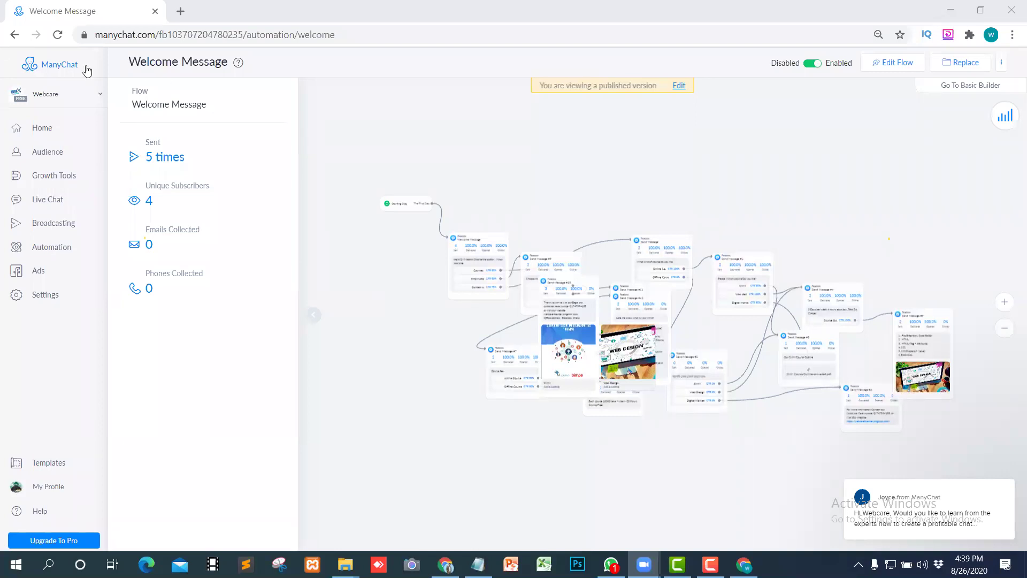
Step: Look at the Main Menu setup from ManyChat's Messenger settings and reopen the Welcome Message flow
left_click(14, 35)
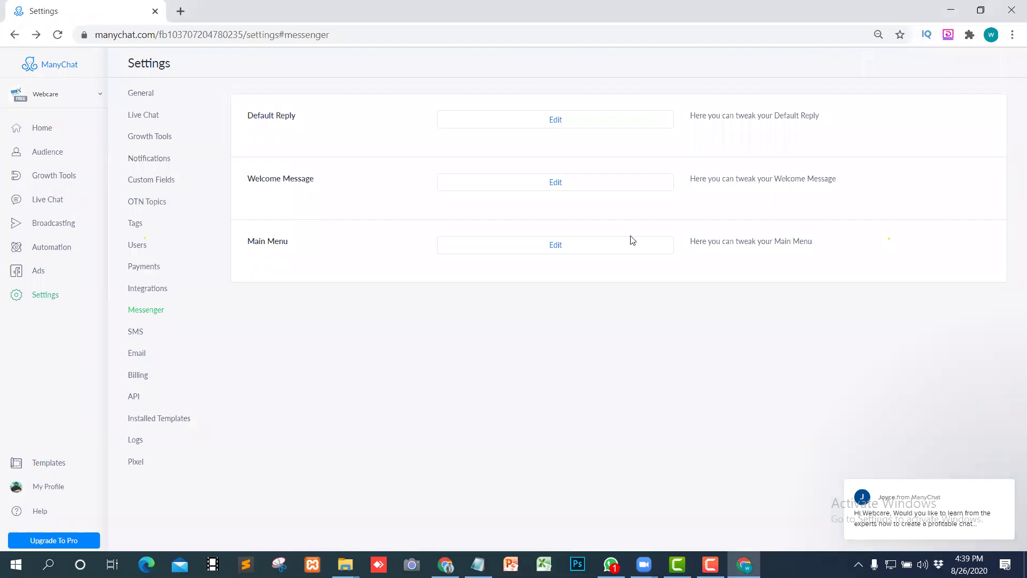
left_click(558, 251)
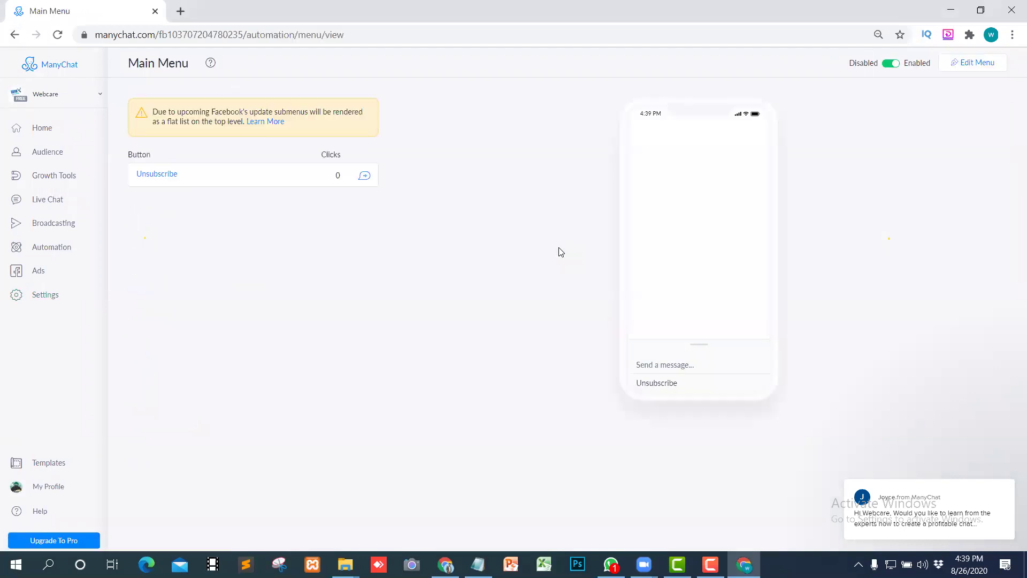
left_click(15, 35)
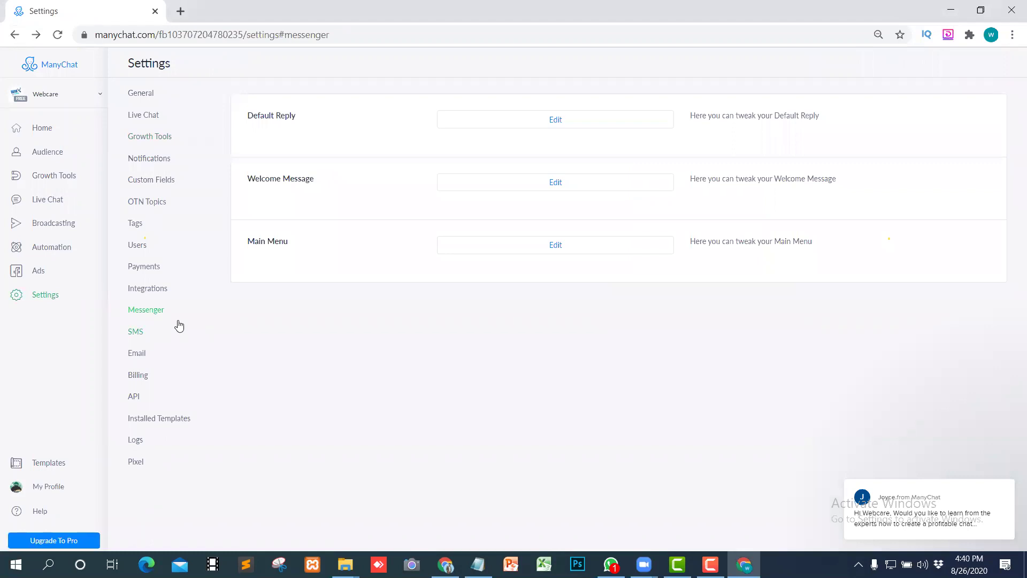
left_click(555, 184)
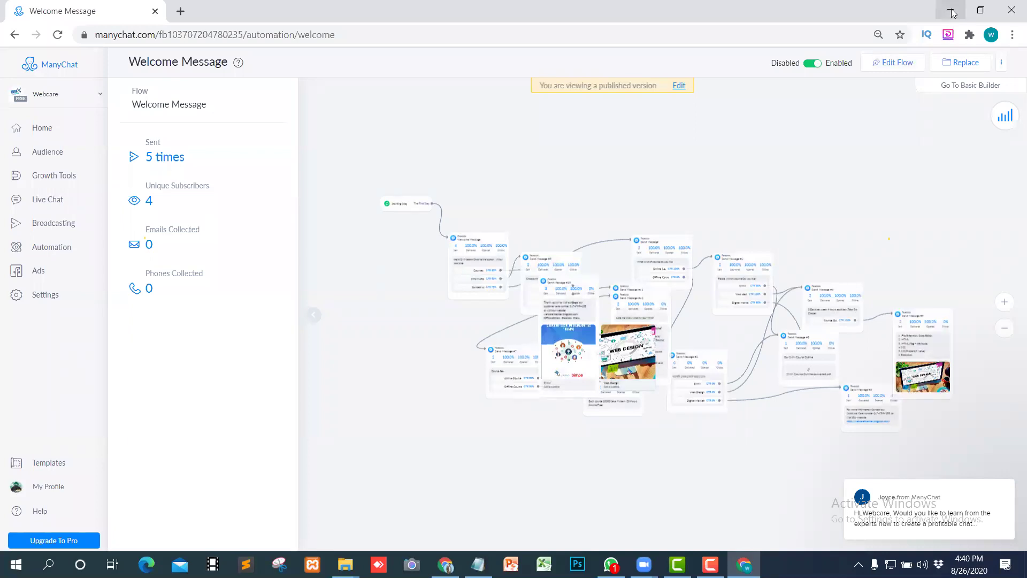
Step: Switch back to the Notepad draft and remove the empty bullet line between "Setup sales information" and "Main Menu"
key("alt+Tab")
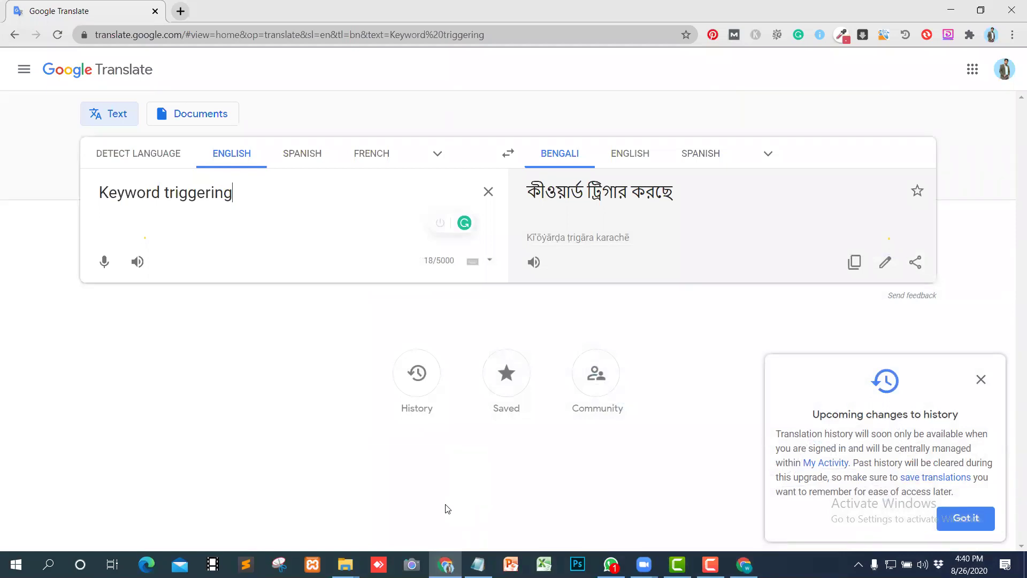
key("alt+Tab")
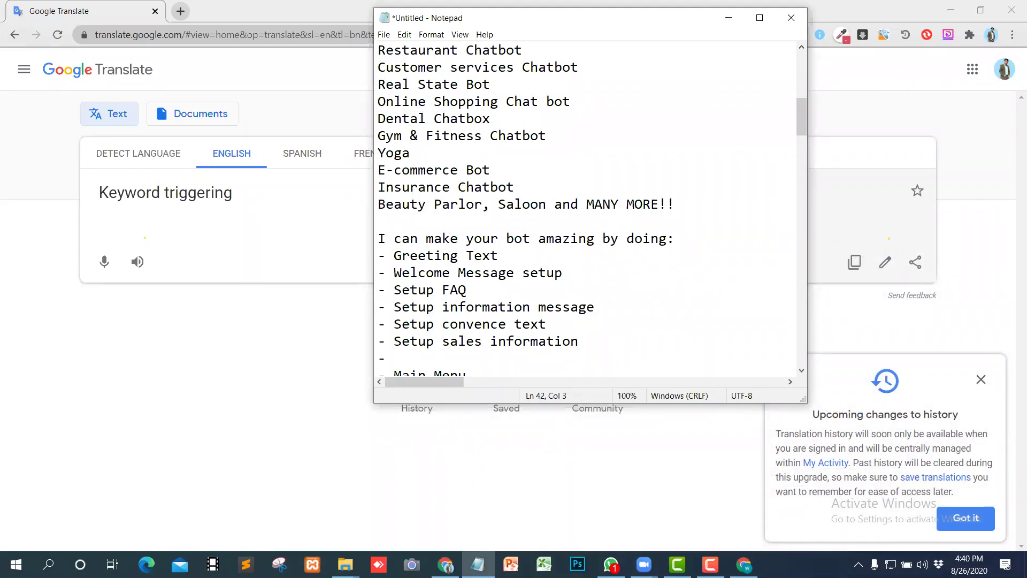
key("BackSpace")
key("Delete")
scroll(510, 347, "down", 2)
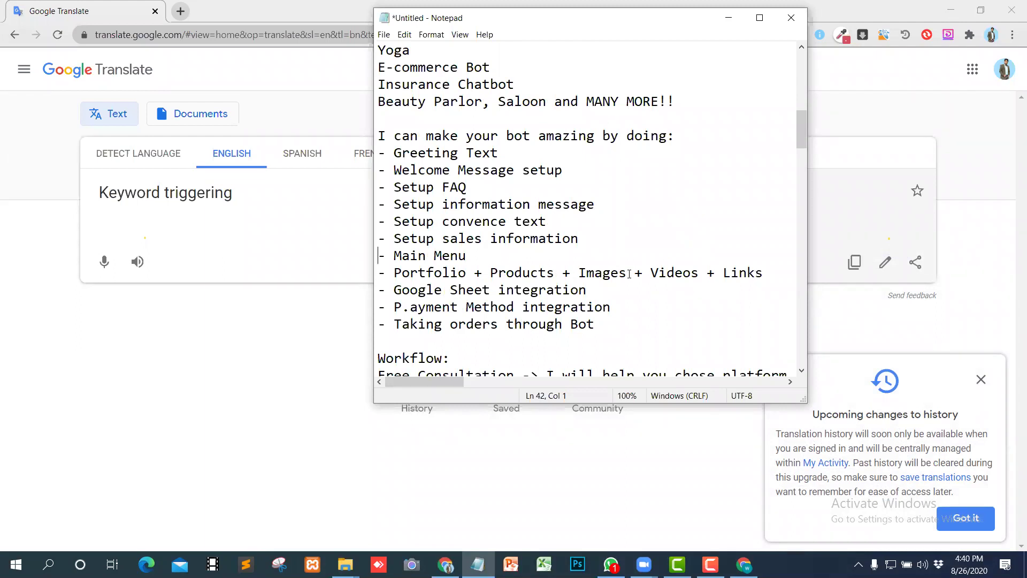
Step: Append "+ gallery" to the end of the "Portfolio + Products + Images + Videos + Links" item
left_click(780, 273)
type("+ gallery")
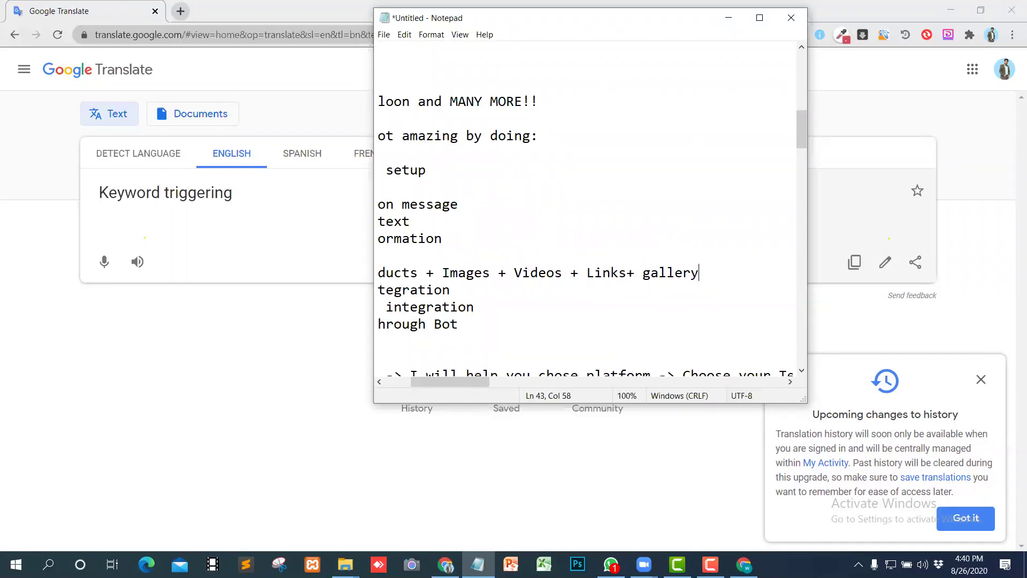
left_click(510, 305)
Step: In ManyChat, open the Welcome Message flow for editing and examine which content types can be added to its messages
left_click(743, 564)
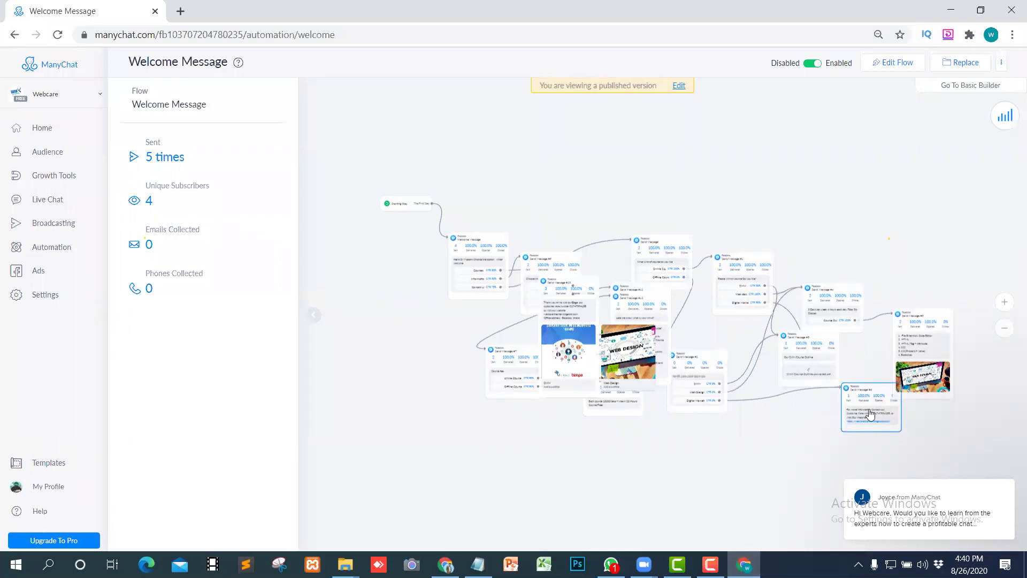
left_click(870, 414)
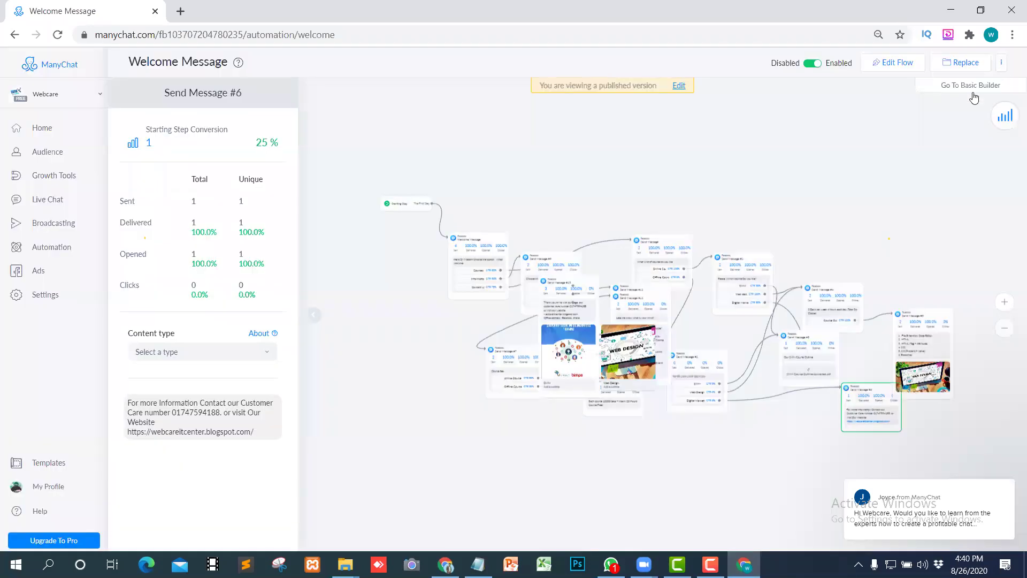
left_click(906, 65)
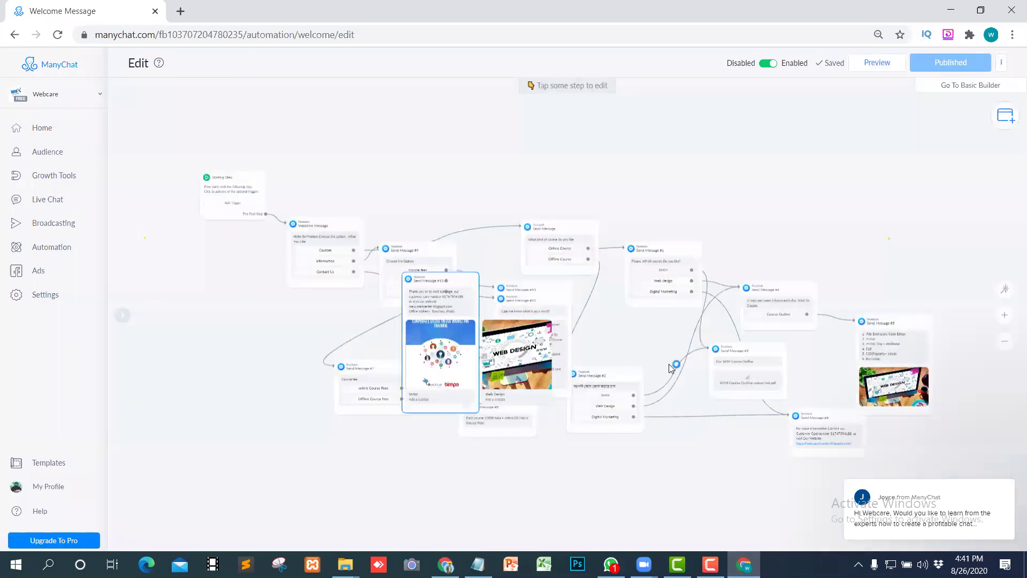
left_click(908, 349)
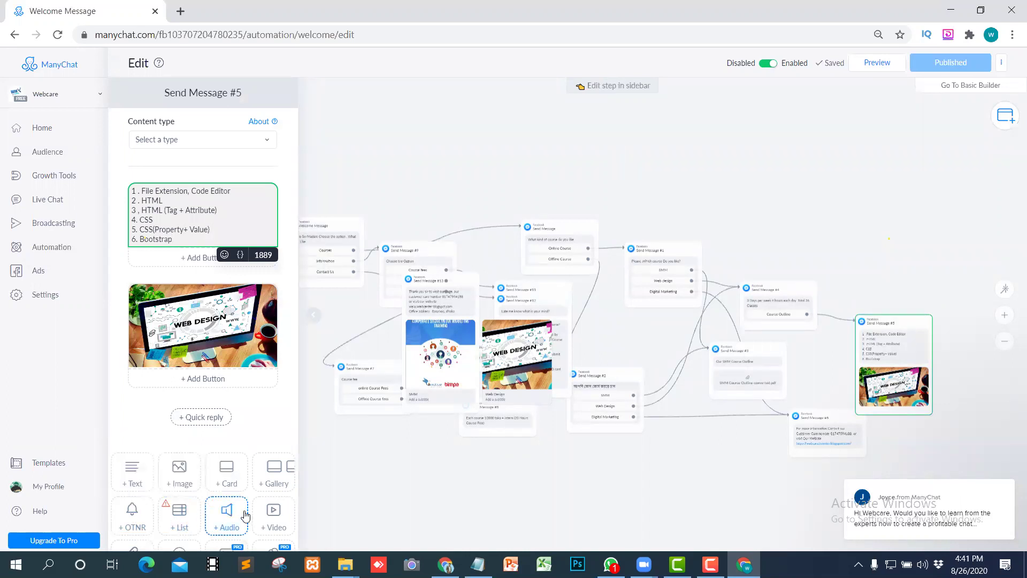
scroll(146, 537, "down", 1)
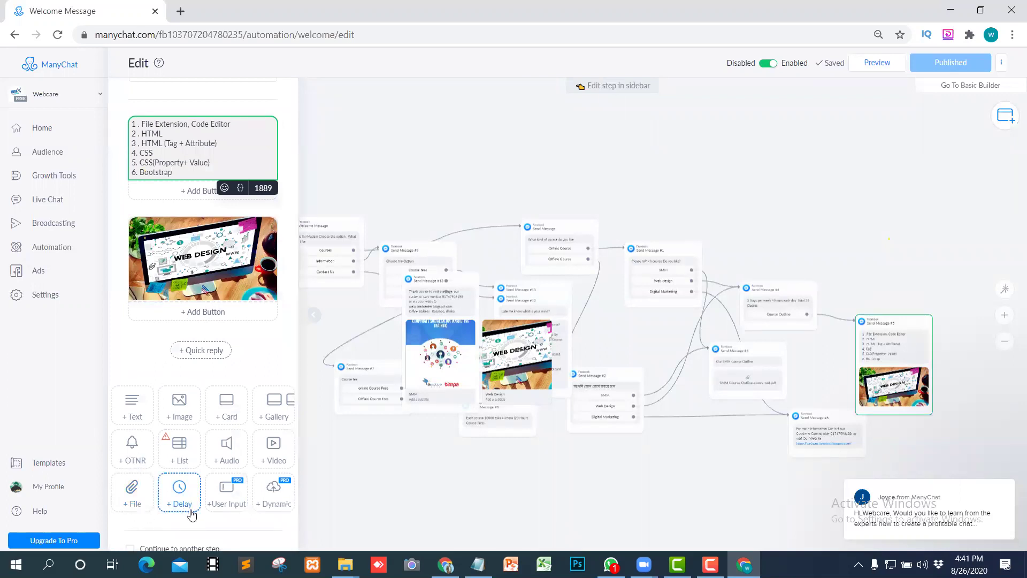
left_click(131, 494)
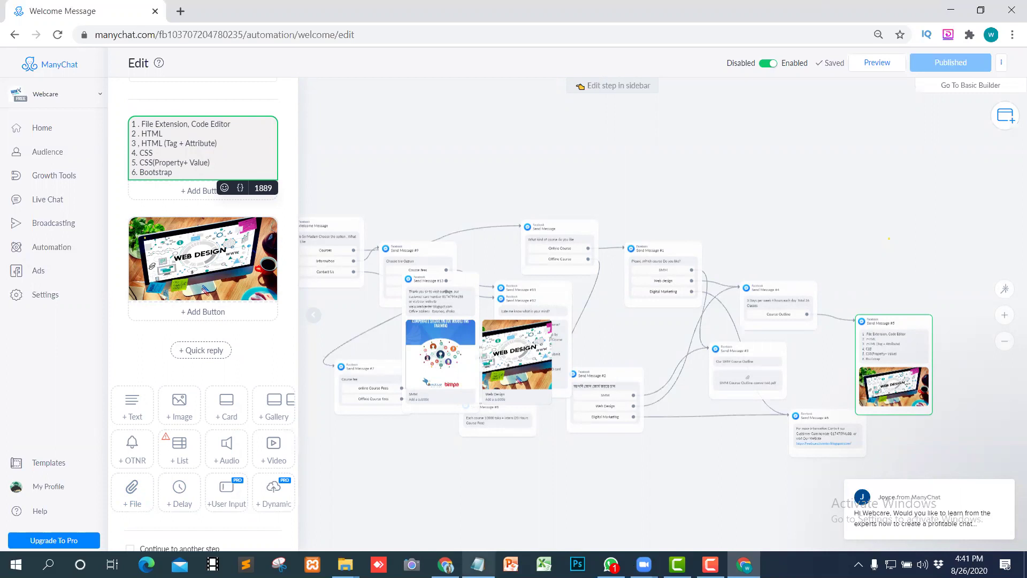
Step: Return to the Notepad draft and add "file" after "gallery" in the Portfolio item
key("alt+Tab")
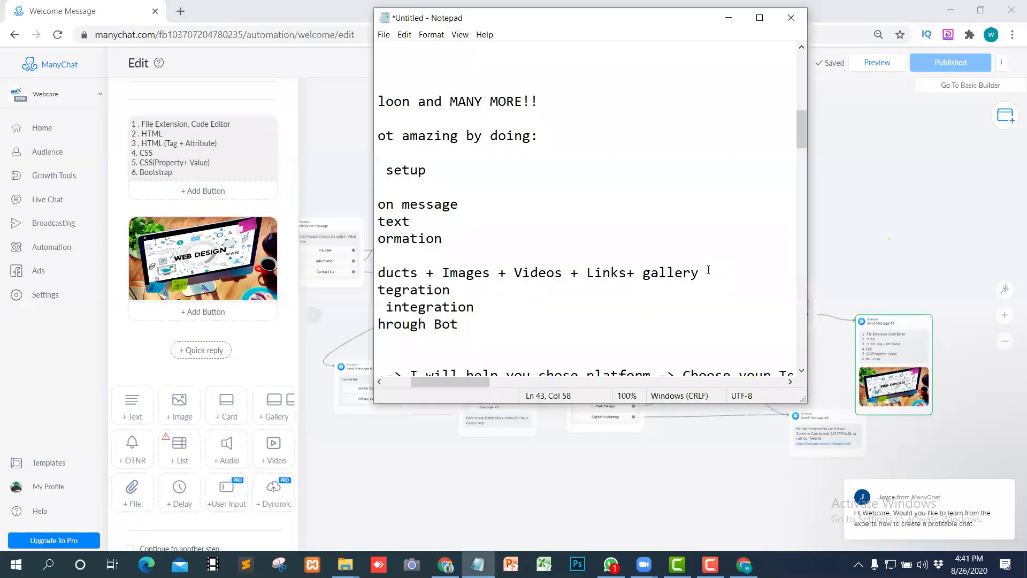
type("file")
left_click_drag(431, 385, 394, 382)
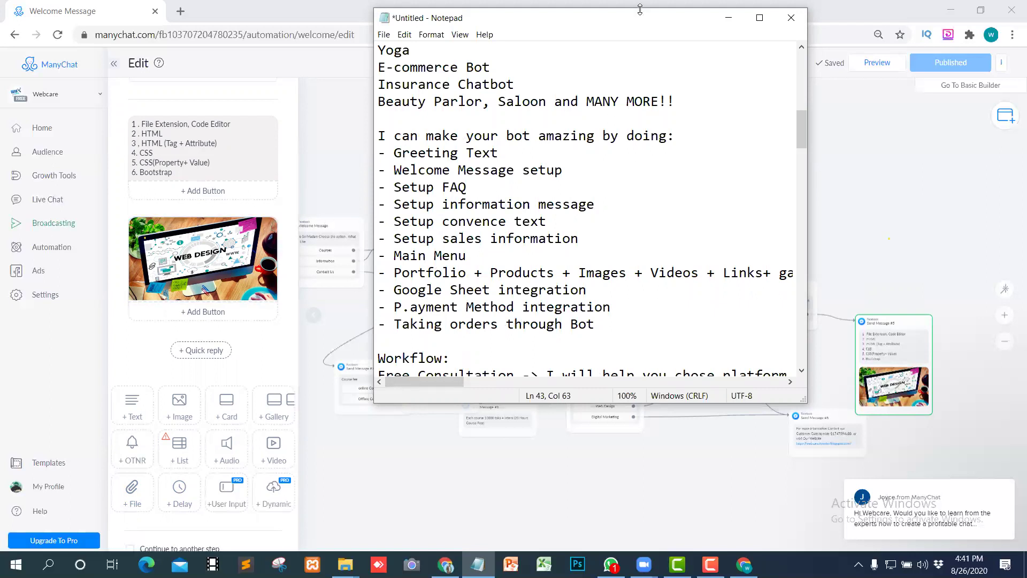
Step: Go back to ManyChat, close the selected message step and leave the Welcome Message flow editor
left_click(728, 17)
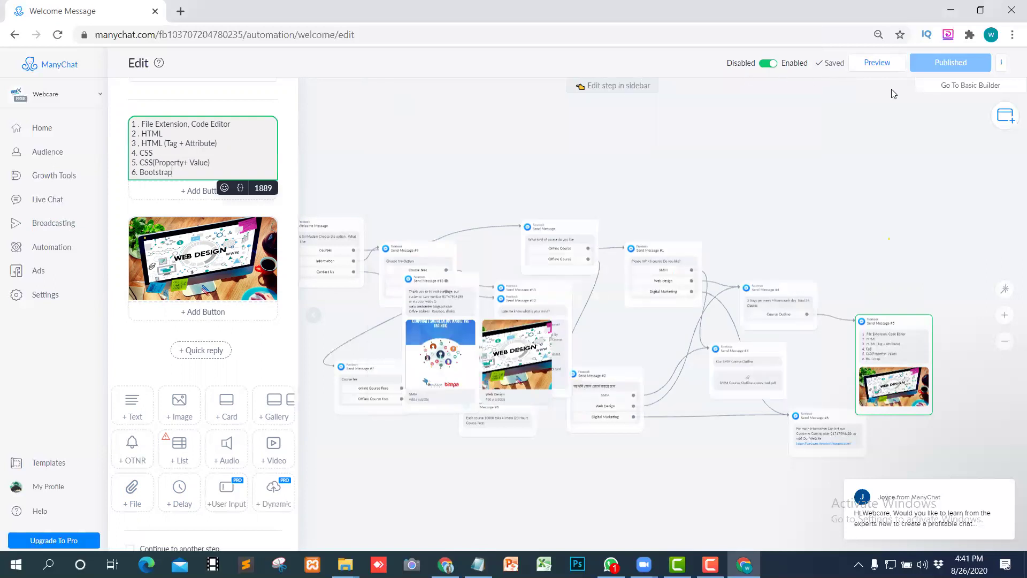
left_click(941, 62)
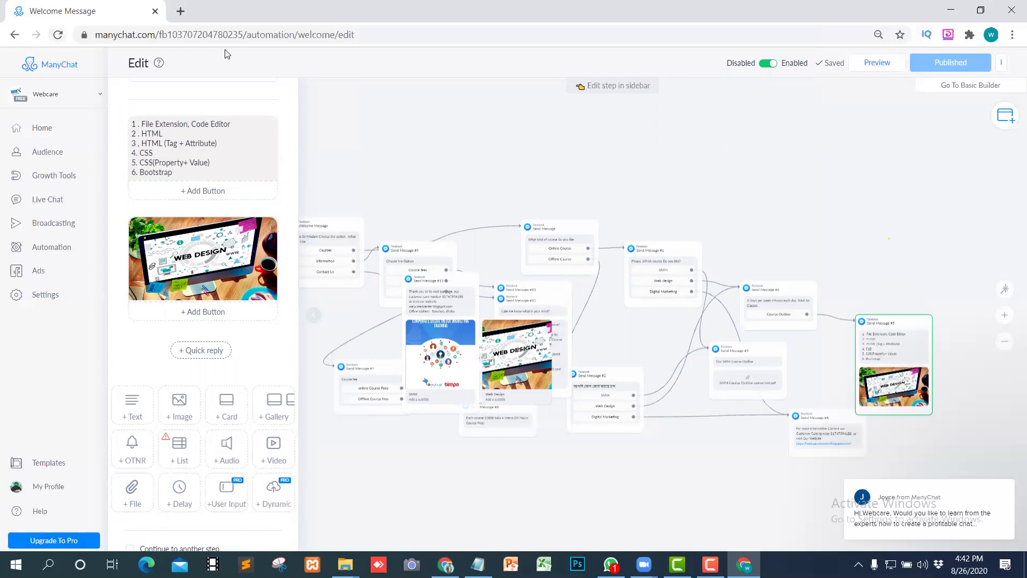
left_click(731, 225)
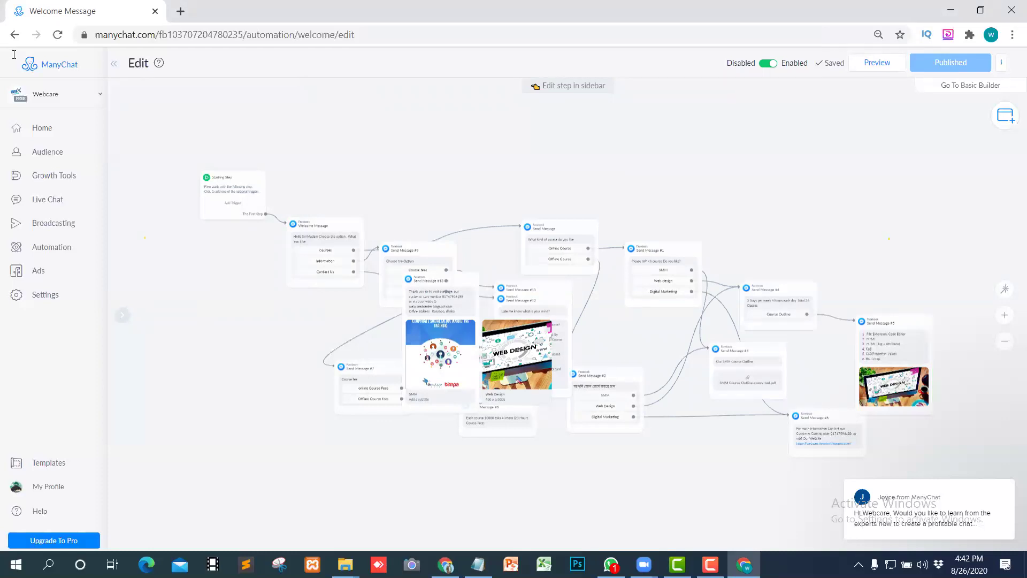
left_click(15, 35)
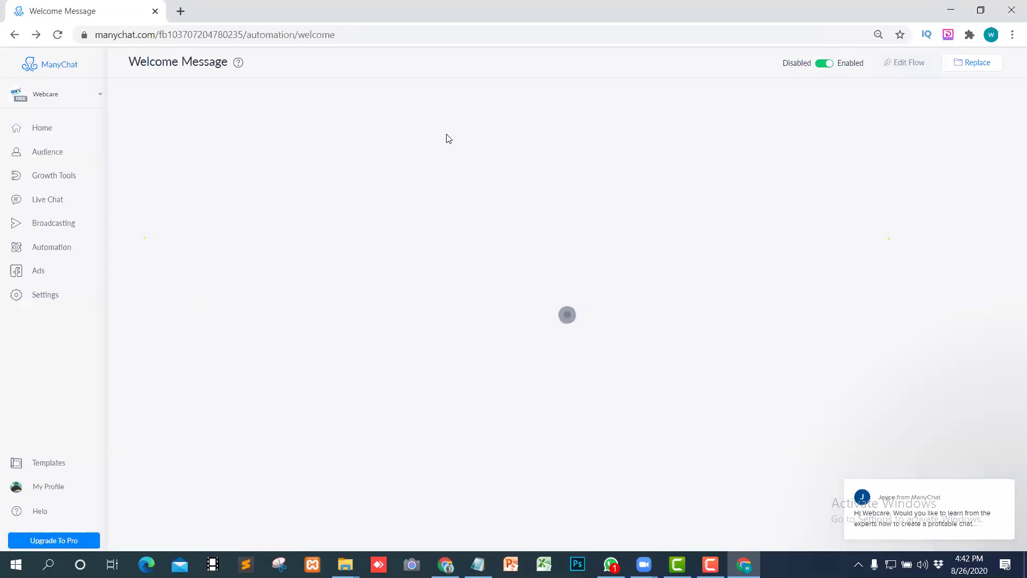
Step: Look through ManyChat's automation flows, sequences and Shopify triggers for further services to offer
left_click(53, 249)
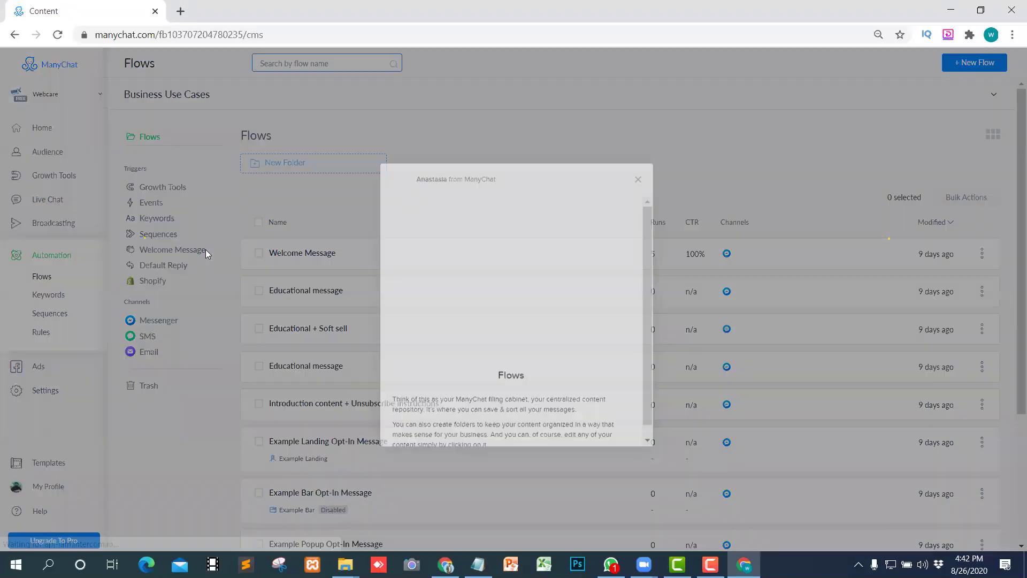
left_click(641, 181)
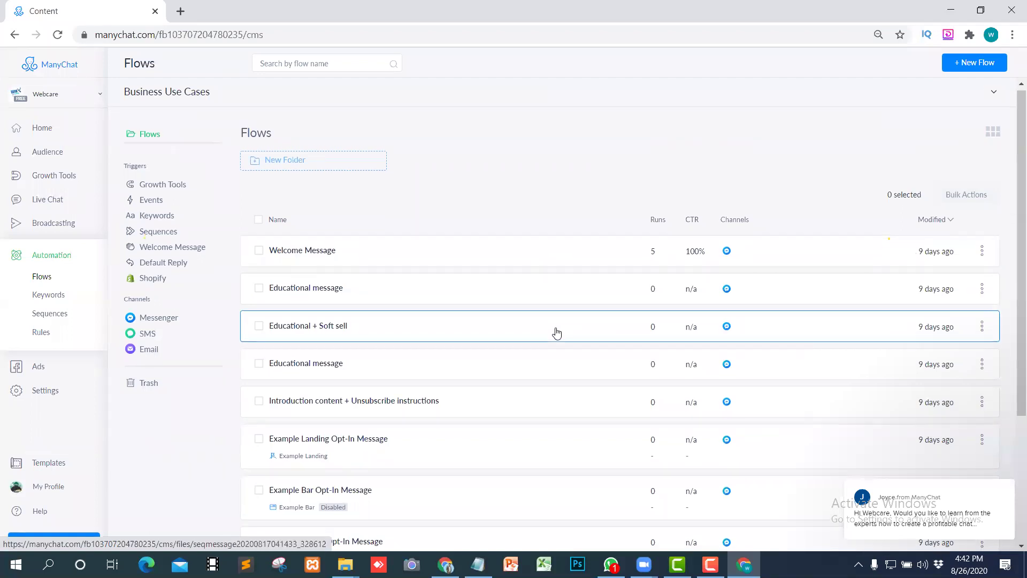
scroll(556, 332, "down", 3)
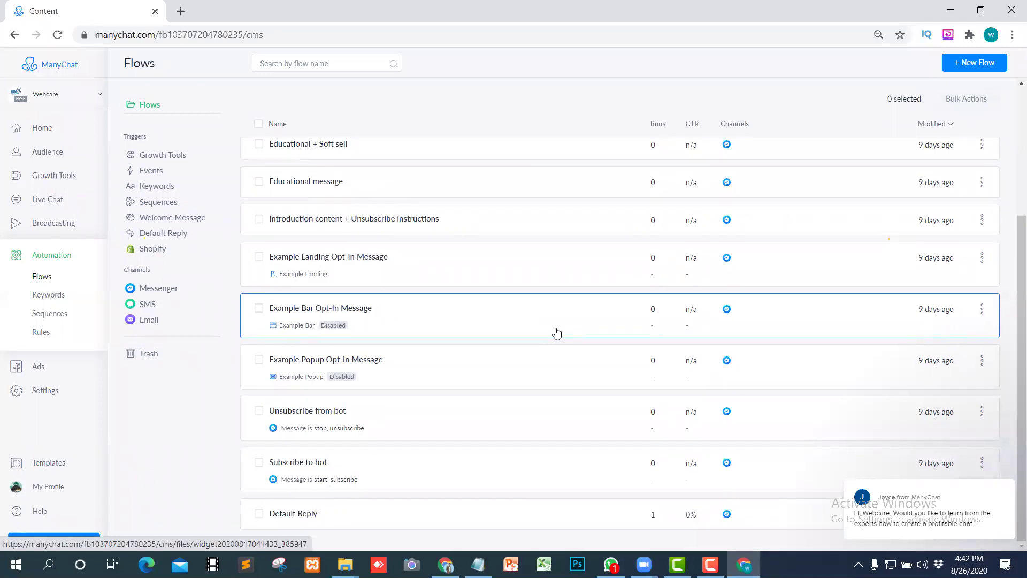
left_click(48, 318)
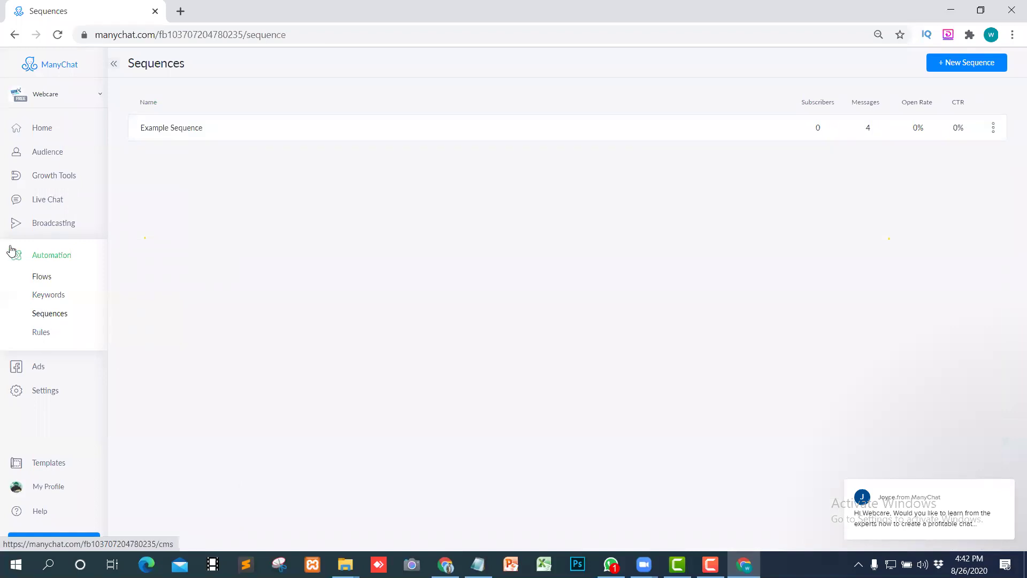
left_click(21, 259)
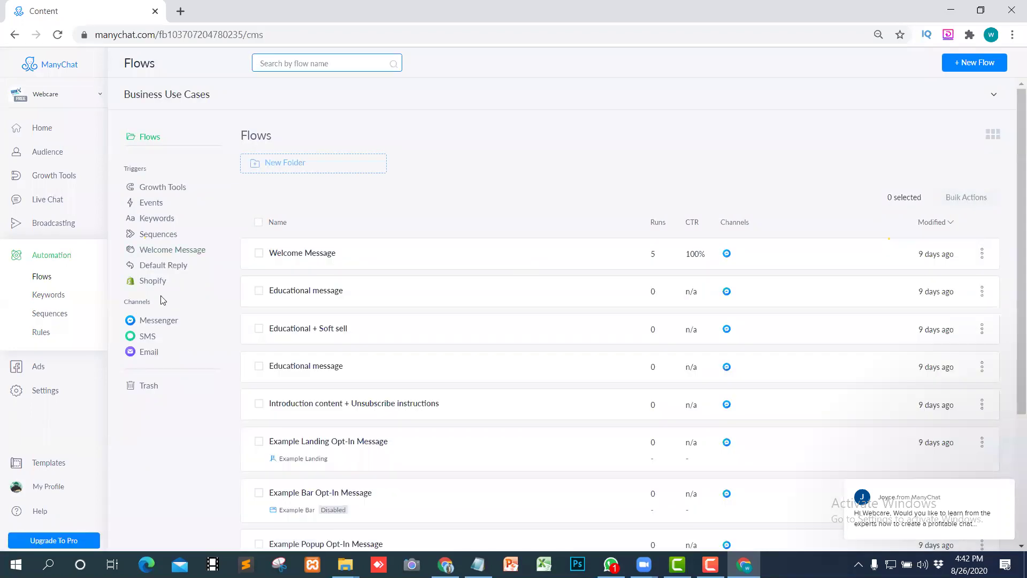
left_click(152, 280)
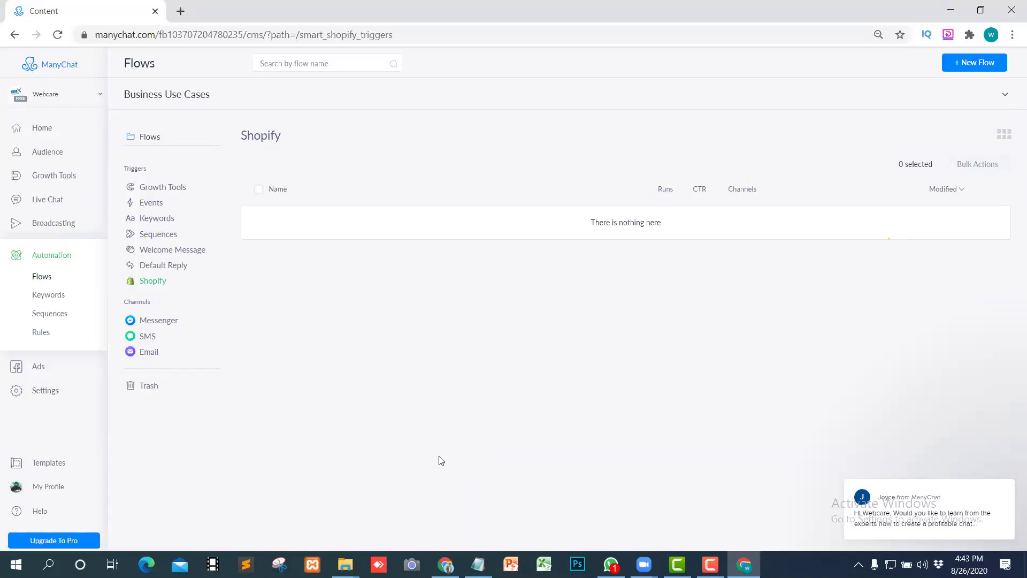
mouse_move(445, 564)
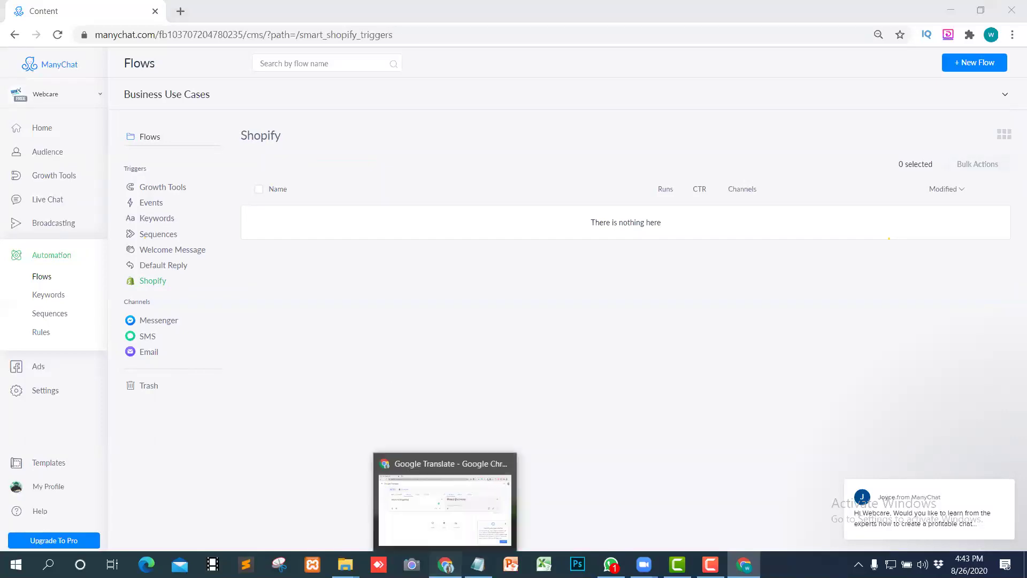
left_click(445, 503)
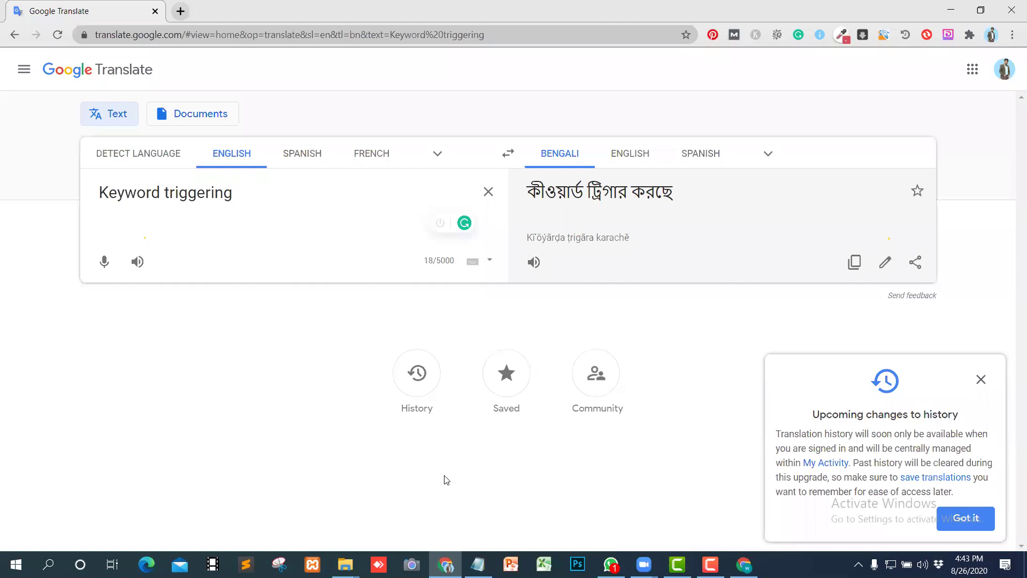
key("alt+Tab")
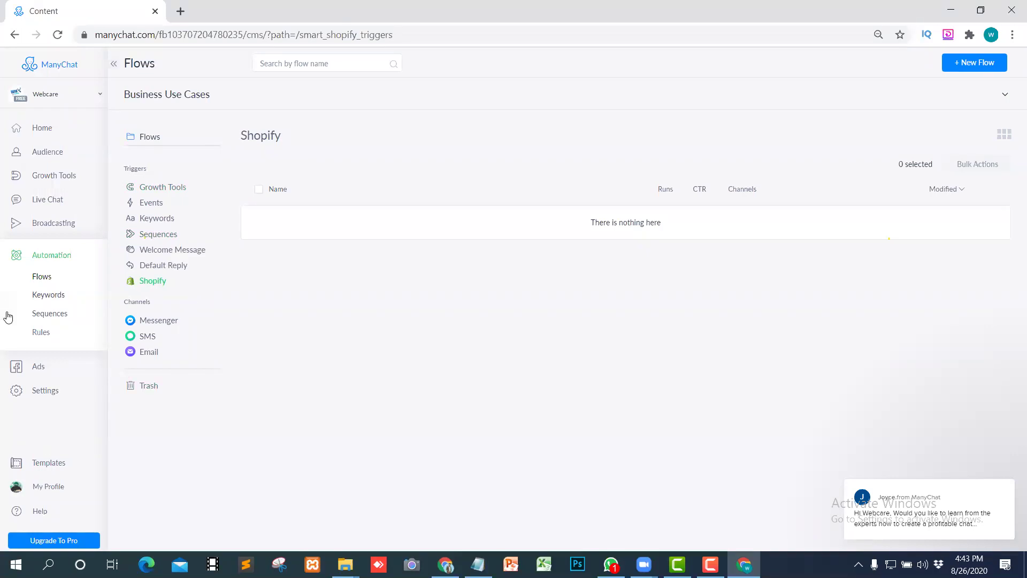
Step: Open ManyChat's settings and examine the available third-party integrations for services to offer
left_click(47, 391)
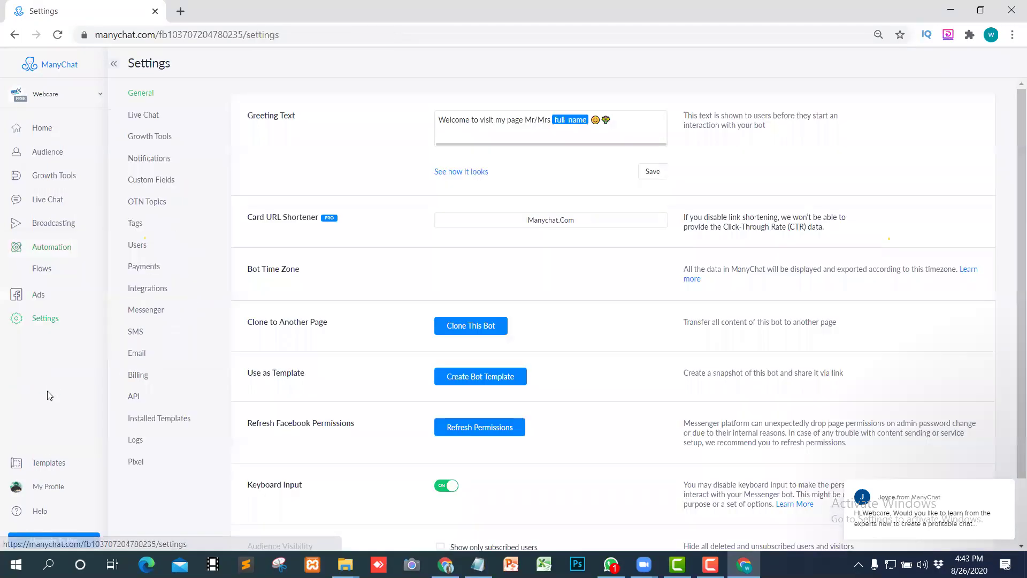
scroll(315, 326, "down", 2)
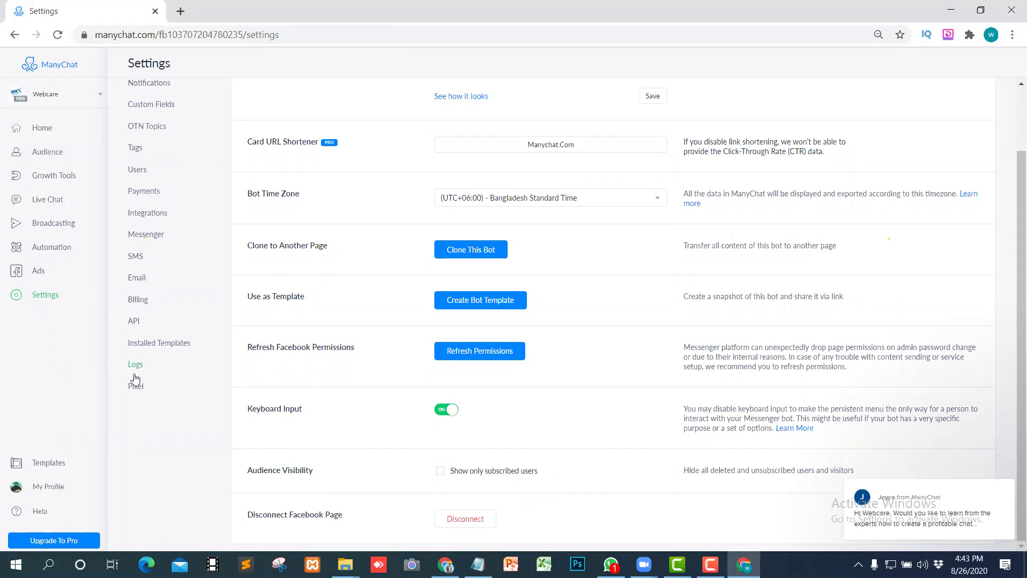
left_click(151, 217)
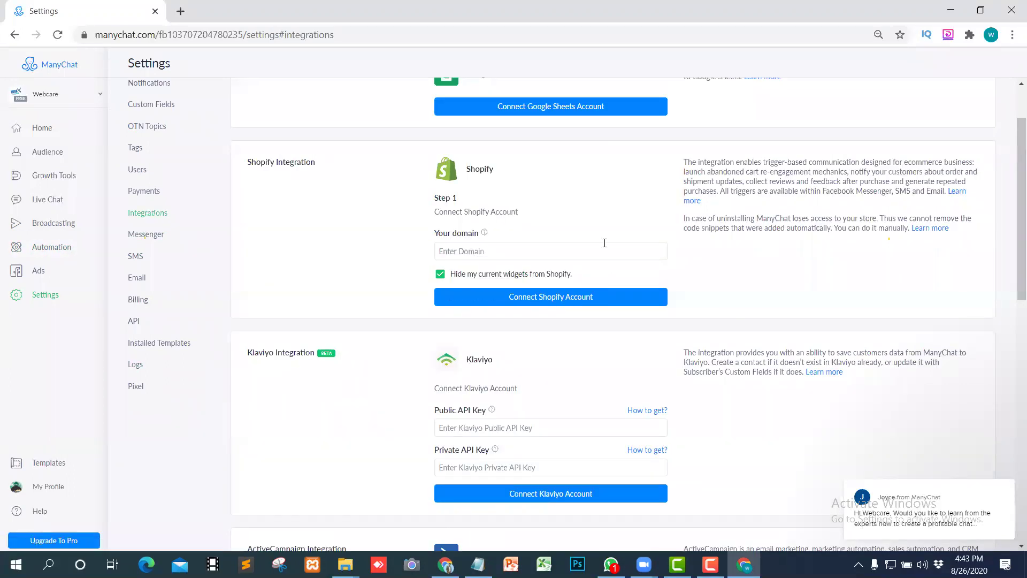
scroll(526, 363, "down", 3)
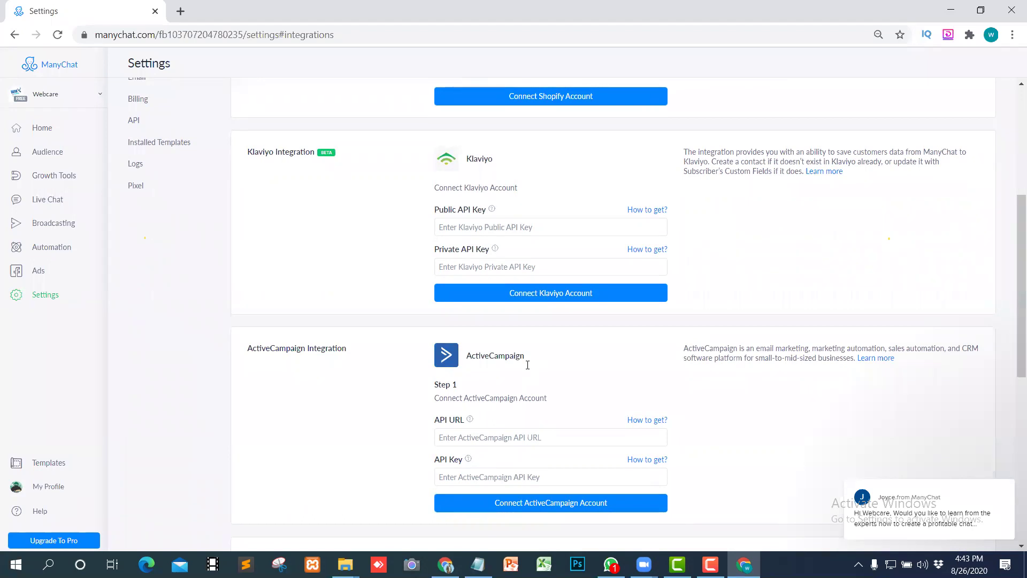
scroll(527, 367, "down", 4)
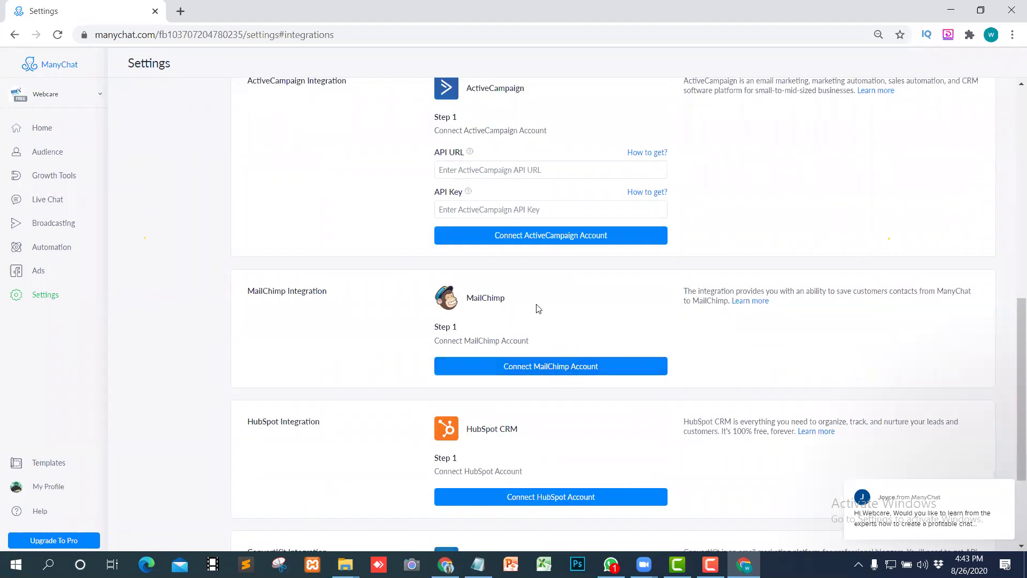
scroll(537, 309, "down", 3)
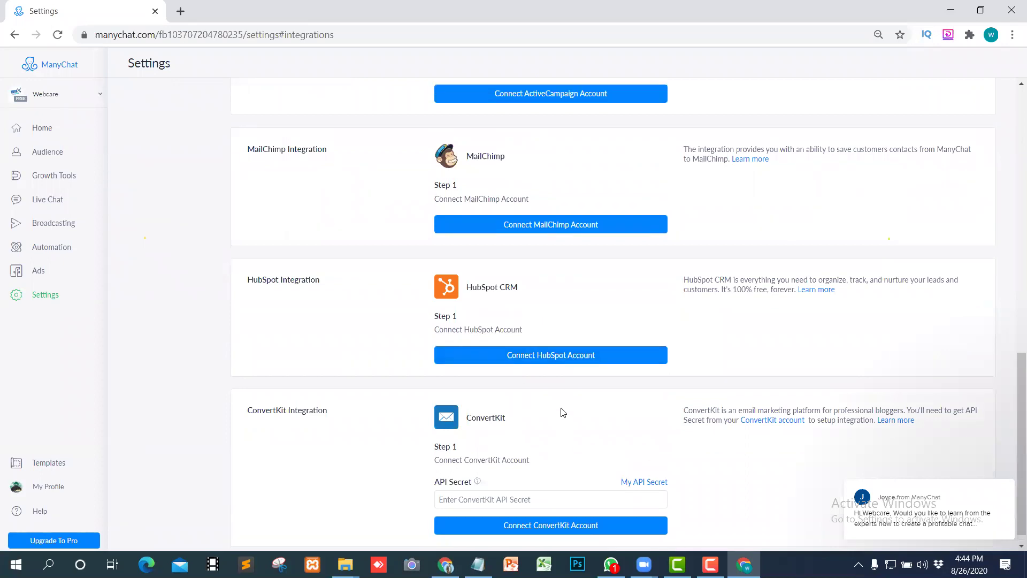
scroll(559, 413, "up", 9)
scroll(496, 214, "up", 4)
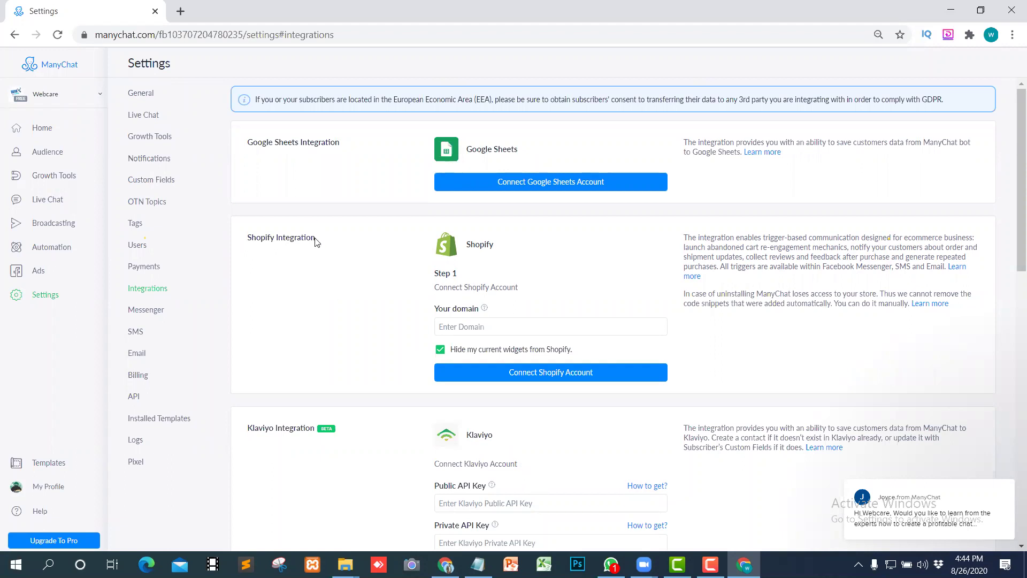
Step: Copy the "Shopify Integration" heading and add it in the Notepad draft as a dashed item below "Google Sheet integration"
left_click_drag(315, 238, 245, 244)
key("ctrl+c")
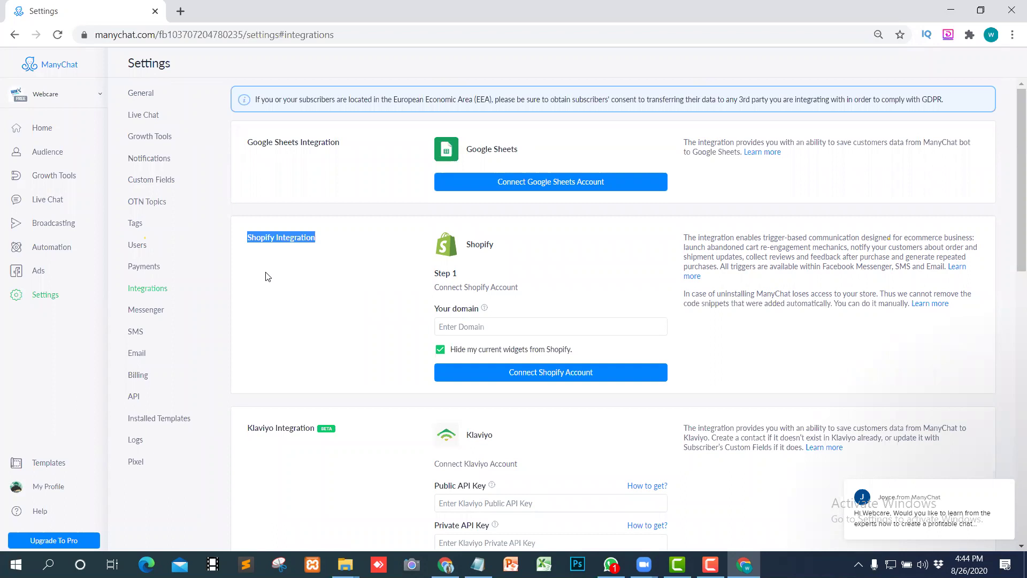
left_click(476, 562)
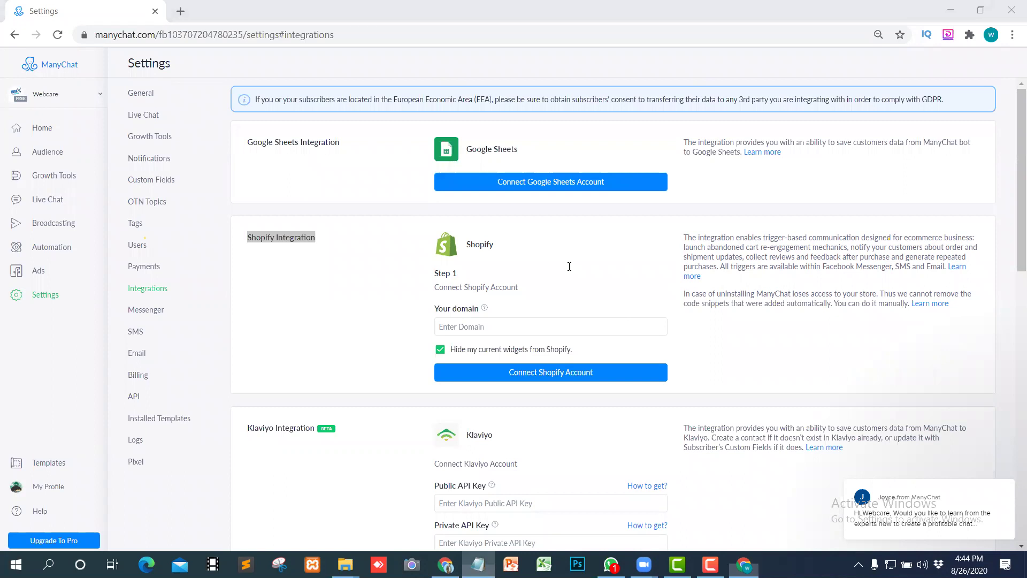
scroll(689, 232, "up", 2)
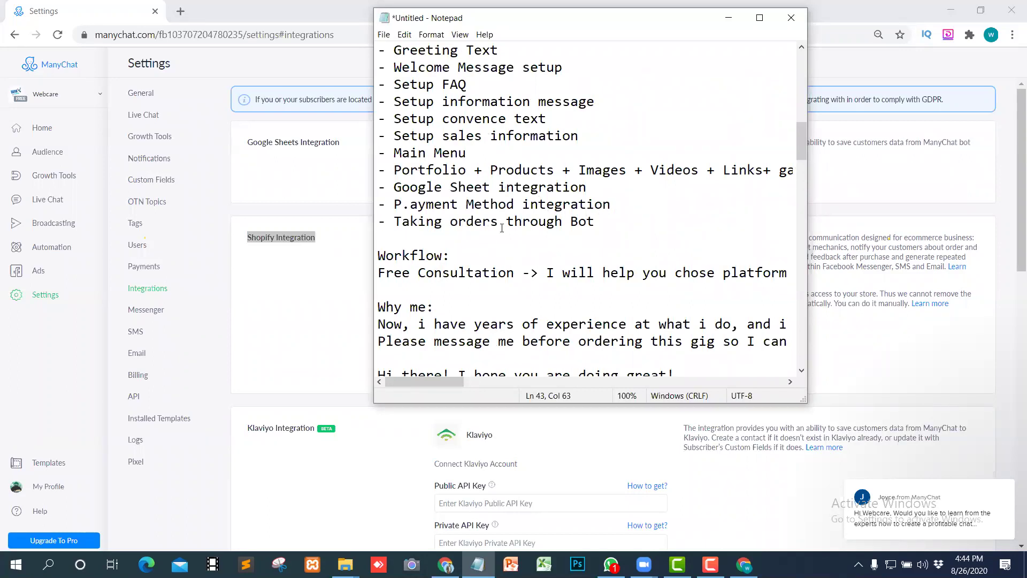
left_click(624, 220)
left_click(588, 188)
key("Return")
type("-")
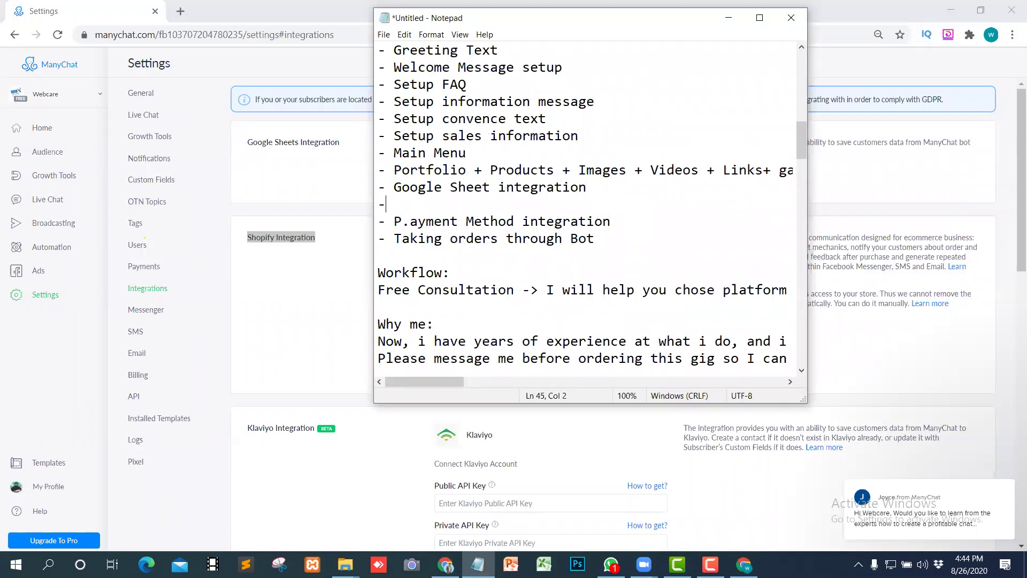
key("ctrl+v")
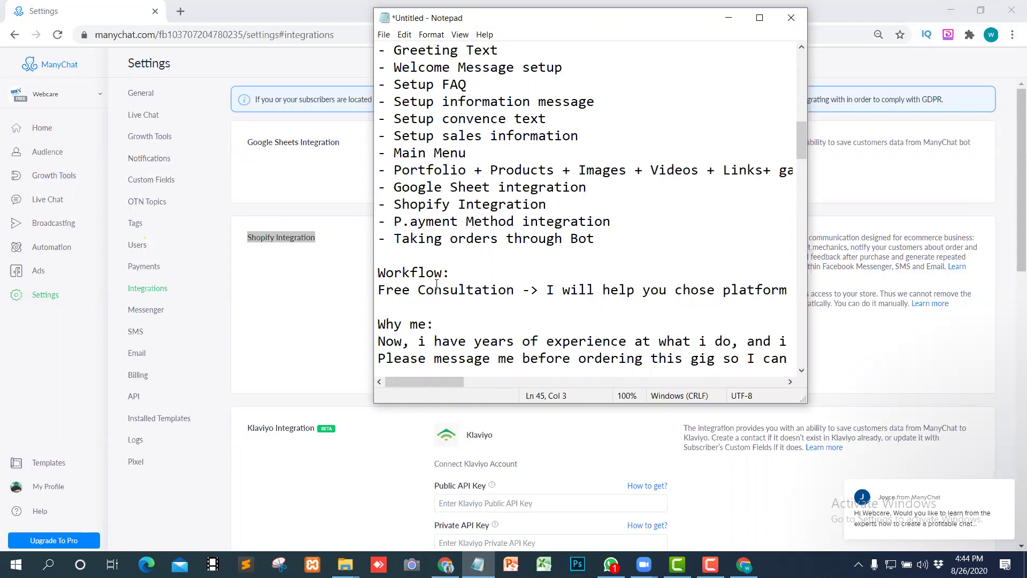
Step: Maximize the Notepad window and delete the "Even if i haven't done it for your niche" sentence from the Why me section
left_click(759, 18)
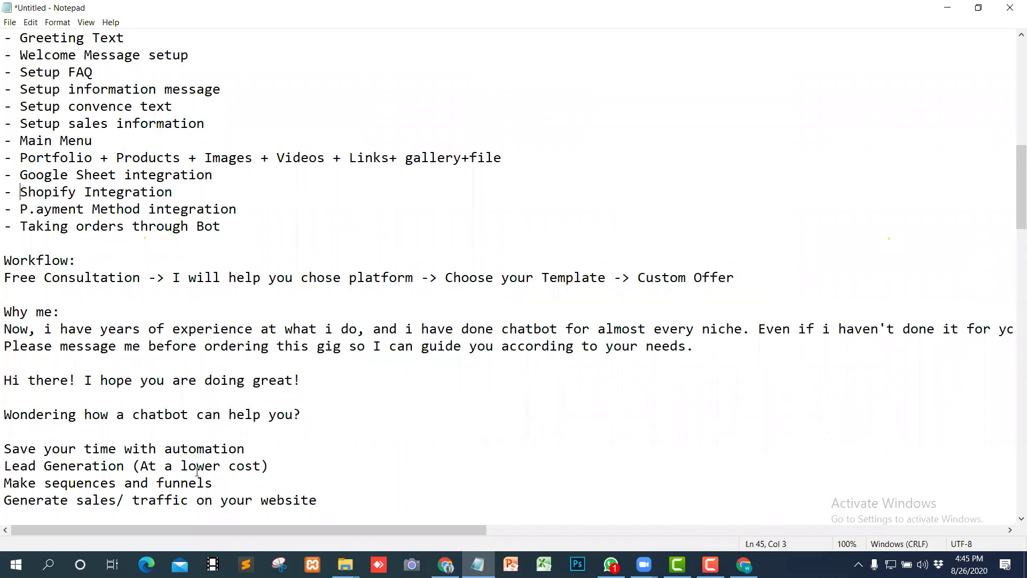
left_click_drag(157, 530, 173, 529)
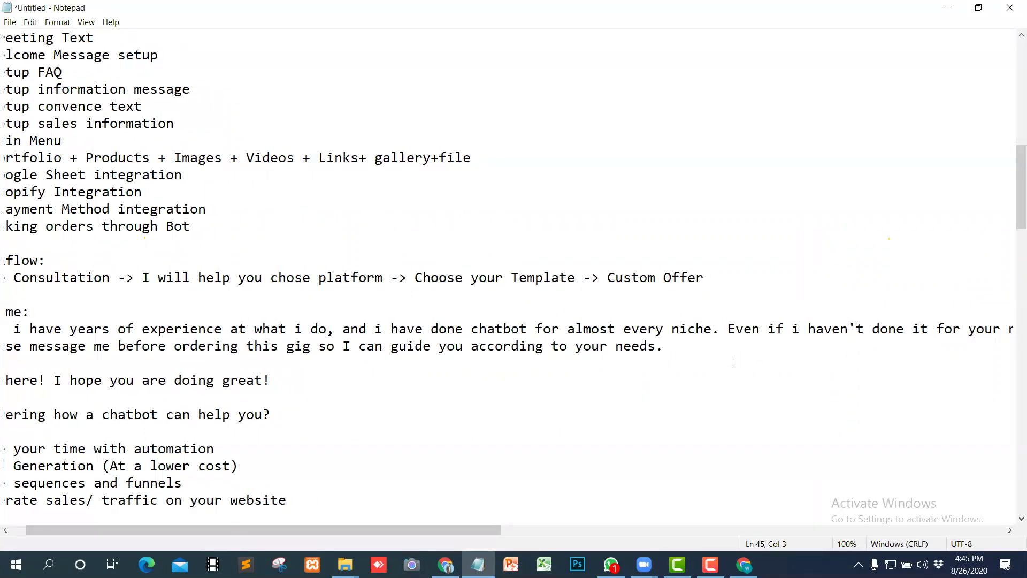
left_click_drag(406, 528, 626, 511)
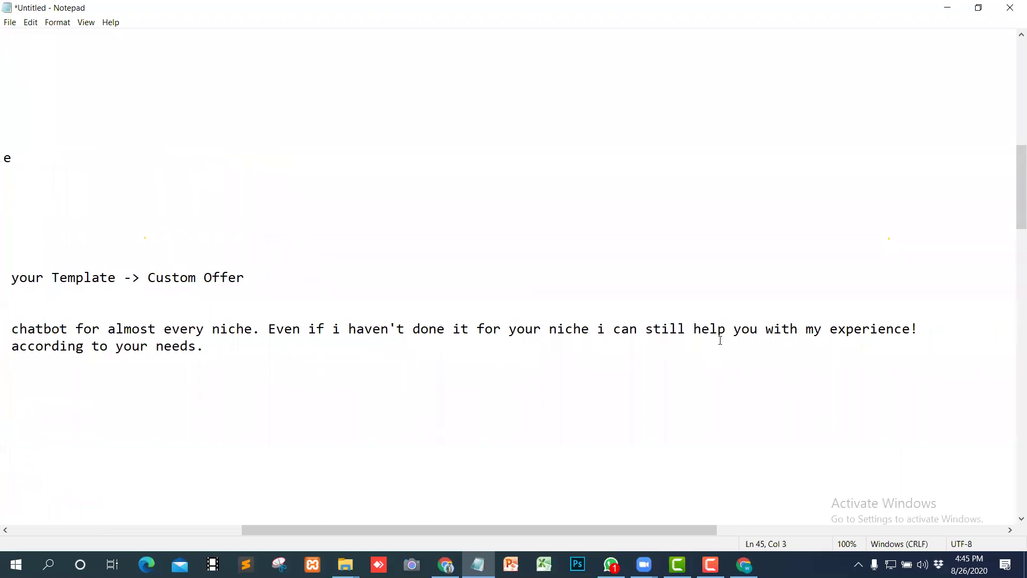
left_click_drag(390, 529, 127, 515)
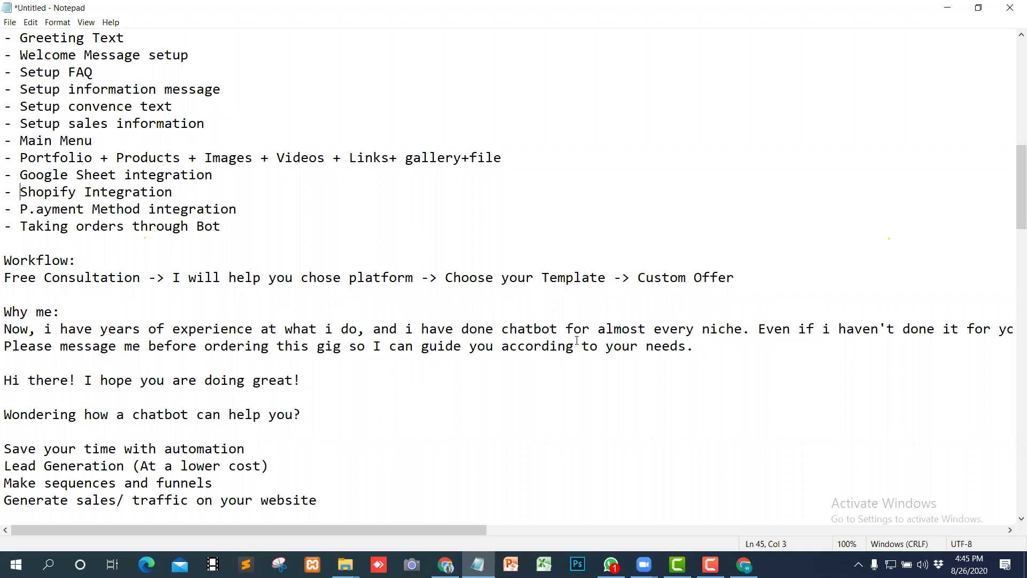
left_click(748, 325)
key("Delete")
key("Delete")
key("Delete")
key("Delete")
key("Delete")
key("Delete")
key("Delete")
key("Delete")
key("Delete")
key("Delete")
key("Delete")
key("Delete")
key("Delete")
key("Delete")
key("Delete")
key("Delete")
key("Delete")
key("Delete")
key("Delete")
key("Delete")
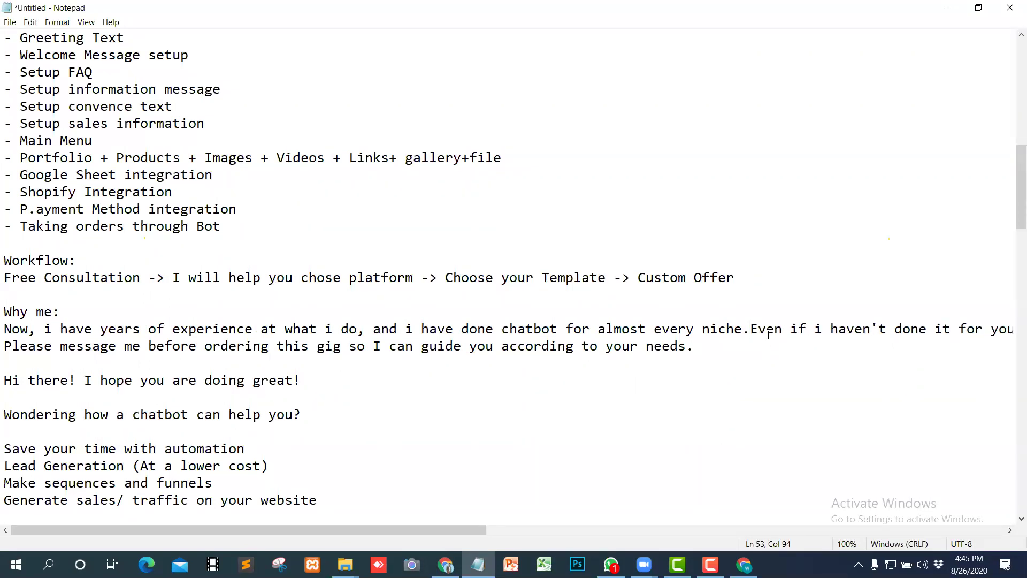
key("Delete")
key("Delete")
key("Delete")
key("Delete")
key("Delete")
key("Delete")
key("Delete")
key("Delete")
key("Delete")
key("Delete")
key("Delete")
key("Delete")
key("Delete")
key("Delete")
key("Delete")
key("Delete")
key("Delete")
key("Delete")
key("Delete")
key("Delete")
key("Delete")
key("Delete")
key("Delete")
key("Delete")
key("Delete")
key("Delete")
key("Delete")
key("Delete")
key("Delete")
key("Delete")
key("Delete")
key("Delete")
key("Delete")
key("Delete")
key("Delete")
key("Delete")
key("Delete")
key("Delete")
key("Delete")
key("Delete")
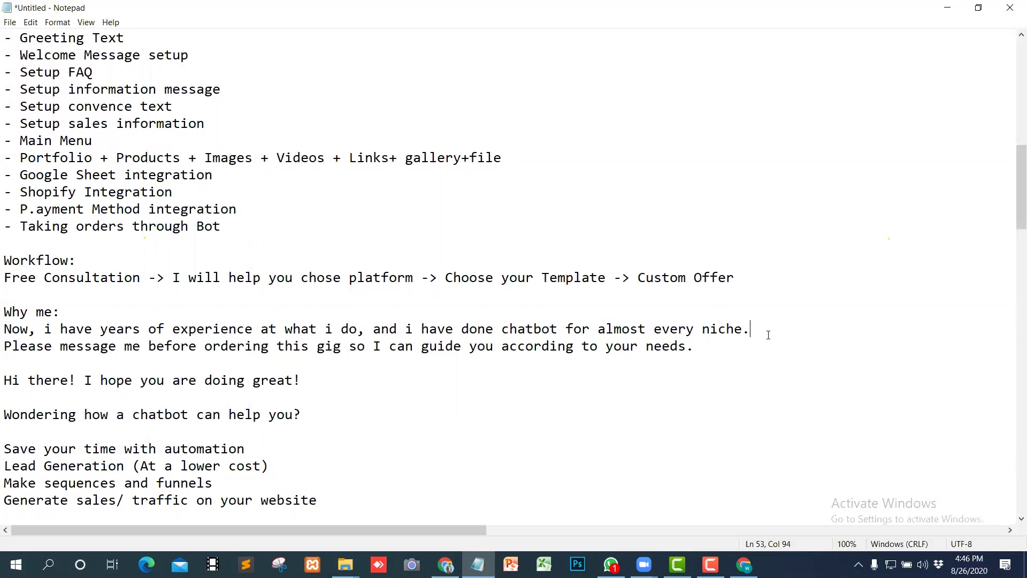
Step: Continue the first line under Why me with "i give you lifetime servic" after "almost every niche."
type("i give after ser")
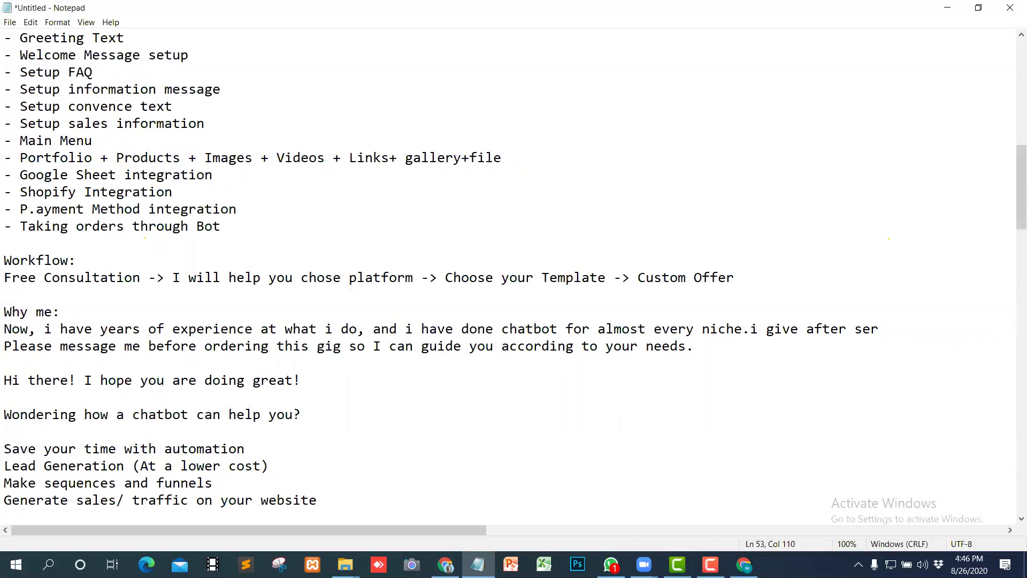
key("BackSpace")
key("BackSpace")
key("BackSpace")
left_click(798, 329)
type("you")
key("Delete")
left_click(877, 330)
key("BackSpace")
key("BackSpace")
key("BackSpace")
key("BackSpace")
key("BackSpace")
type("lifetime servic")
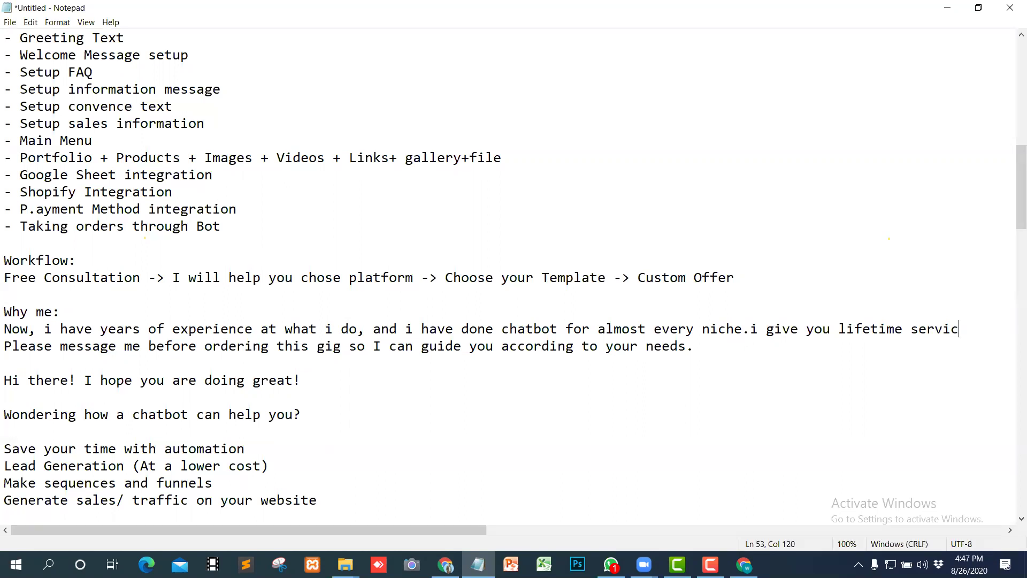
Step: Replace the unfinished word "servic" after "lifetime" with "free consultation"
key("BackSpace")
key("BackSpace")
key("BackSpace")
key("BackSpace")
key("BackSpace")
type("free")
key("BackSpace")
key("BackSpace")
key("BackSpace")
key("BackSpace")
key("BackSpace")
type("free consulta")
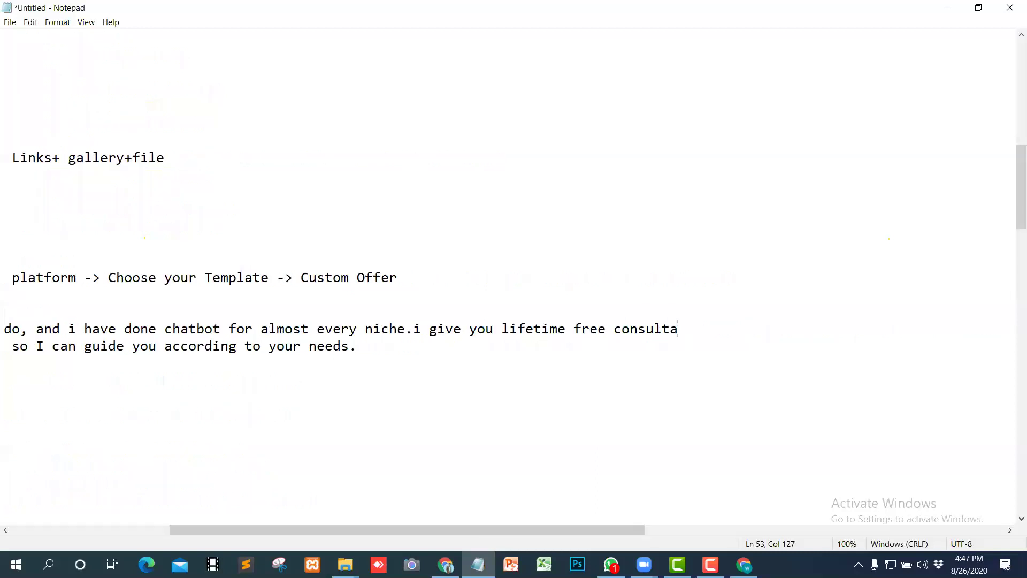
type("tion")
Step: Complete the Why me sentence with "with 100% satisfaction" after "consultation"
type("with 100")
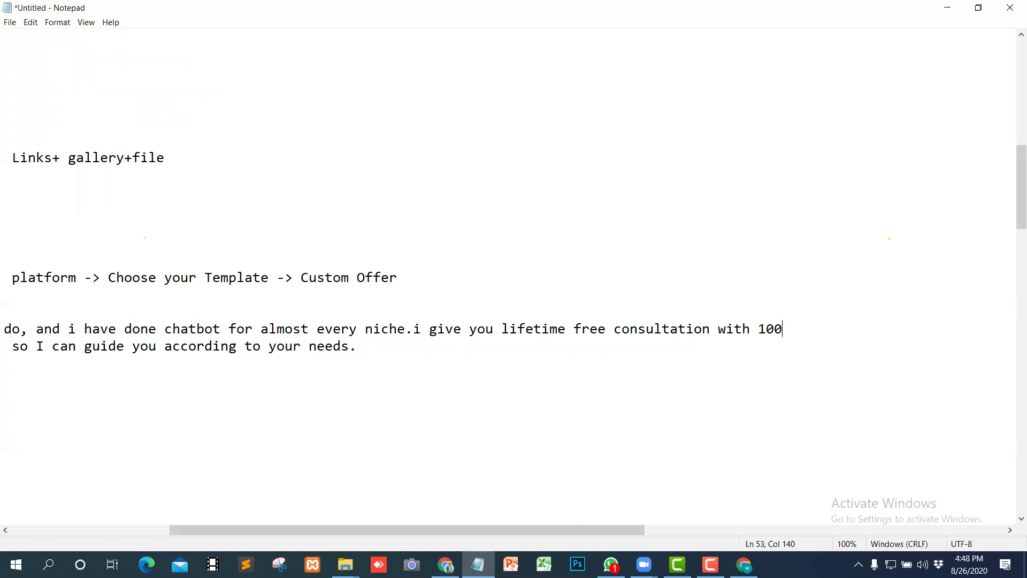
type("$")
key("BackSpace")
type("5")
key("BackSpace")
type("% satisfaction")
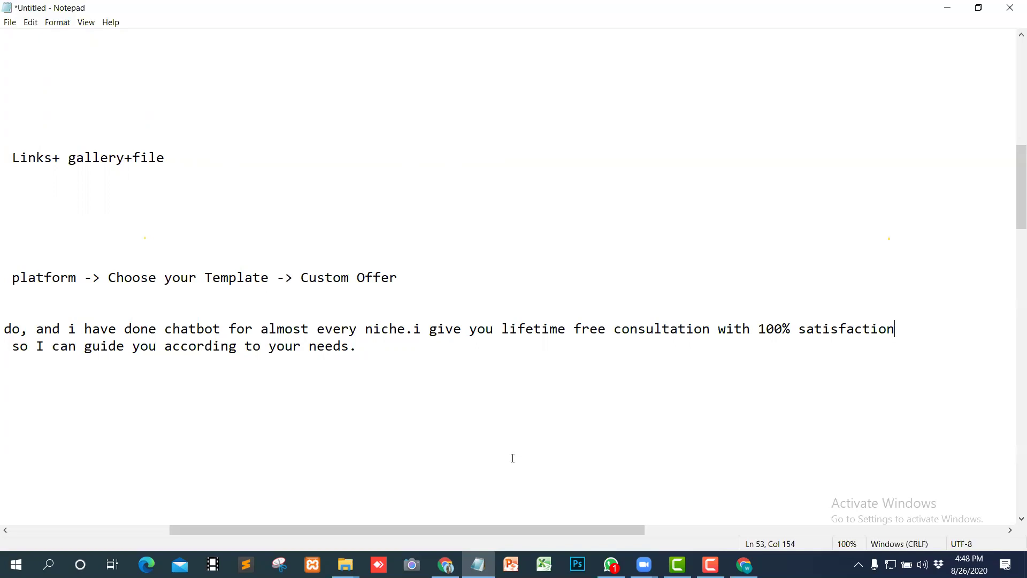
left_click_drag(327, 527, 27, 523)
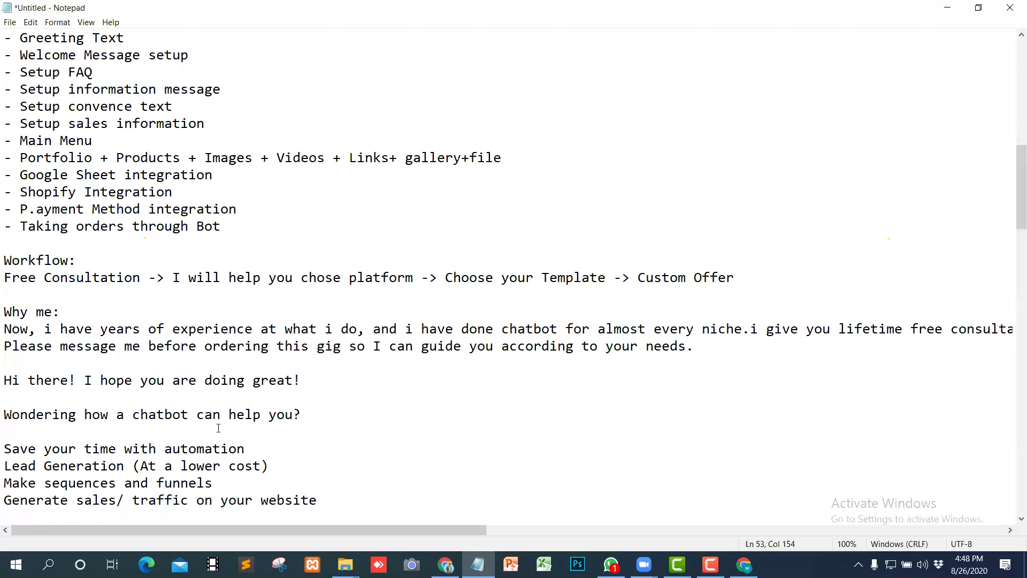
Step: Replace the "Make sequences and funnels" line in the chatbot benefits list with "Same time responece everyone"
scroll(219, 428, "down", 1)
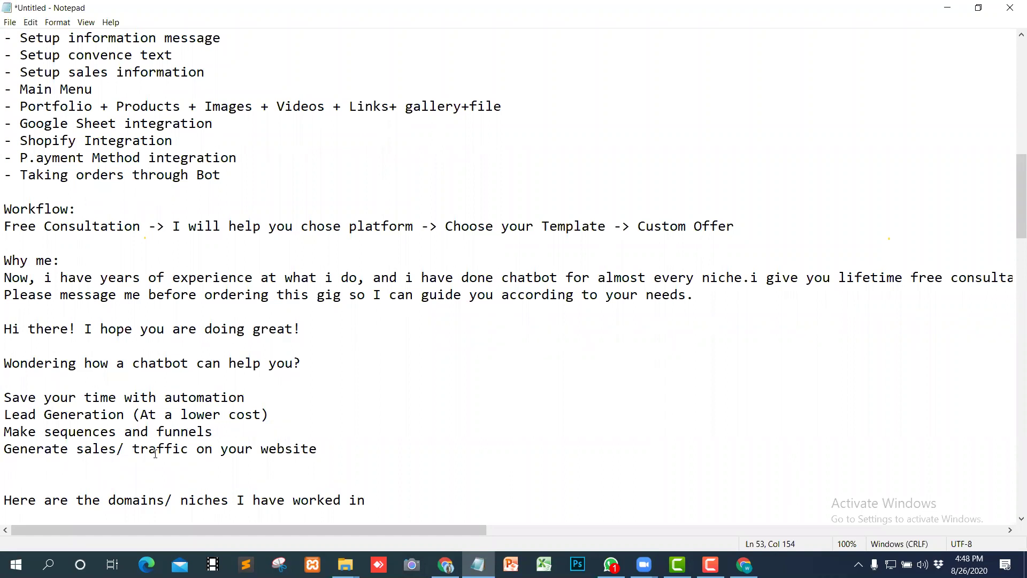
left_click(216, 431)
key("shift+Home")
key("BackSpace")
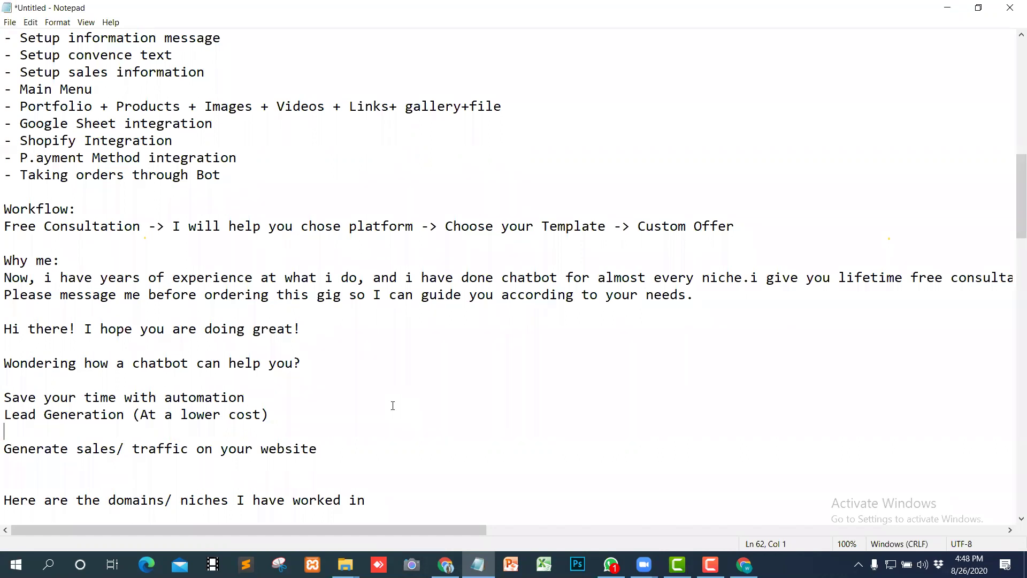
type("at")
key("BackSpace")
key("BackSpace")
type("Same time res")
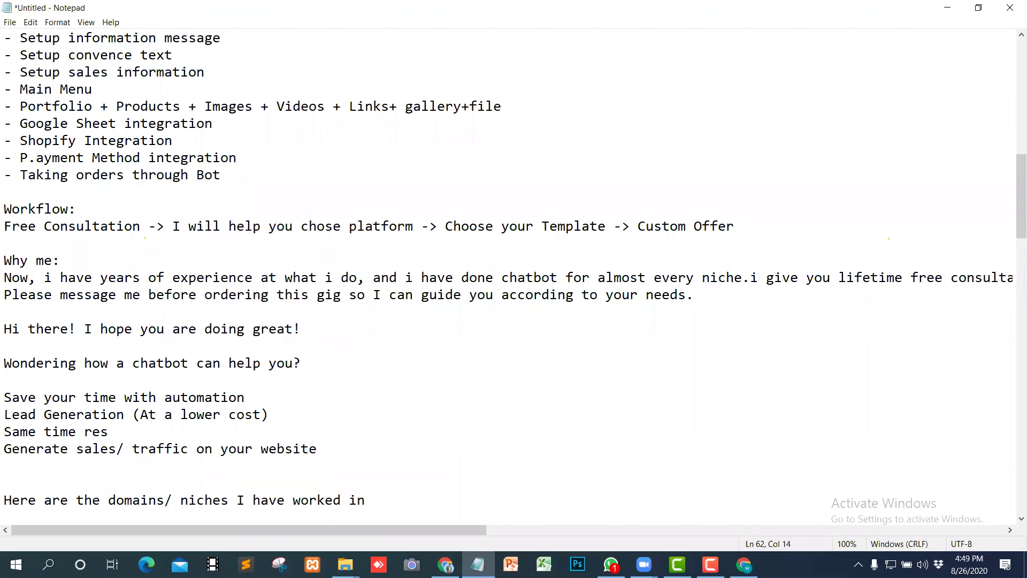
type("ponece every")
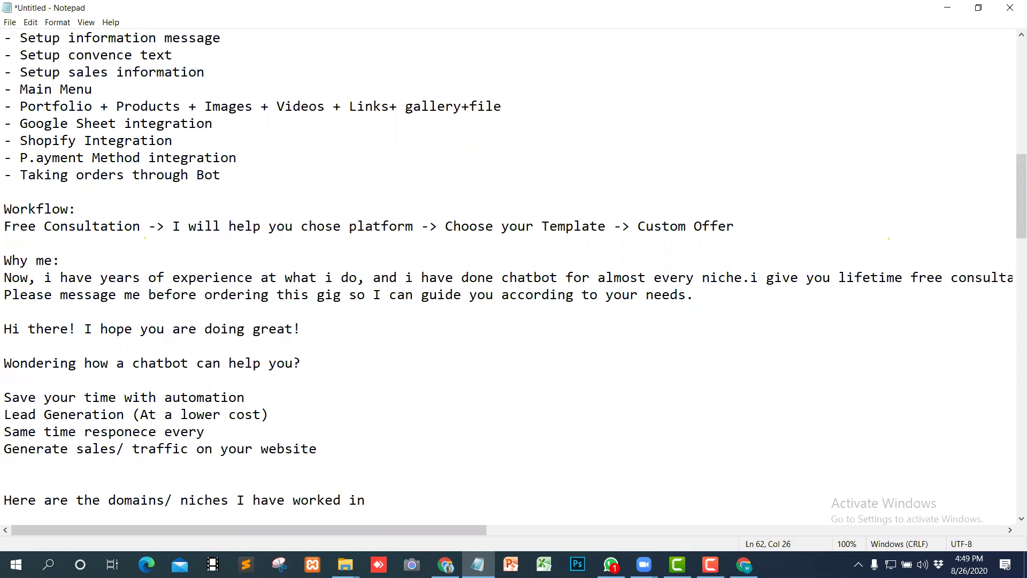
type("one")
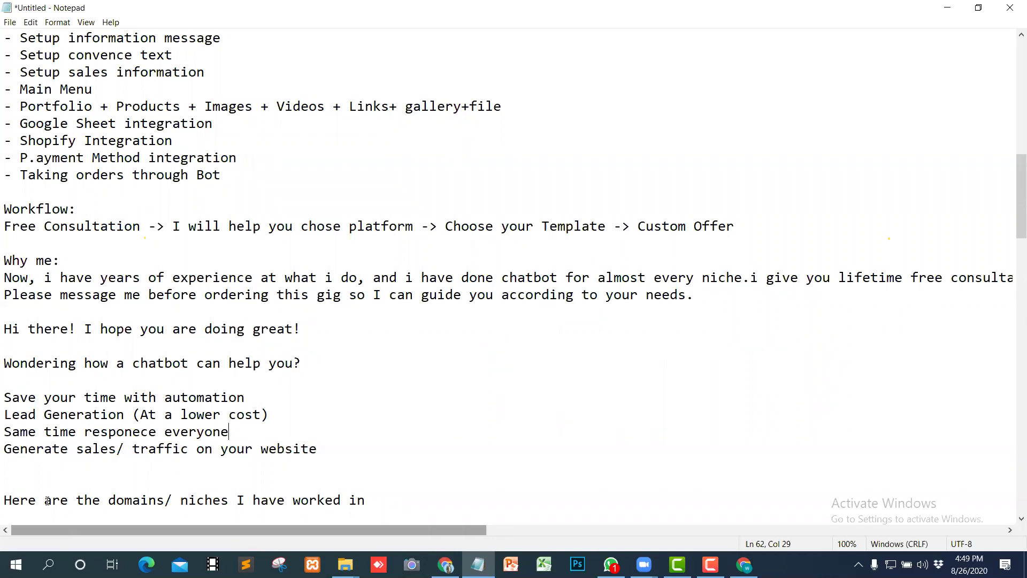
Step: Delete the sample text from "Here are the domains/ niches I have worked in" through "Looking forward to working with you!"
scroll(95, 439, "down", 2)
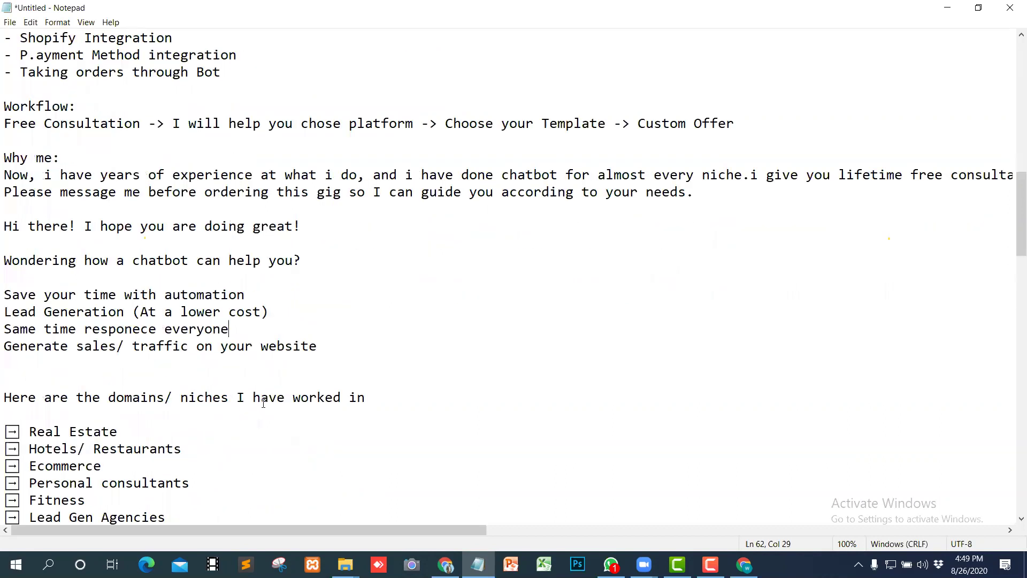
scroll(351, 407, "down", 2)
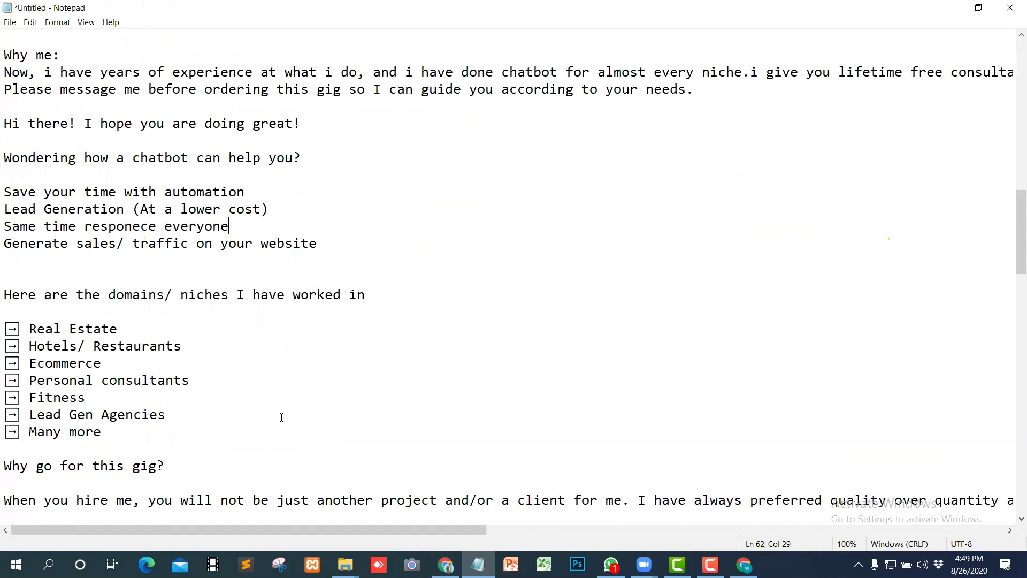
scroll(265, 416, "down", 2)
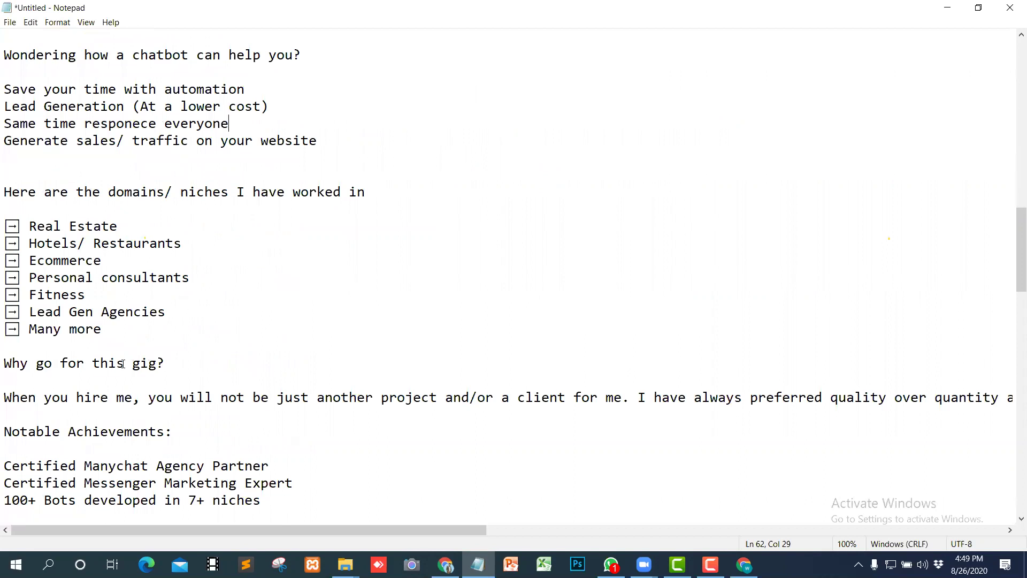
scroll(166, 359, "down", 2)
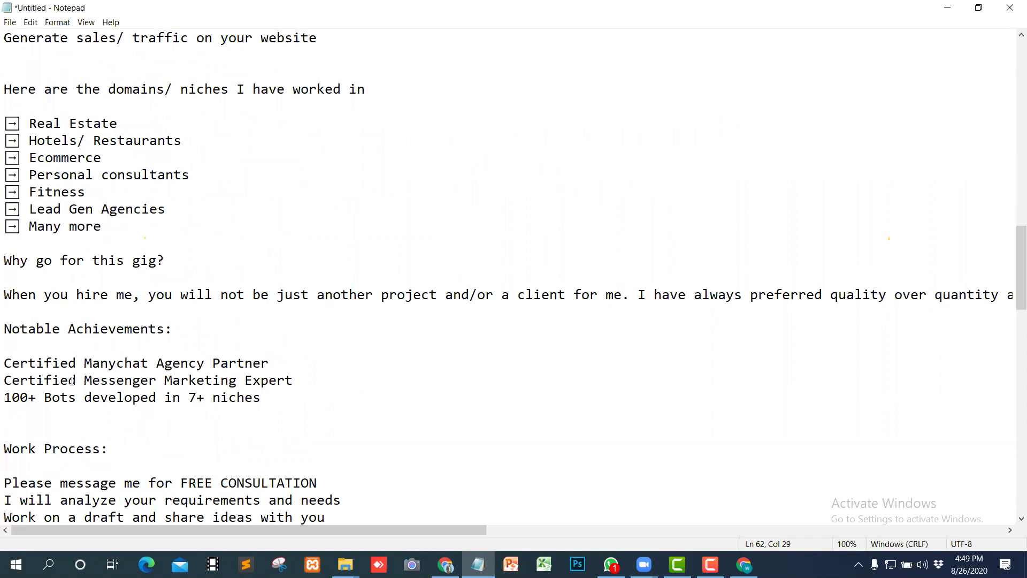
scroll(63, 369, "down", 2)
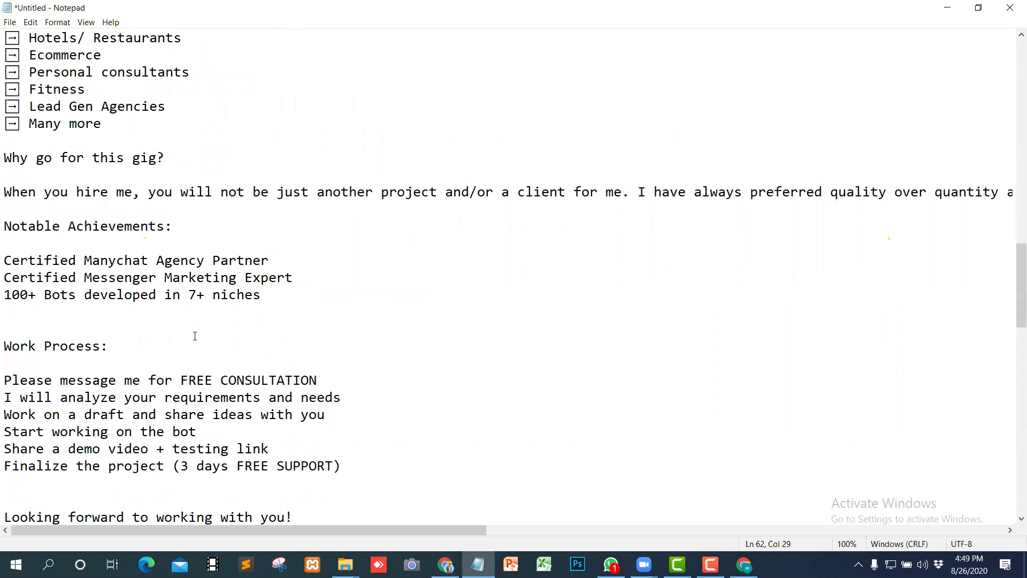
scroll(154, 316, "up", 4)
scroll(310, 258, "up", 2)
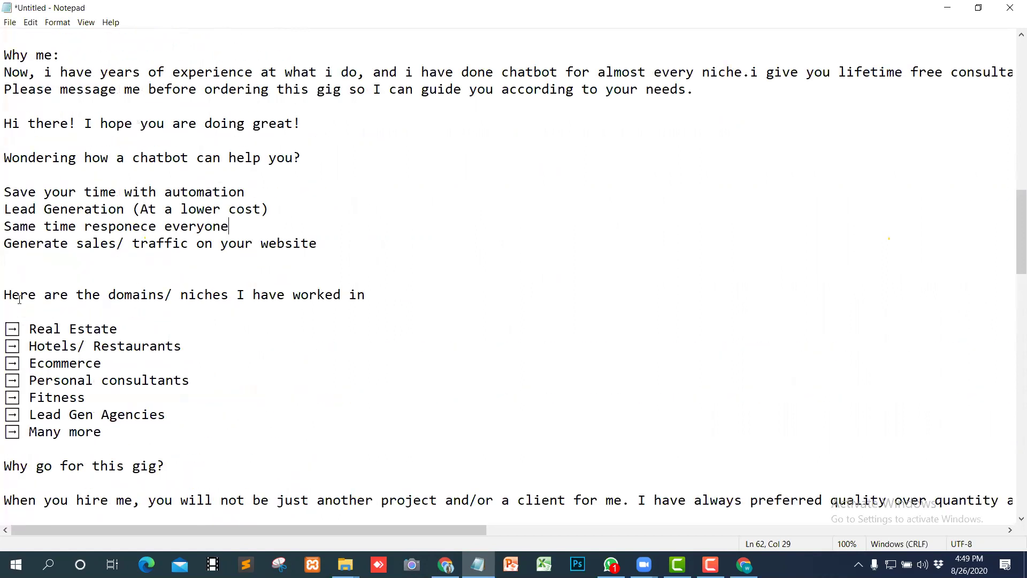
scroll(6, 288, "down", 2)
left_click_drag(5, 191, 198, 251)
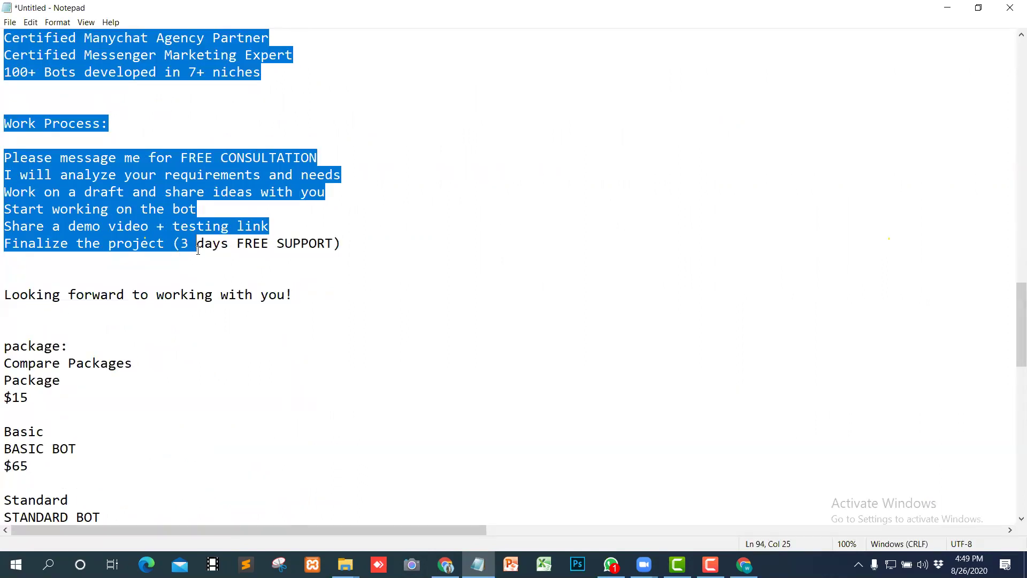
left_click_drag(198, 251, 316, 297)
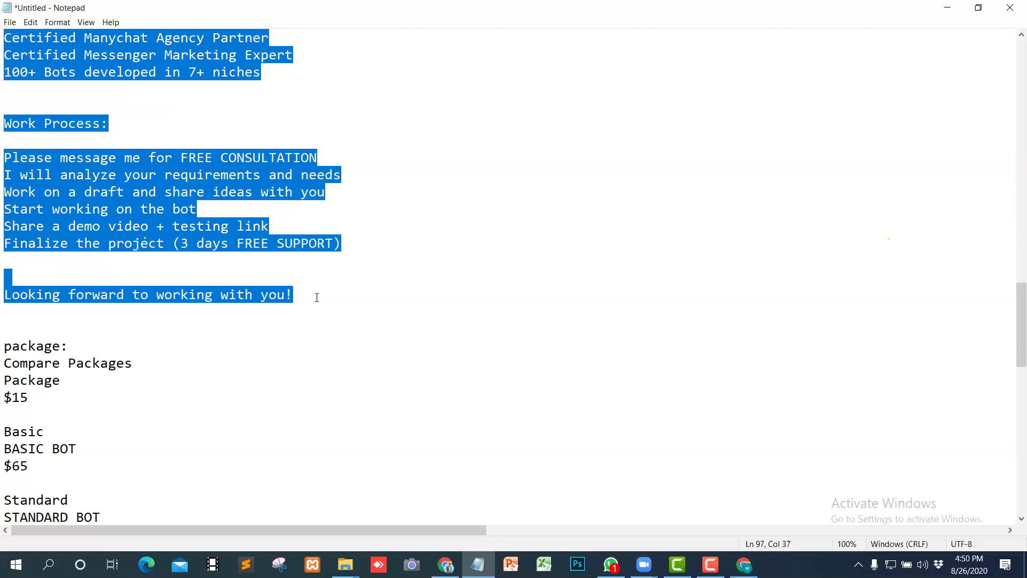
key("BackSpace")
Step: Move "so I can guide you according to your needs." from the Why me section to the end of the "MESSAGE ME BEFORE PLACING THE ORDER" line
scroll(278, 257, "up", 7)
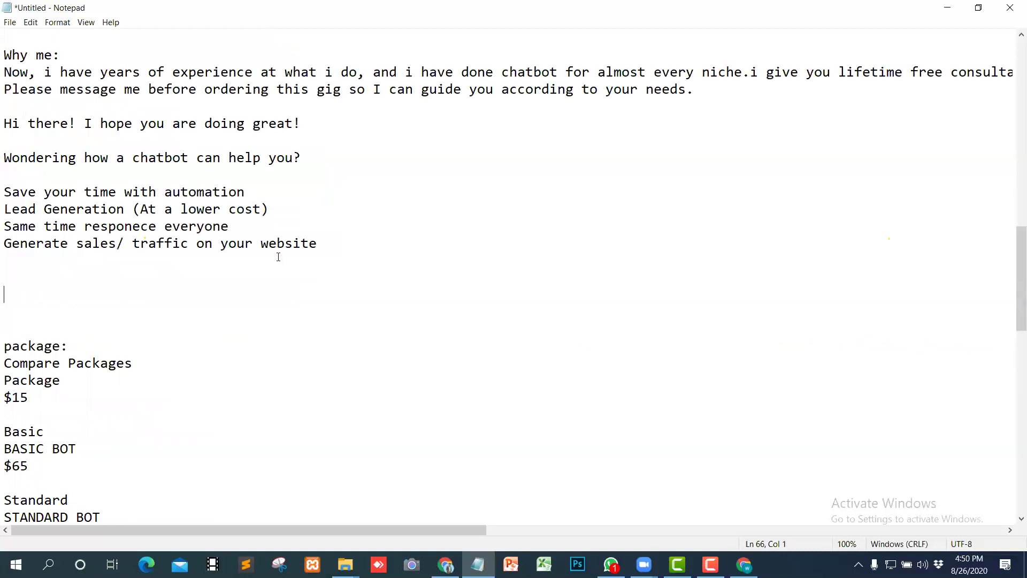
scroll(342, 282, "up", 1)
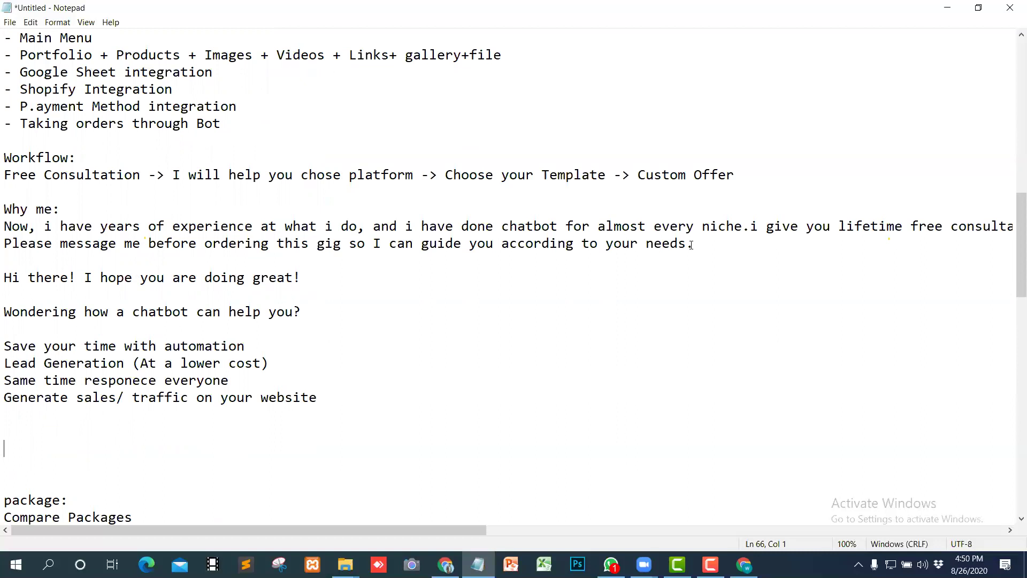
scroll(443, 138, "up", 8)
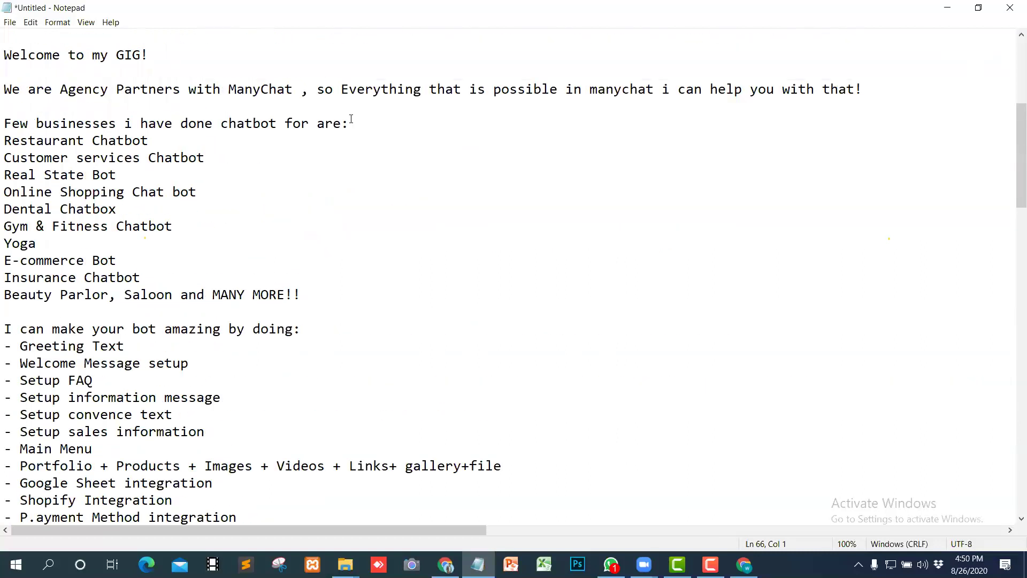
scroll(80, 126, "up", 1)
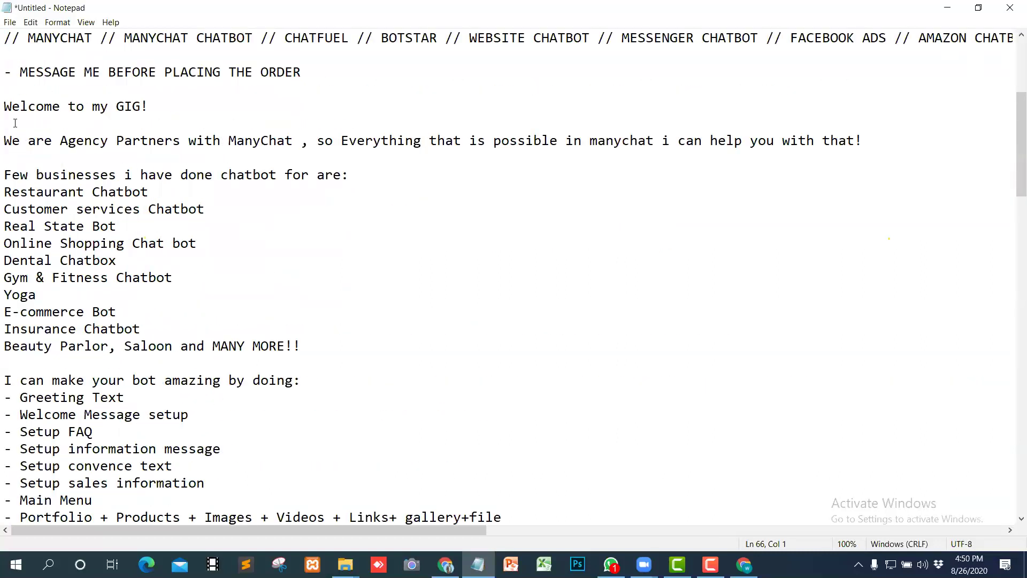
scroll(241, 138, "up", 1)
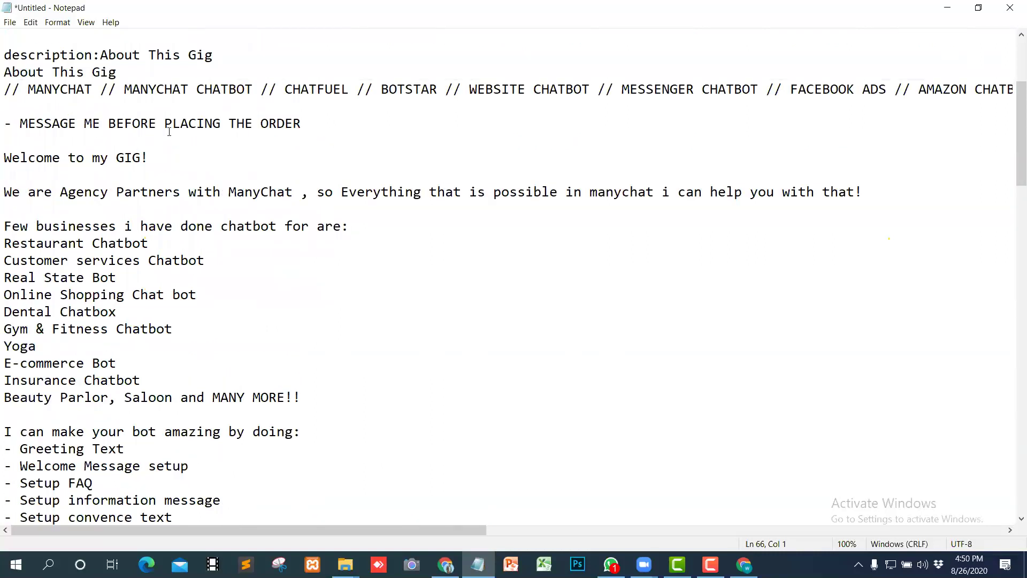
scroll(318, 127, "down", 10)
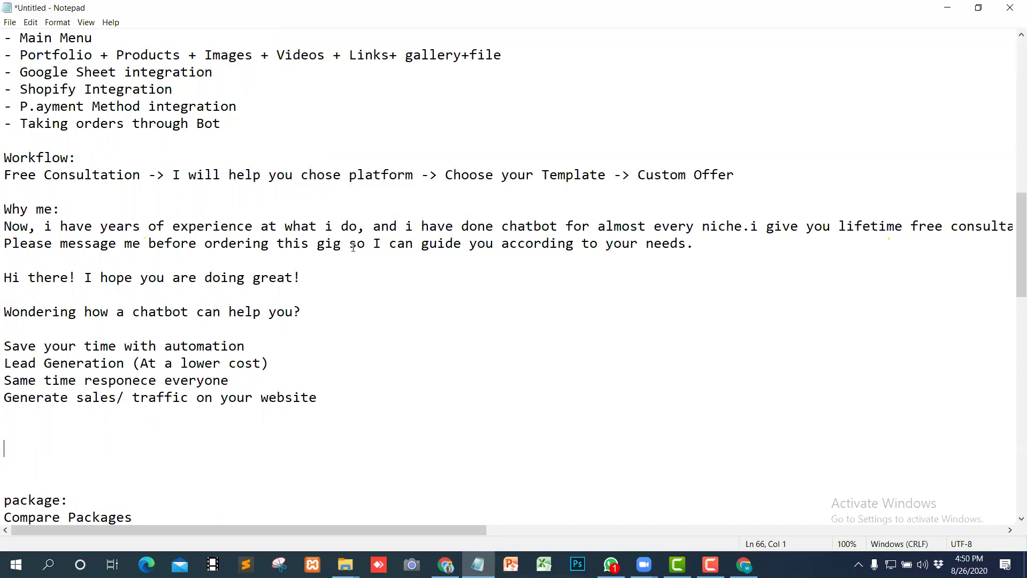
left_click_drag(349, 245, 556, 256)
key("ctrl+c")
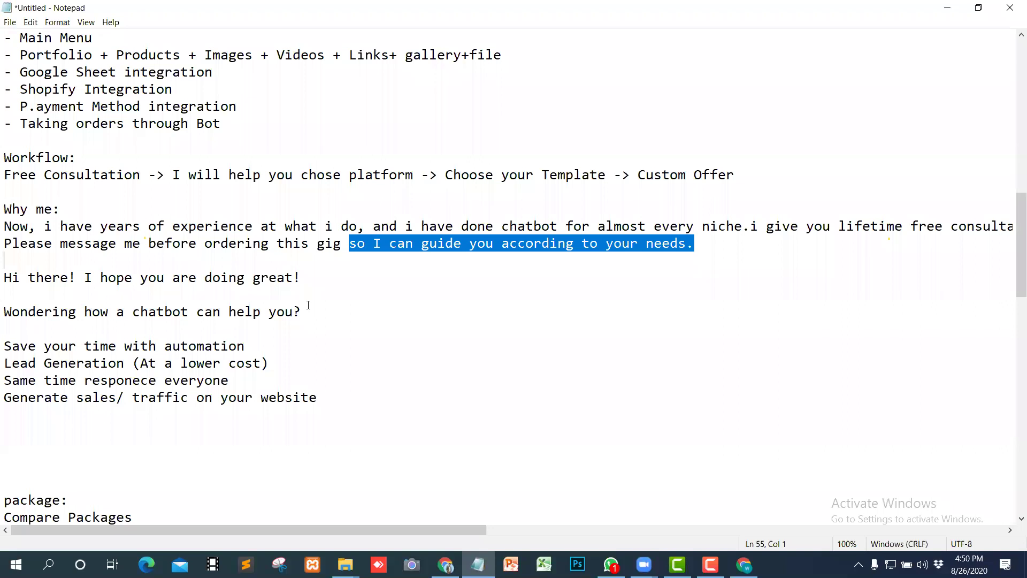
key("Delete")
scroll(276, 129, "up", 8)
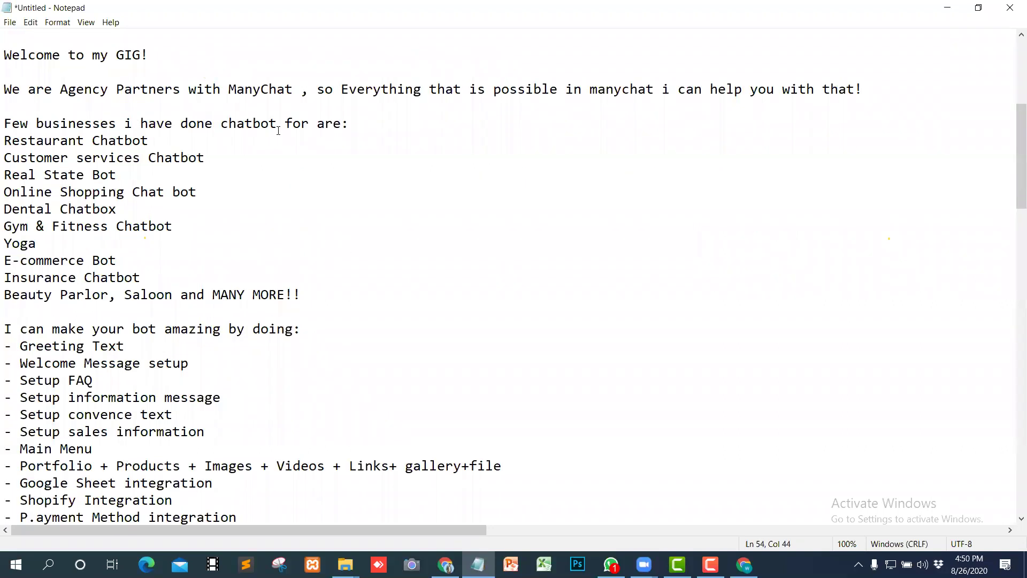
scroll(306, 117, "up", 3)
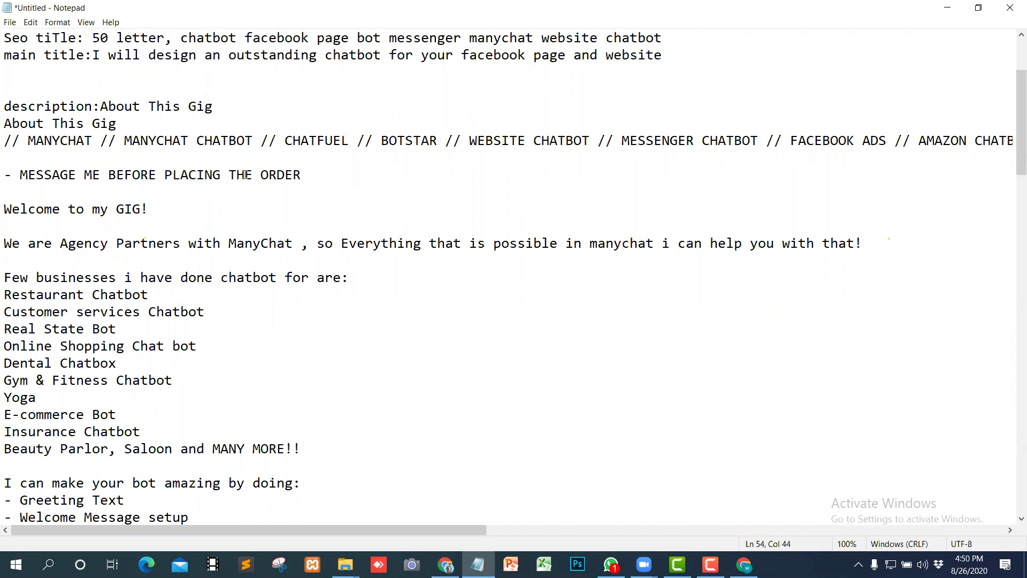
left_click(328, 178)
key("ctrl+v")
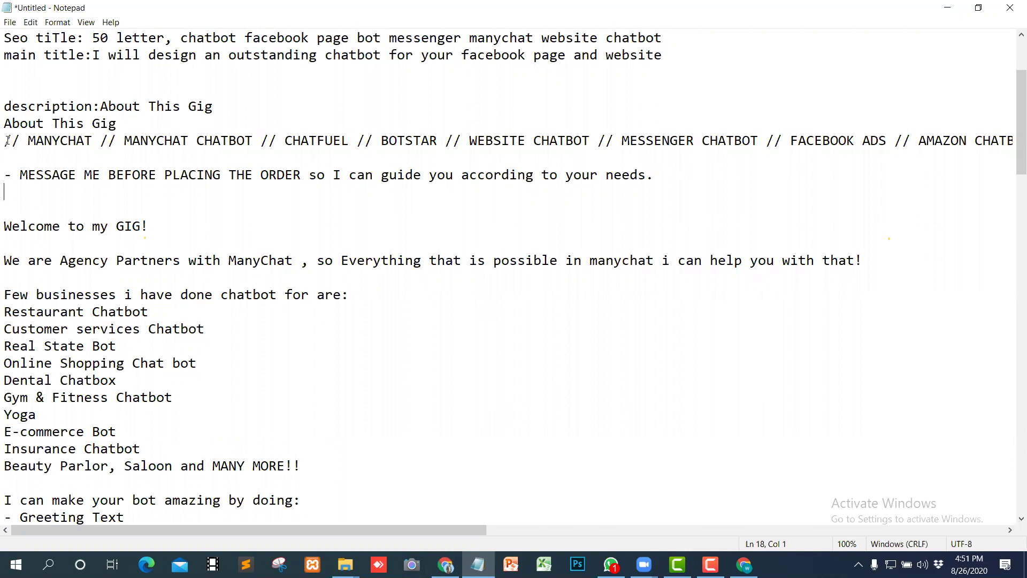
Step: Replace the "Please message me before ordering this gig" line under Why me with "unlimeted revision"
scroll(318, 234, "down", 10)
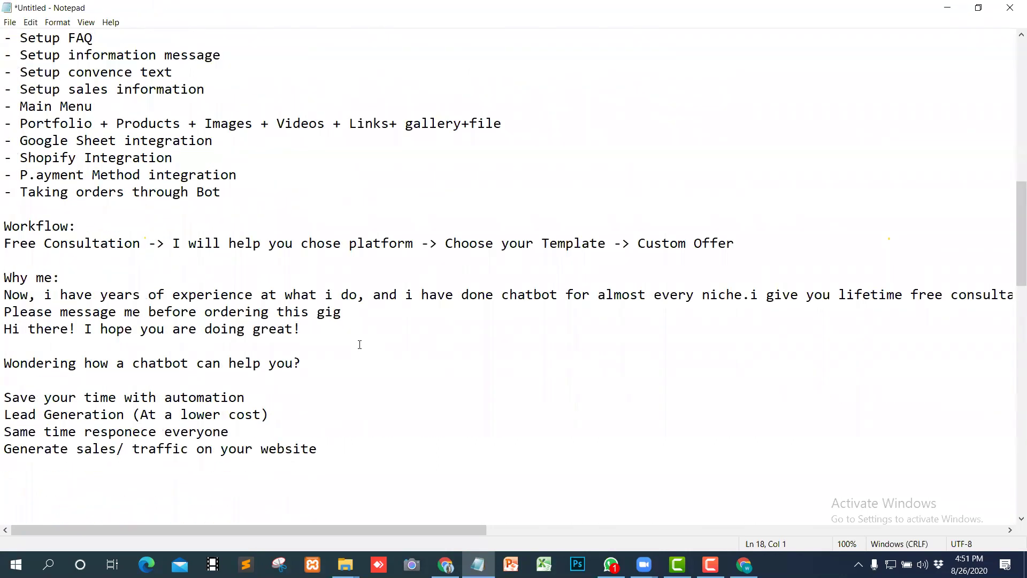
left_click_drag(348, 311, 297, 309)
left_click_drag(42, 296, 4, 312)
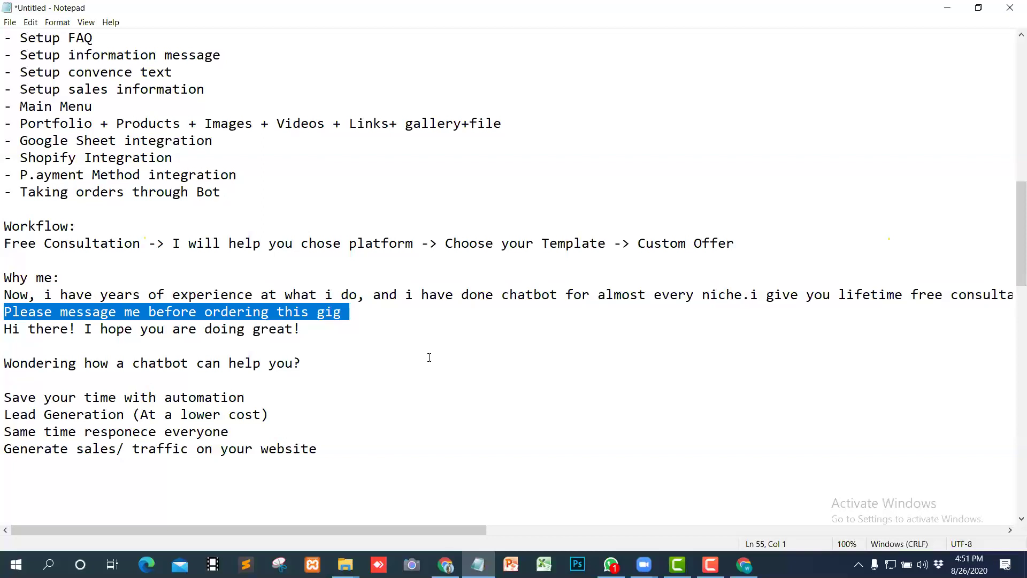
key("BackSpace")
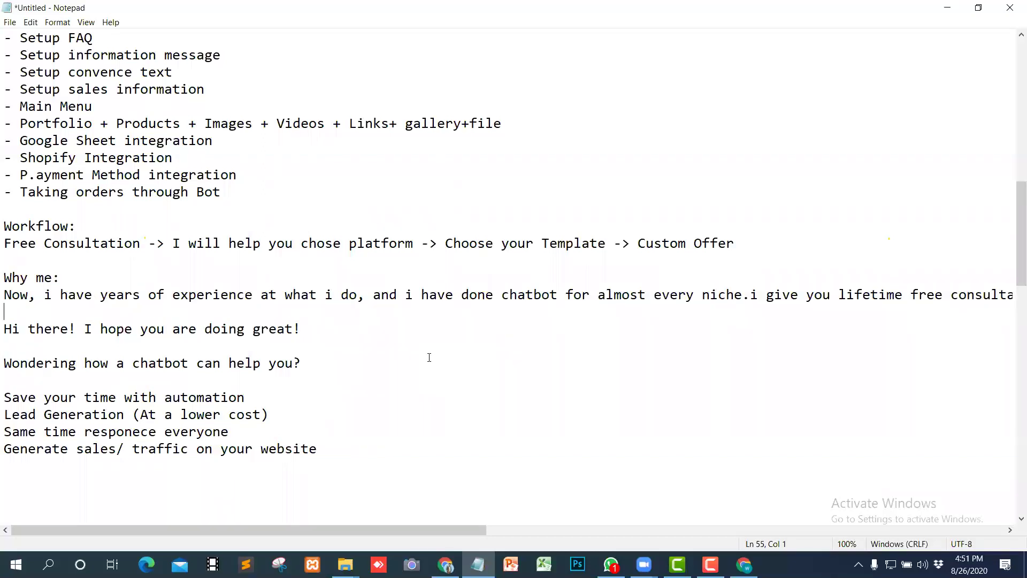
type("unlimet")
type("ed re")
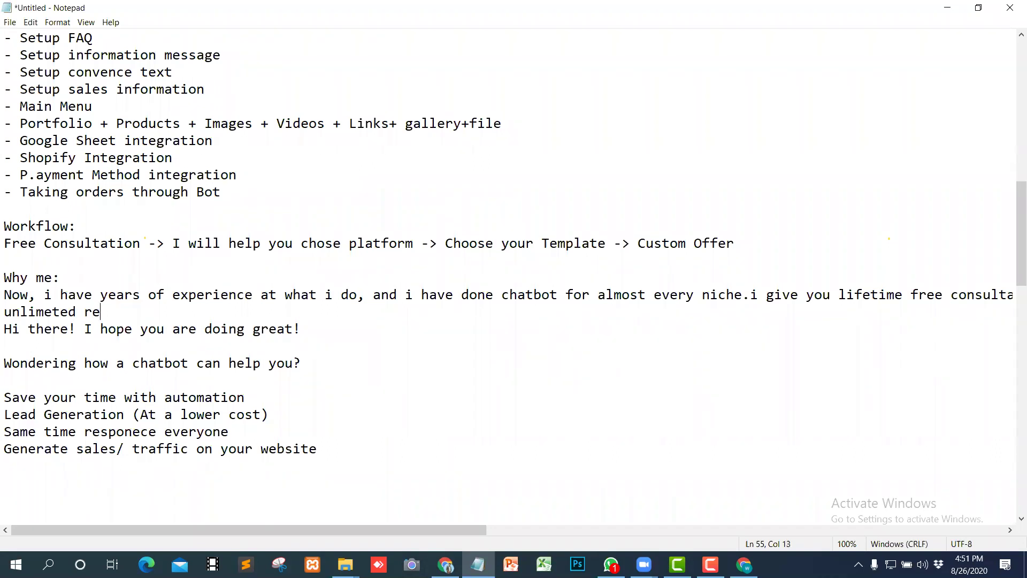
type("vetion=")
key("BackSpace")
key("BackSpace")
key("BackSpace")
key("BackSpace")
key("BackSpace")
key("BackSpace")
key("BackSpace")
type("vision")
Step: Delete the first package comparison block, from the "package:" heading through the $150 line above Premium
scroll(443, 389, "down", 3)
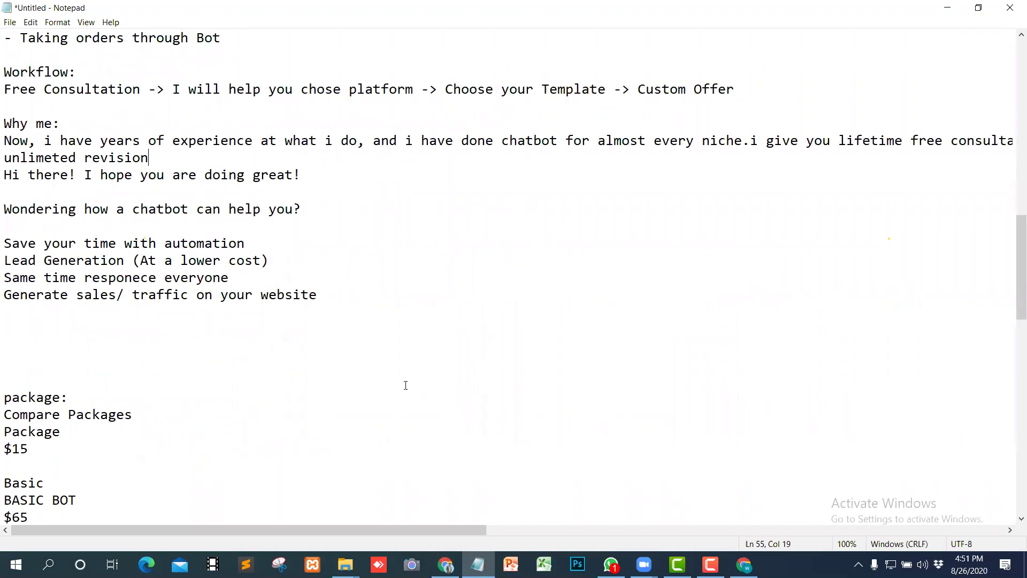
scroll(406, 385, "down", 3)
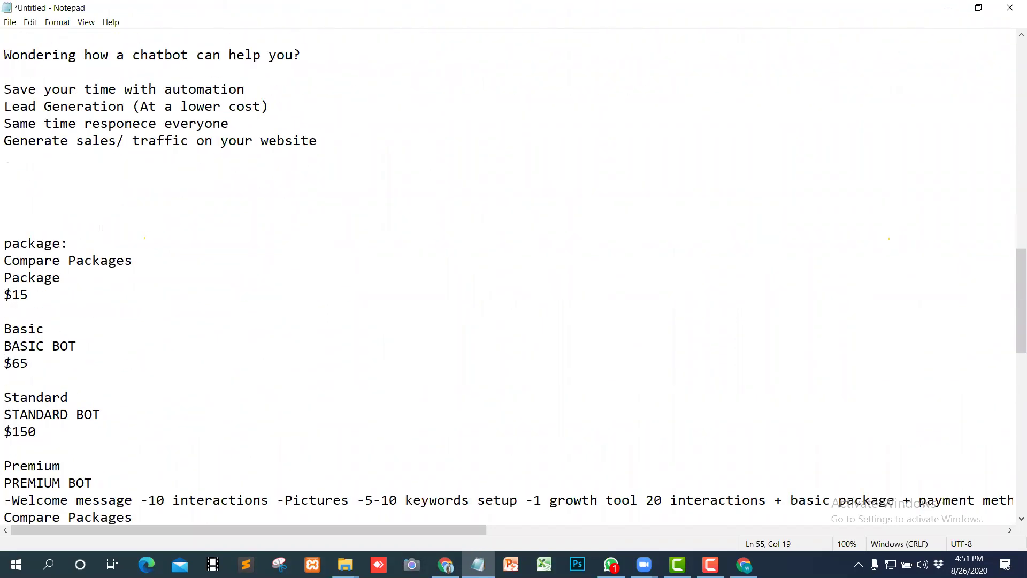
scroll(95, 279, "down", 1)
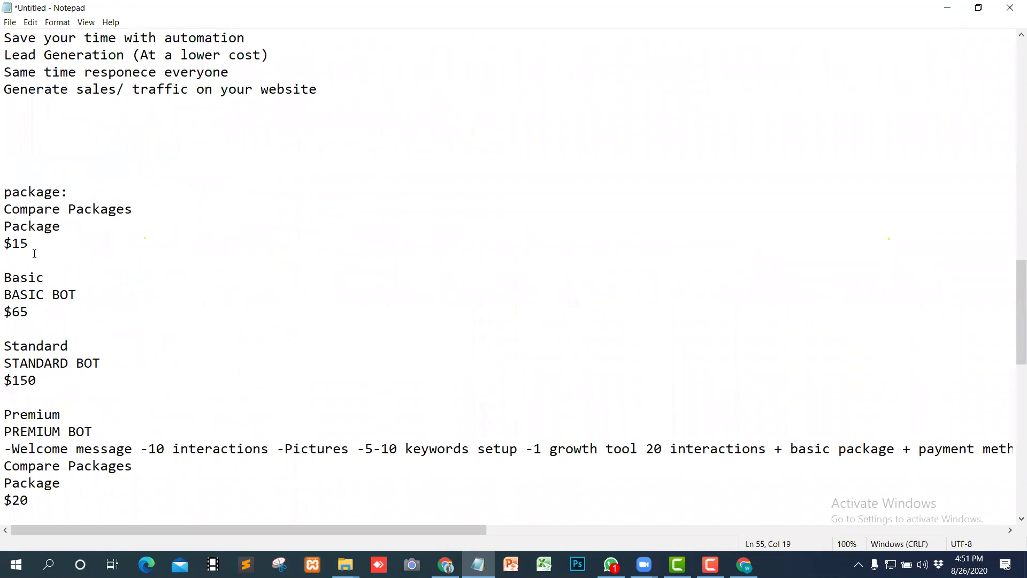
scroll(37, 295, "down", 2)
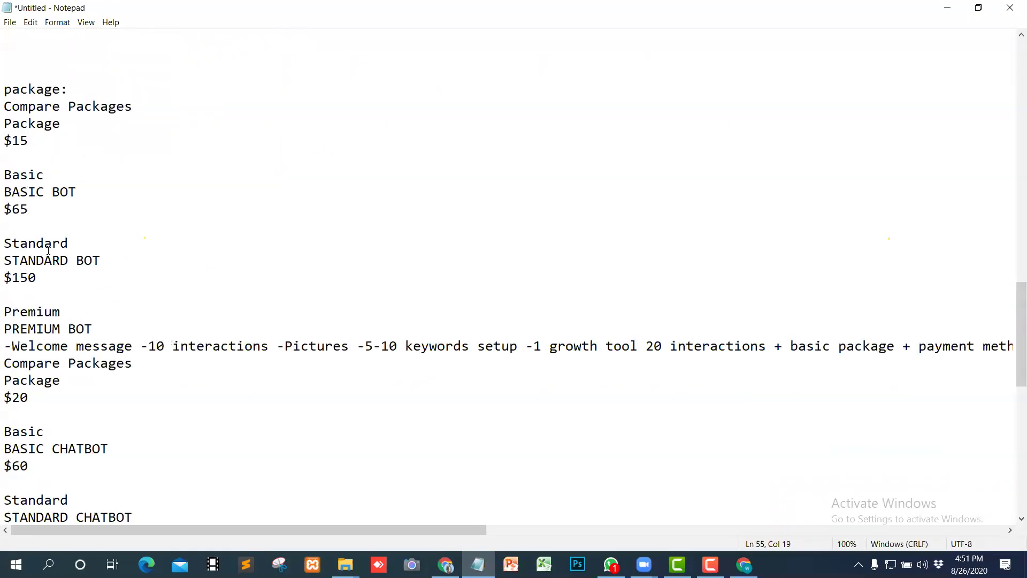
left_click_drag(43, 278, 9, 132)
left_click_drag(5, 97, 3, 89)
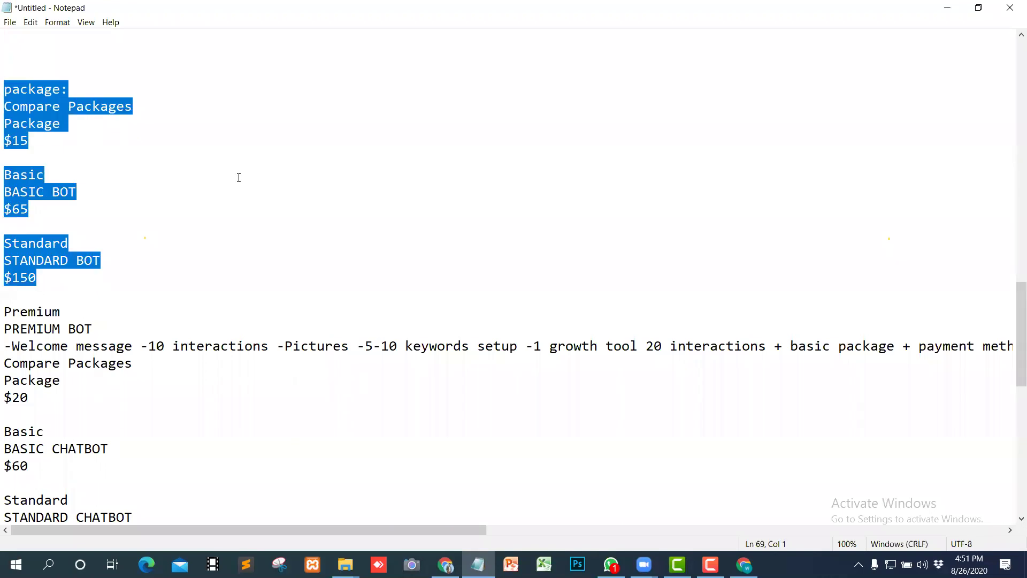
key("Delete")
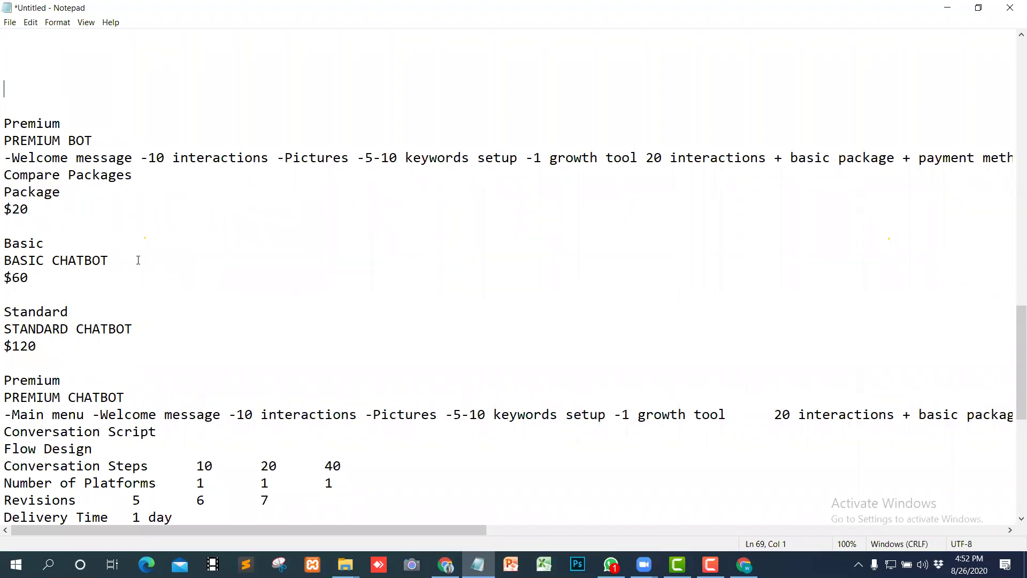
Step: Examine the remaining package names, prices, features, revisions, delivery times and tags at the end of the document
scroll(194, 252, "down", 1)
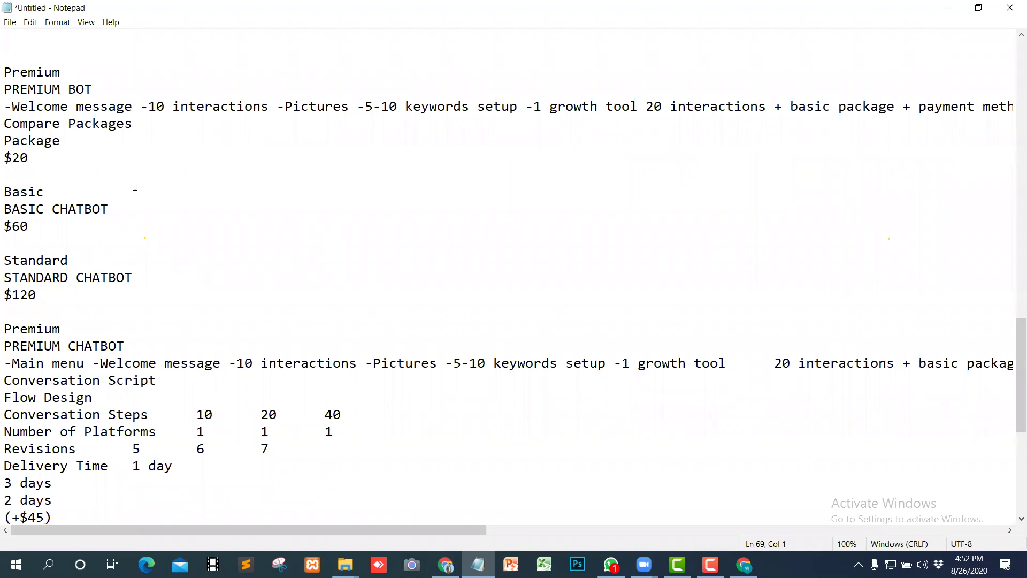
scroll(225, 181, "down", 2)
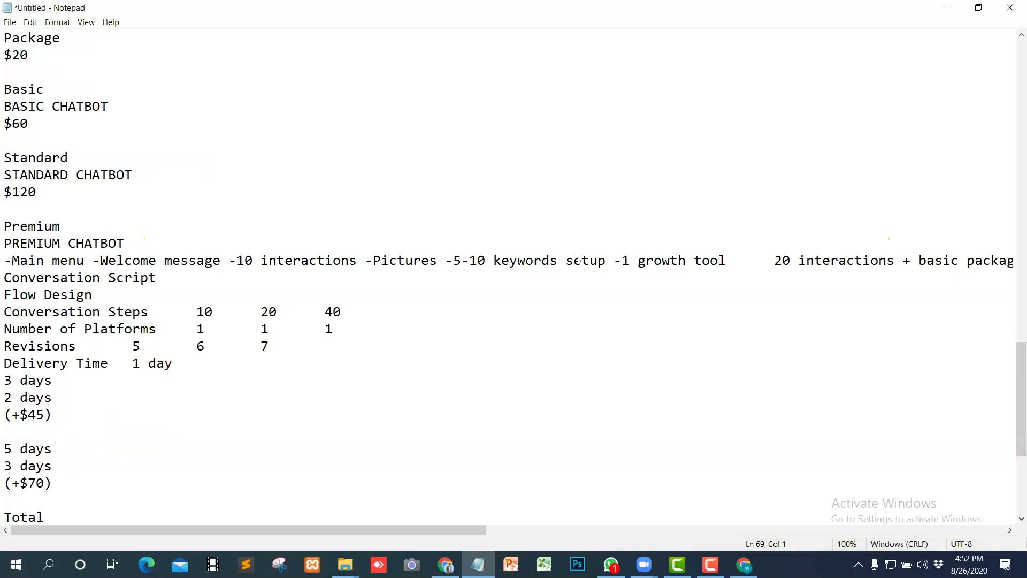
scroll(232, 259, "down", 5)
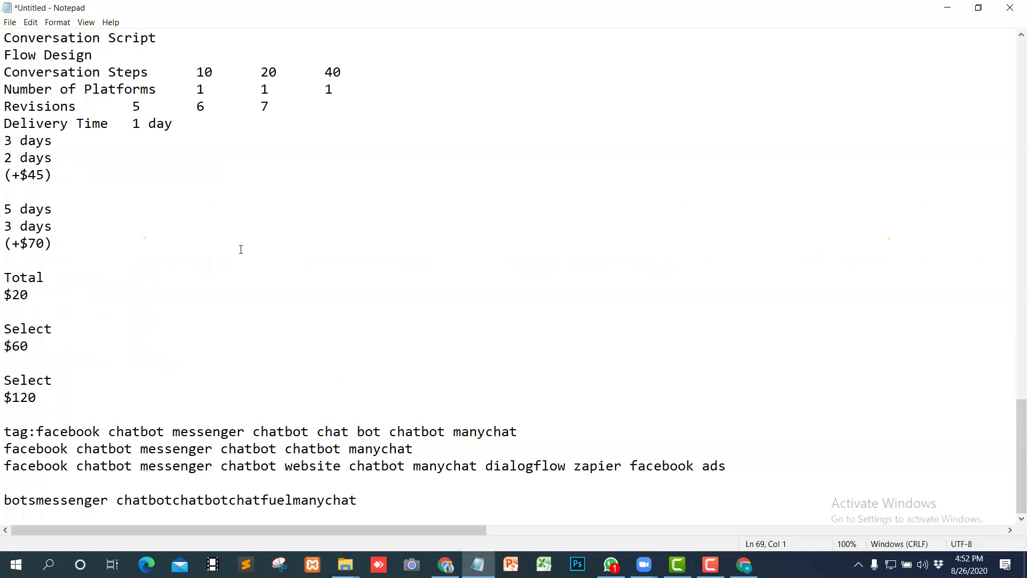
scroll(240, 249, "up", 7)
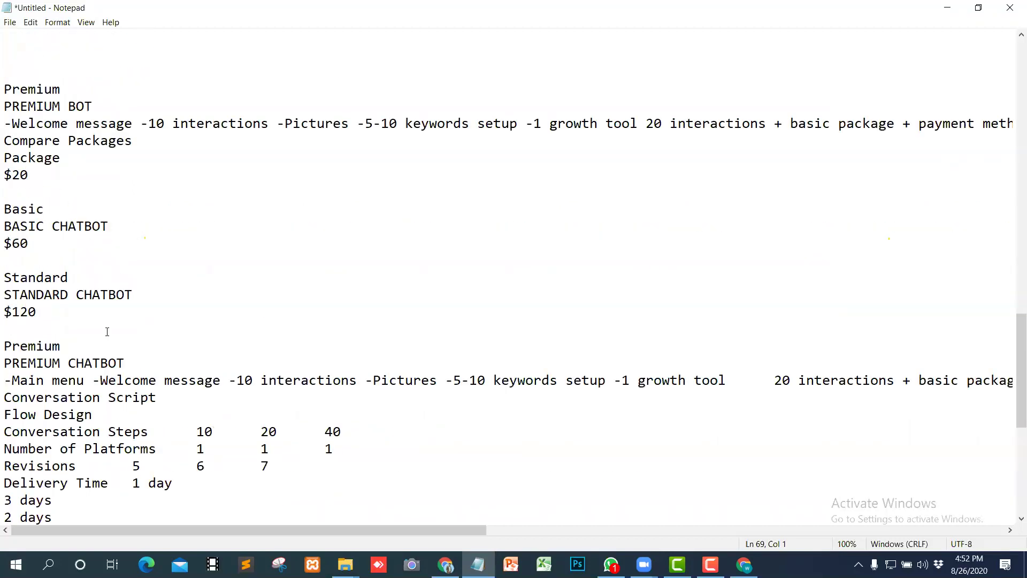
scroll(107, 332, "down", 2)
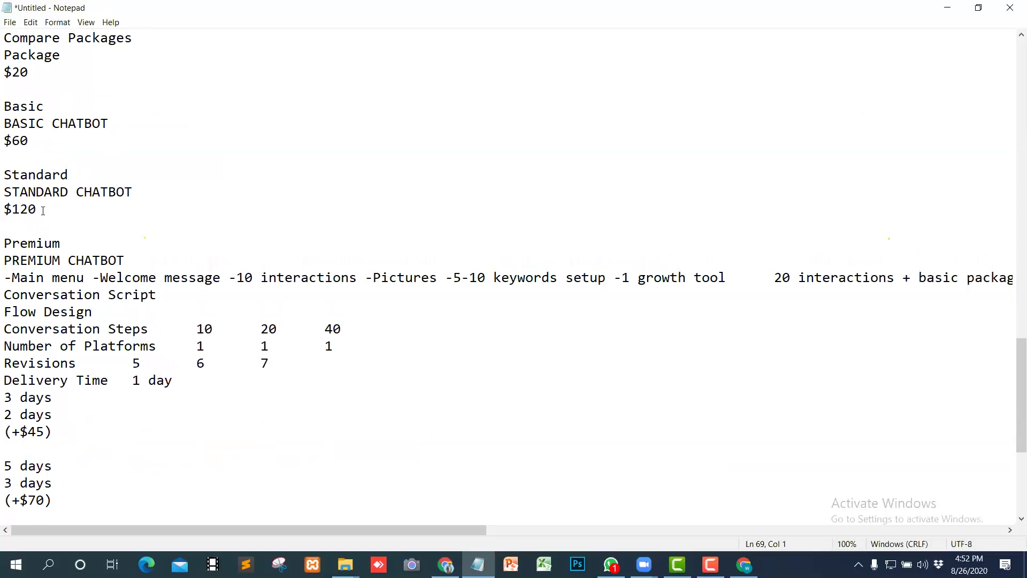
left_click_drag(37, 210, 5, 38)
scroll(129, 107, "up", 2)
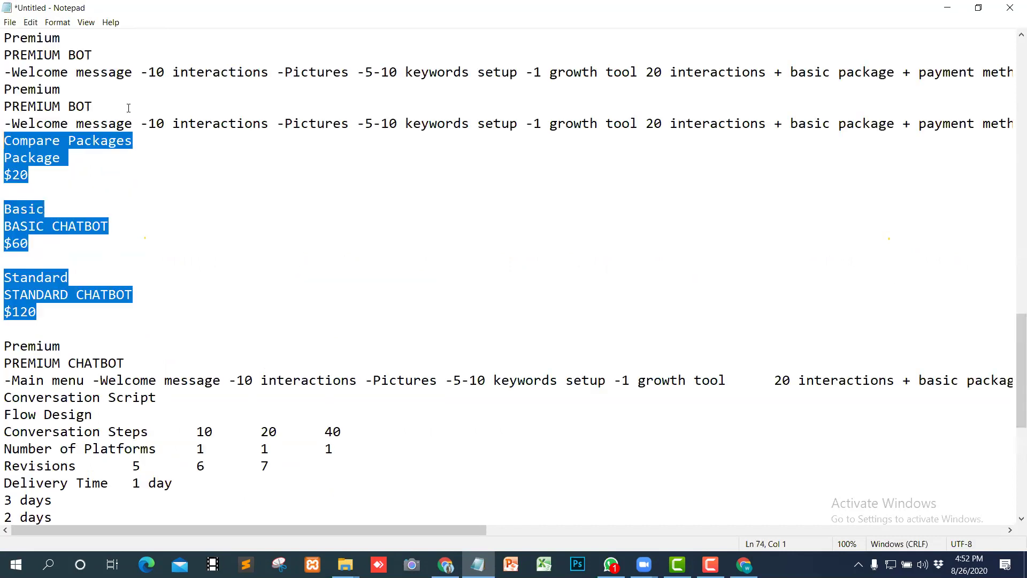
left_click(206, 215)
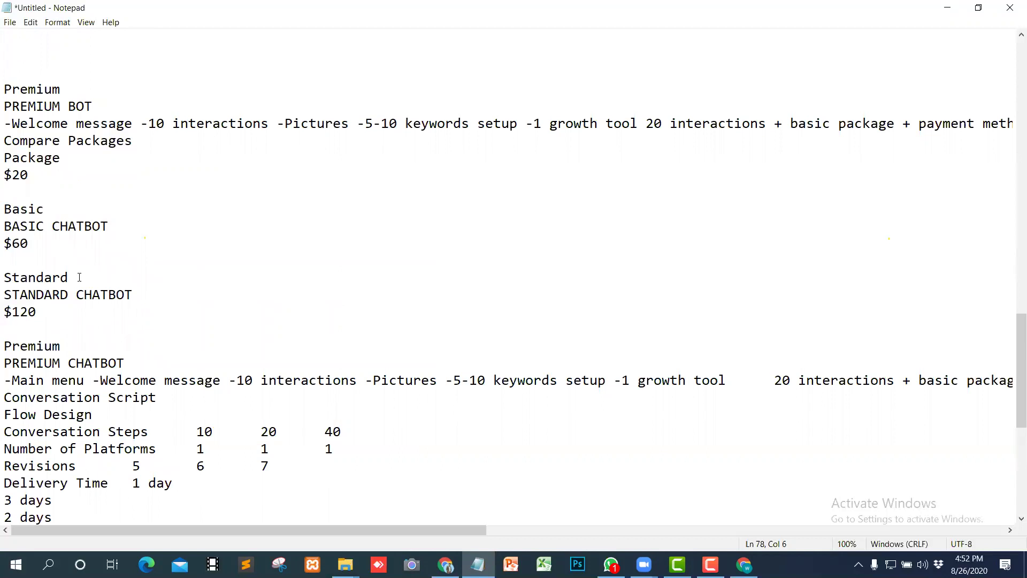
Step: Delete the repeated "facebook chatbot" from the start of the second and third tag lines
scroll(78, 202, "down", 7)
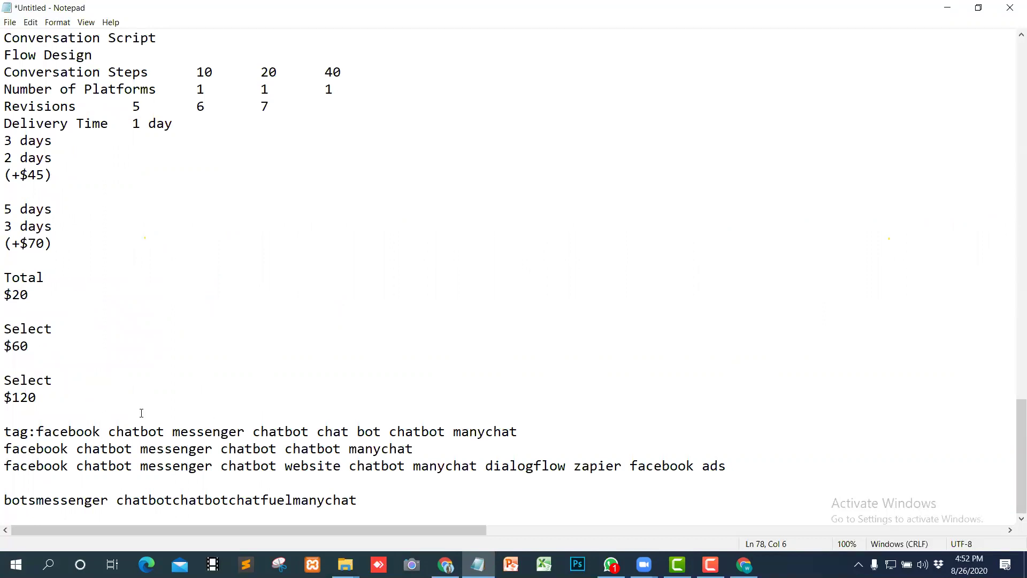
left_click_drag(166, 431, 45, 427)
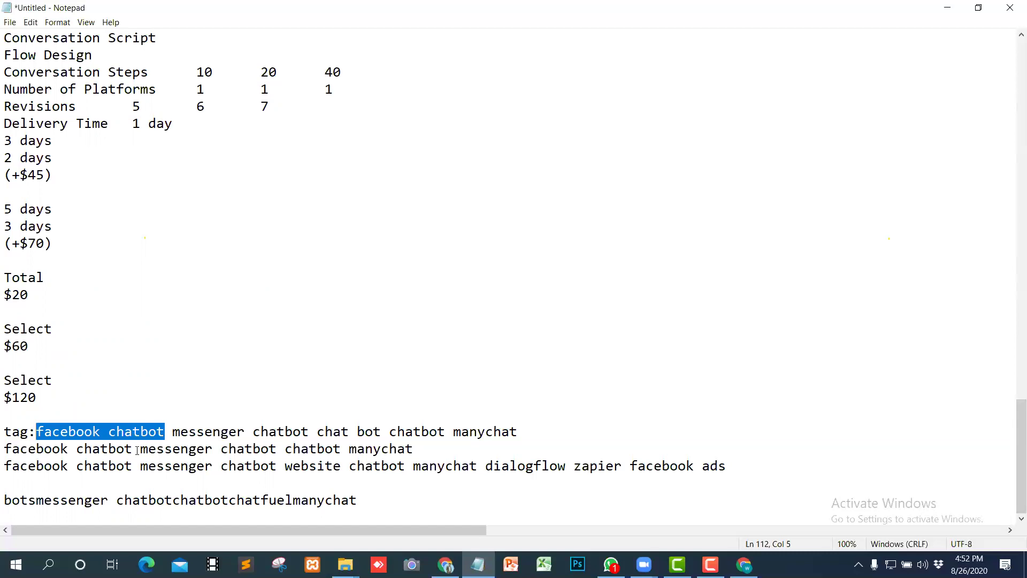
left_click_drag(131, 465, 117, 465)
left_click_drag(34, 448, 4, 464)
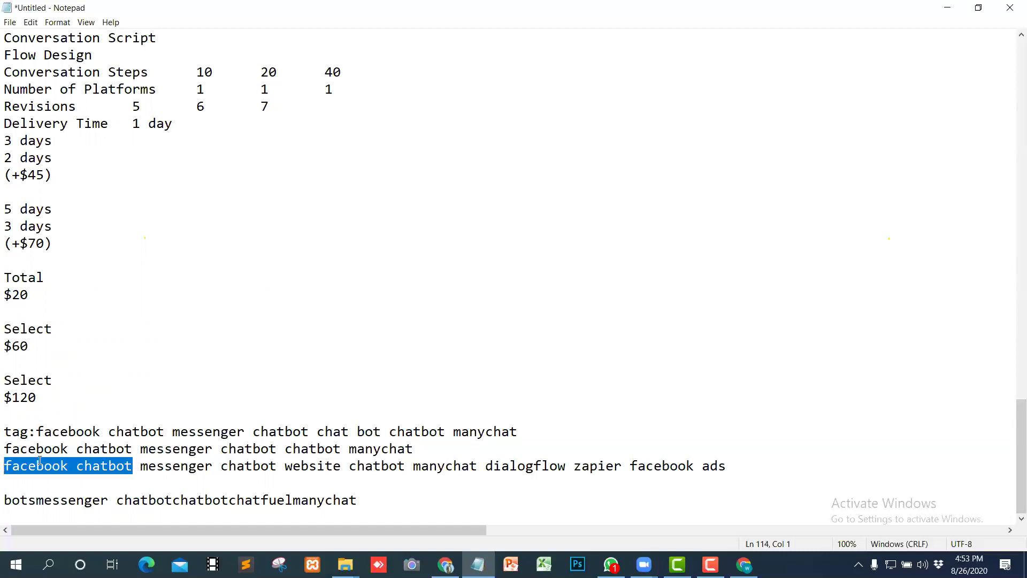
key("BackSpace")
left_click_drag(130, 451, 3, 451)
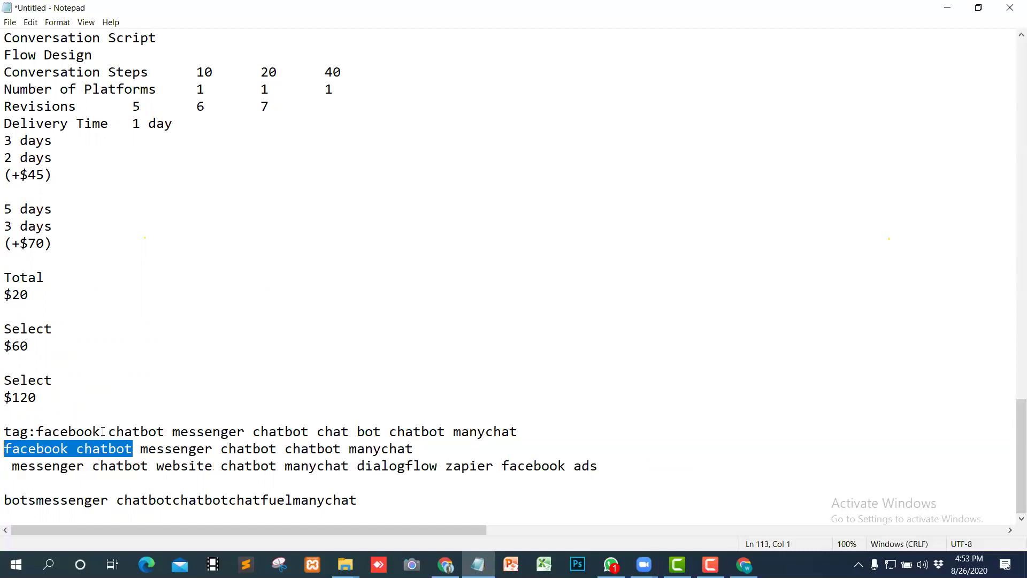
key("BackSpace")
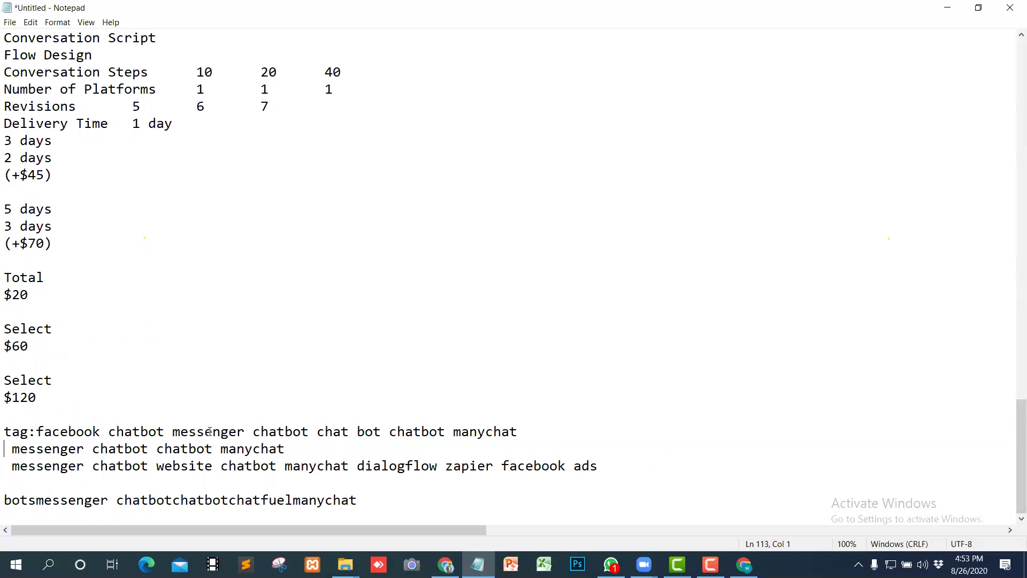
Step: Delete the repeated "messenger chatbot" from the start of the second and third tag lines
left_click_drag(147, 450, 4, 449)
key("Delete")
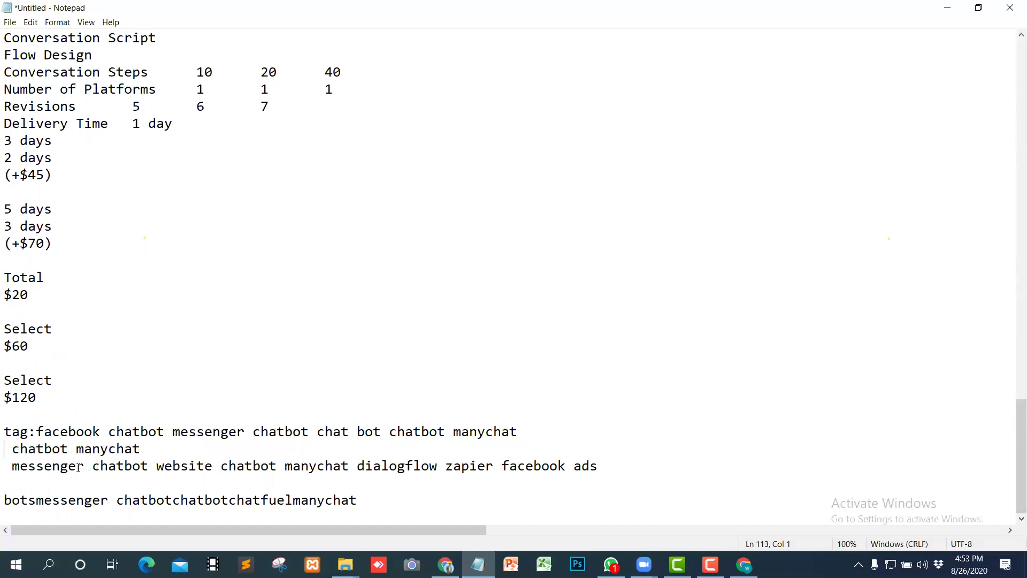
left_click_drag(148, 468, 4, 468)
key("Delete")
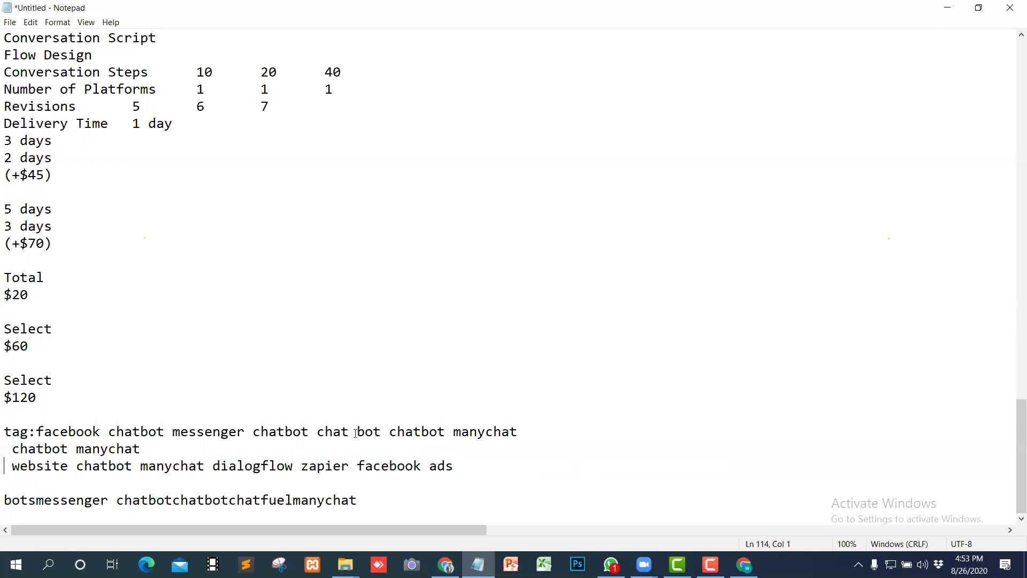
Step: Remove "chat bot" and its extra space from the first tag line
left_click(381, 432)
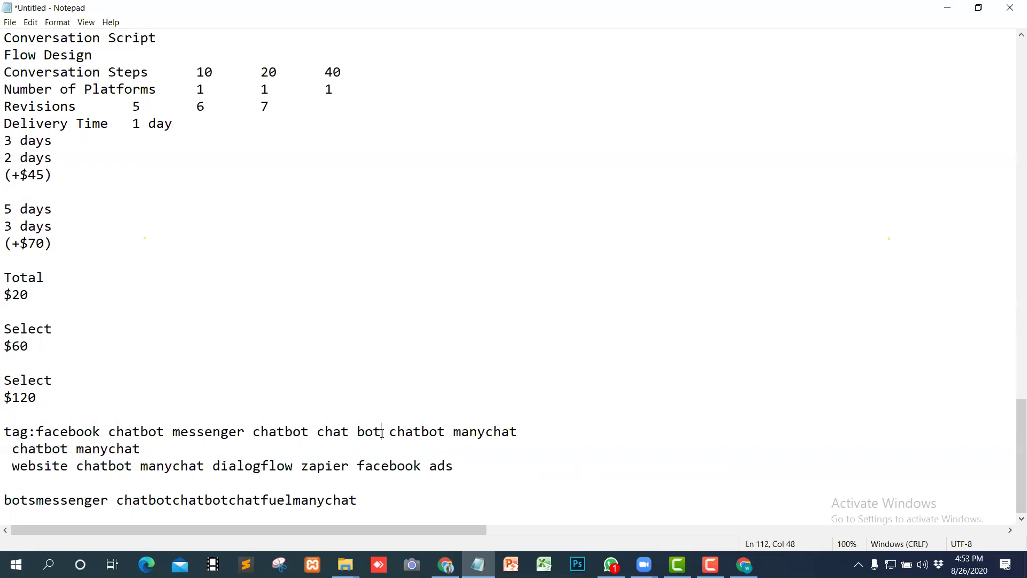
left_click(319, 433, "shift")
key("BackSpace")
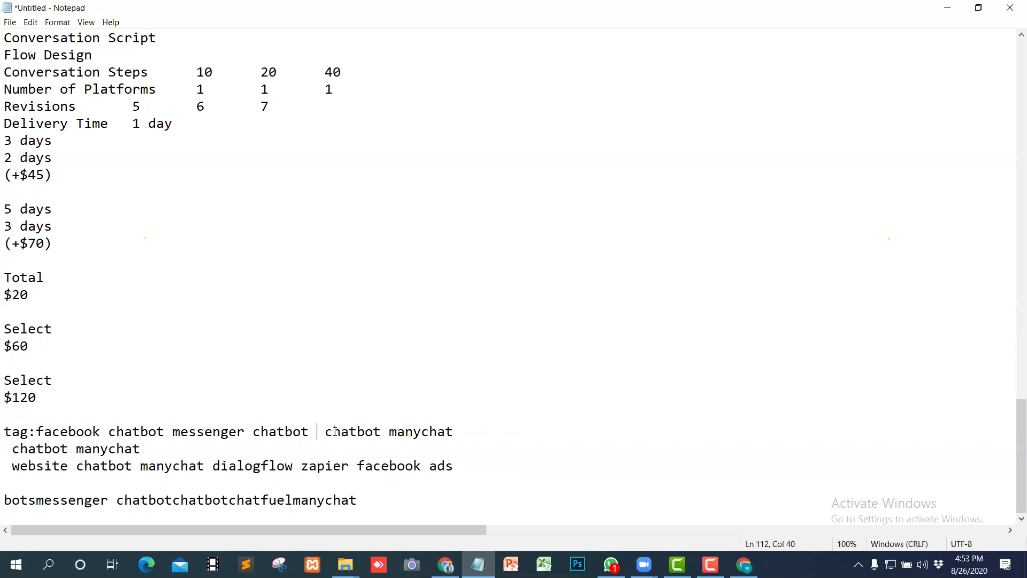
key("Delete")
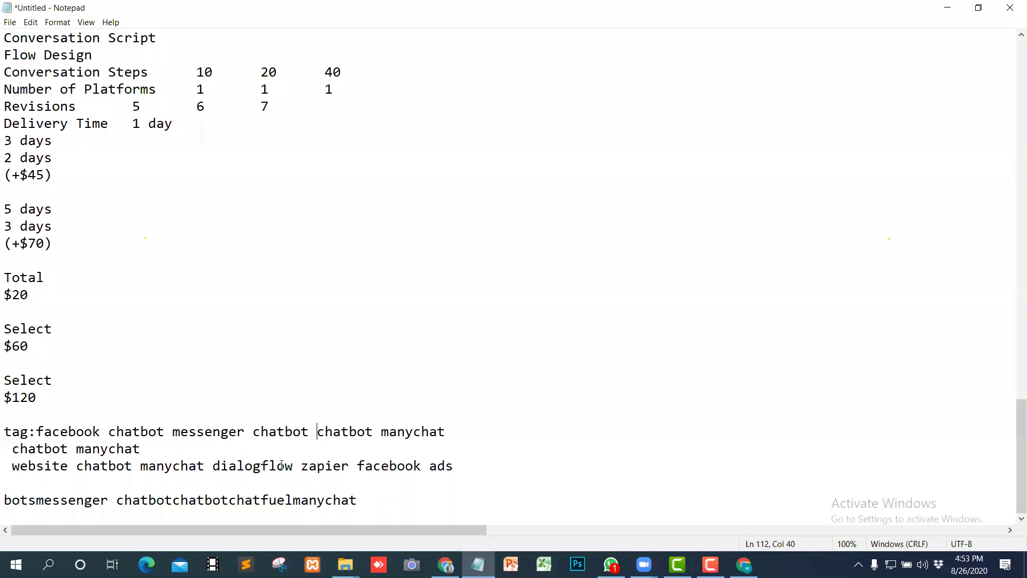
Step: Move "dialogflow" from the third tag line to the end of the first tag line
left_click_drag(294, 465, 213, 465)
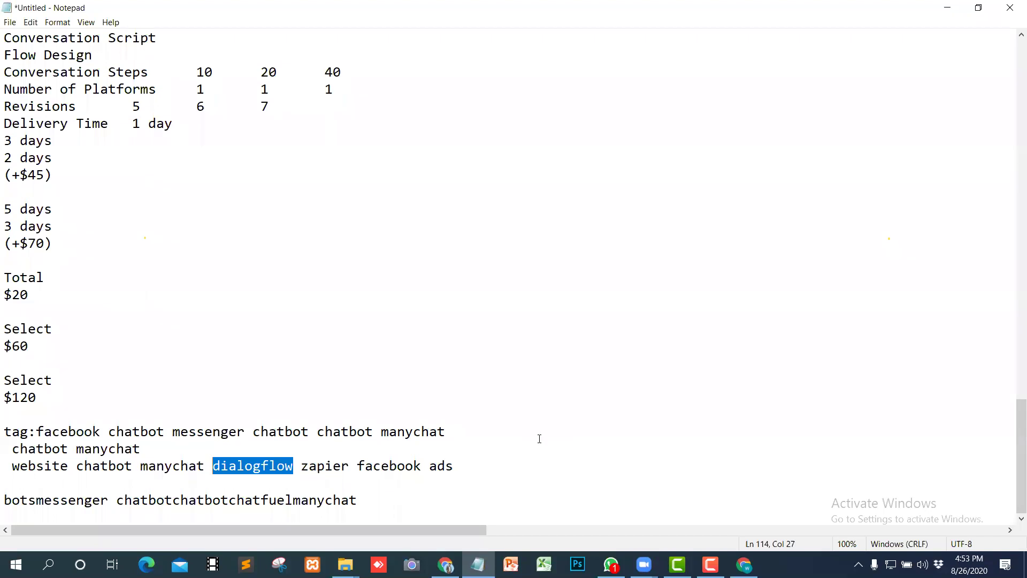
key("BackSpace")
left_click(466, 431)
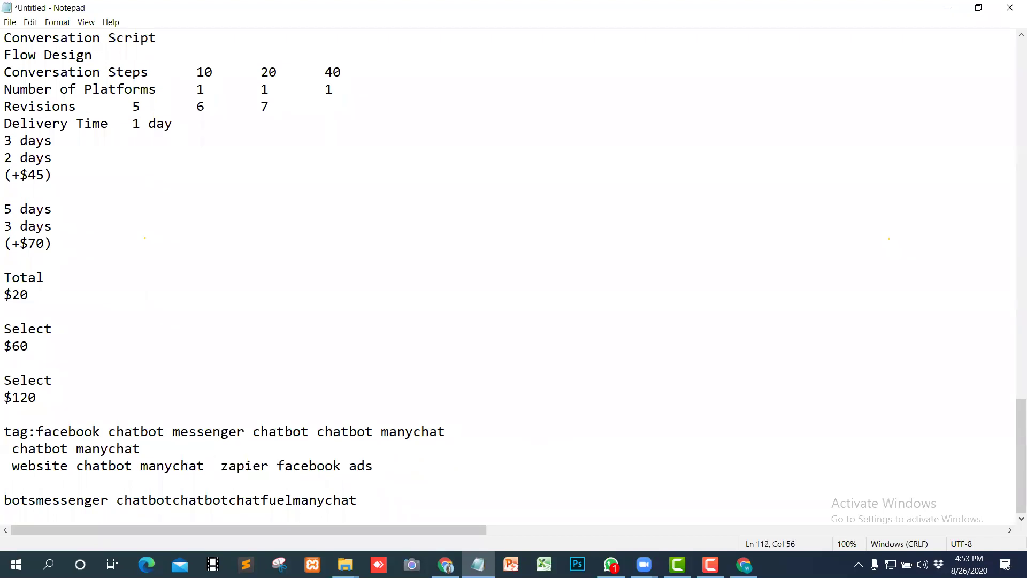
type("dialogflow")
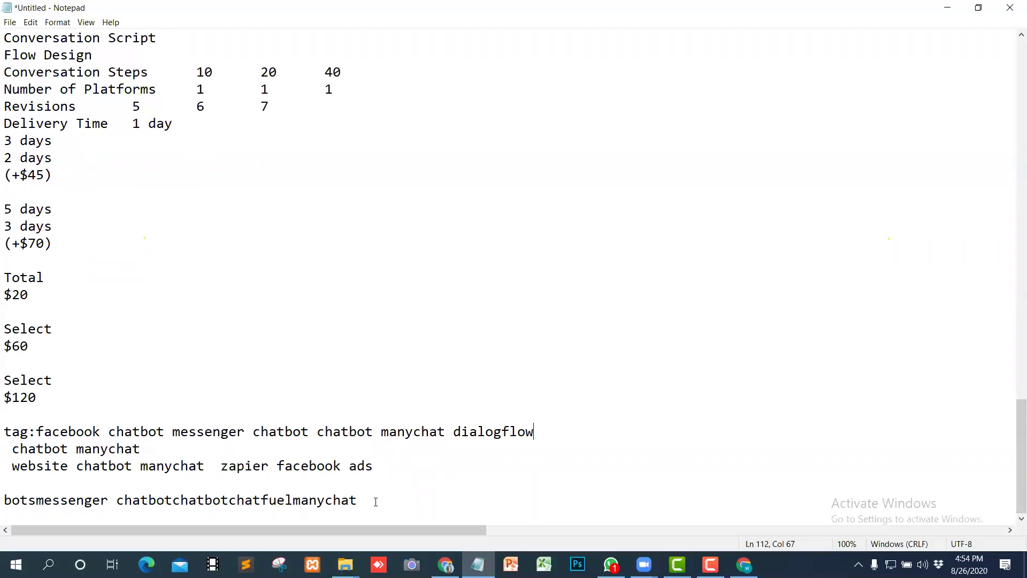
Step: Insert two line breaks after "dialogflow" to separate the chosen tags from the leftover tag lines
left_click_drag(357, 500, 8, 462)
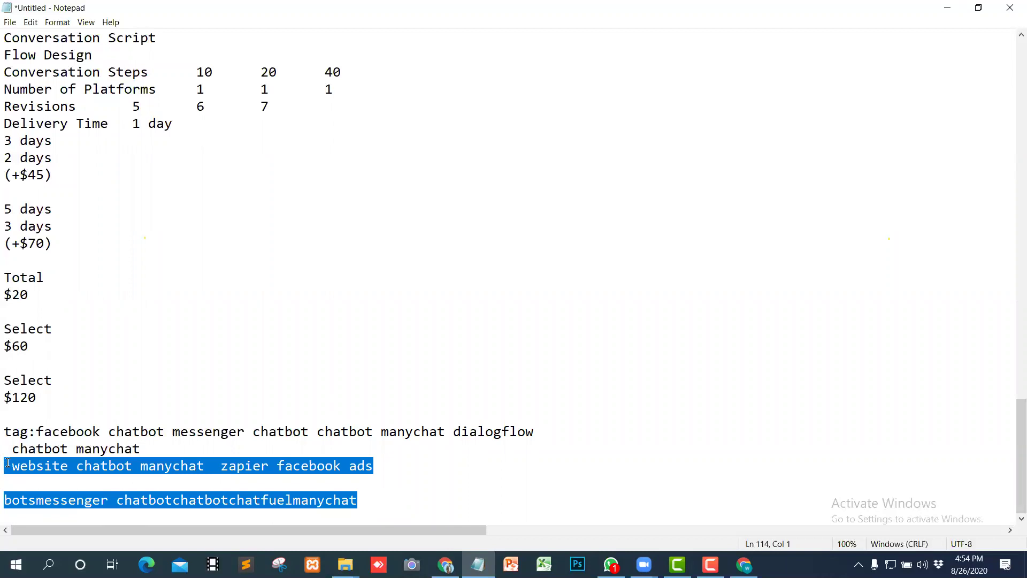
left_click(479, 480)
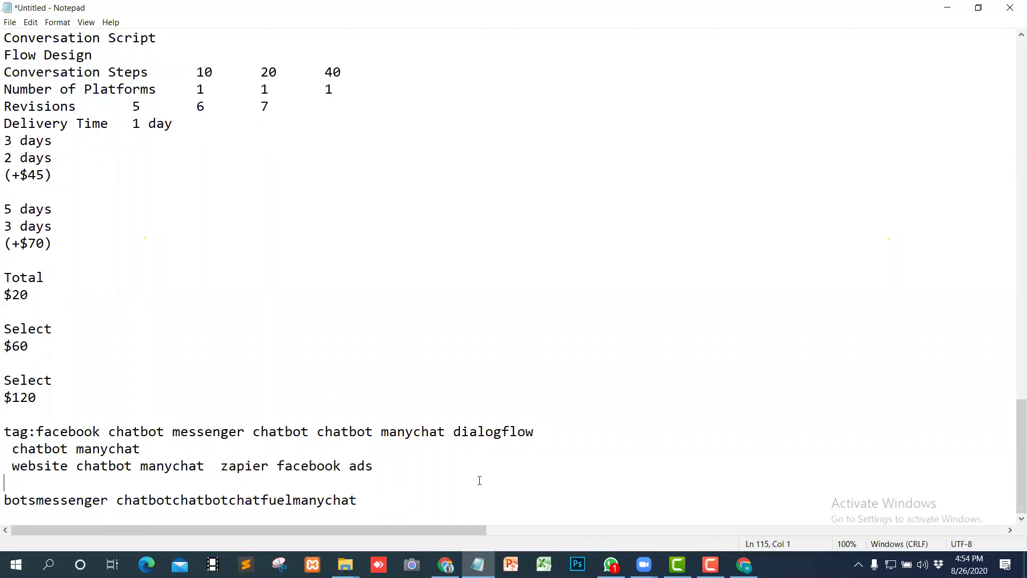
left_click(569, 432)
key("Return")
key("Return")
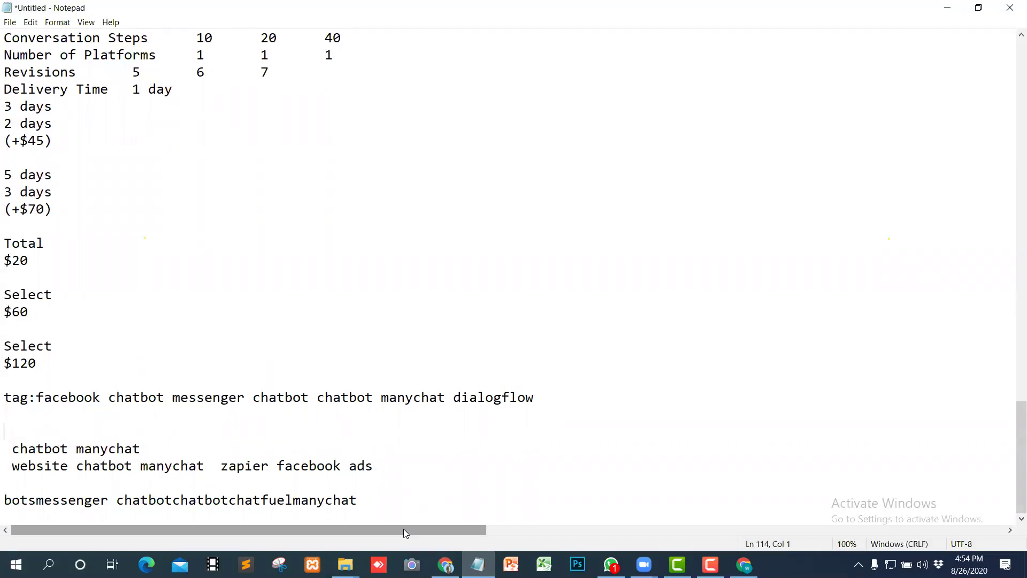
key("super+c")
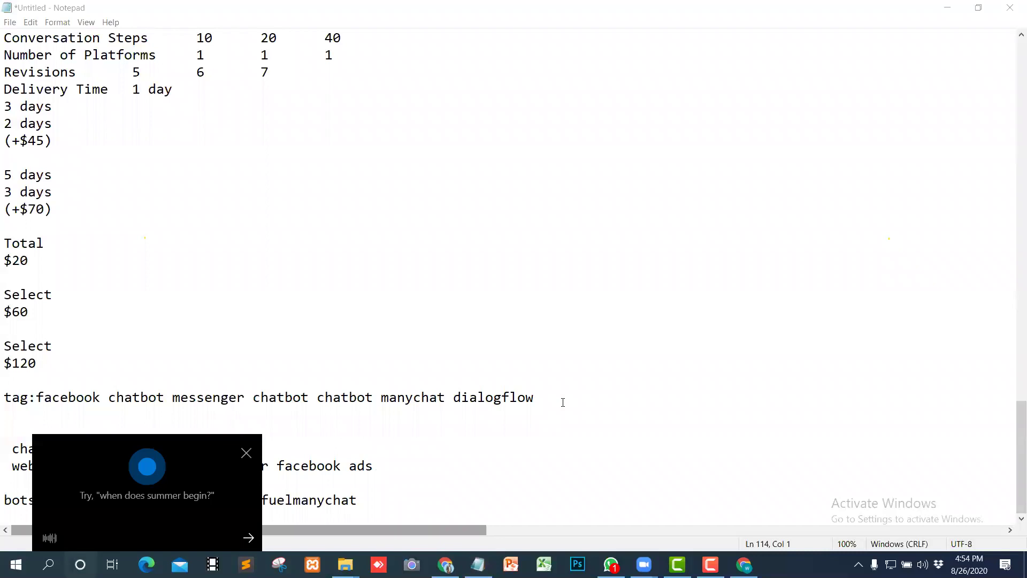
left_click(246, 455)
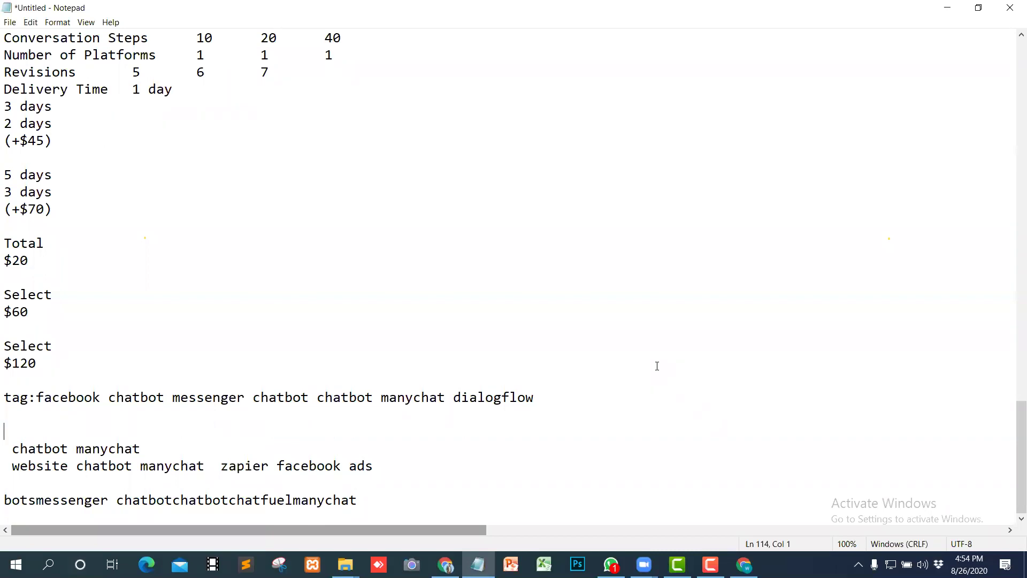
Step: Minimize the notes, close the ManyChat settings window and switch to the smart shop folder in File Explorer
left_click(948, 12)
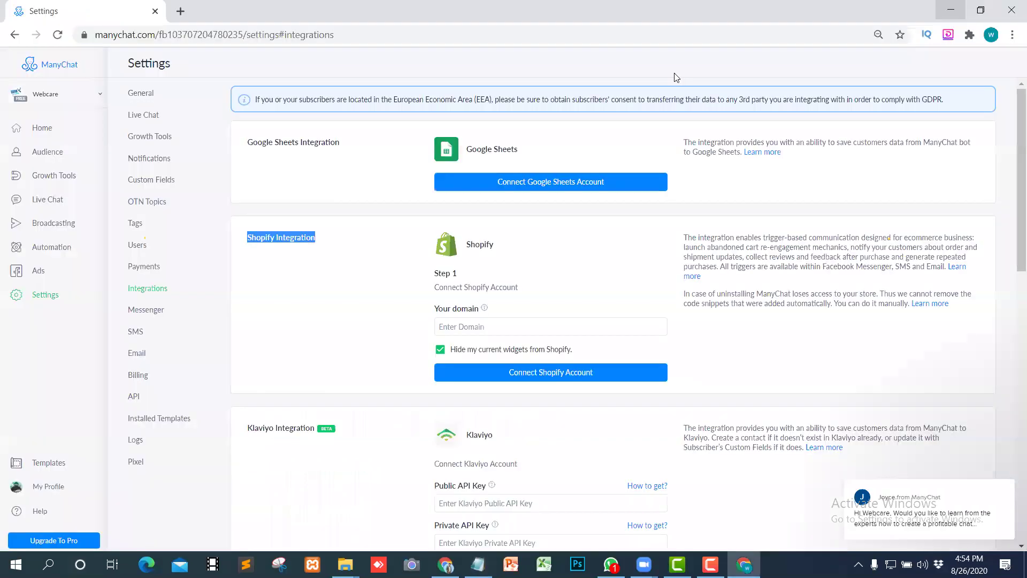
left_click(1011, 11)
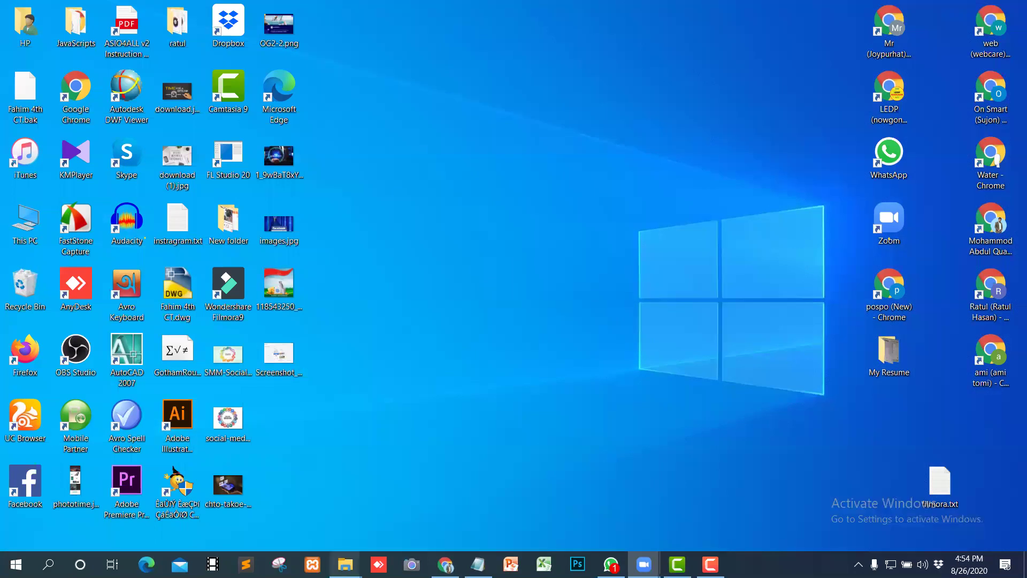
mouse_move(345, 564)
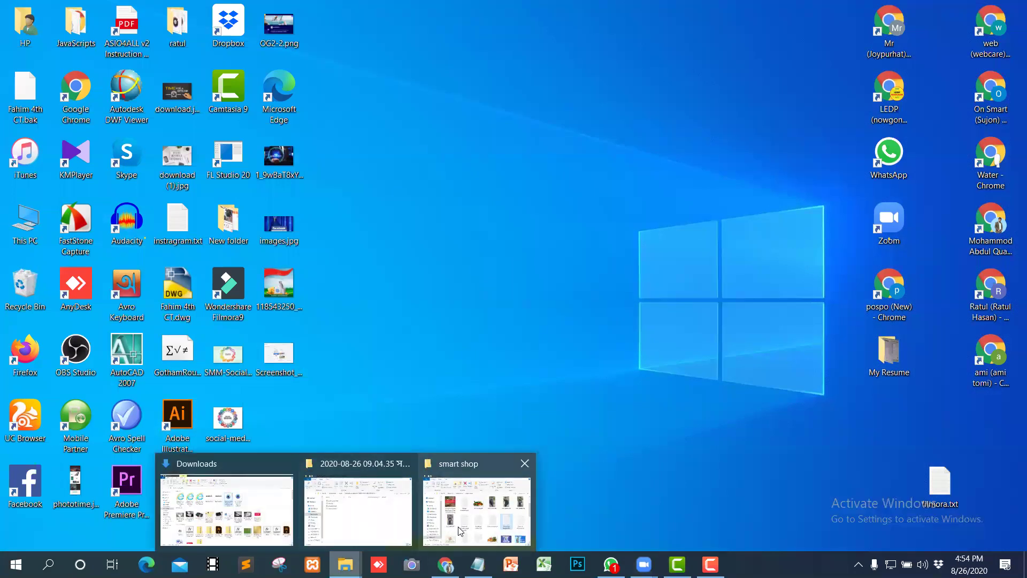
mouse_move(461, 531)
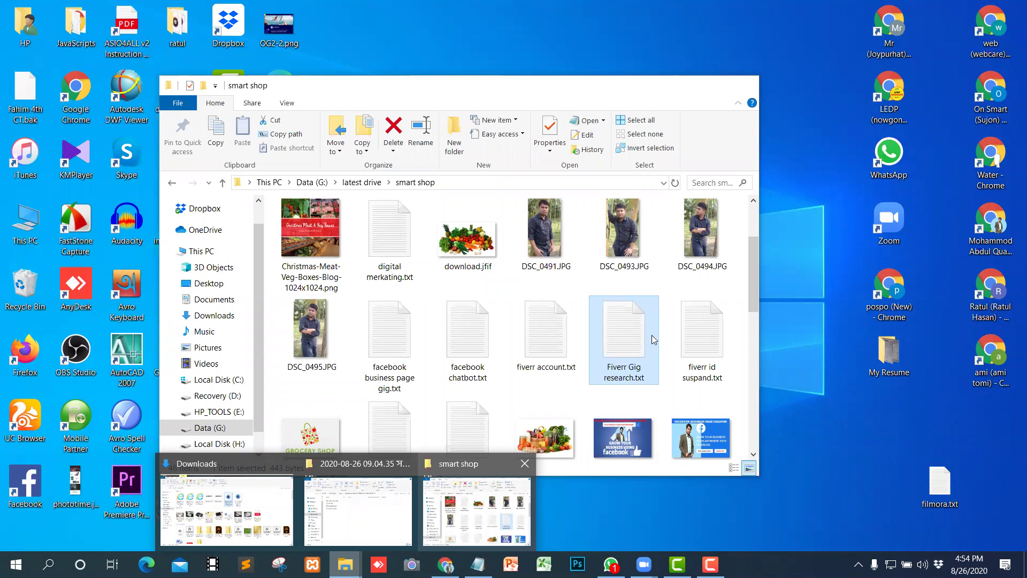
left_click(467, 530)
Step: Look through the files in the smart shop folder and in New folder on the latest drive
scroll(614, 377, "down", 2)
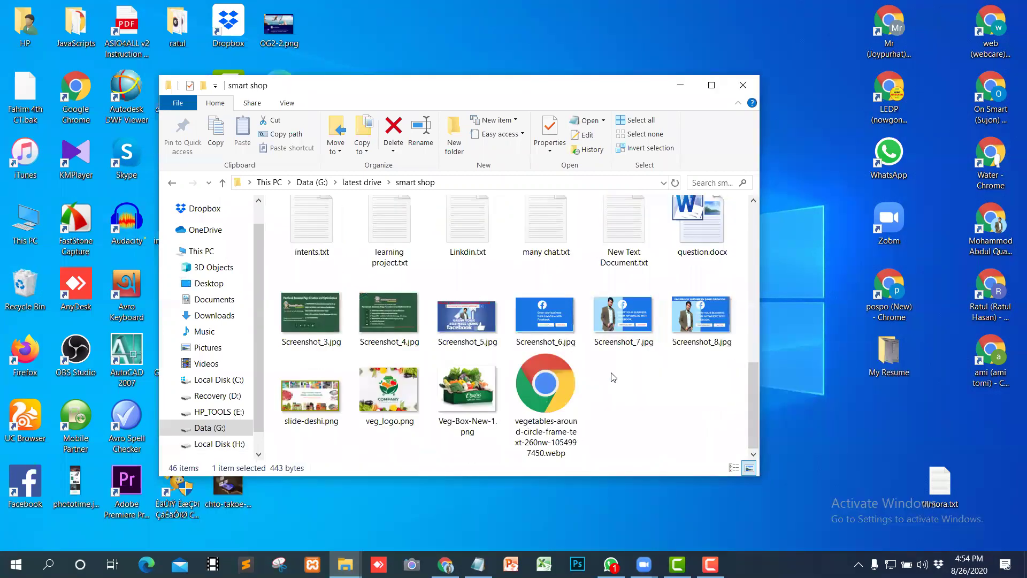
scroll(638, 401, "up", 10)
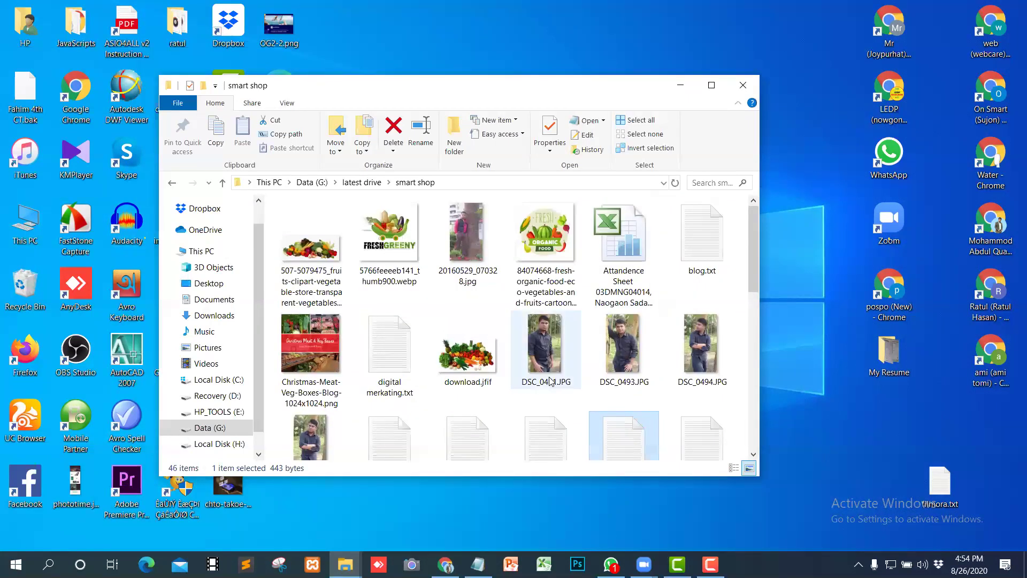
scroll(540, 353, "down", 5)
scroll(381, 224, "up", 3)
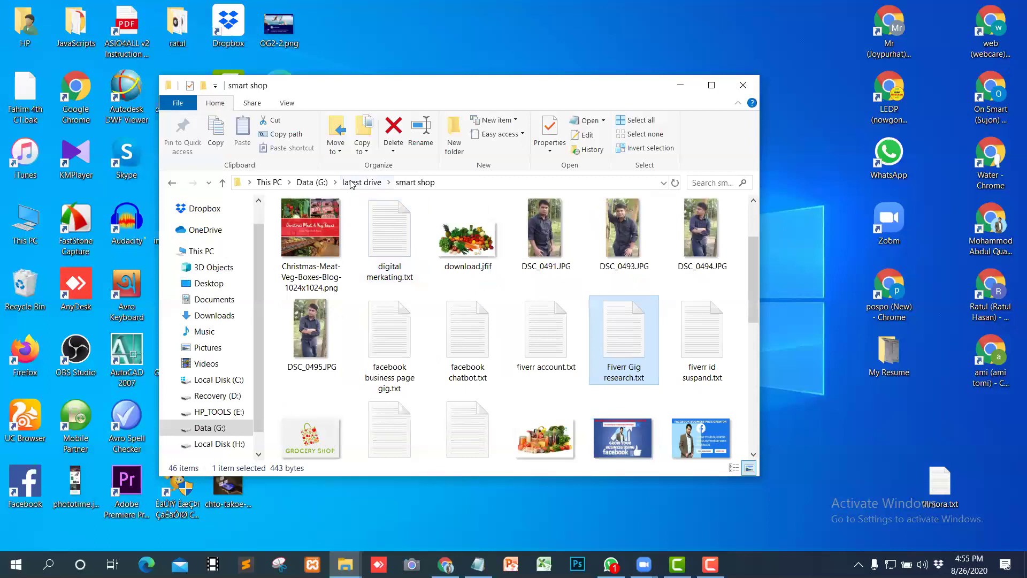
left_click(351, 182)
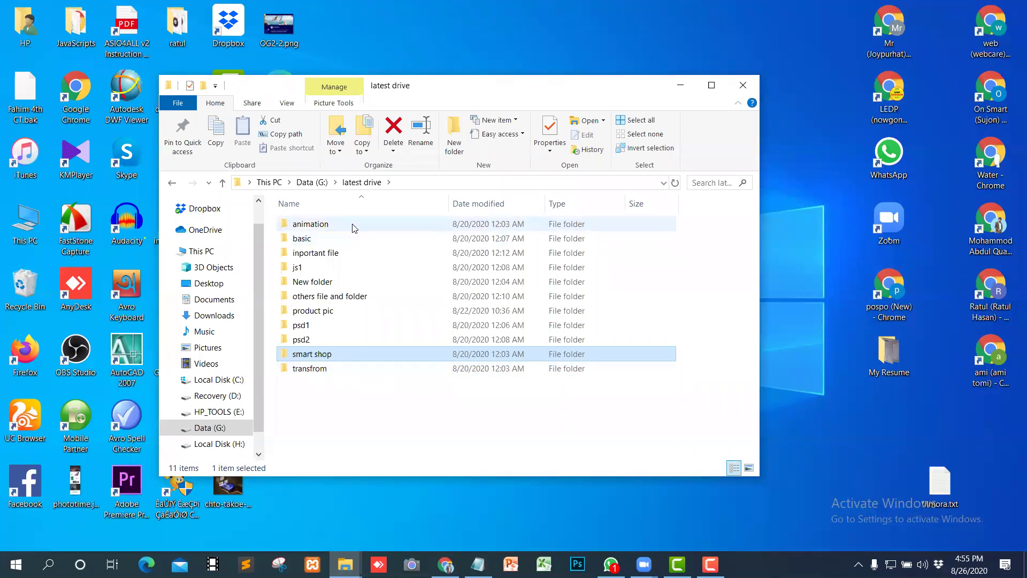
double_click(337, 282)
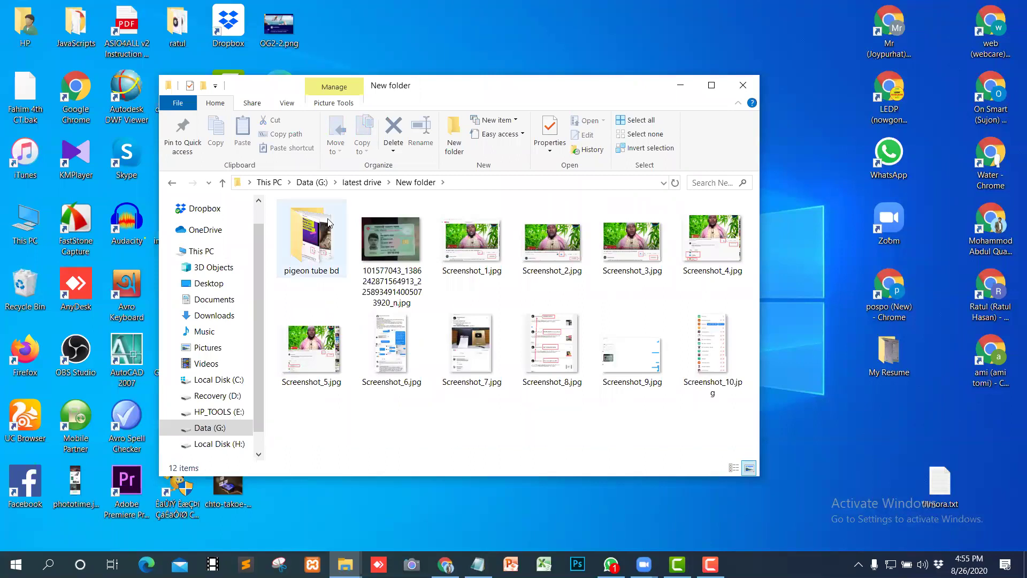
left_click(361, 183)
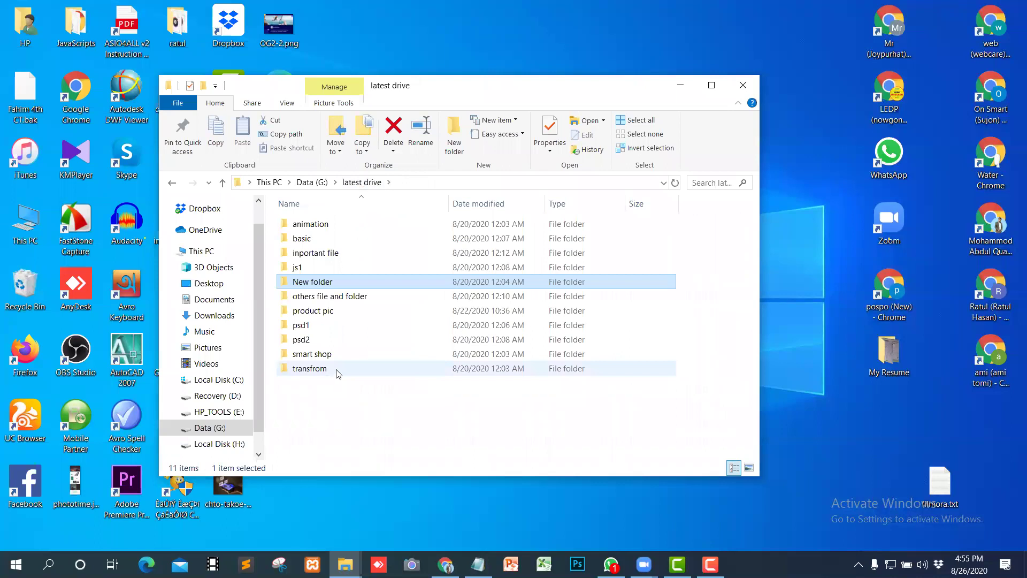
Step: Look through the images in the product pic folder on the latest drive and the files in its animation subfolder
double_click(367, 312)
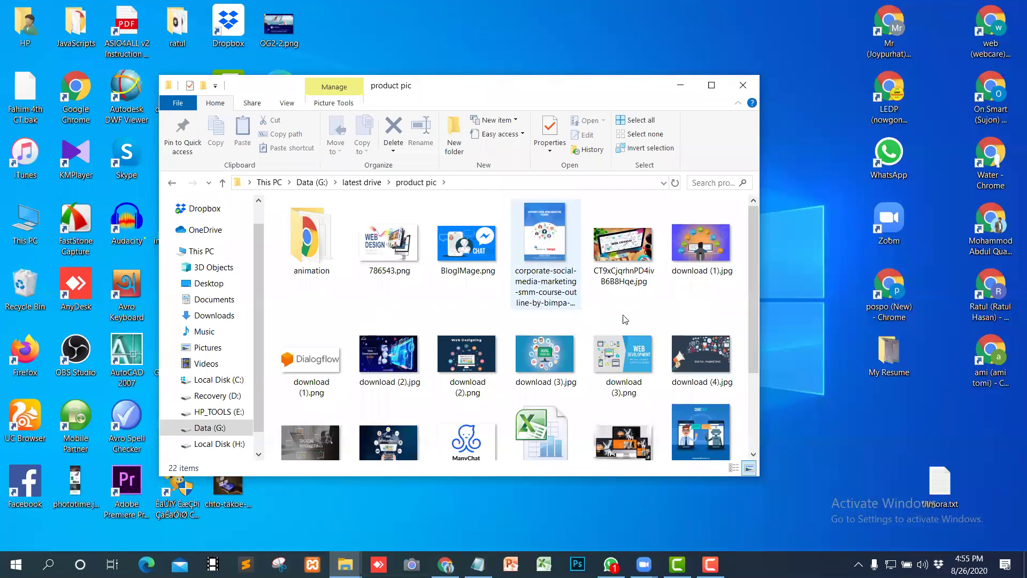
scroll(662, 320, "down", 3)
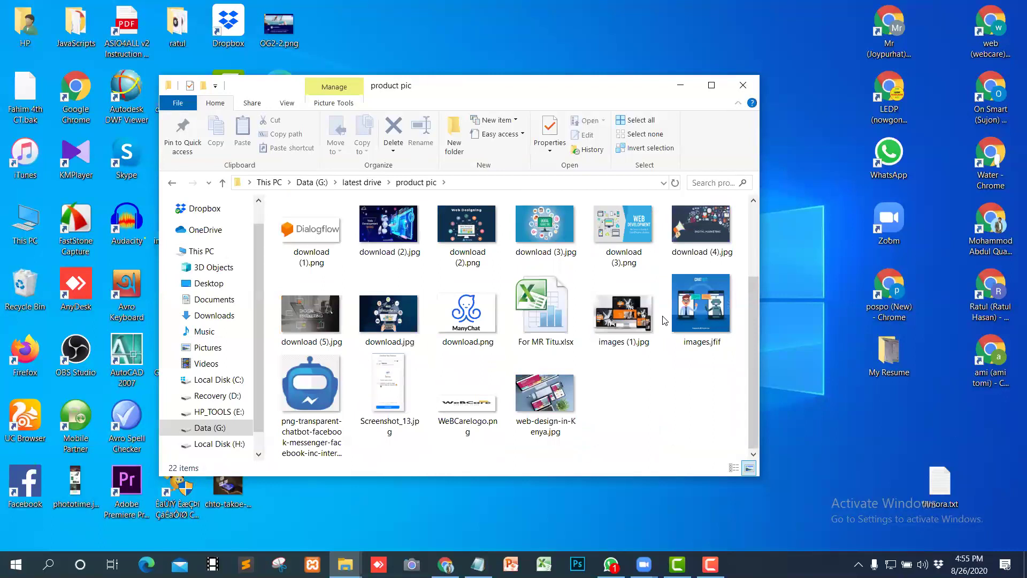
scroll(621, 381, "up", 1)
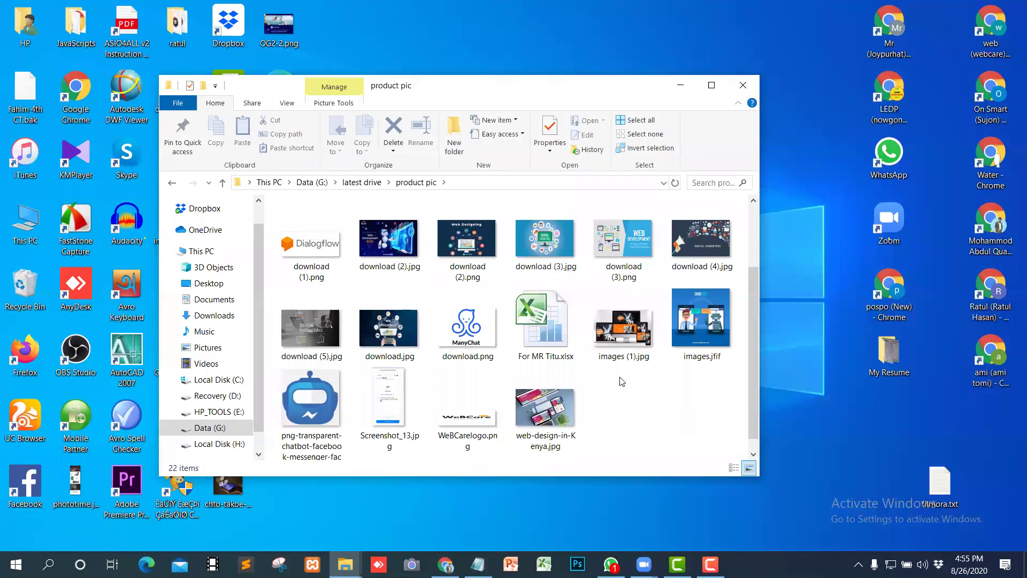
scroll(622, 381, "up", 3)
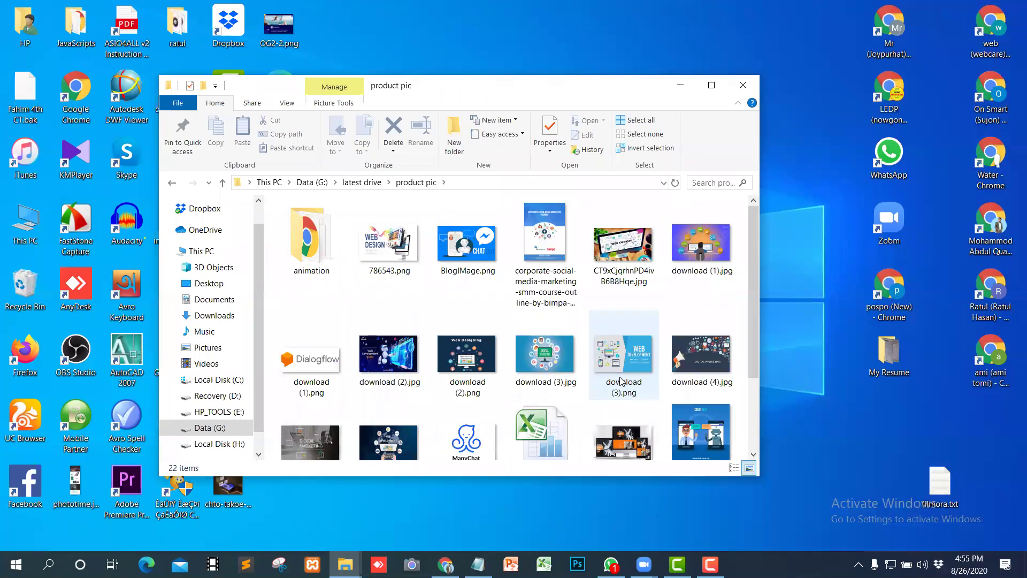
double_click(315, 251)
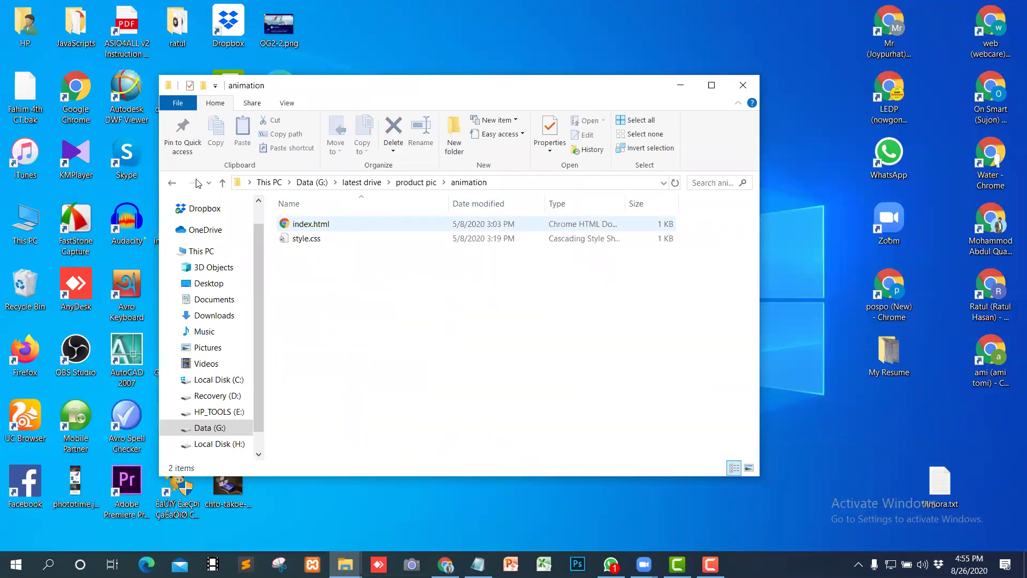
left_click(224, 183)
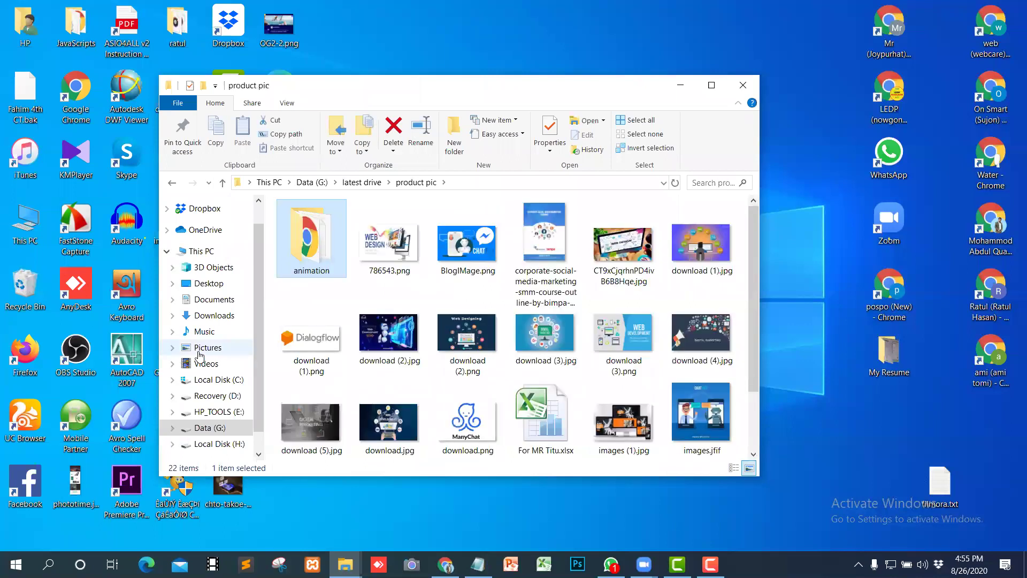
Step: Look through the images in the Pictures folder for gig images and minimize the folder window
left_click(213, 349)
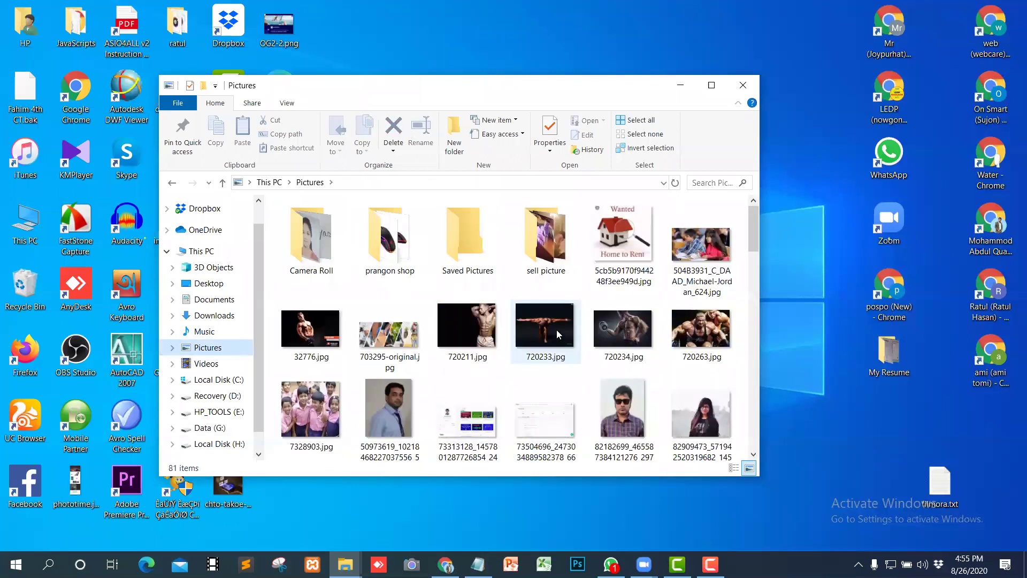
scroll(555, 321, "down", 2)
scroll(554, 312, "down", 2)
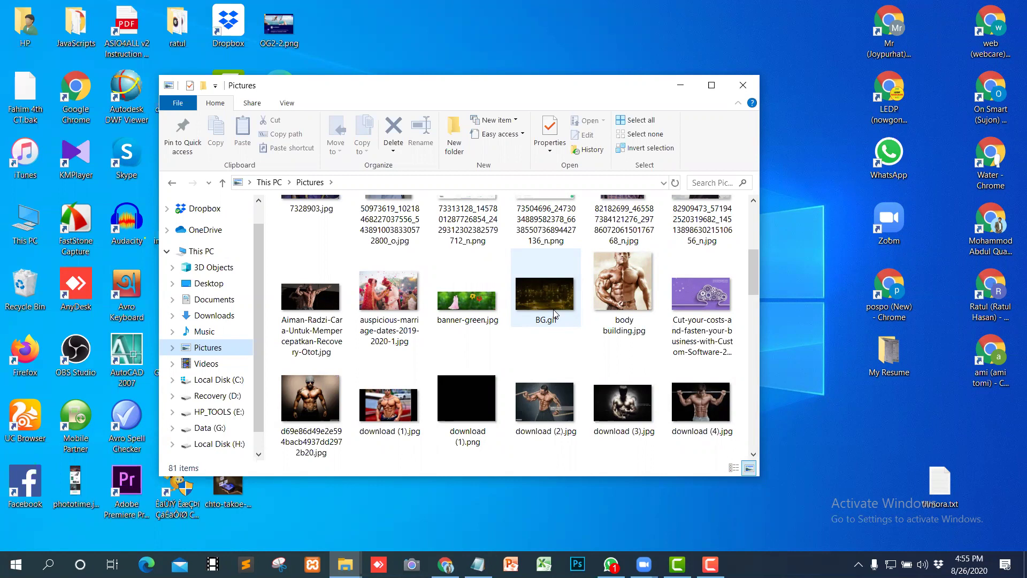
scroll(554, 312, "down", 3)
scroll(554, 313, "down", 3)
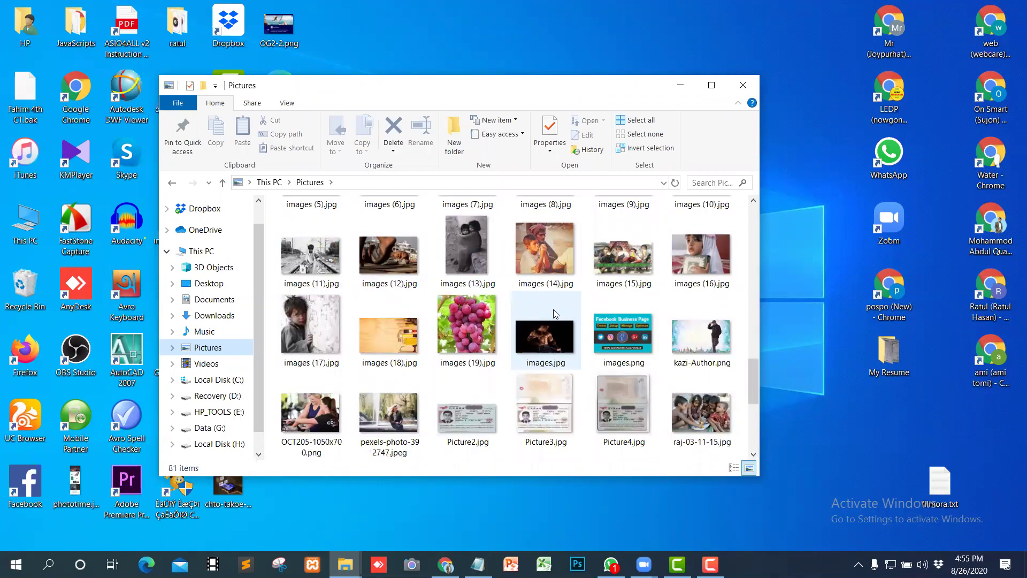
scroll(553, 309, "down", 2)
scroll(555, 314, "down", 2)
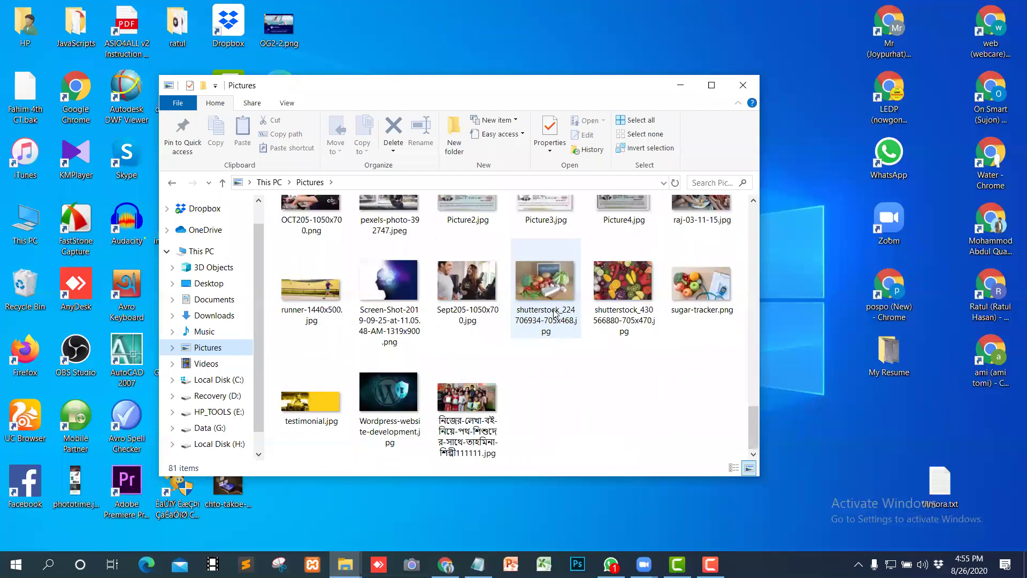
scroll(555, 313, "up", 15)
scroll(557, 313, "up", 2)
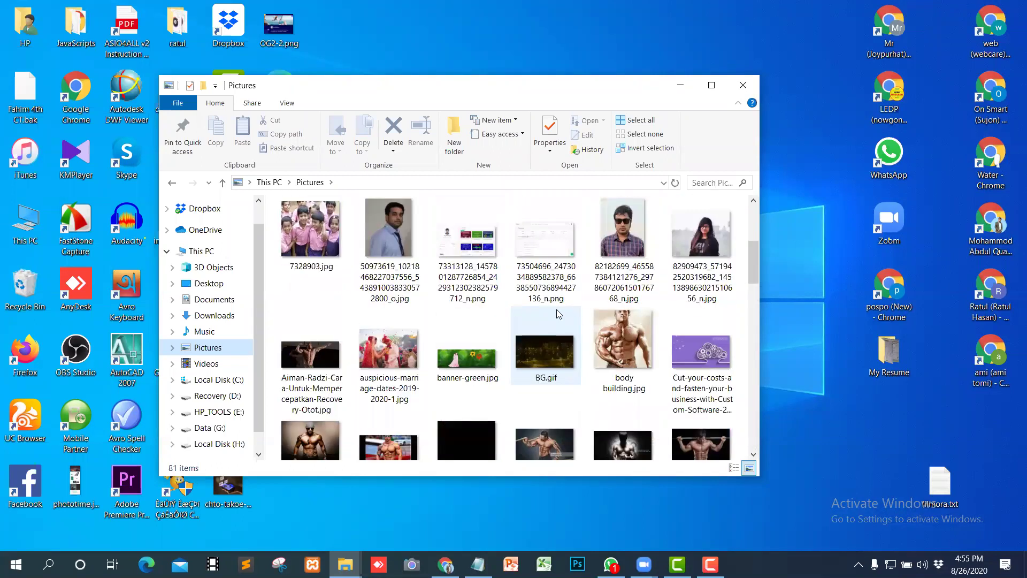
scroll(558, 314, "up", 4)
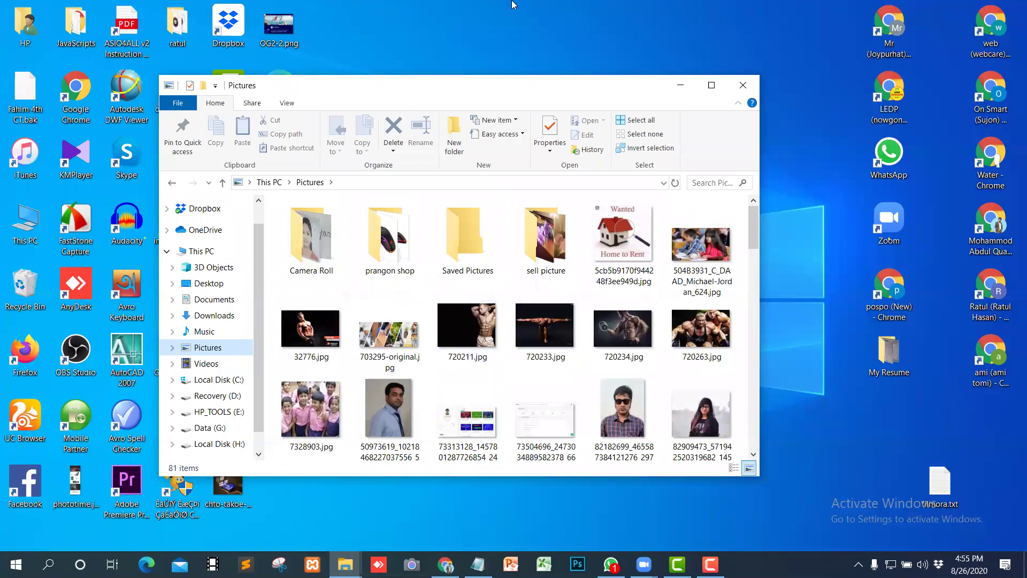
left_click(544, 246)
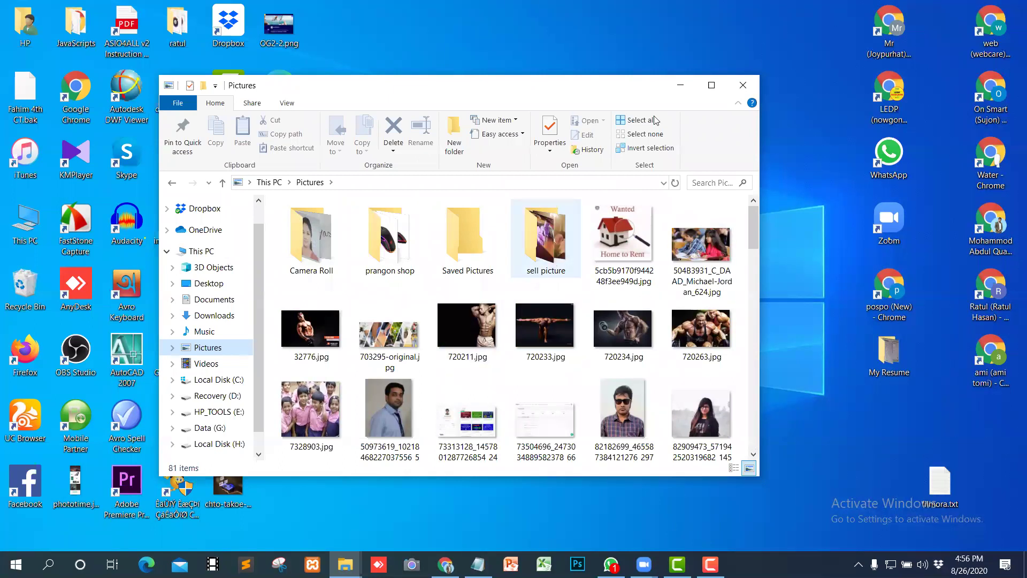
left_click(680, 85)
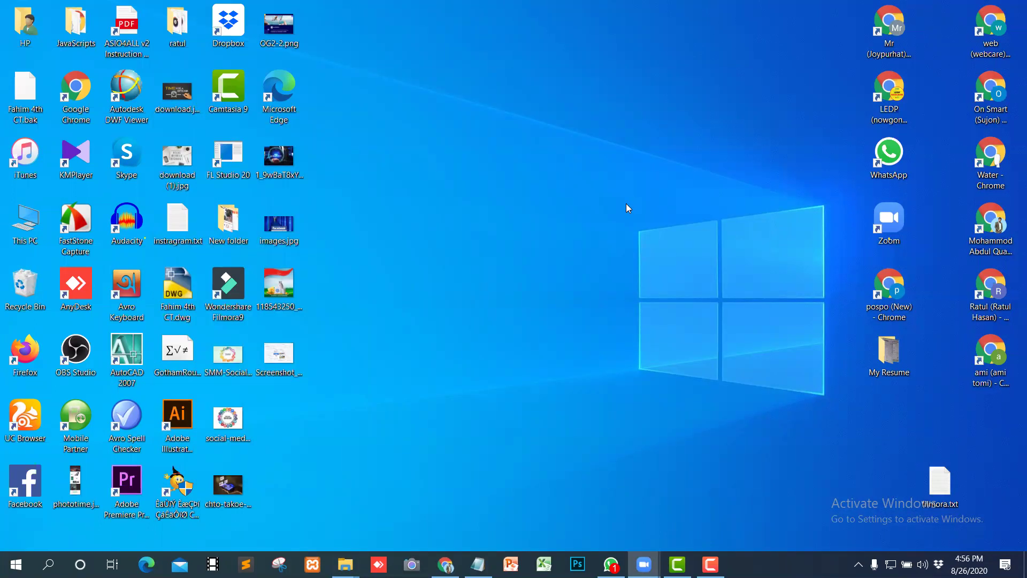
Step: Check the My Resume folder and New folder on the desktop for images and put both windows away
left_click(883, 351)
double_click(884, 352)
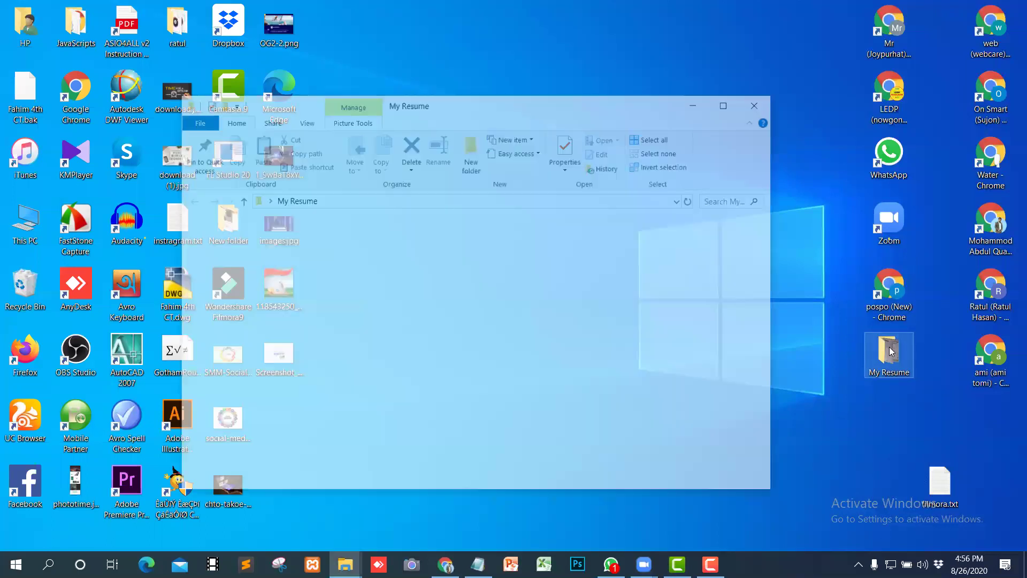
left_click(698, 106)
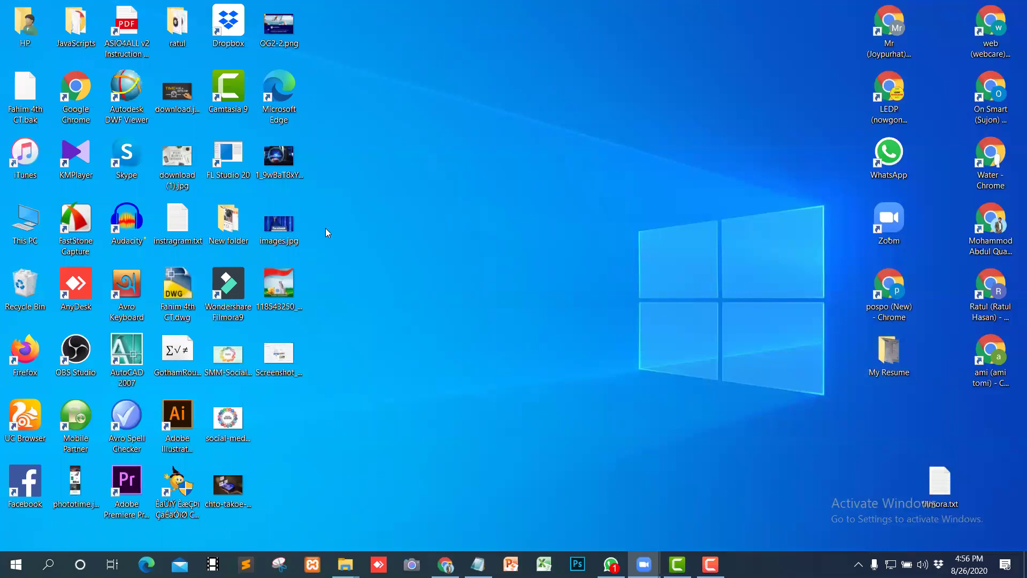
left_click(228, 220)
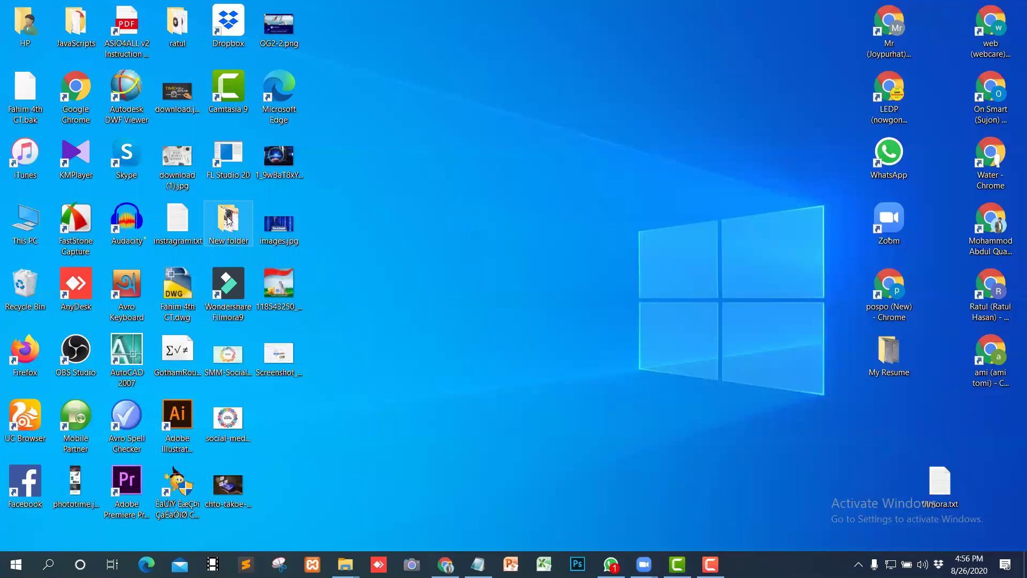
double_click(227, 220)
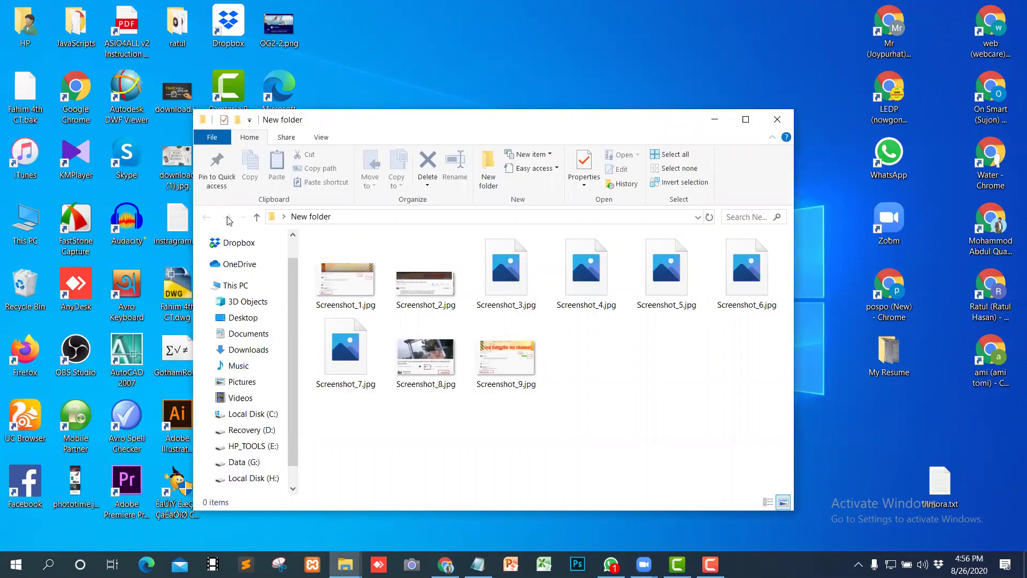
left_click(777, 120)
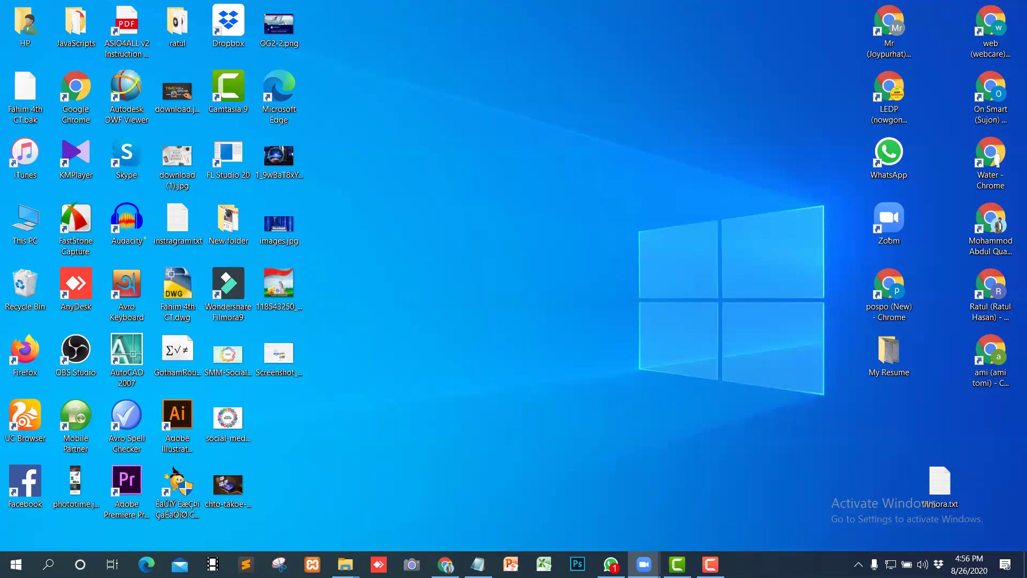
Step: Look through the Downloads folder in a maximized This PC window and open ConSaltany Free.png for viewing
mouse_move(445, 564)
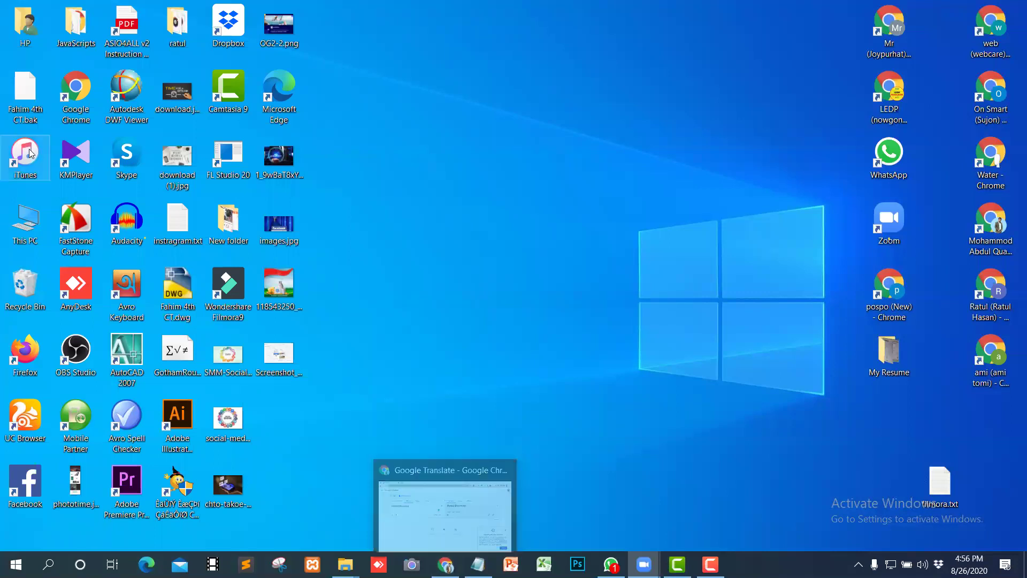
double_click(26, 221)
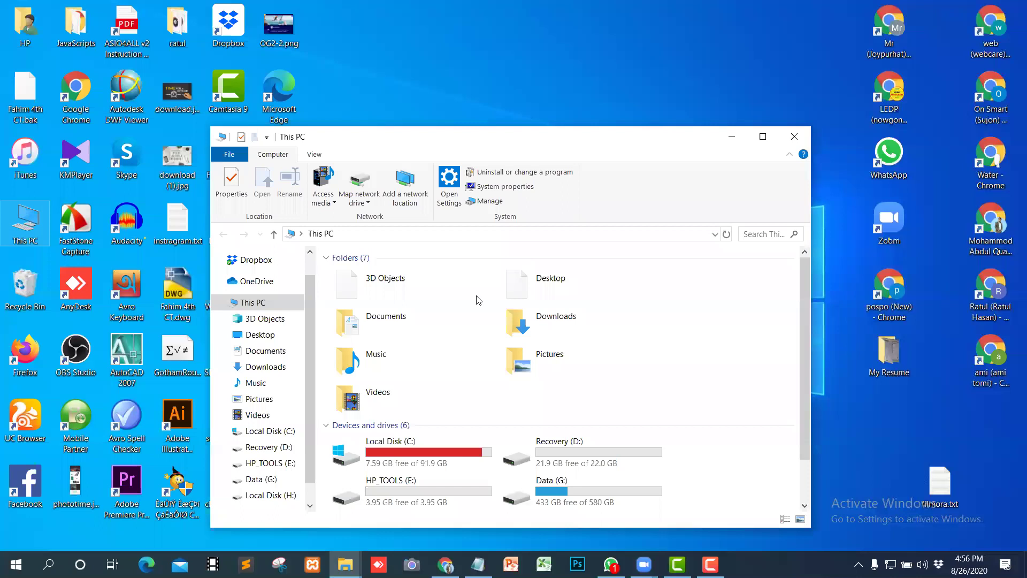
left_click(763, 137)
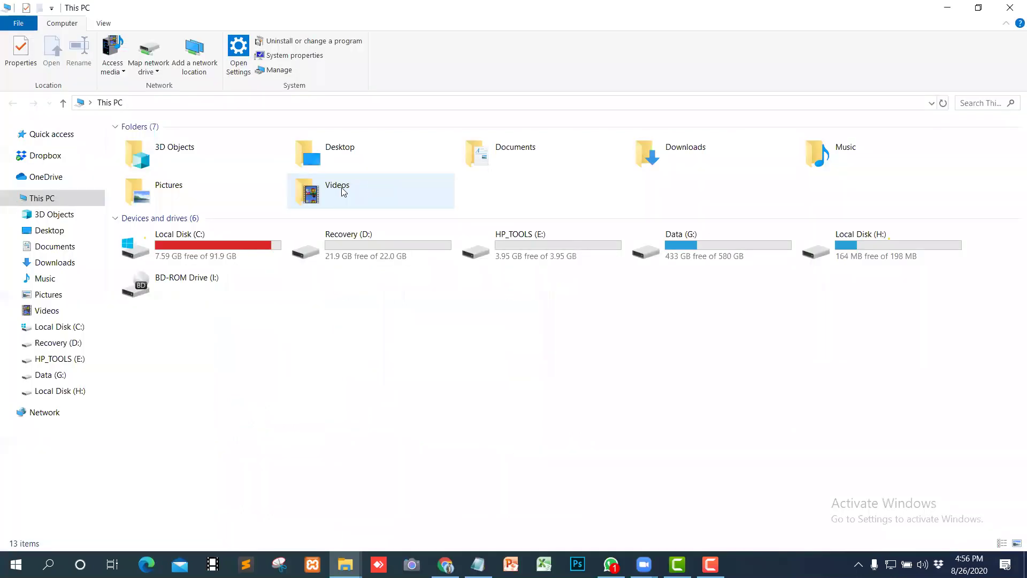
double_click(703, 150)
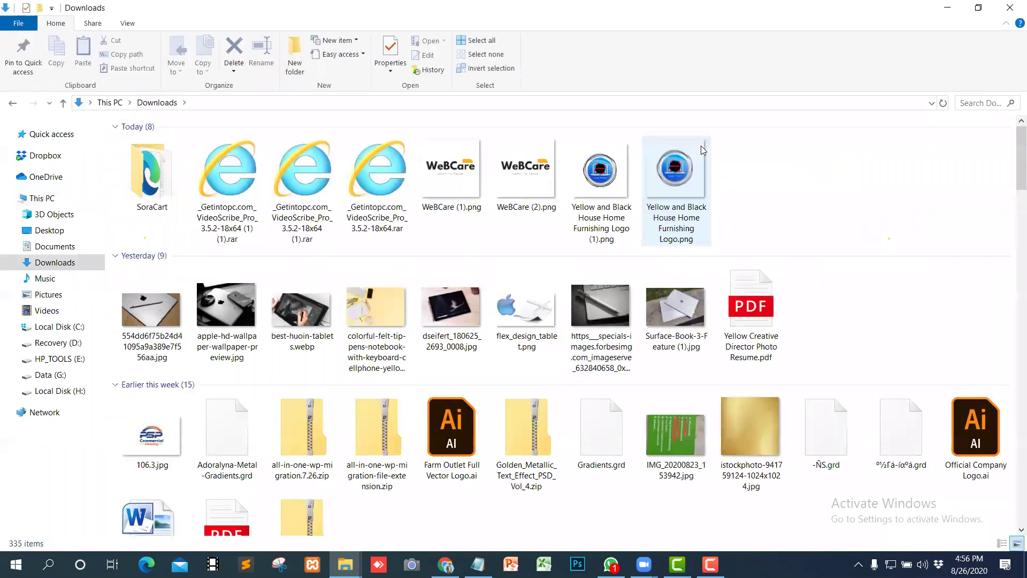
scroll(738, 184, "down", 5)
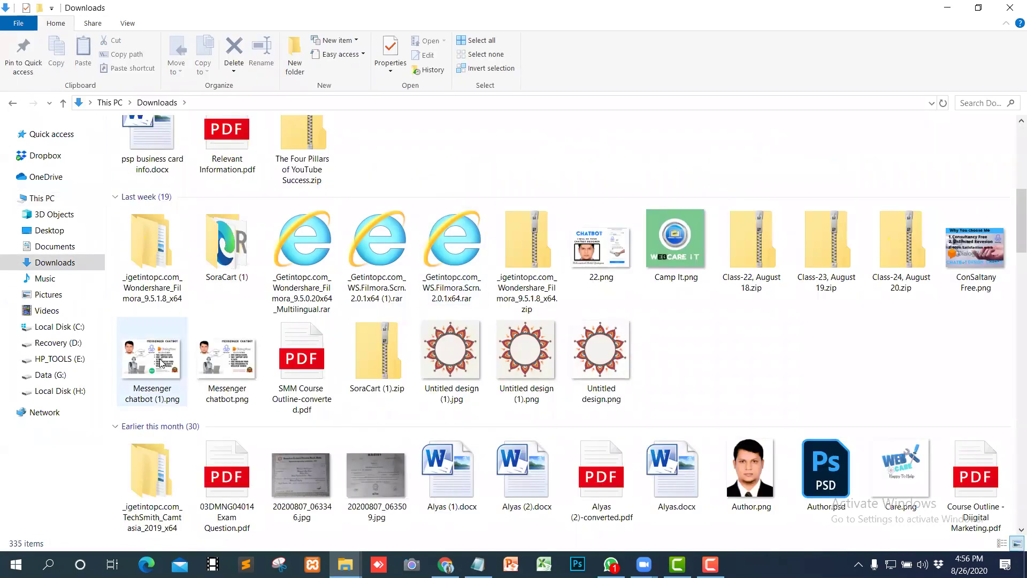
mouse_move(161, 363)
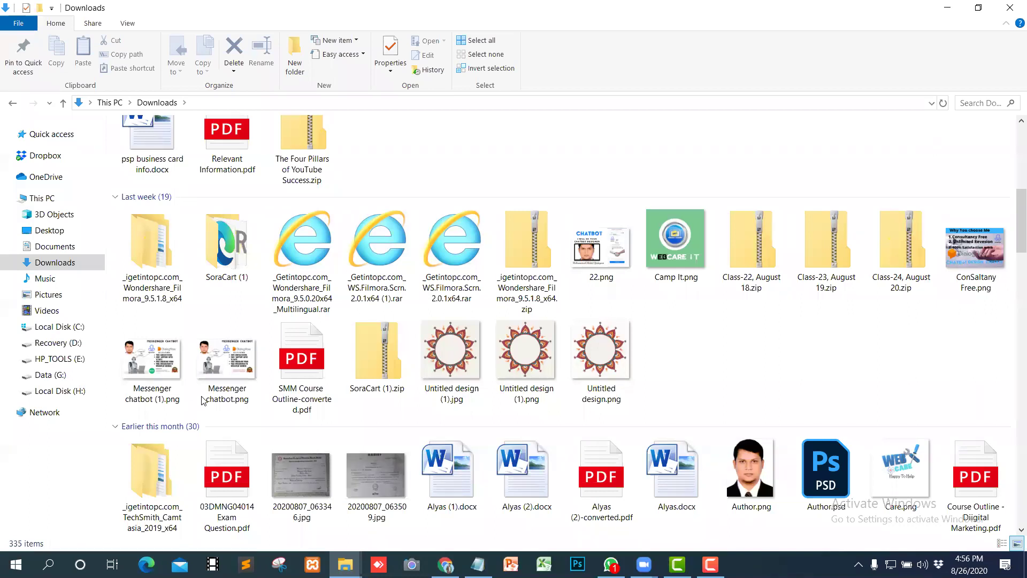
scroll(263, 397, "down", 4)
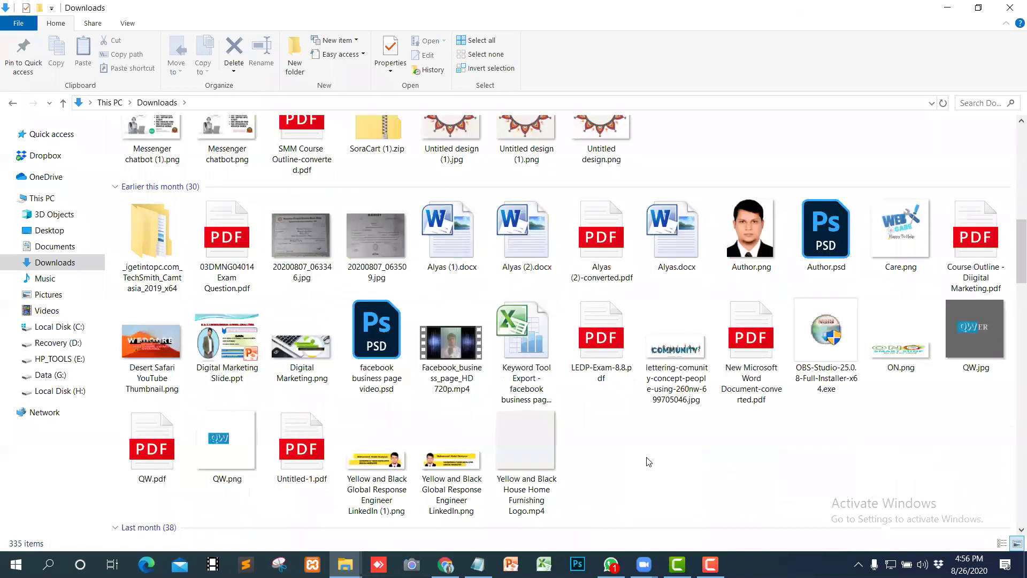
scroll(690, 438, "up", 3)
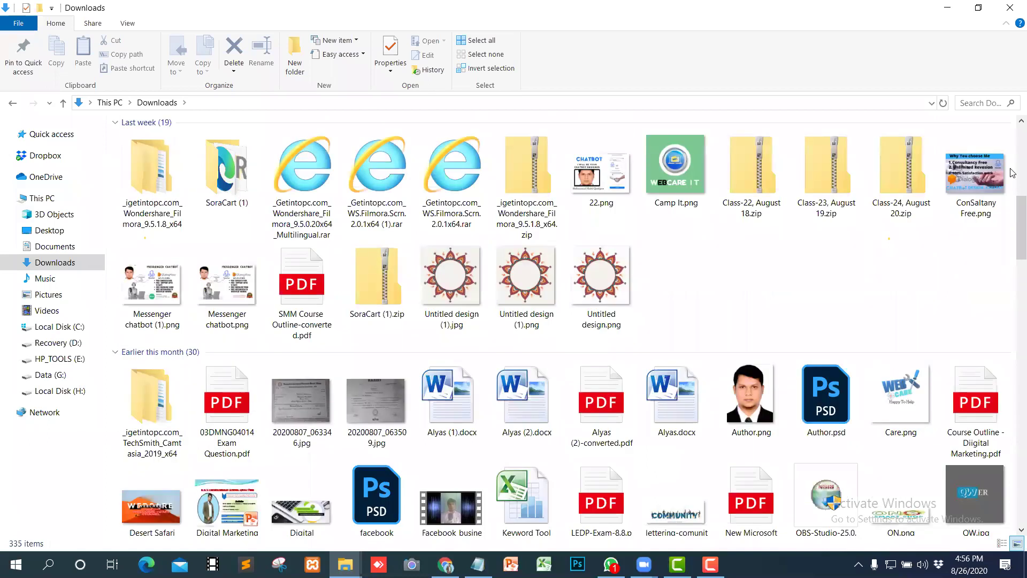
double_click(989, 189)
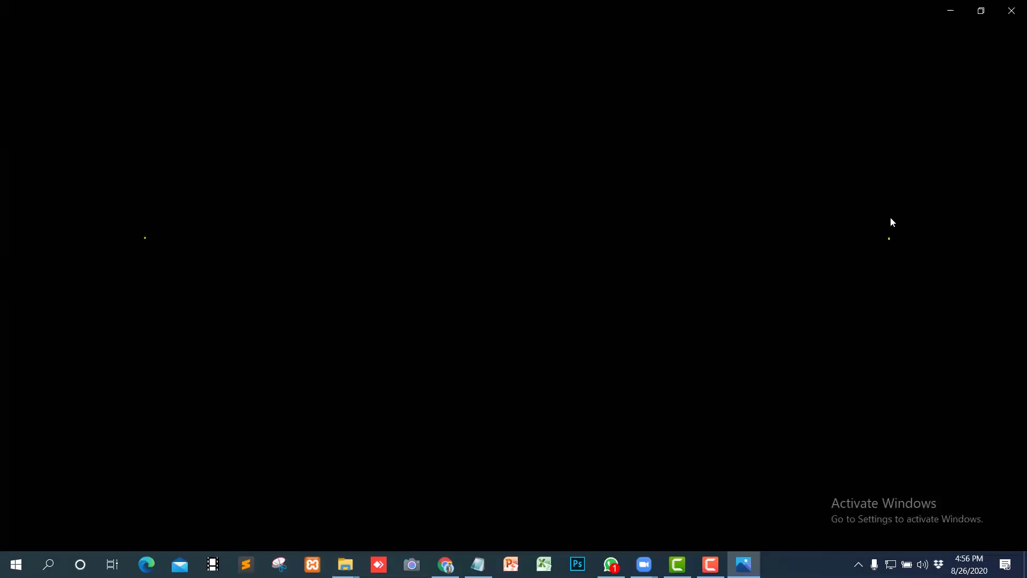
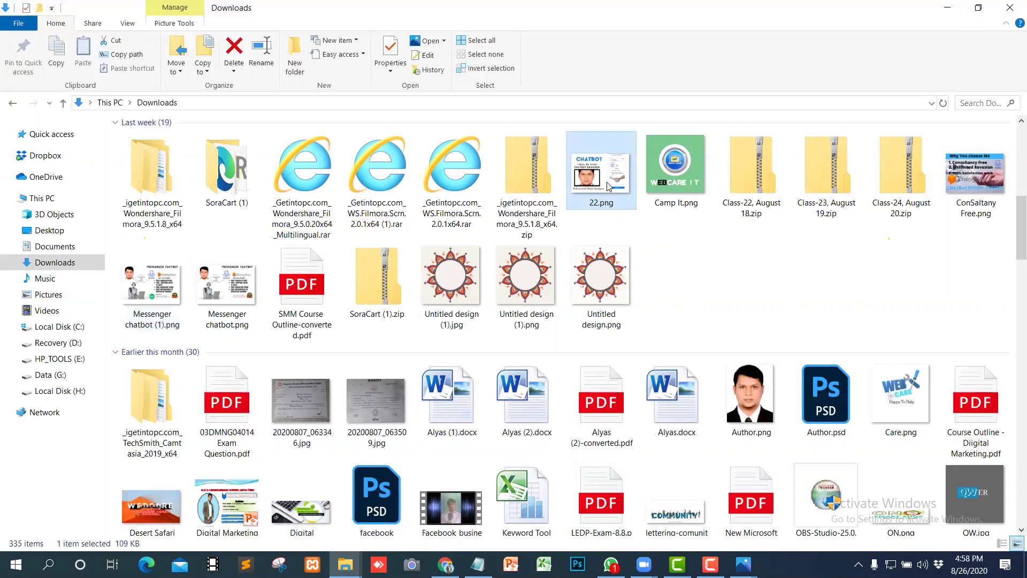
Step: Copy 22.png from the Downloads folder to the desktop and switch to the Chrome window
right_click(607, 186)
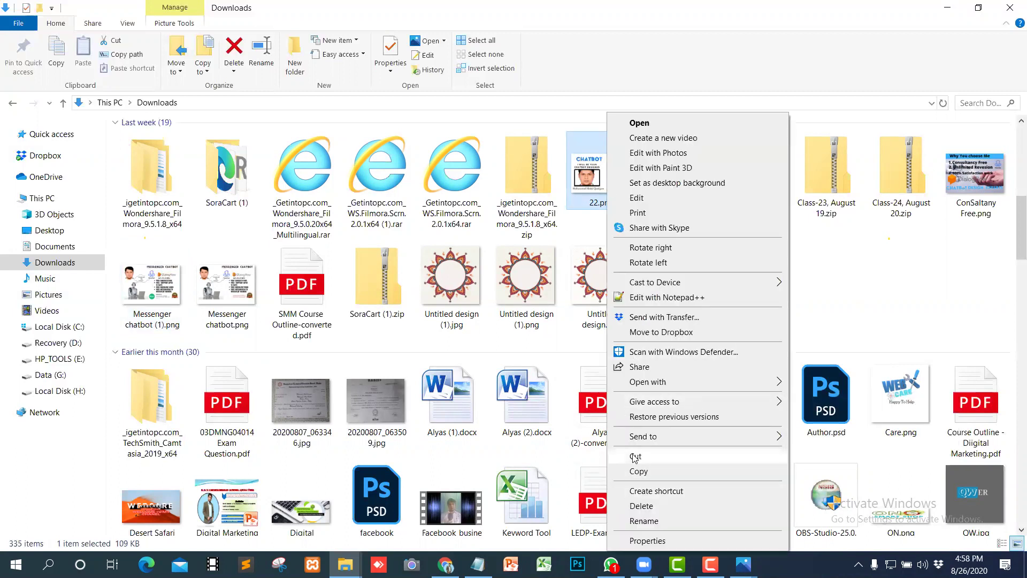
left_click(636, 470)
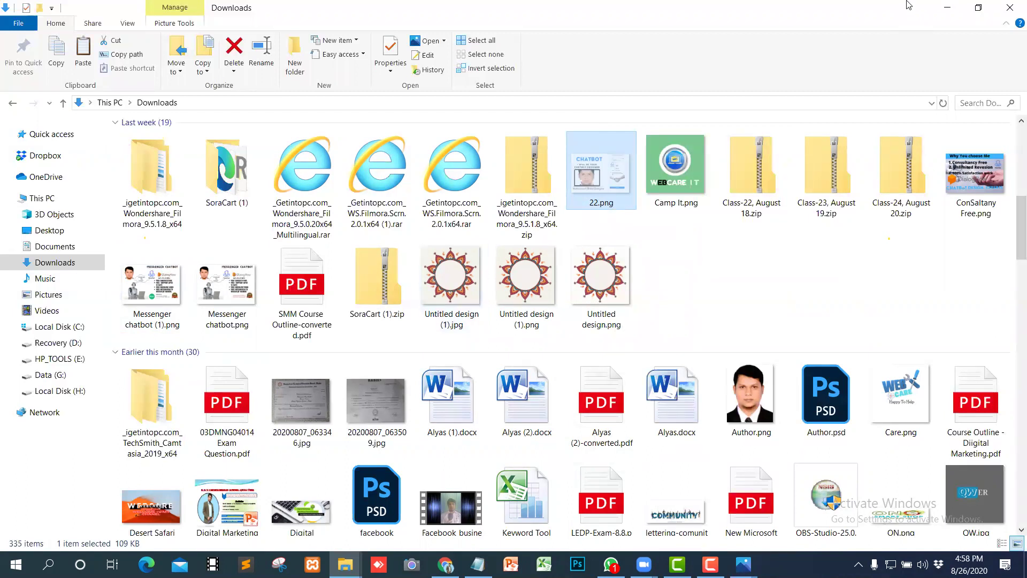
left_click(935, 12)
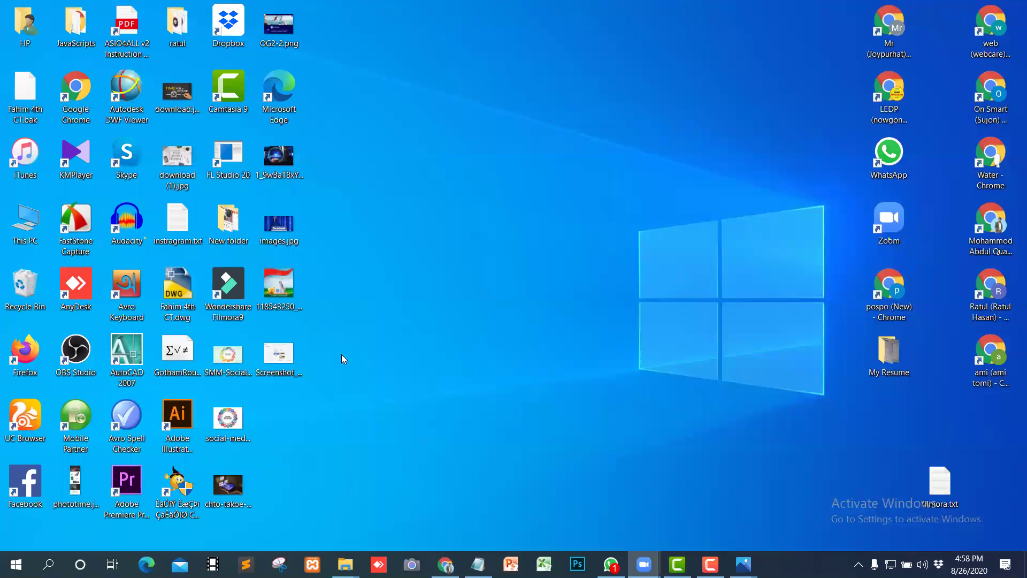
left_click(323, 377)
right_click(326, 368)
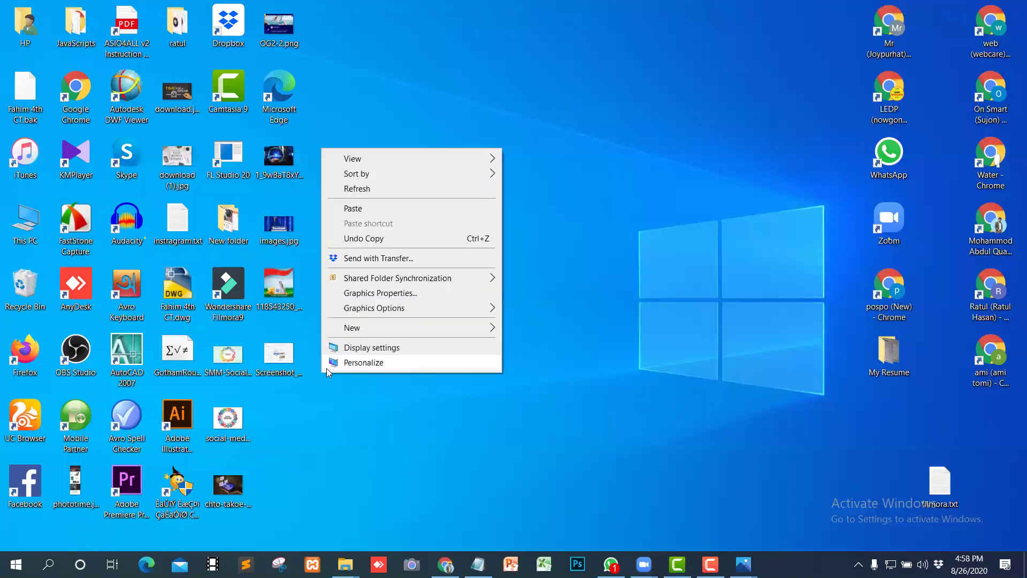
left_click(372, 207)
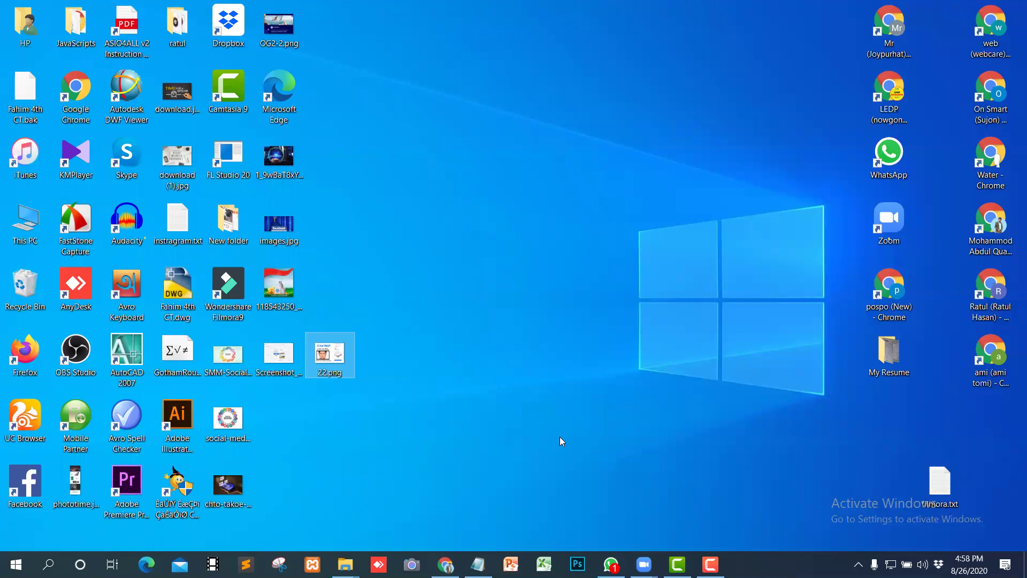
left_click(445, 564)
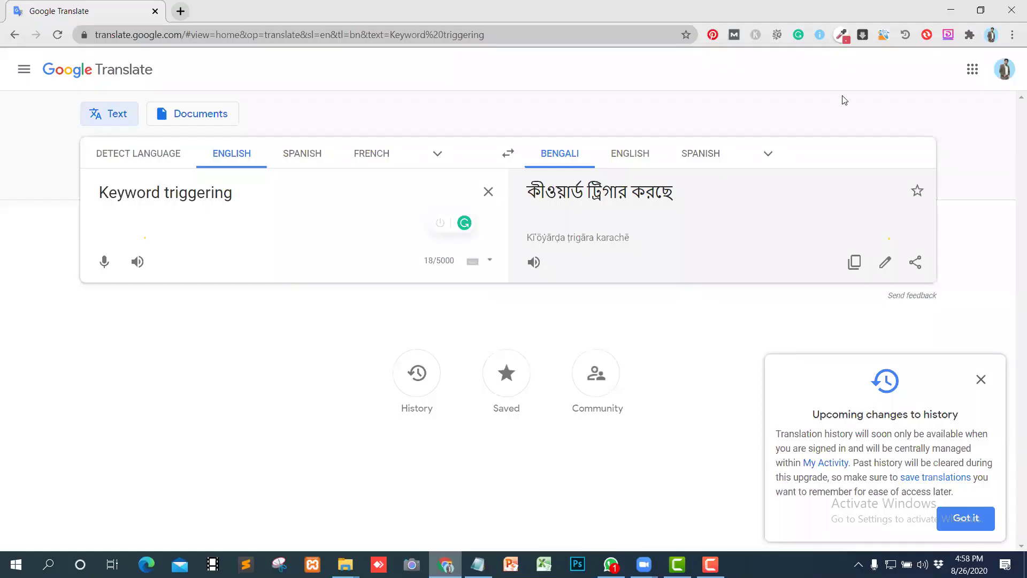
Step: Minimize Chrome and move Messenger chatbot (1).png from the Downloads folder to the desktop
left_click(951, 10)
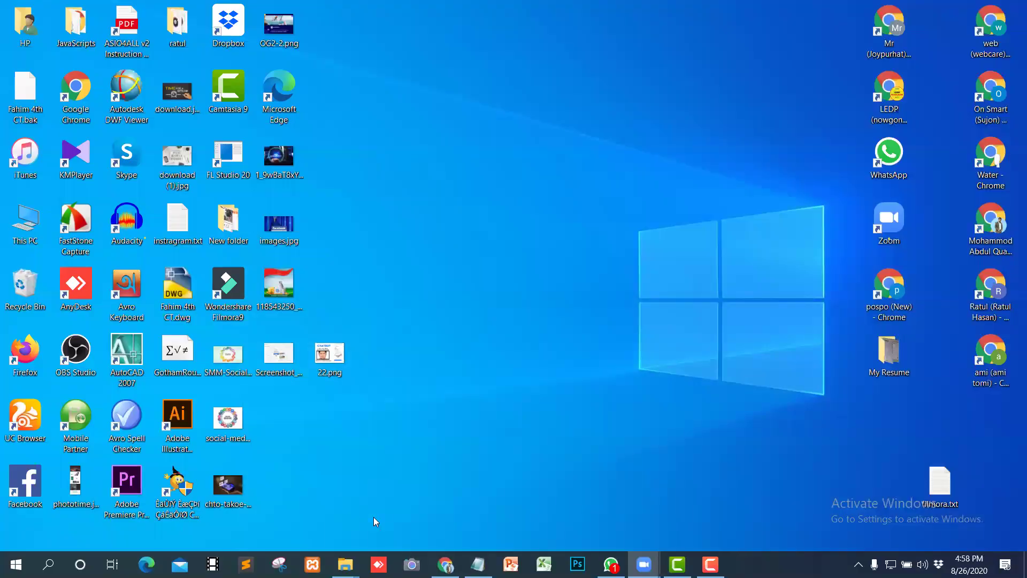
mouse_move(345, 565)
mouse_move(454, 521)
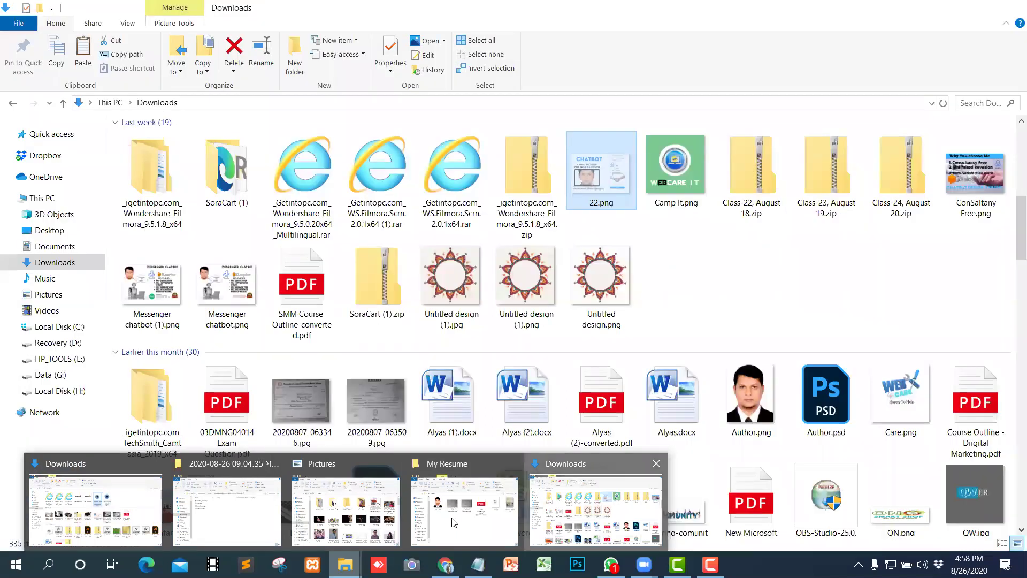
left_click(595, 511)
right_click(169, 303)
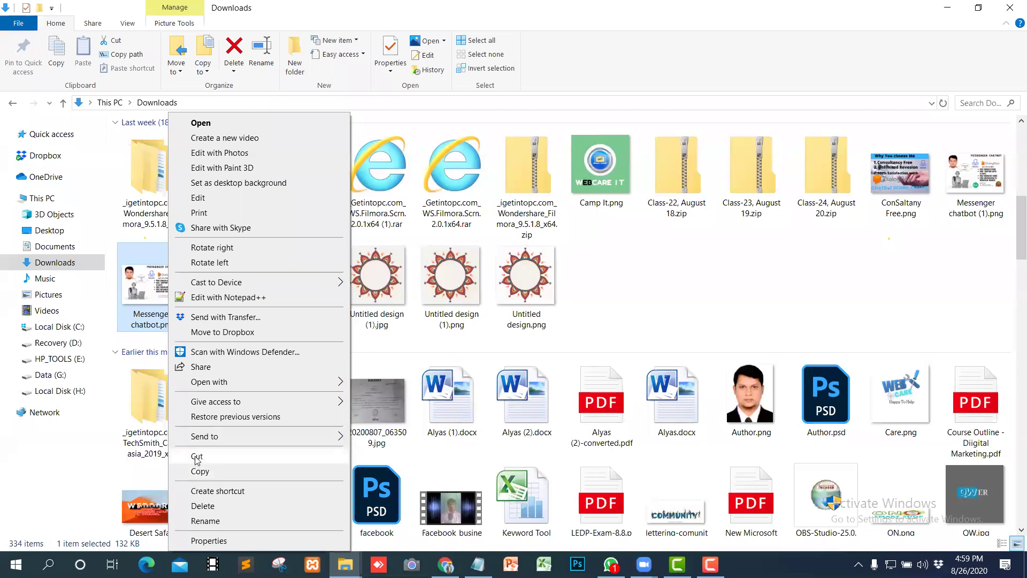
left_click(989, 190)
right_click(989, 190)
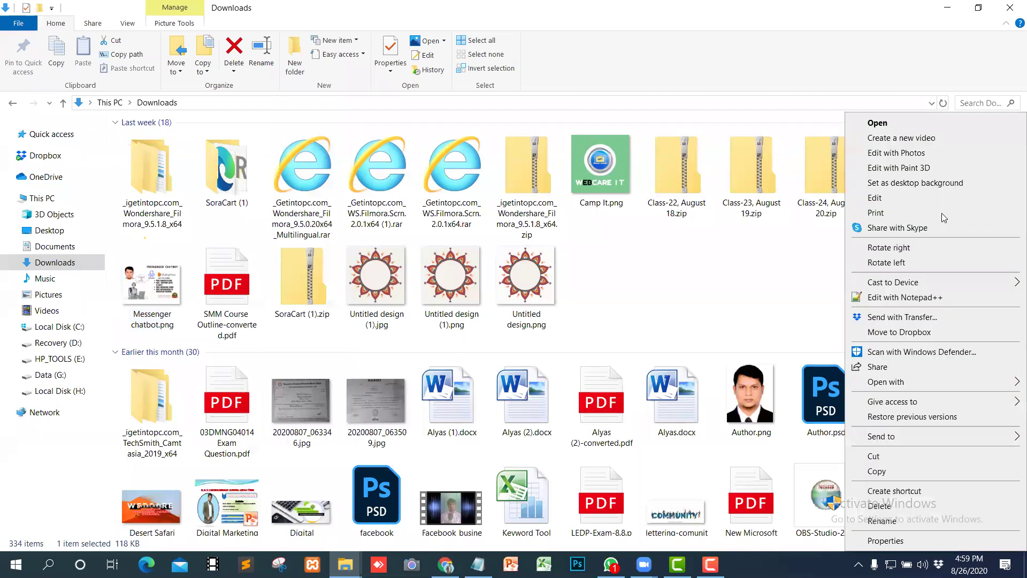
left_click(868, 455)
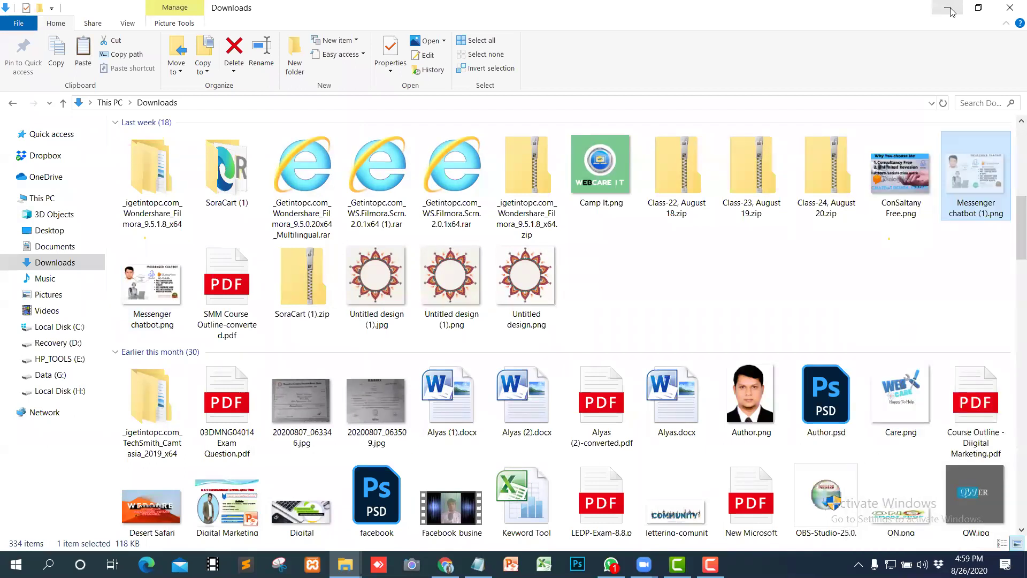
left_click(948, 9)
right_click(397, 229)
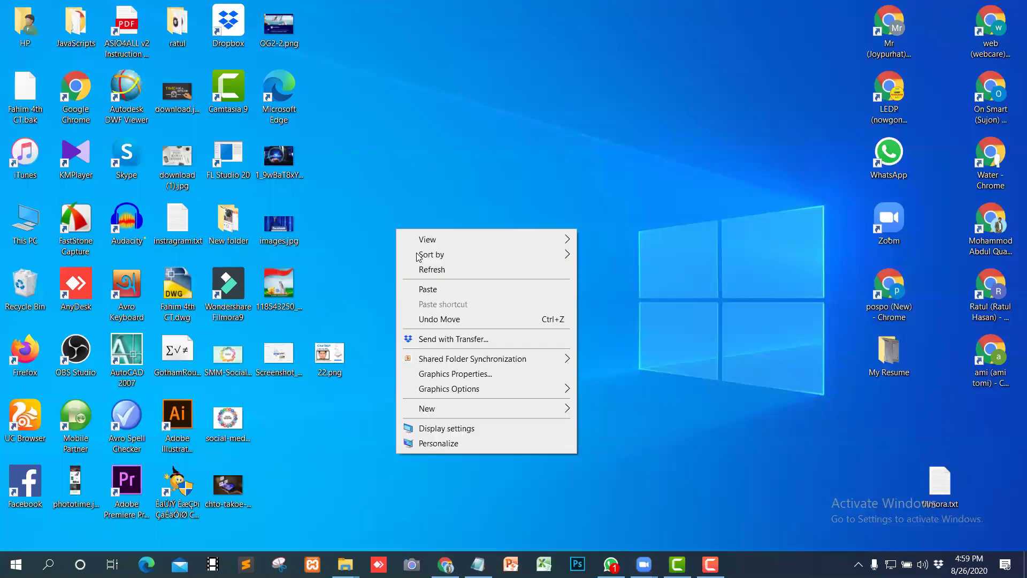
left_click(428, 289)
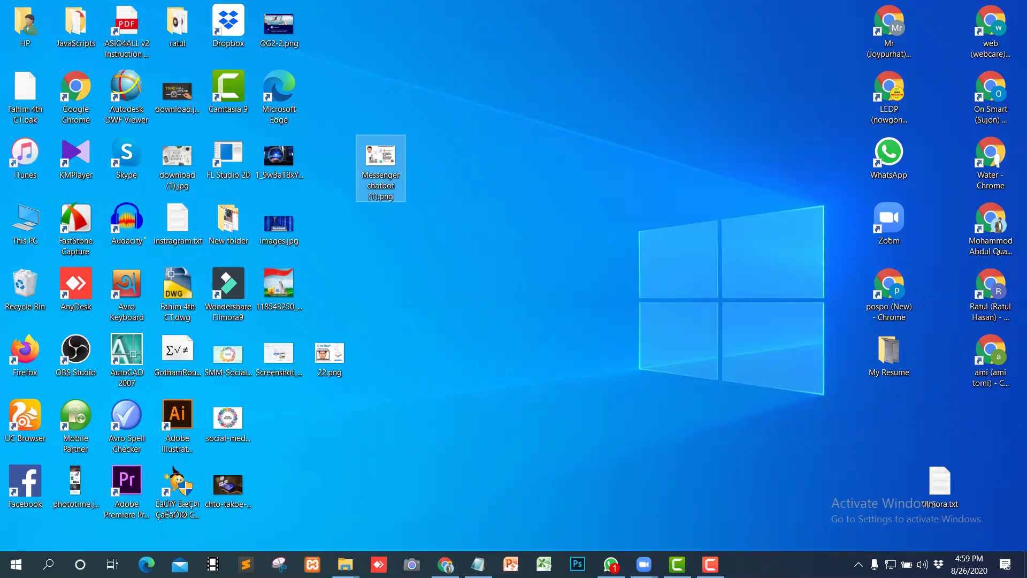
Step: Look through the whole Downloads folder, from the oldest files back to today's, for more chatbot gig images
left_click(346, 564)
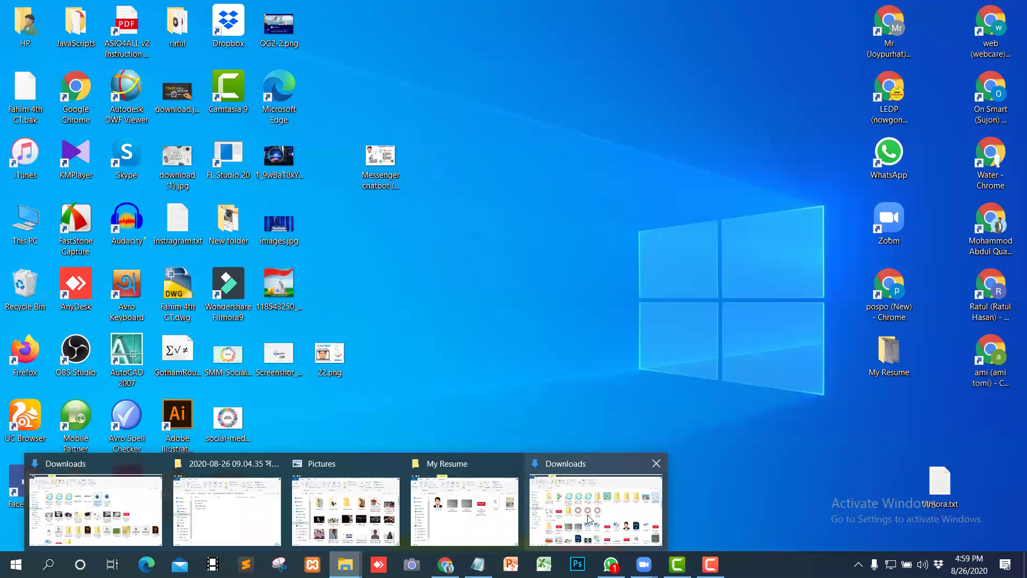
left_click(588, 518)
scroll(655, 342, "down", 3)
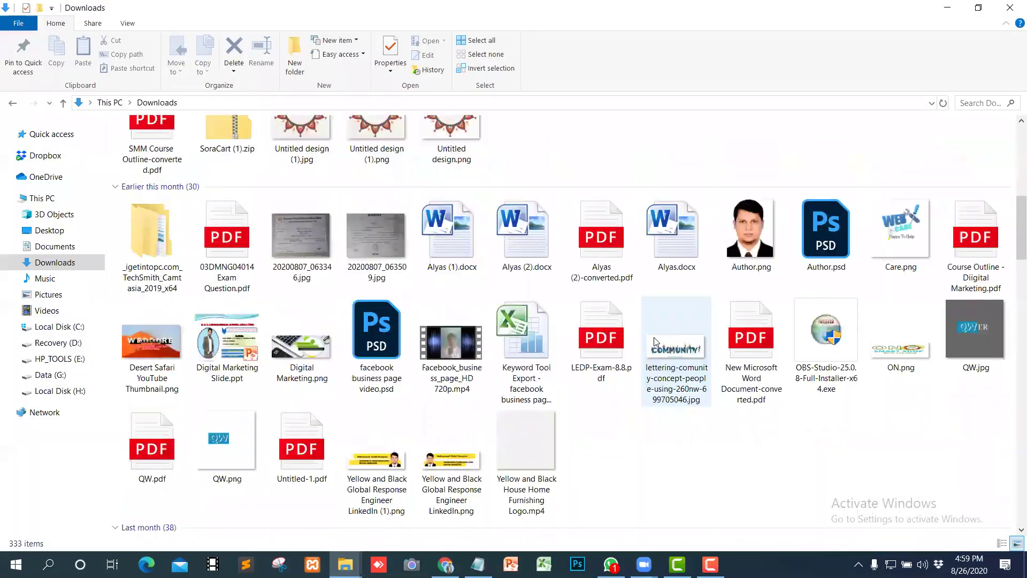
scroll(656, 342, "down", 5)
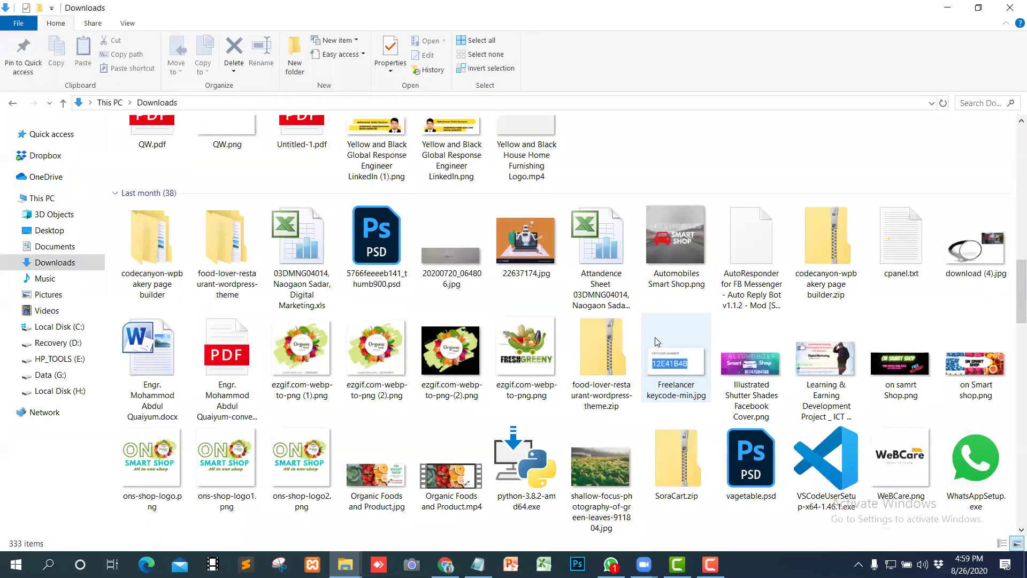
scroll(657, 341, "down", 3)
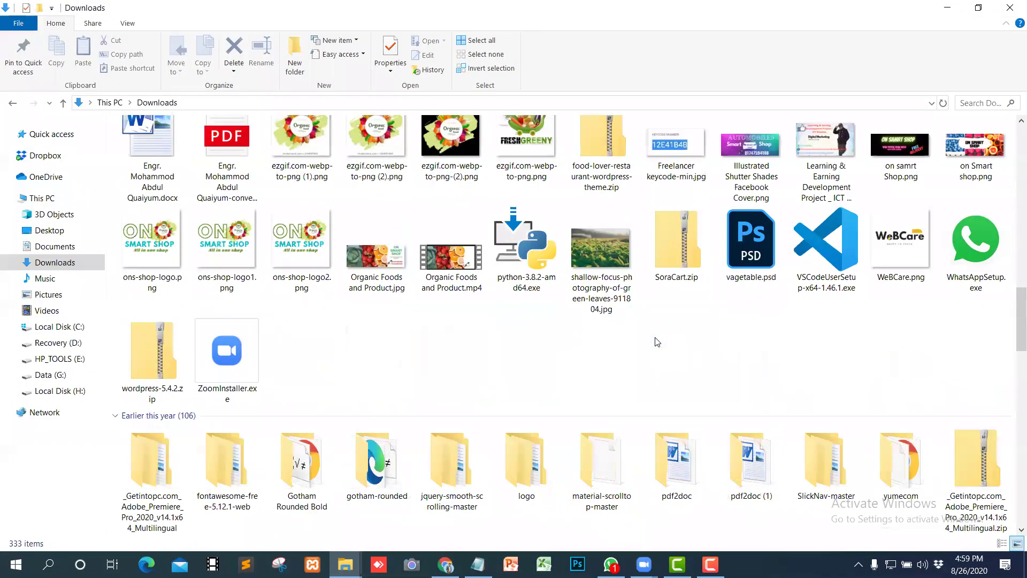
scroll(657, 341, "down", 3)
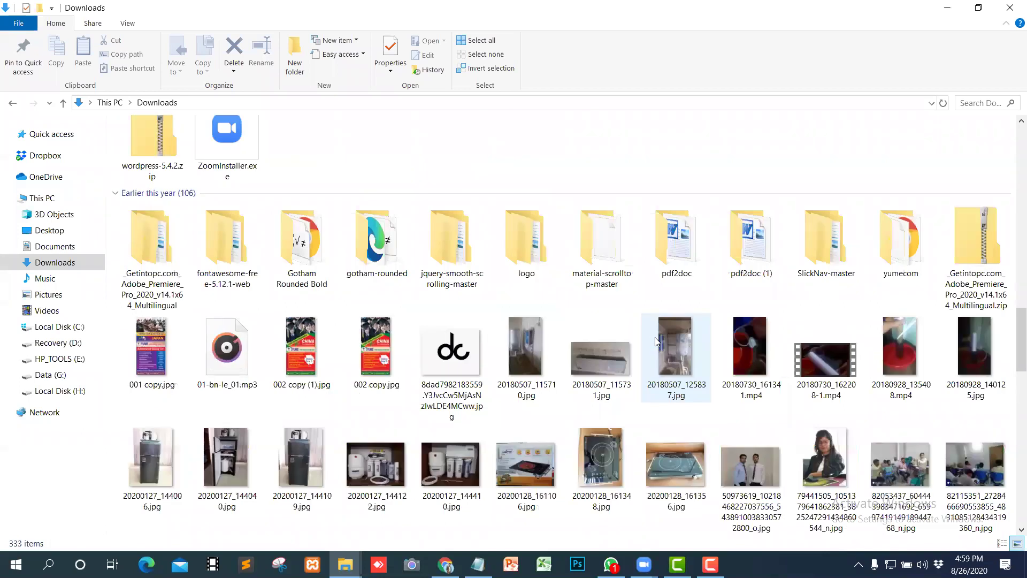
scroll(657, 342, "down", 7)
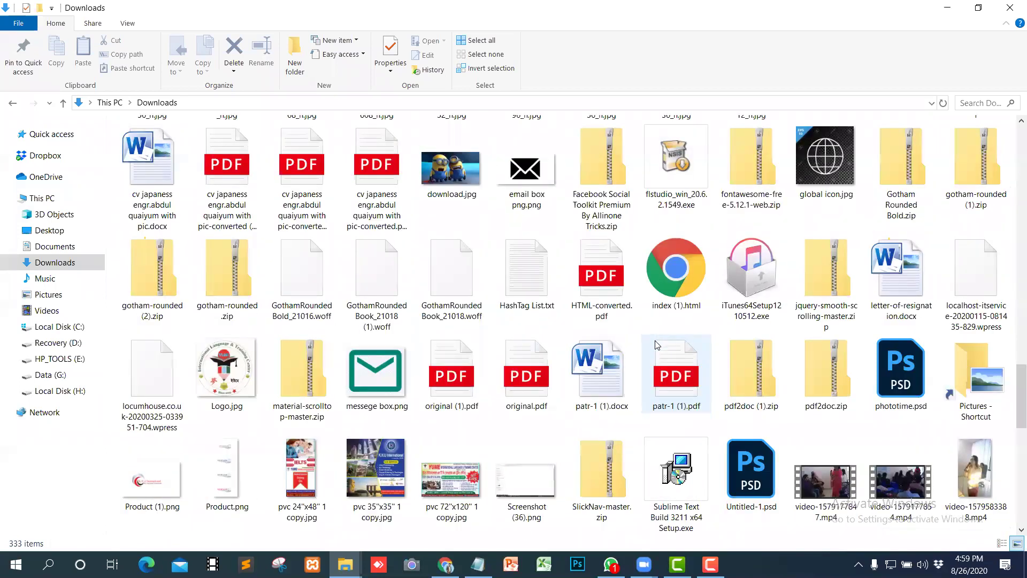
scroll(657, 345, "down", 3)
scroll(656, 348, "down", 4)
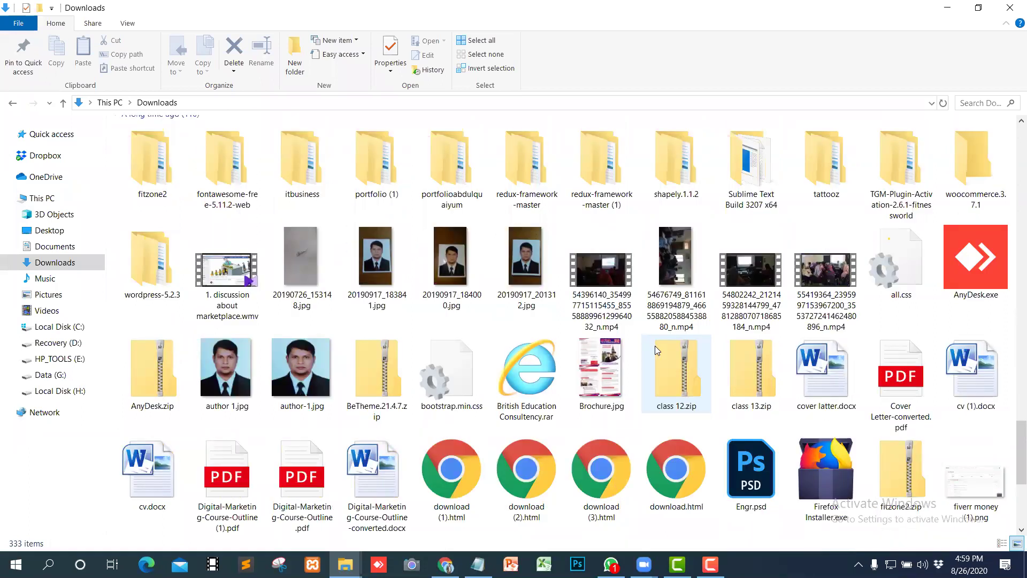
scroll(654, 346, "down", 4)
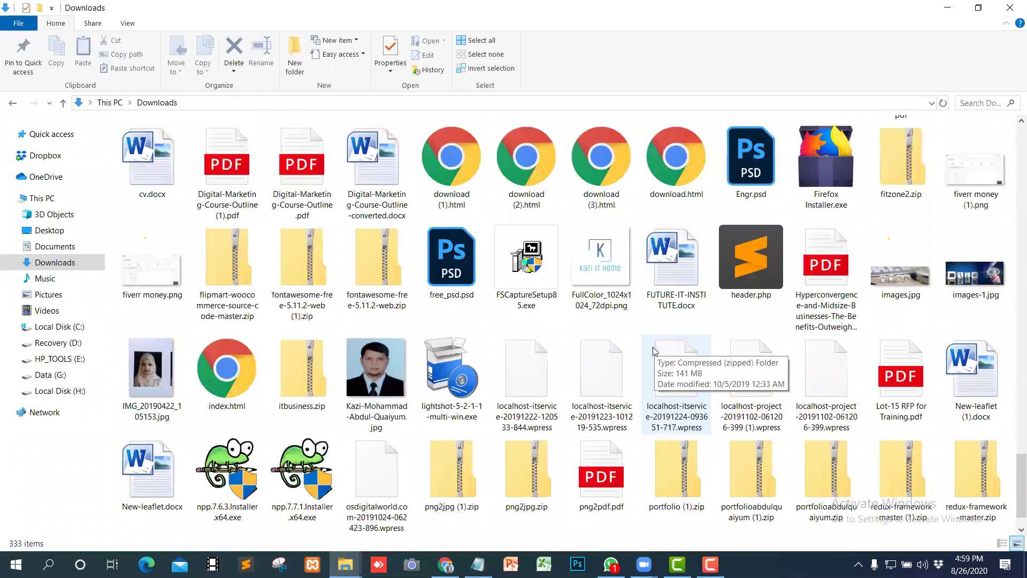
scroll(653, 351, "down", 3)
scroll(653, 351, "down", 2)
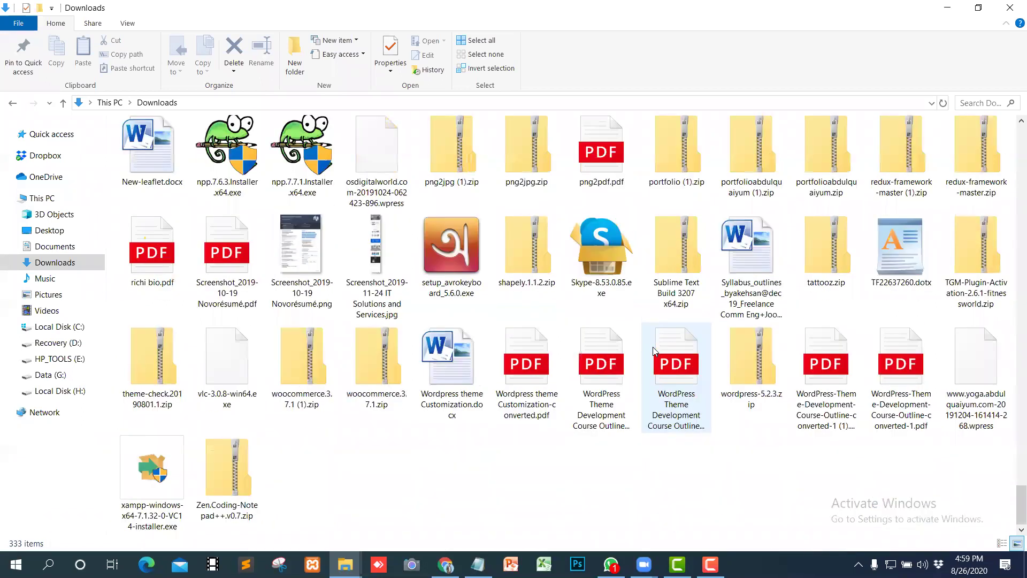
scroll(653, 347, "up", 3)
scroll(655, 346, "up", 5)
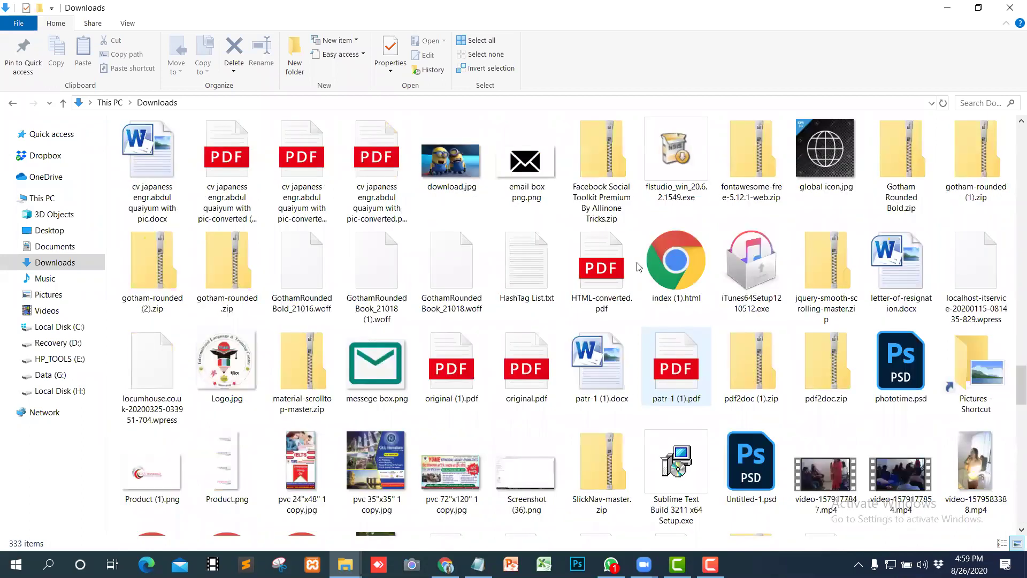
scroll(637, 265, "up", 5)
scroll(604, 214, "up", 5)
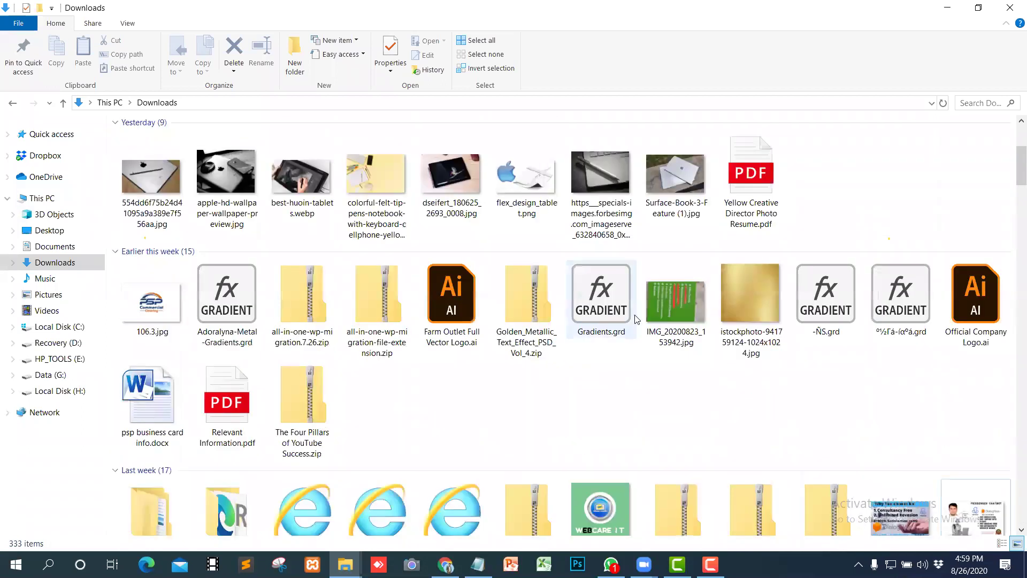
scroll(636, 320, "up", 3)
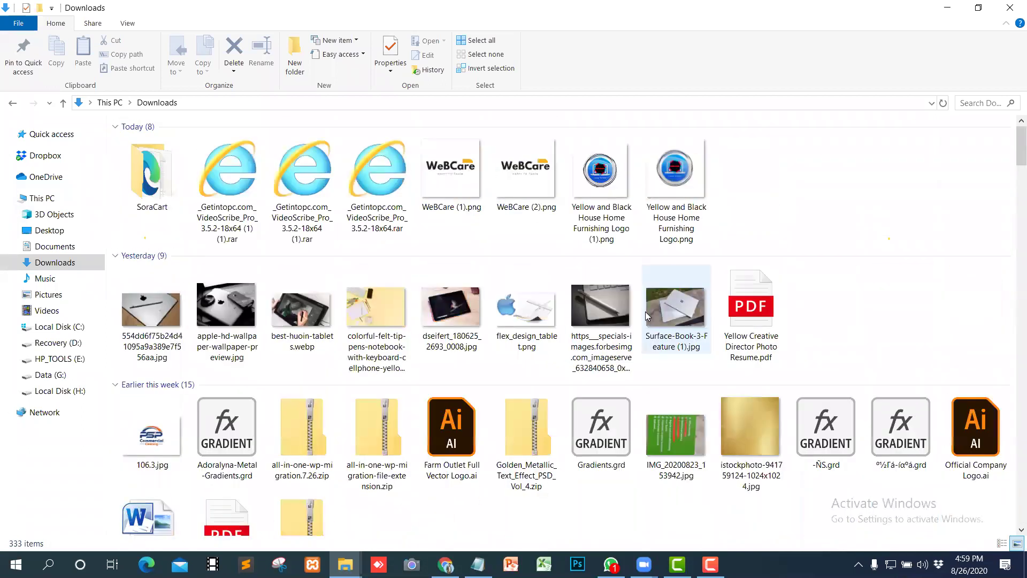
Step: Move the I-will-design-messenger-bot JPG image from the Documents folder to the desktop
left_click(54, 251)
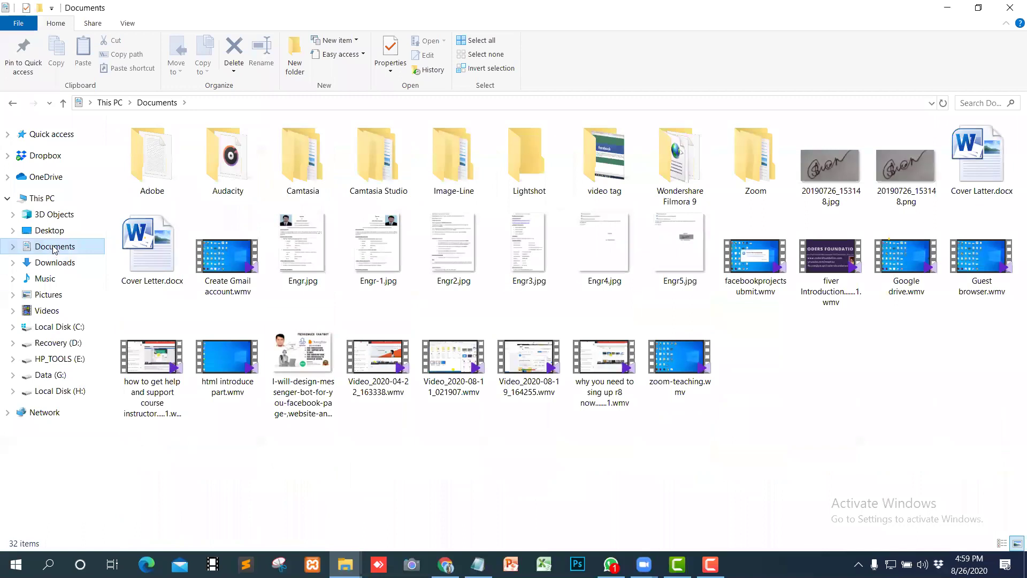
left_click(308, 365)
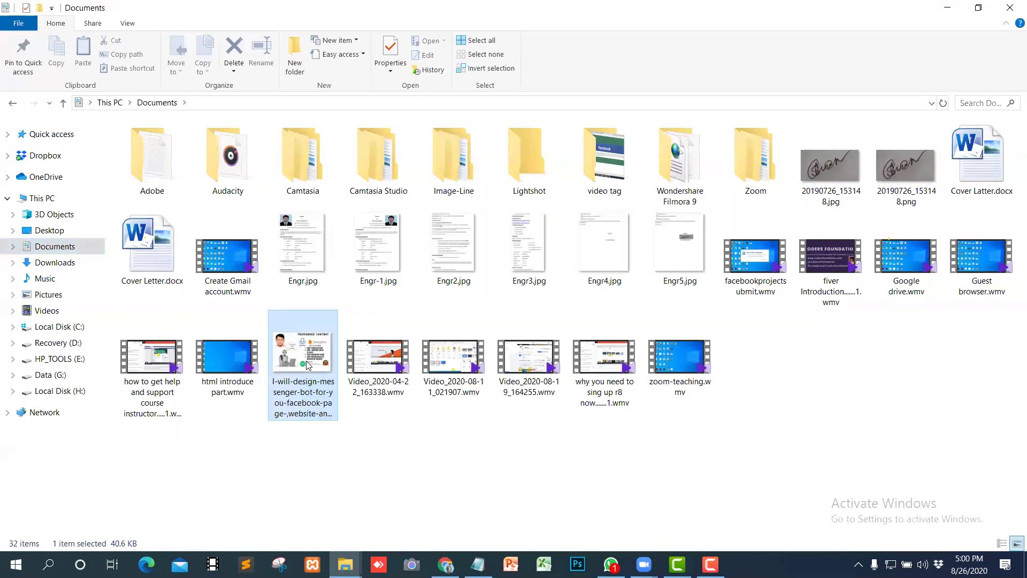
right_click(308, 365)
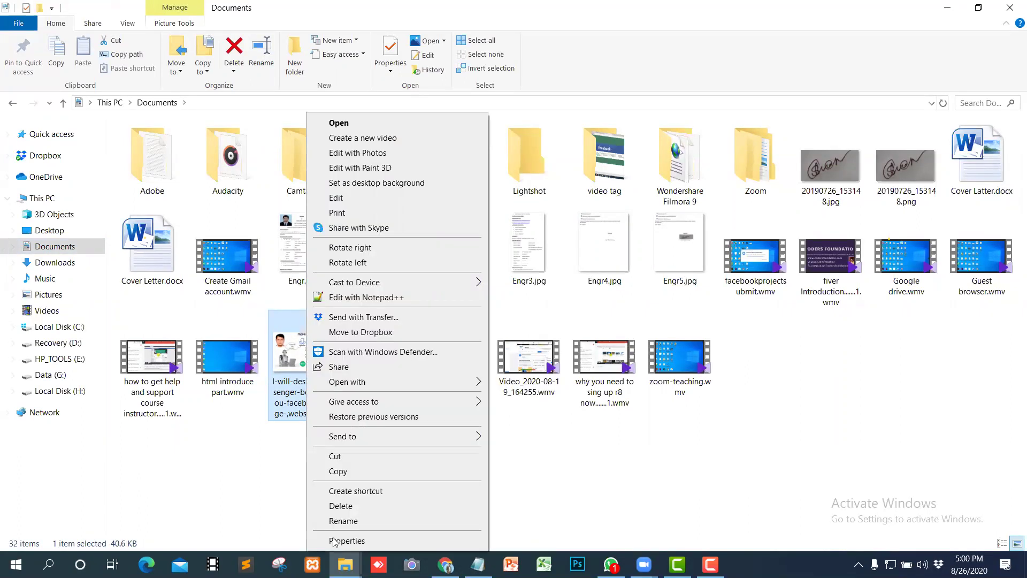
left_click(328, 457)
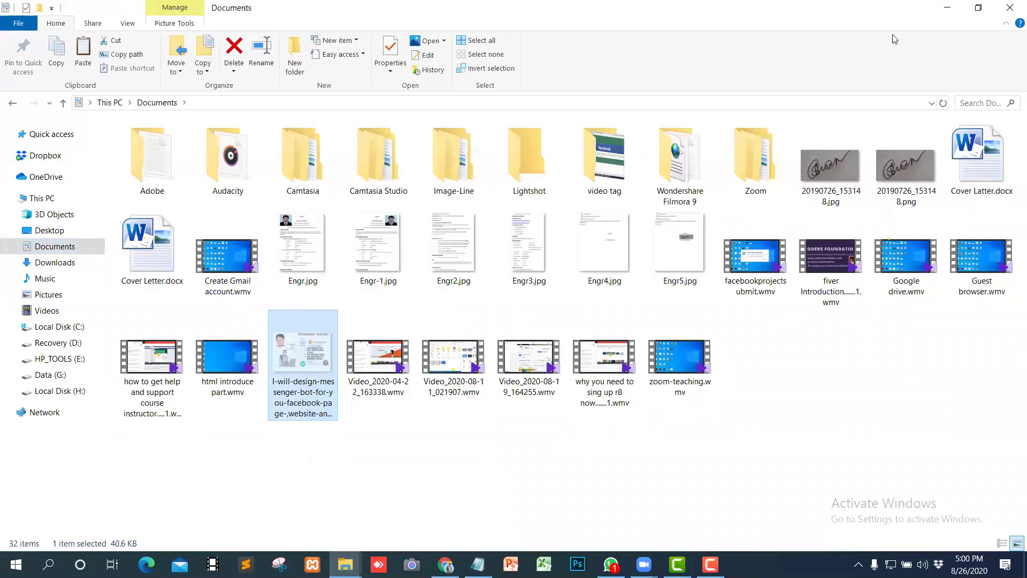
left_click(954, 10)
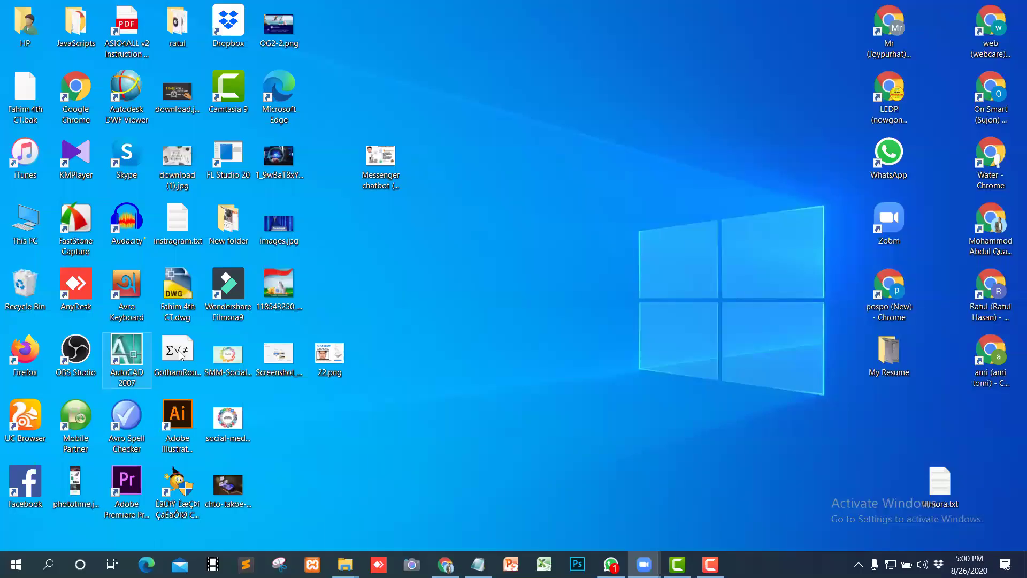
right_click(373, 275)
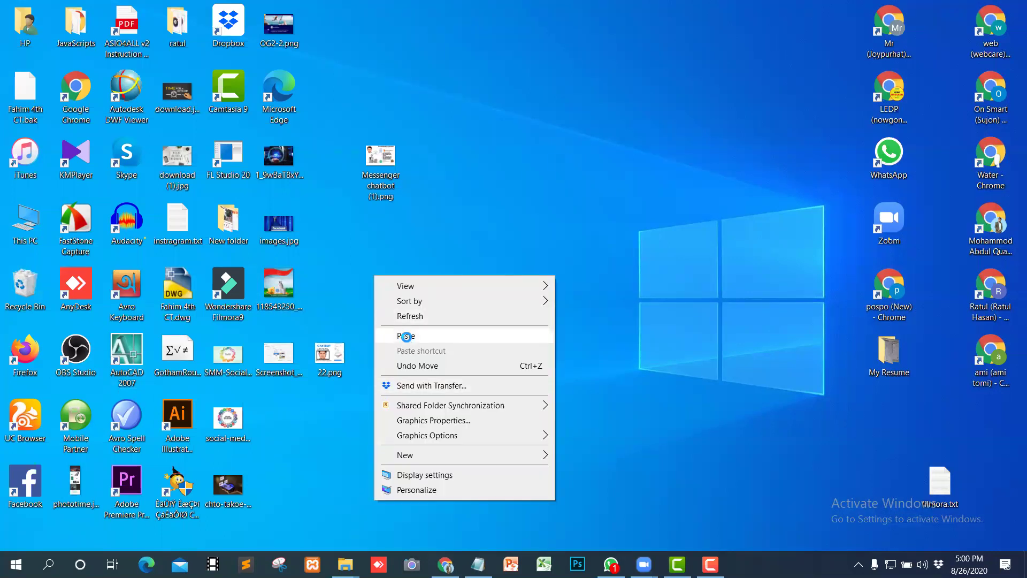
left_click(406, 337)
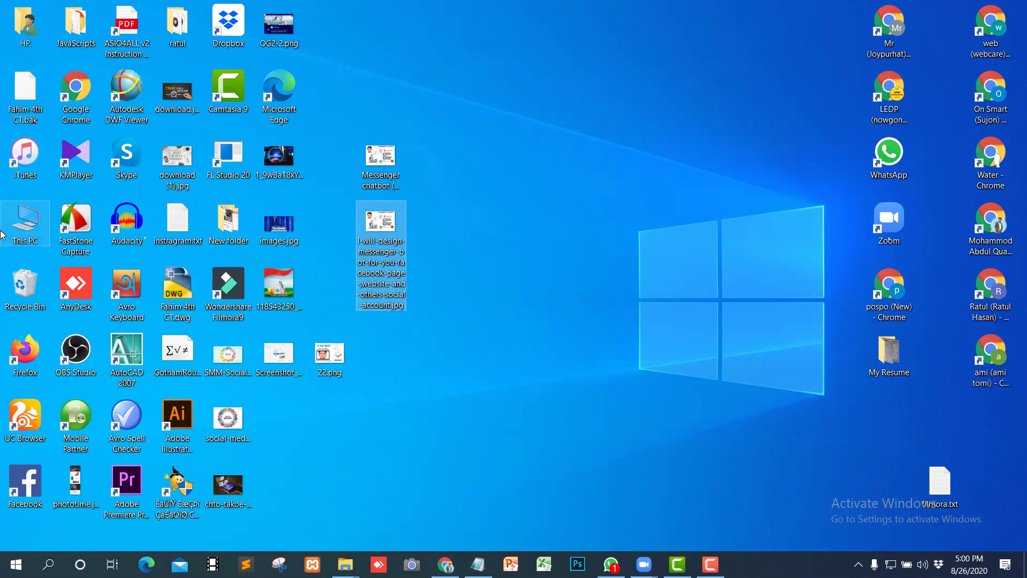
Step: Close the Documents and My Resume folder windows
left_click(21, 228)
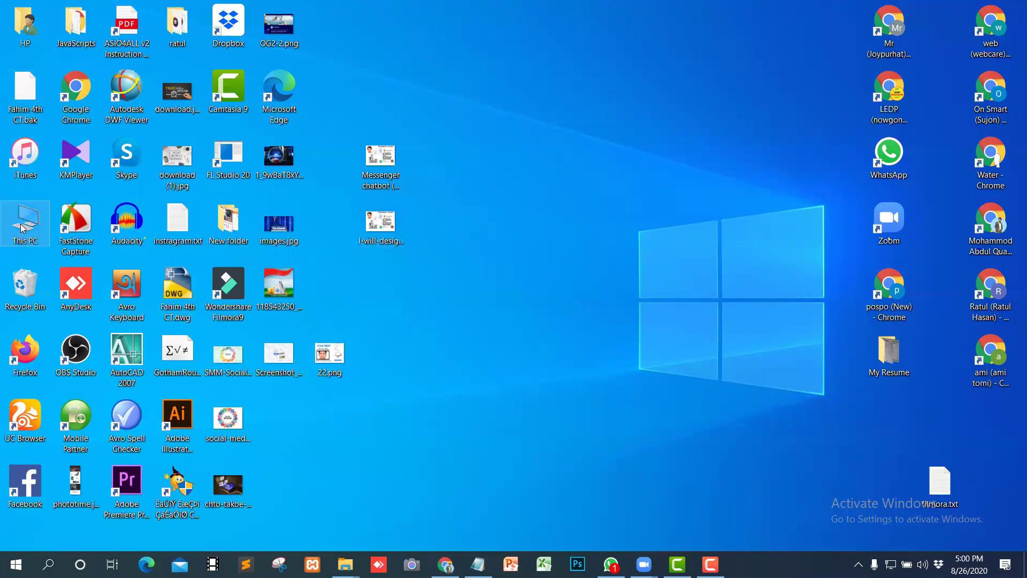
left_click(345, 562)
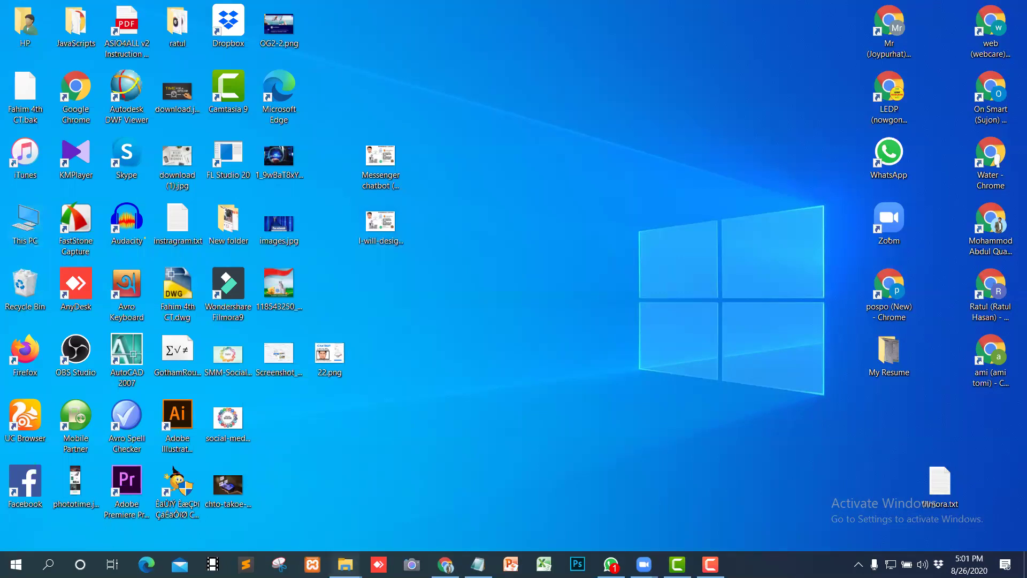
mouse_move(581, 530)
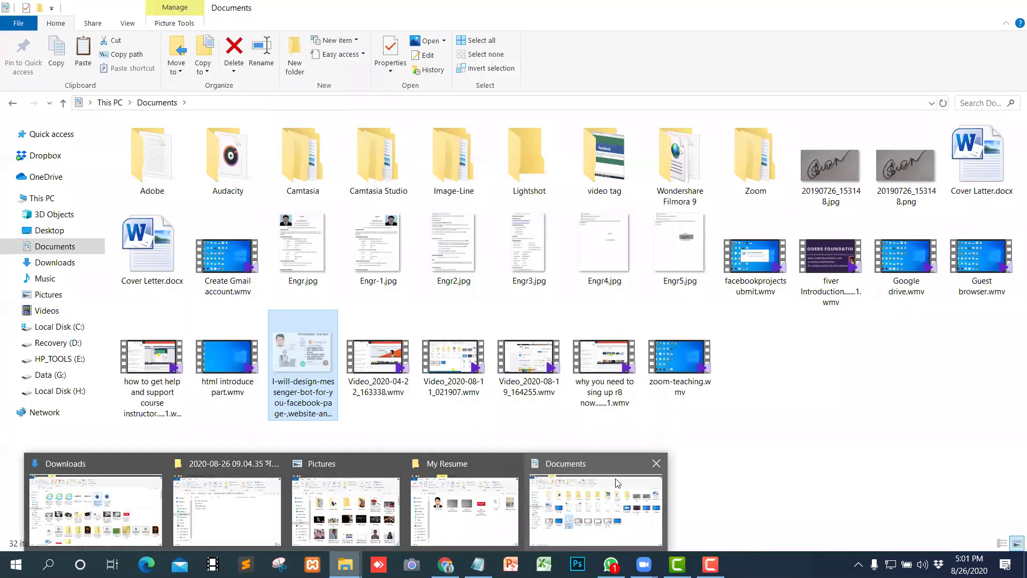
left_click(657, 463)
left_click(585, 464)
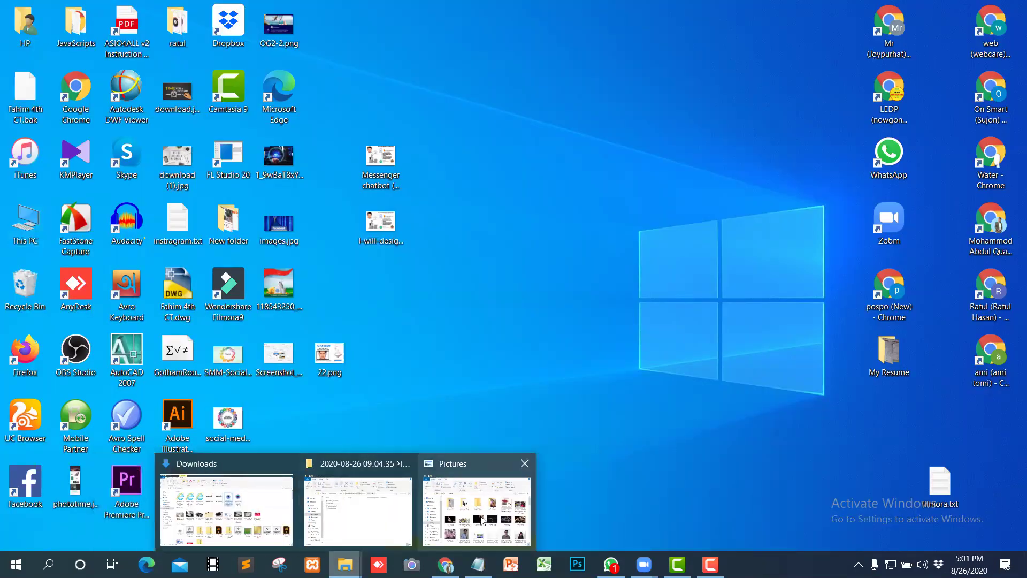
Step: Look through the open Pictures folder again for images suitable for the gig
left_click(481, 520)
scroll(476, 398, "down", 3)
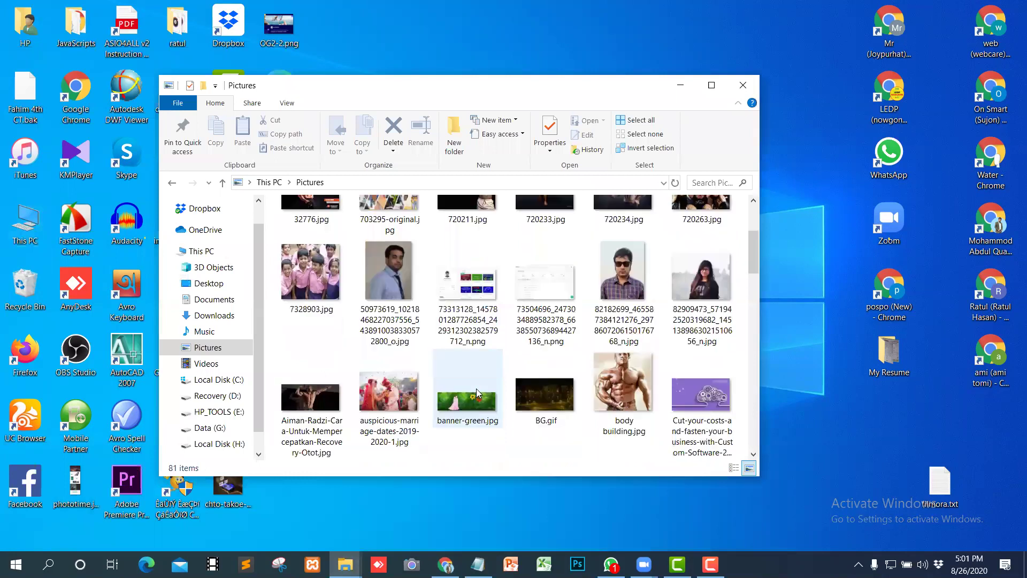
scroll(477, 394, "down", 5)
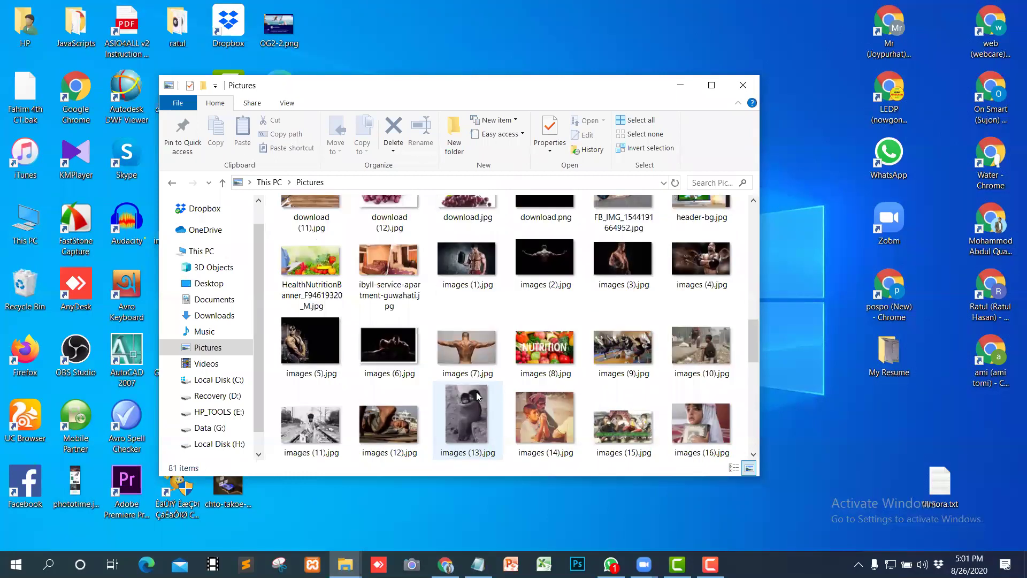
scroll(477, 395, "down", 3)
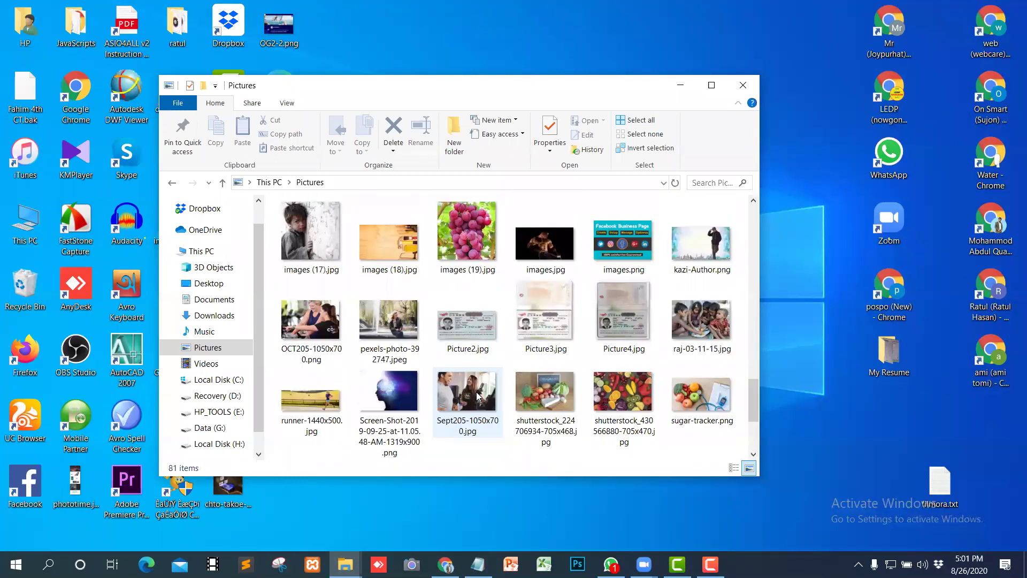
scroll(477, 394, "down", 2)
scroll(478, 395, "up", 8)
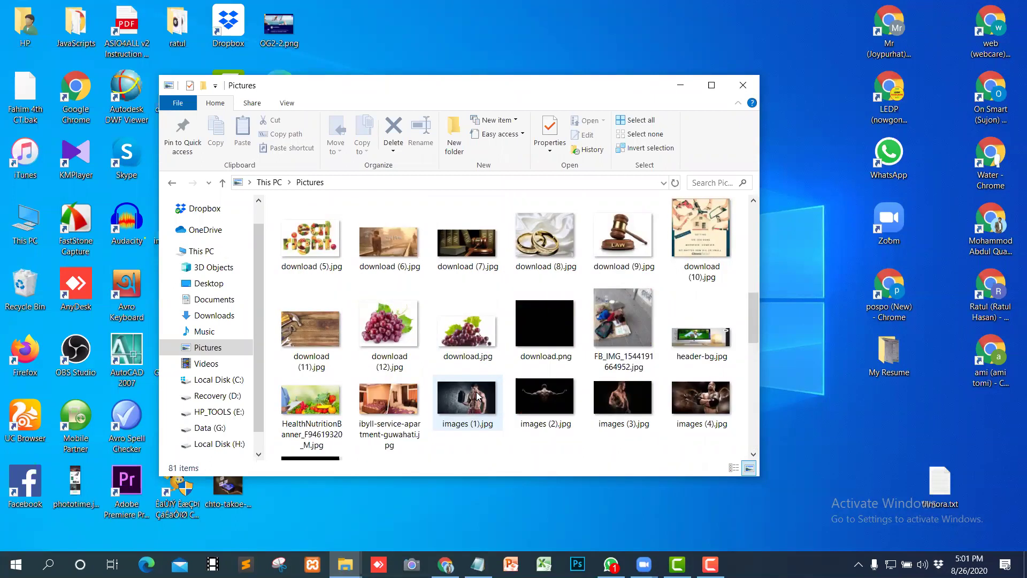
scroll(477, 395, "up", 10)
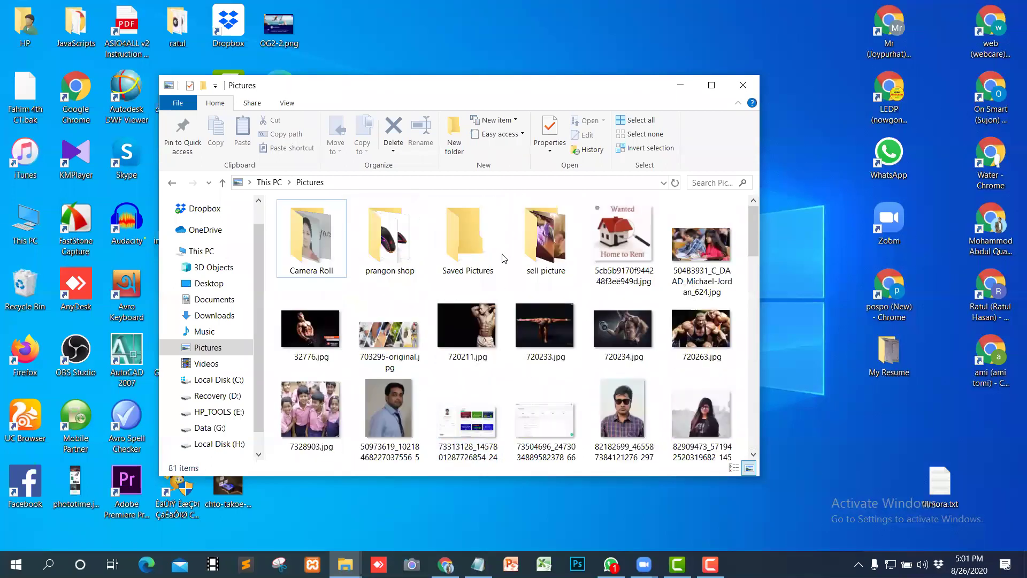
Step: Close the Pictures window and check drive G: for gig images, including the New folder and others file and folder subfolders of latest drive
left_click(743, 86)
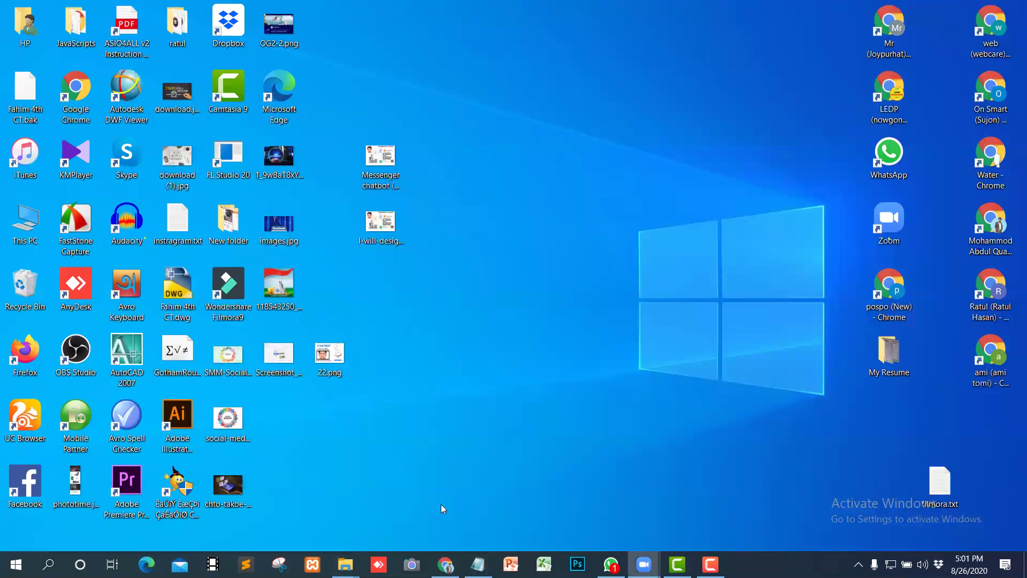
left_click(345, 564)
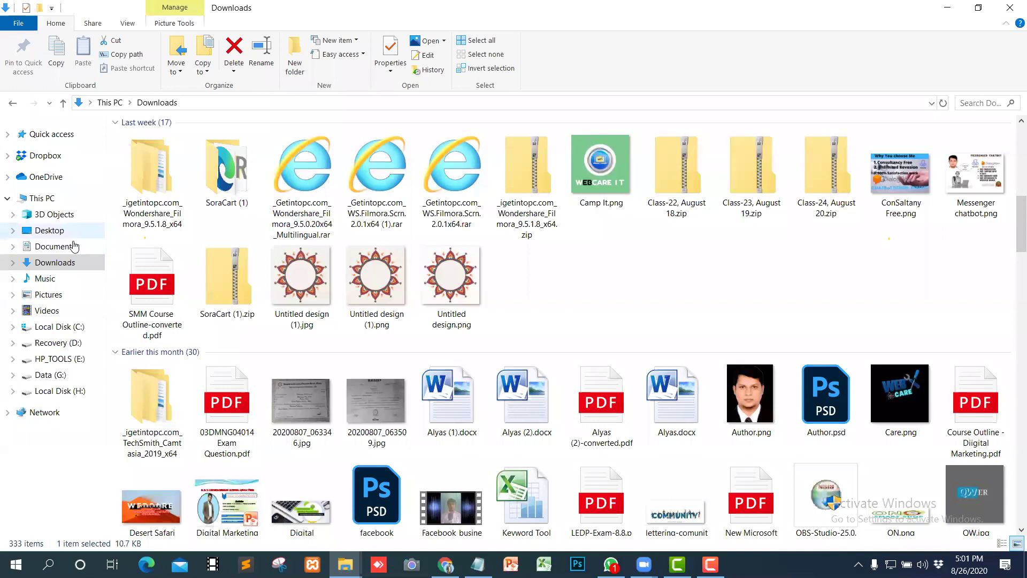
left_click(45, 378)
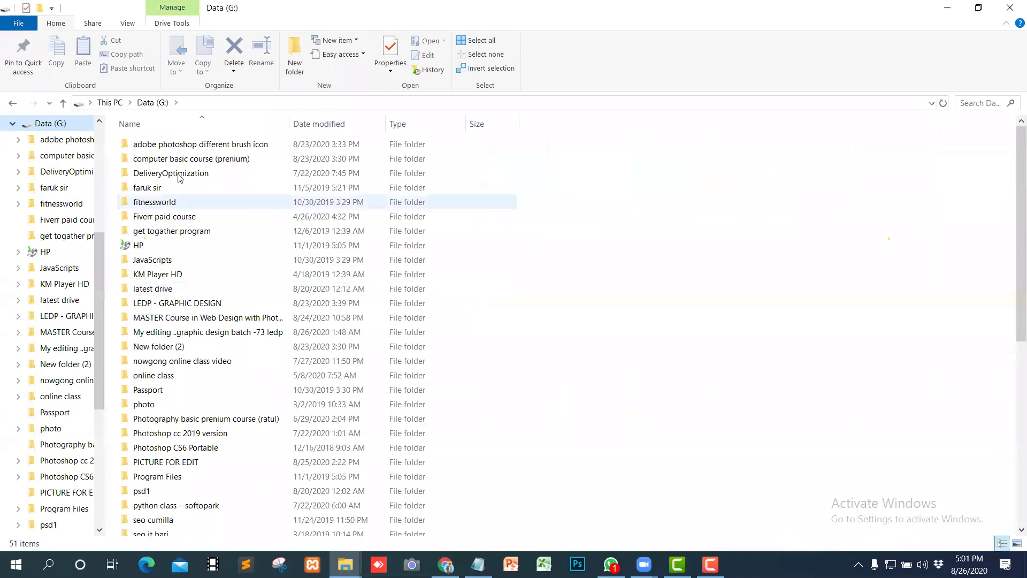
double_click(231, 144)
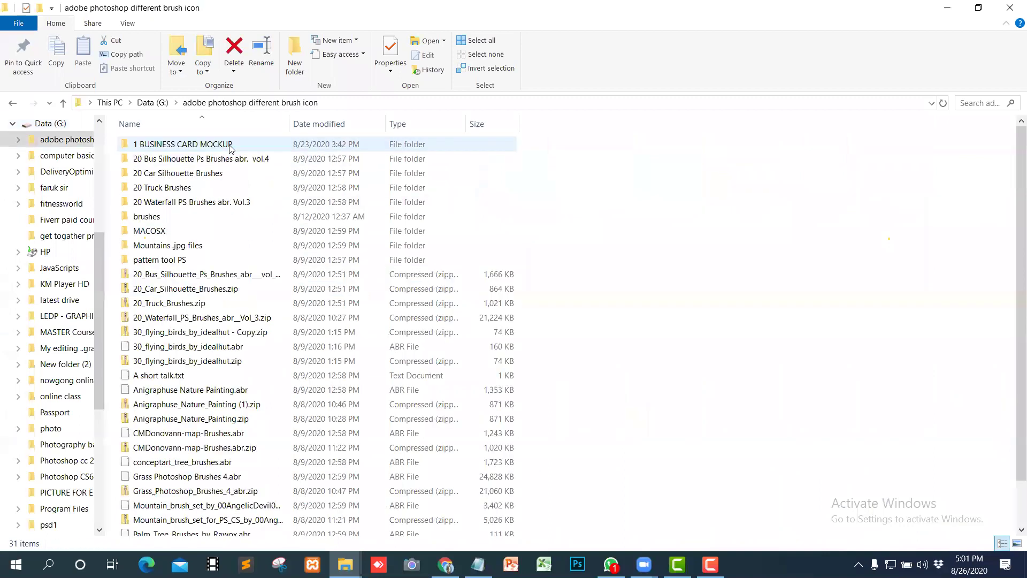
left_click(64, 105)
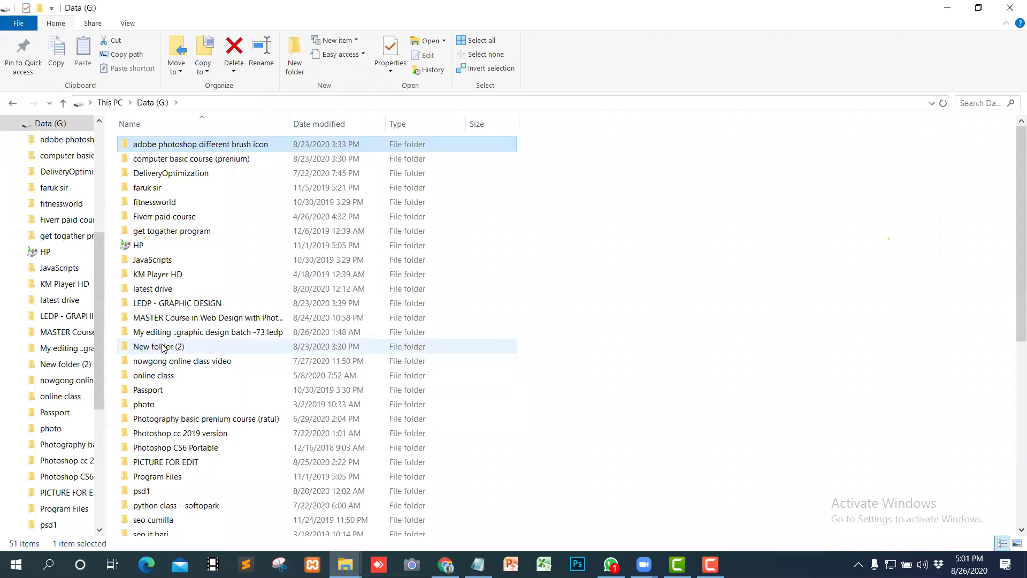
double_click(166, 289)
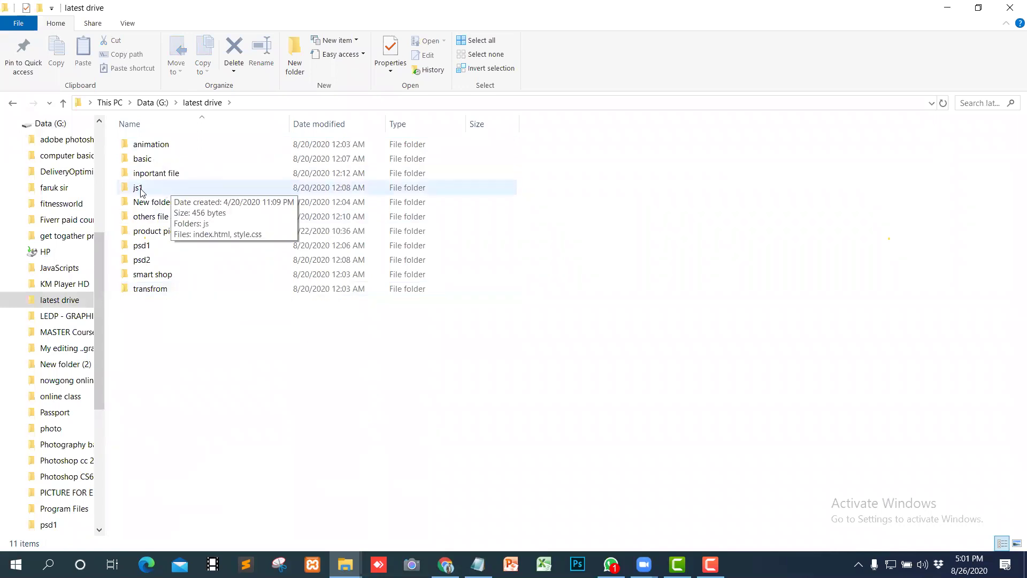
double_click(155, 202)
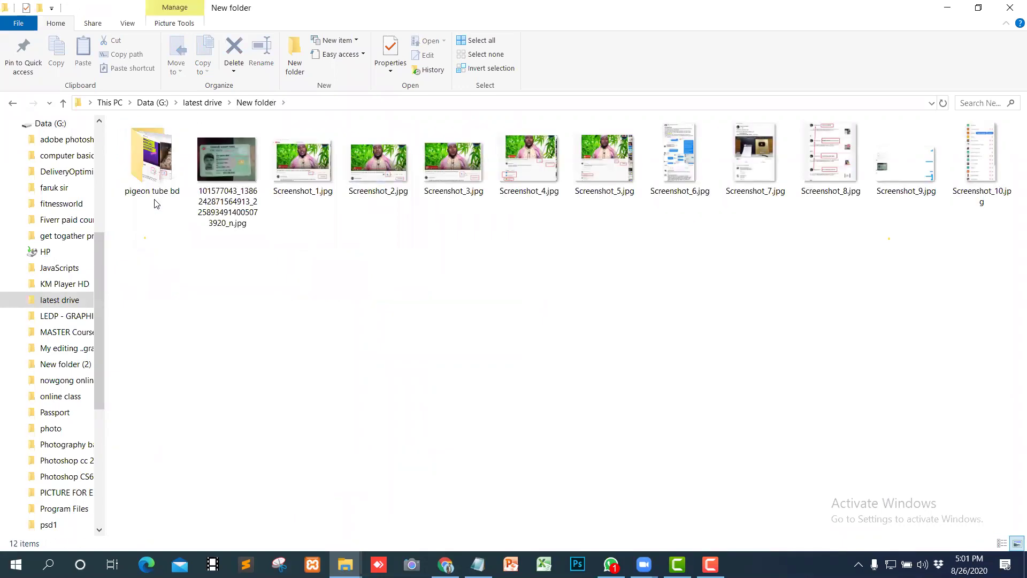
left_click(205, 103)
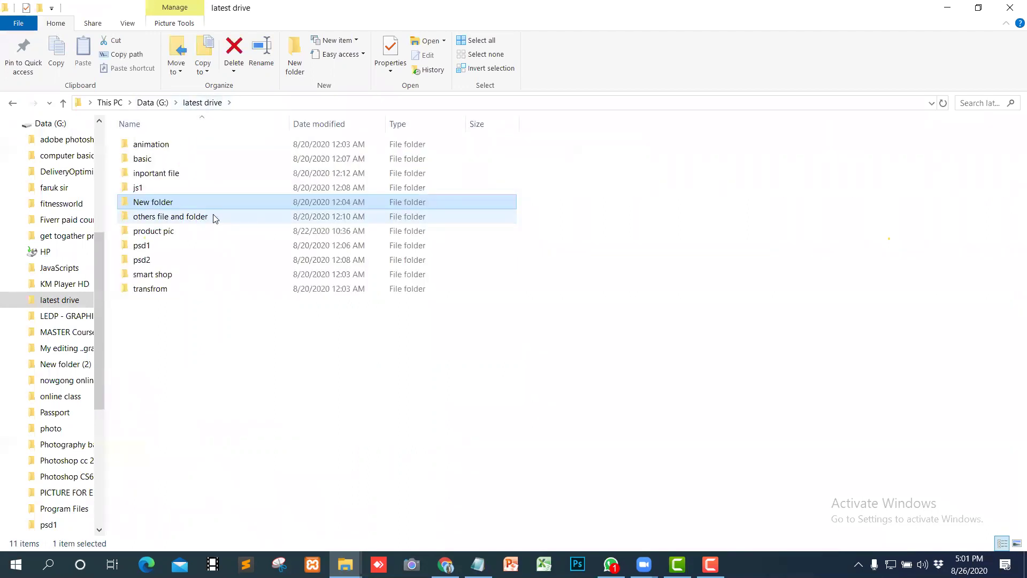
double_click(214, 217)
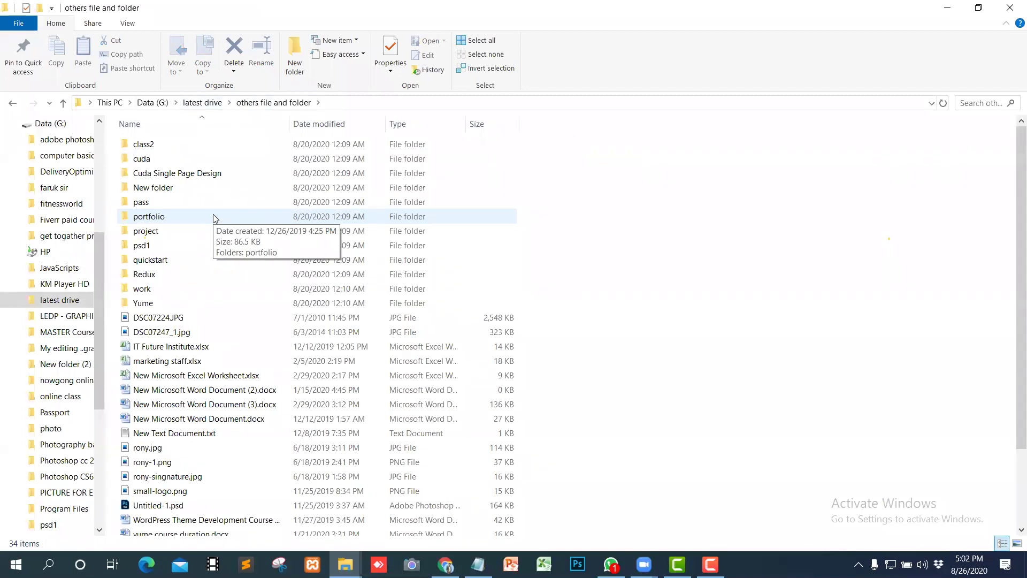
scroll(213, 242, "down", 2)
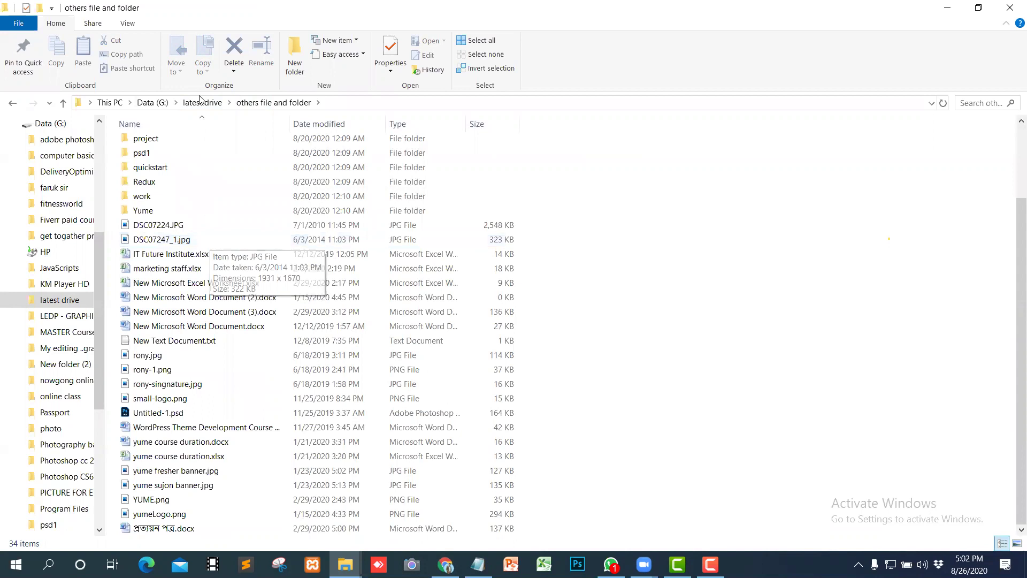
left_click(213, 106)
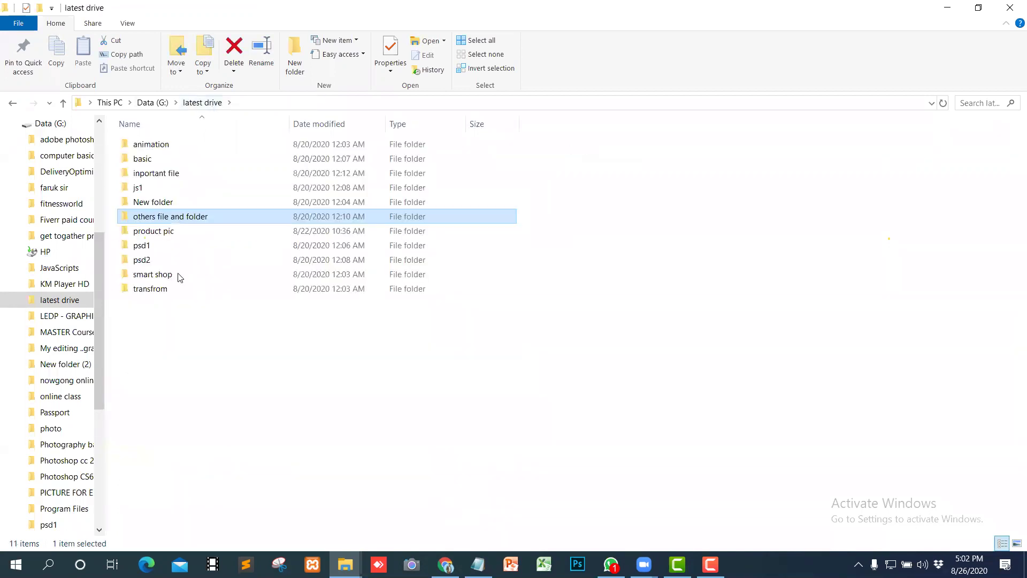
Step: Look through the product pic and smart shop folders in latest drive for gig images, and close the folder window
double_click(192, 233)
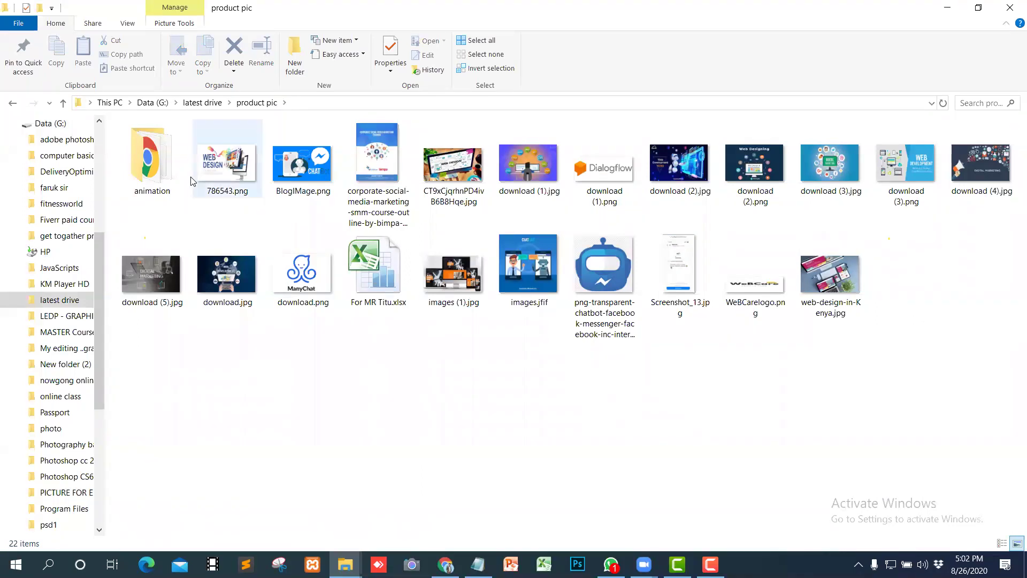
left_click(201, 103)
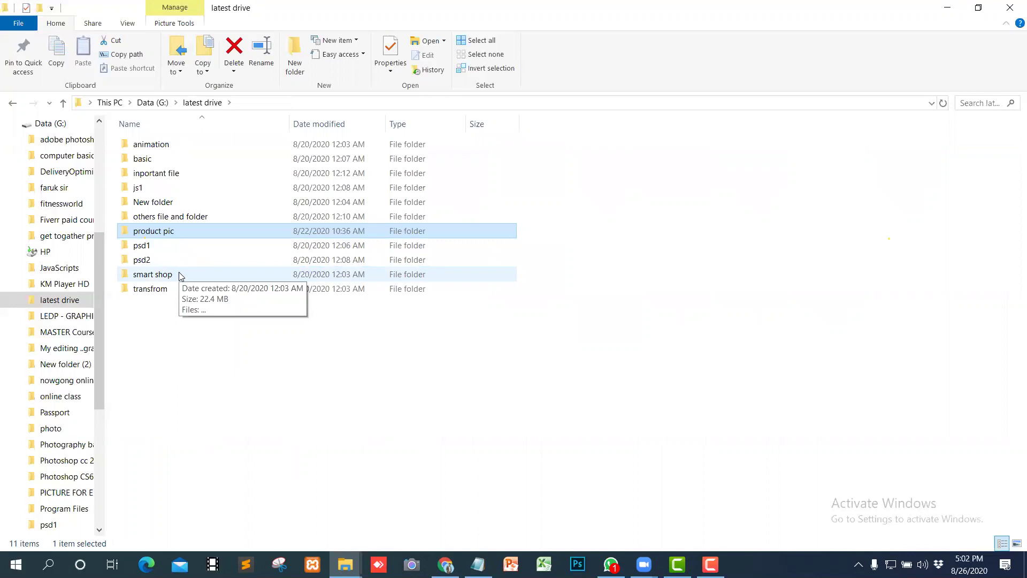
double_click(179, 274)
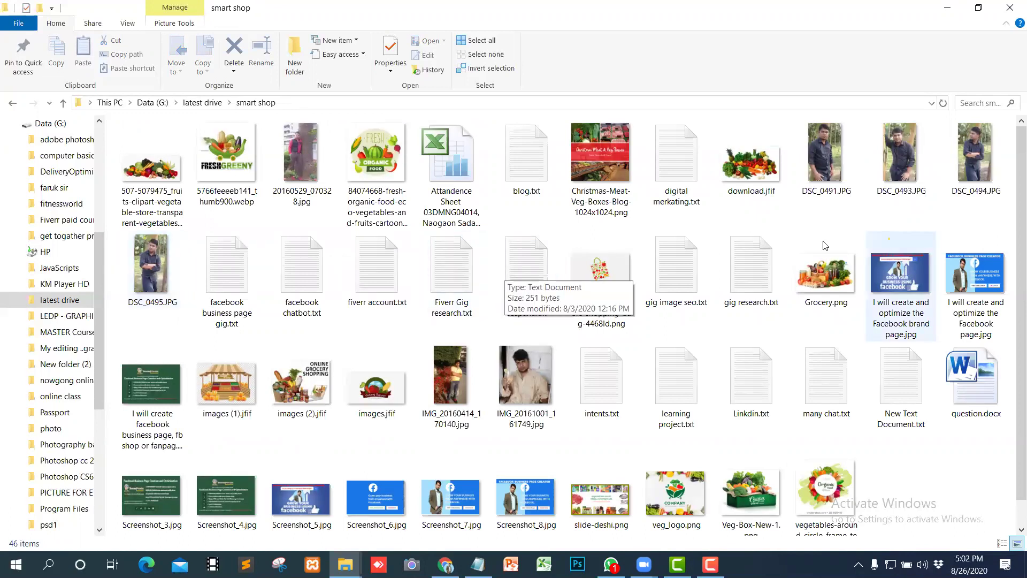
scroll(876, 290, "down", 1)
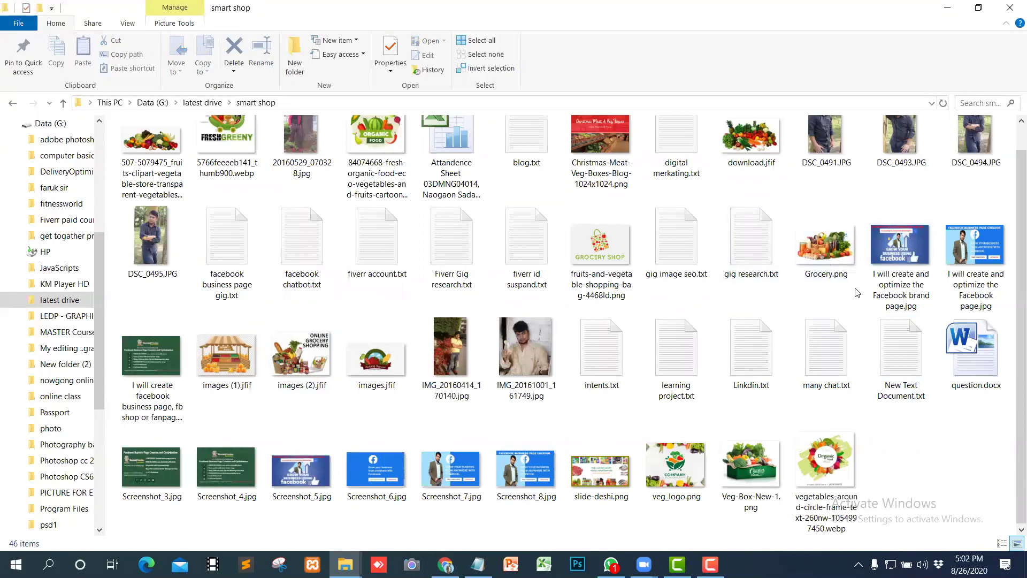
scroll(673, 401, "up", 1)
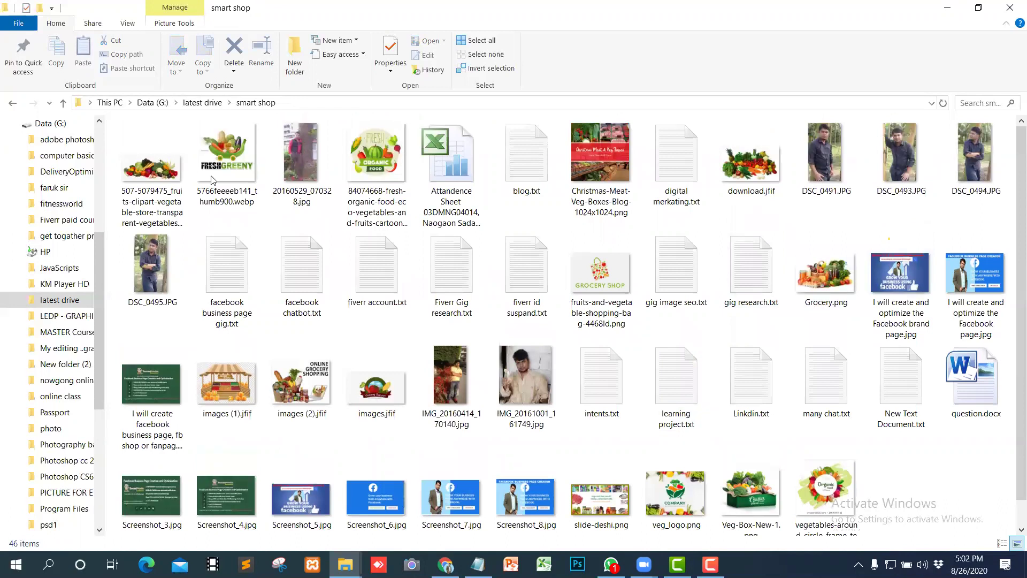
left_click(202, 103)
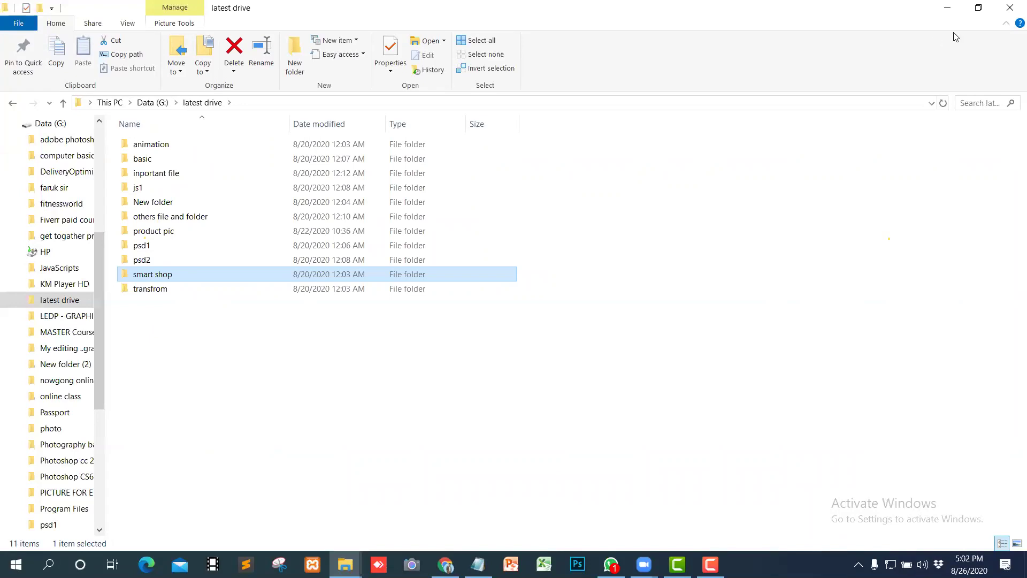
left_click(1011, 7)
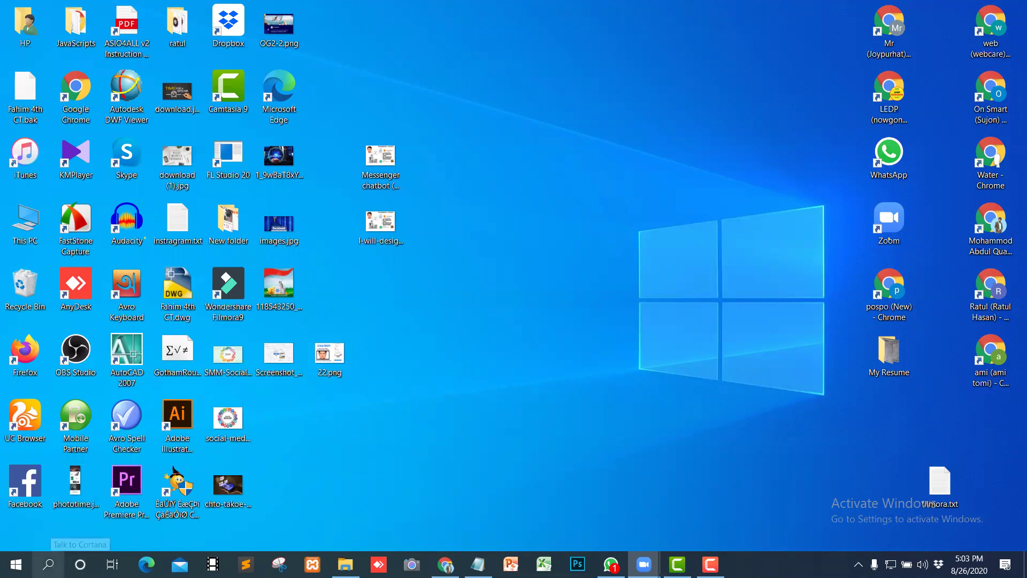
left_click(80, 564)
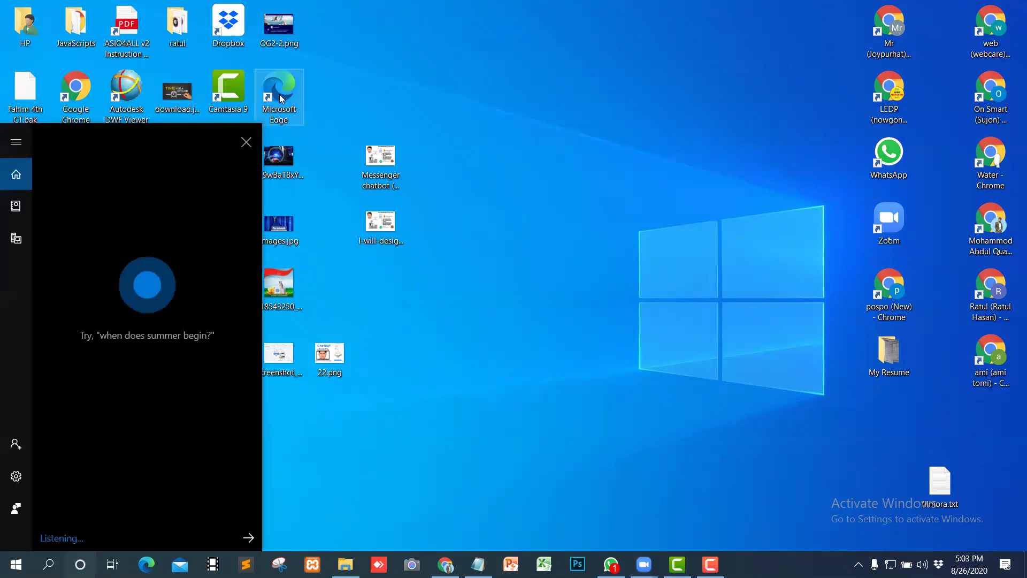
left_click(246, 143)
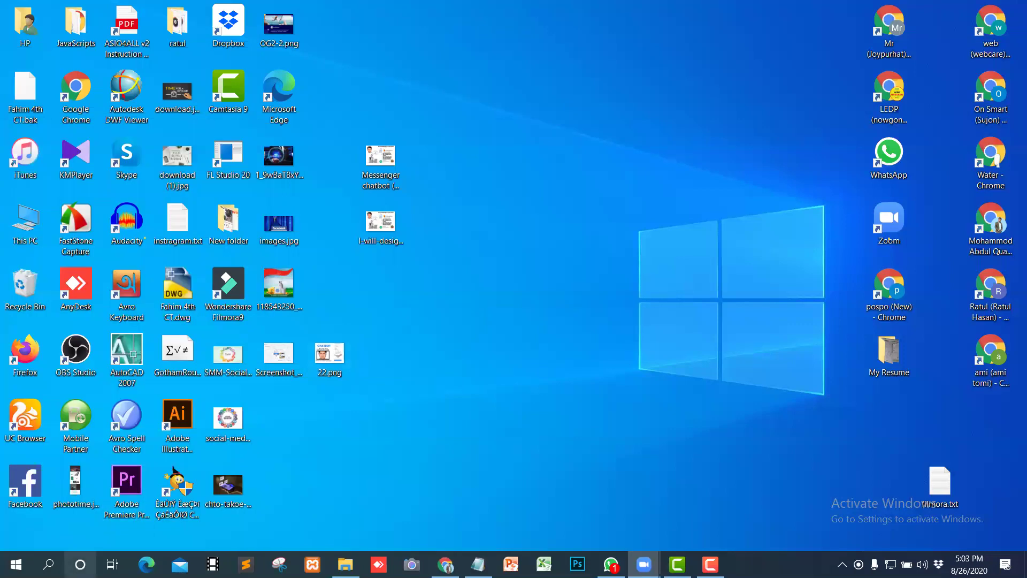
left_click(80, 564)
key("Escape")
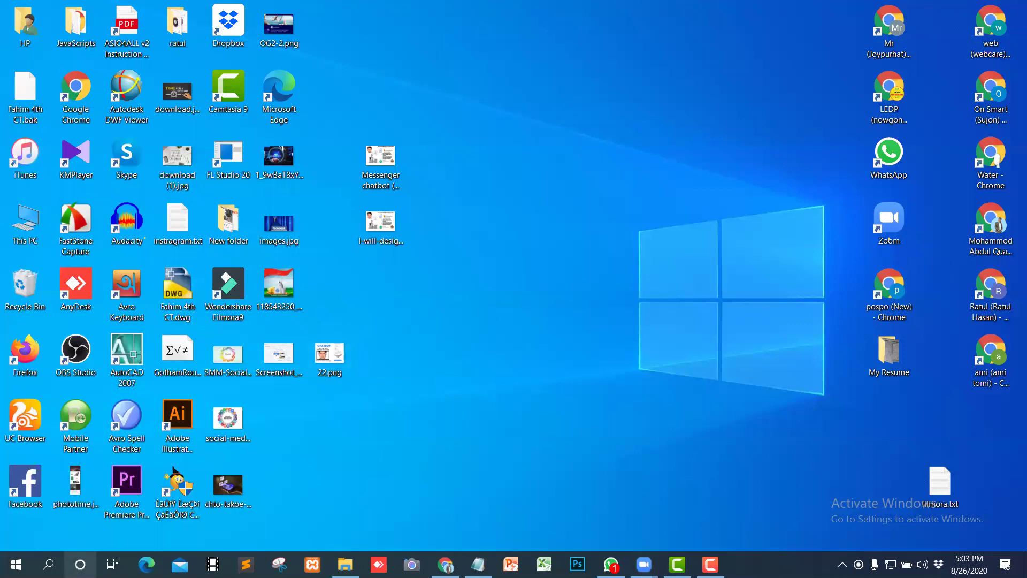
Step: Search Windows for Photoshop and launch Adobe Photoshop CC 2019
left_click(48, 564)
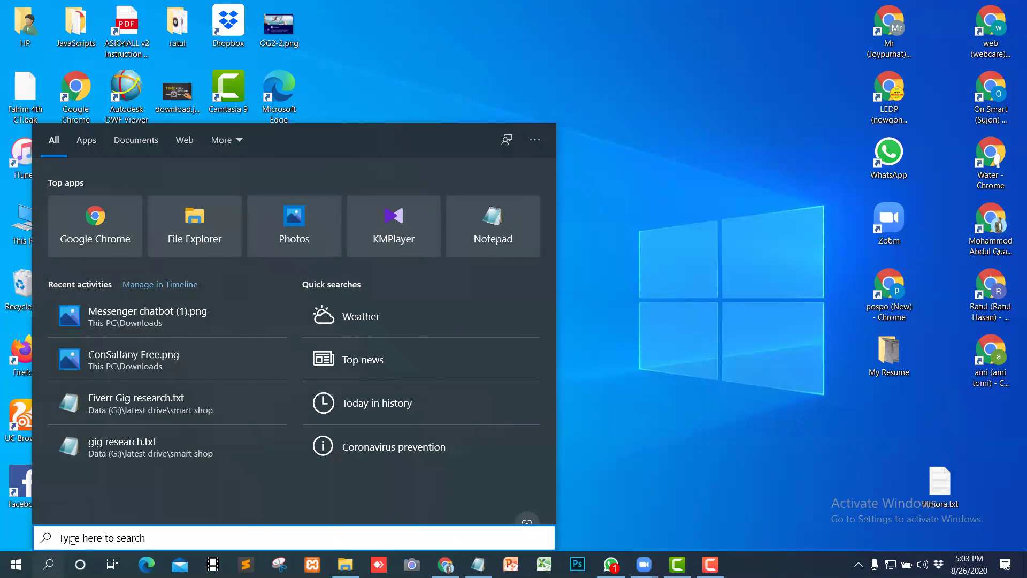
type("p")
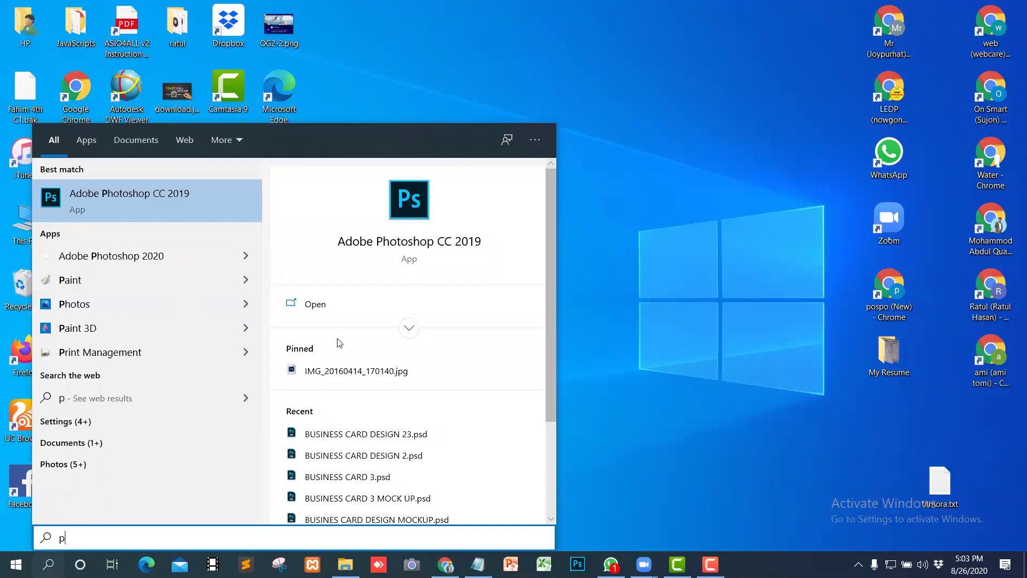
left_click(314, 304)
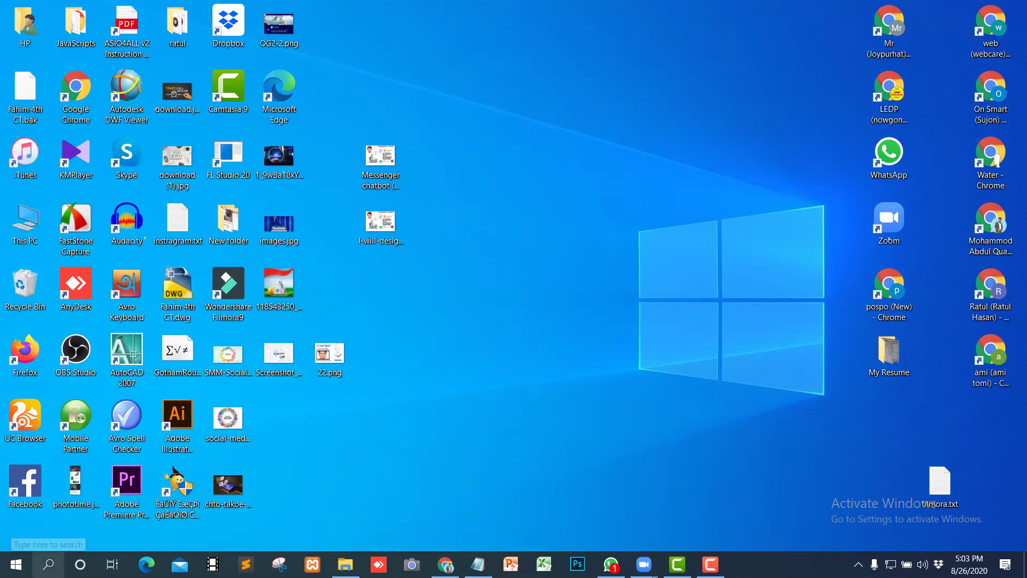
Step: Open the recently used Messenger chatbot (1).png image in the photo viewer while Photoshop loads
left_click(48, 563)
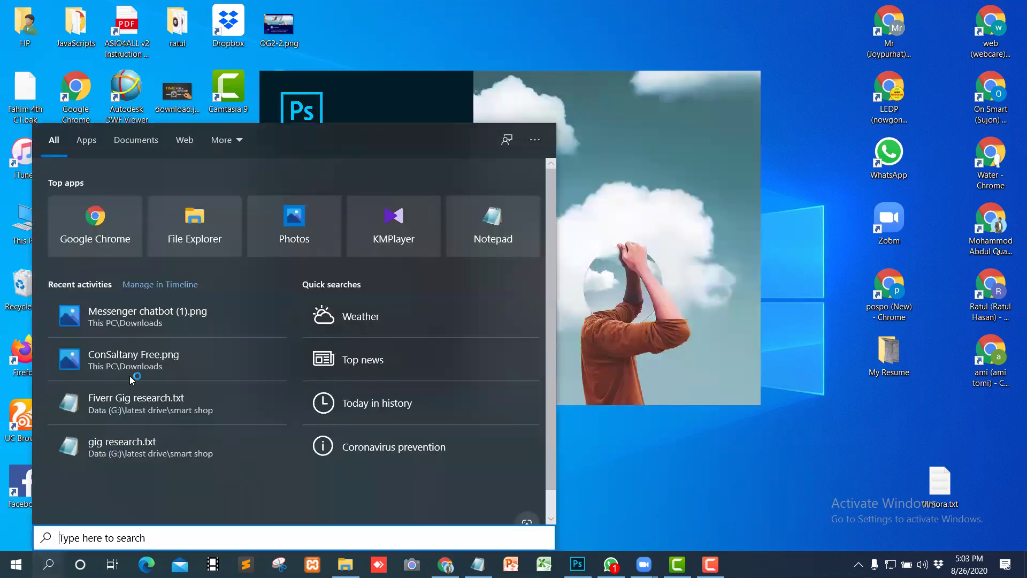
left_click(137, 313)
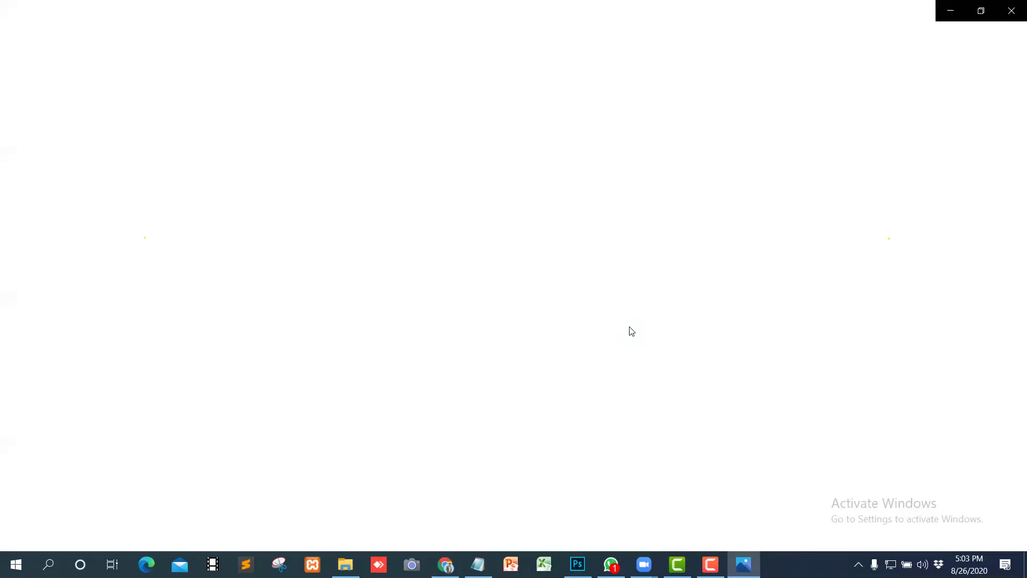
mouse_move(743, 564)
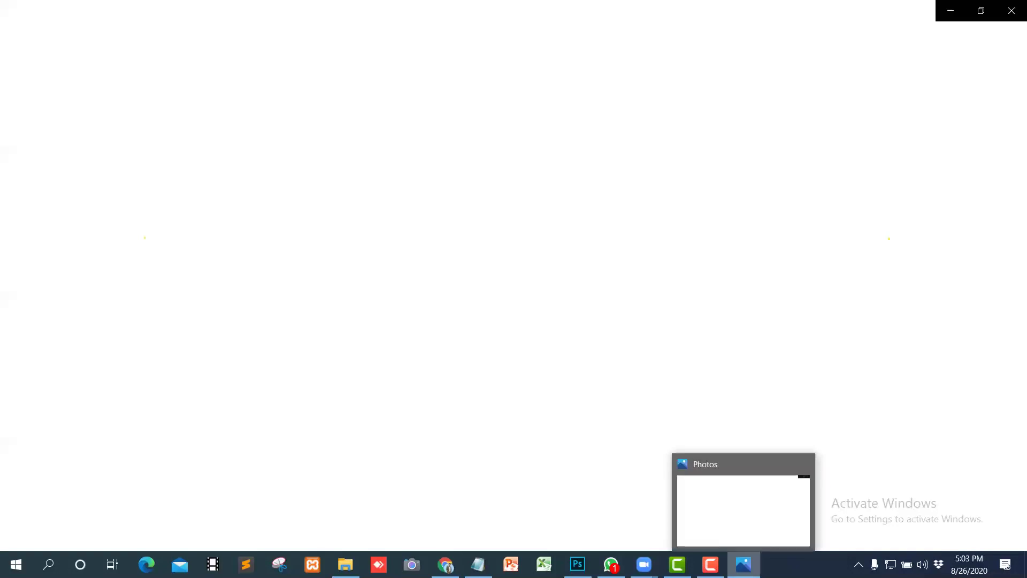
mouse_move(743, 523)
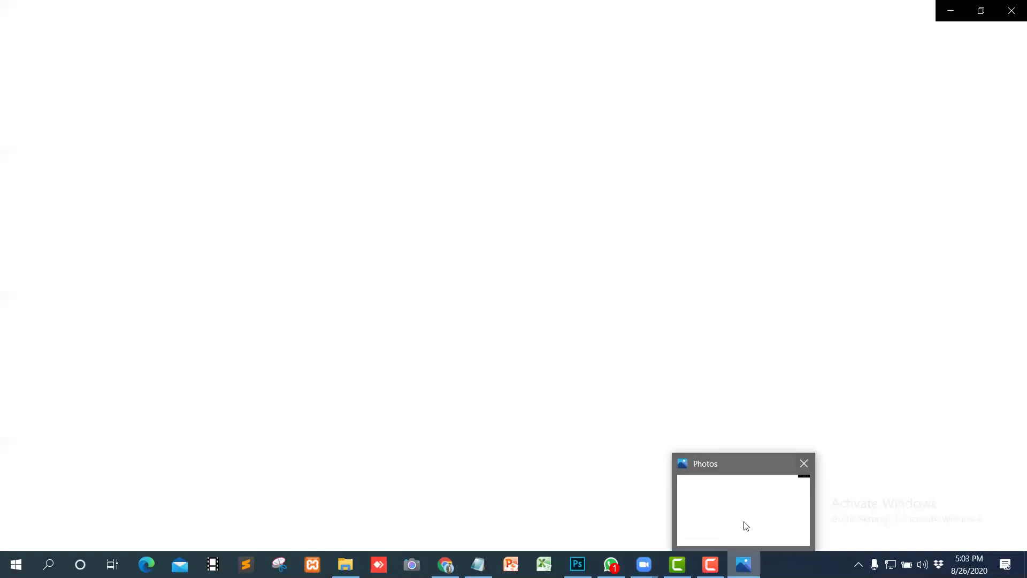
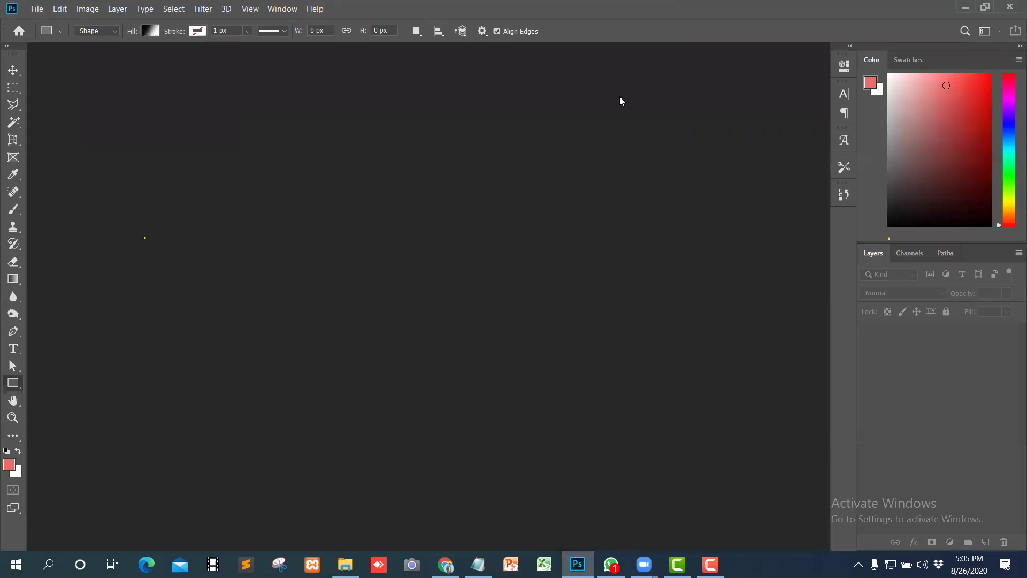
Step: Open 22.png, the I-will-design-messenger-bot JPG and Screenshot_1.jpg together from the Desktop folder
left_click(39, 9)
left_click(49, 33)
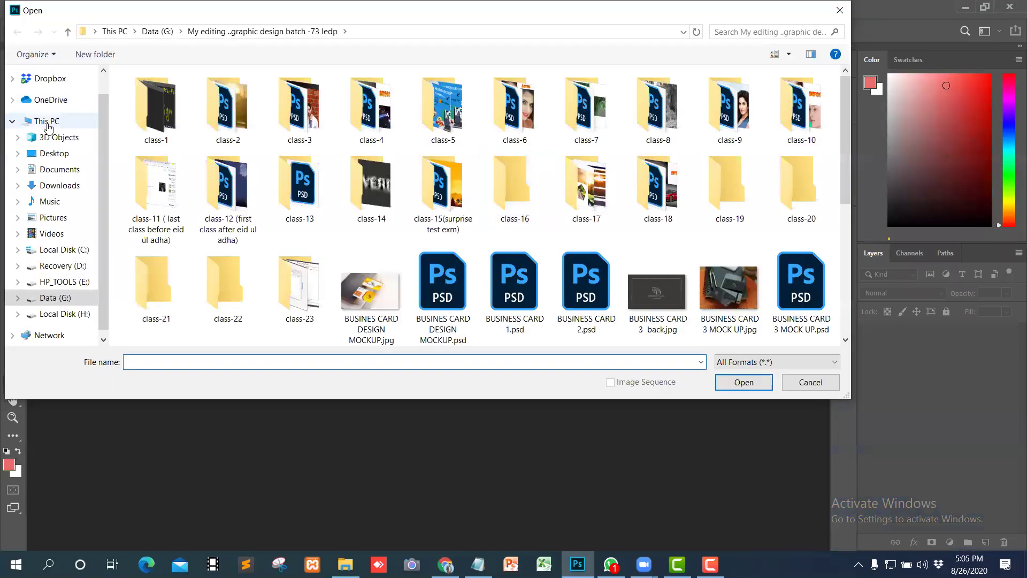
left_click(48, 122)
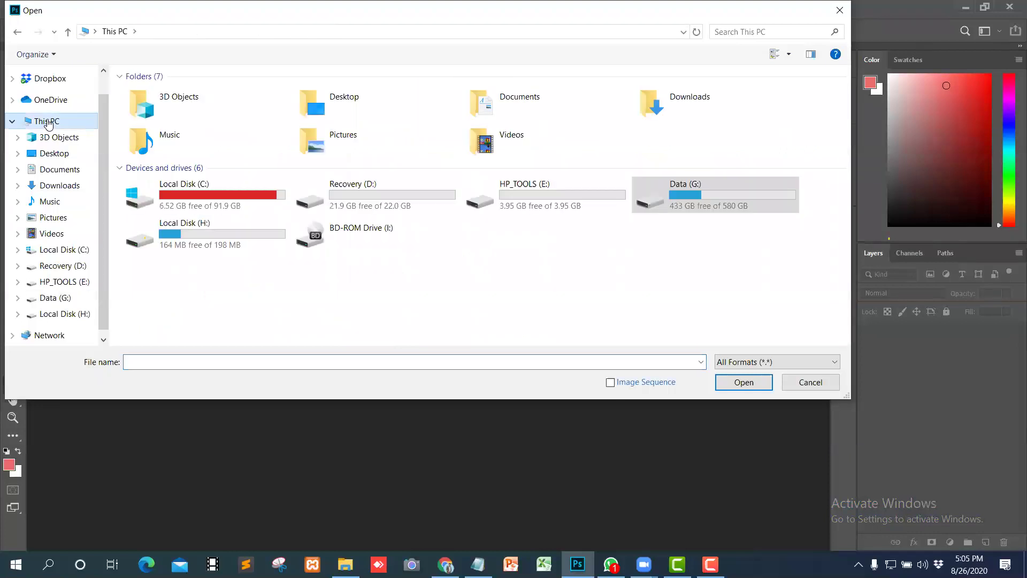
left_click(54, 154)
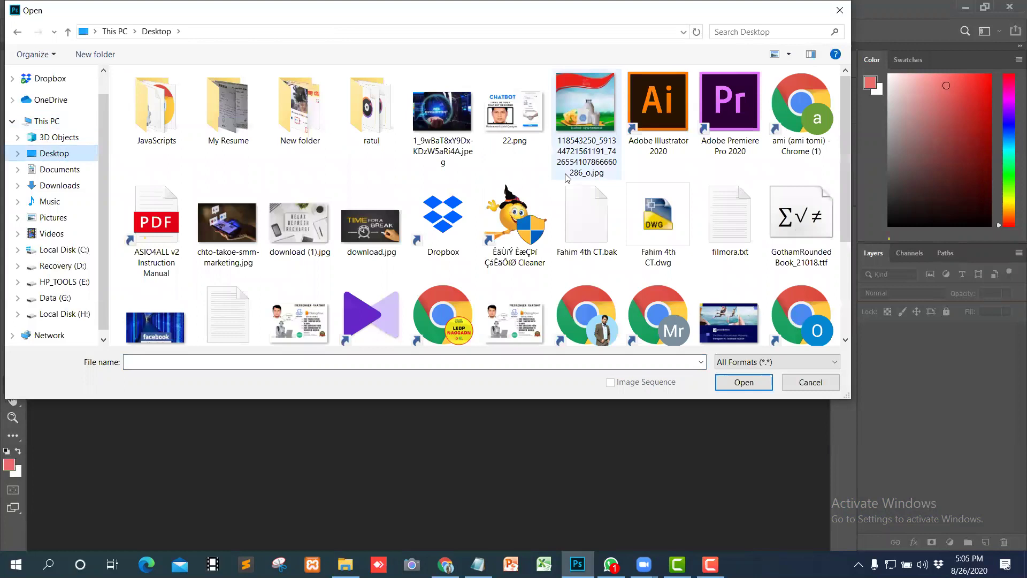
left_click(513, 127)
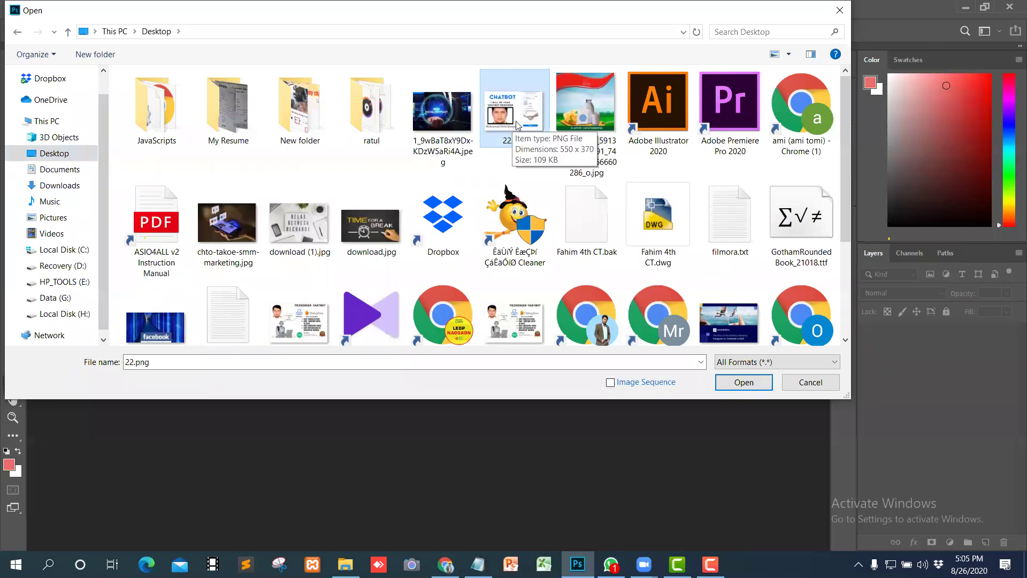
scroll(537, 200, "down", 3)
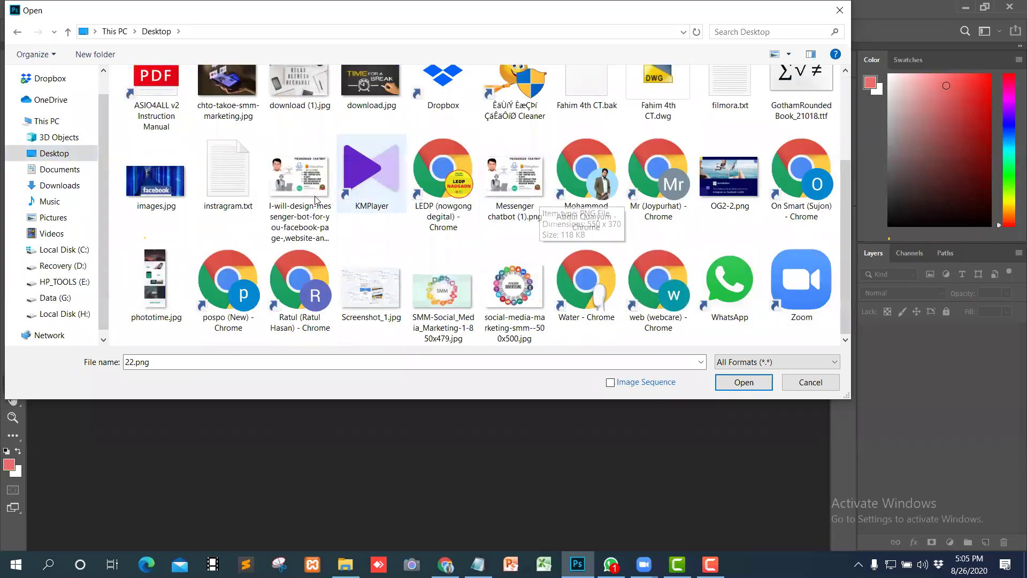
left_click(315, 198, "ctrl")
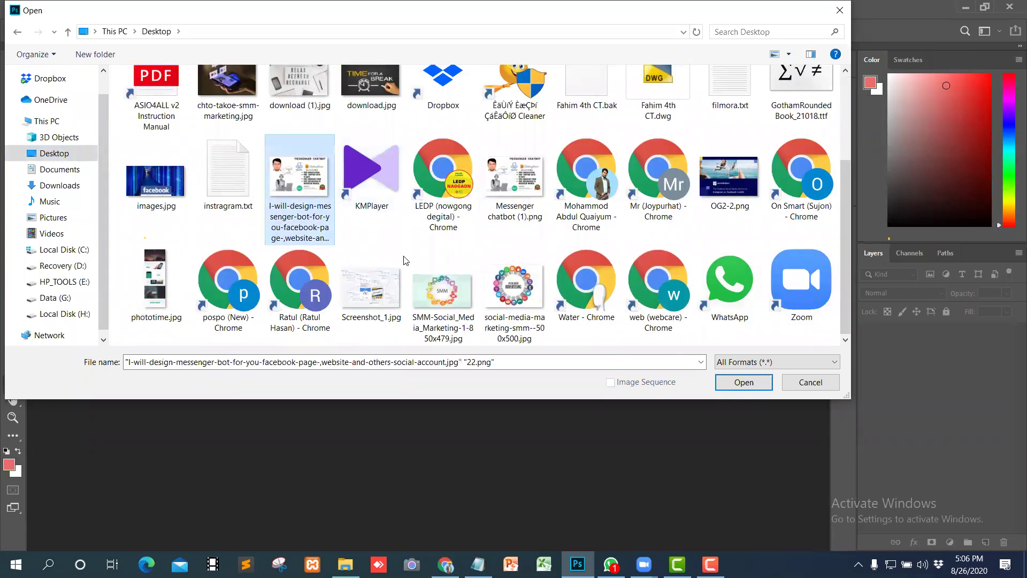
left_click(382, 300, "ctrl")
left_click(743, 382)
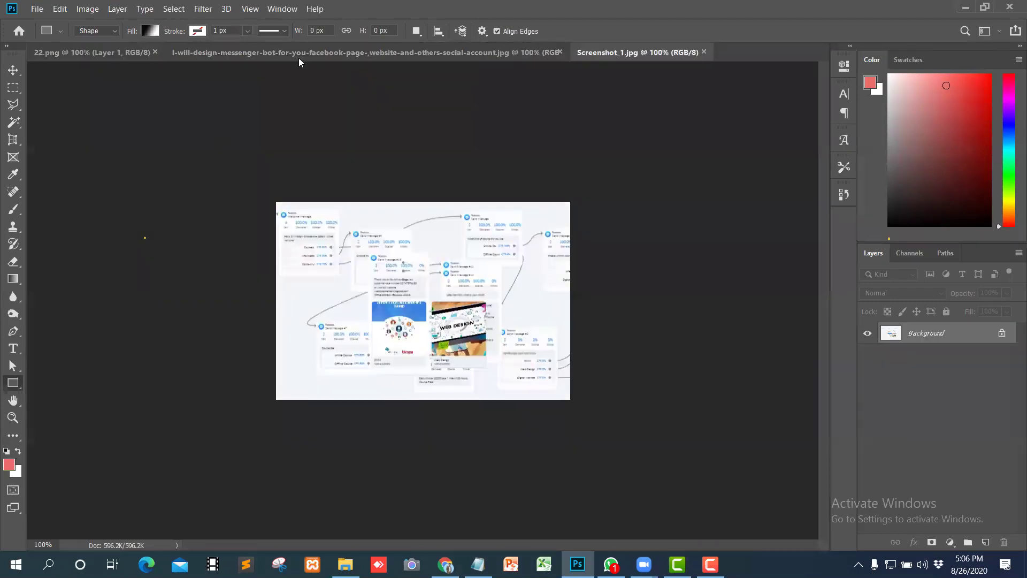
Step: Bring up the file information of the I-will-design-messenger-bot image
left_click(299, 55)
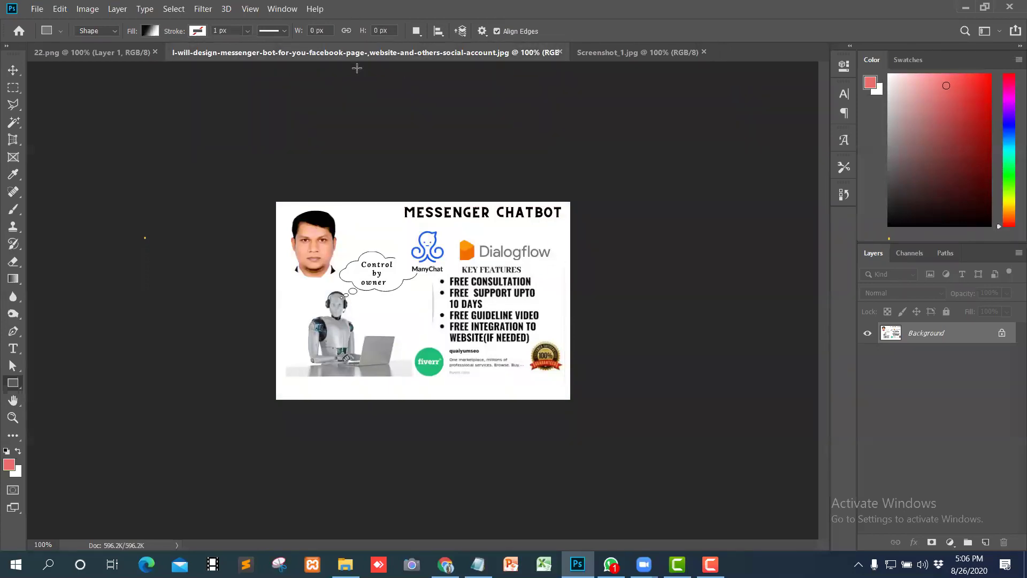
left_click(38, 11)
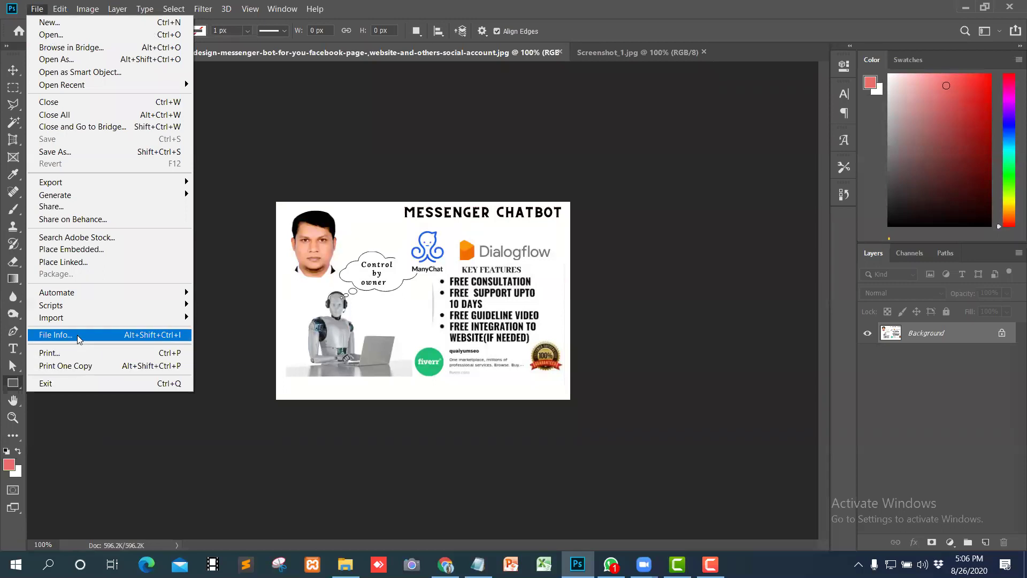
left_click(430, 285)
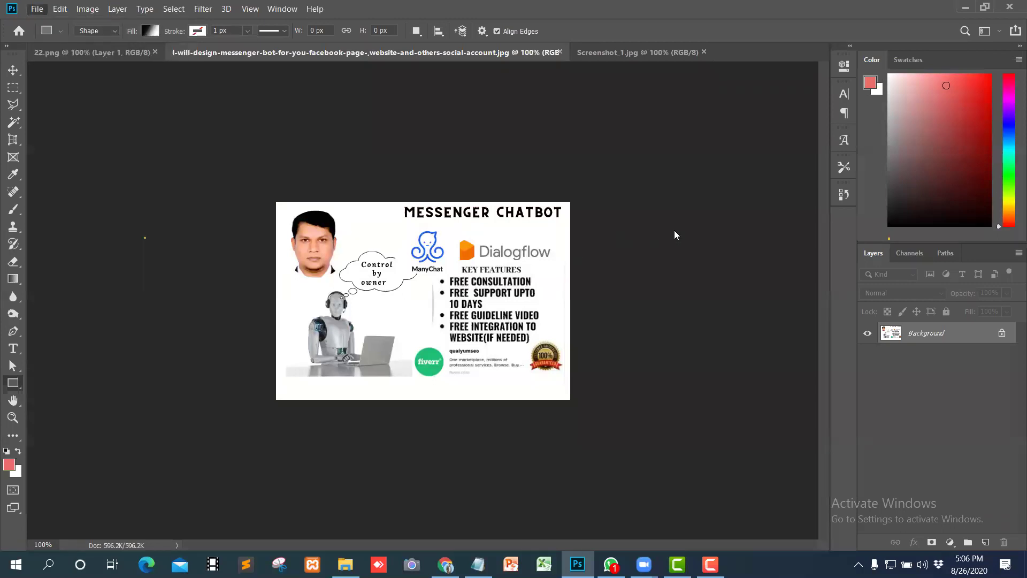
key("ctrl+alt+shift+i")
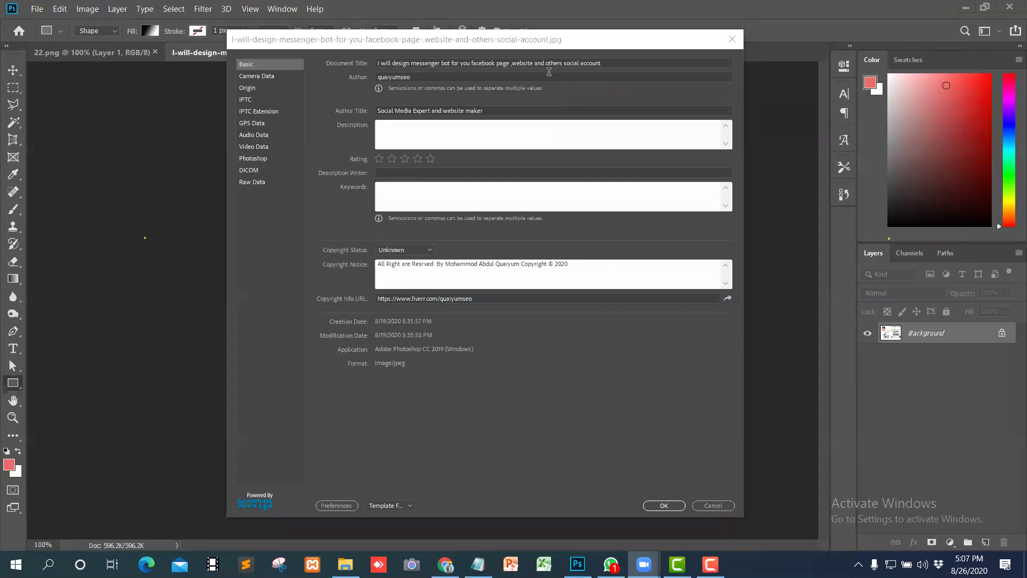
Step: Copy the image's document title and paste it into the Notepad gig notes on the empty line below the main title
double_click(439, 63)
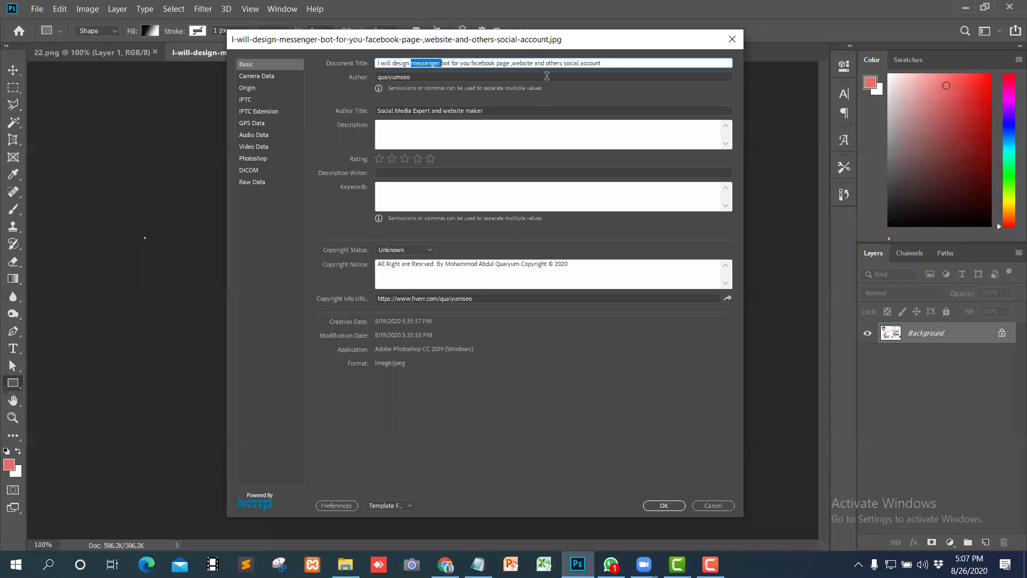
left_click_drag(604, 63, 369, 66)
key("ctrl+c")
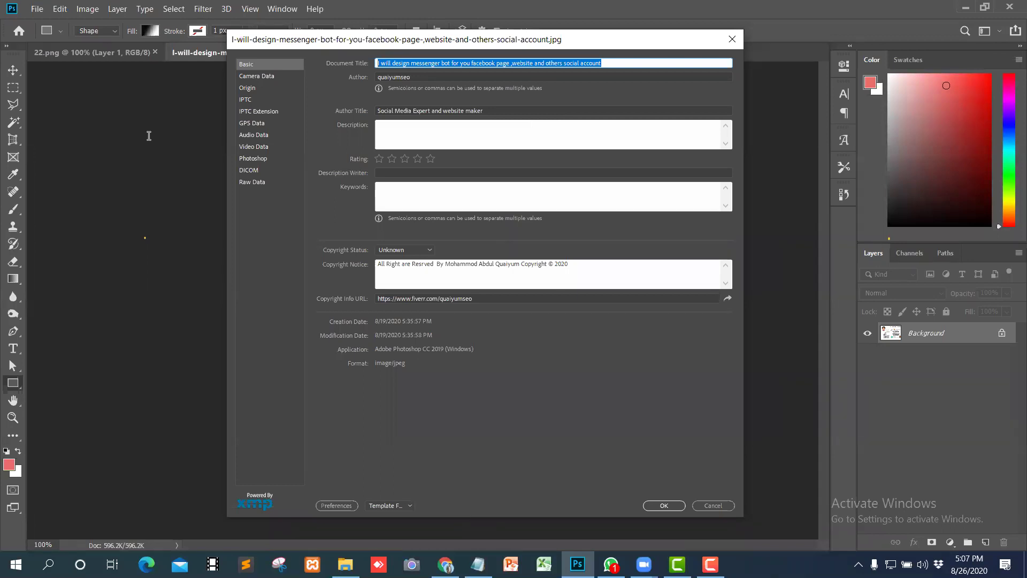
key("alt+Tab")
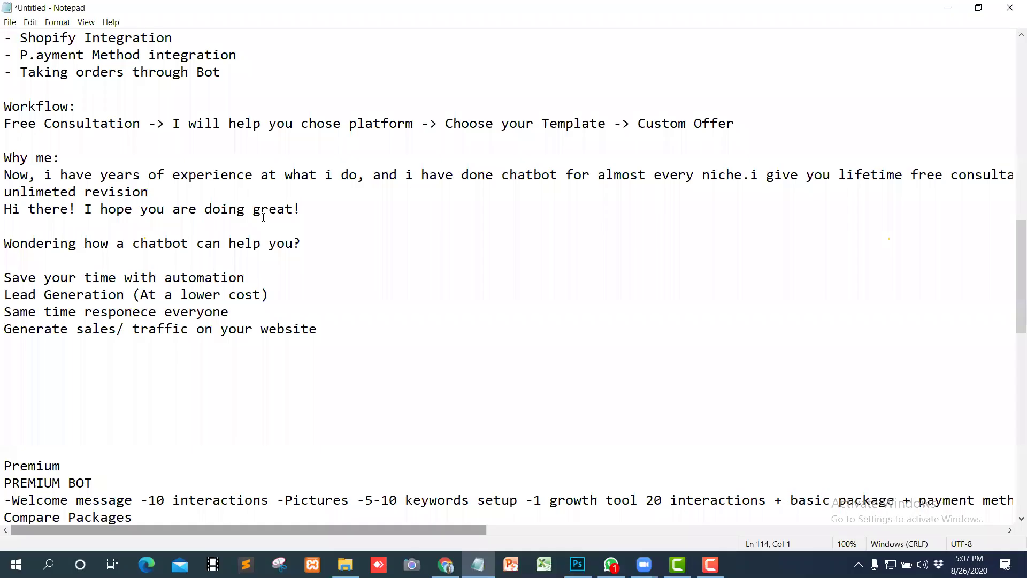
scroll(263, 217, "up", 6)
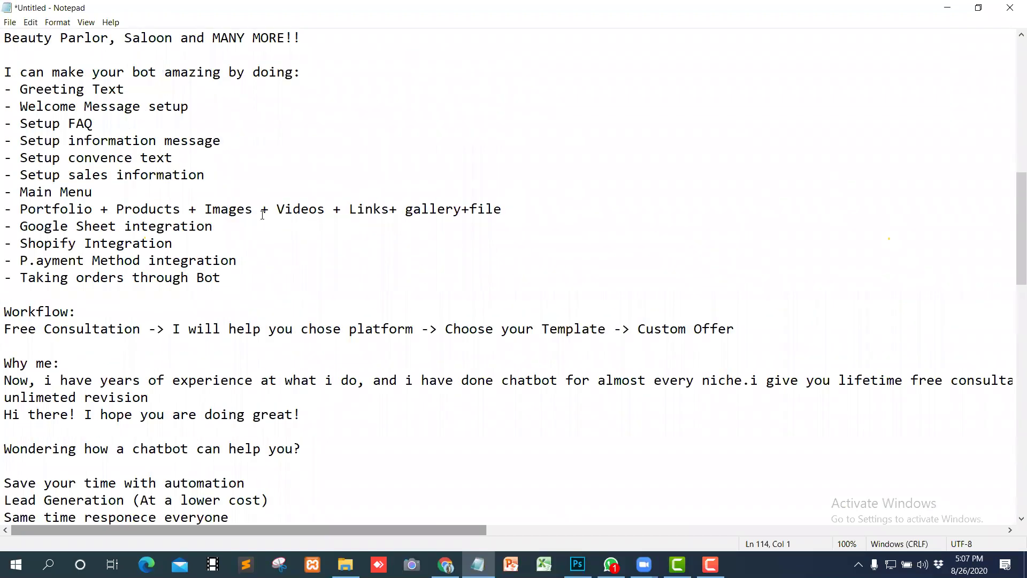
scroll(262, 215, "up", 9)
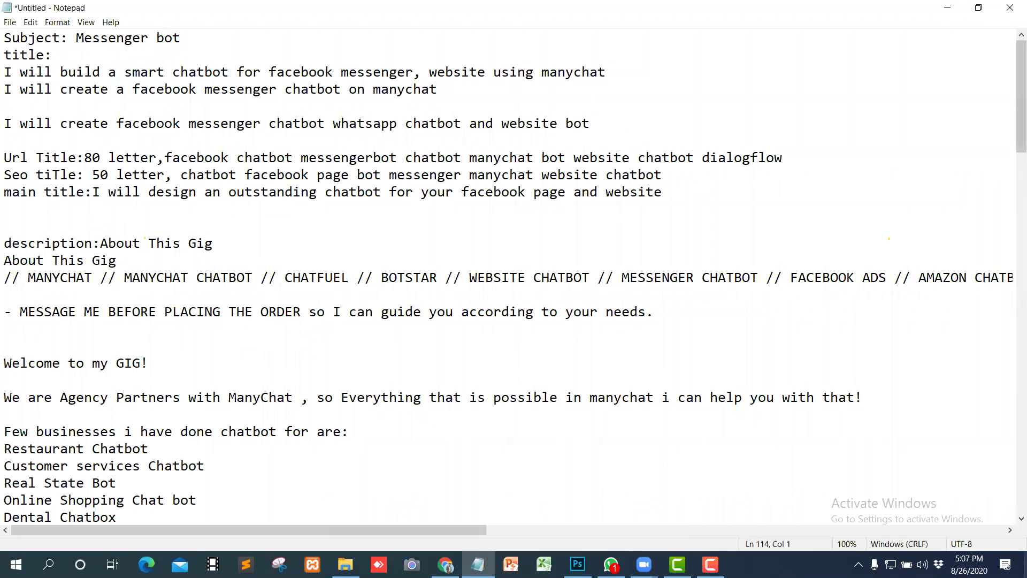
left_click(104, 212)
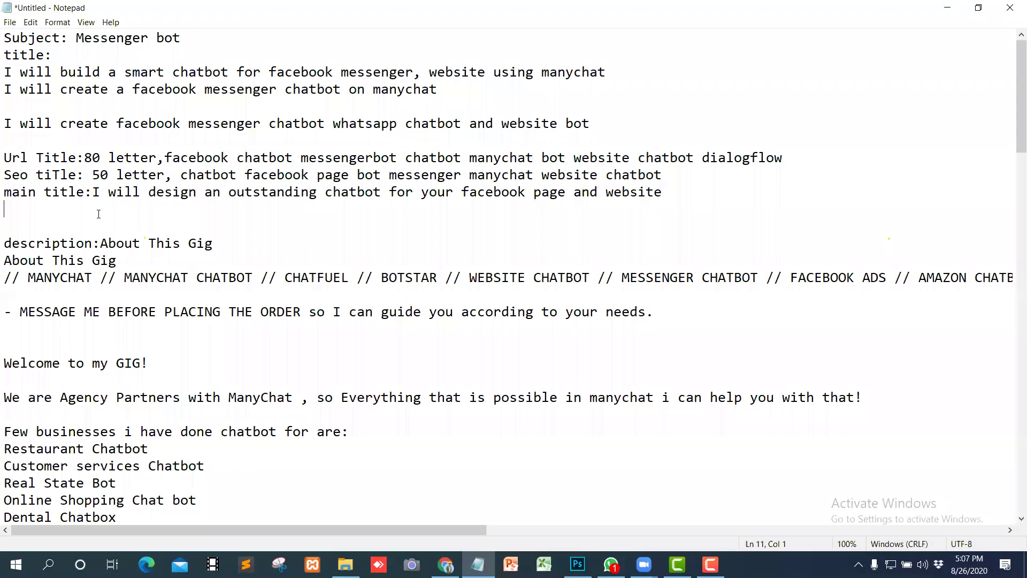
key("ctrl+v")
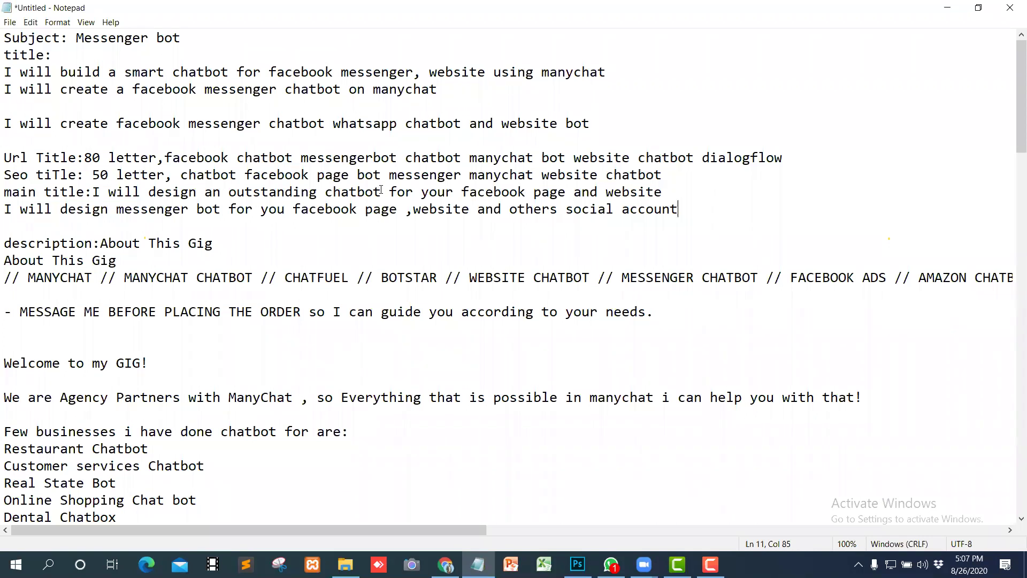
Step: Replace "messenger bot" in the pasted title line with "an outstanding chatbot" copied from the main title
left_click_drag(381, 192, 205, 194)
key("ctrl+c")
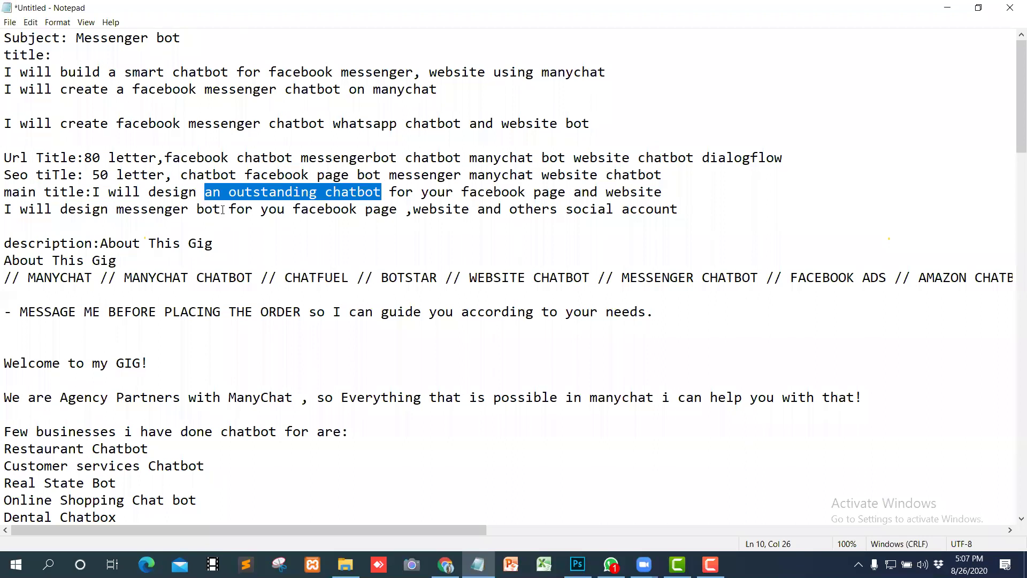
left_click_drag(222, 210, 108, 209)
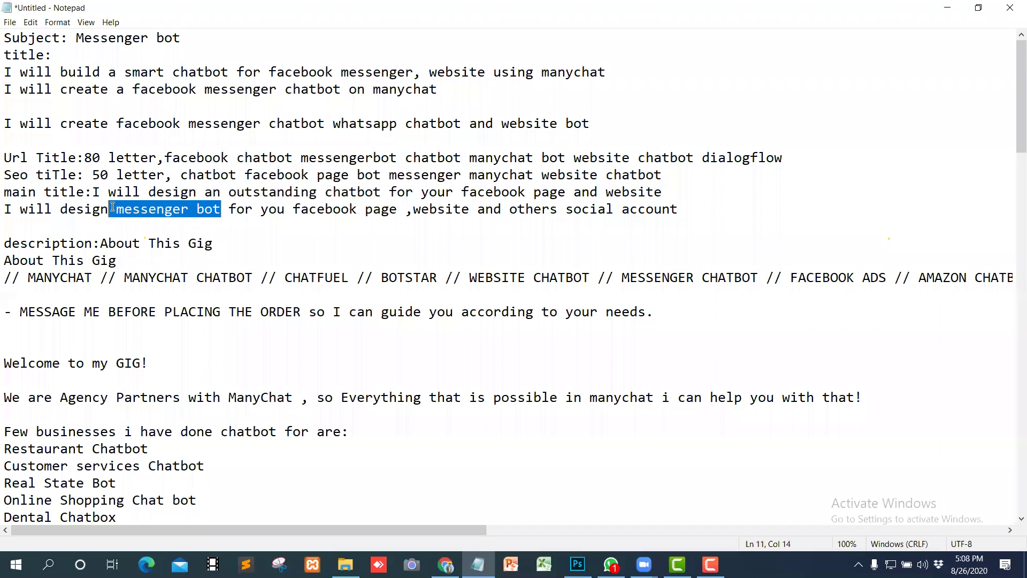
left_click(116, 209)
left_click_drag(221, 210, 116, 209)
key("ctrl+v")
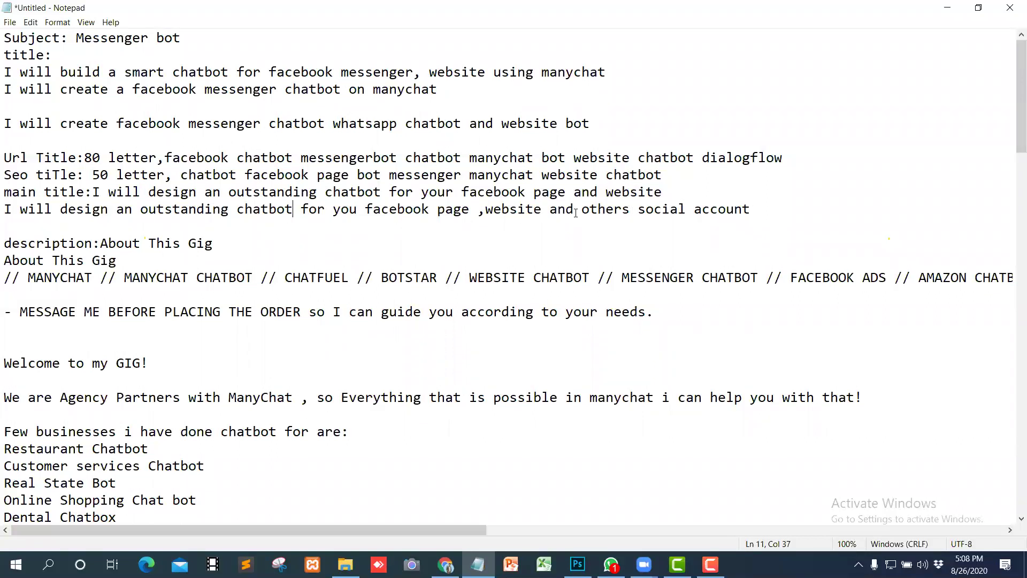
Step: Copy the revised title line from the notes and paste it over the Document Title in Photoshop's file information
key("End")
left_click(27, 231)
left_click_drag(27, 231, 6, 207)
key("ctrl+c")
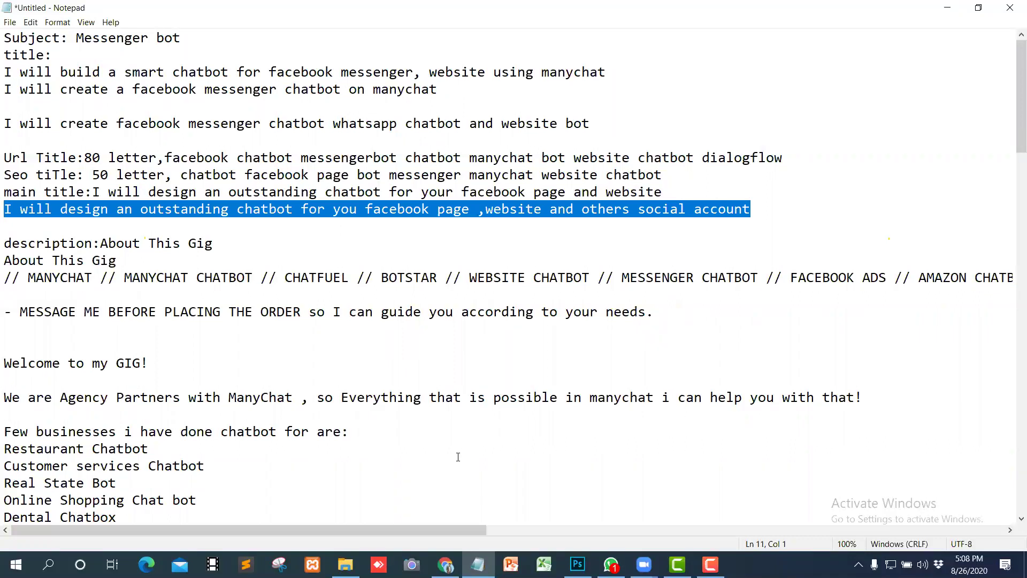
left_click(947, 8)
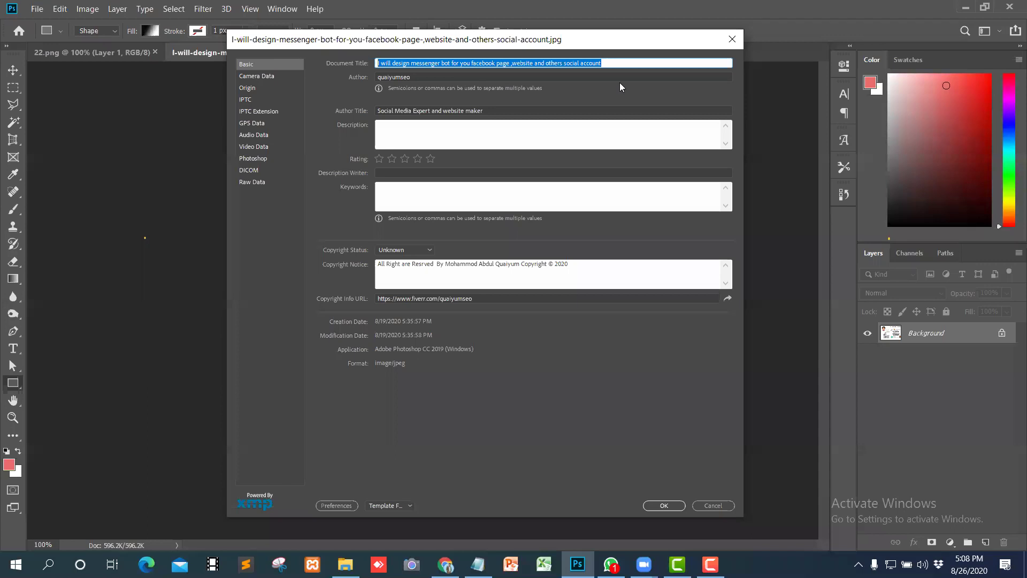
key("ctrl+v")
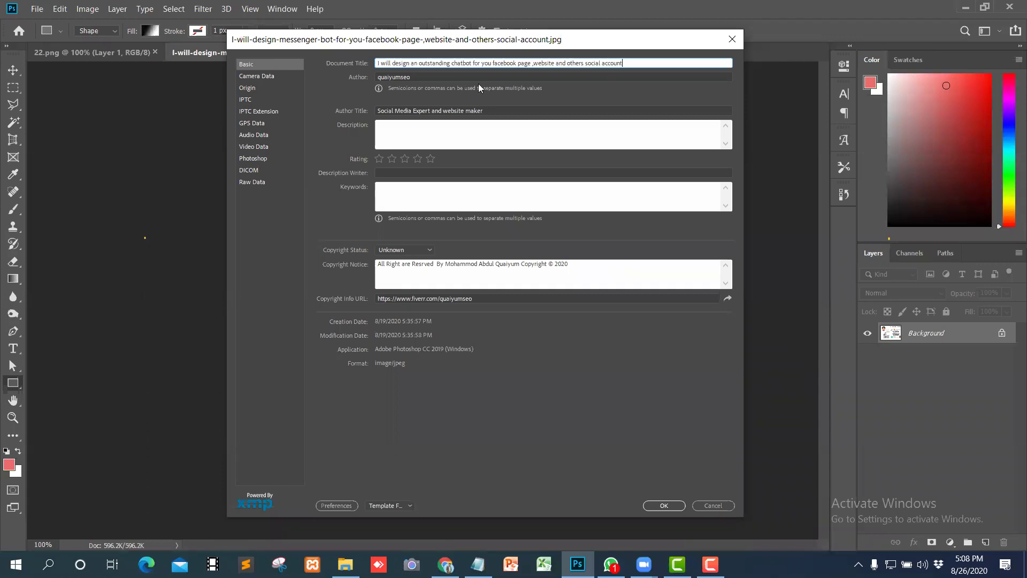
Step: Copy the gig description from "About This Gig" through "Taking orders through Bot" in Notepad into the image's Description in Photoshop
left_click(385, 126)
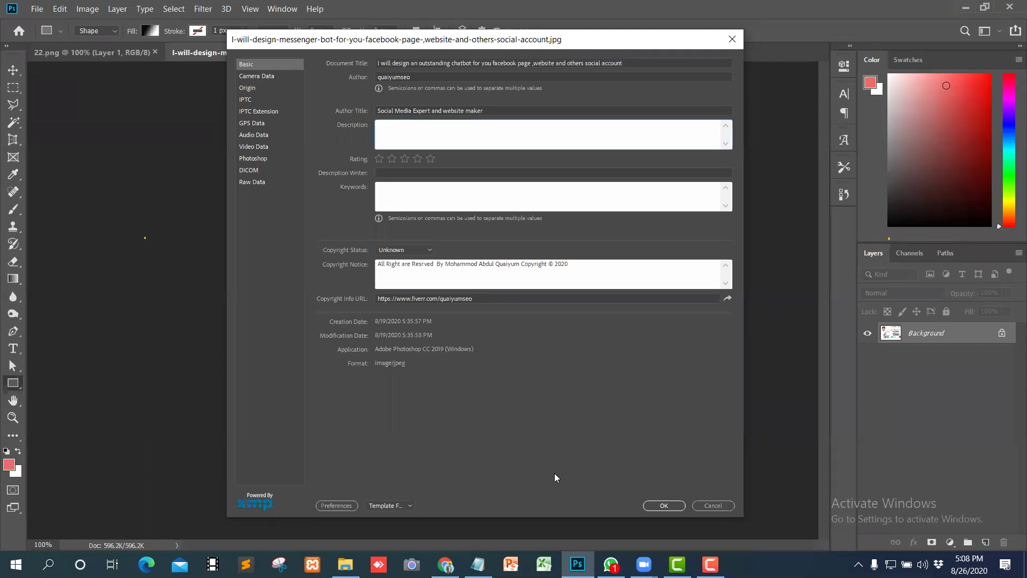
key("alt+Tab")
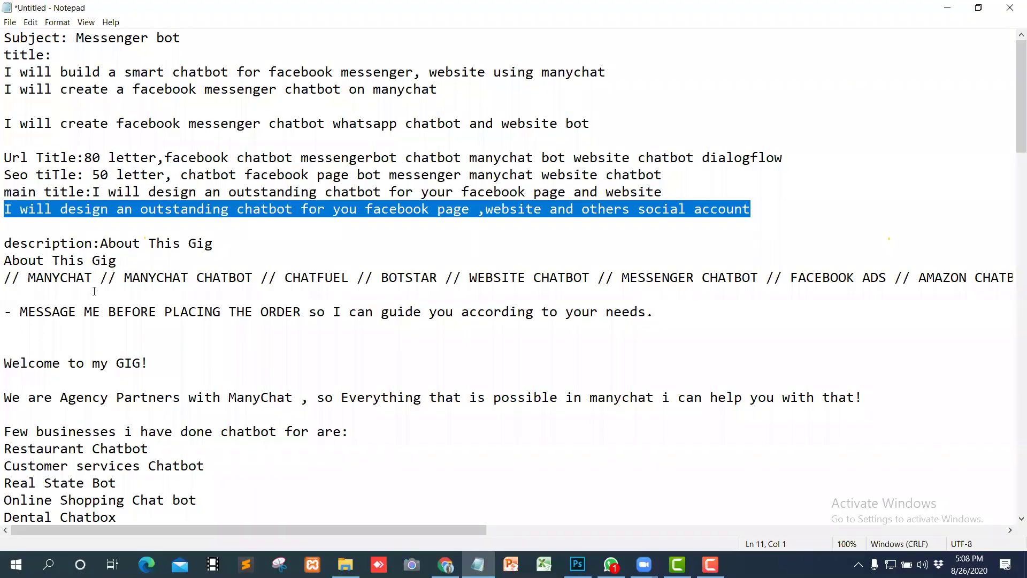
scroll(94, 291, "down", 9)
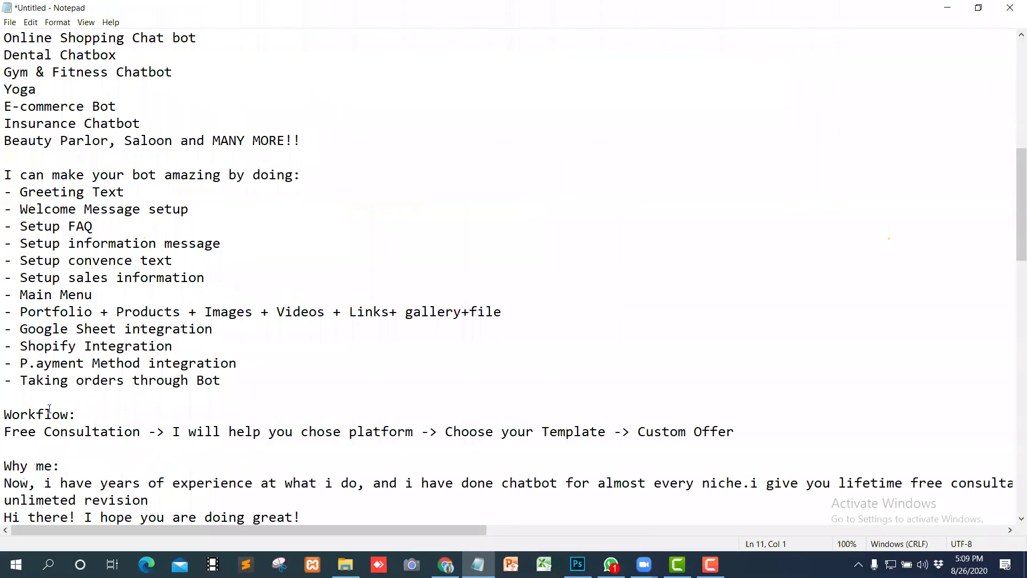
scroll(155, 367, "down", 1)
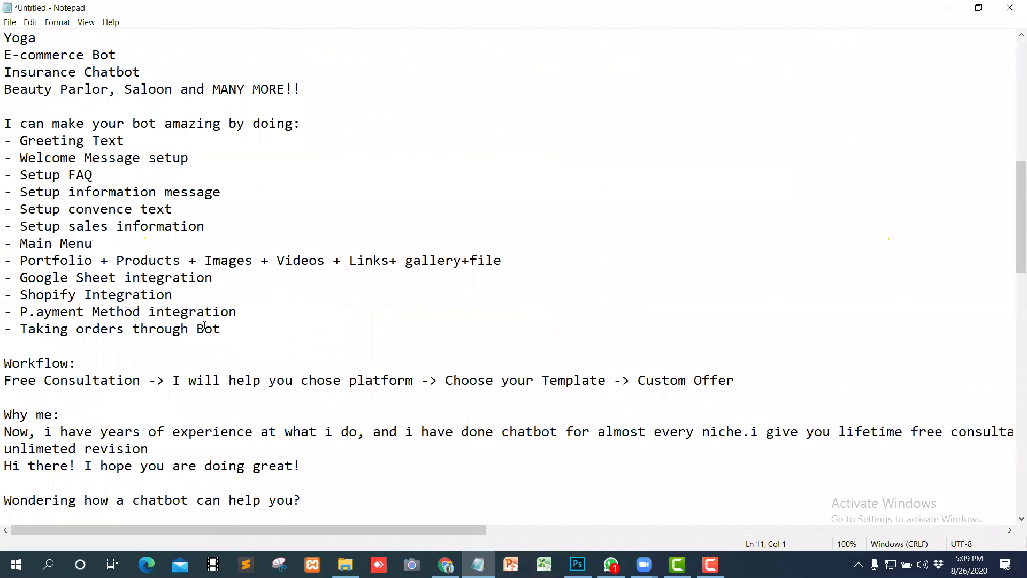
scroll(214, 321, "down", 1)
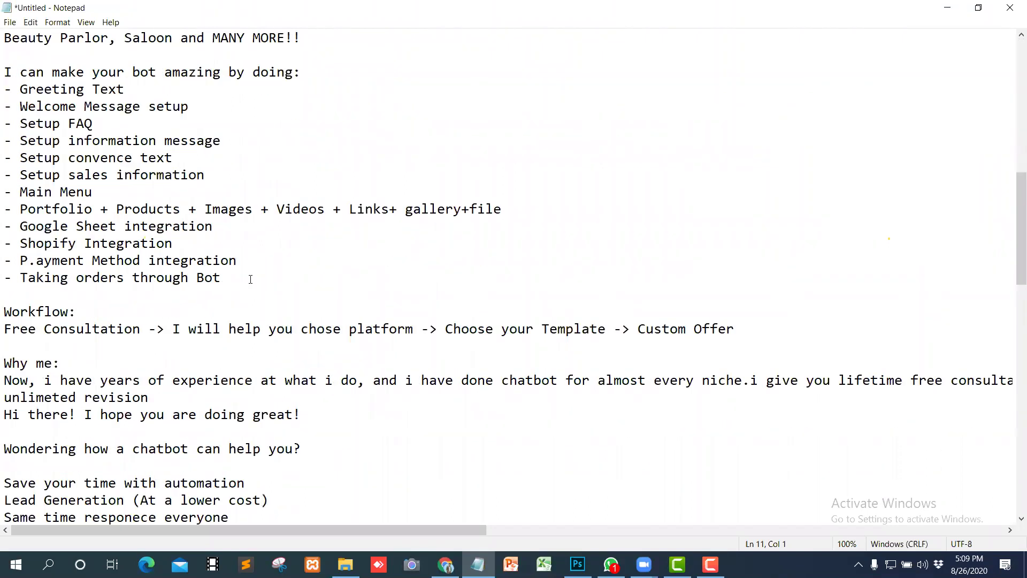
left_click_drag(226, 279, 5, 17)
left_click_drag(18, 66, 5, 32)
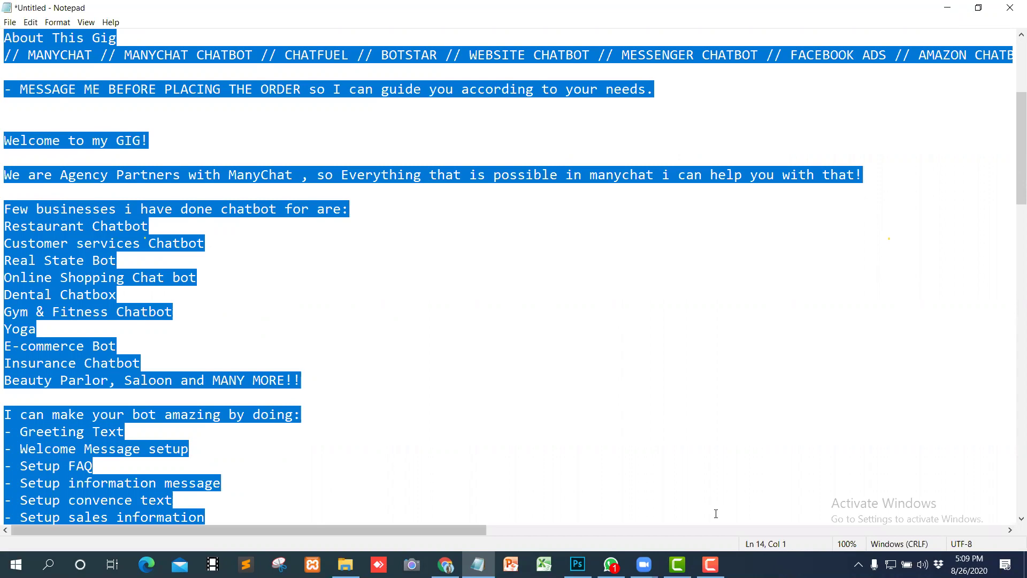
left_click(947, 8)
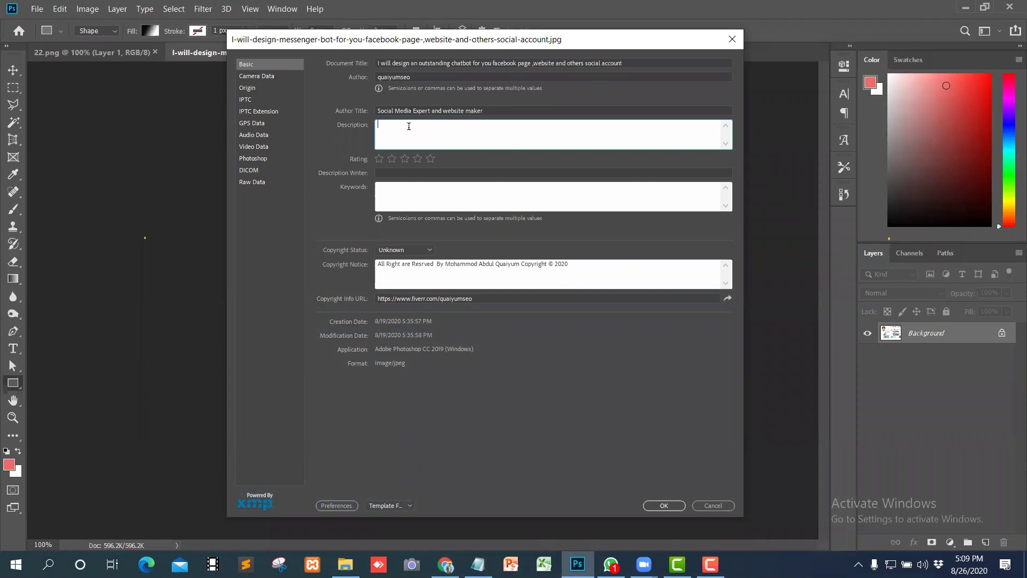
type("- Shopify Integration - Payment Method integration - Taking orders through Bot")
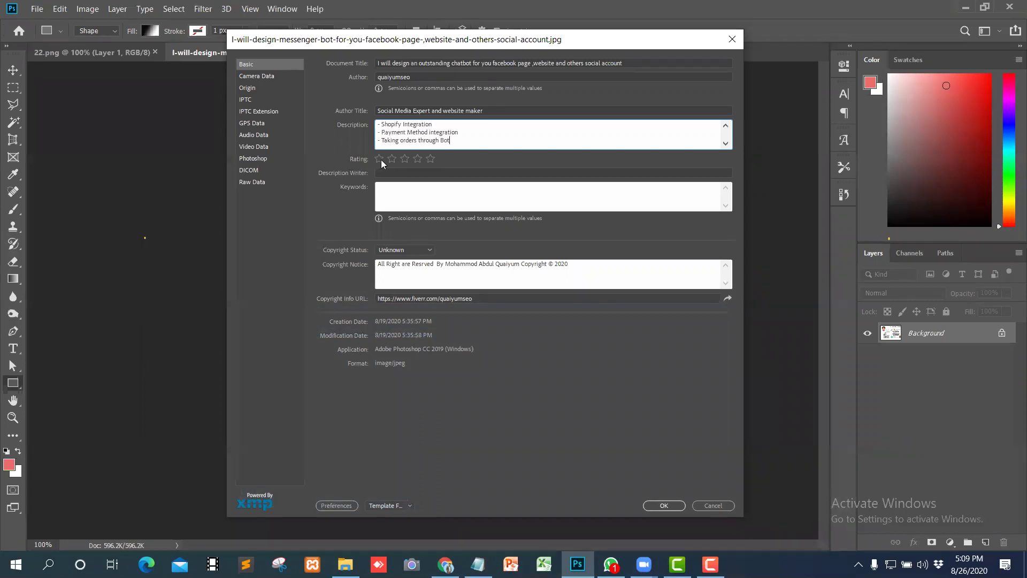
Step: Give the image a five-star rating and enter the author's username as the Description Writer
left_click(428, 158)
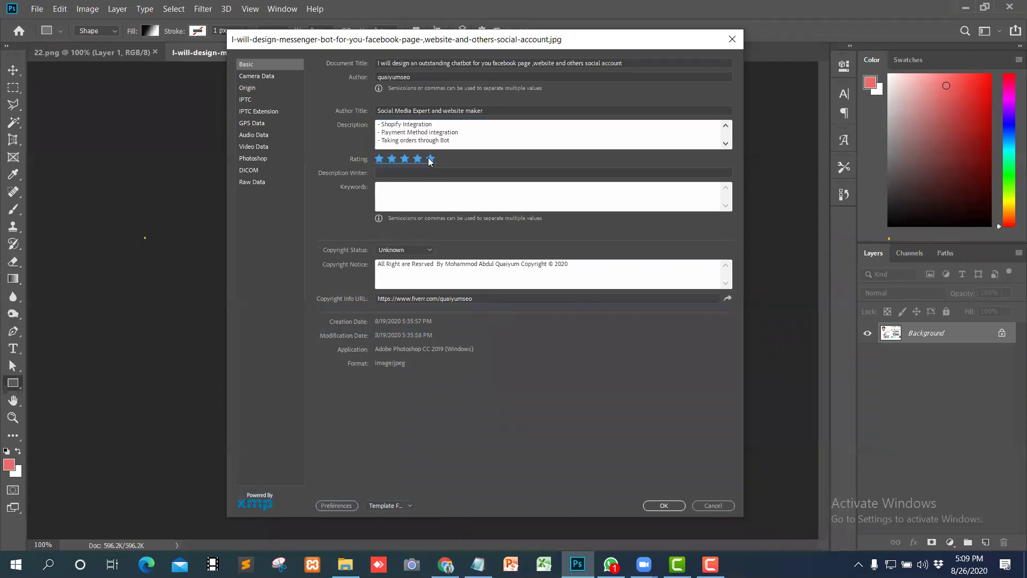
left_click(385, 172)
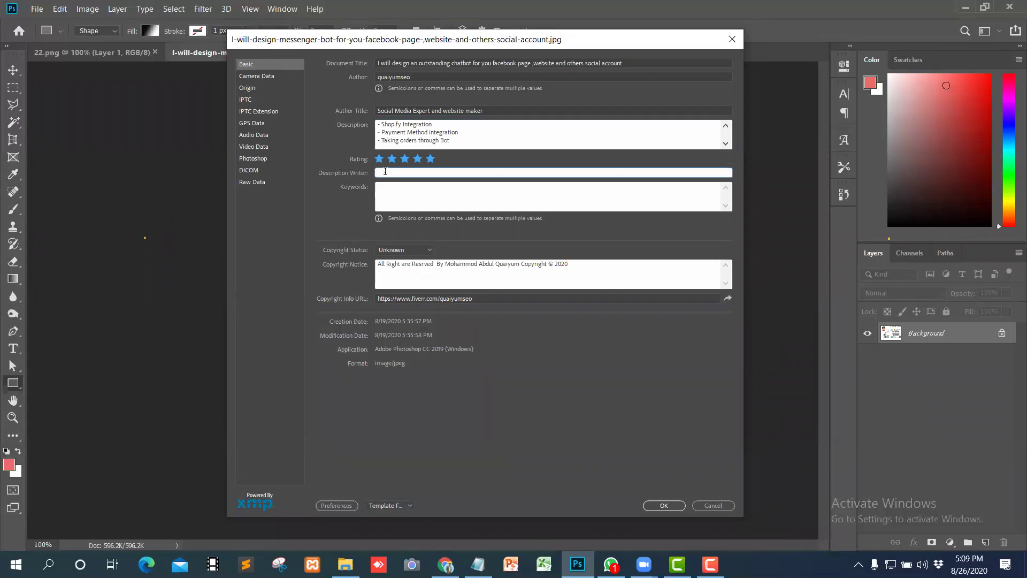
type("q")
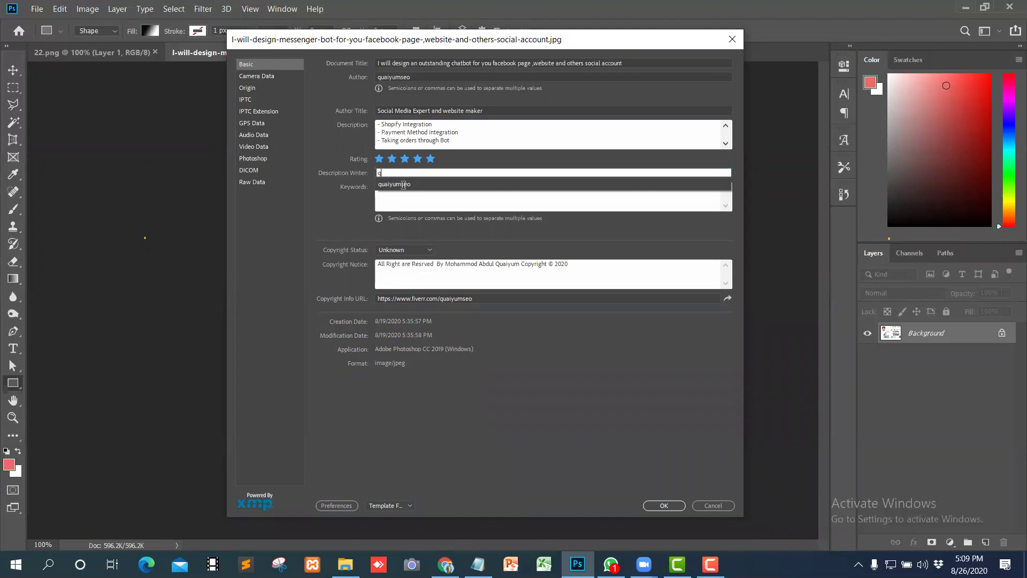
left_click(403, 185)
Step: In the Notepad gig notes, separate the tags from "facebook chatbot" through "dialogflow" with commas and add a comma after the last one
left_click(400, 195)
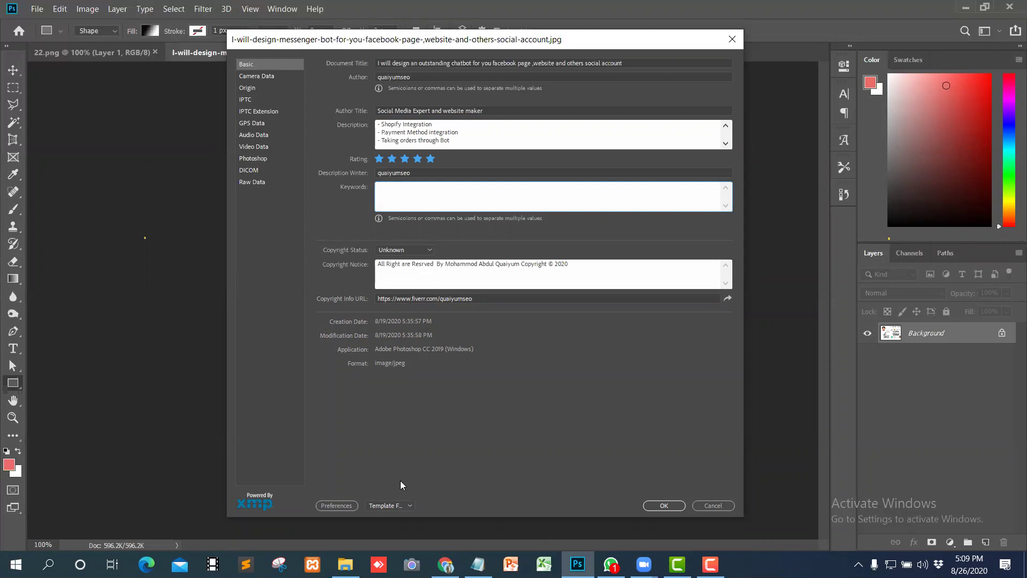
mouse_move(478, 564)
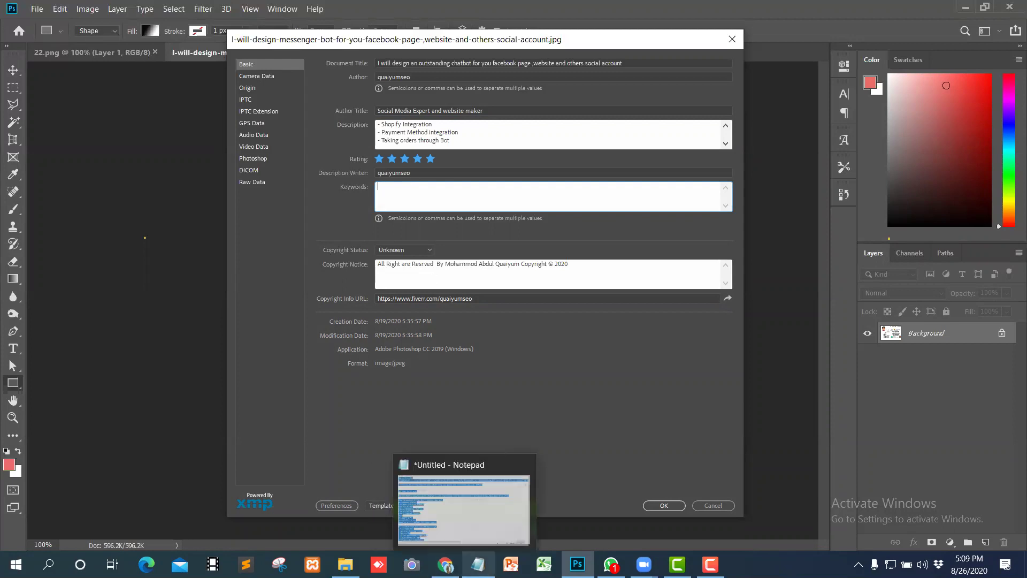
left_click(408, 481)
scroll(248, 370, "down", 11)
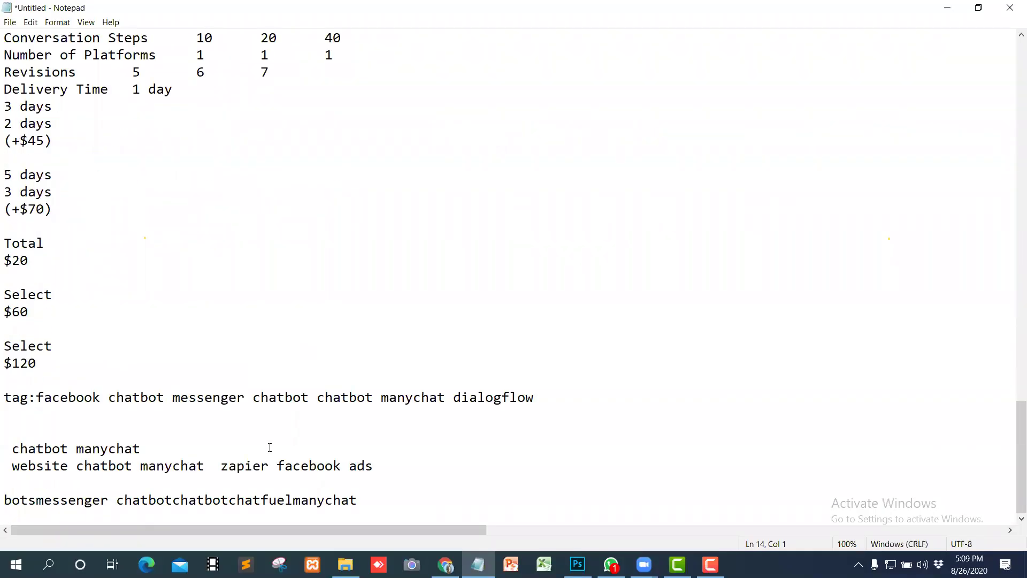
left_click(162, 398)
type(",")
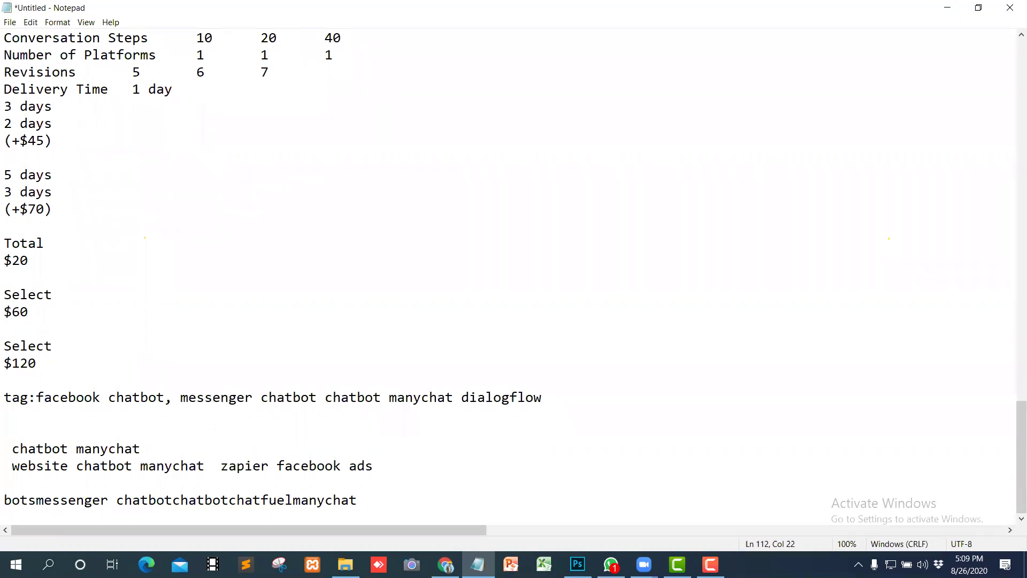
left_click(316, 405)
type(",")
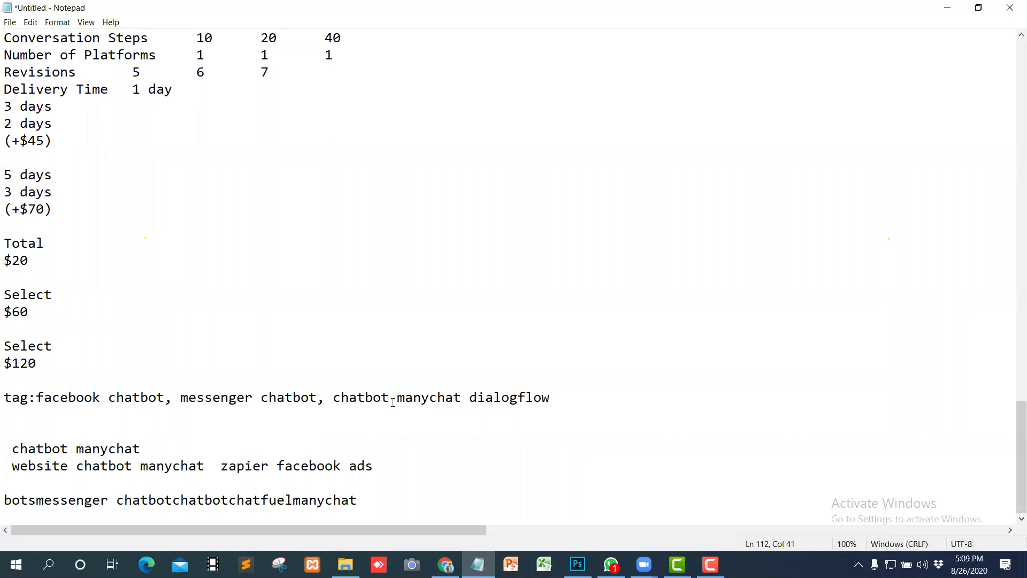
left_click(393, 398)
type(",")
left_click(470, 399)
type(",")
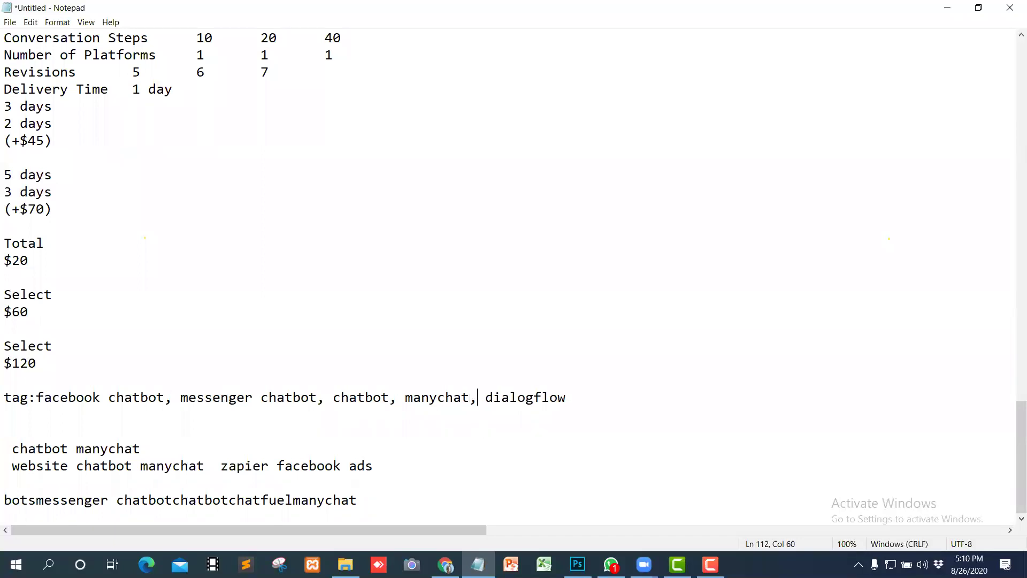
key("End")
left_click_drag(140, 448, 5, 434)
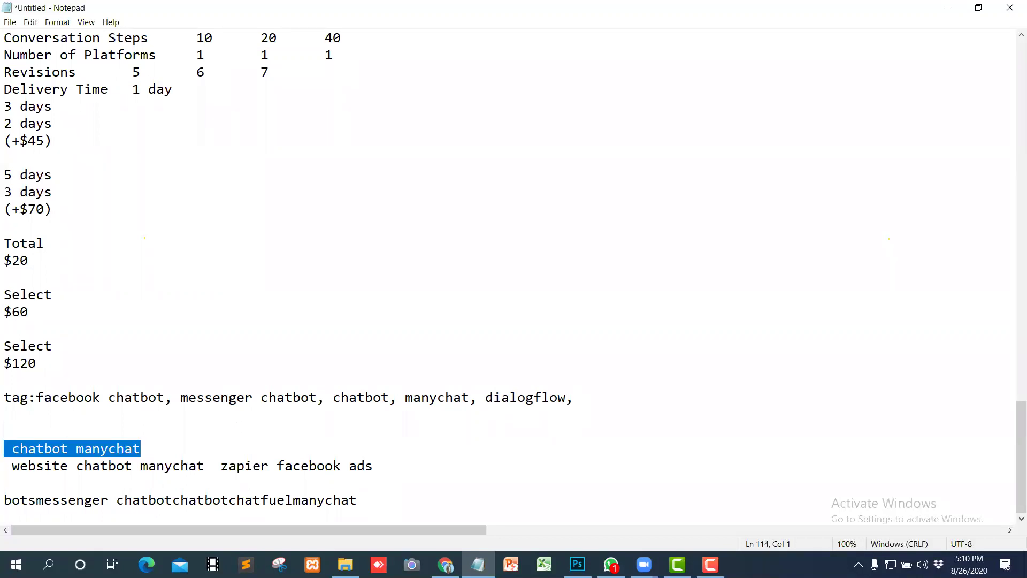
key("BackSpace")
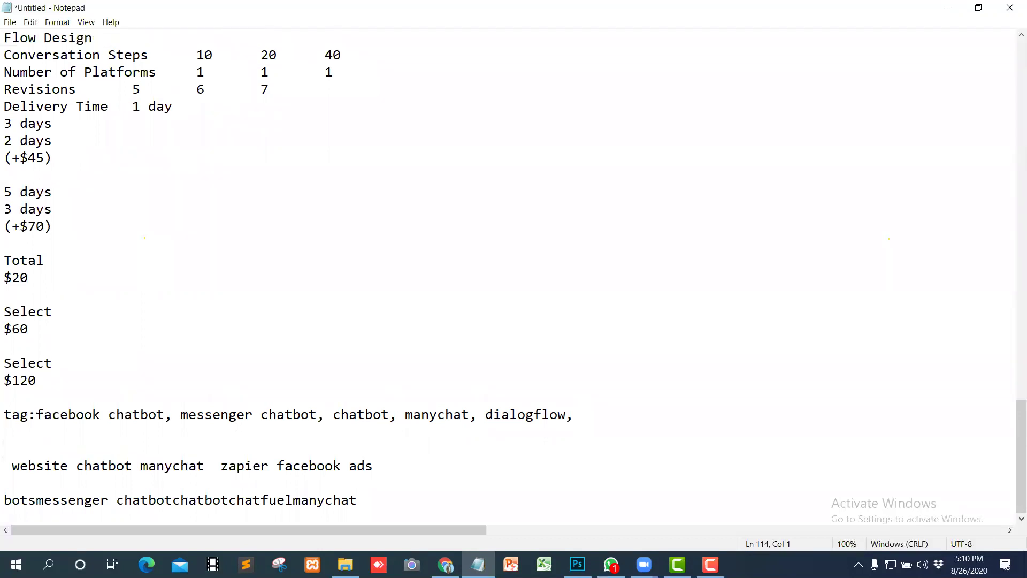
key("BackSpace")
key("Delete")
key("Delete")
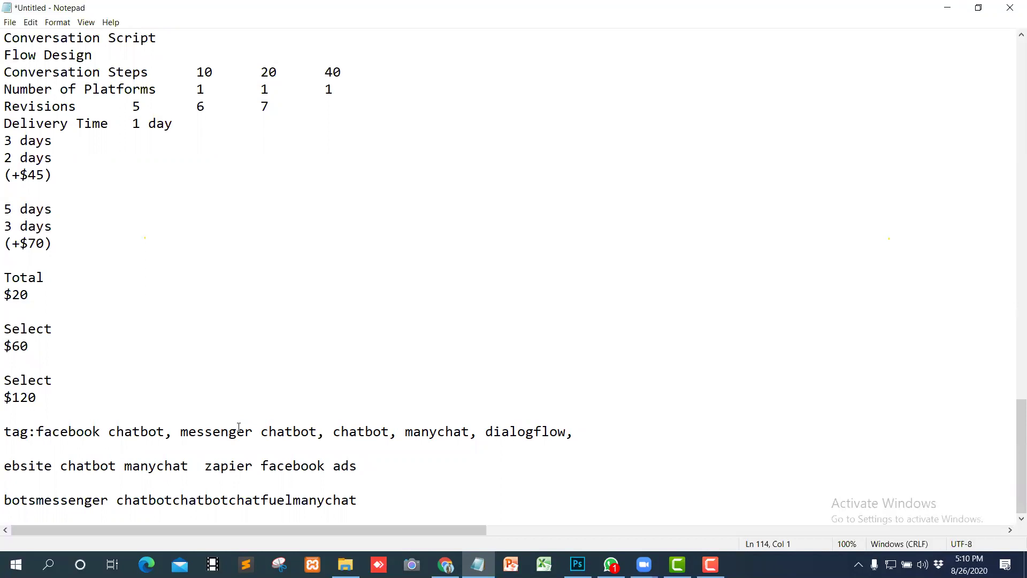
key("ctrl+z")
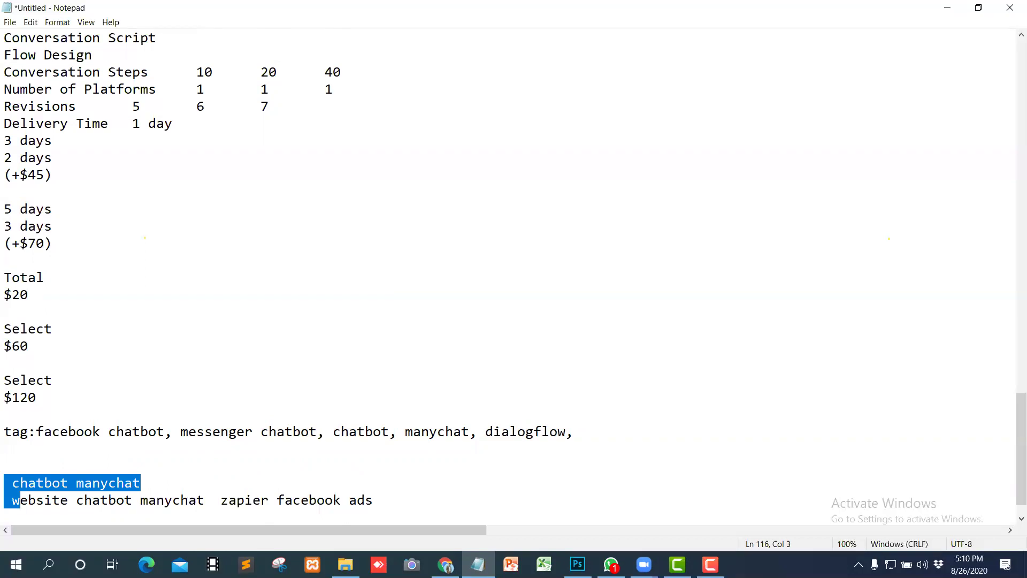
Step: Delete the duplicate "chatbot manychat" line and the blank lines between the tag line and the "website chatbot" line
left_click(139, 484)
key("shift+Home")
key("BackSpace")
key("BackSpace")
key("BackSpace")
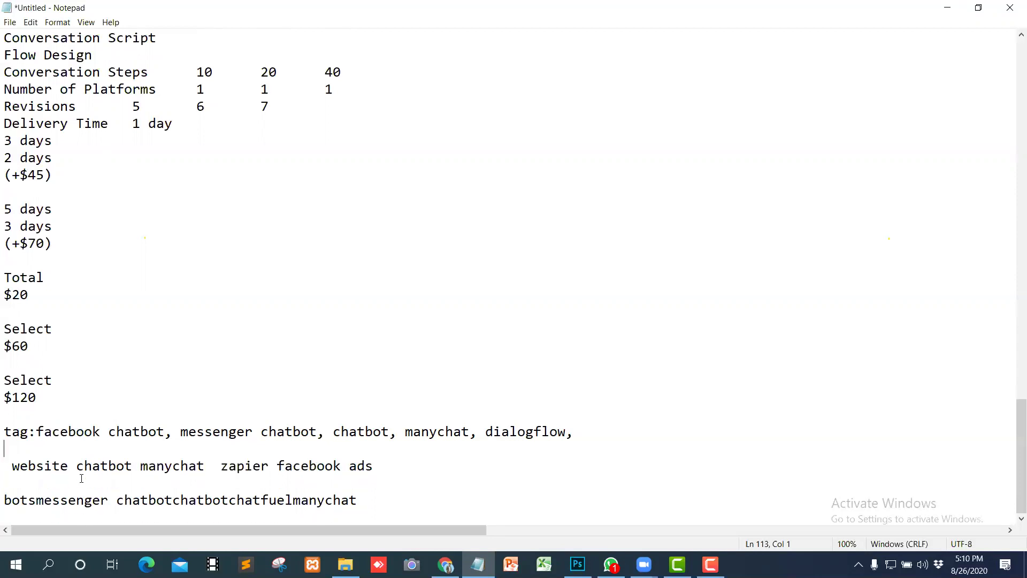
key("Delete")
Step: Remove "manychat" from the second tag line and put commas after "website chatbot" and "zapier"
left_click_drag(124, 469, 133, 470)
left_click(135, 471)
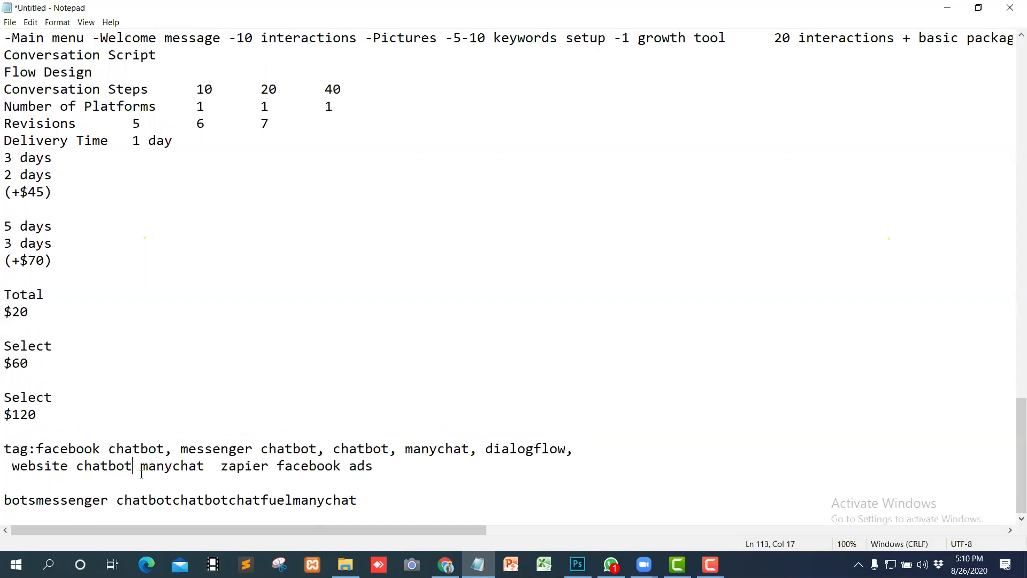
type(",")
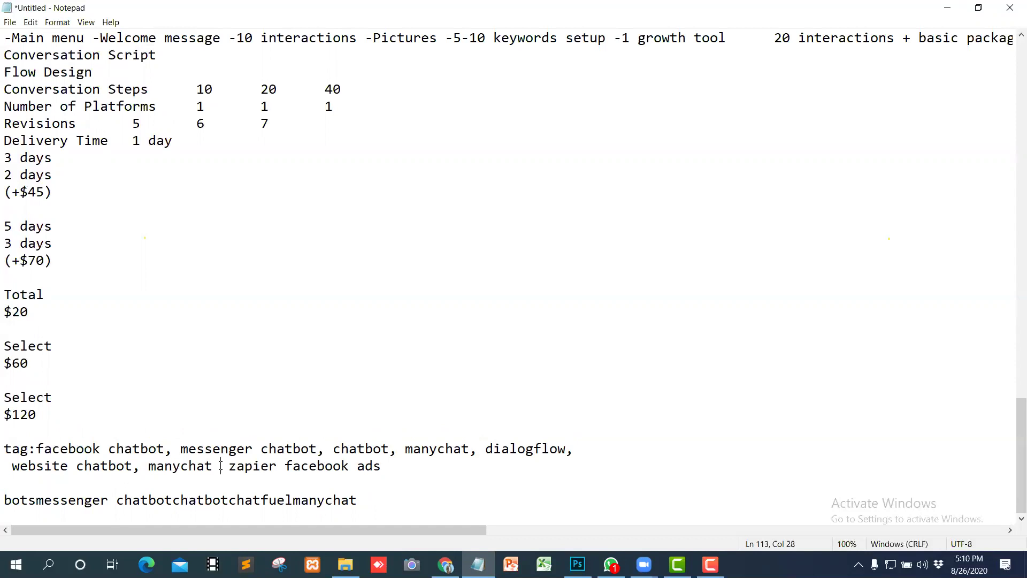
left_click_drag(220, 470, 151, 471)
key("BackSpace")
key("BackSpace")
key("Delete")
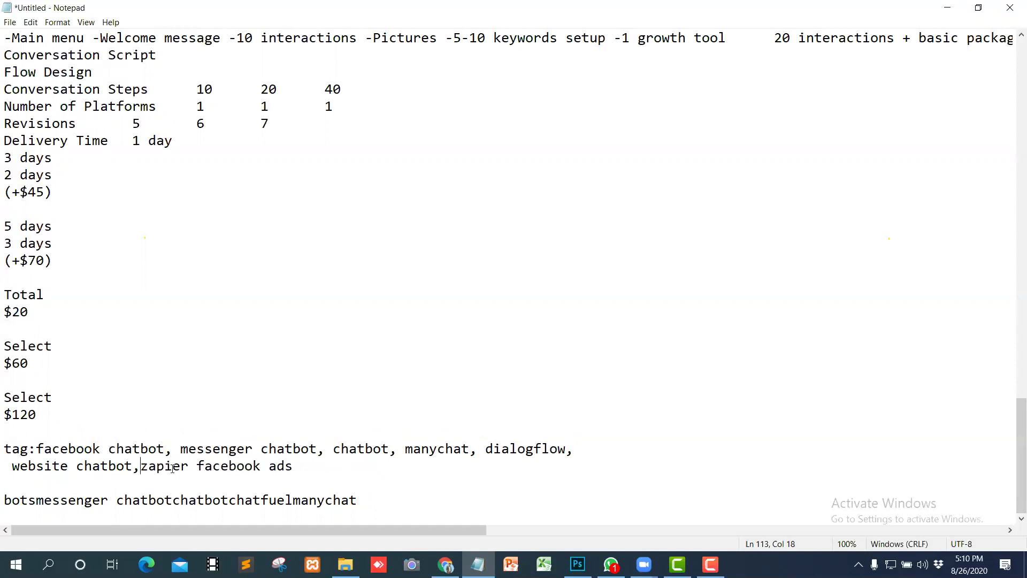
left_click(187, 468)
type(",")
Step: Replace "facebook ads" at the end of the second tag line with "fb bot, bot," and remove the blank line below it
left_click(303, 468)
key("BackSpace")
key("BackSpace")
key("BackSpace")
key("BackSpace")
key("BackSpace")
key("BackSpace")
key("BackSpace")
key("BackSpace")
key("BackSpace")
key("BackSpace")
key("BackSpace")
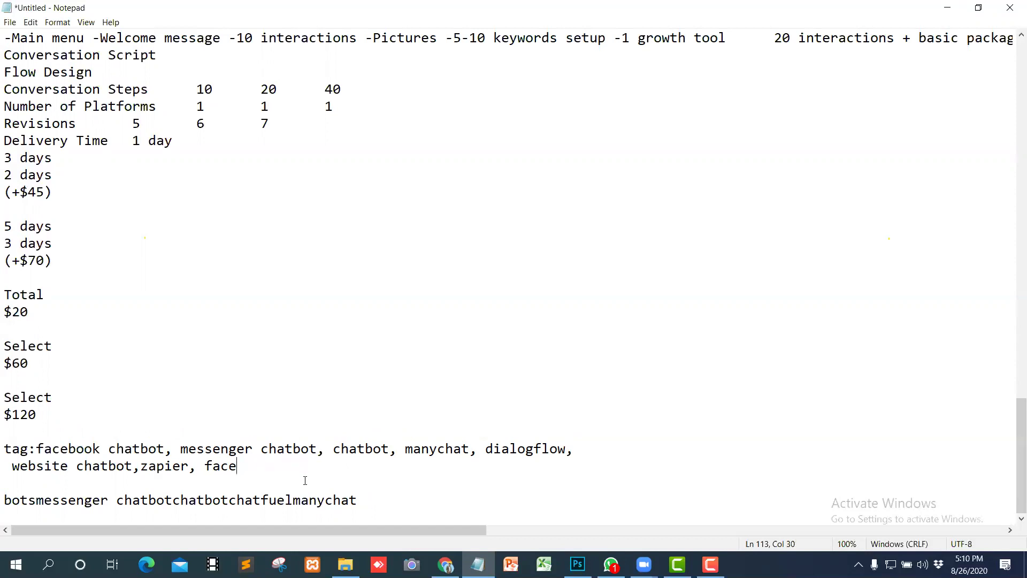
type("b bot, bo")
key("BackSpace")
key("BackSpace")
key("BackSpace")
key("BackSpace")
type(", bot,")
key("Delete")
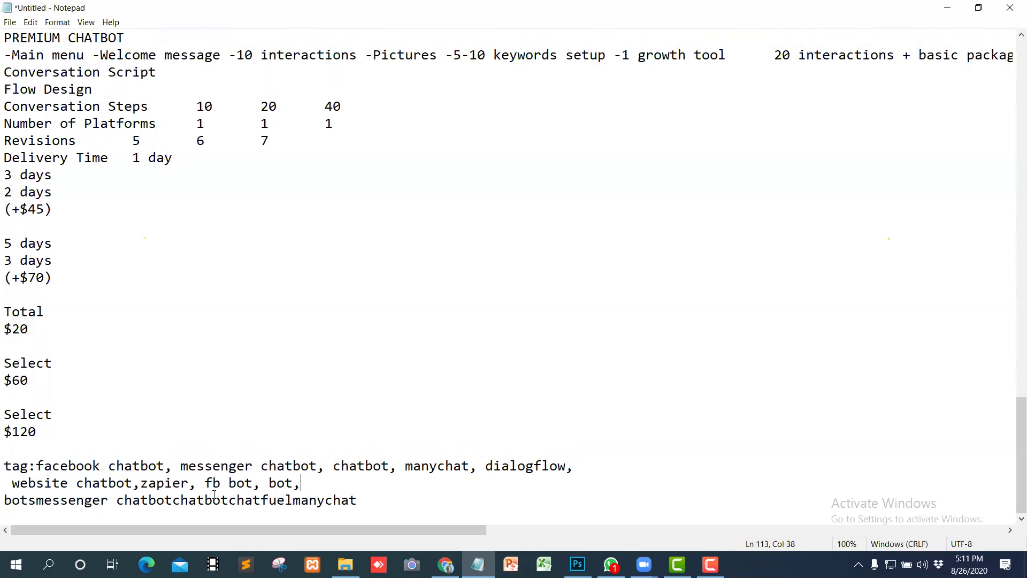
Step: Delete "chatbotchatbot" and "manychat" from the last tag line so that it reads "botsmessenger, chatfuel,"
left_click_drag(228, 500, 128, 501)
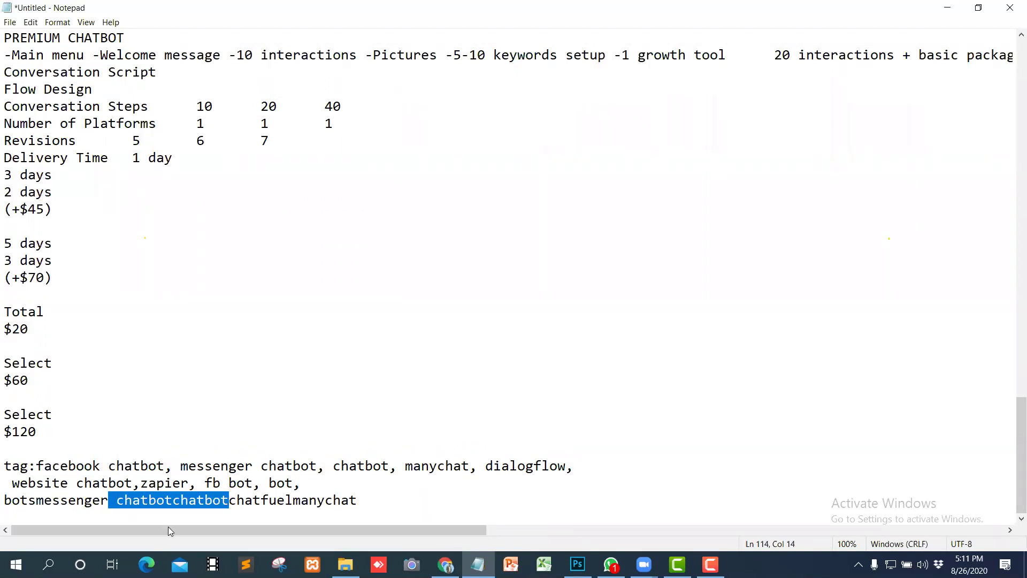
key("BackSpace")
key("BackSpace")
key("BackSpace")
key("BackSpace")
type(",")
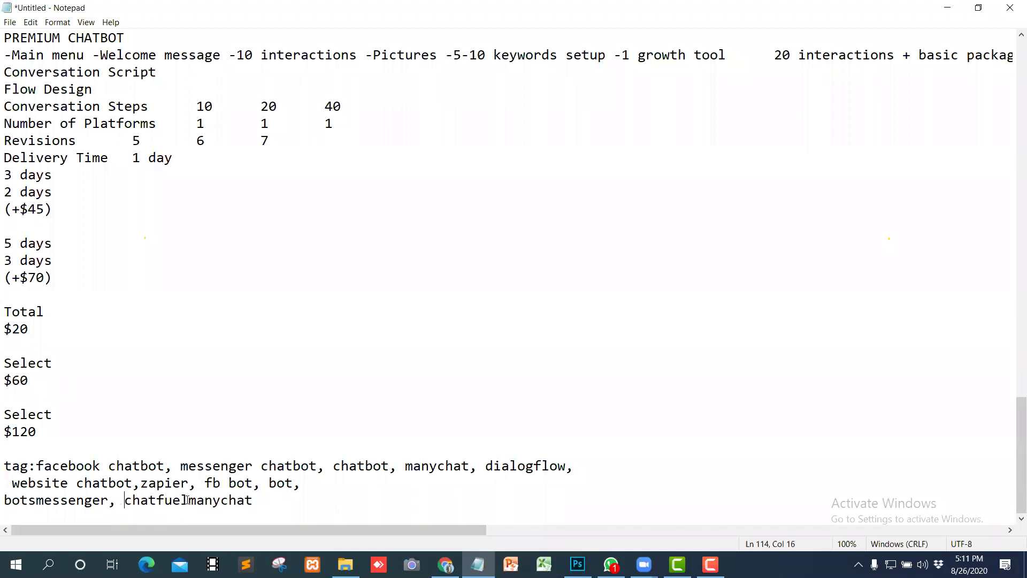
left_click(188, 500)
key("Delete")
key("Delete")
key("Delete")
key("Delete")
key("Delete")
key("Delete")
key("Delete")
key("Delete")
type(",")
Step: Copy the tags from "facebook chatbot" through "chatfuel," into the image's Keywords in Photoshop and apply the file information
left_click(37, 465)
left_click_drag(39, 465, 203, 510)
key("ctrl+c")
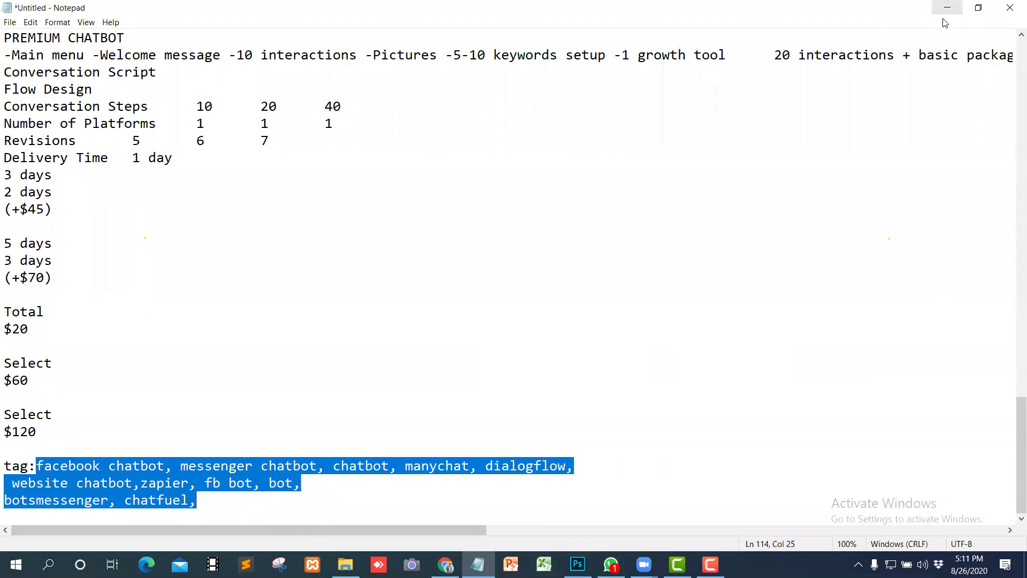
key("alt+Tab")
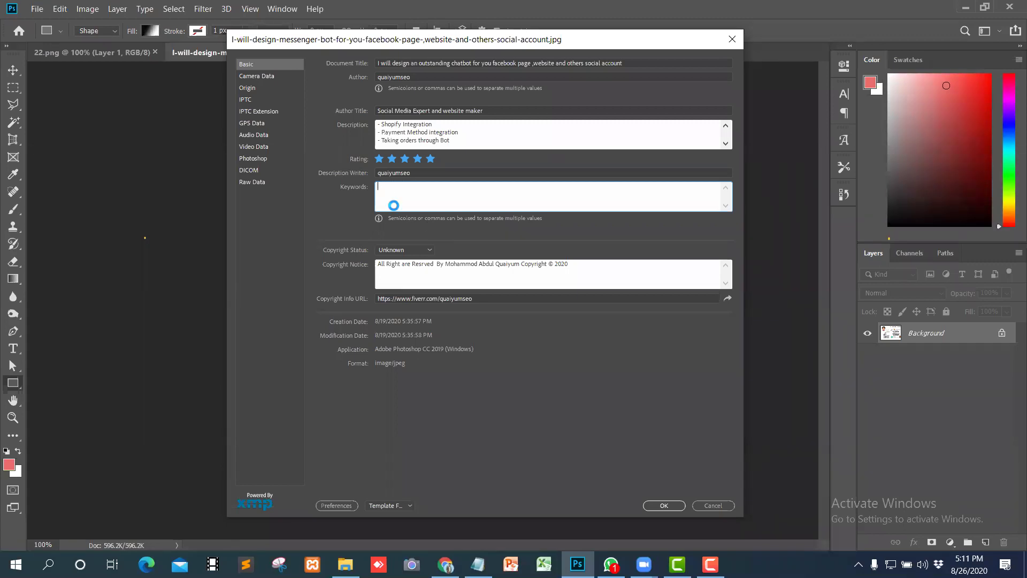
key("ctrl+v")
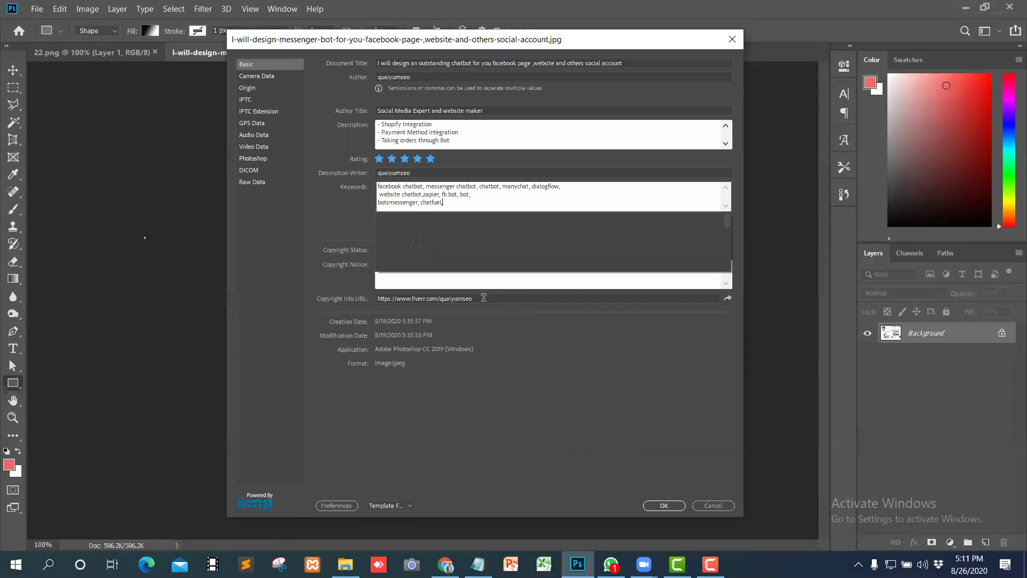
left_click(300, 290)
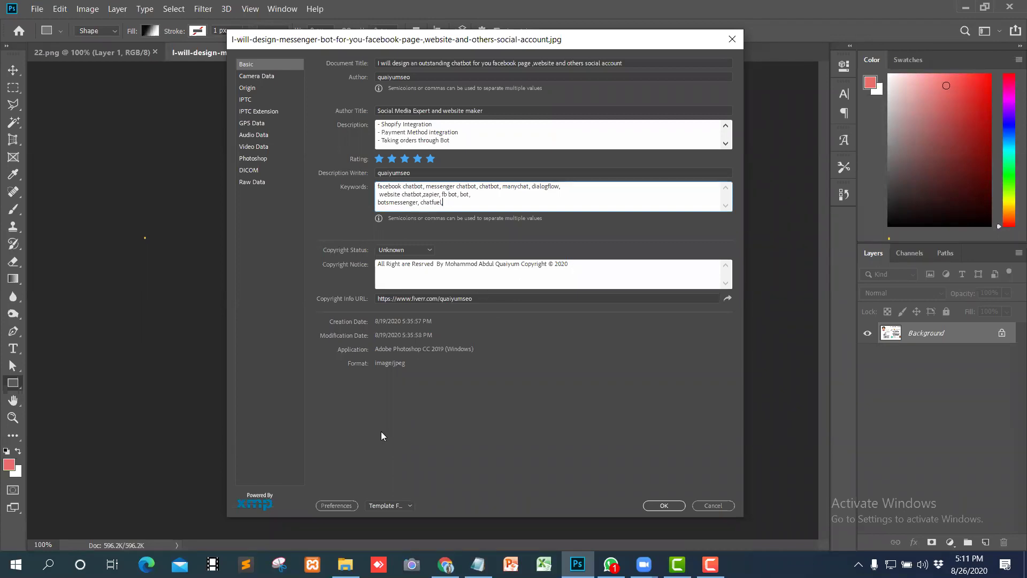
key("Return")
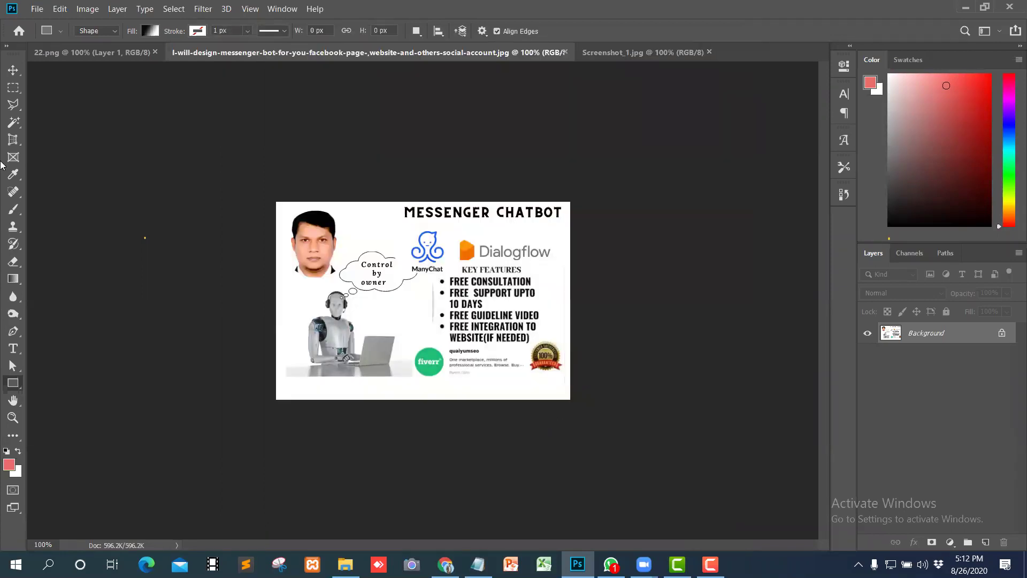
Step: Switch to the open 22.png gig image
left_click(92, 53)
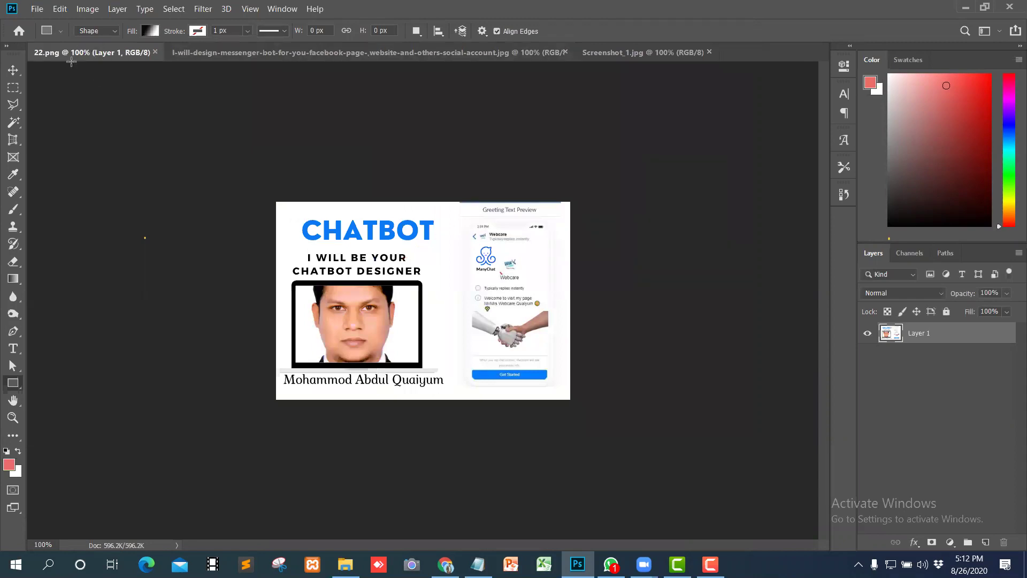
Step: Open 22.png's file information and set the document title to "I will design an outstanding chatbot for you facebook page ,website and others social account"
left_click(341, 54)
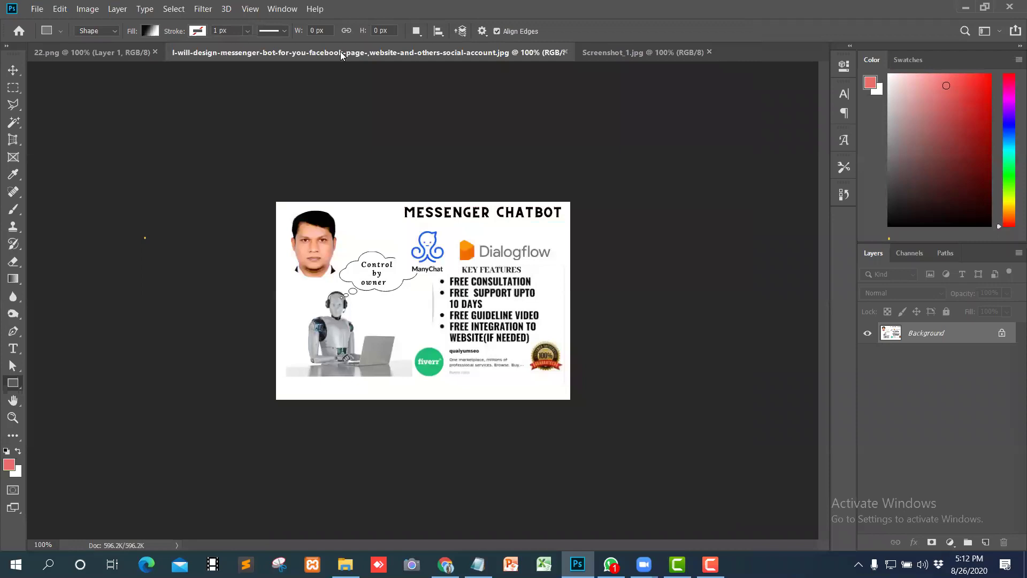
left_click(83, 53)
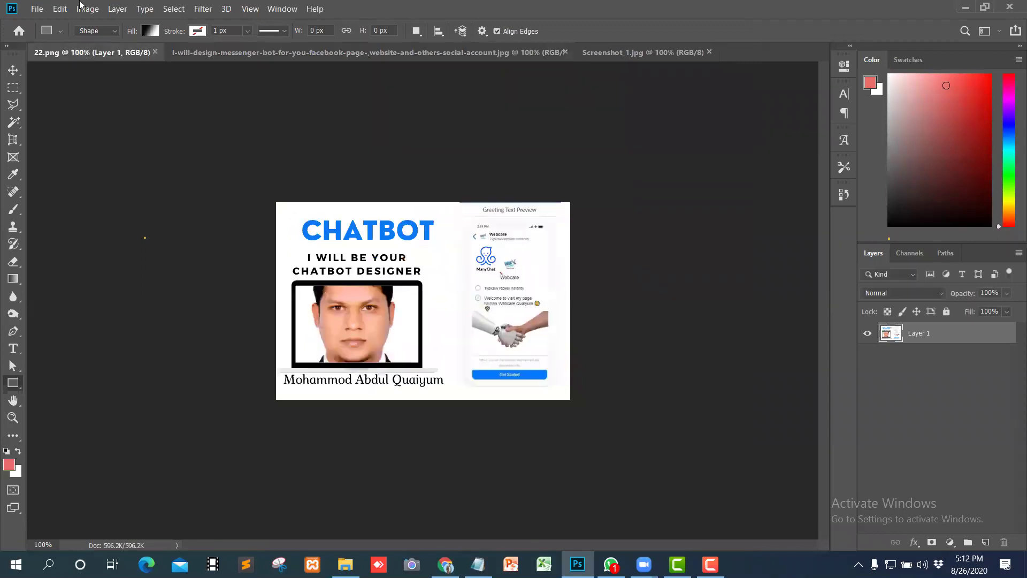
left_click(37, 9)
left_click(56, 336)
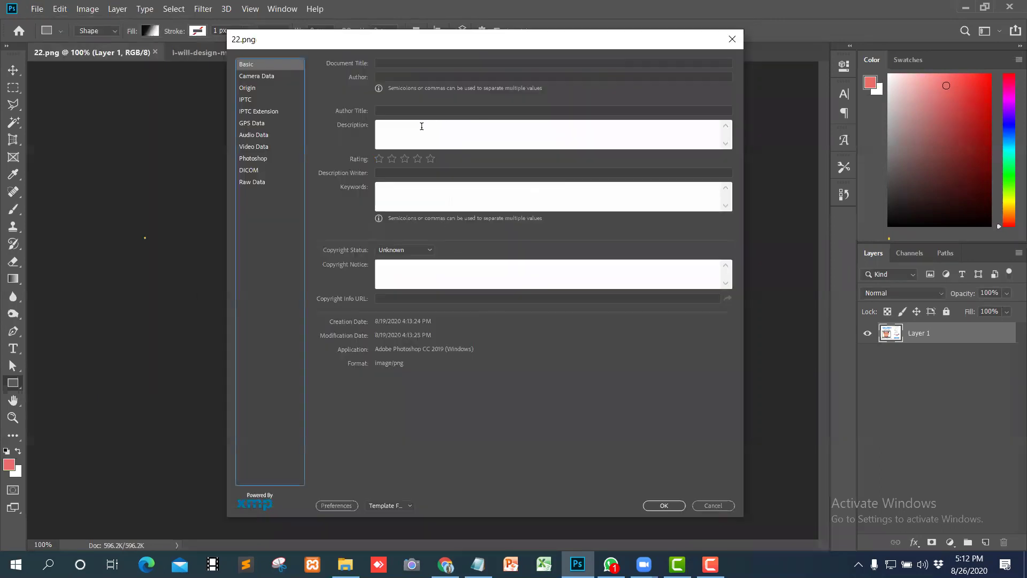
left_click(385, 61)
left_click_drag(498, 41, 483, 102)
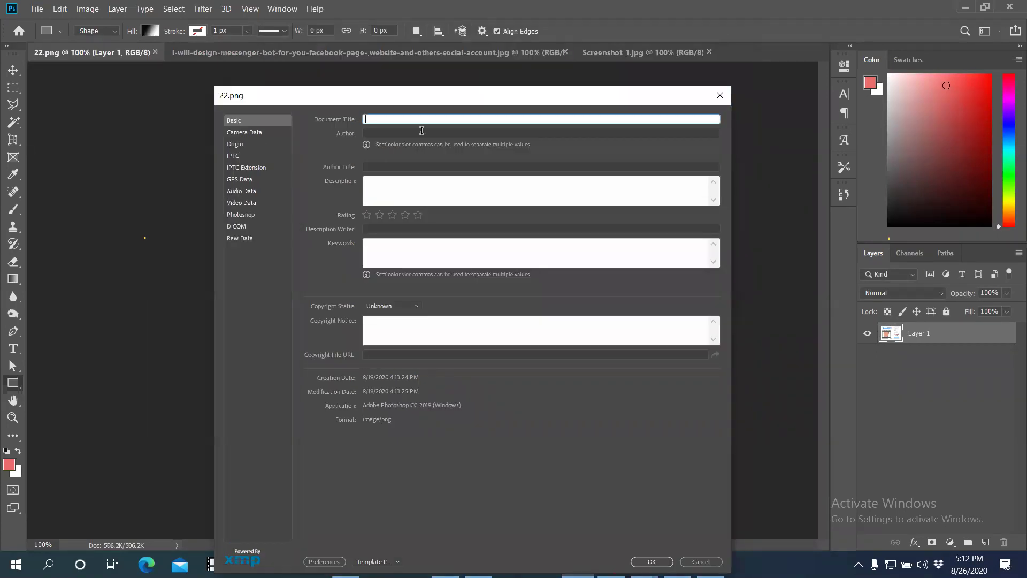
type("I")
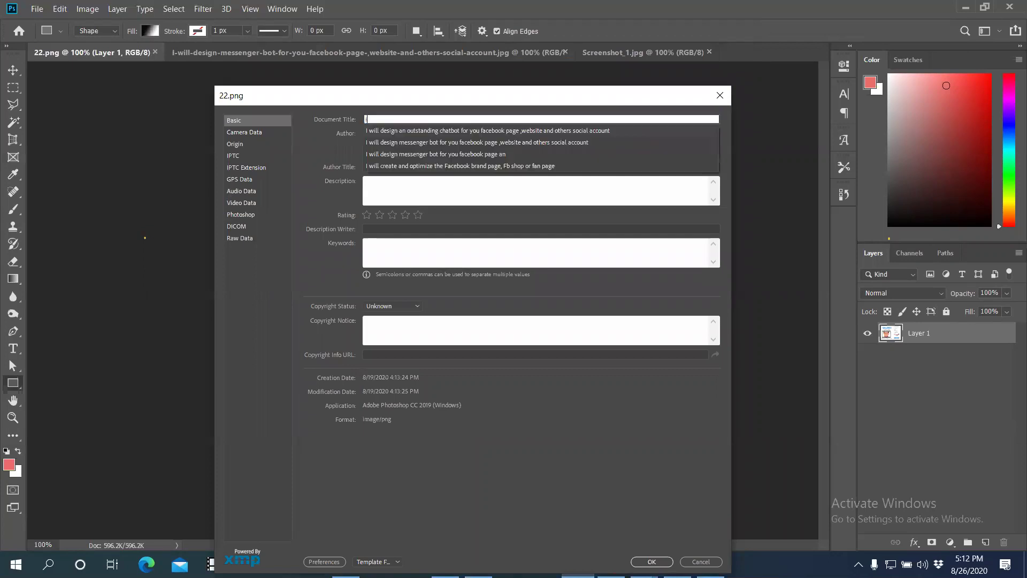
left_click(449, 130)
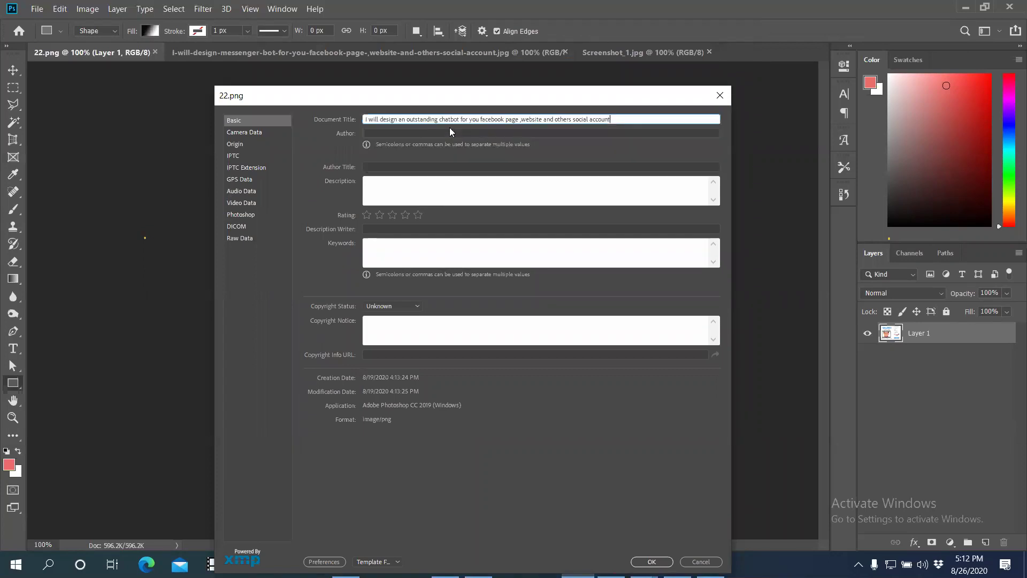
Step: Enter the owner's username as the author and set the author title to "Social Media Expert and website maker"
left_click(369, 132)
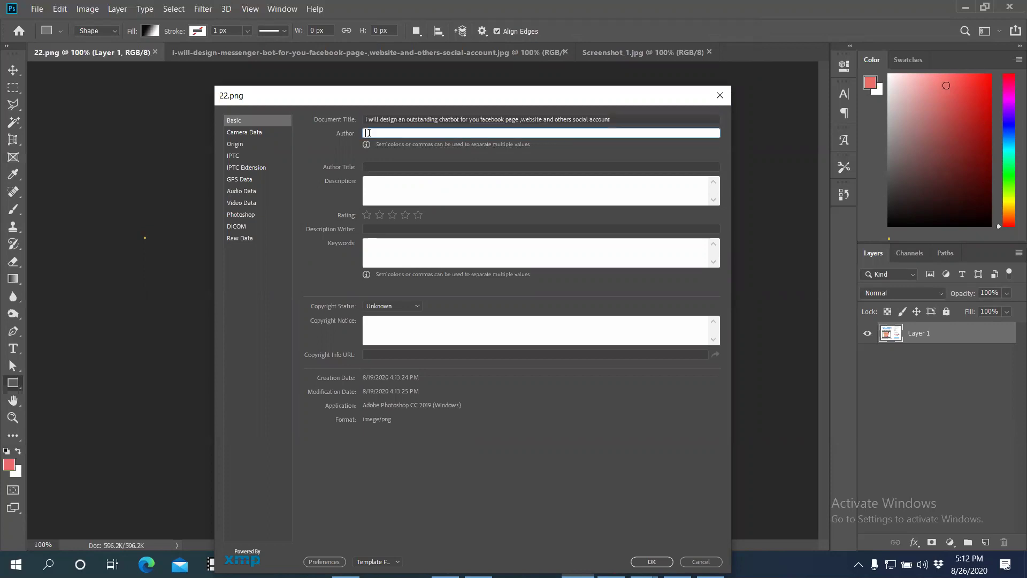
type("q")
left_click(381, 143)
left_click(377, 166)
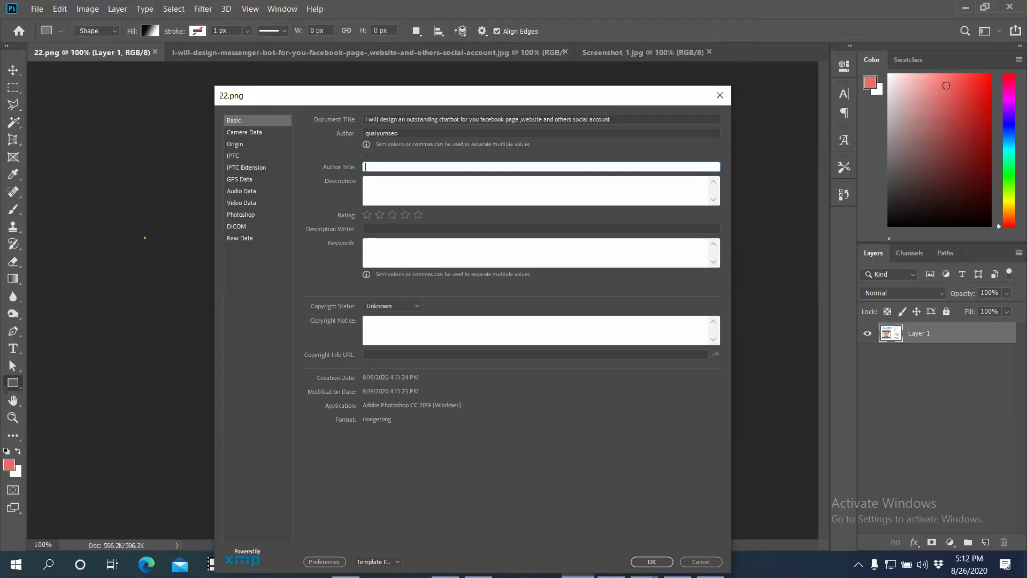
left_click(376, 165)
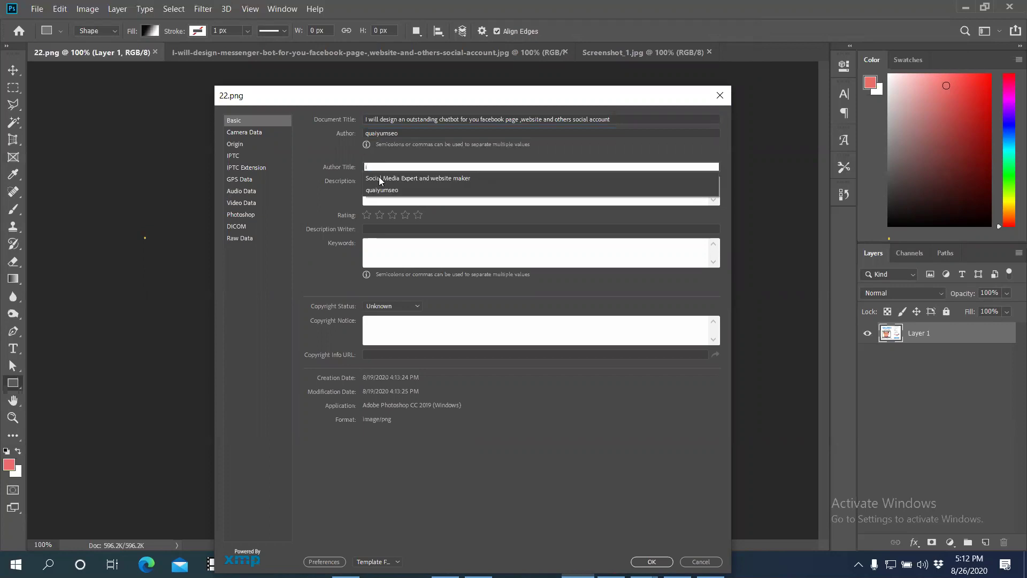
left_click(381, 179)
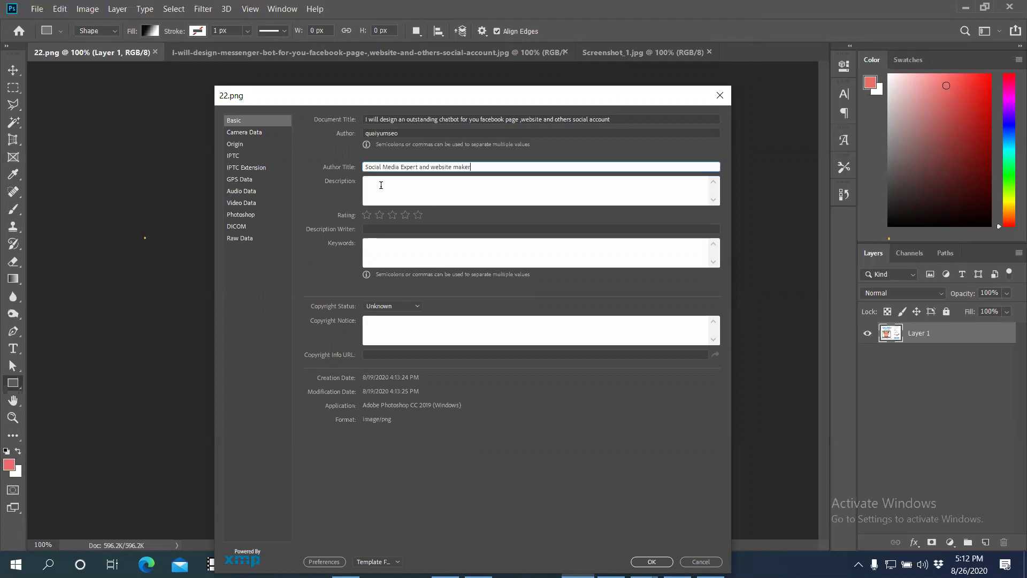
Step: Fill the description with the previously used text that begins with "About This Gig"
left_click(381, 185)
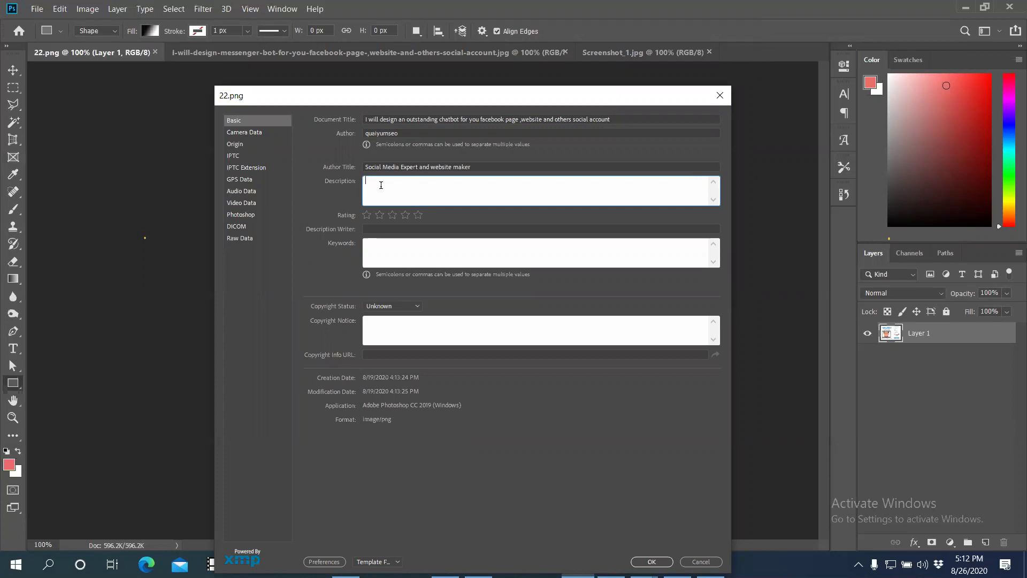
type("a")
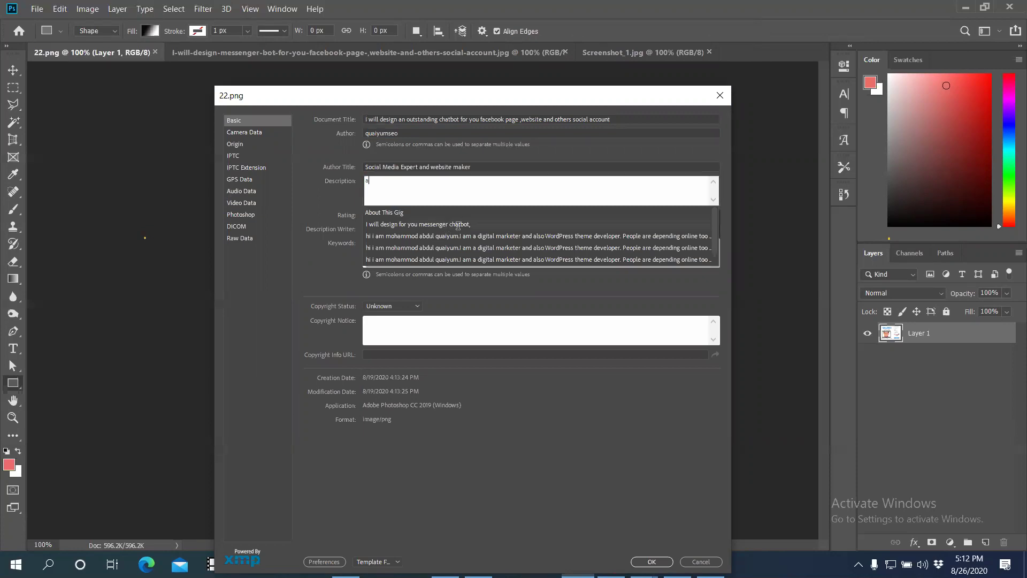
left_click(404, 214)
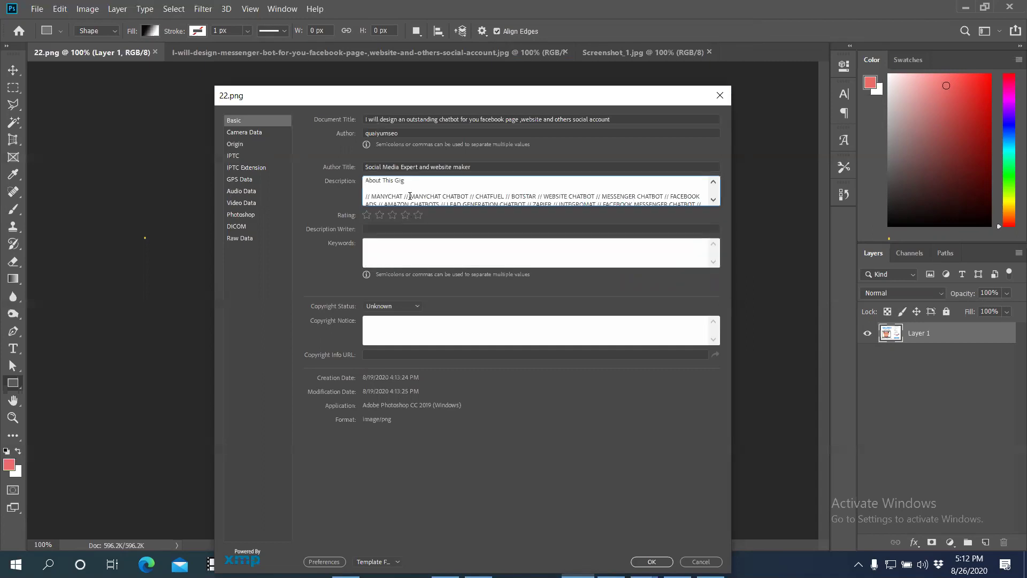
scroll(415, 188, "down", 3)
scroll(415, 189, "down", 5)
scroll(419, 198, "down", 4)
Step: Give the image a five-star rating and enter the owner's username as the description writer
left_click(417, 215)
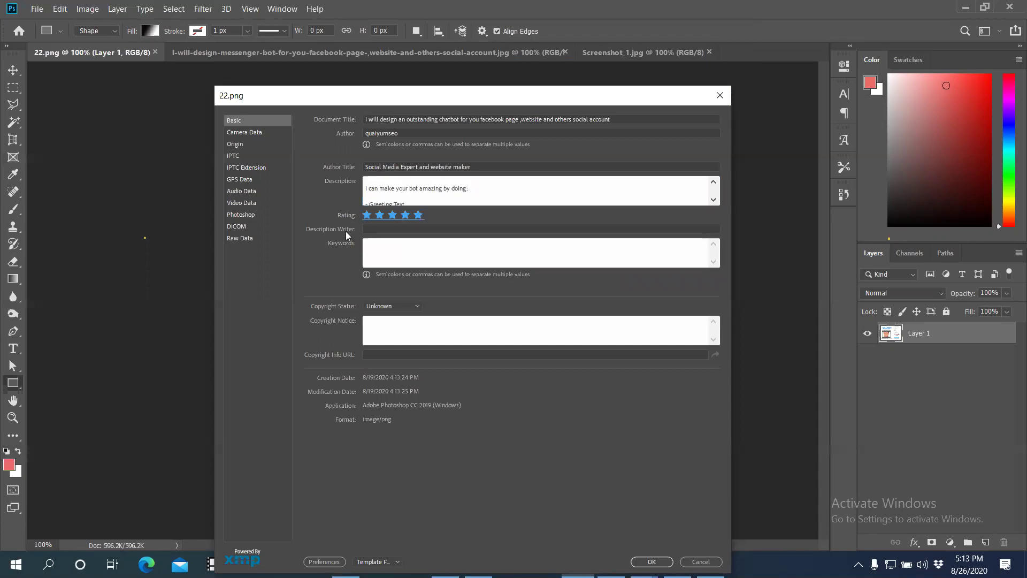
left_click(372, 230)
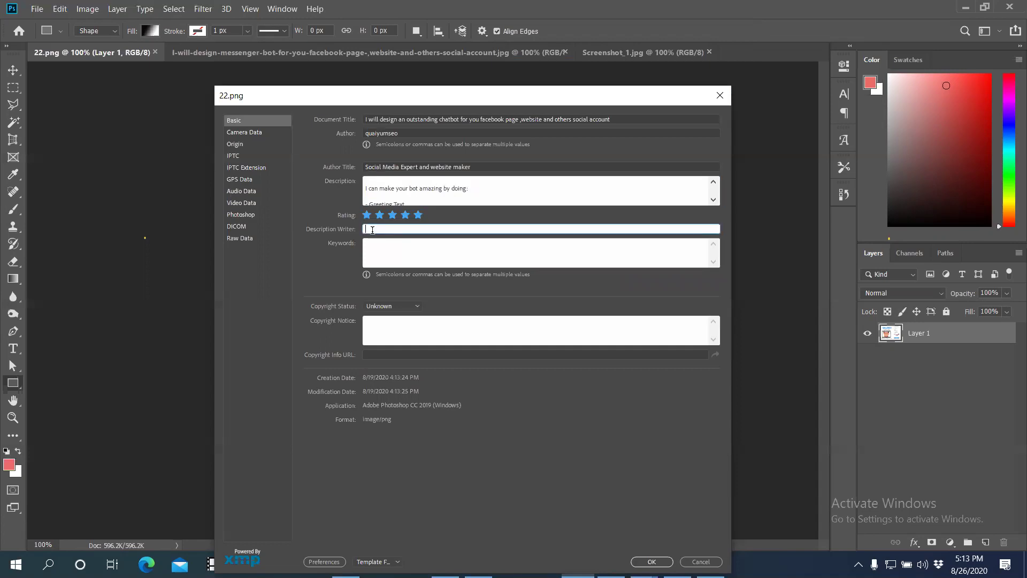
type("quaiyumseo")
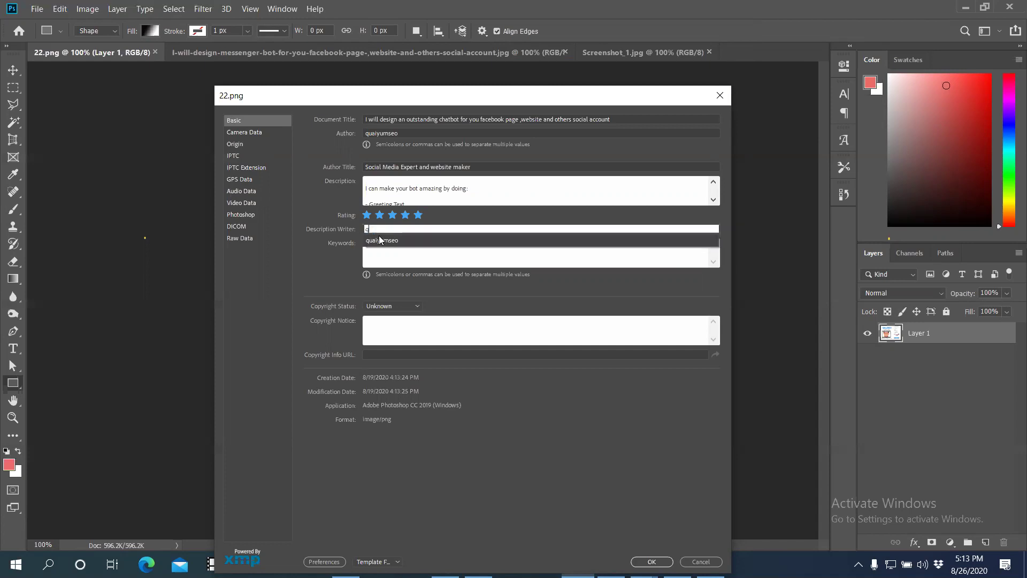
left_click(374, 244)
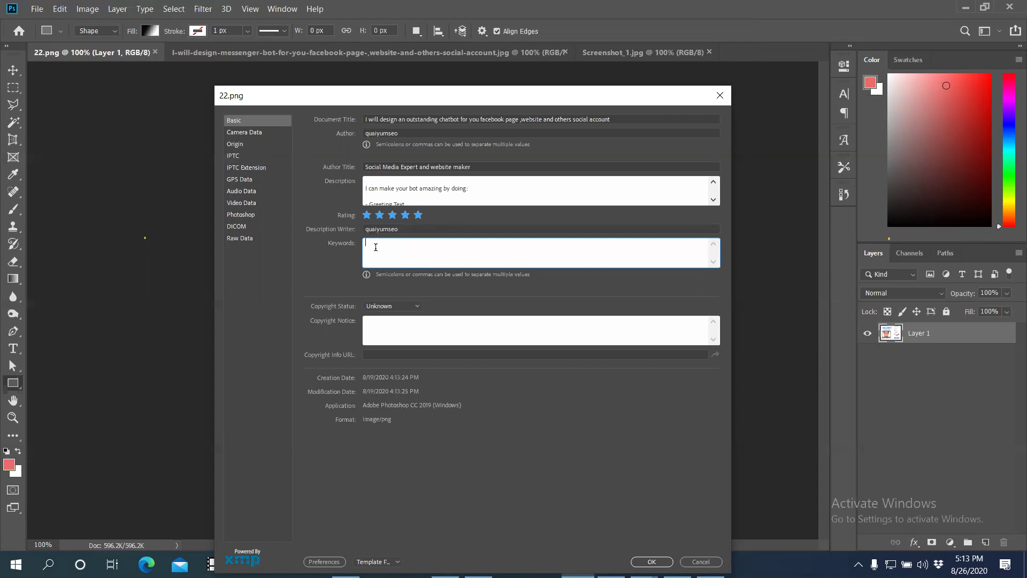
type("f")
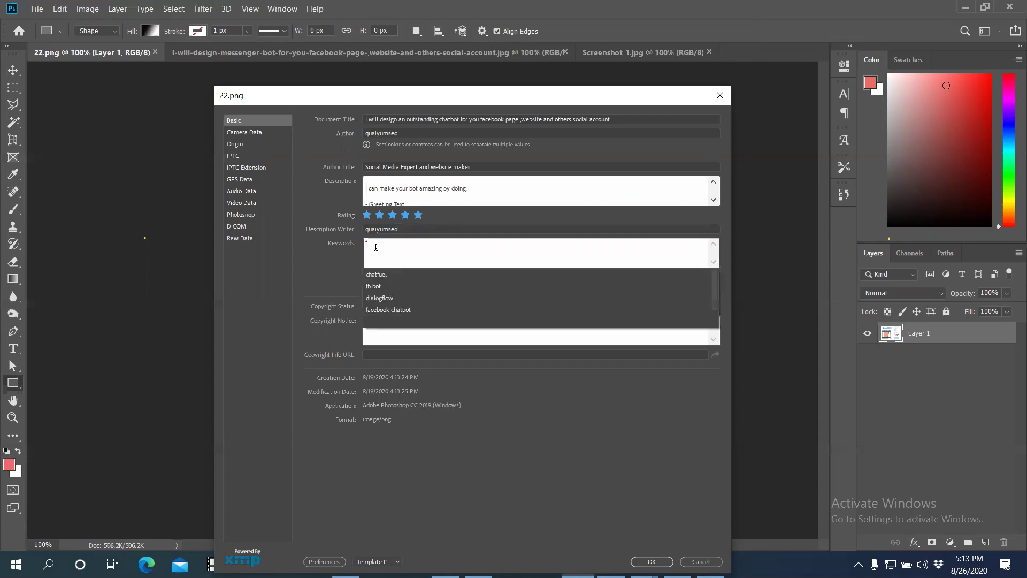
left_click(384, 312)
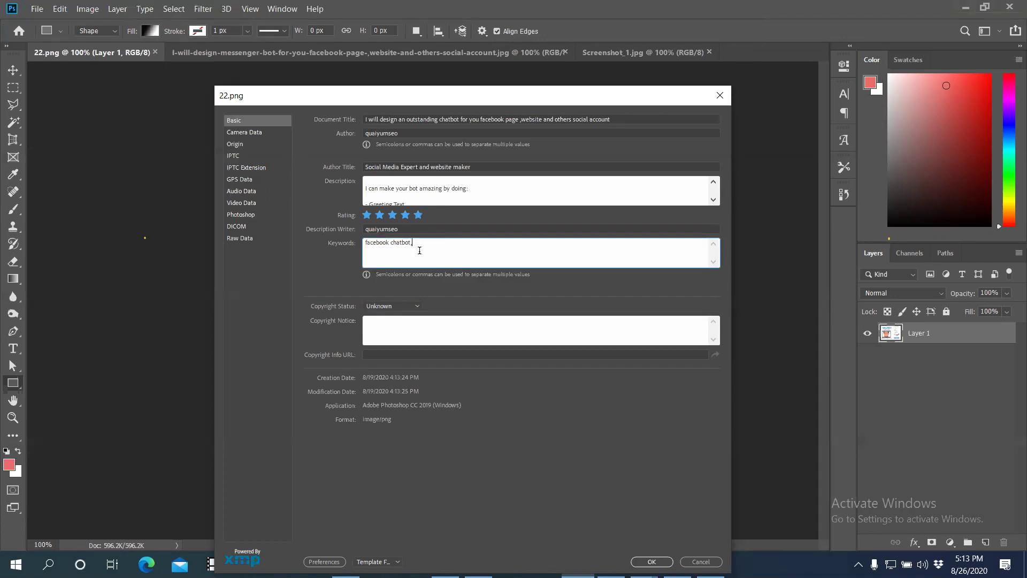
type("m")
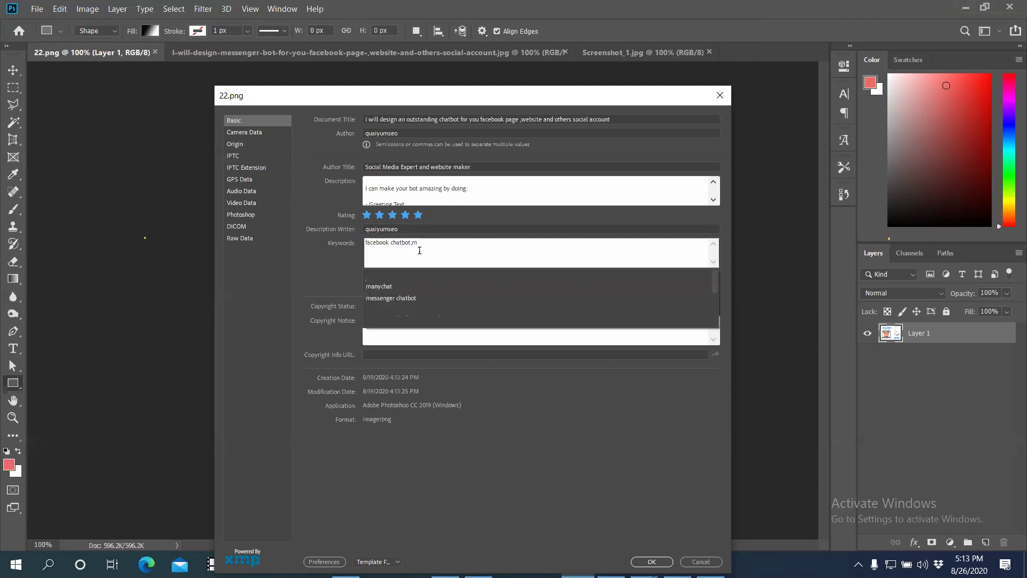
left_click(420, 303)
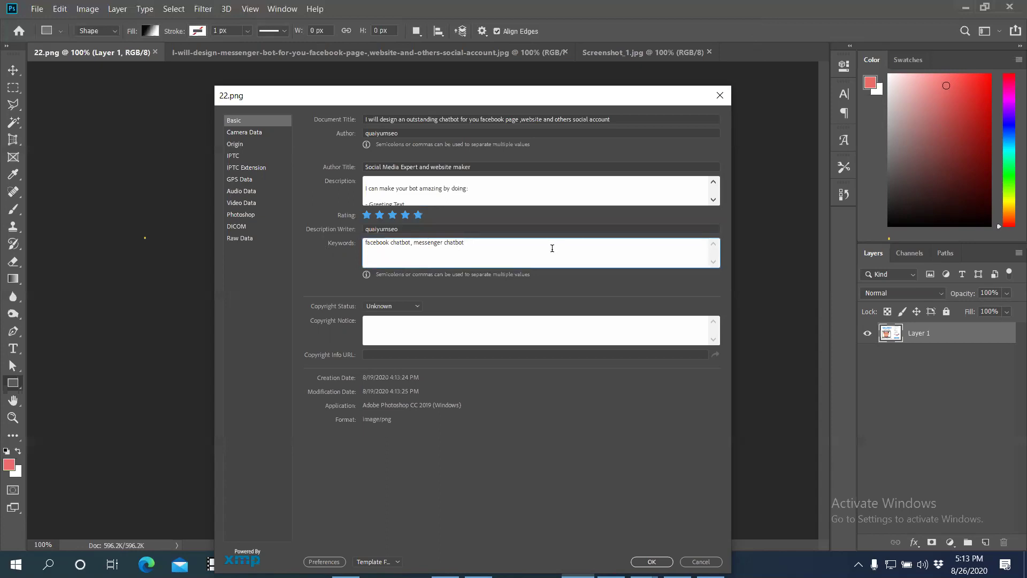
key("BackSpace")
key("BackSpace")
key("BackSpace")
key("BackSpace")
key("BackSpace")
key("BackSpace")
key("BackSpace")
key("BackSpace")
key("BackSpace")
key("BackSpace")
key("BackSpace")
key("BackSpace")
key("BackSpace")
key("BackSpace")
key("BackSpace")
key("BackSpace")
key("BackSpace")
key("BackSpace")
key("BackSpace")
key("BackSpace")
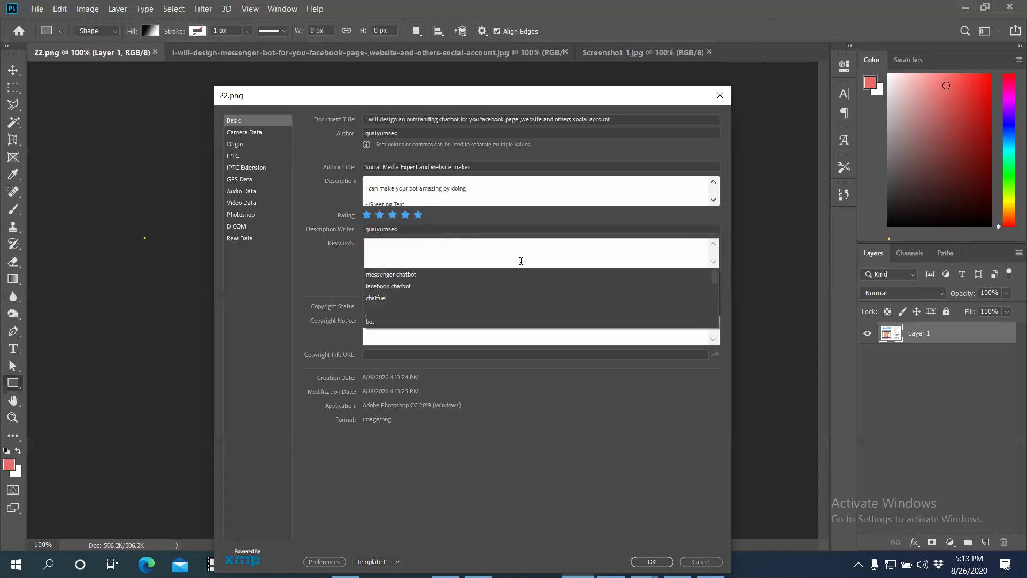
left_click(407, 275)
key("BackSpace")
key("BackSpace")
key("BackSpace")
key("BackSpace")
key("BackSpace")
key("BackSpace")
key("BackSpace")
key("BackSpace")
key("BackSpace")
key("BackSpace")
key("BackSpace")
key("BackSpace")
key("BackSpace")
key("BackSpace")
key("BackSpace")
key("BackSpace")
key("BackSpace")
scroll(405, 316, "down", 4)
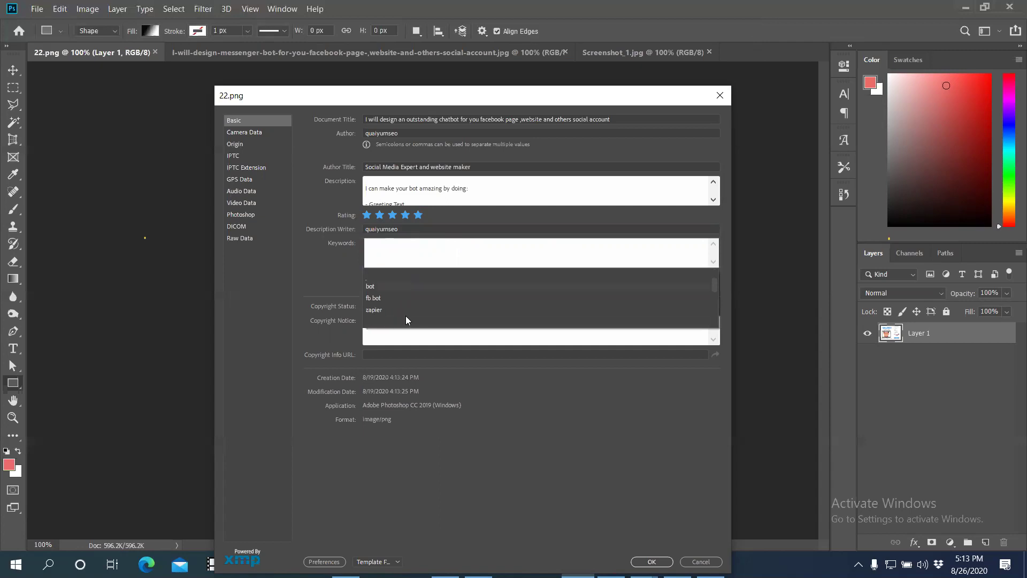
scroll(412, 314, "down", 2)
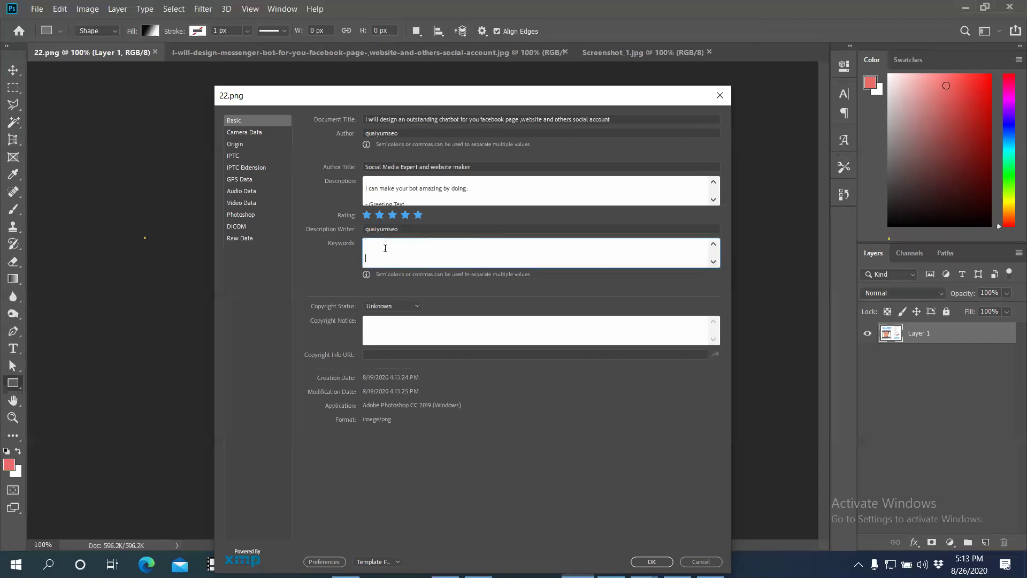
left_click(369, 242)
key("Down")
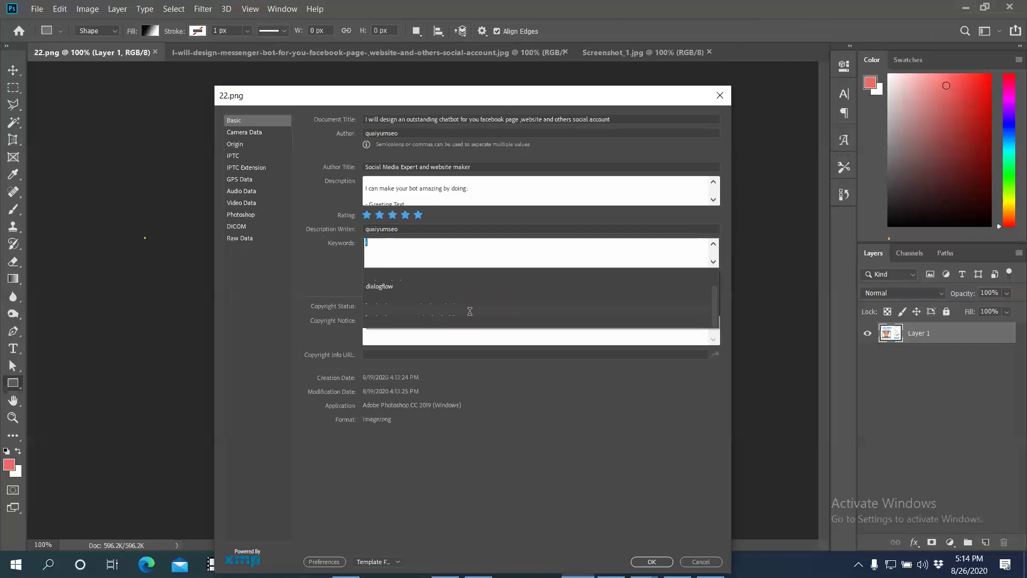
scroll(469, 311, "up", 3)
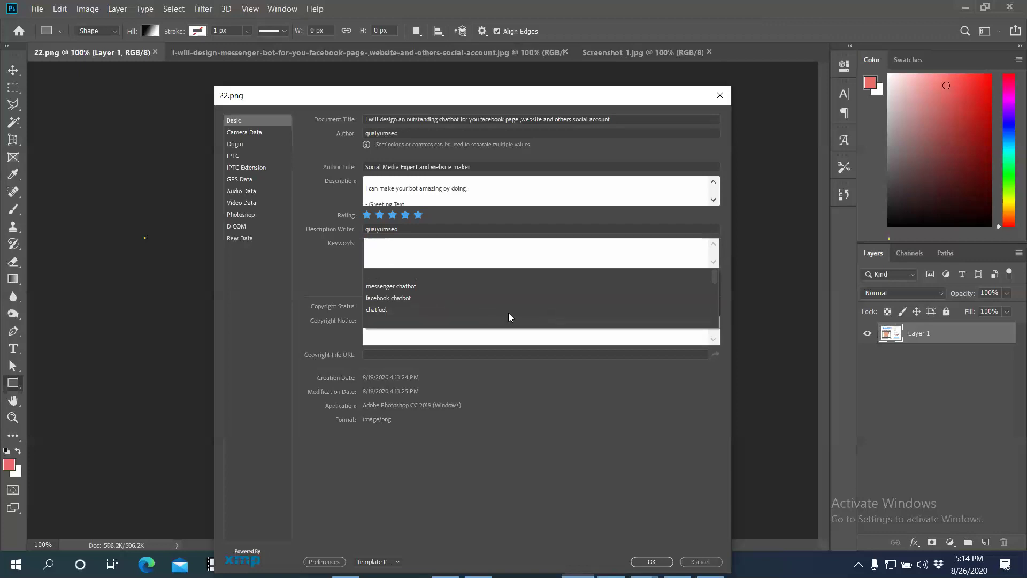
key("Escape")
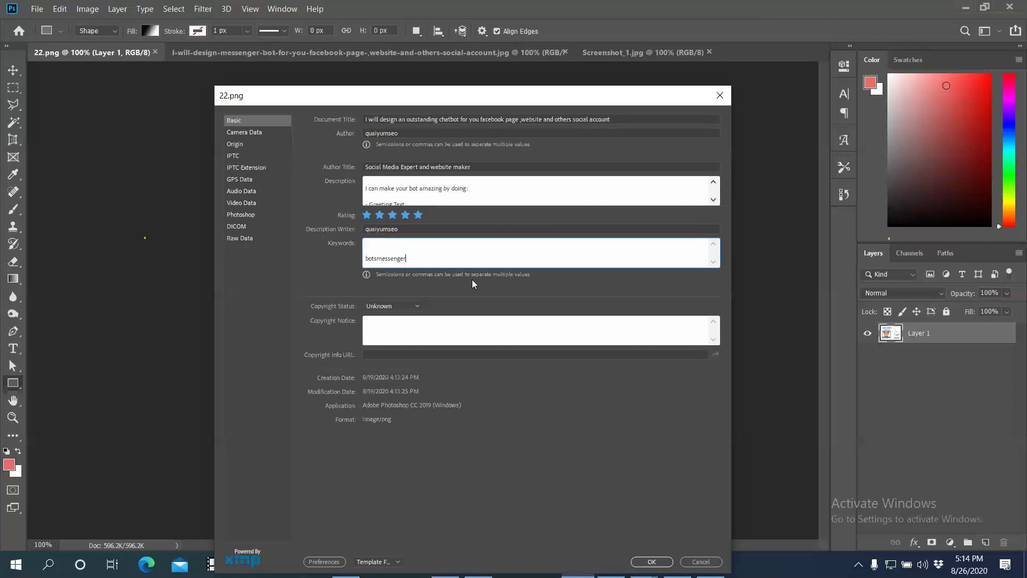
key("BackSpace")
key("BackSpace")
key("BackSpace")
key("BackSpace")
key("BackSpace")
key("BackSpace")
key("BackSpace")
key("BackSpace")
key("BackSpace")
key("BackSpace")
key("BackSpace")
key("BackSpace")
key("BackSpace")
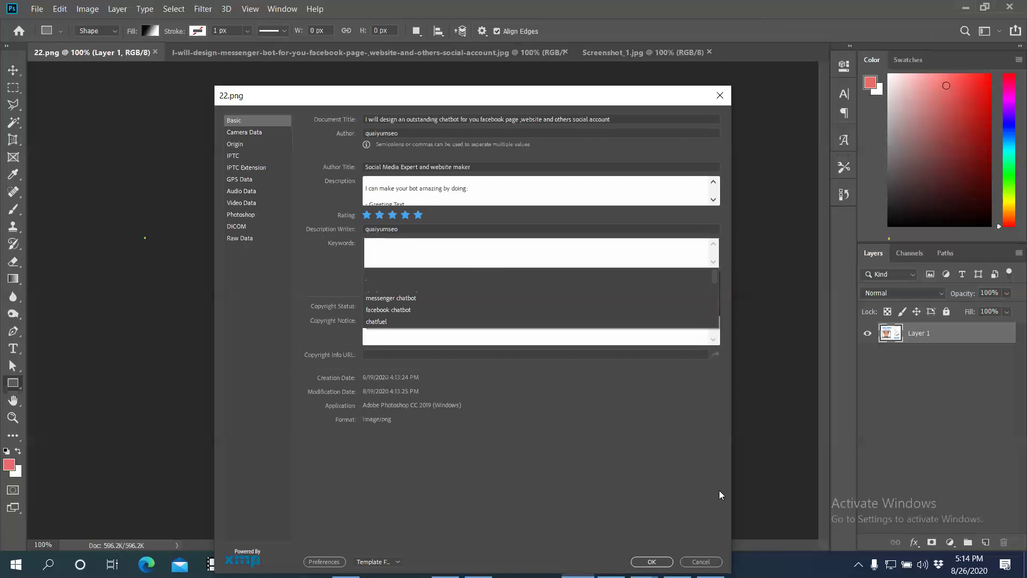
Step: Set the keywords to facebook chatbot, messenger chatbot, chatbot, manychat, dialogflow, website chatbot, zapier, fb bot, bot, botsmessenger and chatfuel
left_click(964, 9)
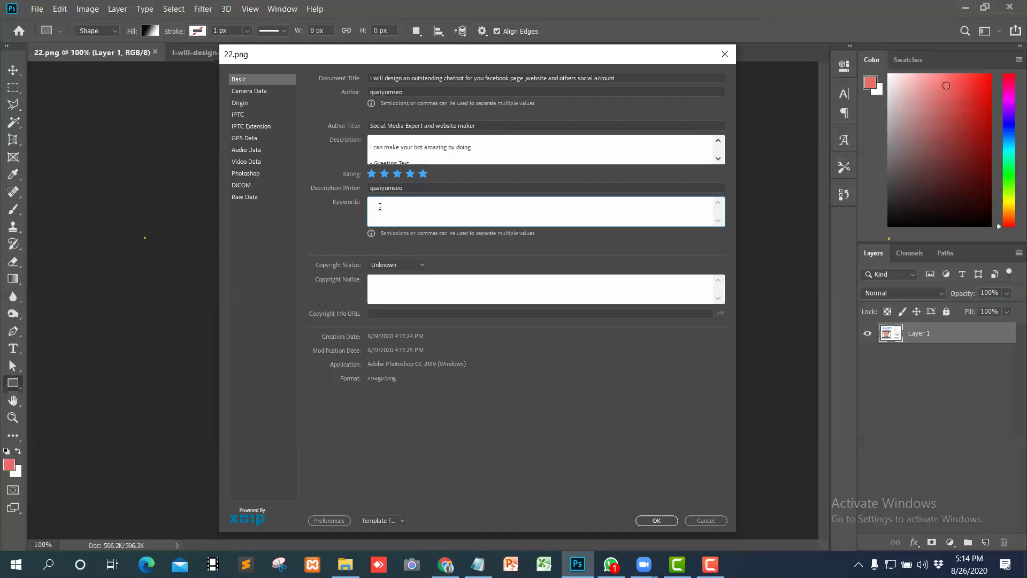
type("facebook chatbot, messenger chatbot, chatbot, manychat, dialogflow,  website chatbot,zapier, fb bot, bot, botsmessenger, chatfuel,")
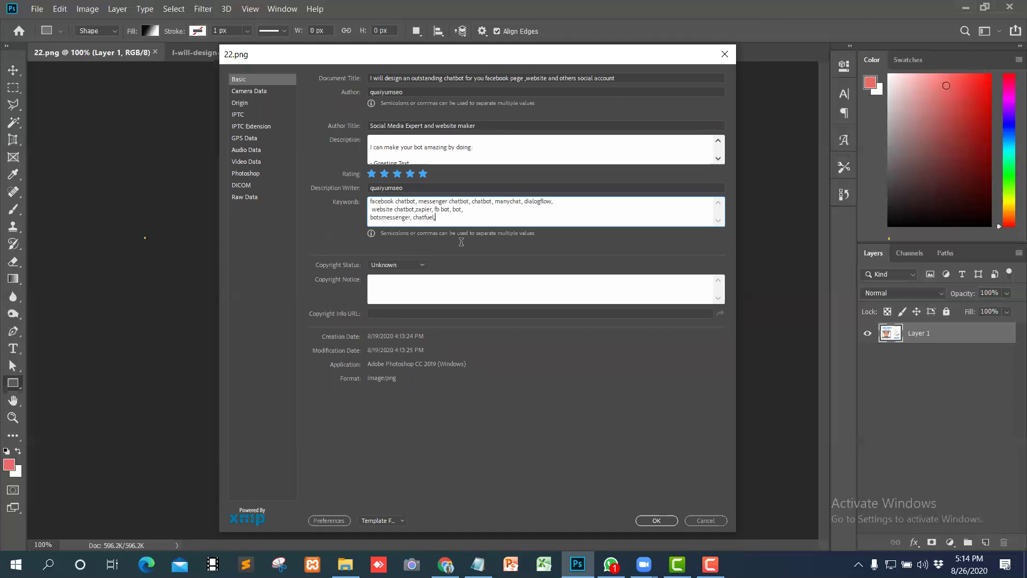
Step: Fill in the copyright notice with "All Right are Resrved By", the owner's full name and "Copyright © 2020"
left_click(397, 287)
left_click(398, 290)
left_click(398, 311)
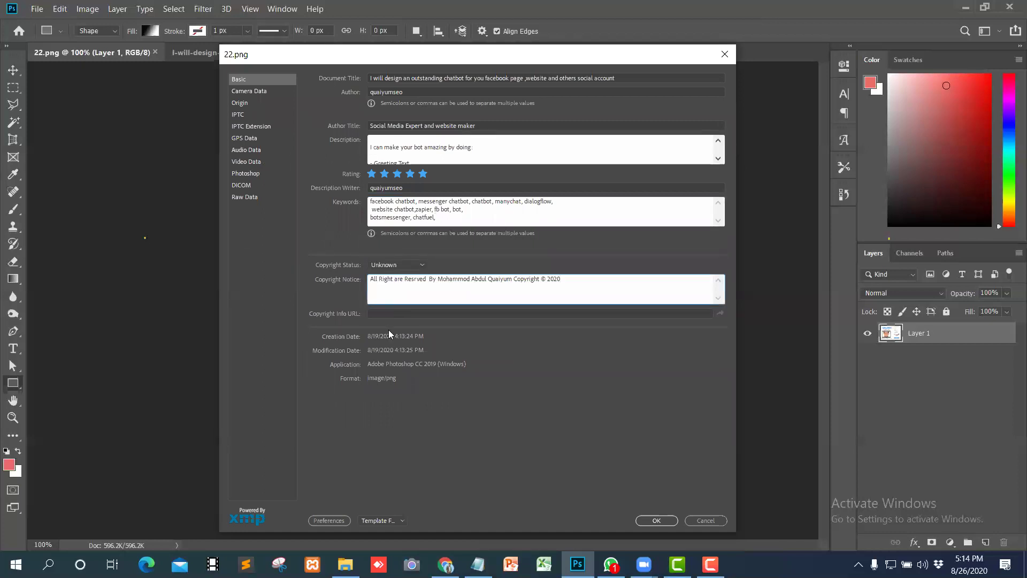
left_click(379, 313)
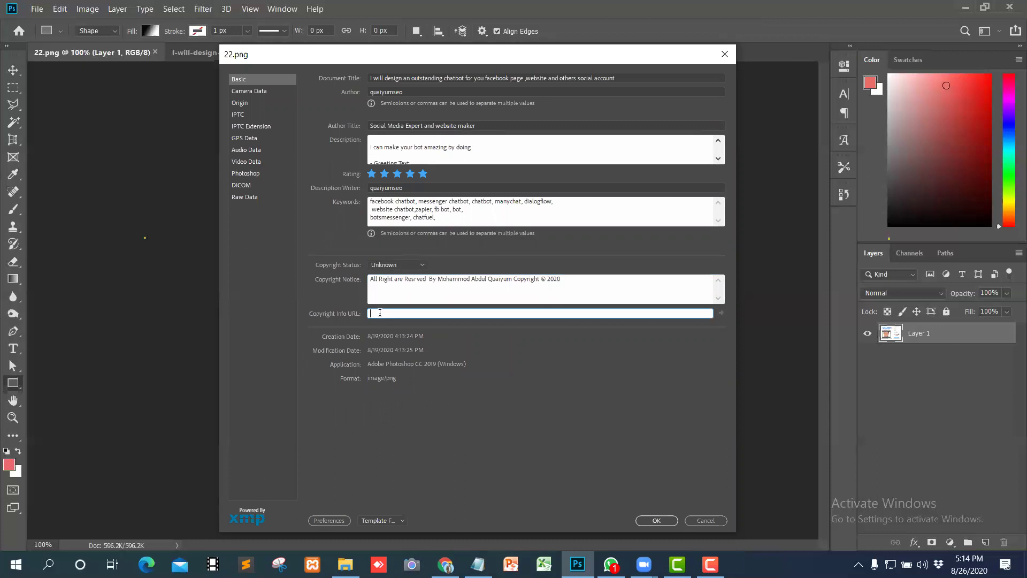
type("f")
key("BackSpace")
type("h")
key("BackSpace")
Step: Switch to Chrome, open the seller's Fiverr profile page and copy the profile address without its query parameters
mouse_move(611, 565)
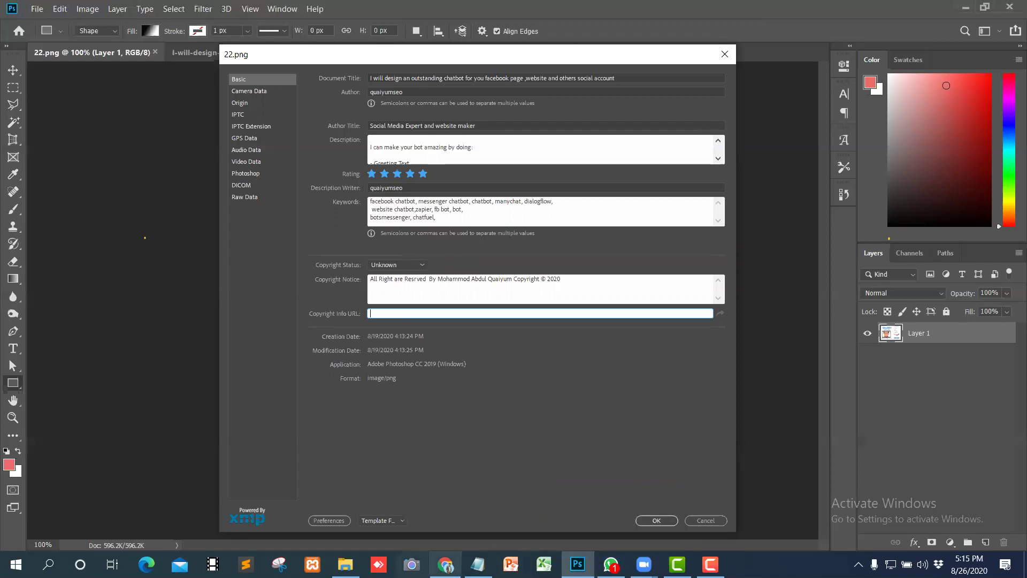
left_click(446, 564)
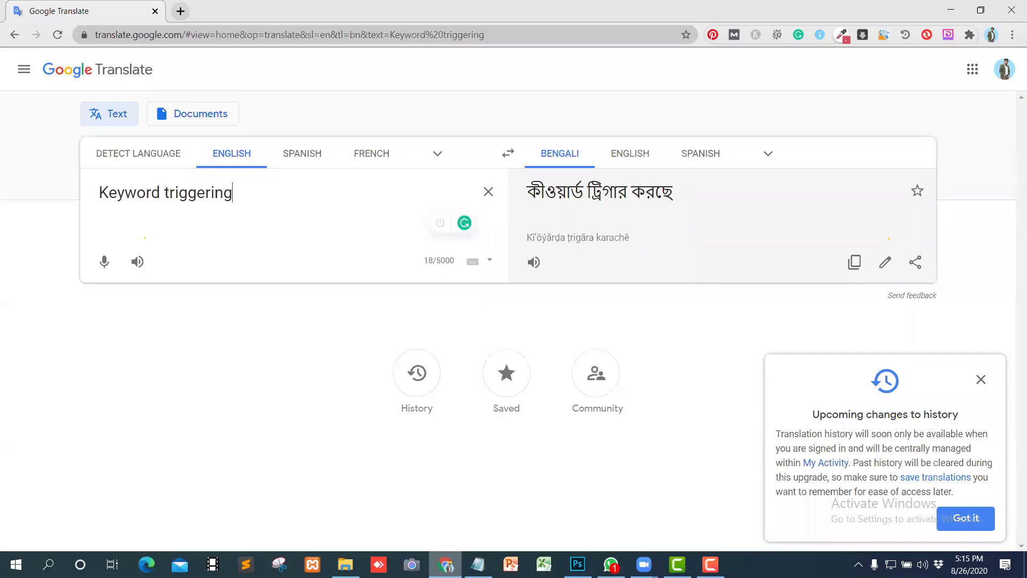
key("ctrl+t")
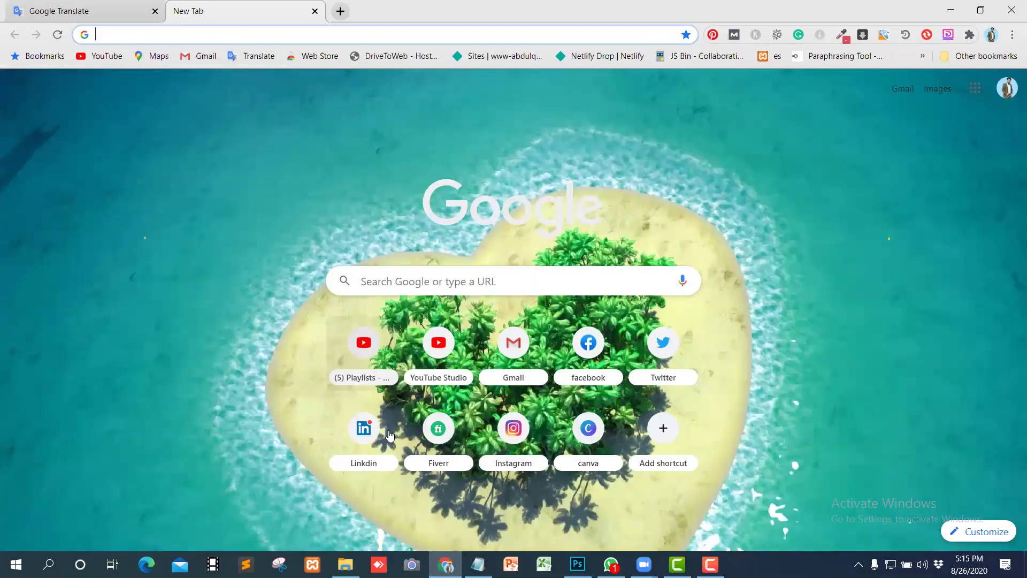
left_click(437, 461)
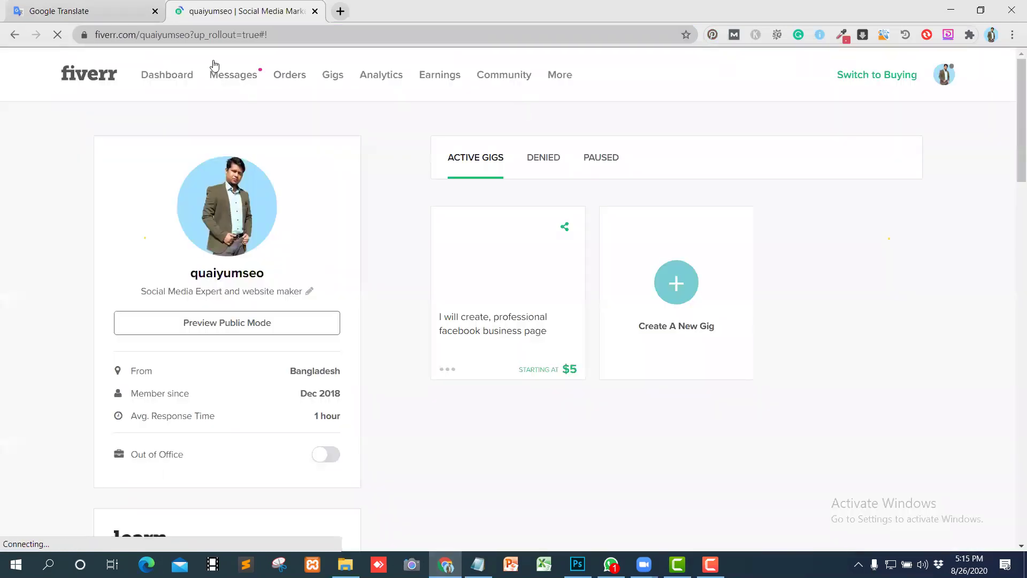
left_click_drag(189, 35, 54, 44)
key("ctrl+c")
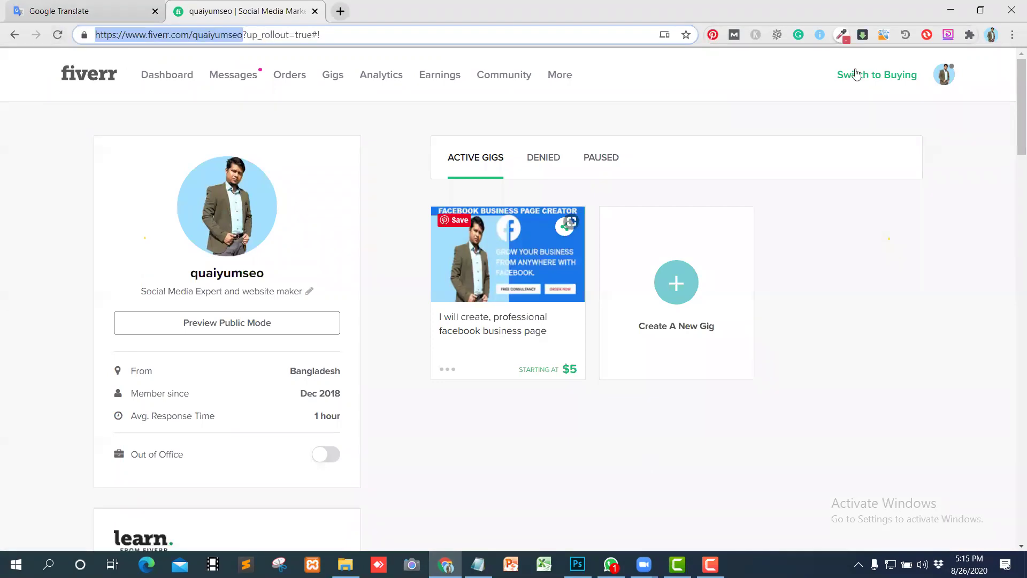
Step: Return to Photoshop, set the copyright info URL of 22.png to the copied Fiverr profile address and apply the file information
key("alt+Tab")
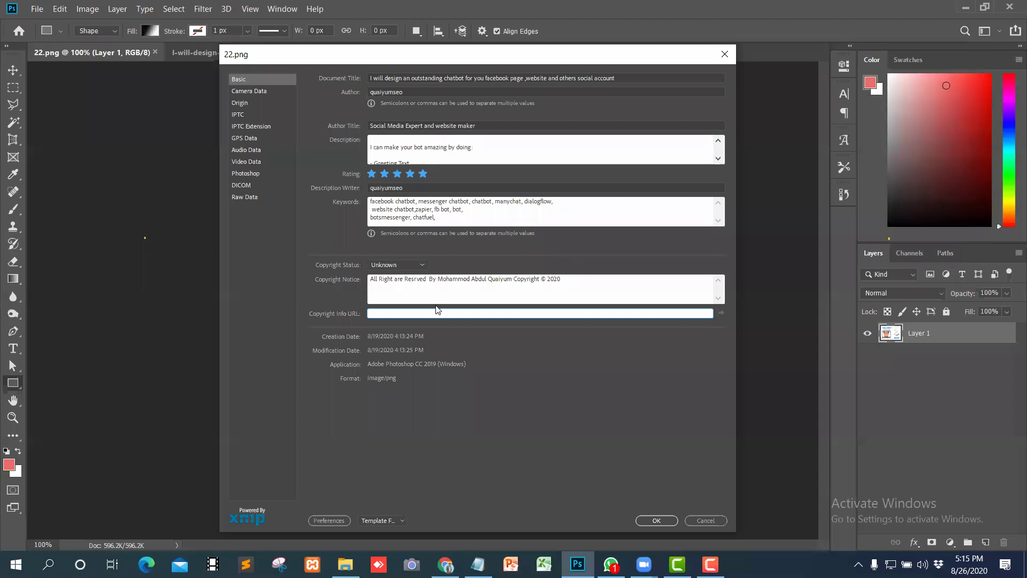
key("ctrl+v")
left_click(655, 523)
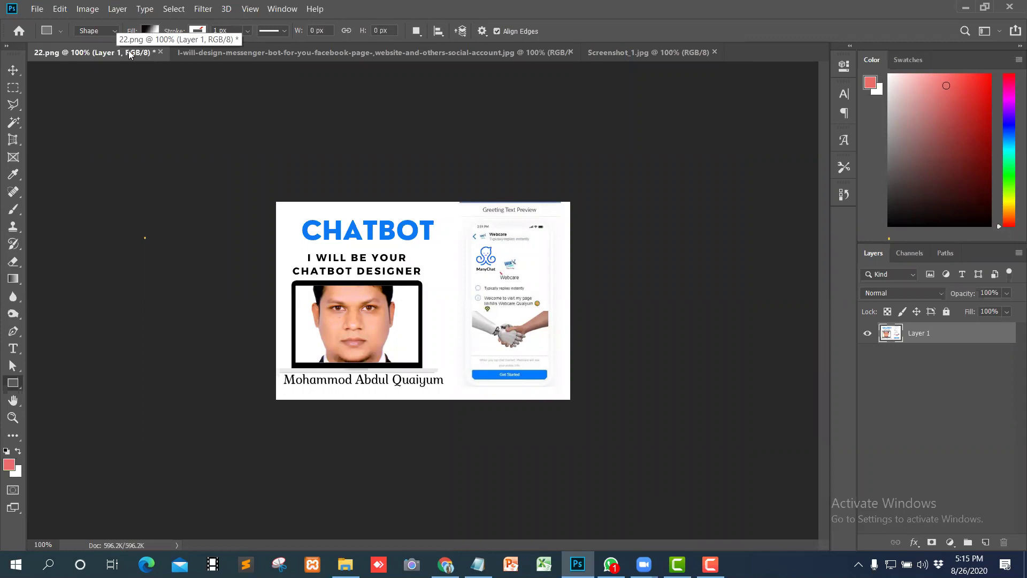
Step: Reopen the file information of 22.png to review the stored metadata fields
left_click(37, 8)
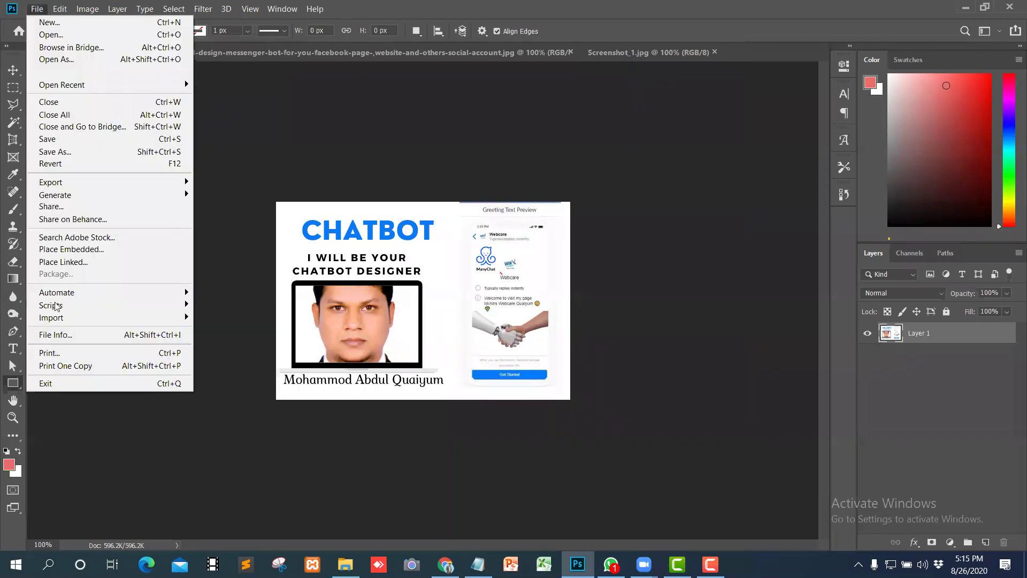
left_click(45, 335)
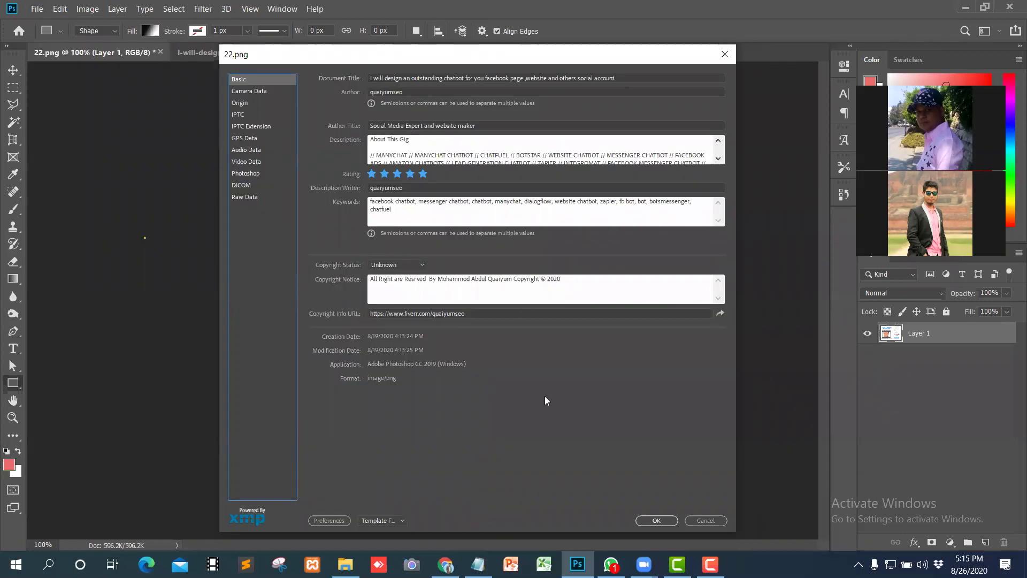
left_click(657, 520)
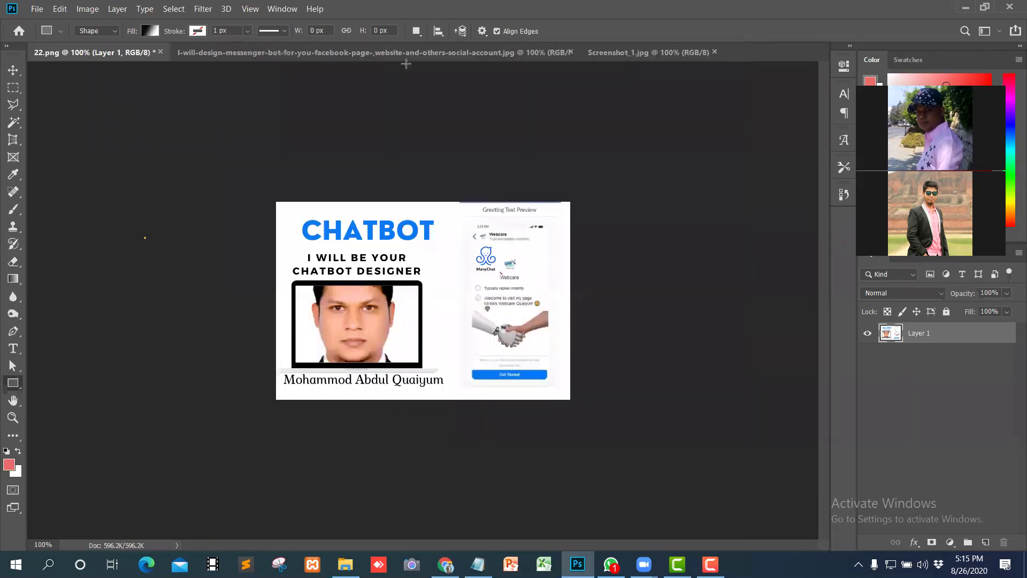
Step: Open Screenshot_1.jpg's file information and set its document title to "I will design an outstanding chatbot for you facebook page ,website and others social account"
left_click(644, 53)
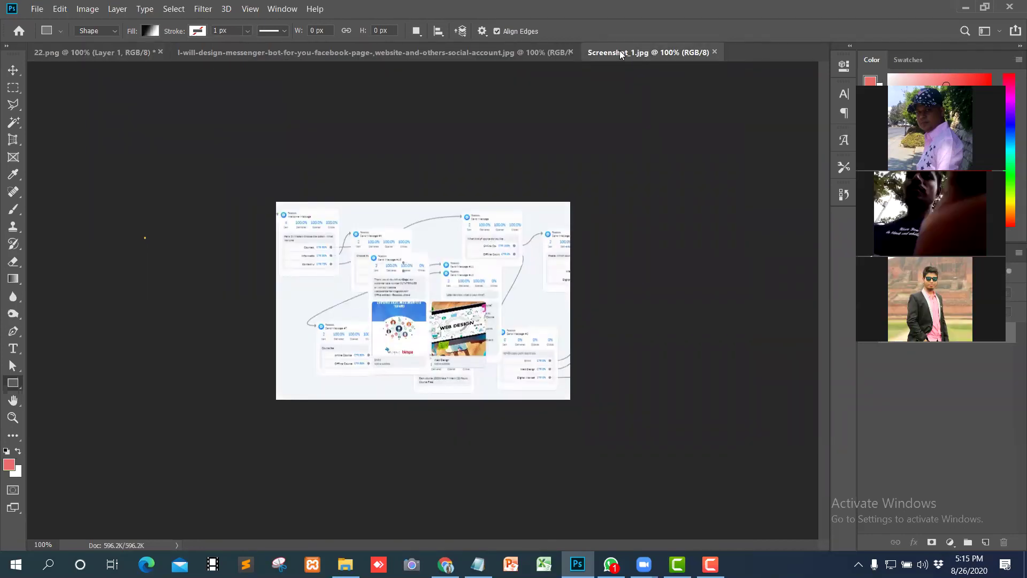
left_click(36, 10)
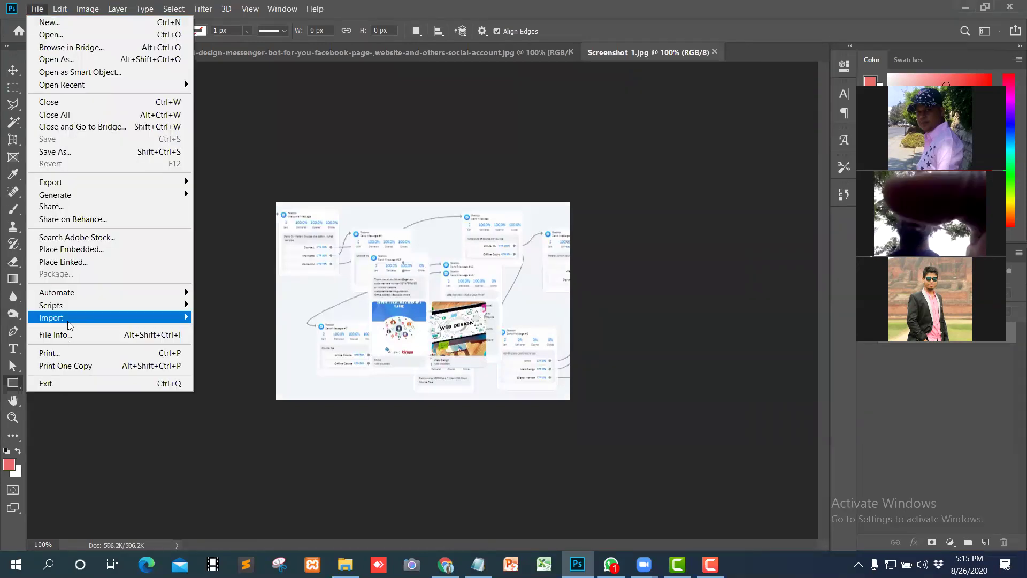
mouse_move(68, 322)
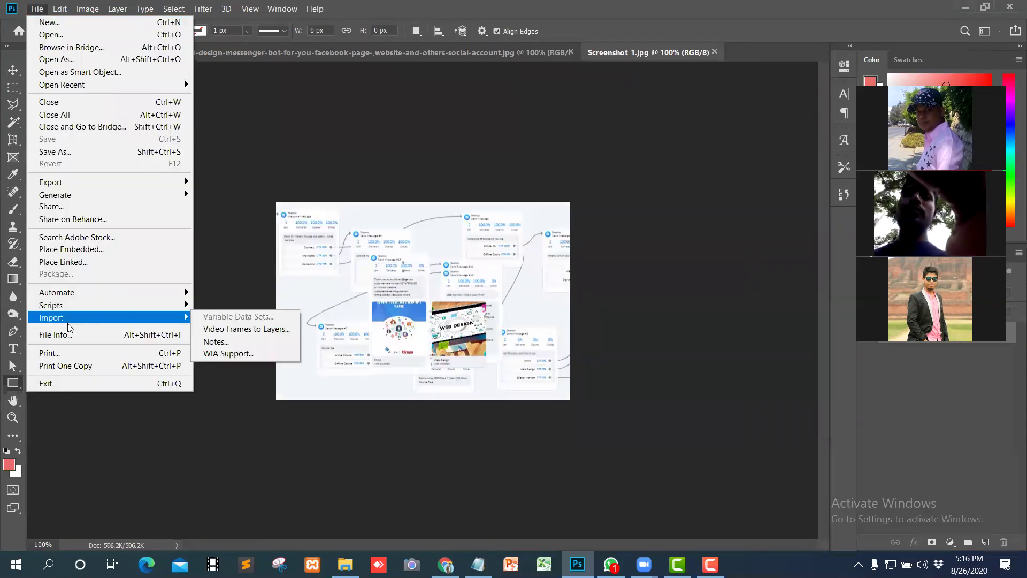
left_click(70, 335)
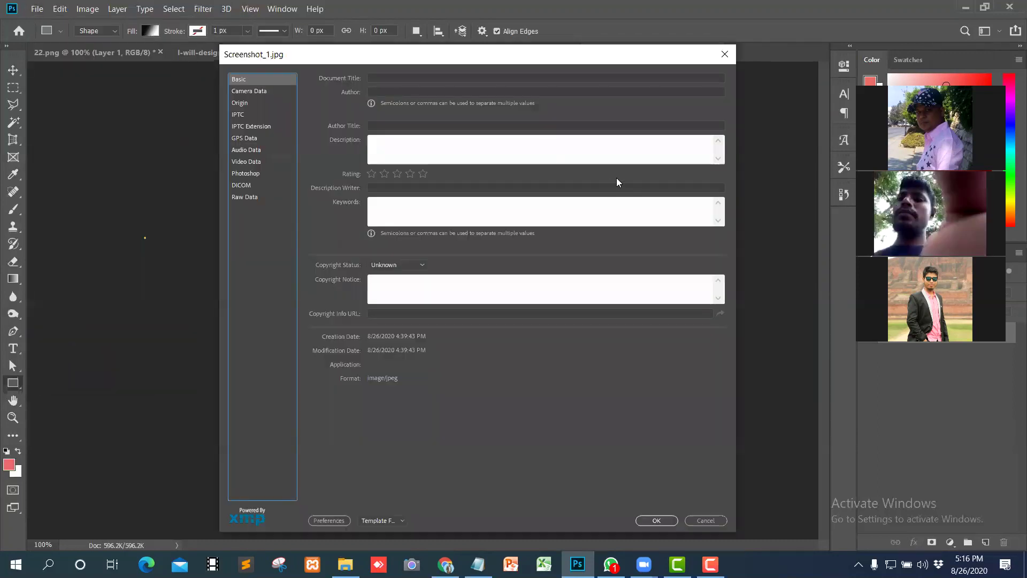
left_click(385, 79)
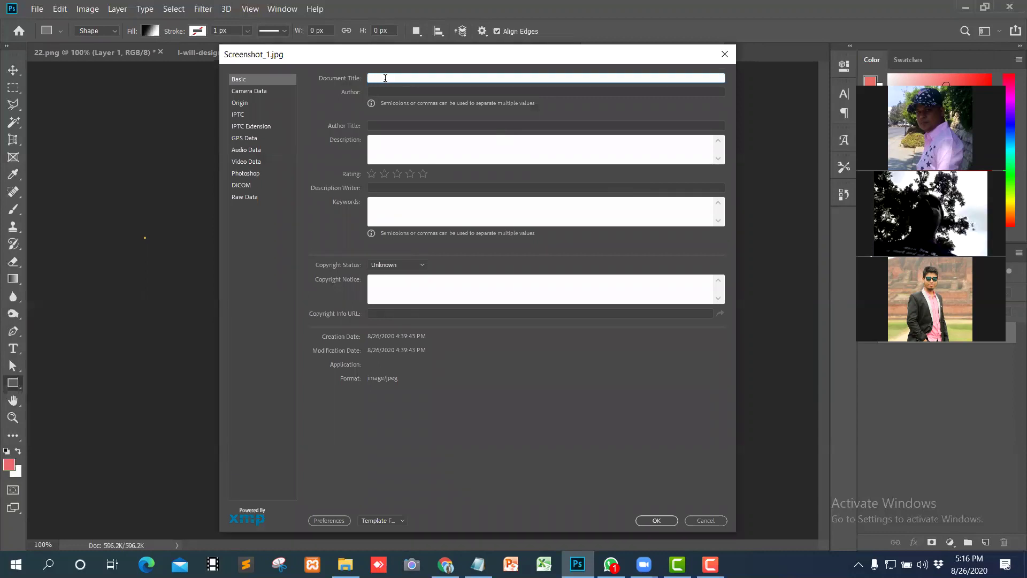
type("i")
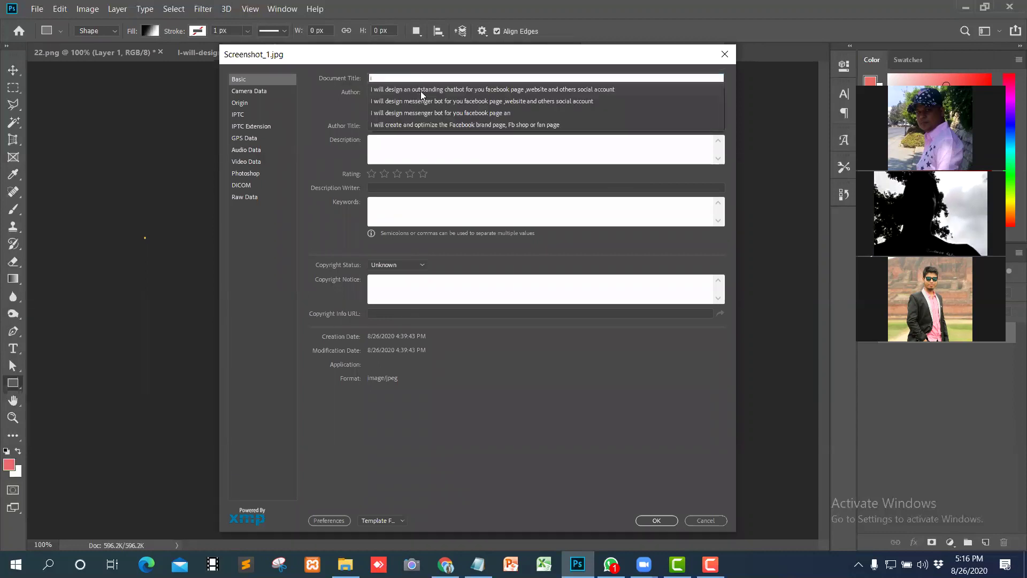
left_click(423, 89)
Step: Enter the owner's username as the author and set the author title to "Social Media Expert and website maker"
left_click(396, 93)
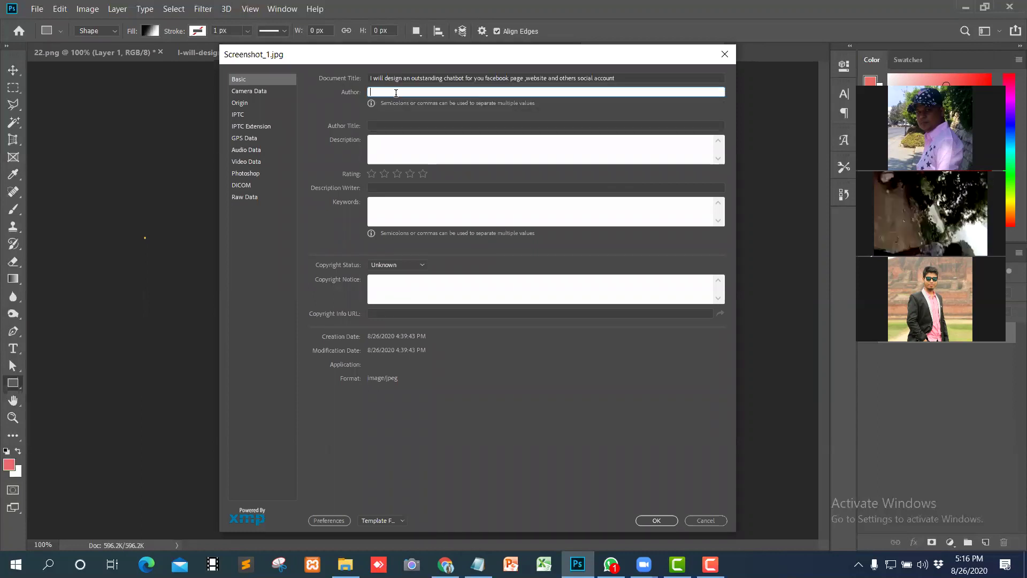
type("q")
left_click(394, 103)
left_click(381, 122)
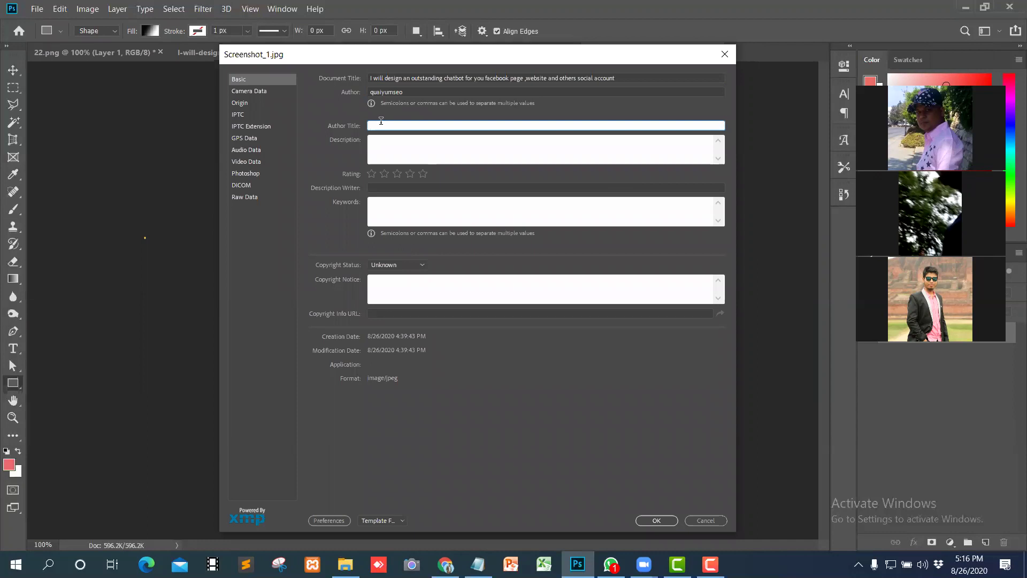
type("S")
left_click(393, 139)
Step: Fill the description of Screenshot_1.jpg with the previously used gig description text
left_click(392, 150)
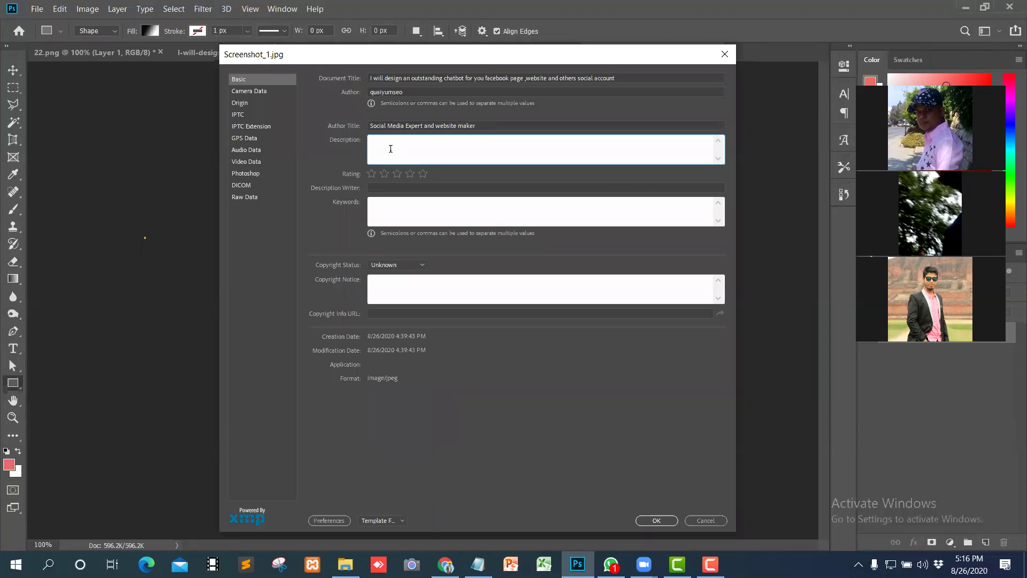
type("A")
left_click(394, 172)
key("ctrl+v")
key("ctrl+a")
key("BackSpace")
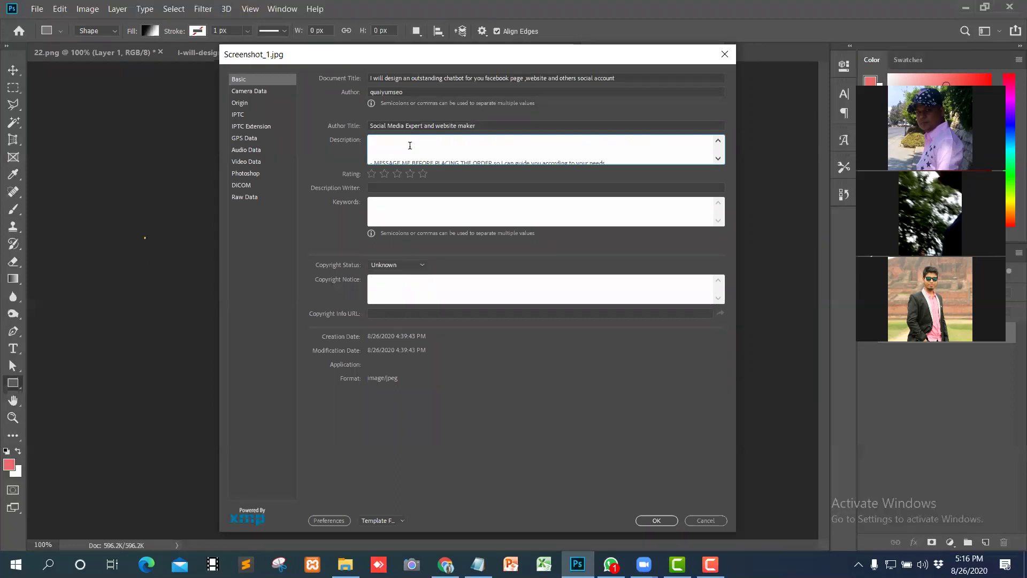
type("Restaurant Chatbot")
Step: Give Screenshot_1.jpg a five-star rating and enter the owner's username as the description writer
left_click(400, 169)
left_click(421, 174)
left_click(385, 186)
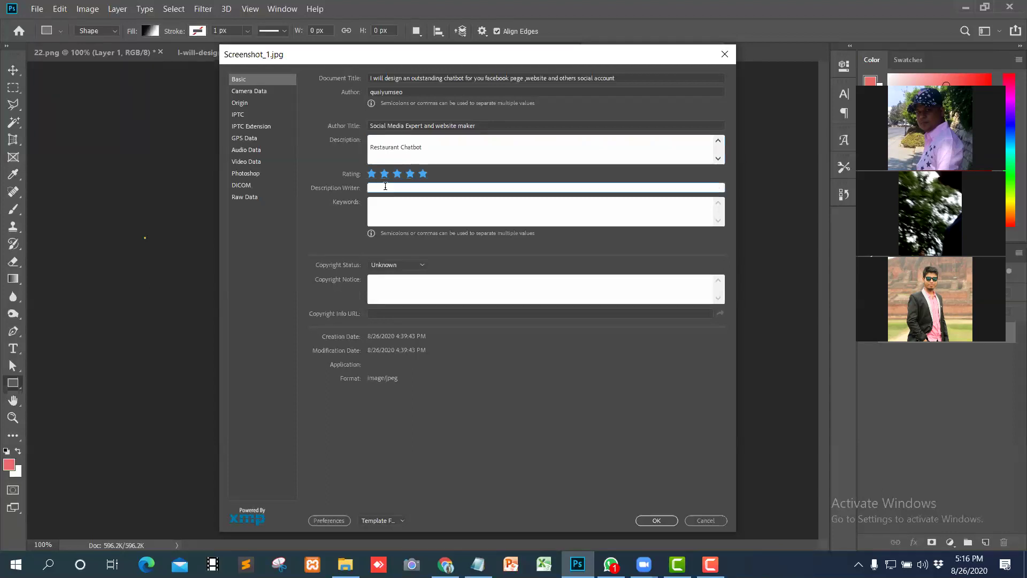
type("k")
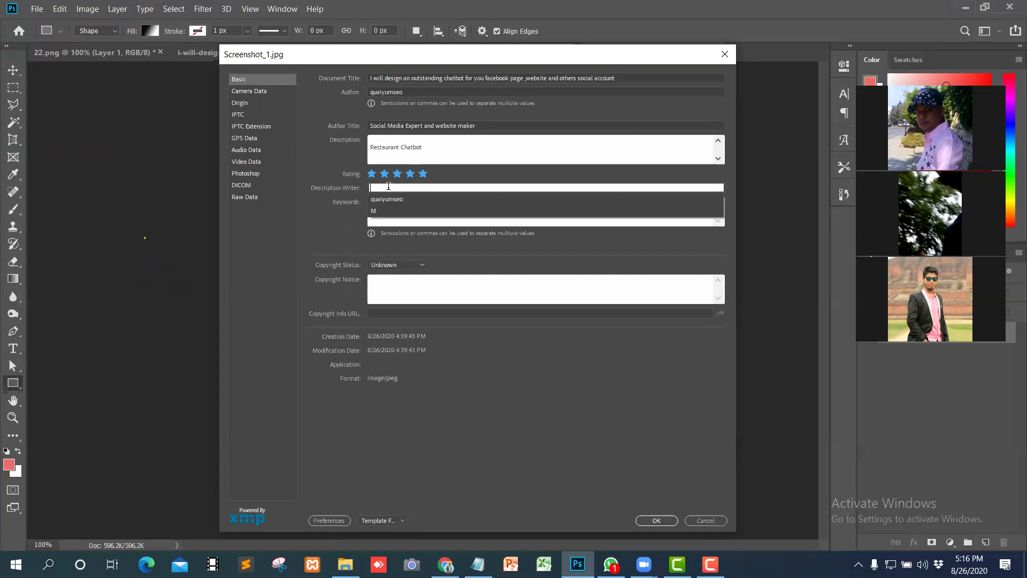
left_click(388, 202)
Step: Set the copyright info URL to the Fiverr profile address and the copyright notice to the previously used rights text with "Copyright © 2020"
left_click(387, 203)
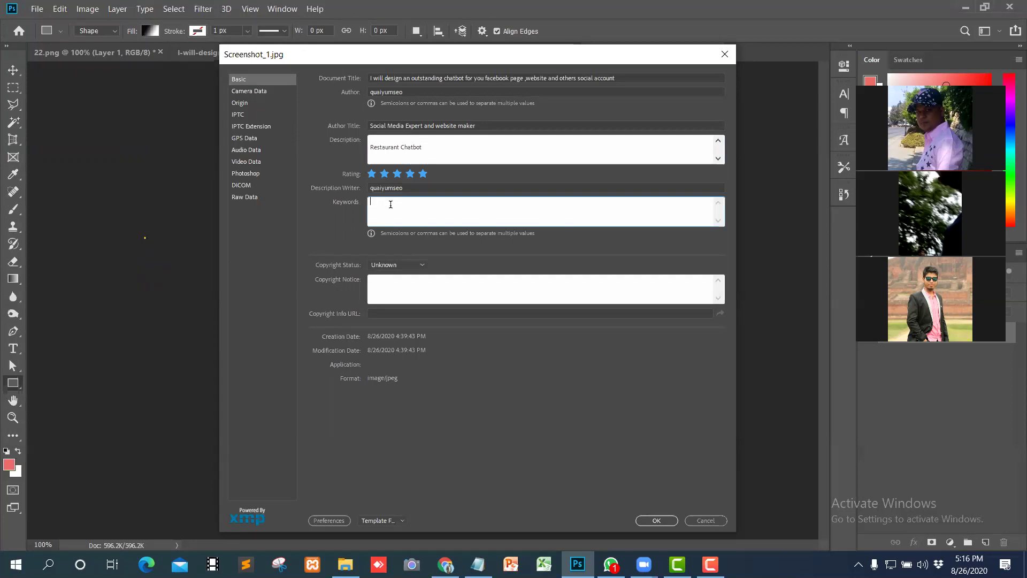
type("https://www.fiverr.com/quaiyumseo")
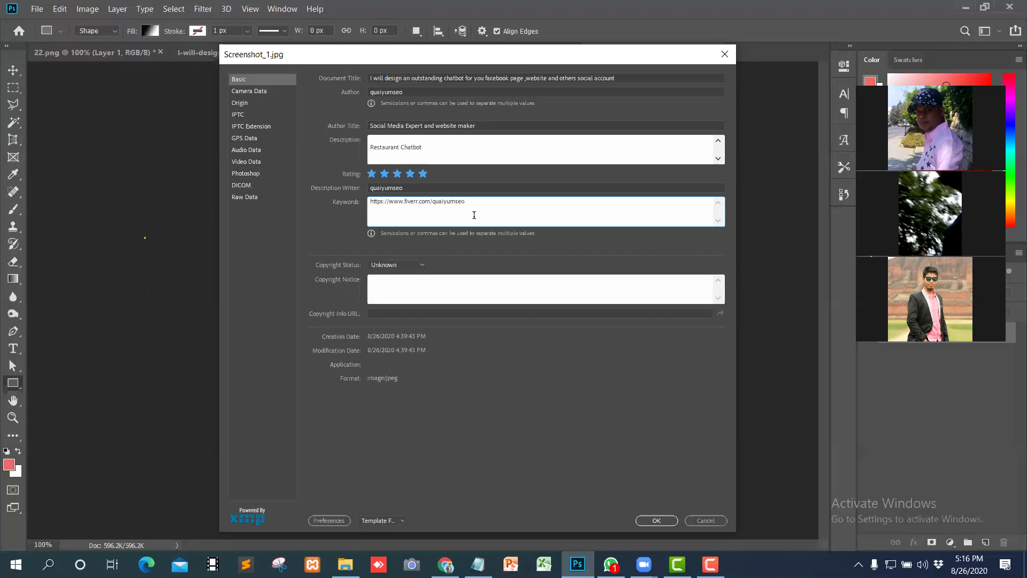
left_click(376, 314)
type("https://www.fiverr.com/quaiyumseo")
left_click(381, 282)
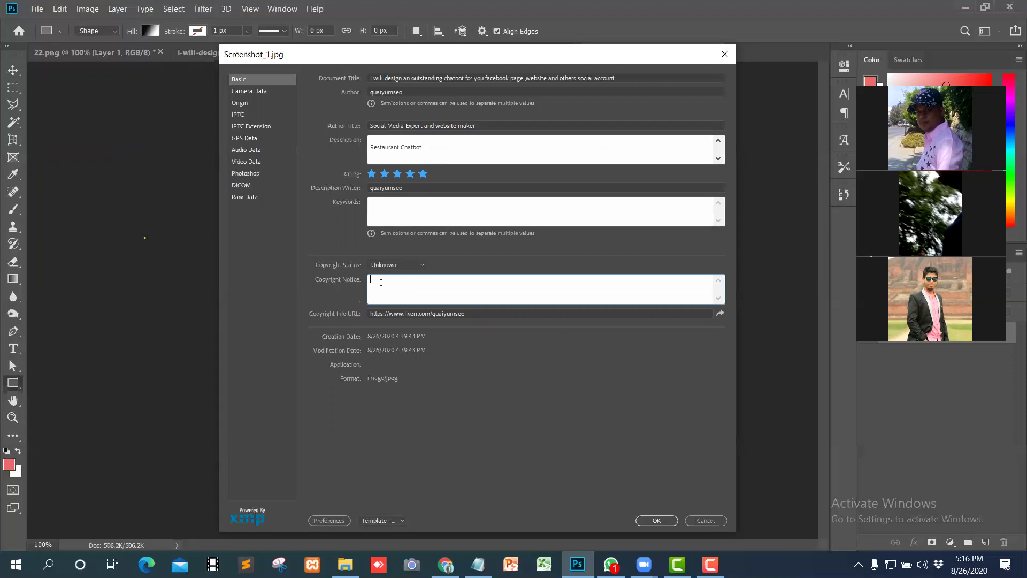
type("a")
left_click(397, 310)
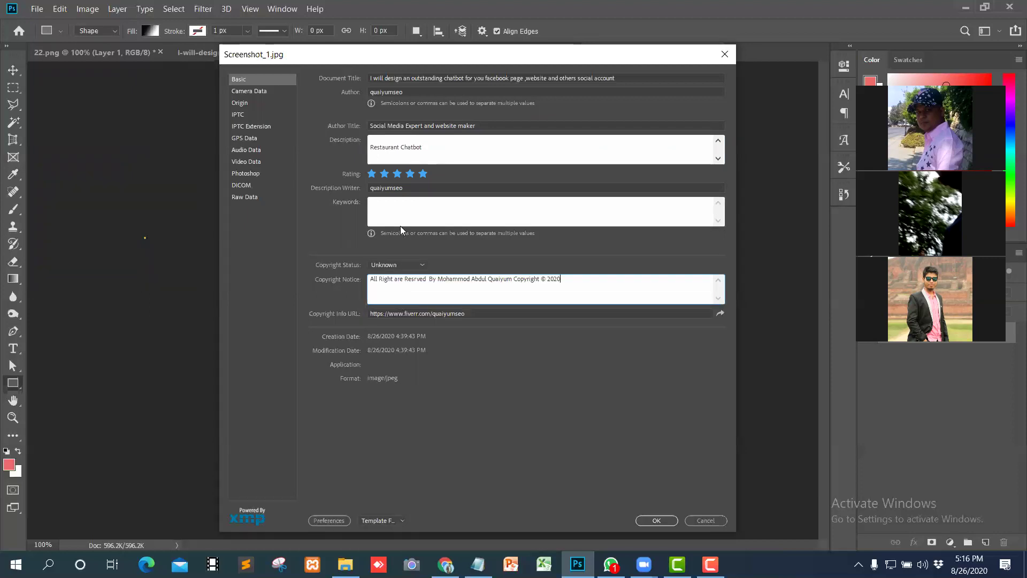
Step: Fill the keywords with the tag list from the Notepad notes, from facebook chatbot to chatfuel, and apply Screenshot_1.jpg's file information
left_click(395, 205)
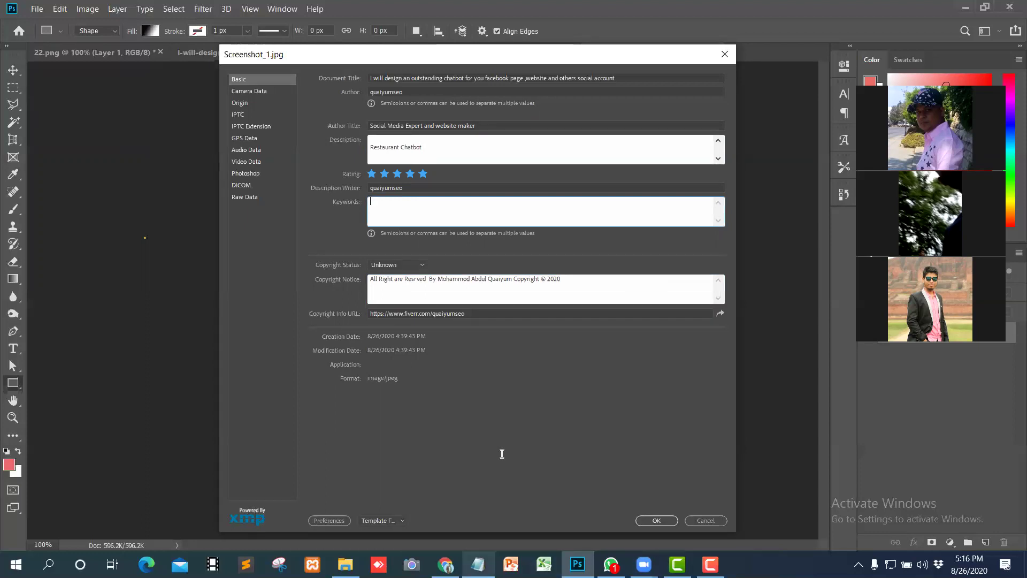
key("alt+Tab")
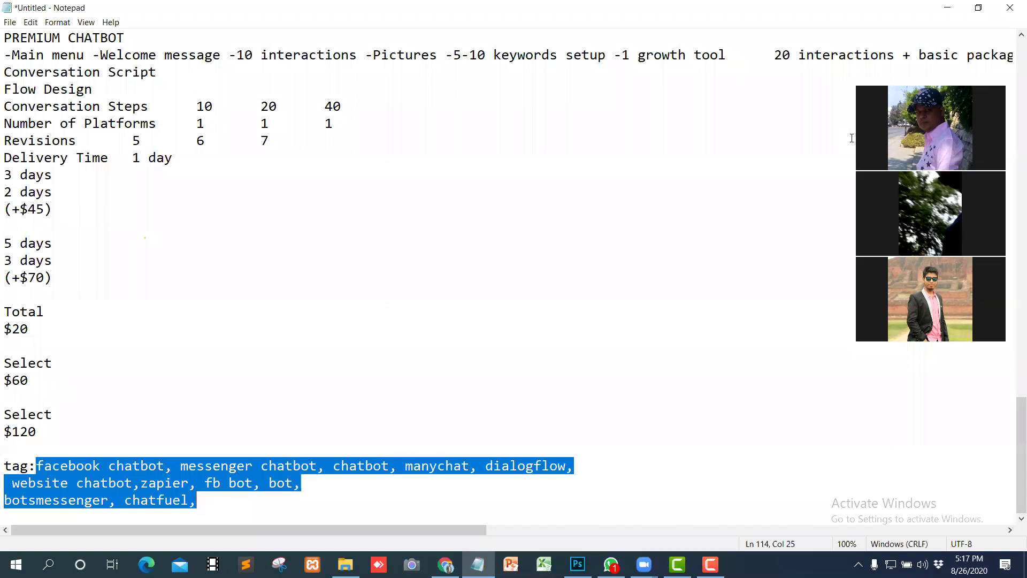
key("alt+Tab")
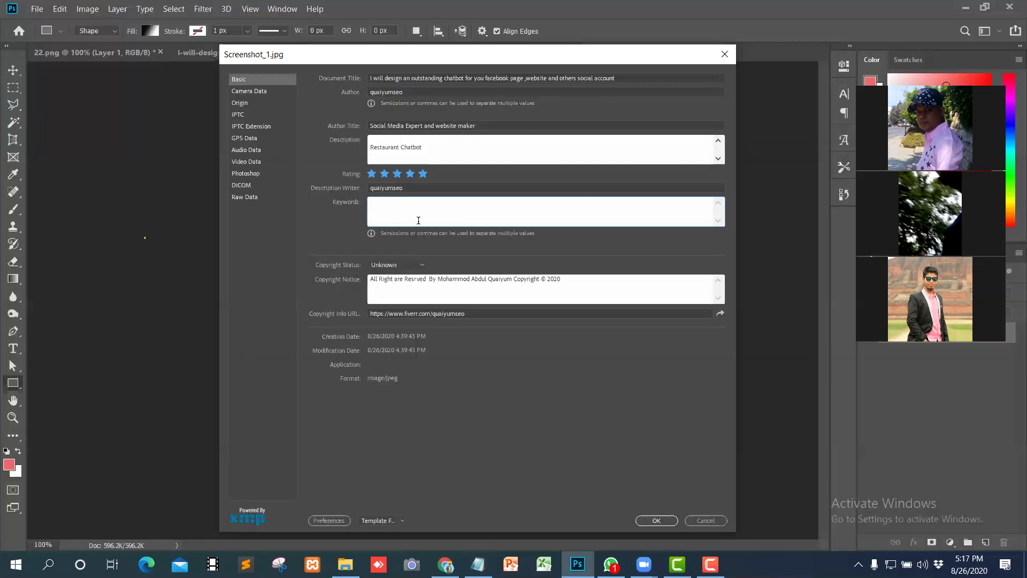
type("facebook chatbot, messenger chatbot, chatbot, manychat, dialogflow,  website chatbot,zapier, fb bot, bot, botsmessenger, chatfuel,")
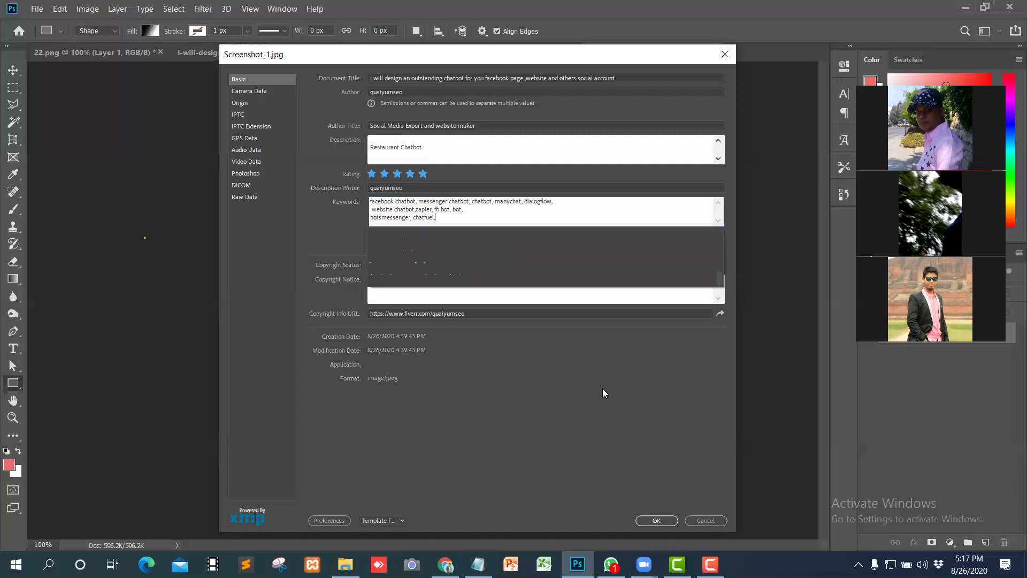
left_click(657, 520)
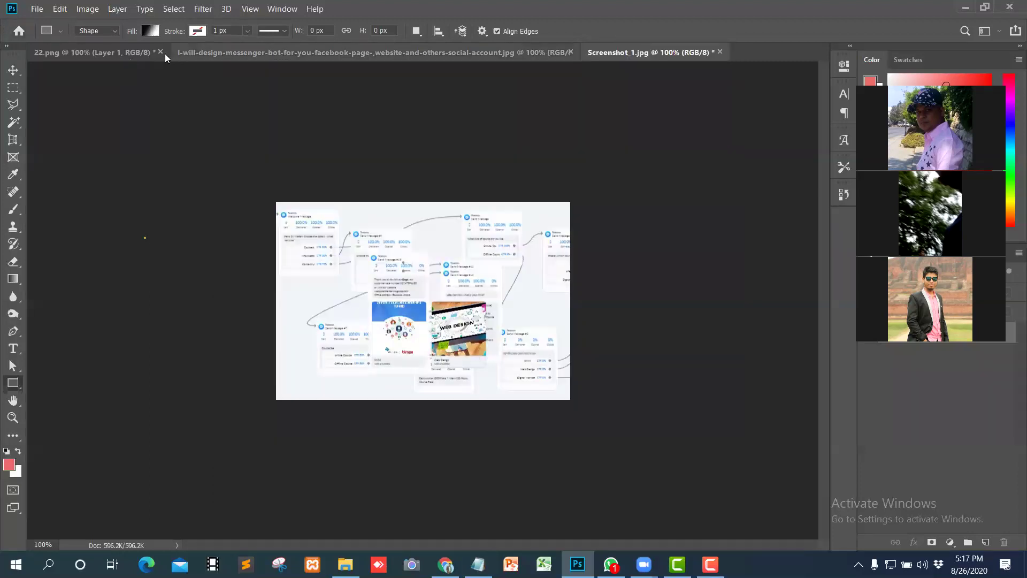
Step: Bring up 22.png and start saving a PNG copy of it to the Desktop
left_click(139, 51)
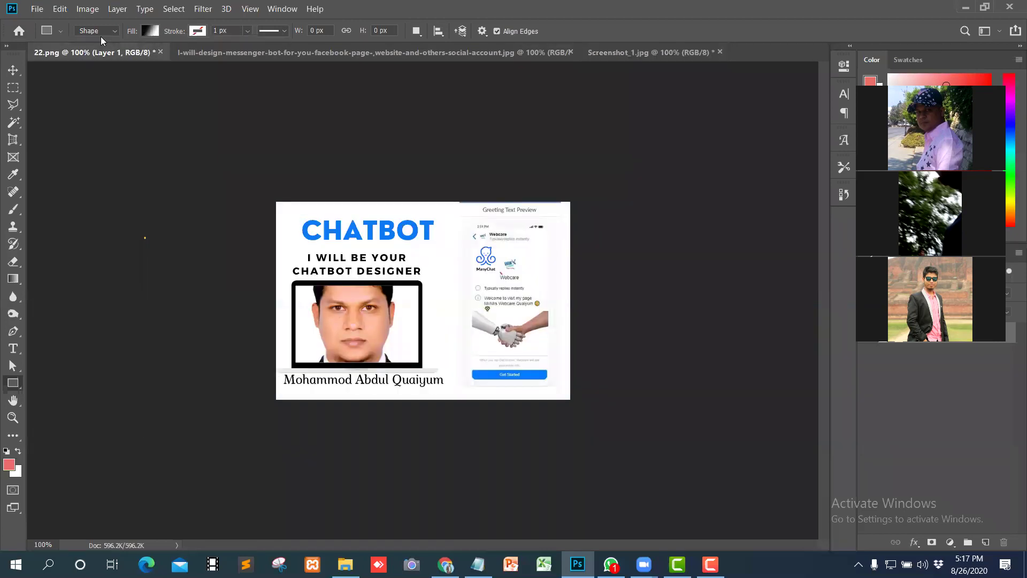
right_click(72, 53)
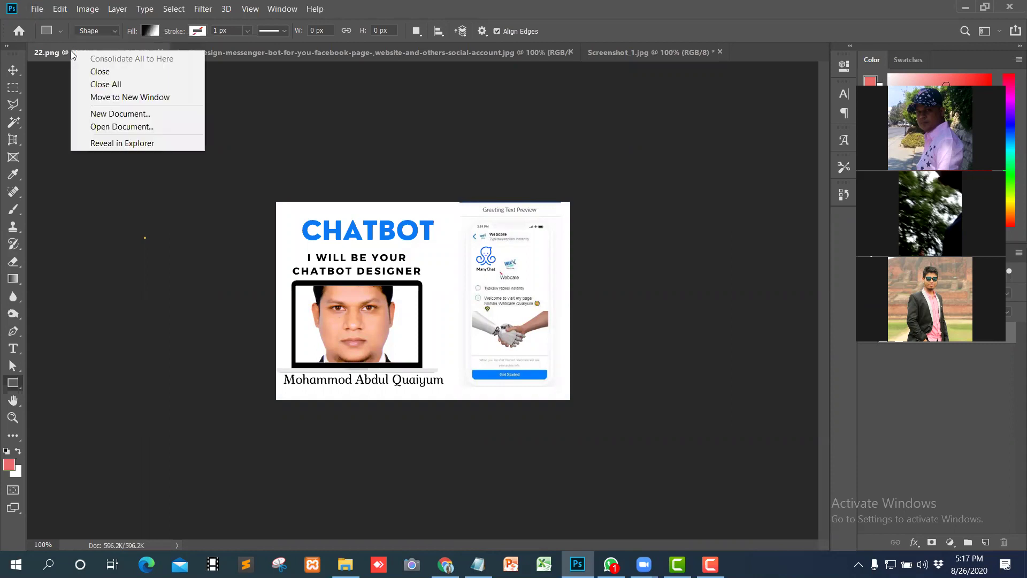
left_click(38, 14)
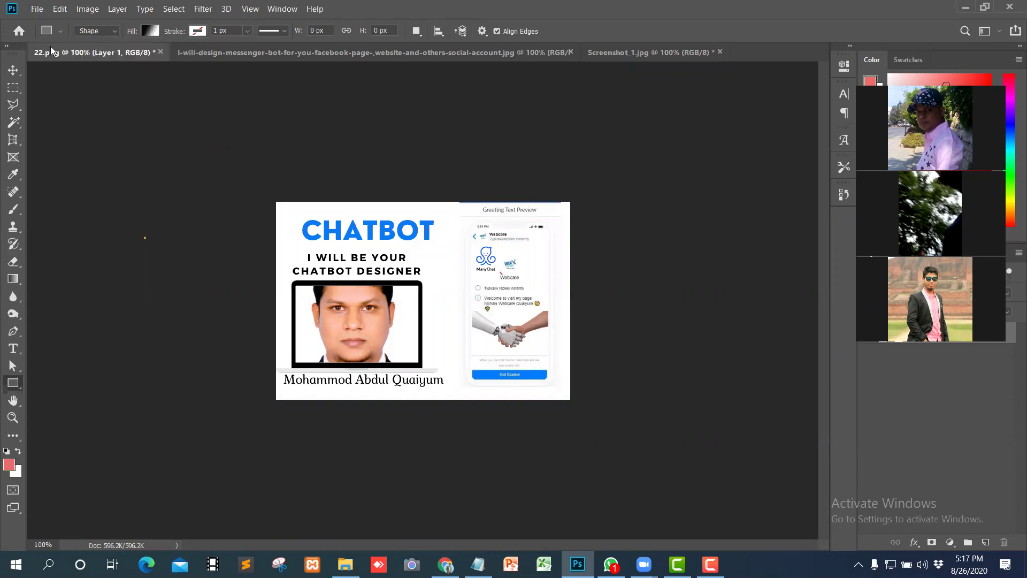
left_click(38, 14)
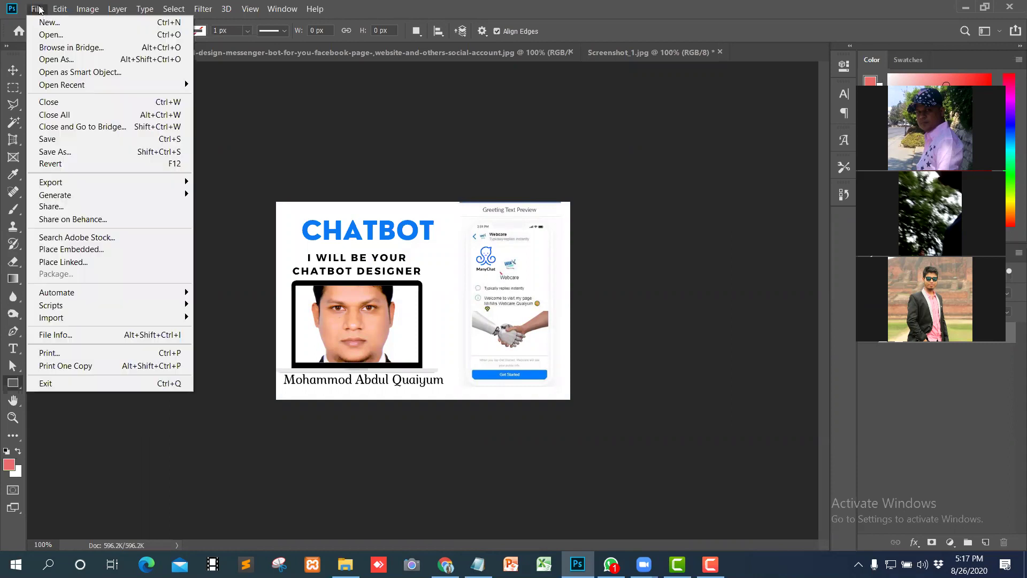
left_click(70, 154)
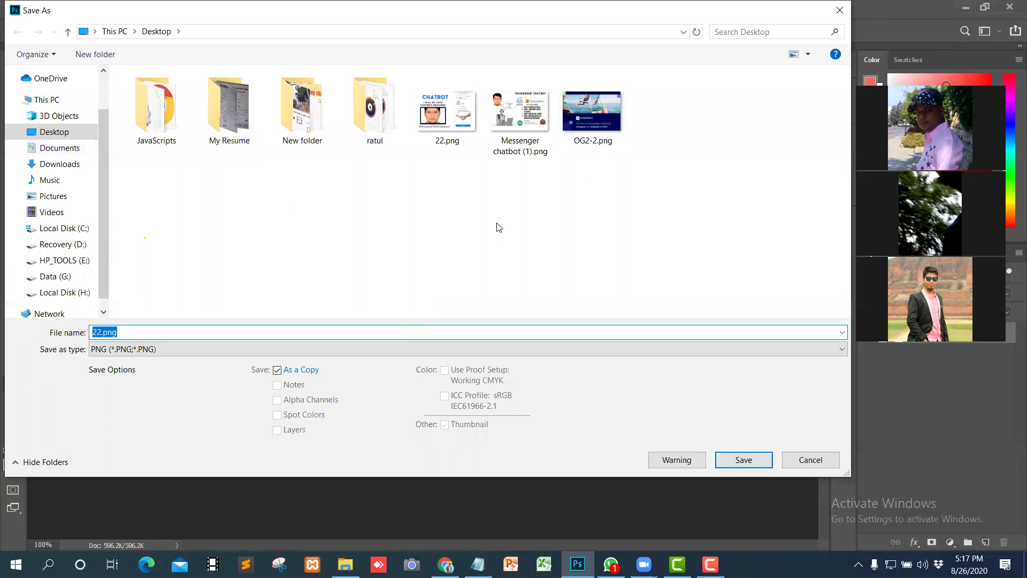
left_click(52, 133)
Step: Copy the title line "I will design an outstanding chatbot for you facebook page ,website and others social account" from the Notepad notes
mouse_move(477, 565)
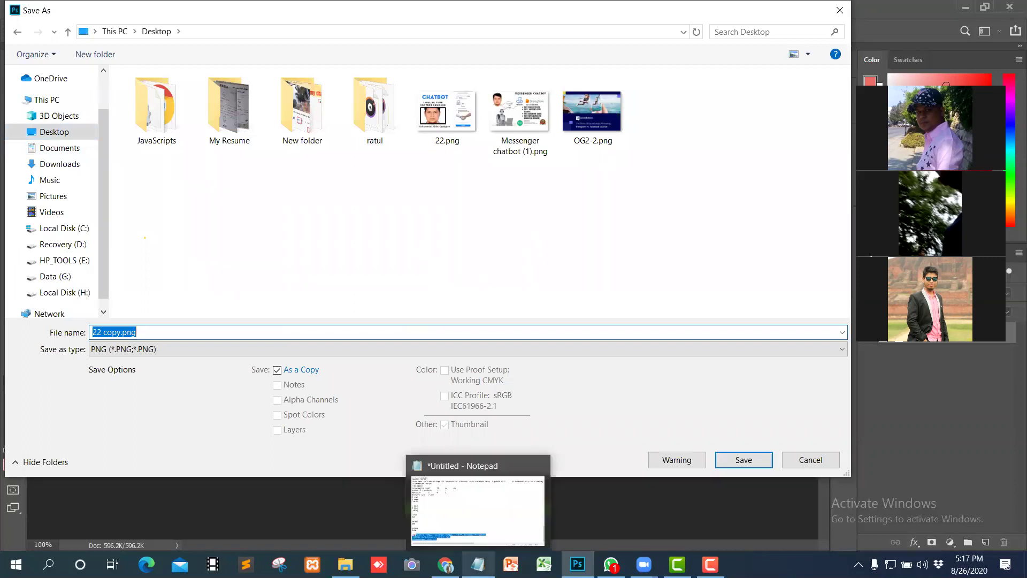
left_click(478, 564)
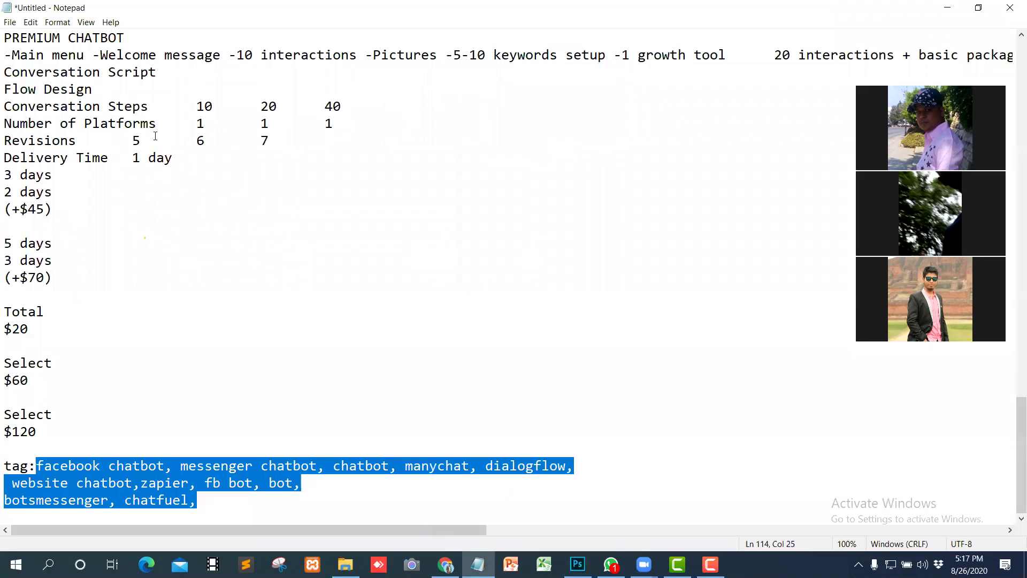
scroll(244, 114, "up", 20)
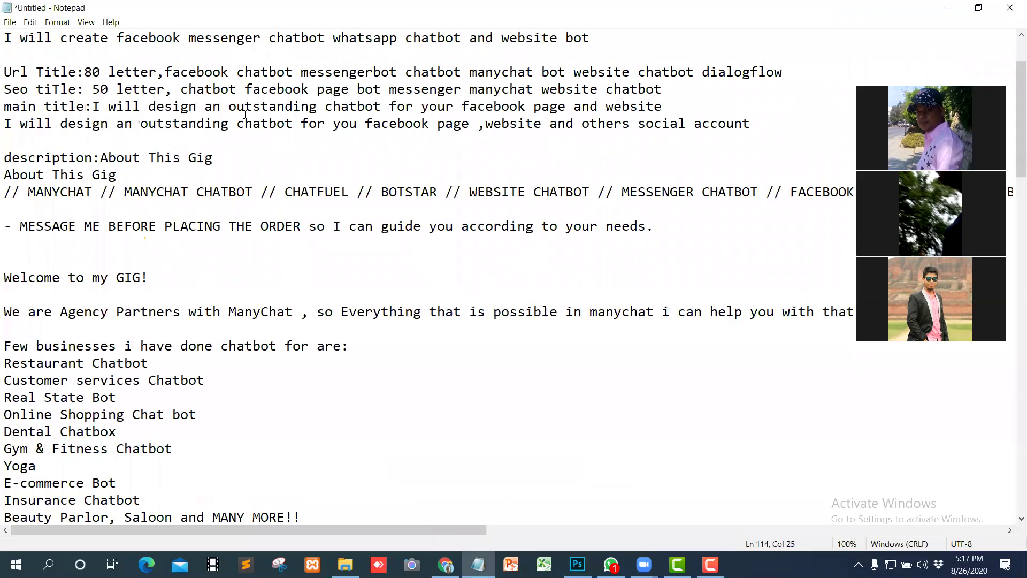
scroll(245, 116, "up", 2)
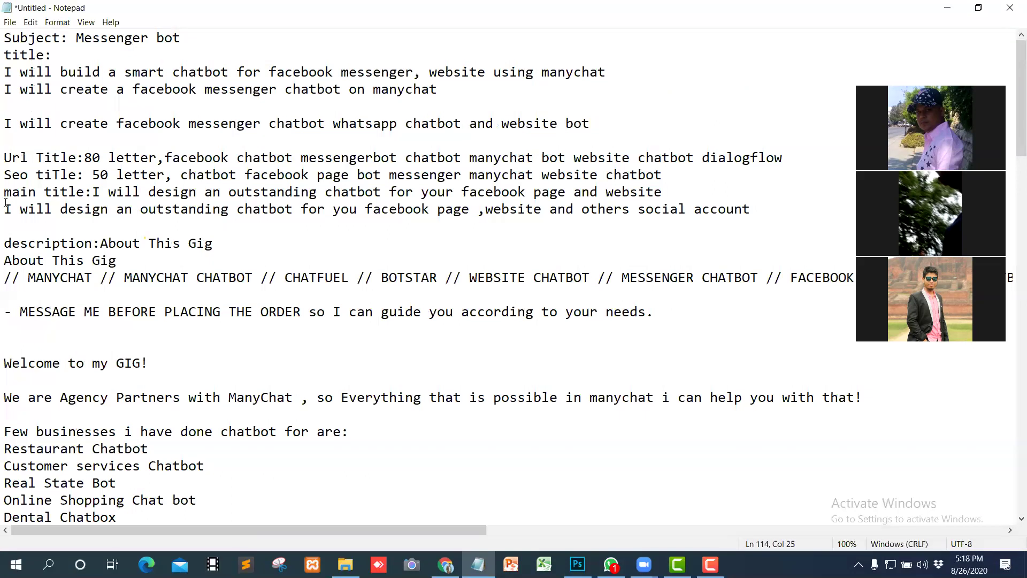
left_click_drag(760, 203, 230, 209)
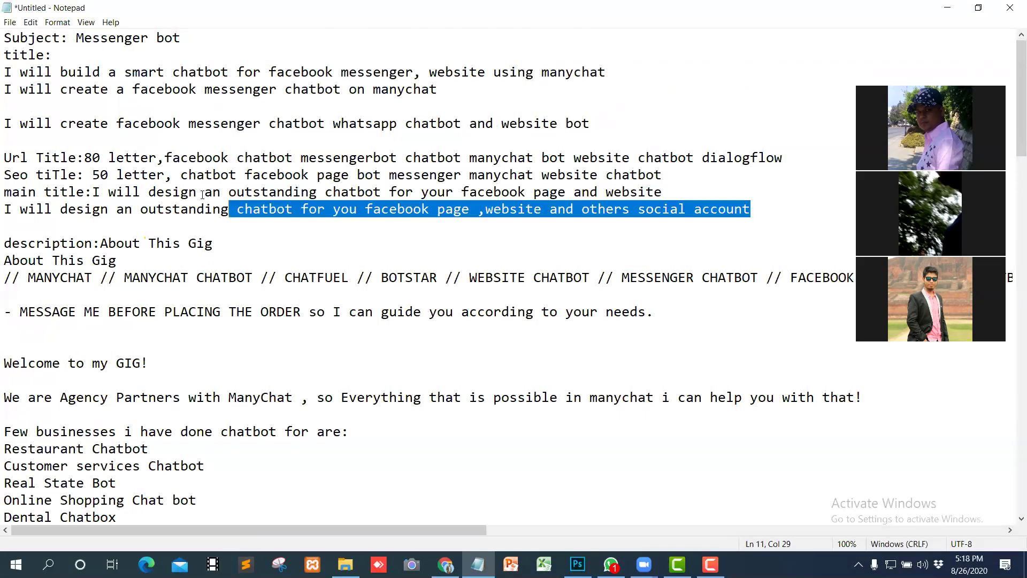
key("shift+Home")
key("ctrl+c")
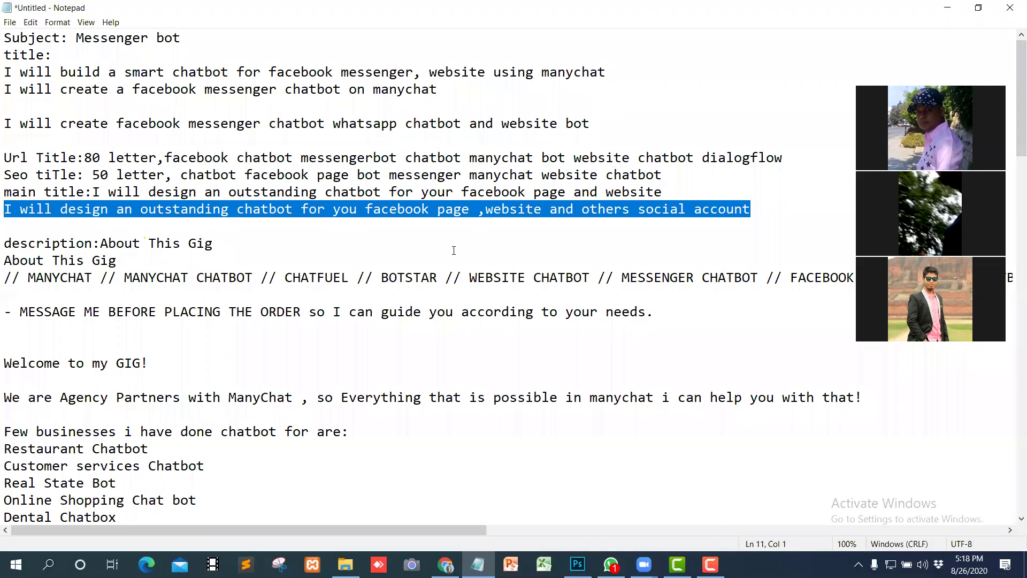
Step: Save the copy of 22.png under the copied title with a .jpg ending and large file size, and close 22.png with its changes saved
left_click(948, 8)
key("ctrl+v")
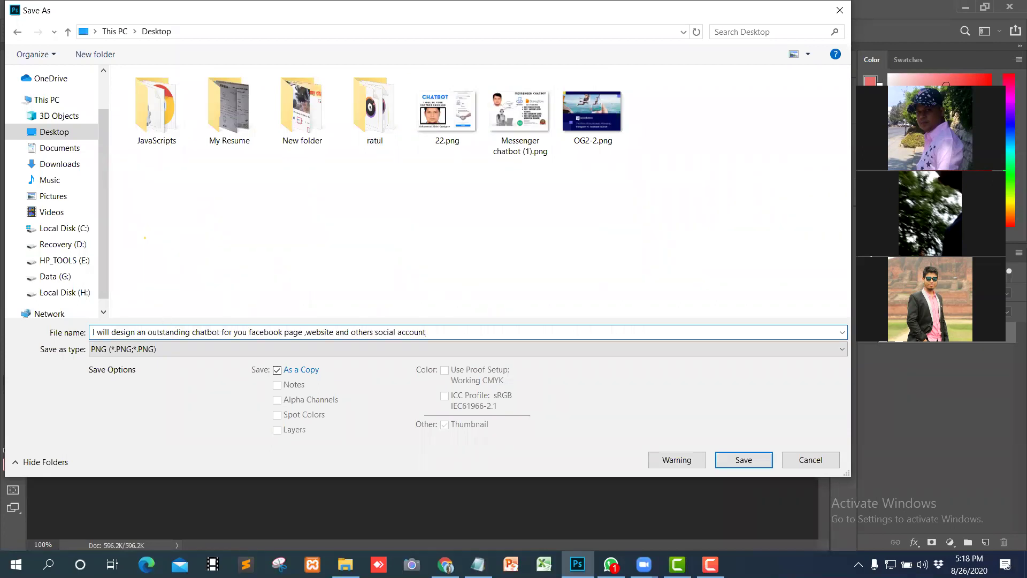
type("pg")
left_click(744, 460)
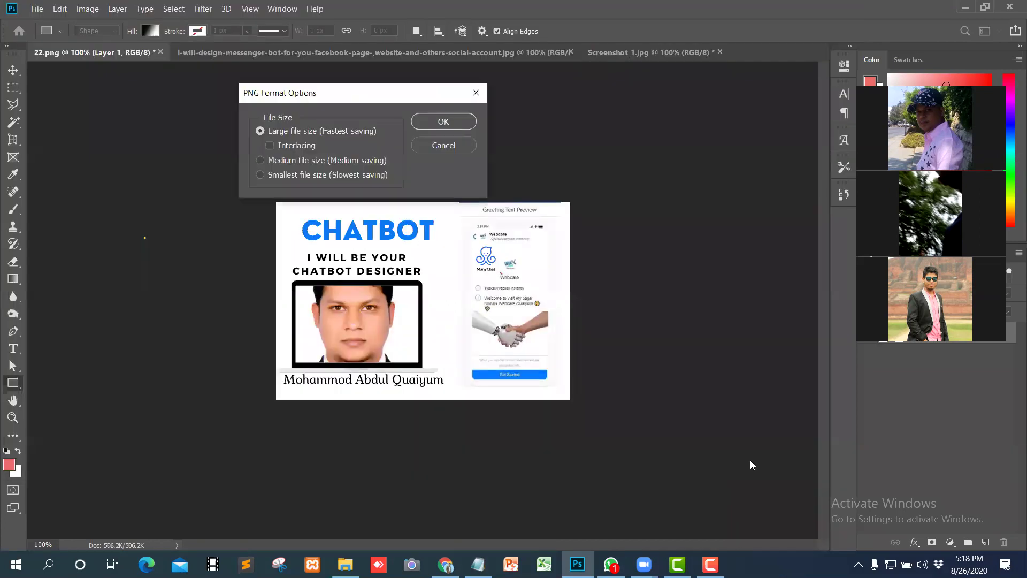
left_click(442, 123)
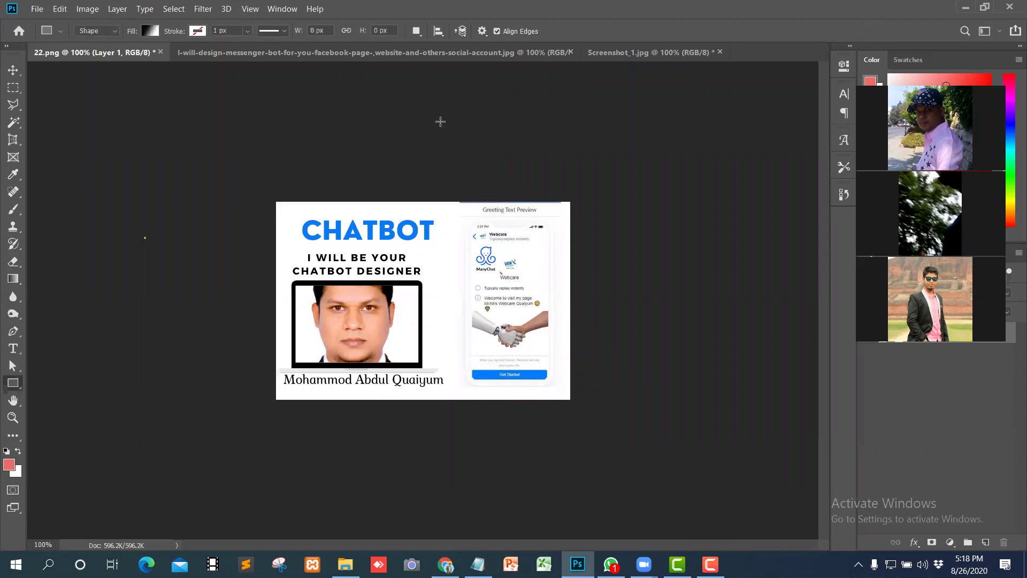
left_click(161, 52)
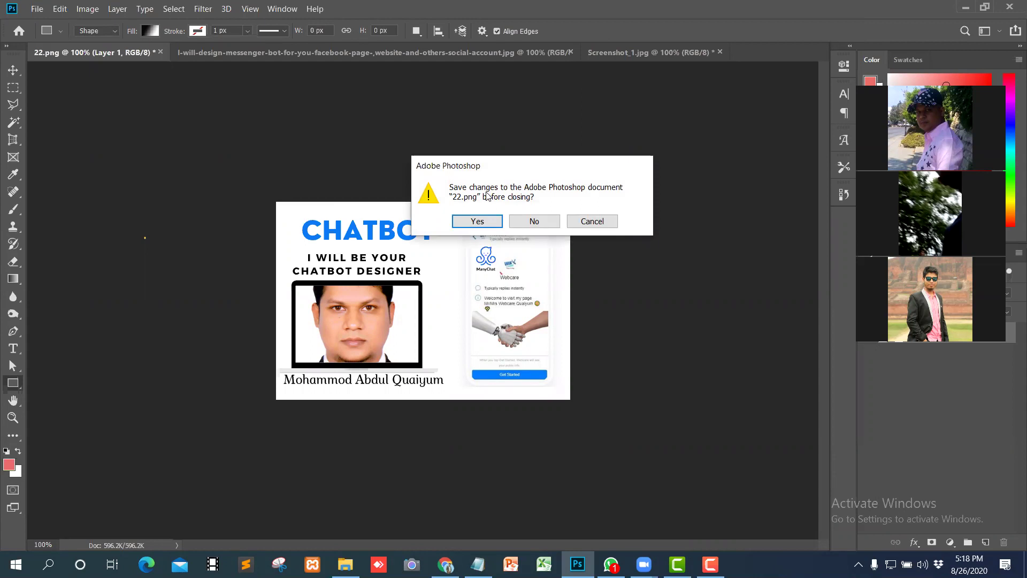
left_click(481, 224)
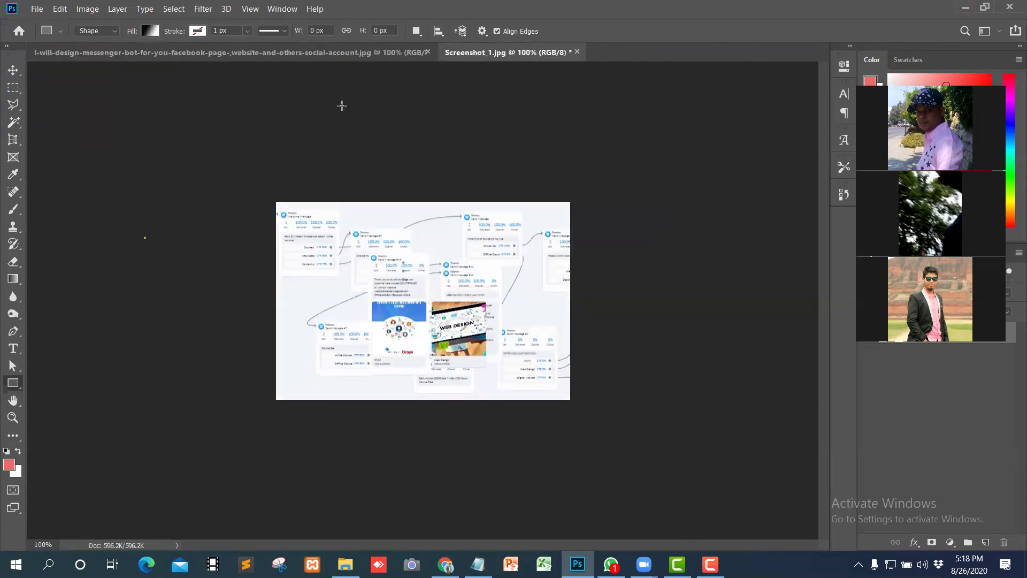
Step: Save the Messenger Chatbot gig JPG with High quality 8 and Baseline ("Standard") format, and close it
left_click(371, 51)
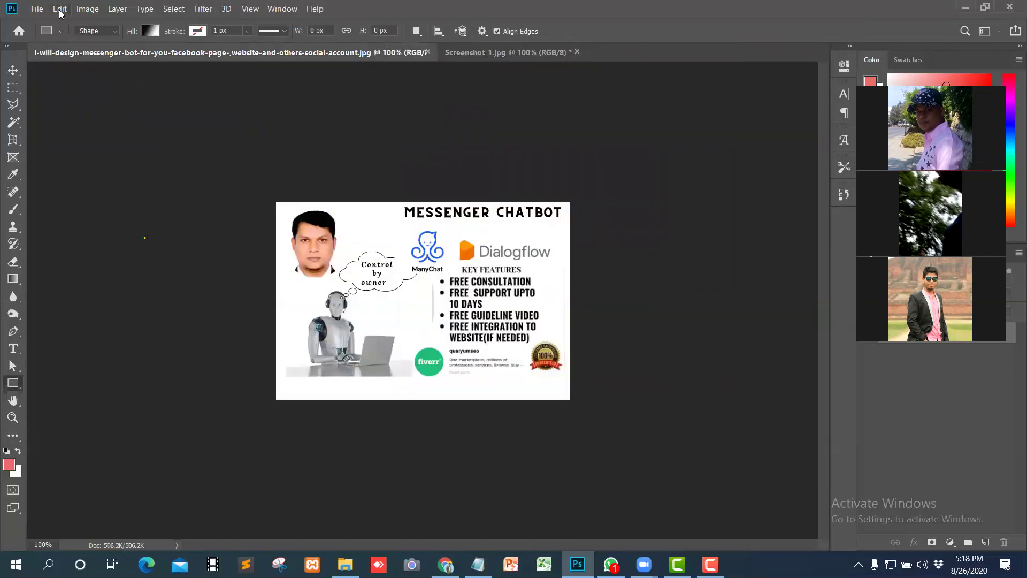
left_click(37, 9)
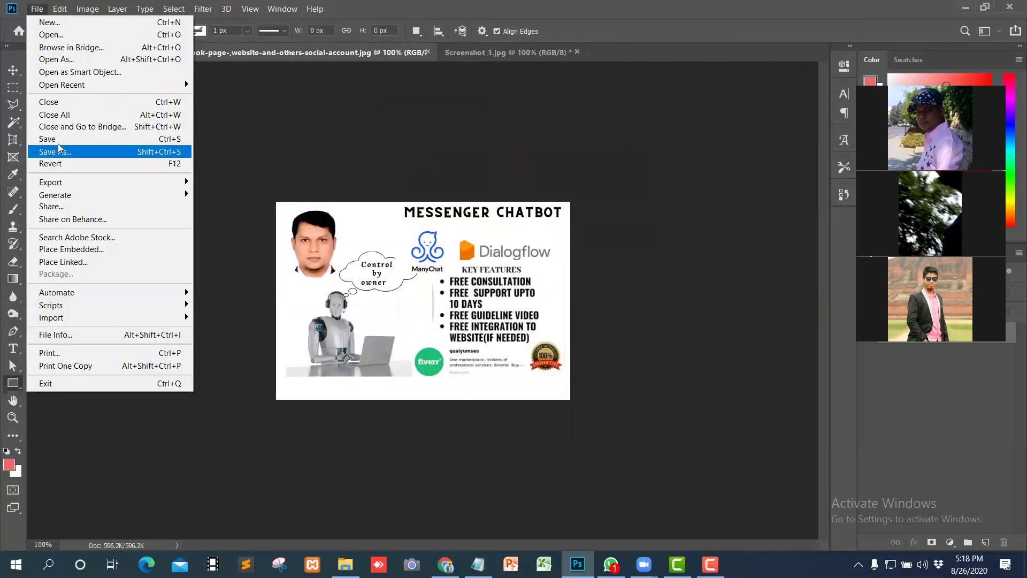
left_click(59, 138)
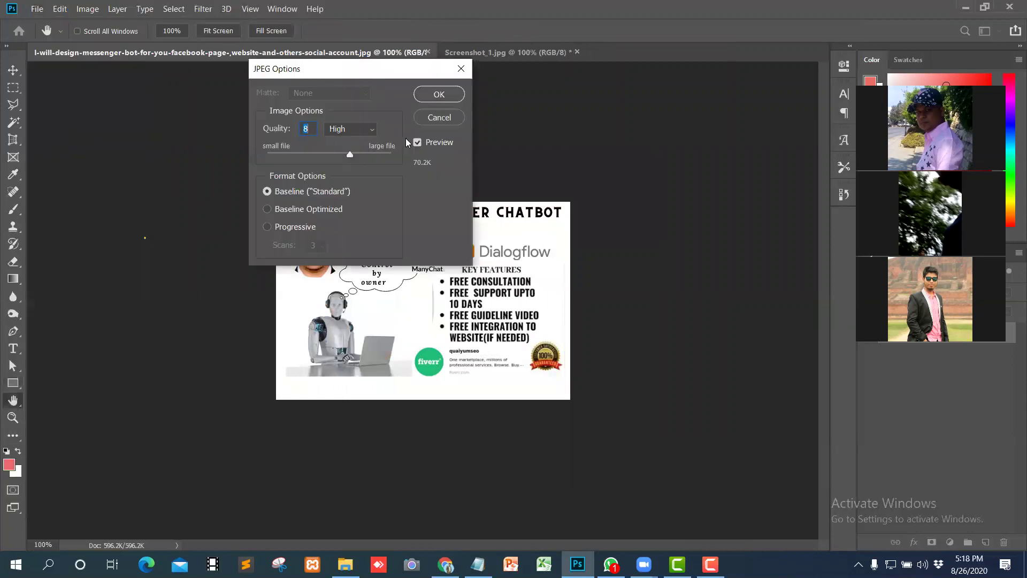
left_click(444, 94)
key("u")
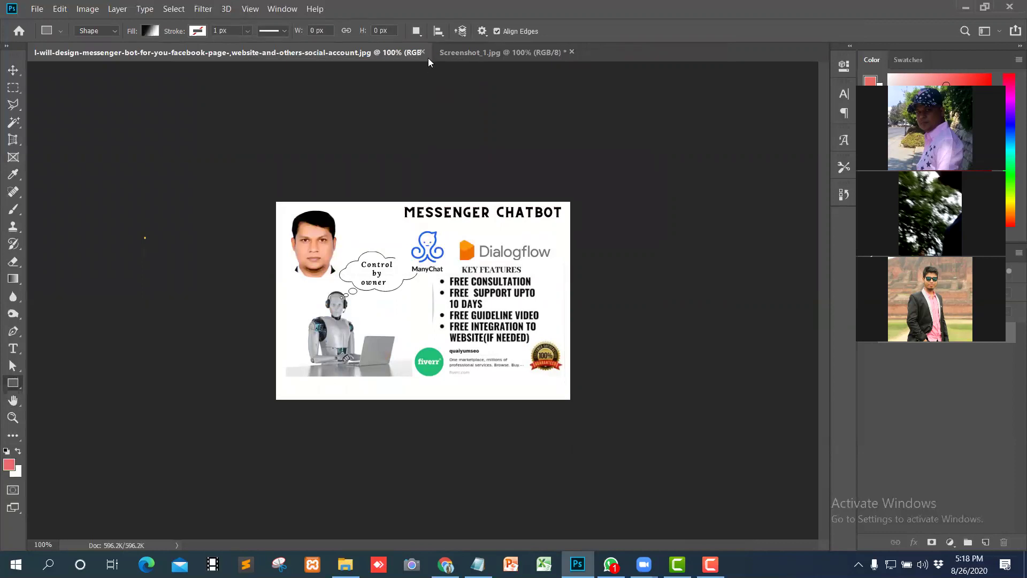
left_click(422, 52)
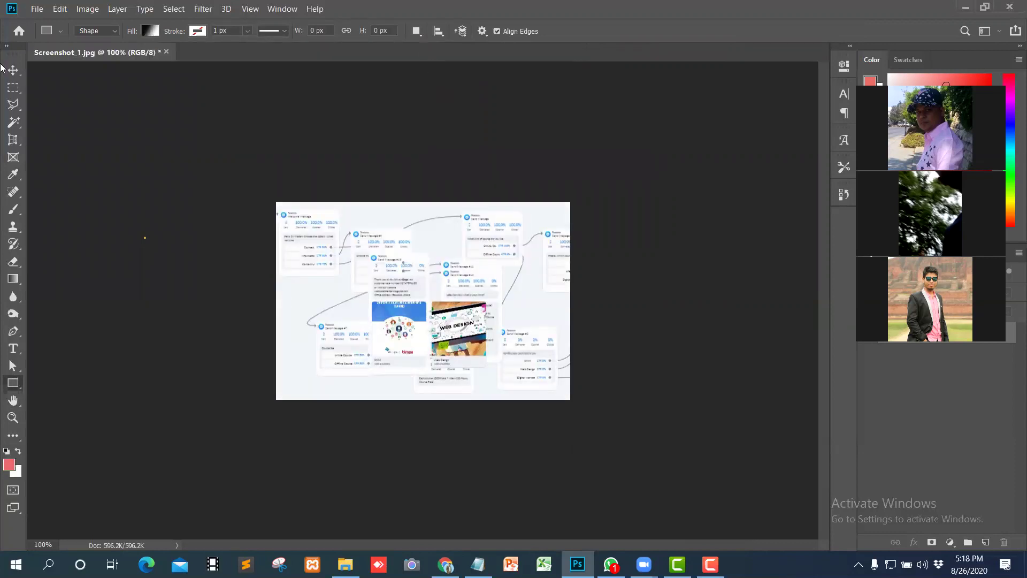
Step: Save Screenshot_1.jpg with High quality 8 and Baseline ("Standard") format, close it and exit Photoshop
left_click(35, 10)
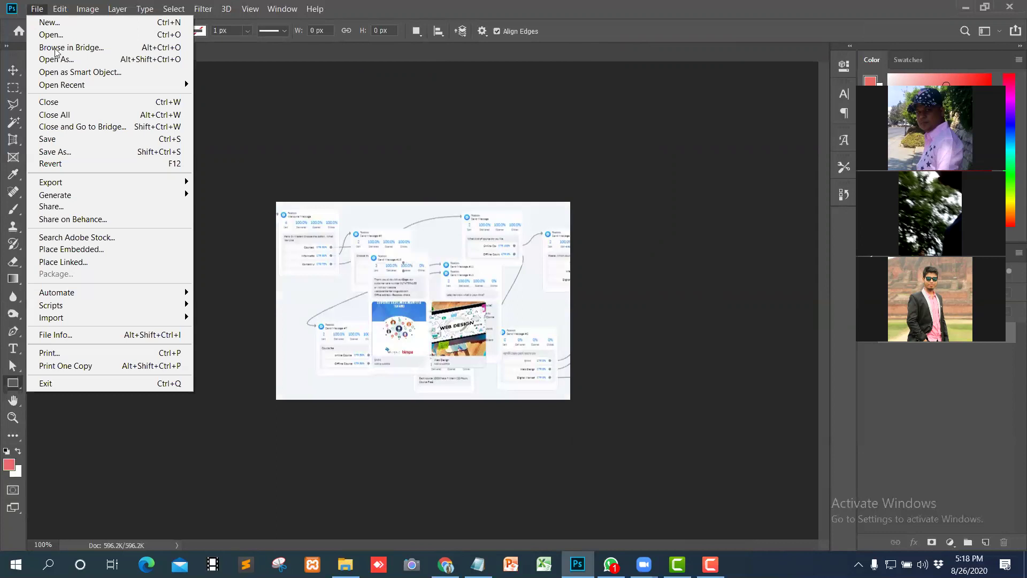
left_click(81, 140)
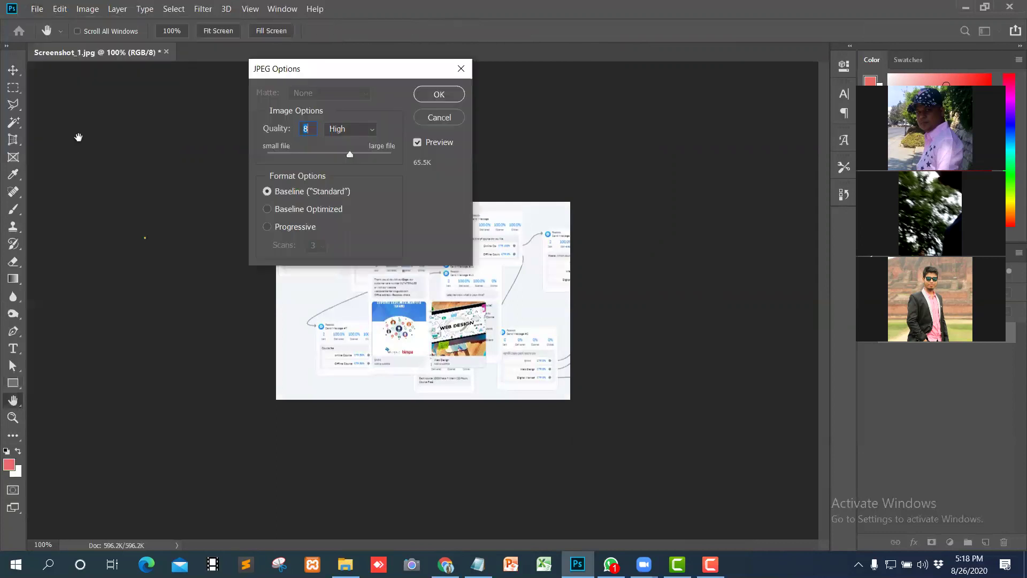
left_click(438, 98)
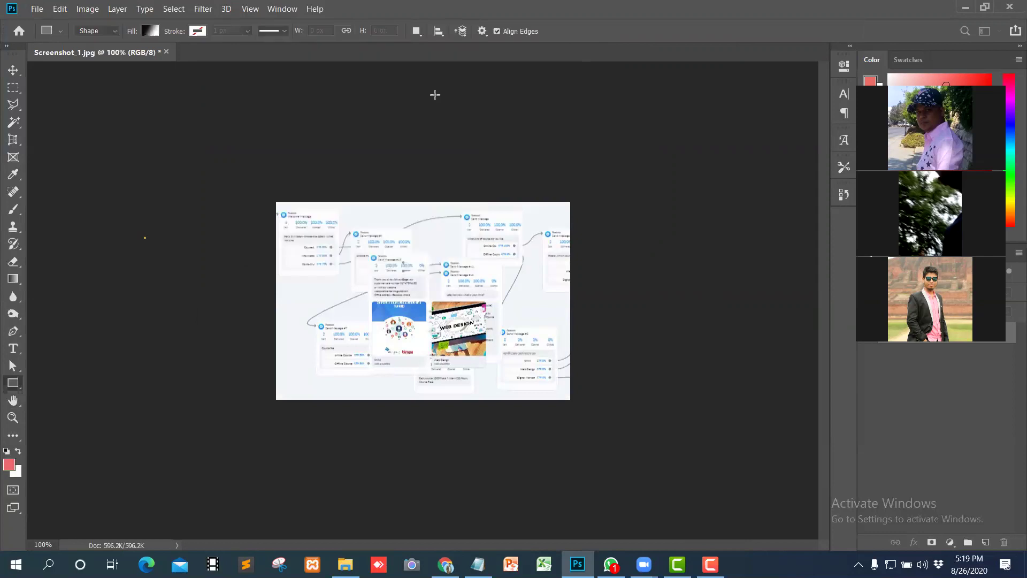
left_click(162, 52)
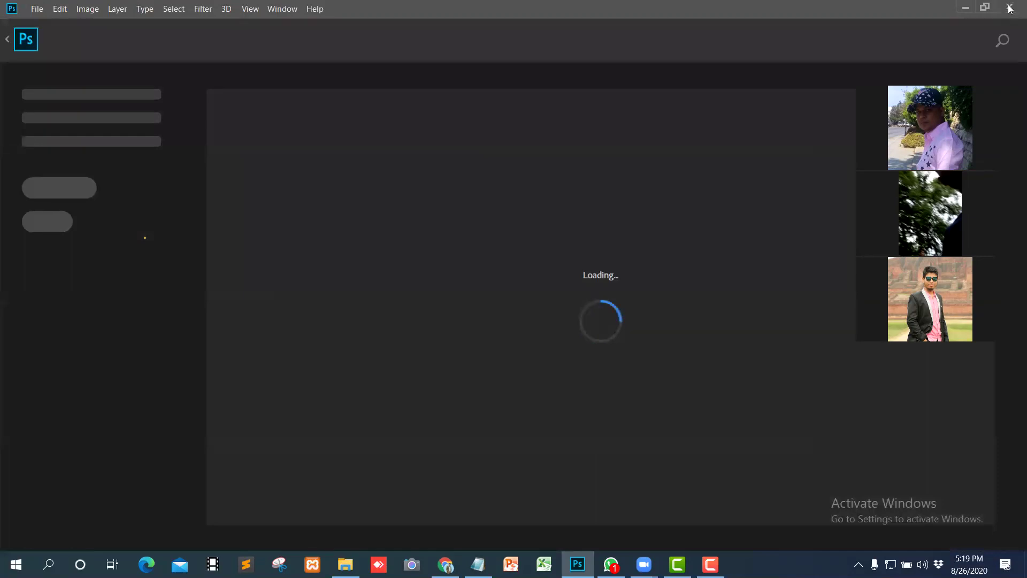
left_click(1010, 9)
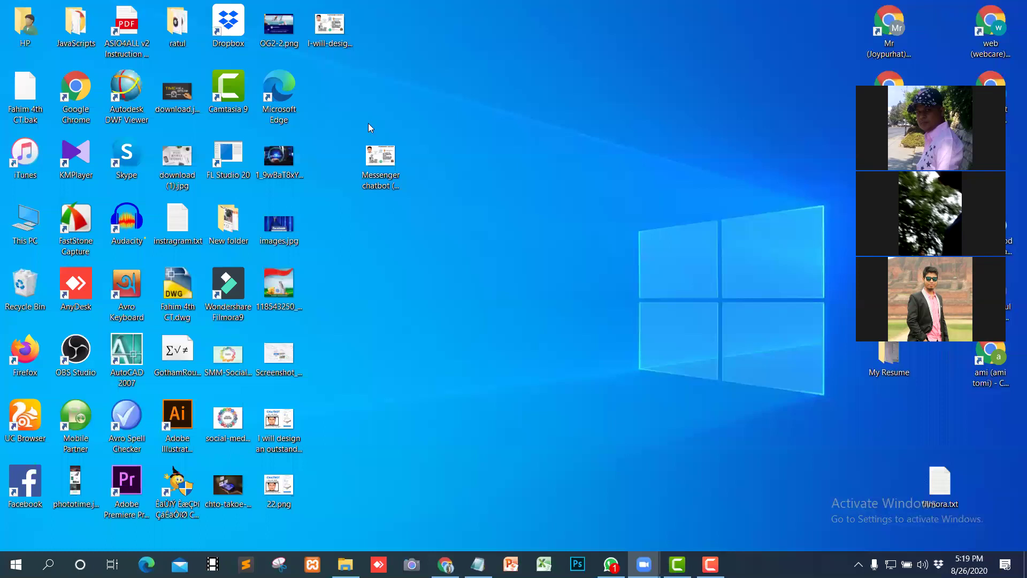
Step: Copy the main title "I will design an outstanding chatbot for your facebook page and website" from the Notepad notes and return to the desktop
right_click(278, 375)
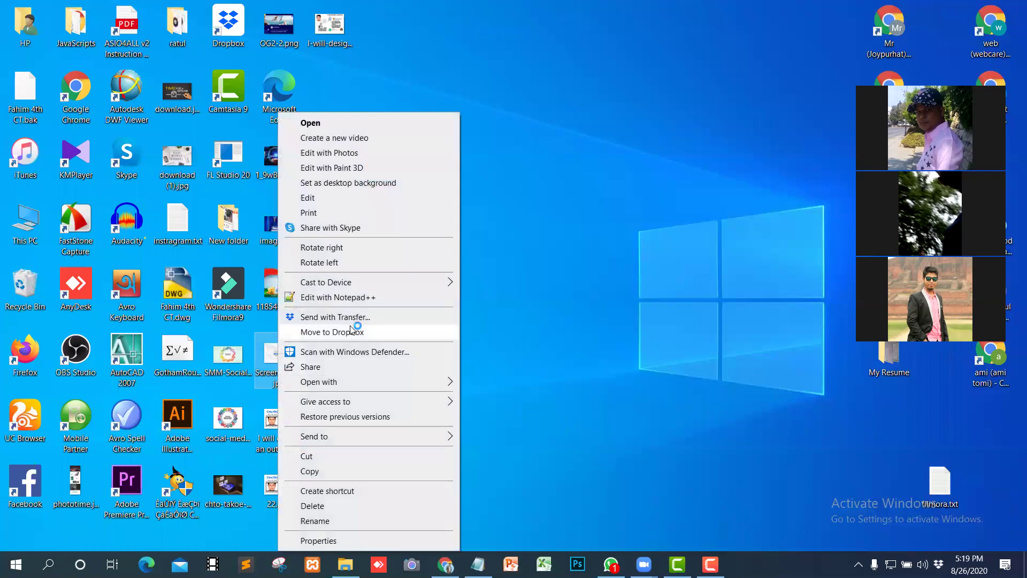
left_click(312, 520)
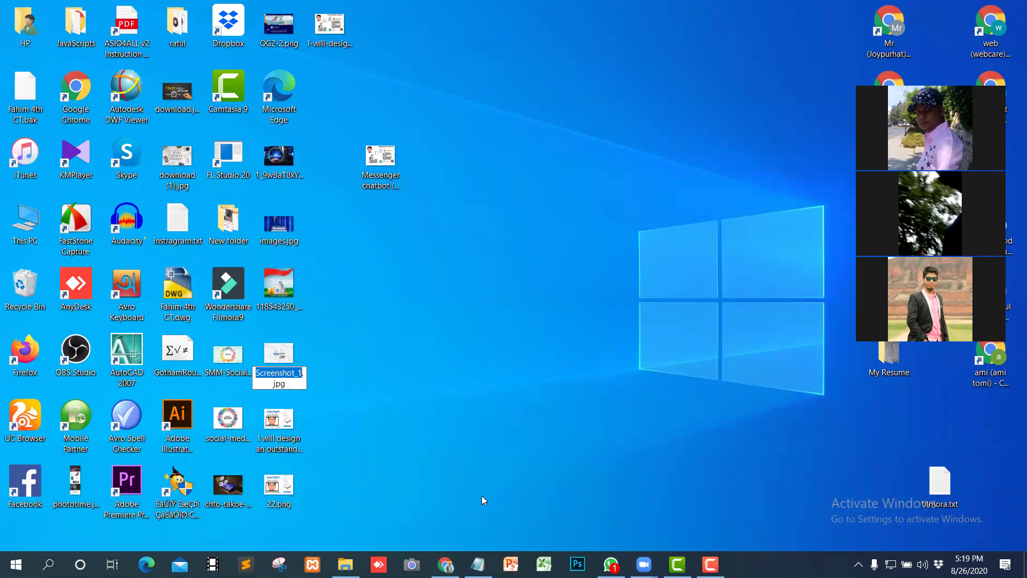
left_click(477, 563)
left_click_drag(662, 191, 93, 191)
key("ctrl+c")
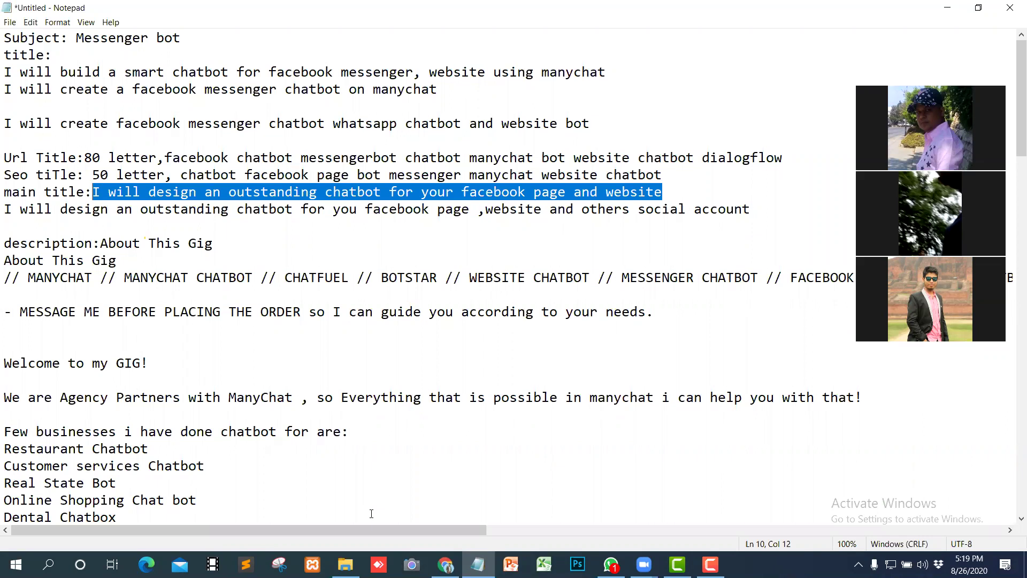
key("super+d")
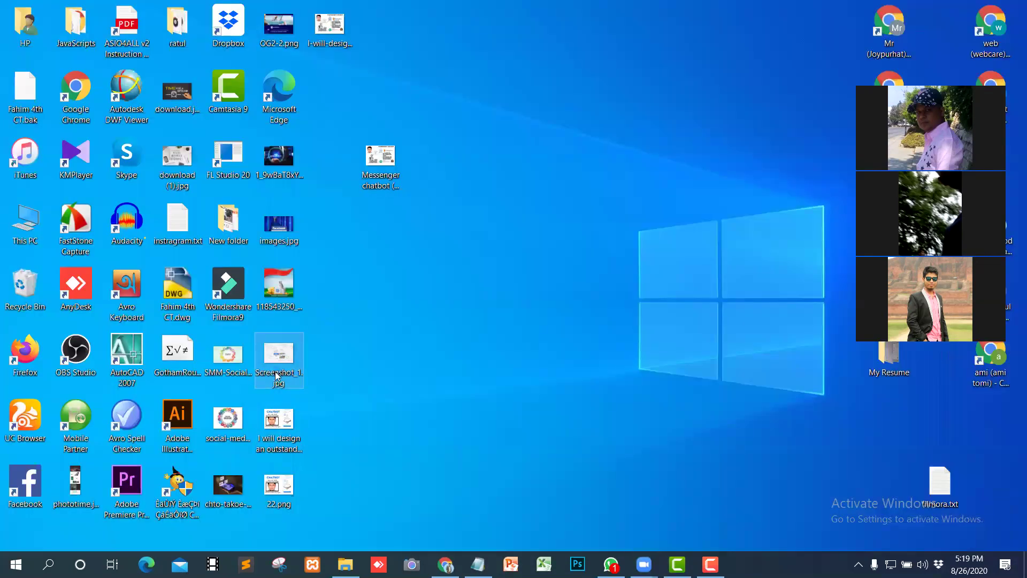
Step: Rename Screenshot_1.jpg as "I will design an outstanding chatbot for your facebook page and website" and move it to an empty area of the desktop
right_click(277, 374)
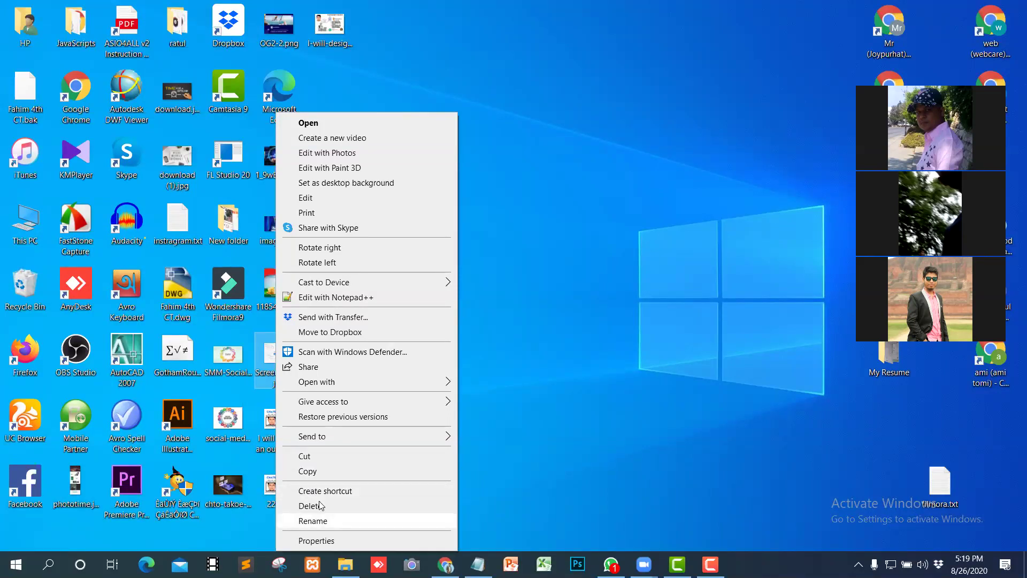
left_click(309, 523)
key("ctrl+v")
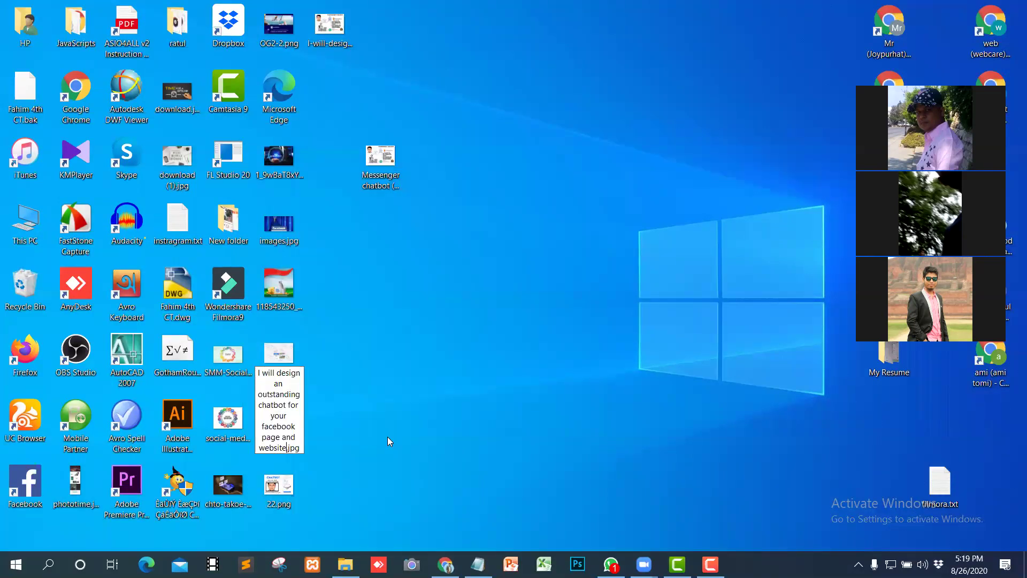
key("Return")
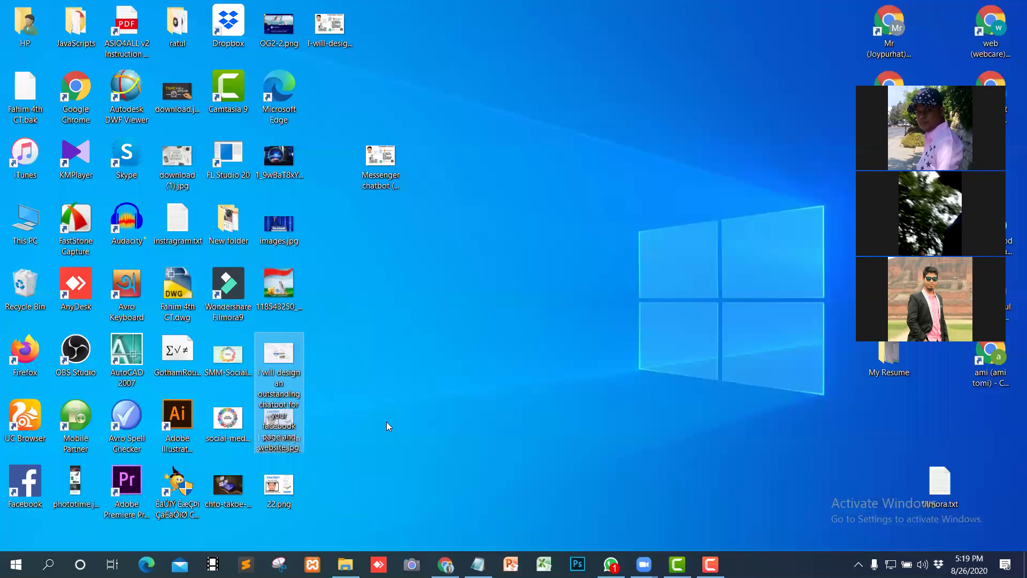
left_click(469, 385)
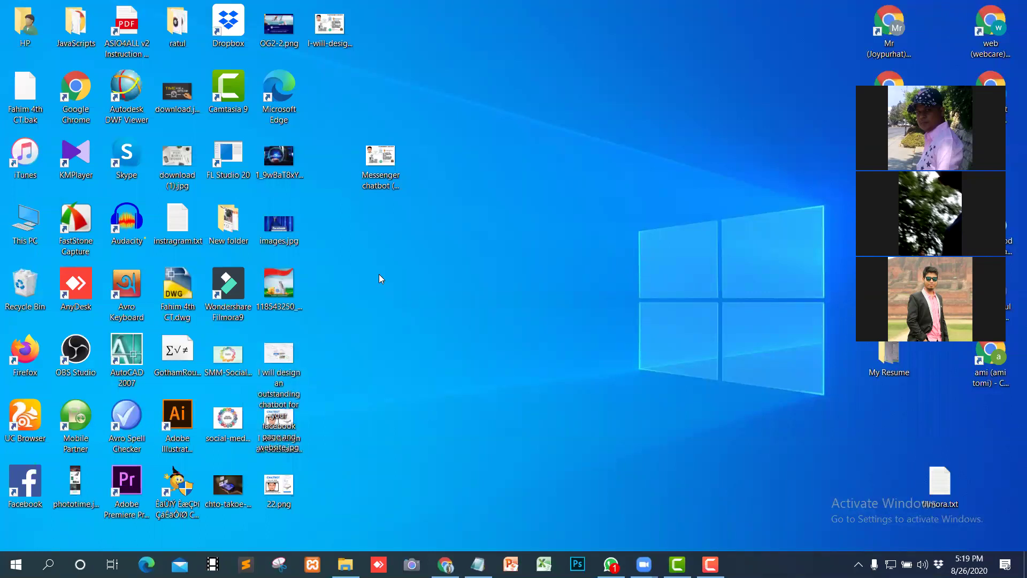
left_click_drag(279, 354, 504, 309)
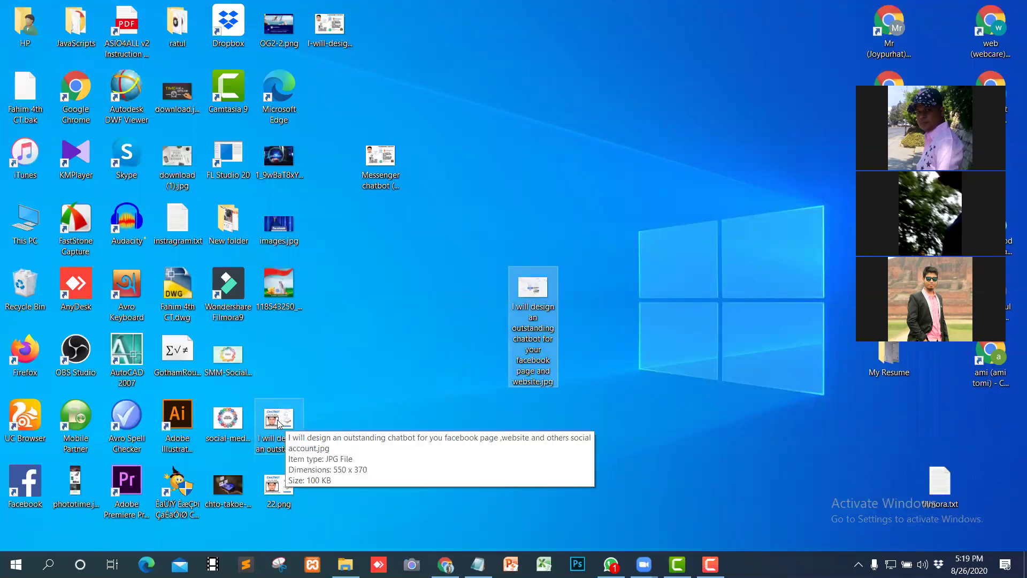
Step: Move the "others social account" chatbot JPG and the "I-will-desig..." image to the empty middle area of the desktop
left_click_drag(278, 423, 431, 284)
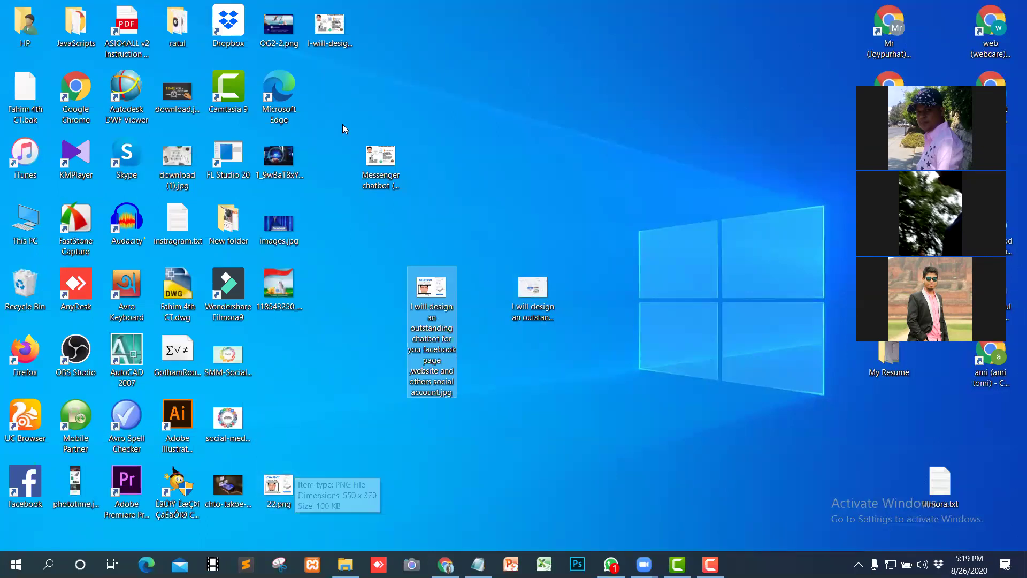
left_click_drag(326, 27, 613, 289)
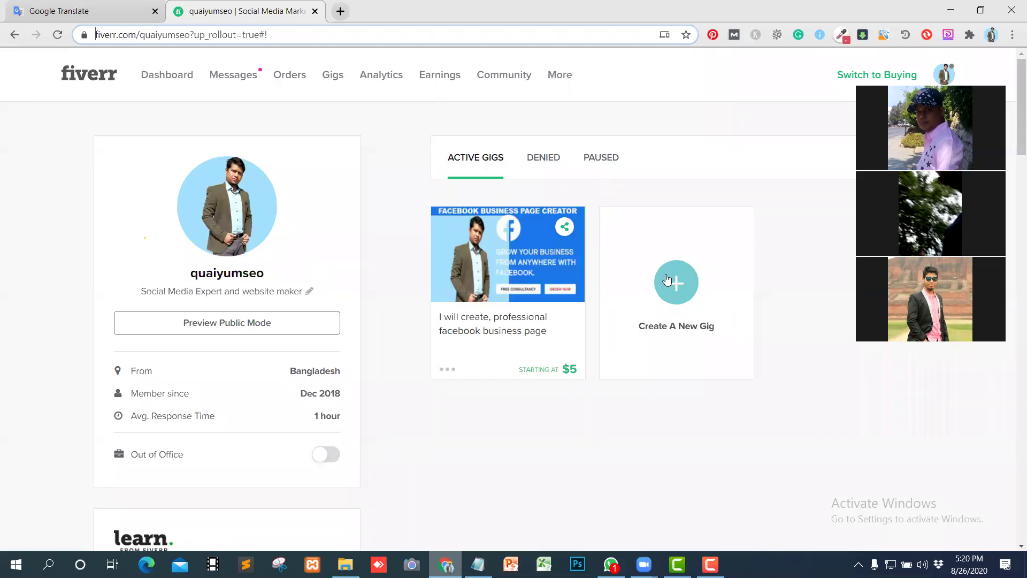
Step: Switch to Fiverr, start a new gig and set its title to "facebook chatbot messengerbot chatbot manychat bot website chatbot dialogflow" from the Notepad notes
left_click(683, 287)
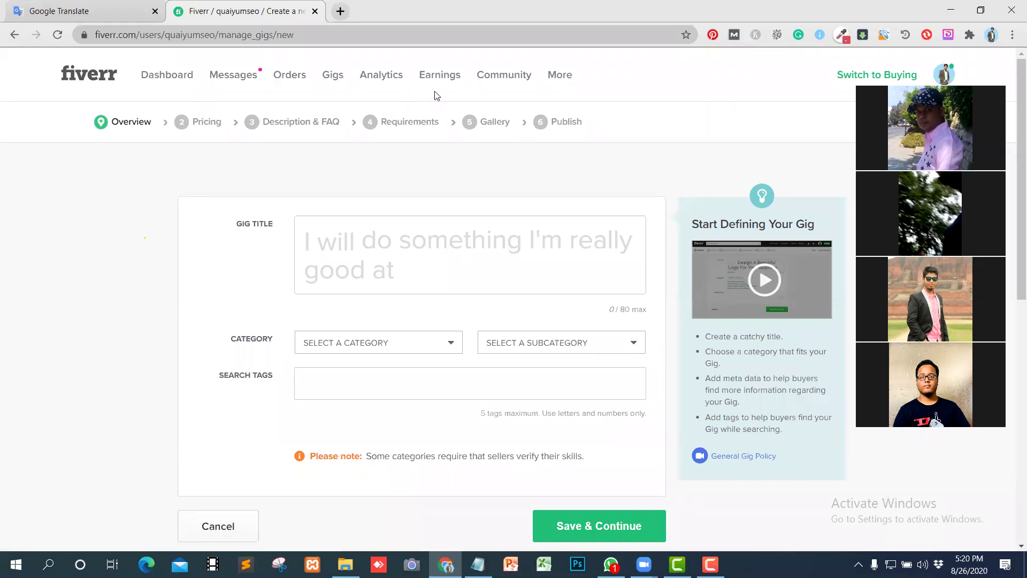
left_click(436, 239)
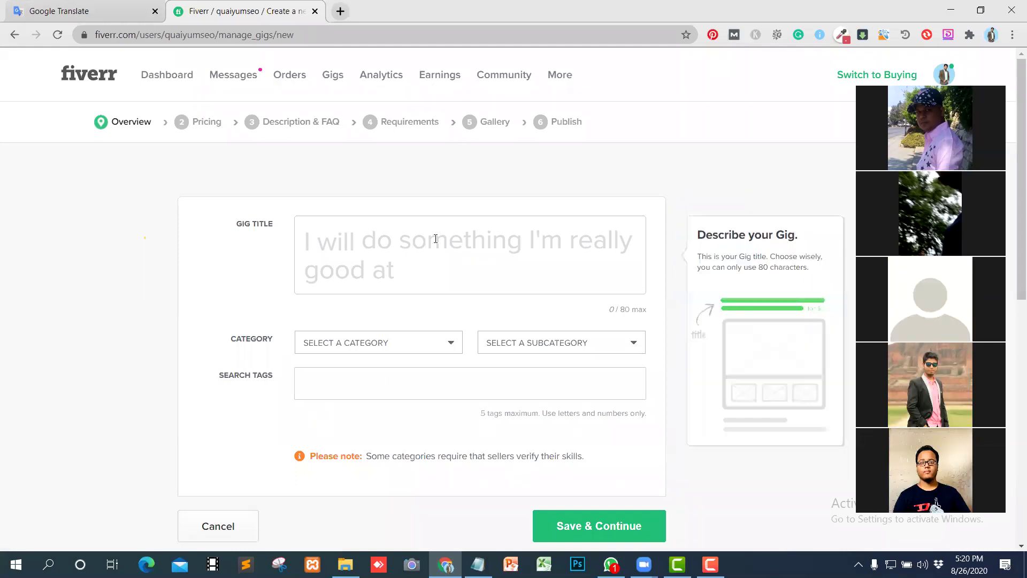
left_click(329, 239)
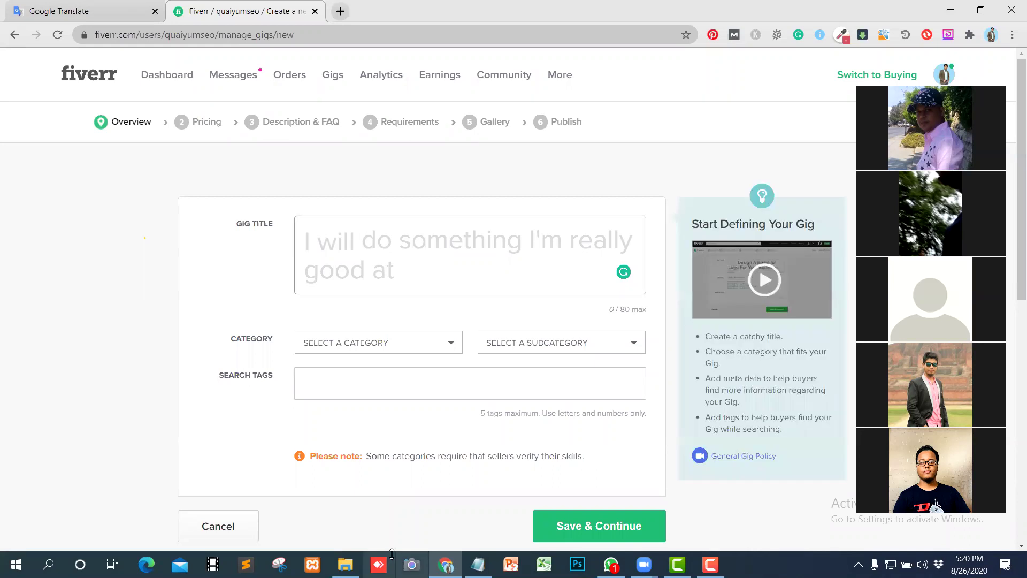
left_click(478, 564)
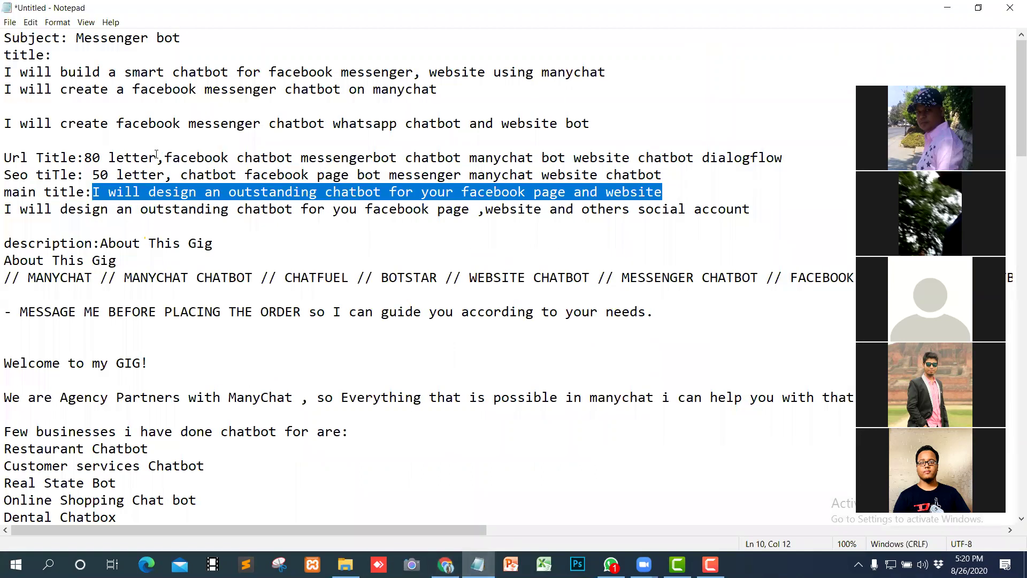
left_click_drag(167, 157, 786, 159)
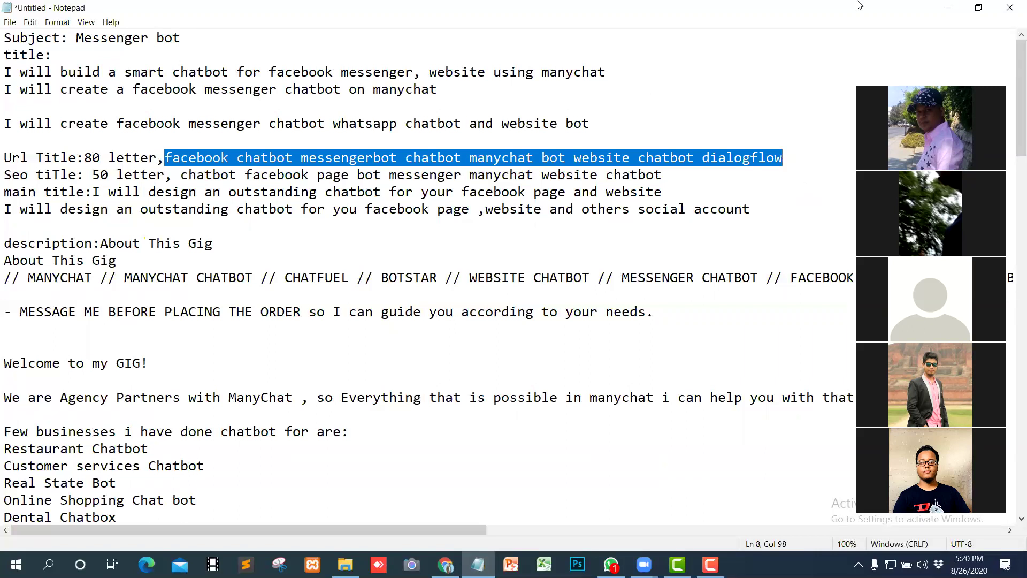
left_click(947, 7)
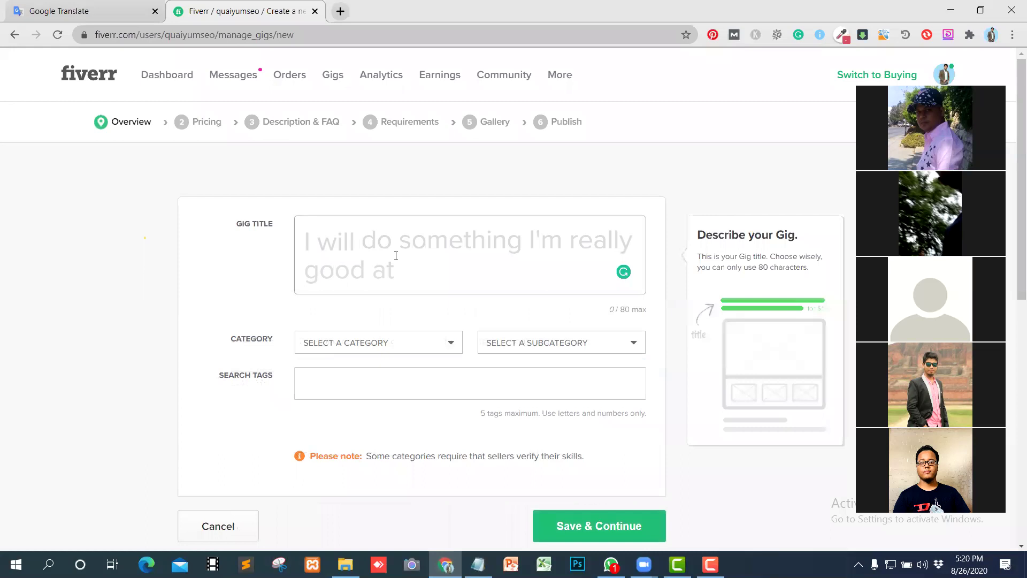
key("ctrl+v")
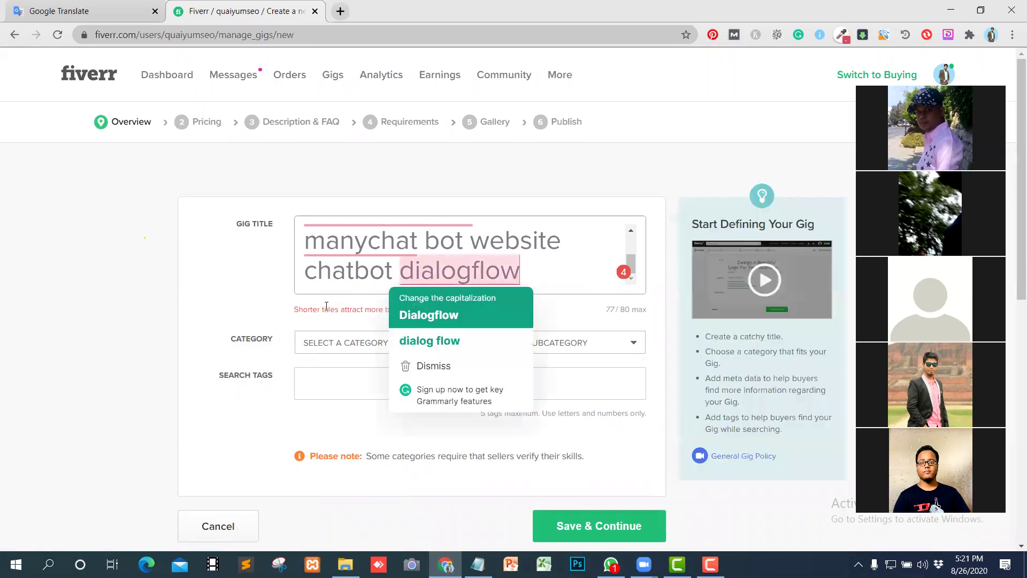
mouse_move(443, 278)
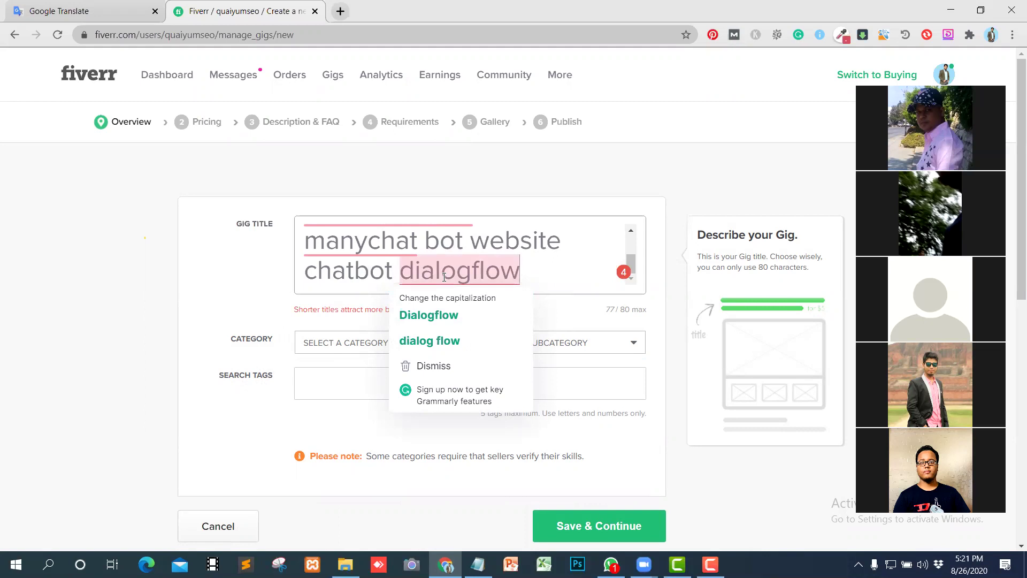
mouse_move(352, 243)
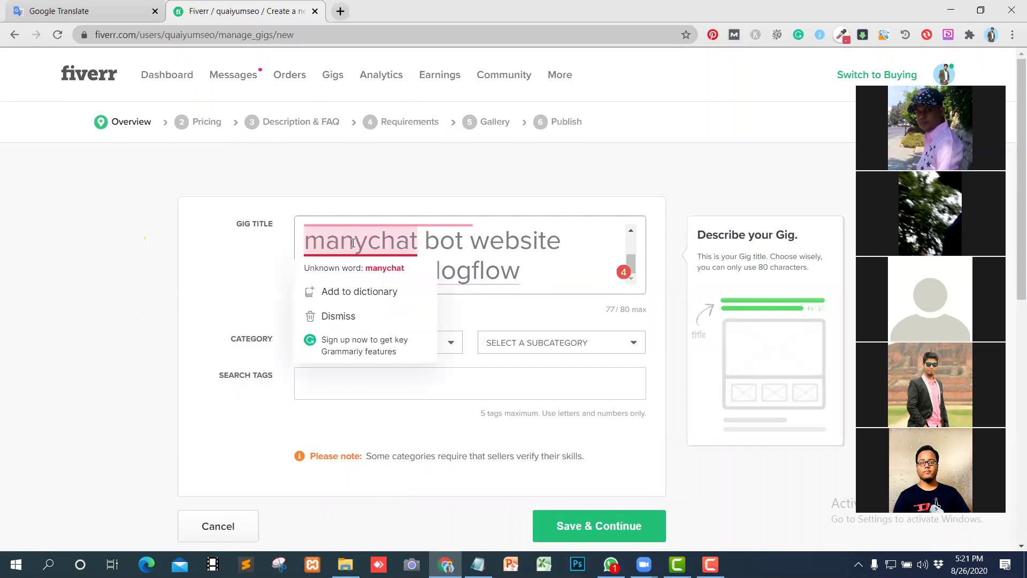
mouse_move(456, 225)
scroll(456, 225, "up", 2)
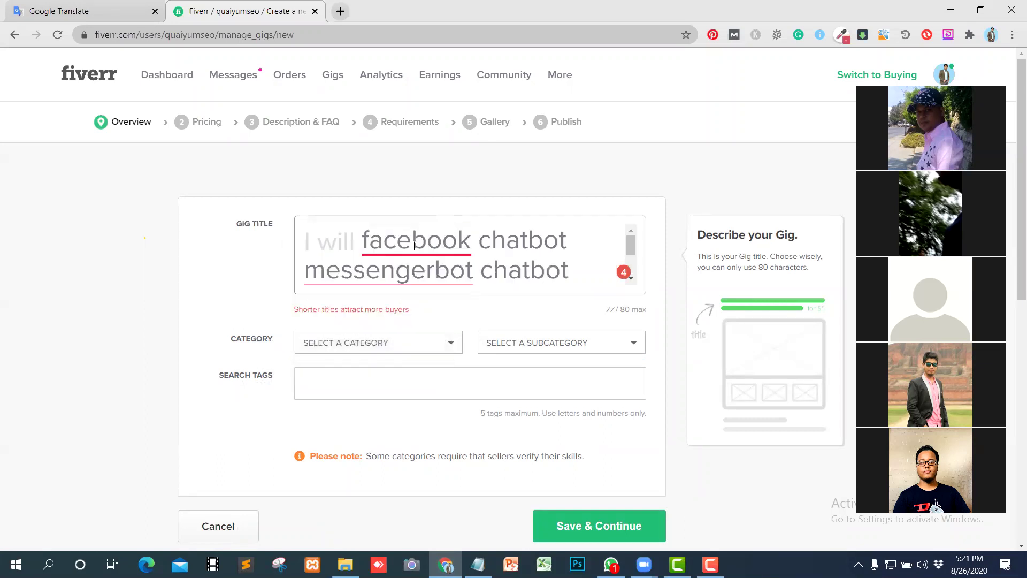
mouse_move(350, 274)
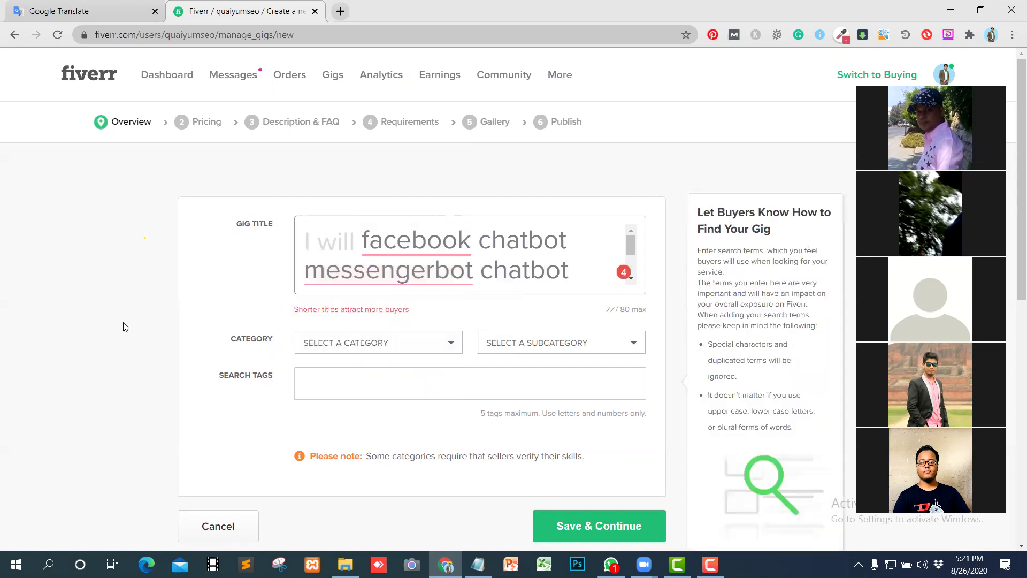
Step: Set the new gig's category to Digital Marketing
left_click(452, 345)
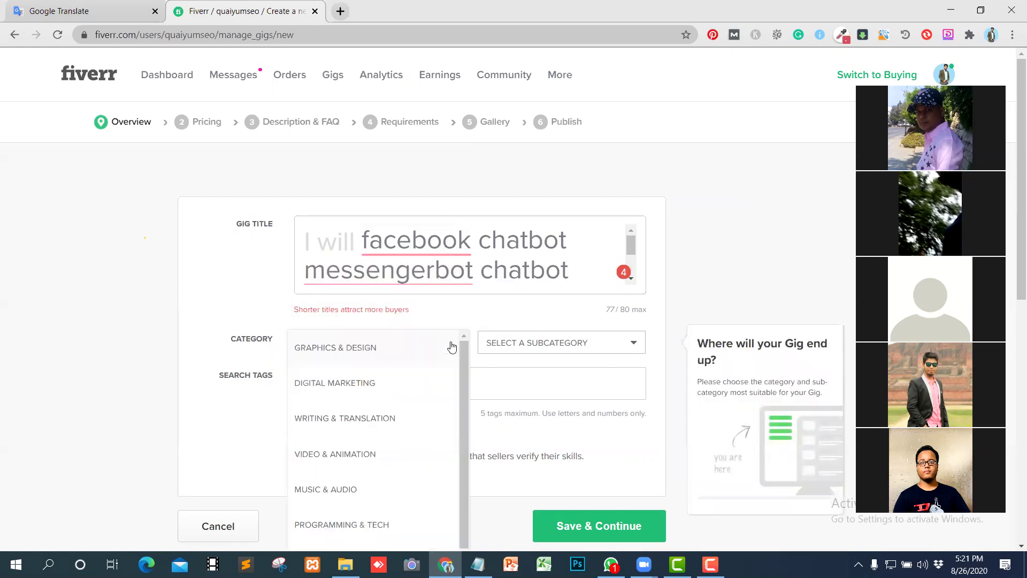
left_click(333, 384)
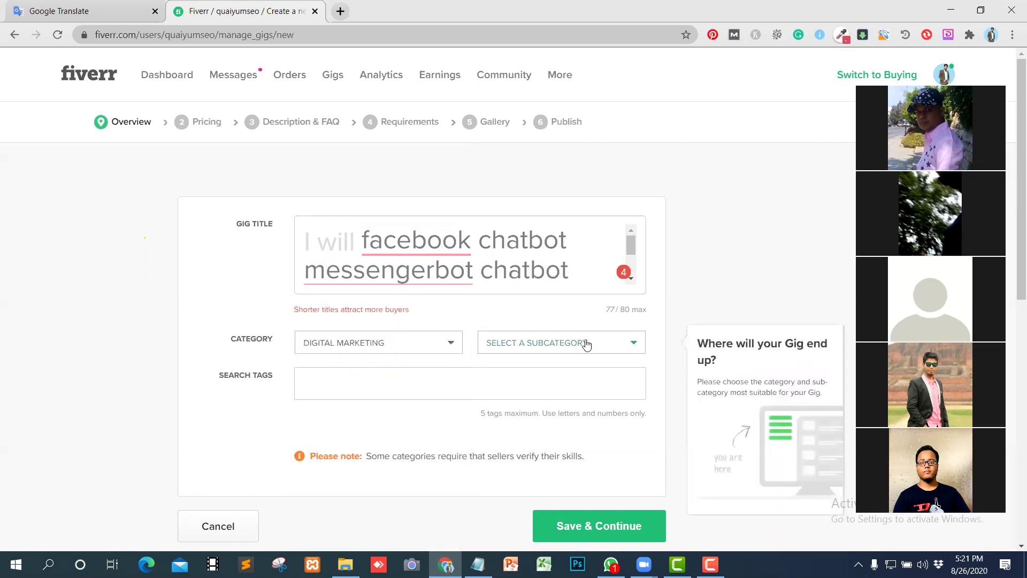
Step: Look through the whole list of Digital Marketing subcategories for one that suits the chatbot gig
left_click(623, 344)
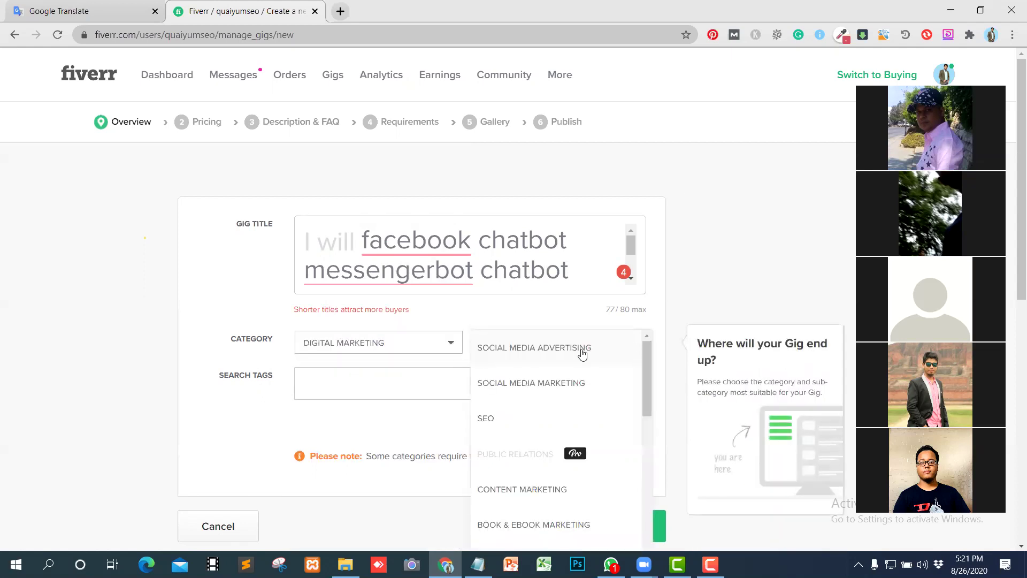
scroll(586, 358, "down", 1)
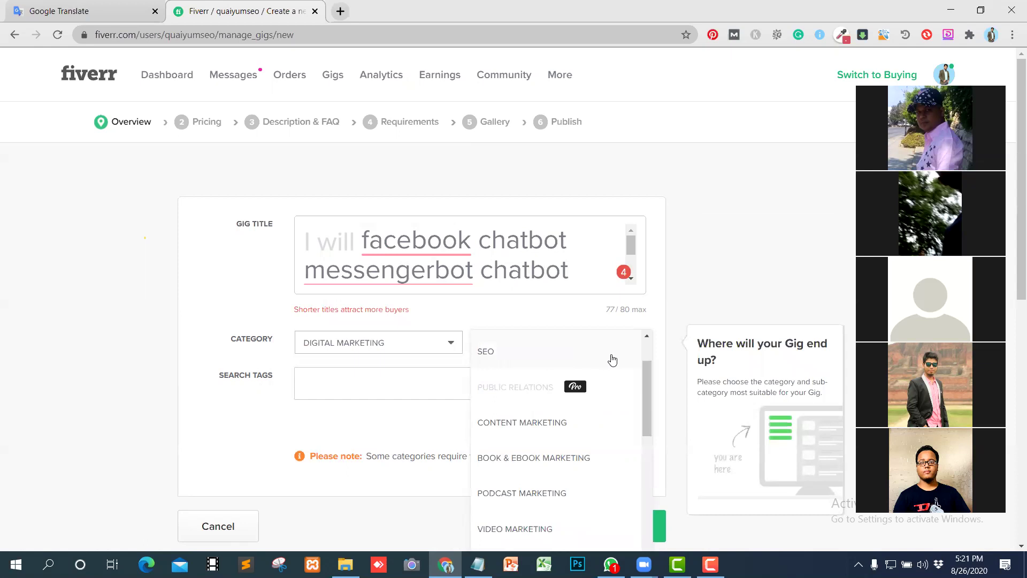
scroll(575, 374, "up", 1)
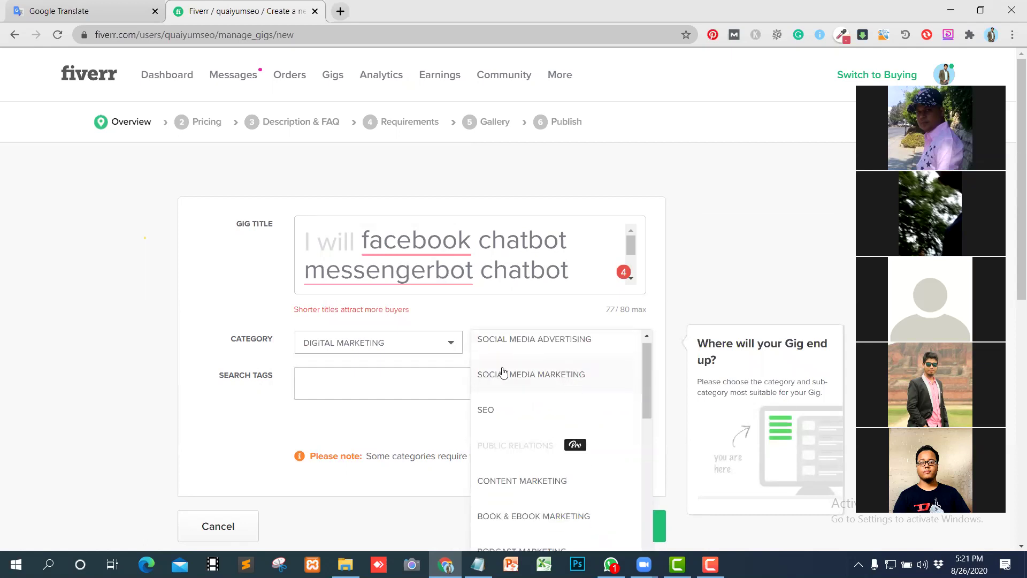
scroll(571, 389, "down", 1)
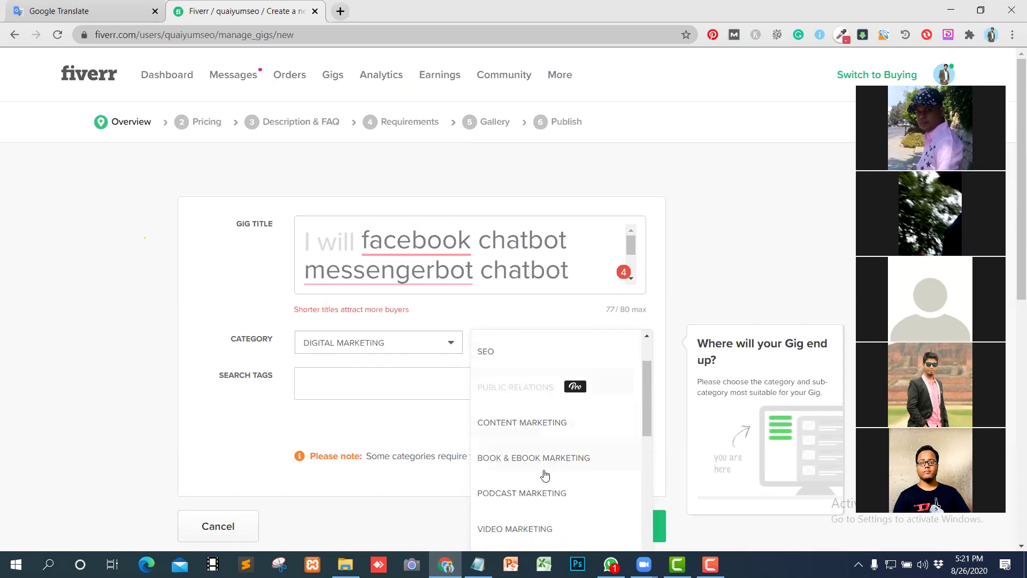
scroll(540, 460, "down", 1)
scroll(538, 449, "down", 1)
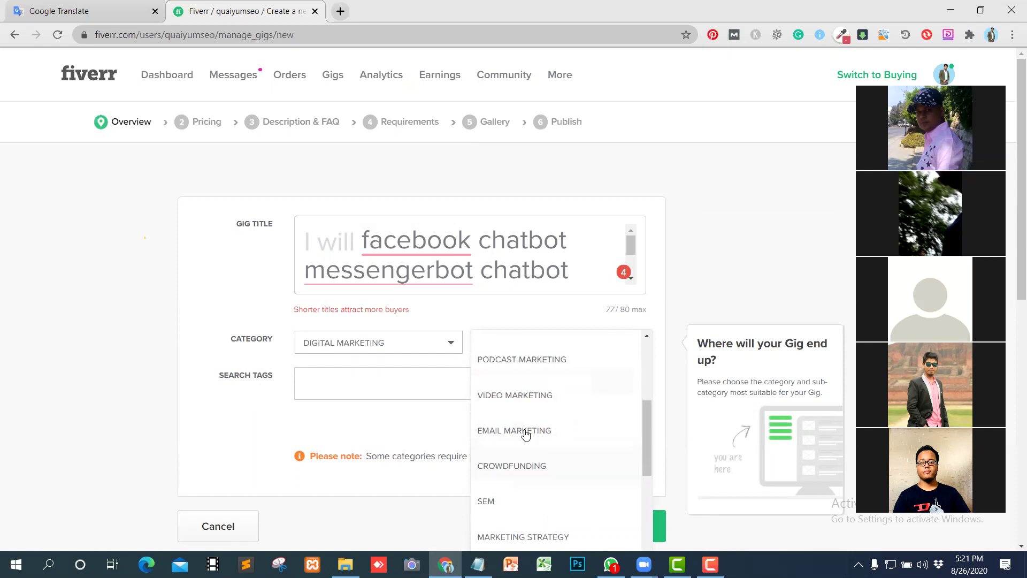
scroll(508, 456, "down", 1)
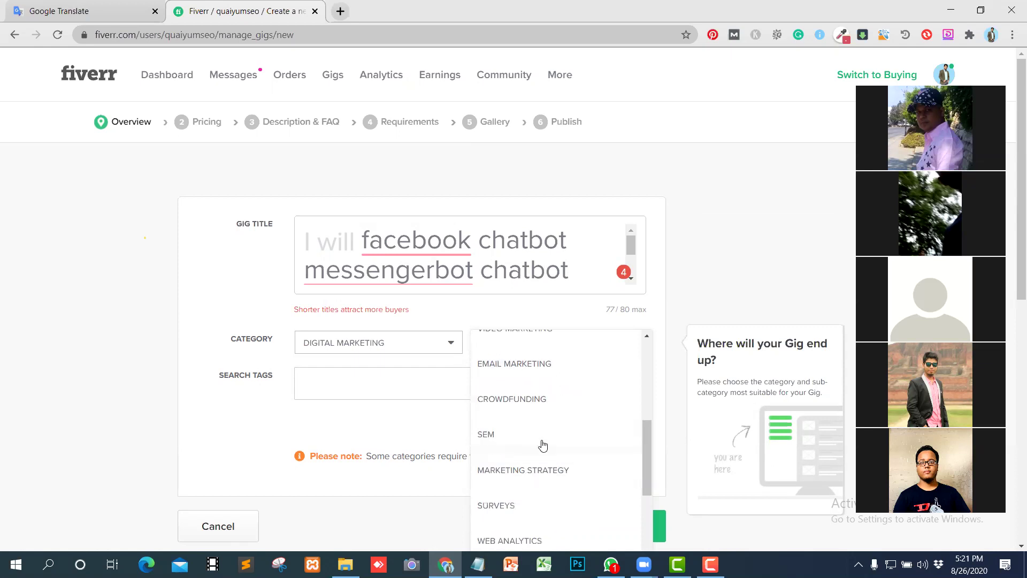
scroll(545, 478, "down", 1)
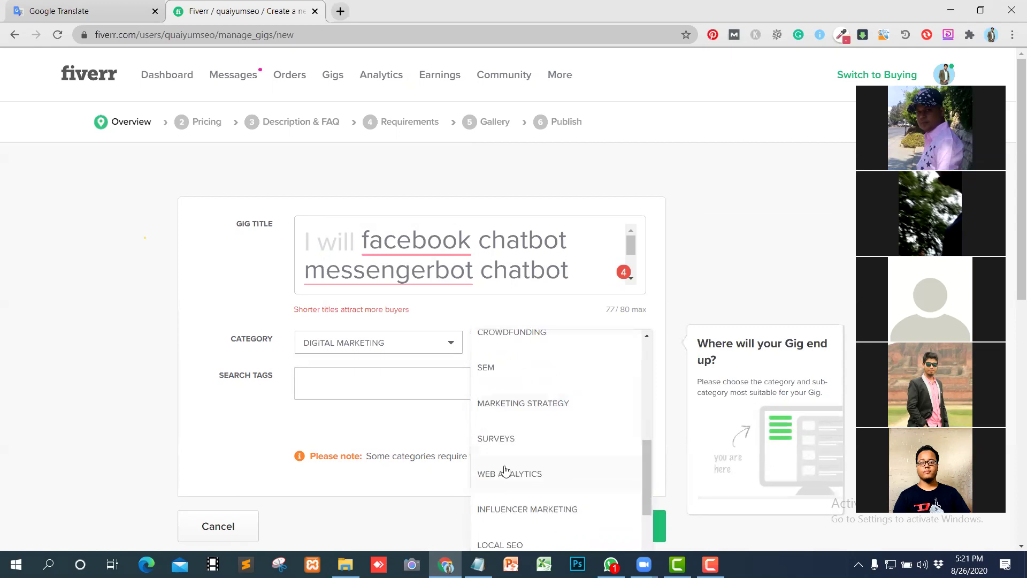
scroll(535, 489, "down", 1)
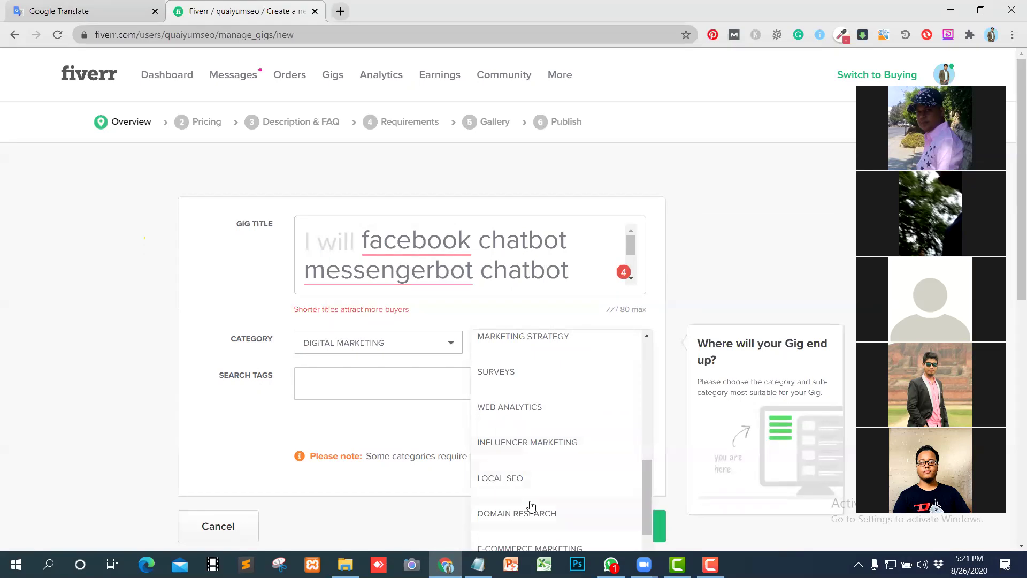
scroll(527, 497, "down", 1)
scroll(526, 485, "down", 1)
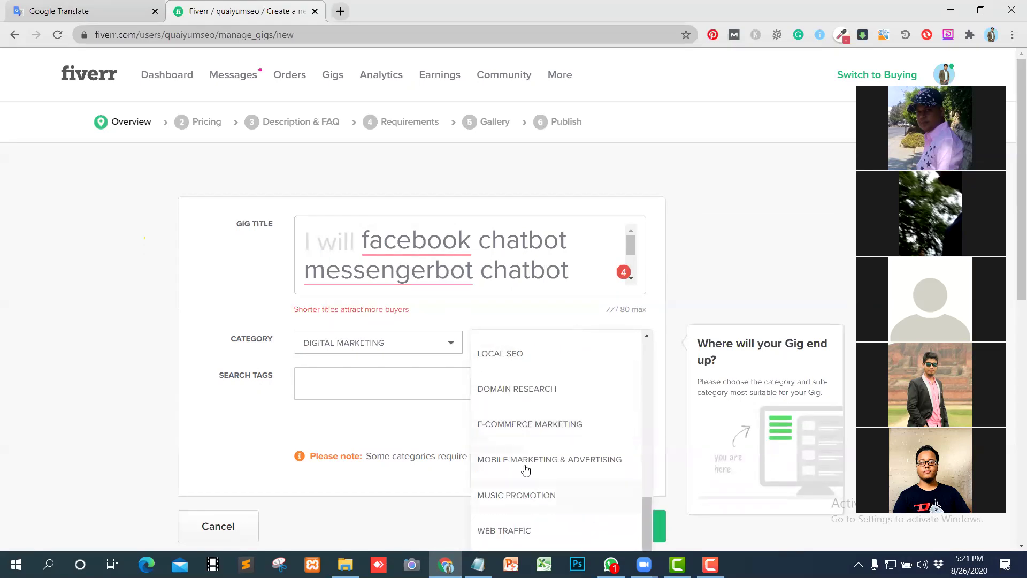
scroll(534, 469, "down", 3)
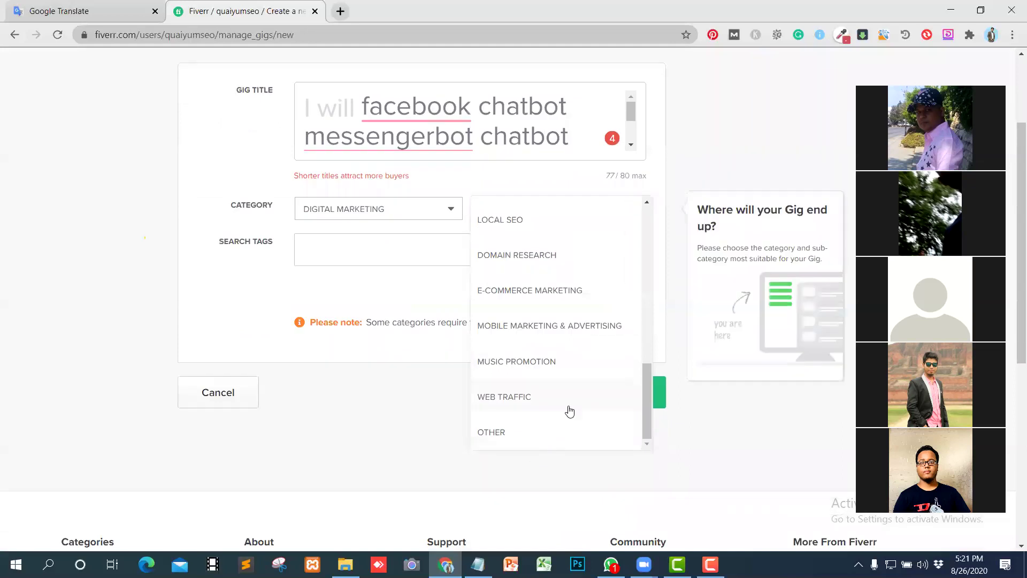
scroll(567, 410, "up", 4)
scroll(570, 409, "up", 5)
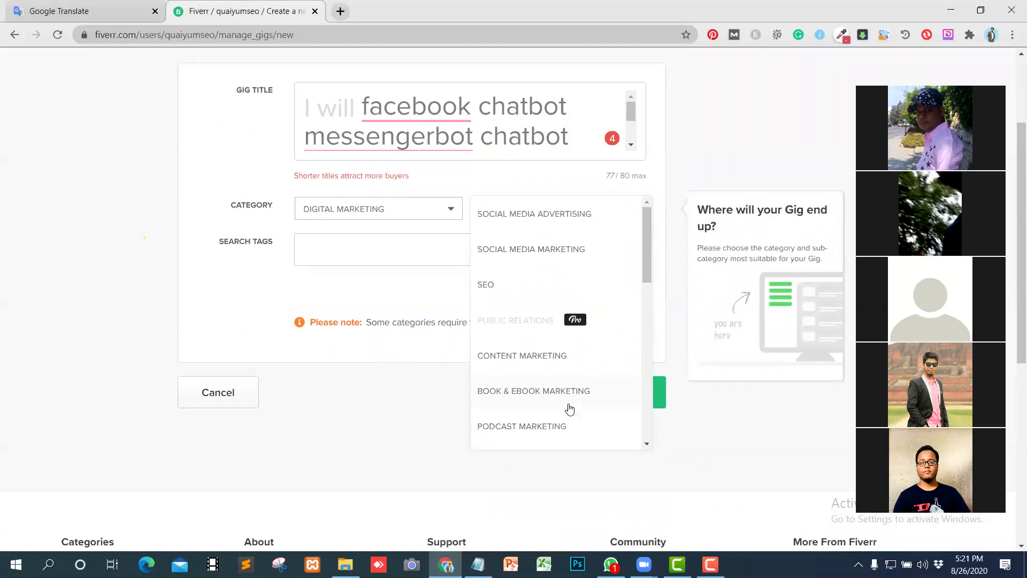
scroll(569, 409, "up", 2)
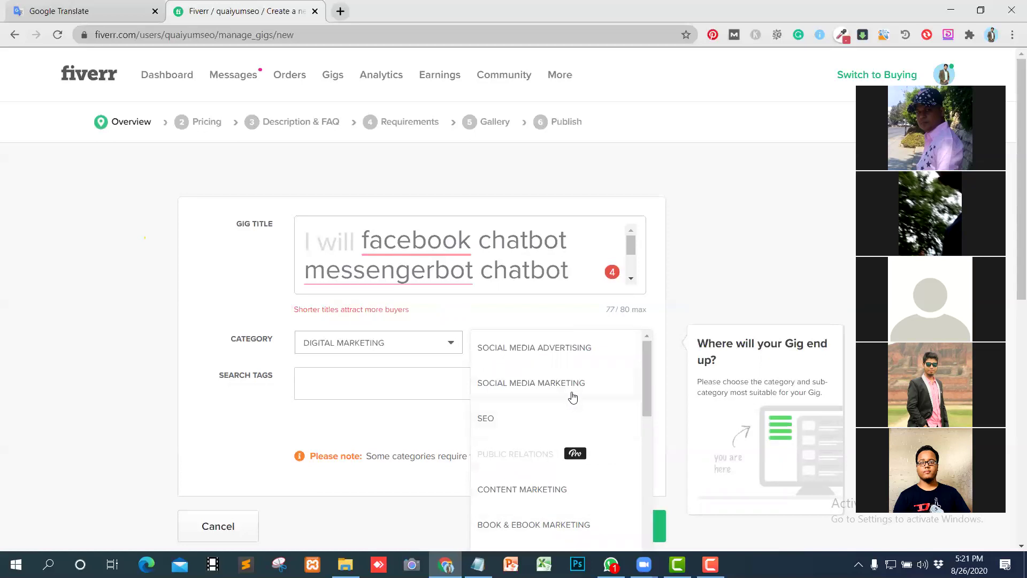
scroll(588, 396, "down", 1)
scroll(601, 396, "down", 1)
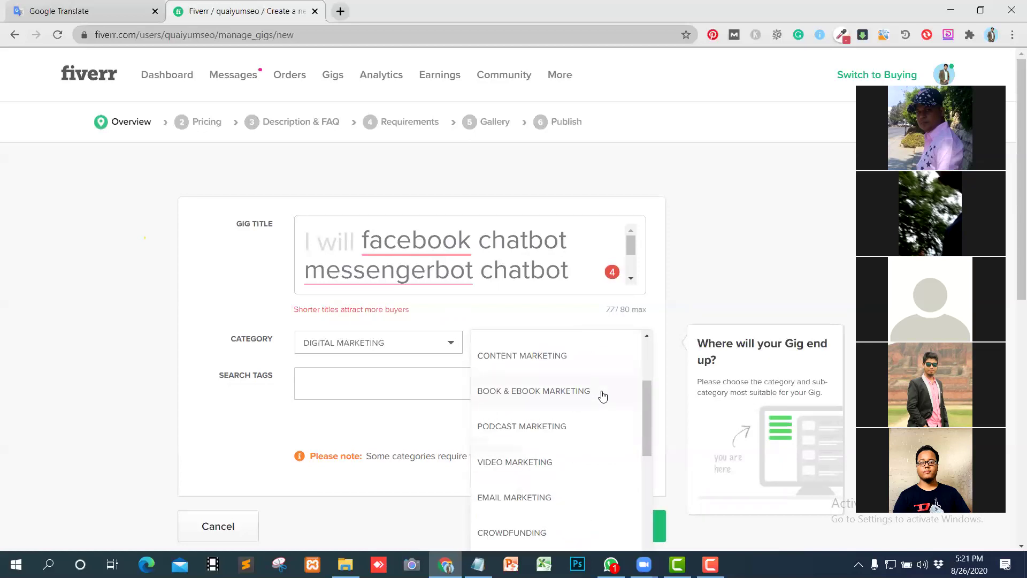
scroll(603, 396, "down", 3)
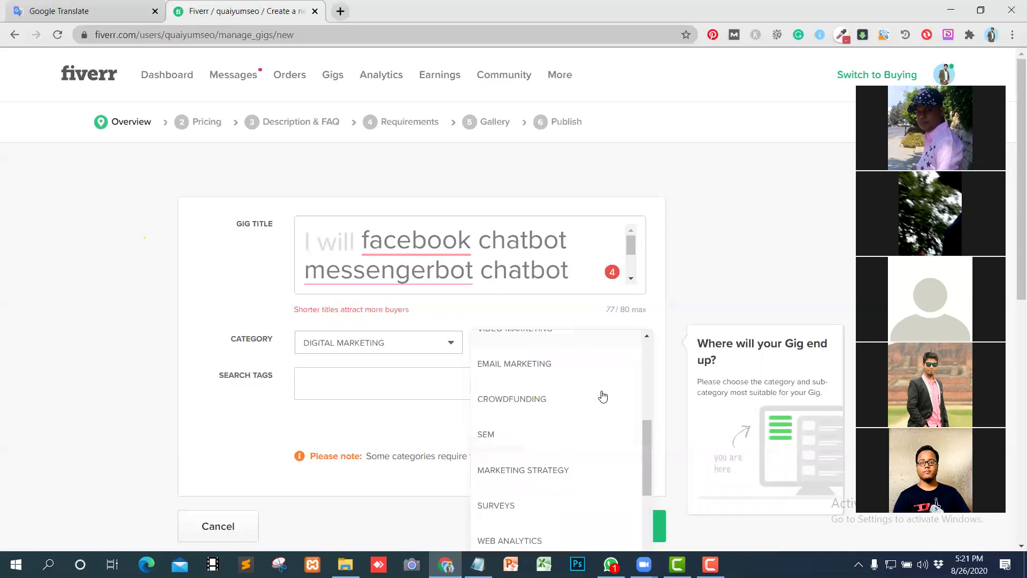
scroll(602, 395, "down", 2)
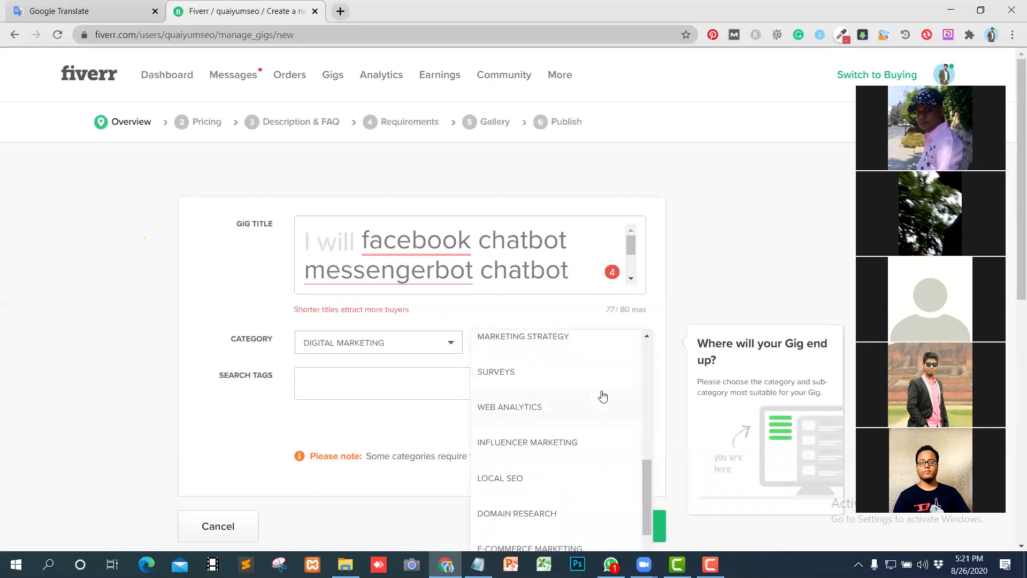
scroll(603, 396, "down", 1)
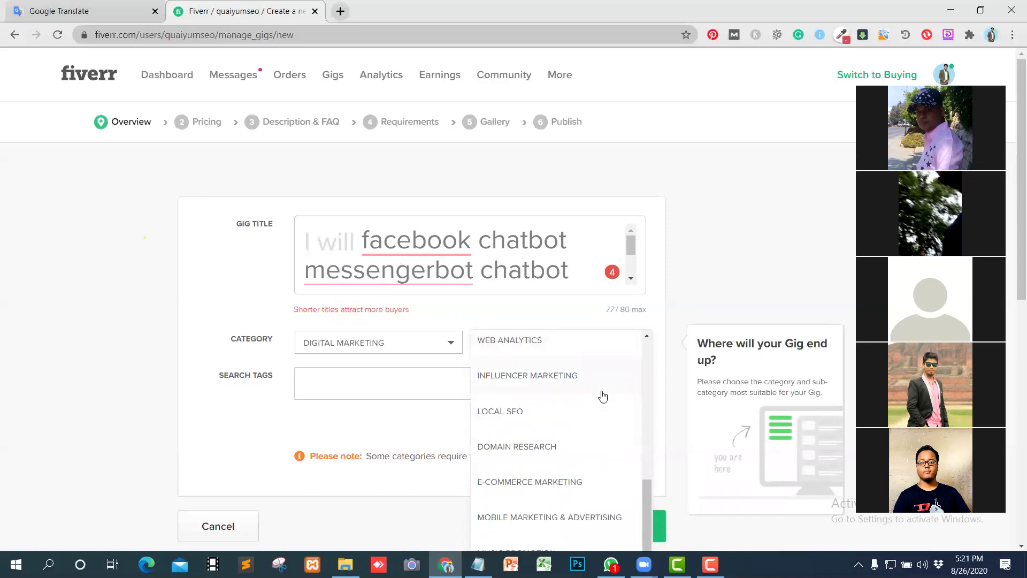
scroll(603, 396, "down", 1)
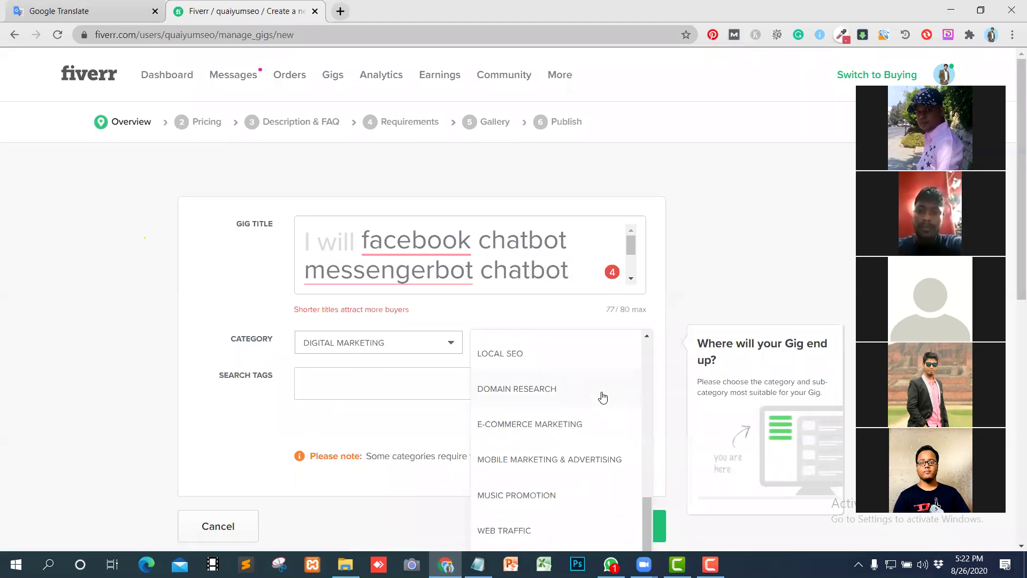
scroll(603, 396, "up", 4)
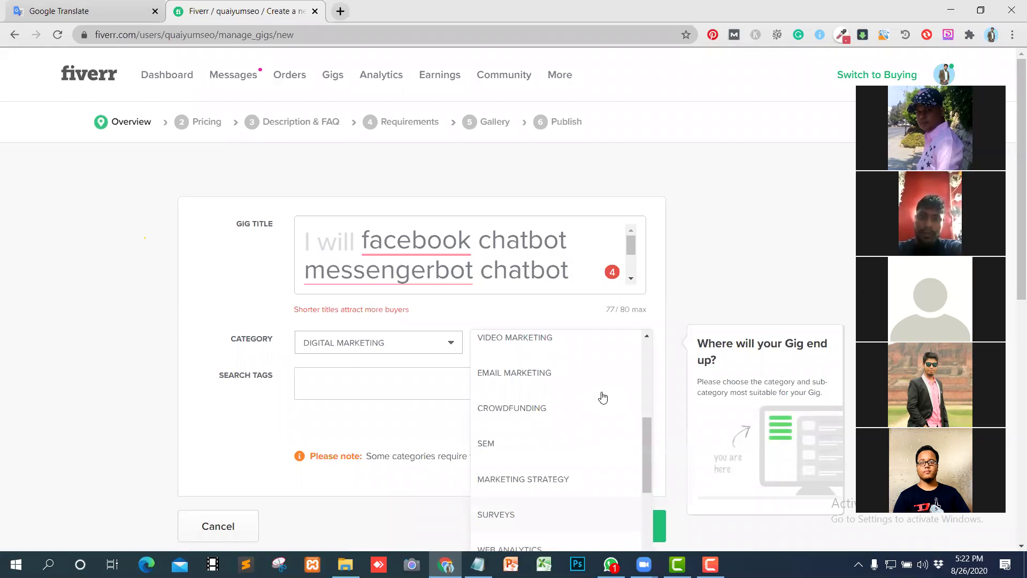
scroll(588, 395, "up", 1)
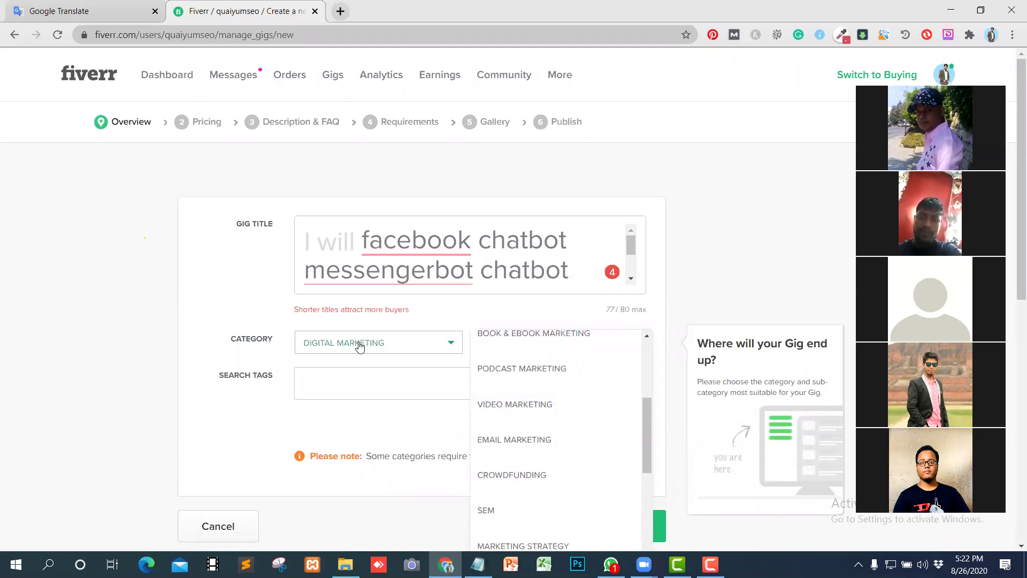
Step: Change the gig's category to Programming & Tech and its subcategory to Chatbots
left_click(453, 346)
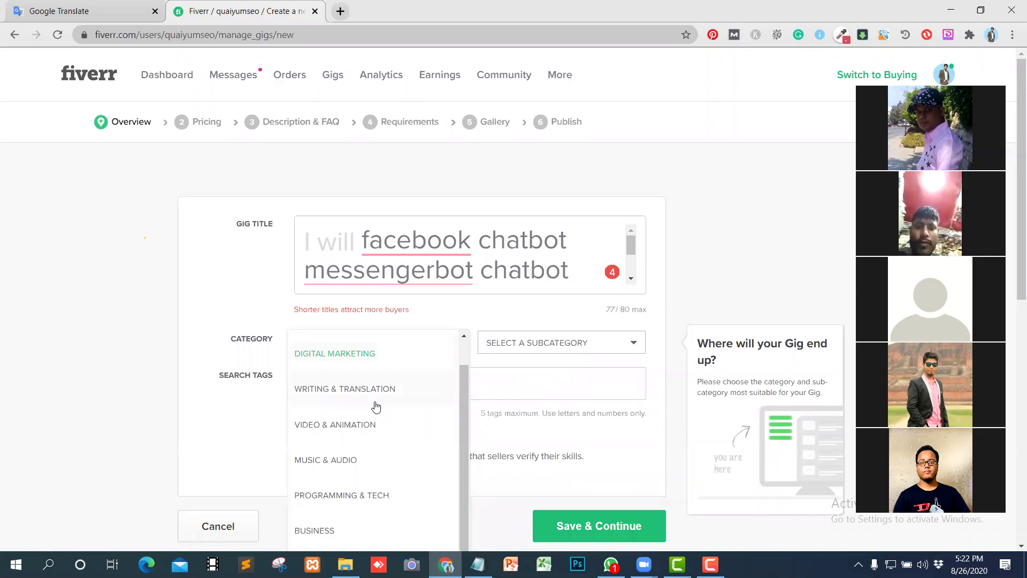
left_click(336, 497)
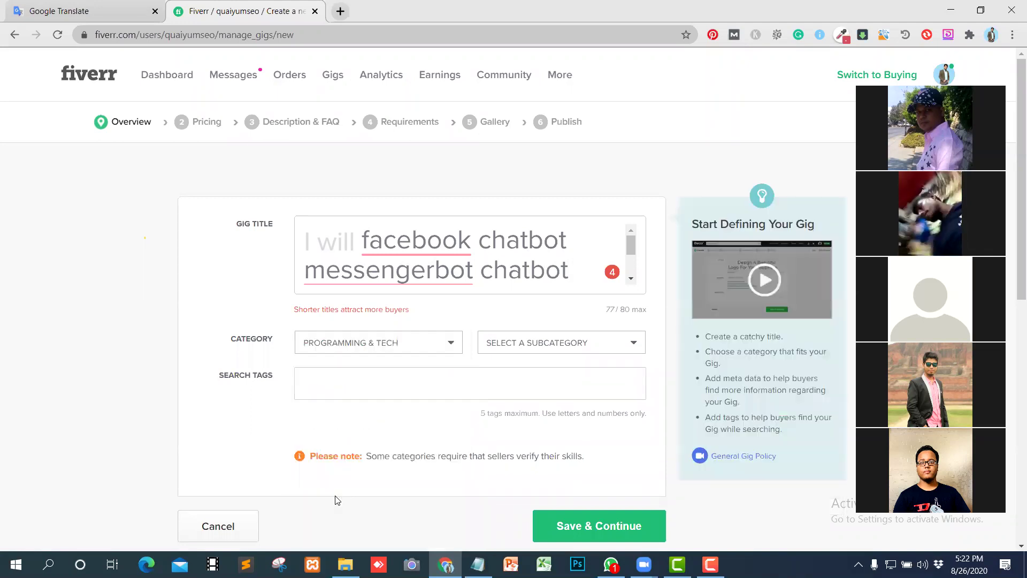
left_click(633, 348)
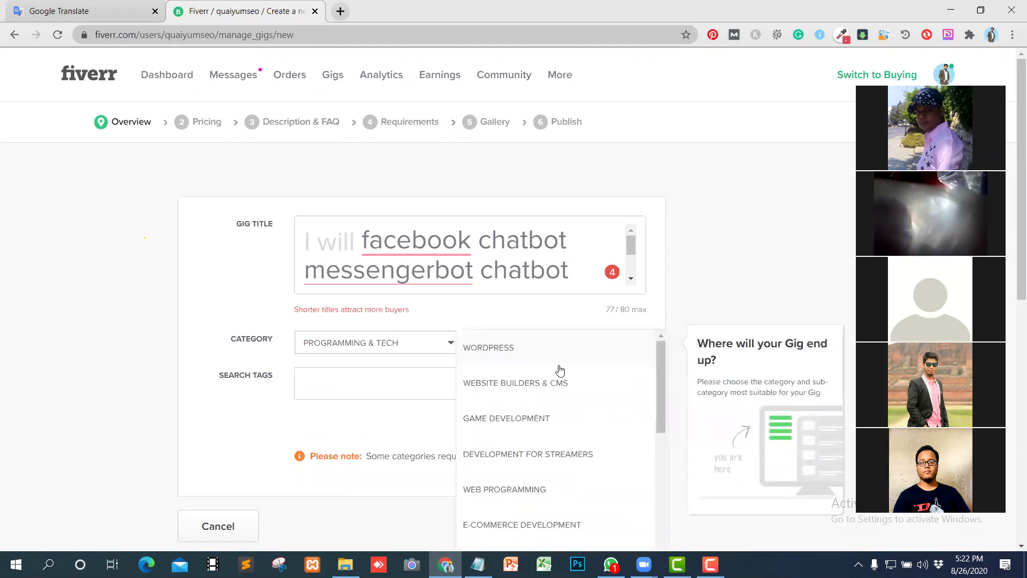
scroll(559, 369, "down", 1)
scroll(562, 374, "down", 1)
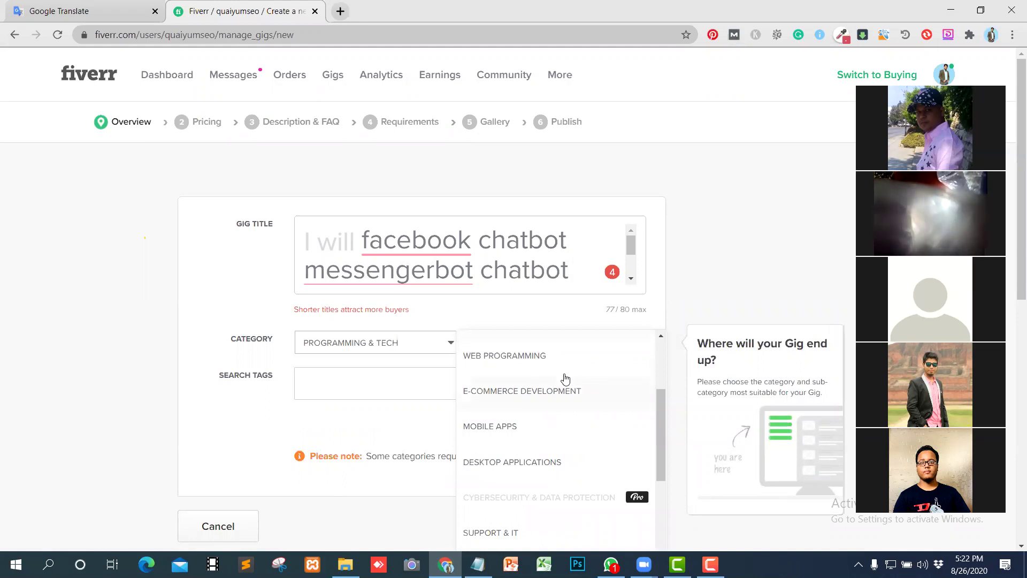
scroll(564, 378, "down", 3)
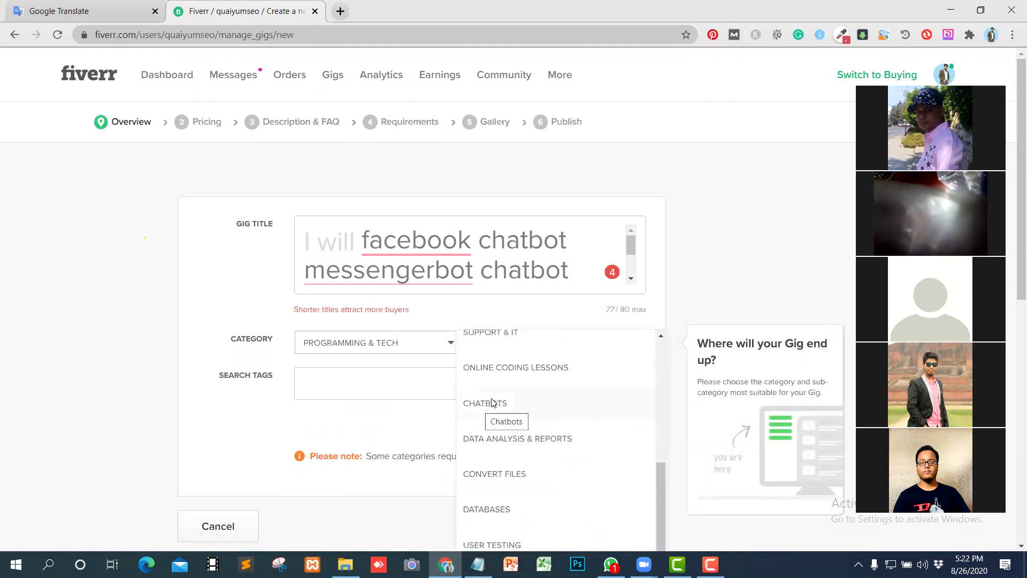
left_click(480, 406)
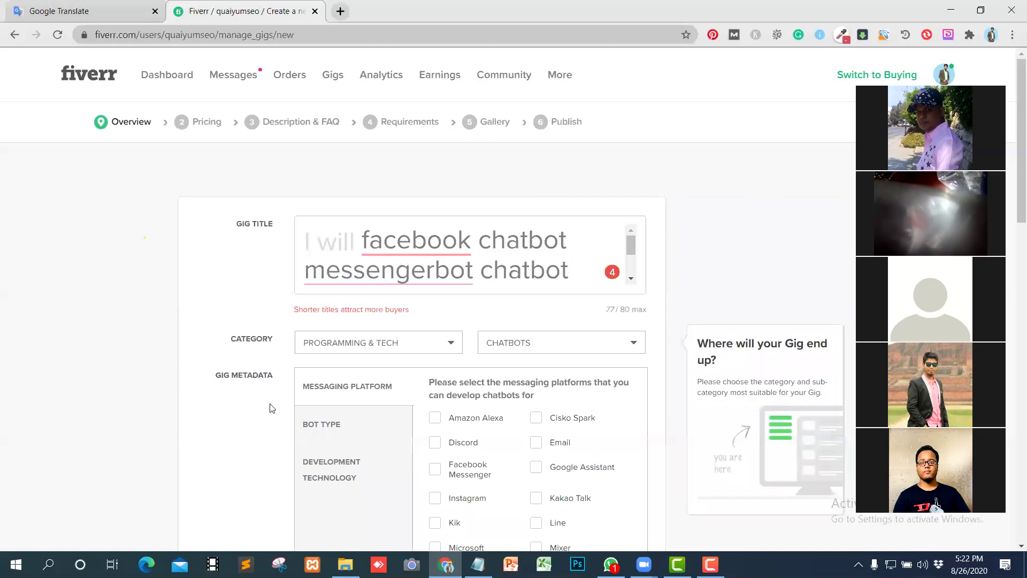
Step: Select Website, Whatsapp and Facebook Messenger as the messaging platforms in the gig metadata
scroll(504, 375, "down", 2)
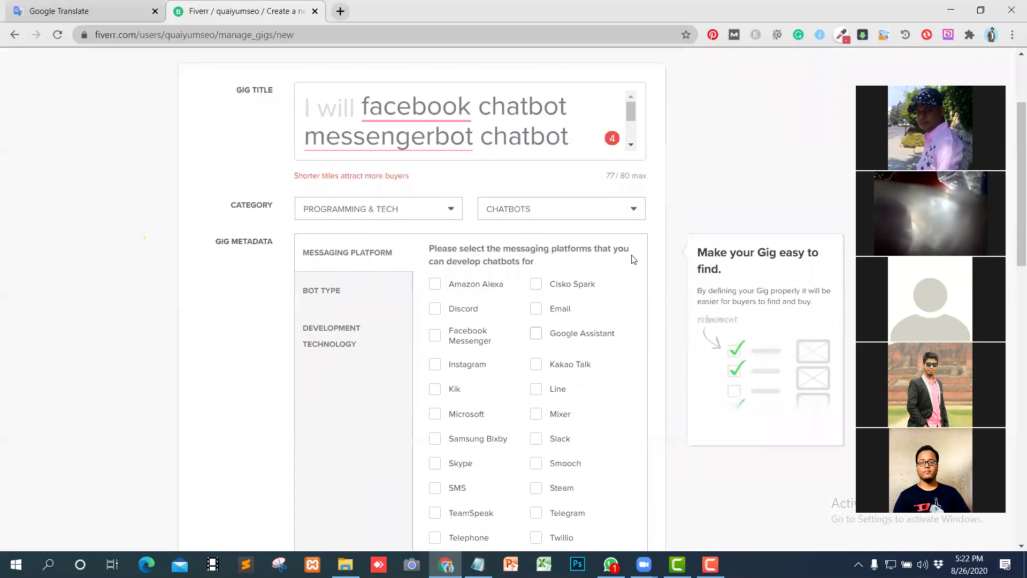
scroll(634, 244, "down", 1)
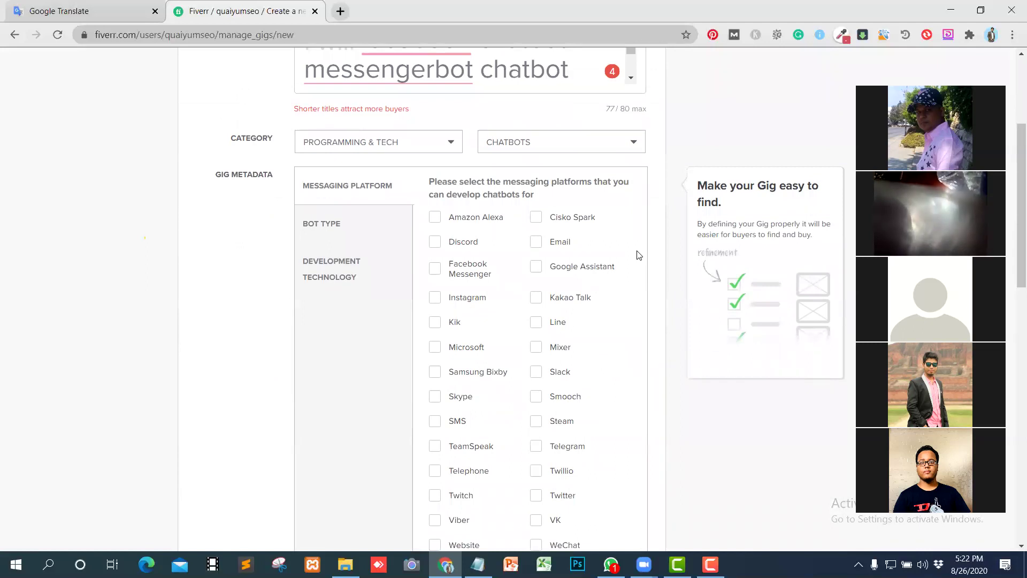
scroll(638, 255, "down", 1)
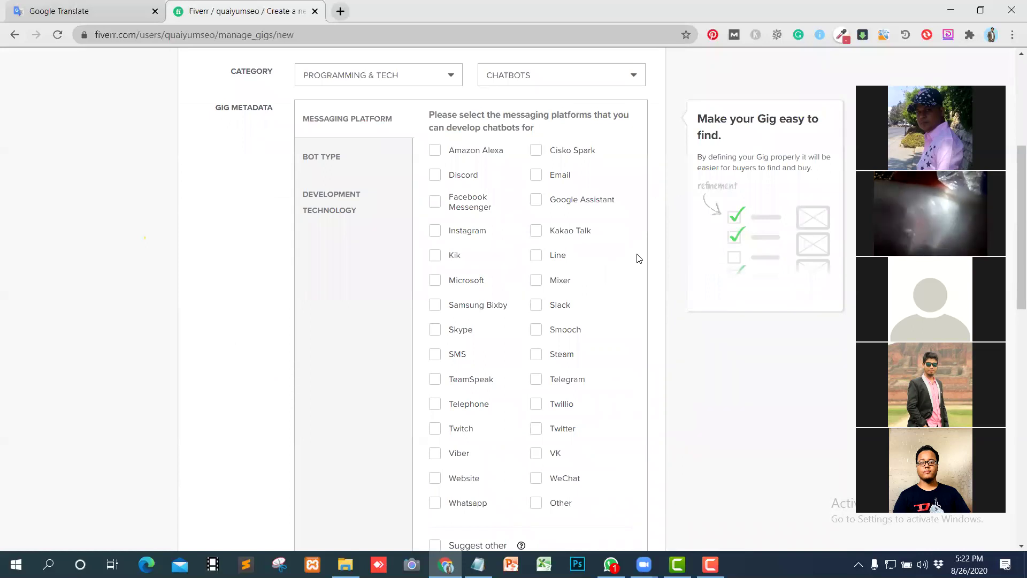
scroll(638, 258, "down", 1)
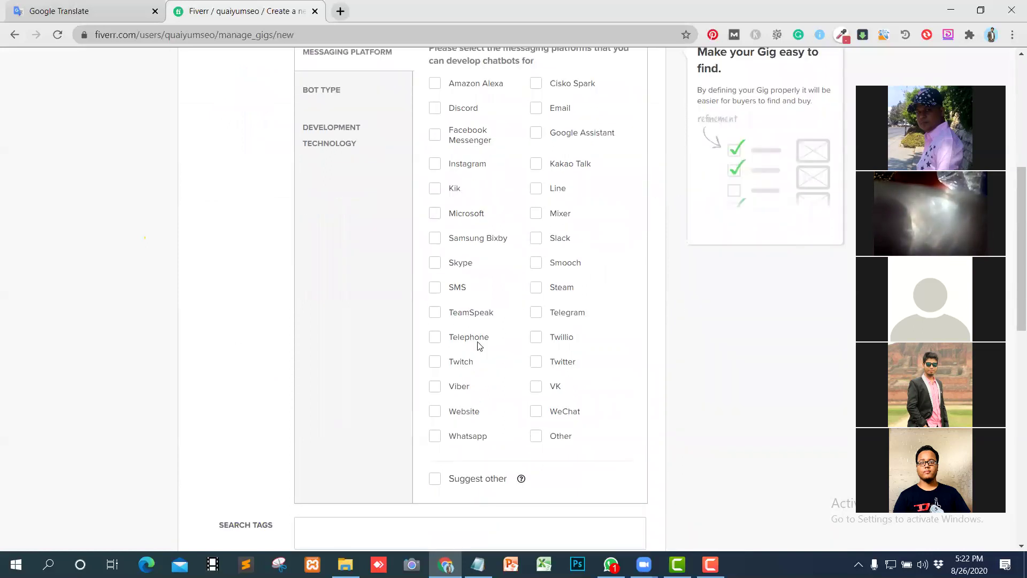
left_click(436, 412)
left_click(436, 435)
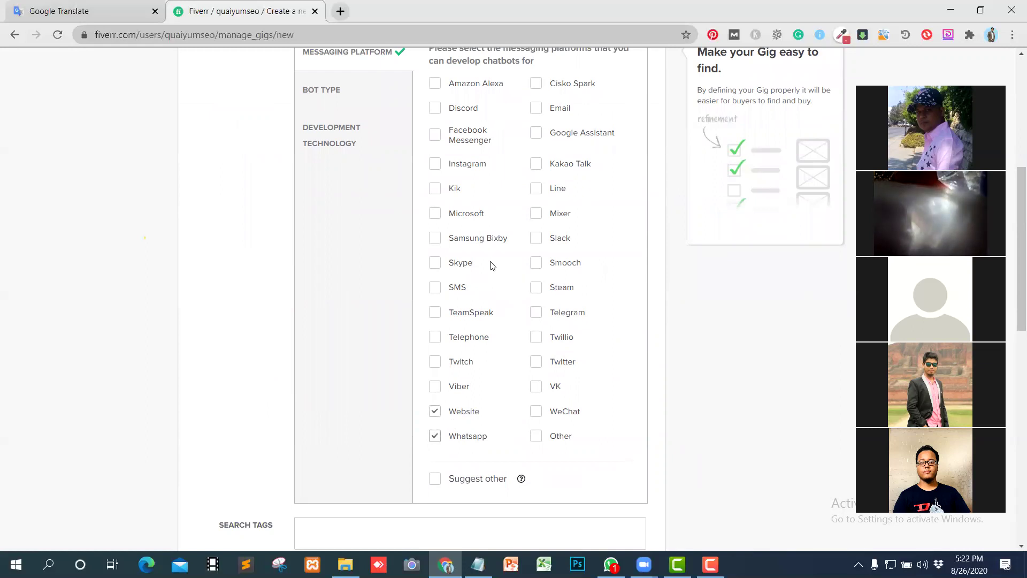
scroll(497, 230, "up", 1)
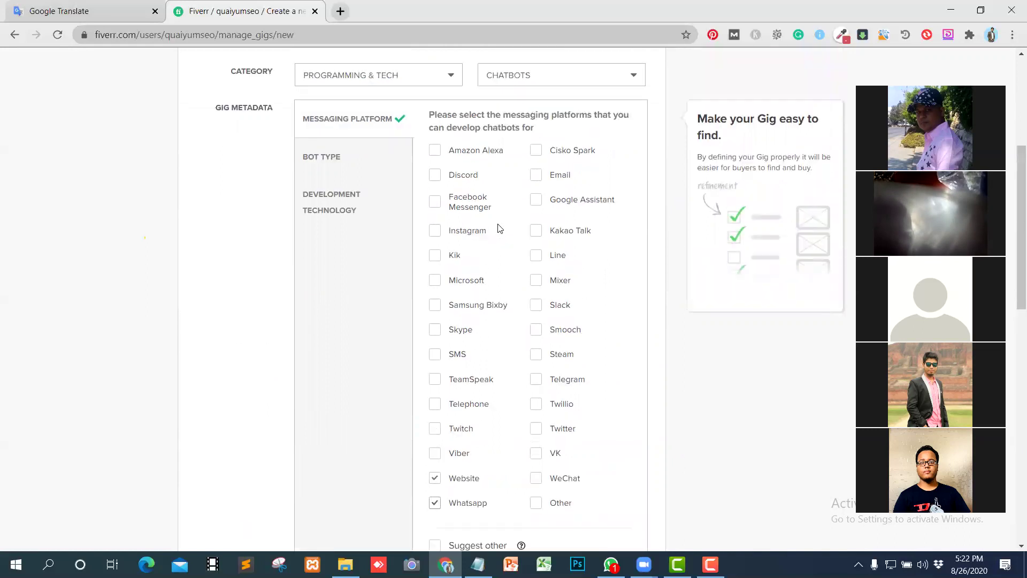
left_click(434, 208)
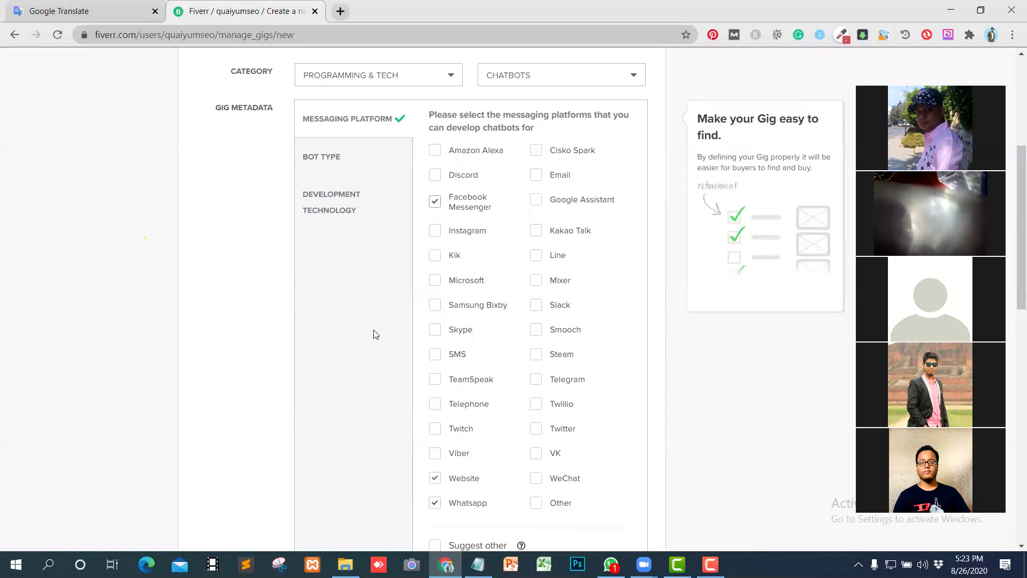
Step: Switch to the Notepad notes and copy the first tag, "facebook chatbot,", from the tag list at the end
scroll(377, 335, "down", 1)
scroll(377, 335, "down", 5)
left_click(329, 327)
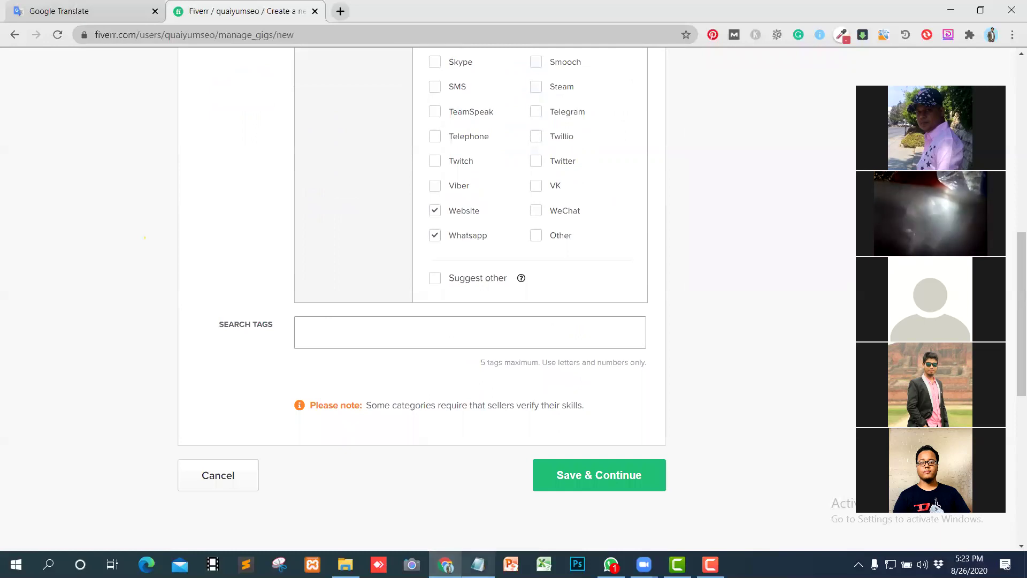
key("alt+Tab")
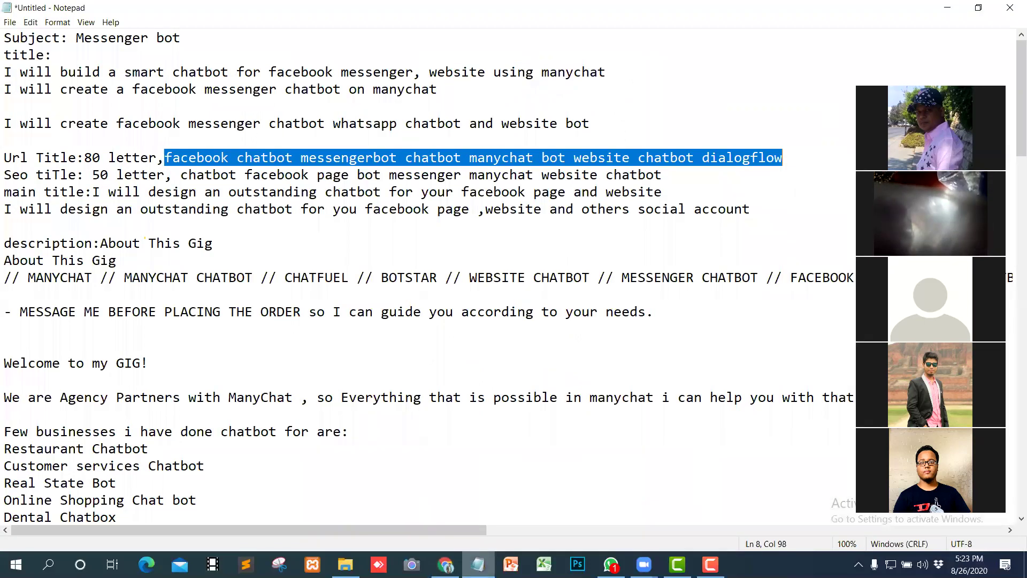
scroll(376, 351, "down", 20)
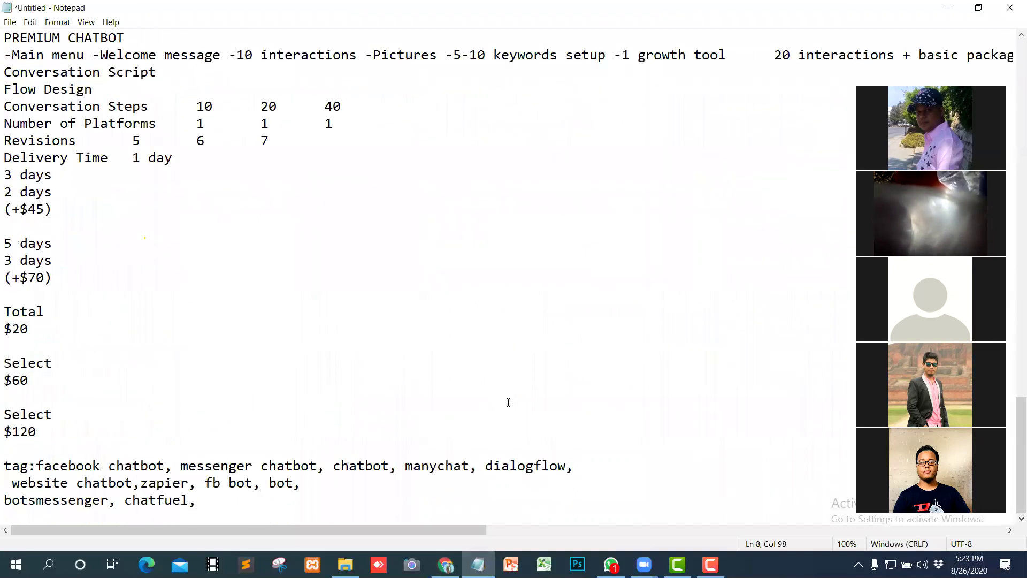
left_click(570, 466)
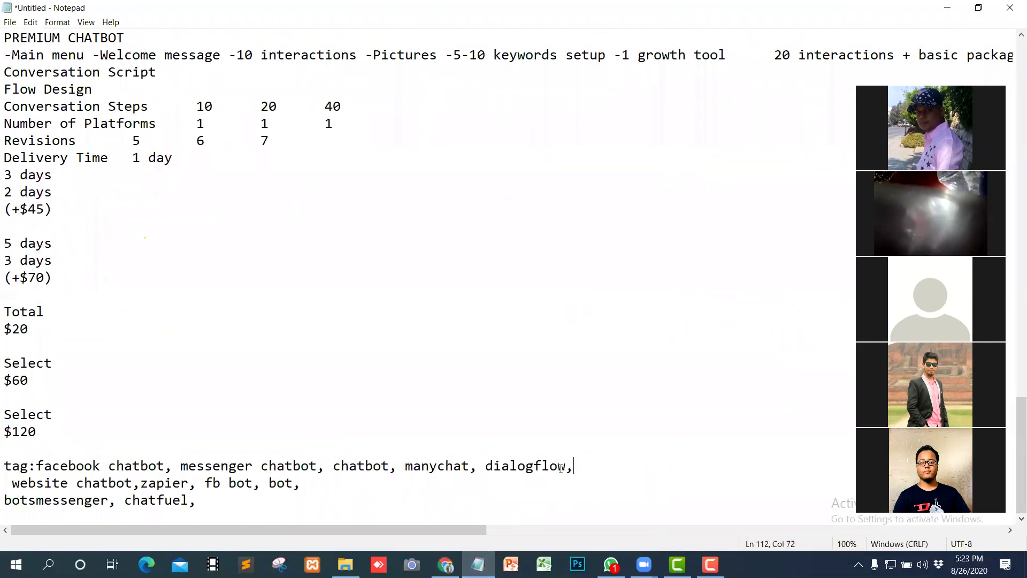
left_click(36, 465, "shift")
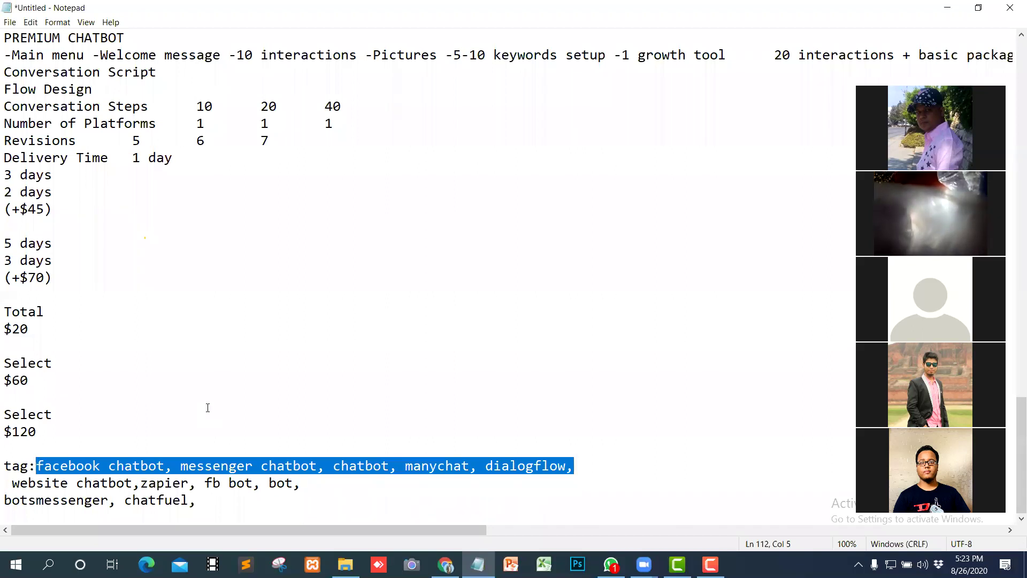
left_click(192, 430)
left_click_drag(173, 466, 36, 466)
key("ctrl+c")
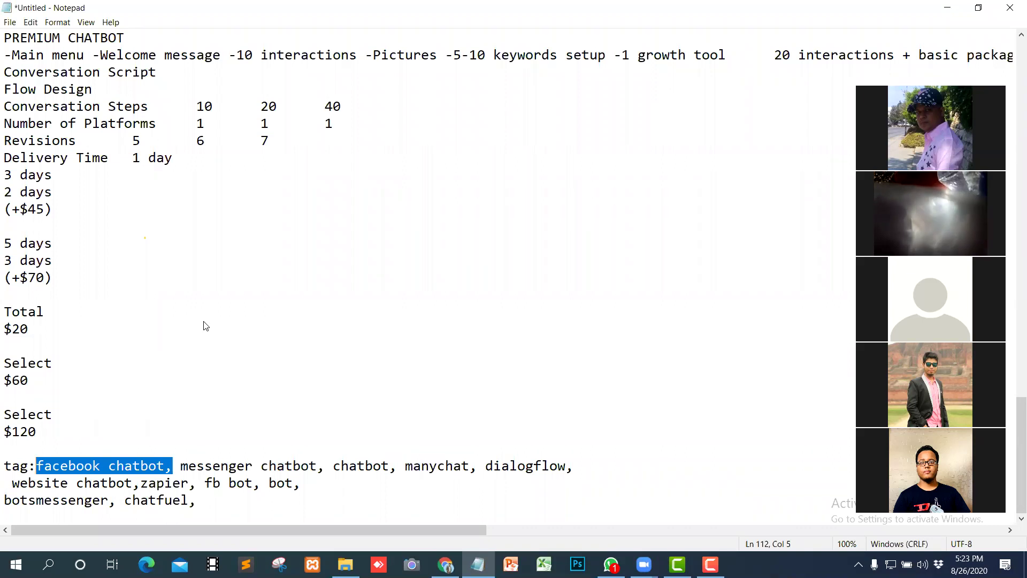
Step: Return to the Fiverr gig form and add the copied "facebook chatbot," as the first search tag
key("alt+Tab")
left_click(378, 330)
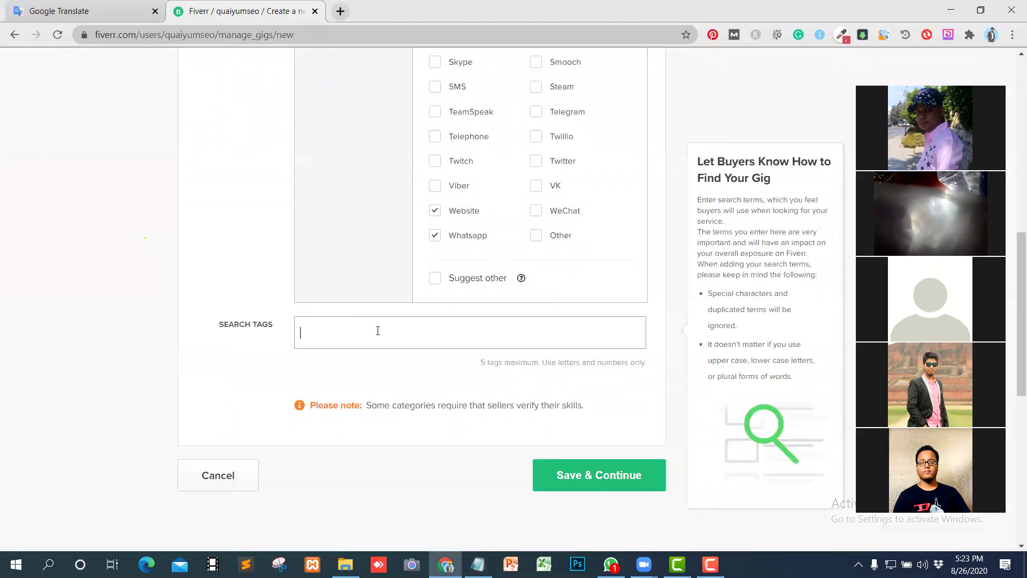
key("ctrl+v")
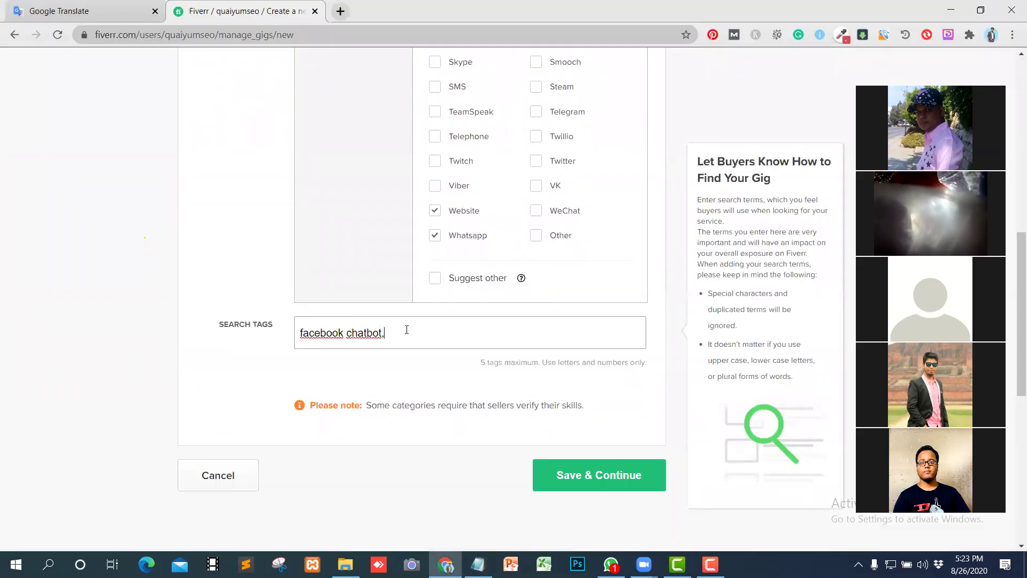
key("Return")
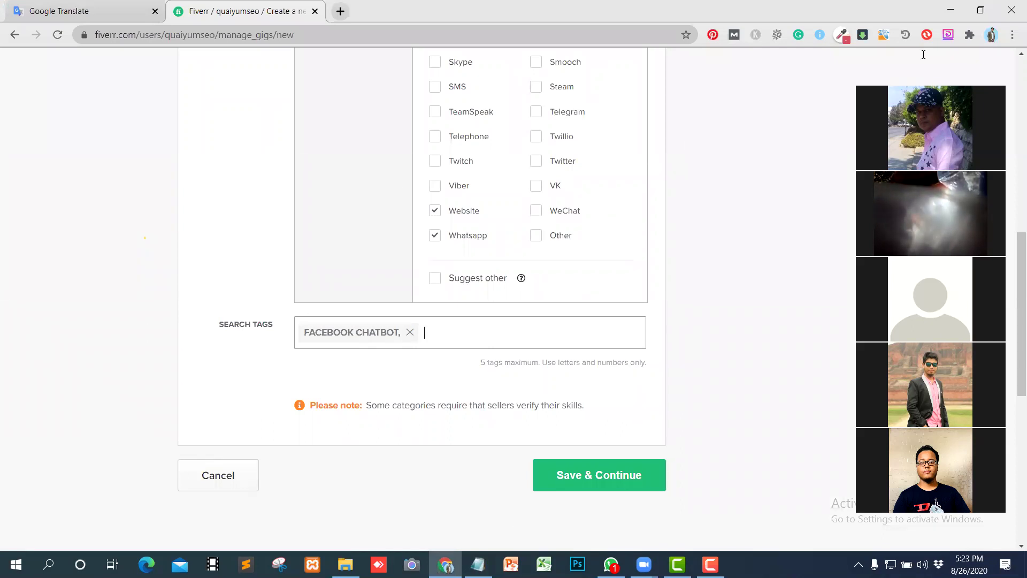
Step: Restore the Notepad notes to a smaller floating window over the gig form, then return to the search tags
key("alt+Tab")
left_click_drag(587, 19, 765, 35)
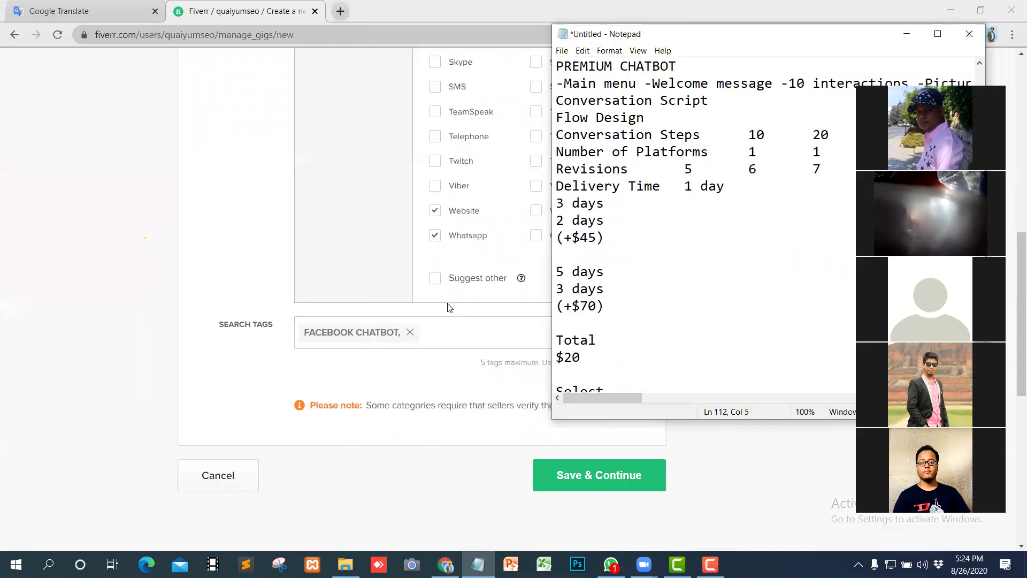
left_click(437, 339)
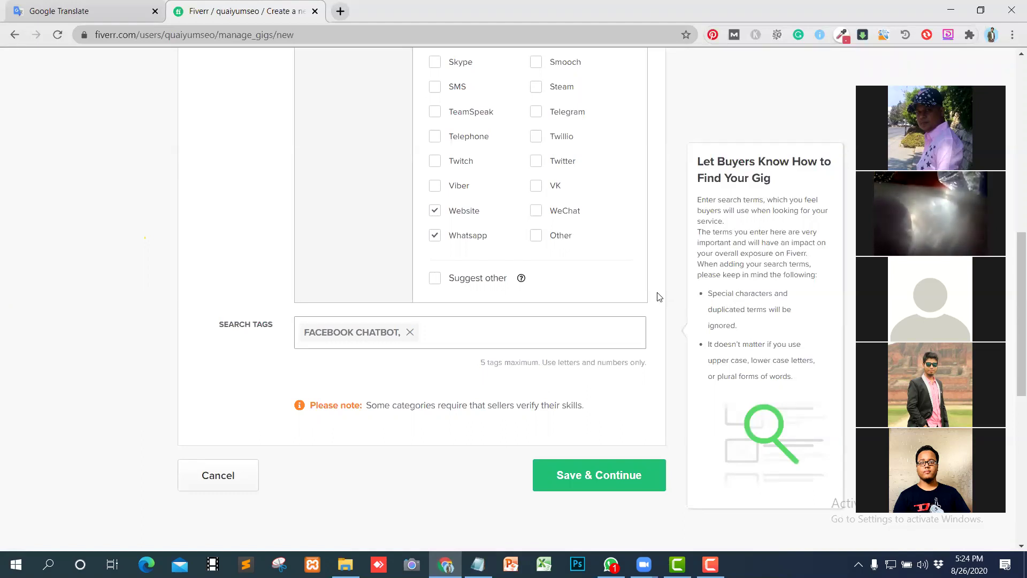
Step: Enter "messenger chatbot" in the search tags after the facebook chatbot tag
key("alt+Tab")
key("alt+Tab")
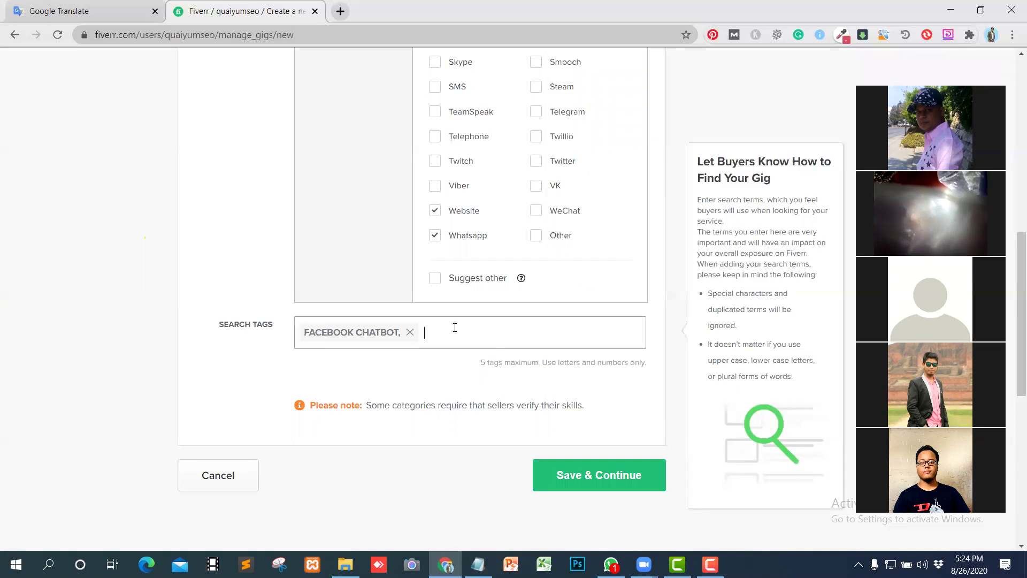
type("mess")
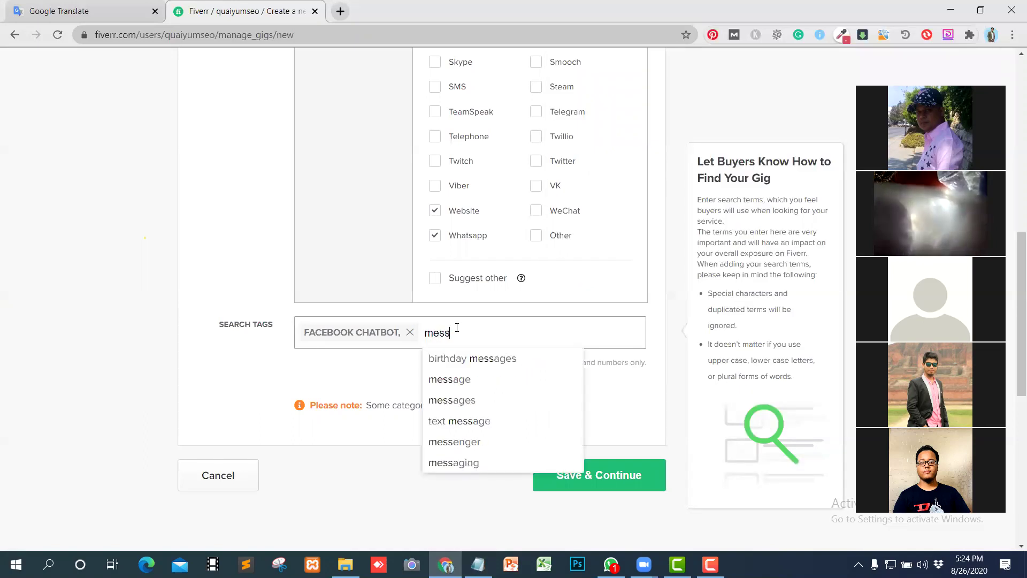
type("enger chat")
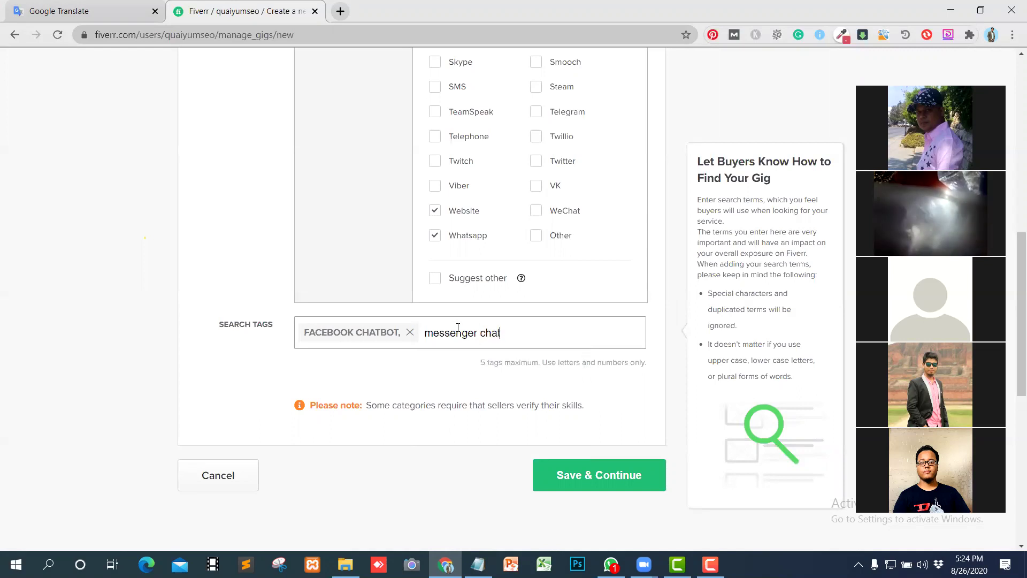
type("bot")
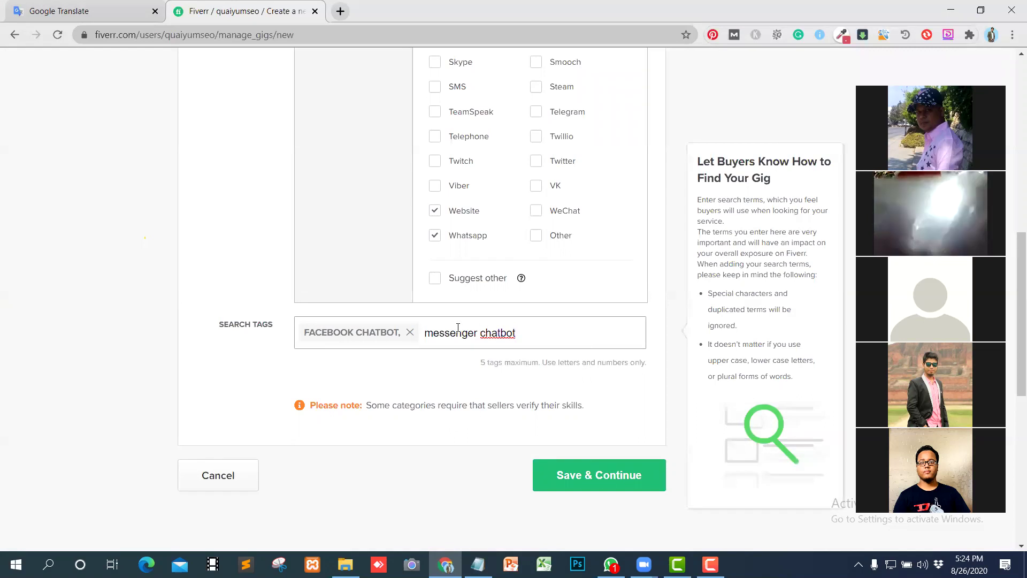
left_click(528, 335)
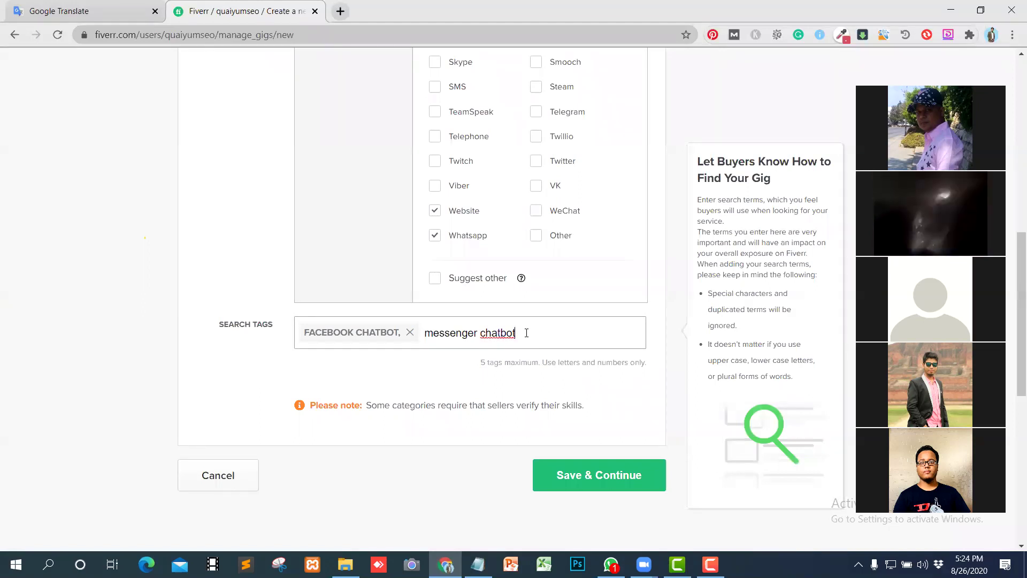
left_click(535, 331)
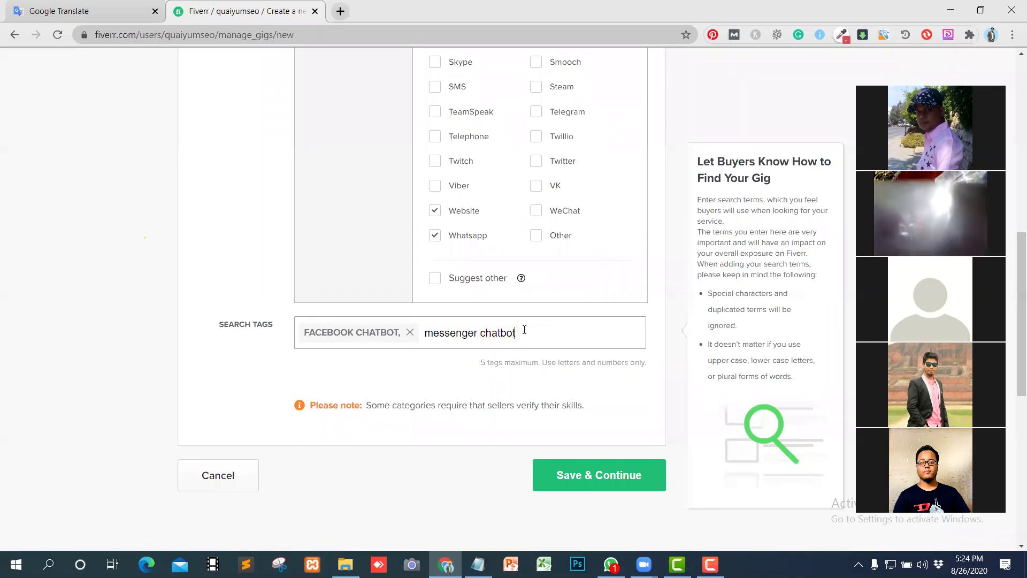
left_click(431, 418)
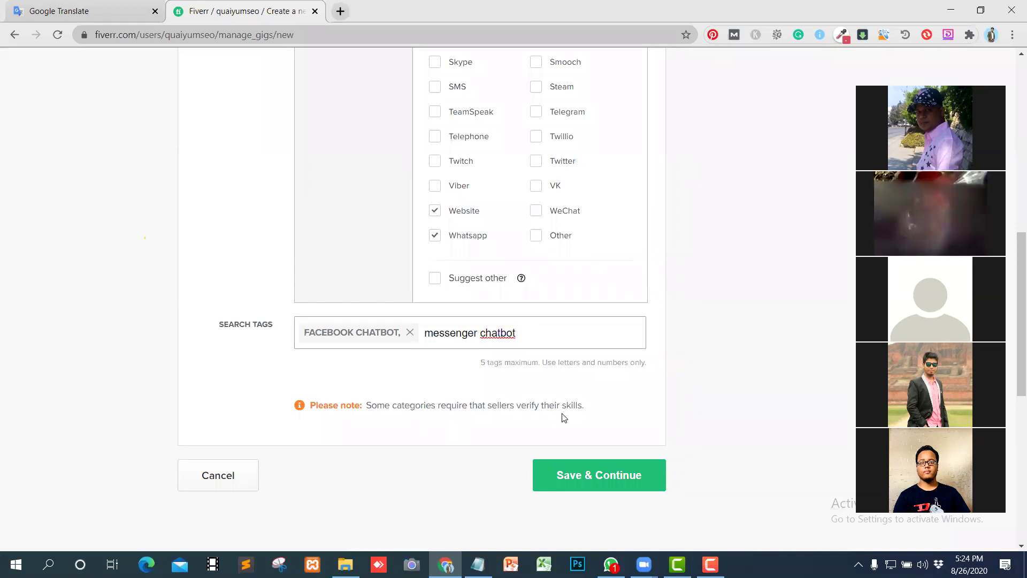
left_click(523, 333)
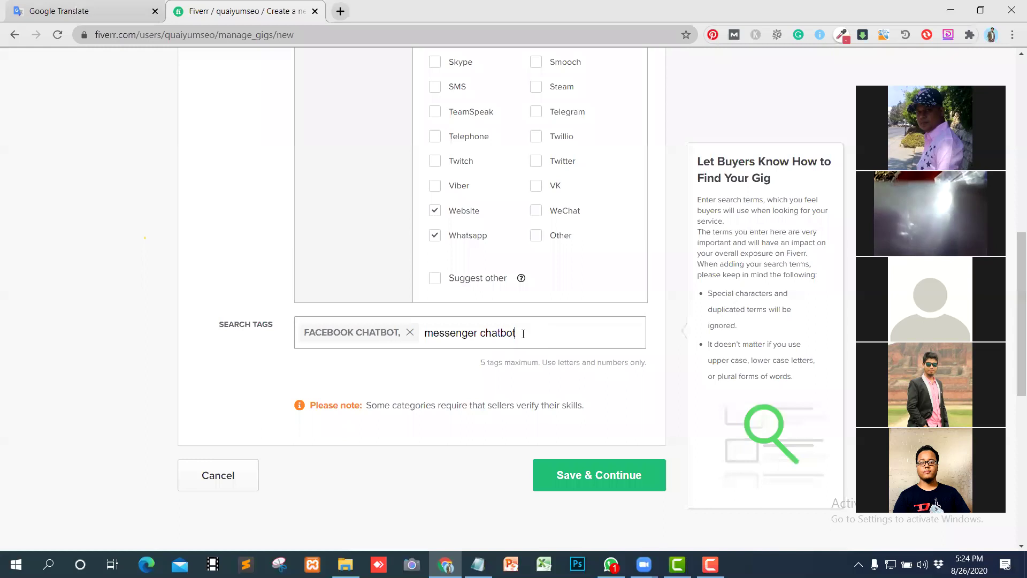
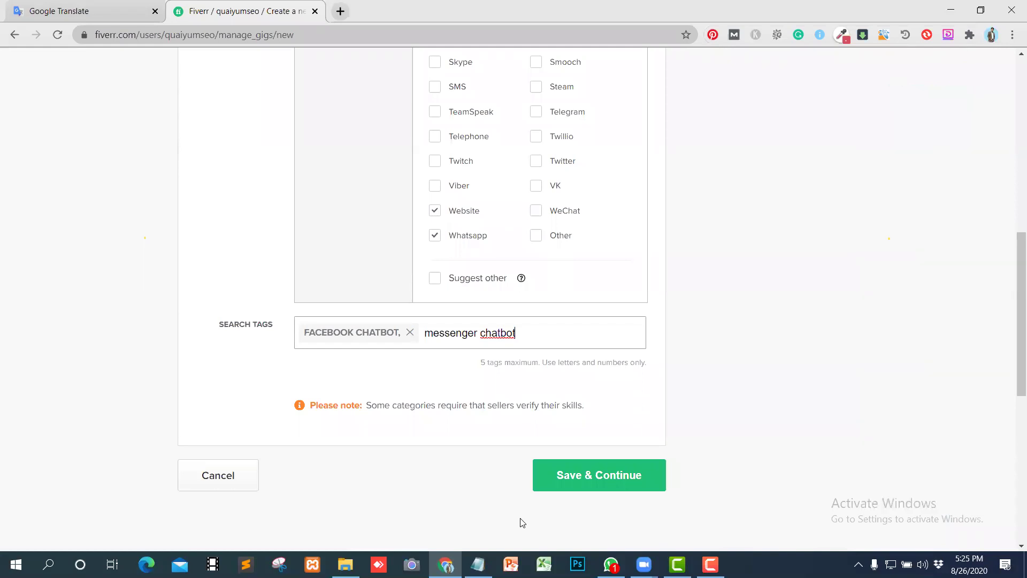
Step: Switch to the Notepad notes and copy "messenger chatbot" from the tag list
left_click(518, 332)
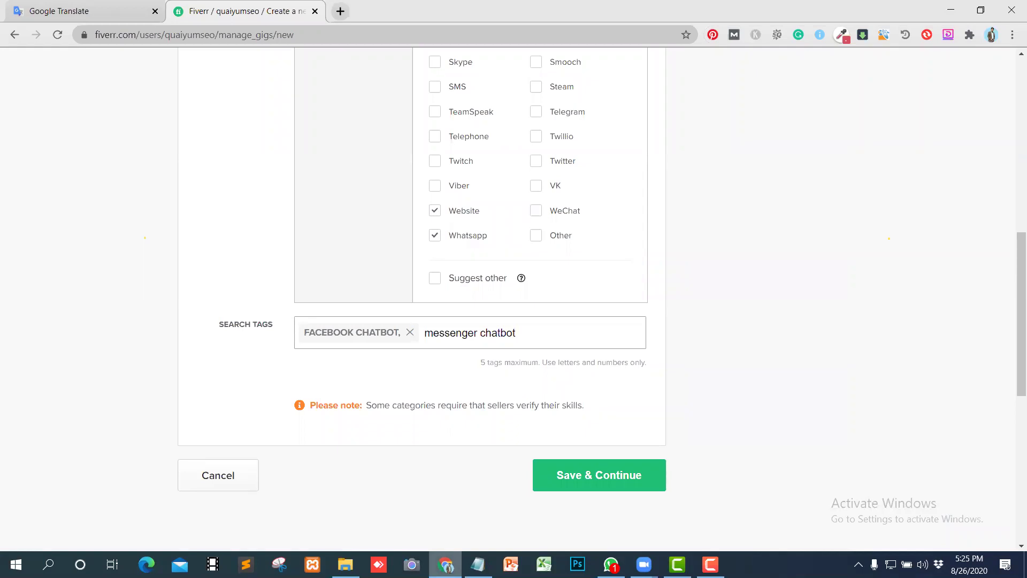
key("alt+Tab")
left_click_drag(878, 340, 735, 339)
key("ctrl+c")
left_click(883, 362)
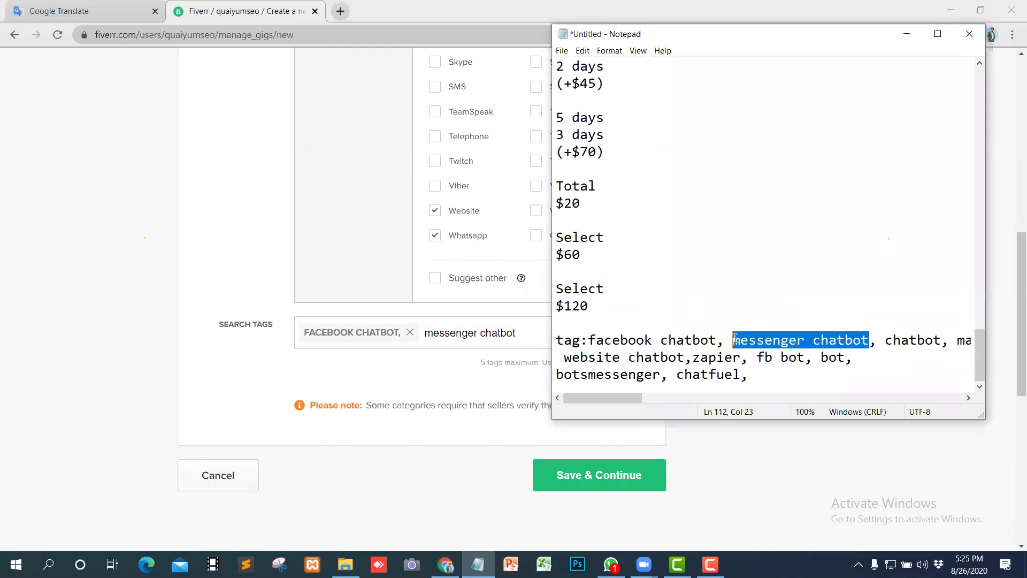
Step: Return to the Fiverr gig form and empty the search tags, removing the "facebook chatbot," tag and the pending messenger chatbot text
left_click(518, 332)
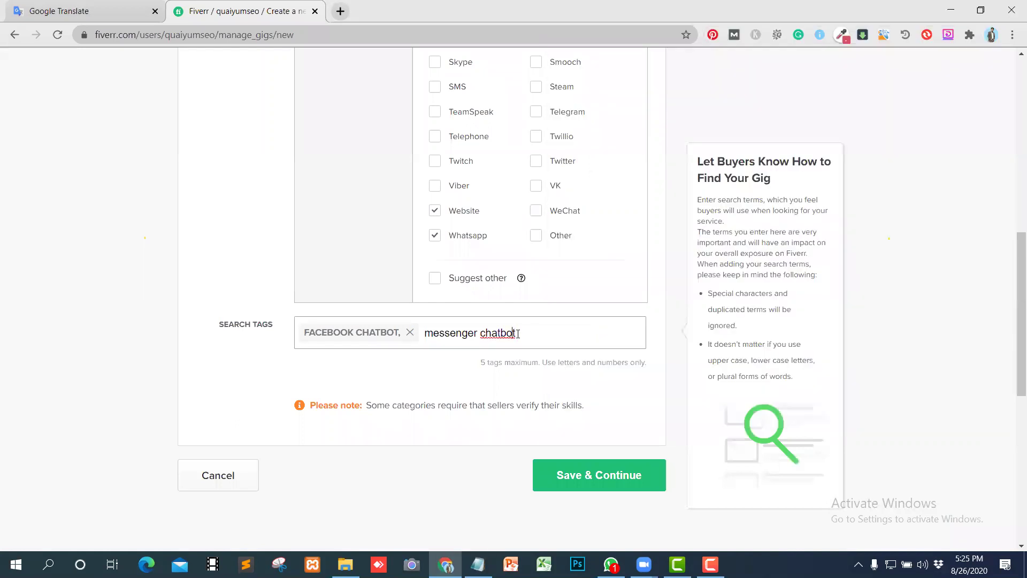
left_click(437, 333)
left_click(409, 333)
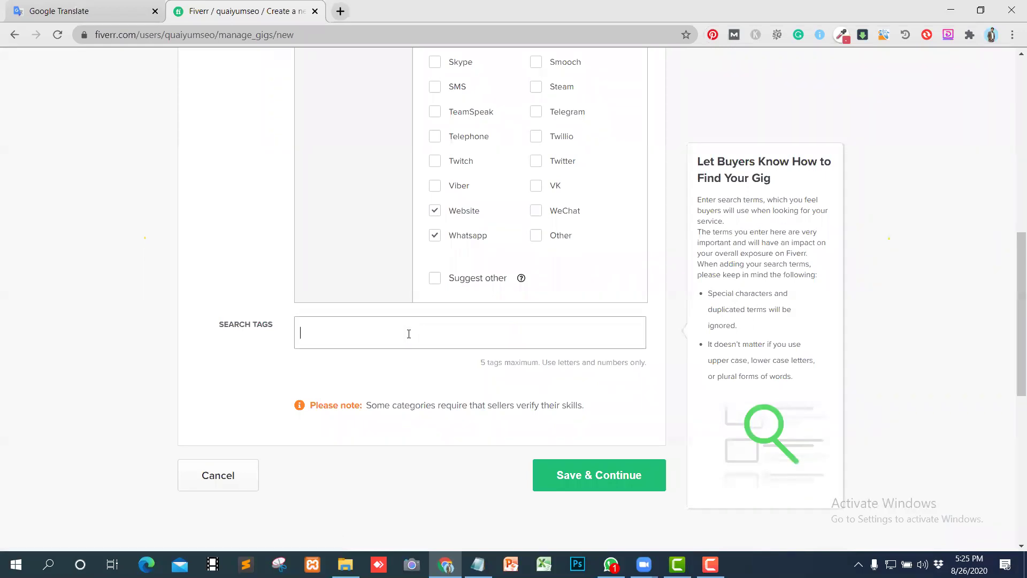
key("ctrl+v")
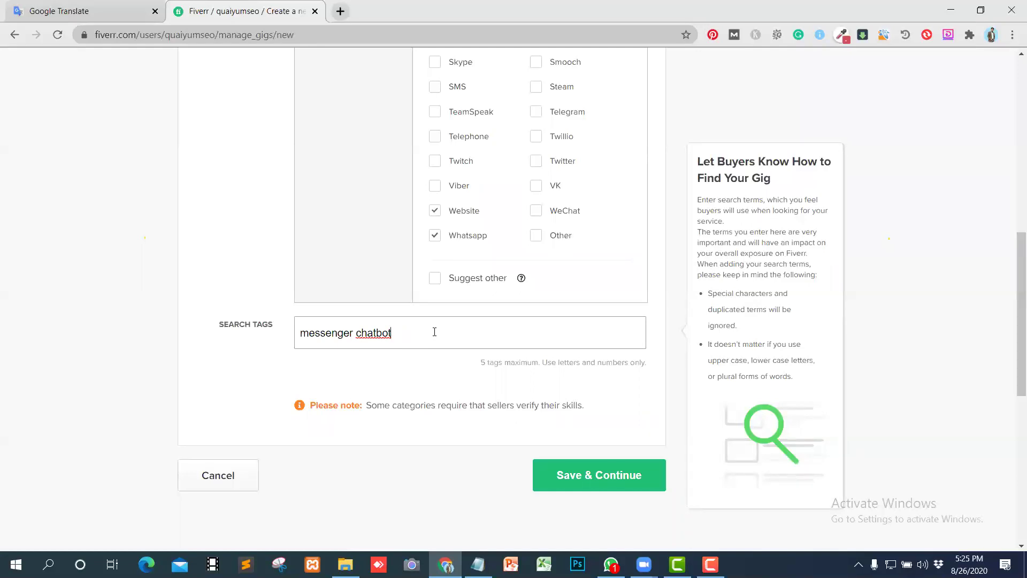
key("BackSpace")
key("BackSpace")
key("BackSpace")
key("BackSpace")
key("BackSpace")
key("BackSpace")
key("BackSpace")
key("BackSpace")
key("BackSpace")
key("BackSpace")
key("BackSpace")
key("BackSpace")
key("BackSpace")
key("BackSpace")
key("BackSpace")
key("BackSpace")
key("BackSpace")
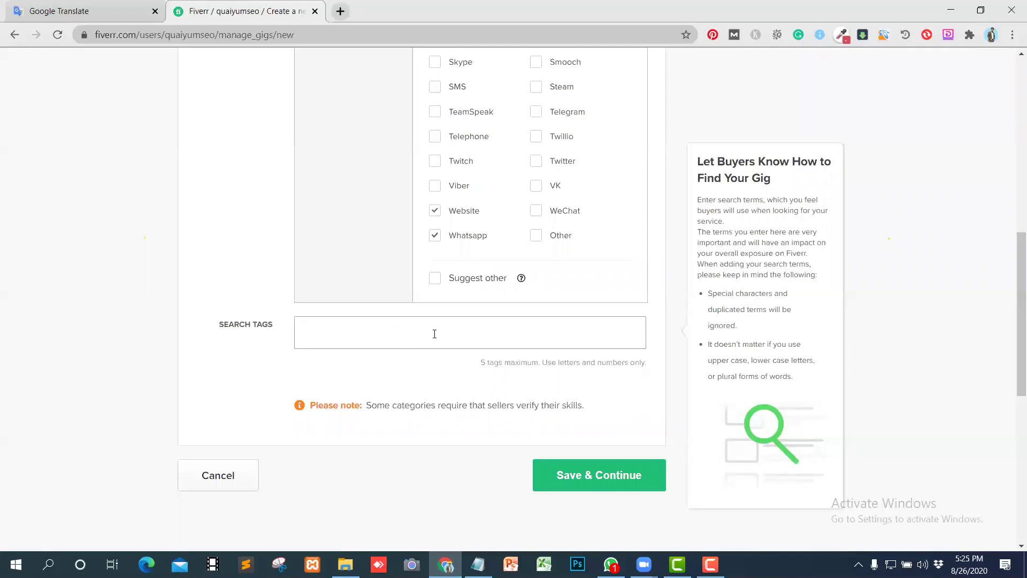
type("facebook ")
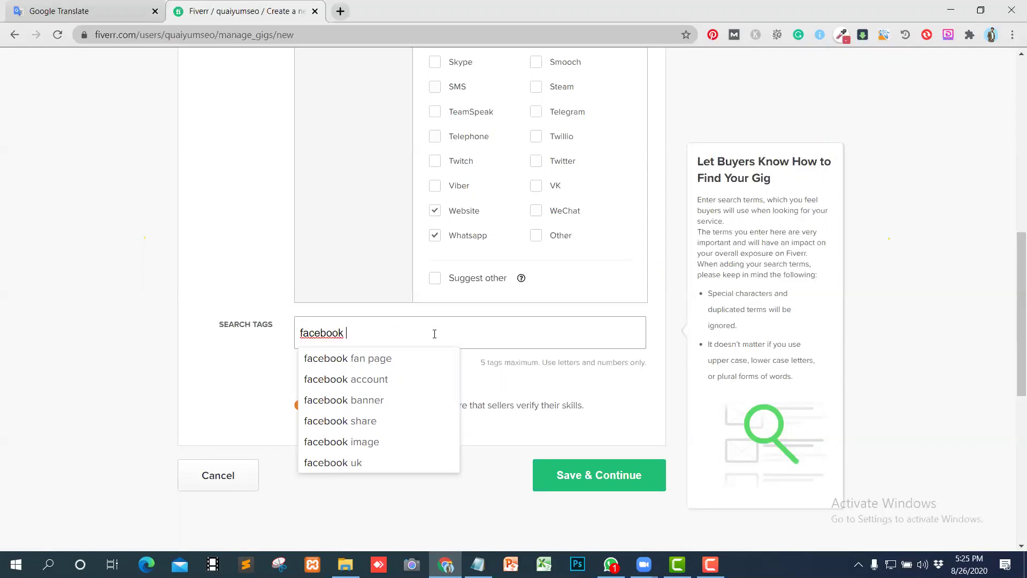
type("chatbo")
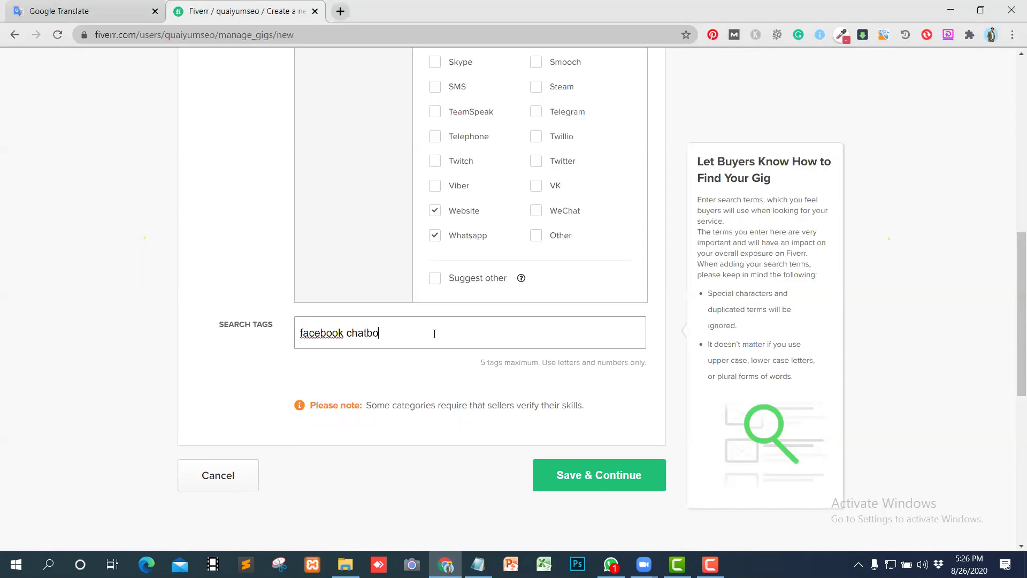
type("t")
key("BackSpace")
key("BackSpace")
key("BackSpace")
key("BackSpace")
key("BackSpace")
key("BackSpace")
key("BackSpace")
key("BackSpace")
key("BackSpace")
key("BackSpace")
key("BackSpace")
key("BackSpace")
key("BackSpace")
key("BackSpace")
key("BackSpace")
key("BackSpace")
type("FACEBOOK")
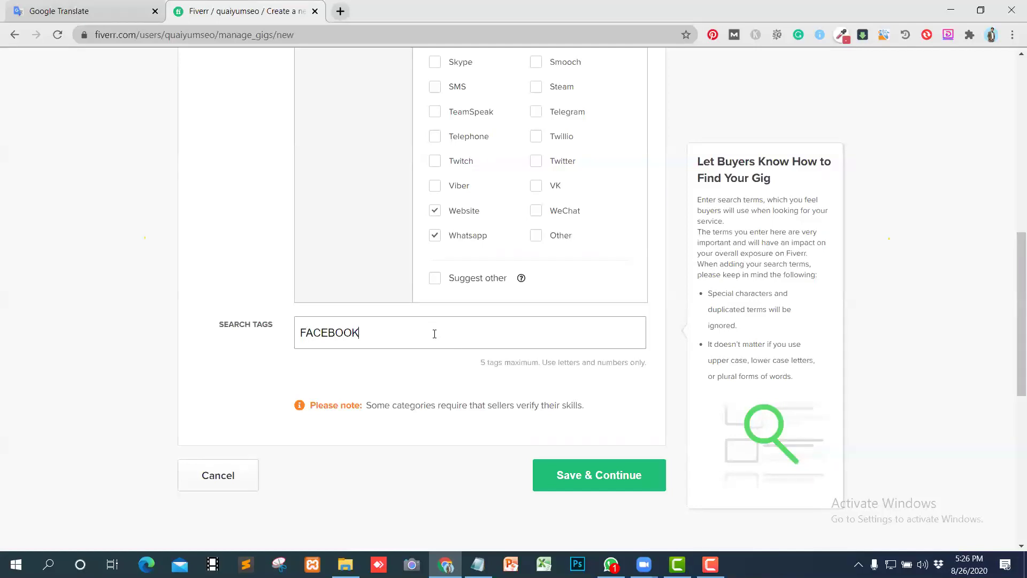
type(" CHATBOT")
key("BackSpace")
key("BackSpace")
key("BackSpace")
key("BackSpace")
key("BackSpace")
key("BackSpace")
key("BackSpace")
key("BackSpace")
key("BackSpace")
key("BackSpace")
key("BackSpace")
key("BackSpace")
key("BackSpace")
key("BackSpace")
key("BackSpace")
key("BackSpace")
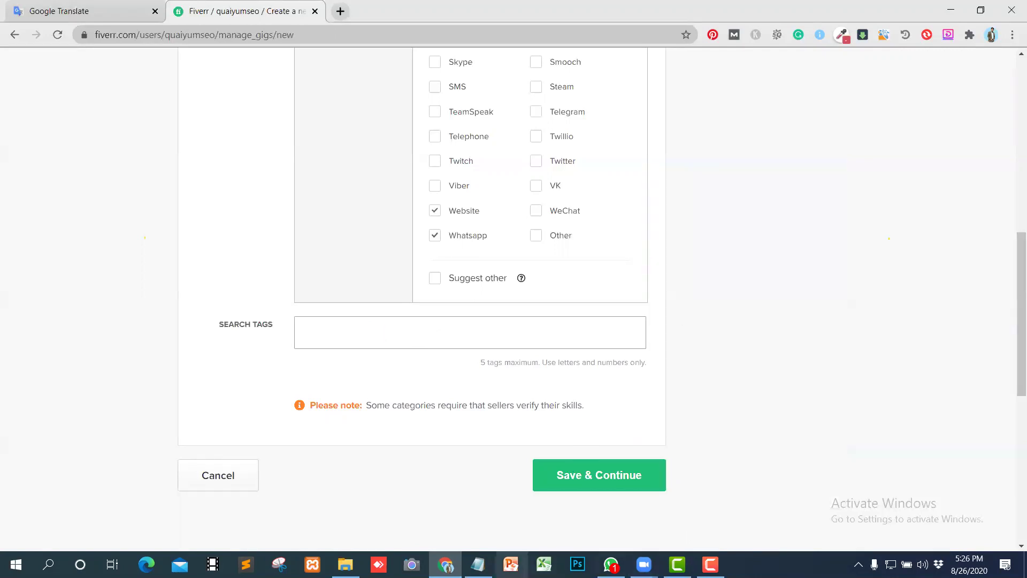
Step: Try to add "facebook chatbot, messenger chatbot, chatbot, manychat, dialogflow," copied from the Notepad notes as search tags, and remove the combined tag
left_click(478, 564)
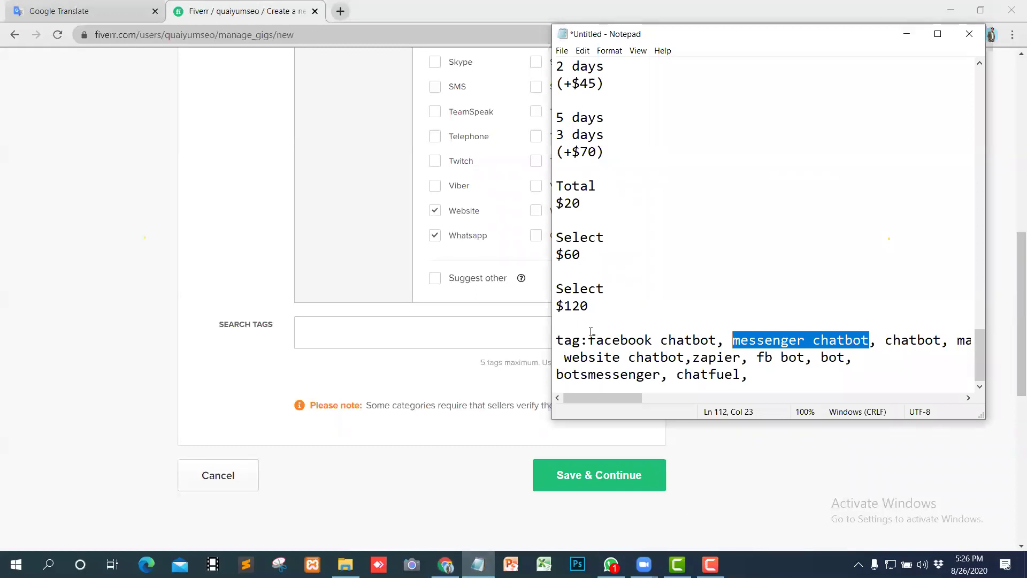
left_click_drag(591, 337, 857, 342)
key("ctrl+c")
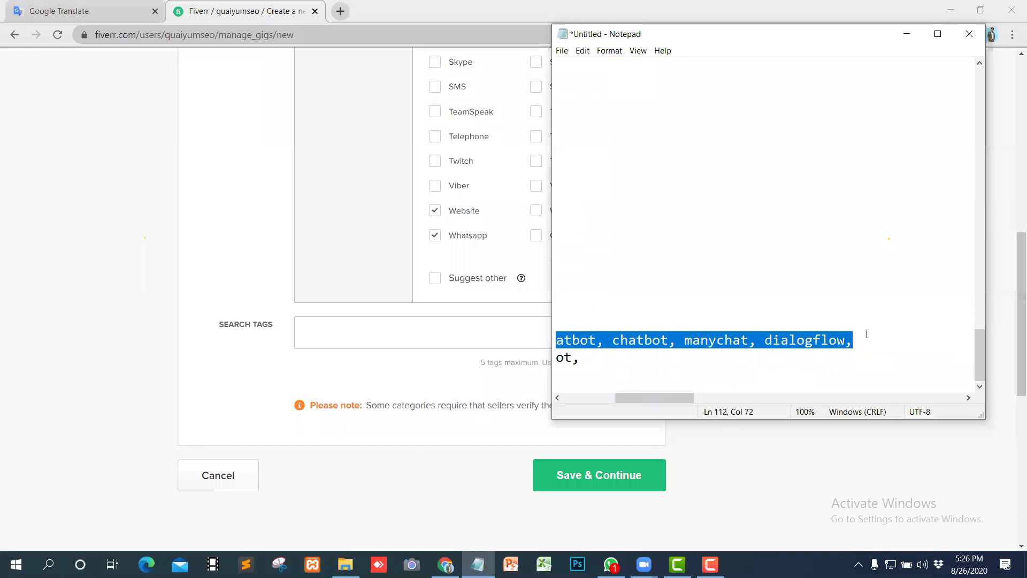
key("alt+Tab")
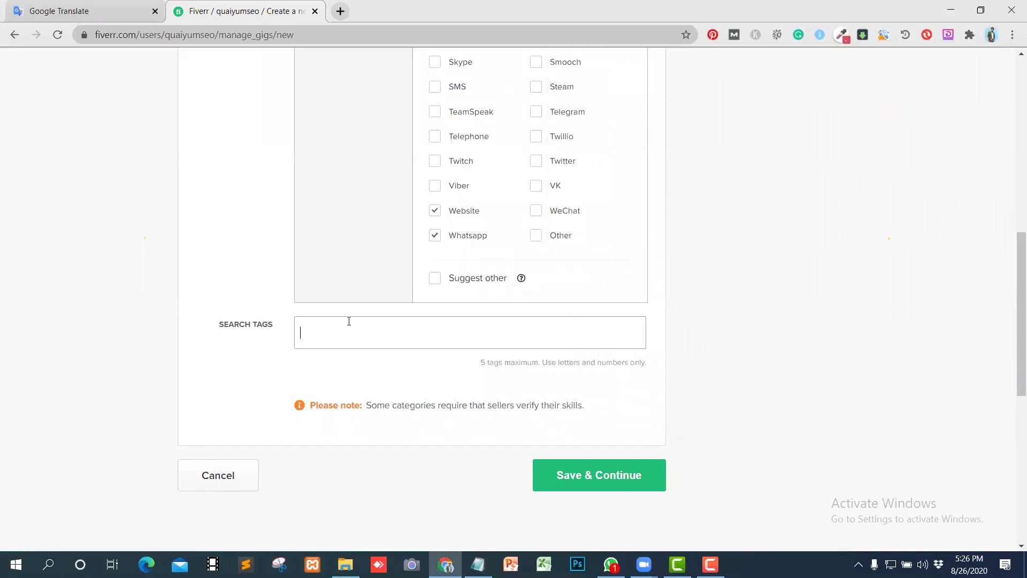
key("ctrl+v")
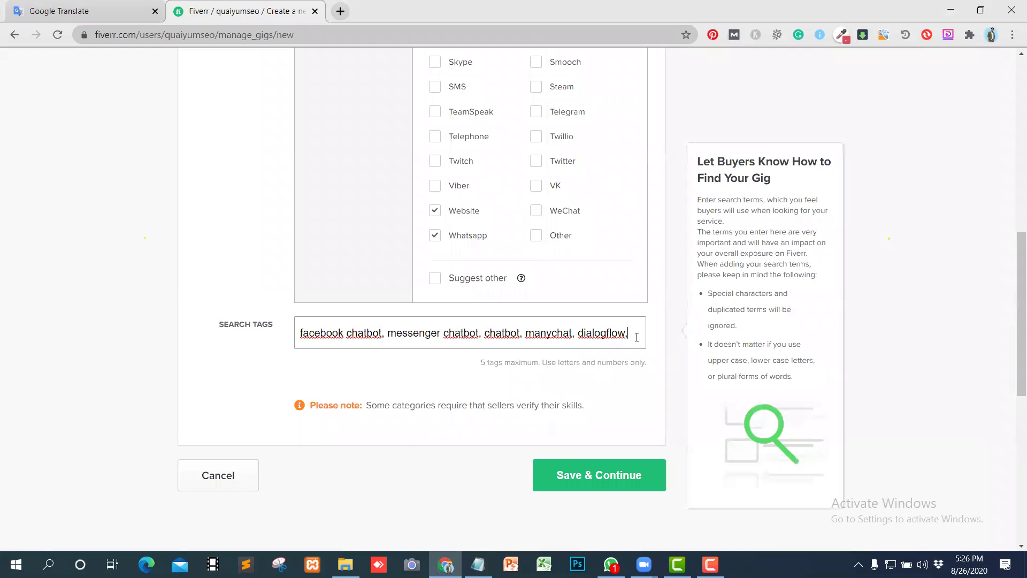
key("Return")
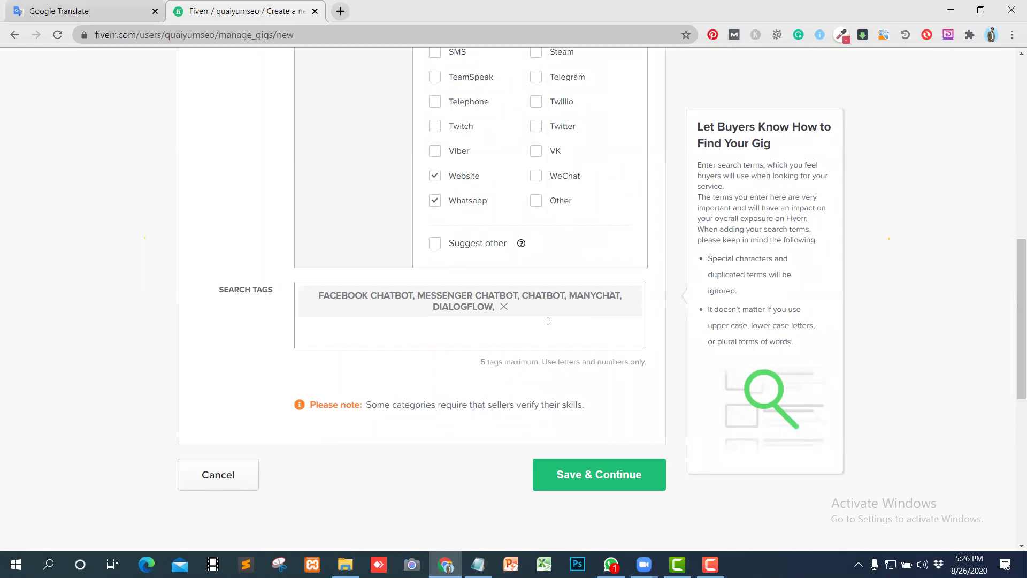
left_click(505, 308)
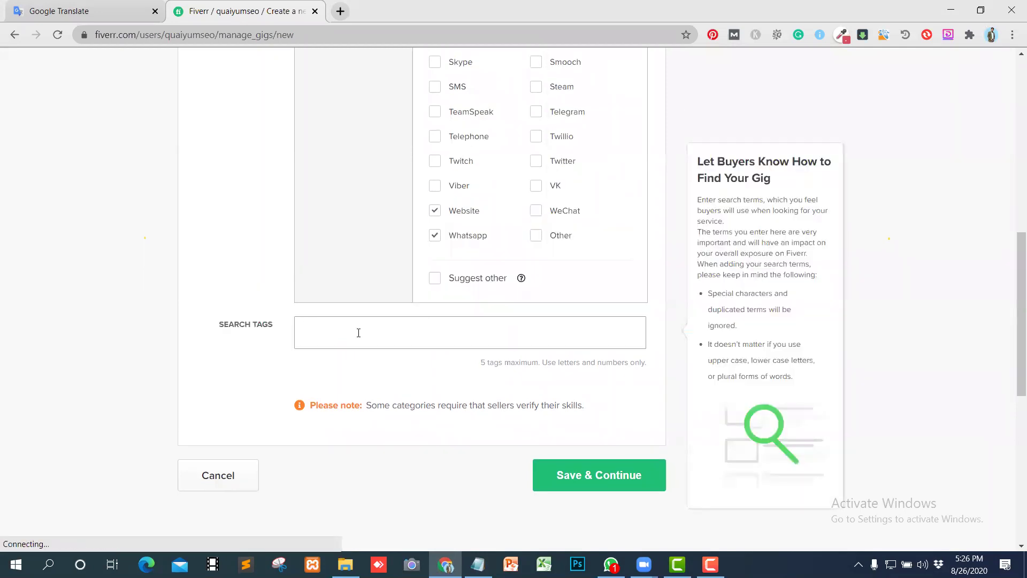
Step: Try the copied tag list again without the comma after the first "facebook chatbot", and remove the combined tag
key("ctrl+v")
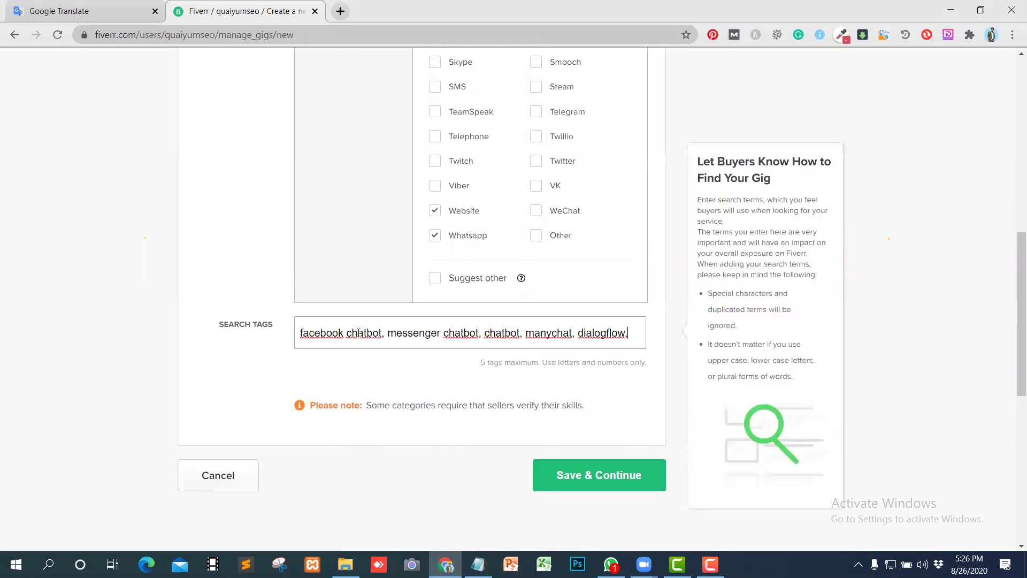
left_click(389, 338)
key("BackSpace")
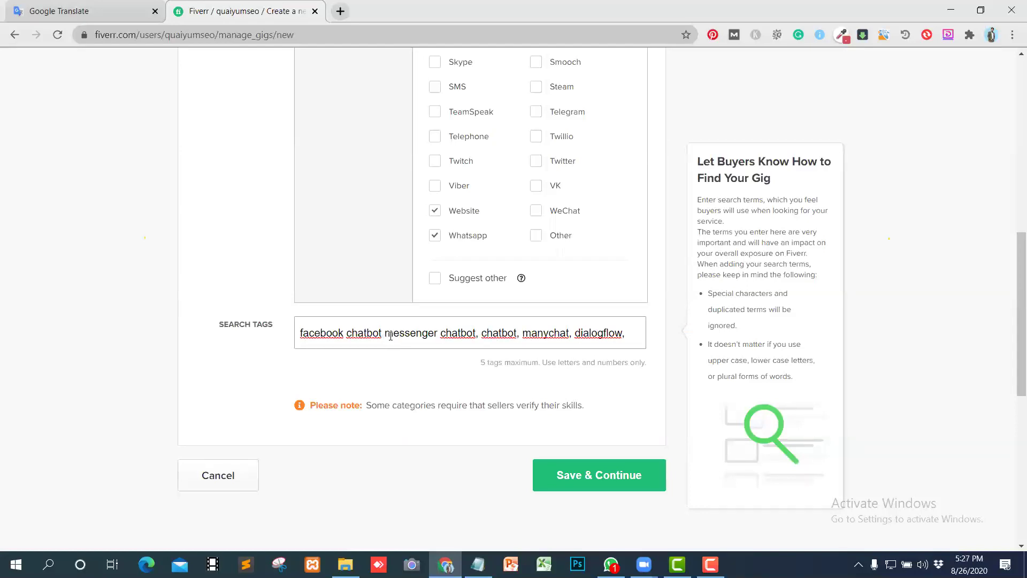
key("Return")
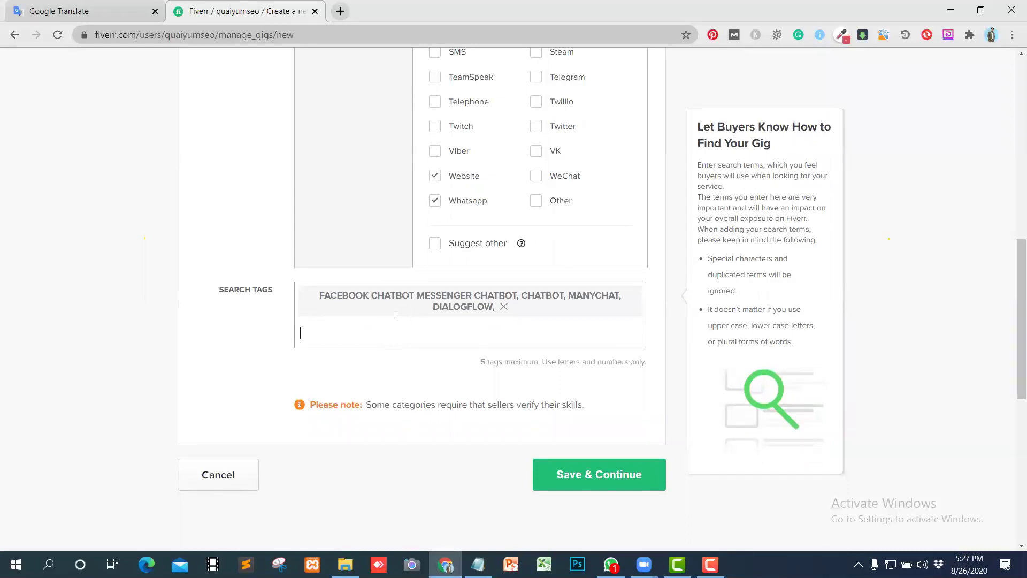
left_click(505, 307)
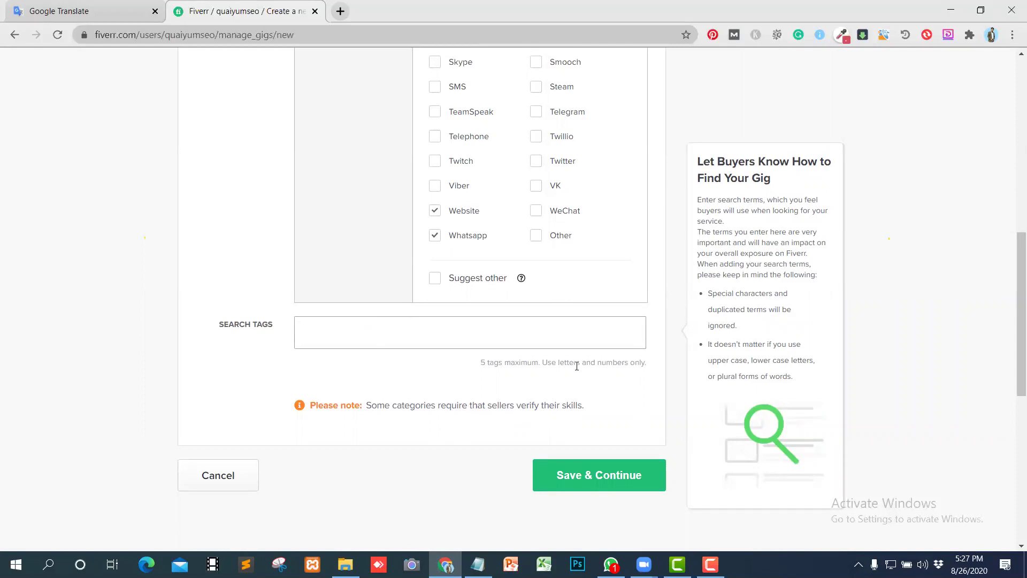
Step: Copy "facebook chatbot" without its comma from the Notepad tag list and add it as the first search tag on the gig form
key("alt+Tab")
left_click_drag(615, 397, 569, 396)
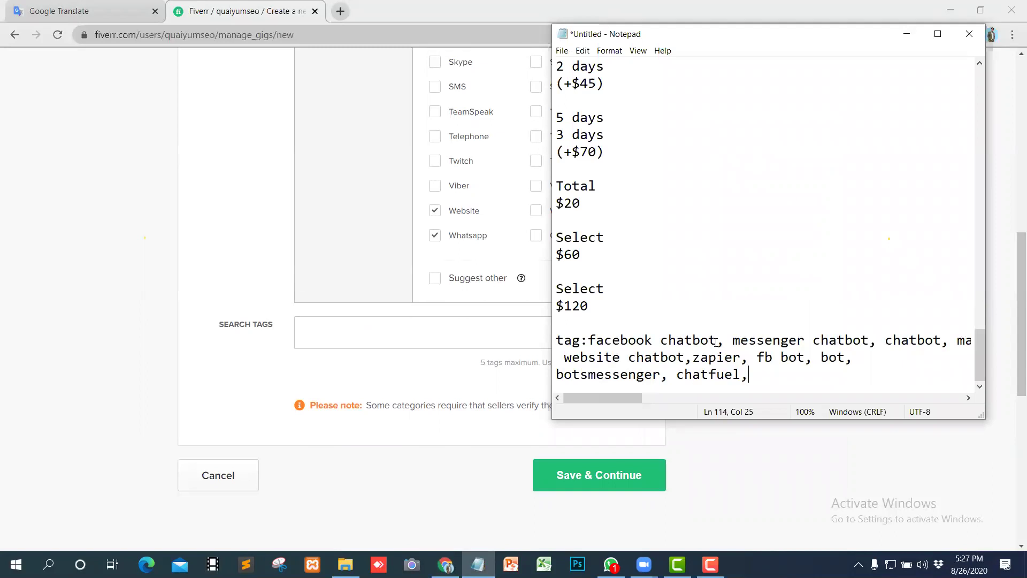
left_click_drag(593, 341, 717, 341)
key("ctrl+c")
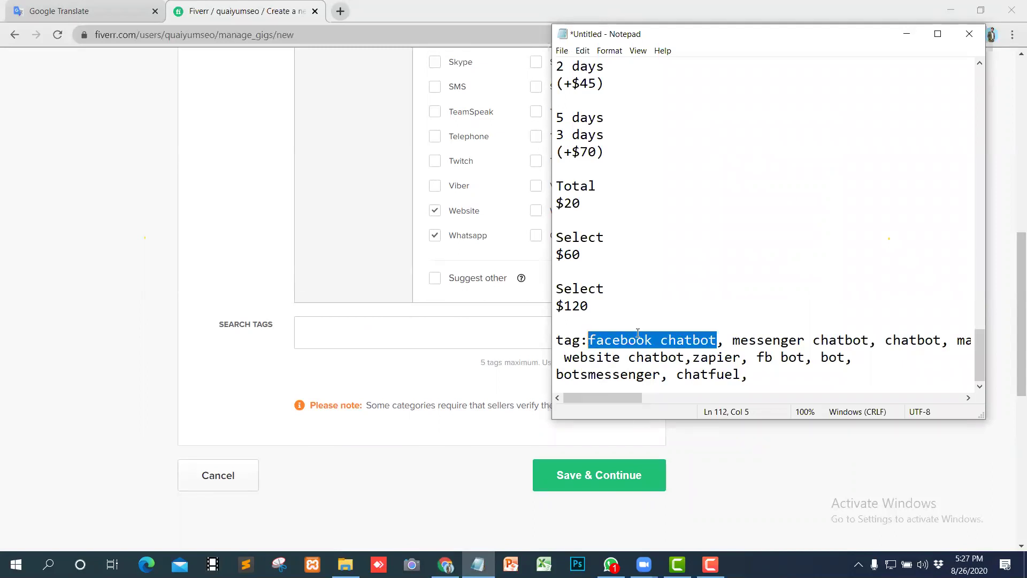
left_click(337, 335)
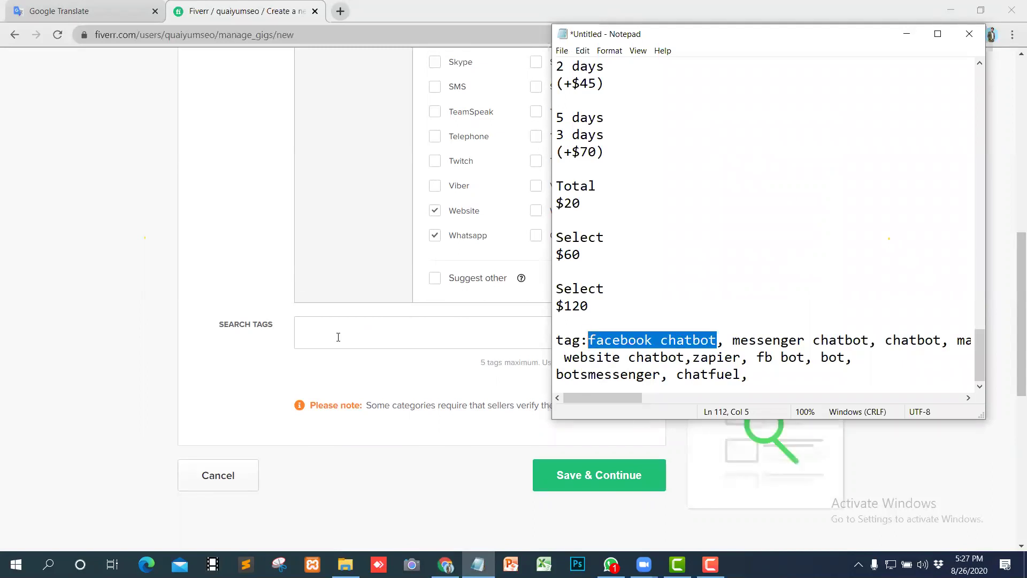
key("ctrl+v")
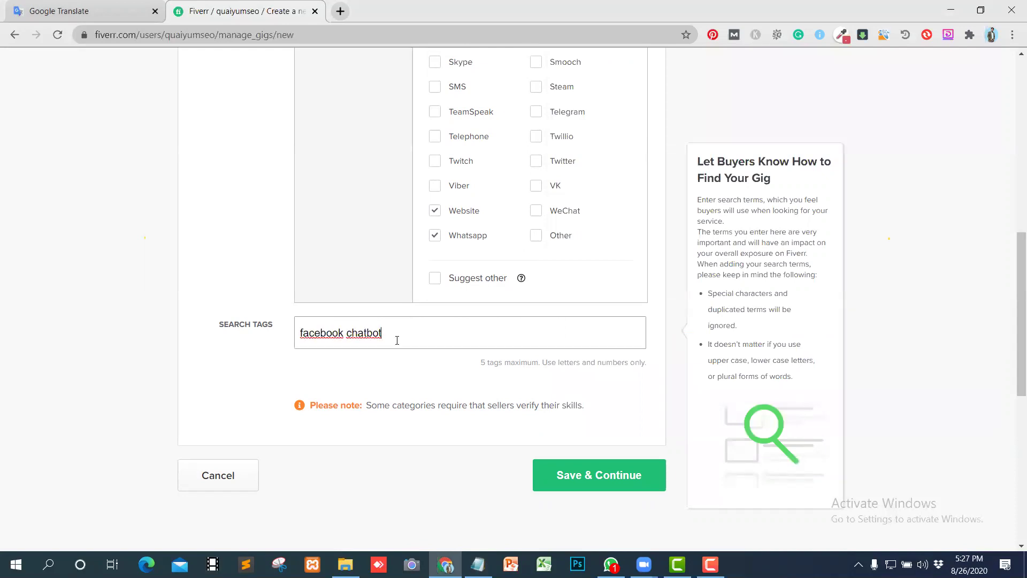
key("Return")
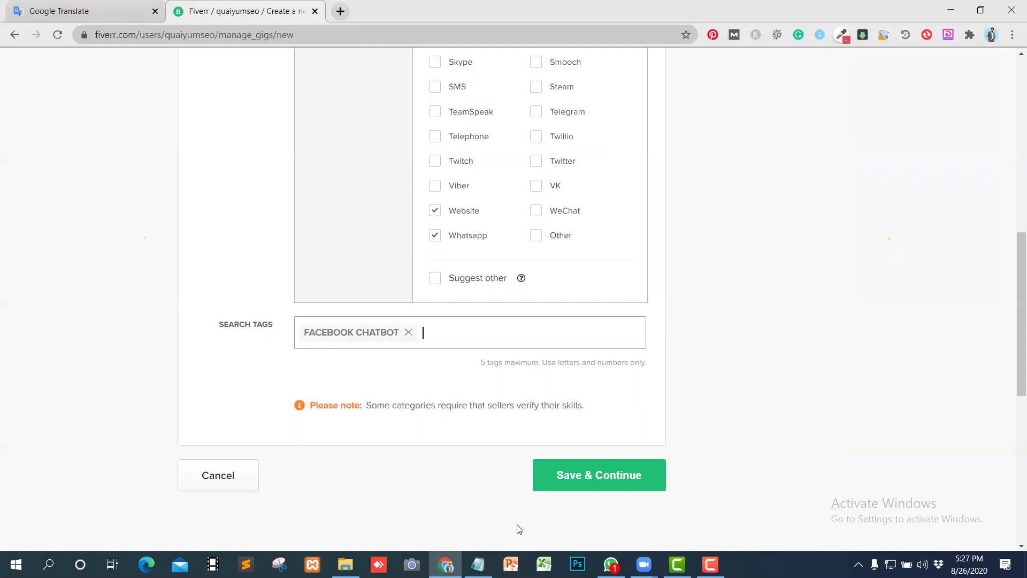
Step: Copy "messenger chatbot" from the Notepad tag list and add it as the second search tag
left_click(478, 564)
left_click_drag(732, 341, 865, 332)
key("ctrl+c")
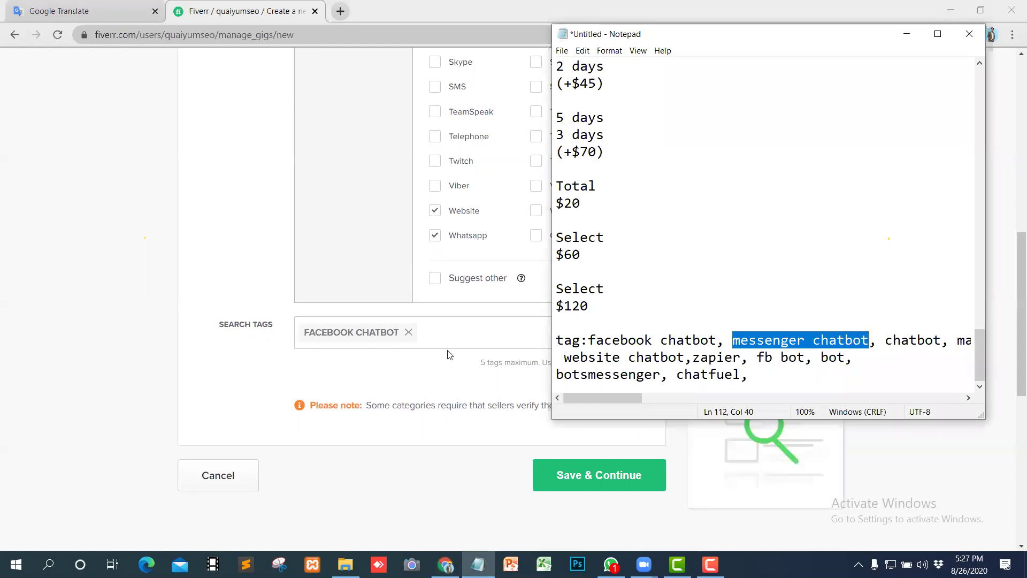
left_click(434, 332)
key("ctrl+v")
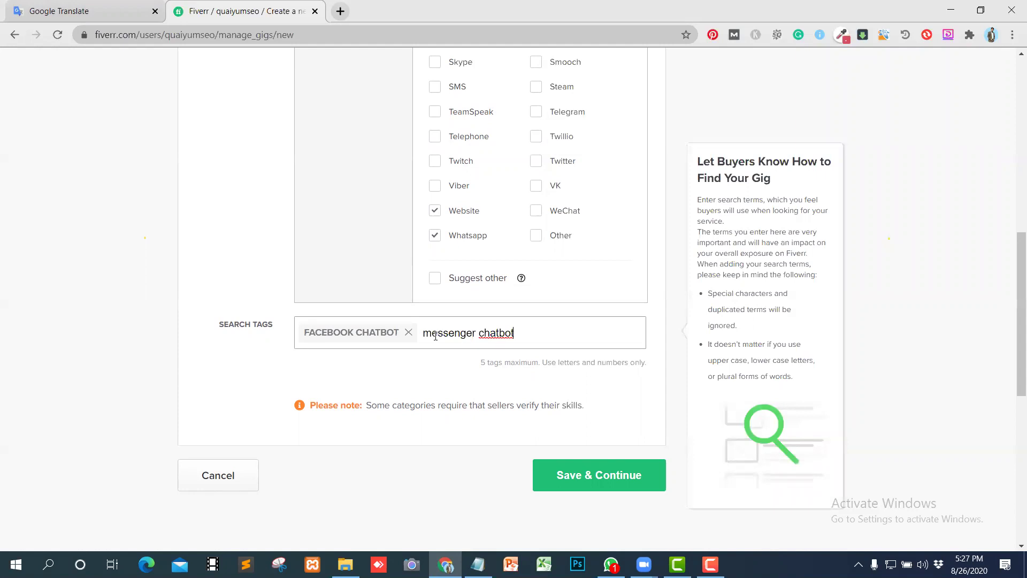
key("Return")
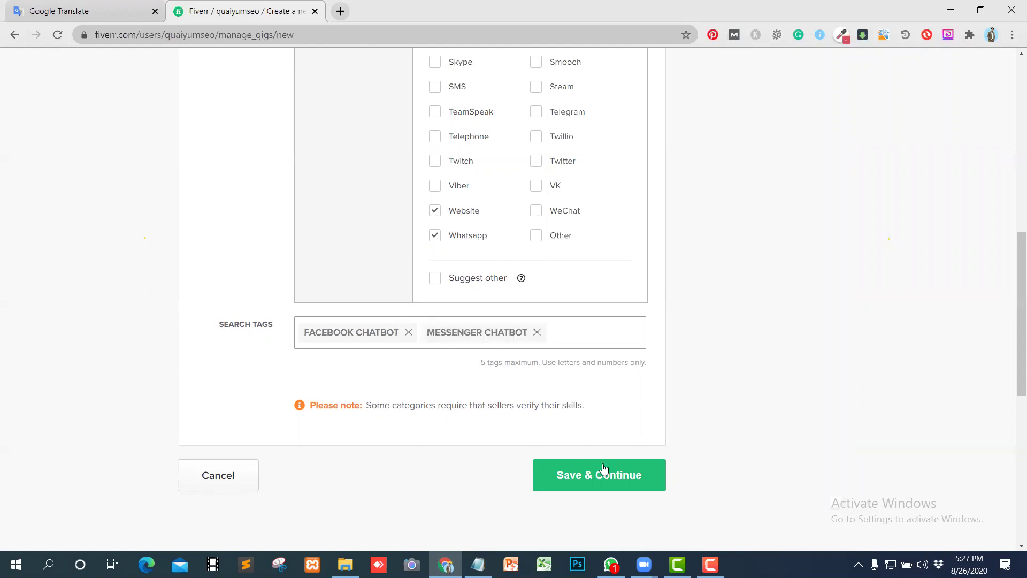
Step: Copy "chatbot" from the Notepad tag list and add it as the third search tag
left_click(477, 564)
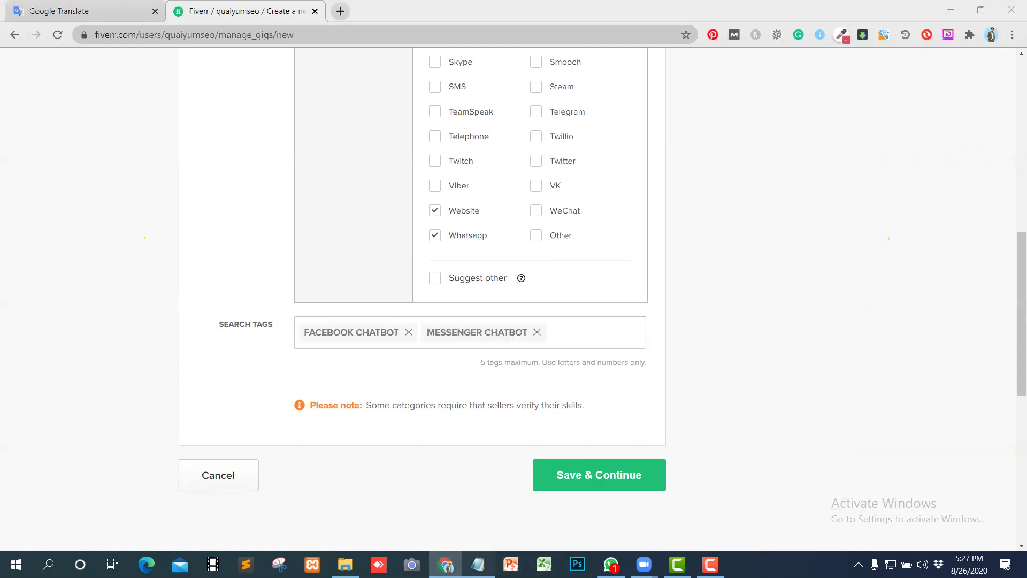
left_click_drag(885, 344, 941, 338)
key("ctrl+c")
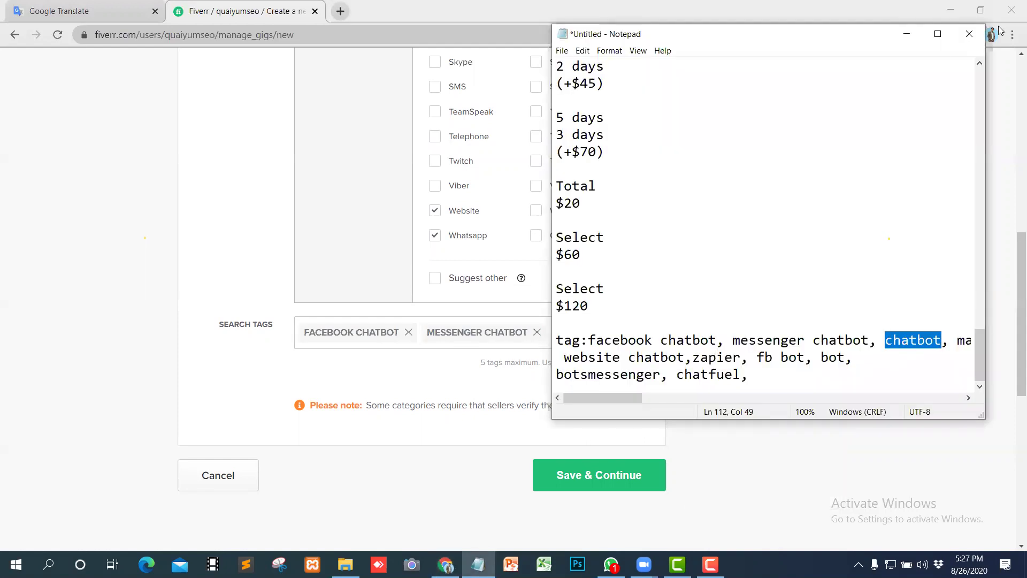
left_click(577, 331)
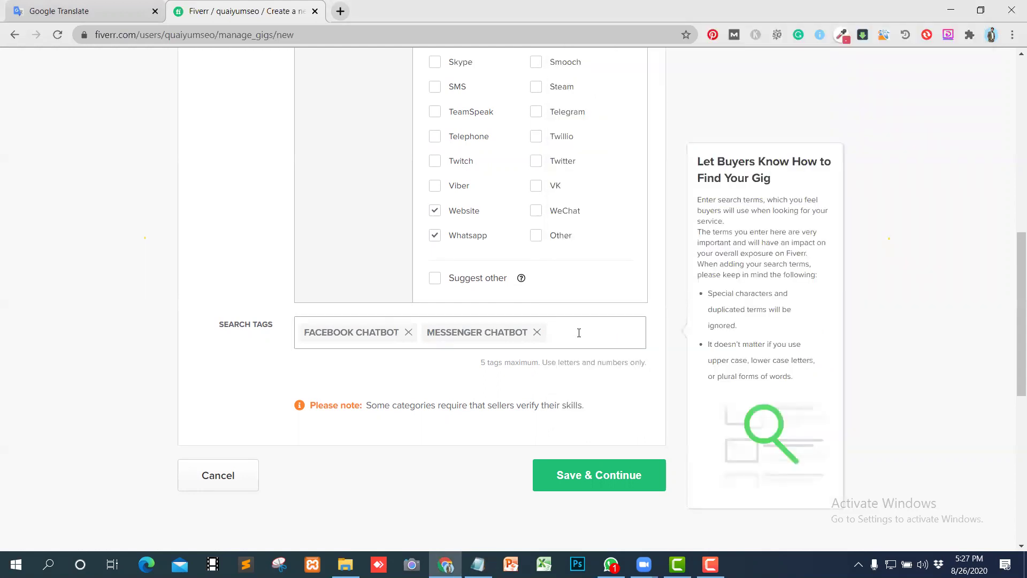
key("ctrl+v")
key("Return")
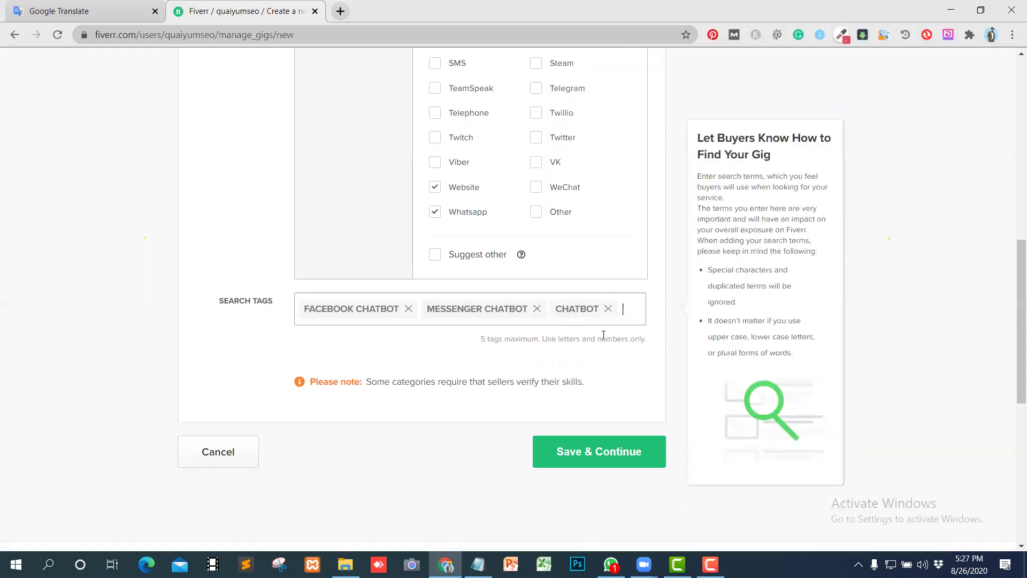
Step: Copy "manychat" from the Notepad tag list and add it as the fourth search tag
left_click(559, 499)
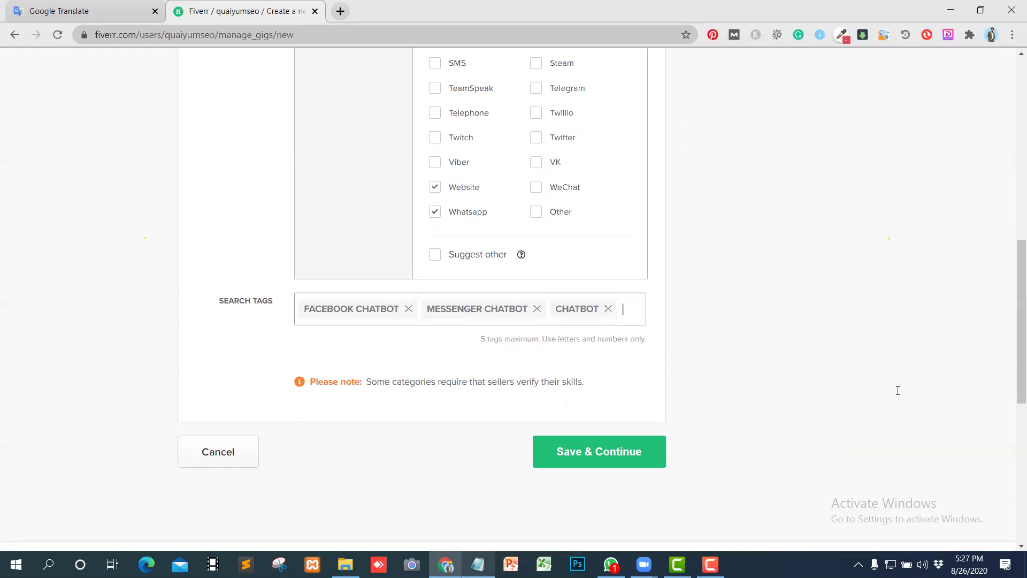
key("alt+Tab")
left_click_drag(626, 399, 665, 398)
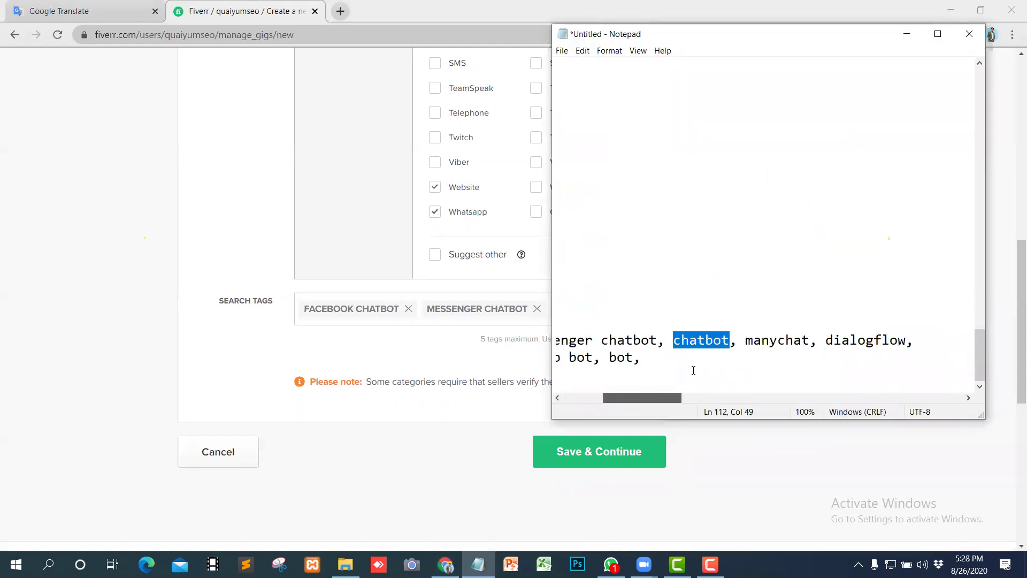
left_click_drag(745, 339, 807, 341)
key("ctrl+c")
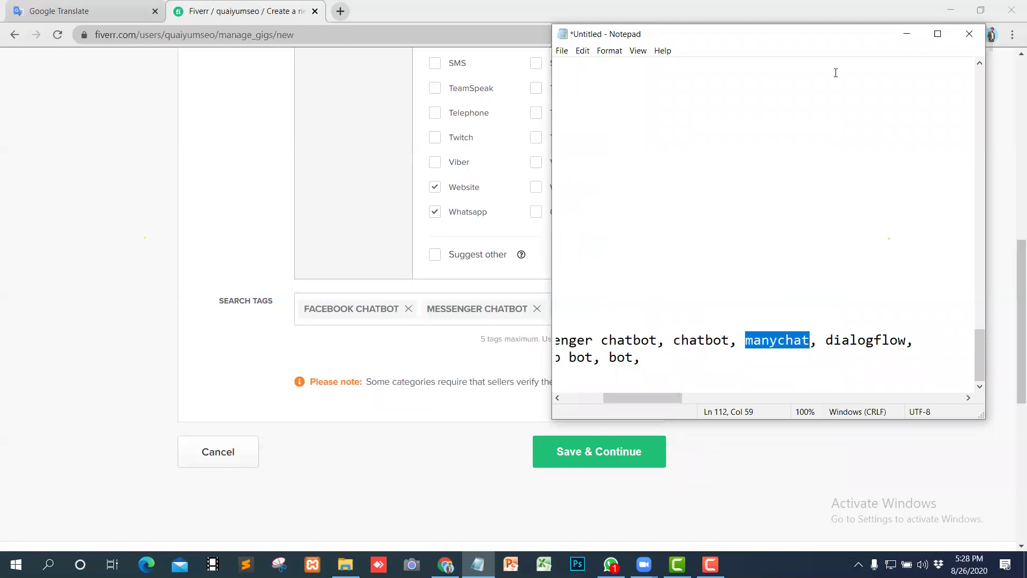
left_click(910, 36)
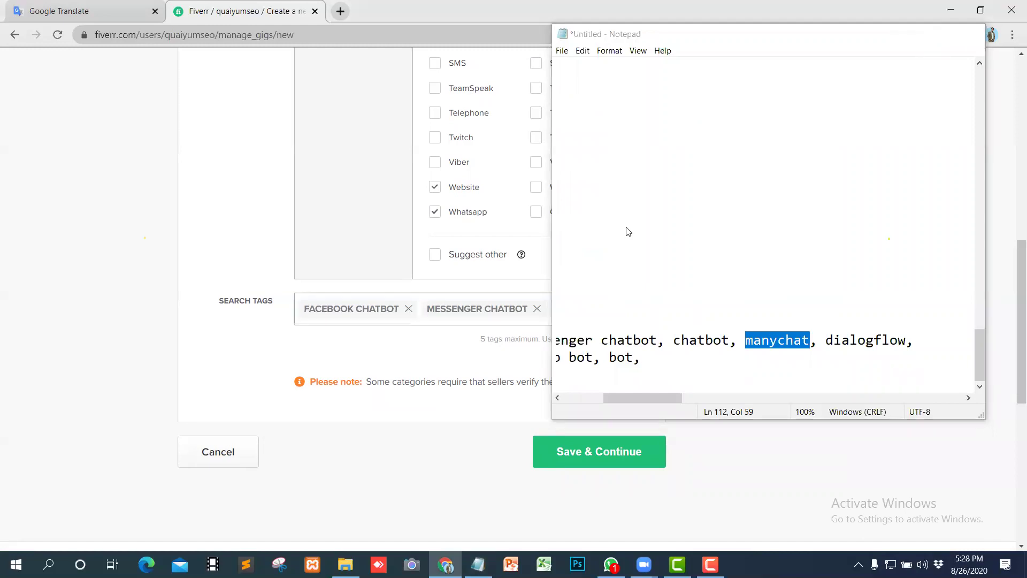
left_click(614, 309)
key("ctrl+v")
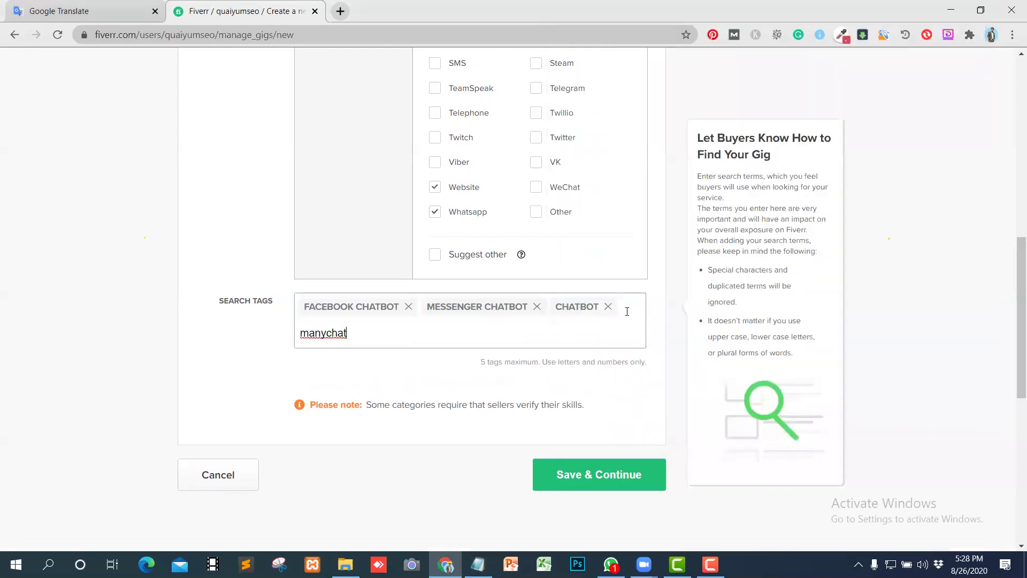
key("Return")
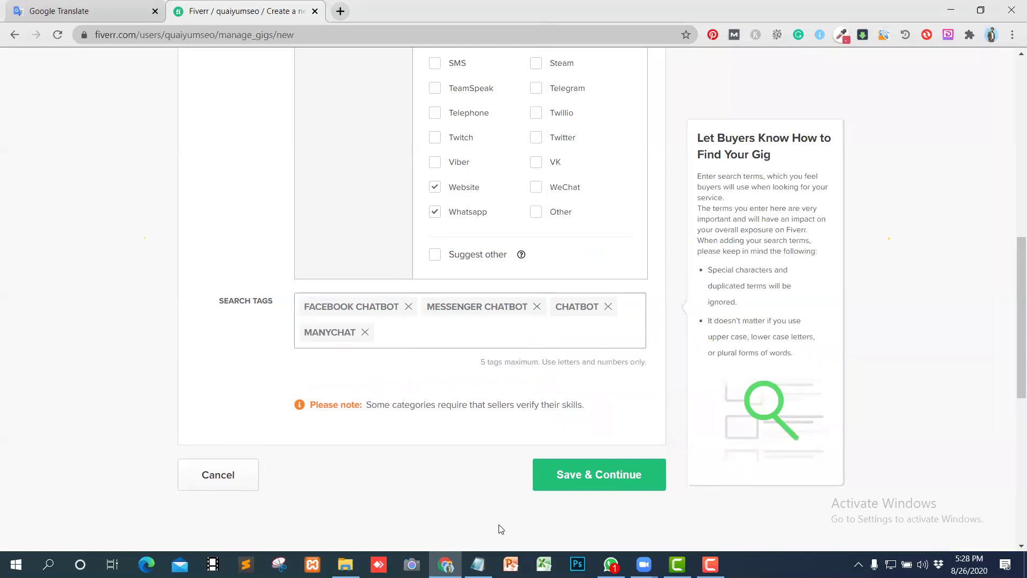
Step: Copy "dialogflow" from the Notepad tag list, add it as the fifth search tag, and save the gig overview to continue
key("alt+Tab")
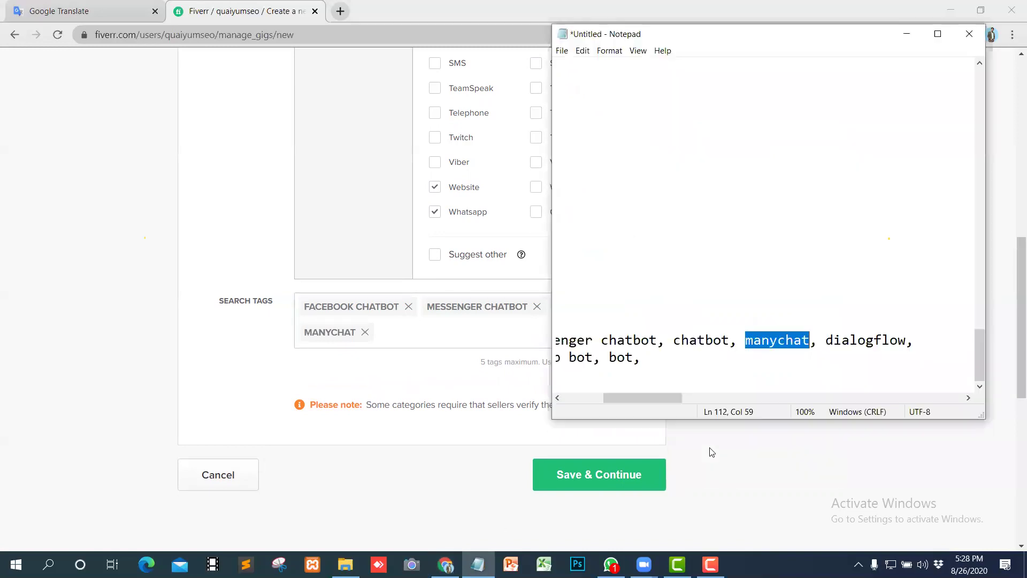
left_click_drag(825, 340, 906, 335)
key("ctrl+c")
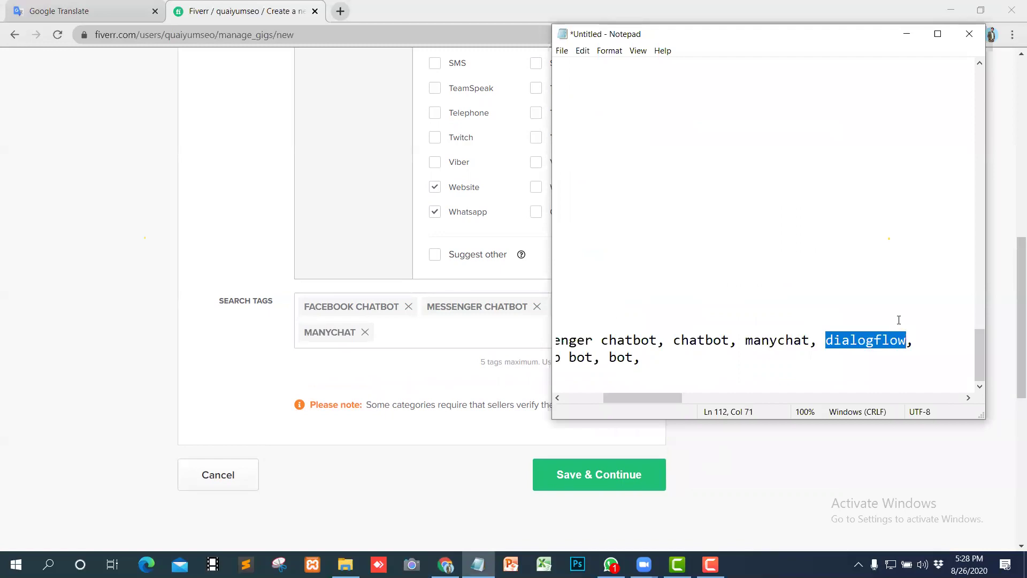
left_click(444, 332)
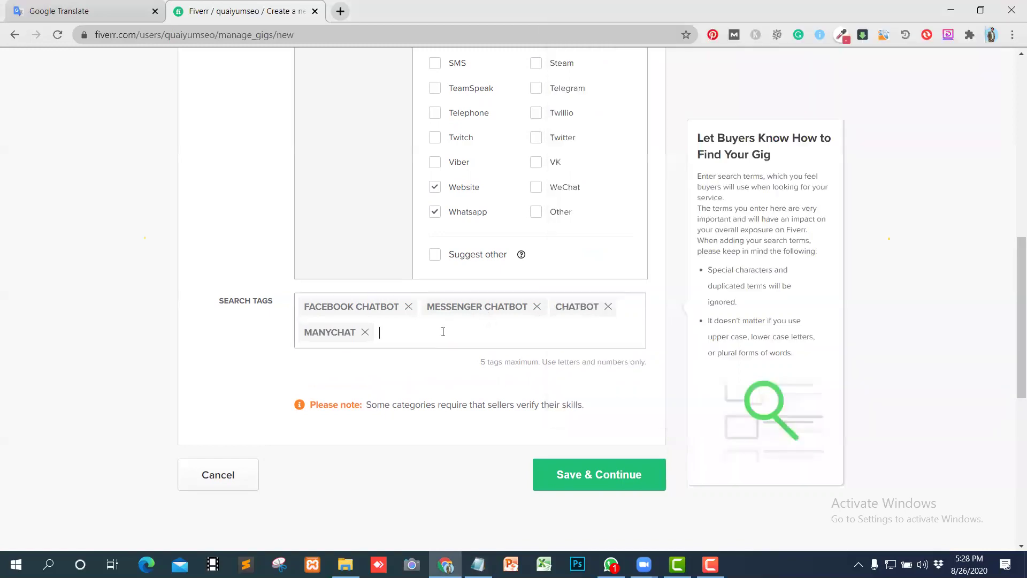
key("ctrl+v")
key("Return")
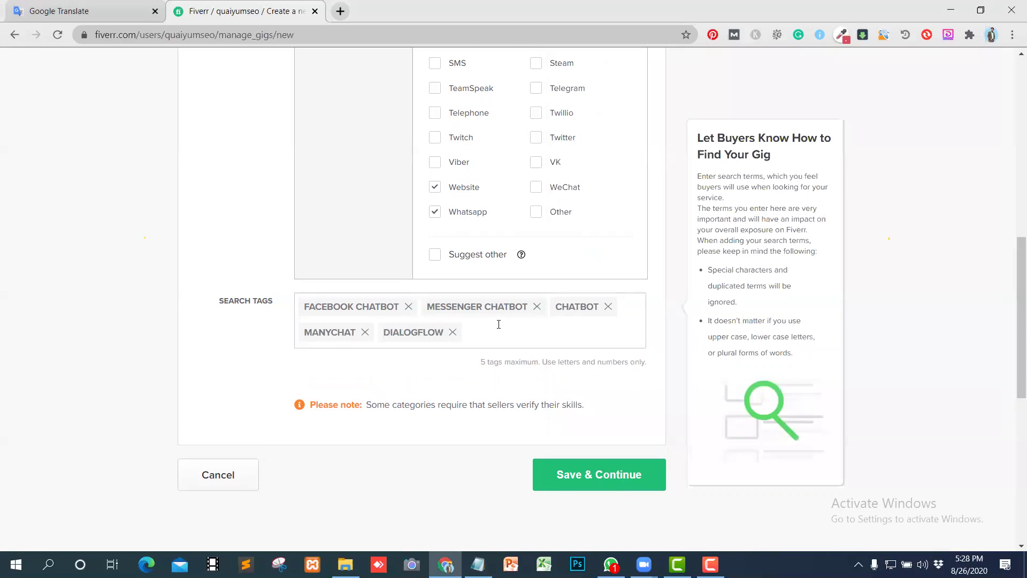
left_click(602, 476)
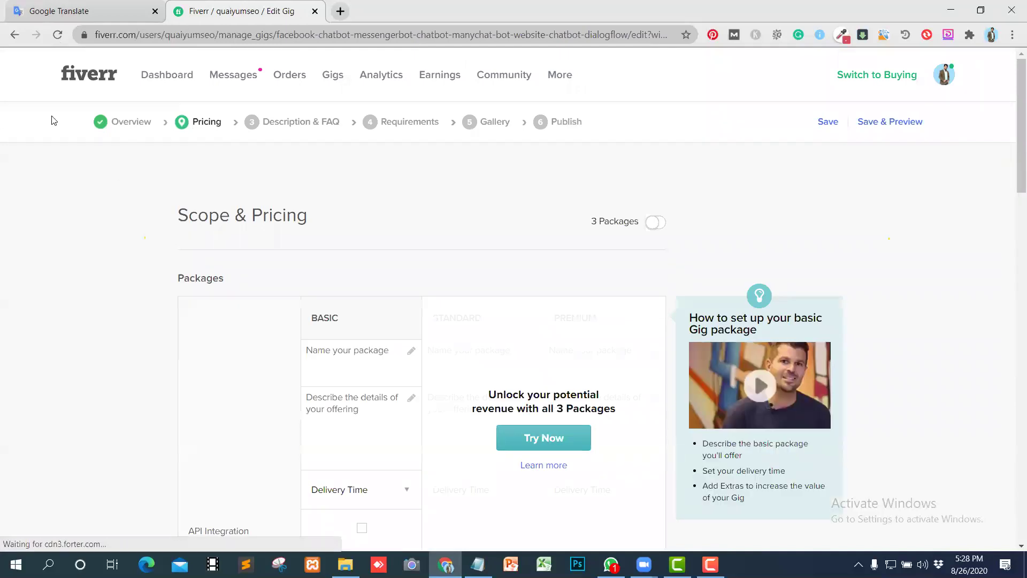
Step: Return to the gig's Overview step and clear the whole gig title
left_click(127, 124)
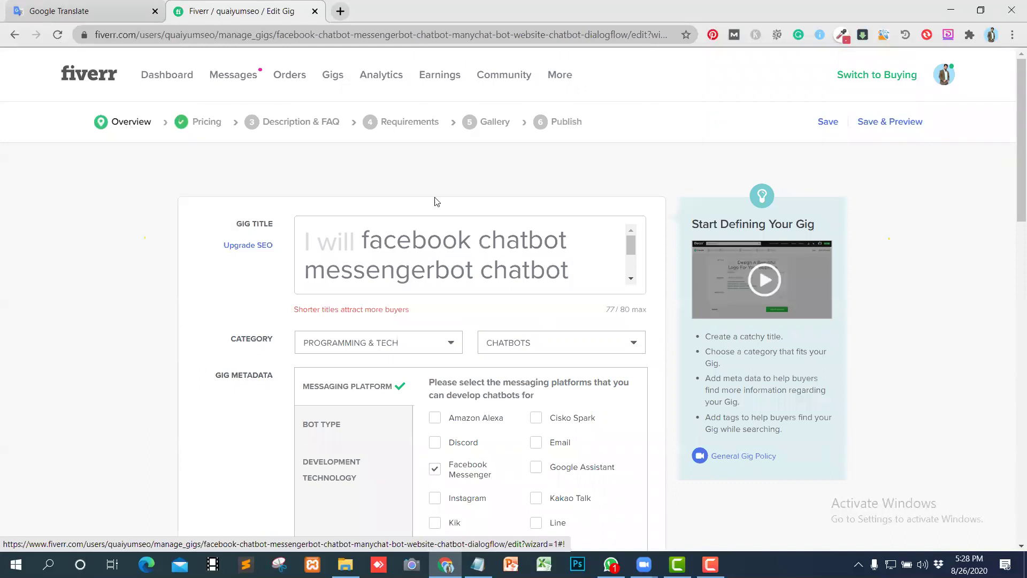
left_click(448, 225)
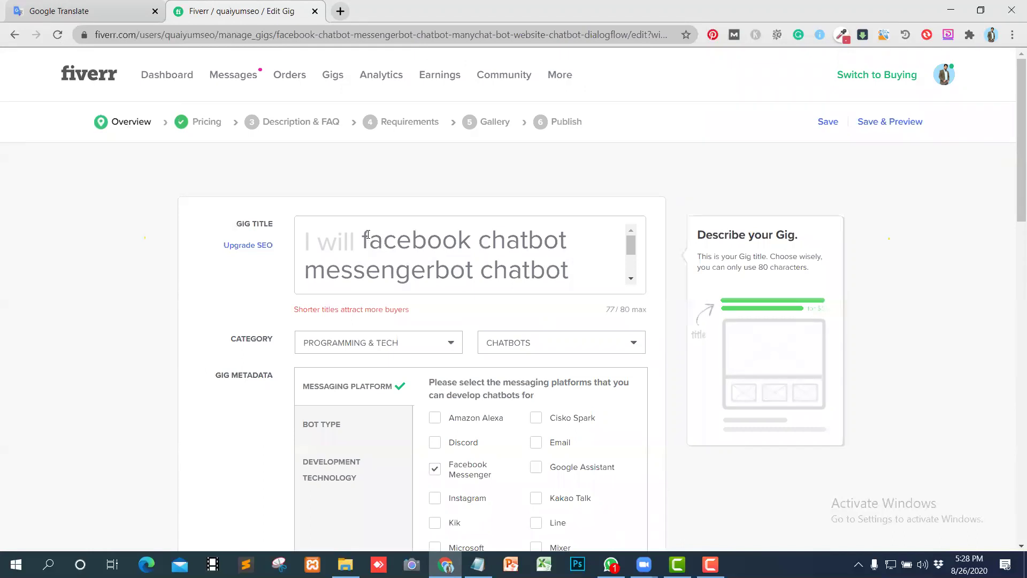
scroll(564, 292, "down", 2)
scroll(532, 275, "down", 1)
left_click_drag(529, 225, 294, 156)
mouse_move(400, 177)
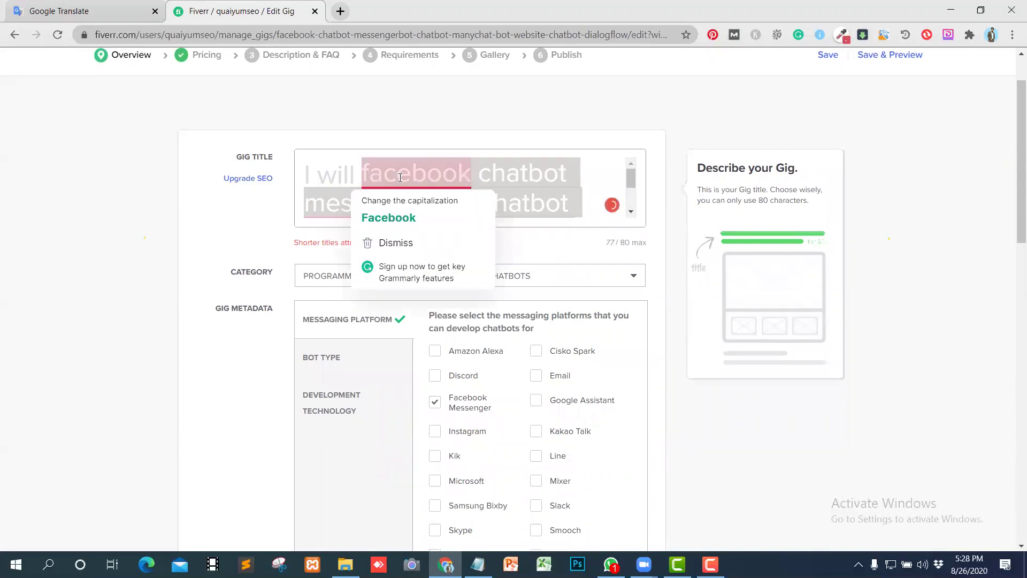
key("BackSpace")
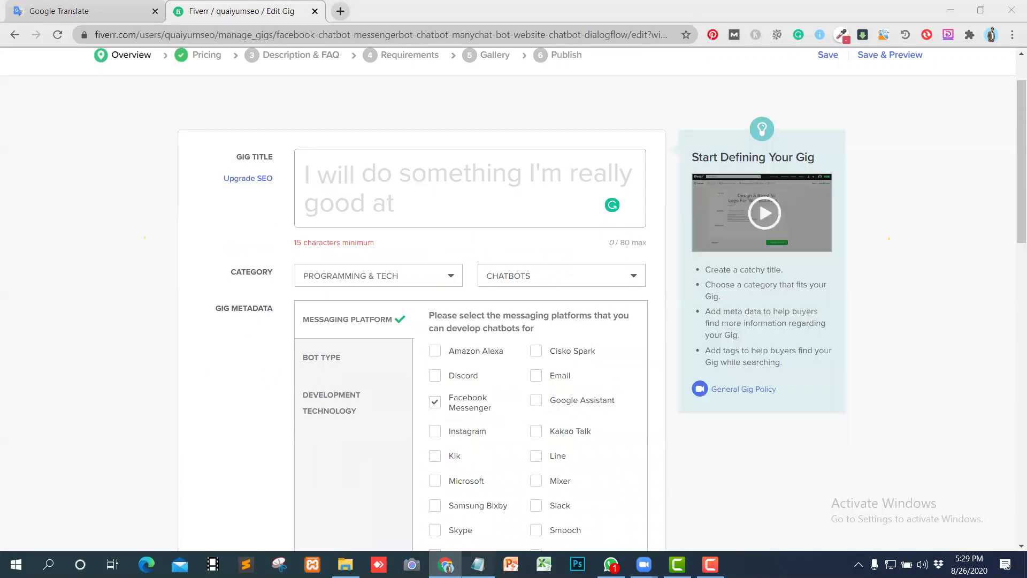
Step: Copy "I will design an outstanding chatbot for you facebook page ,website and others social account" from the Notepad notes into the gig title
key("alt+Tab")
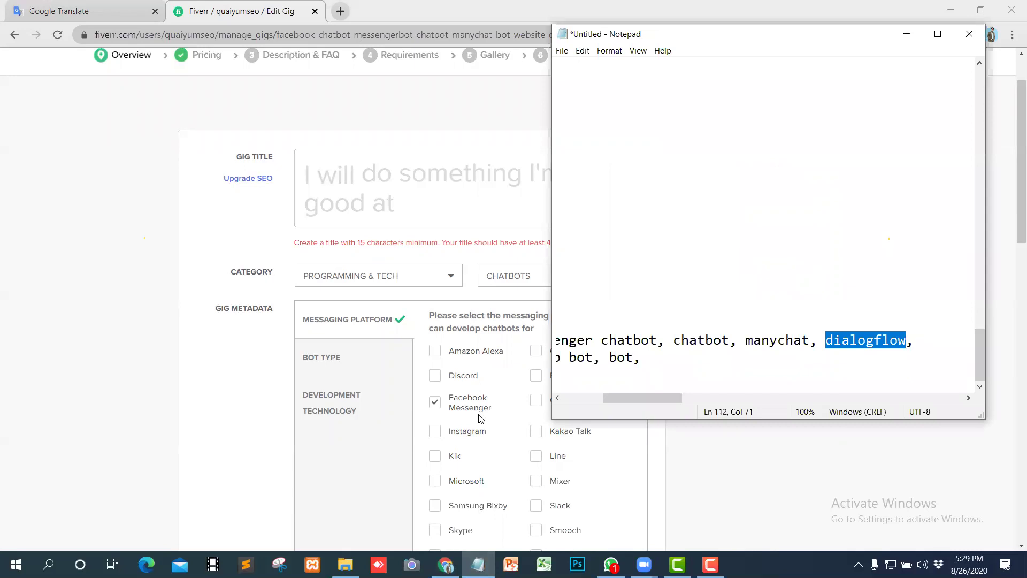
scroll(660, 235, "up", 10)
scroll(661, 232, "up", 8)
scroll(662, 229, "up", 7)
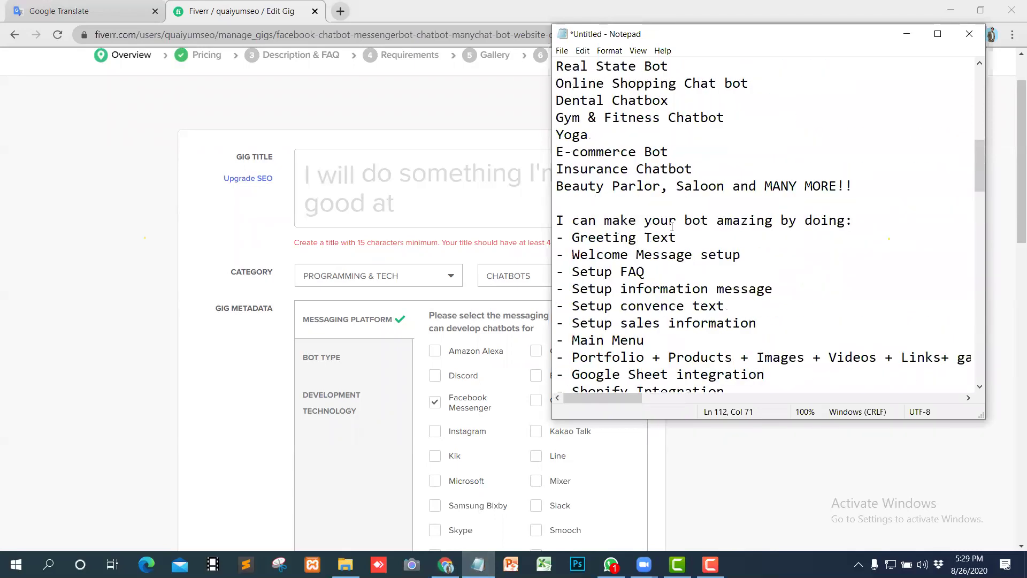
left_click(935, 35)
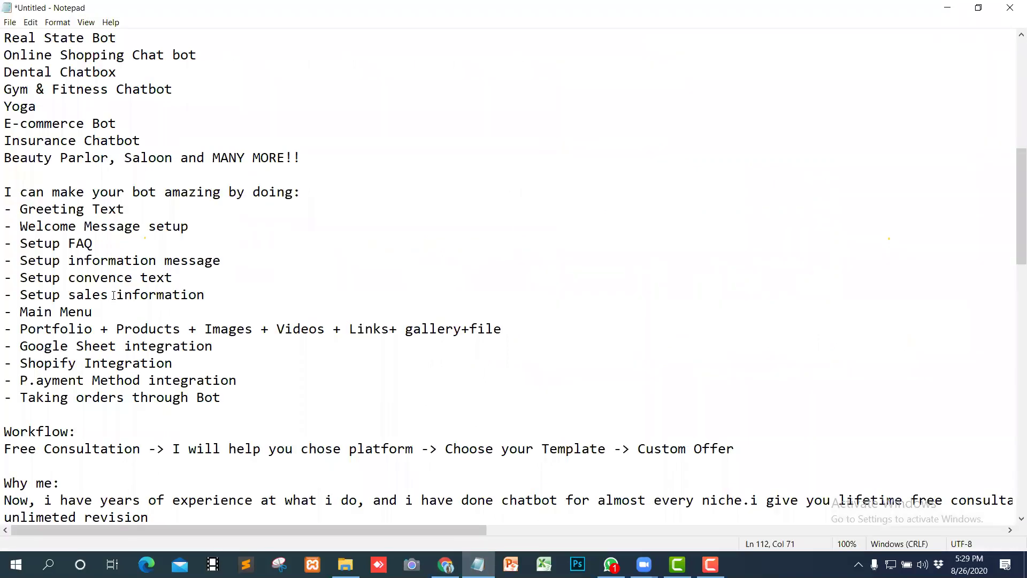
scroll(321, 238, "up", 5)
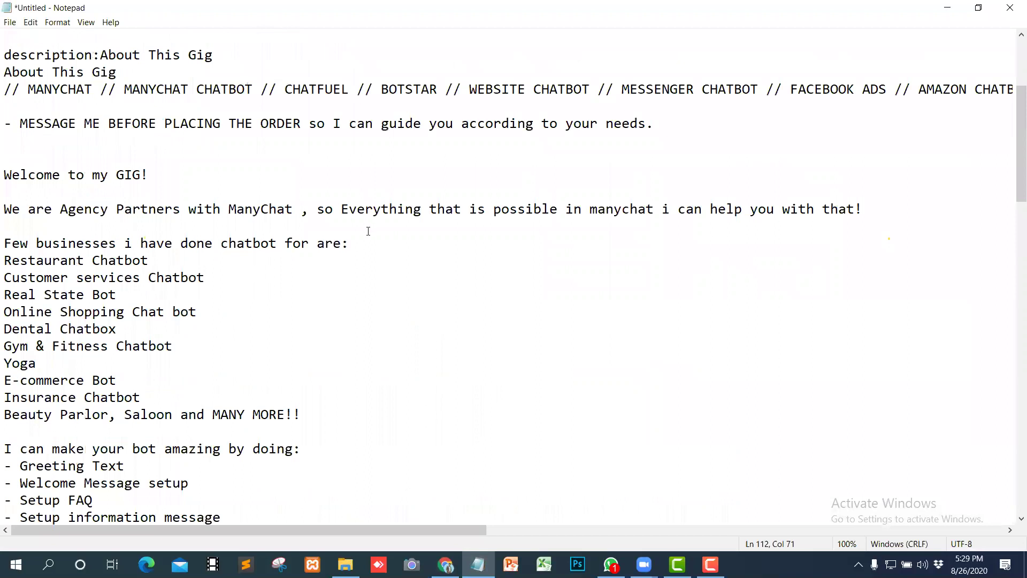
scroll(368, 231, "up", 4)
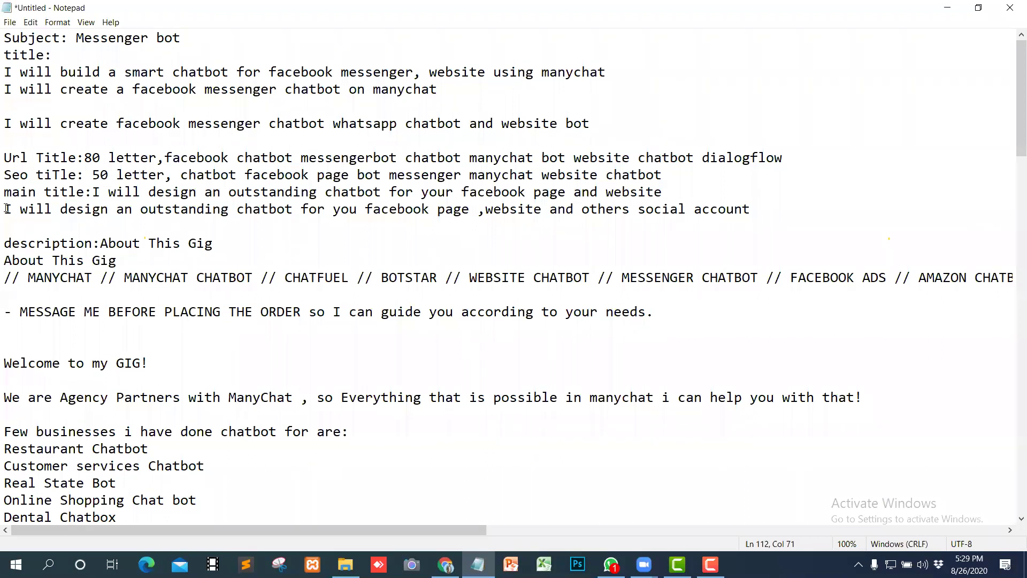
left_click_drag(6, 209, 751, 212)
key("ctrl+c")
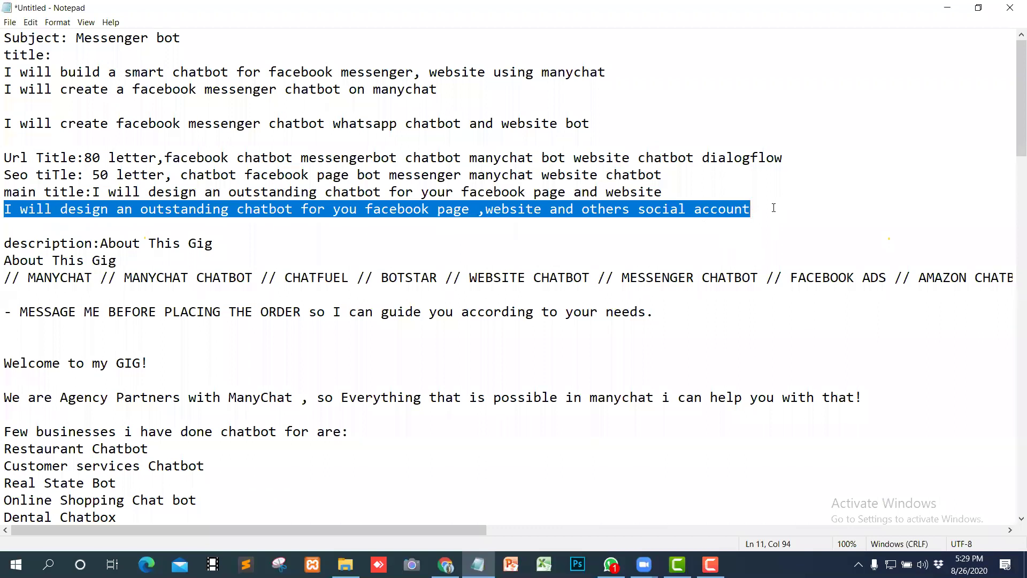
left_click(948, 7)
left_click(401, 192)
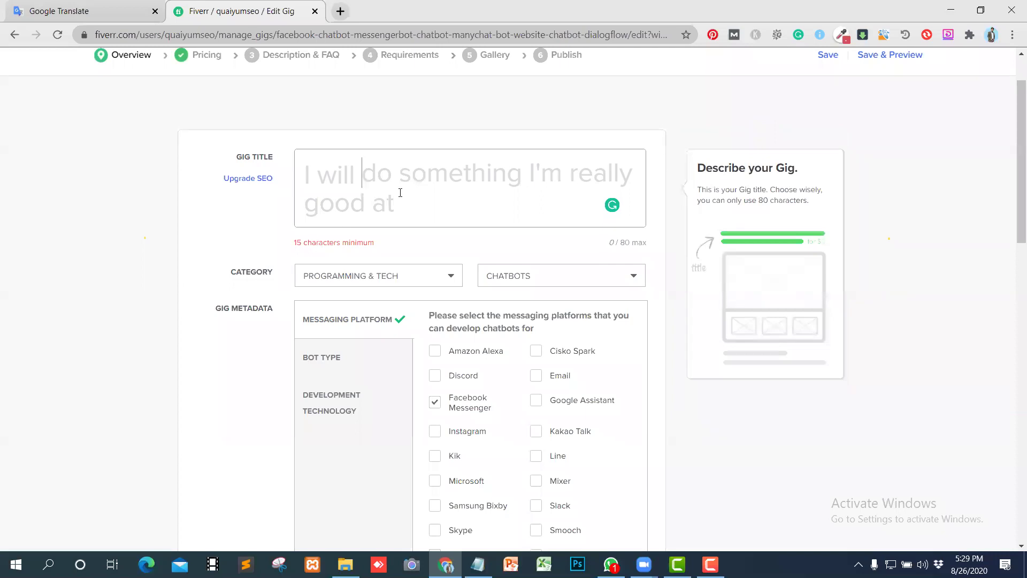
key("ctrl+v")
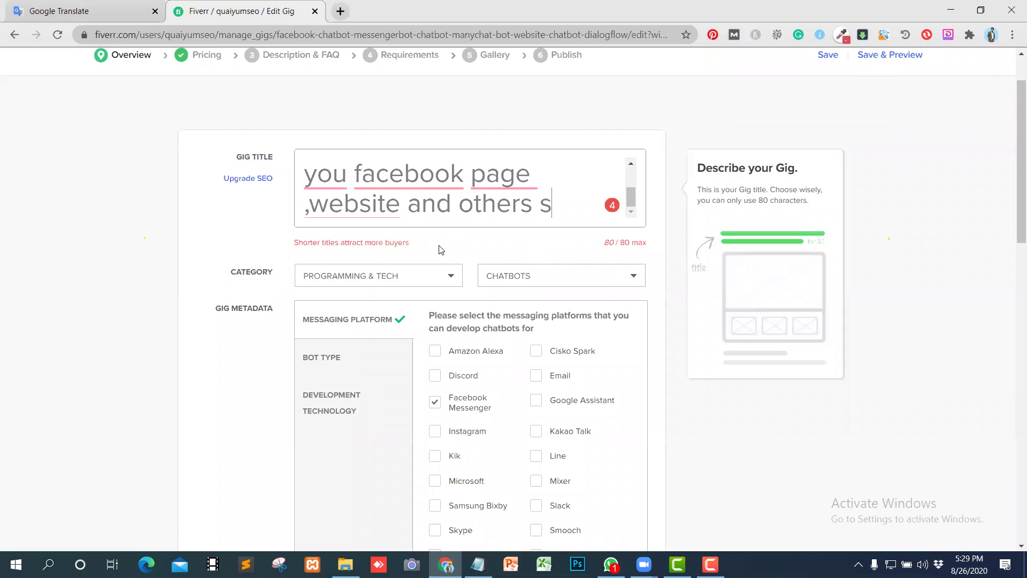
Step: Delete everything after "website" at the end of the gig title
key("BackSpace")
key("BackSpace")
key("BackSpace")
key("BackSpace")
key("BackSpace")
key("BackSpace")
key("BackSpace")
key("BackSpace")
key("BackSpace")
key("BackSpace")
key("BackSpace")
key("BackSpace")
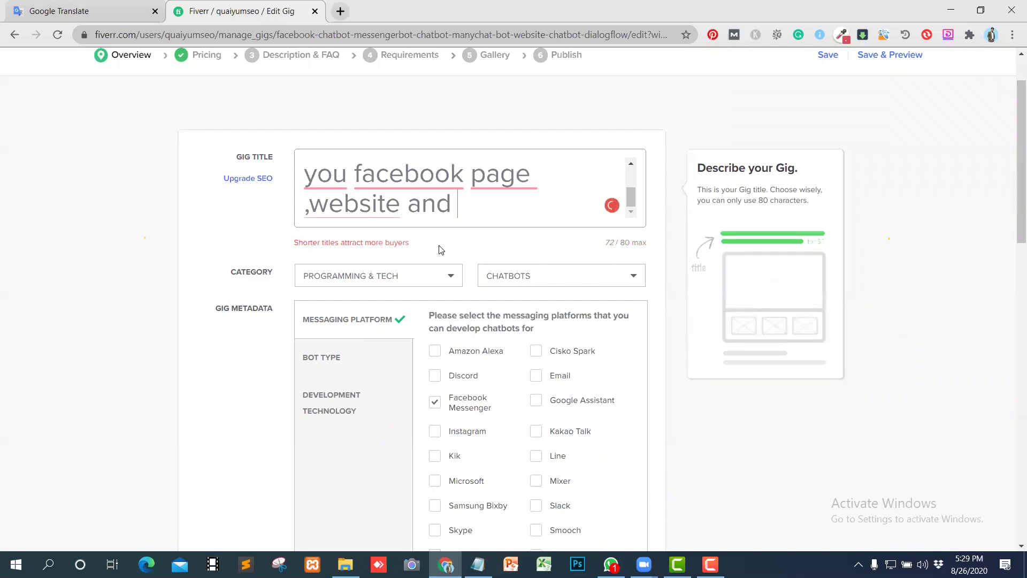
key("BackSpace")
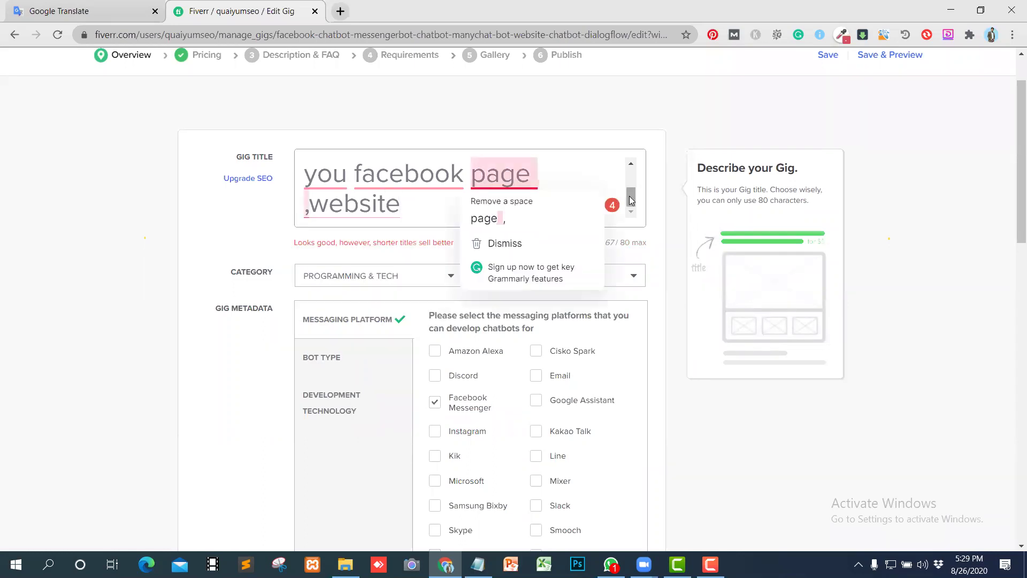
Step: Replace the comma before "website" in the gig title with a lowercase "and"
scroll(636, 181, "up", 2)
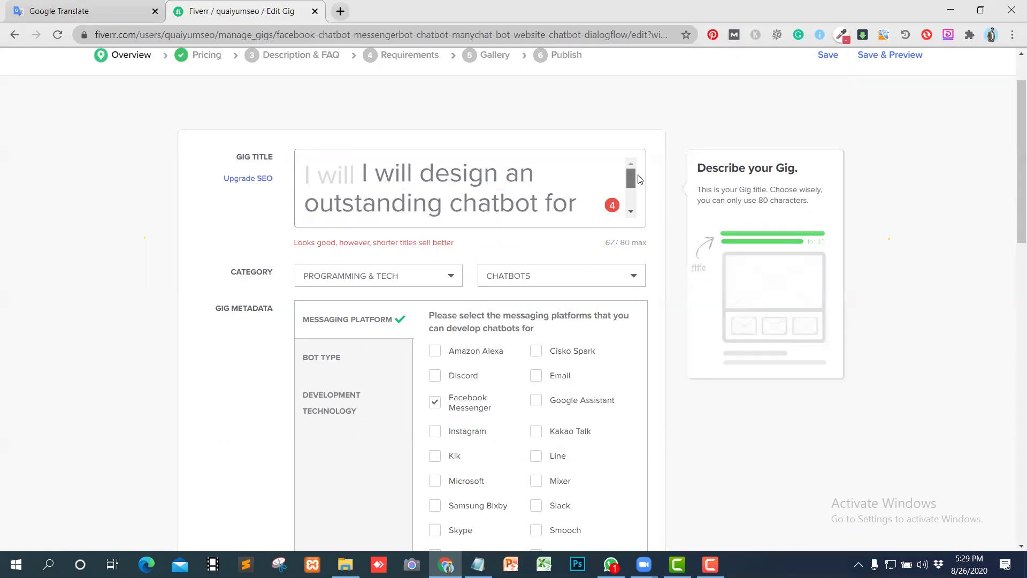
scroll(640, 190, "down", 1)
scroll(639, 196, "down", 1)
scroll(639, 199, "down", 1)
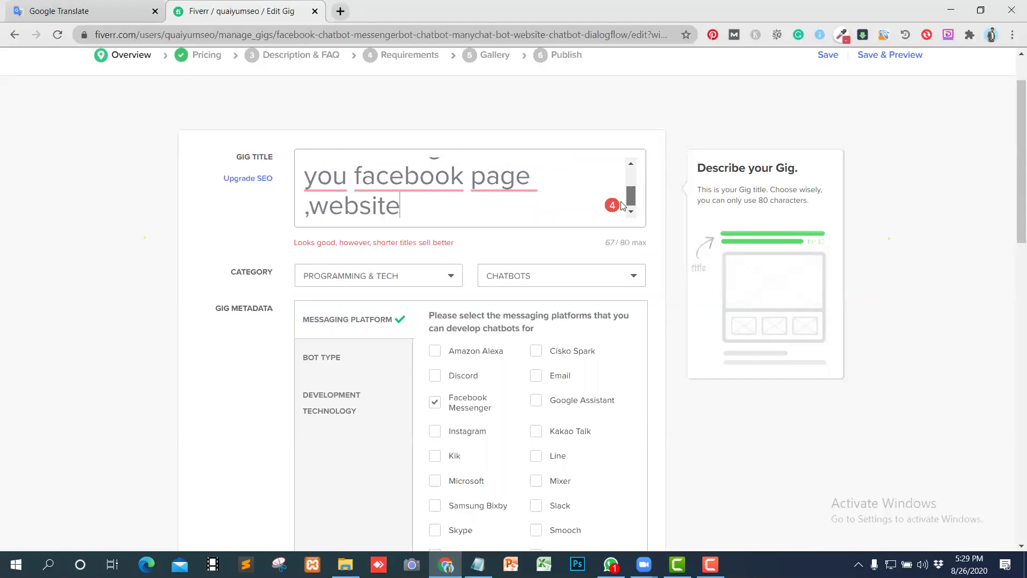
left_click(302, 213)
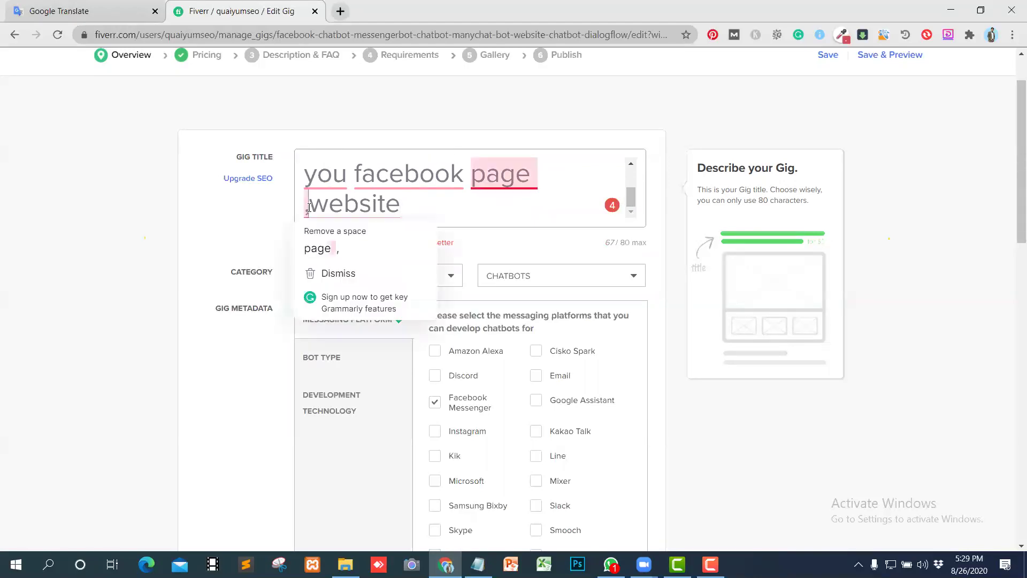
left_click(479, 209)
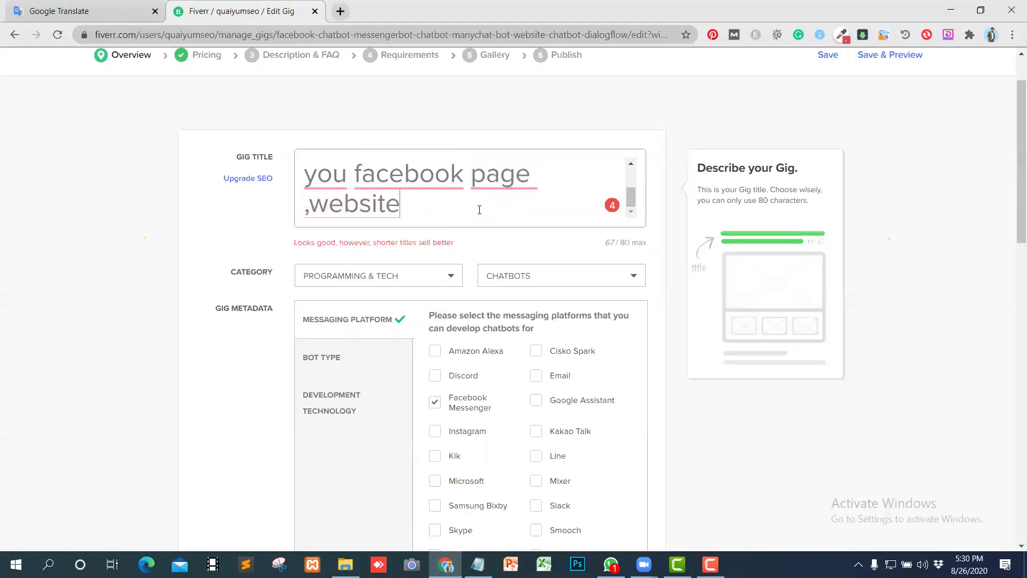
key("Left")
key("Left")
key("Left")
key("Left")
key("Left")
key("Left")
key("Left")
key("BackSpace")
type("AND")
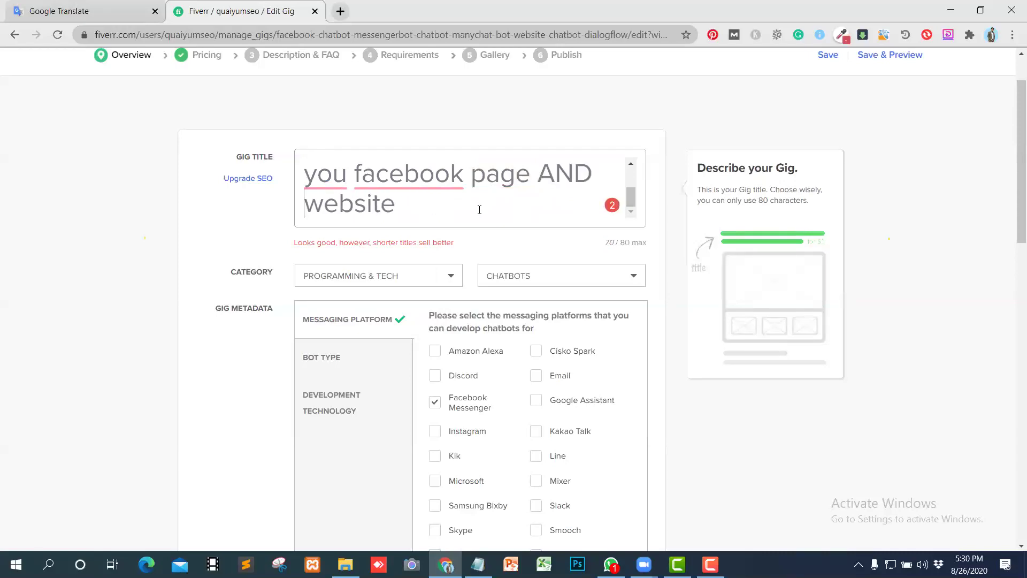
key("BackSpace")
key("BackSpace")
key("BackSpace")
key("BackSpace")
type("and")
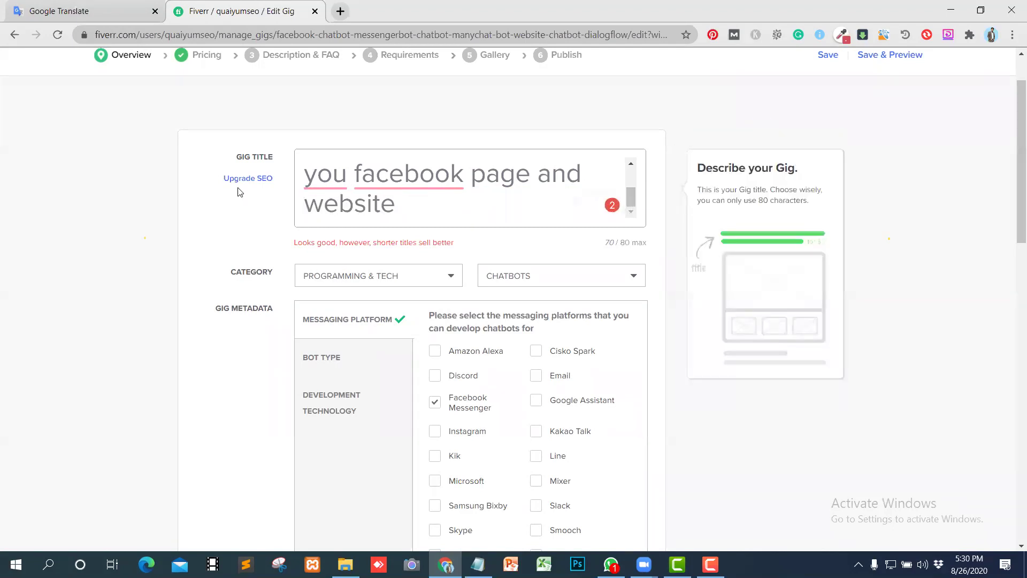
Step: Correct "you" to "your" before "facebook page" in the gig title and remove the duplicate "I will" at its start
mouse_move(323, 179)
left_click(315, 218)
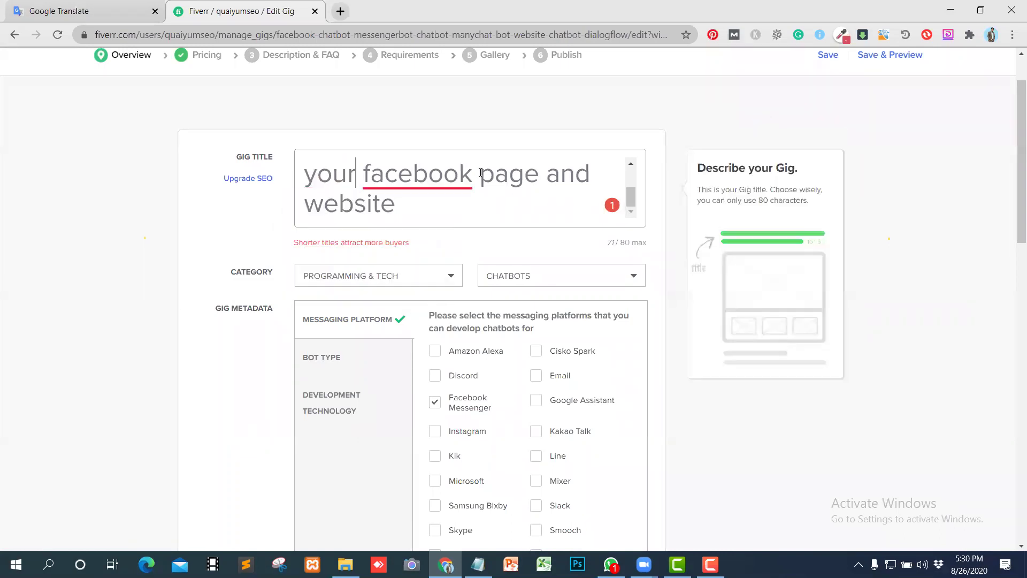
scroll(632, 180, "up", 2)
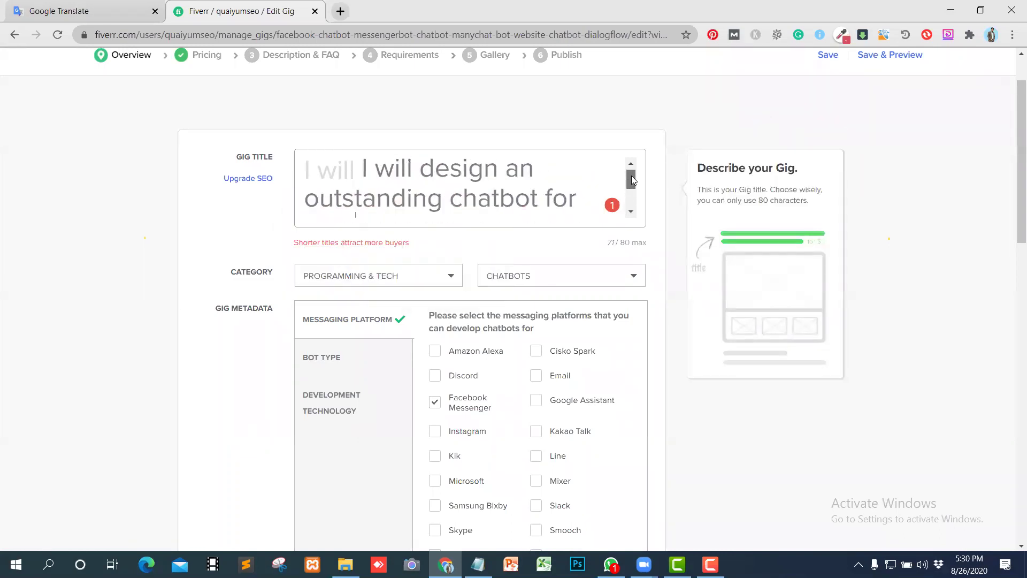
left_click(420, 174)
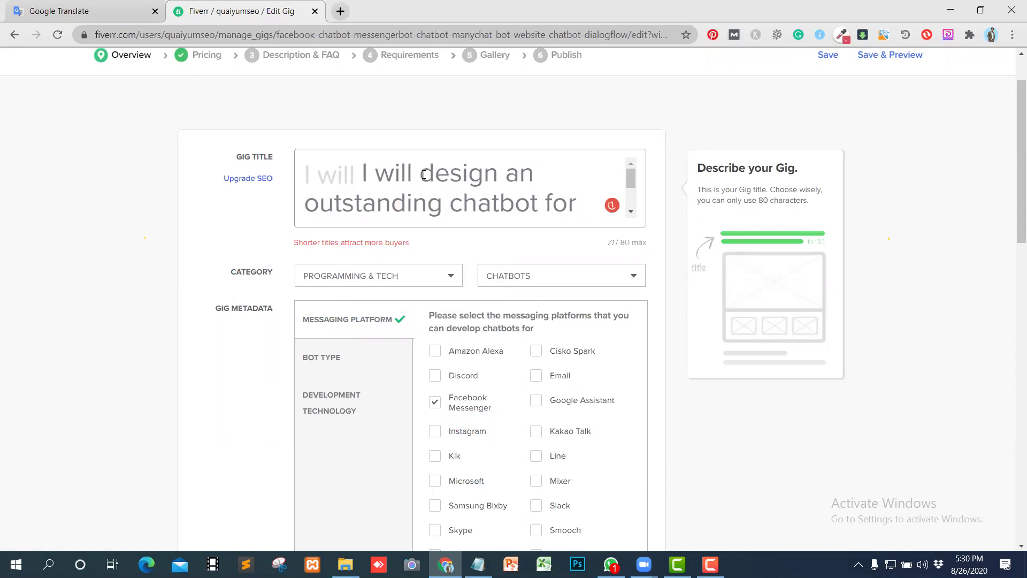
key("BackSpace")
key("BackSpace")
key("BackSpace")
key("BackSpace")
key("BackSpace")
key("BackSpace")
key("BackSpace")
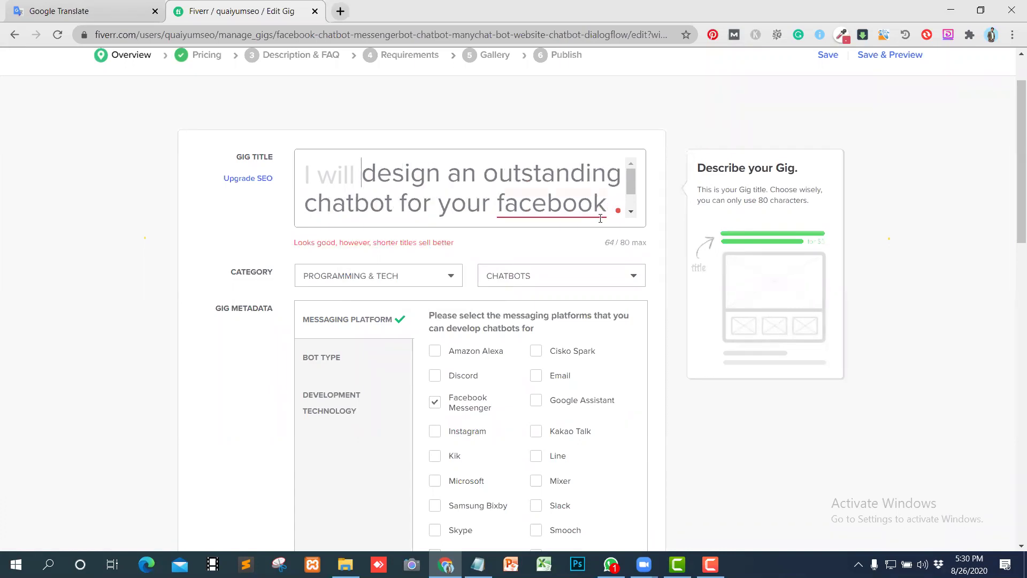
Step: Replace the gig title with the Notepad line "design an outstanding chatbot for you facebook page ,website and others social account"
mouse_move(570, 199)
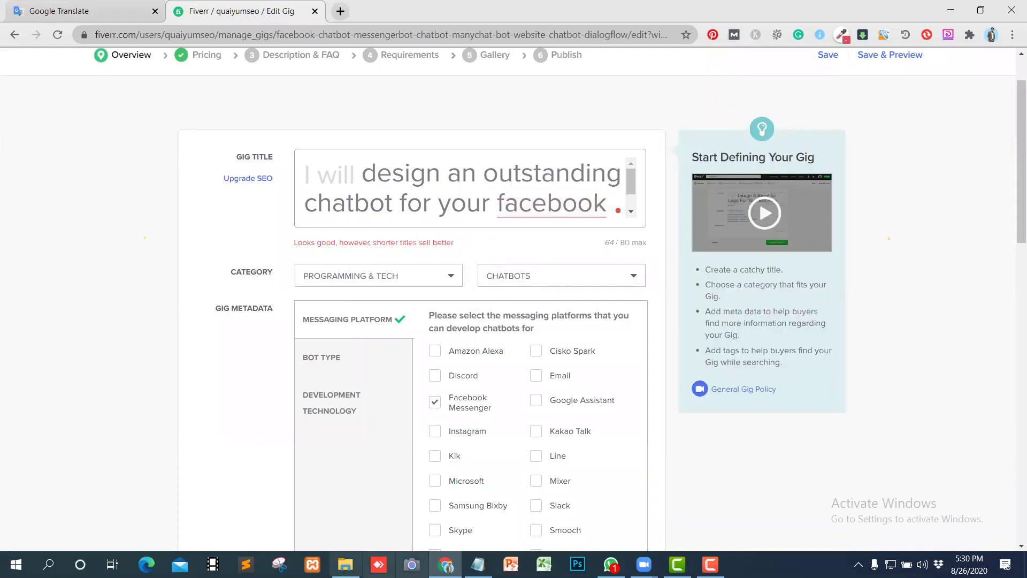
key("alt+Tab")
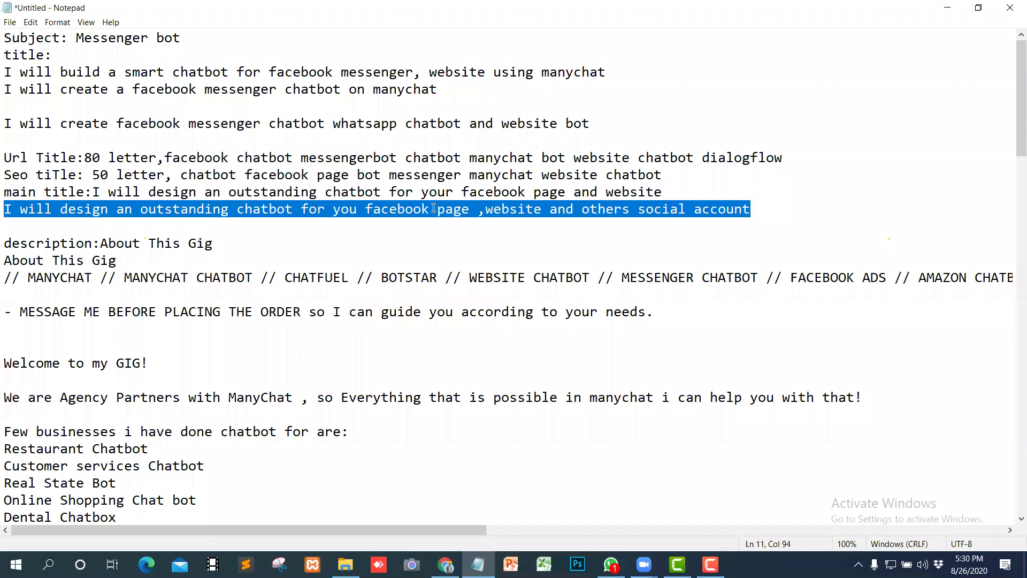
left_click_drag(60, 209, 89, 208)
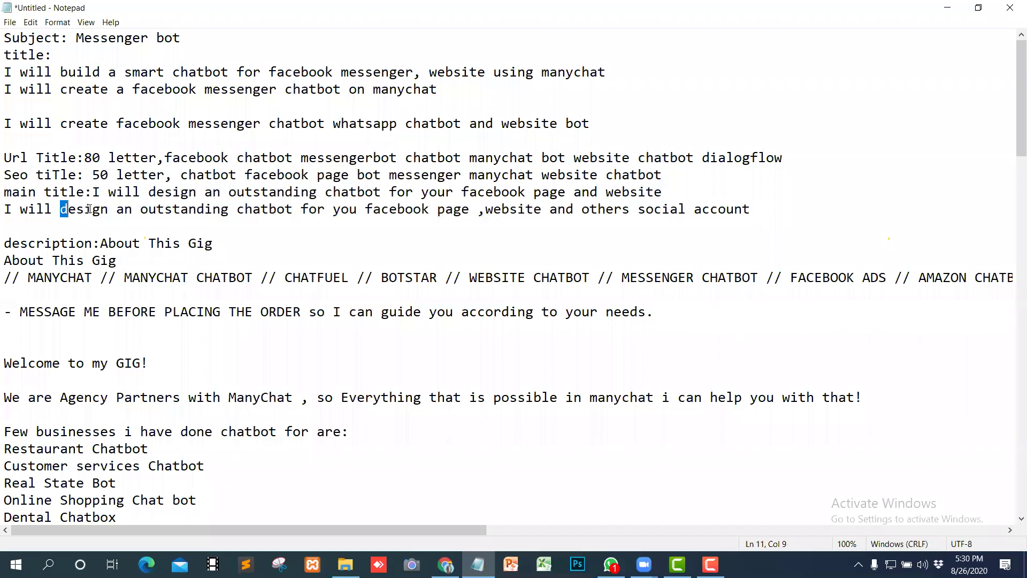
left_click_drag(698, 226, 756, 205)
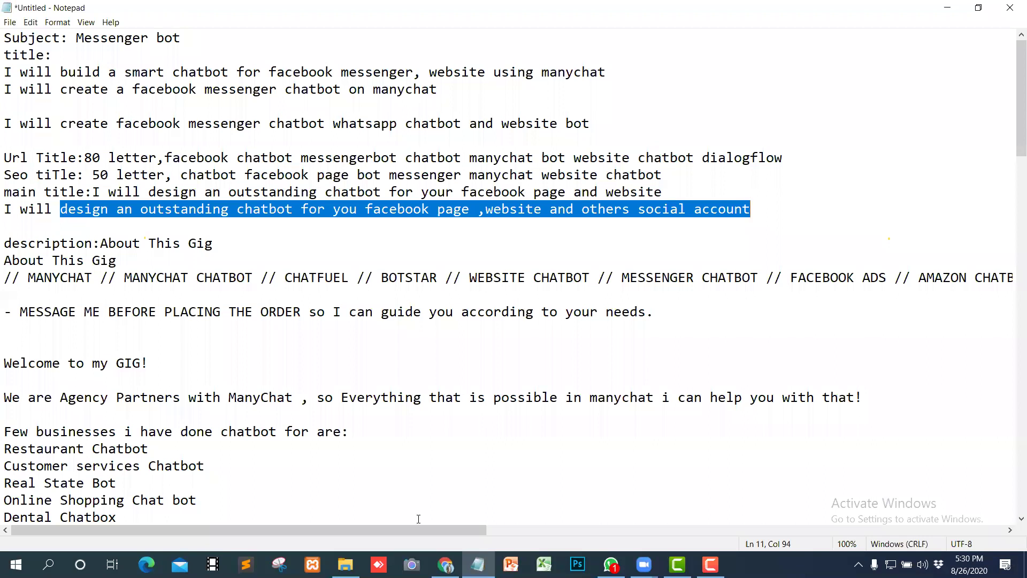
left_click(445, 565)
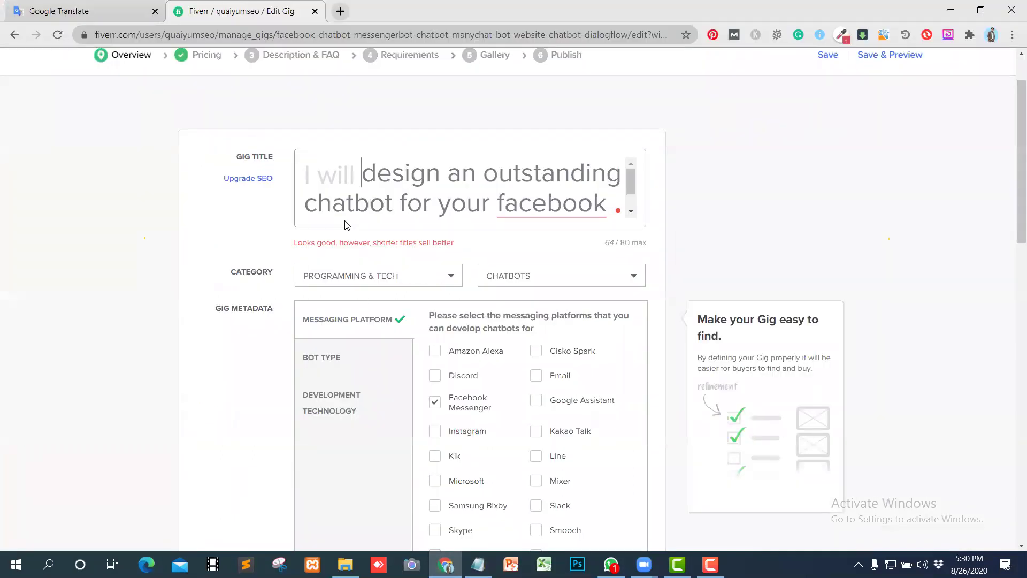
left_click_drag(346, 225, 548, 239)
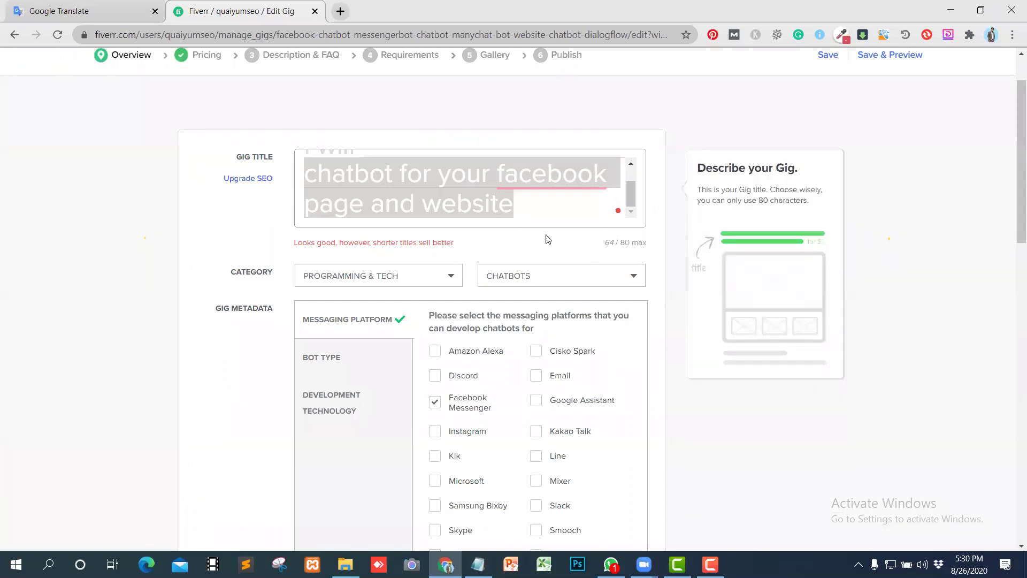
key("ctrl+v")
scroll(440, 202, "up", 3)
mouse_move(441, 195)
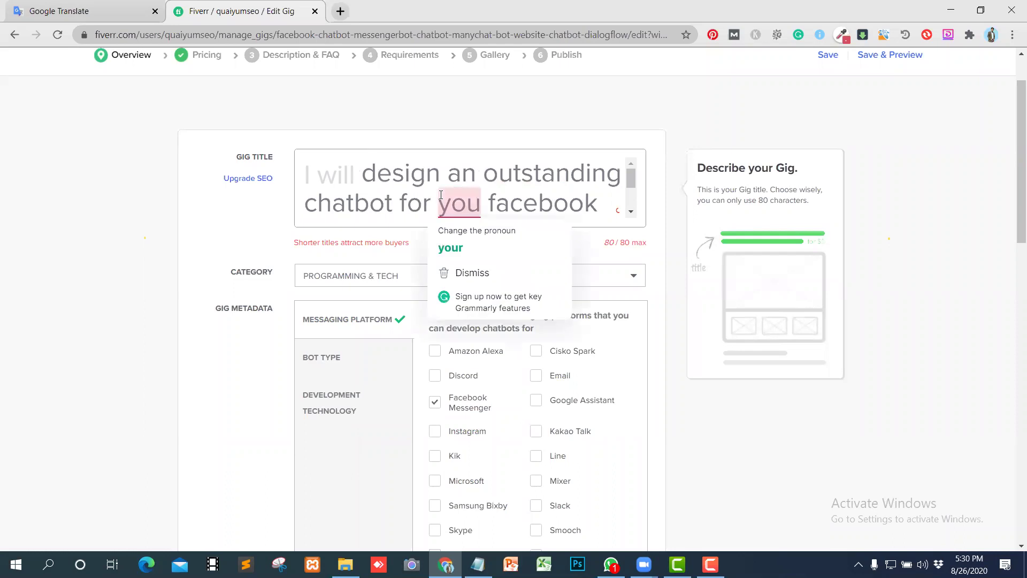
Step: Remove "and" before "others" in the gig title and extend the cut-off last word to "accou"
scroll(440, 195, "down", 3)
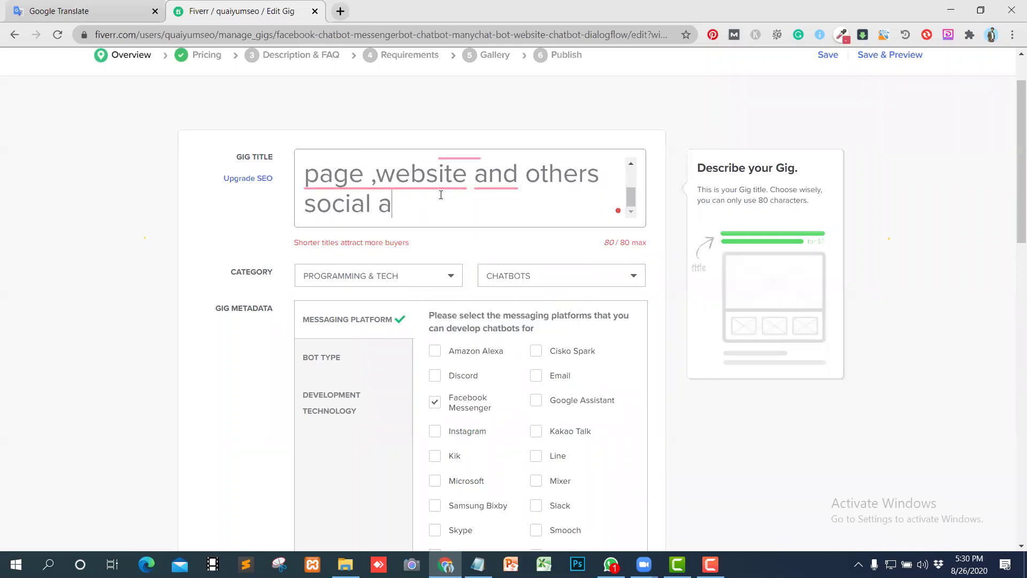
left_click(520, 173)
key("BackSpace")
key("BackSpace")
key("BackSpace")
key("BackSpace")
left_click(333, 203)
type("cc")
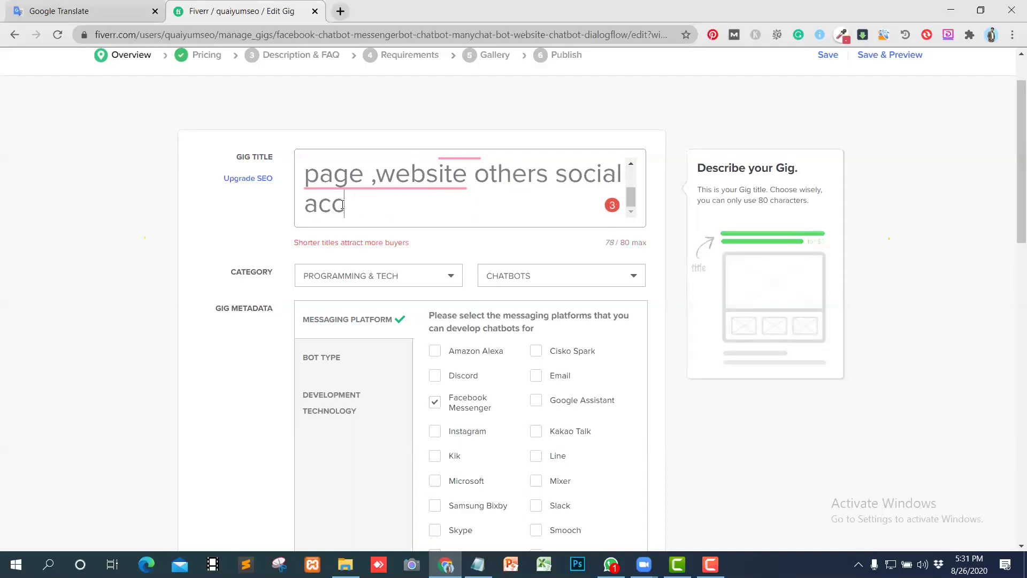
type("ou")
Step: Remove the space before the comma after "page" in the gig title and extend the last word to "accoun"
mouse_move(376, 174)
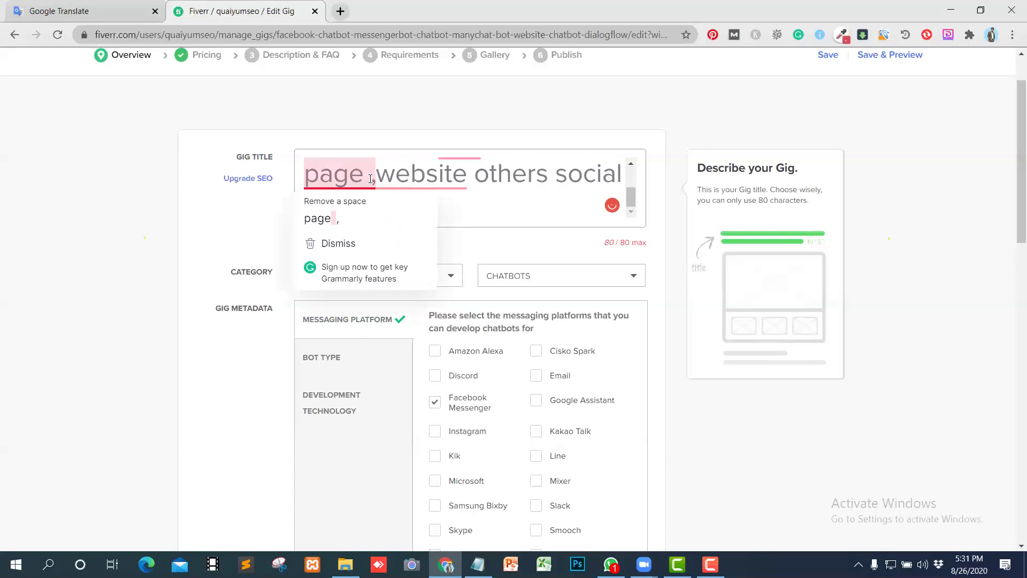
scroll(469, 205, "up", 2)
scroll(469, 204, "down", 2)
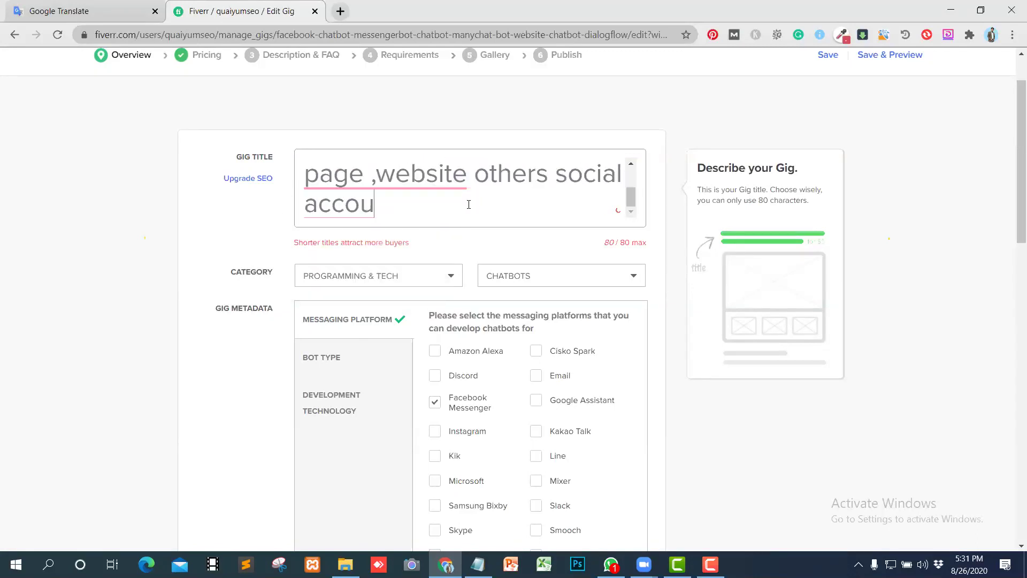
scroll(470, 205, "up", 2)
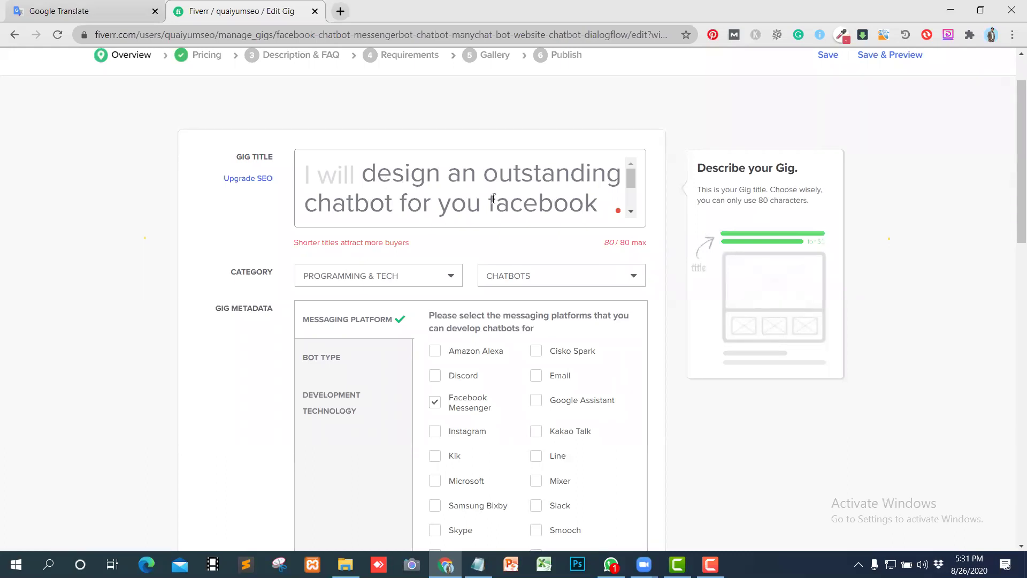
scroll(475, 210, "down", 2)
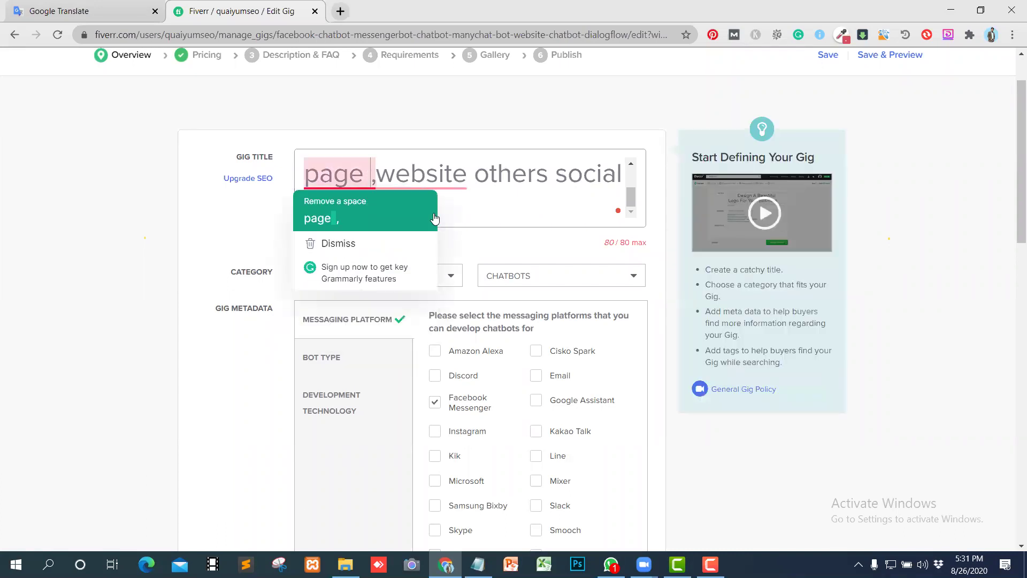
left_click(434, 214)
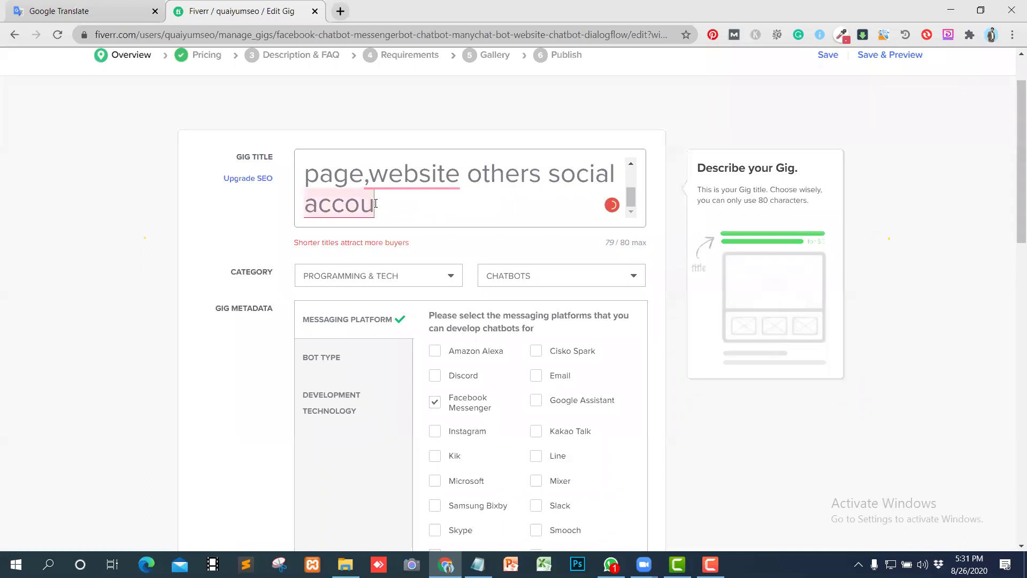
mouse_move(403, 201)
left_click(340, 236)
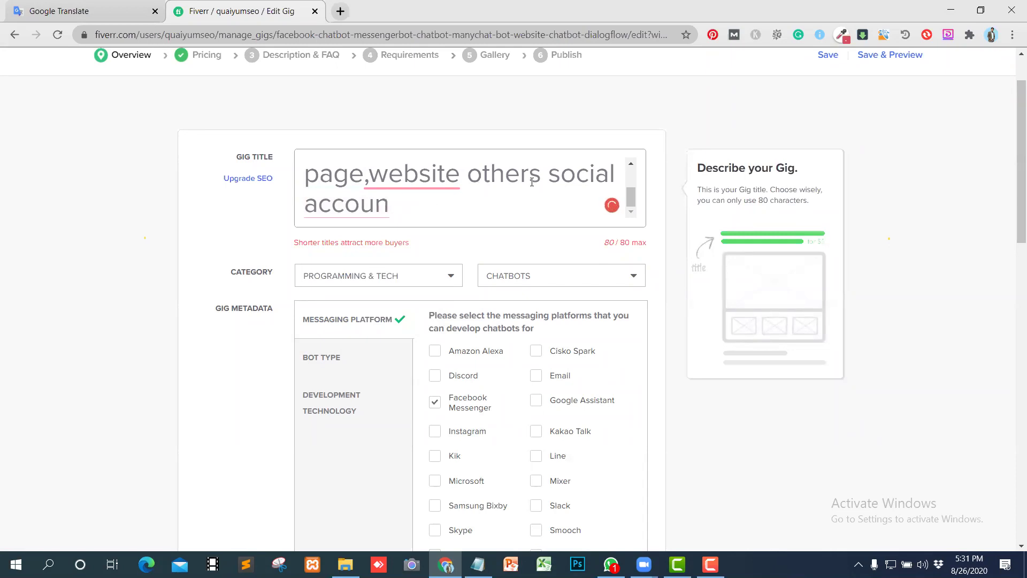
Step: Read through the whole gig title and check its length against the 80-character limit
scroll(531, 182, "up", 2)
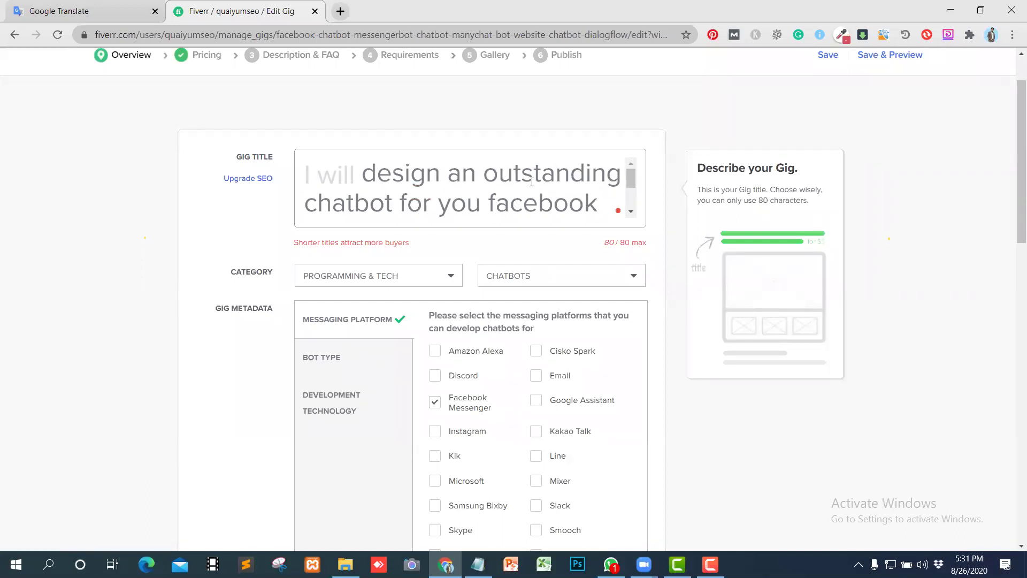
scroll(455, 195, "down", 2)
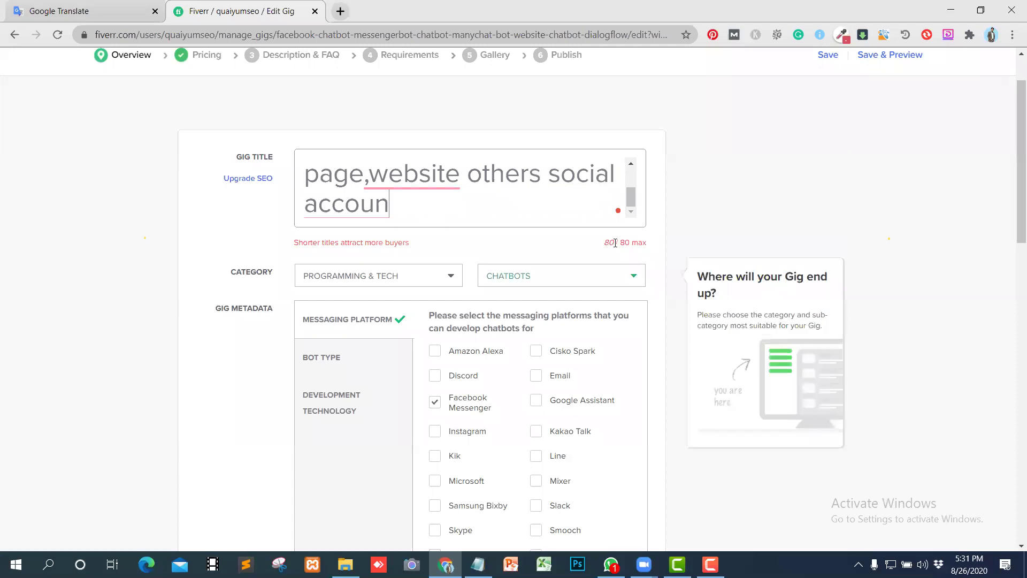
left_click(423, 204)
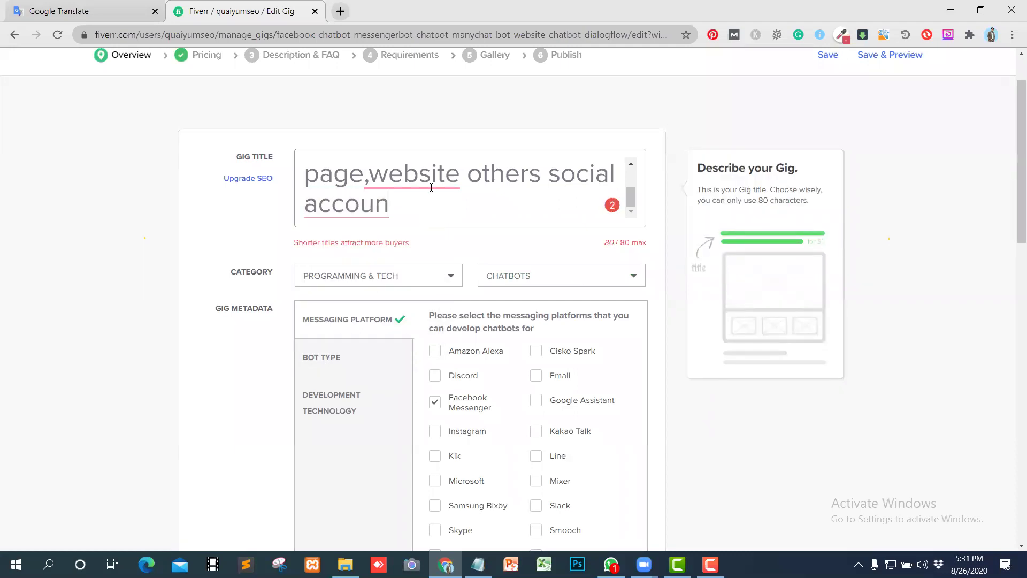
mouse_move(431, 187)
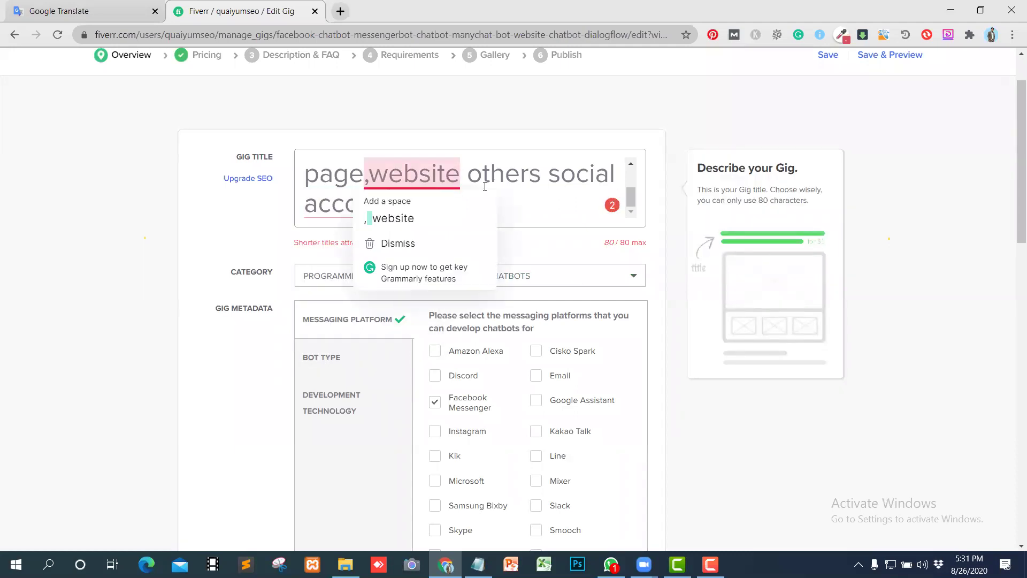
scroll(449, 187, "up", 2)
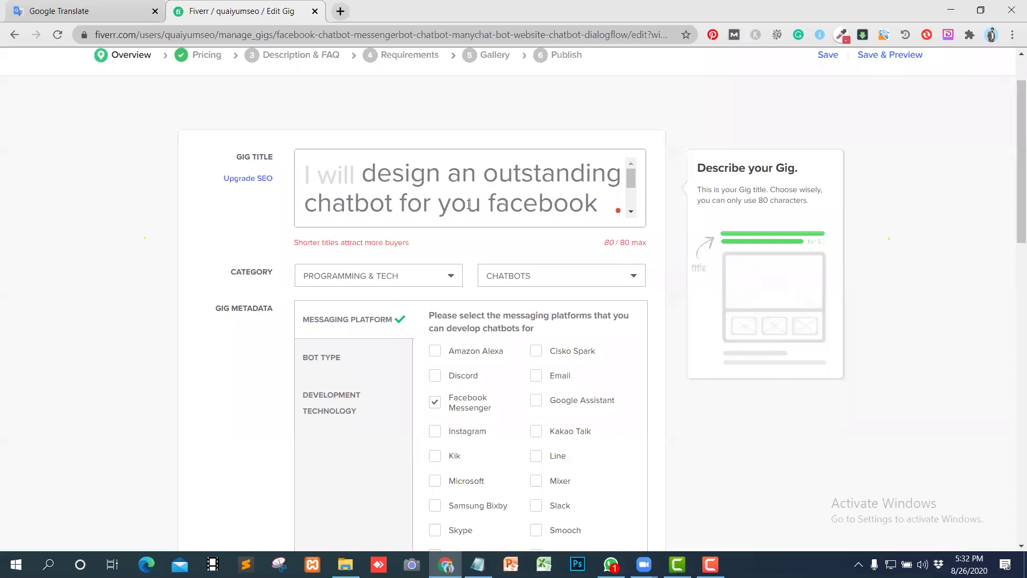
scroll(468, 205, "down", 3)
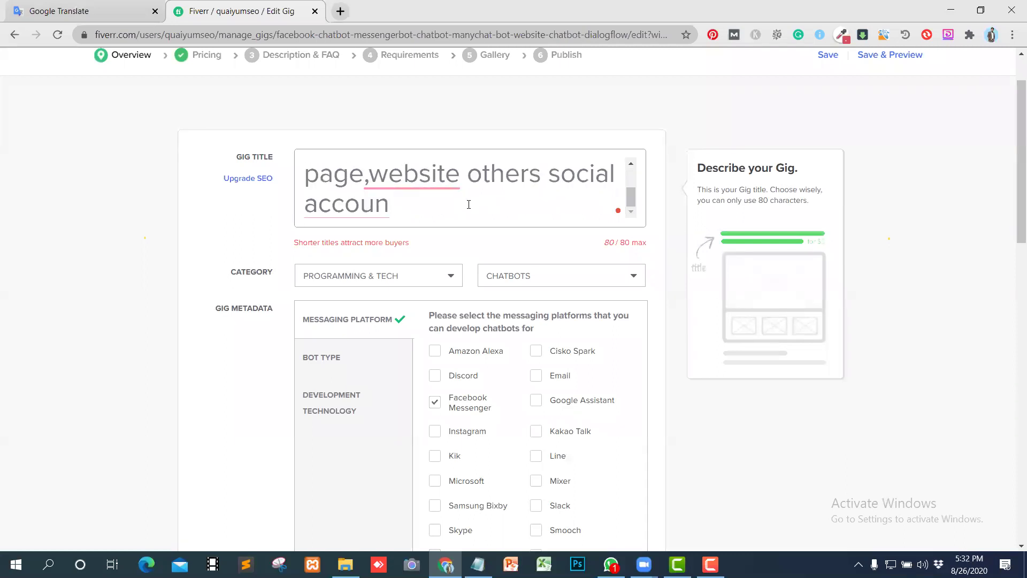
scroll(468, 205, "up", 3)
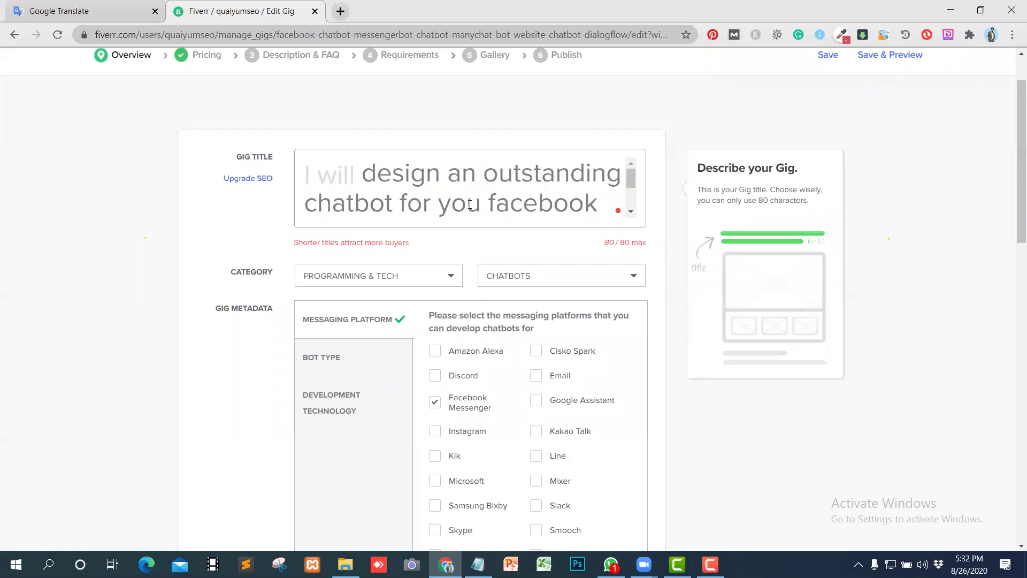
scroll(469, 204, "down", 3)
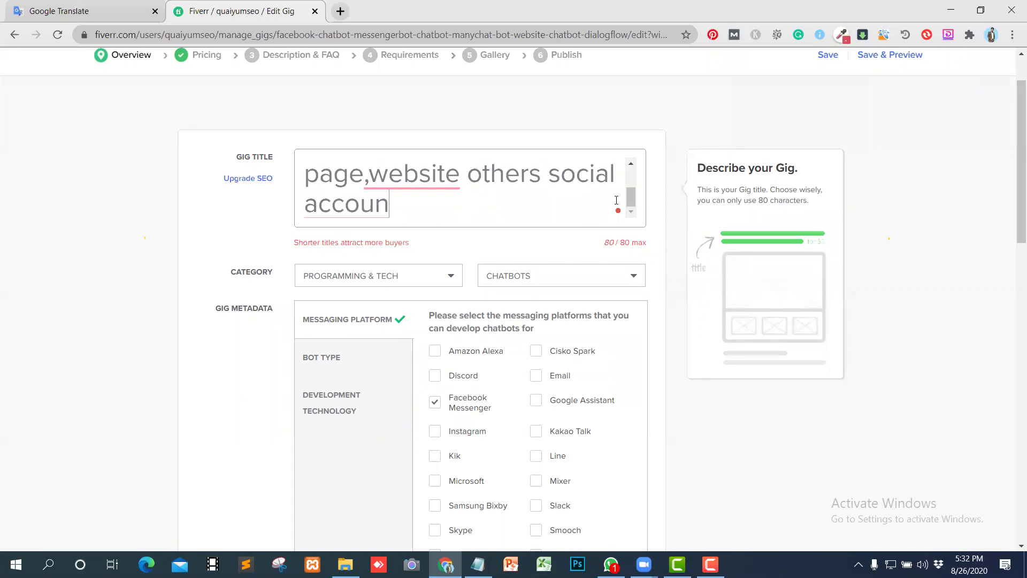
left_click_drag(633, 199, 636, 187)
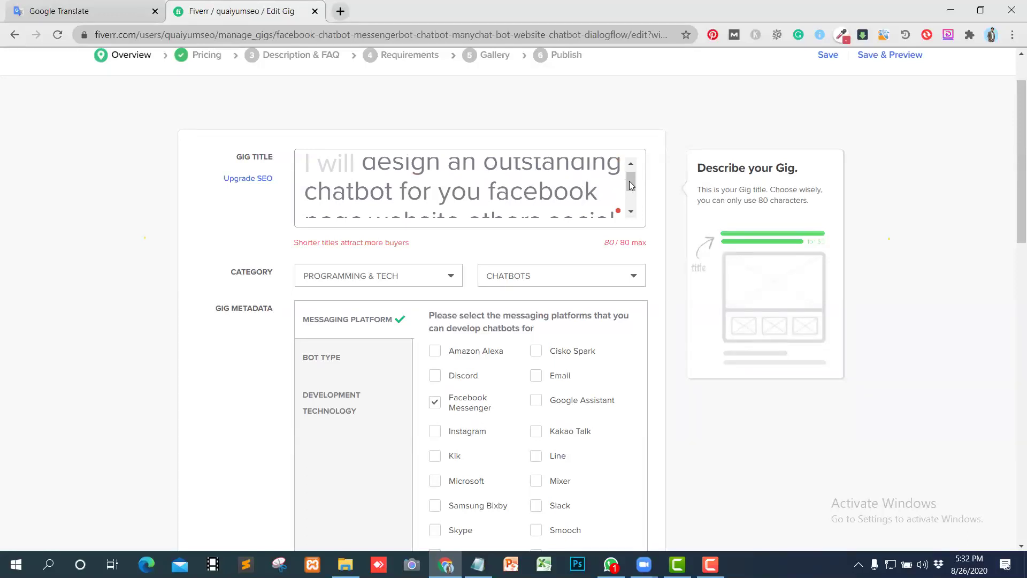
left_click(482, 192)
scroll(441, 213, "down", 2)
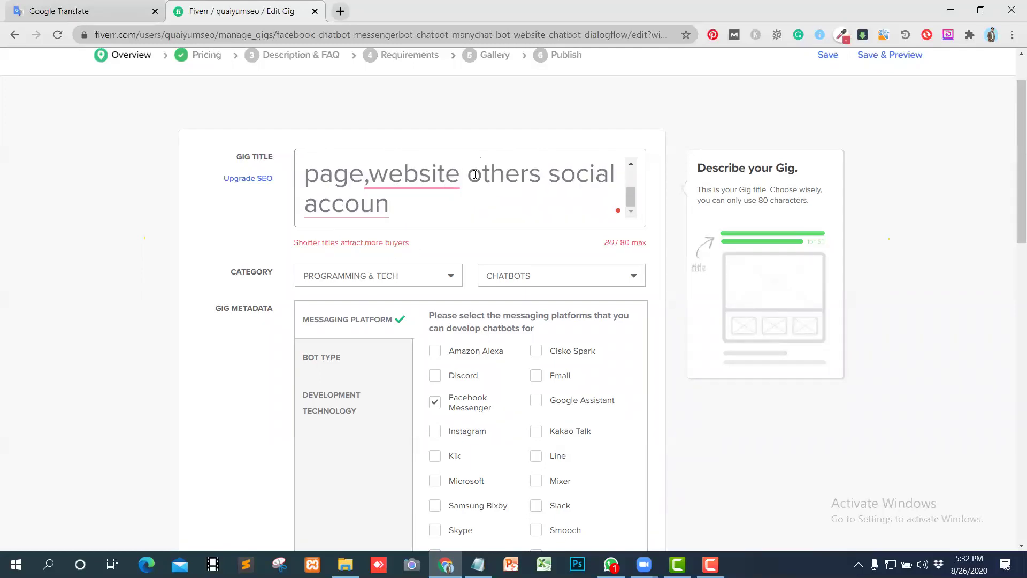
Step: Delete "others social accoun" from the end of the gig title and correct "you" to "your" before "facebook"
left_click_drag(468, 173, 545, 214)
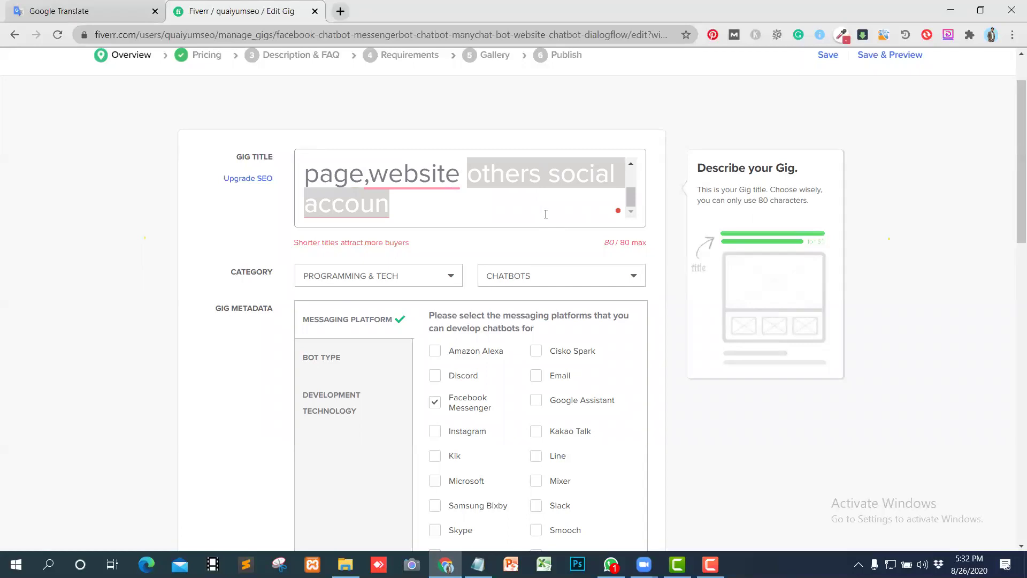
key("BackSpace")
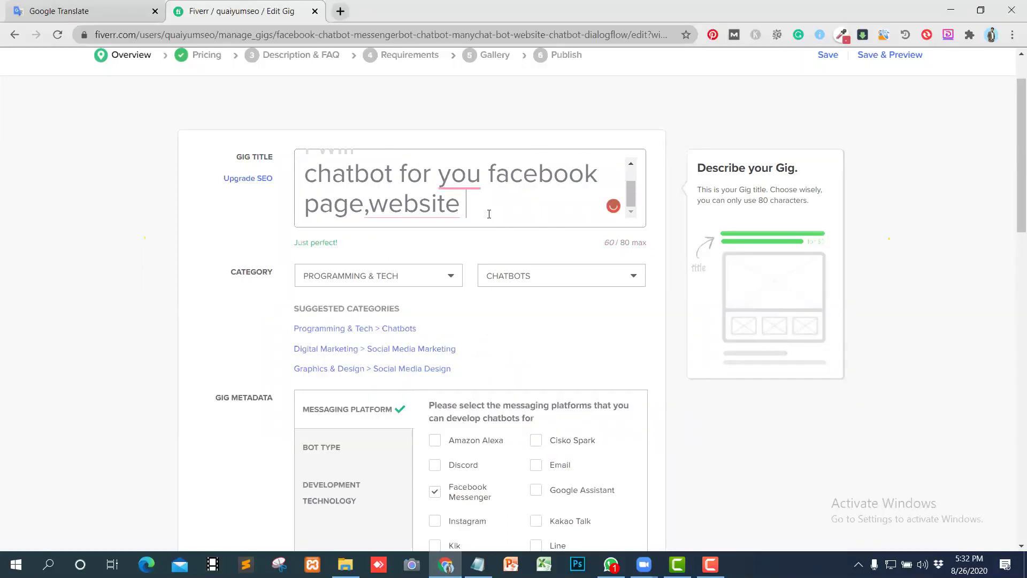
left_click(481, 174)
type("r")
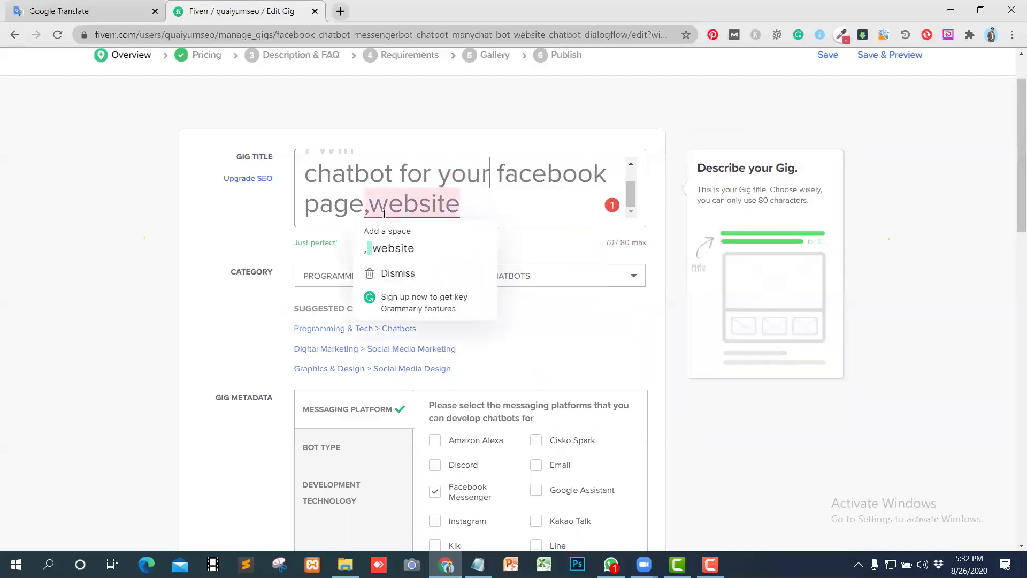
Step: Replace the comma between "page" and "website" in the gig title with "and"
left_click(368, 211)
key("BackSpace")
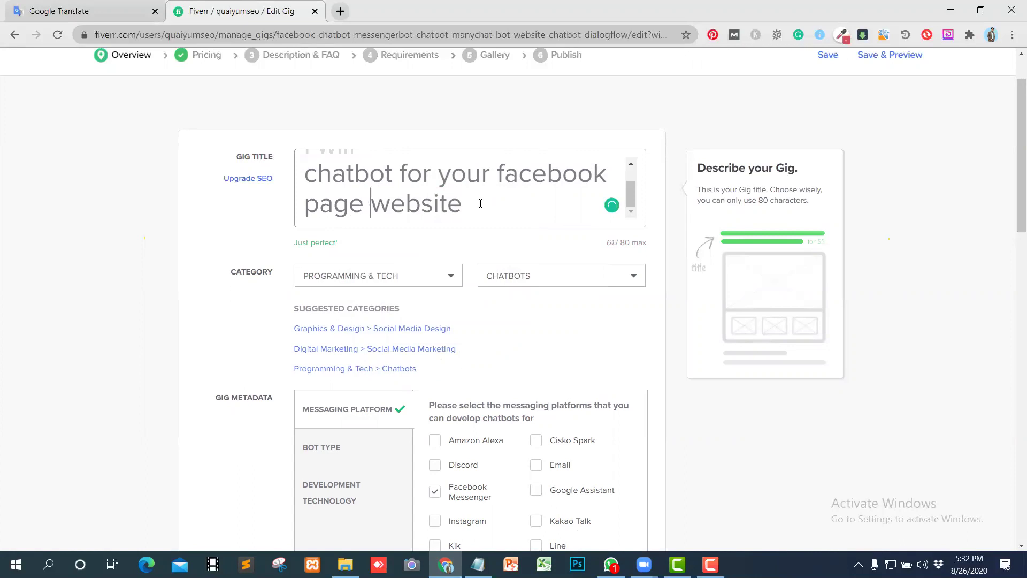
type("and")
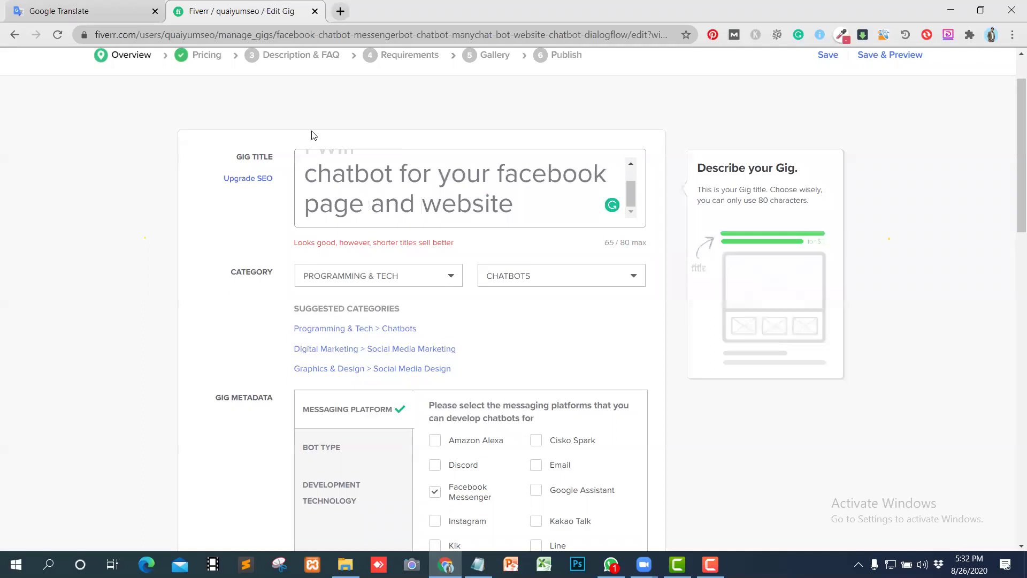
Step: Add a separate SEO title to the gig and compare its prefilled text with the gig title
left_click(239, 182)
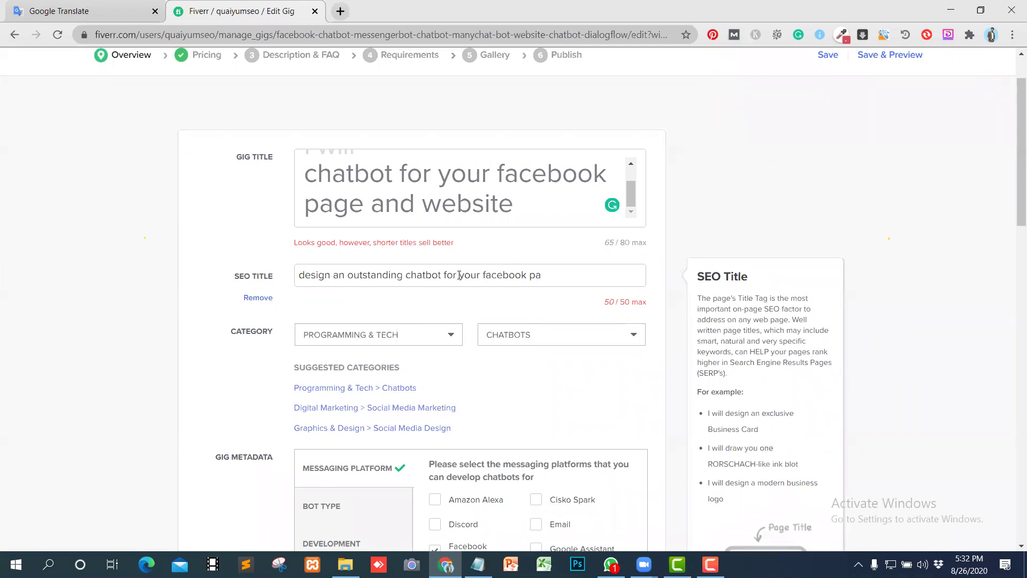
mouse_move(337, 174)
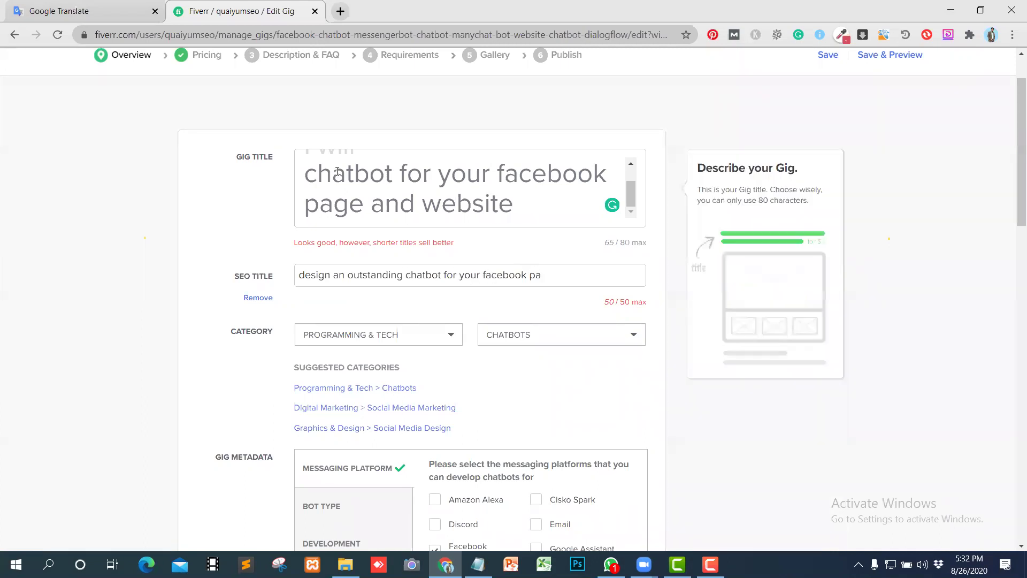
mouse_move(532, 281)
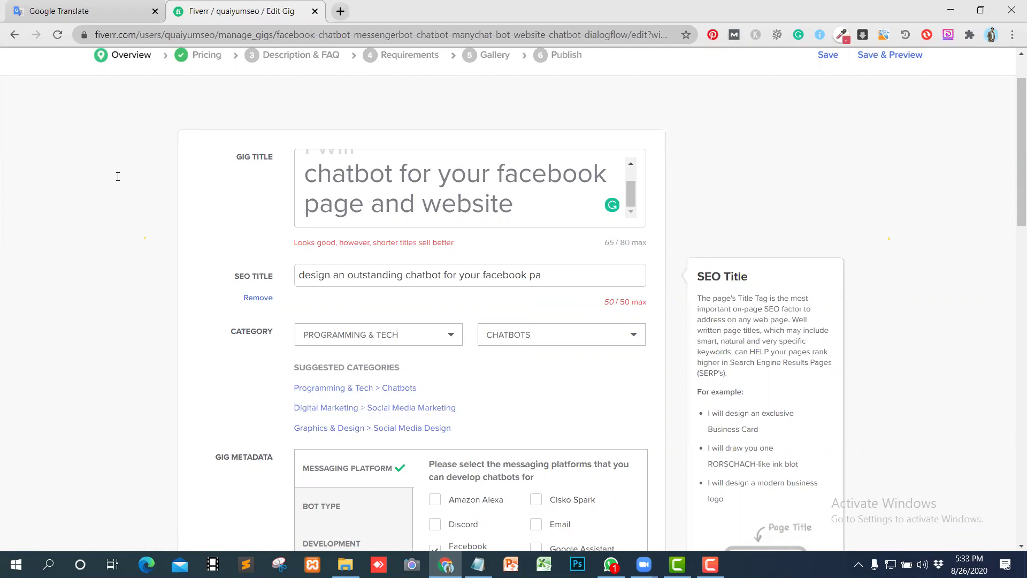
Step: Replace the SEO title with the keyword line from the notes that starts "chatbot facebook page bot messenger manychat"
key("alt+Tab")
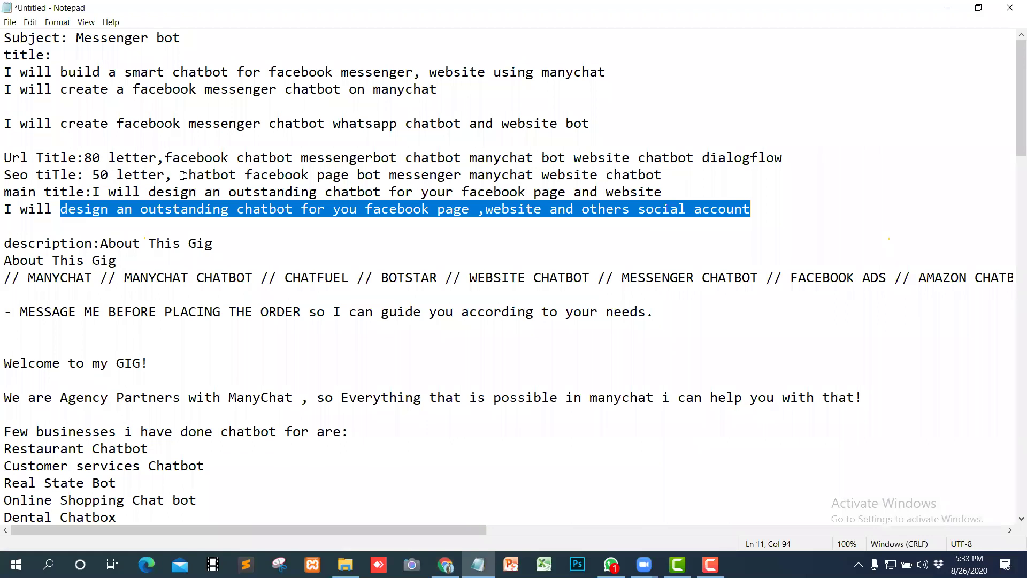
left_click_drag(183, 175, 662, 177)
key("ctrl+c")
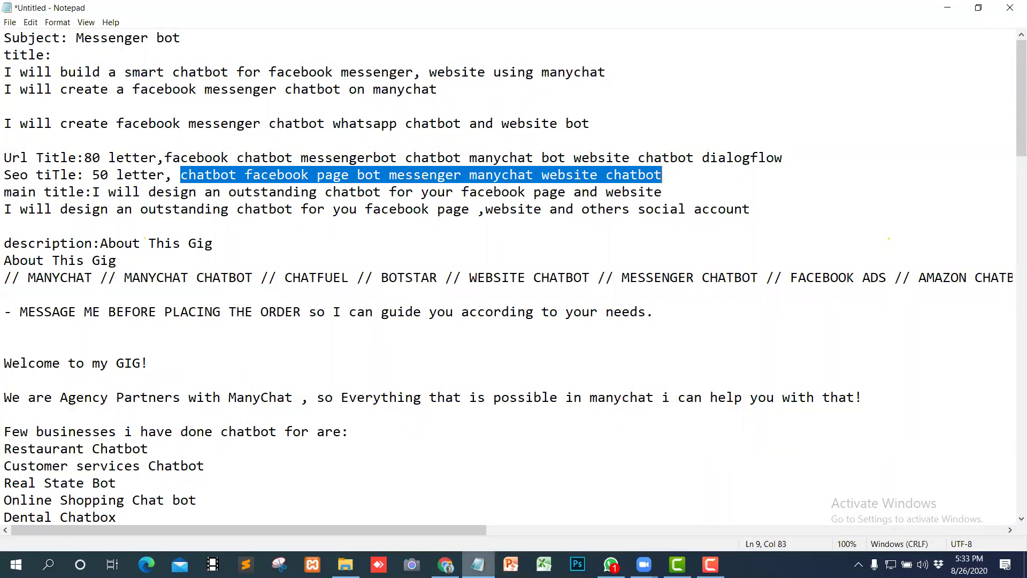
left_click(445, 564)
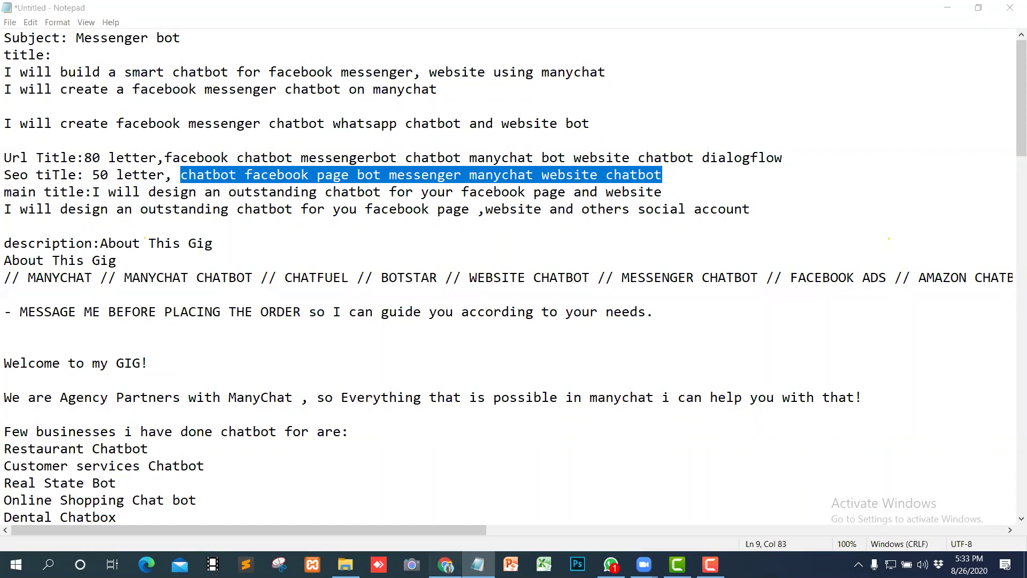
triple_click(348, 284)
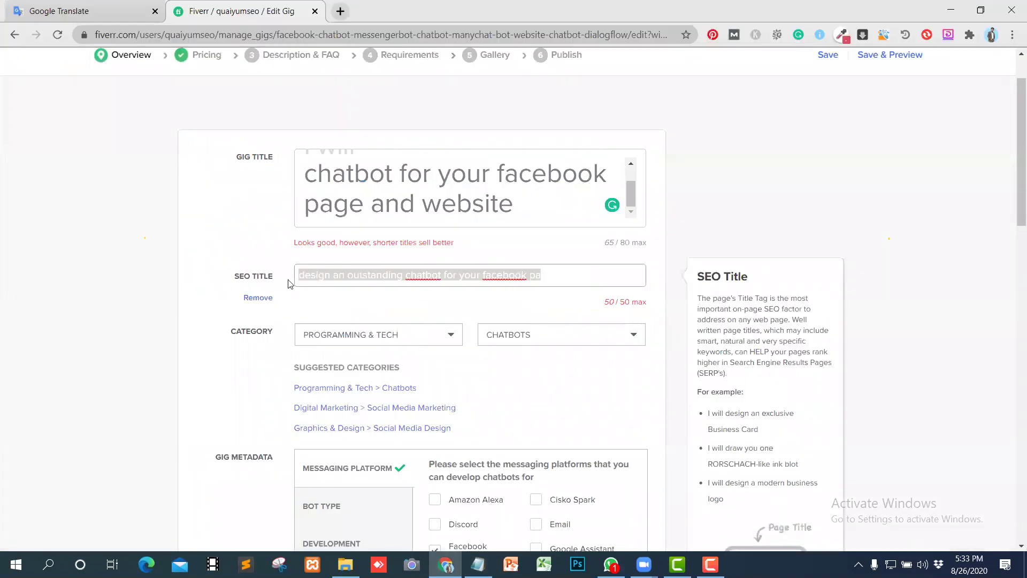
key("ctrl+v")
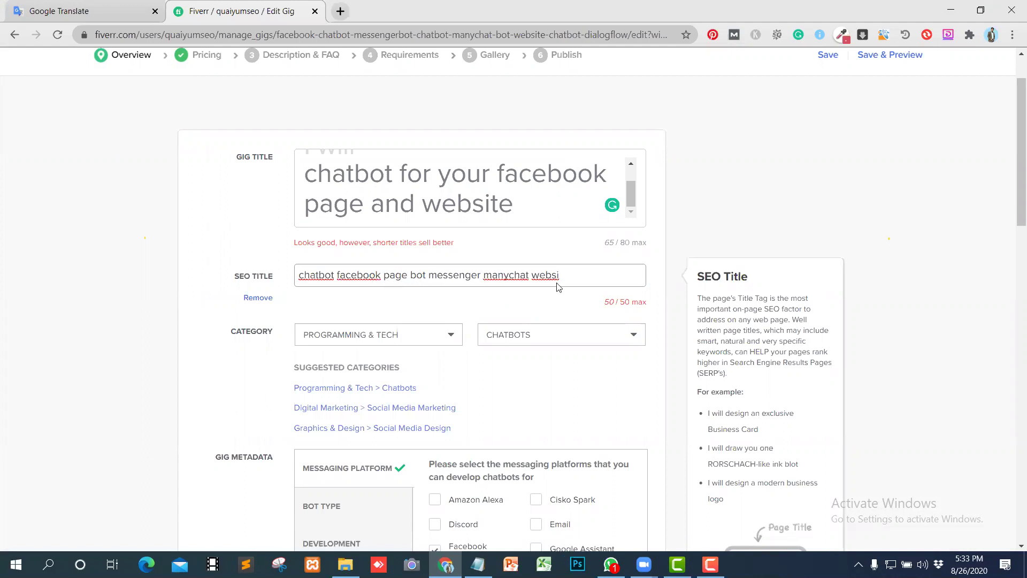
Step: Remove the cut-off word "websi" from the end of the SEO title
key("BackSpace")
key("BackSpace")
key("BackSpace")
key("BackSpace")
key("BackSpace")
Step: Save the gig overview, continue to Scope & Pricing and enable the 3 Packages option, dismissing the introduction
scroll(541, 309, "down", 10)
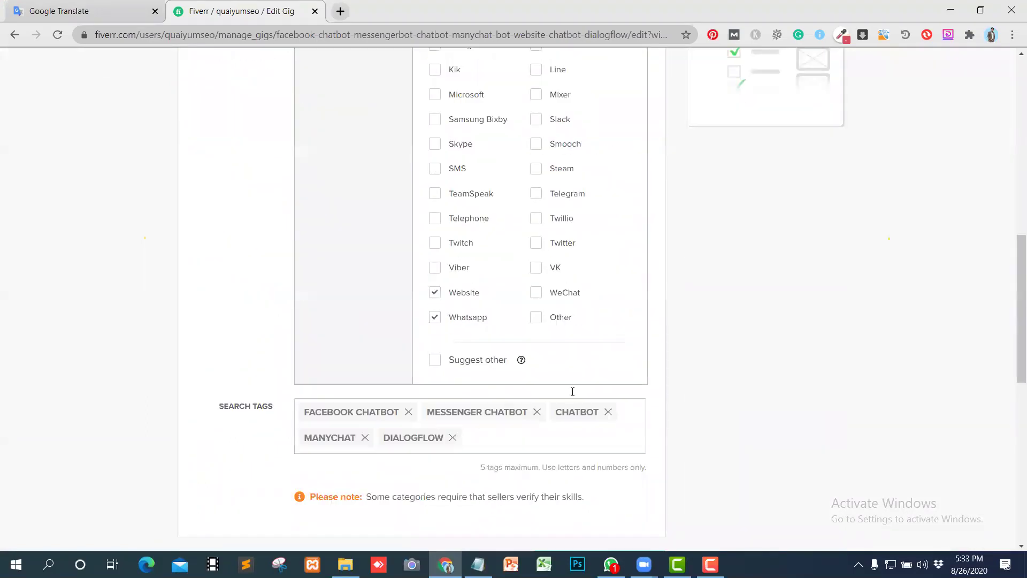
scroll(572, 390, "down", 1)
left_click(570, 499)
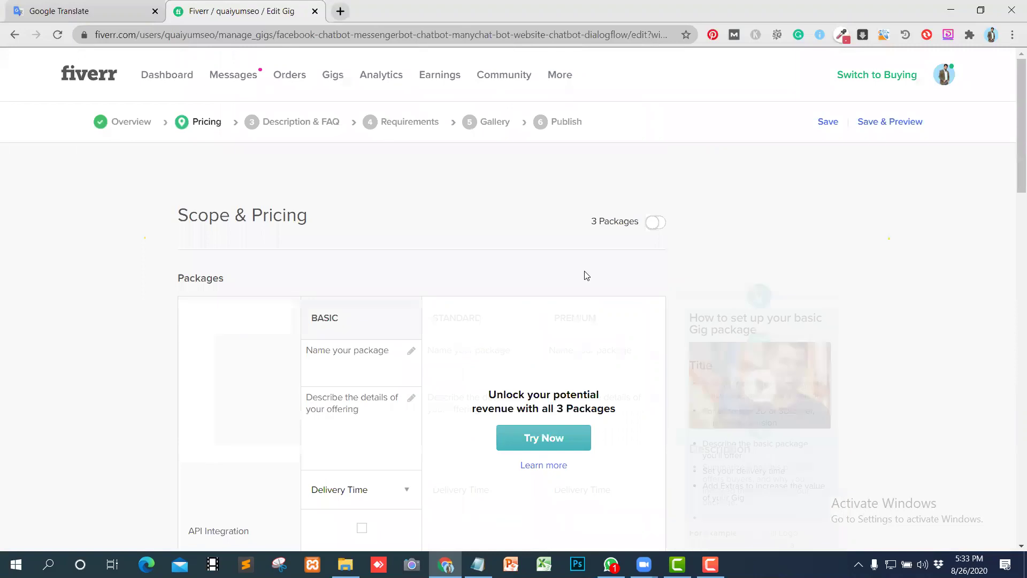
left_click(659, 225)
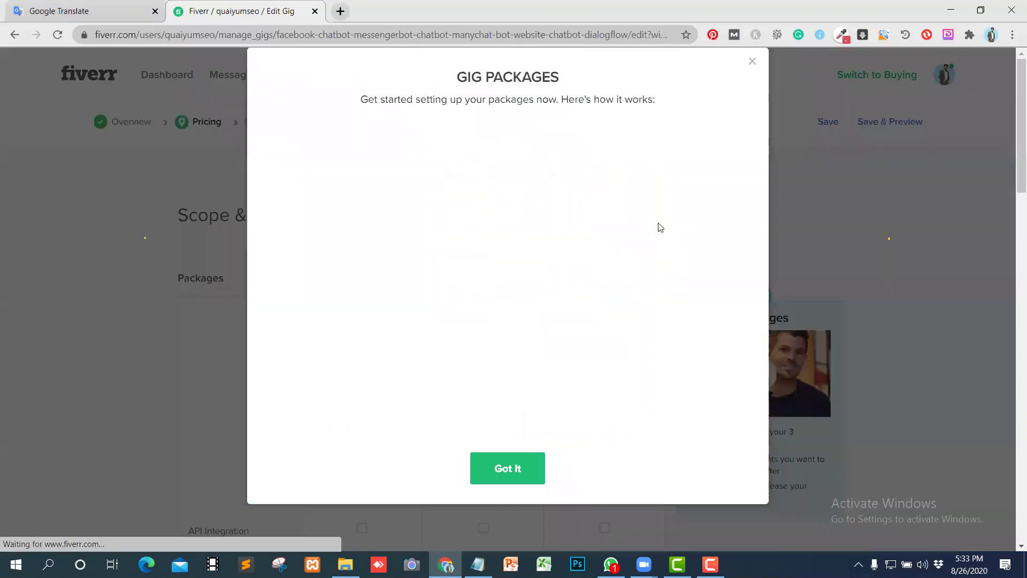
left_click(508, 472)
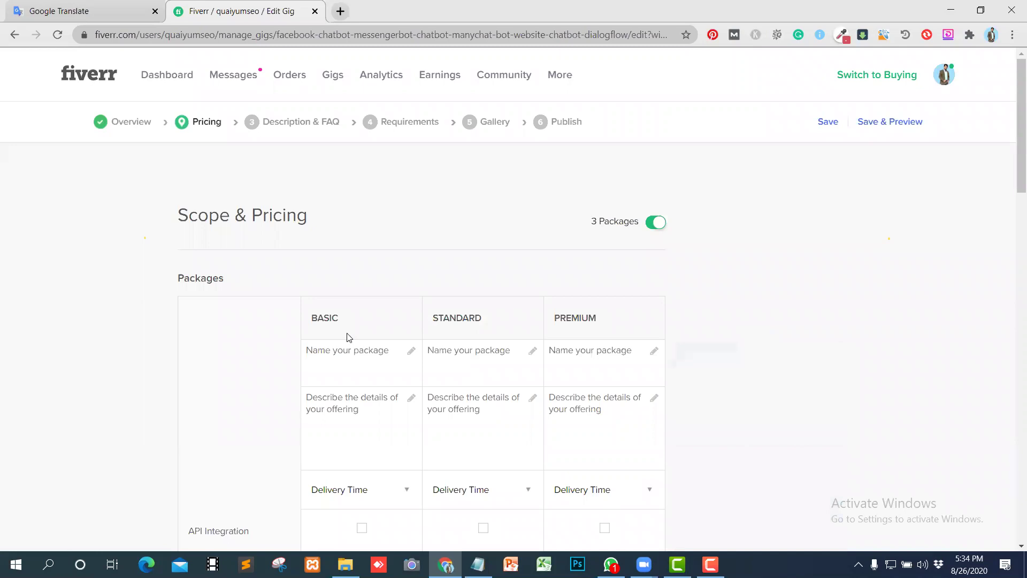
Step: Name the Basic package "Startup"
scroll(337, 321, "down", 2)
left_click(353, 220)
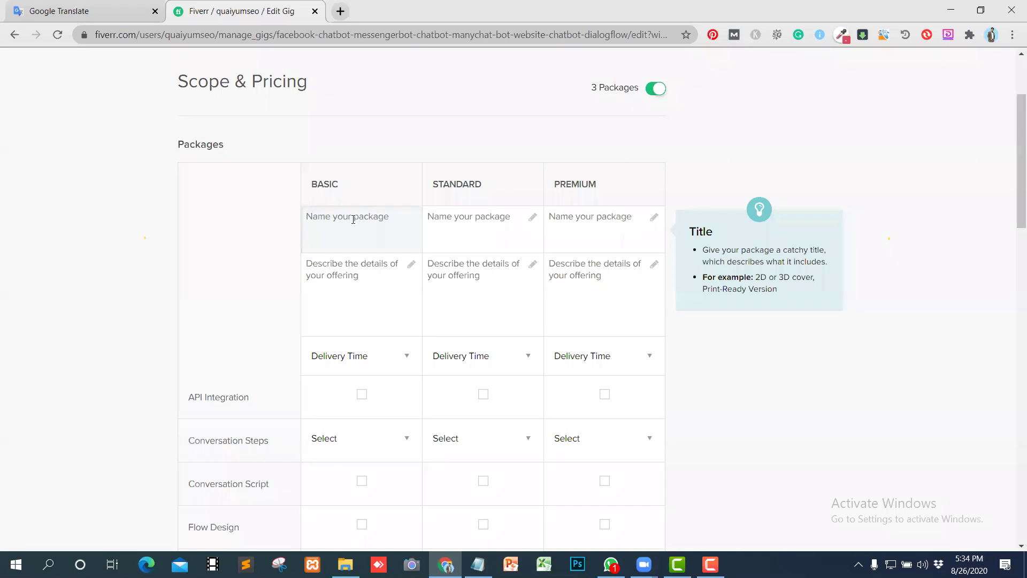
left_click(247, 58)
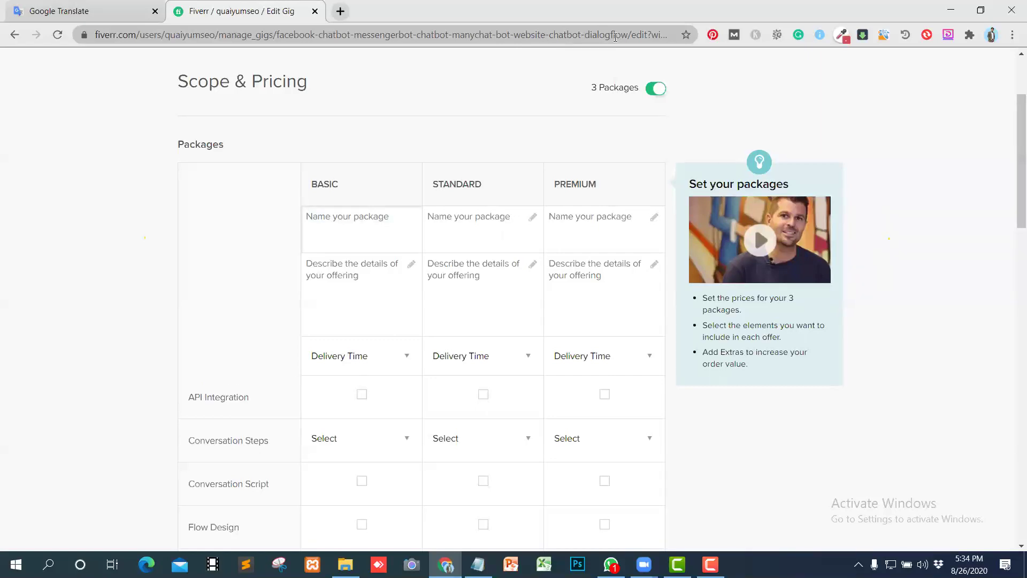
mouse_move(319, 219)
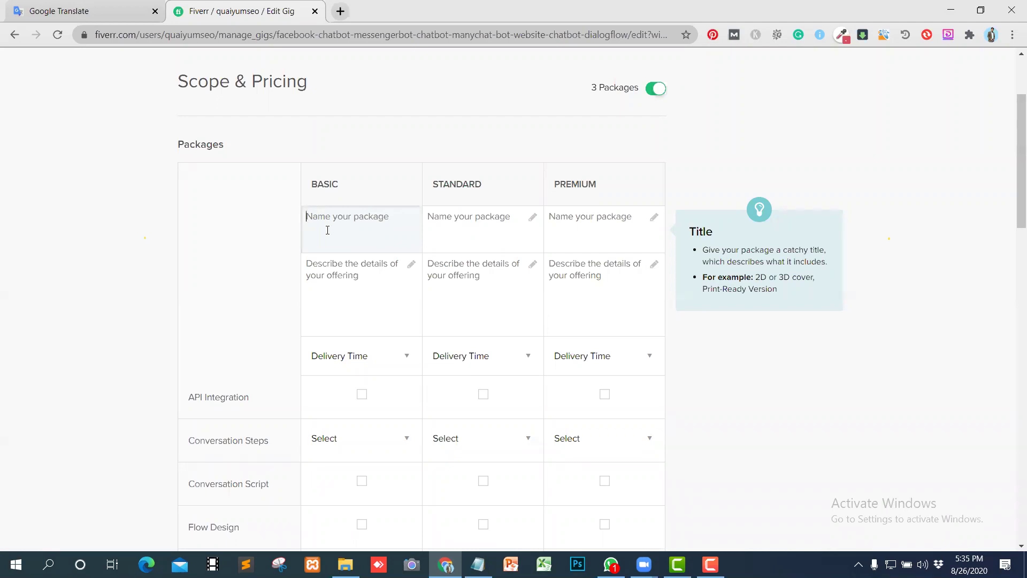
type("st")
type("Start")
type("u")
type("p")
Step: Name the second package "Standard" and the third package "Premium"
left_click(473, 224)
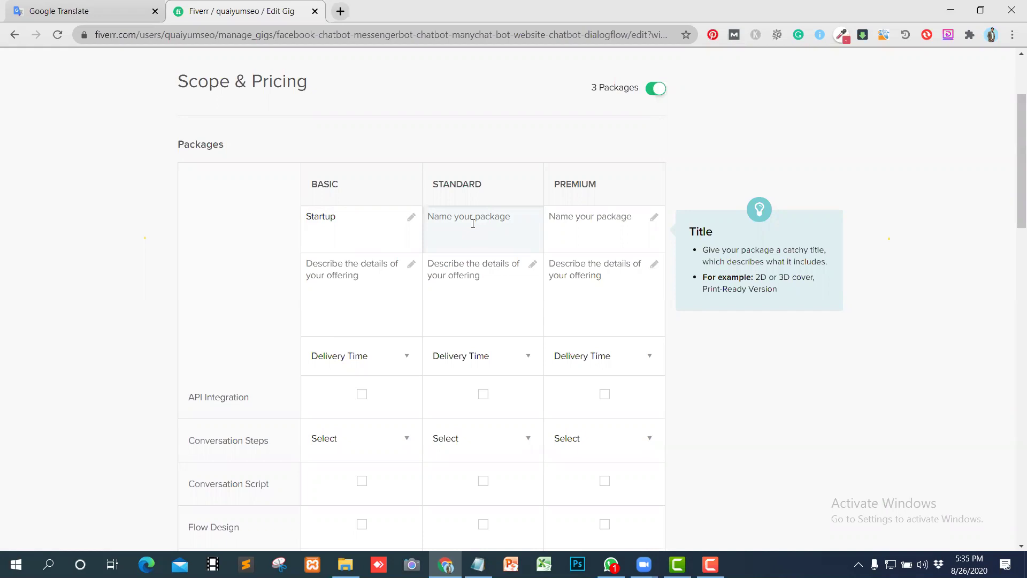
type("Standardard")
left_click(561, 224)
type("Pre")
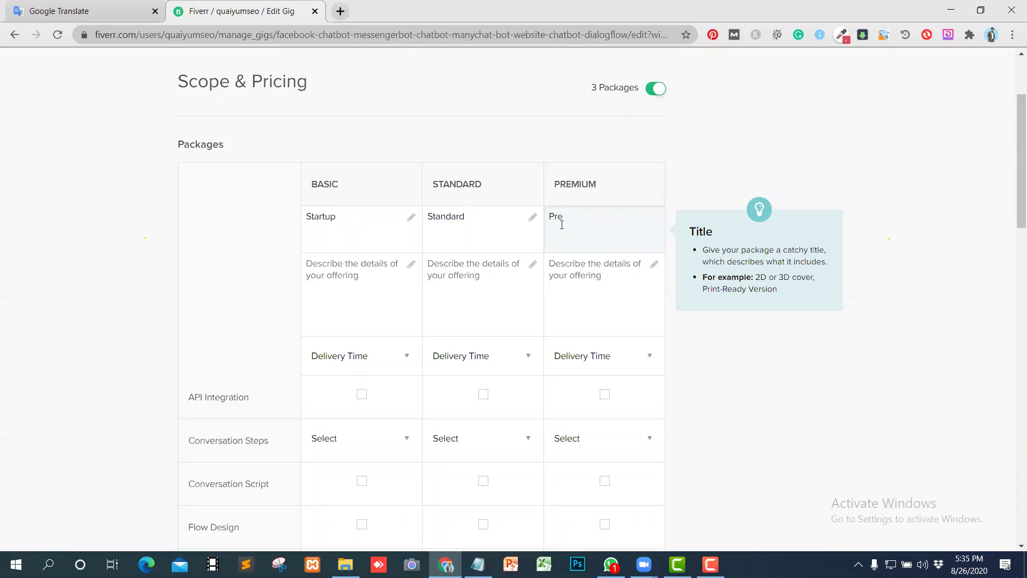
type("mium")
Step: Begin the Basic package description with "Greeting text,welcome text, 10 conversation basic information"
left_click(340, 266)
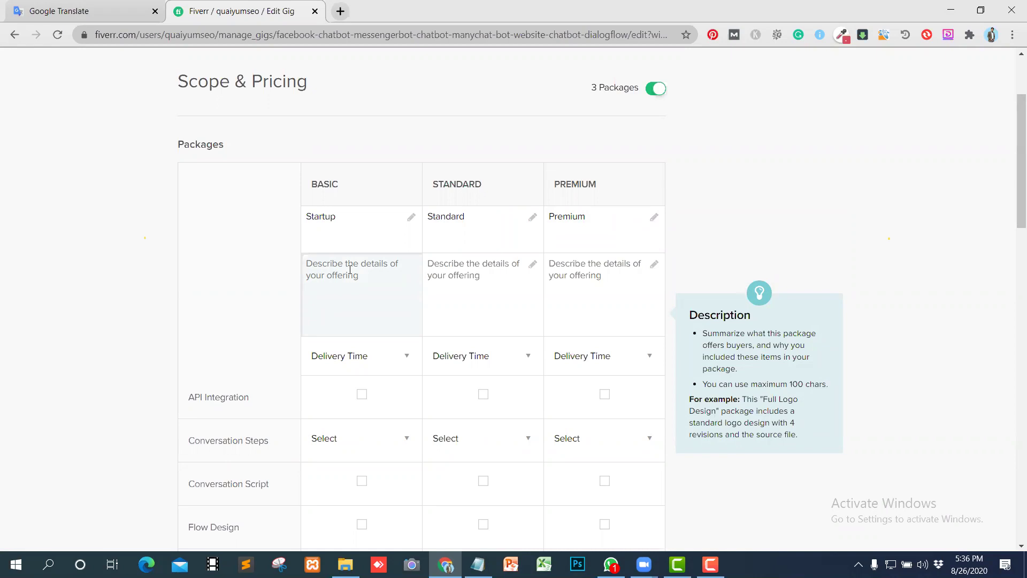
type("G")
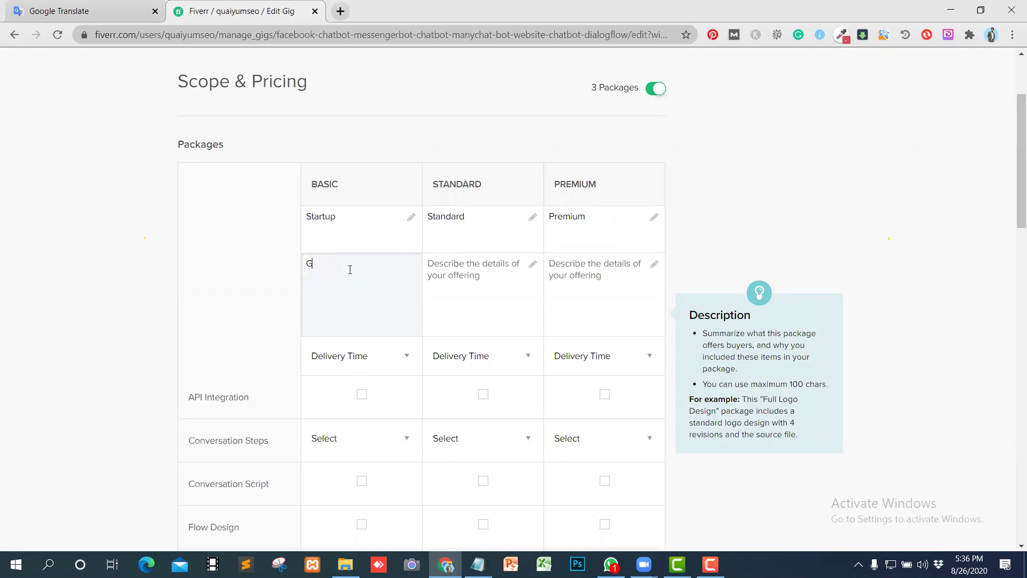
type("reeting text,welcome text, 10 co")
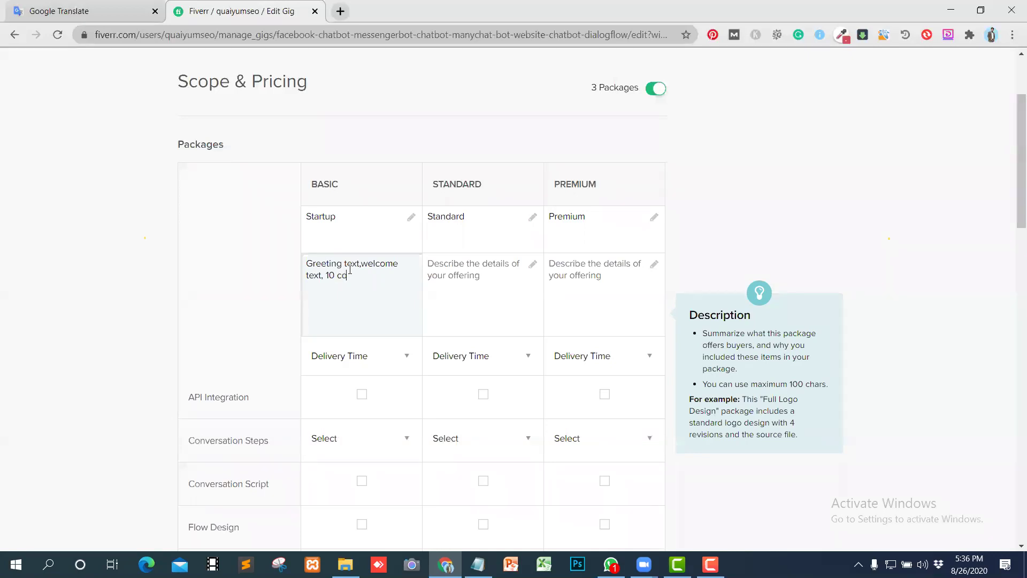
type("nversation basic informat")
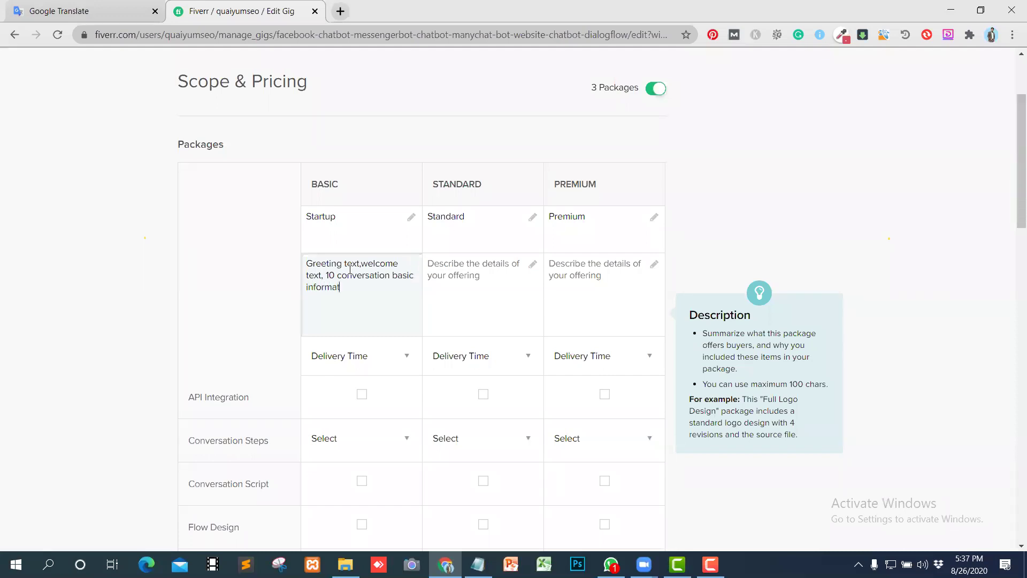
type("ion")
Step: Append "(5 images+contact info)" to the Basic package description and set that package's delivery time to 2 days
type(",")
type("5")
type(" ima")
type("g")
type("e")
type("s")
type("=")
type("contac")
type("t")
type("info")
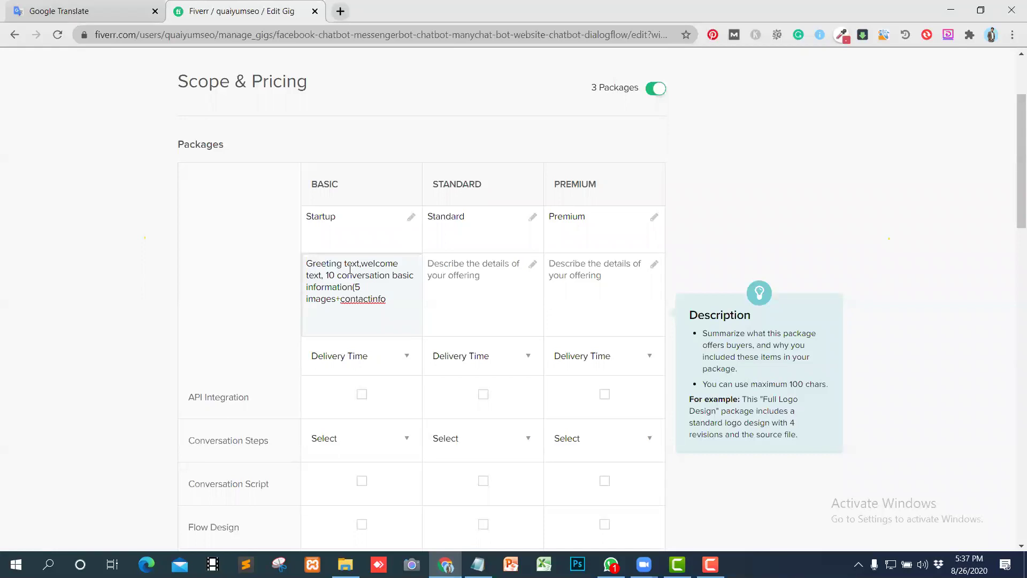
key("Left")
key("BackSpace")
type(")")
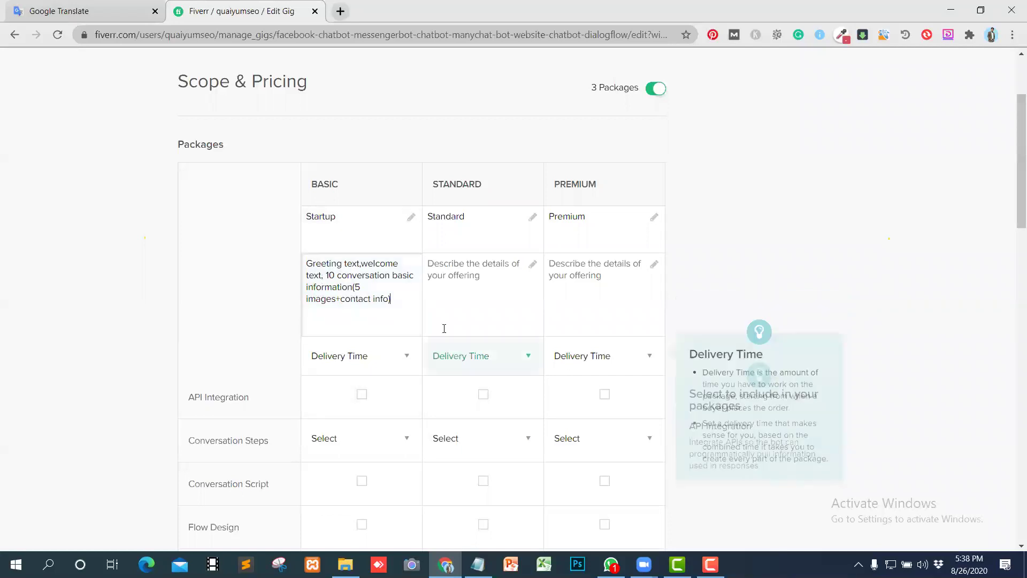
left_click(403, 366)
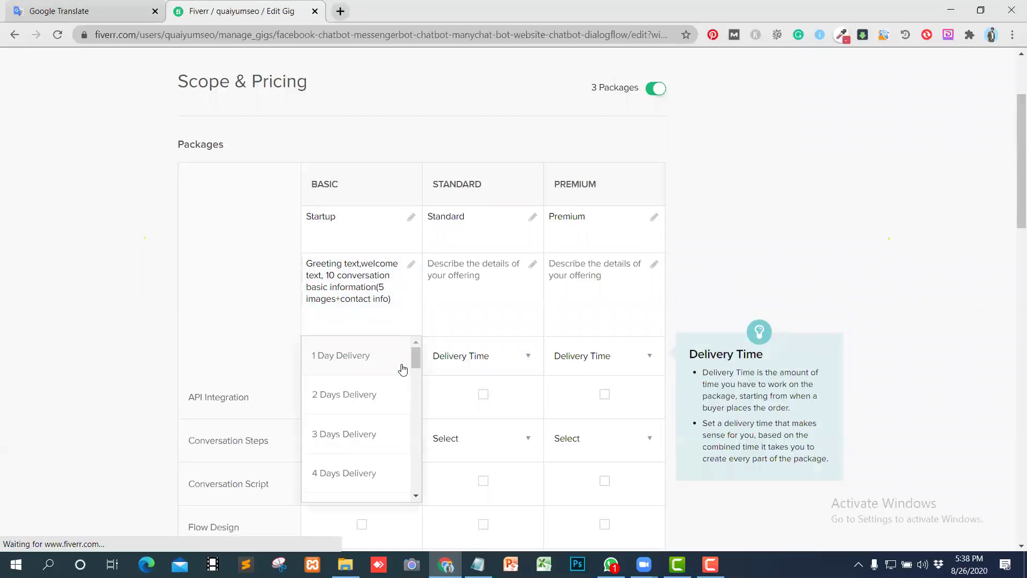
left_click(331, 398)
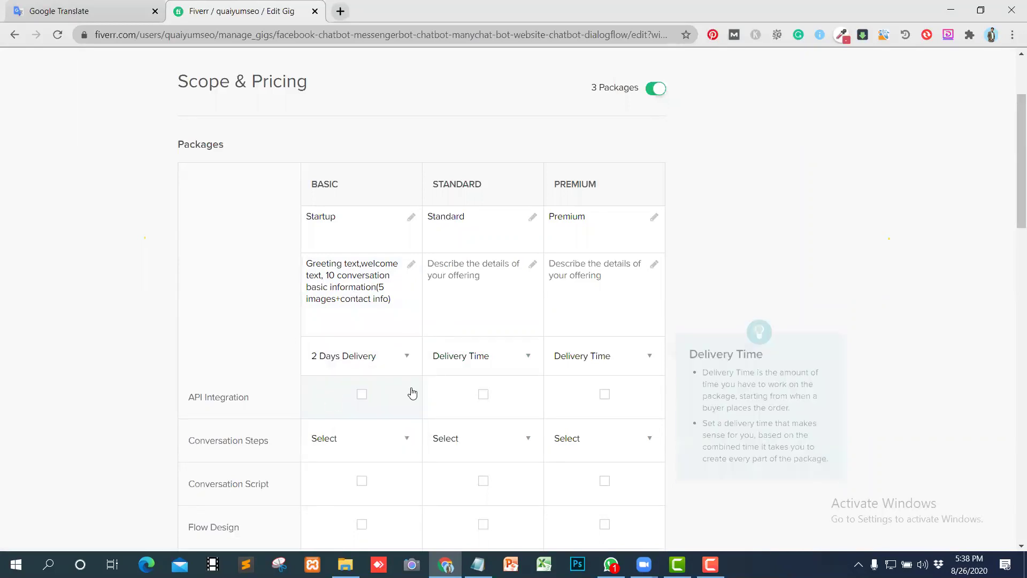
Step: Begin the Standard package description with "startup+20 conversation" and add a space after "Greeting text," in the Basic description
left_click(447, 264)
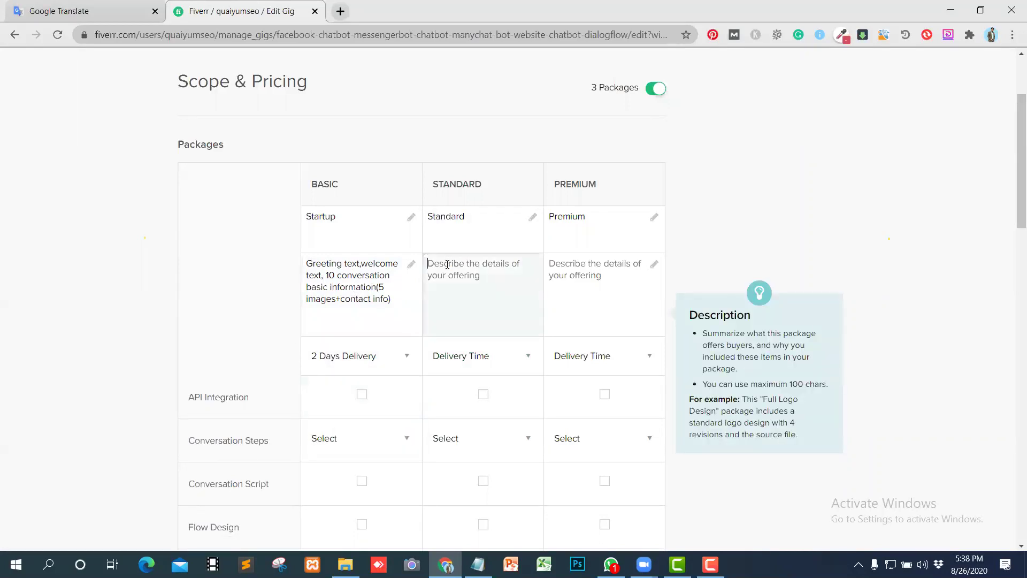
type("ba")
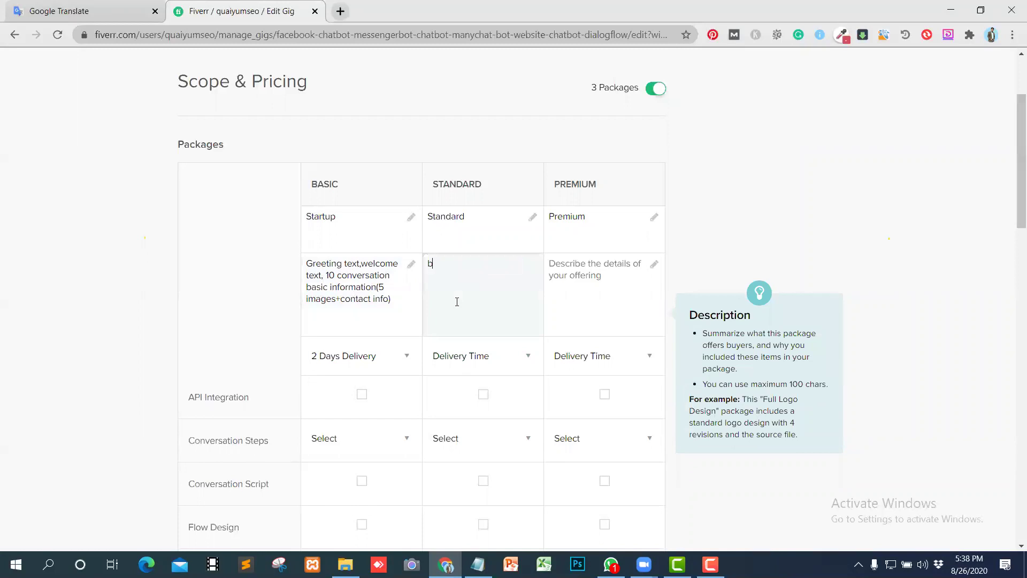
key("BackSpace")
key("BackSpace")
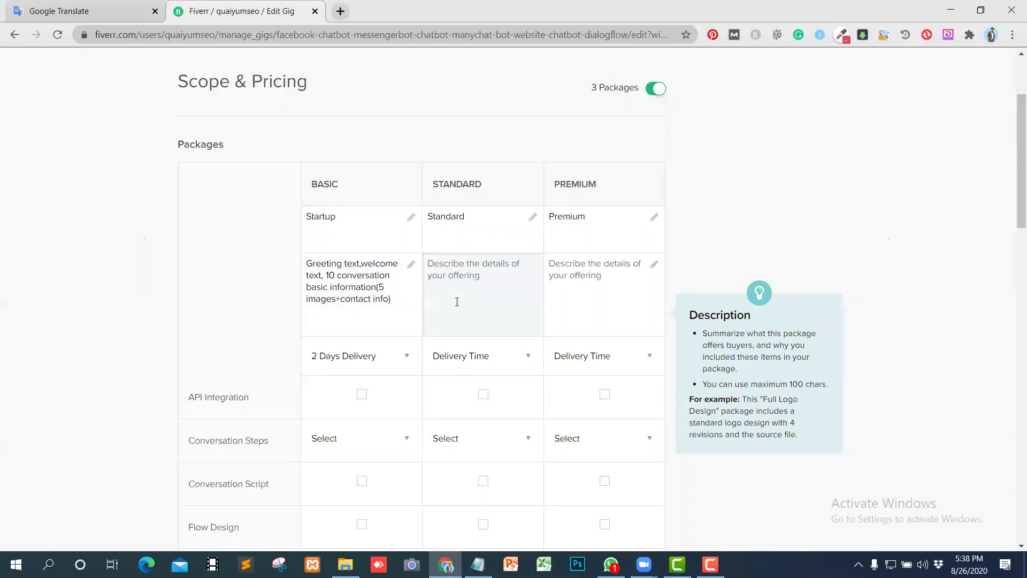
type("se")
key("BackSpace")
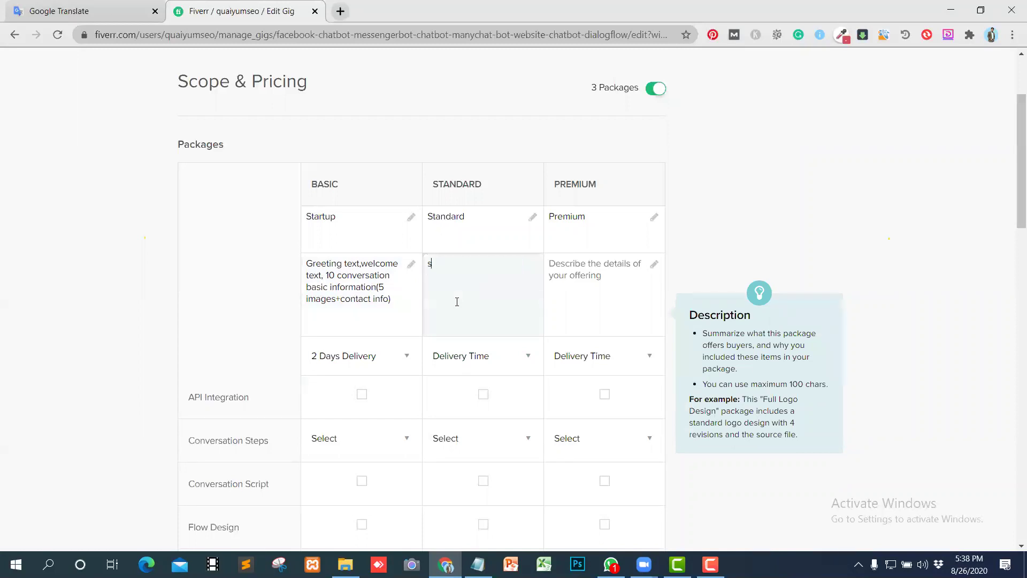
type("ta")
left_click(360, 262)
type(",")
left_click(446, 267)
type("rtup+20 con")
type("versation")
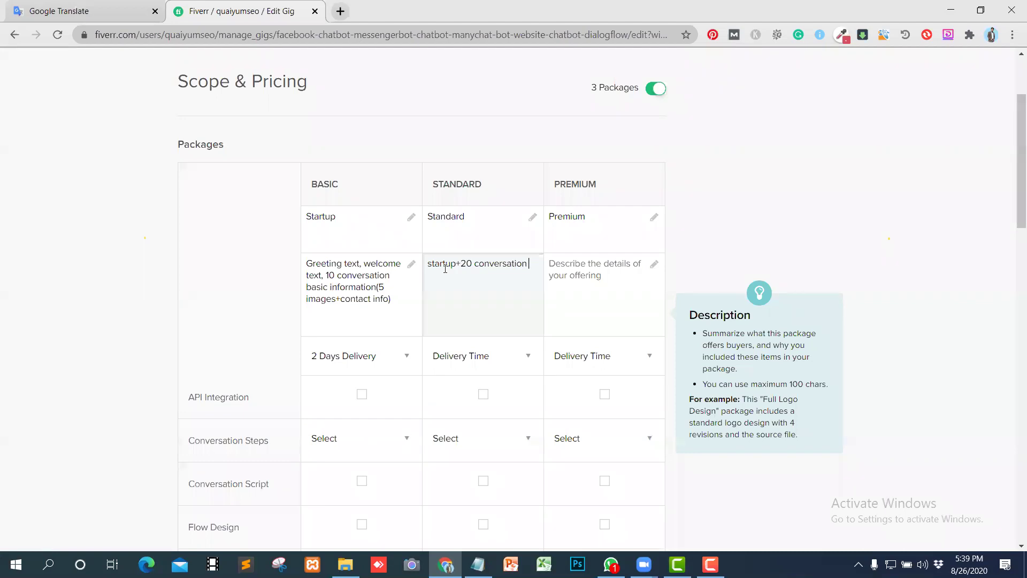
Step: Reword the Standard package description as "startup+20 informative conversation about your business"
type("about yu")
key("BackSpace")
key("BackSpace")
key("BackSpace")
key("BackSpace")
key("BackSpace")
left_click(474, 264)
type("info")
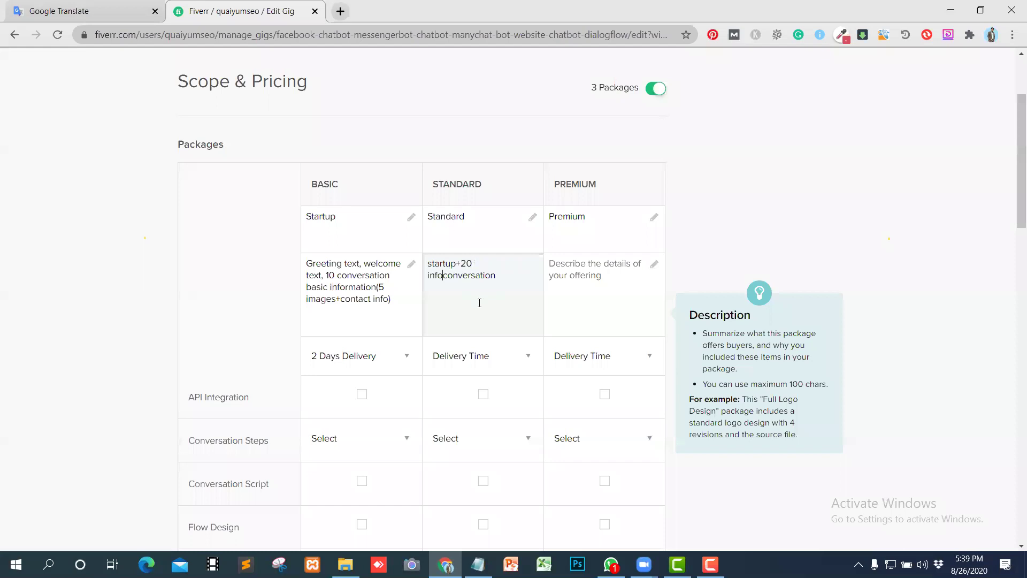
type("rmative convers")
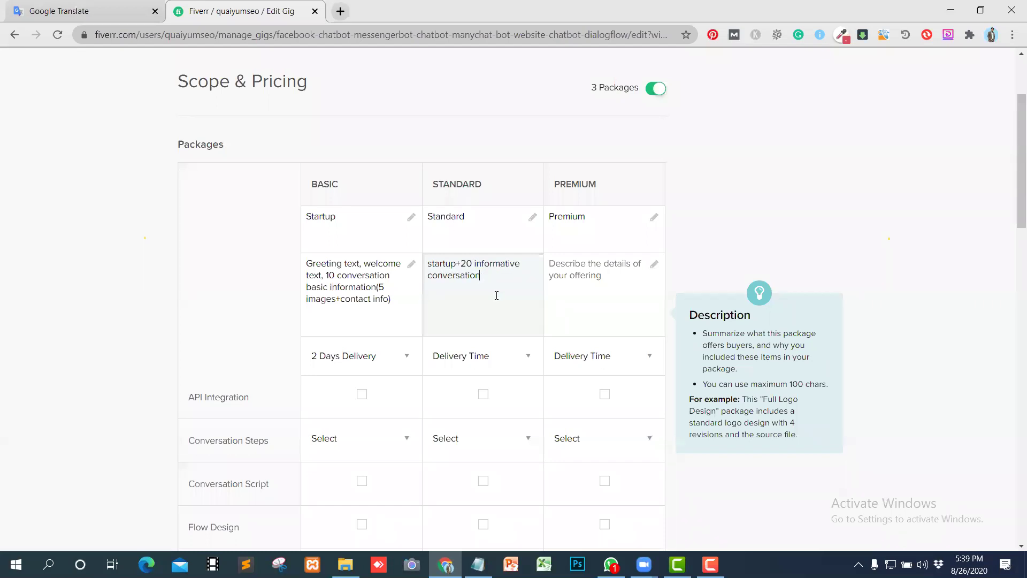
type("ation about your business")
Step: Append "(15 images+ file+gallery+ contact info)" to the Standard package description
type("(15 ima")
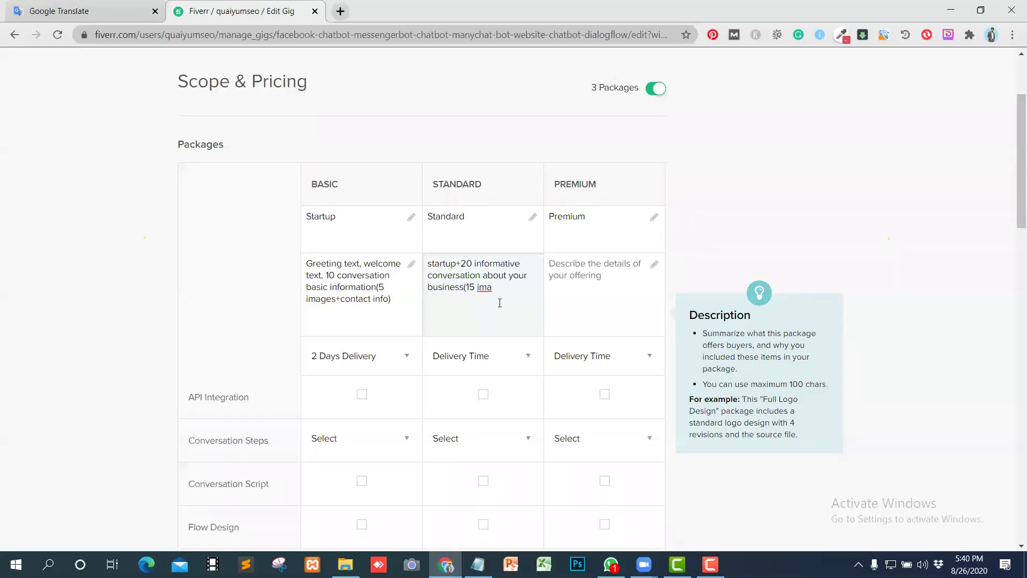
type("ges")
type("file")
type("+gallery")
type("+ contact info")
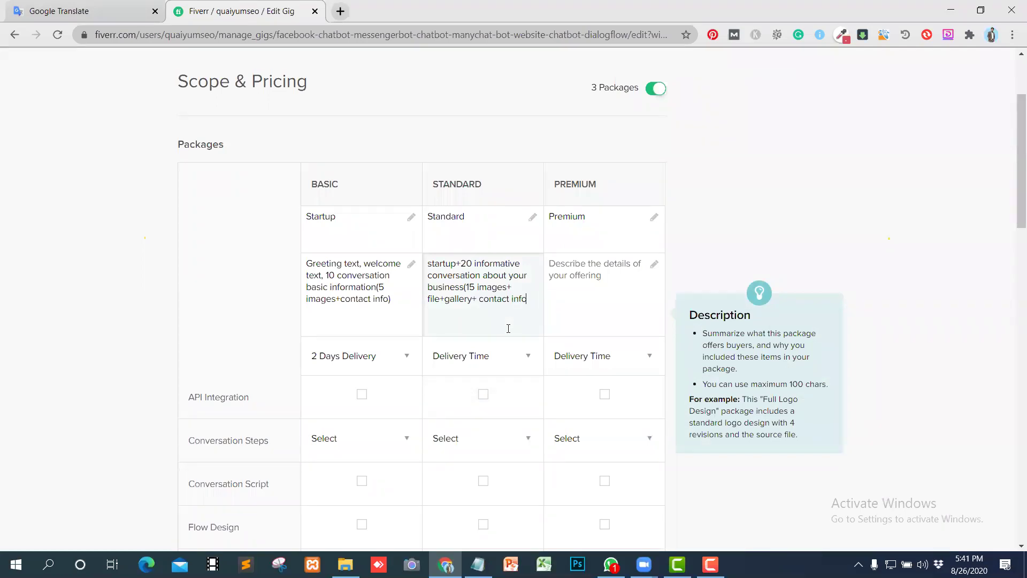
type(")")
Step: Begin the Premium package description with "startup+standard"
left_click(579, 289)
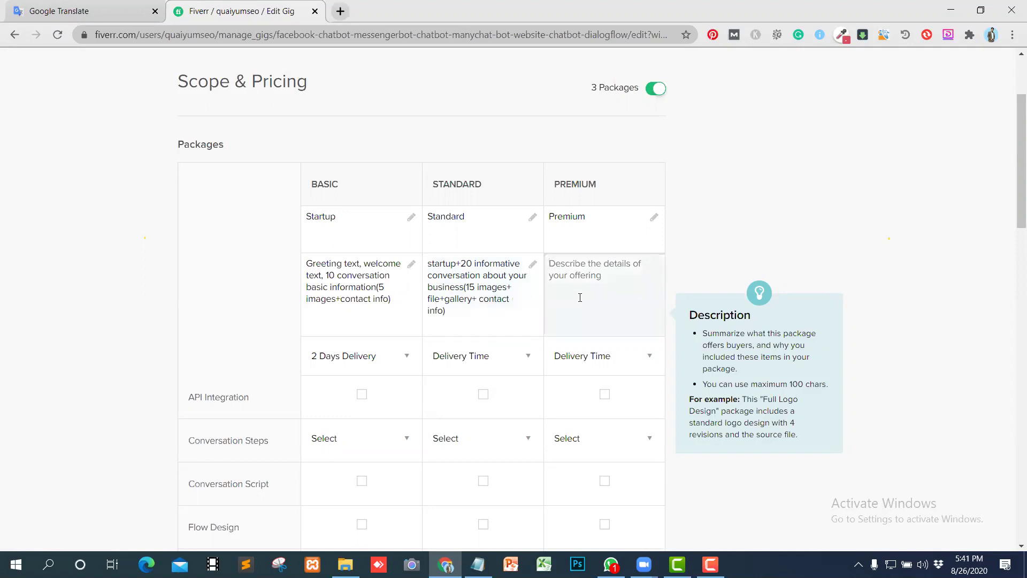
type("basic")
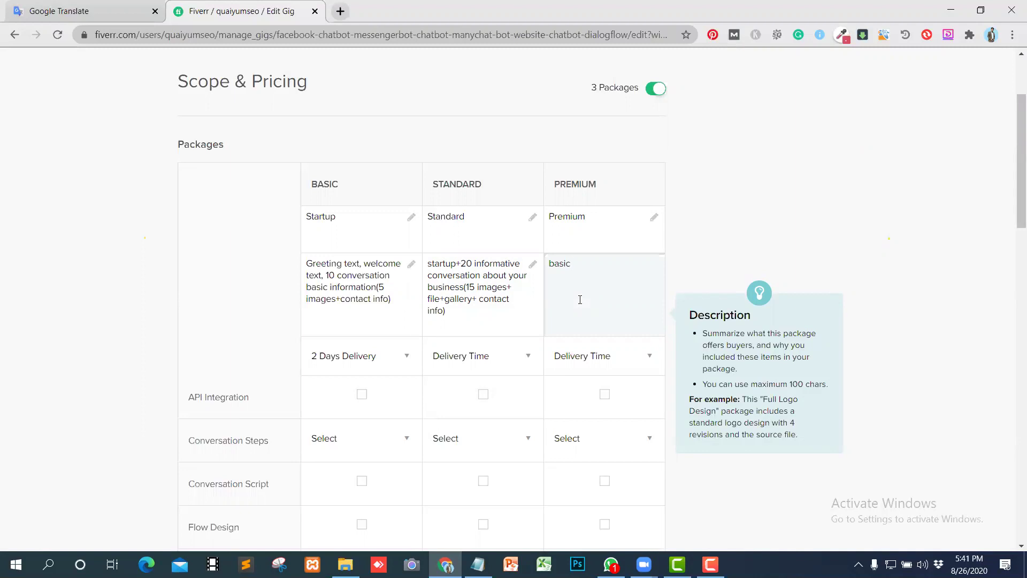
key("BackSpace")
key("BackSpace")
key("BackSpace")
key("BackSpace")
key("BackSpace")
type("stat")
key("BackSpace")
type("rtup+standard")
Step: Add "buying conversation" after "startup+standard" in the Premium package description
type("buying con")
type("ber")
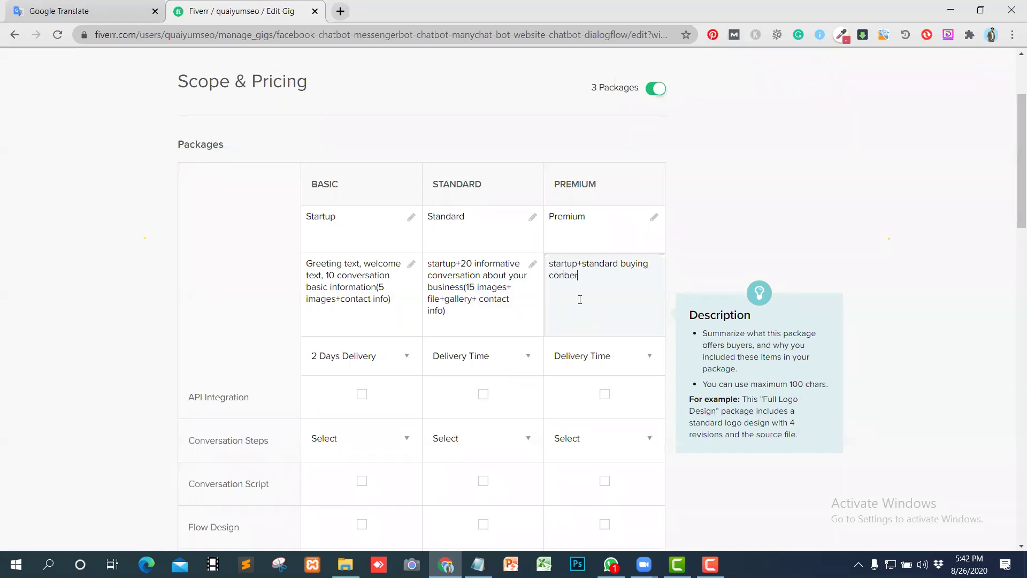
key("BackSpace")
key("BackSpace")
key("BackSpace")
type("v")
type("ers")
type("a")
type("tion")
Step: Append "with" to the Premium package description and insert "+50" before "buying conversation"
type("with")
type(" 50")
type("50")
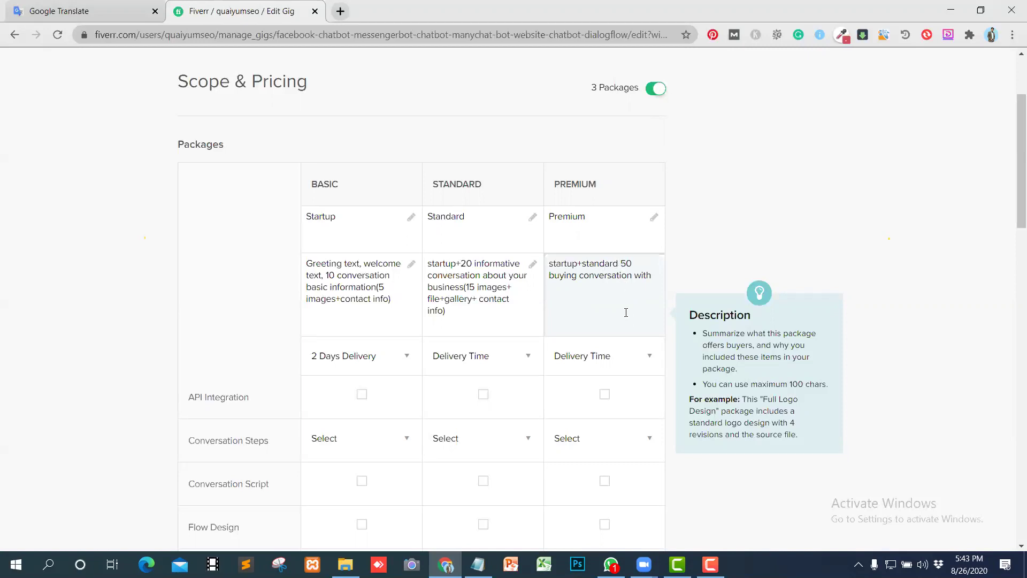
type("+")
Step: Switch to Google Translate, clear the source text and set the source language to Bengali for translation into English
left_click(123, 11)
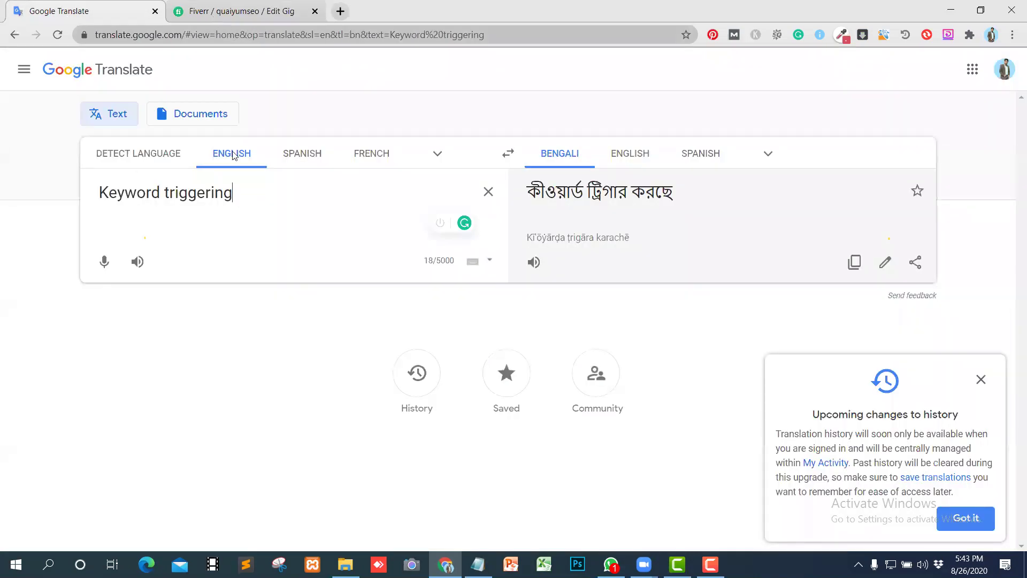
left_click_drag(236, 192, 88, 194)
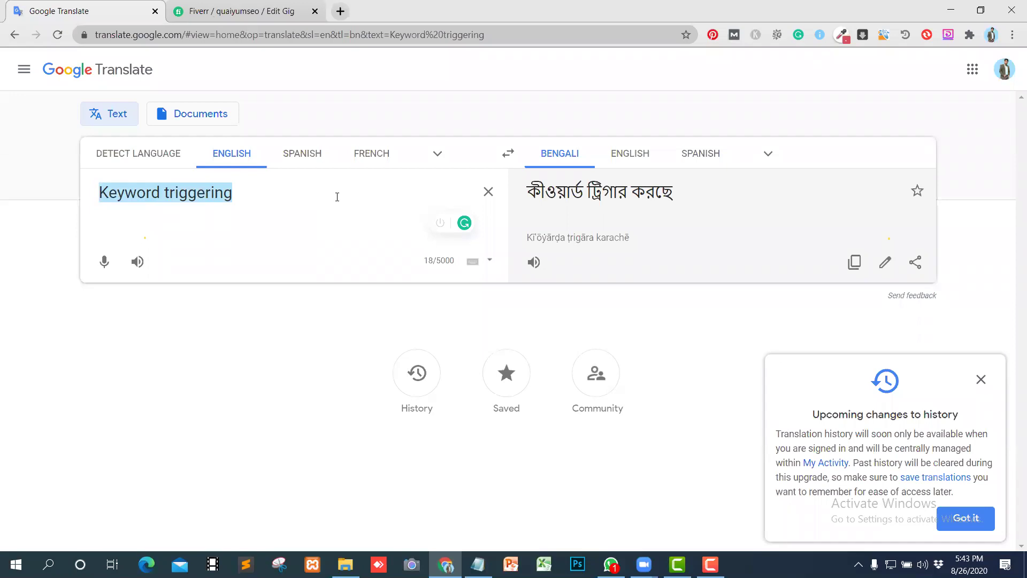
key("BackSpace")
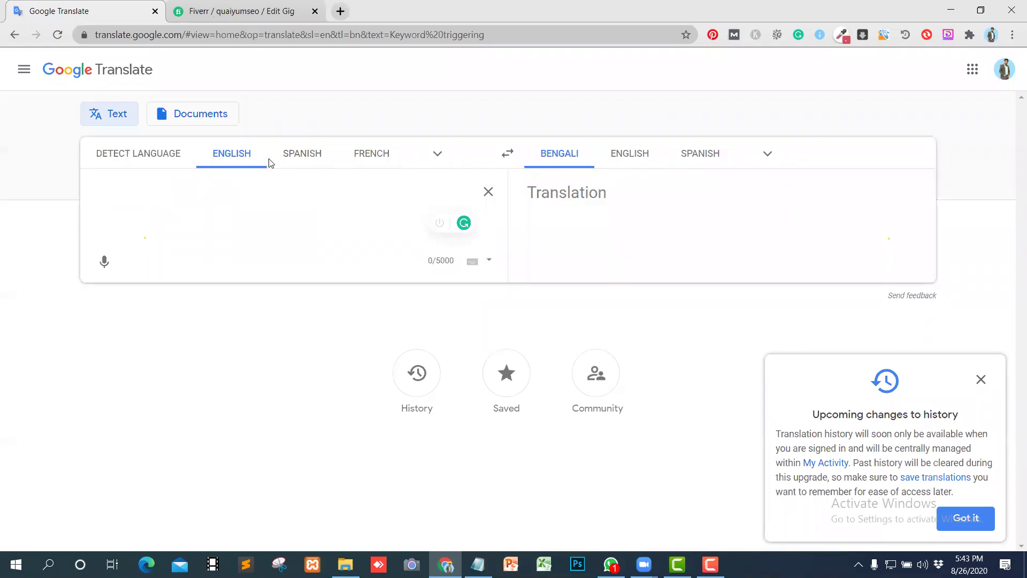
left_click(247, 161)
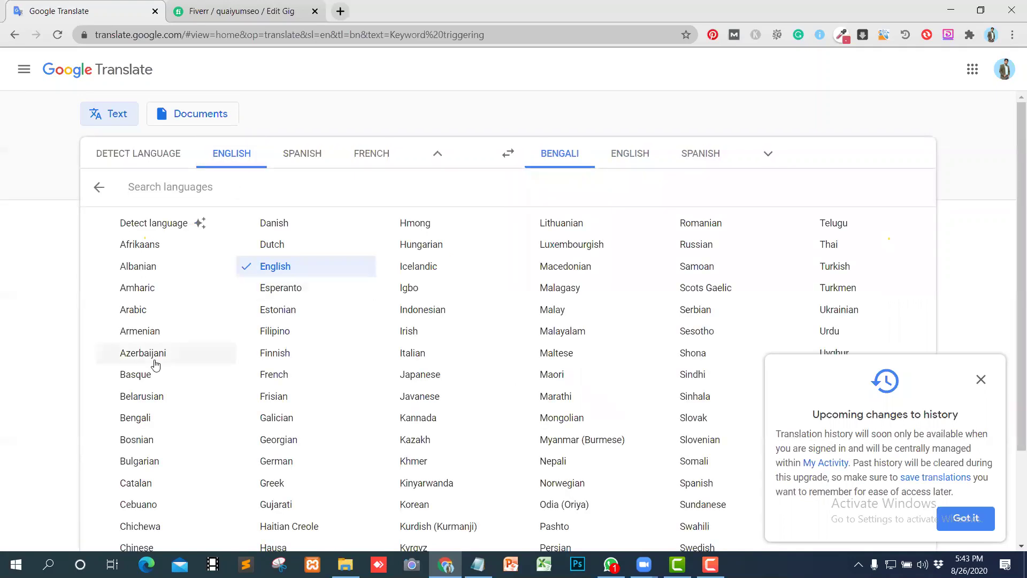
left_click(127, 422)
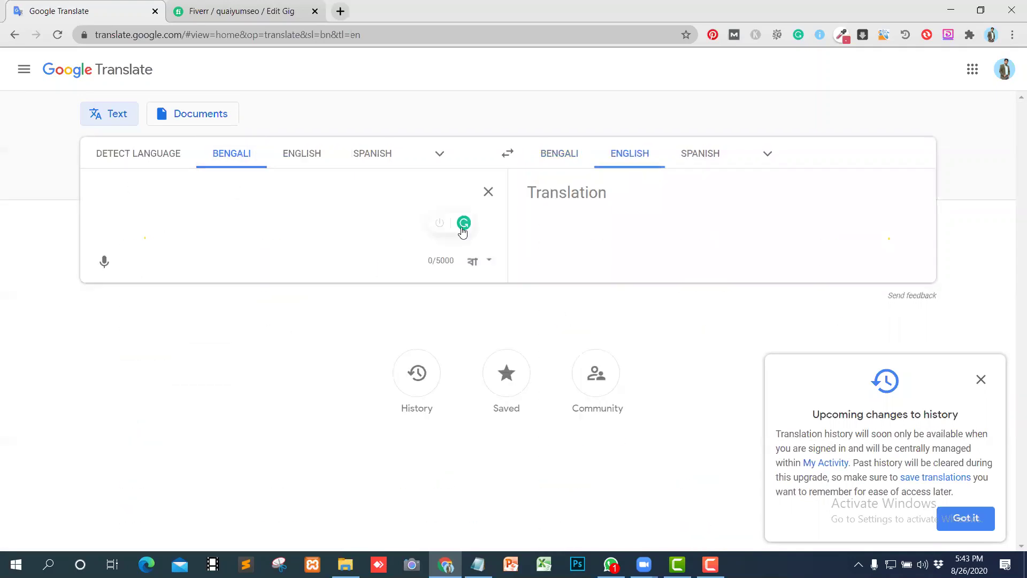
Step: Dictate several Bengali phrasings about 50 conversations and read their English translations, clearing the text between attempts
left_click(105, 262)
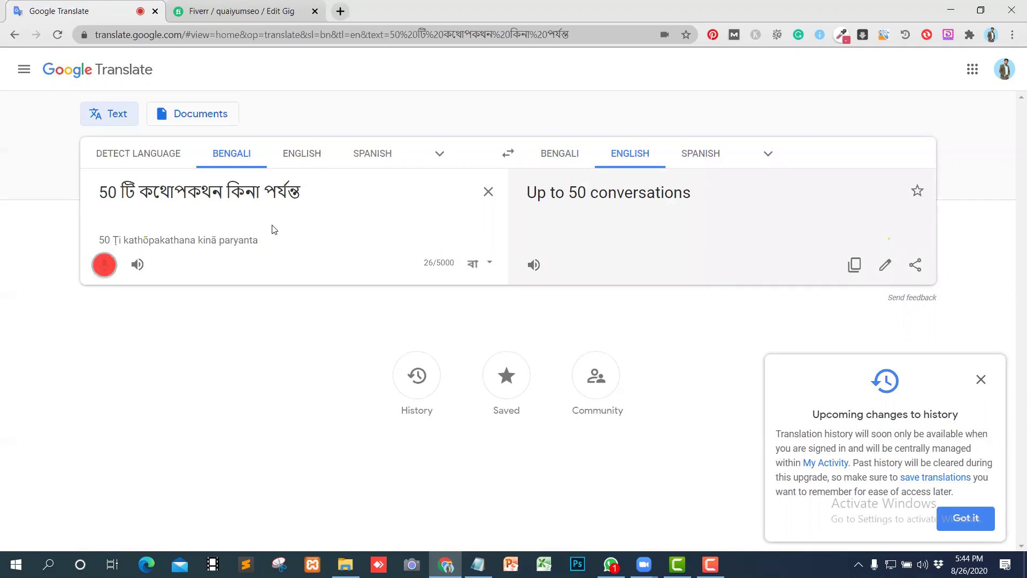
left_click(489, 194)
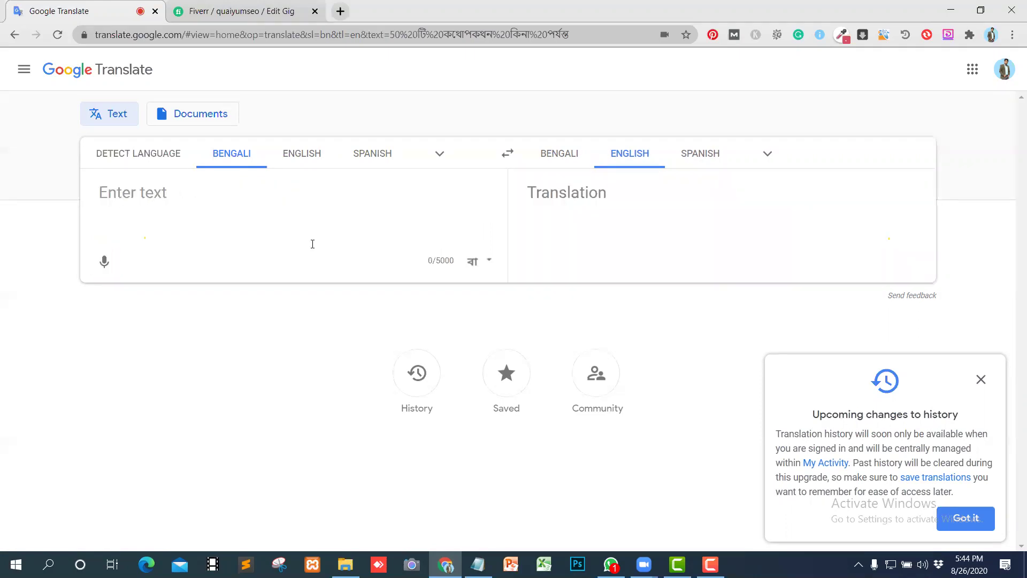
left_click(104, 262)
left_click(105, 261)
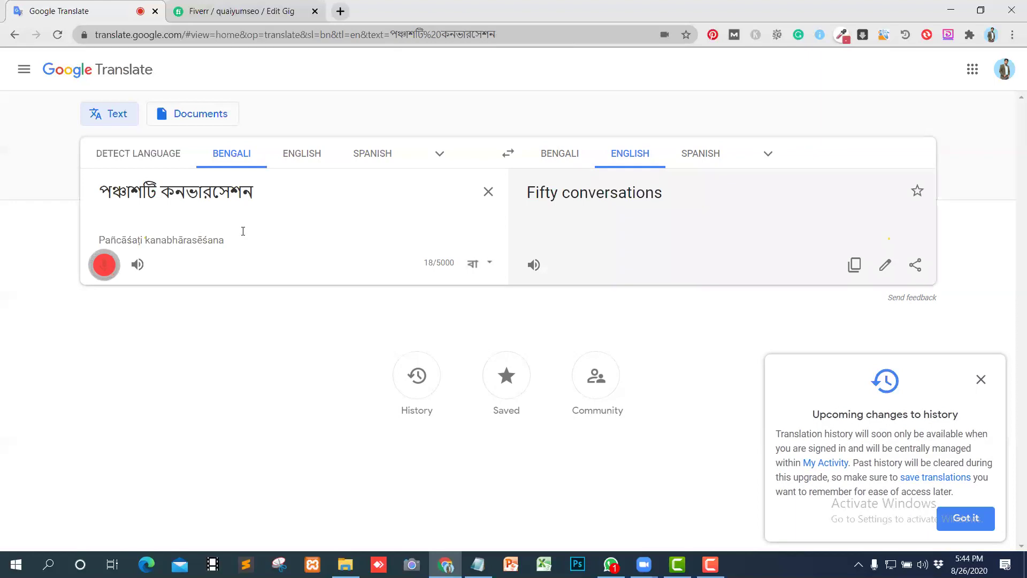
left_click(487, 192)
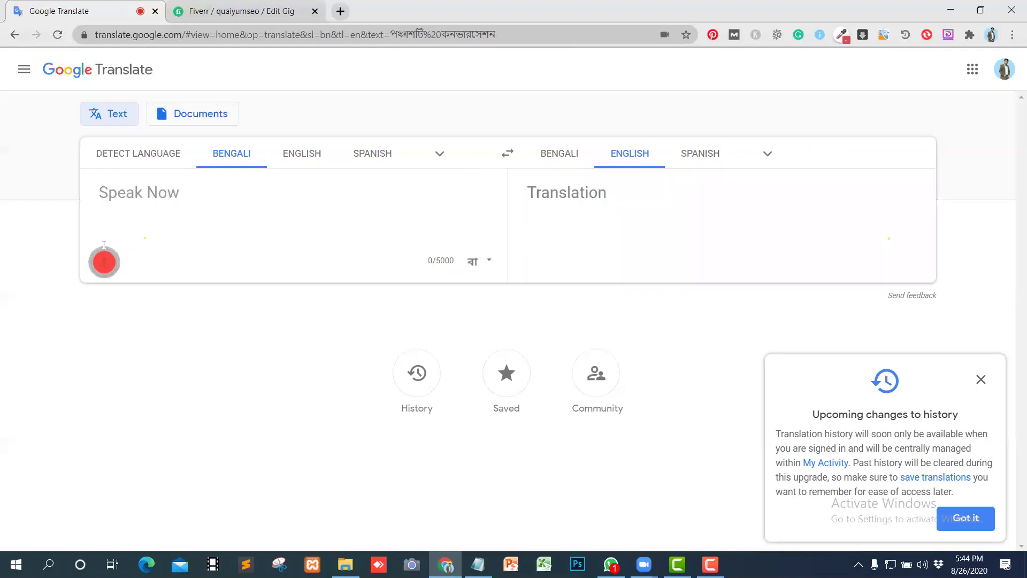
left_click(105, 260)
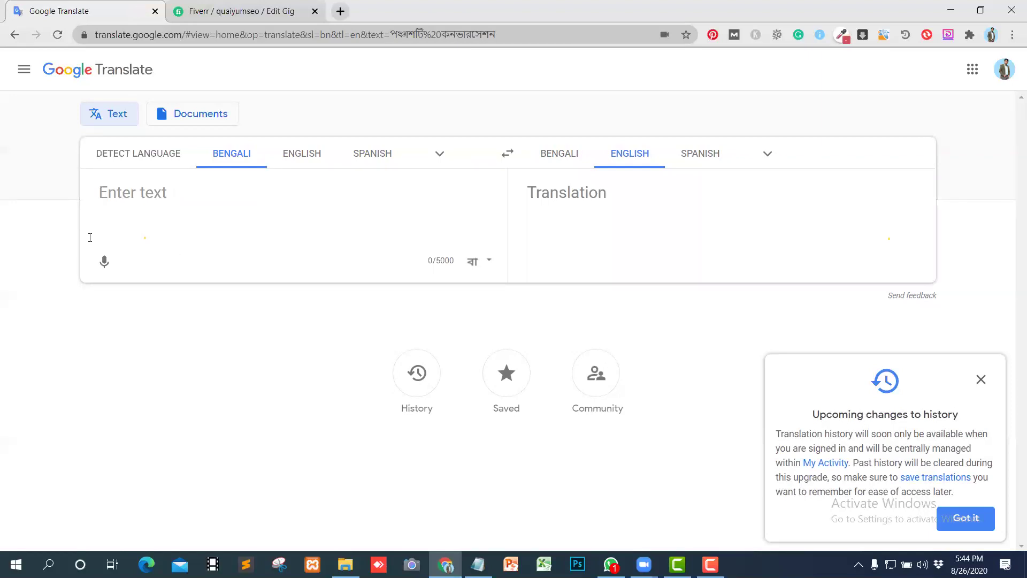
left_click(104, 260)
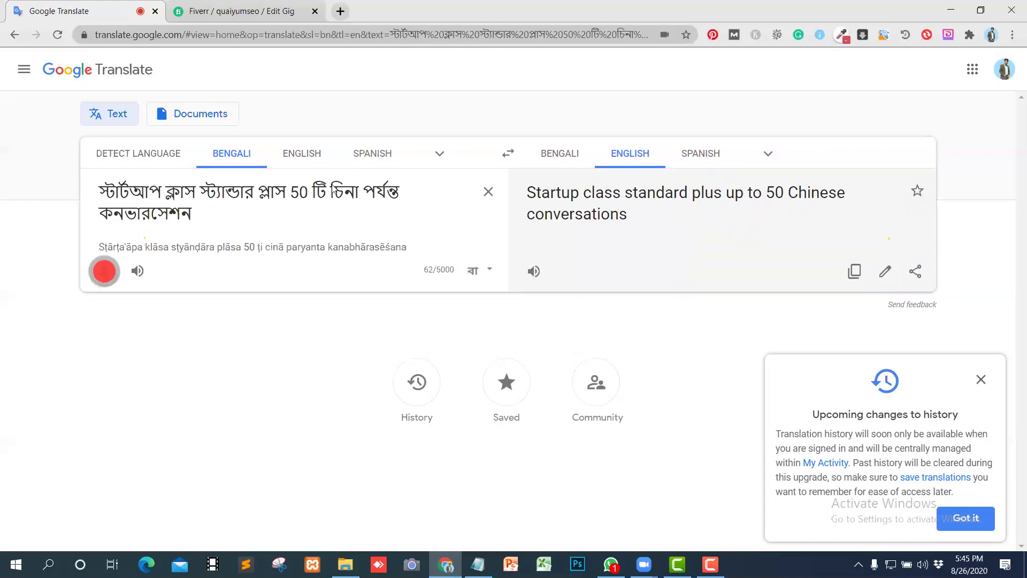
left_click(491, 196)
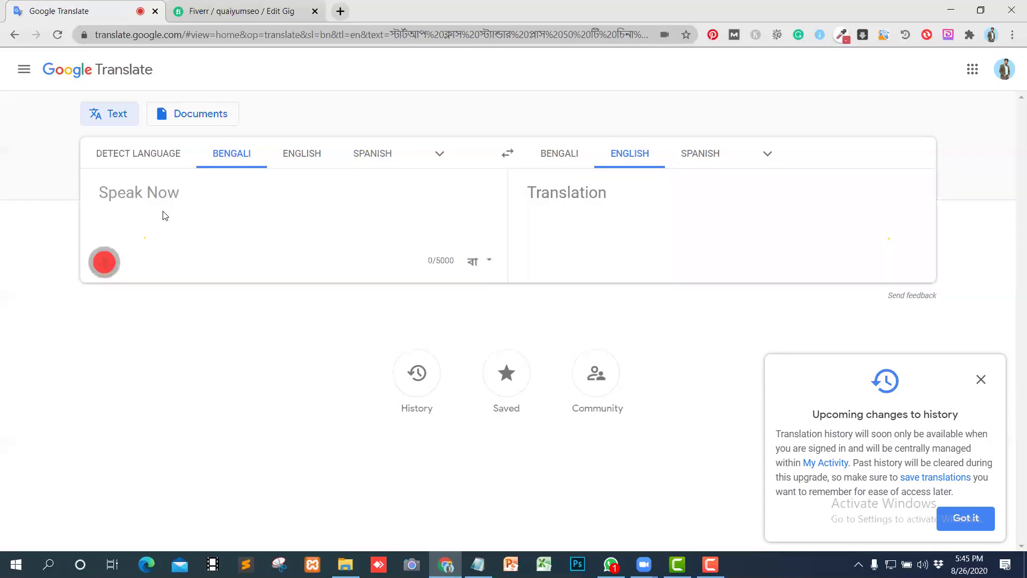
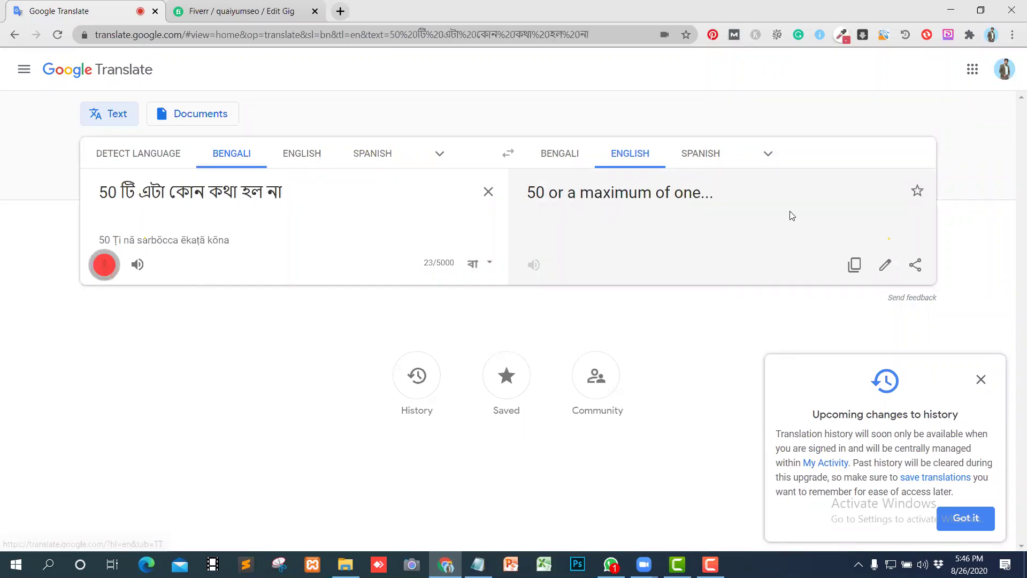
left_click(488, 192)
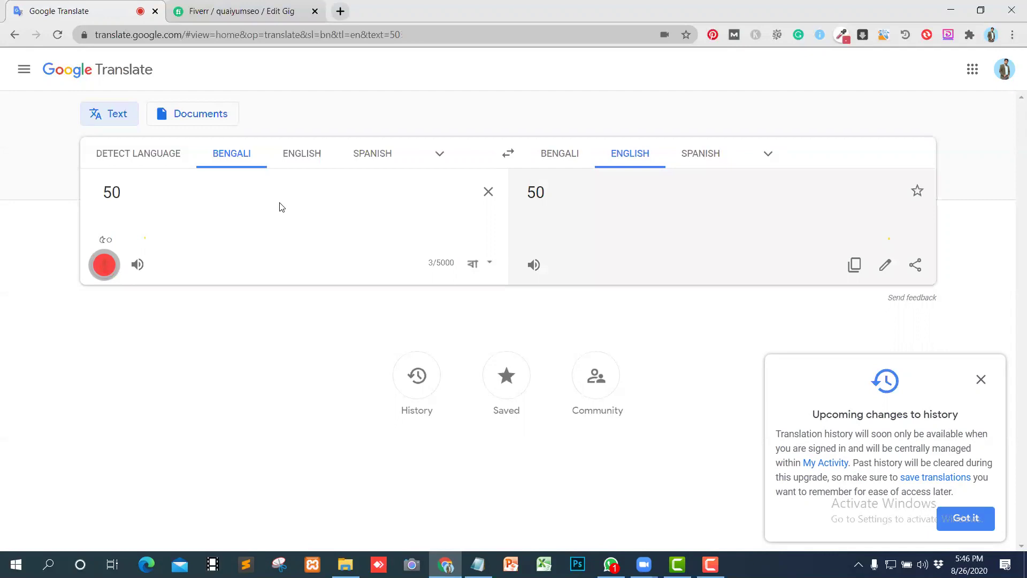
left_click(487, 190)
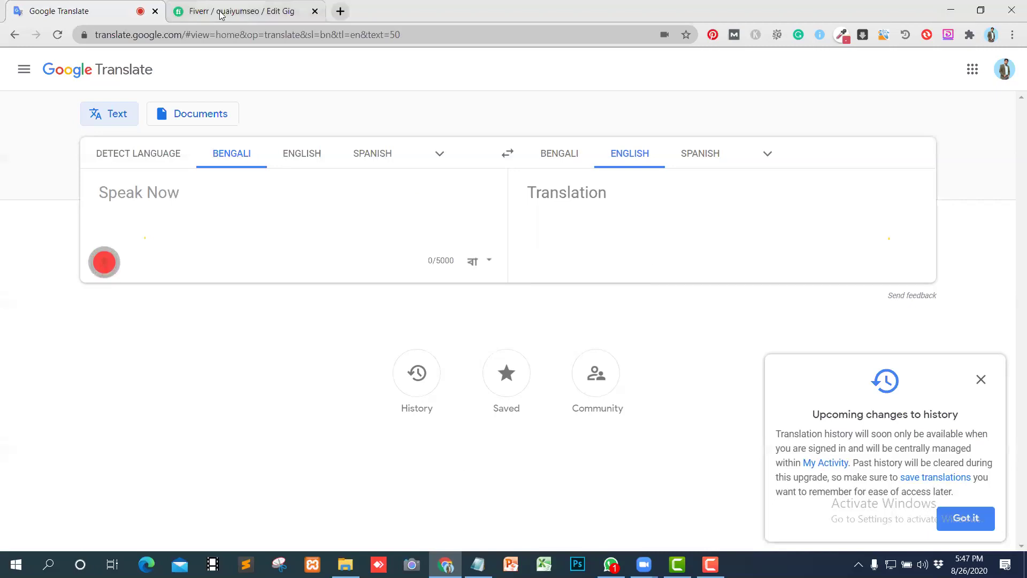
Step: Return to the Fiverr gig and replace "buying" with "consultancy" in the Premium package description
key("ctrl+Tab")
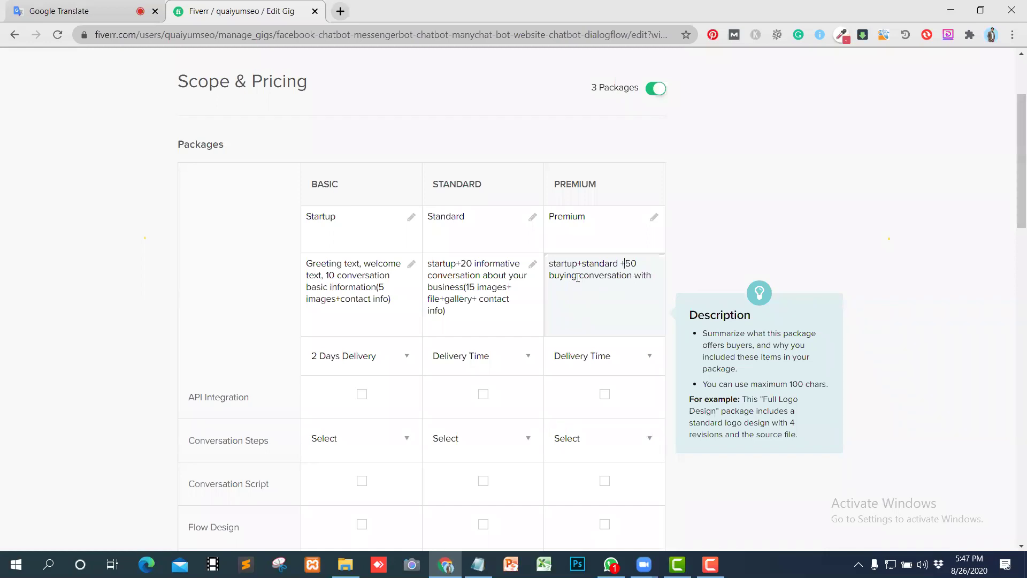
key("BackSpace")
key("BackSpace")
key("BackSpace")
key("BackSpace")
key("BackSpace")
type("con")
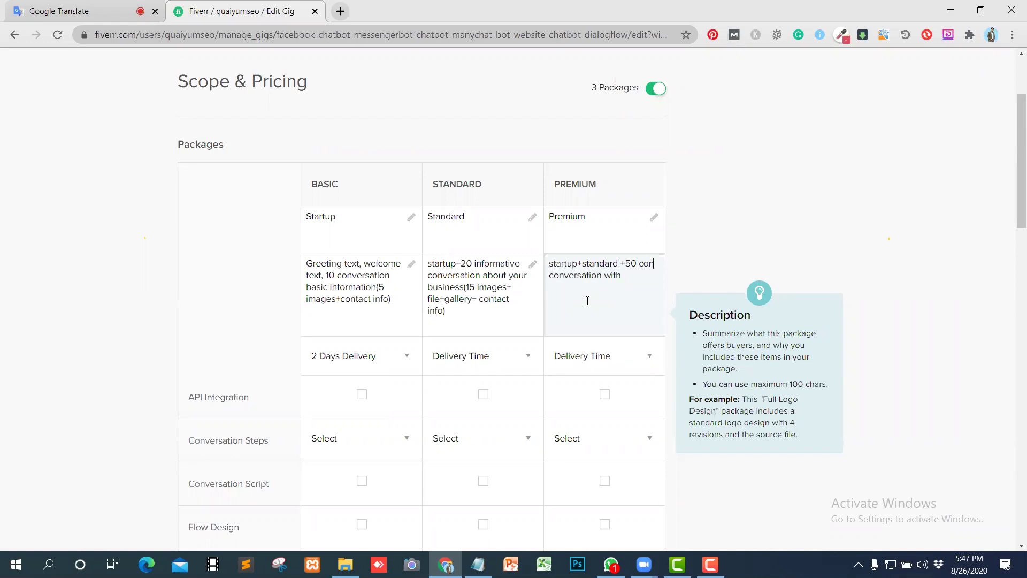
type("sultancy")
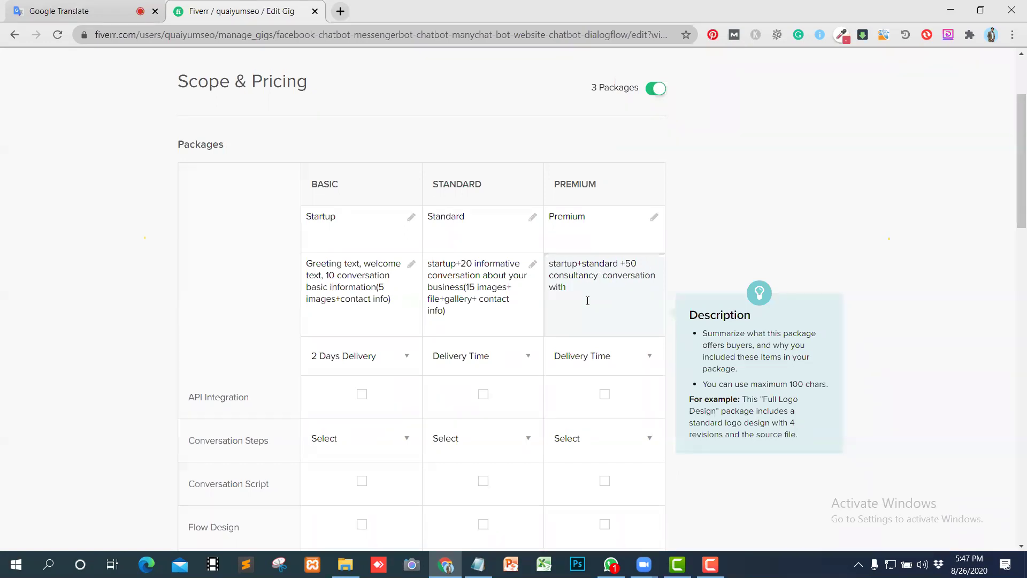
key("BackSpace")
Step: Append "buying support ( Gallery+file+menu+website" to the Premium package description
left_click(600, 295)
type("buying support")
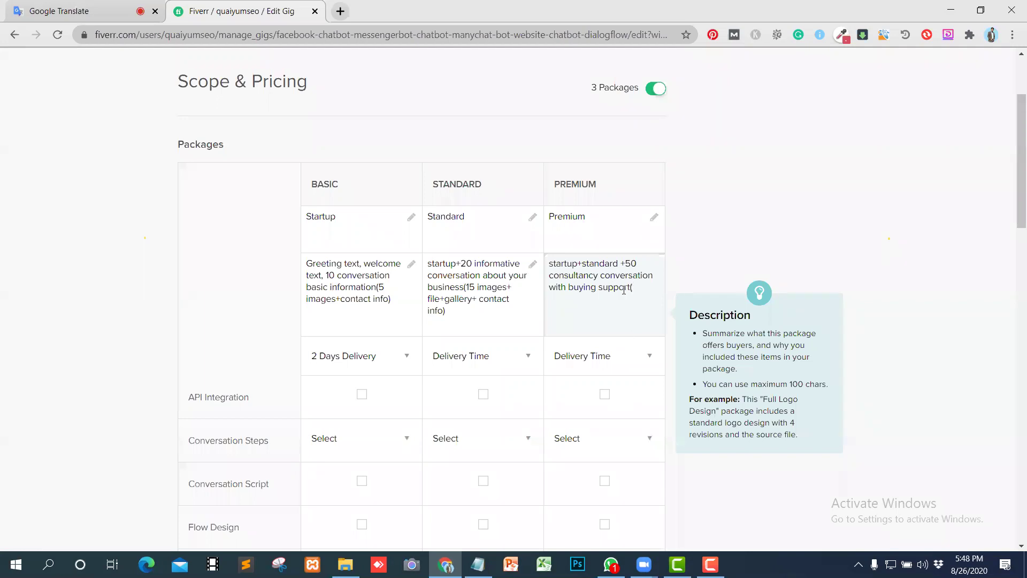
type("( Ga")
type("llery+file+")
type("menu")
type("+website")
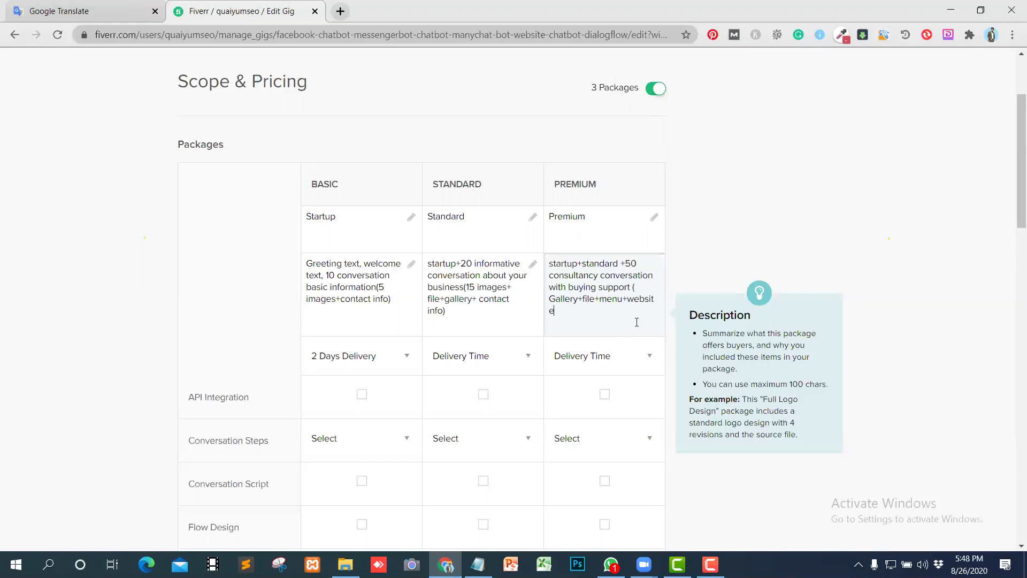
Step: Look up the spelling of "Integration" in the Notepad gig notes and add "Integr" after "website" in the Premium description
type(" intr")
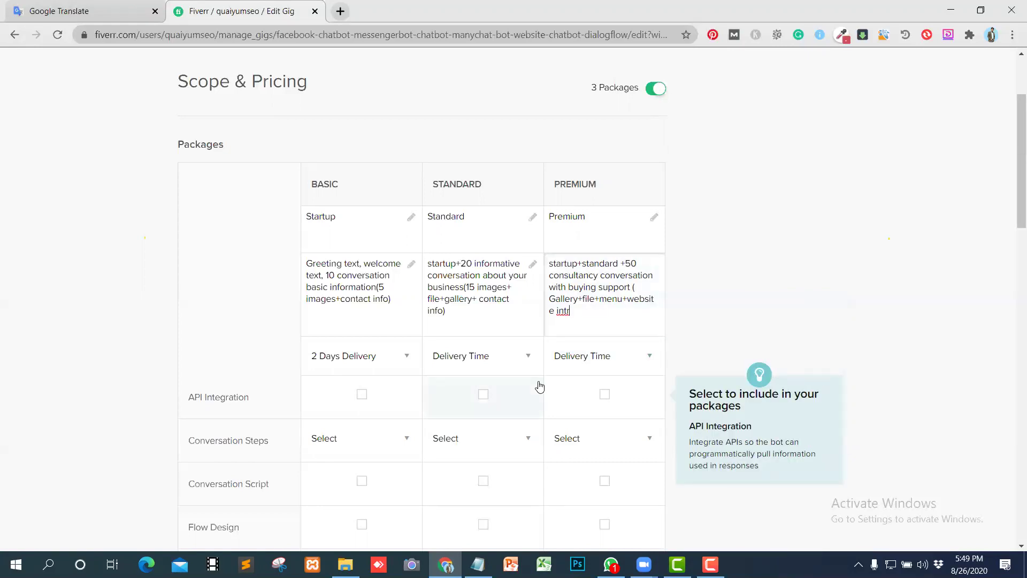
key("alt+Tab")
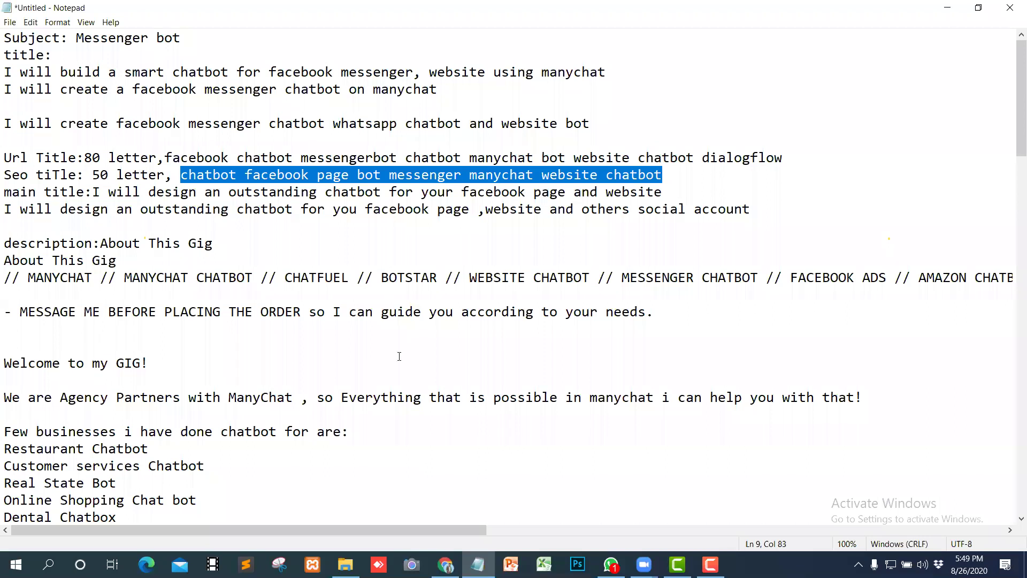
scroll(399, 356, "down", 9)
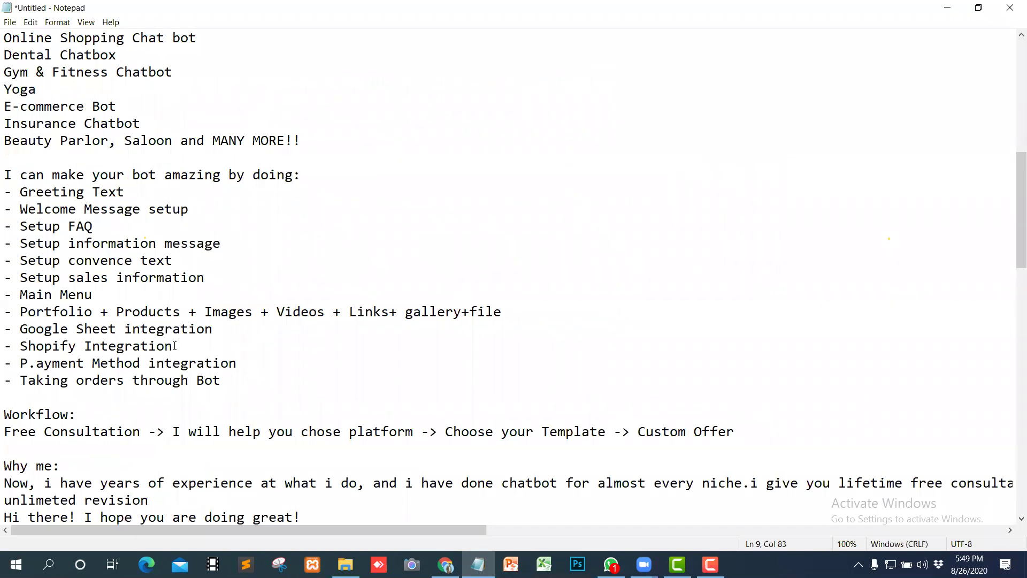
double_click(138, 346)
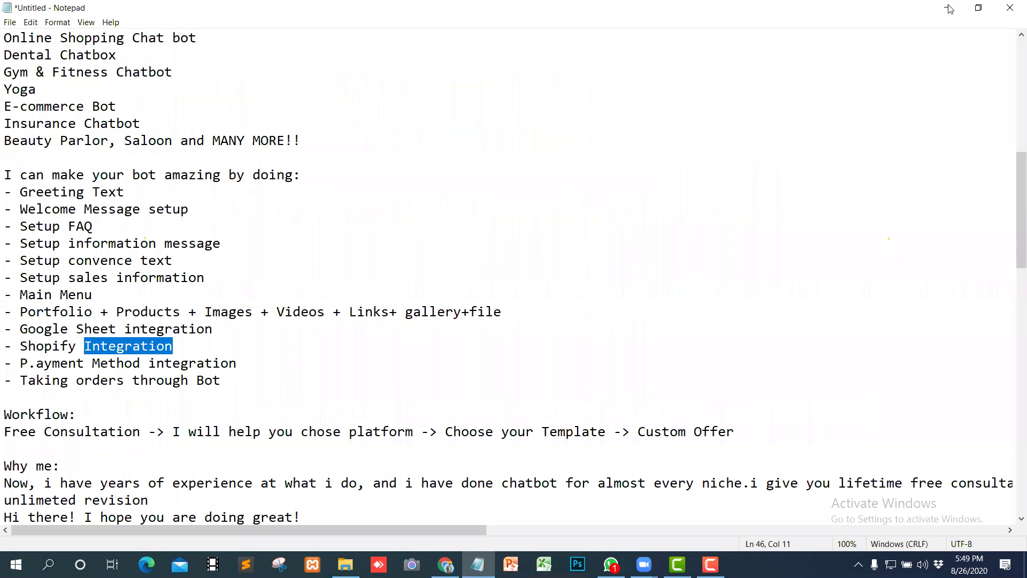
key("alt+Tab")
left_click_drag(571, 310, 552, 310)
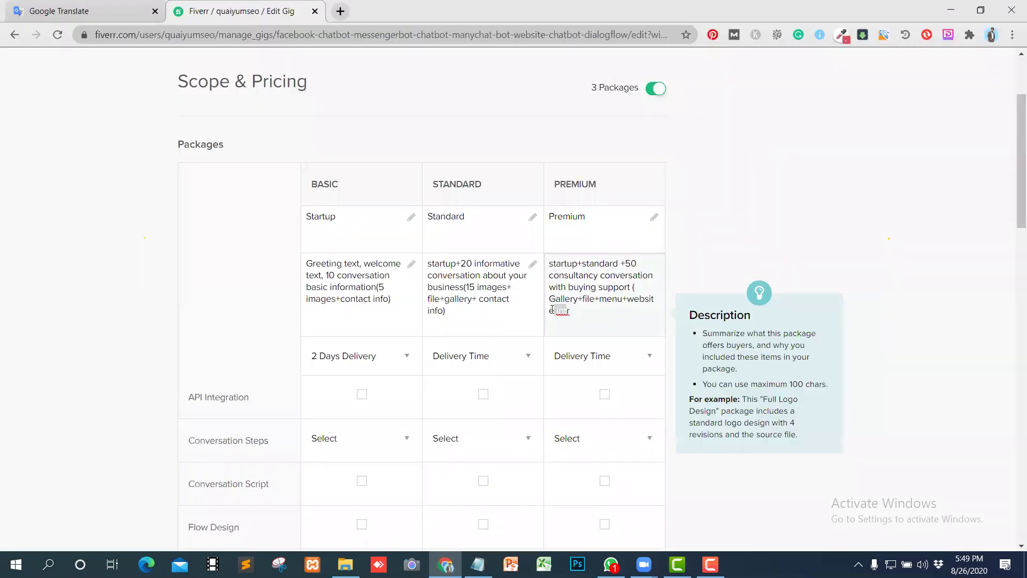
key("BackSpace")
type("in")
key("ctrl+z")
key("BackSpace")
type("Integr")
Step: Delete "Gallery+file+" from the Premium package description
left_click(598, 299)
key("shift+Left")
key("shift+Left")
key("shift+Left")
key("shift+Left")
key("shift+Left")
key("shift+Left")
key("shift+Left")
key("shift+Left")
key("shift+Left")
key("shift+Left")
key("shift+Left")
key("shift+Left")
key("shift+Left")
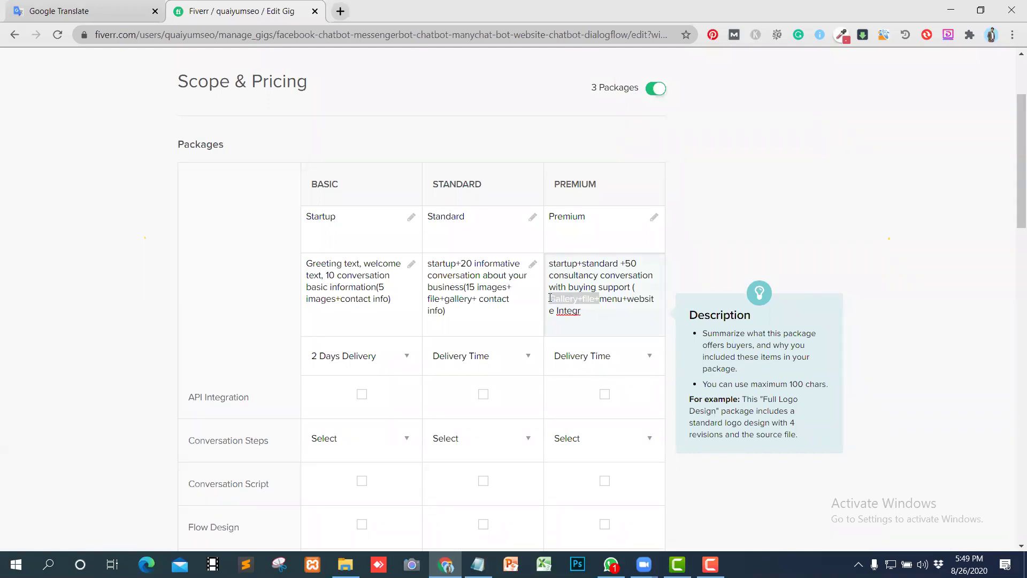
key("BackSpace")
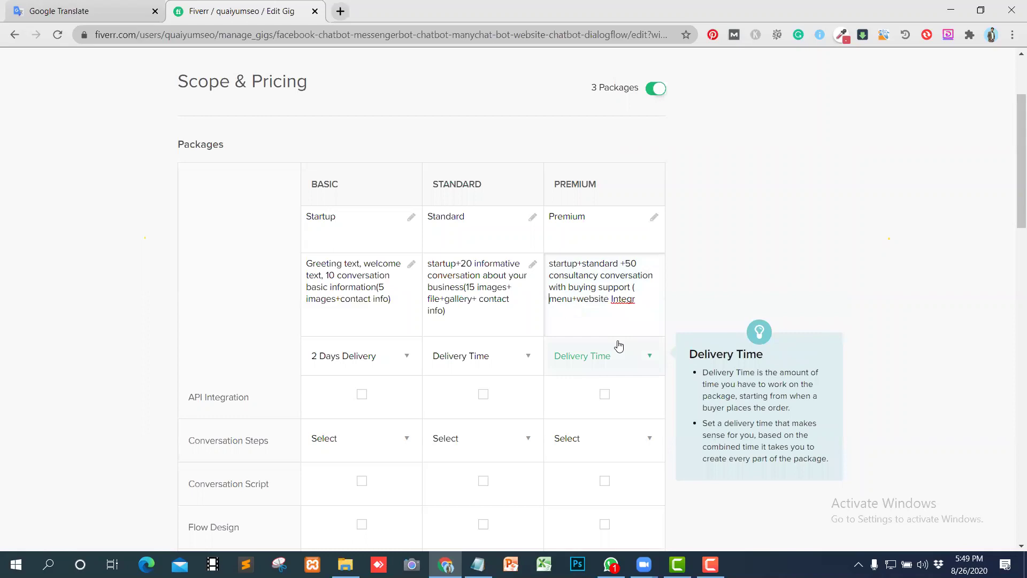
Step: Complete the end of the Premium description as "Integration)" and add a space before "website"
left_click(636, 300)
key("BackSpace")
double_click(612, 301)
type("Integration")
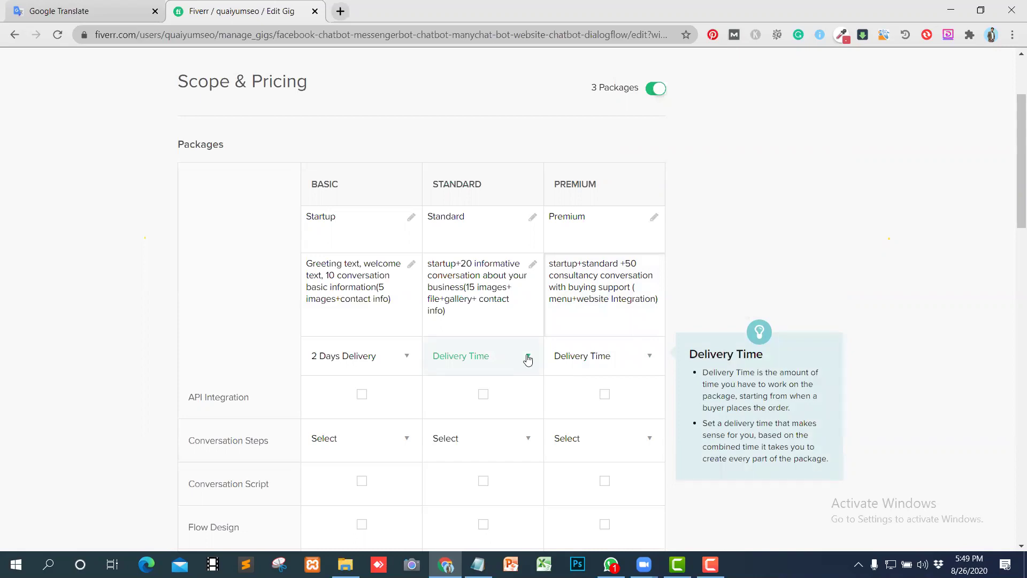
left_click(579, 299)
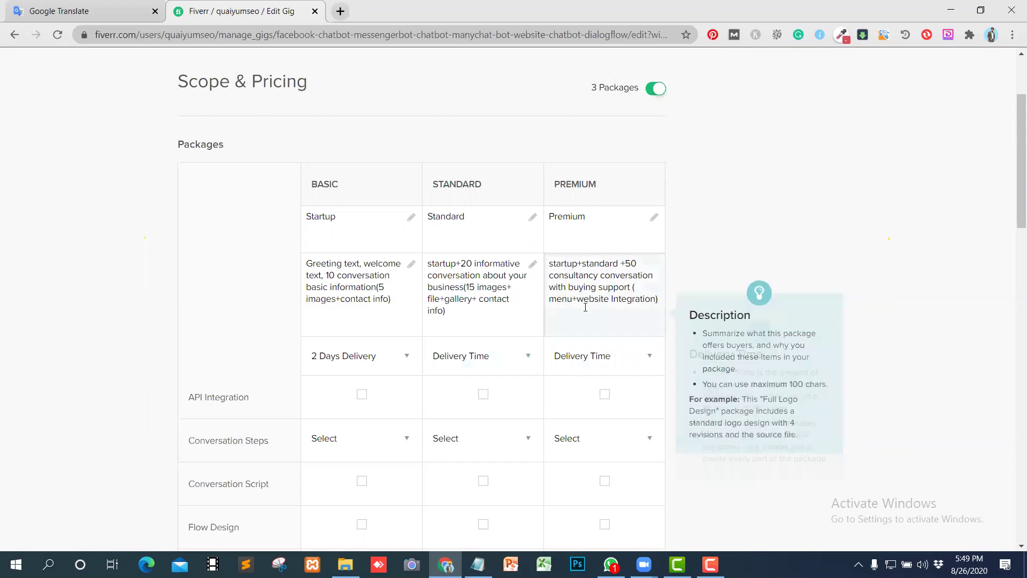
left_click(551, 309)
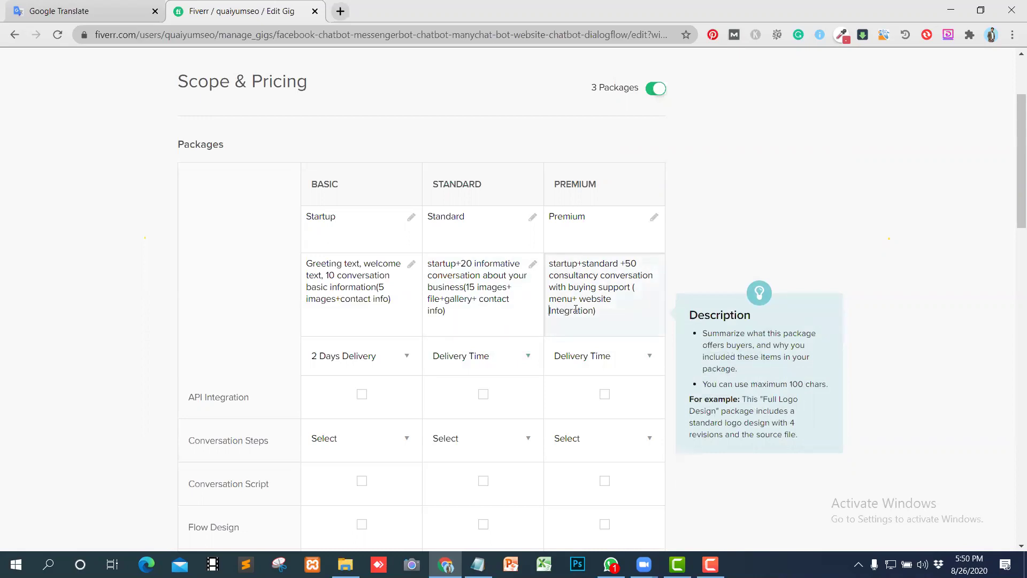
key("BackSpace")
Step: Set the delivery time to 3 days for the Standard package and 4 days for the Premium package
left_click(528, 361)
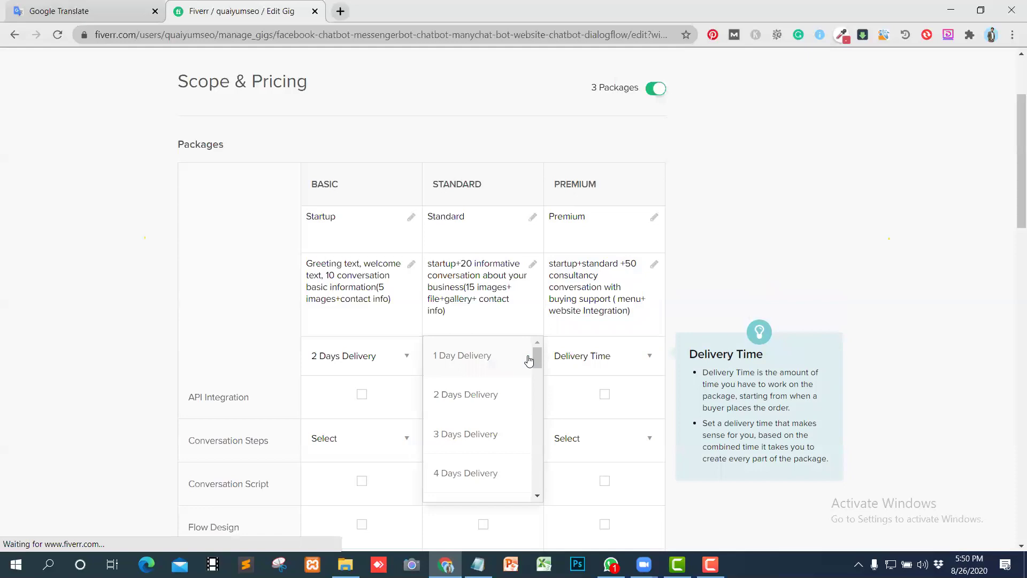
left_click(465, 435)
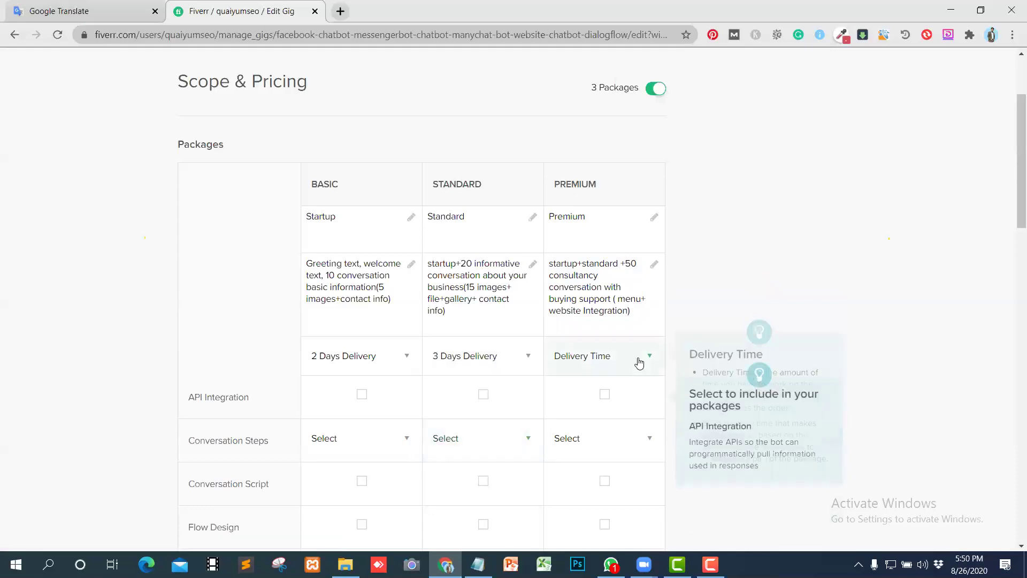
left_click(644, 357)
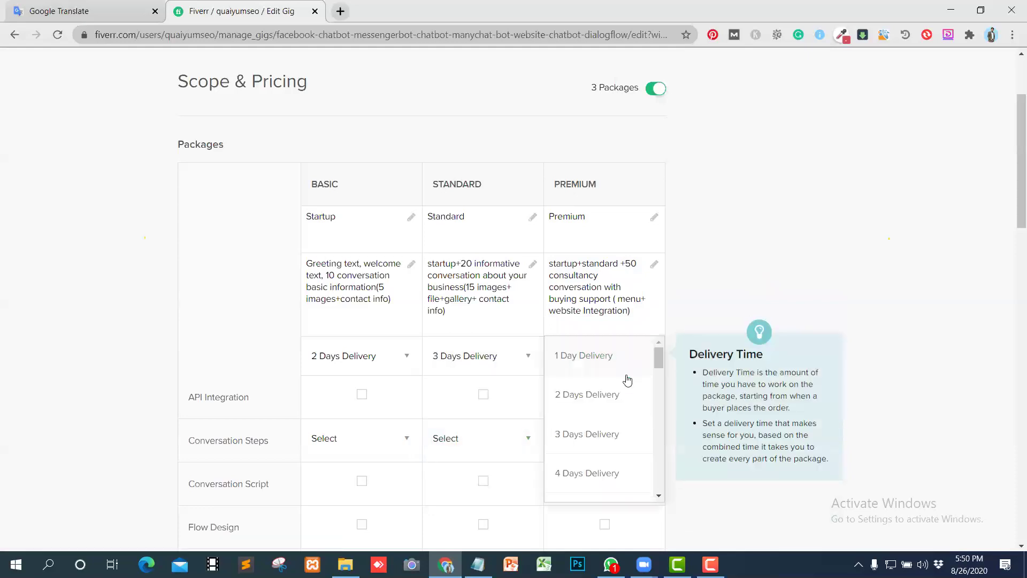
left_click(562, 472)
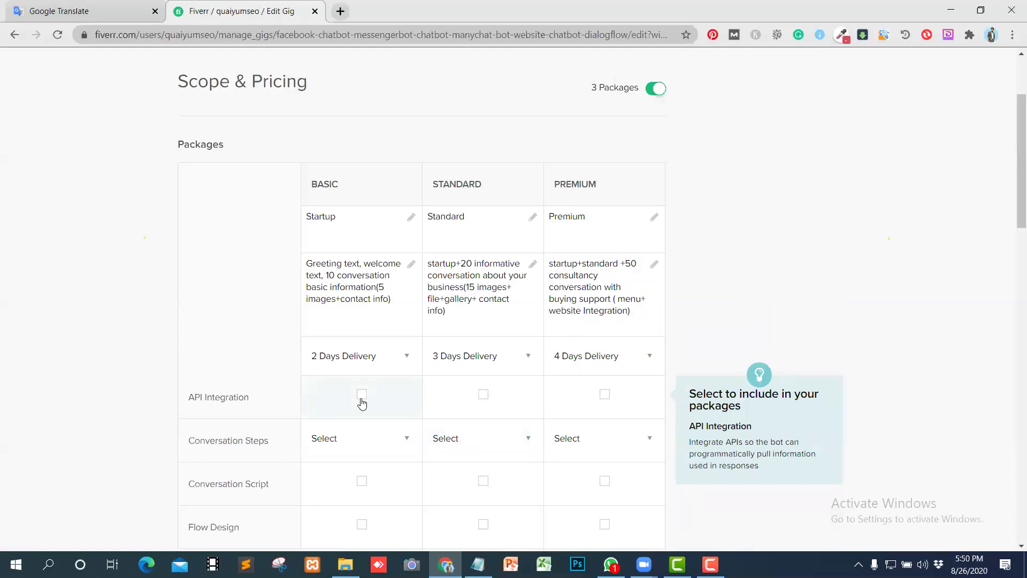
Step: Switch to the webcare Chrome profile, search Google for "manychat" and open the ManyChat dashboard through its login result
scroll(362, 402, "down", 1)
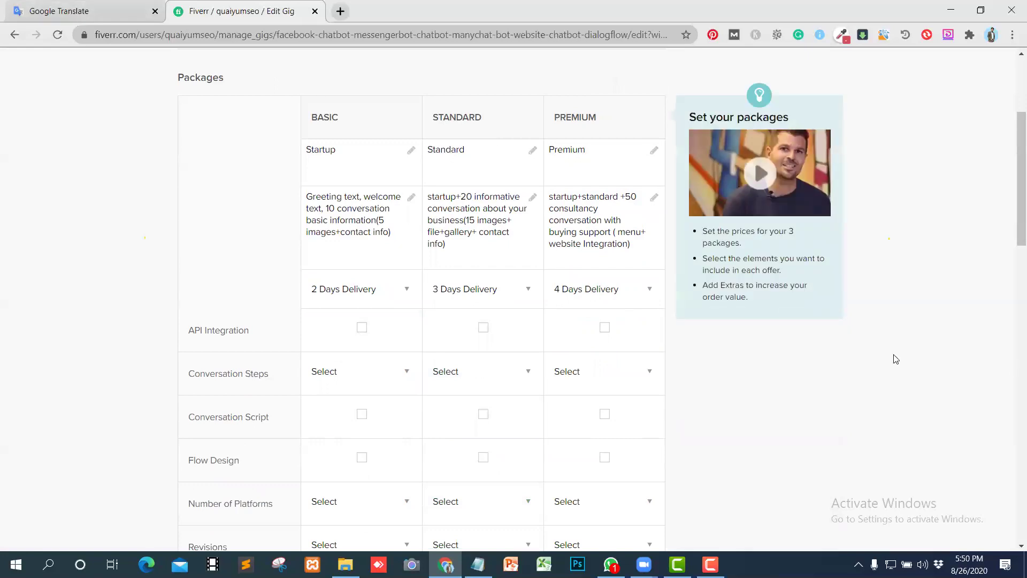
left_click(955, 10)
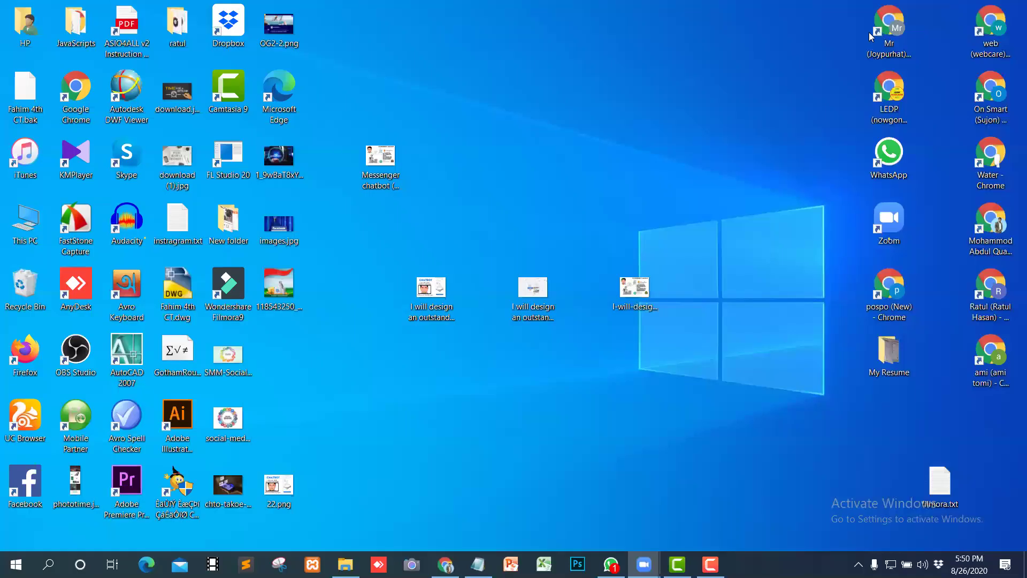
double_click(991, 23)
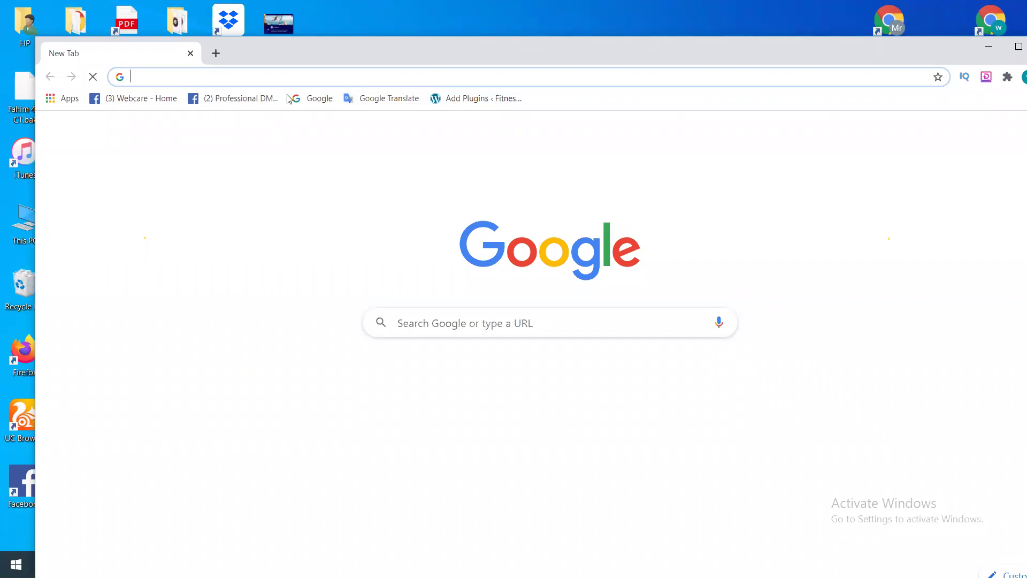
left_click(207, 74)
type("m")
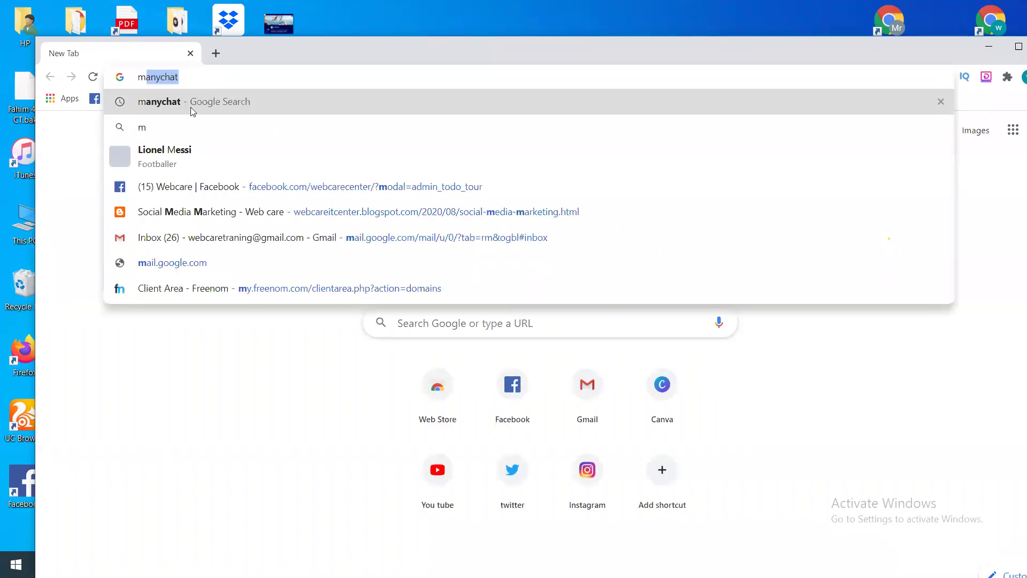
left_click(190, 106)
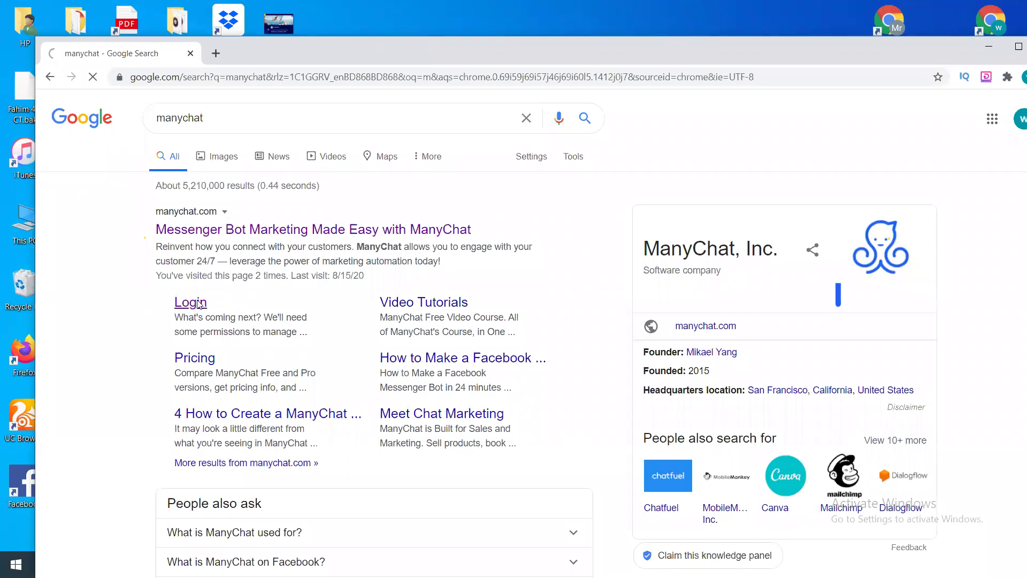
left_click(199, 304)
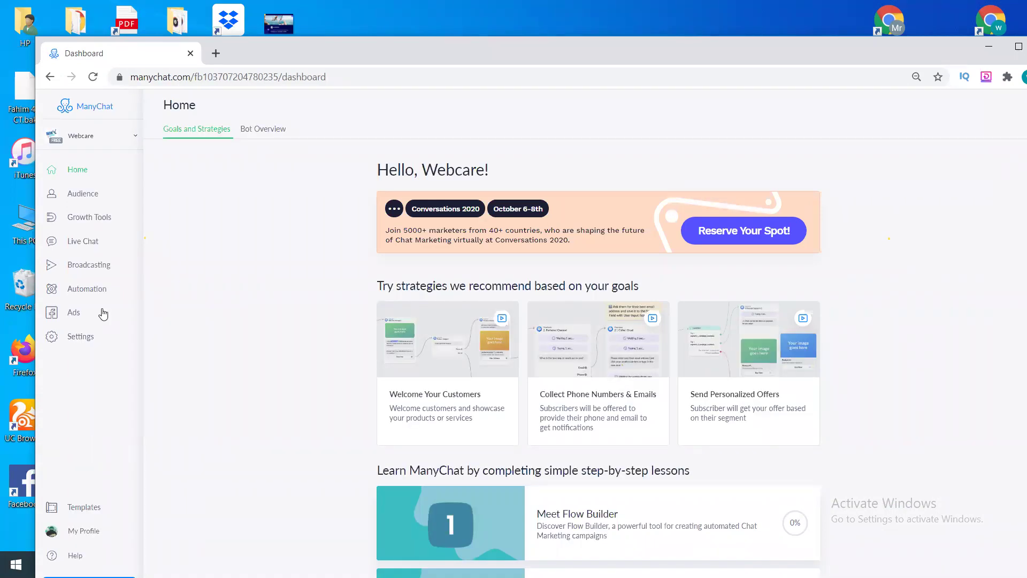
Step: Examine the API key option in the ManyChat settings and put that browser window away
left_click(81, 343)
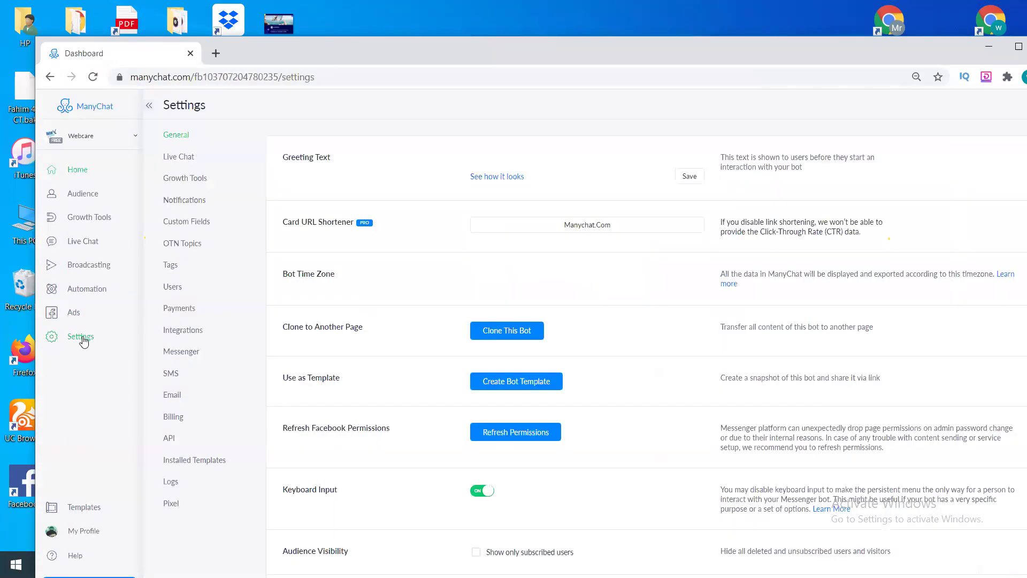
scroll(383, 488, "down", 1)
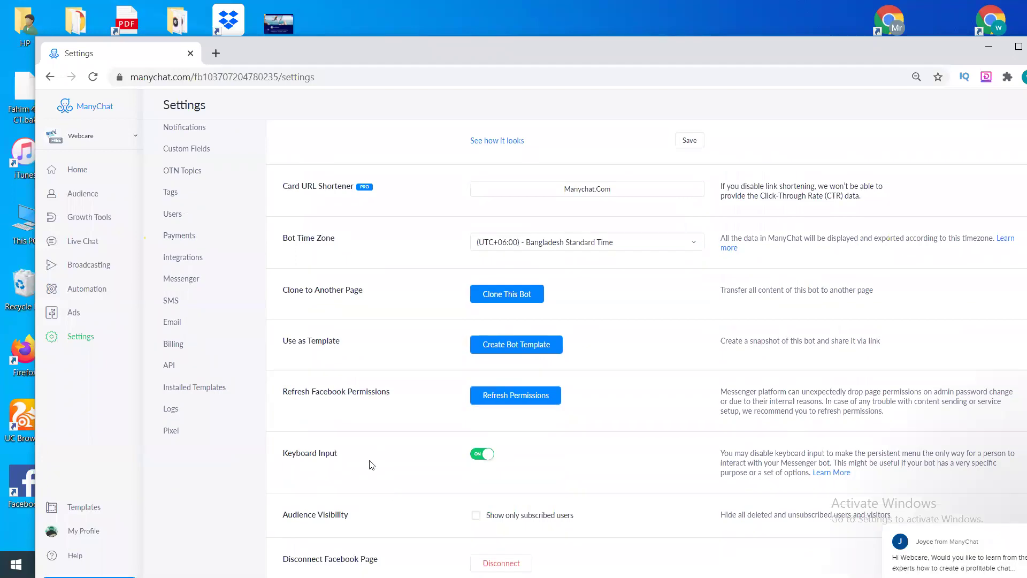
left_click(166, 367)
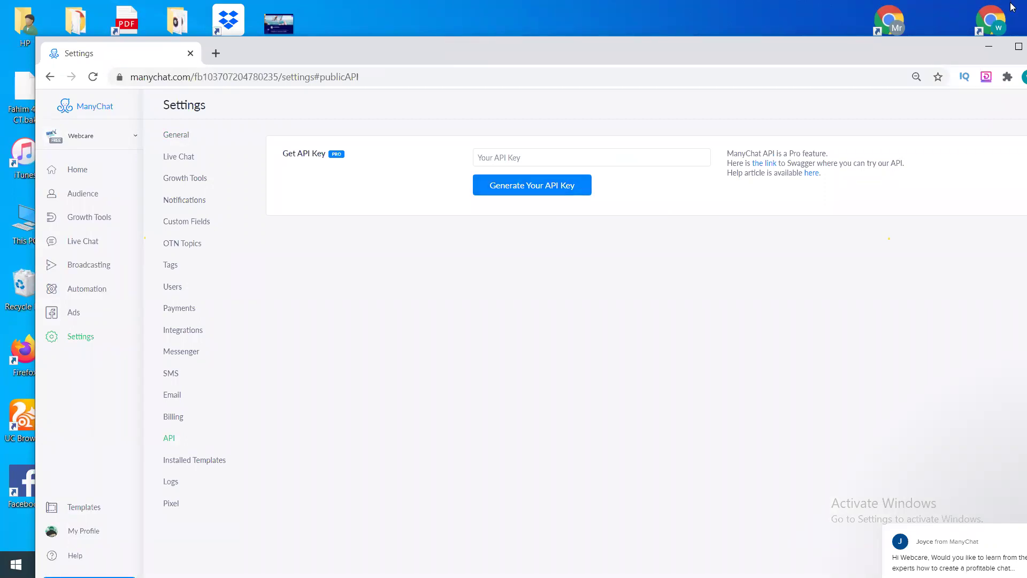
left_click(987, 51)
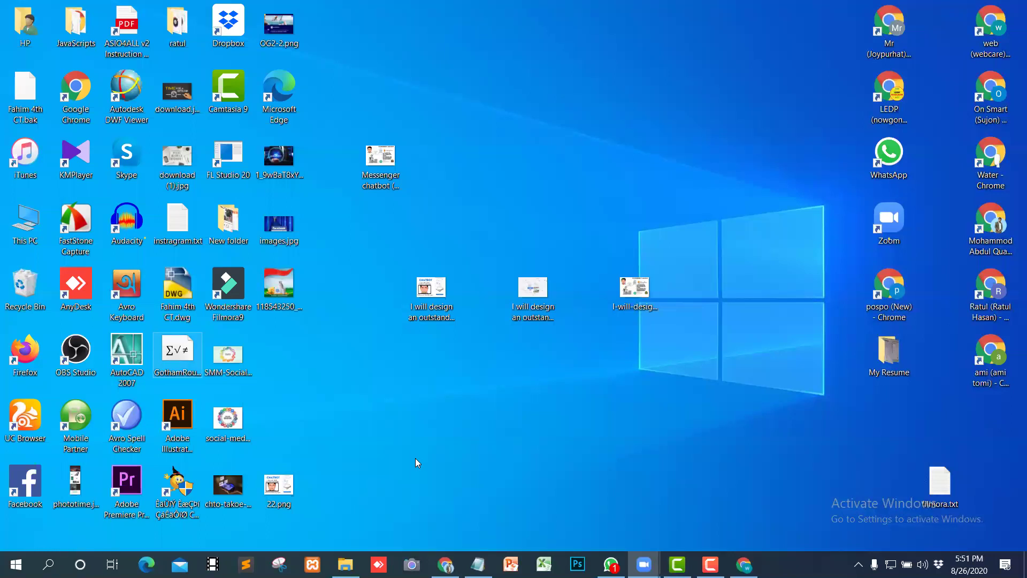
Step: Return to the Fiverr gig editor and include API Integration in the Basic, Standard and Premium packages
key("alt+Tab")
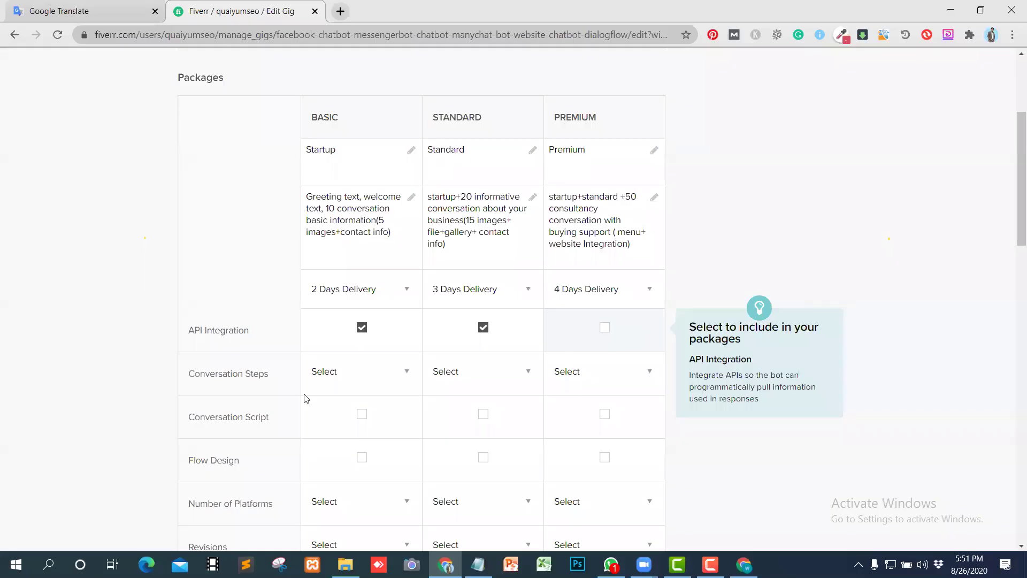
left_click(568, 351)
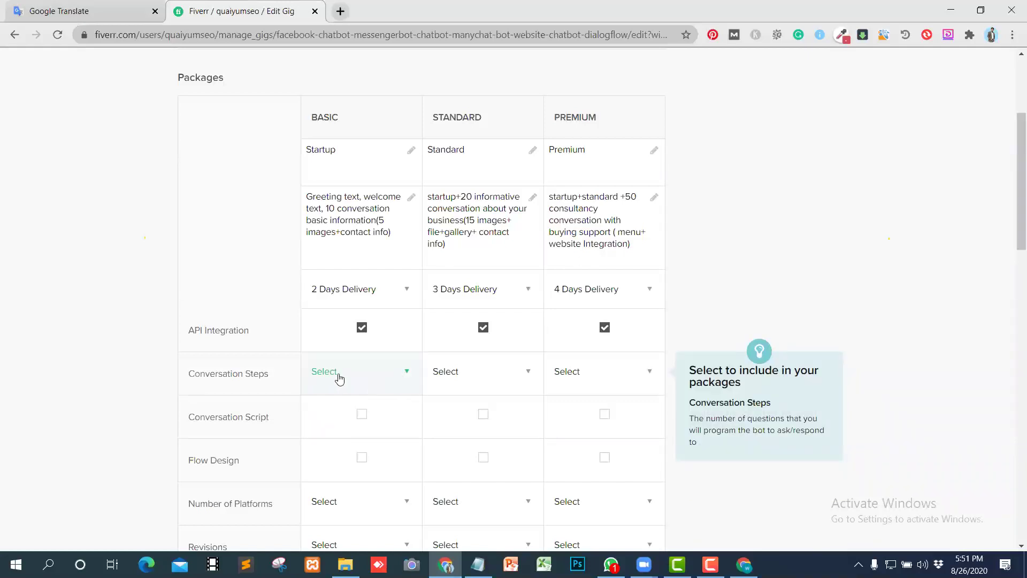
Step: Set Conversation Steps to 10 for the Basic package, 20 for Standard and 50 for Premium
left_click(410, 376)
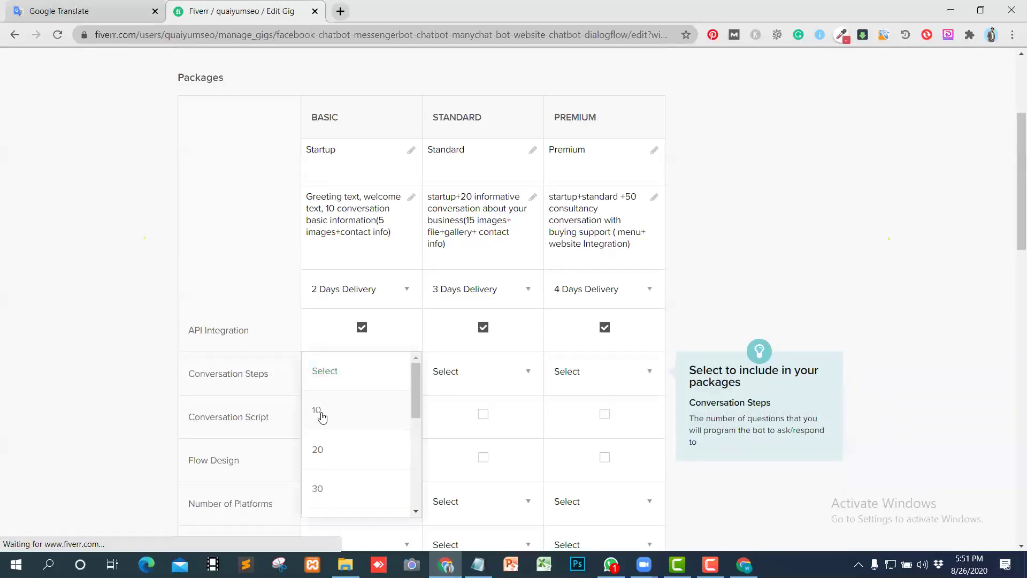
left_click(320, 411)
left_click(530, 374)
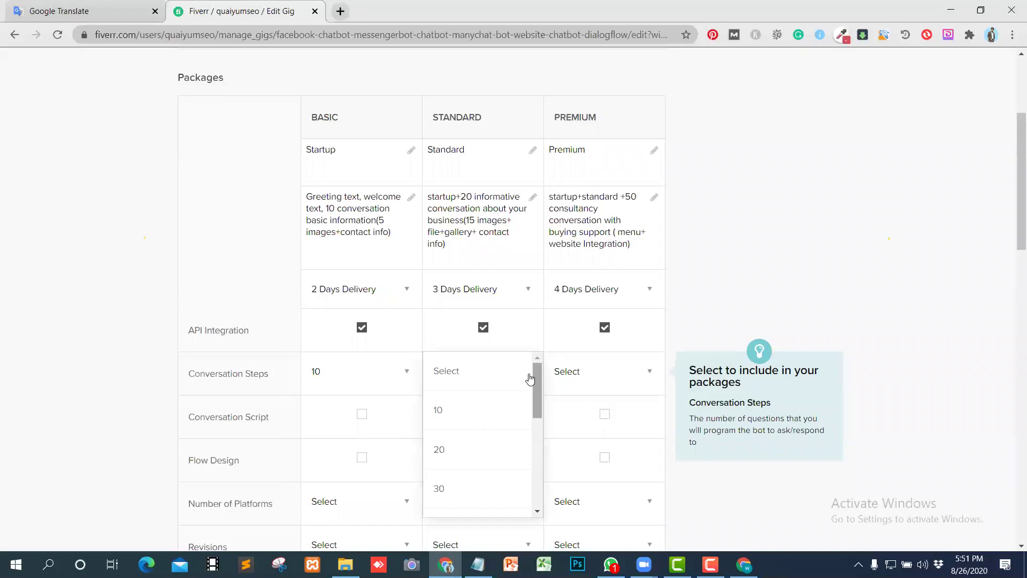
left_click(440, 453)
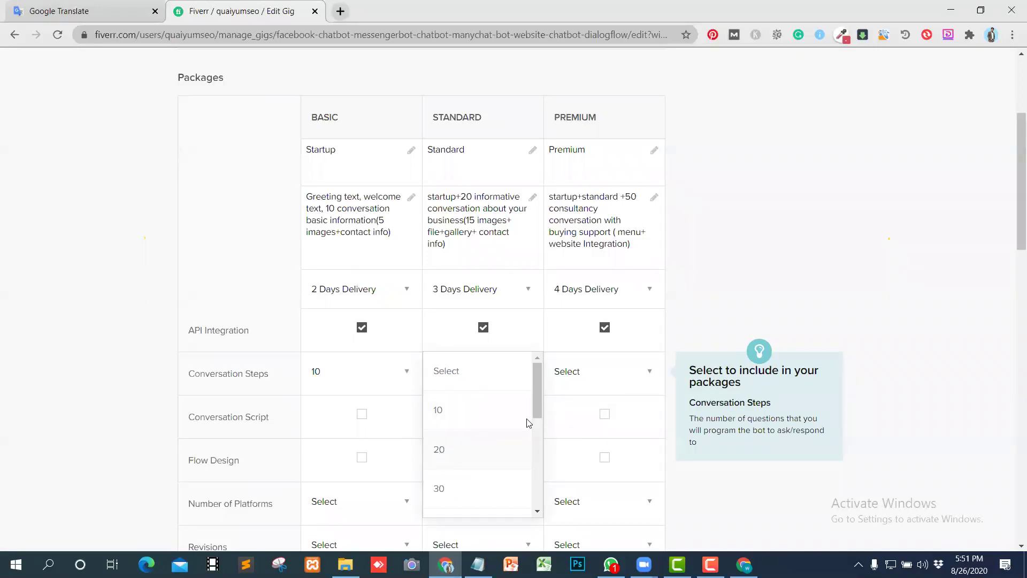
left_click(656, 375)
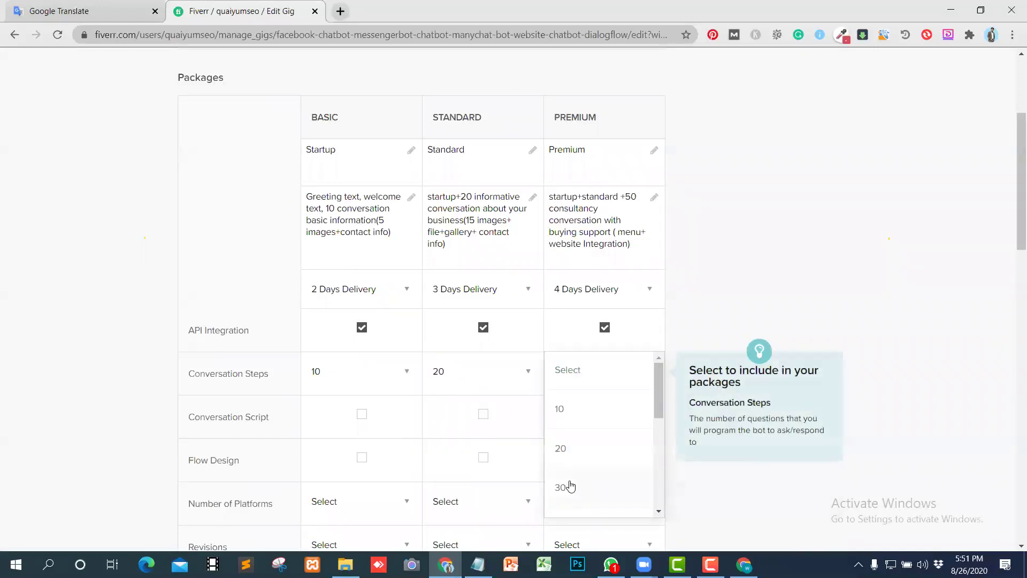
scroll(571, 486, "down", 2)
left_click(556, 500)
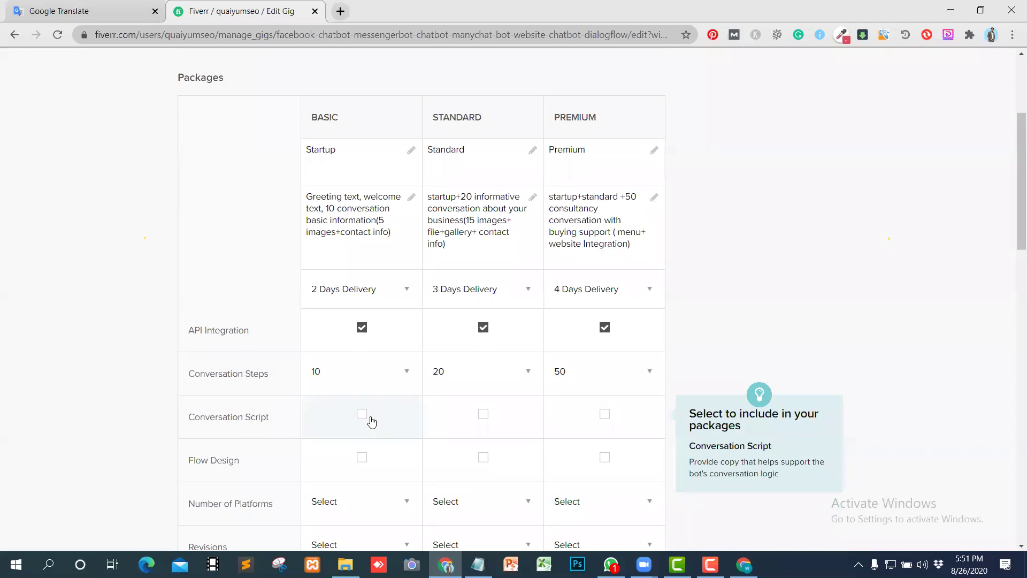
Step: Include Conversation Script and Flow Design in the Standard and Premium packages, leaving both out of Basic
left_click(484, 416)
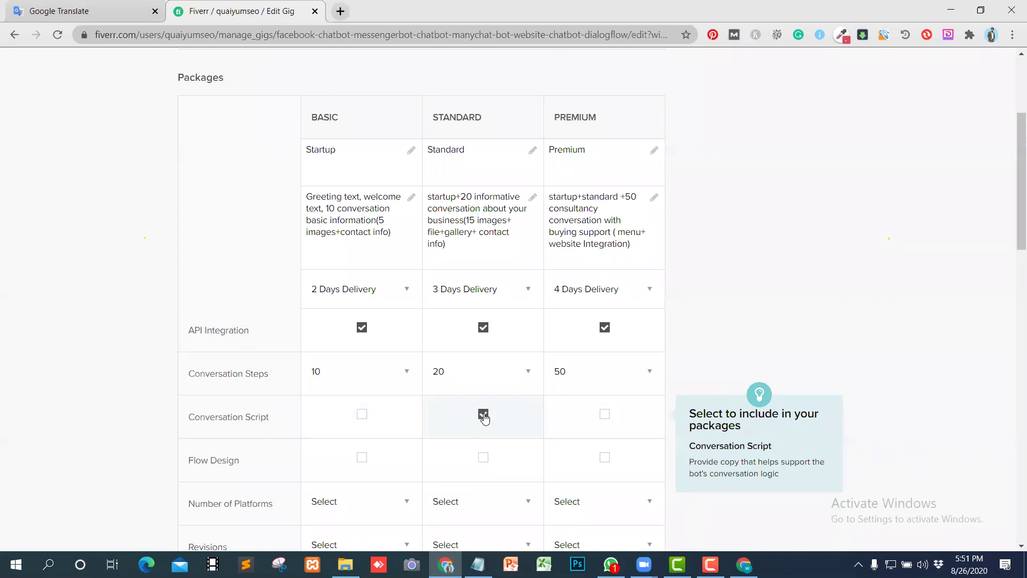
left_click(604, 414)
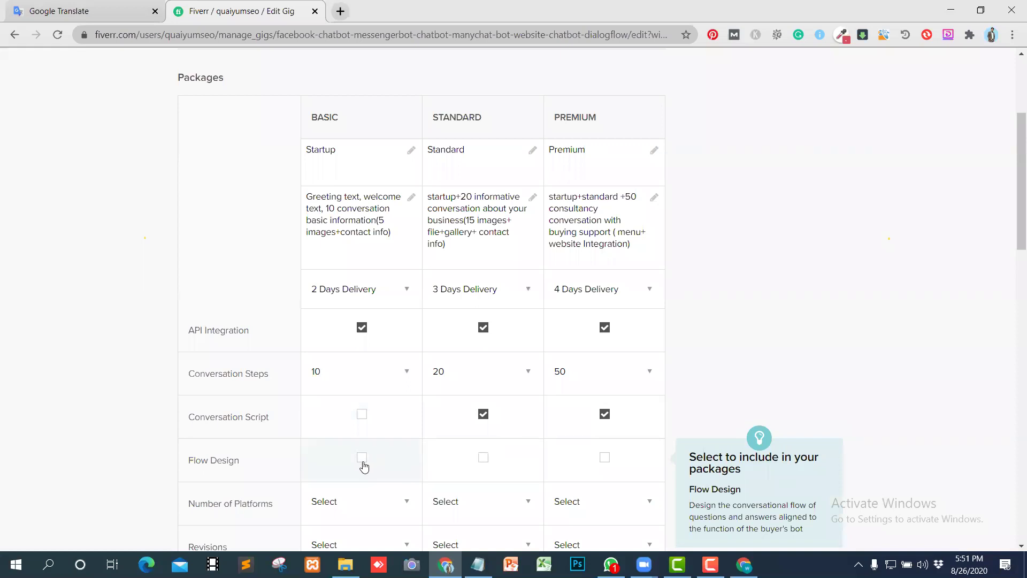
scroll(363, 465, "down", 2)
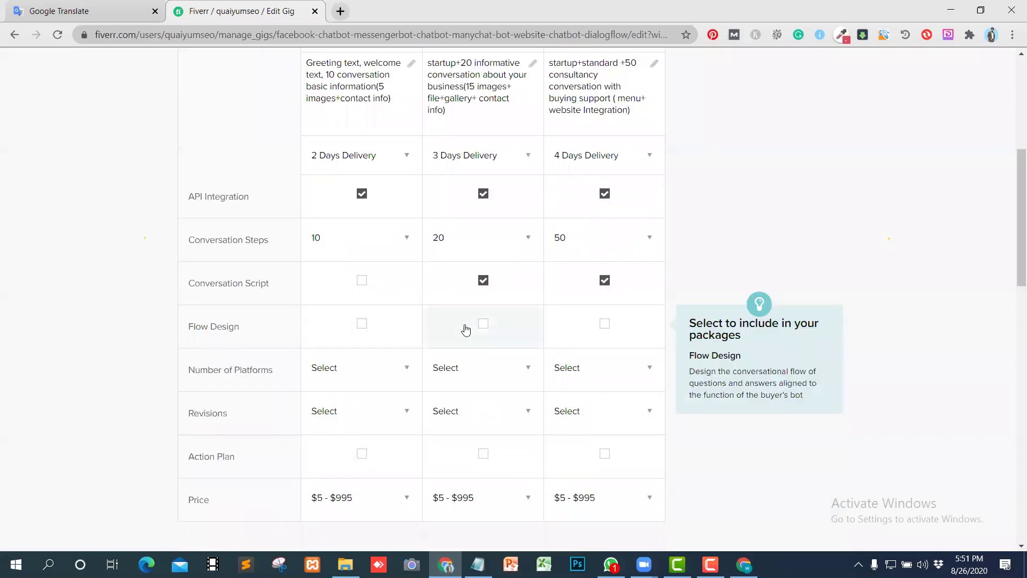
left_click(362, 324)
left_click(484, 331)
left_click(359, 282)
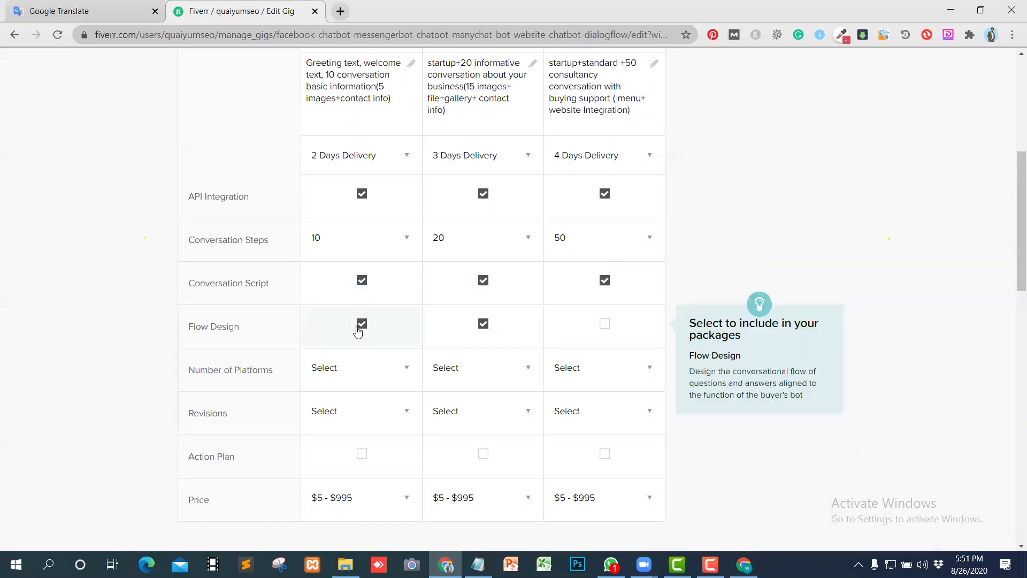
left_click(360, 283)
left_click(361, 327)
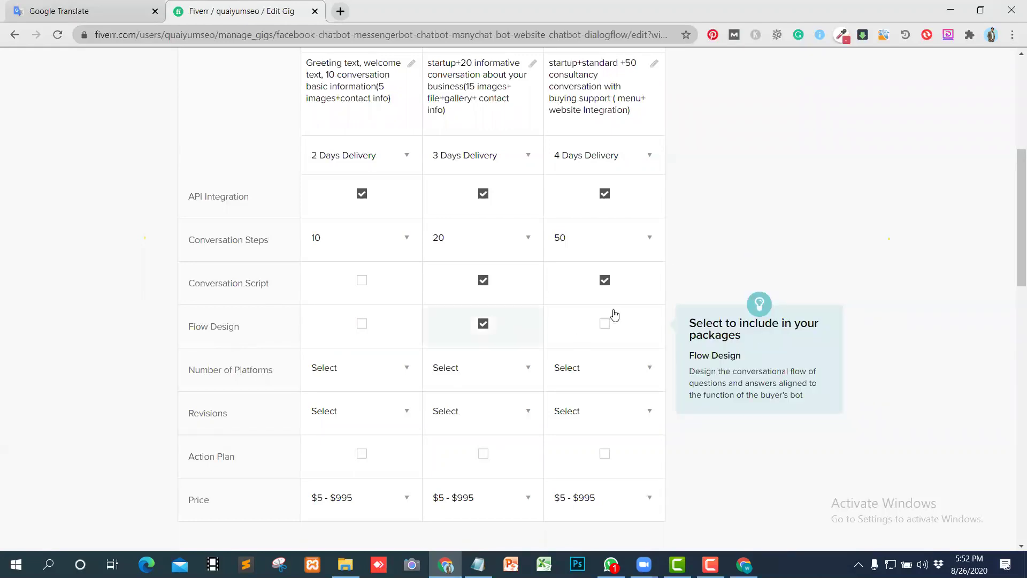
left_click(603, 326)
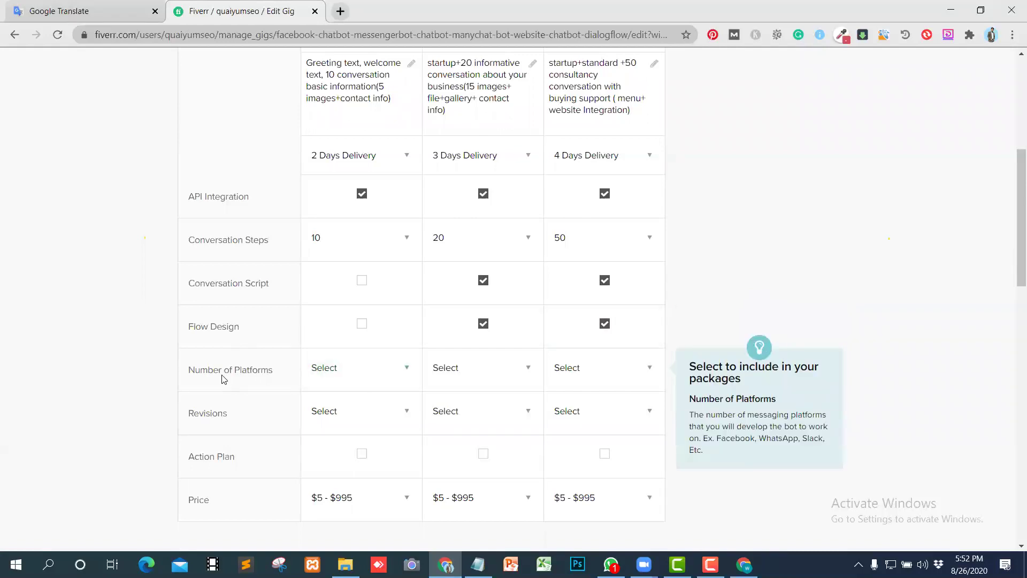
Step: Set Revisions to Unlimited for the Basic, Standard and Premium packages
left_click(406, 372)
left_click(406, 371)
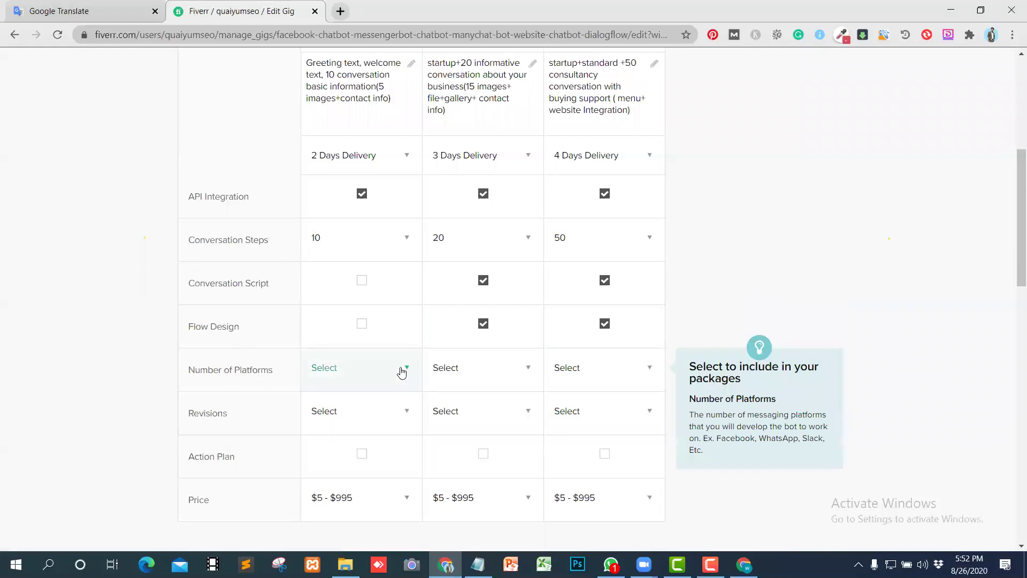
left_click(403, 413)
scroll(336, 479, "down", 2)
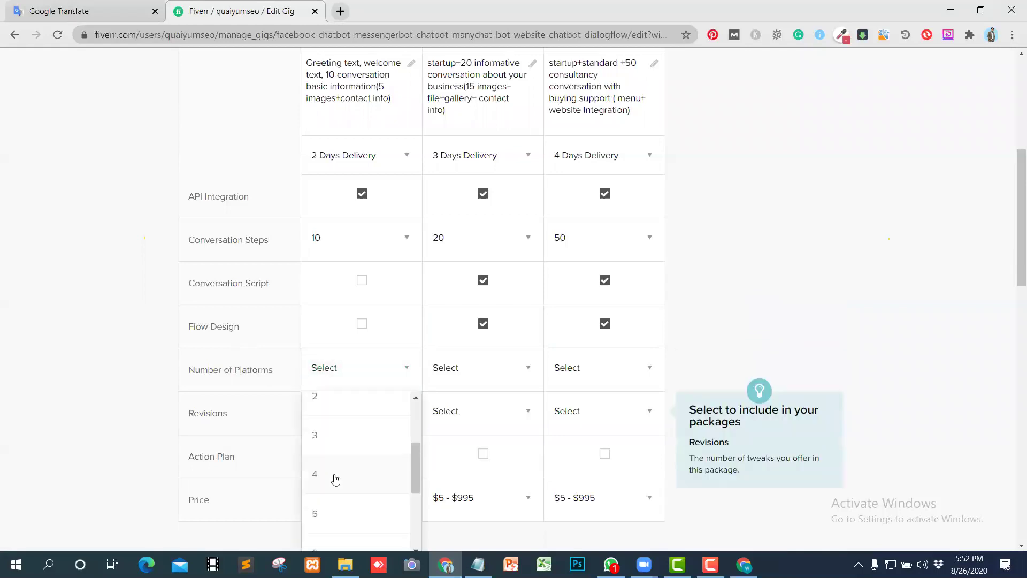
scroll(335, 479, "down", 8)
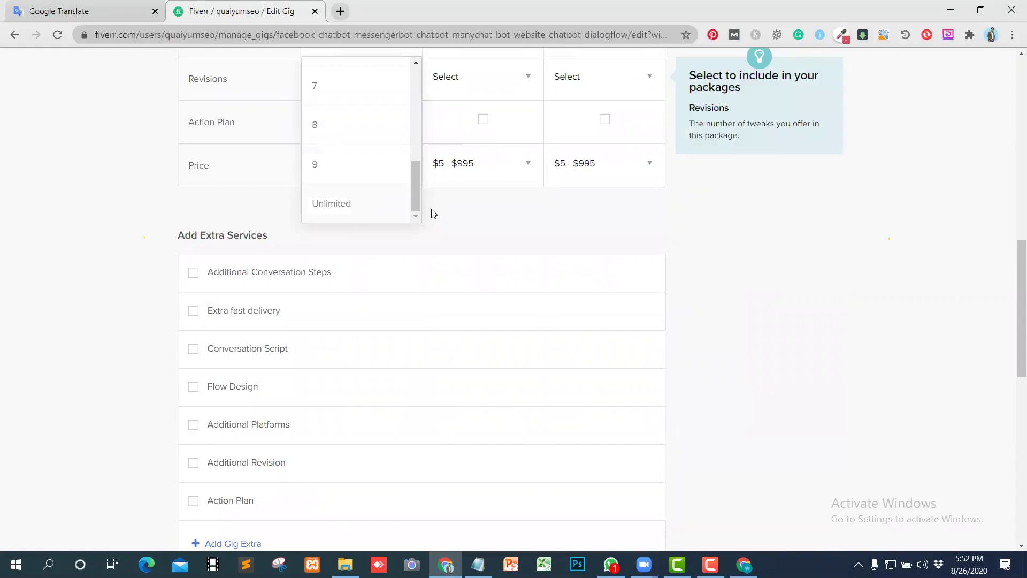
key("Return")
scroll(481, 227, "up", 3)
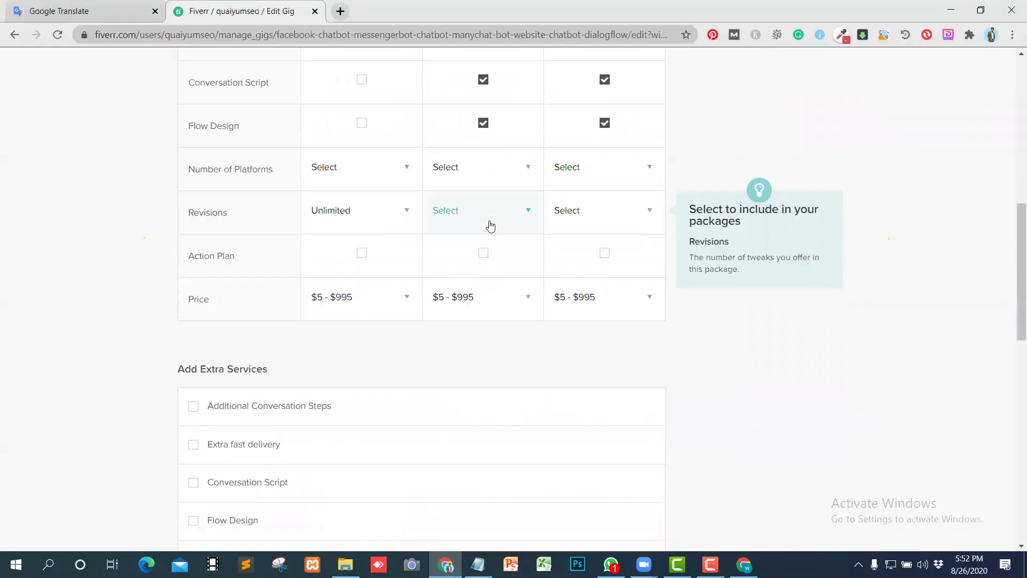
left_click(526, 214)
scroll(460, 310, "down", 5)
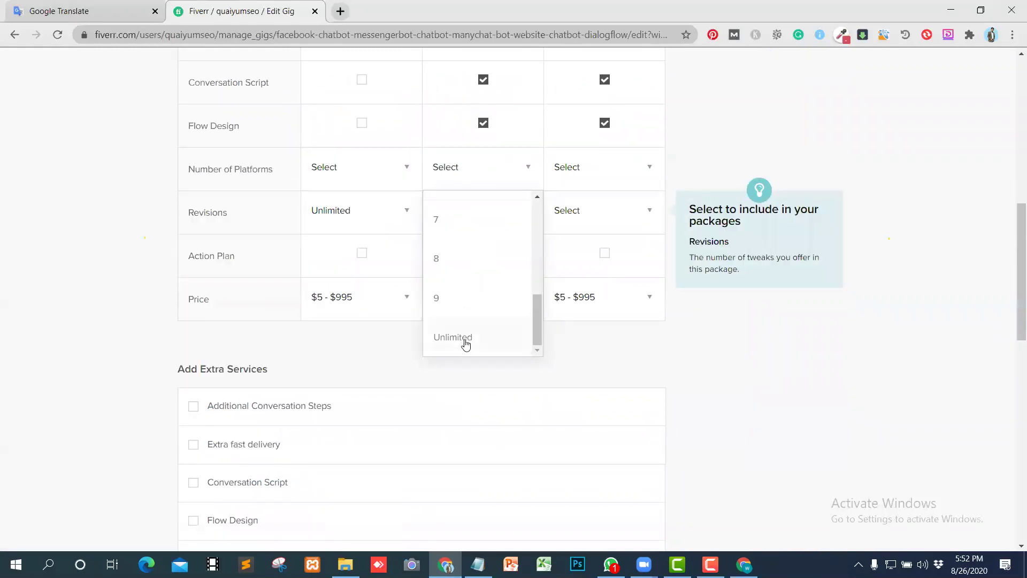
key("Return")
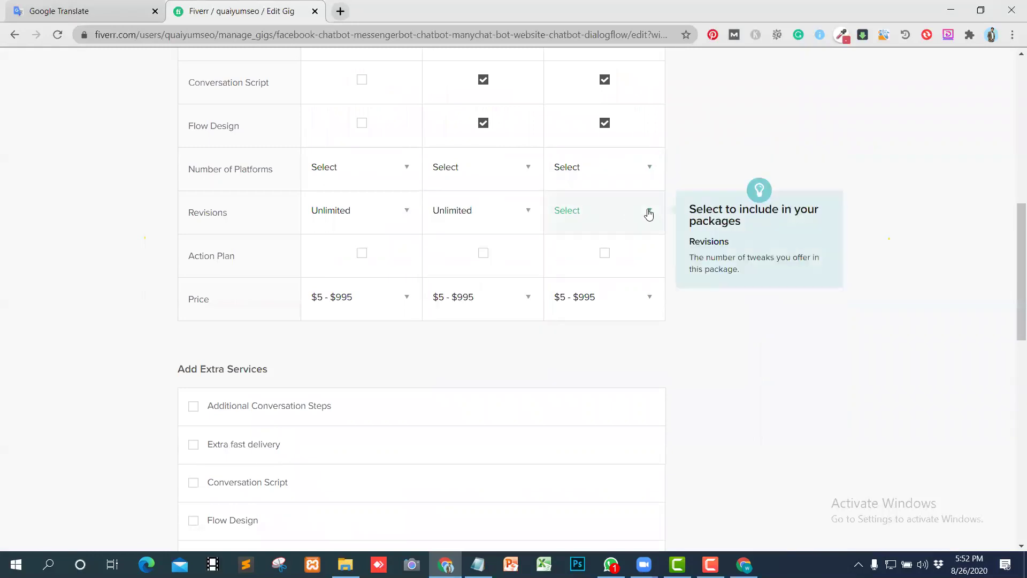
left_click(648, 213)
scroll(592, 312, "down", 5)
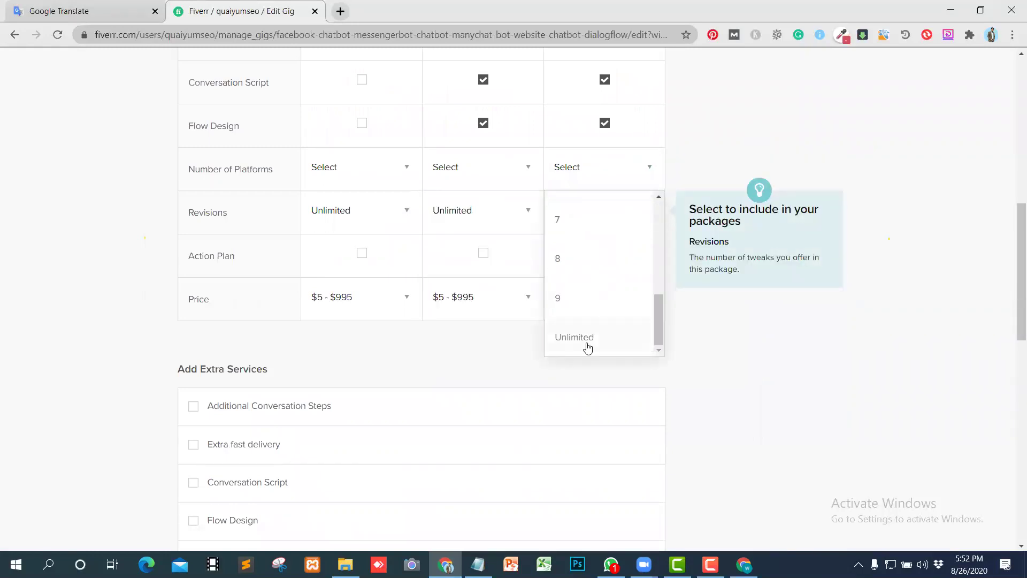
left_click(587, 338)
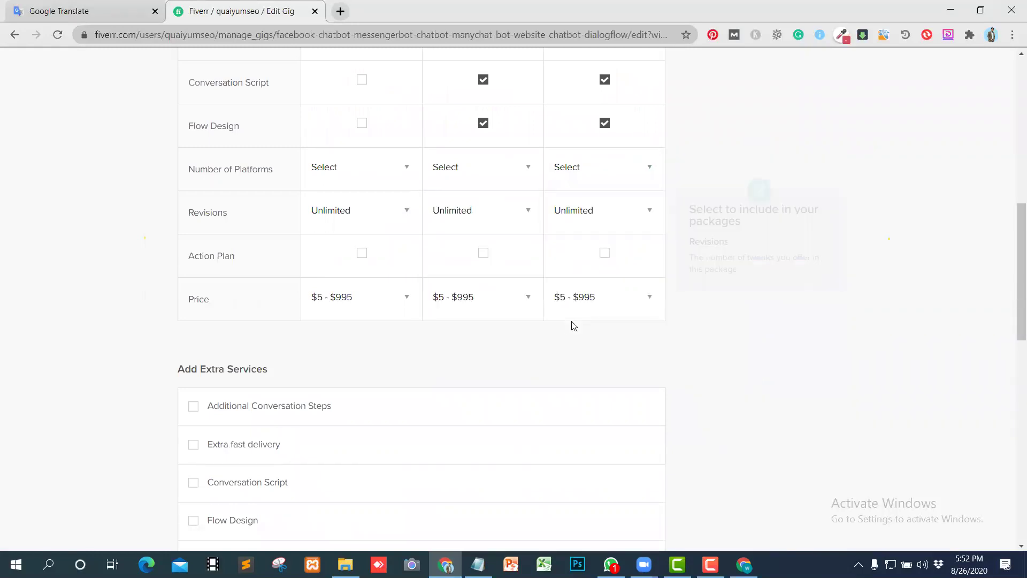
Step: Set Number of Platforms to 1 for Basic, 1 for Standard and 2 for Premium, and include Action Plan in Premium only
left_click(378, 172)
left_click(322, 210)
left_click(476, 172)
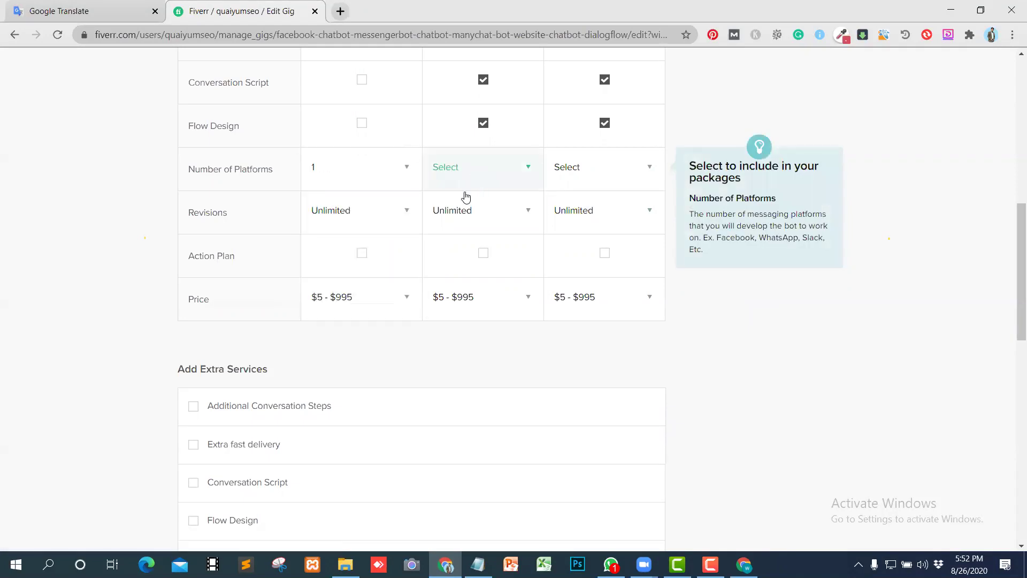
left_click(441, 217)
left_click(558, 184)
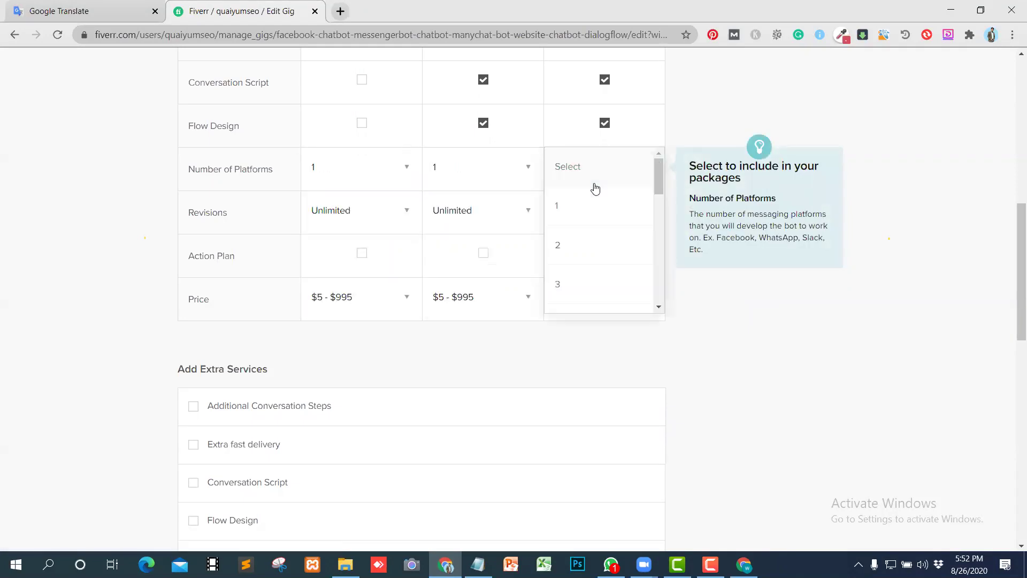
left_click(559, 246)
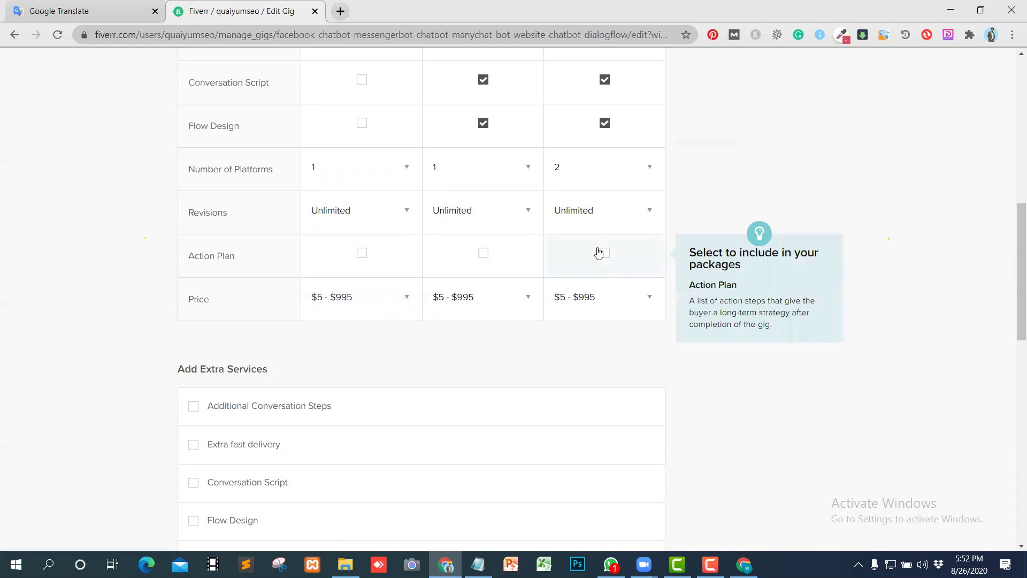
left_click(561, 271)
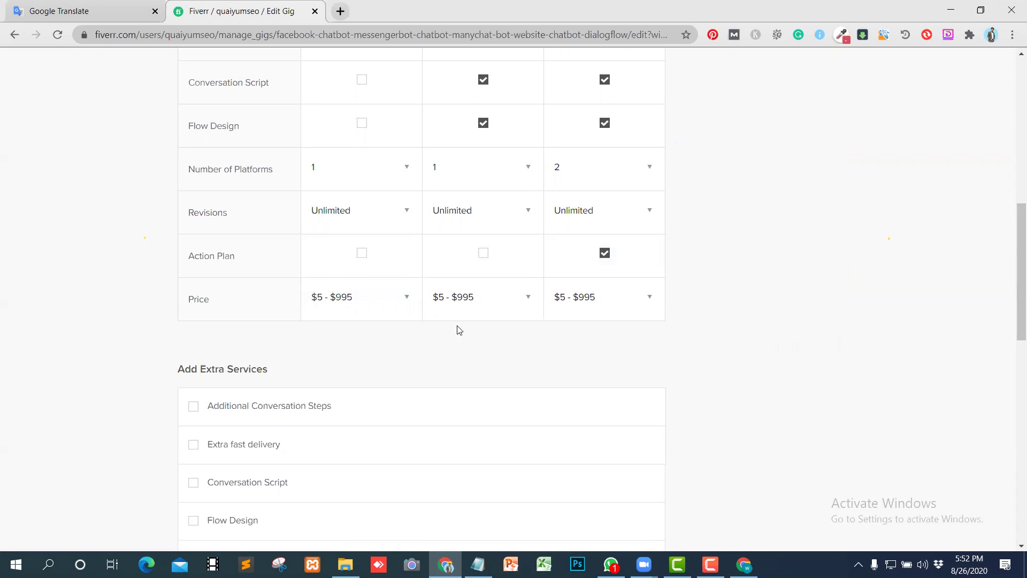
Step: Price the packages at $5 for Basic, $25 for Standard and $95 for Premium
left_click(364, 289)
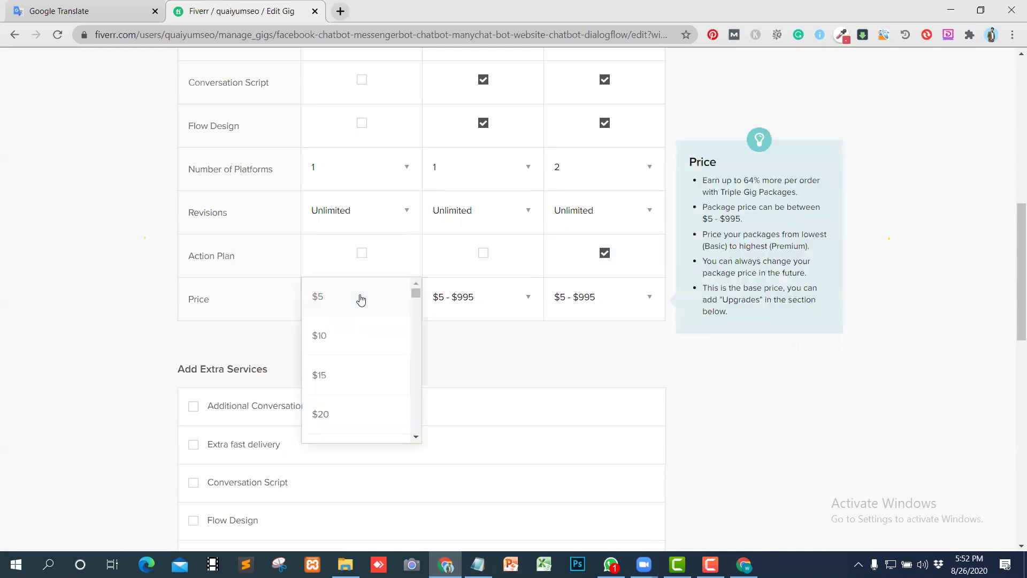
left_click(330, 296)
left_click(513, 298)
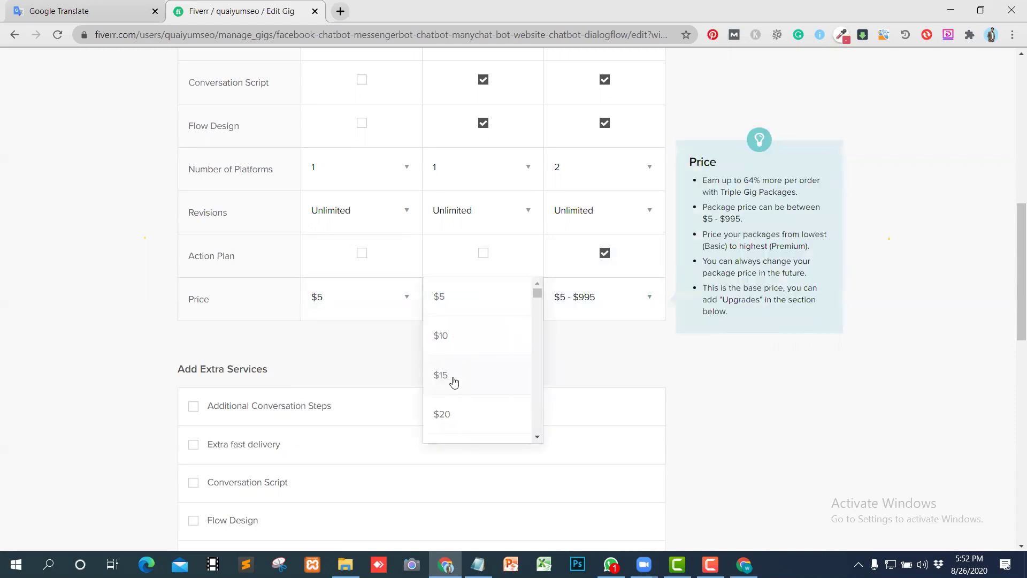
scroll(451, 395, "down", 1)
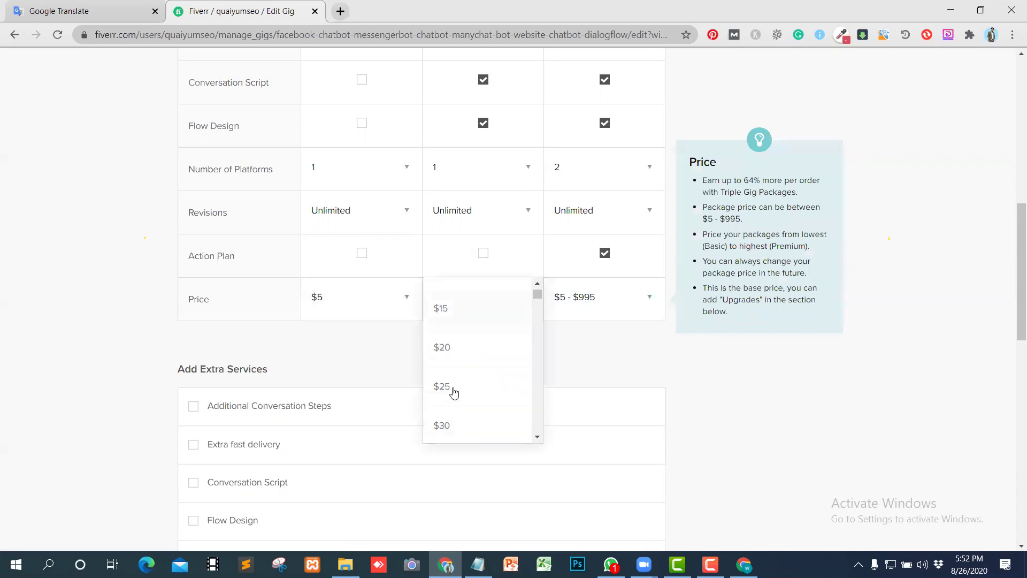
left_click(447, 387)
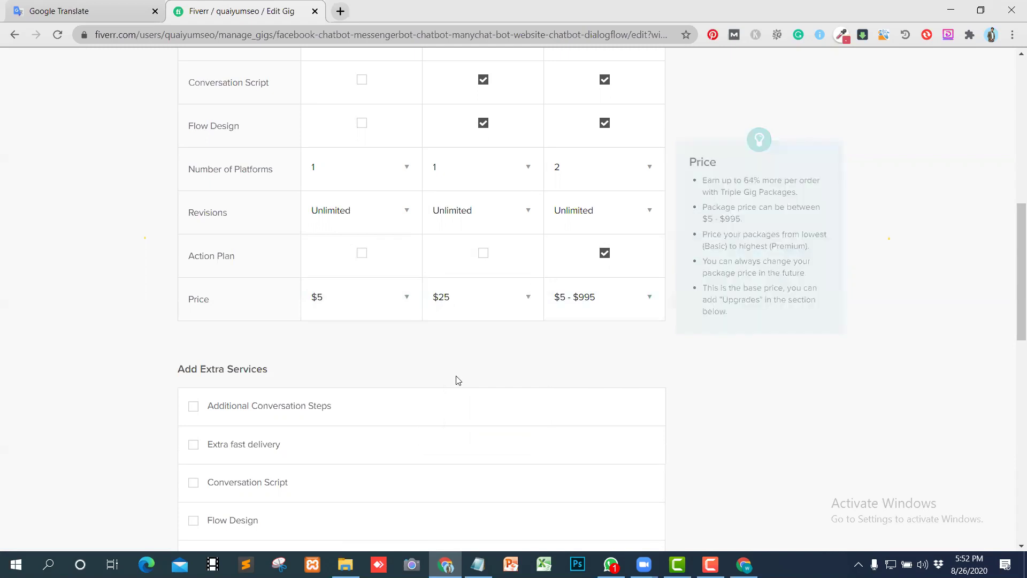
left_click(607, 302)
scroll(576, 377, "down", 4)
scroll(576, 377, "down", 2)
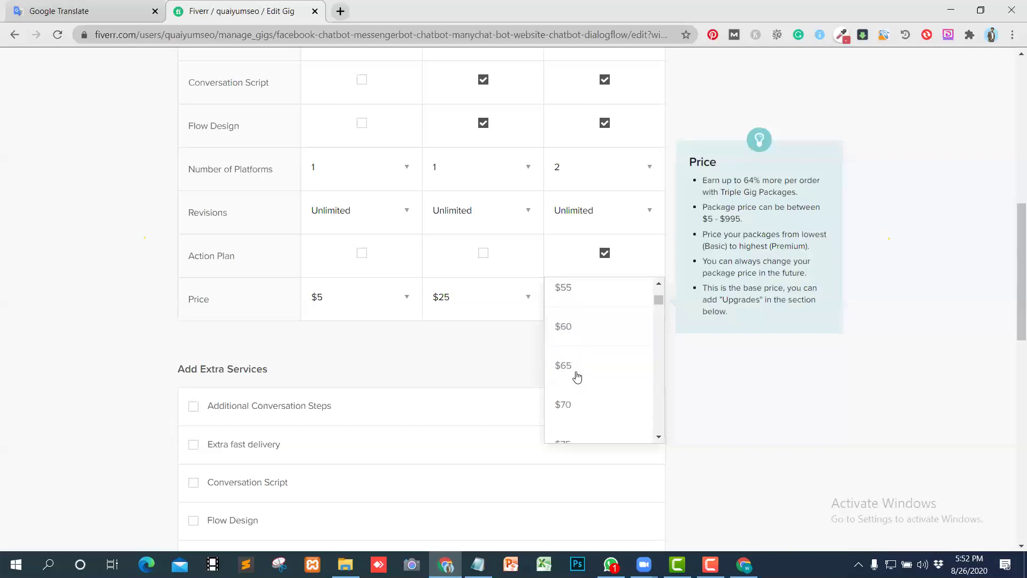
scroll(573, 392, "down", 3)
left_click(571, 401)
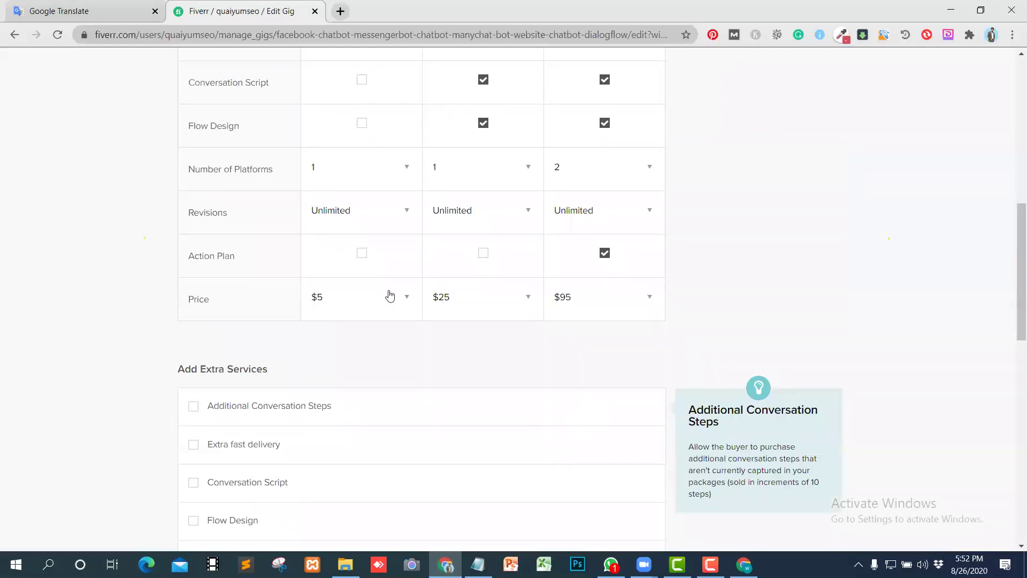
Step: Enable the Additional Conversation Steps extra service and charge $10 for 10 additional steps on the Basic package
scroll(189, 304, "down", 1)
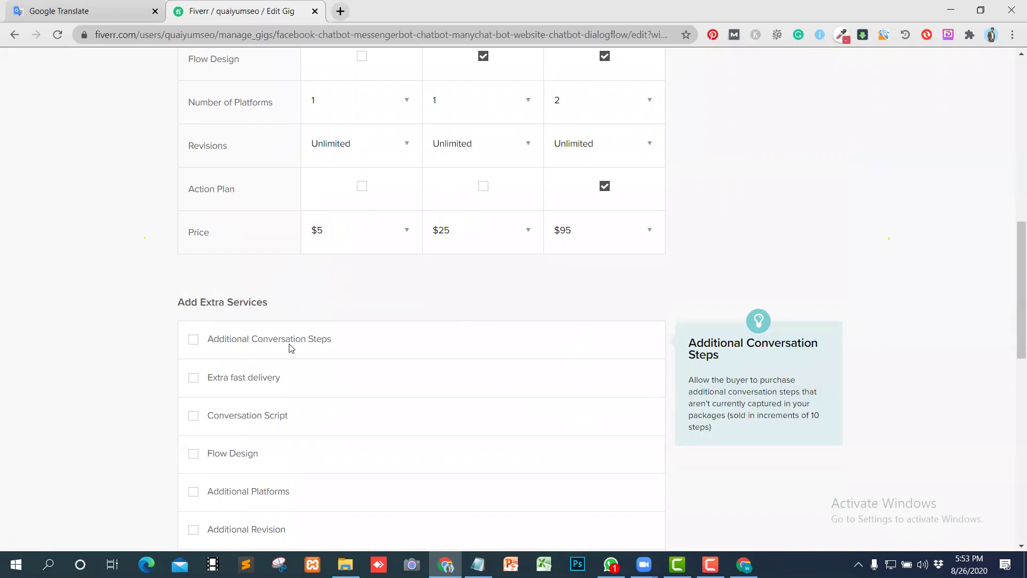
left_click(194, 343)
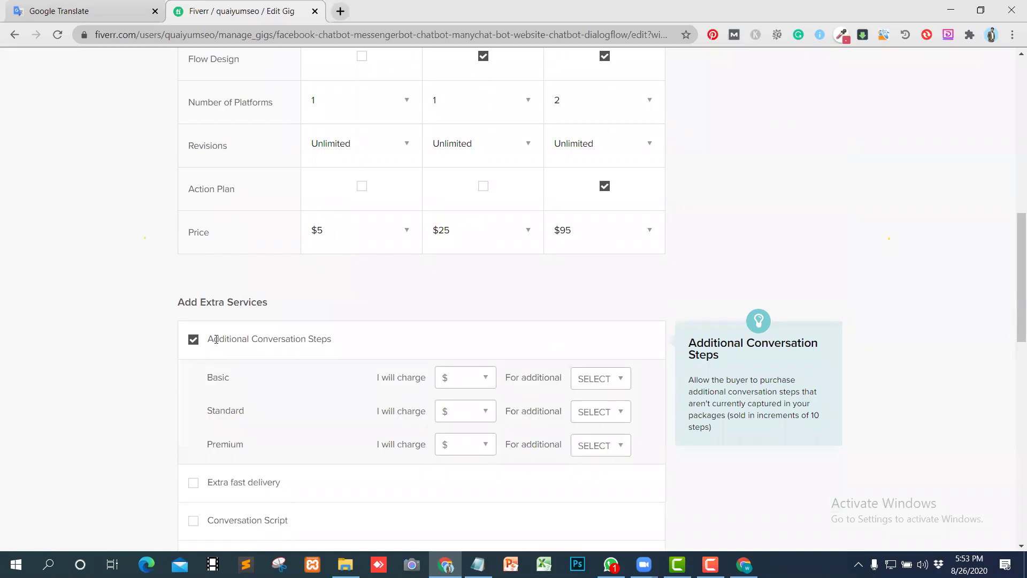
left_click(487, 382)
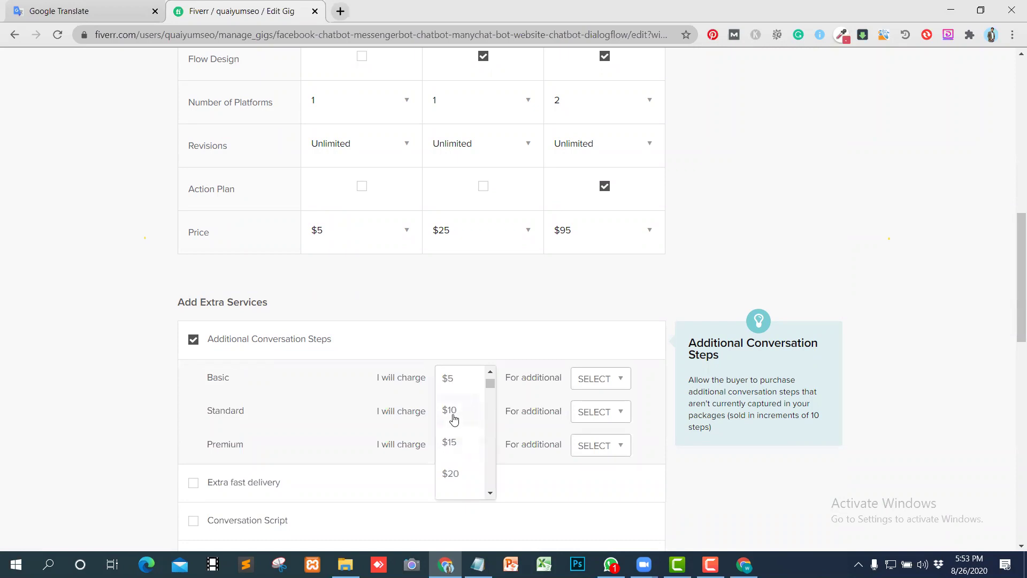
left_click(452, 414)
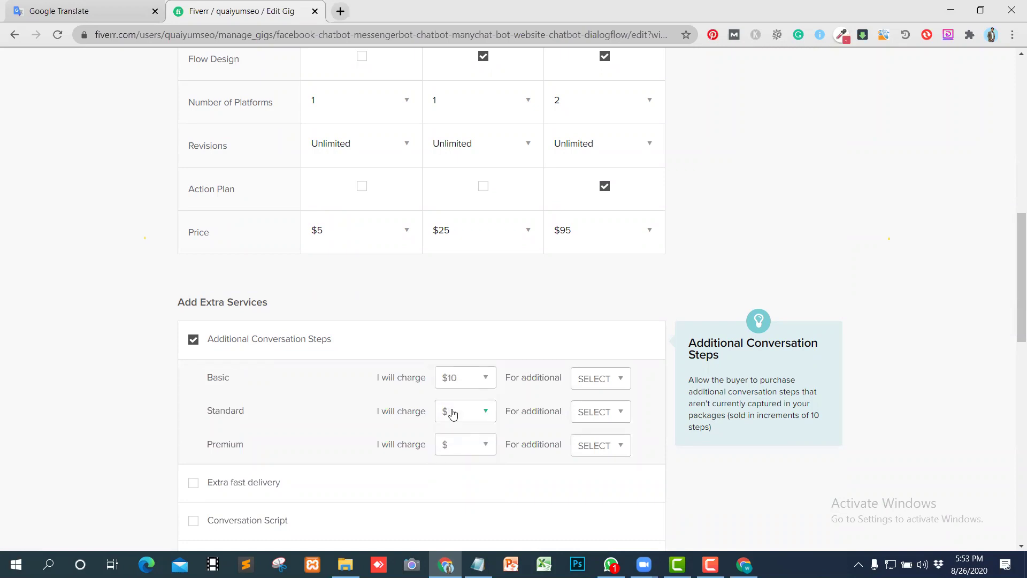
left_click(620, 385)
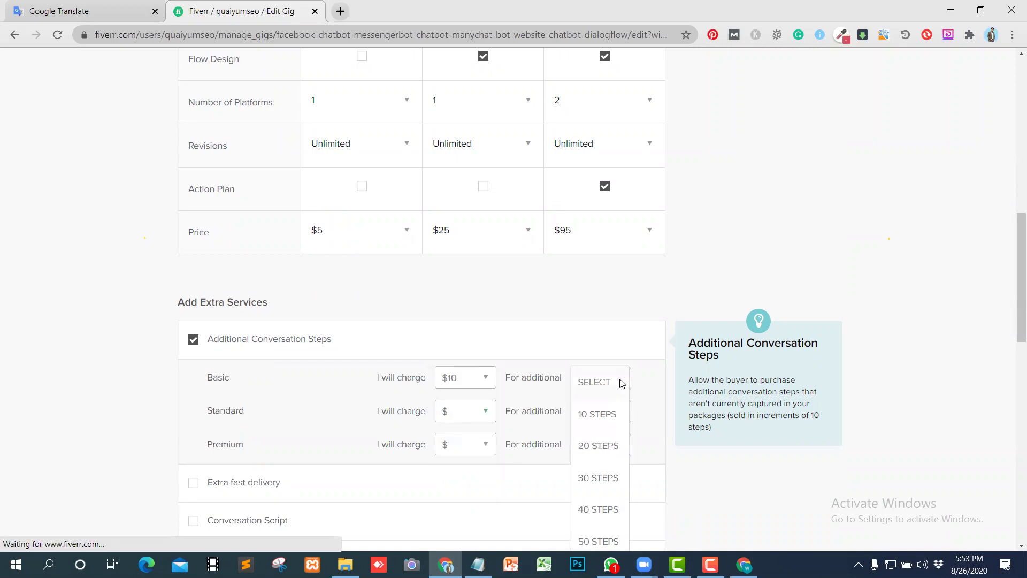
left_click(590, 419)
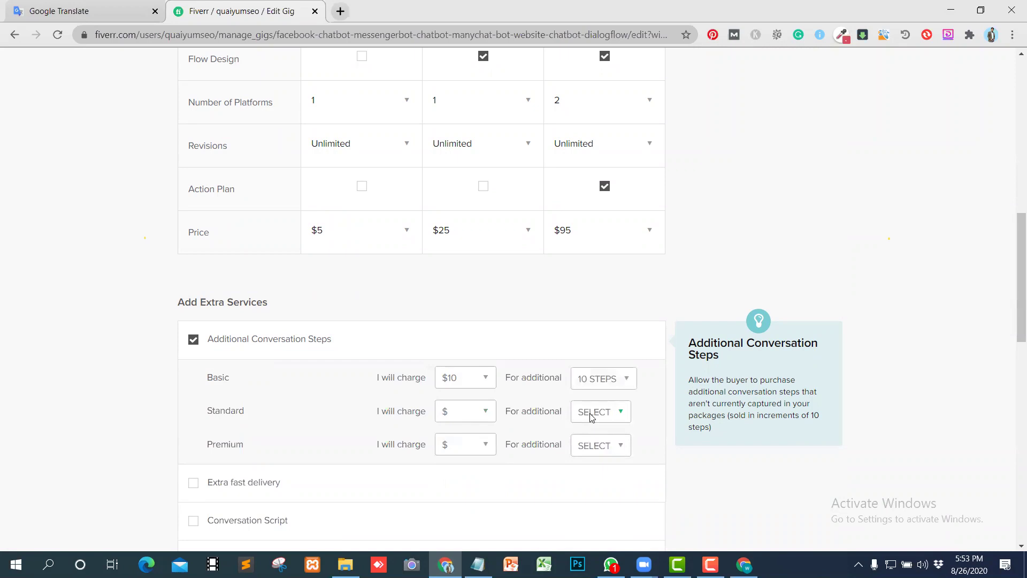
Step: Set the Basic package's charge for 10 additional conversation steps to $15
scroll(422, 288, "up", 5)
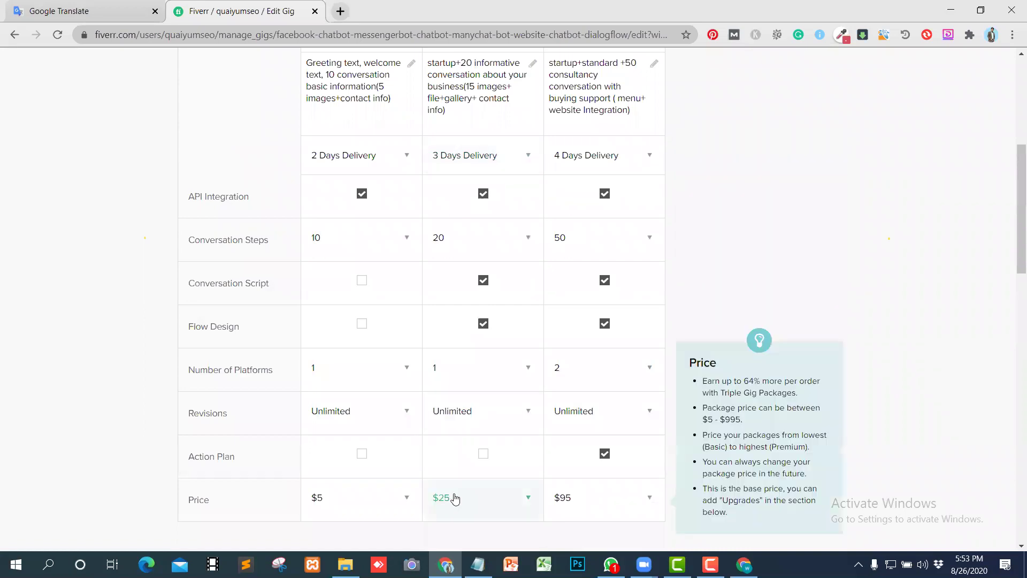
scroll(482, 492, "down", 1)
scroll(482, 492, "down", 2)
left_click(484, 513)
scroll(473, 486, "down", 3)
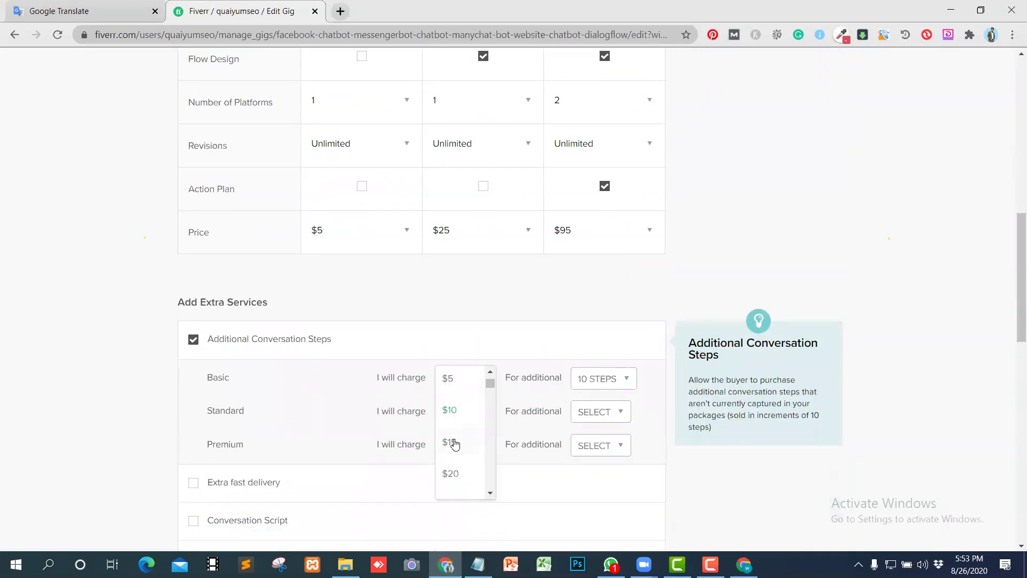
left_click(451, 442)
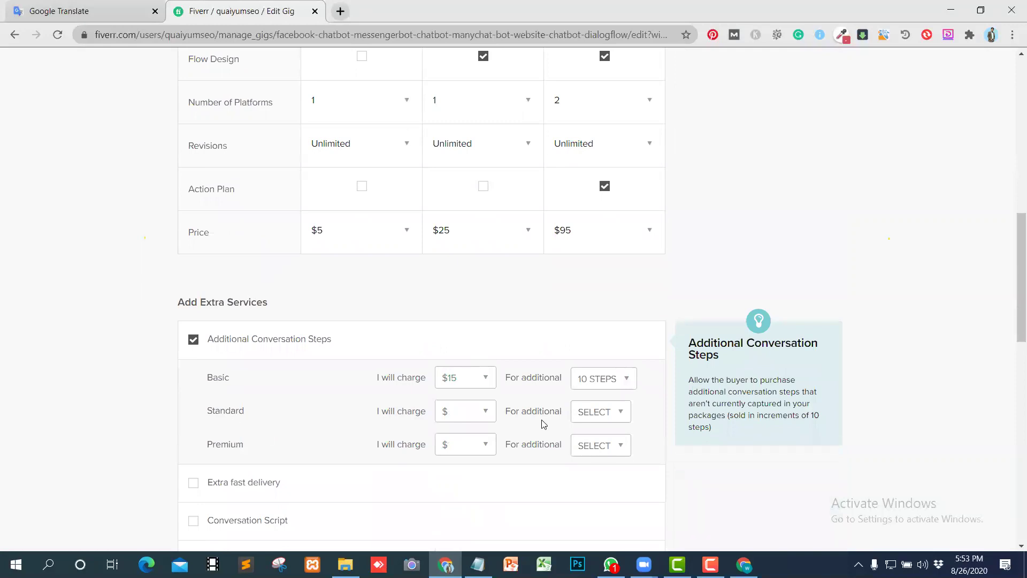
Step: Charge $20 for 20 additional conversation steps on the Standard package
left_click(486, 413)
scroll(466, 482, "down", 2)
scroll(461, 481, "down", 3)
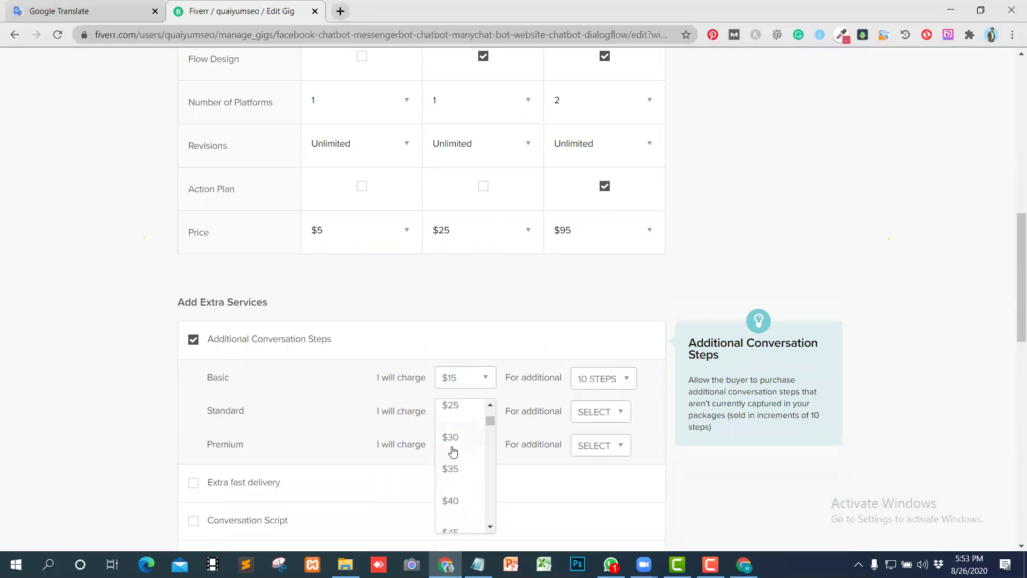
scroll(455, 423, "up", 2)
left_click(452, 441)
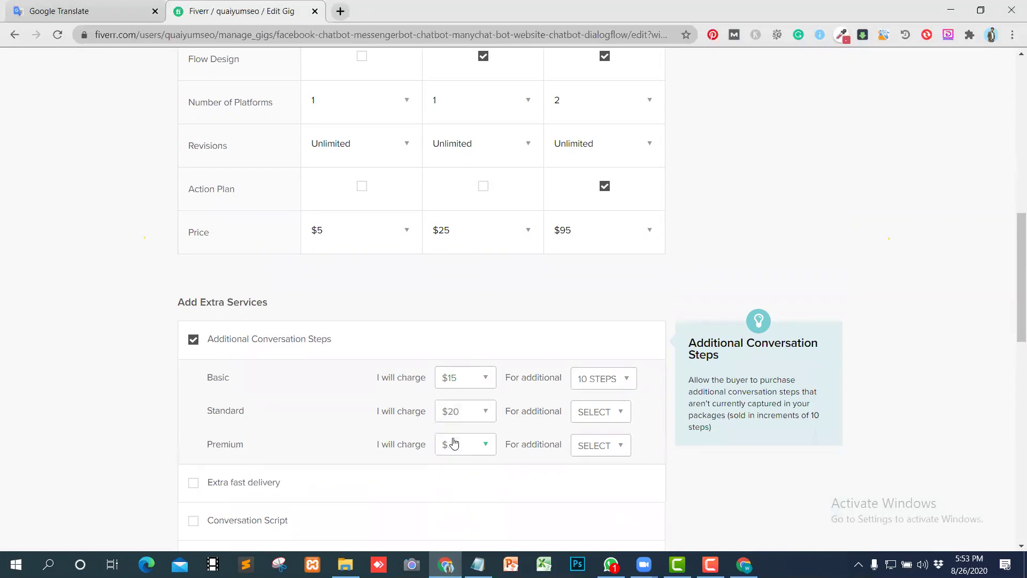
left_click(620, 417)
scroll(583, 470, "down", 1)
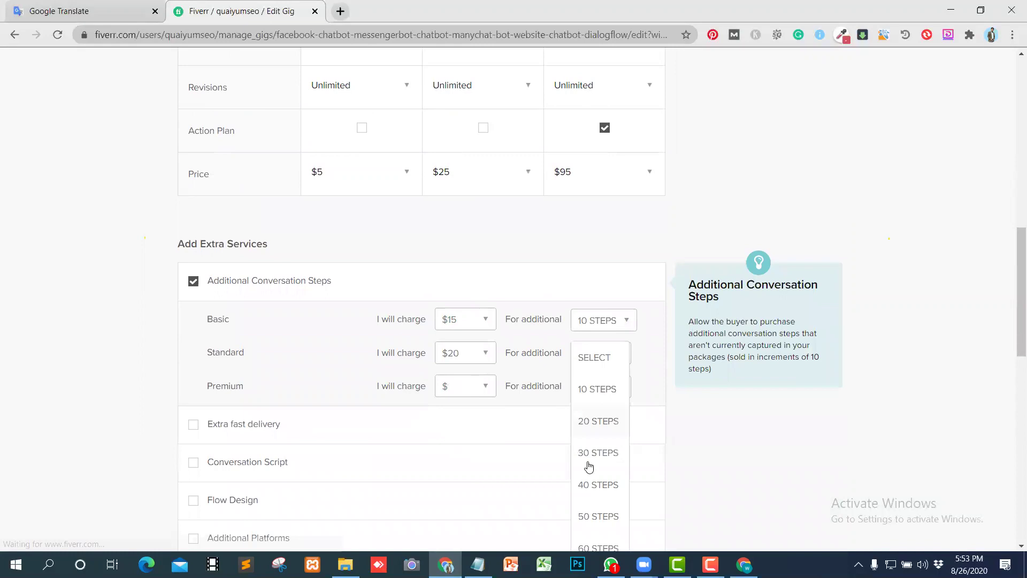
left_click(591, 417)
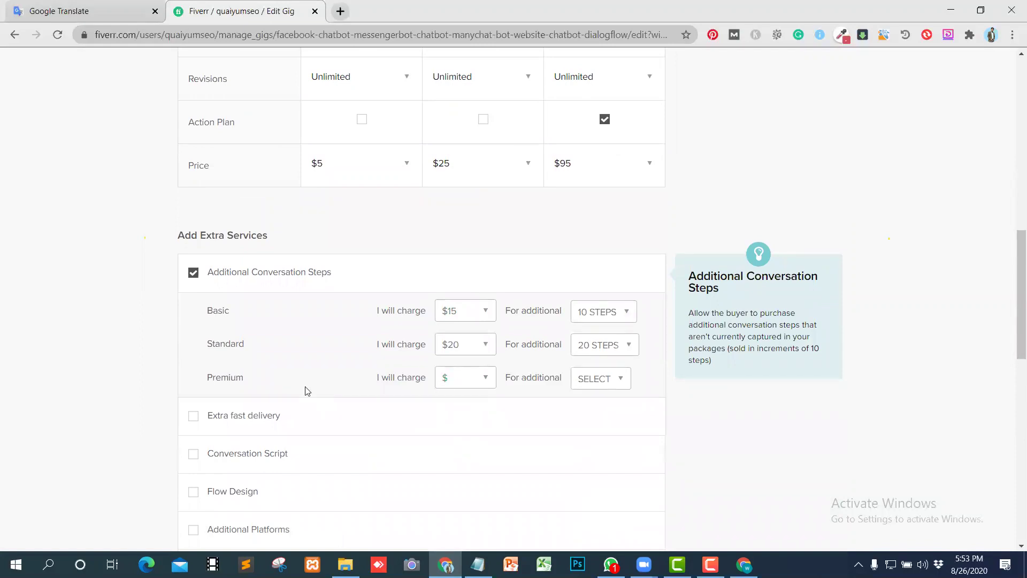
Step: Enable the Extra fast delivery service and offer 1-day delivery for an extra $10 on the Basic package
left_click(197, 418)
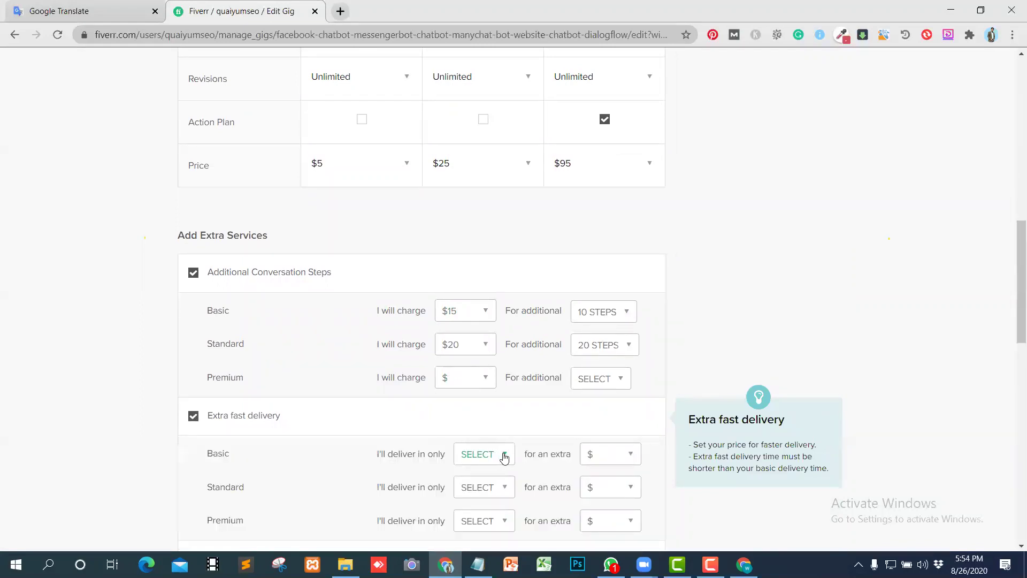
left_click(504, 456)
left_click(466, 488)
left_click(635, 455)
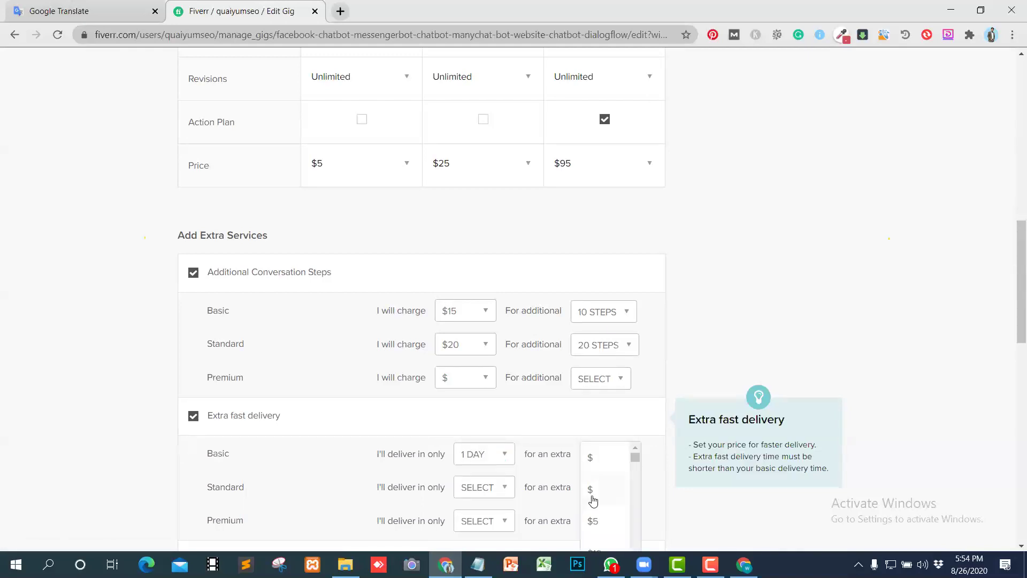
left_click(593, 487)
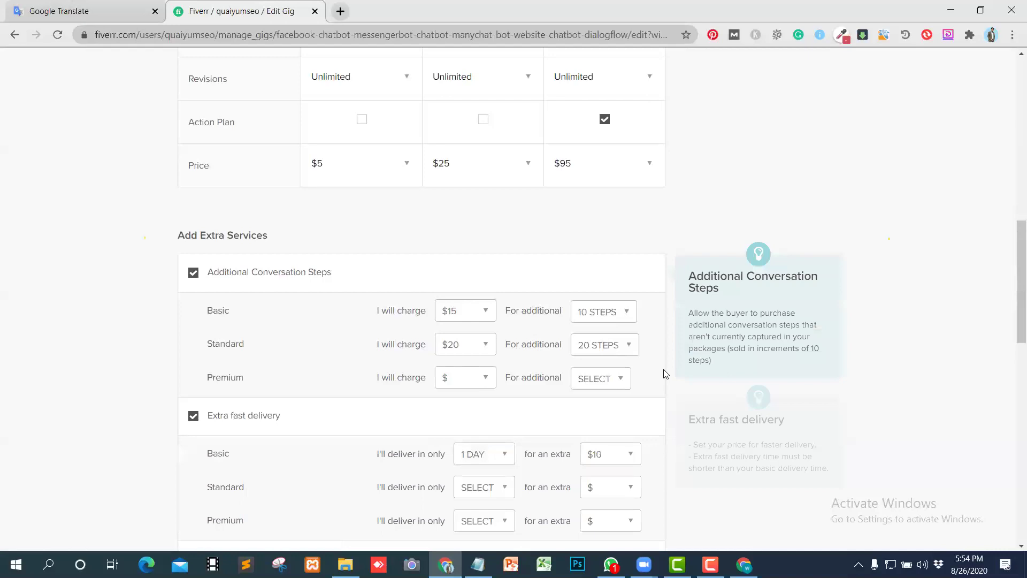
Step: Offer extra fast delivery in 2 days for an extra $10 on the Standard package
scroll(665, 372, "down", 2)
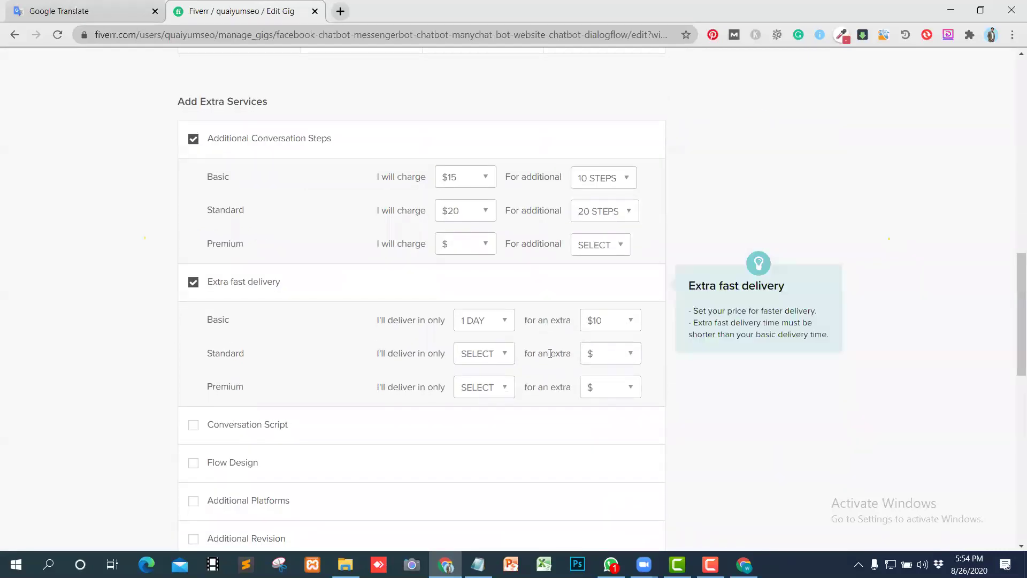
left_click(503, 355)
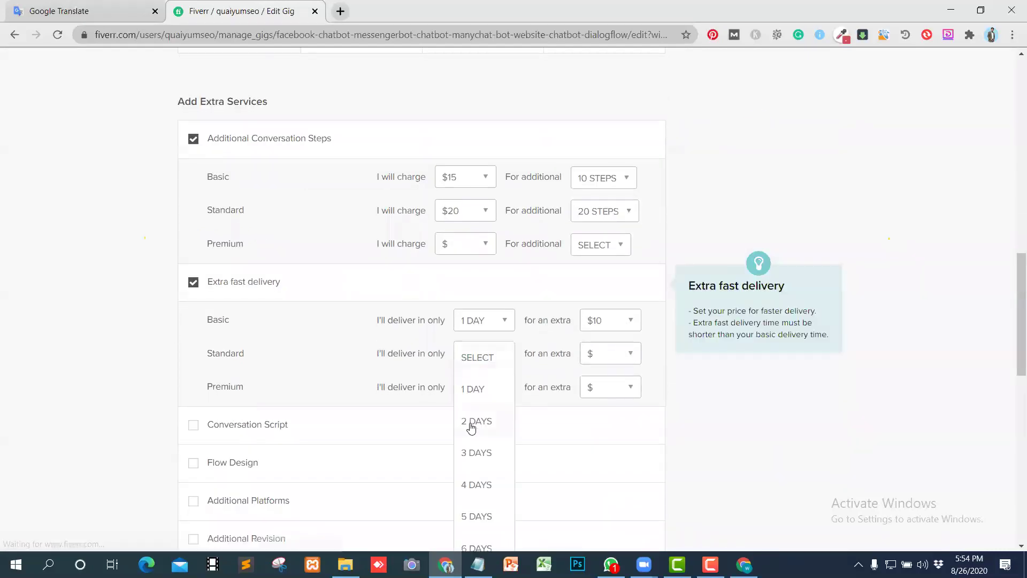
left_click(509, 413)
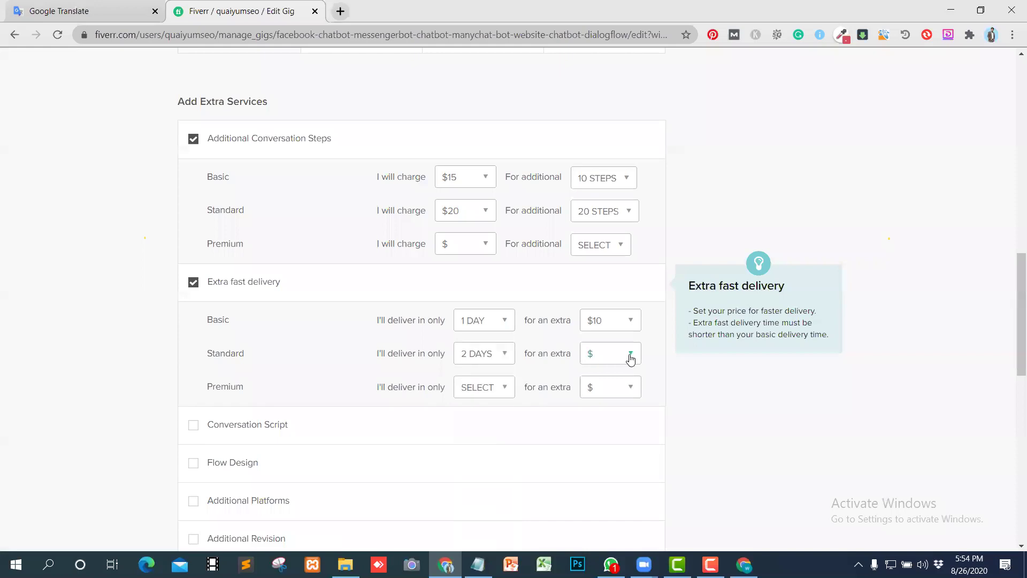
left_click(629, 356)
left_click(592, 453)
Step: Offer extra fast delivery in 2 days for an extra $15 on the Premium package
left_click(504, 391)
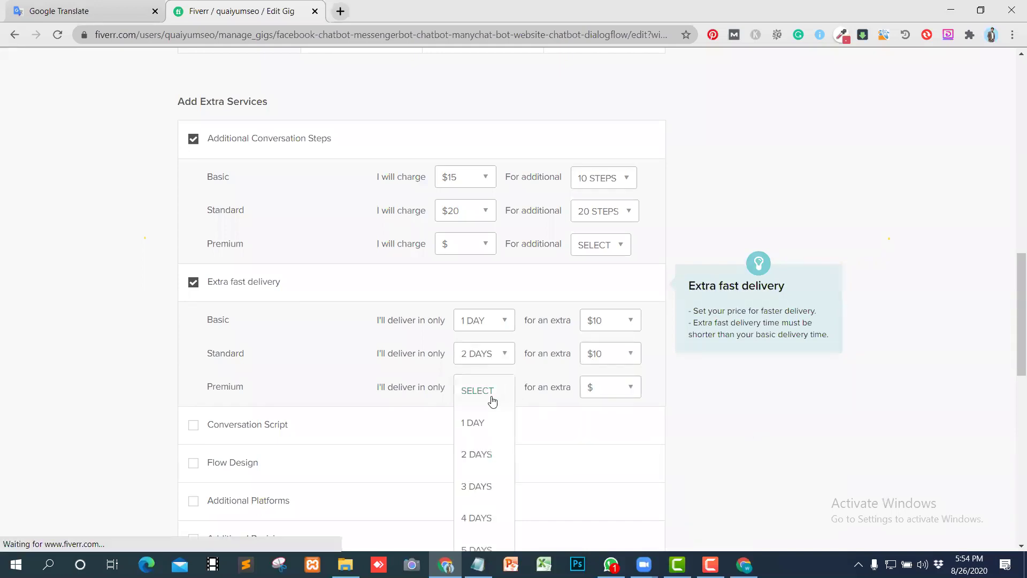
left_click(474, 454)
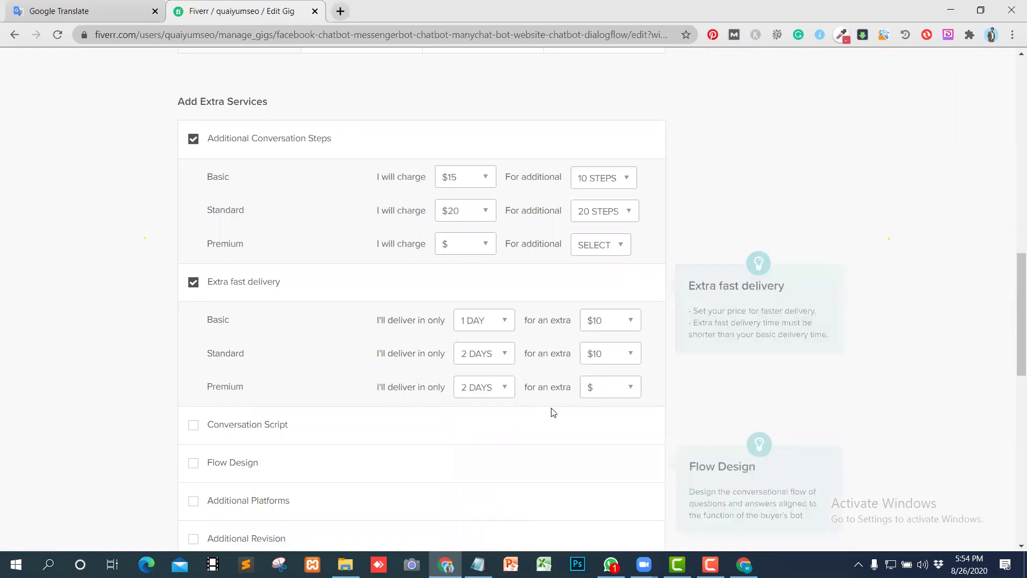
left_click(626, 389)
scroll(597, 465, "down", 1)
left_click(597, 455)
Step: Leave the Conversation Script extra service off and try to save the pricing page and continue
scroll(429, 432, "down", 2)
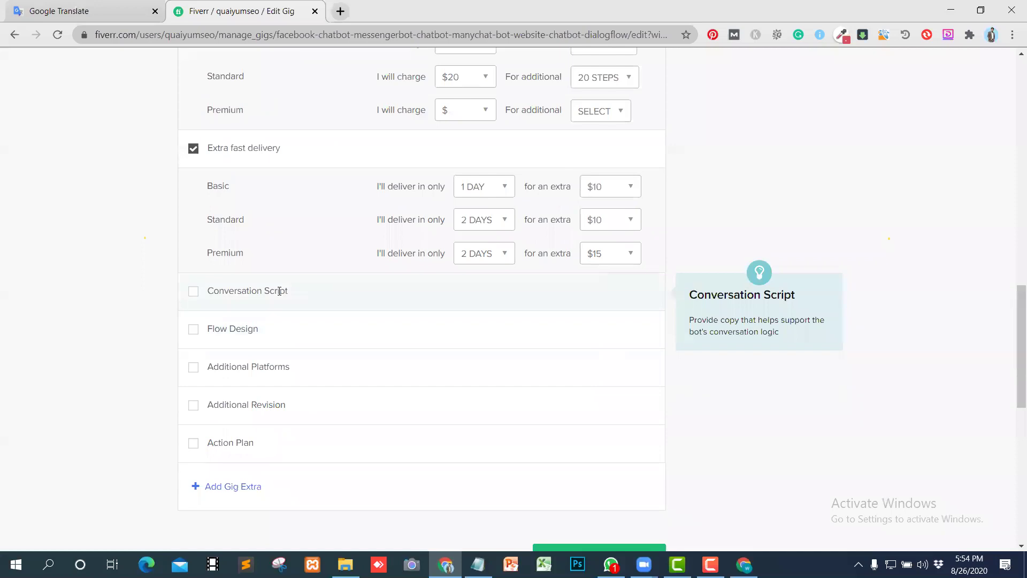
left_click(195, 293)
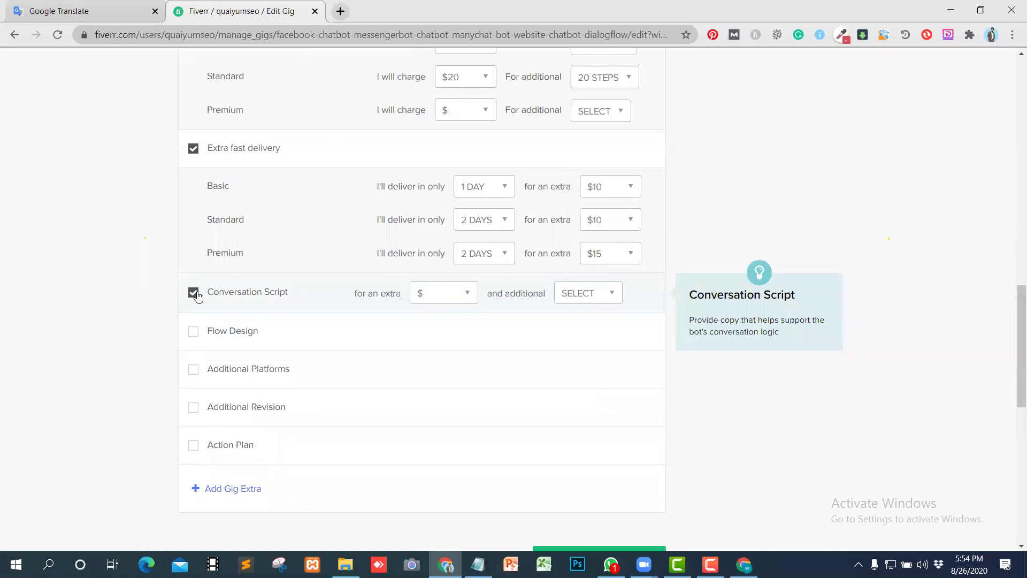
left_click(195, 293)
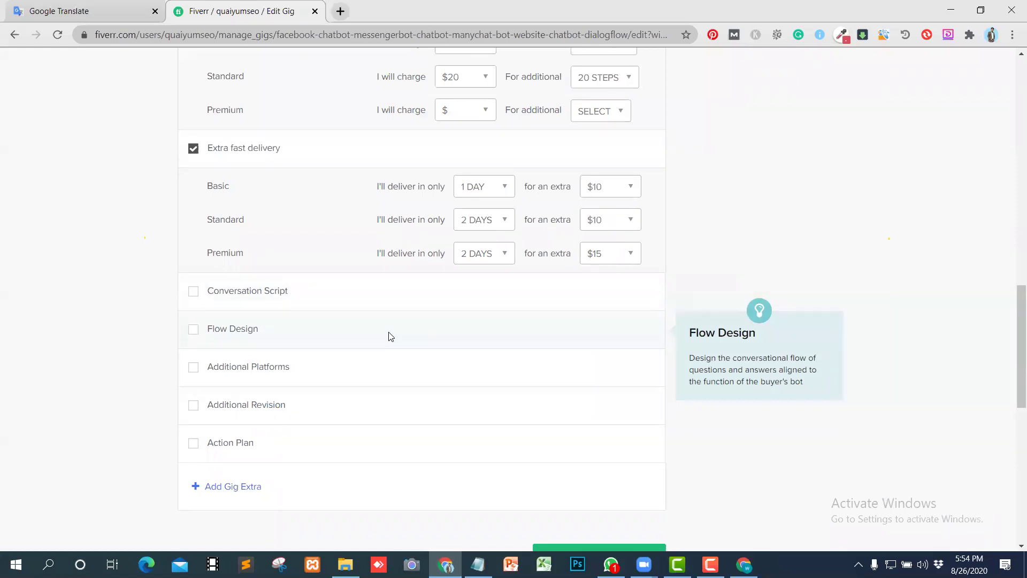
scroll(410, 352, "down", 2)
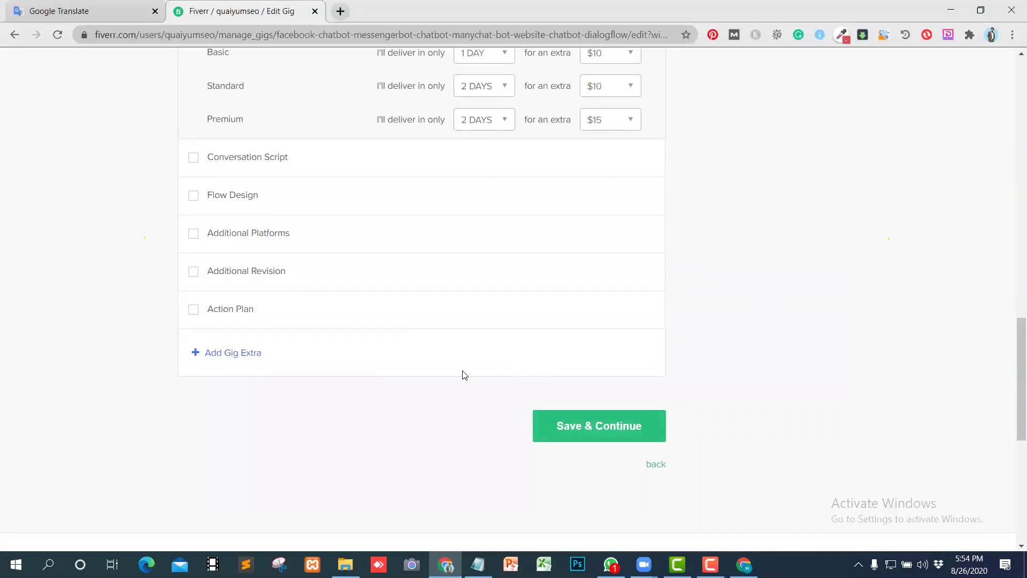
left_click(593, 428)
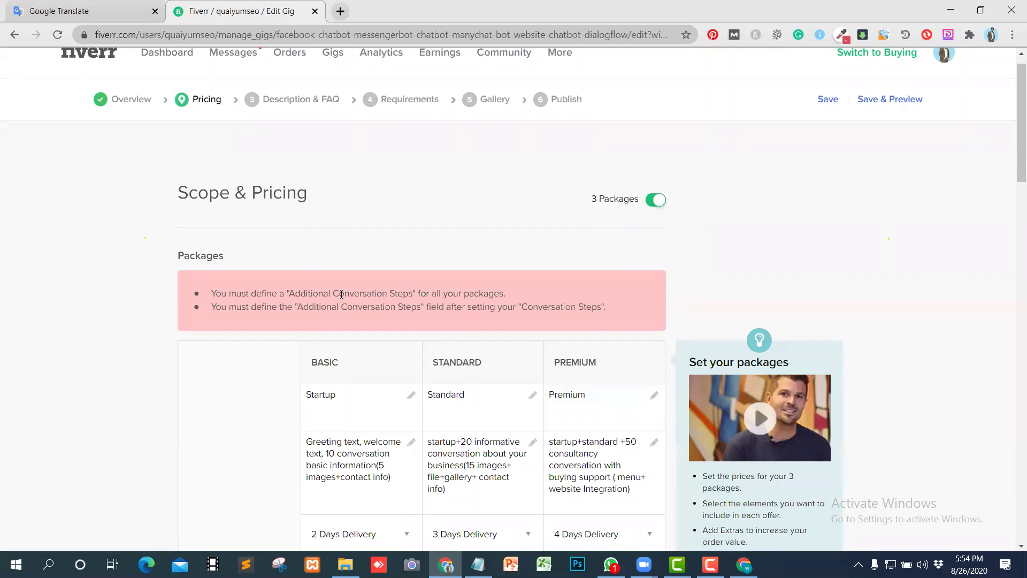
Step: Check the validation messages against the Conversation Steps row and the Additional Conversation Steps extra service
scroll(566, 311, "down", 7)
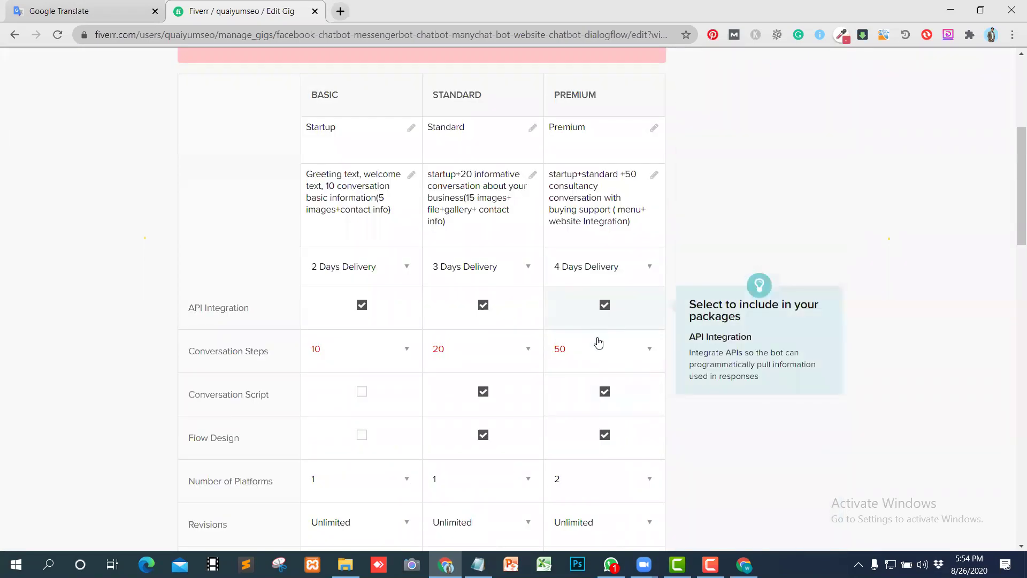
scroll(601, 395, "down", 4)
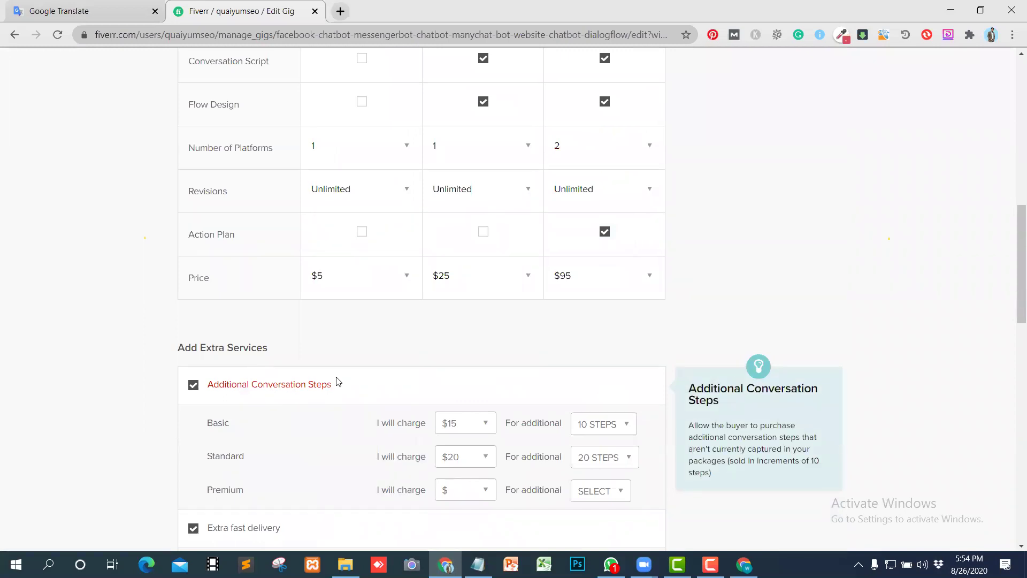
scroll(355, 355, "up", 4)
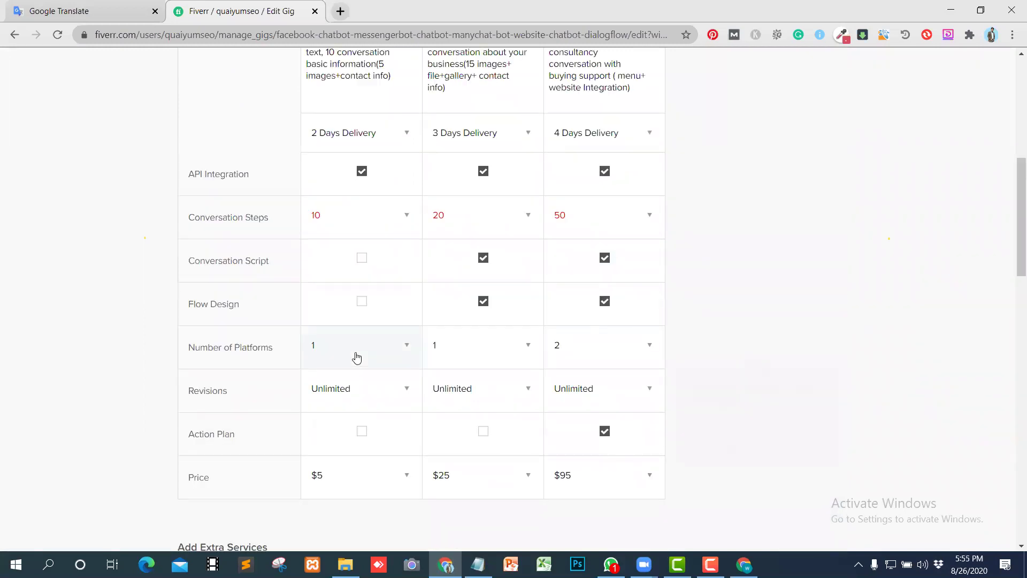
scroll(356, 357, "down", 5)
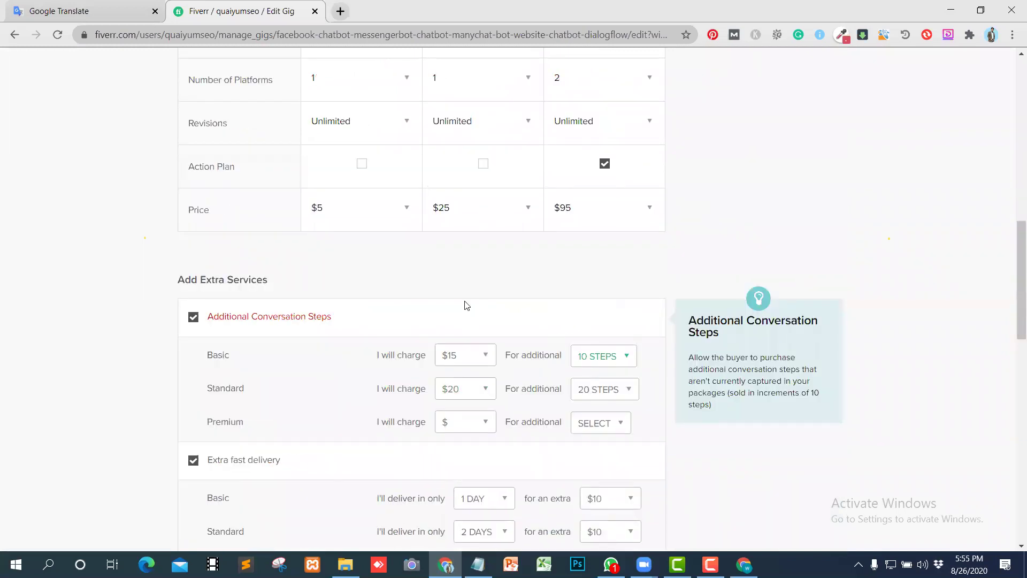
scroll(462, 301, "up", 4)
scroll(459, 296, "up", 7)
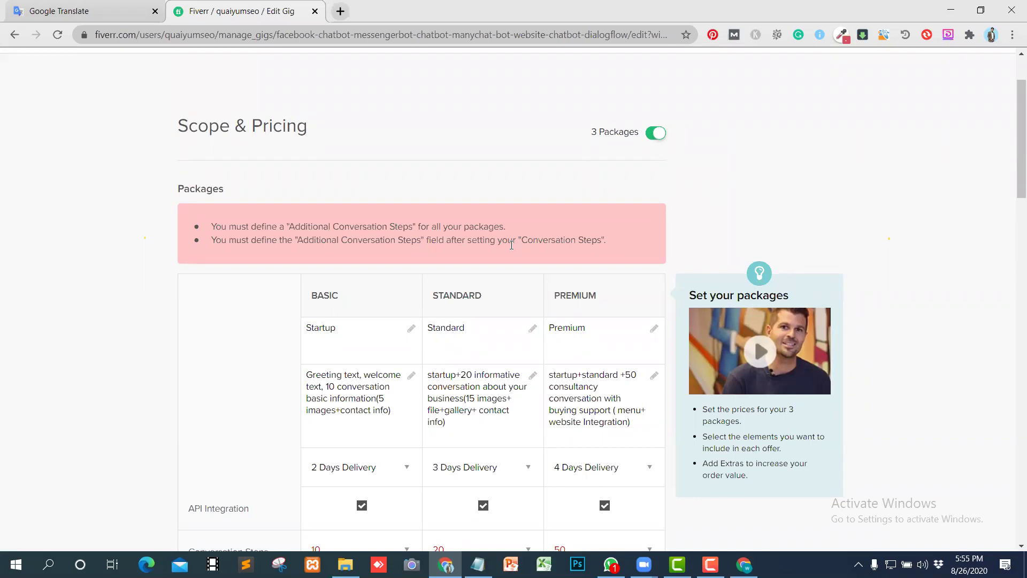
Step: Charge $15 for 20 additional conversation steps on the Premium package, and save the pricing page to continue to Description & FAQ
scroll(541, 392, "down", 10)
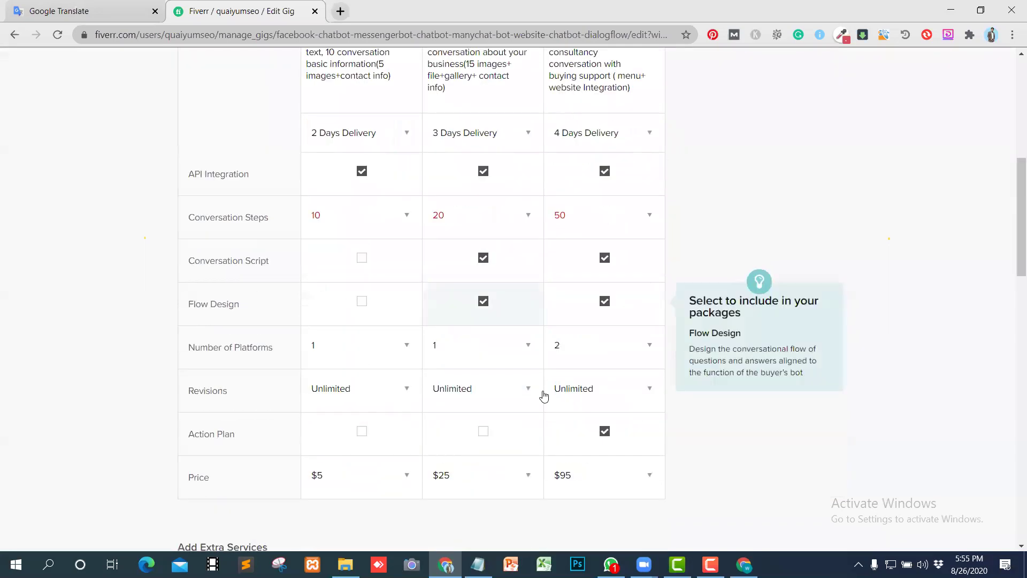
scroll(476, 437, "down", 1)
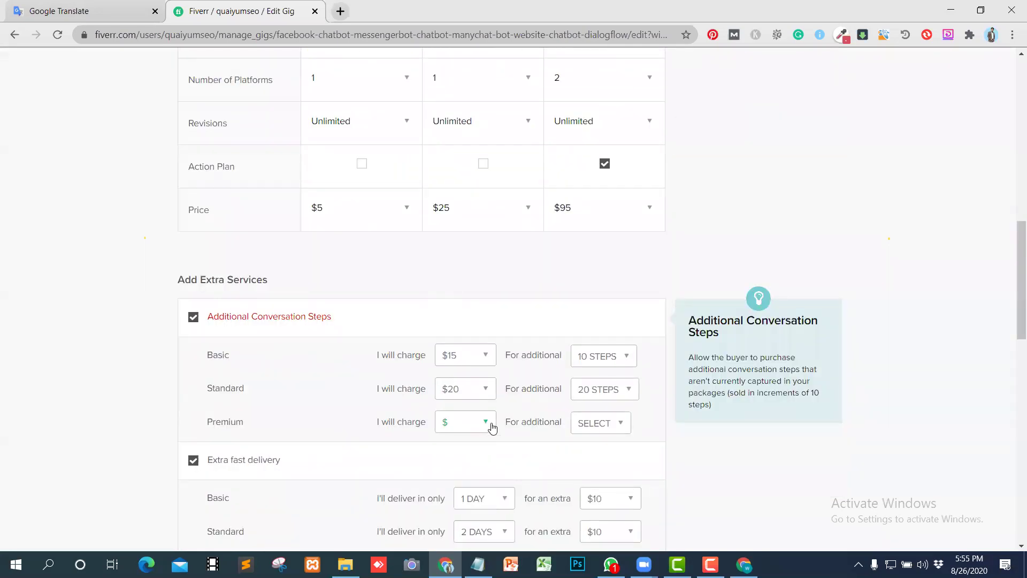
left_click(489, 426)
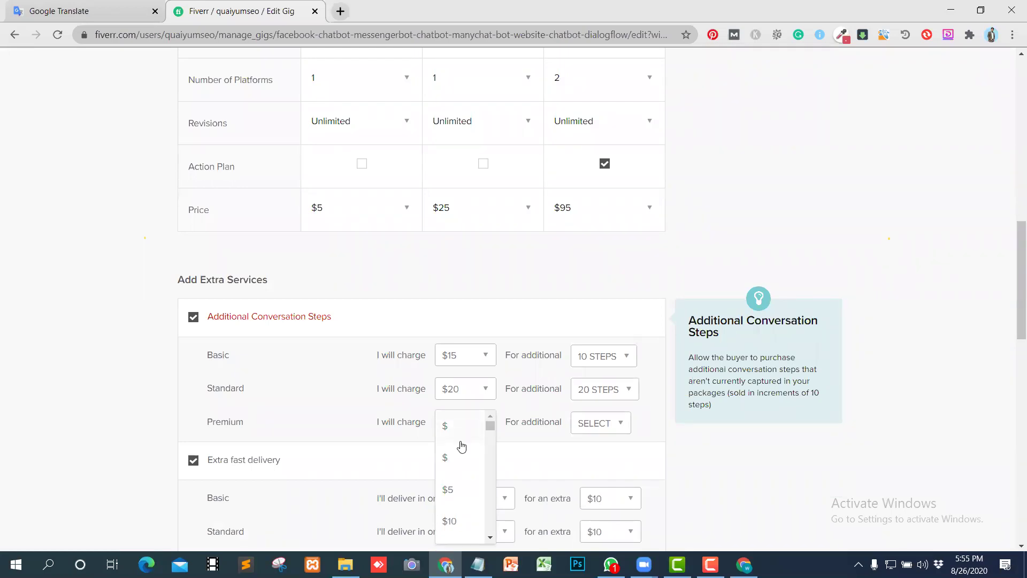
scroll(458, 464, "down", 1)
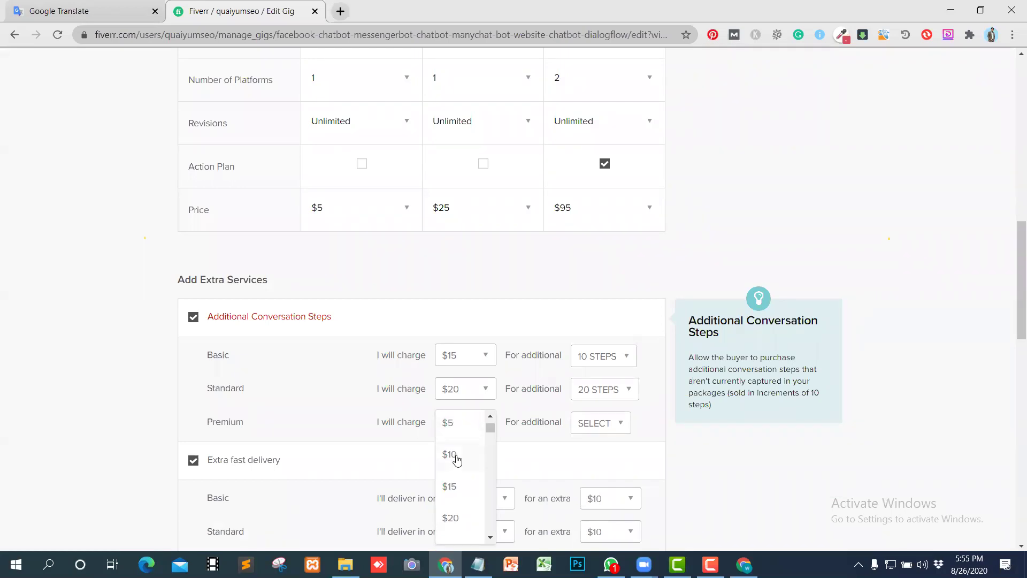
left_click(452, 488)
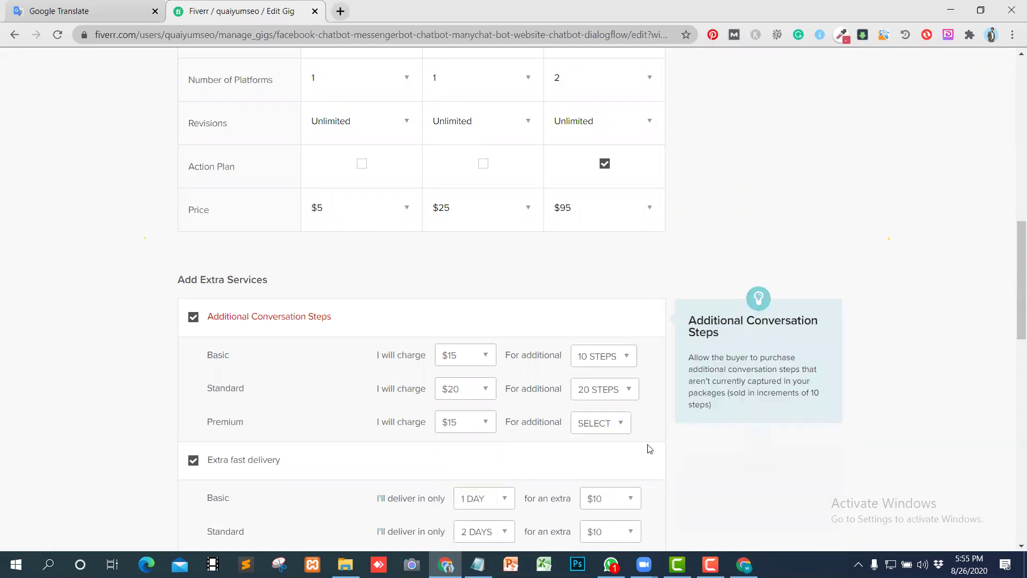
left_click(620, 424)
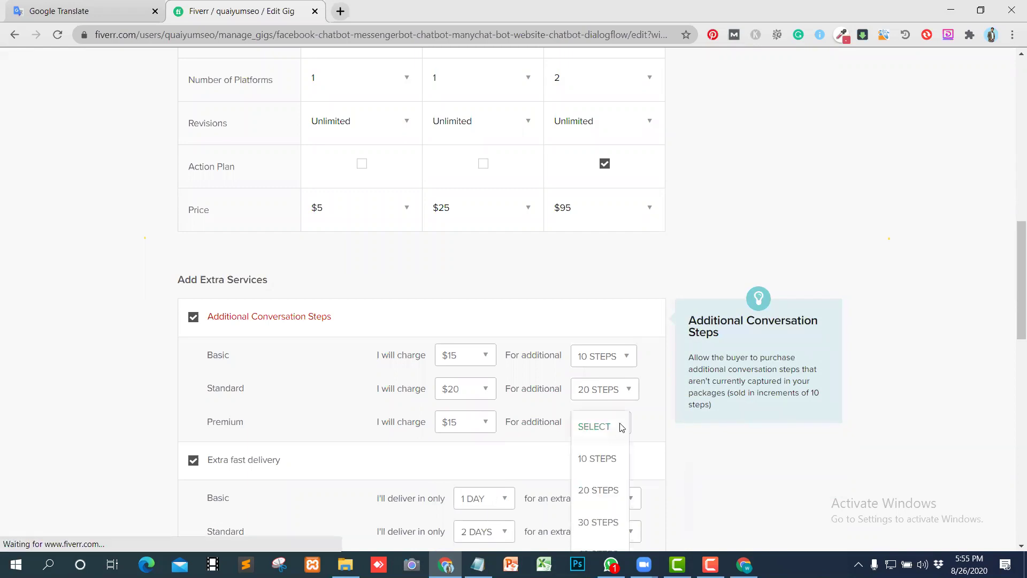
scroll(607, 437, "down", 3)
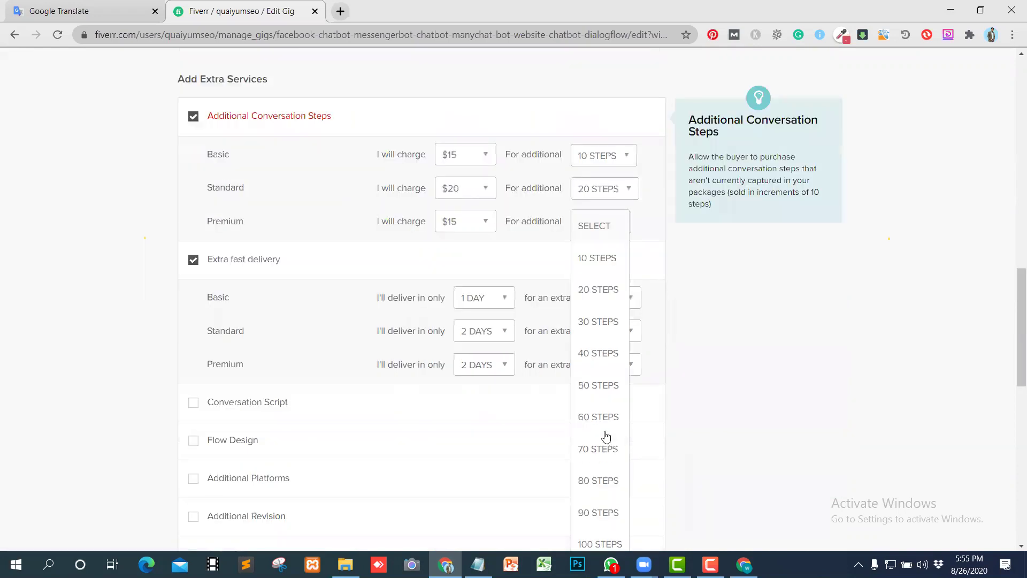
left_click(588, 296)
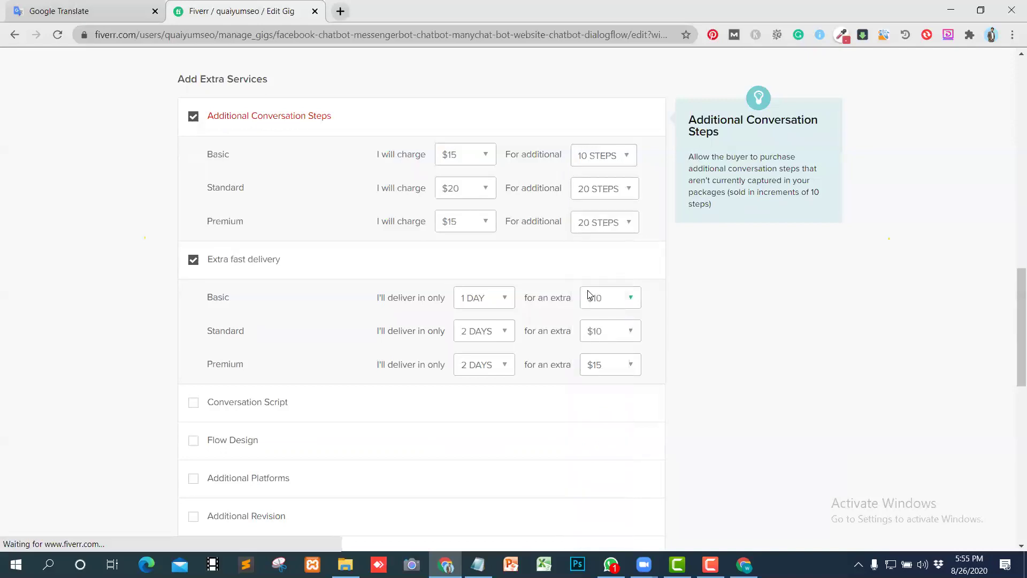
scroll(510, 502, "down", 4)
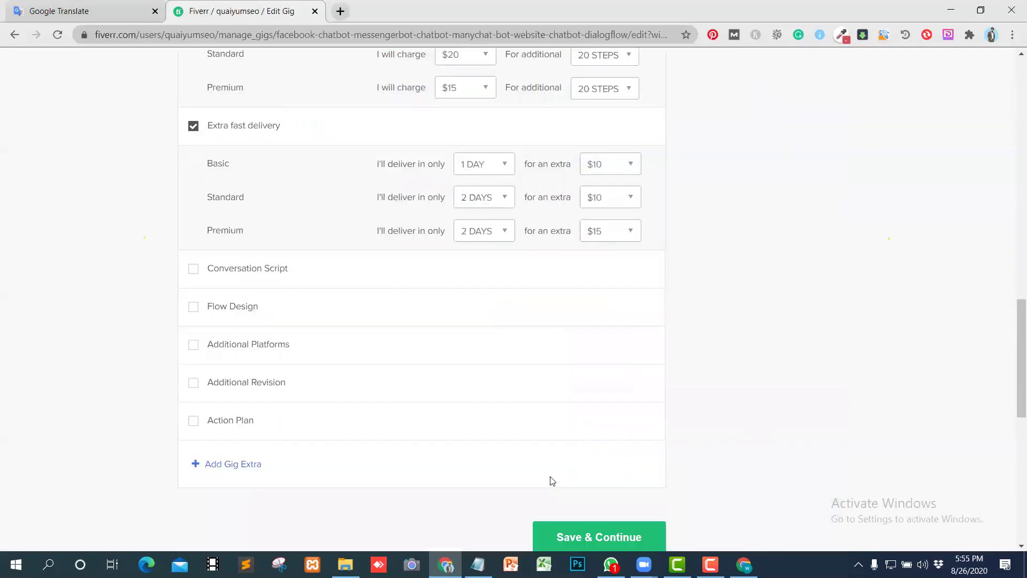
left_click(582, 467)
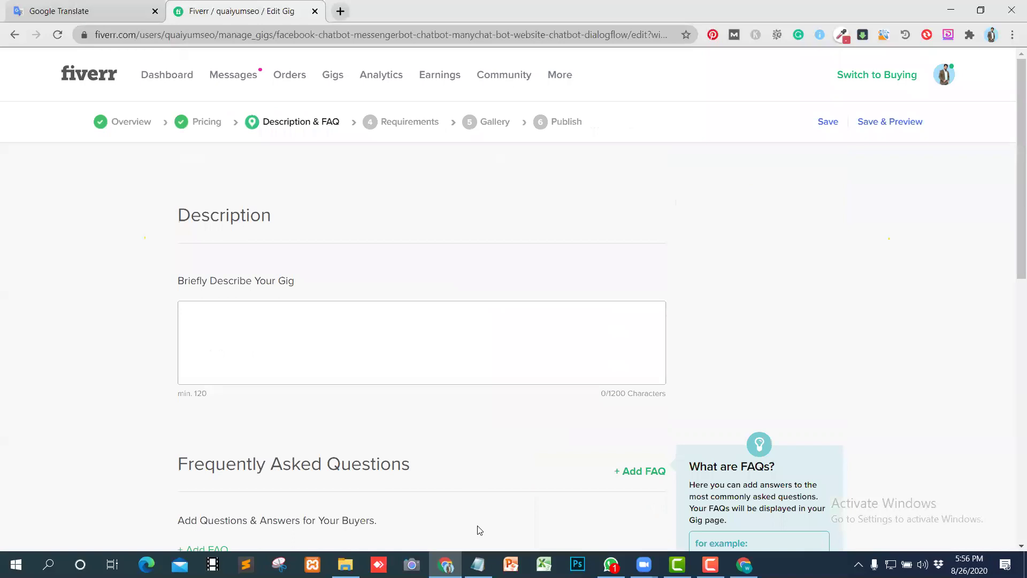
Step: Switch to the Notepad notes and copy the gig description from the second "About This Gig" line through "Taking orders through Bot"
mouse_move(477, 564)
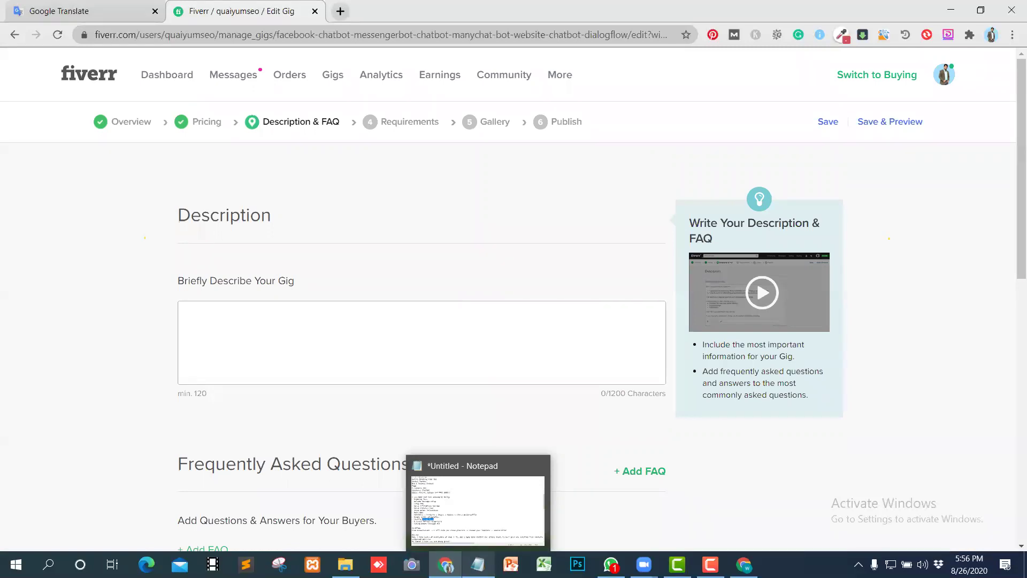
left_click(478, 564)
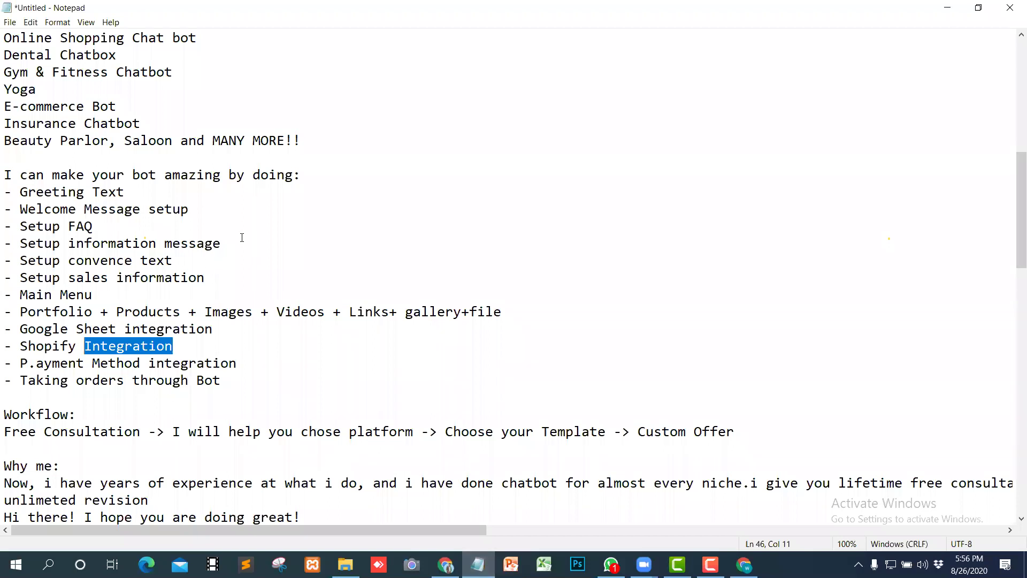
scroll(242, 237, "down", 2)
scroll(264, 229, "up", 4)
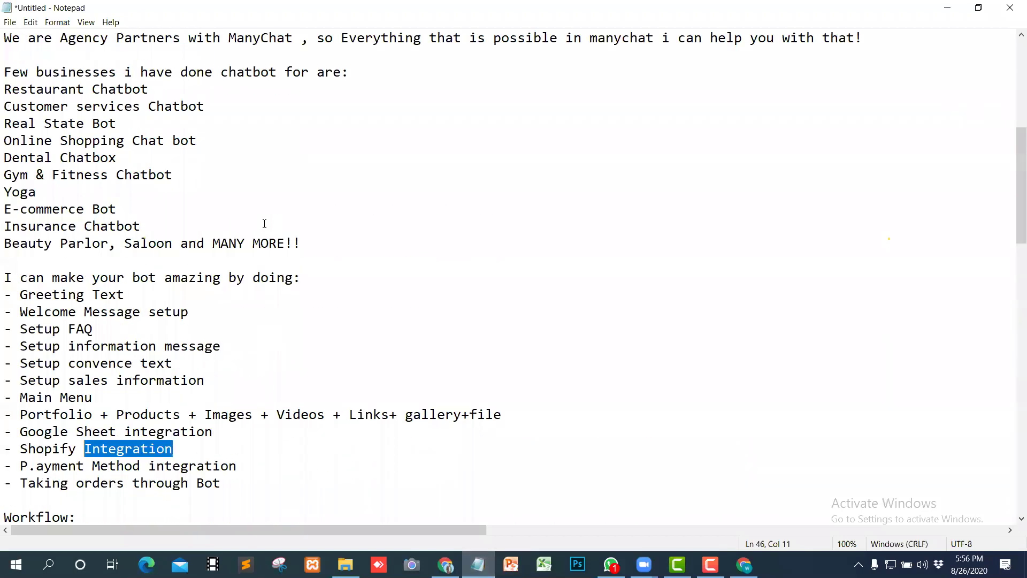
scroll(264, 224, "up", 1)
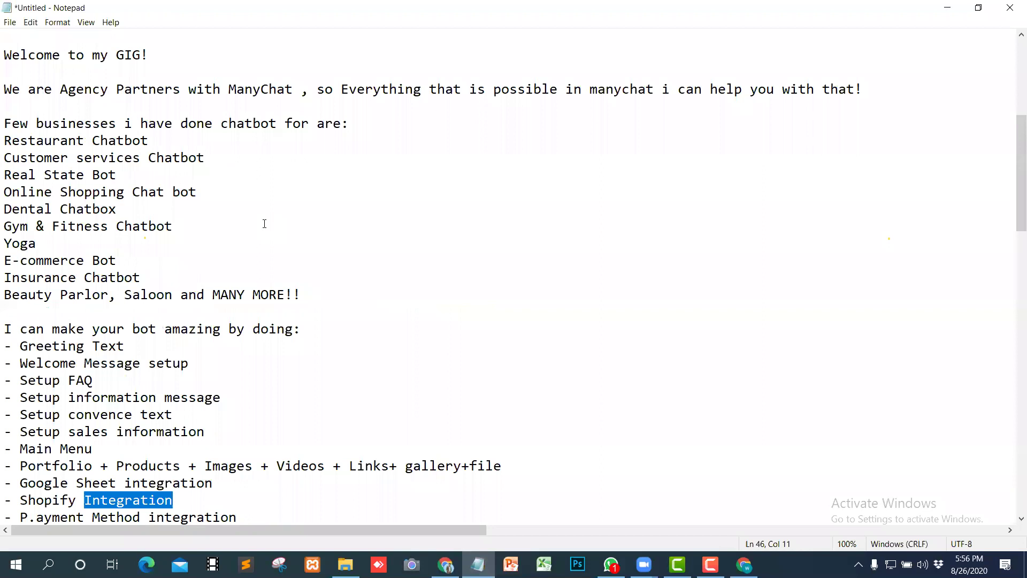
scroll(264, 224, "up", 4)
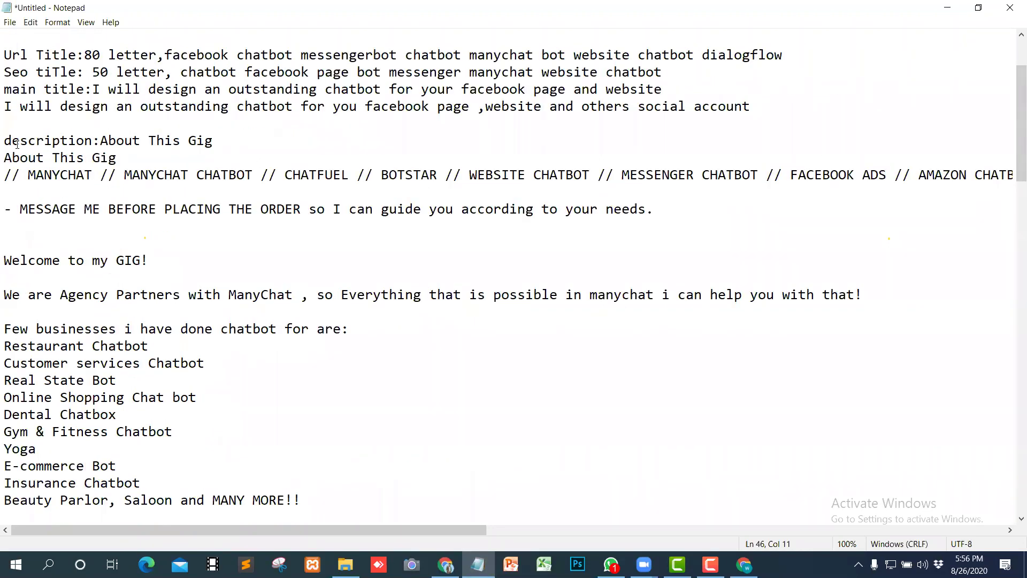
left_click_drag(6, 159, 44, 405)
left_click_drag(47, 468, 247, 97)
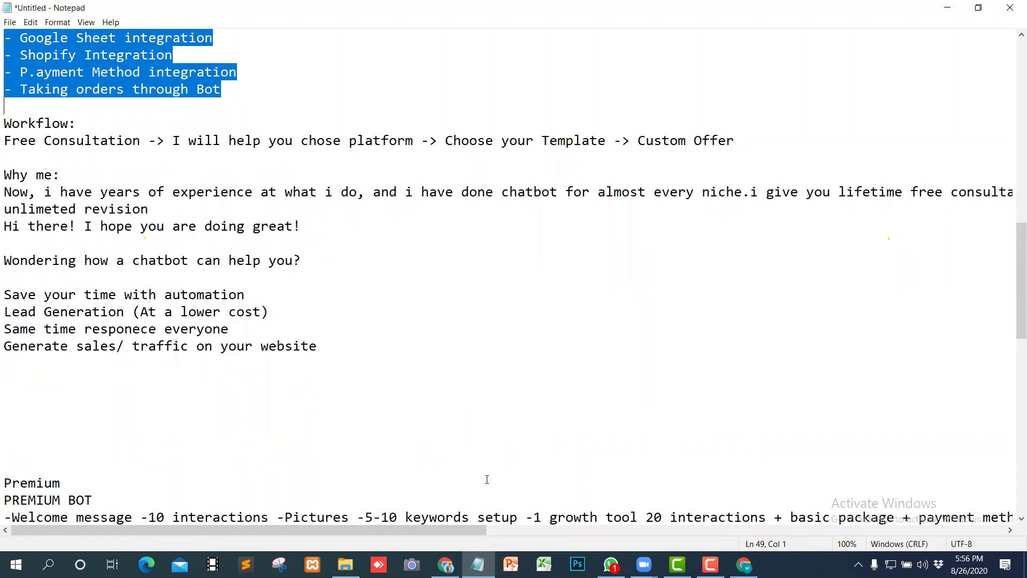
Step: Return to the Fiverr gig in Chrome, paste the copied text as the gig description and review it
left_click(443, 562)
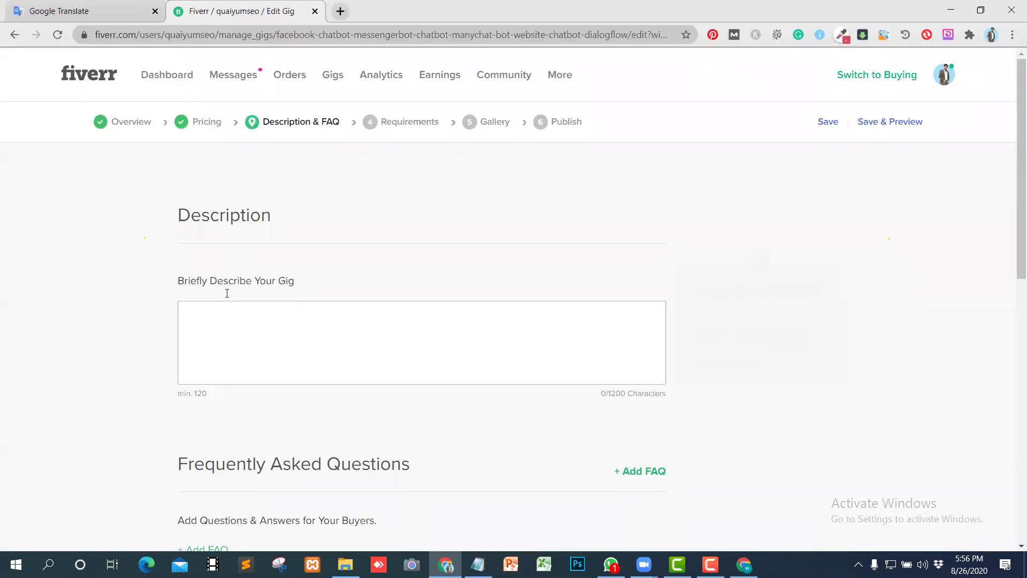
left_click(214, 320)
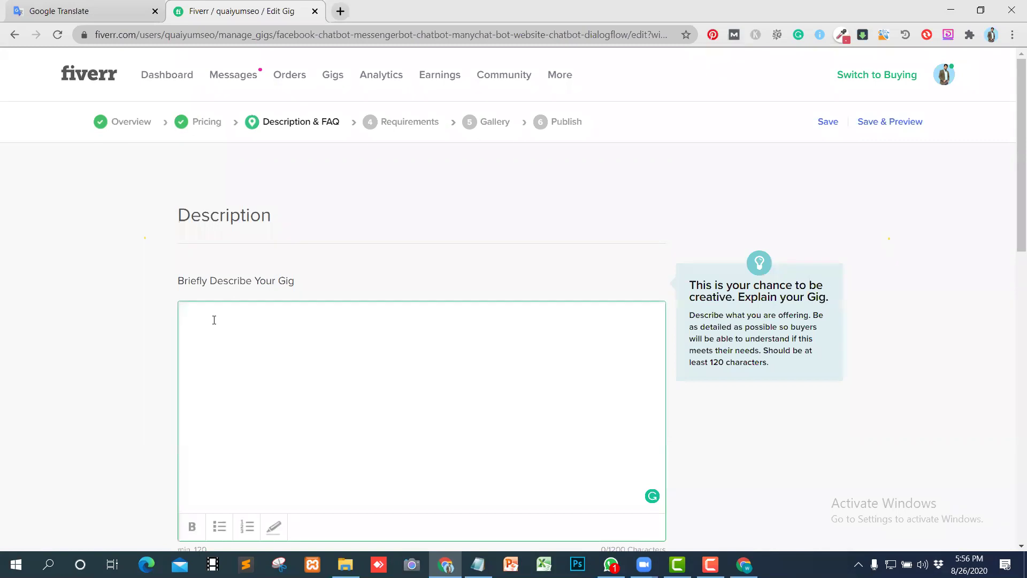
key("ctrl+v")
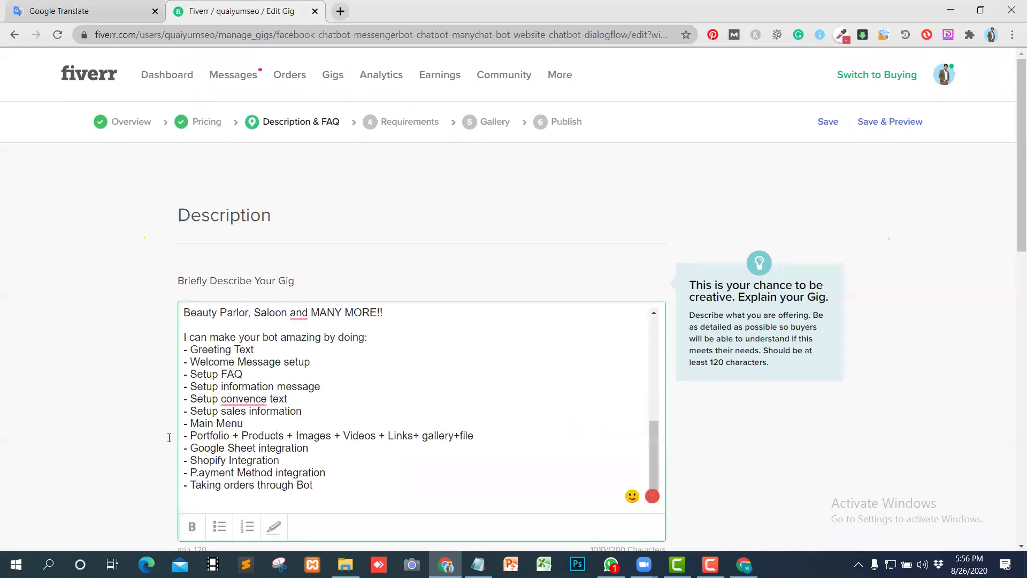
left_click(685, 503)
scroll(699, 500, "down", 3)
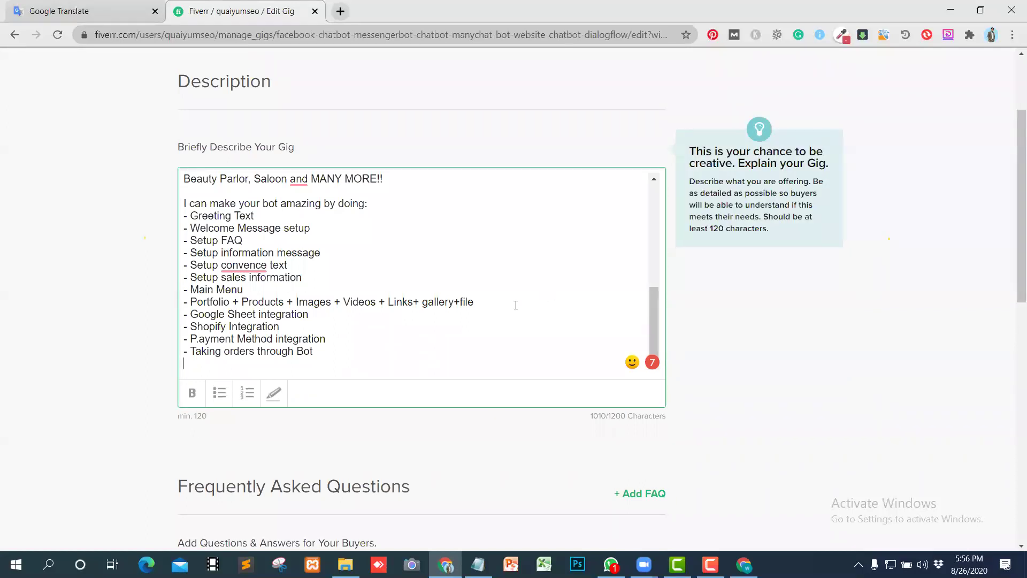
scroll(515, 305, "up", 1)
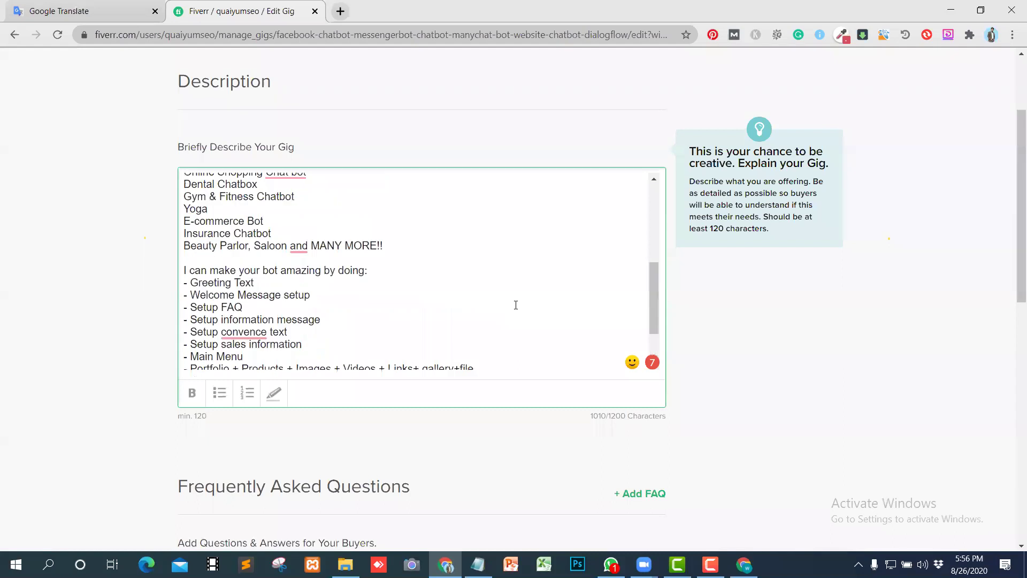
scroll(516, 305, "up", 3)
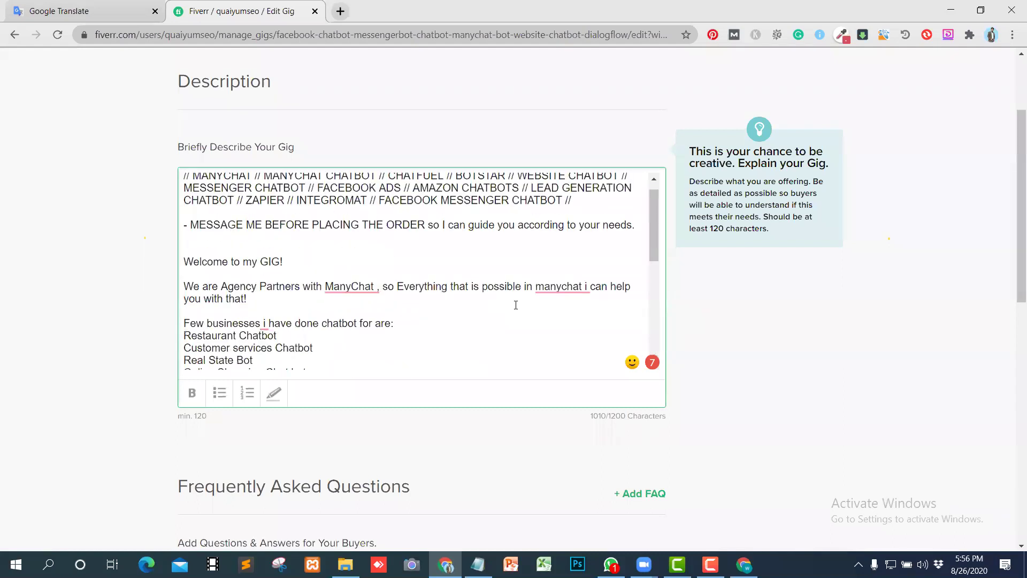
scroll(515, 305, "up", 1)
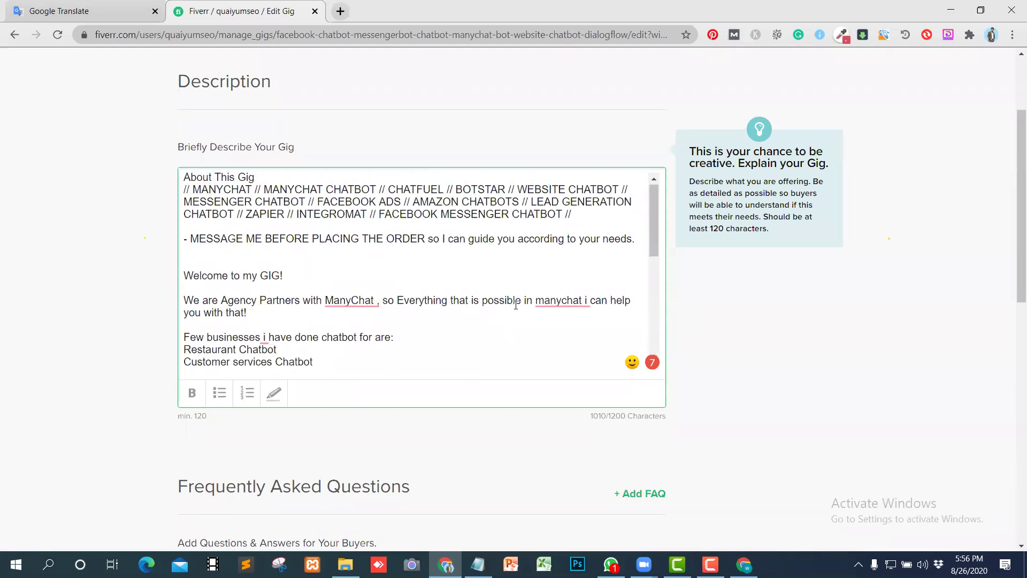
scroll(514, 303, "down", 5)
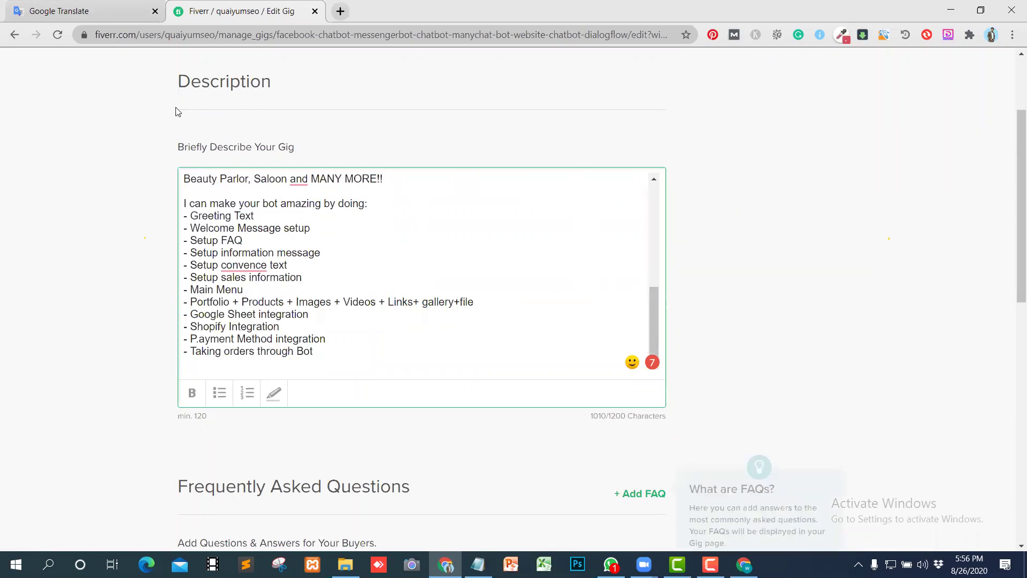
Step: Copy the "Workflow" and "Why me" sections, through "unlimeted revision", from the Notepad notes to the end of the Fiverr description
key("alt+Tab")
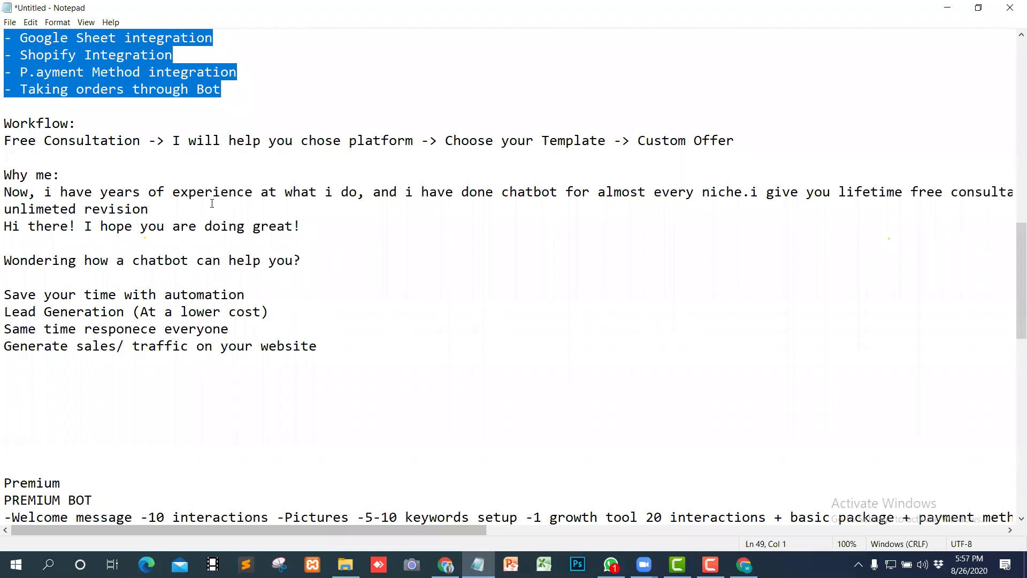
left_click_drag(149, 210, 4, 124)
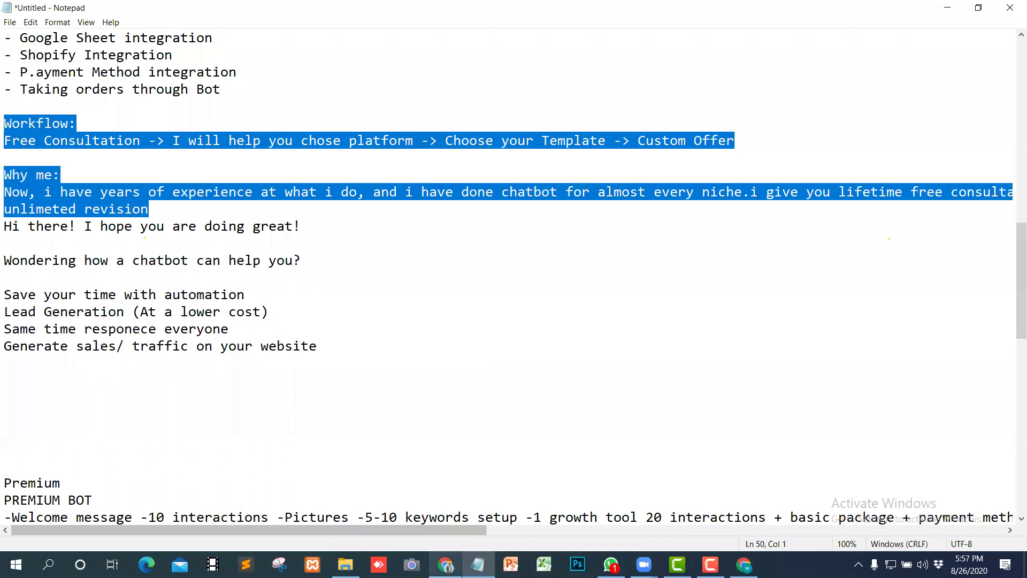
key("alt+Tab")
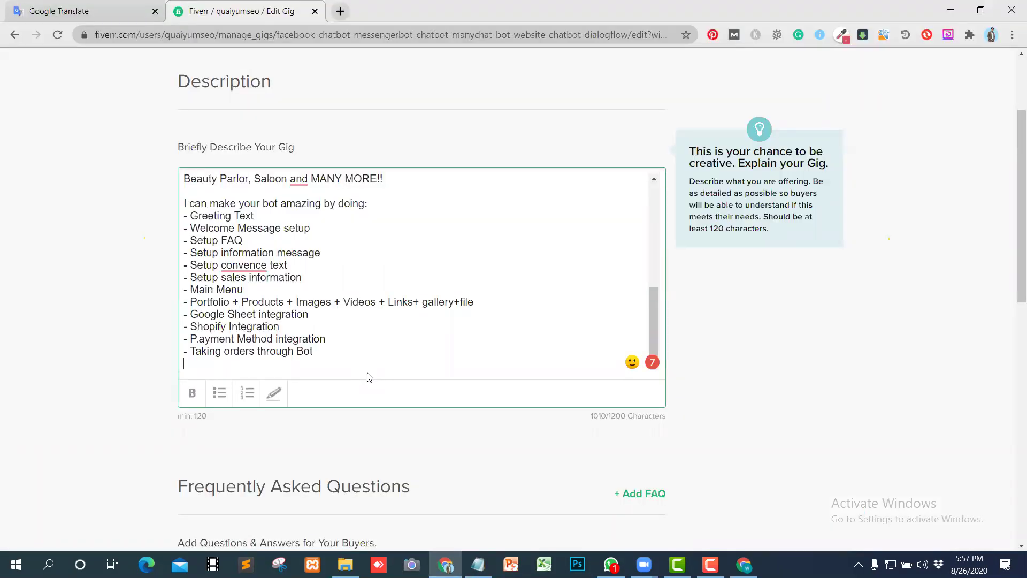
type("Workflow: Free Consultation -> I will help you chose platform -> Choose your Template -> Custom Offer  Why me: Now, i have years of experience at what i do, and i have done chatbot for almost every niche.i give you lifetime free consultation with 100% satisfaction unlimeted revision")
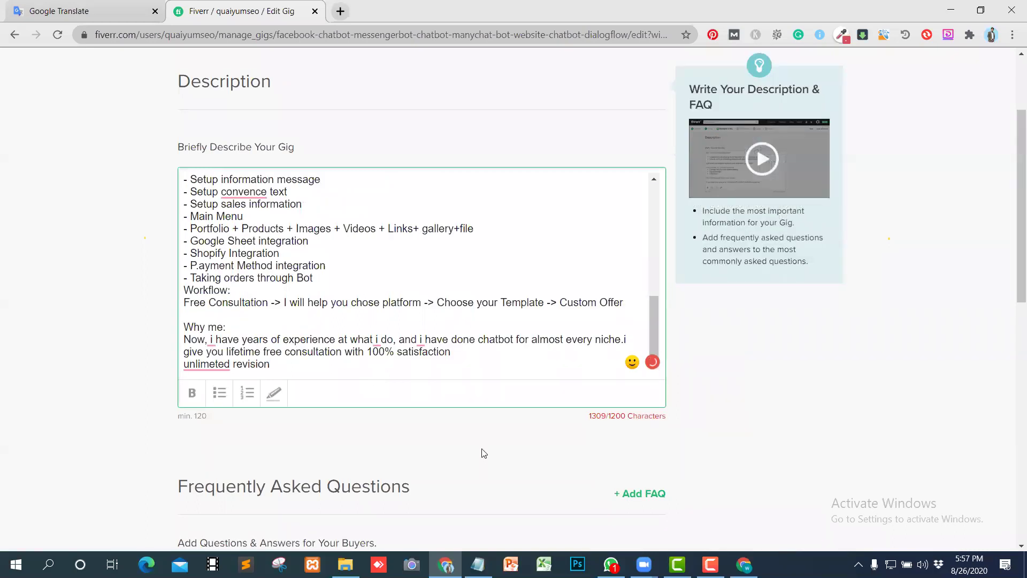
Step: Make the "About This Gig" heading at the start of the description bold
left_click(358, 241)
scroll(383, 234, "up", 7)
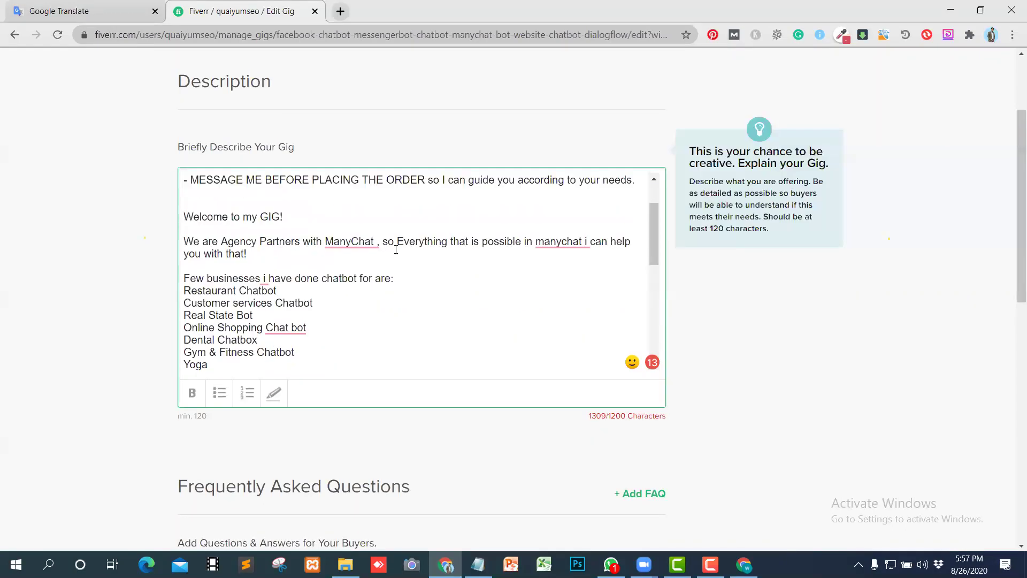
scroll(267, 254, "up", 2)
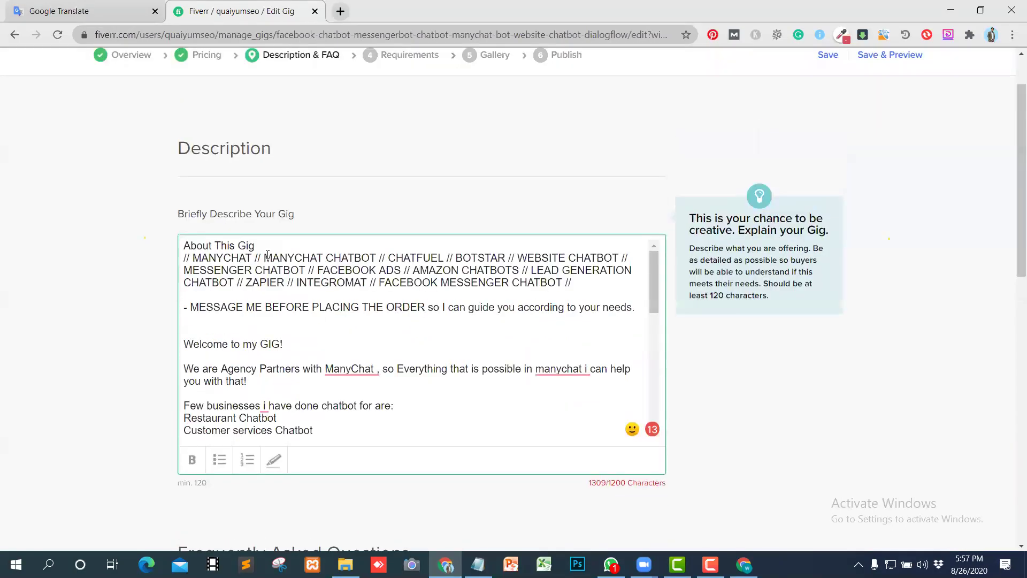
left_click_drag(337, 246, 184, 246)
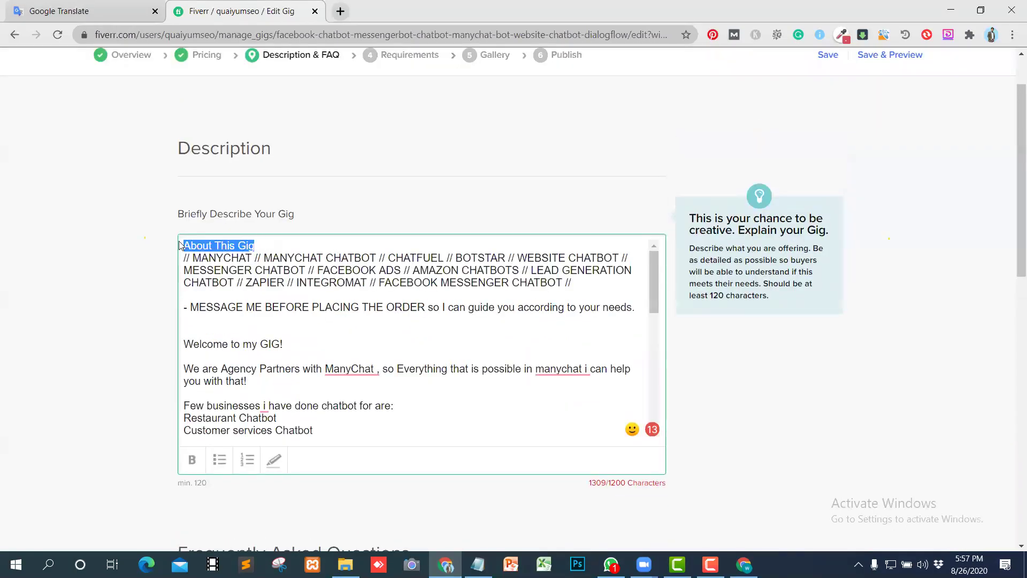
left_click(191, 460)
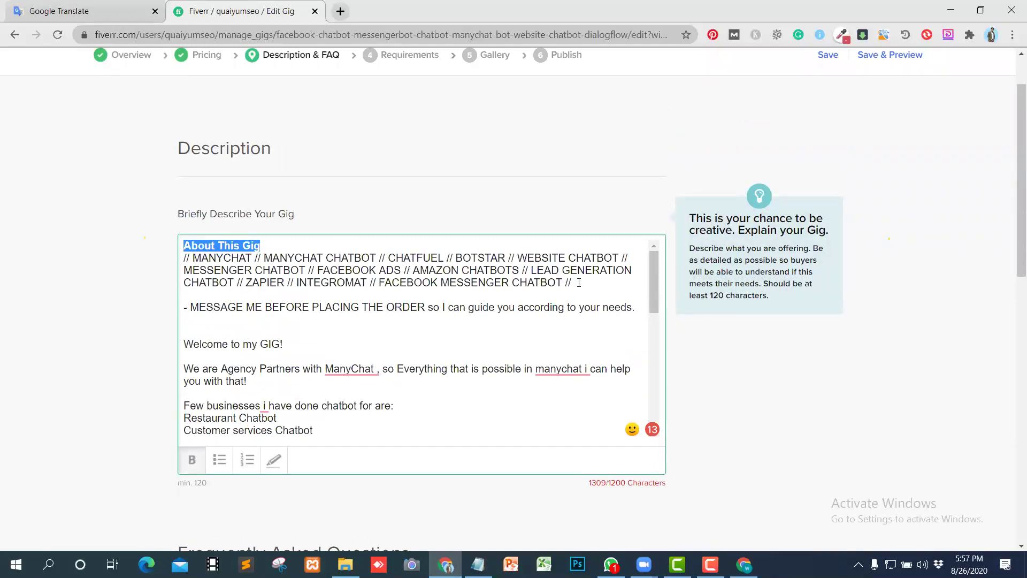
Step: Bold and highlight the keyword block from "// MANYCHAT" to "FACEBOOK MESSENGER CHATBOT //" in the description
left_click_drag(575, 282, 183, 261)
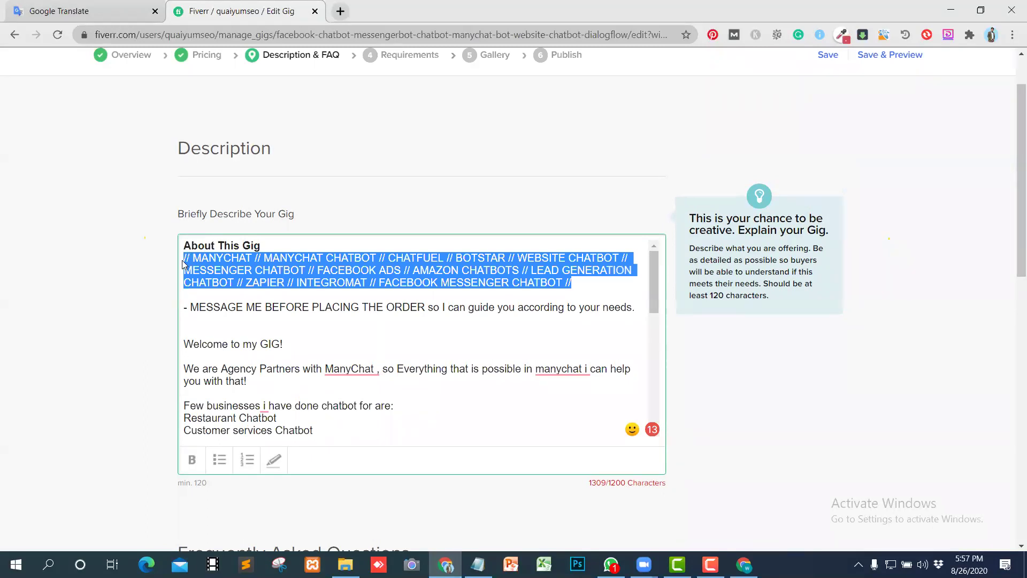
left_click(191, 462)
left_click(273, 464)
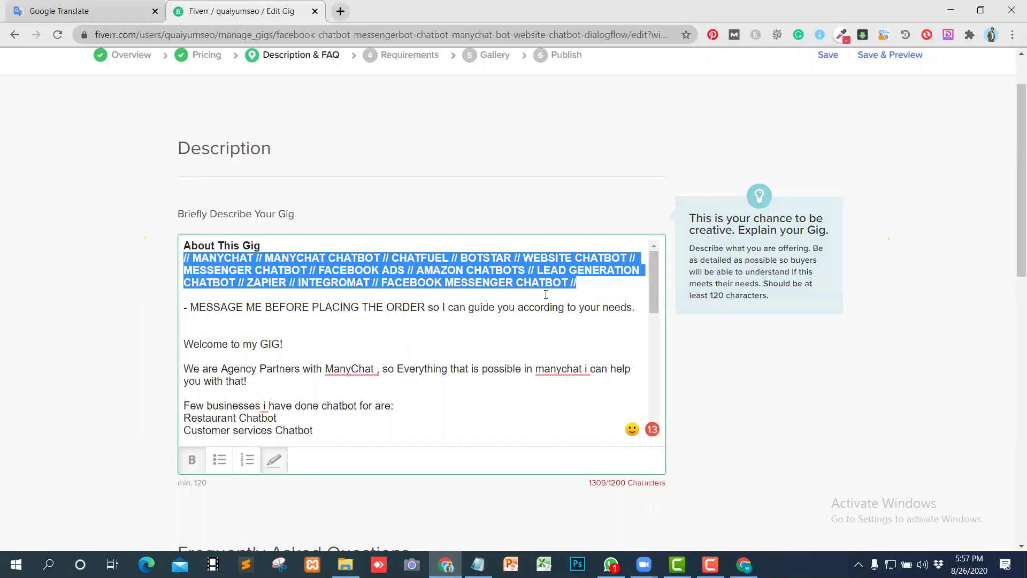
left_click(593, 288)
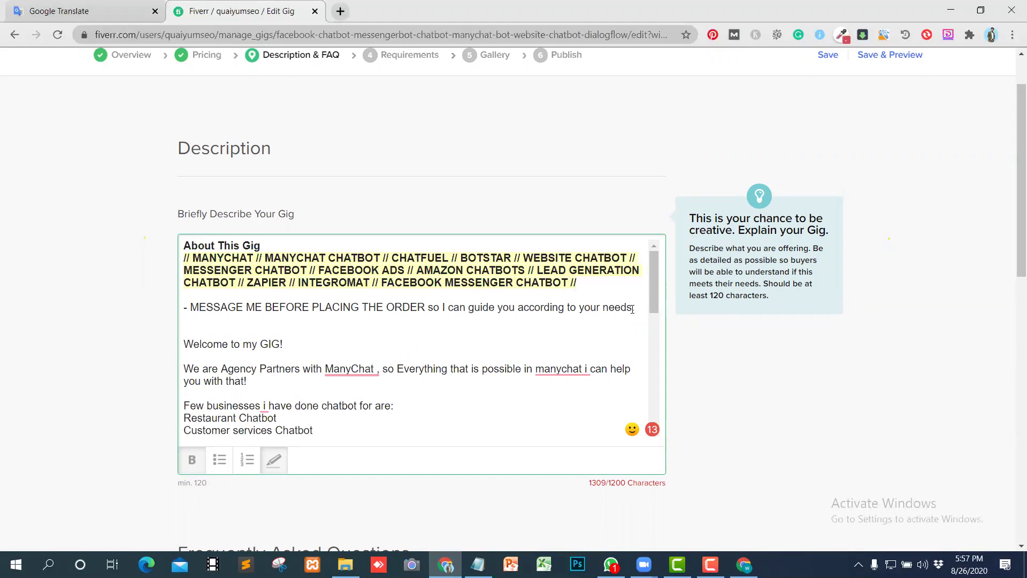
Step: Bold "MESSAGE ME BEFORE PLACING THE ORDER" and remove one blank line after that sentence
left_click_drag(425, 307, 190, 307)
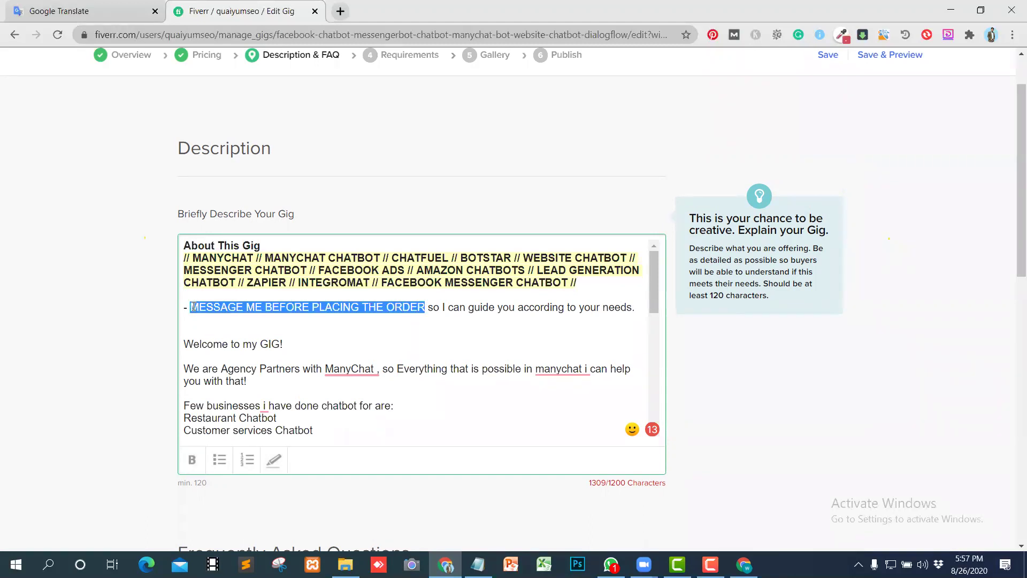
left_click(192, 460)
left_click(641, 307)
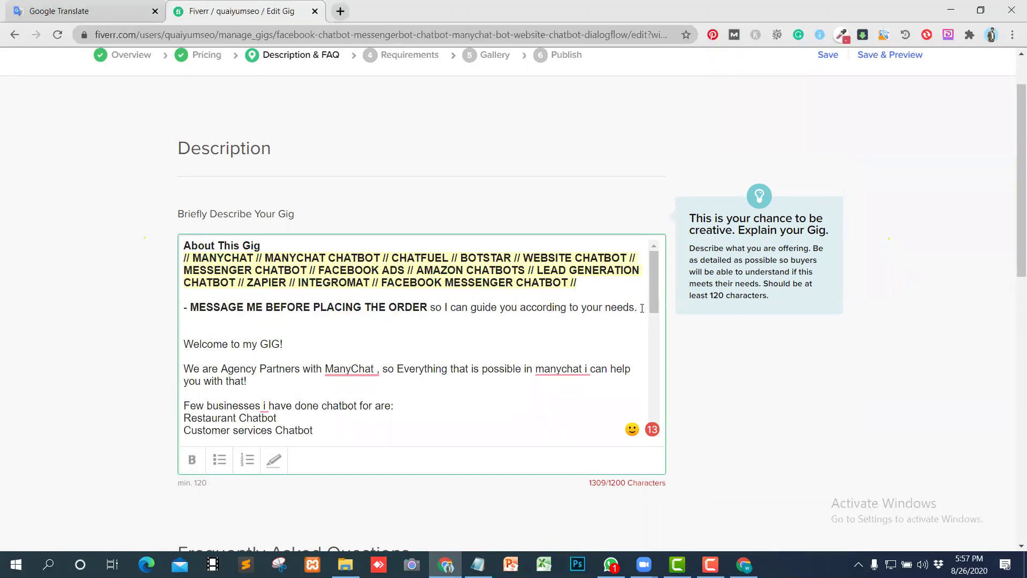
key("Delete")
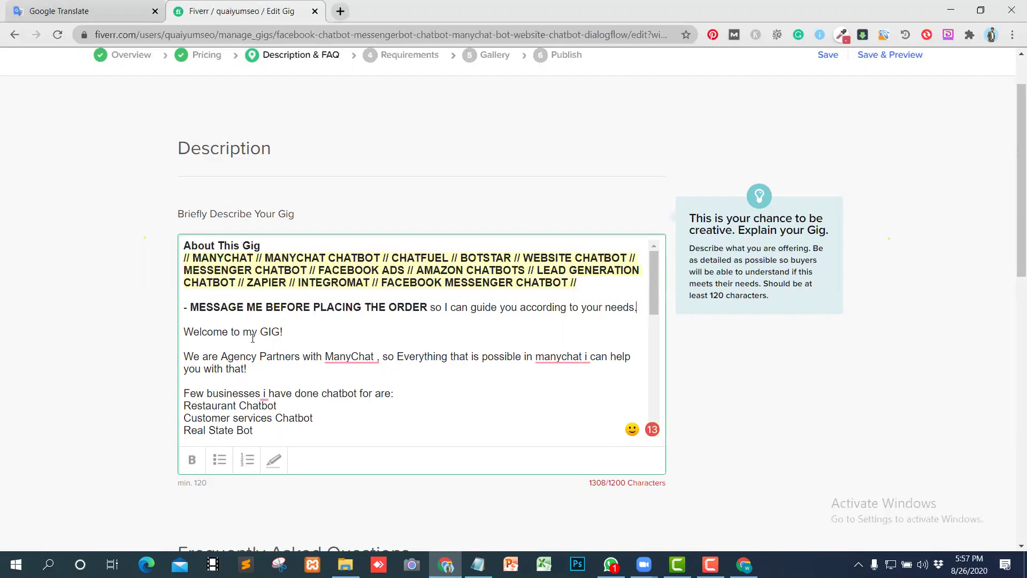
Step: Copy "Welcome to my GIG!" onto a new line above the "About This Gig" heading
triple_click(287, 330)
key("ctrl+c")
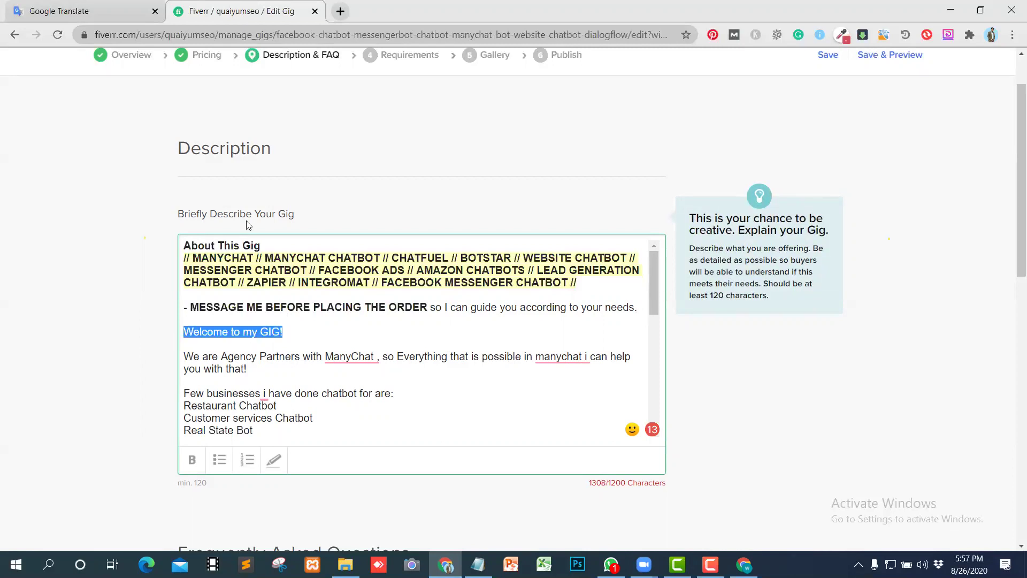
left_click(186, 243)
key("Return")
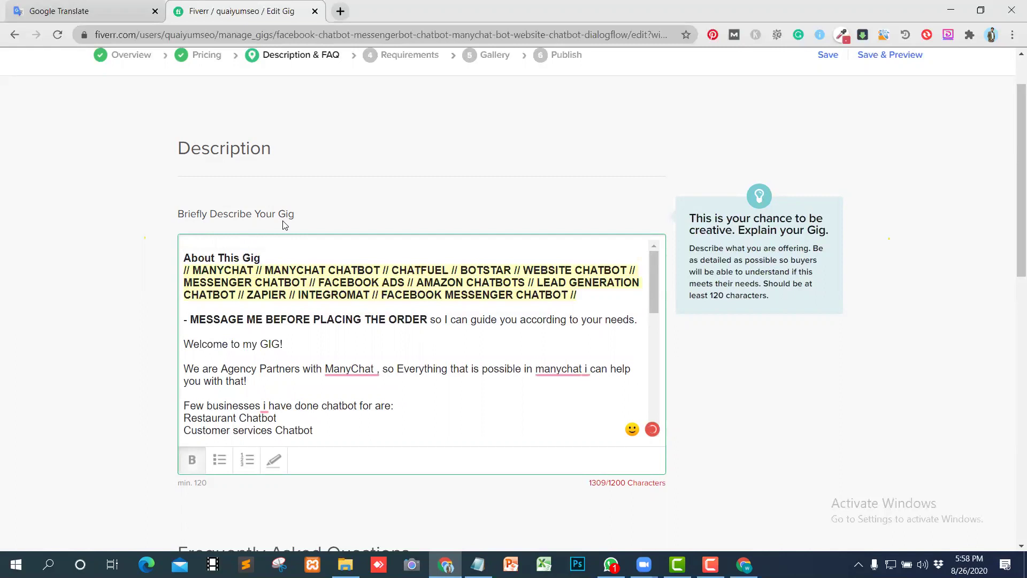
key("ctrl+v")
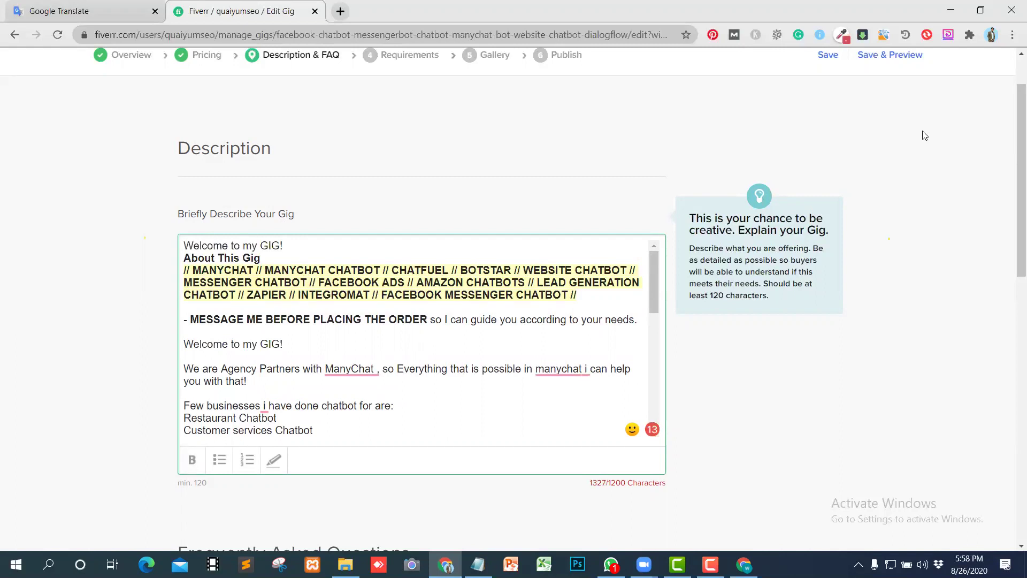
Step: Bold the first "Welcome to my GIG!" line and put "About This Gig" back on its own line below it
left_click_drag(283, 241, 183, 245)
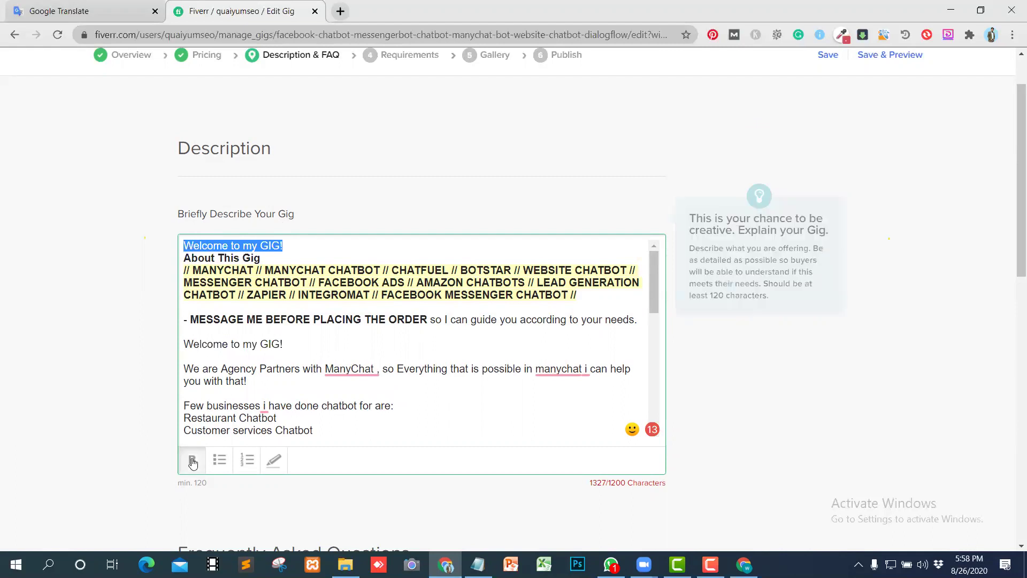
left_click(192, 461)
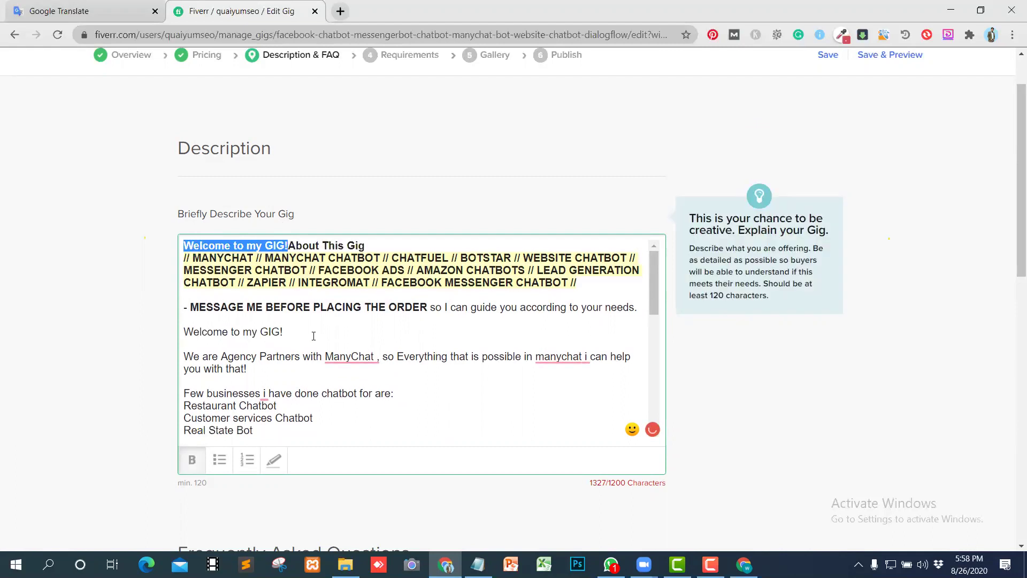
left_click(289, 269)
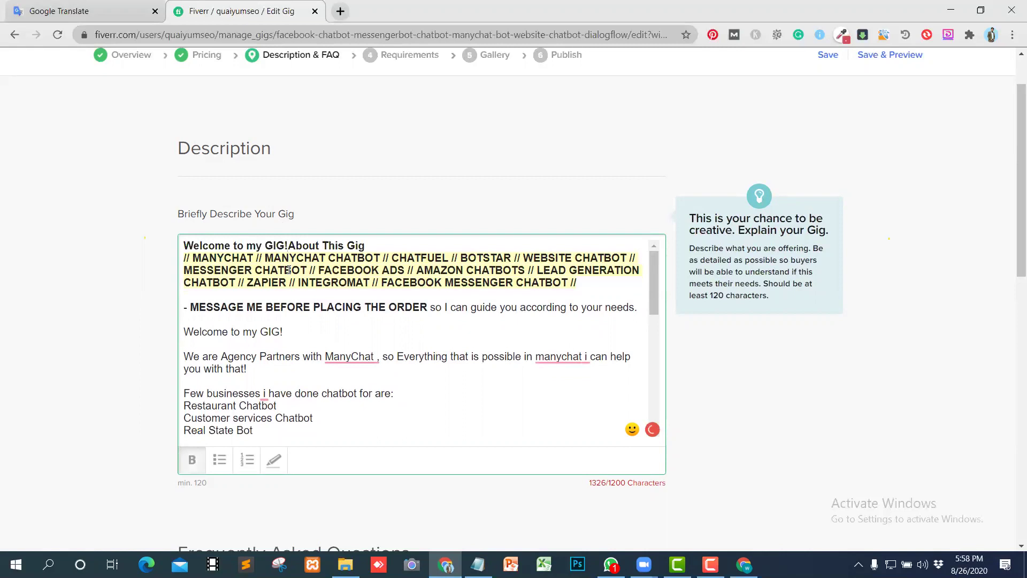
key("Return")
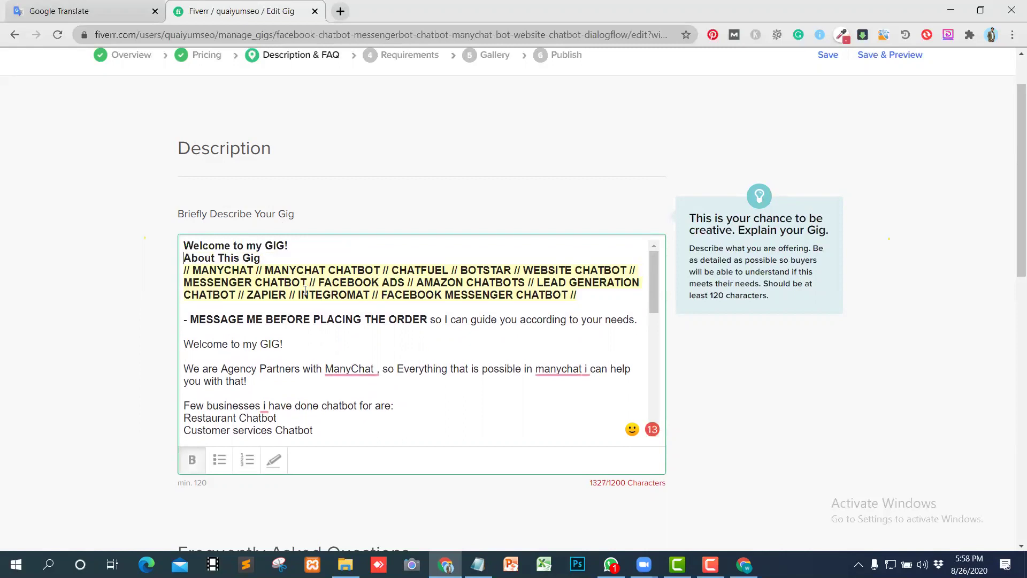
Step: Delete the second "Welcome to my GIG!" line below the "MESSAGE ME BEFORE PLACING THE ORDER" sentence, along with the extra blank line
scroll(332, 348, "down", 1)
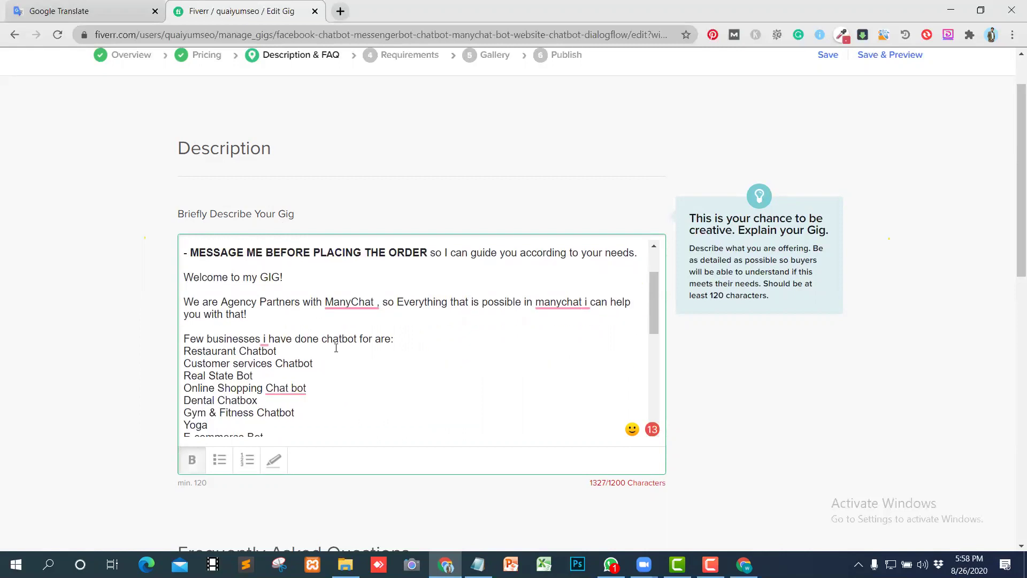
scroll(341, 335, "up", 1)
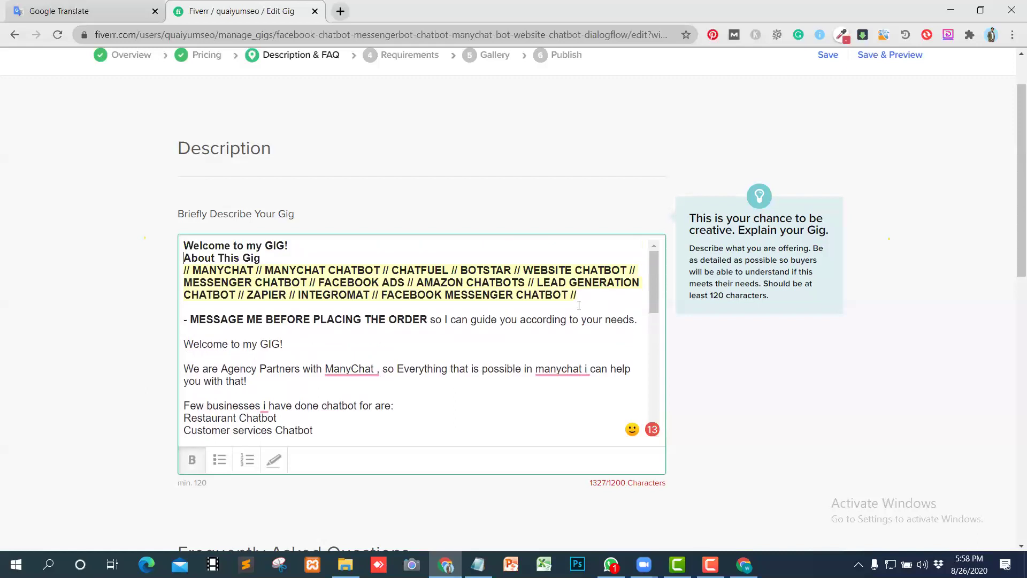
left_click(641, 321)
left_click(264, 351)
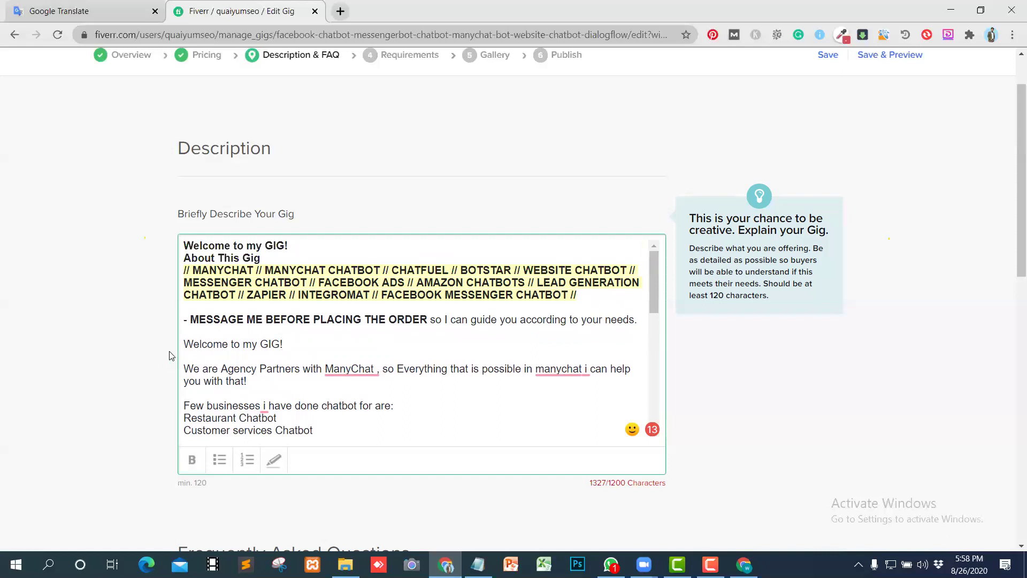
left_click(229, 345)
key("Return")
left_click(243, 356)
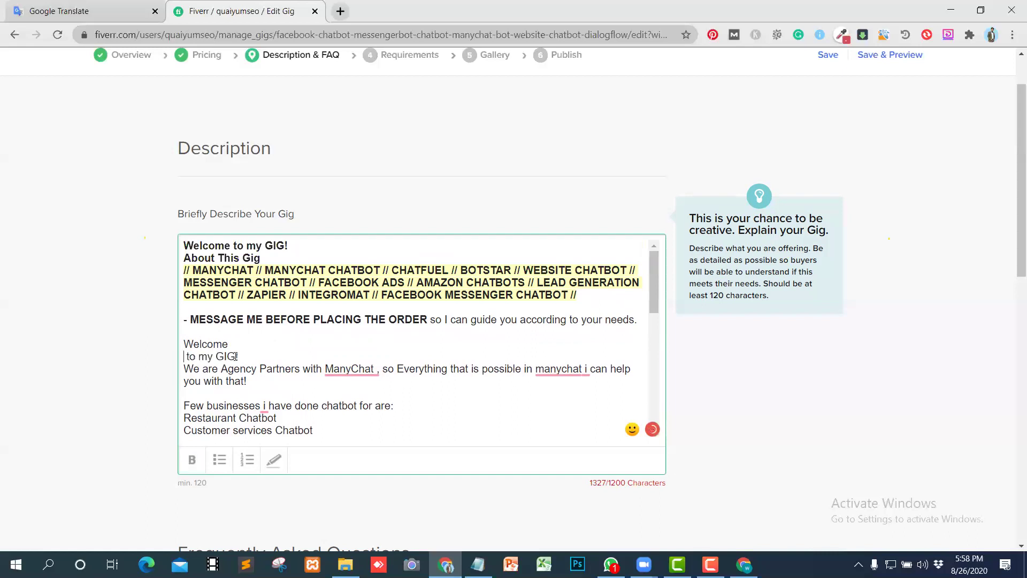
key("BackSpace")
key("BackSpace")
key("BackSpace")
key("BackSpace")
key("BackSpace")
key("BackSpace")
key("BackSpace")
key("BackSpace")
key("BackSpace")
key("BackSpace")
key("BackSpace")
key("BackSpace")
key("BackSpace")
key("BackSpace")
key("BackSpace")
key("BackSpace")
key("BackSpace")
key("BackSpace")
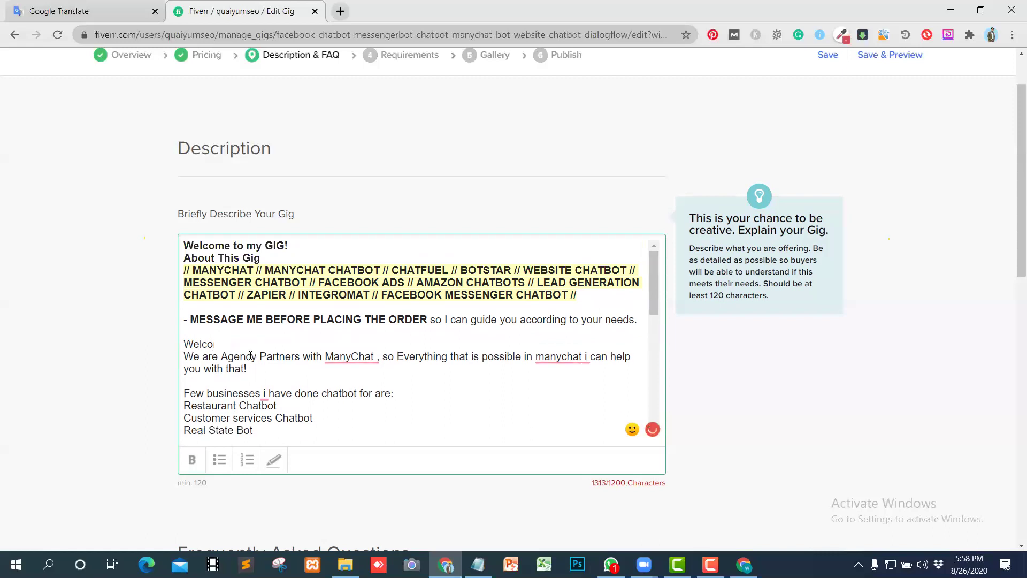
key("BackSpace")
key("BackSpace")
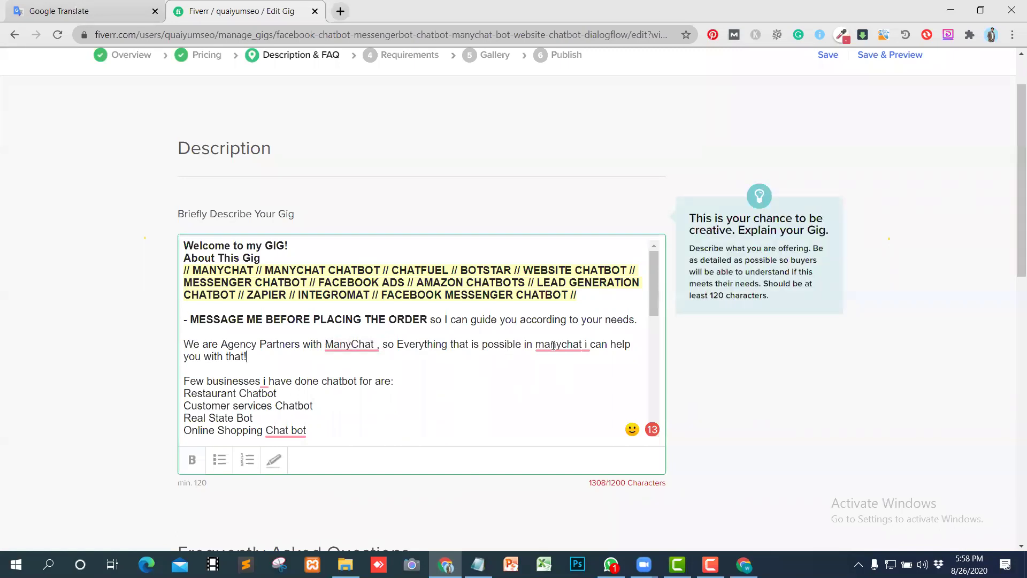
Step: Delete the "We are Agency Partners with ManyChat" paragraph and its leftover blank line, and bold "Few businesses i have done chatbot for are:"
mouse_move(553, 345)
triple_click(259, 359)
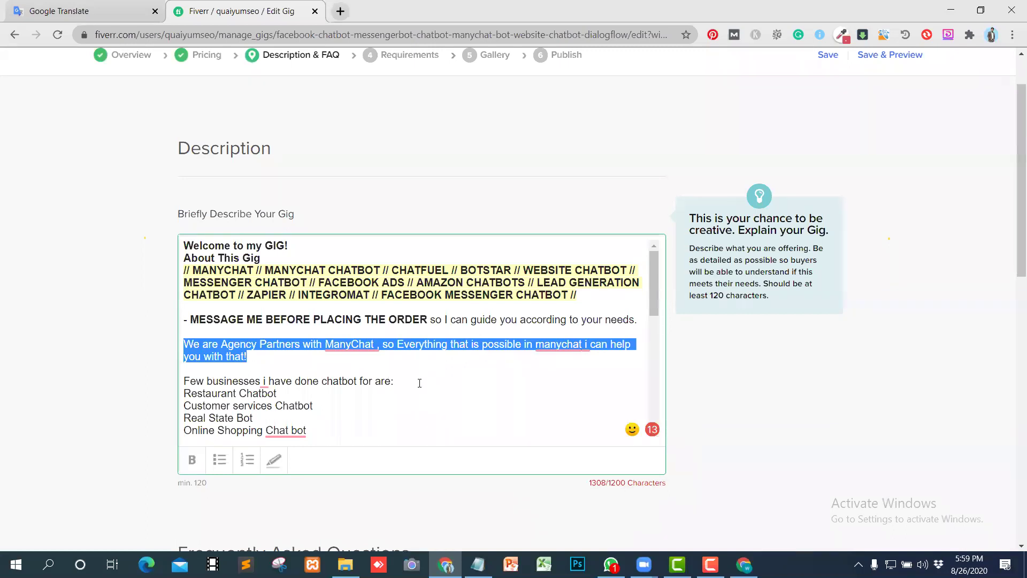
key("BackSpace")
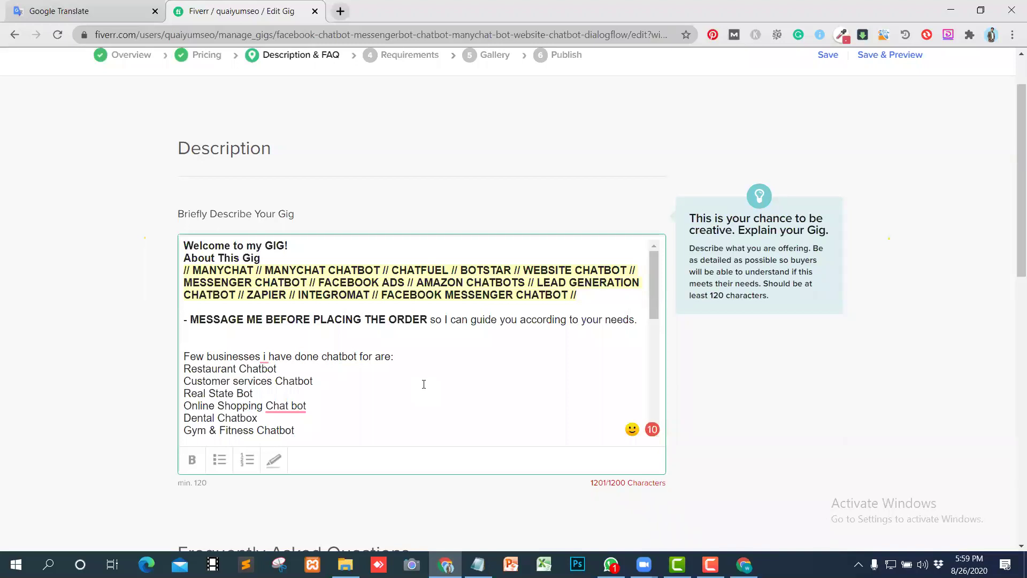
key("Delete")
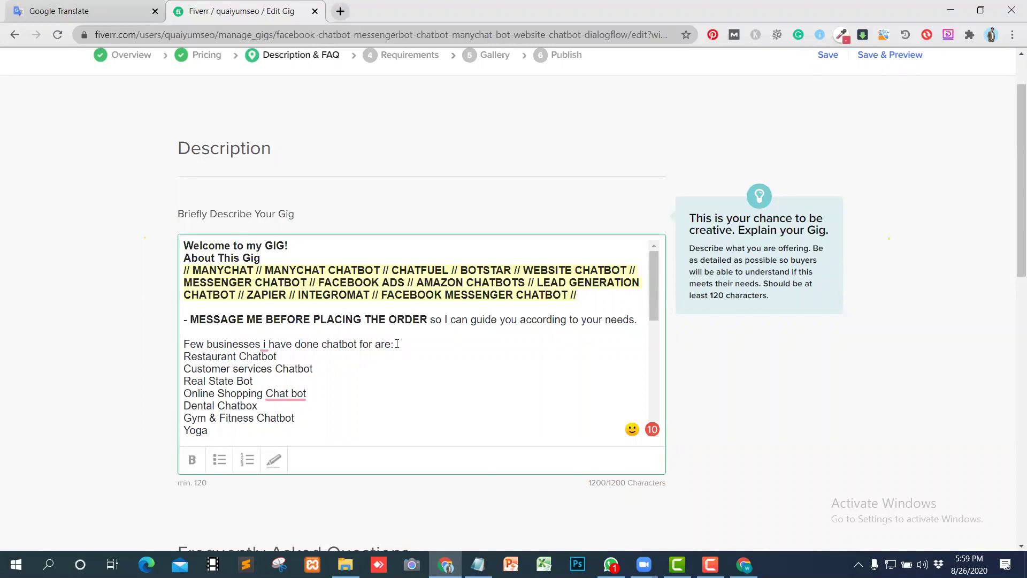
triple_click(184, 348)
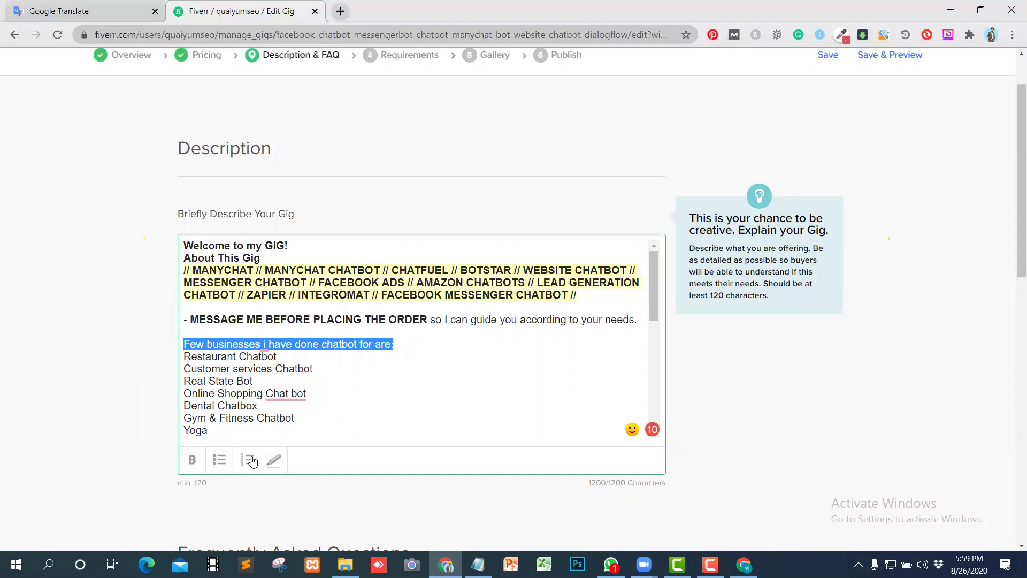
left_click(192, 460)
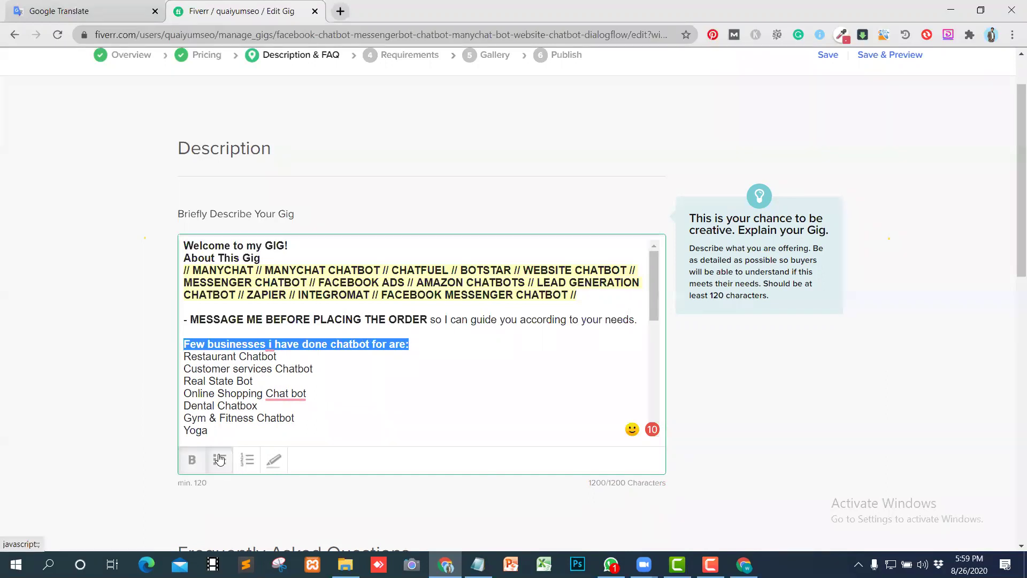
scroll(237, 426, "down", 1)
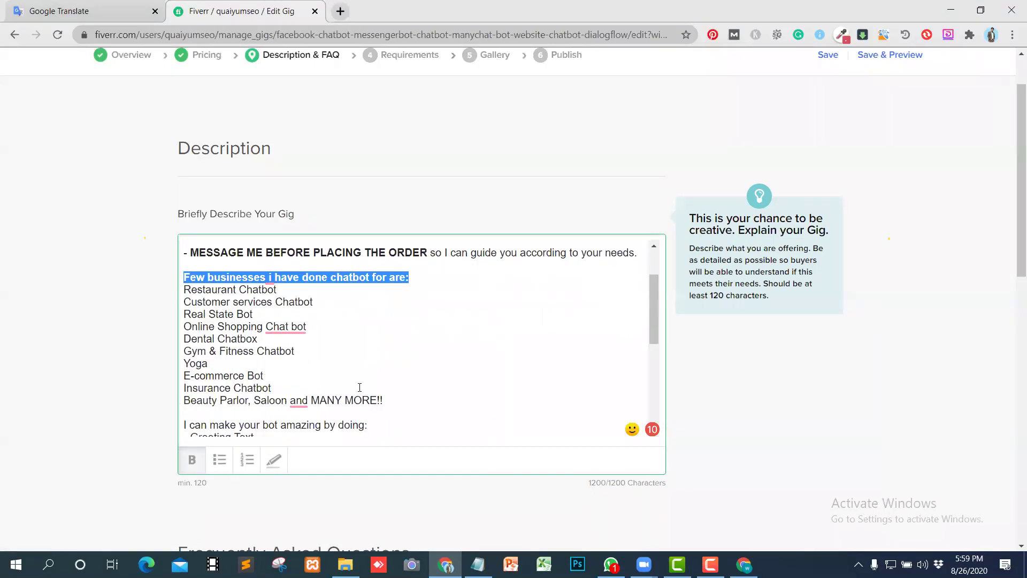
left_click_drag(387, 400, 182, 289)
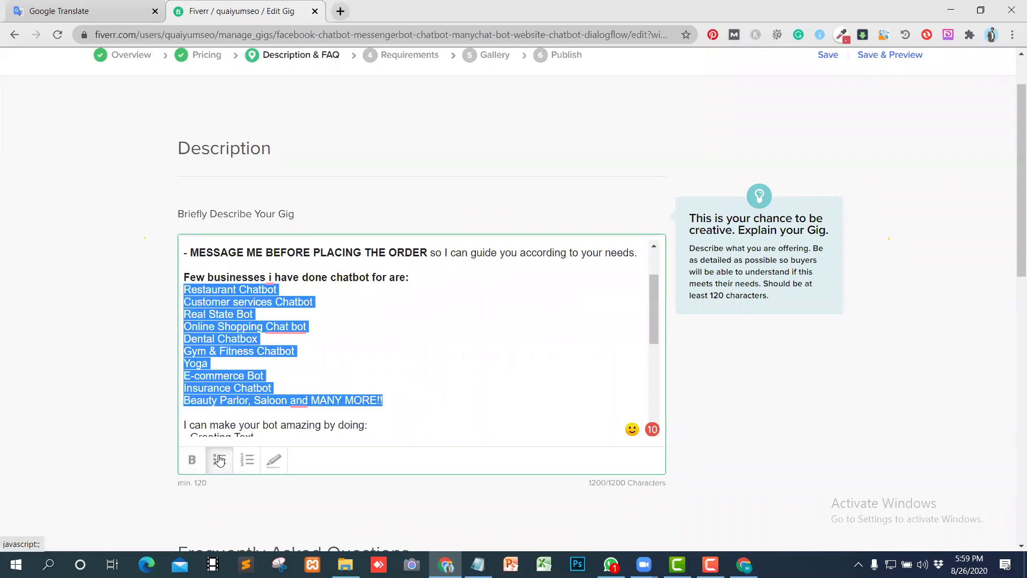
left_click(407, 410)
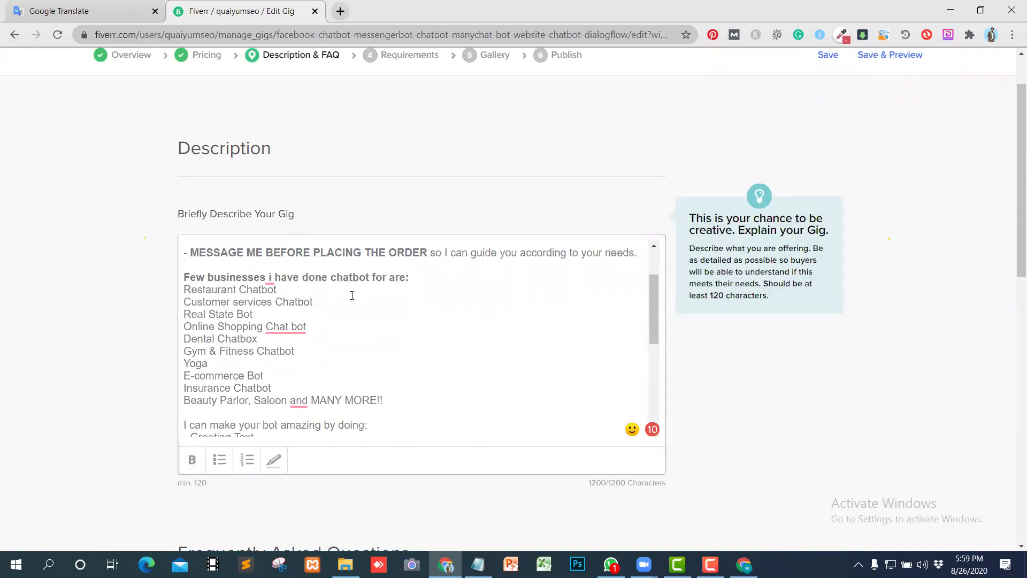
left_click(416, 295)
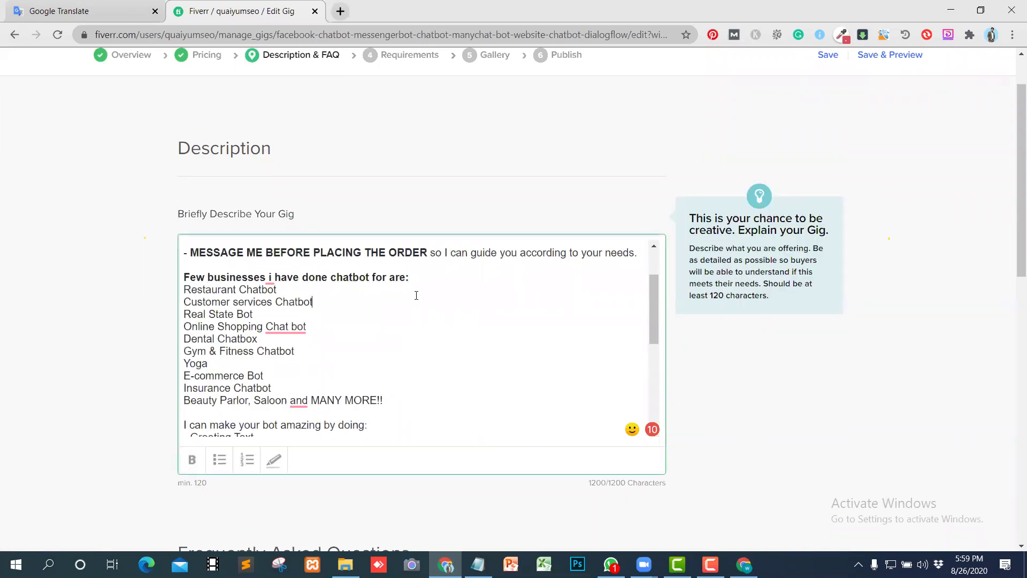
left_click(188, 289)
left_click(214, 293)
key("Return")
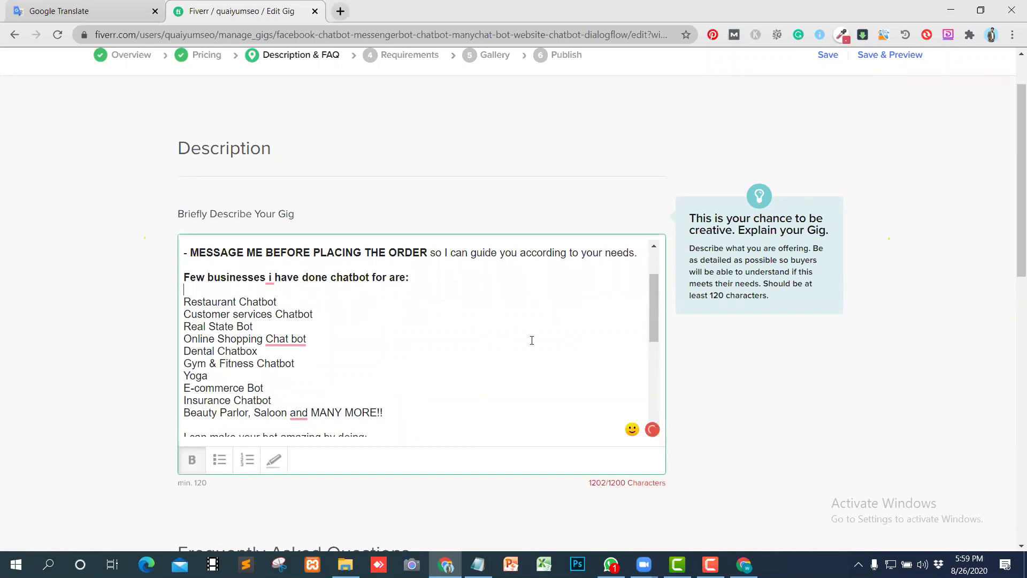
left_click(216, 459)
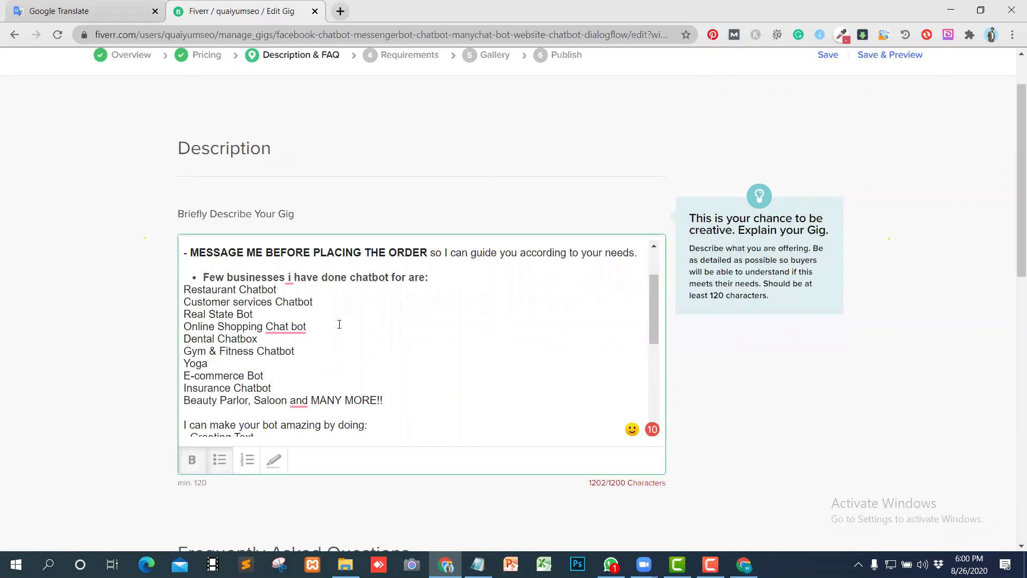
key("ctrl+z")
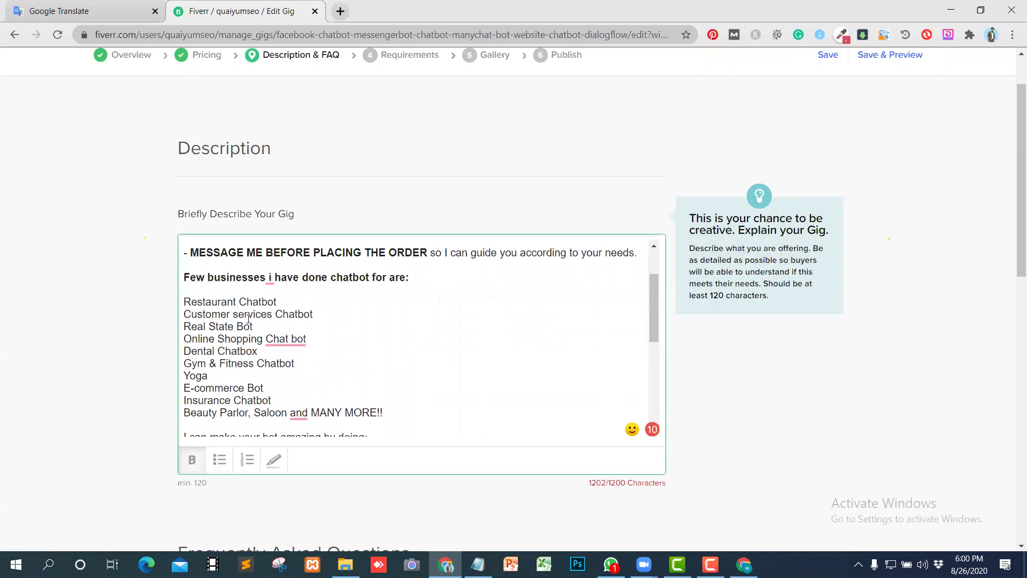
left_click(328, 305)
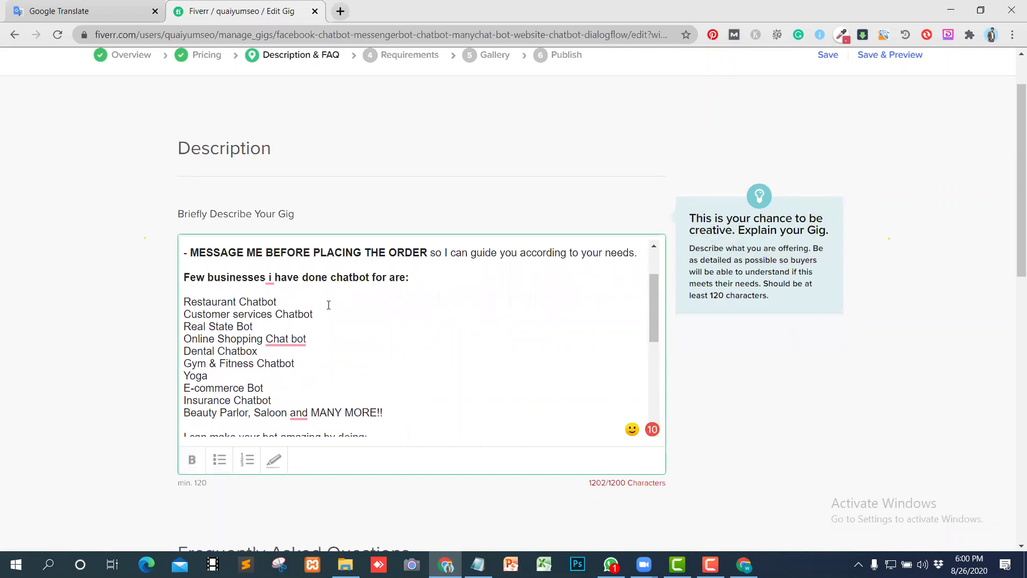
key("Return")
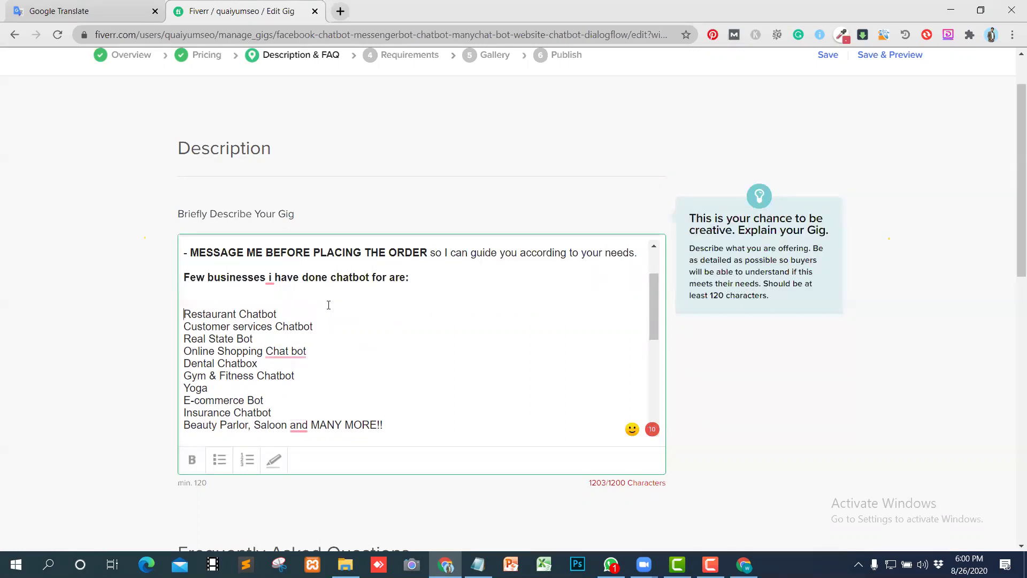
key("BackSpace")
key("BackSpace")
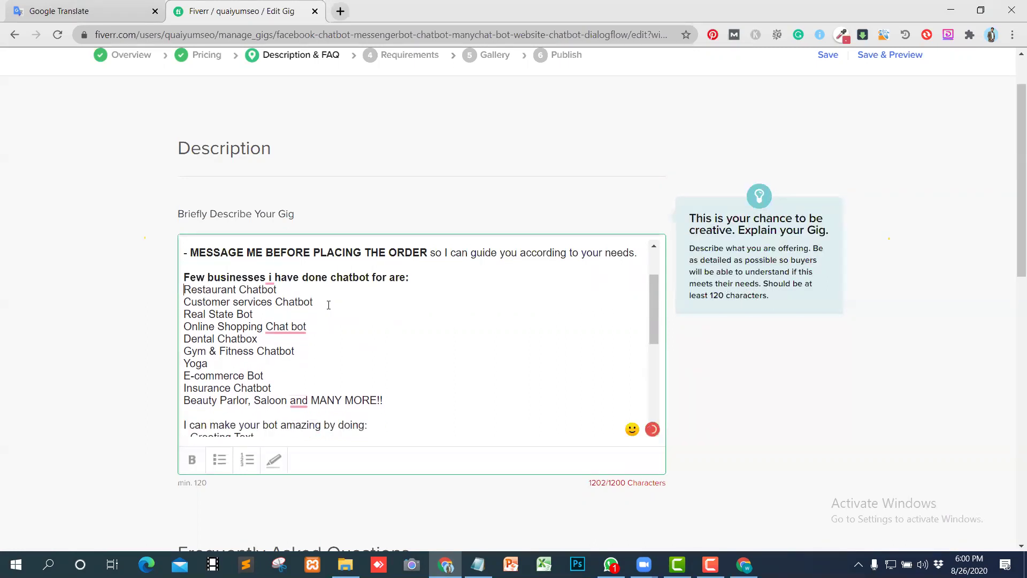
left_click(218, 460)
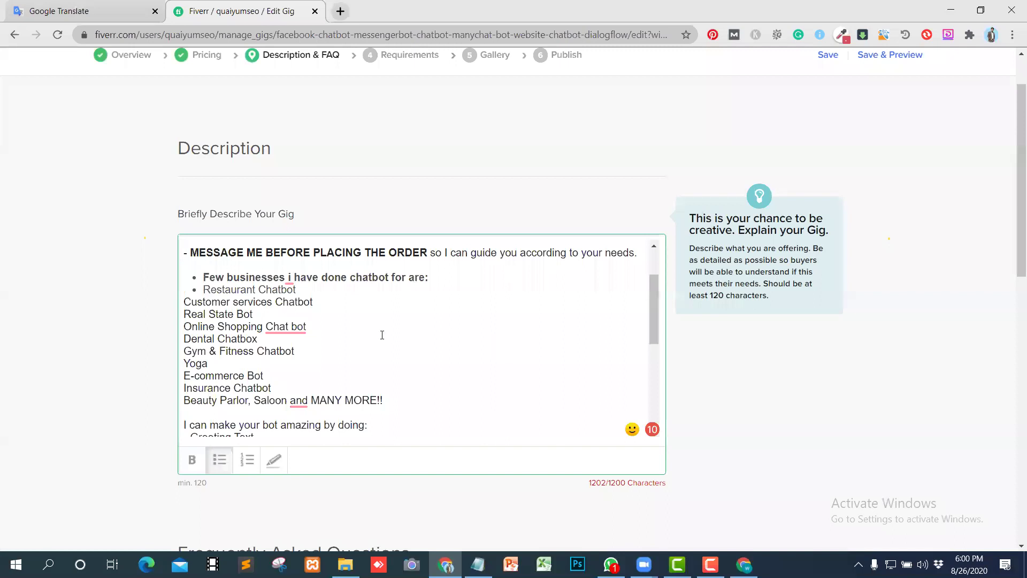
key("ctrl+z")
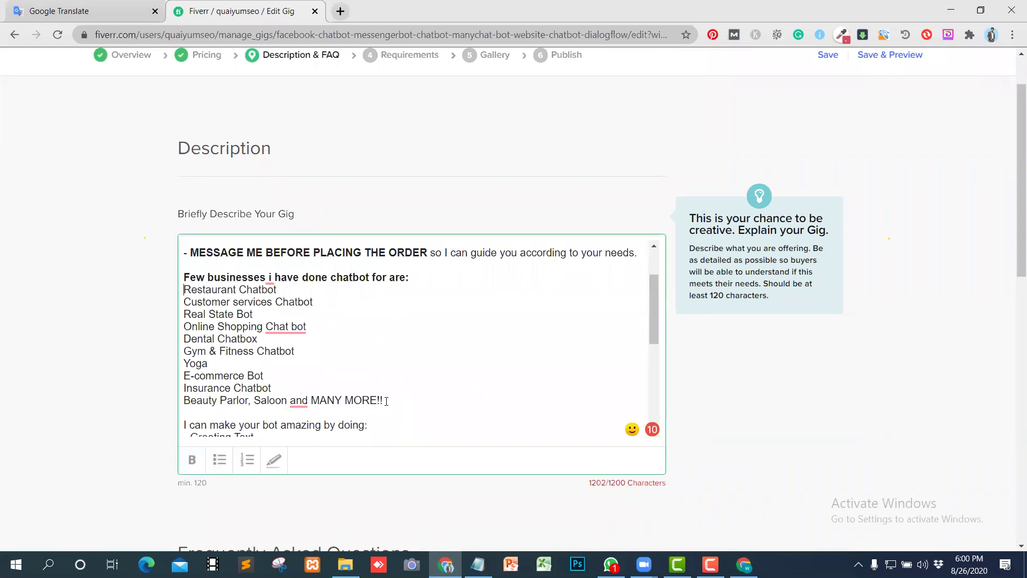
Step: Turn "Restaurant Chatbot" into a bullet point under the "Few businesses i have done chatbot for are:" heading
left_click_drag(385, 401, 182, 293)
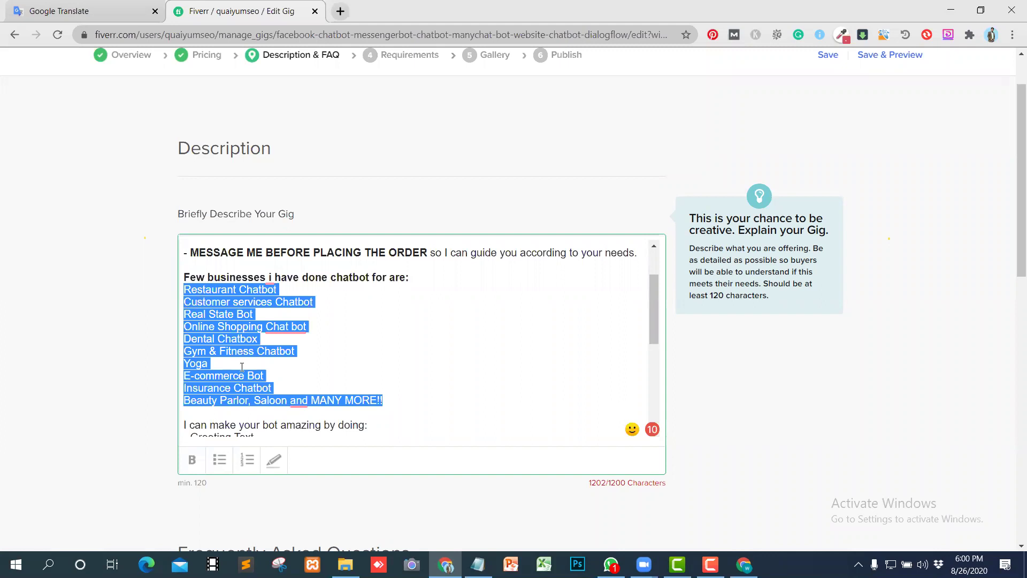
left_click(223, 462)
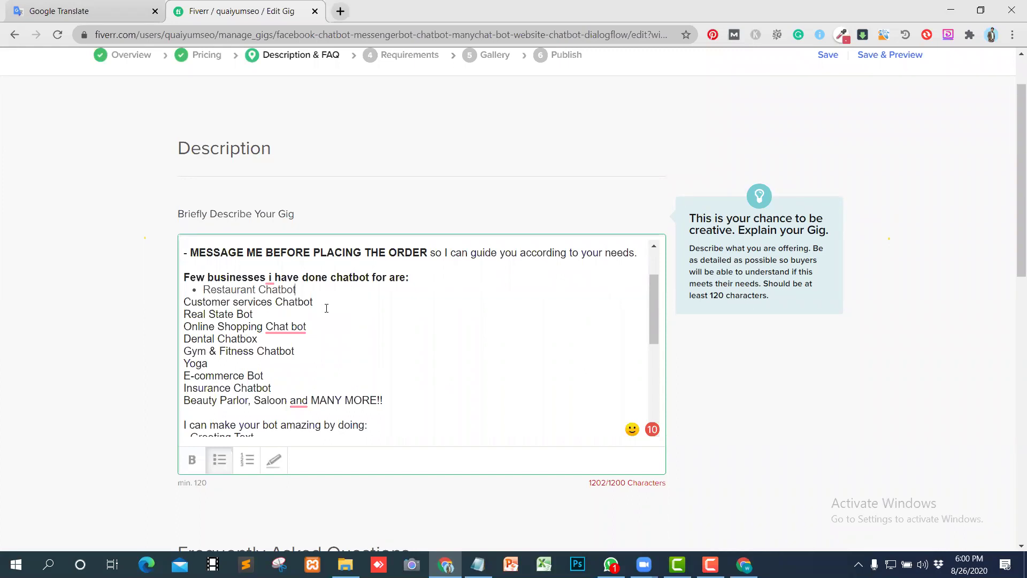
key("Return")
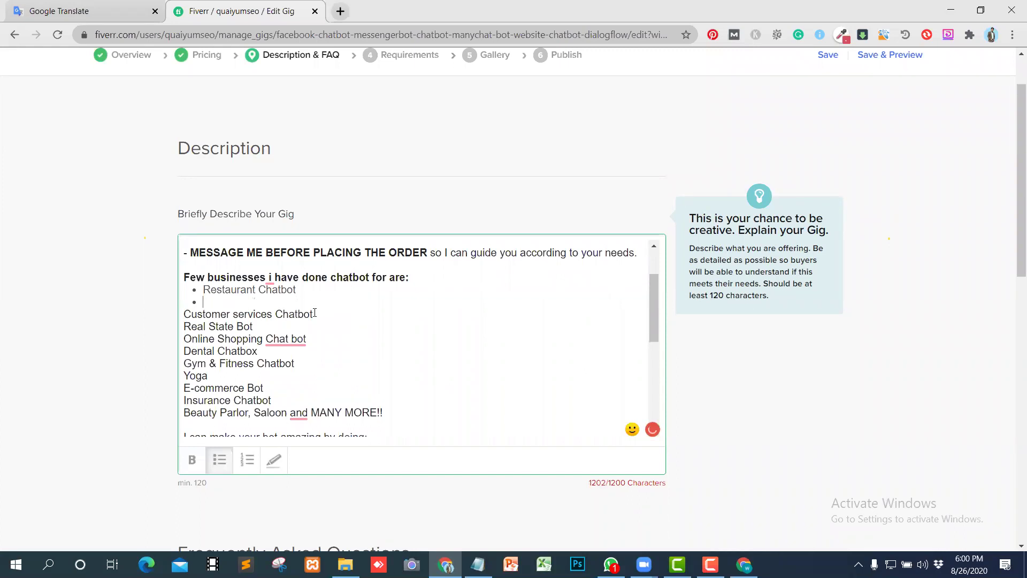
key("Return")
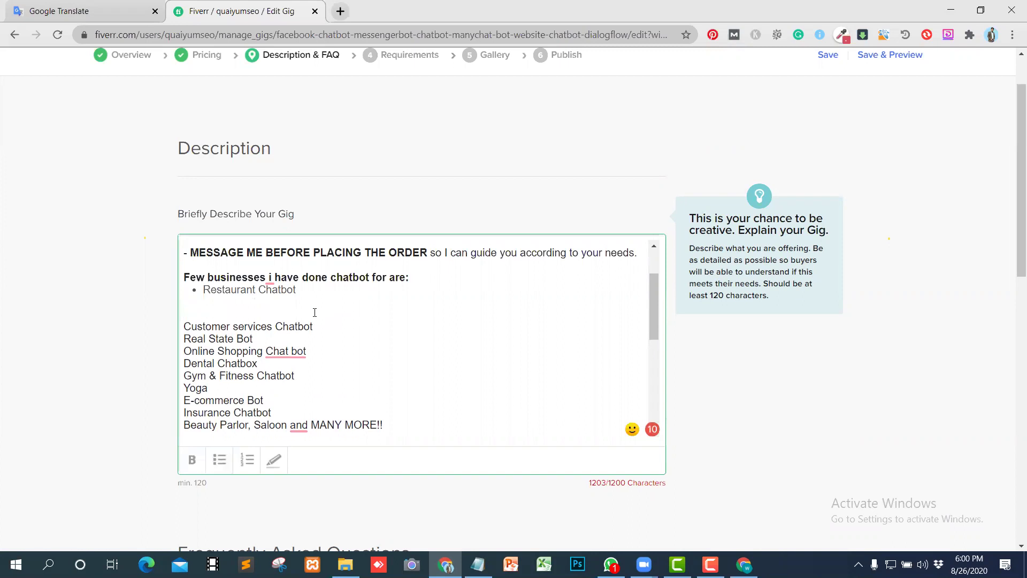
key("BackSpace")
key("BackSpace")
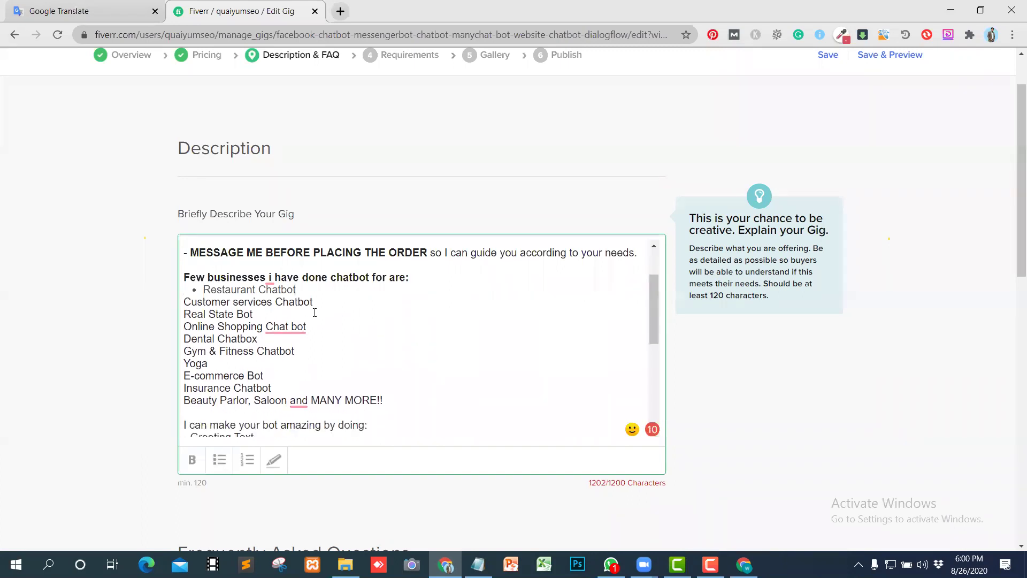
Step: Move "Customer services Chatbot" into a second bullet below "Restaurant Chatbot" and remove the empty line it leaves behind
key("Return")
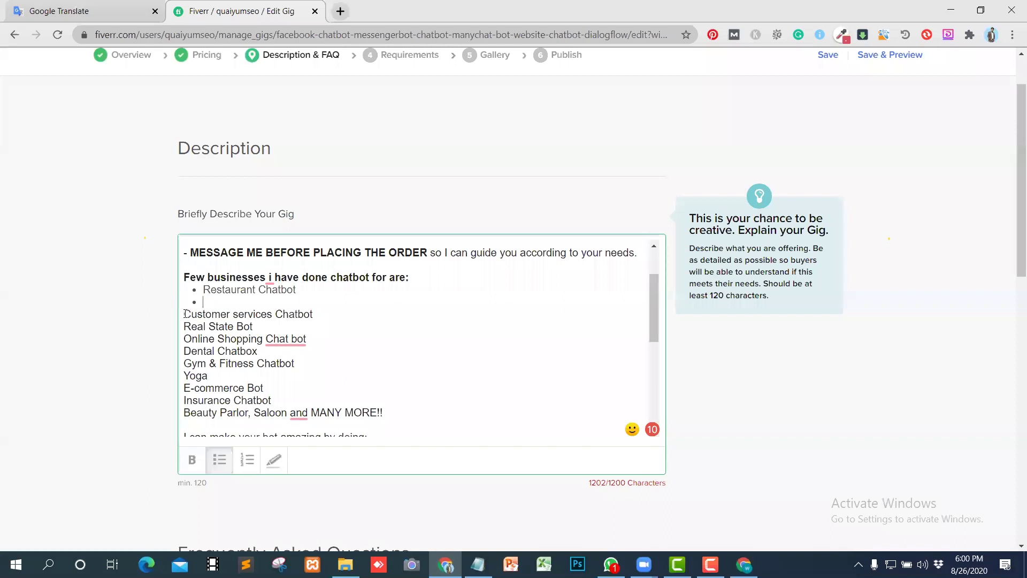
left_click_drag(185, 313, 323, 316)
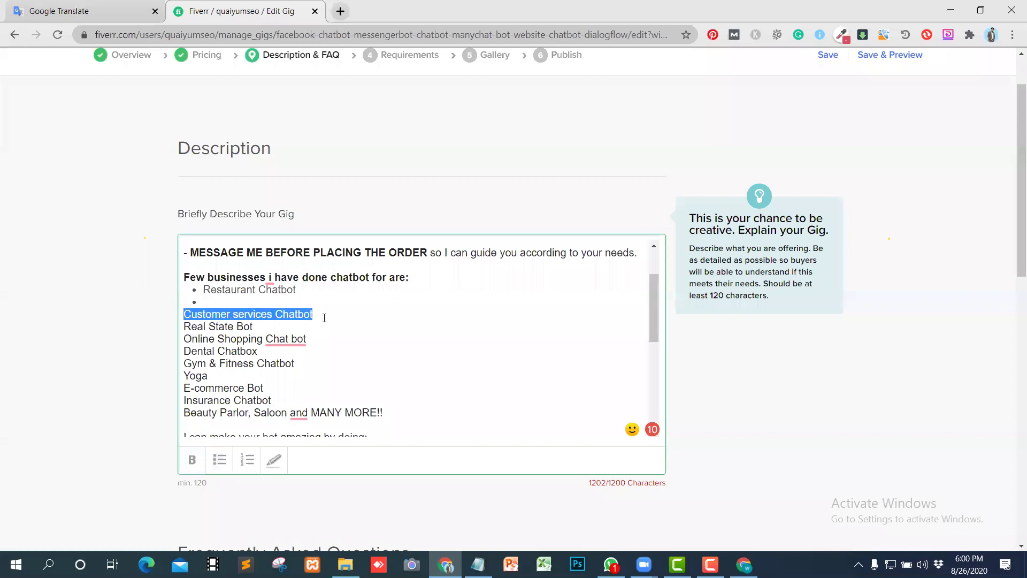
key("ctrl+x")
left_click(262, 303)
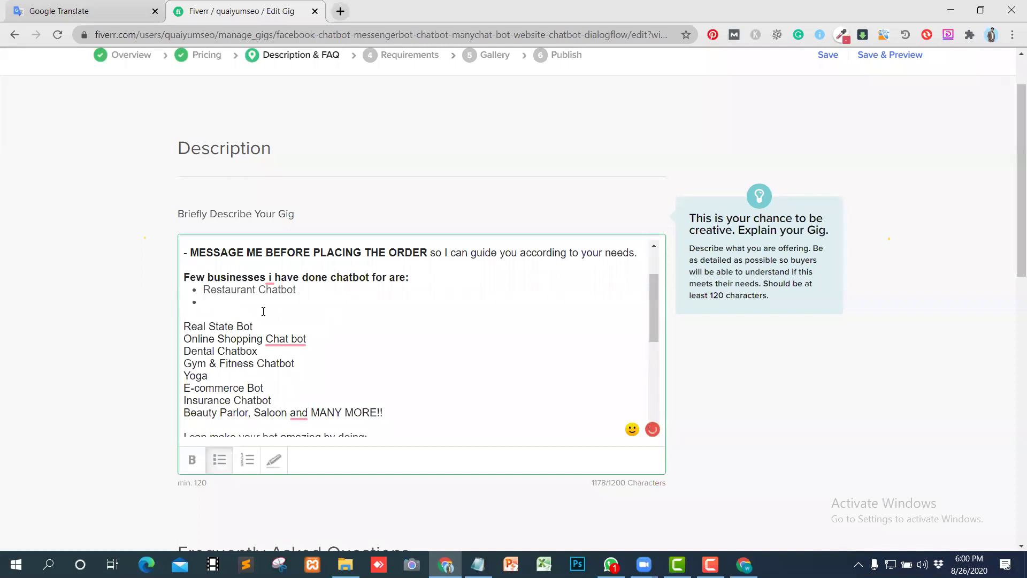
key("ctrl+v")
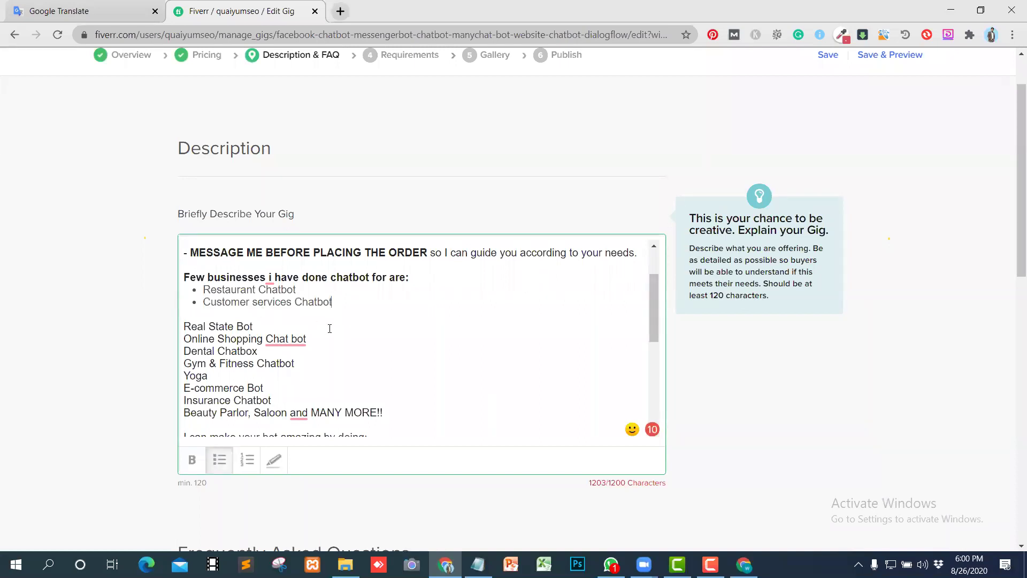
key("Delete")
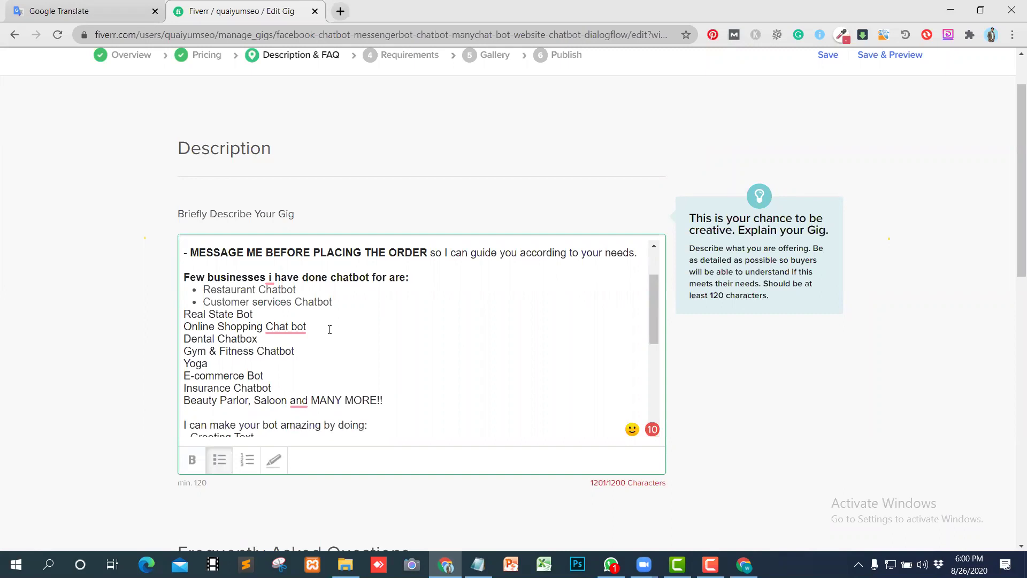
Step: Move "Real State Bot" into a third bullet below "Customer services Chatbot"
key("Return")
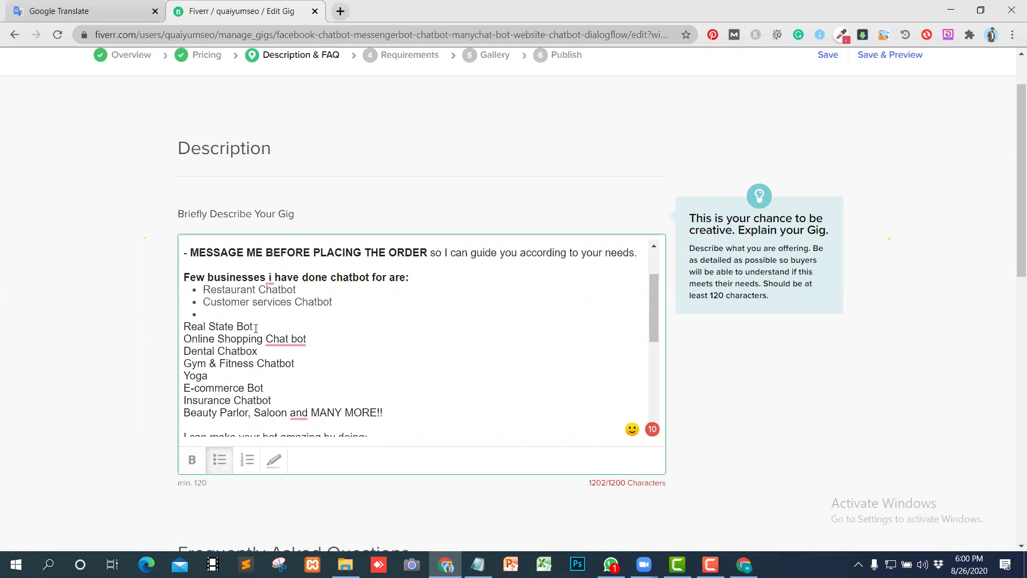
triple_click(313, 327)
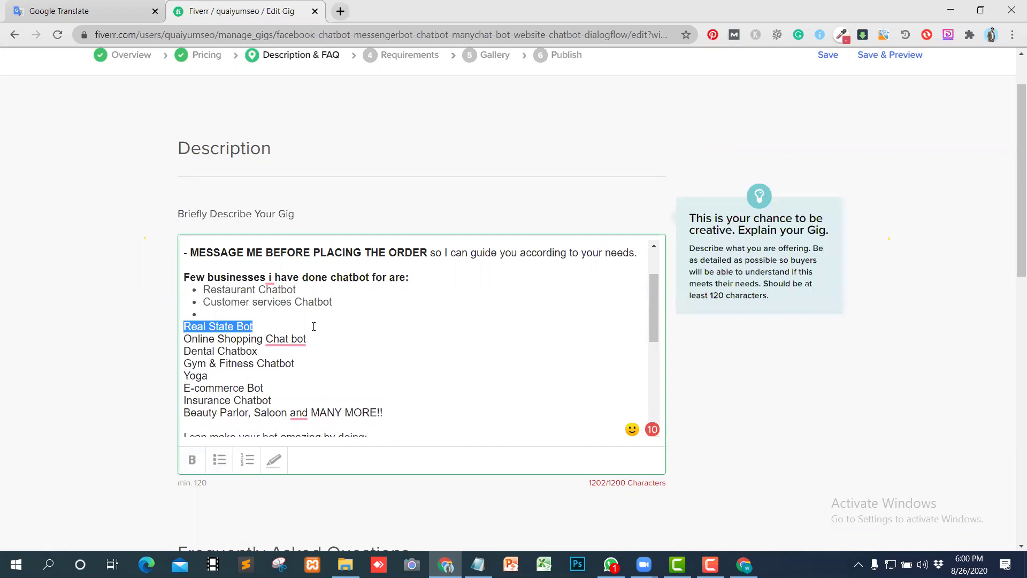
key("ctrl+x")
left_click(213, 315)
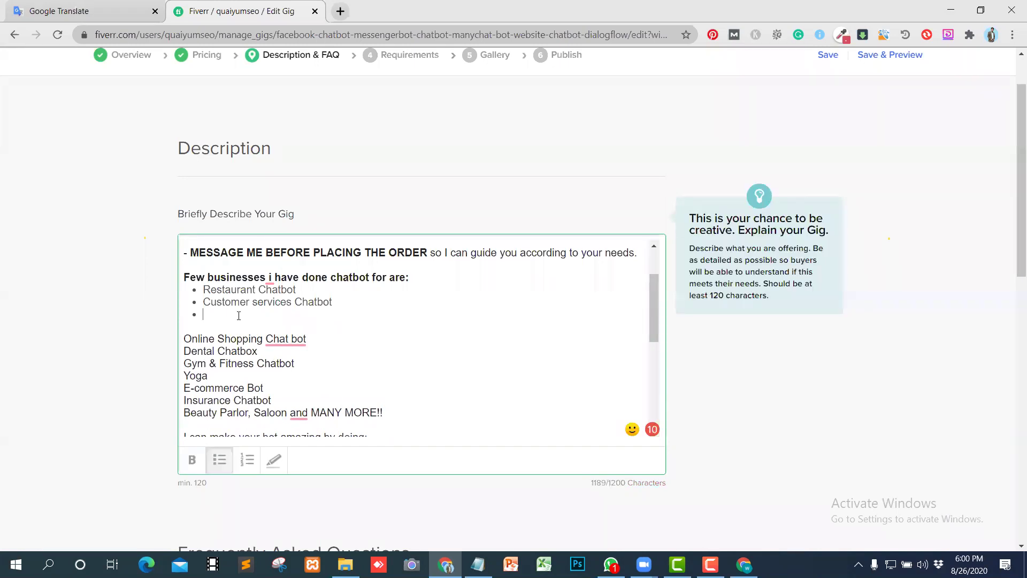
key("ctrl+v")
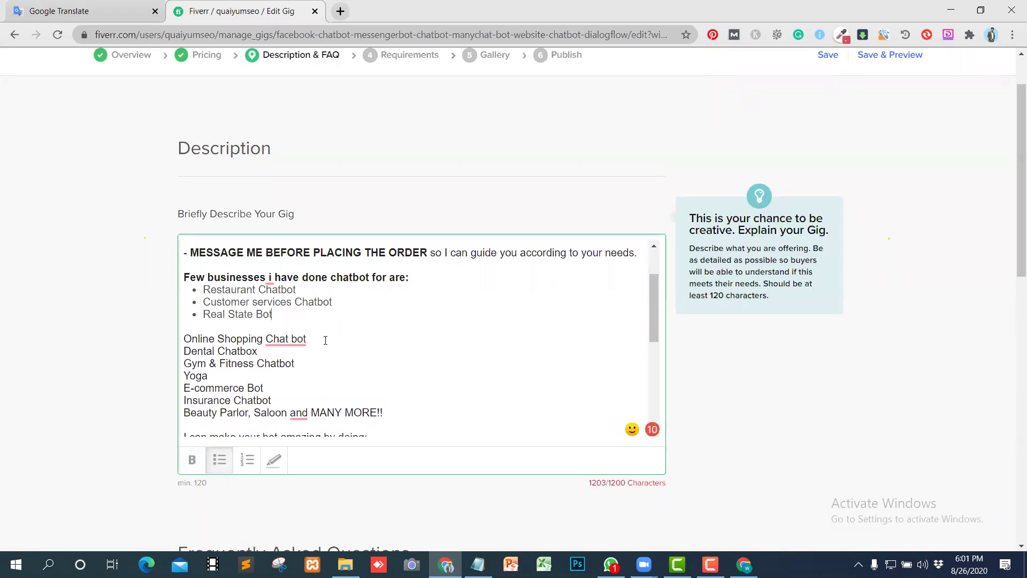
Step: Move "Online Shopping Chat bot" from the plain lines into a fourth bullet below "Real State Bot"
key("Return")
left_click_drag(308, 352, 211, 350)
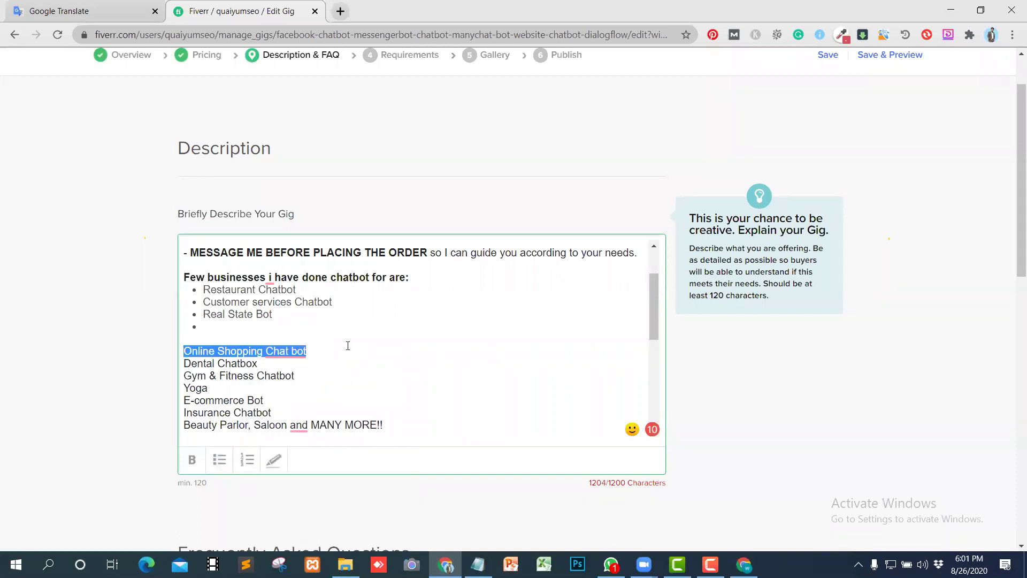
left_click(206, 327)
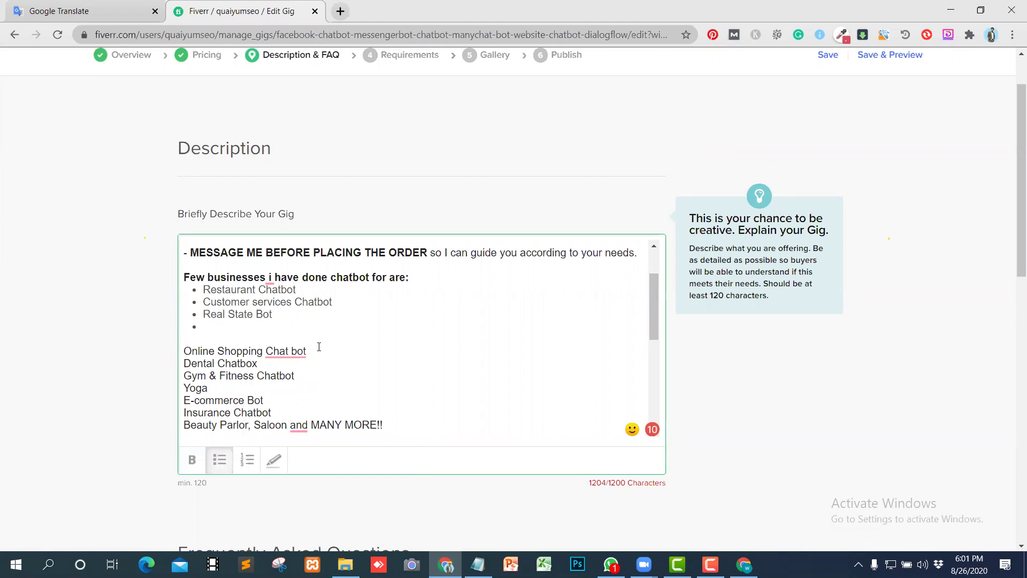
left_click_drag(308, 351, 170, 355)
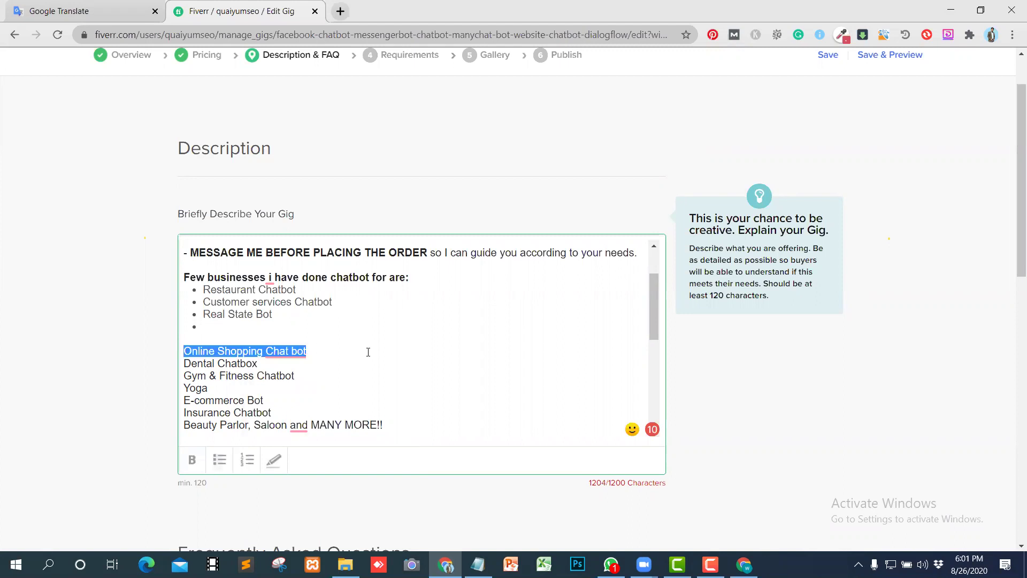
key("ctrl+x")
left_click(286, 339)
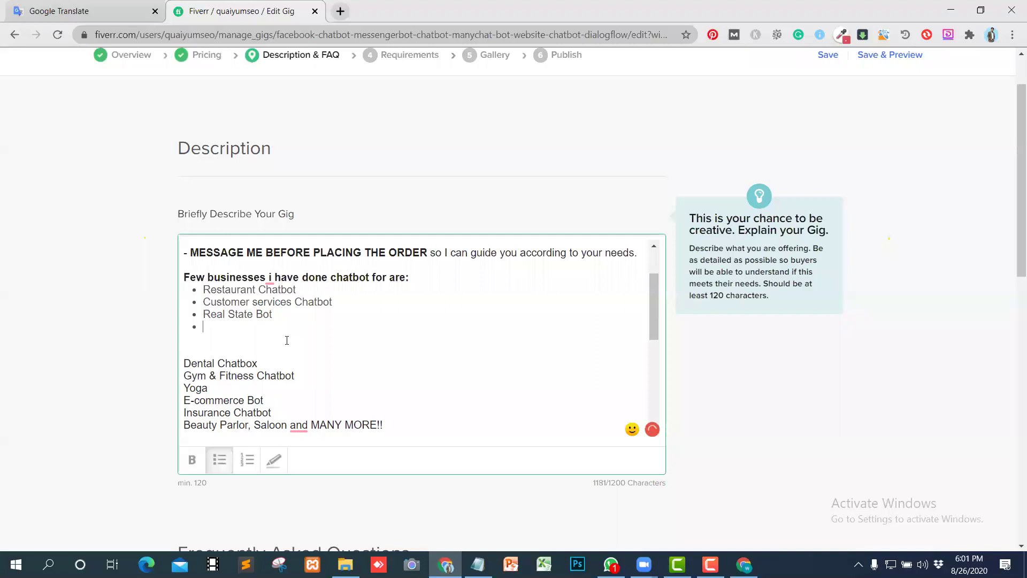
key("ctrl+v")
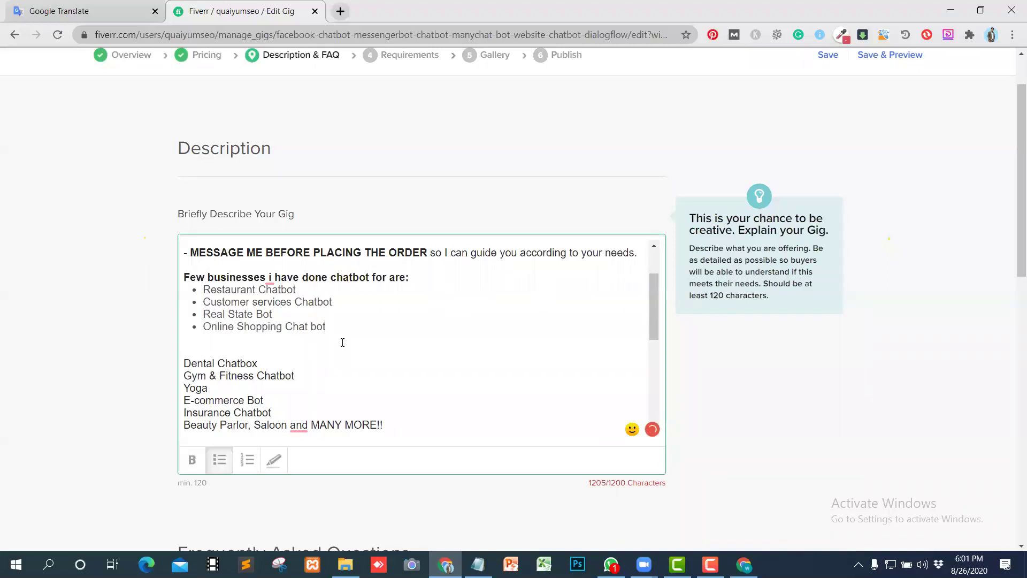
Step: Move "Dental Chatbox" into a fifth bullet below "Online Shopping Chat bot" and start an empty bullet under it
key("Return")
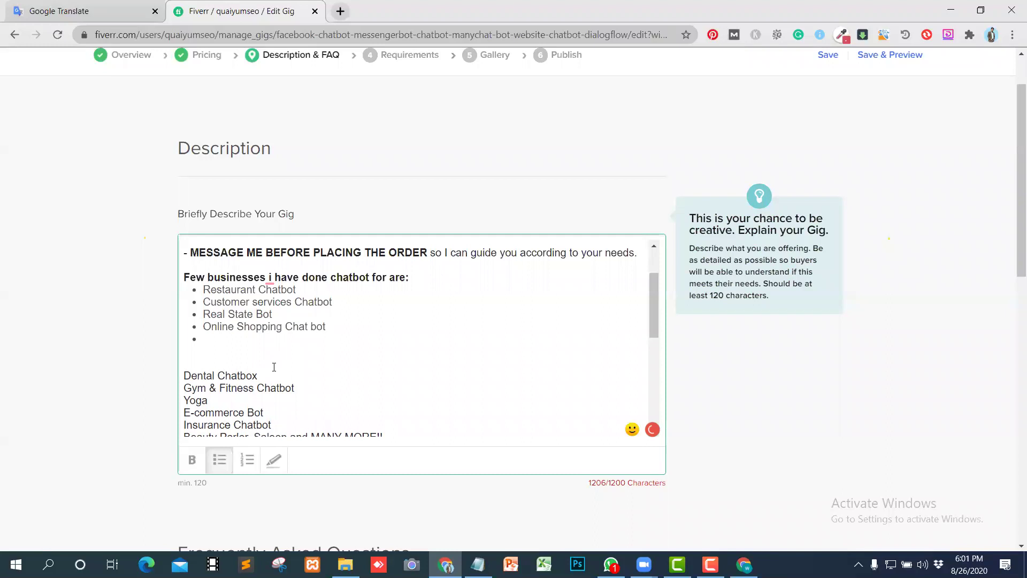
triple_click(259, 374)
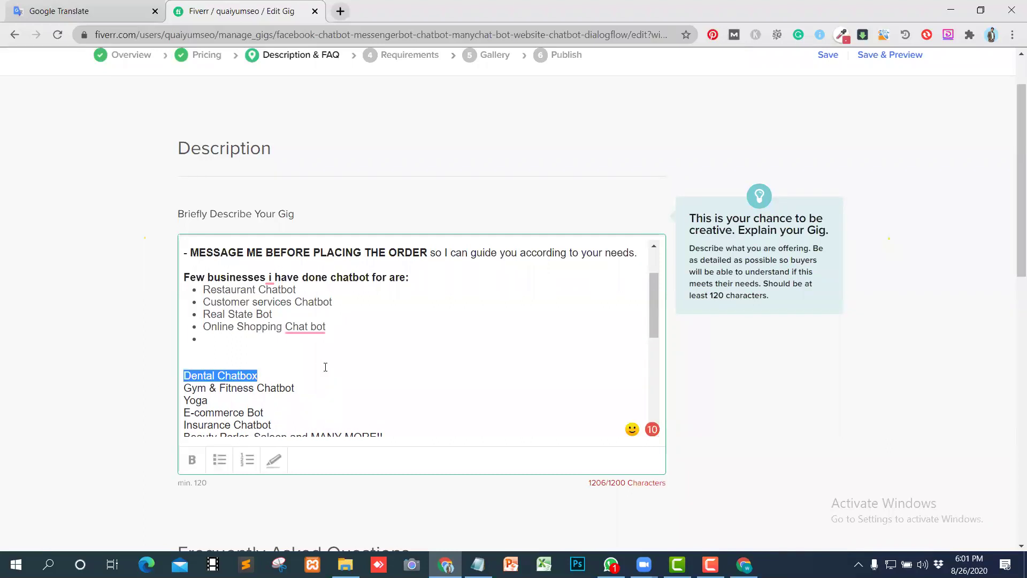
key("ctrl+x")
left_click(225, 342)
key("ctrl+v")
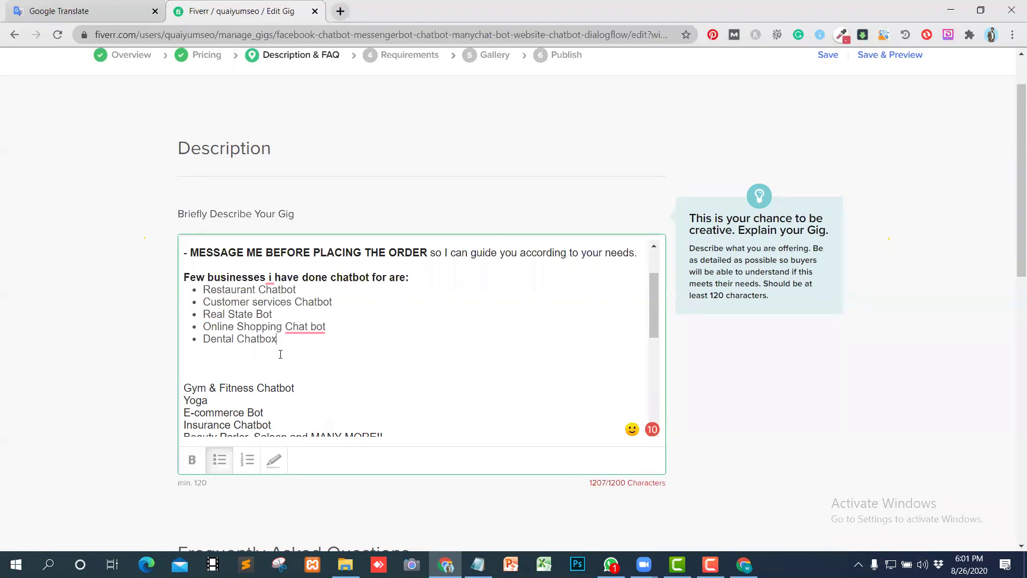
key("Return")
left_click_drag(295, 400, 160, 401)
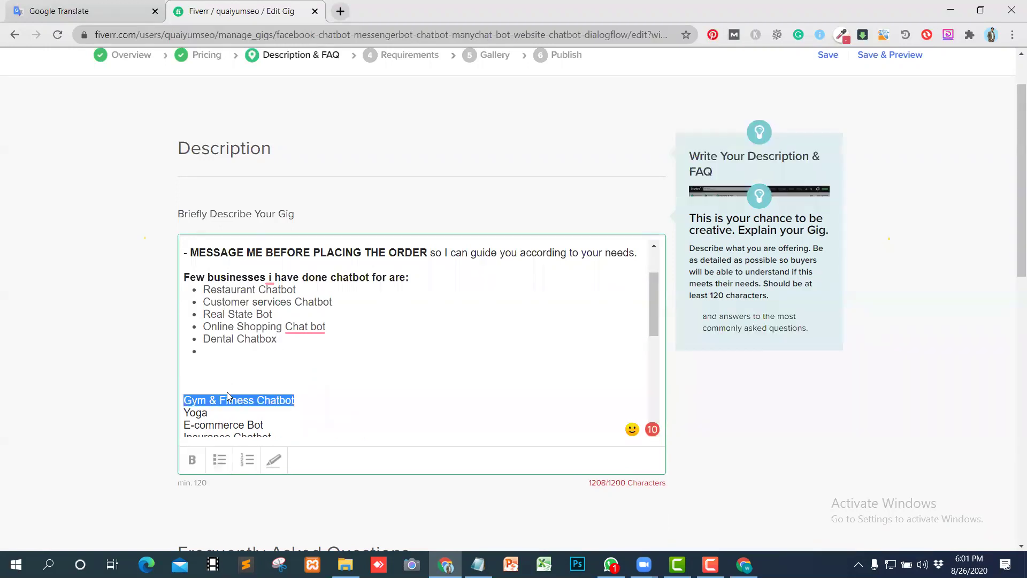
key("ctrl+x")
left_click(208, 353)
scroll(312, 383, "down", 1)
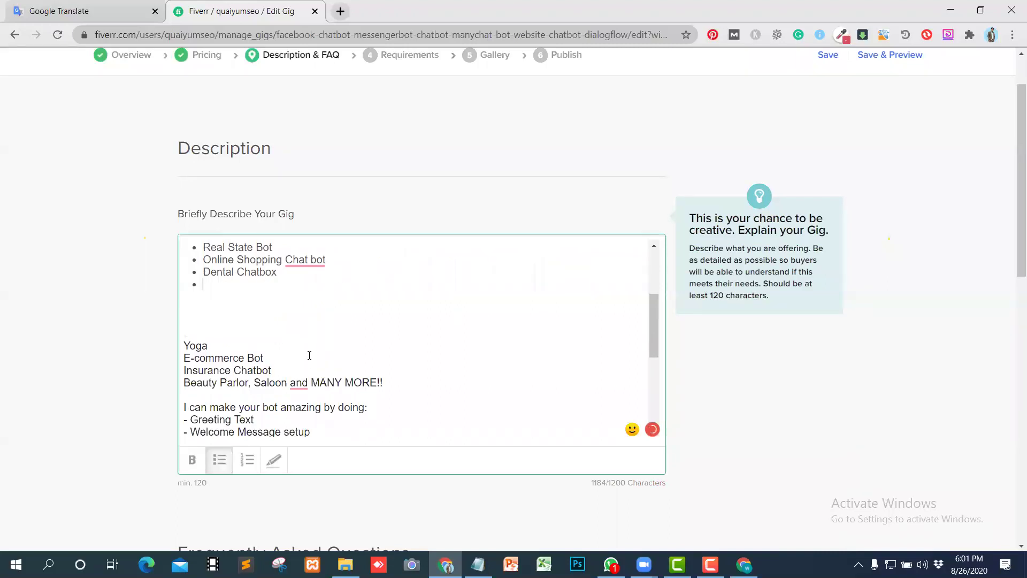
scroll(310, 352, "up", 2)
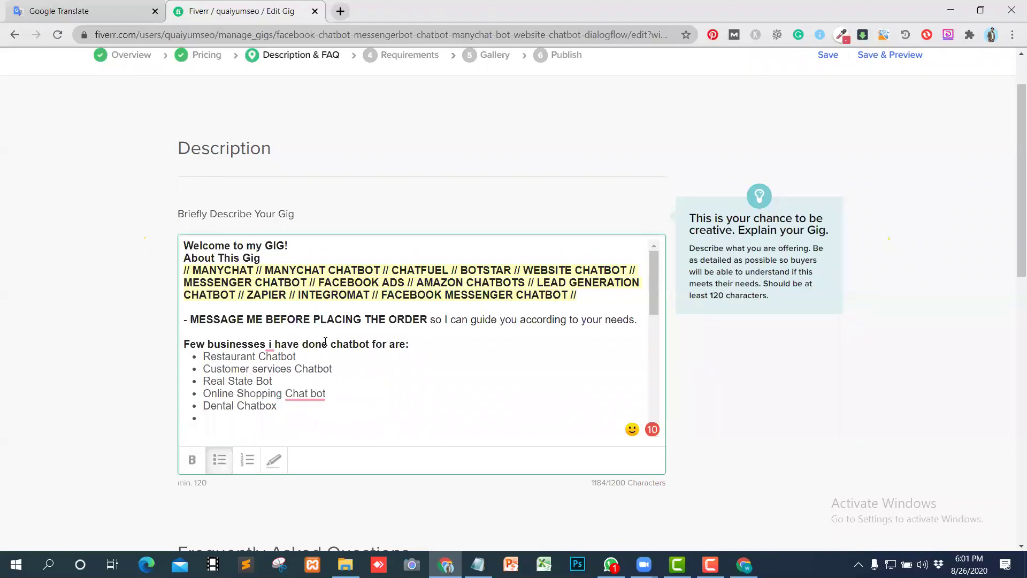
scroll(384, 381, "down", 1)
key("ctrl+z")
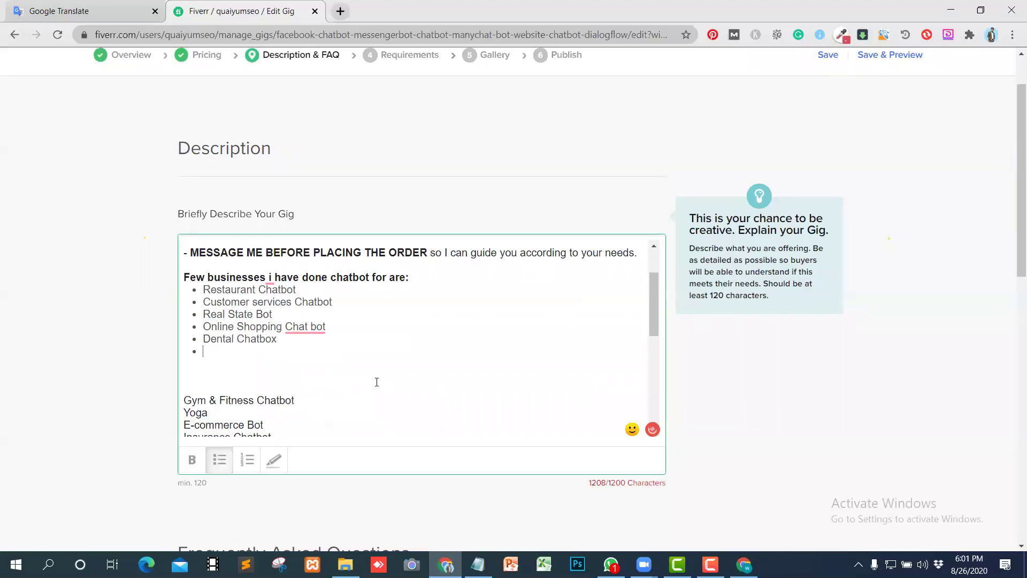
Step: Move "Gym & Fitness Chatbot" from the plain lines into the empty bullet below "Dental Chatbox"
scroll(384, 383, "down", 3)
scroll(381, 381, "down", 3)
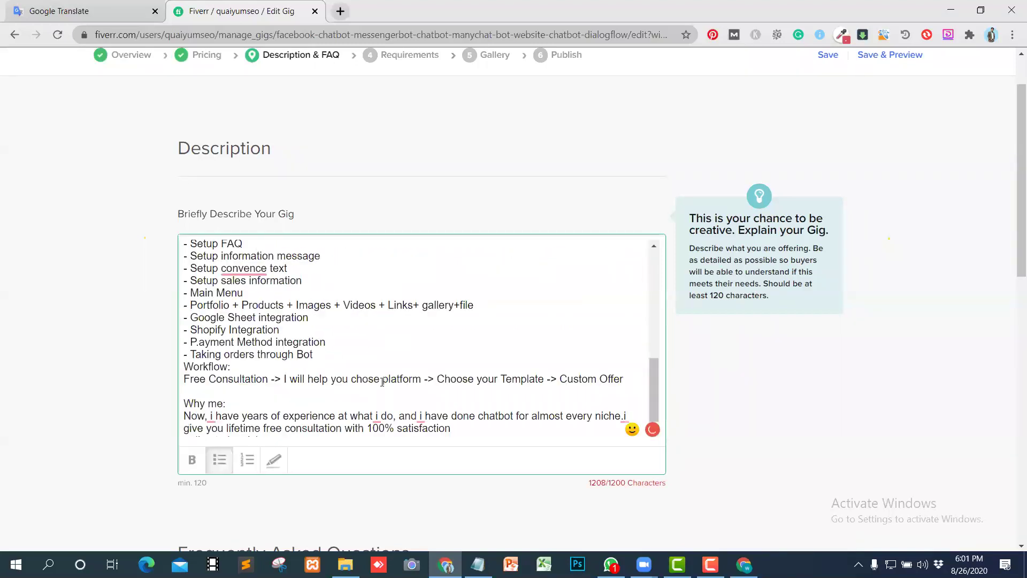
scroll(384, 370, "down", 1)
scroll(384, 370, "down", 3)
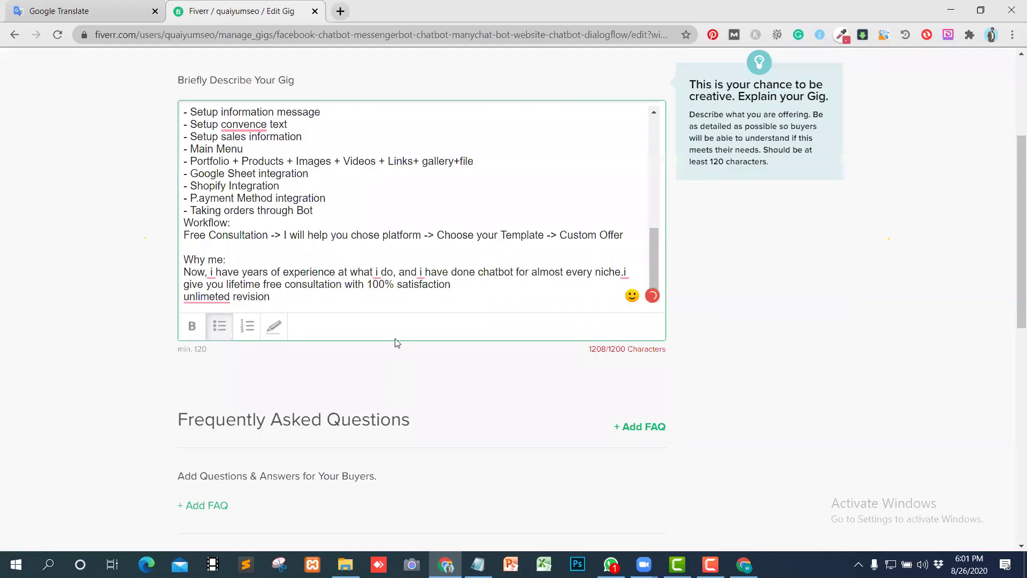
scroll(389, 295, "up", 3)
scroll(320, 210, "up", 1)
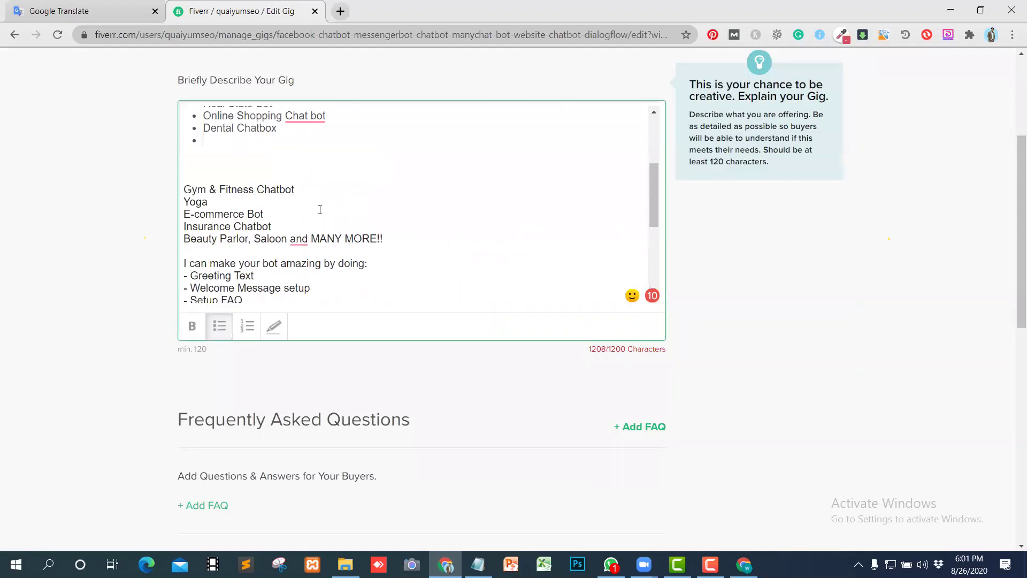
scroll(320, 210, "up", 1)
left_click(301, 256)
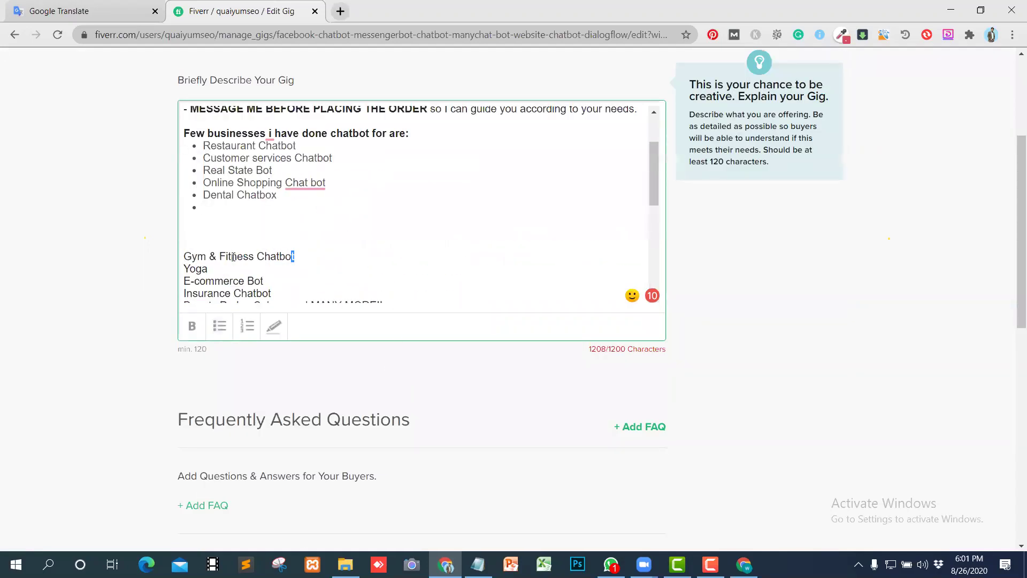
triple_click(182, 257)
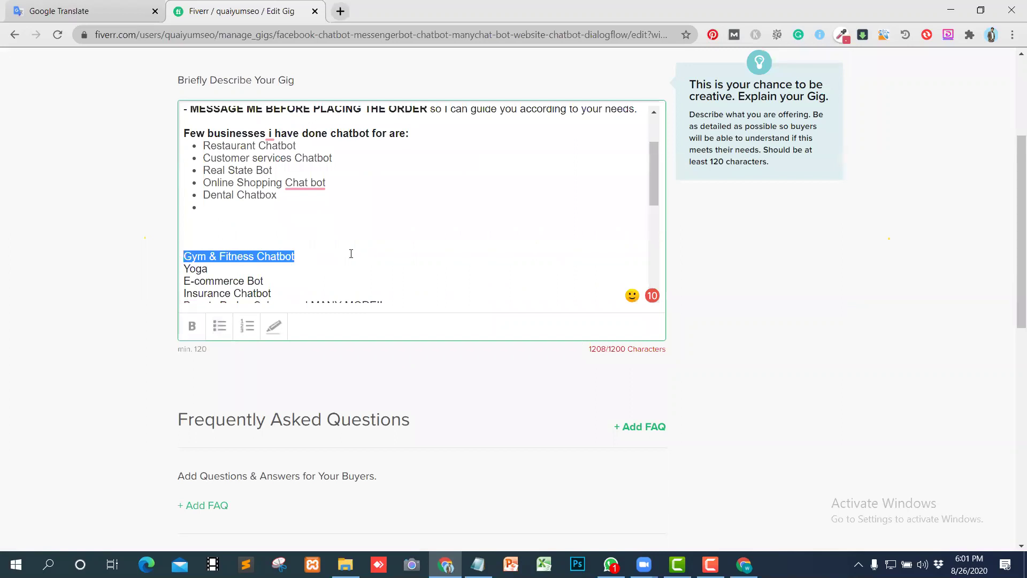
key("ctrl+x")
left_click(273, 238)
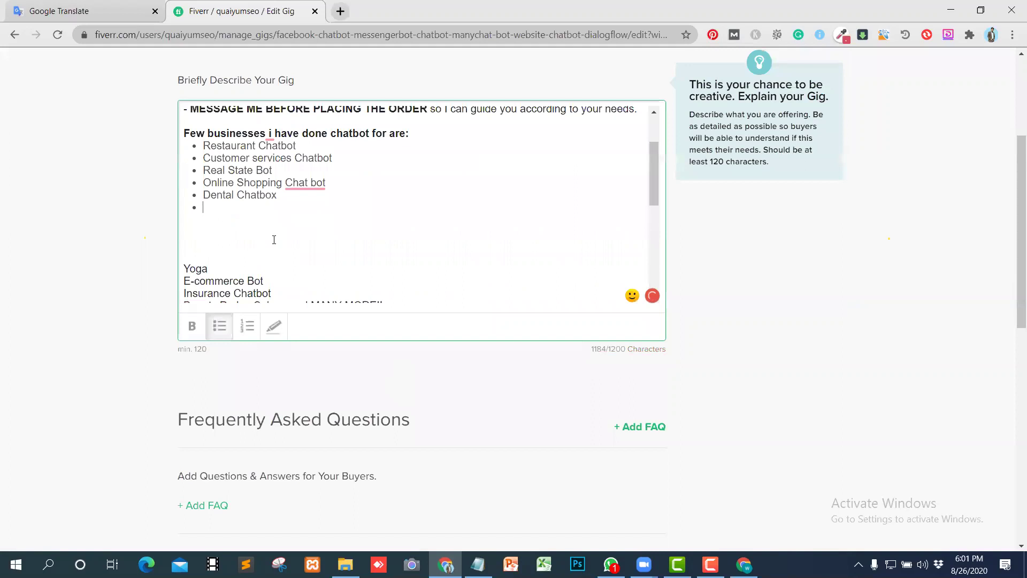
key("ctrl+v")
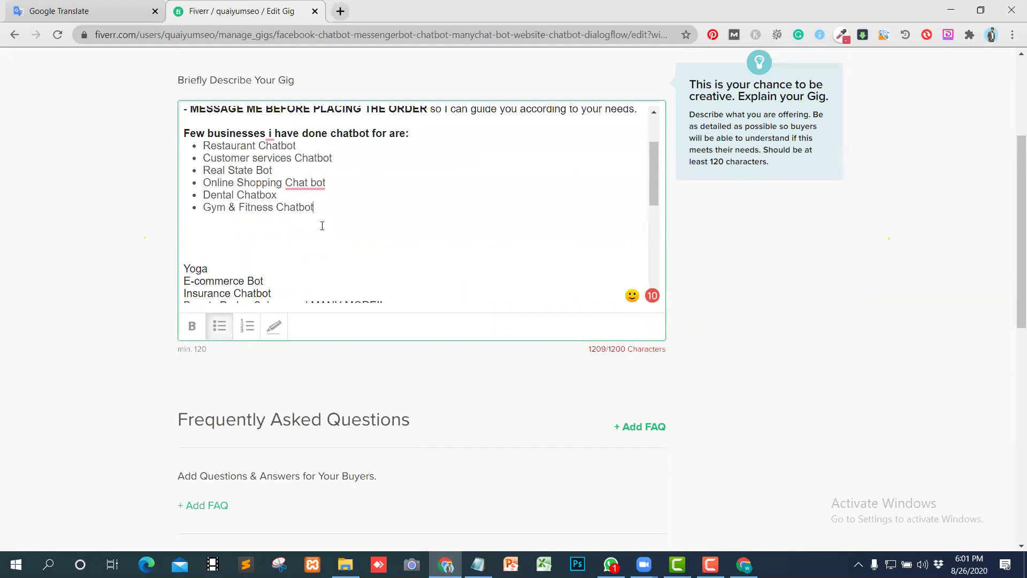
Step: Move "Yoga" into a new bullet below "Gym & Fitness Chatbot"
key("Return")
left_click_drag(210, 280, 180, 285)
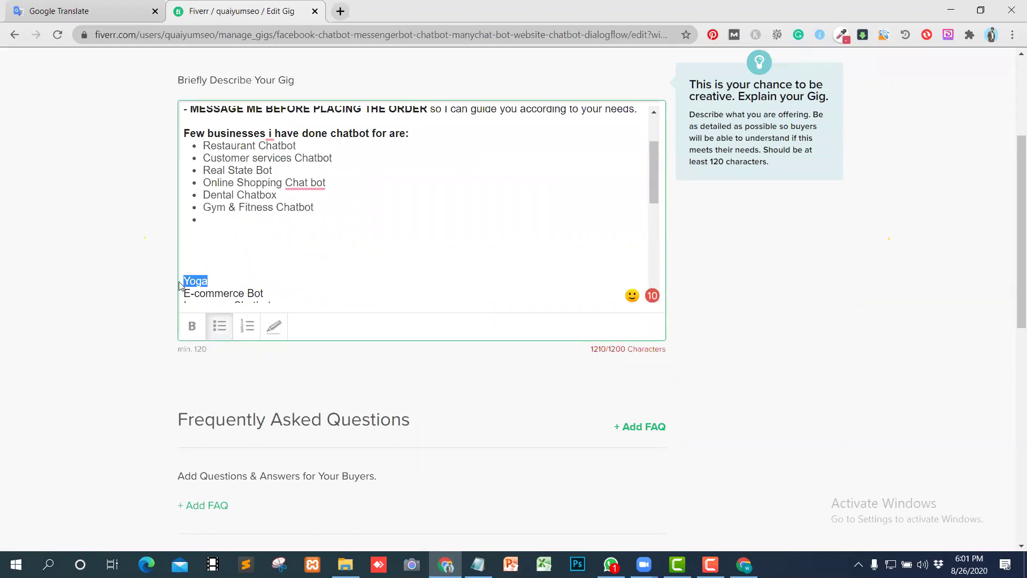
key("ctrl+x")
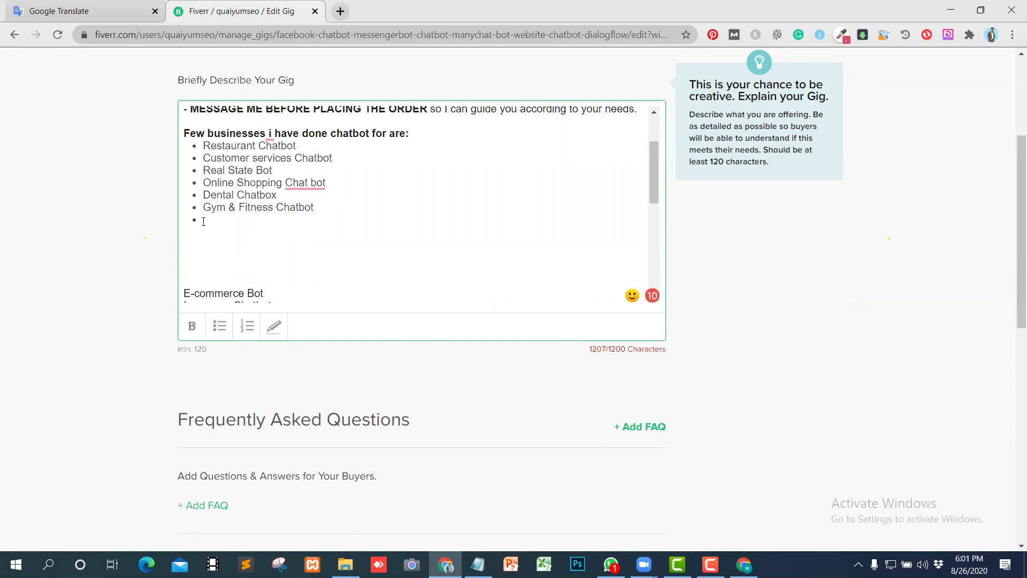
key("ctrl+v")
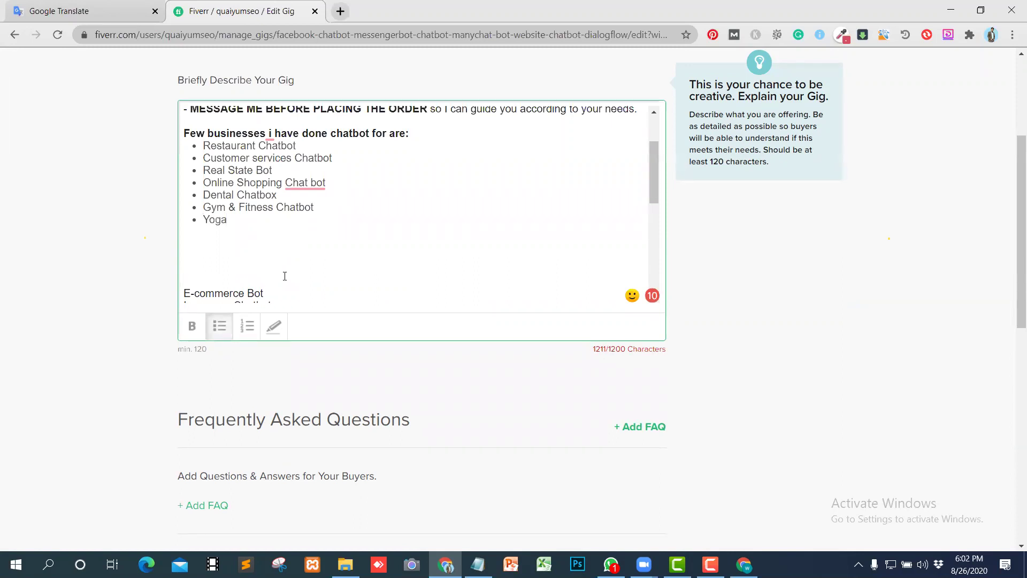
Step: Copy "E-commerce Bot" into a new bullet below "Yoga"
left_click_drag(271, 293, 169, 293)
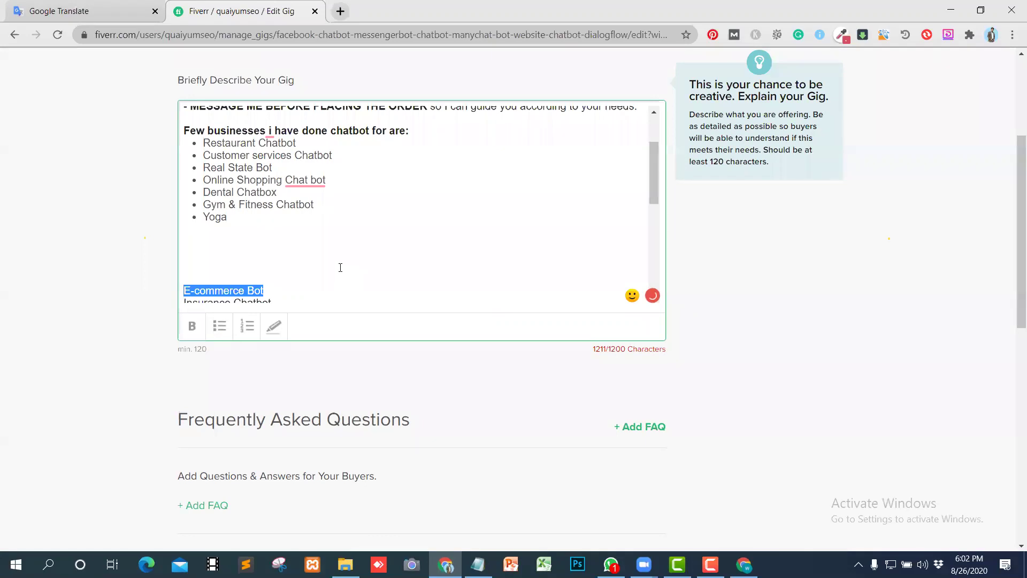
left_click(235, 216)
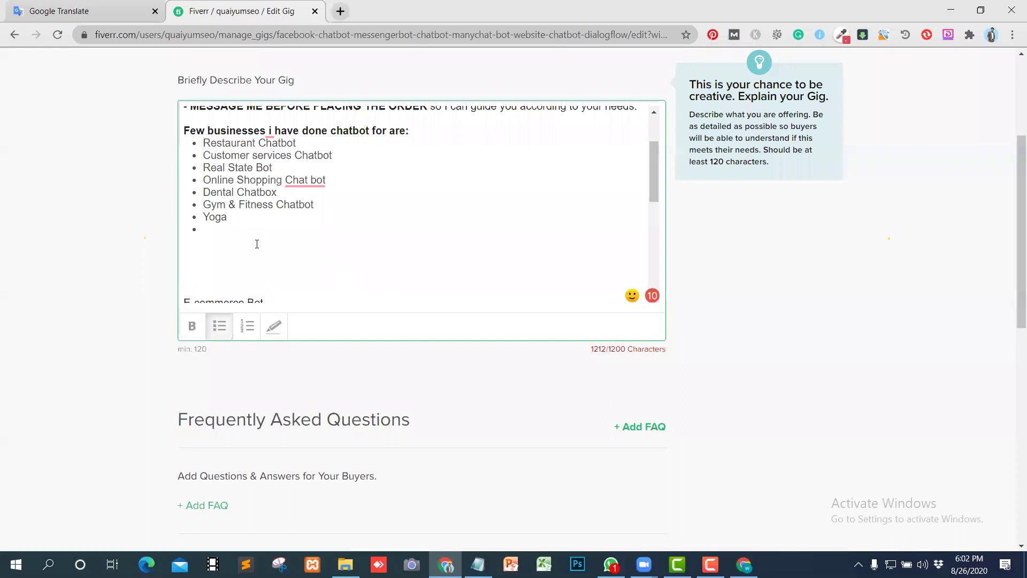
key("ctrl+v")
Step: Delete the original unbulleted "E-commerce Bot" line and all blank lines between the bulleted list and "Insurance Chatbot"
scroll(257, 244, "down", 3)
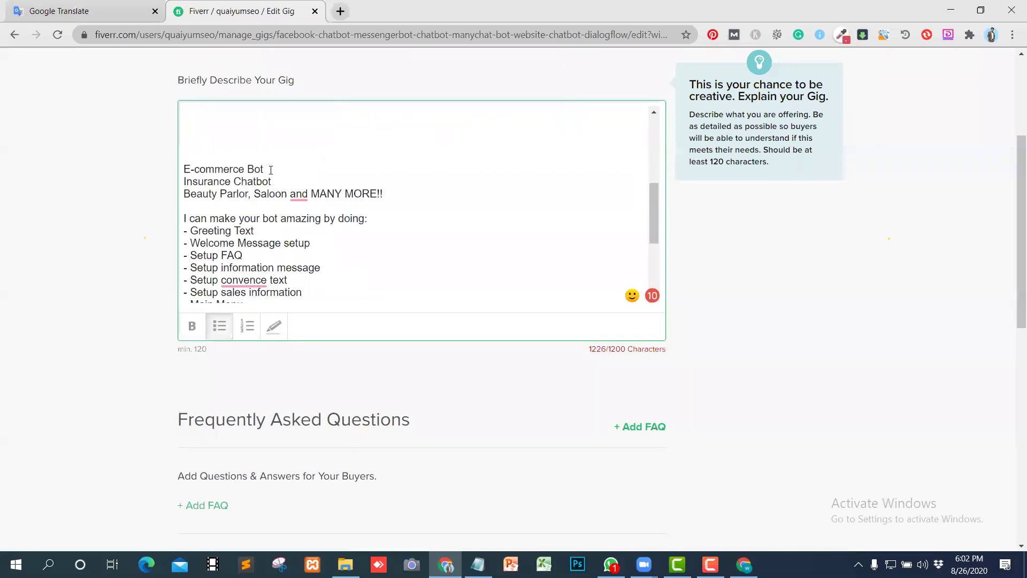
key("BackSpace")
key("BackSpace")
key("BackSpace")
key("BackSpace")
key("BackSpace")
key("BackSpace")
key("BackSpace")
key("BackSpace")
key("BackSpace")
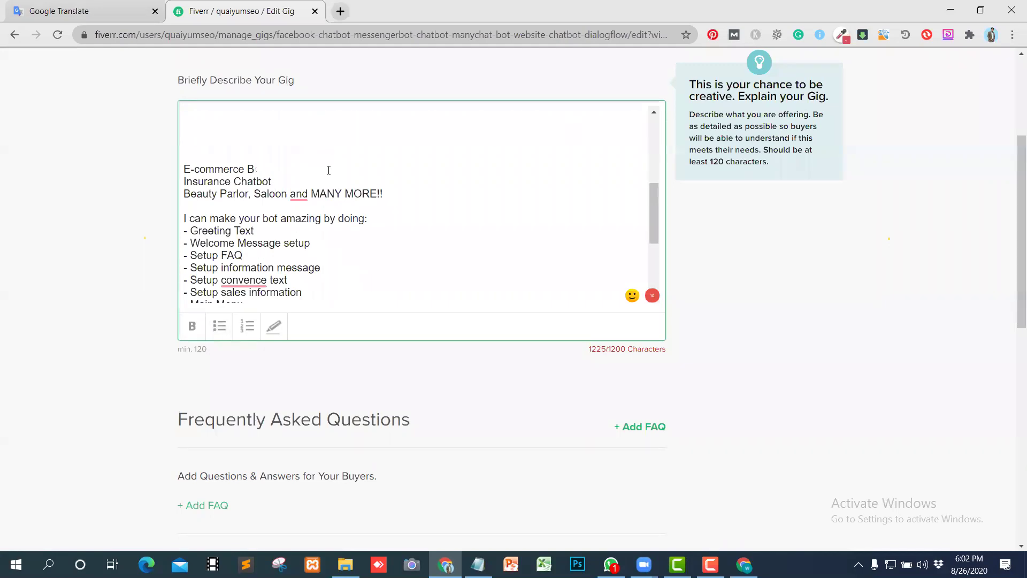
key("BackSpace")
key("BackSpace")
key("BackSpace")
key("BackSpace")
key("BackSpace")
key("BackSpace")
key("BackSpace")
key("BackSpace")
key("BackSpace")
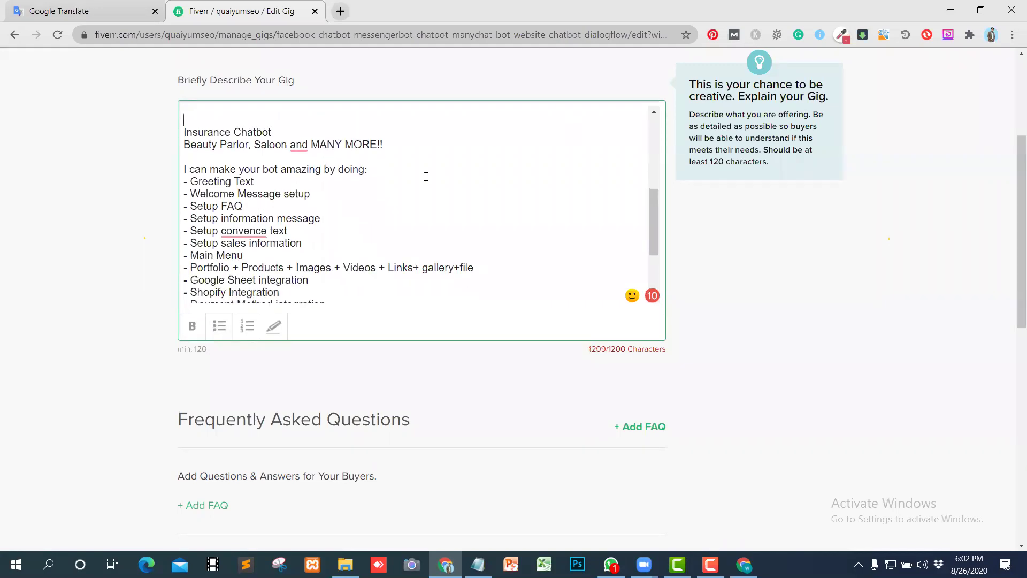
scroll(426, 180, "up", 2)
key("BackSpace")
key("BackSpace")
key("BackSpace")
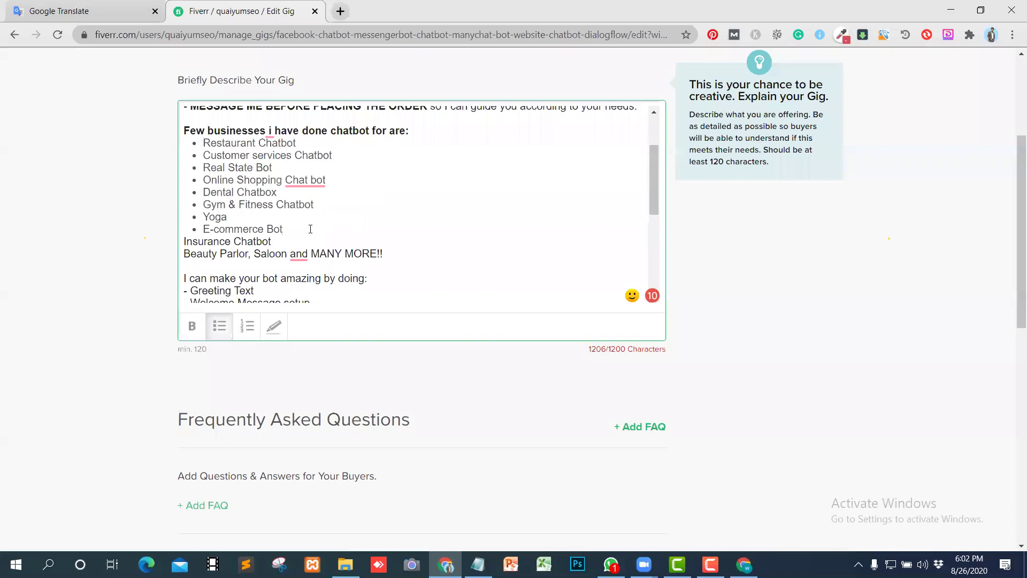
Step: Move "Insurance Chatbot" from the plain lines into a new bullet below "E-commerce Bot"
key("Return")
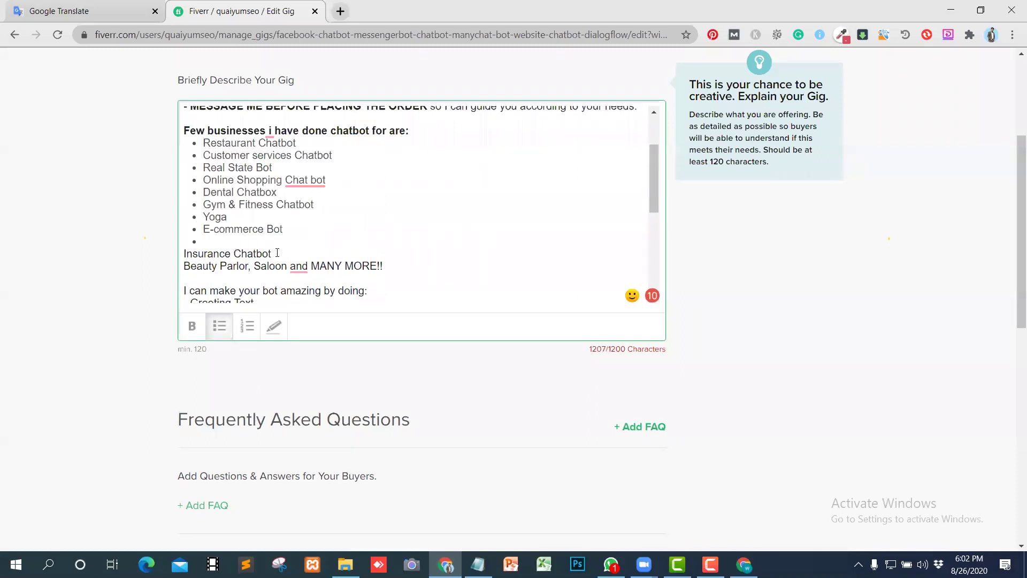
key("shift+Home")
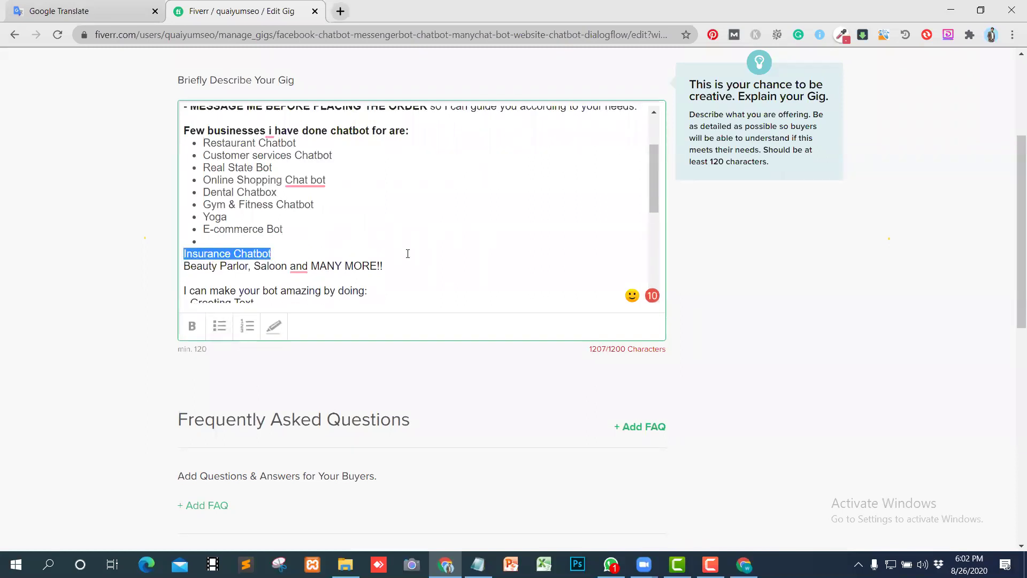
left_click(427, 245)
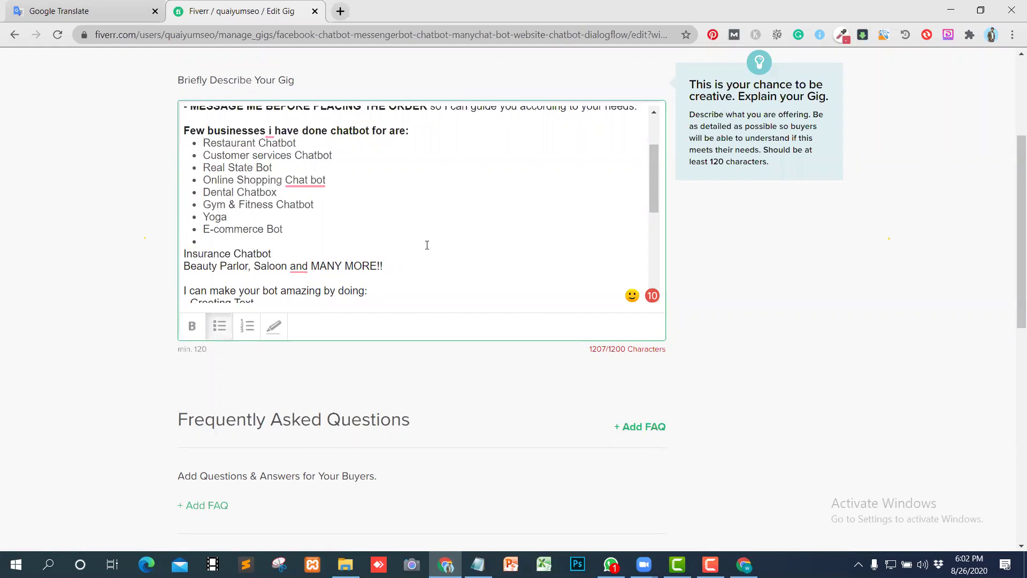
key("ctrl+v")
key("Down")
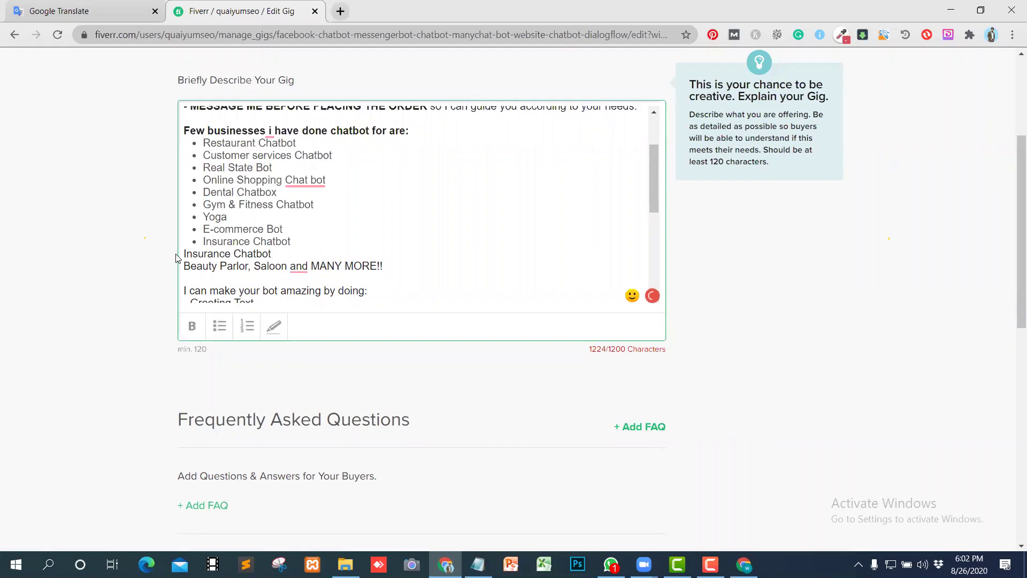
left_click_drag(182, 254, 271, 253)
key("BackSpace")
key("BackSpace")
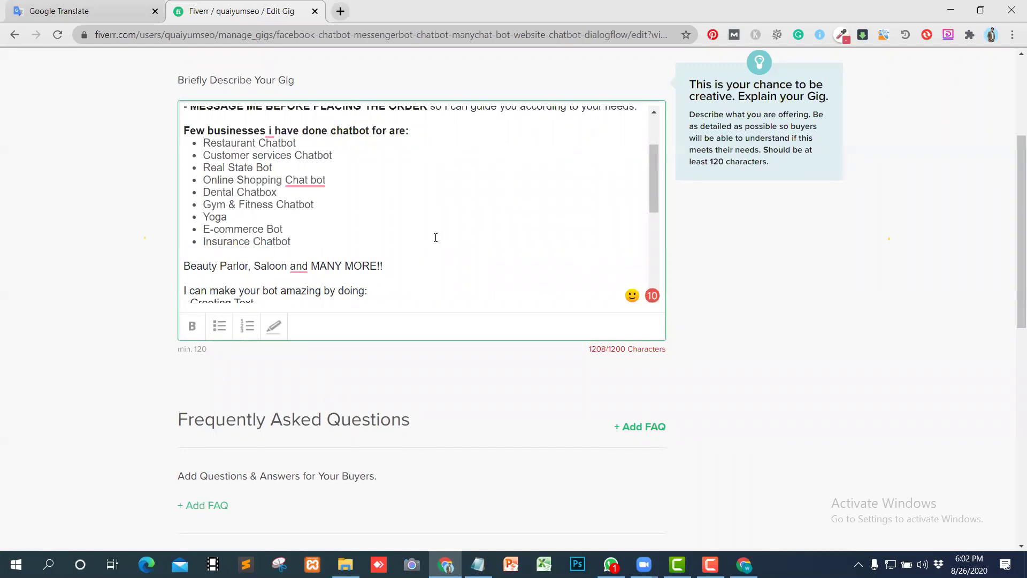
Step: Move "Beauty Parlor, Saloon and MANY MORE!!" into a new bullet below "Insurance Chatbot" and remove the extra blank line after the list
key("Return")
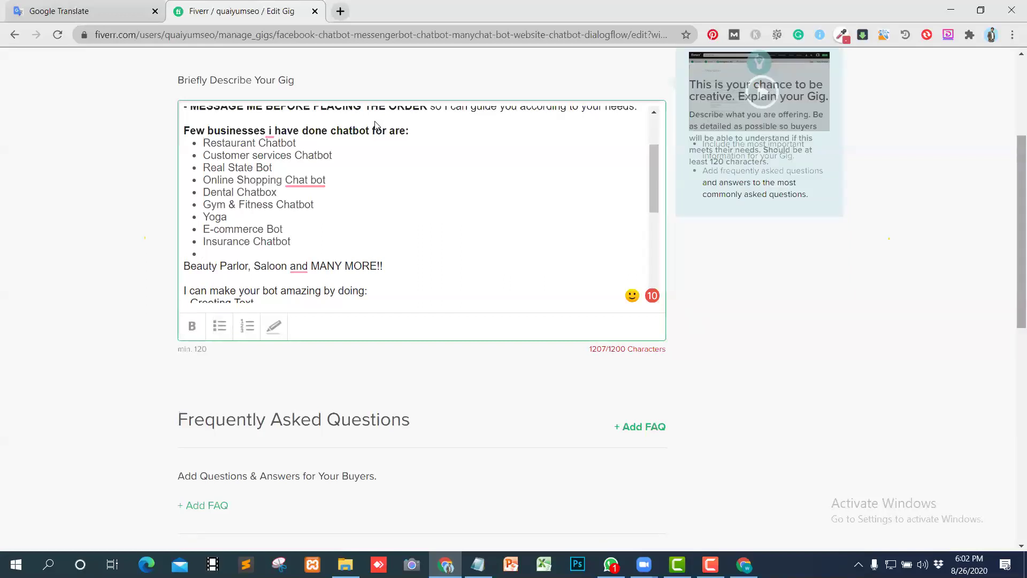
left_click_drag(383, 266, 179, 267)
key("ctrl+c")
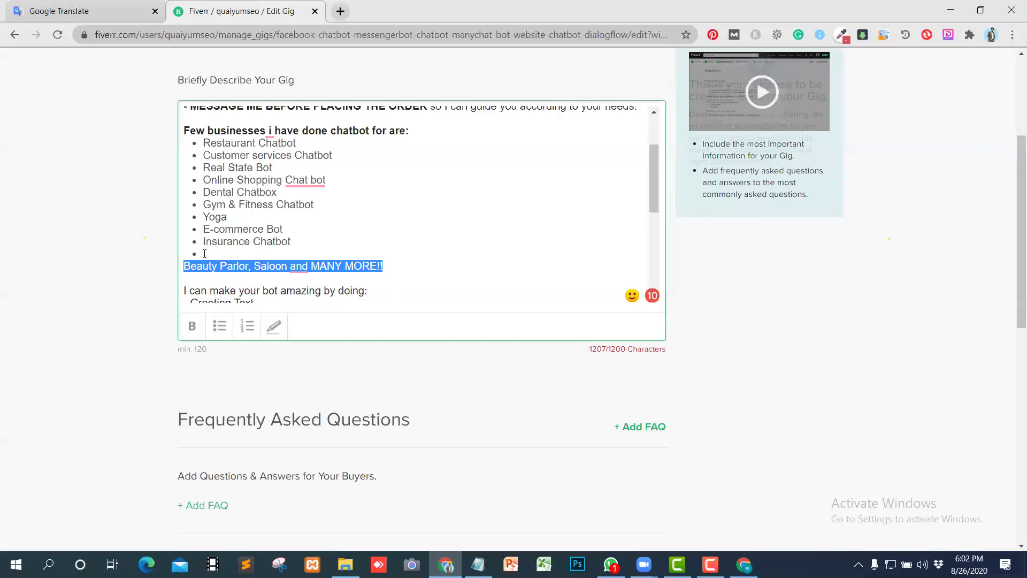
left_click(252, 259)
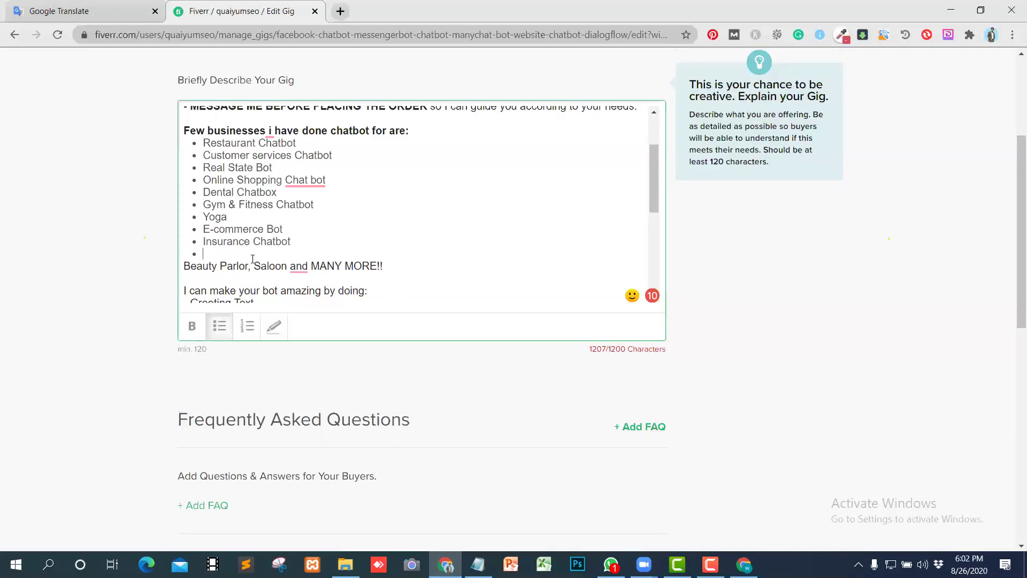
key("ctrl+v")
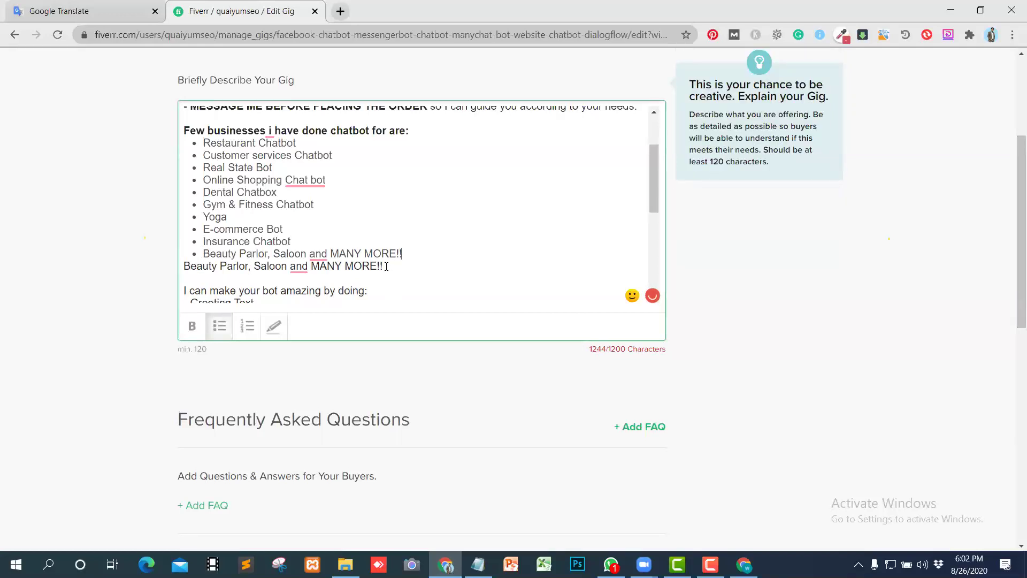
left_click_drag(384, 265, 179, 267)
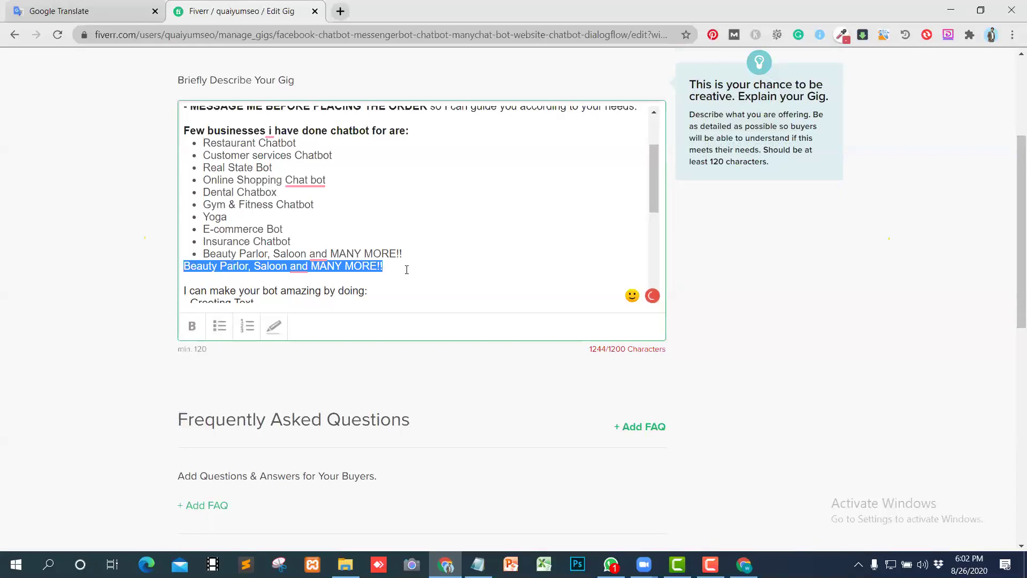
key("BackSpace")
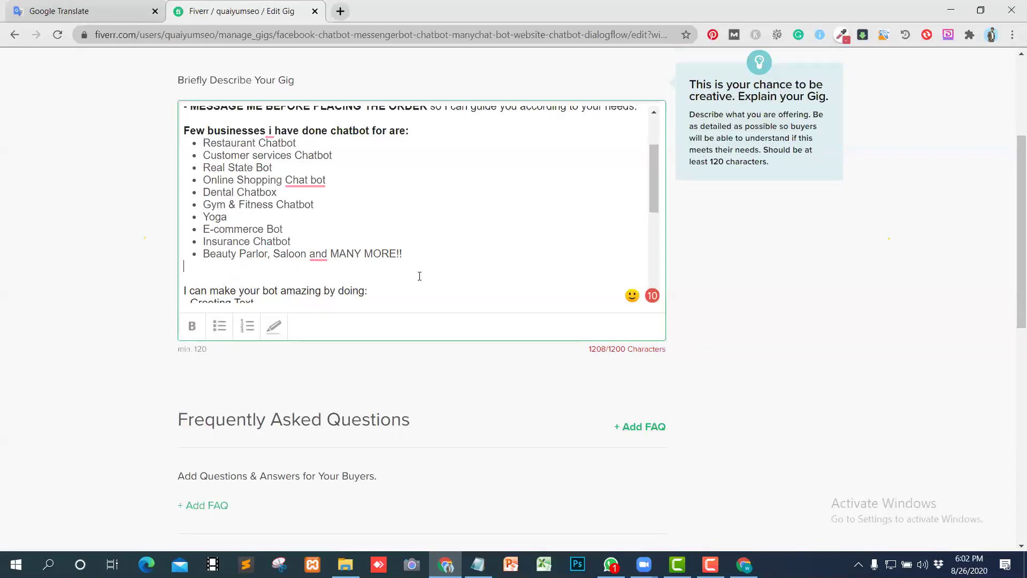
key("Delete")
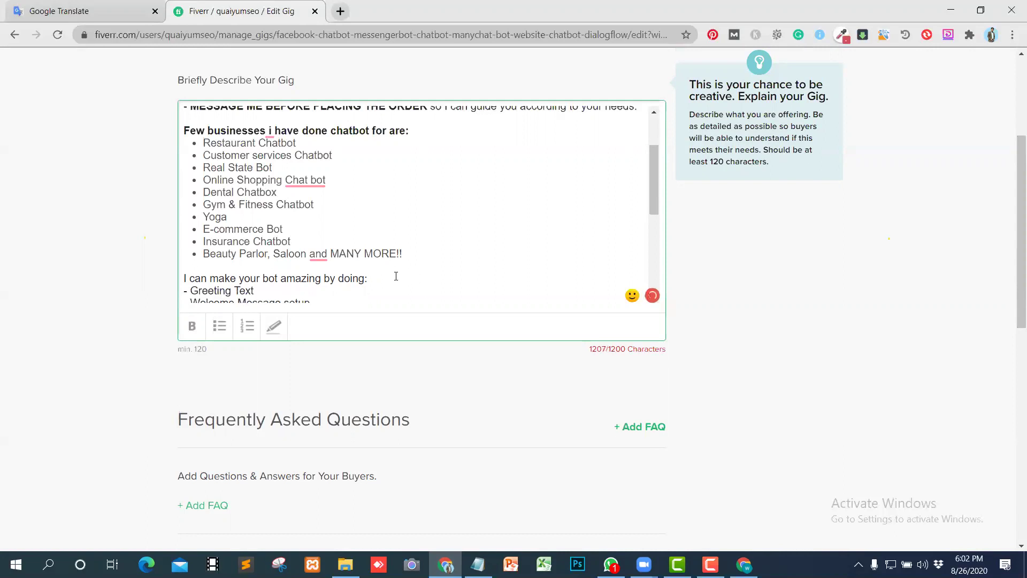
Step: Make the heading "I can make your bot amazing by doing:" bold
scroll(410, 278, "down", 1)
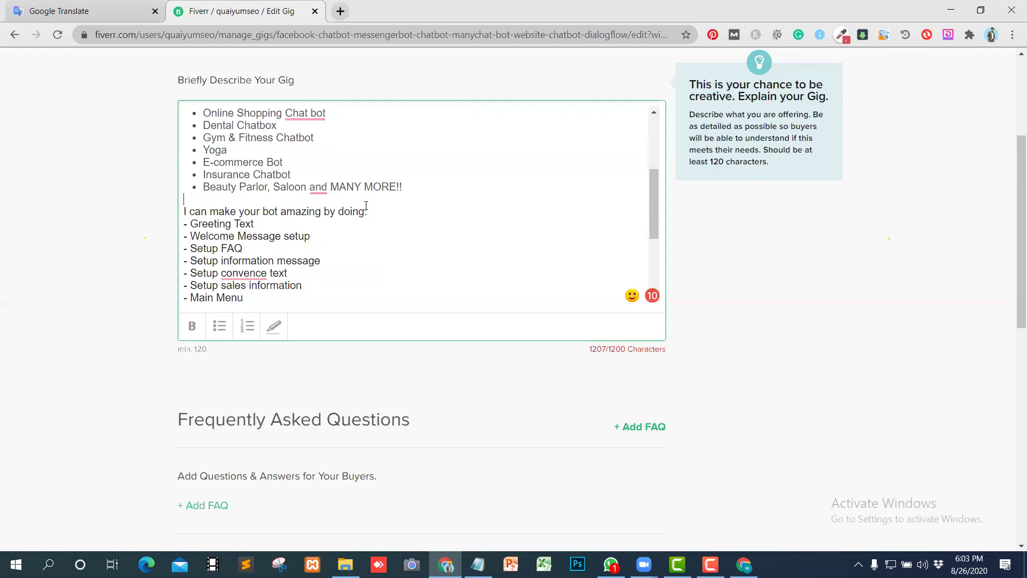
left_click_drag(368, 211, 183, 212)
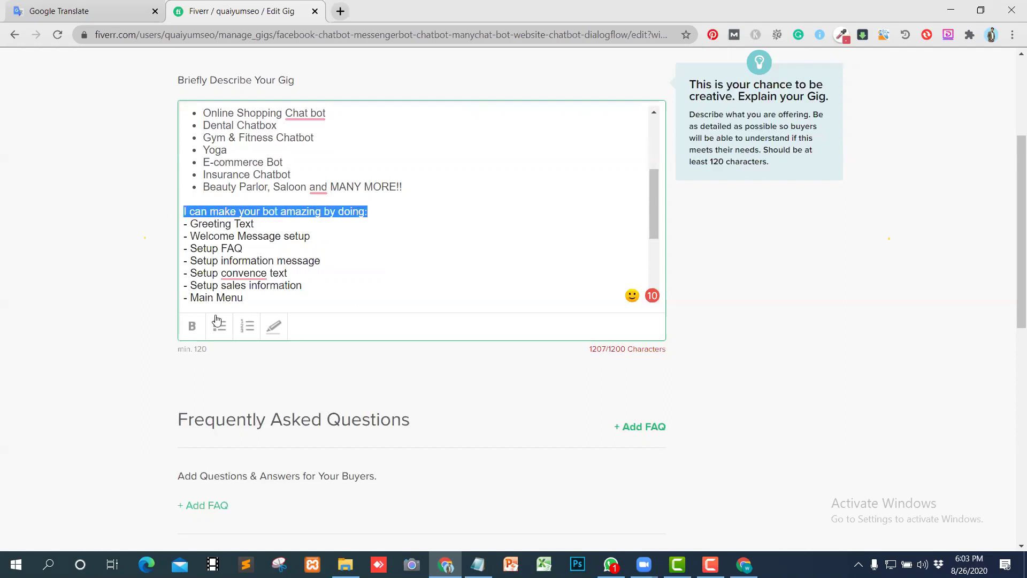
left_click(192, 326)
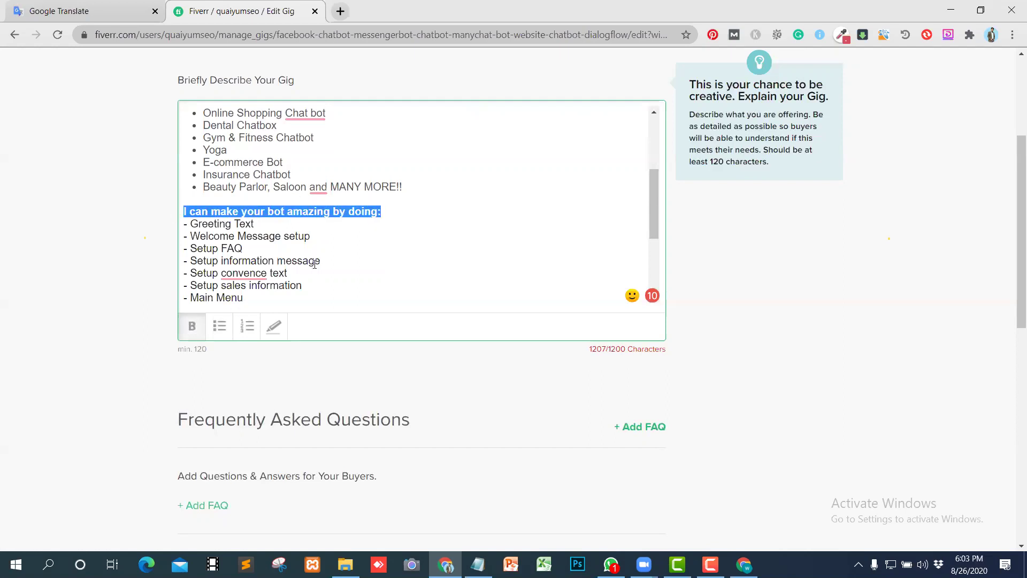
Step: Correct the misspelled "convence" to "convenience" in the setup text line using the spelling suggestion
scroll(316, 262, "down", 3)
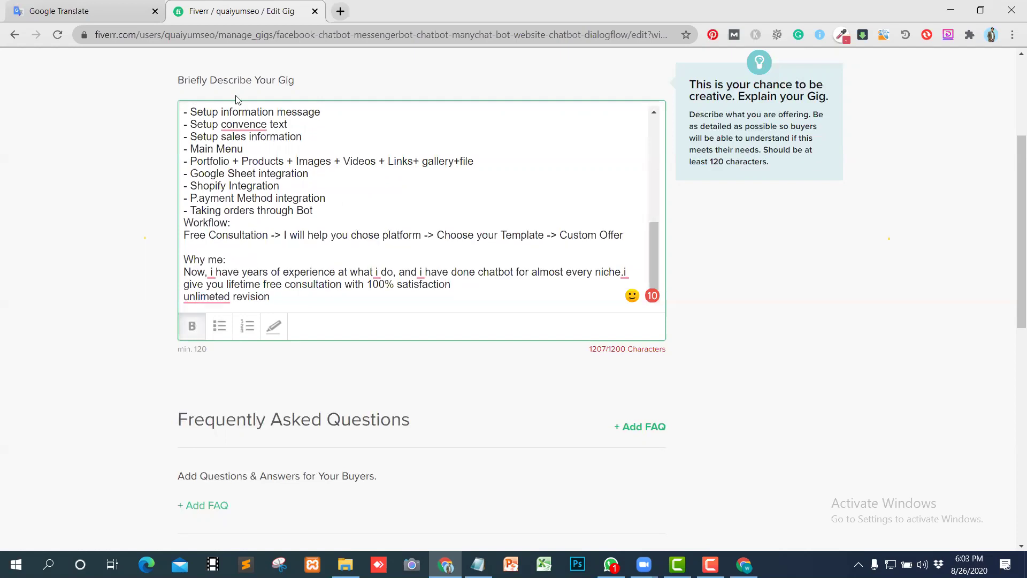
mouse_move(246, 126)
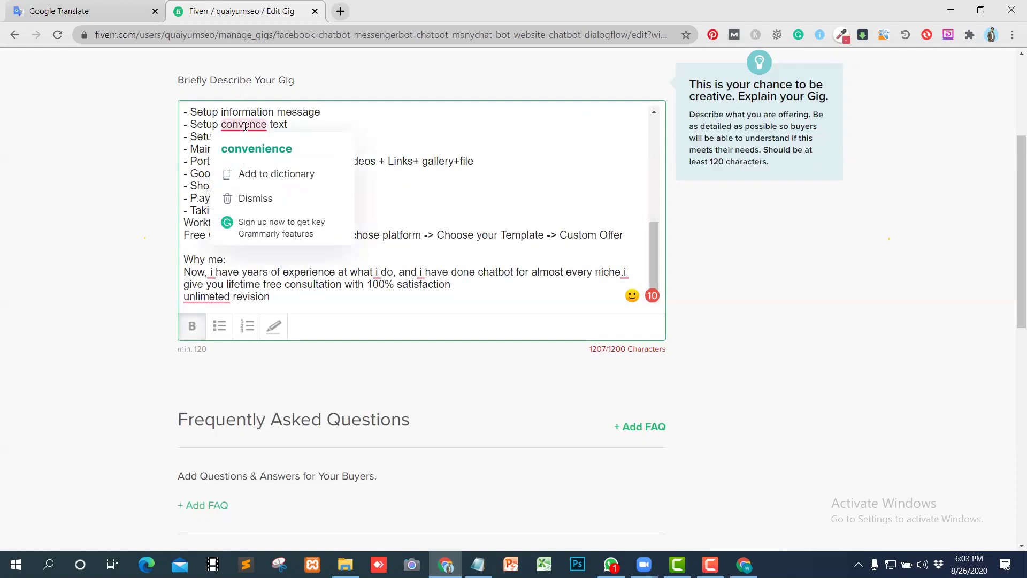
left_click(257, 149)
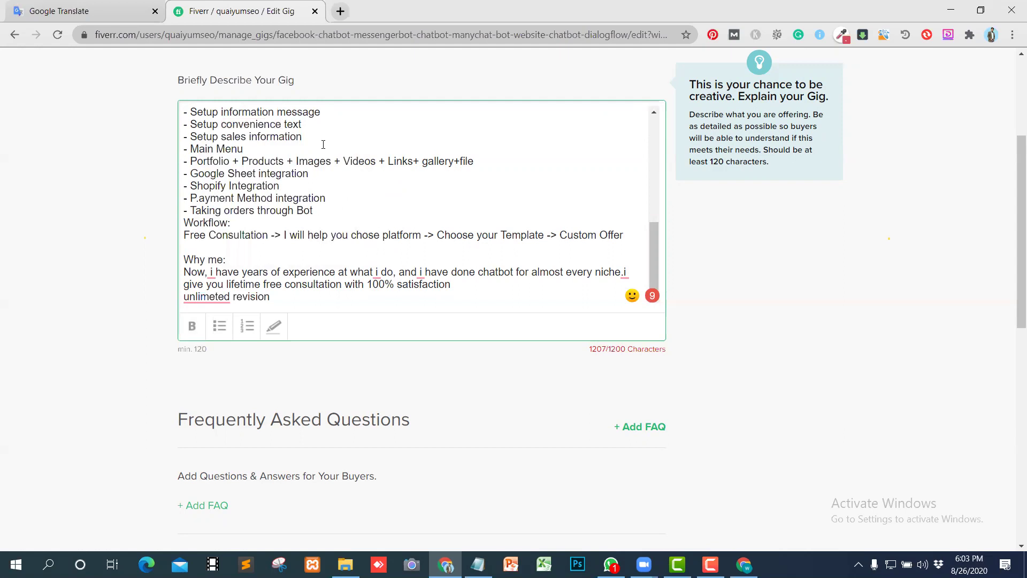
Step: Delete the "P.ayment Method integration" line below "Shopify Integration", leaving no blank line
left_click(311, 212)
triple_click(321, 198)
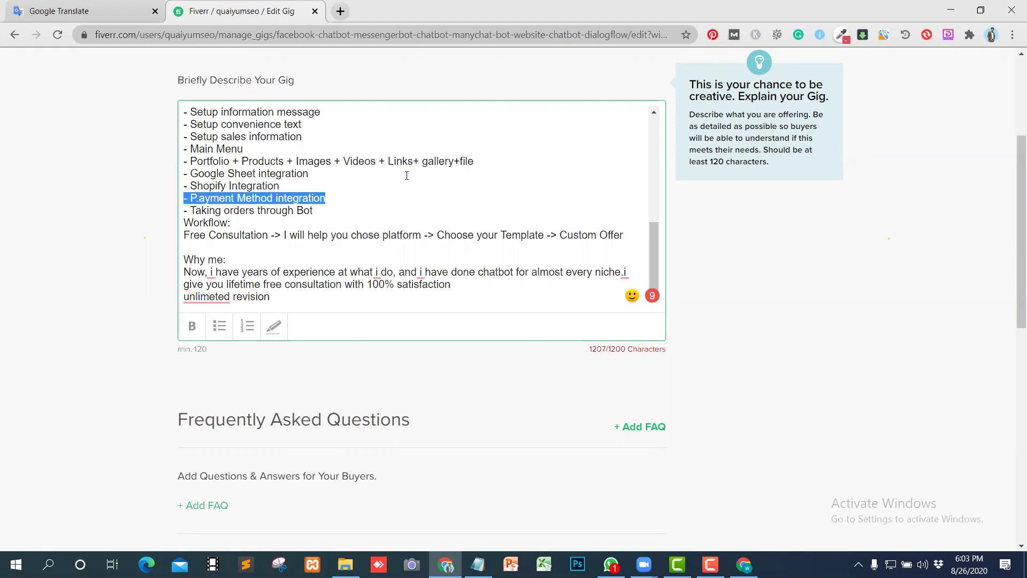
key("BackSpace")
key("BackSpace")
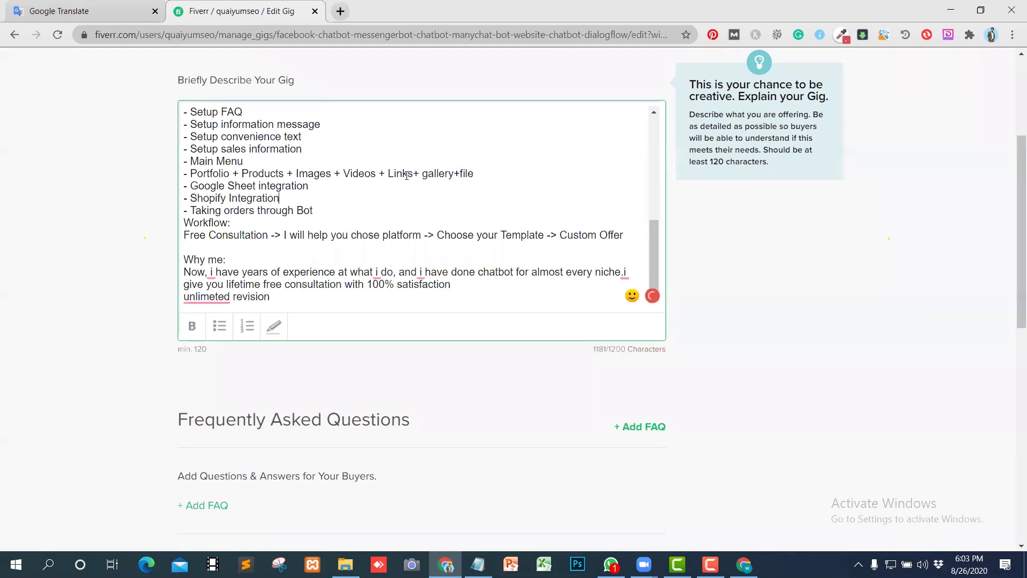
Step: Make the headings "Workflow:" and "Why me:" bold, and highlight "Why me:"
triple_click(210, 225)
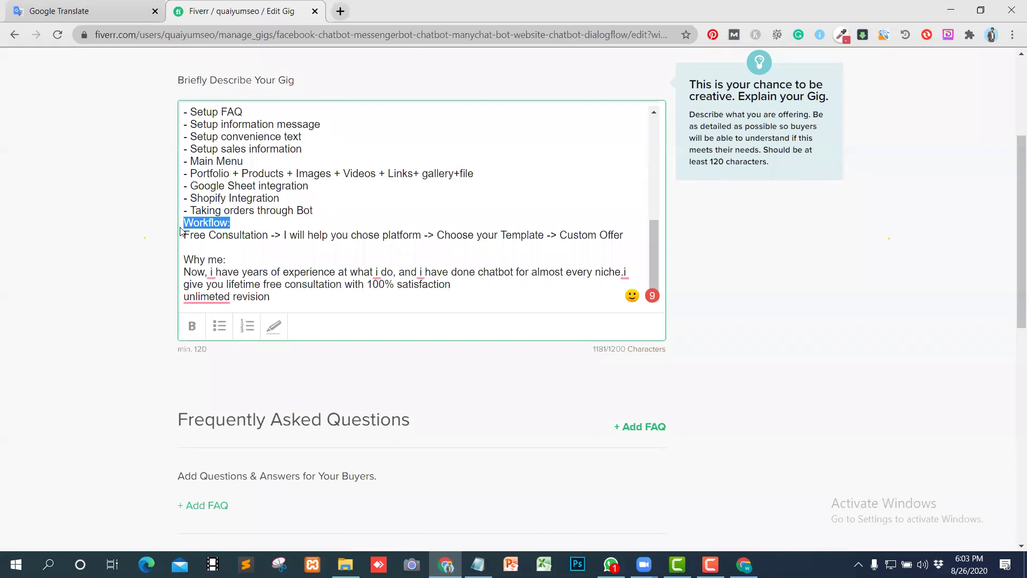
left_click(191, 325)
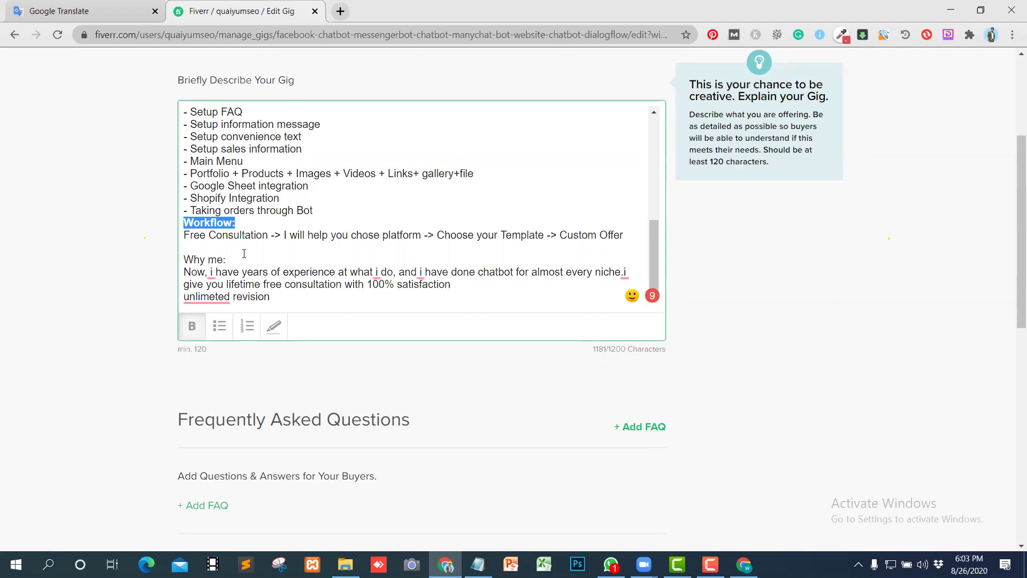
triple_click(210, 259)
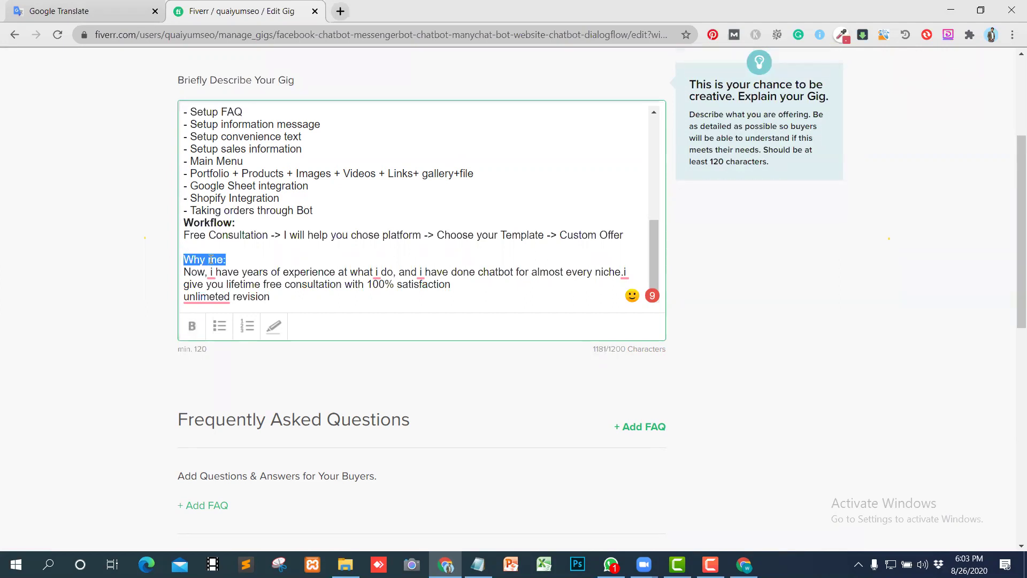
left_click(192, 325)
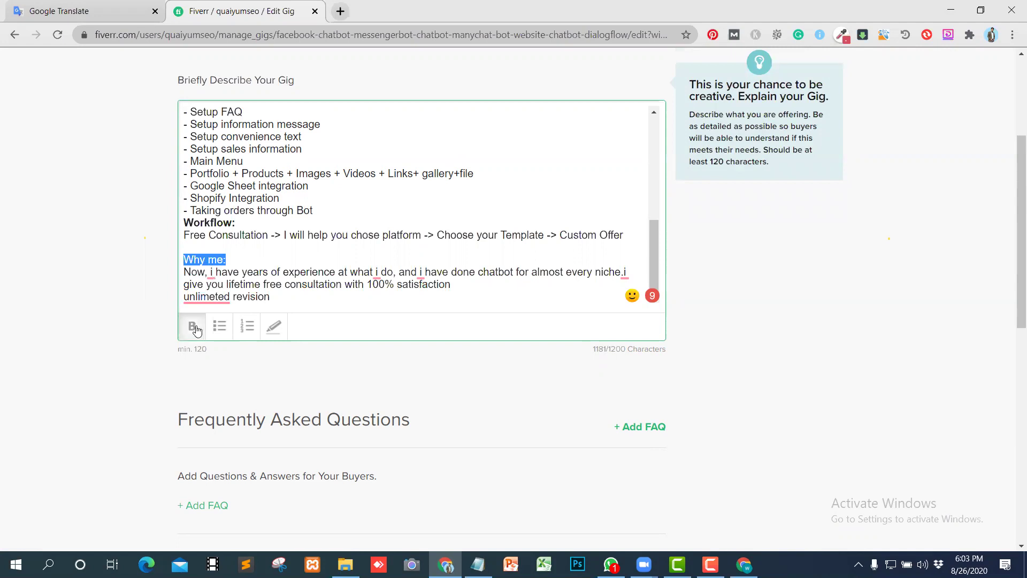
left_click(273, 325)
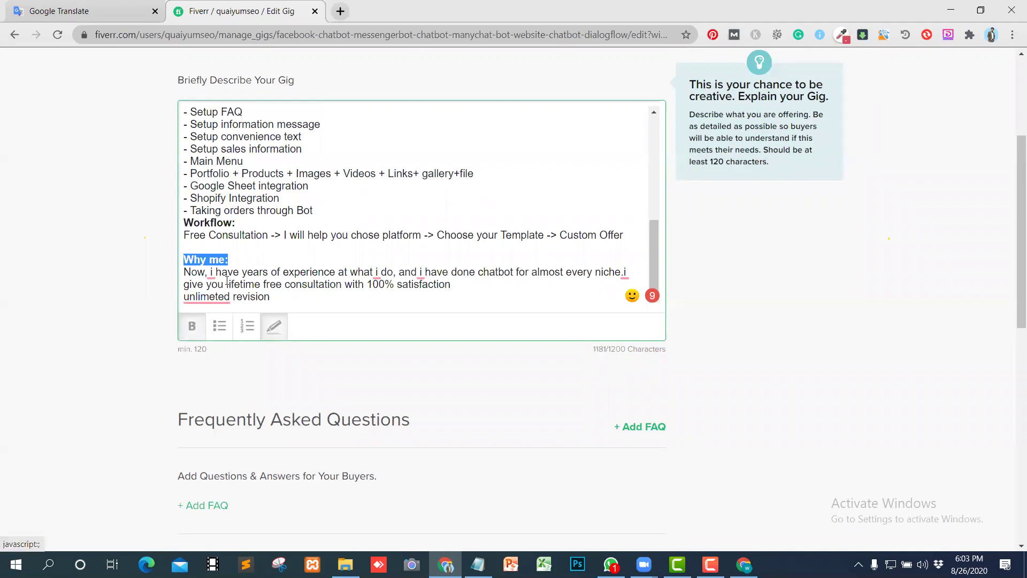
Step: Capitalize the first three flagged "i" words in the "Why me" paragraph and correct "unlimeted" to "unlimited" using the suggested corrections
mouse_move(212, 277)
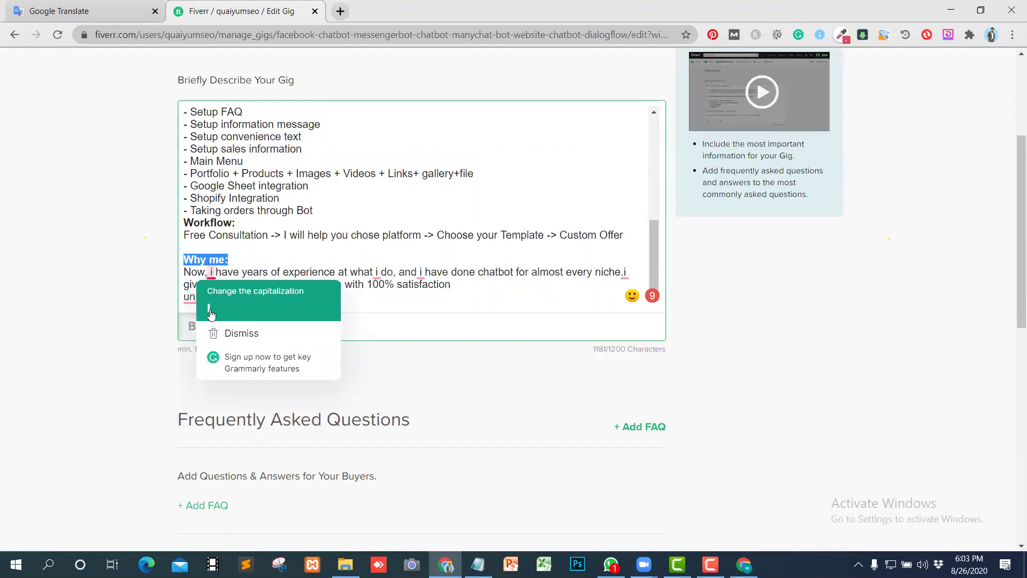
left_click(257, 289)
mouse_move(376, 273)
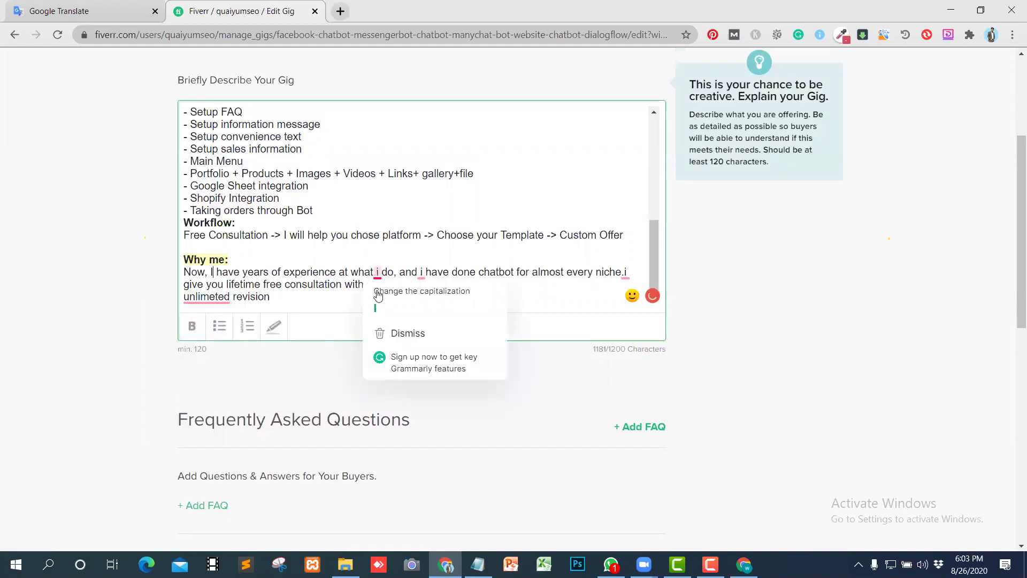
left_click(394, 298)
mouse_move(420, 272)
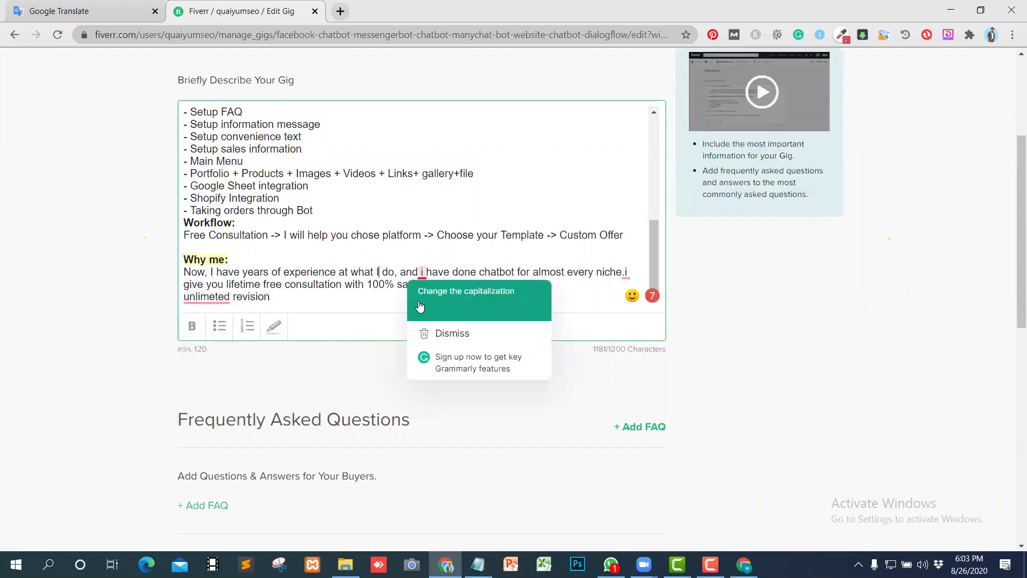
left_click(421, 309)
mouse_move(223, 298)
left_click(222, 322)
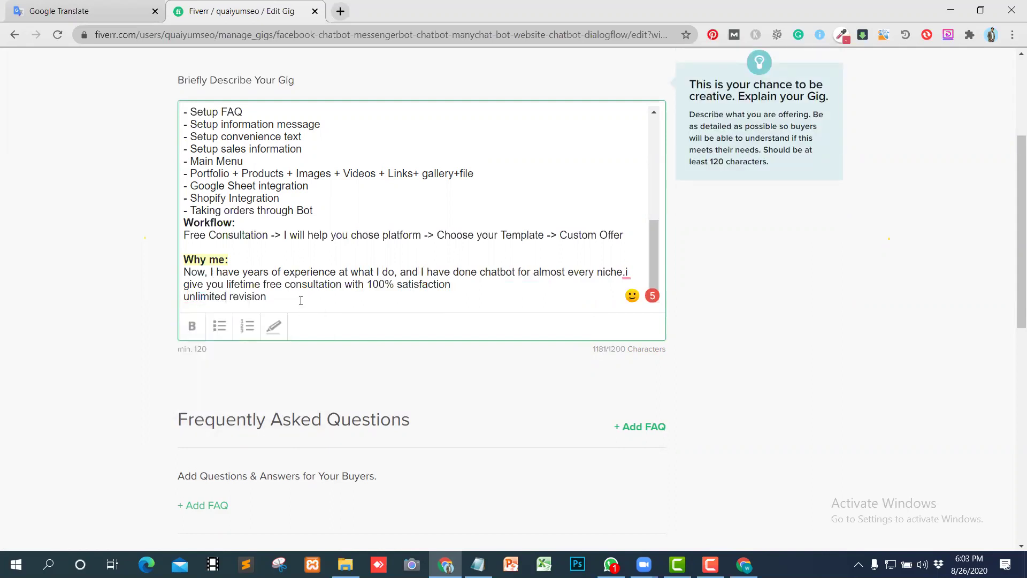
Step: Start a new entry under Frequently Asked Questions, ready for its question text
scroll(301, 300, "down", 1)
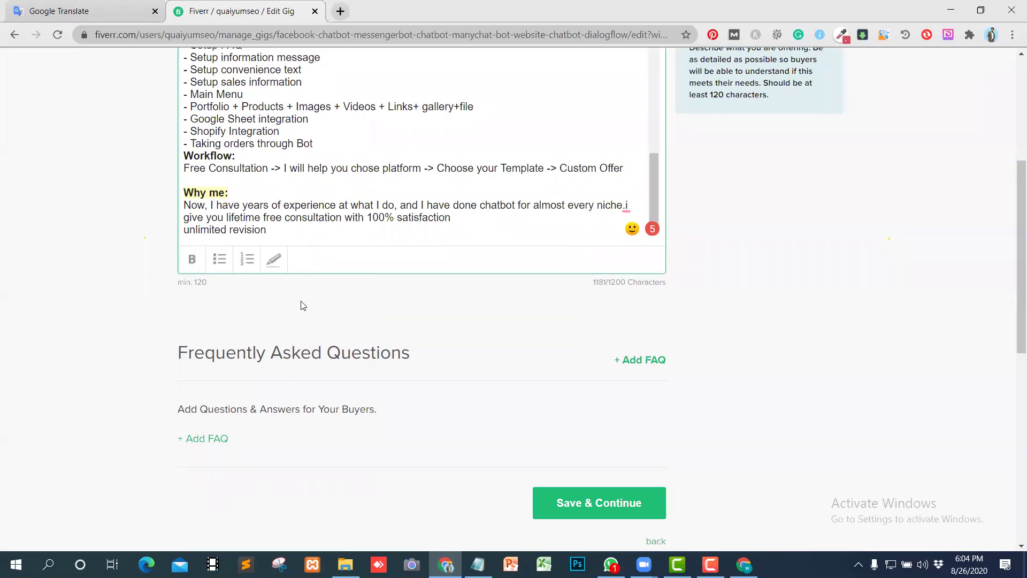
scroll(241, 316, "down", 1)
scroll(241, 316, "down", 1)
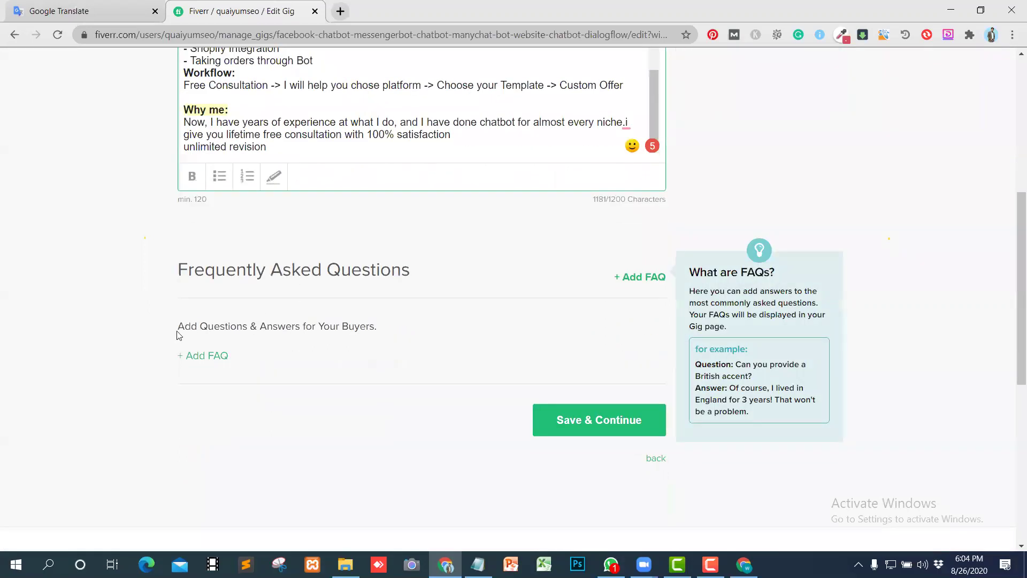
left_click(194, 305)
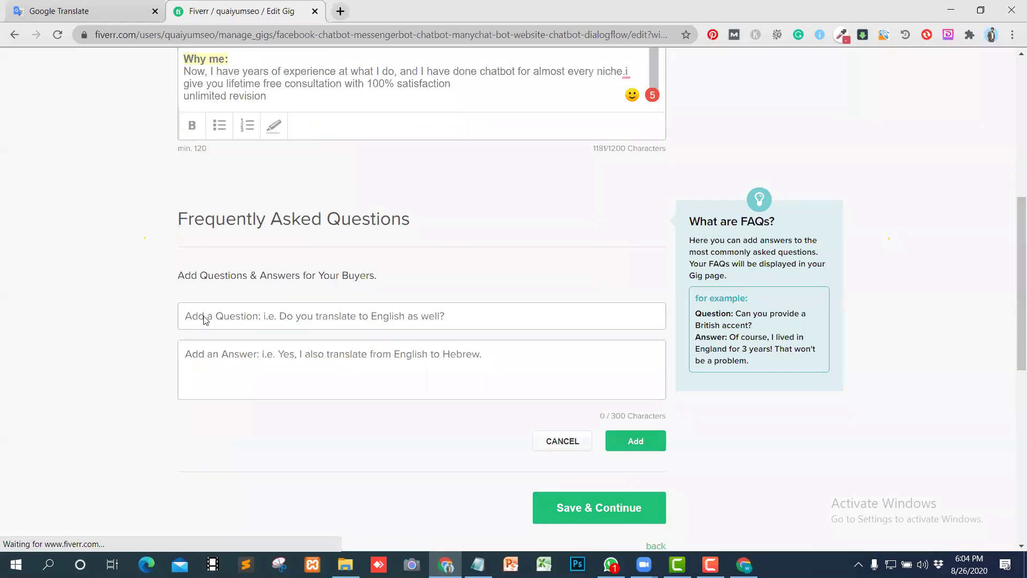
left_click(203, 316)
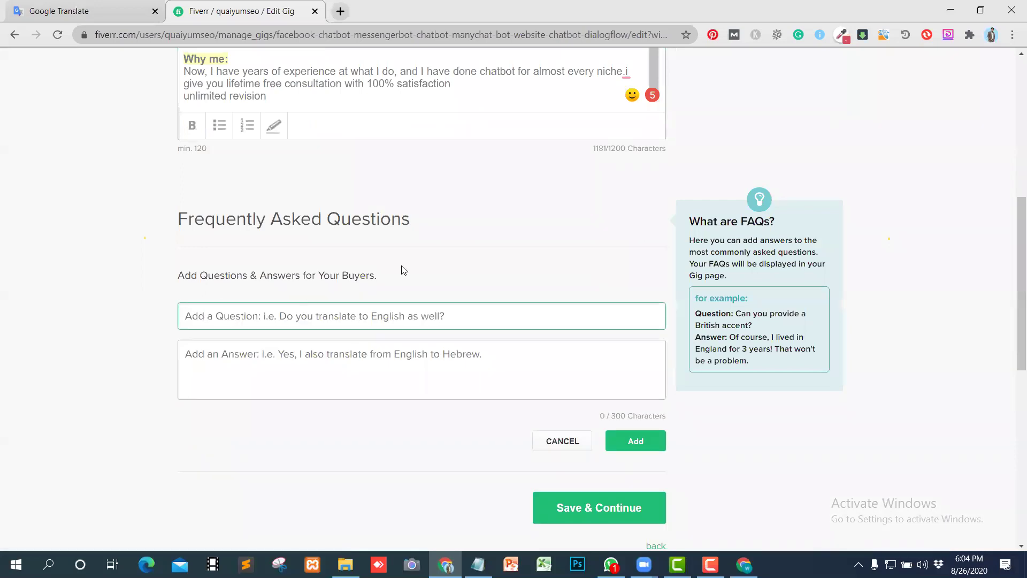
type("Do")
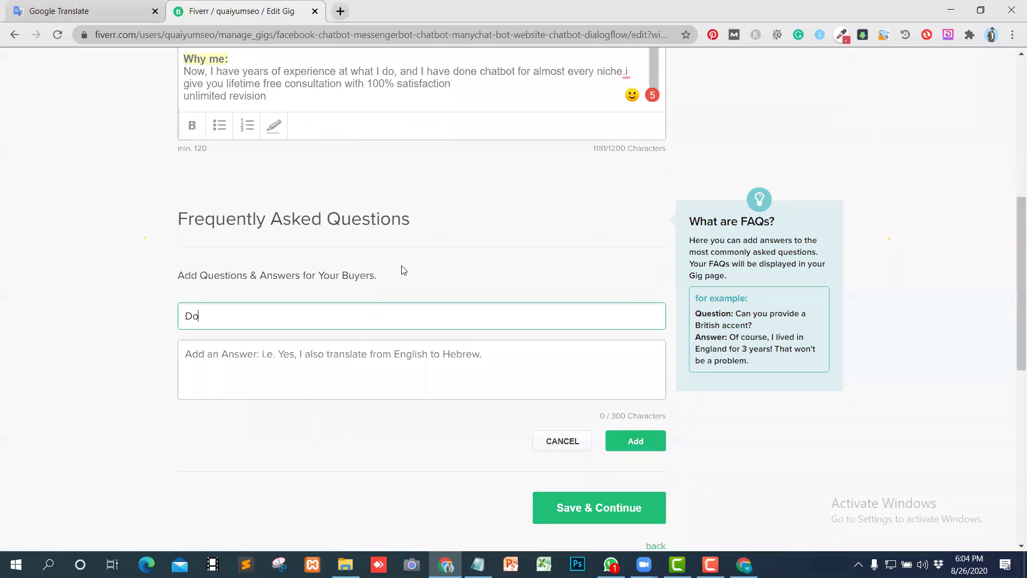
type(" you haa")
key("BackSpace")
type("ve any")
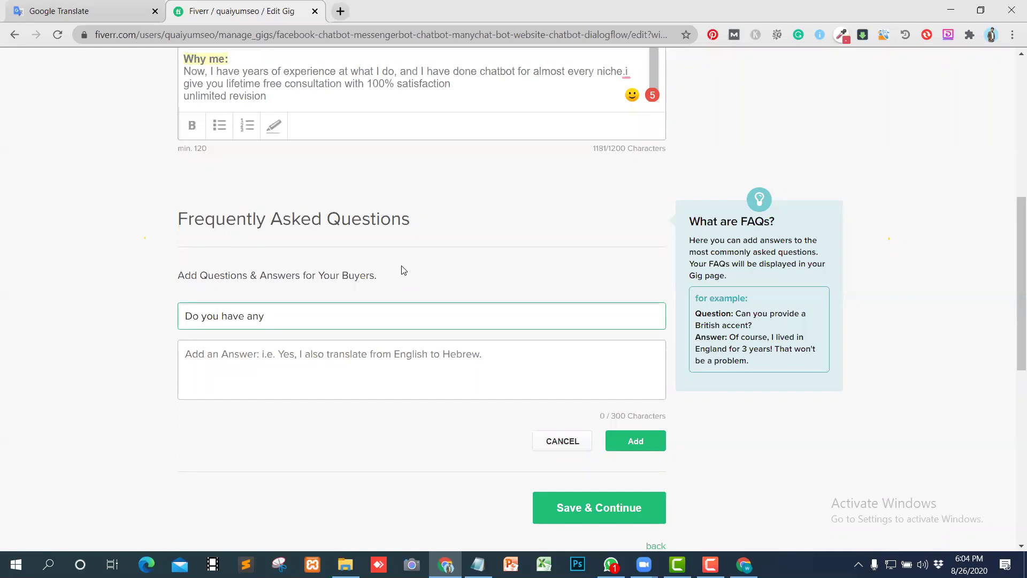
key("BackSpace")
key("BackSpace")
key("BackSpace")
key("BackSpace")
key("BackSpace")
key("BackSpace")
key("BackSpace")
key("BackSpace")
key("BackSpace")
key("BackSpace")
key("BackSpace")
key("BackSpace")
key("BackSpace")
key("BackSpace")
key("BackSpace")
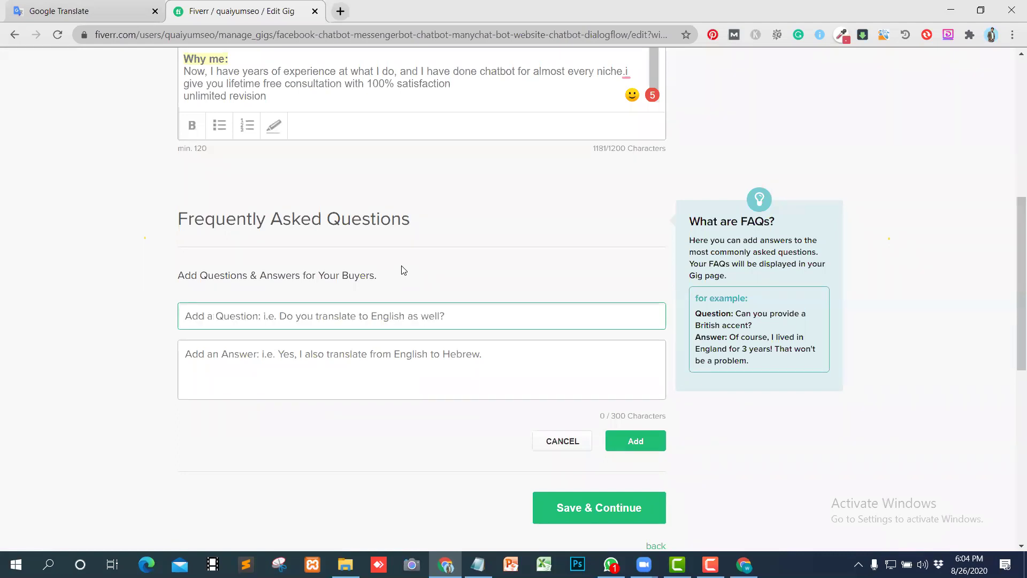
Step: Enter the FAQ question "Can you show me any project, you done before?"
type("C")
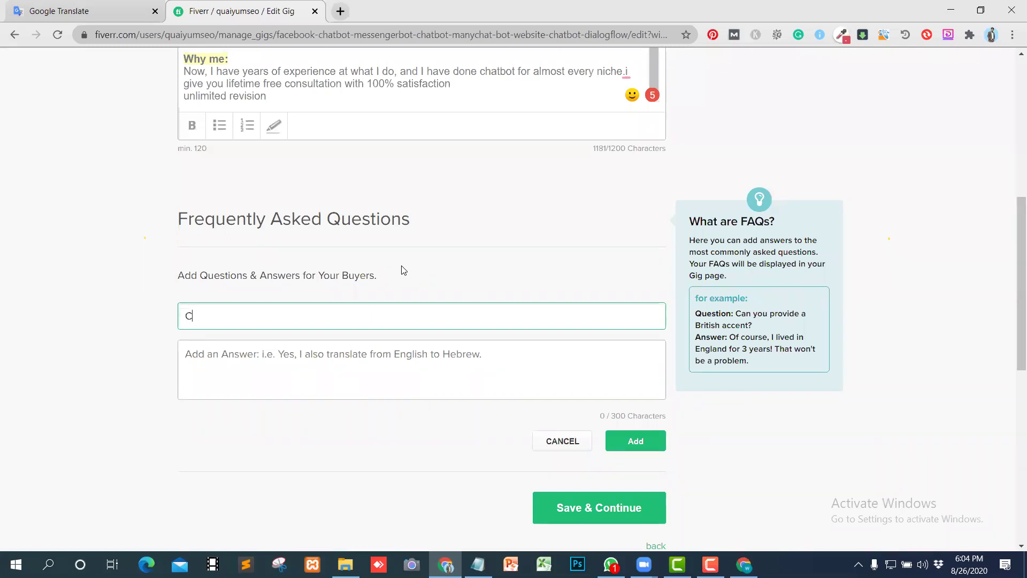
type("an you show me any project")
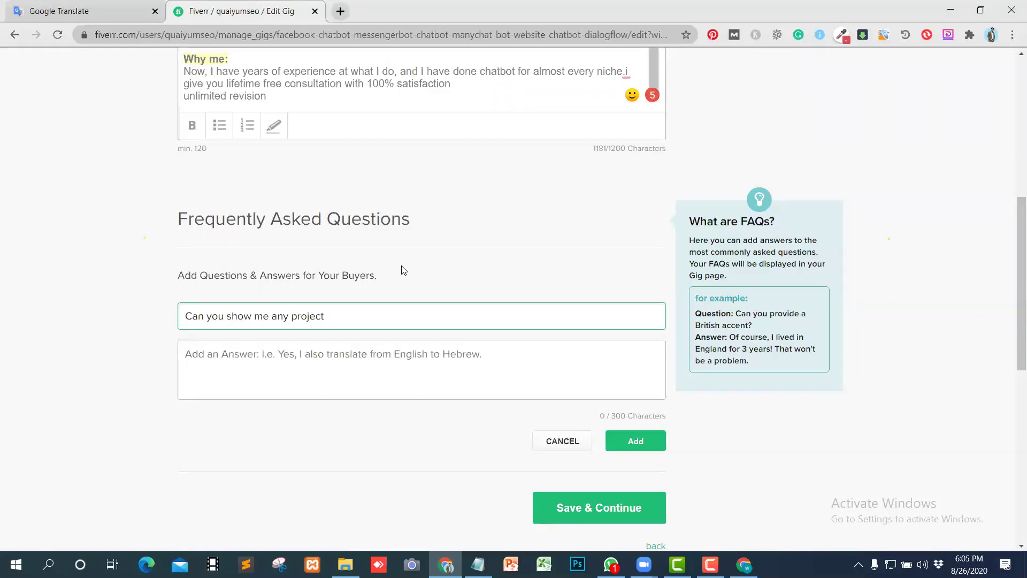
type(", you done before")
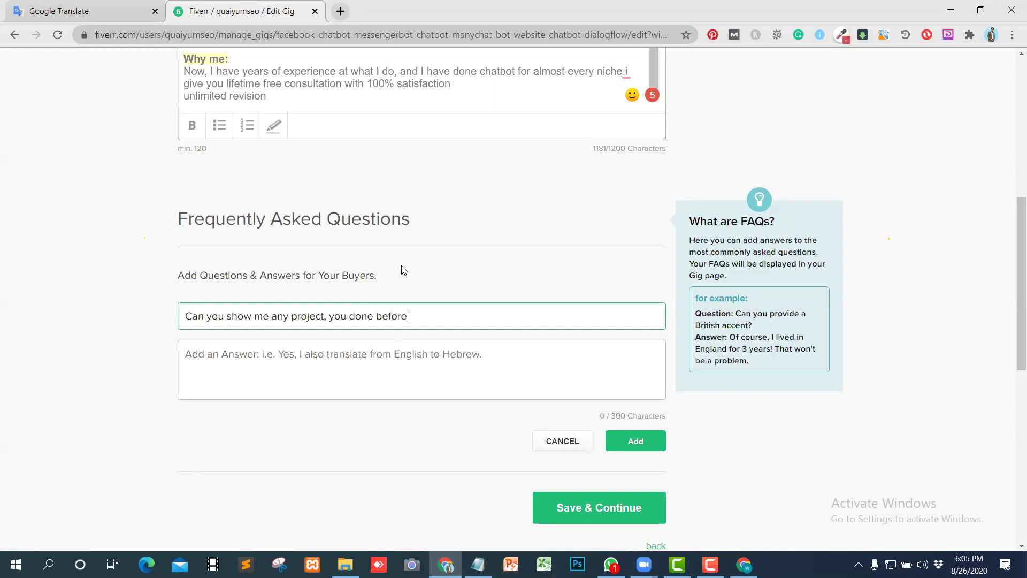
type("?")
Step: Give the question the answer "Yes, Can" and add the FAQ to the list
left_click(401, 390)
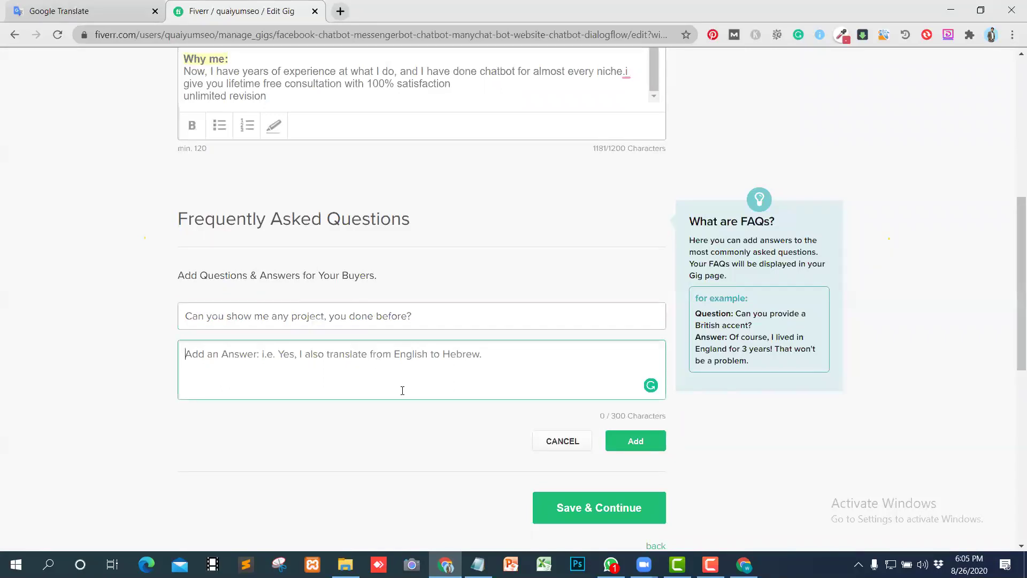
type("yes")
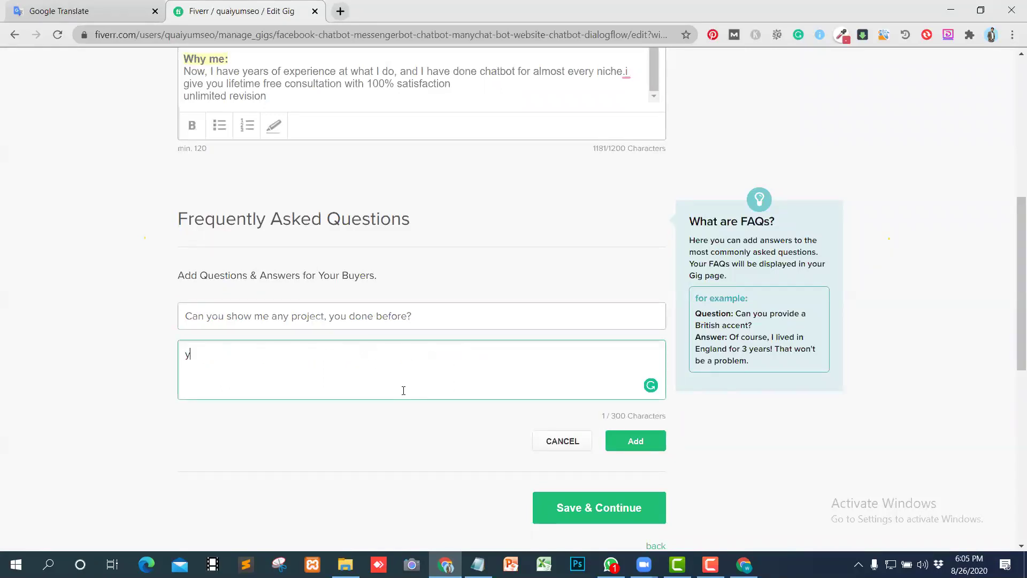
key("BackSpace")
key("BackSpace")
key("BackSpace")
key("BackSpace")
type("Yes,i ca")
key("BackSpace")
key("BackSpace")
key("BackSpace")
key("BackSpace")
type("Can")
left_click(642, 441)
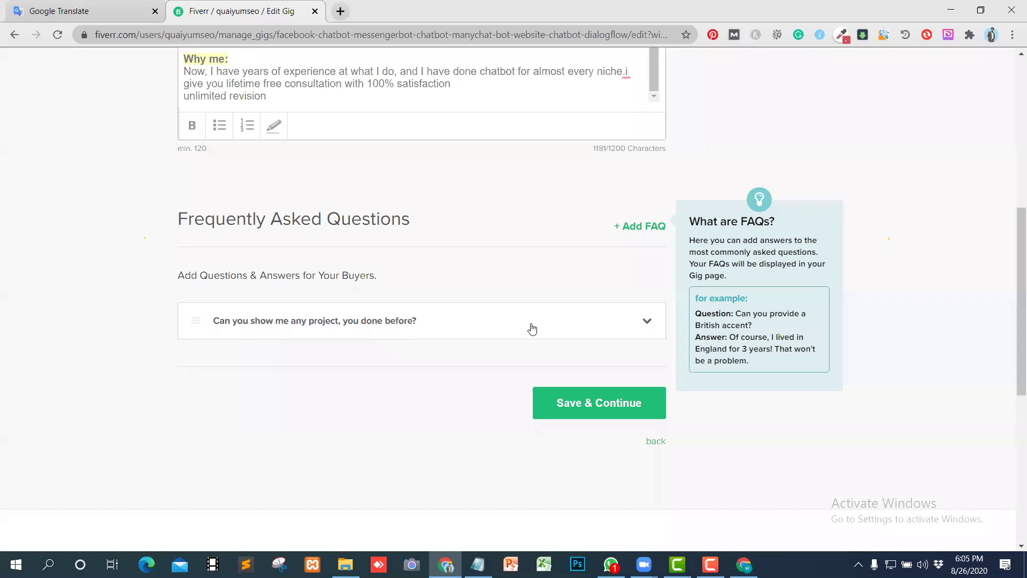
Step: Reopen the project FAQ, insert "I" before "Can" in its answer and update the entry
left_click(648, 322)
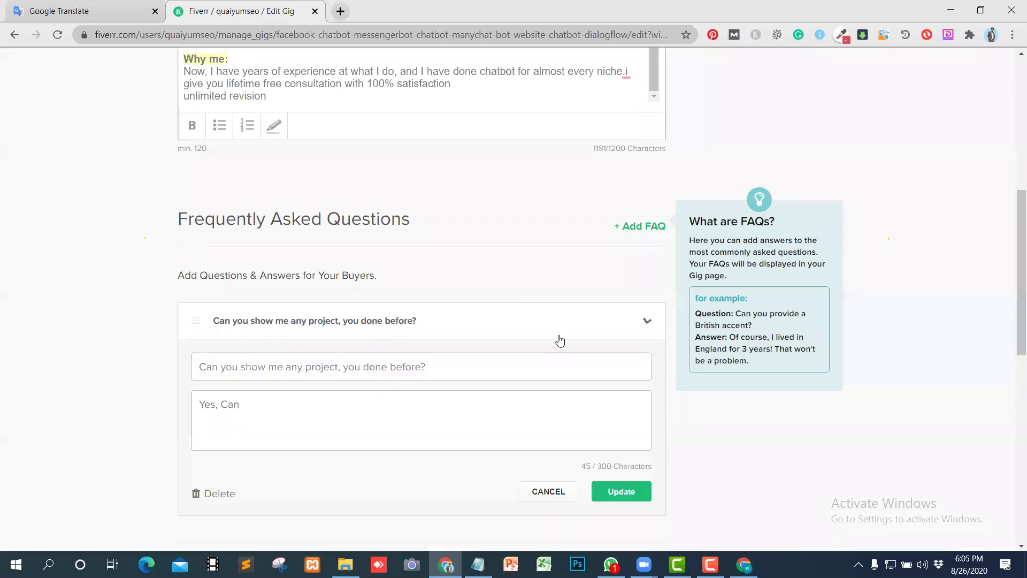
left_click(233, 405)
type("i")
key("BackSpace")
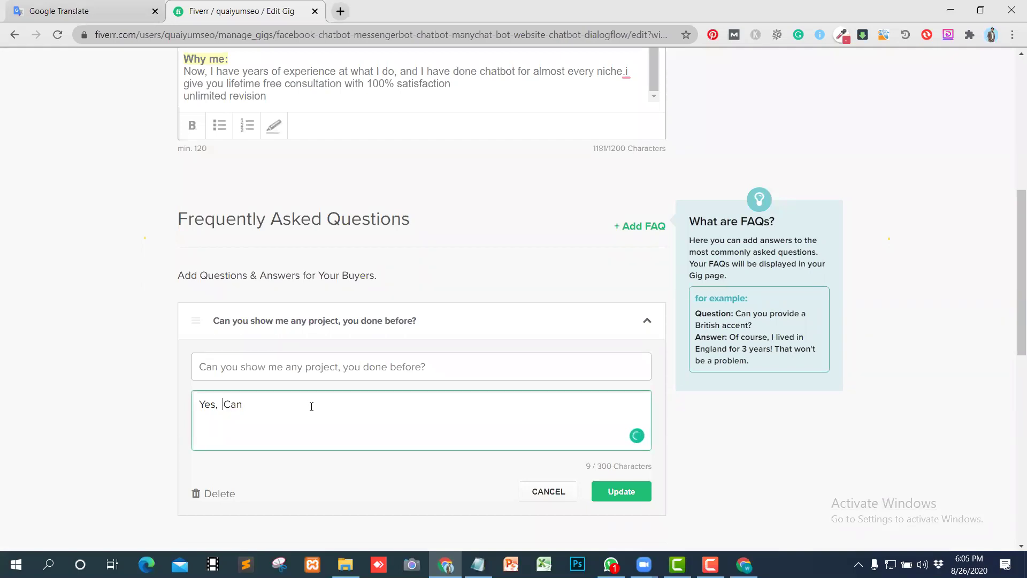
type("i")
key("BackSpace")
type("I")
key("Left")
key("Left")
key("BackSpace")
left_click(620, 491)
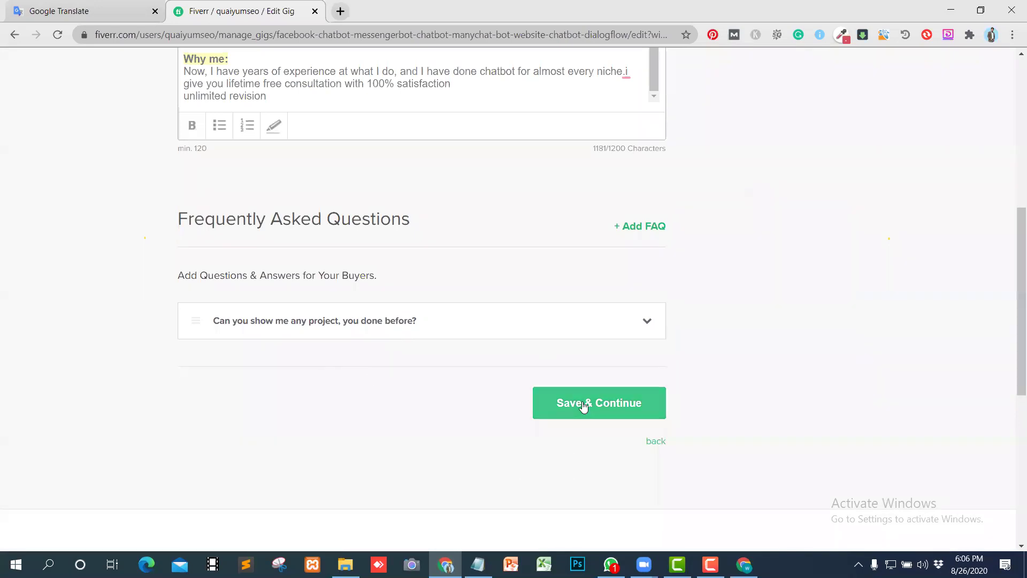
Step: Save the Description & FAQ stage and go back to it from the following stage
left_click(583, 404)
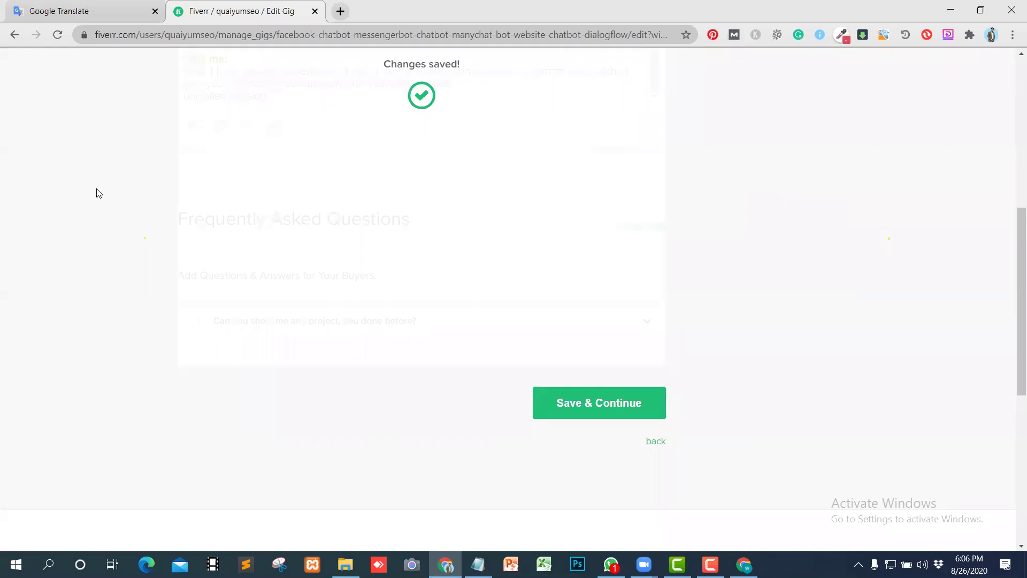
left_click(318, 122)
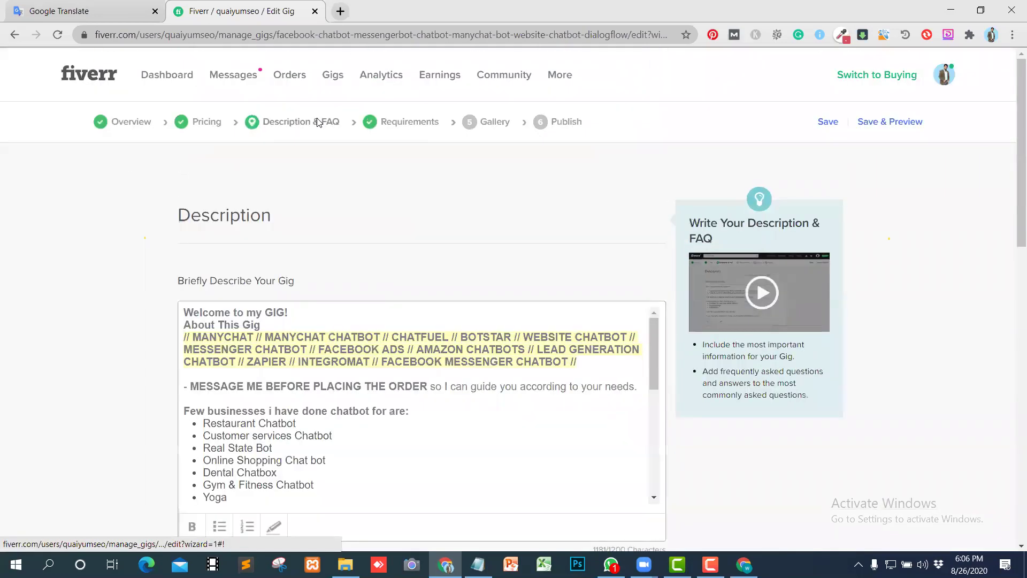
left_click(344, 374)
Step: Start a second FAQ with the question "How chat bot help me", using the spelling suggestion for "chat bot"
scroll(390, 380, "down", 8)
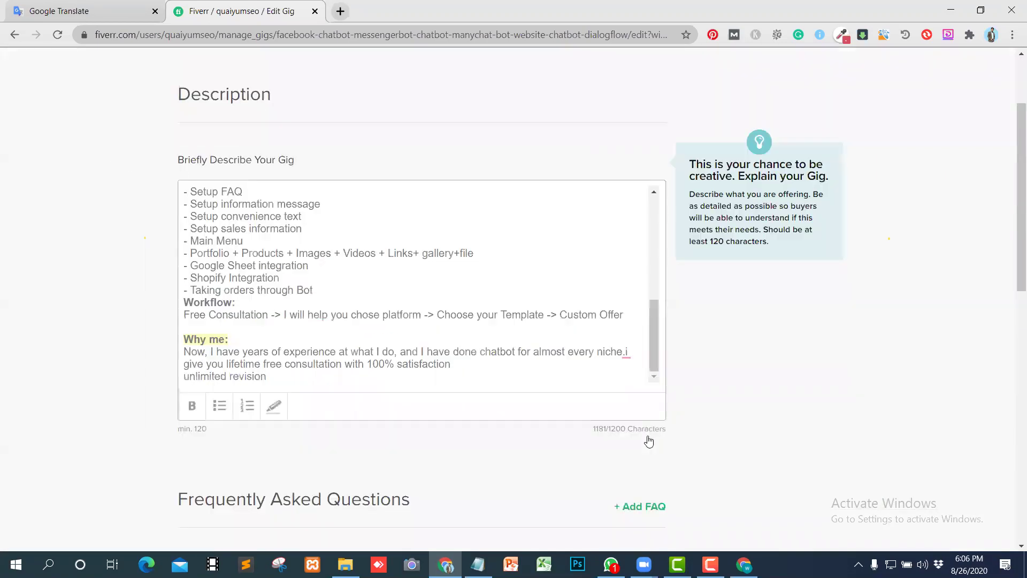
scroll(648, 441, "down", 4)
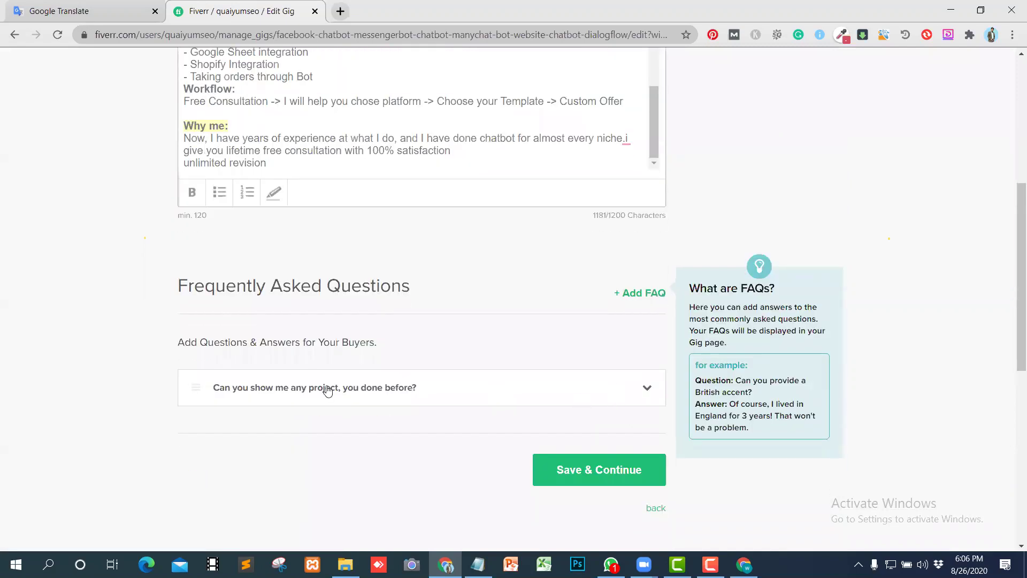
left_click(642, 293)
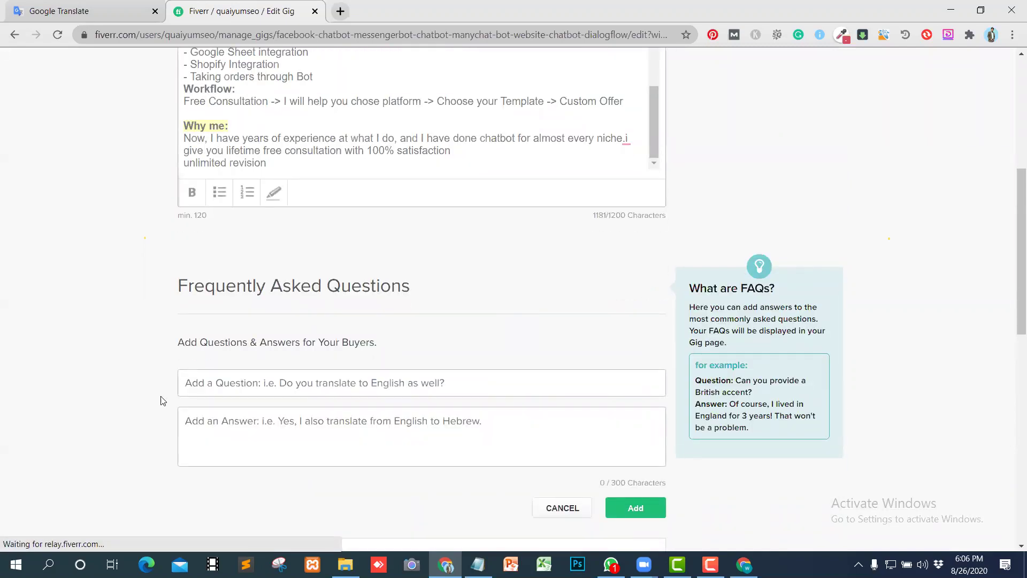
left_click(220, 382)
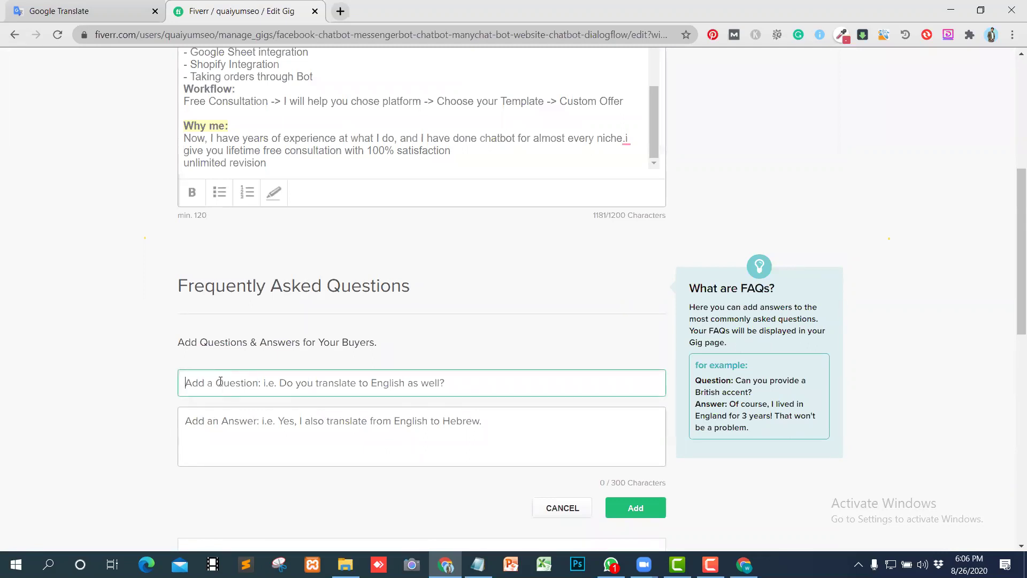
type("How")
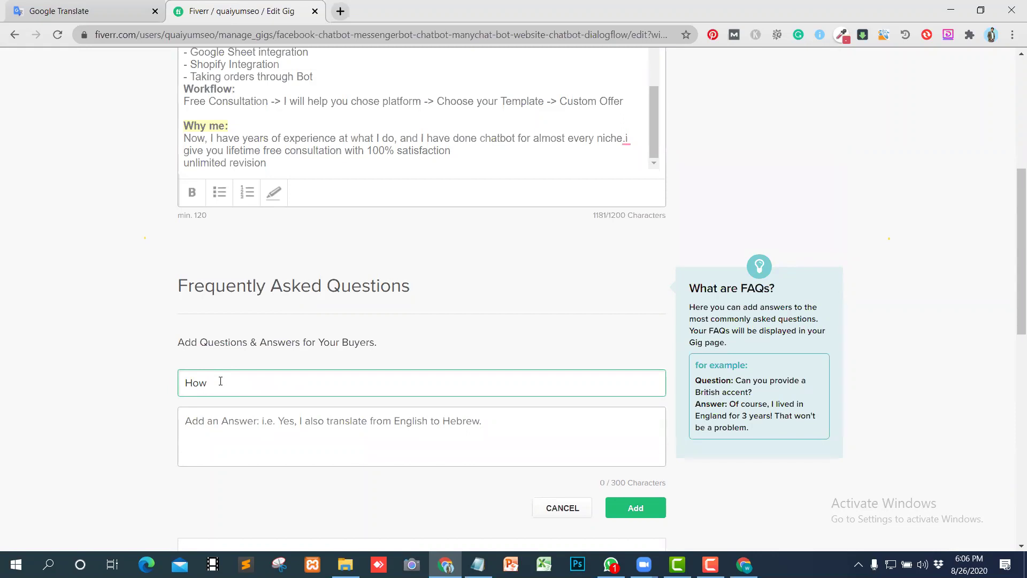
type("chat bot help me")
left_click(224, 384)
right_click(225, 383)
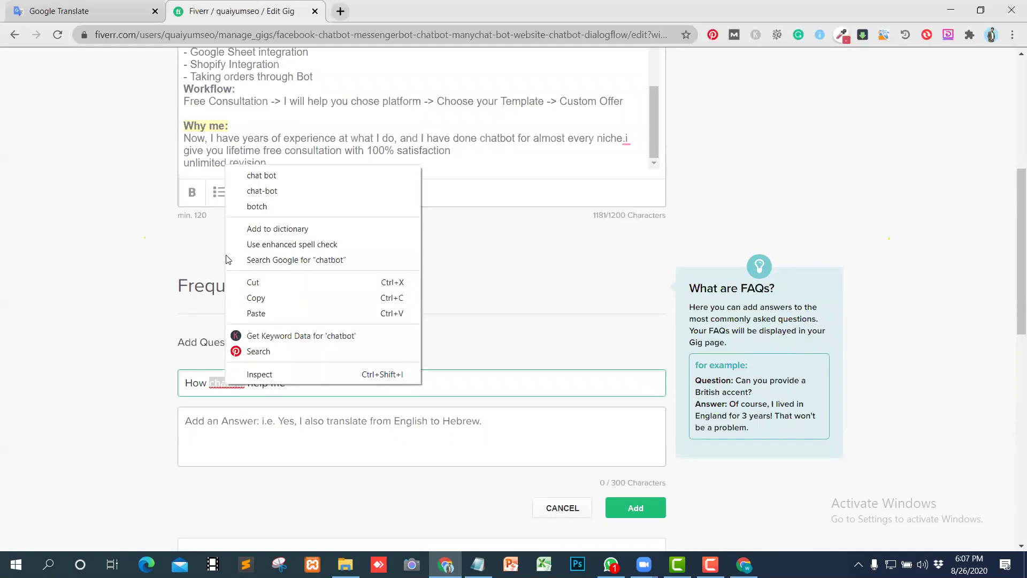
left_click(261, 176)
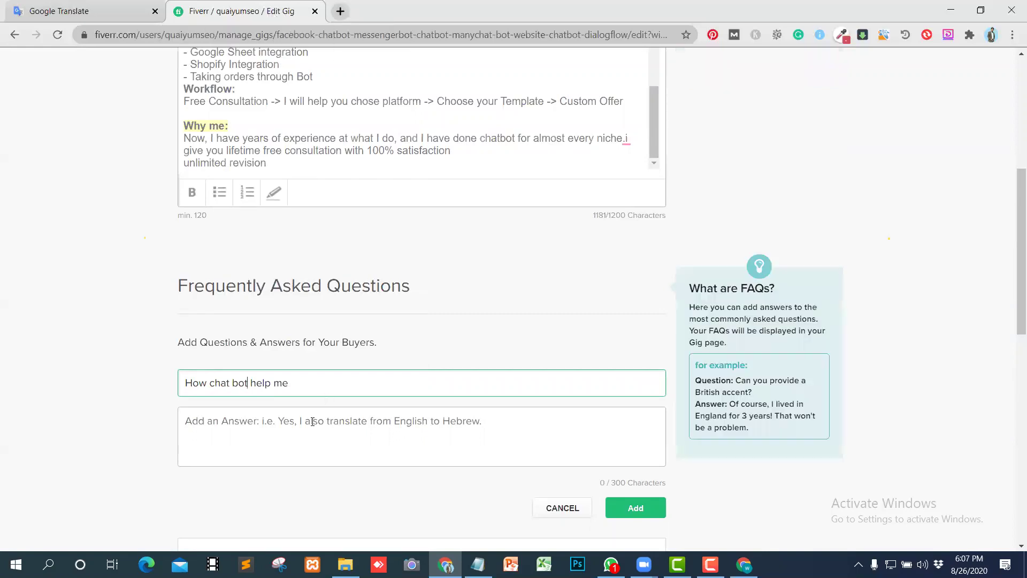
Step: Write "It will be save your time" as the answer to the chat bot question
left_click(265, 430)
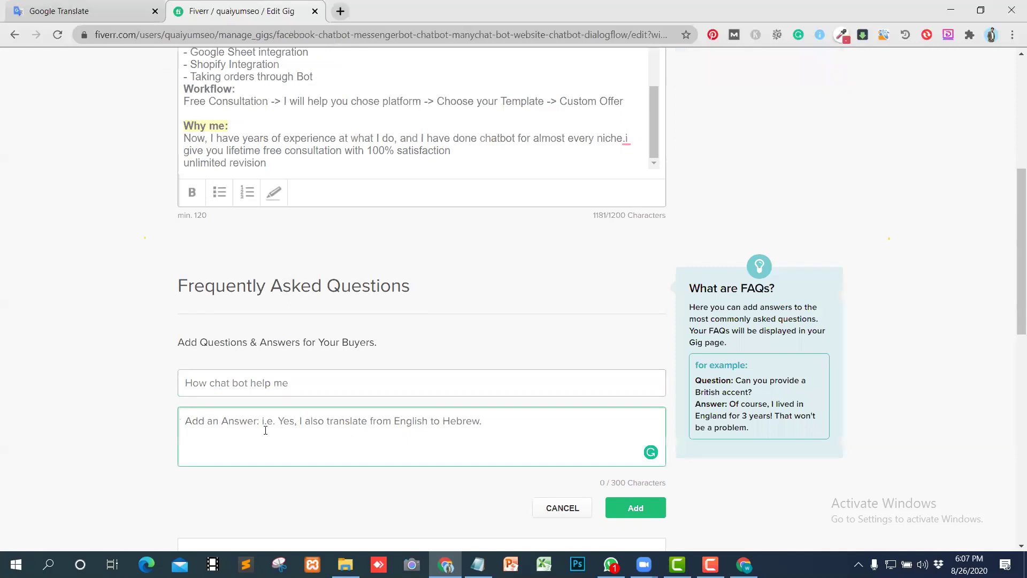
type("It ")
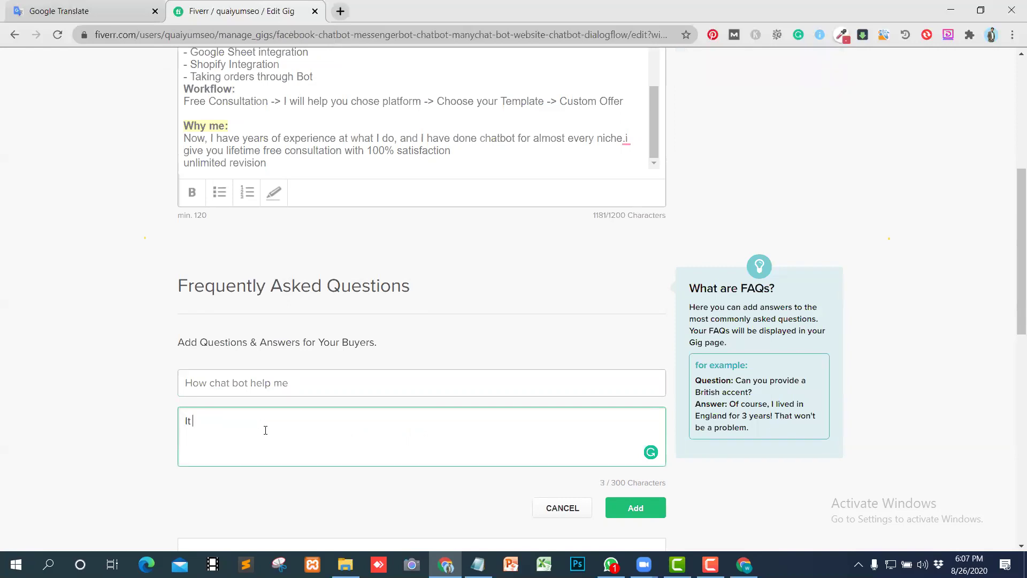
type("with")
key("BackSpace")
key("BackSpace")
type("ll be sw")
type("ee")
key("BackSpace")
key("BackSpace")
key("BackSpace")
type("ave your time")
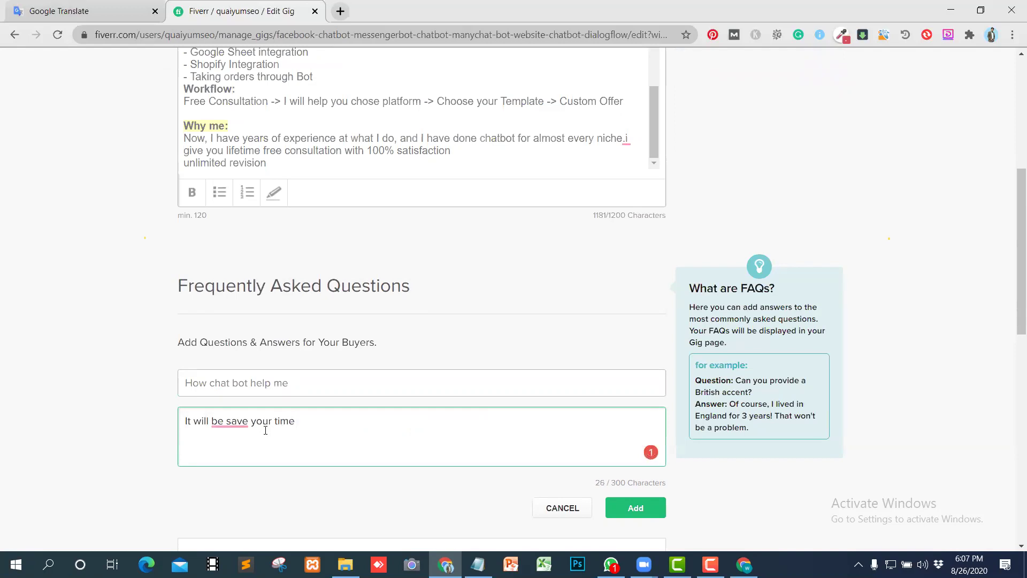
Step: Apply the grammar suggestions in the answer, changing "be save" to "save" and "your" to "you"
mouse_move(221, 426)
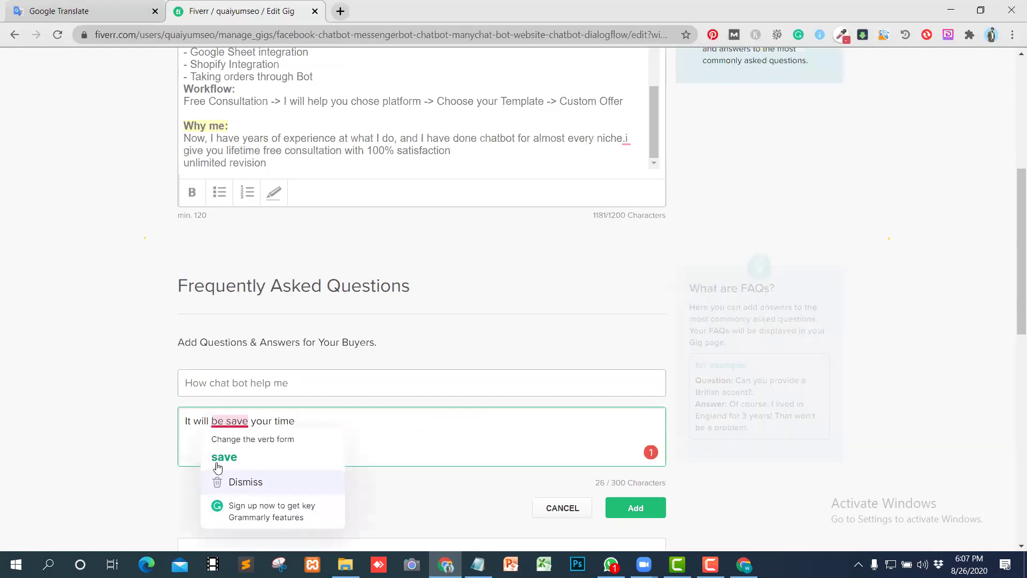
left_click(223, 459)
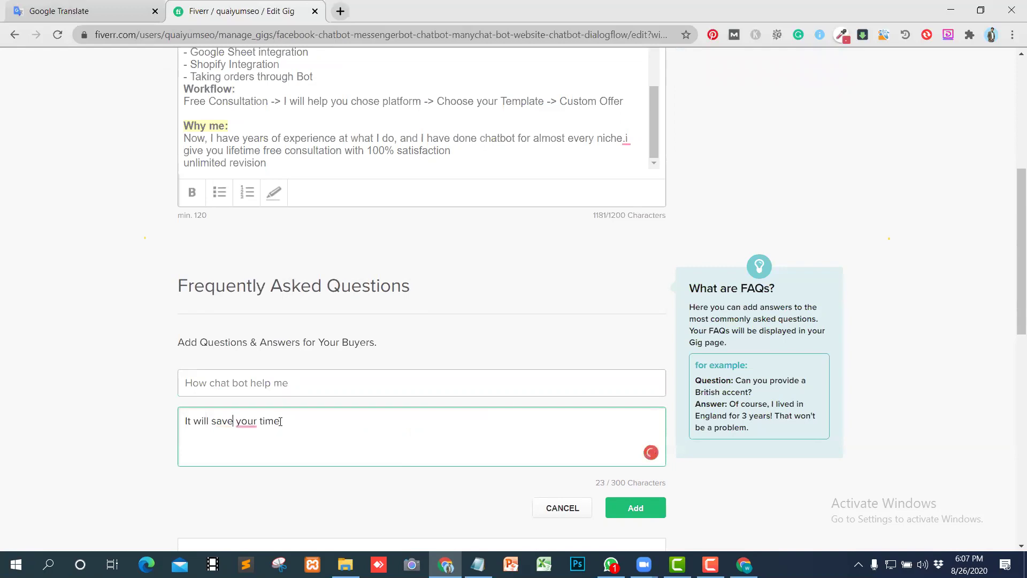
mouse_move(245, 421)
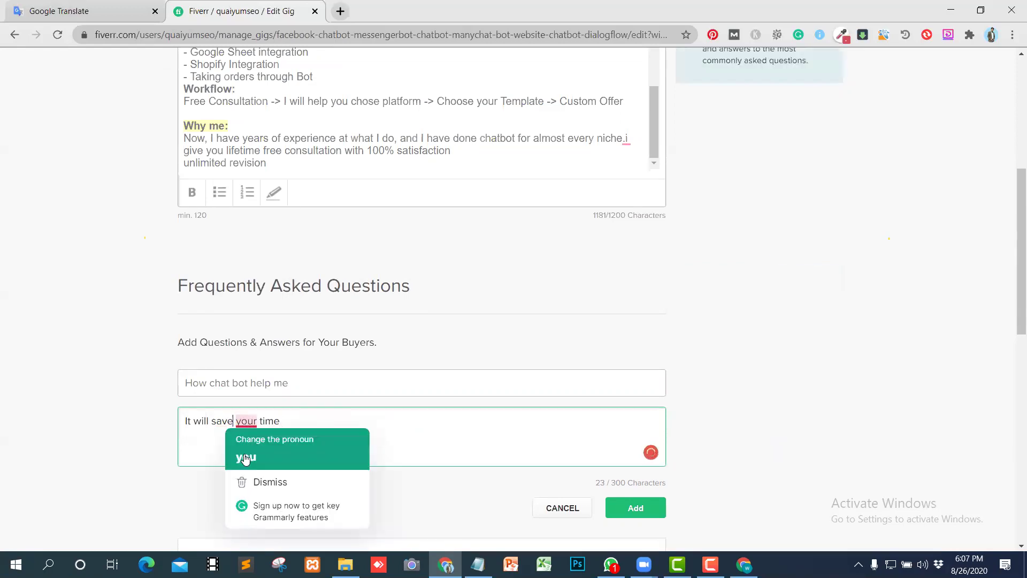
left_click(244, 458)
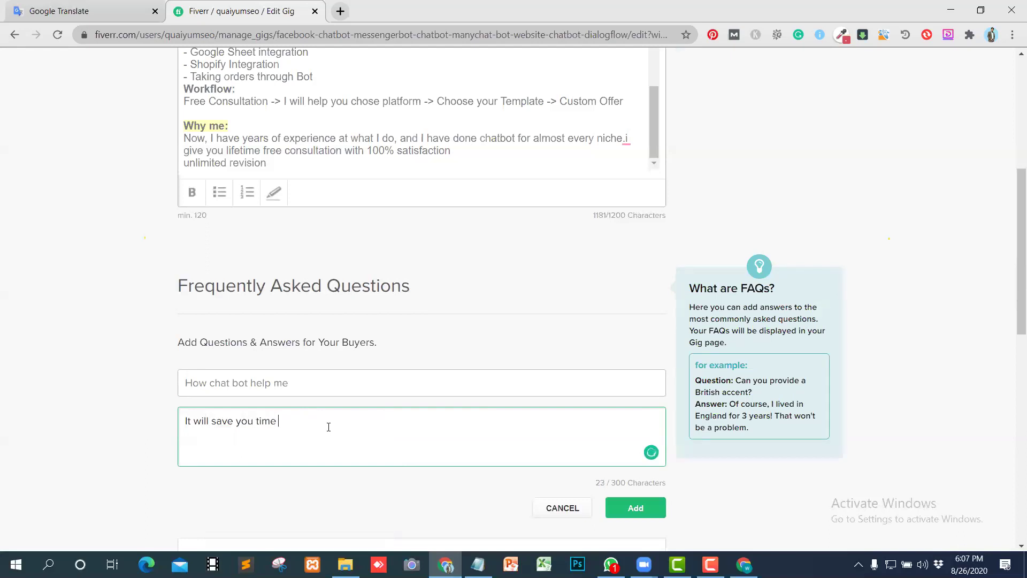
Step: Complete the answer as "It will save your time and automatically answer." and add the FAQ to the list
left_click(252, 420)
type("r time ")
type("and i")
type("t a")
key("BackSpace")
key("BackSpace")
key("BackSpace")
key("BackSpace")
key("BackSpace")
key("BackSpace")
key("BackSpace")
key("BackSpace")
type("and ans")
key("BackSpace")
key("BackSpace")
key("BackSpace")
key("BackSpace")
type("automativ")
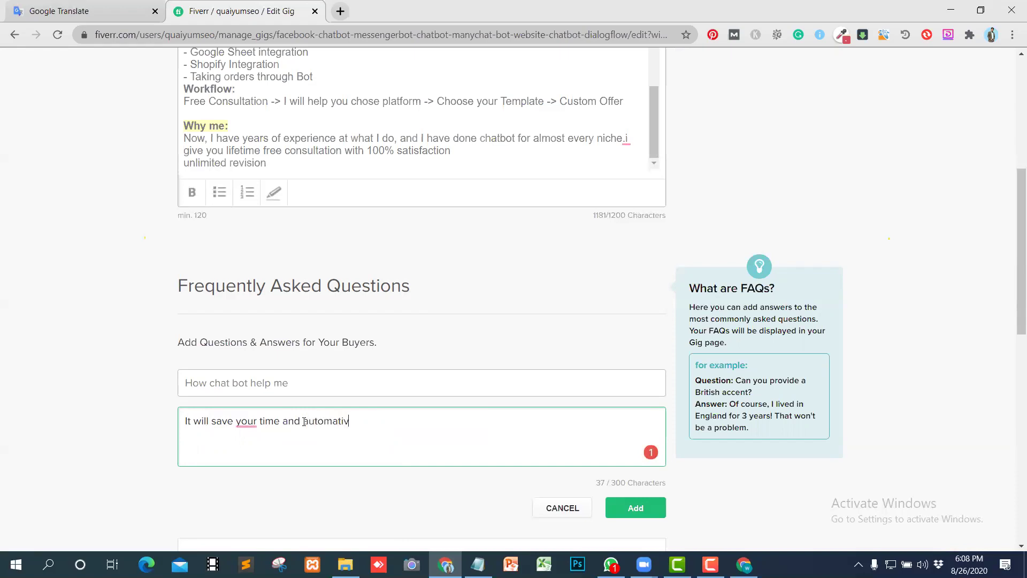
key("BackSpace")
type("cally ans")
key("BackSpace")
type("wer")
type(".")
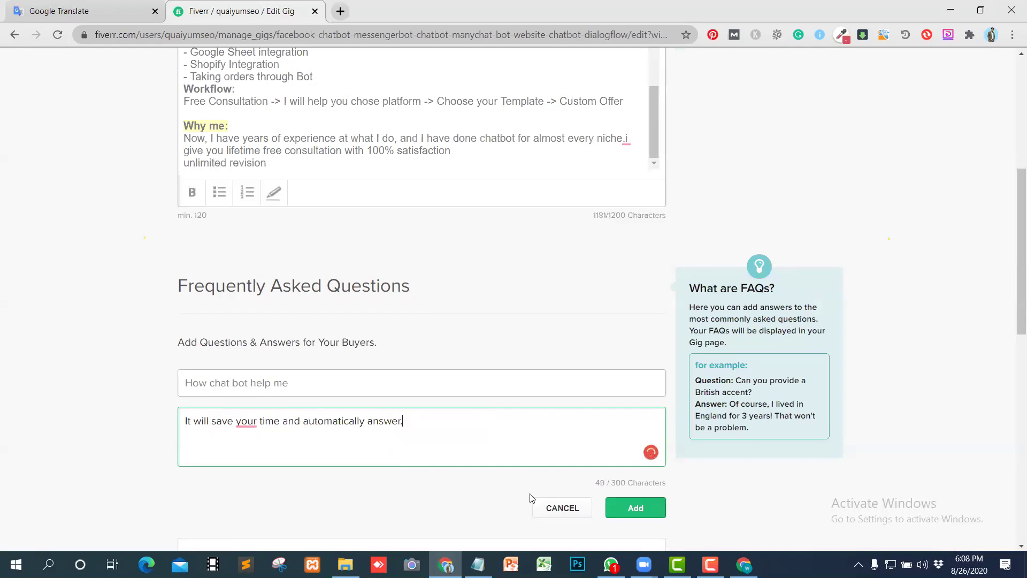
left_click(618, 508)
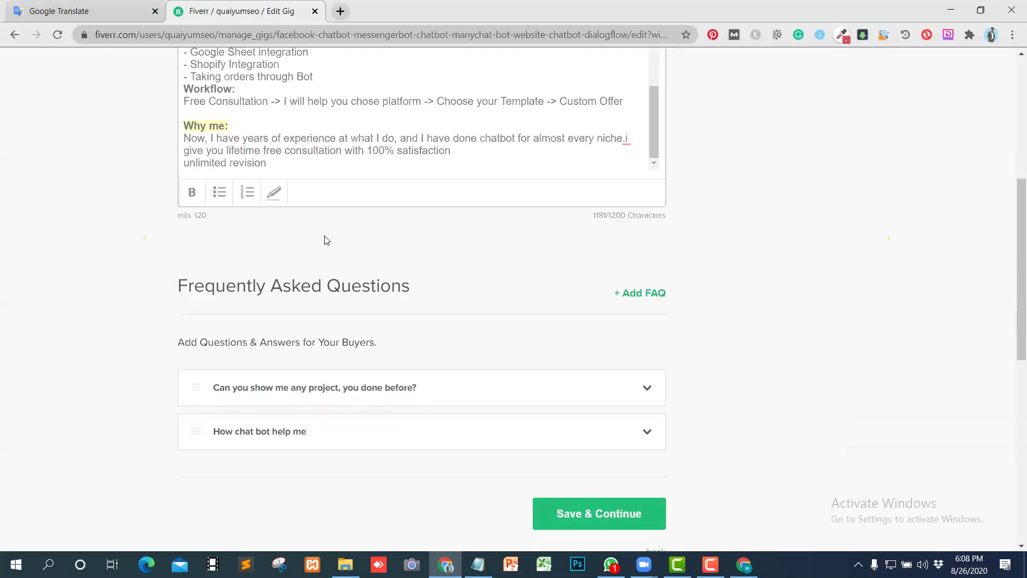
Step: Save the Description & FAQ stage and write "1. Your Gmail access" as the first line of the buyer requirement, with "Gmail" capitalised
left_click(604, 513)
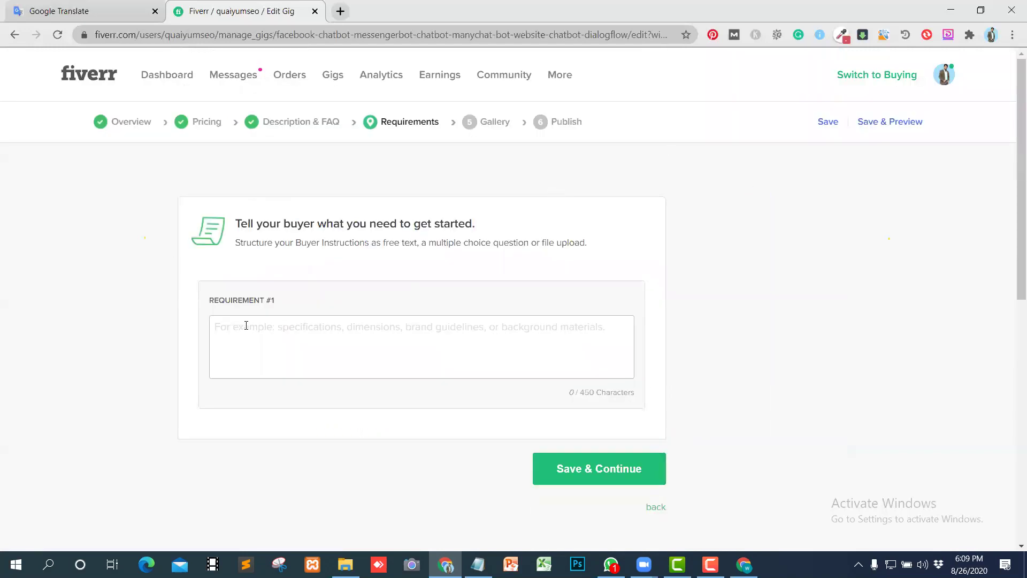
left_click(246, 326)
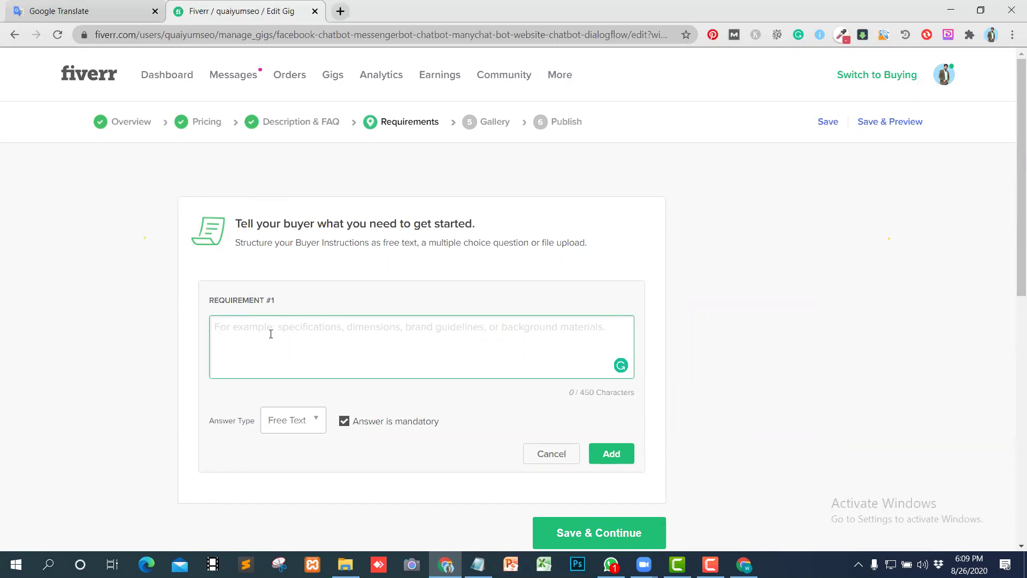
type("1")
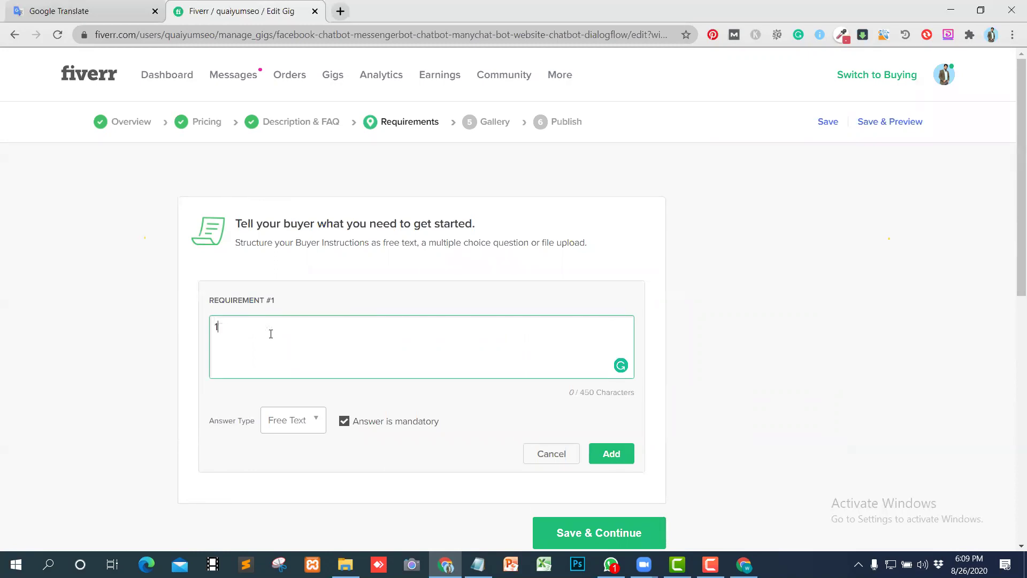
type(". Your gmail a")
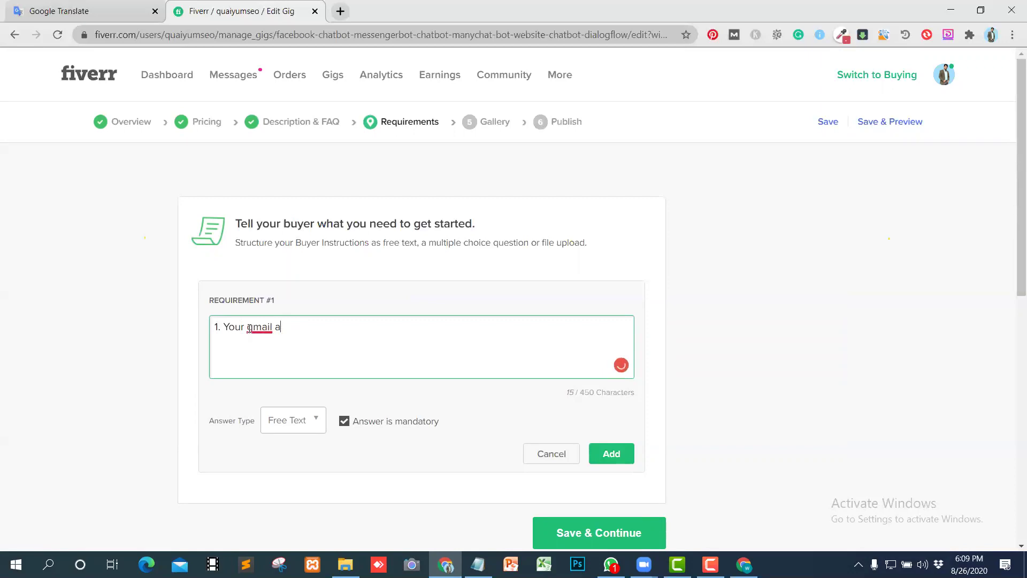
left_click(262, 329)
left_click(258, 378)
type("c")
type("cesee")
key("BackSpace")
key("BackSpace")
key("BackSpace")
key("BackSpace")
key("BackSpace")
type("ess")
mouse_move(309, 341)
left_click(286, 352)
type("(")
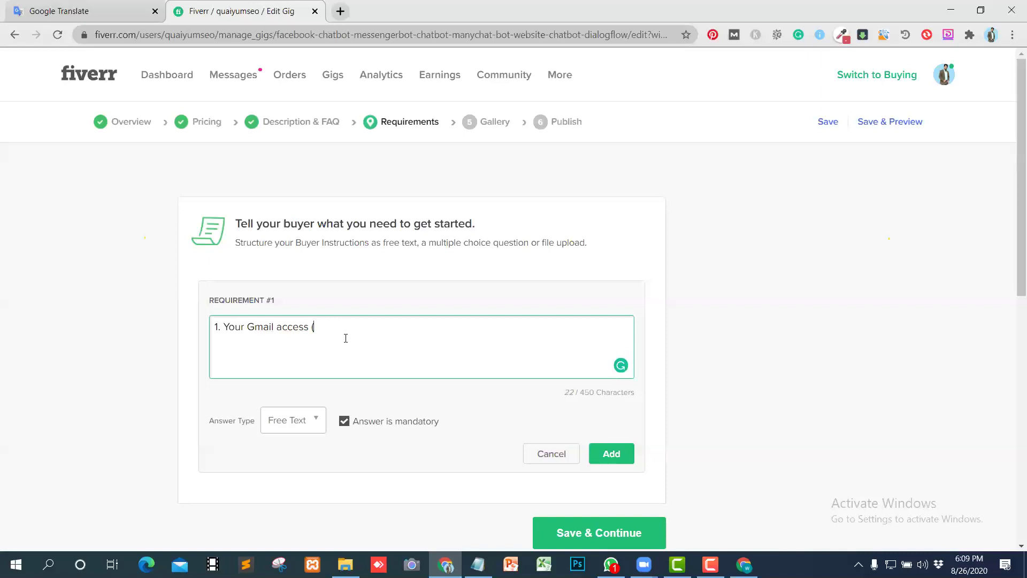
type("or")
key("BackSpace")
key("BackSpace")
key("BackSpace")
type("Or (f you want")
key("BackSpace")
key("BackSpace")
key("BackSpace")
key("BackSpace")
key("BackSpace")
key("BackSpace")
key("BackSpace")
key("BackSpace")
key("BackSpace")
key("BackSpace")
key("BackSpace")
key("BackSpace")
key("BackSpace")
key("BackSpace")
Step: End the Gmail line with a period and add a second line, "2.Make me admin in your facebook page"
type(".")
mouse_move(296, 326)
left_click(296, 363)
key("Return")
type("2")
key("BackSpace")
key("BackSpace")
type("2.make")
key("BackSpace")
key("BackSpace")
key("BackSpace")
key("BackSpace")
type("Make me ad")
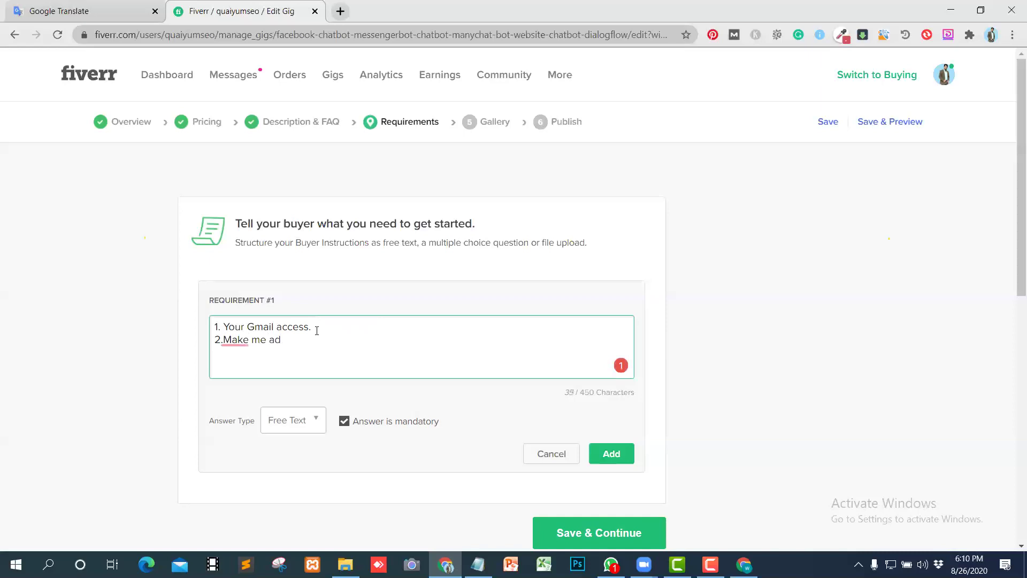
type("min in your facebook page")
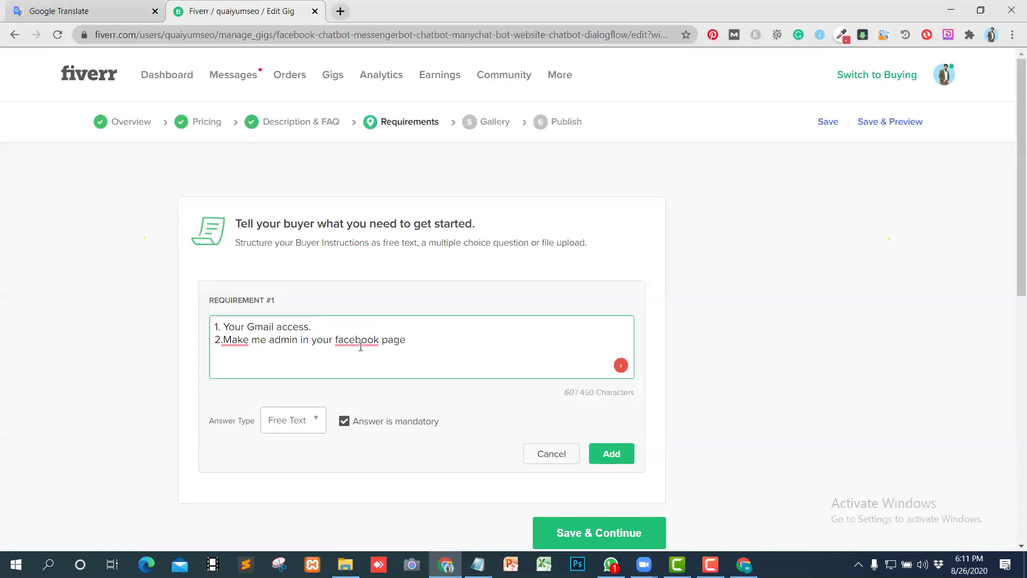
Step: Apply the grammar suggestions to the second line so it reads "2. Make me admin on your Facebook page"
left_click(361, 346)
left_click(374, 373)
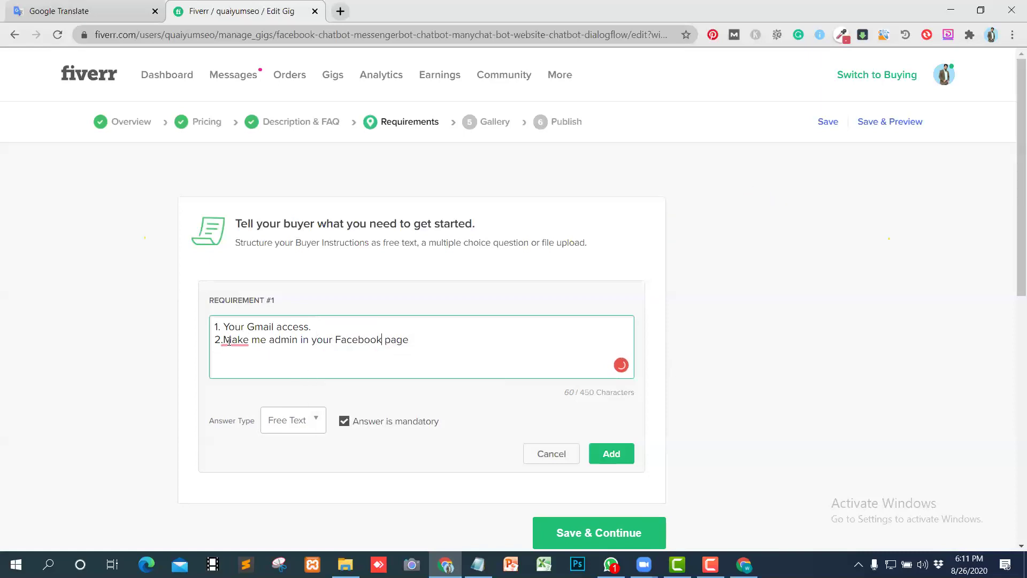
left_click(229, 341)
left_click(242, 375)
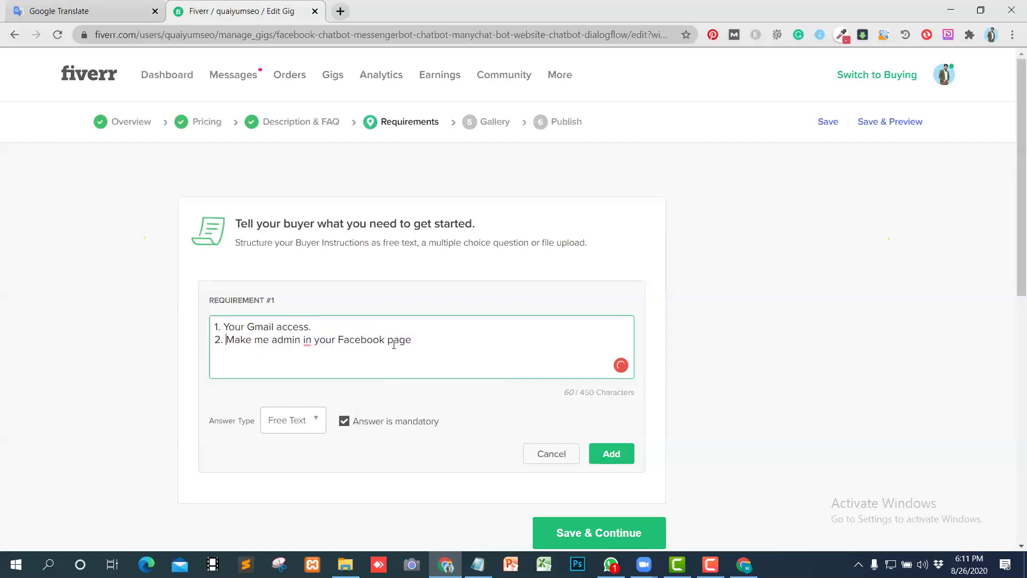
left_click(310, 340)
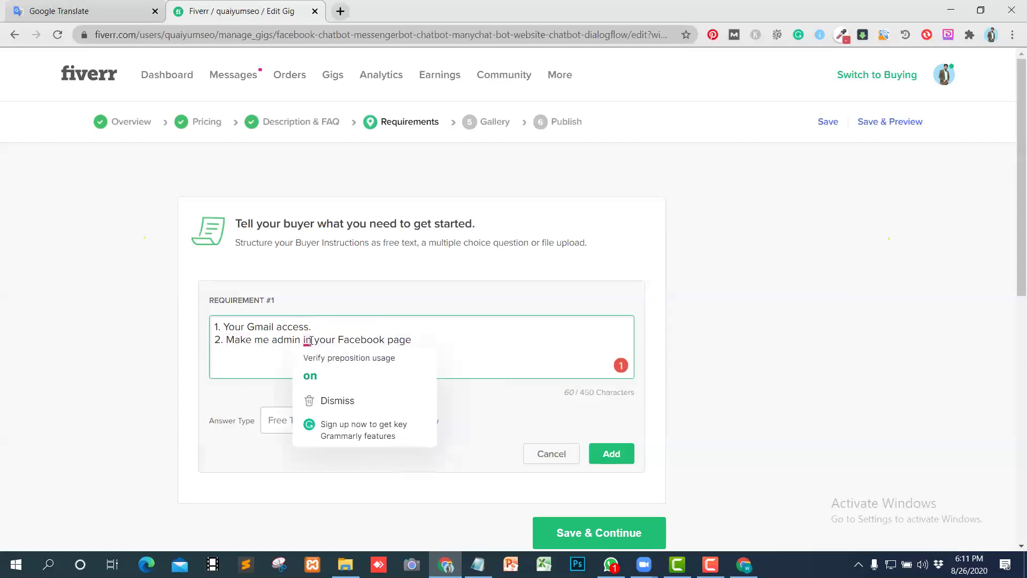
left_click(310, 376)
left_click(478, 345)
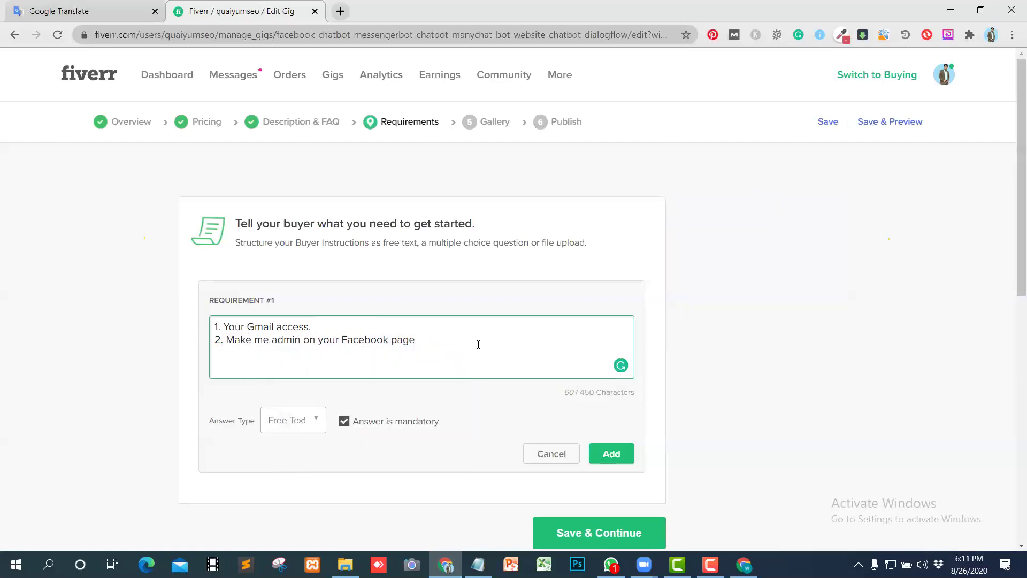
Step: Add "3. your business information" as the third line of the requirement
type("3 your business informa")
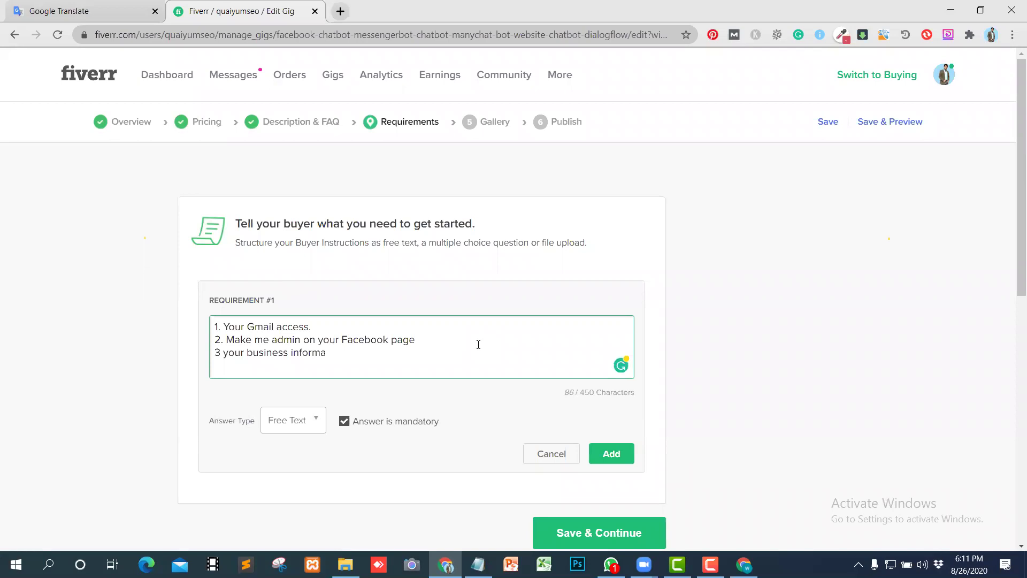
type("tion")
left_click(221, 353)
type(".")
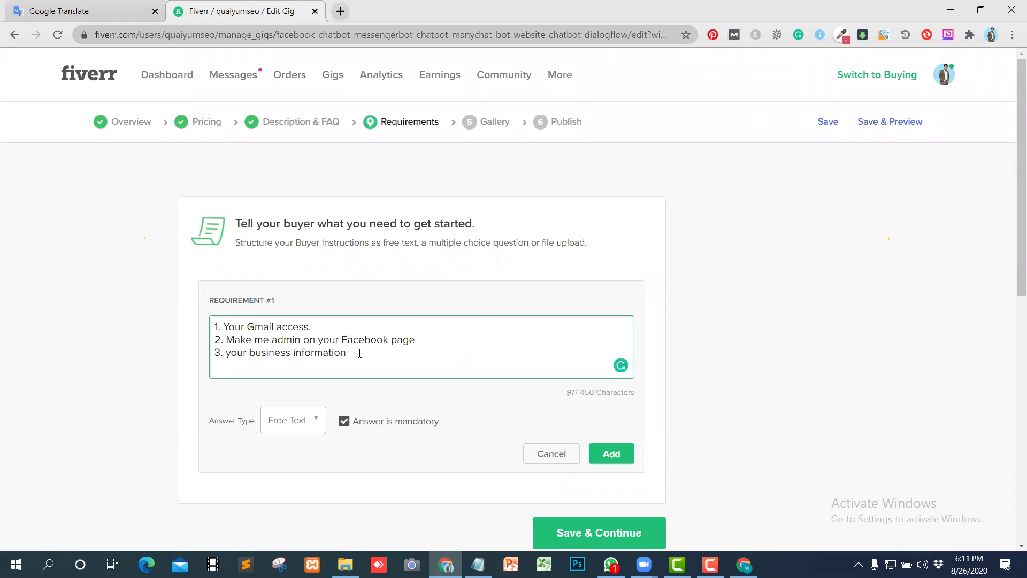
Step: Add "4. Images and contact information." as the fourth line of the requirement
left_click(362, 353)
key("Return")
type("4.")
type("Images and contace")
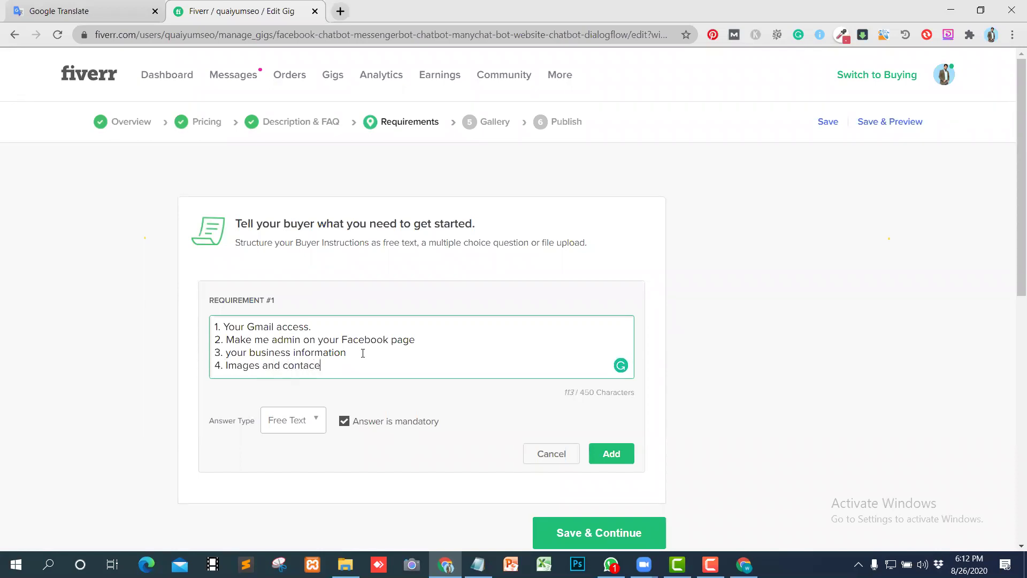
key("BackSpace")
type("t information")
type(".")
Step: End the third and second requirement lines with periods, and start a new line below the fourth
left_click(375, 351)
type(".")
left_click(417, 340)
type(".")
key("Return")
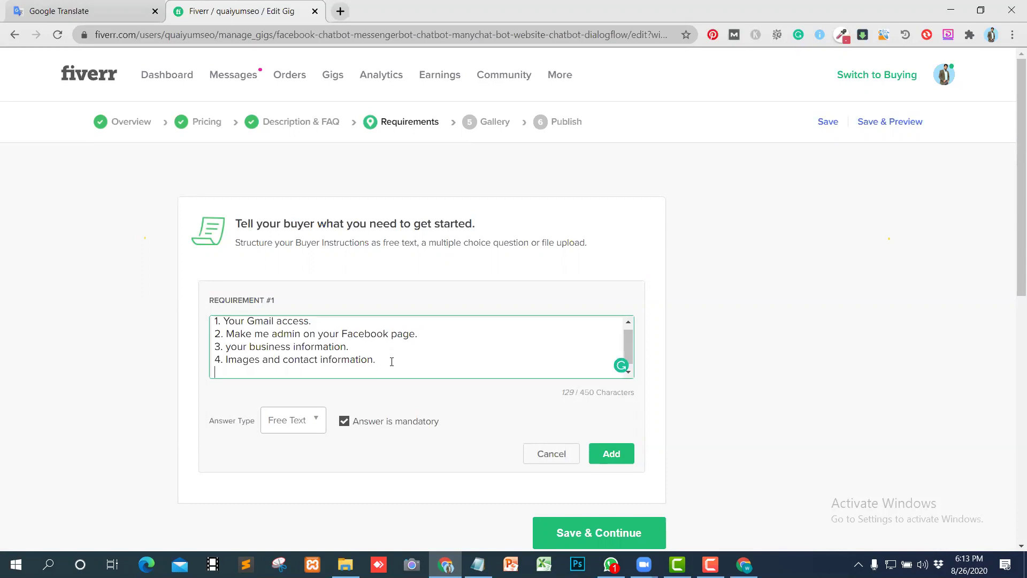
Step: Write "5. your website links and other social account links." as the fifth line, applying the wording suggestion
type("we")
key("BackSpace")
key("BackSpace")
type("5. your website links and other ")
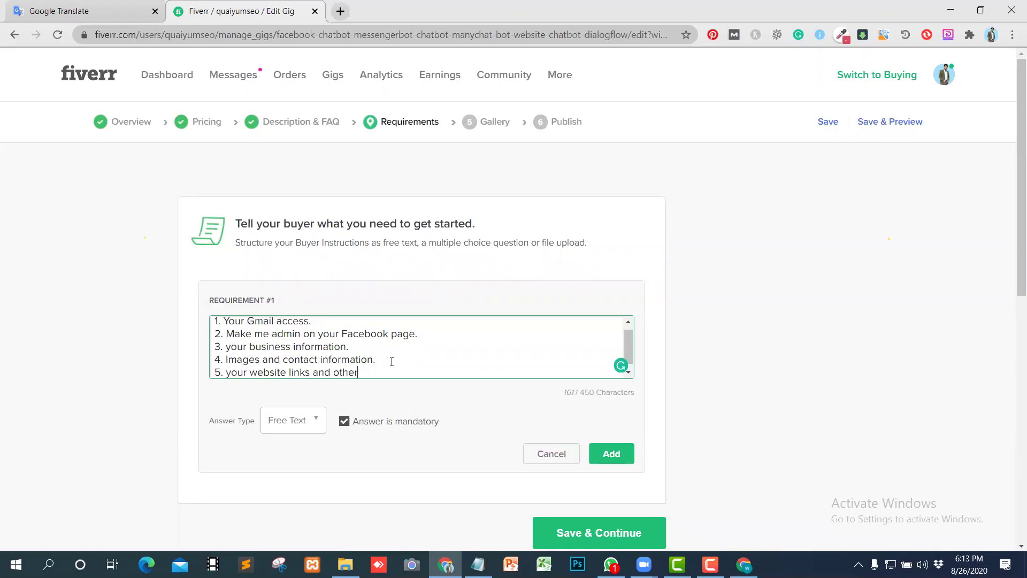
type("social account link")
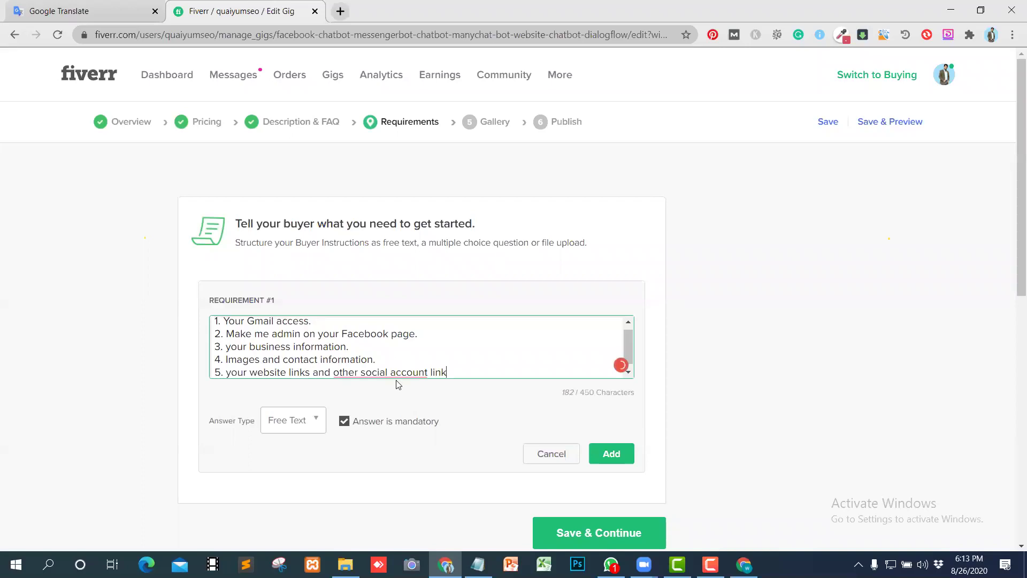
mouse_move(391, 373)
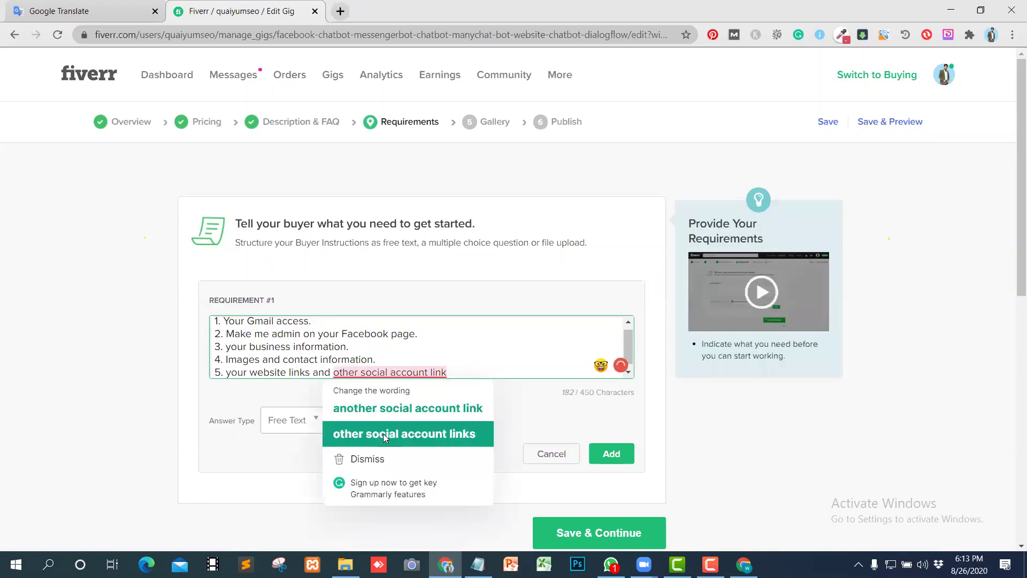
left_click(384, 434)
type(".")
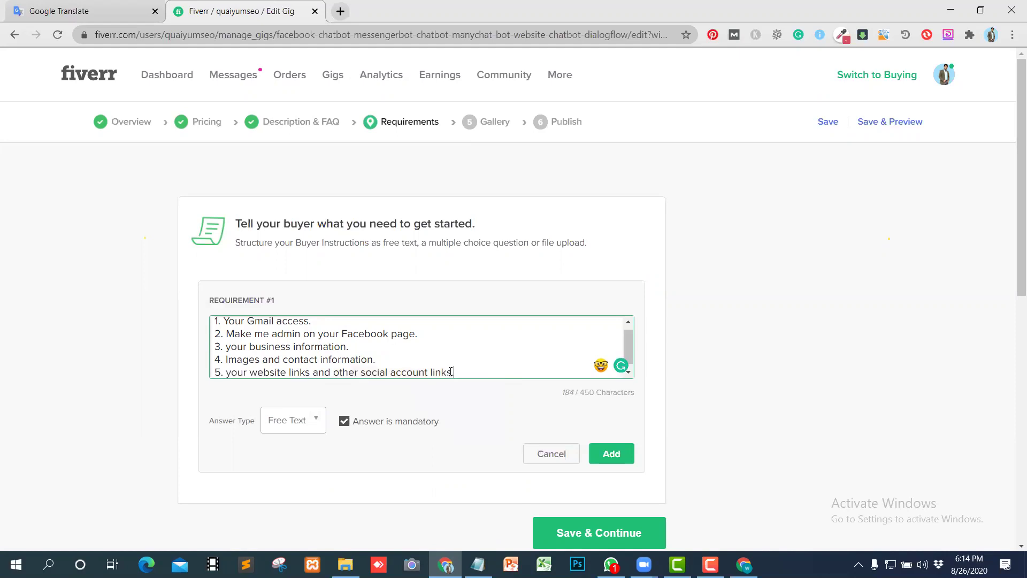
Step: Delete the whole text of the fifth requirement line
left_click(317, 368, "shift")
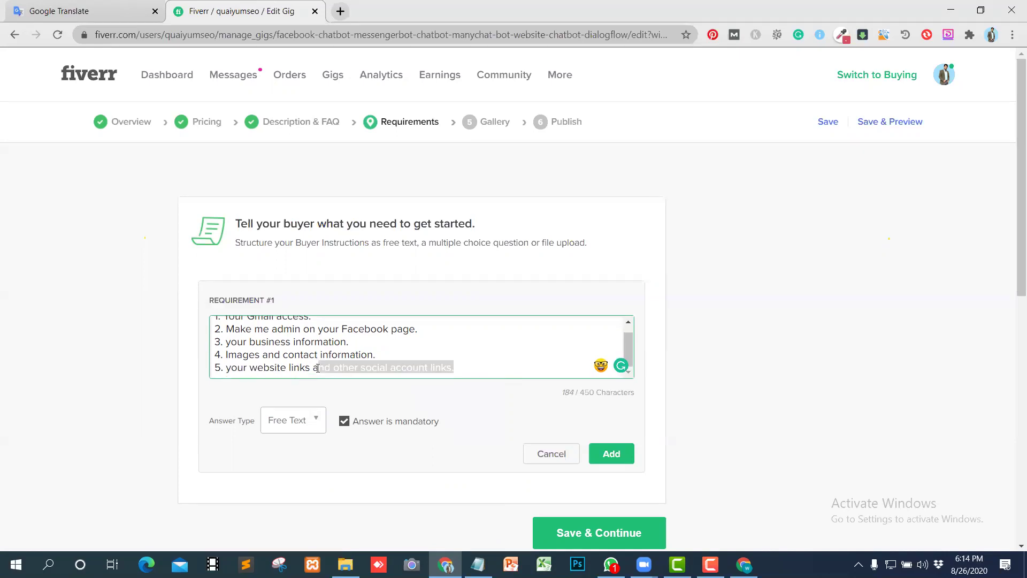
key("BackSpace")
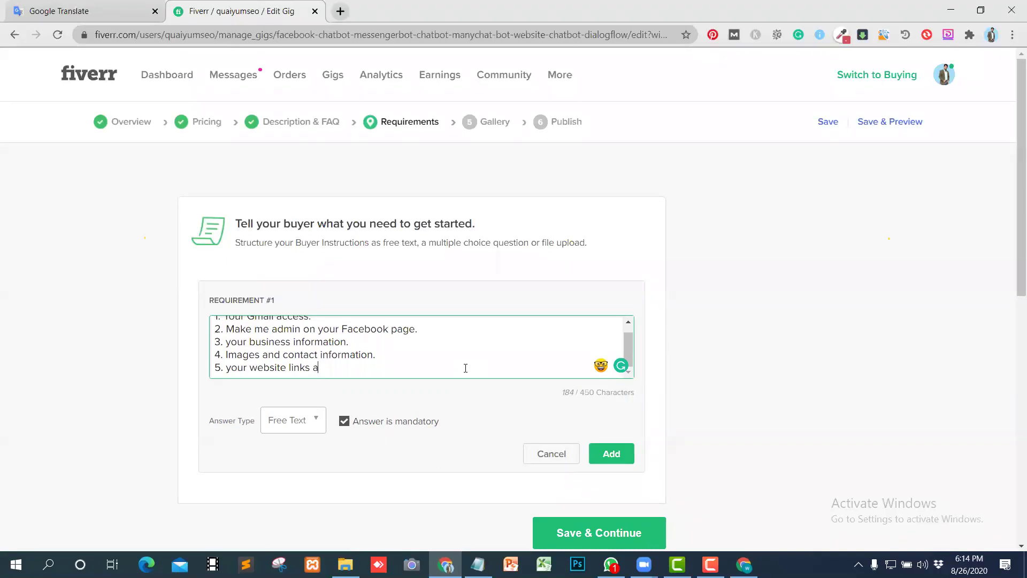
key("BackSpace")
key("BackSpace")
key("BackSpace")
key("BackSpace")
key("BackSpace")
key("BackSpace")
key("BackSpace")
key("BackSpace")
key("BackSpace")
key("BackSpace")
key("BackSpace")
key("BackSpace")
key("BackSpace")
key("BackSpace")
key("BackSpace")
key("BackSpace")
key("BackSpace")
key("BackSpace")
key("BackSpace")
key("BackSpace")
key("BackSpace")
key("BackSpace")
key("BackSpace")
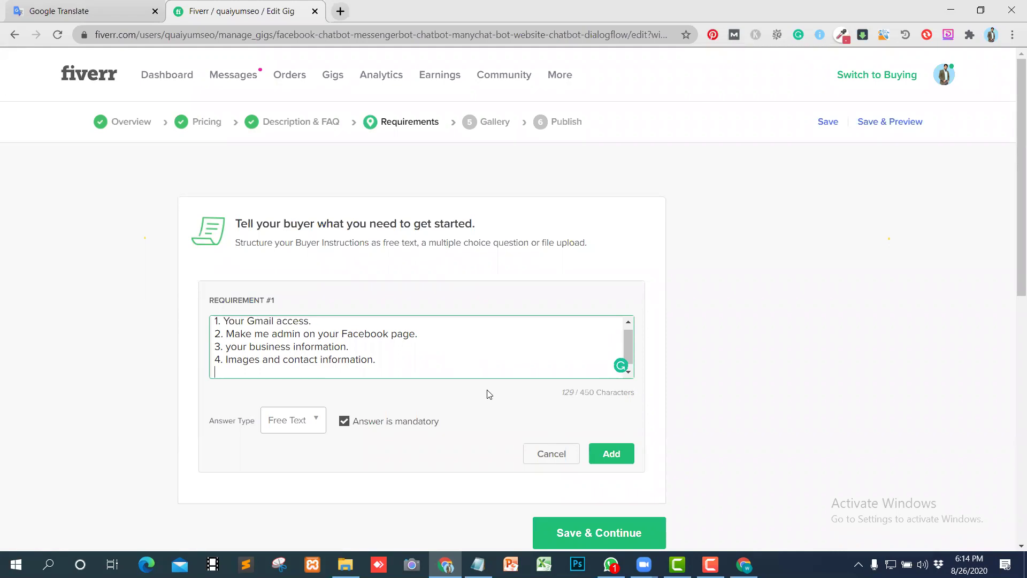
Step: Write "5. your website links" as the fifth line and add the requirement to the gig
type("5. your website links a")
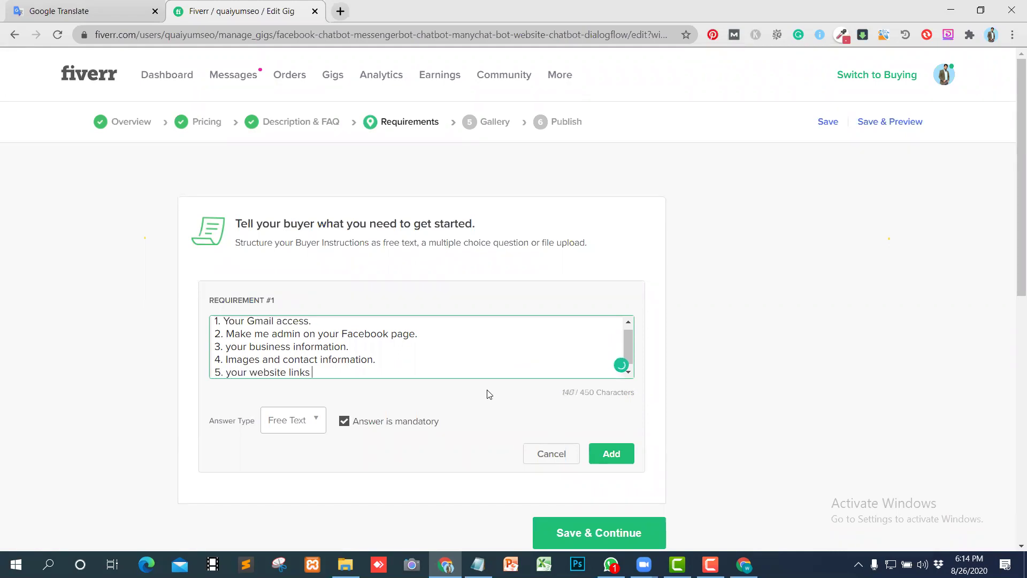
key("BackSpace")
key("BackSpace")
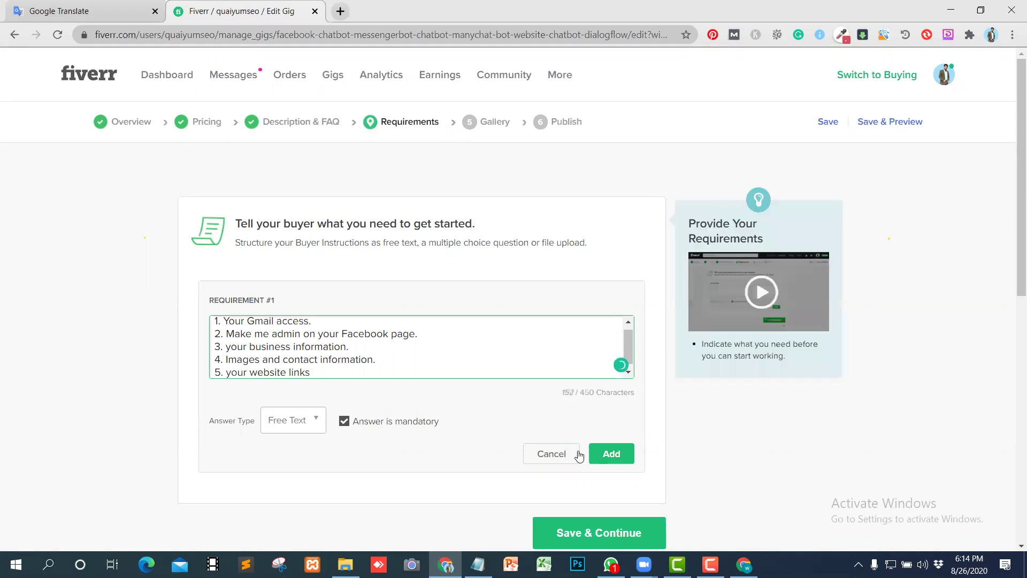
left_click(612, 454)
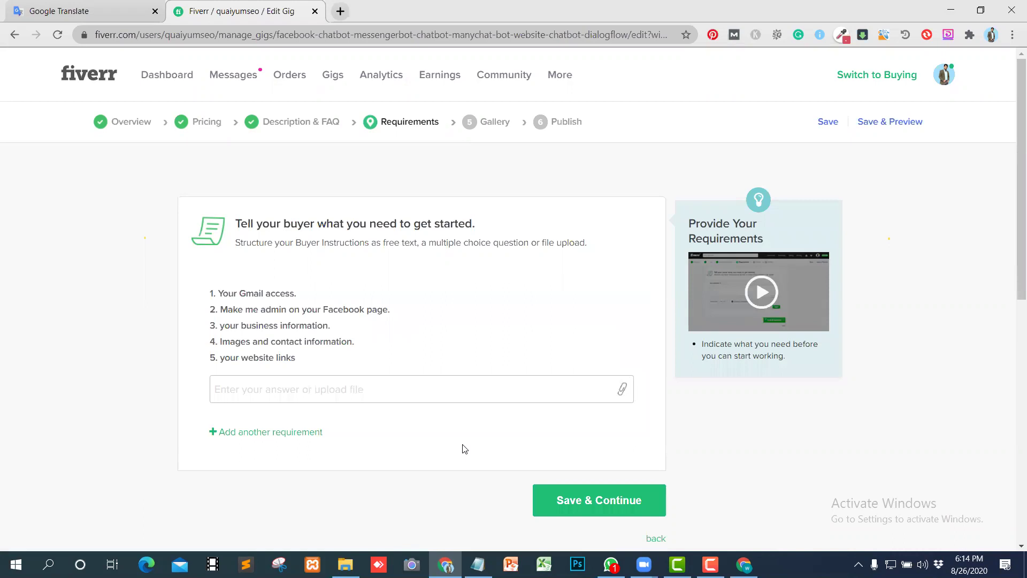
Step: Edit the added requirement so the third line reads "3. Your business information." and update it
mouse_move(294, 345)
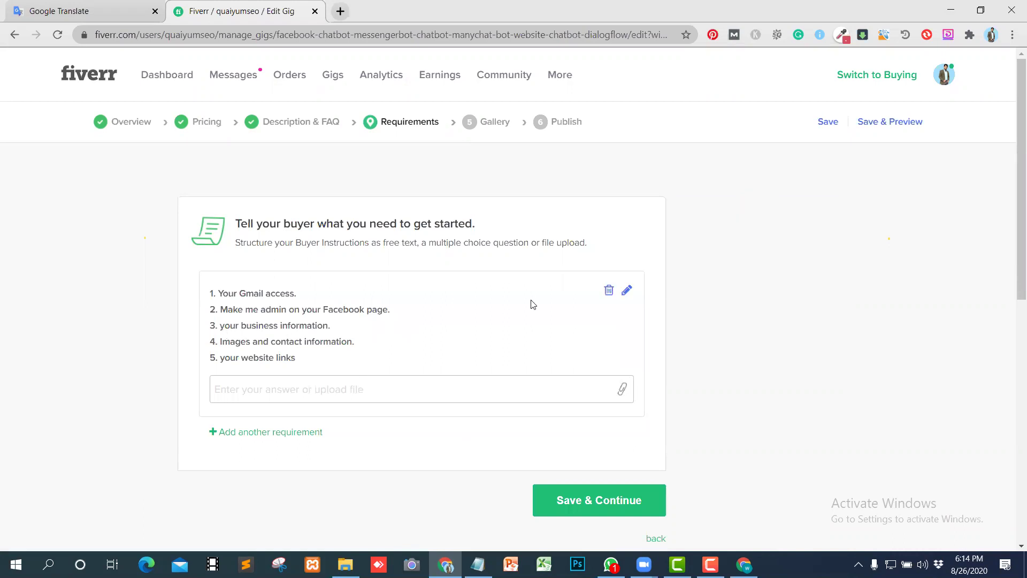
left_click(626, 290)
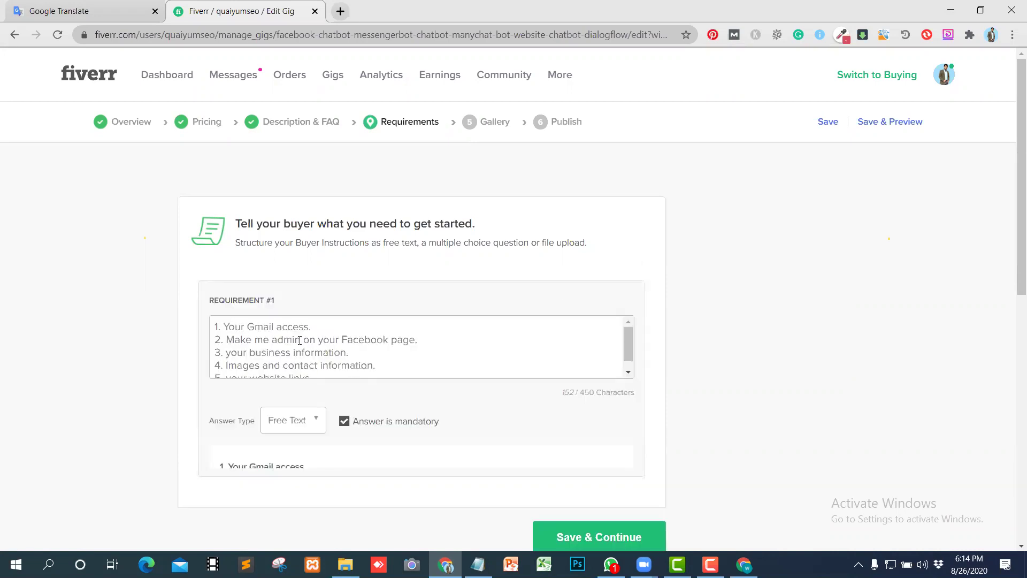
left_click(273, 347)
key("BackSpace")
type("Y")
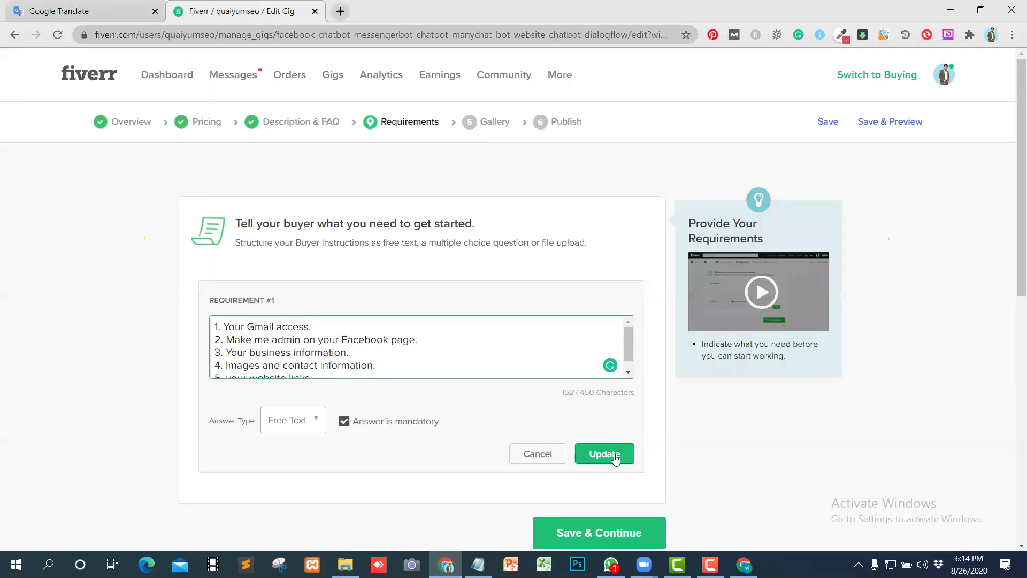
left_click(615, 458)
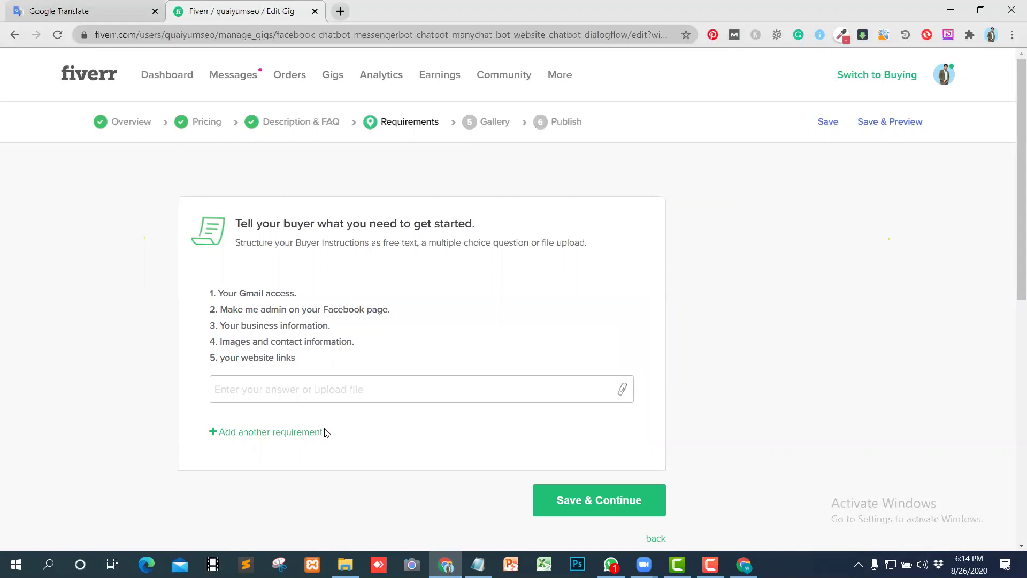
Step: Save the Requirements stage and continue to the Gallery stage
scroll(588, 449, "down", 1)
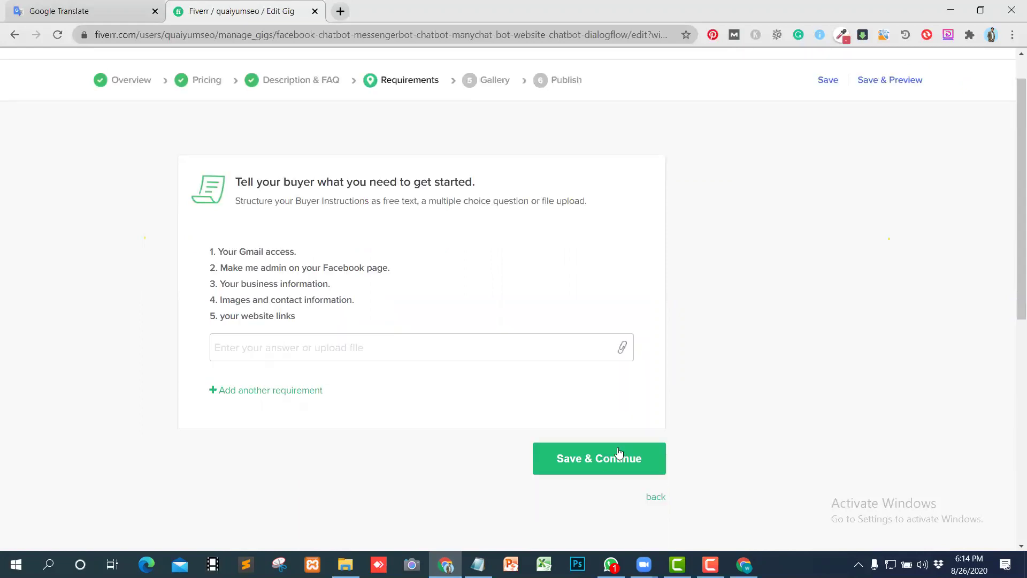
left_click(619, 453)
left_click(606, 438)
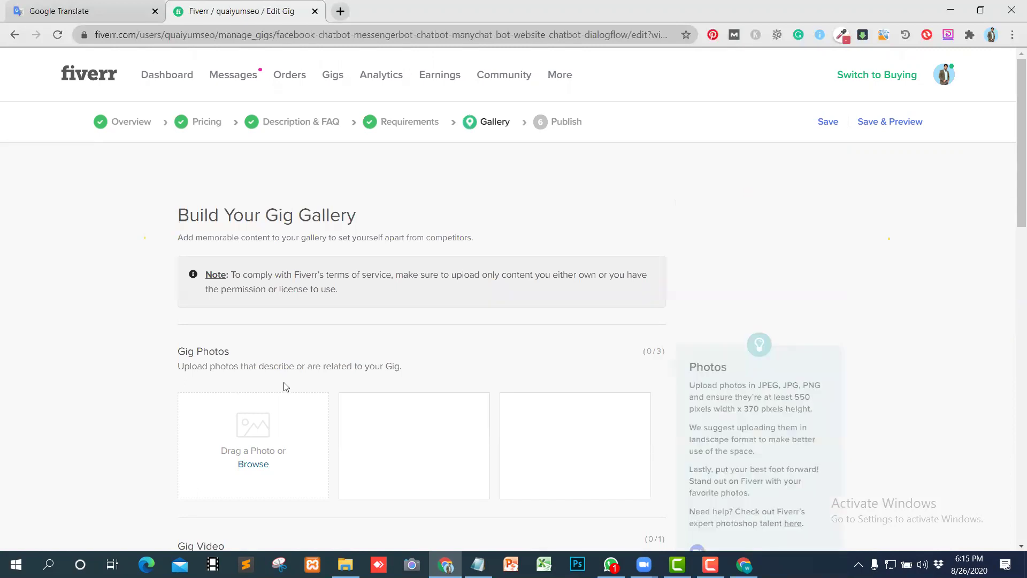
Step: Upload the Desktop image whose name starts "I-will-design-messenger-bot-for-you-facebook-page-,website" as the first gig photo
scroll(244, 400, "down", 1)
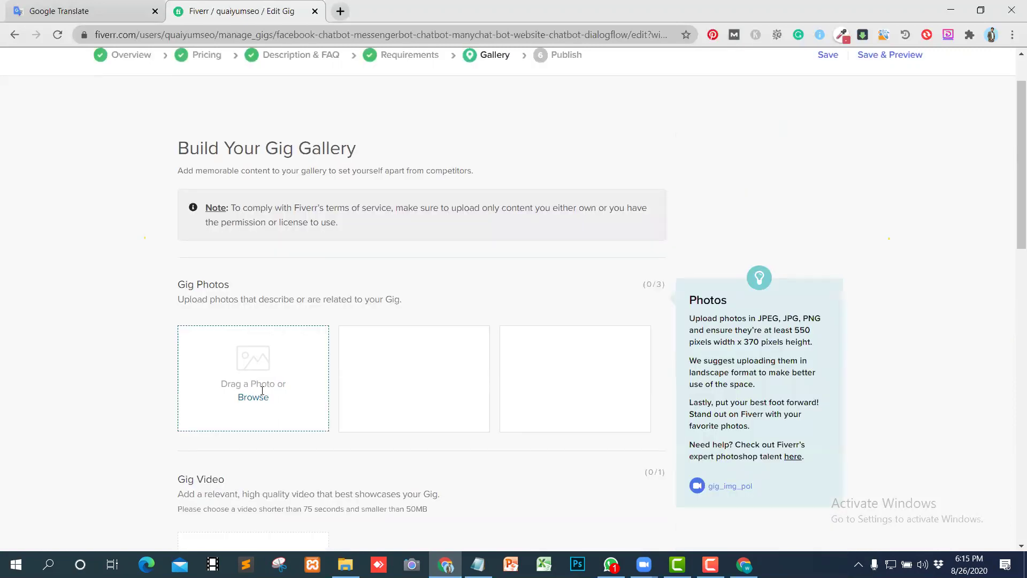
left_click(256, 402)
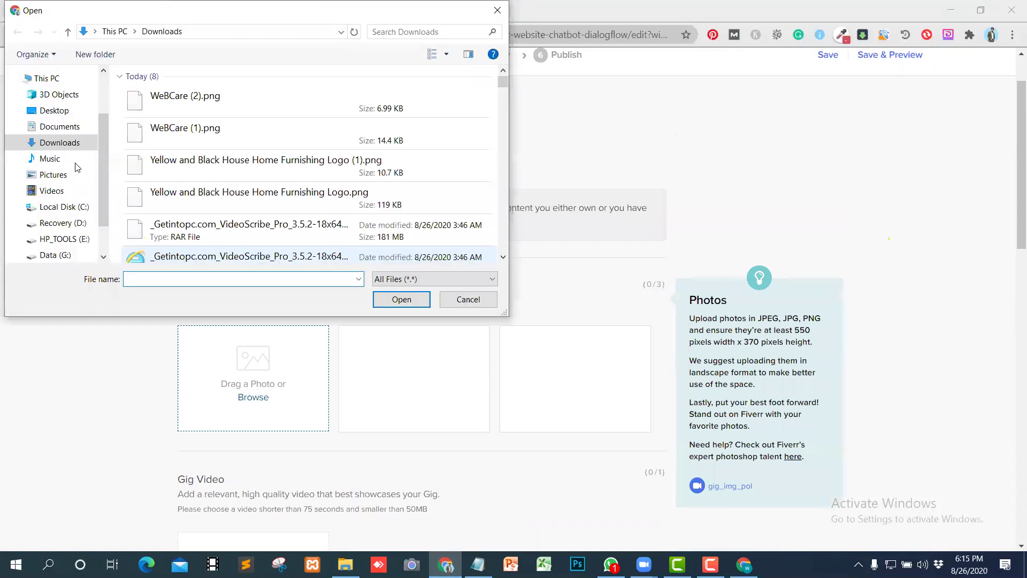
left_click(54, 112)
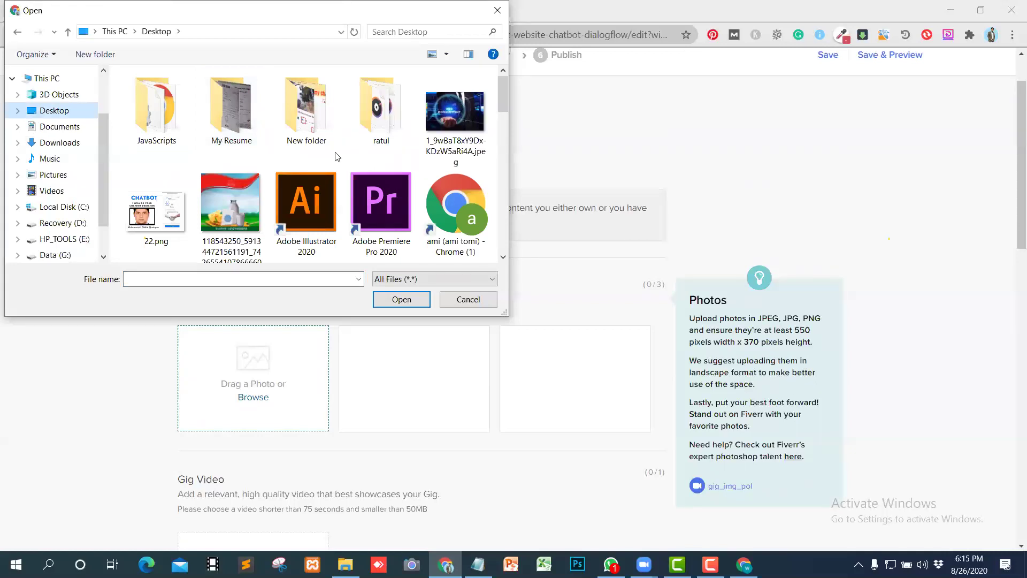
scroll(337, 157, "down", 2)
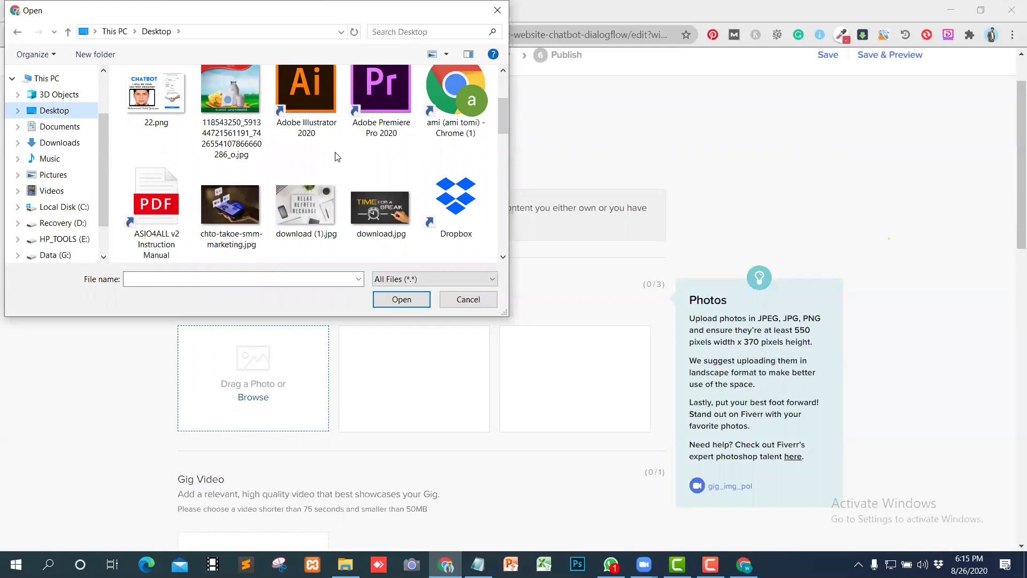
scroll(337, 156, "down", 3)
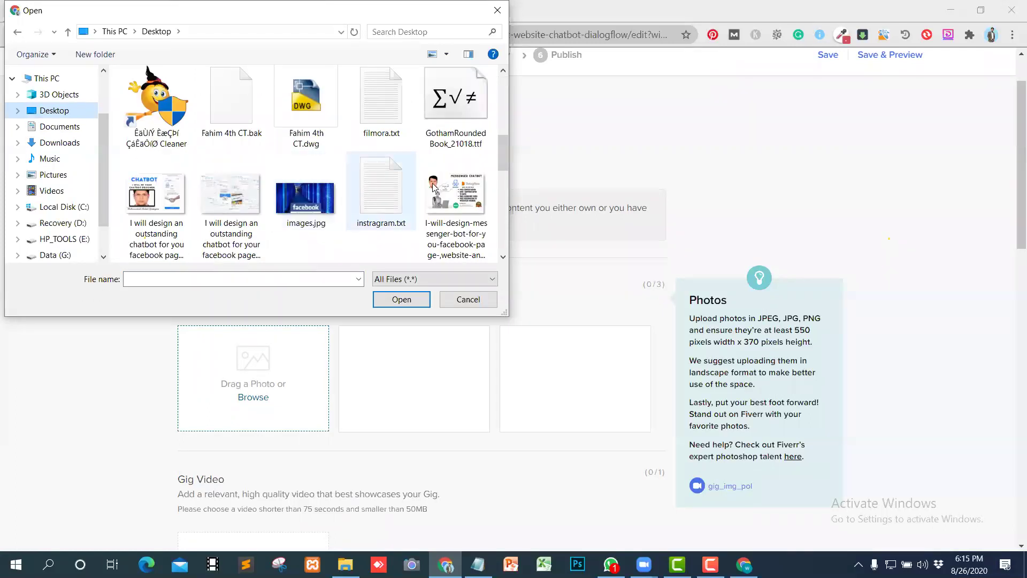
mouse_move(436, 188)
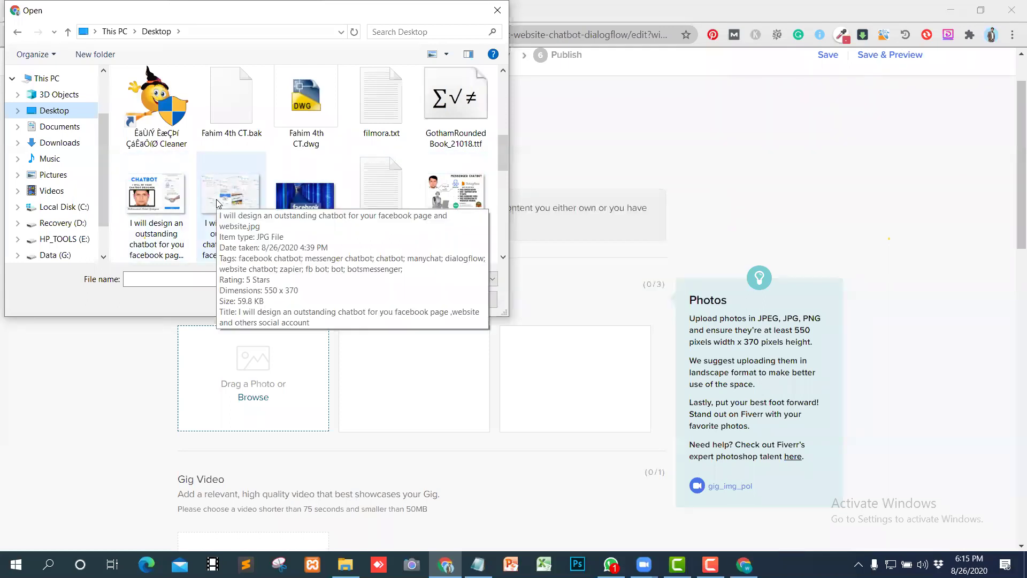
left_click(438, 189)
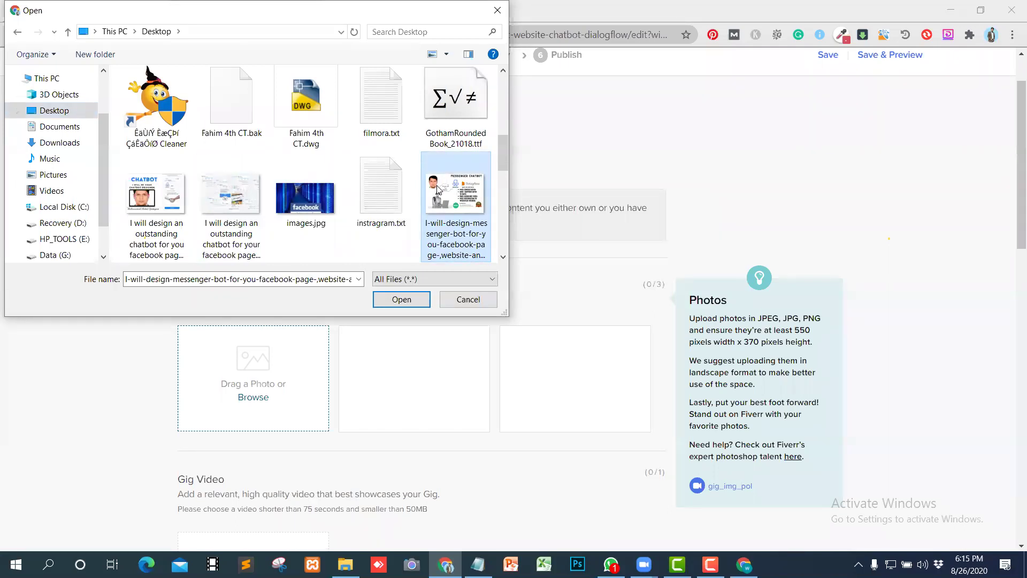
left_click(405, 298)
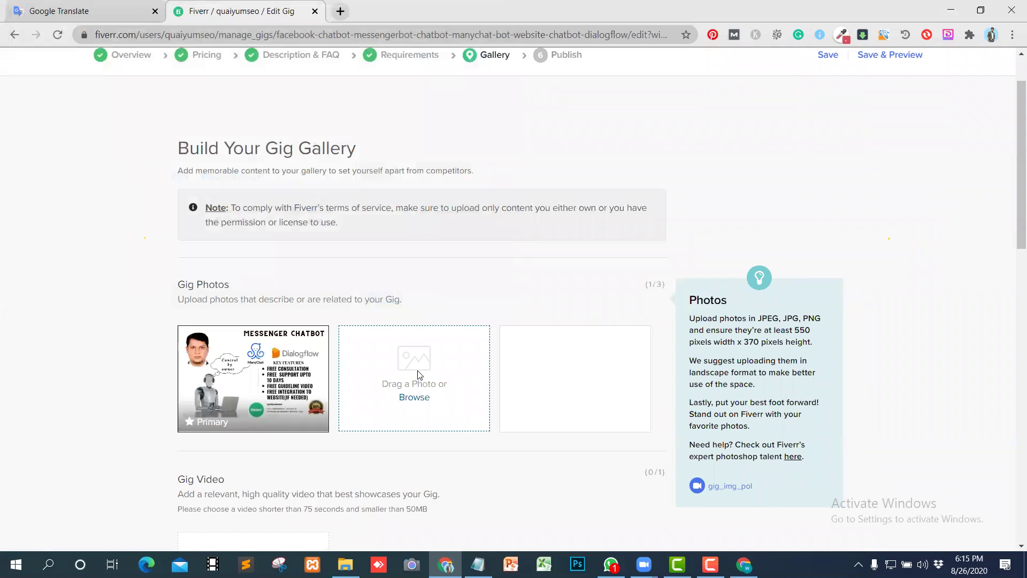
Step: Upload the Desktop image named "I will design an outstanding chatbot for you facebook page" as the second gig photo
left_click(411, 398)
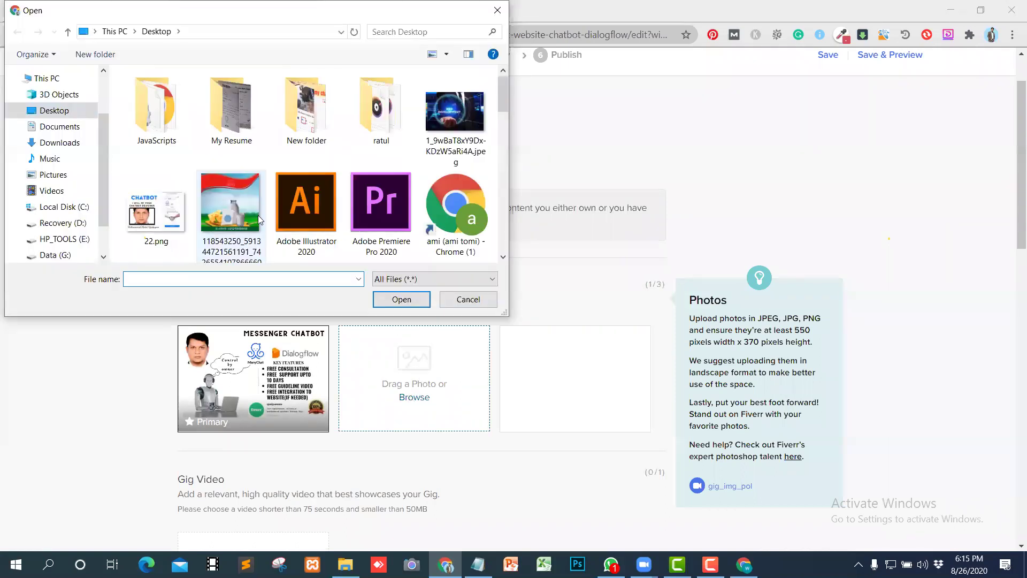
scroll(285, 214, "down", 3)
scroll(285, 214, "down", 3)
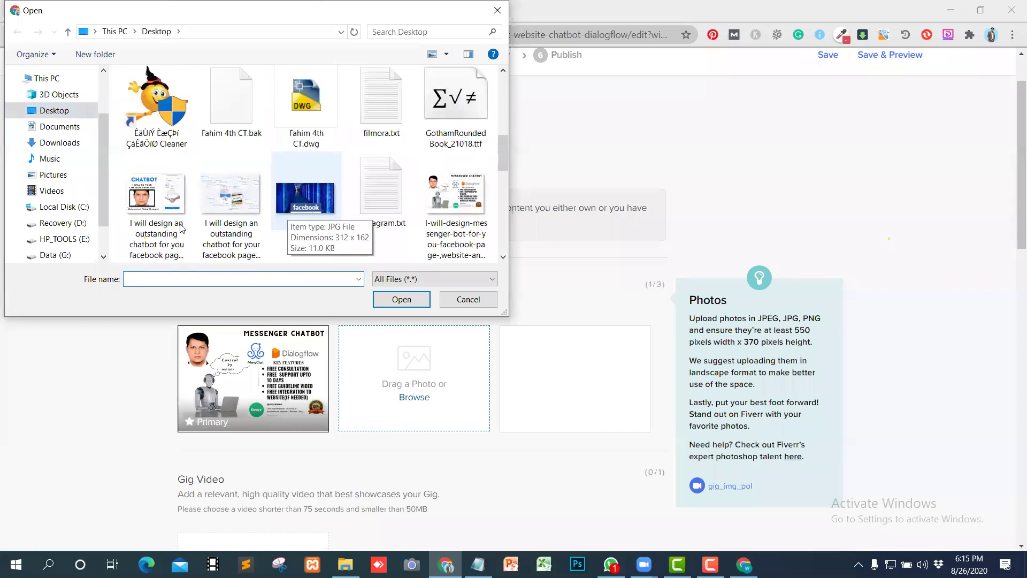
left_click(157, 213)
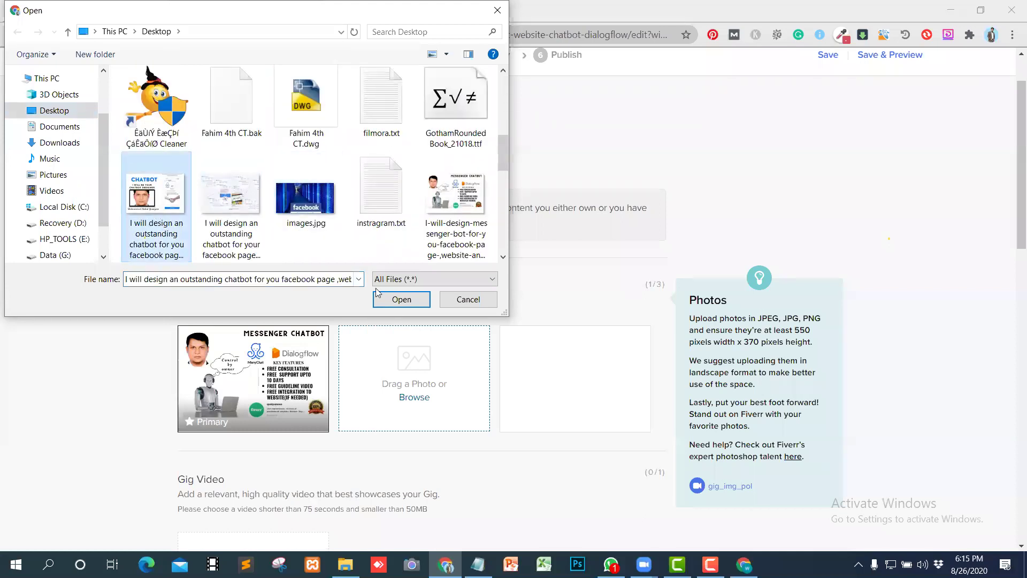
left_click(400, 299)
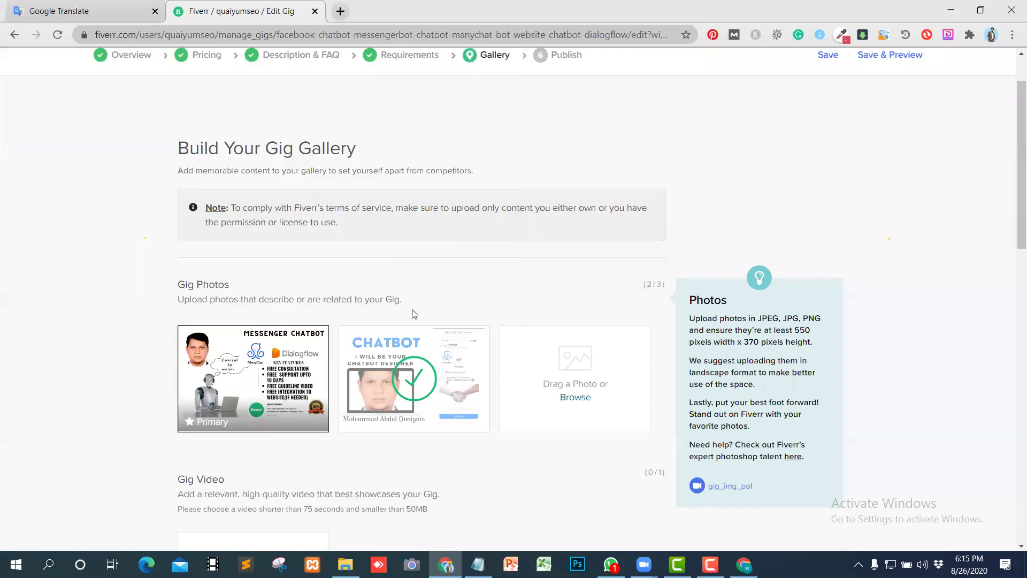
Step: Upload "I will design an outstanding chatbot for your facebook page and website.jpg" from the Desktop as the third gig photo
left_click(575, 397)
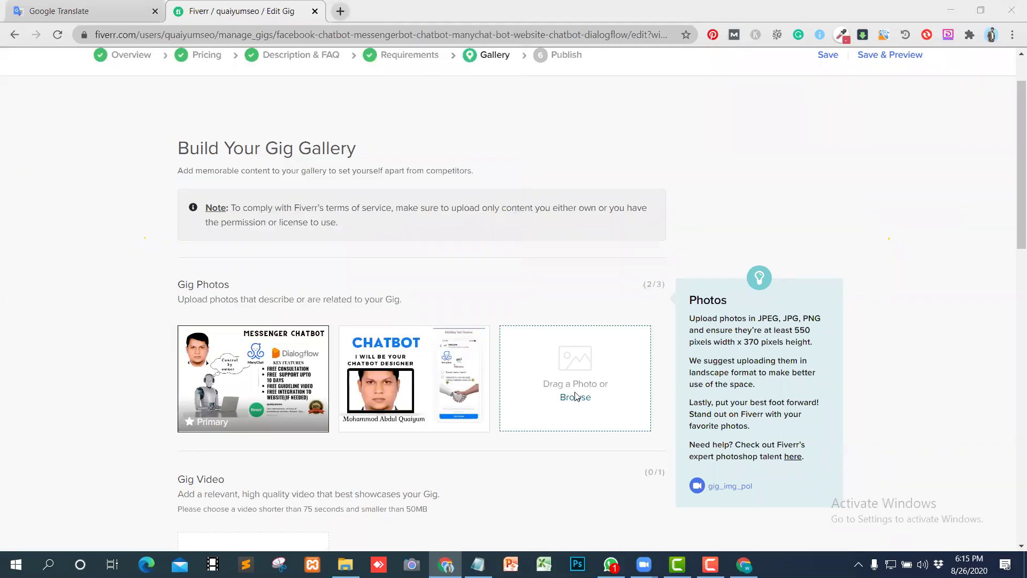
scroll(241, 213, "down", 3)
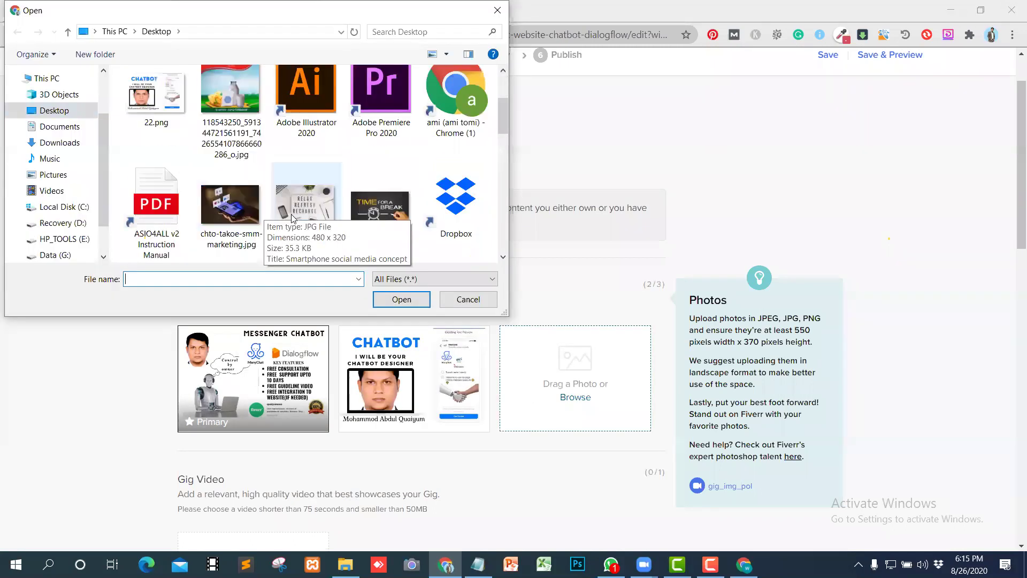
left_click(215, 213)
left_click(400, 299)
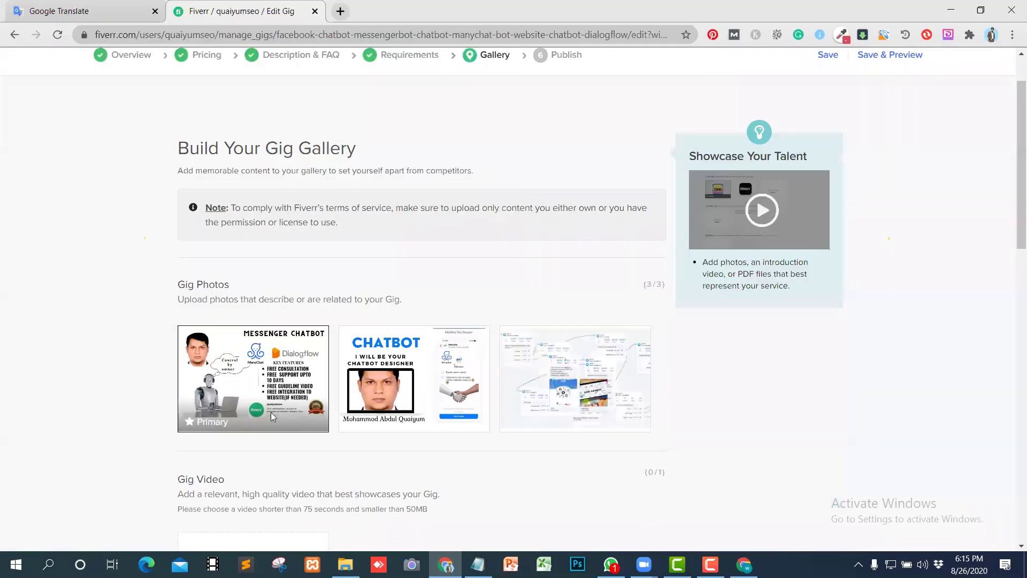
Step: Save the Gallery stage without adding a video or PDFs, and publish the gig
scroll(271, 412, "down", 2)
scroll(484, 428, "down", 5)
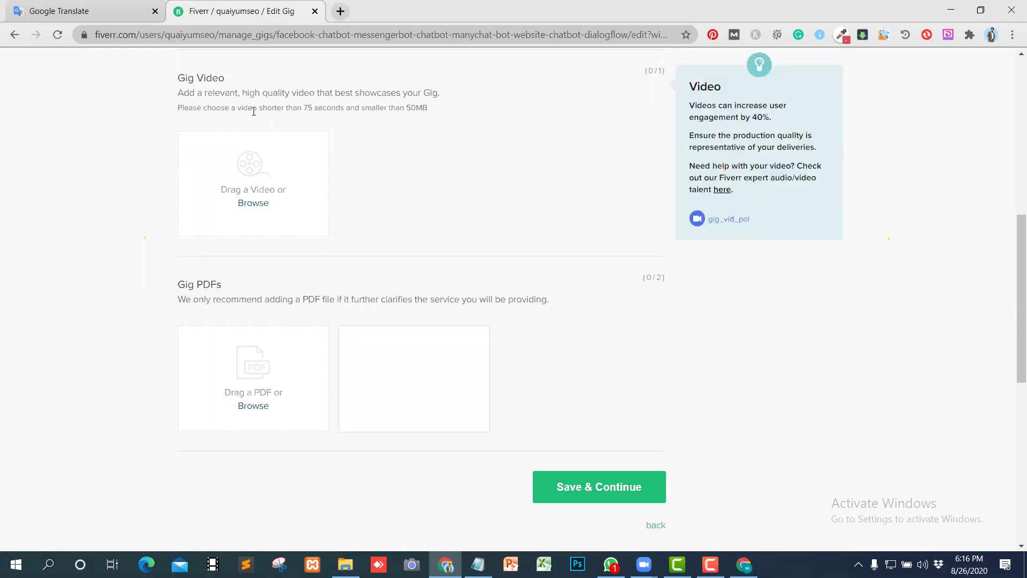
scroll(253, 111, "up", 2)
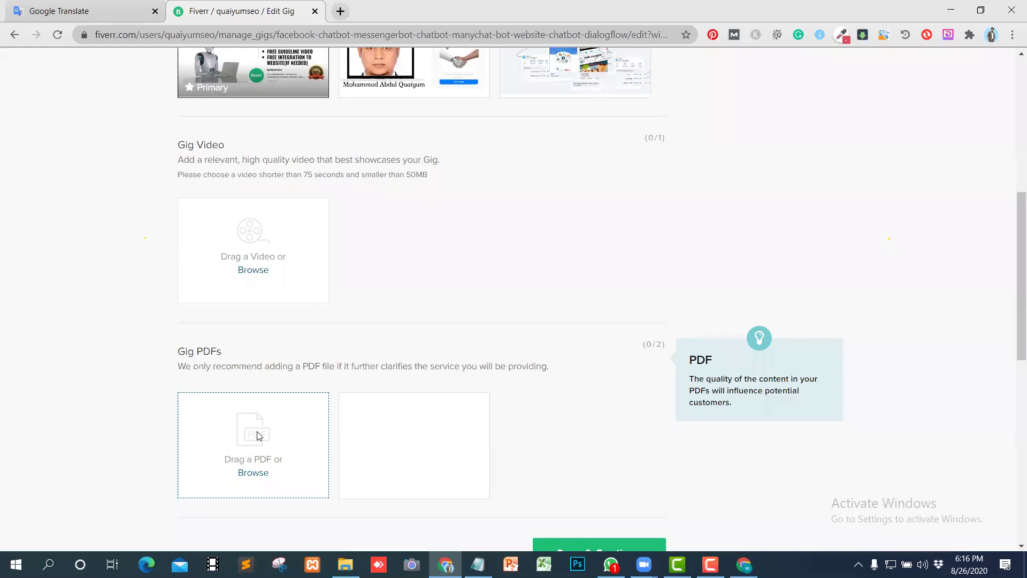
scroll(422, 447, "down", 4)
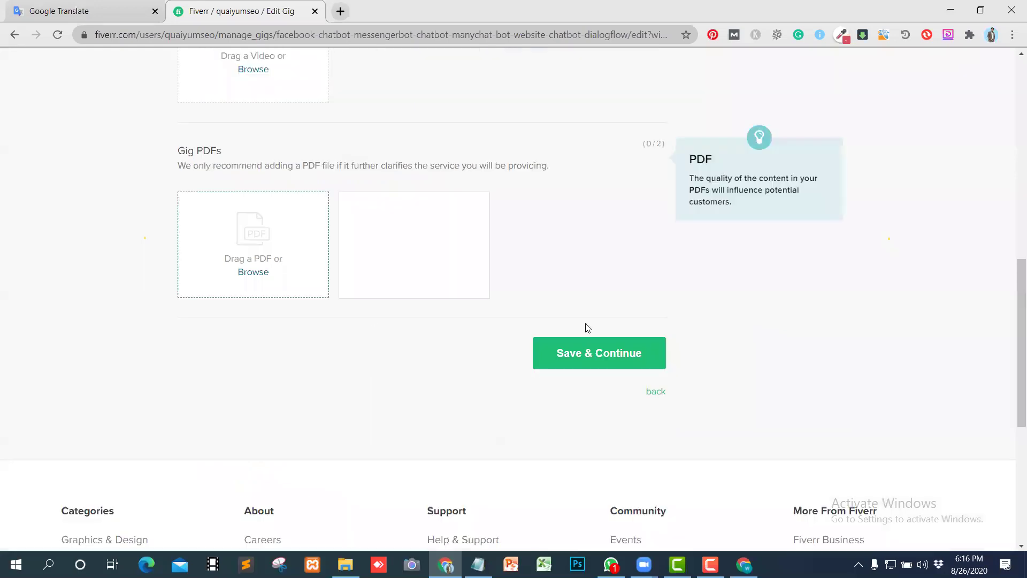
left_click(578, 353)
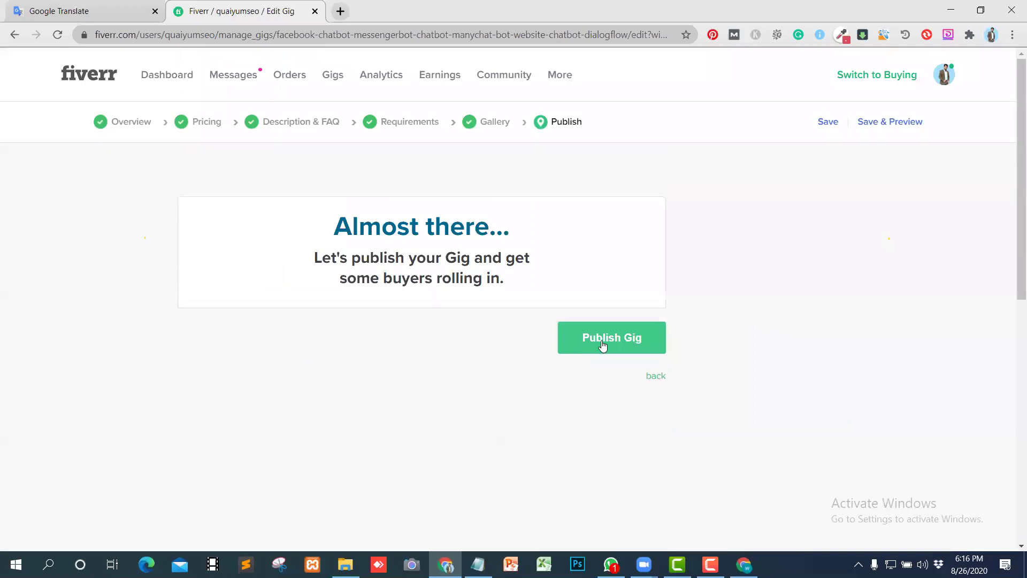
left_click(602, 345)
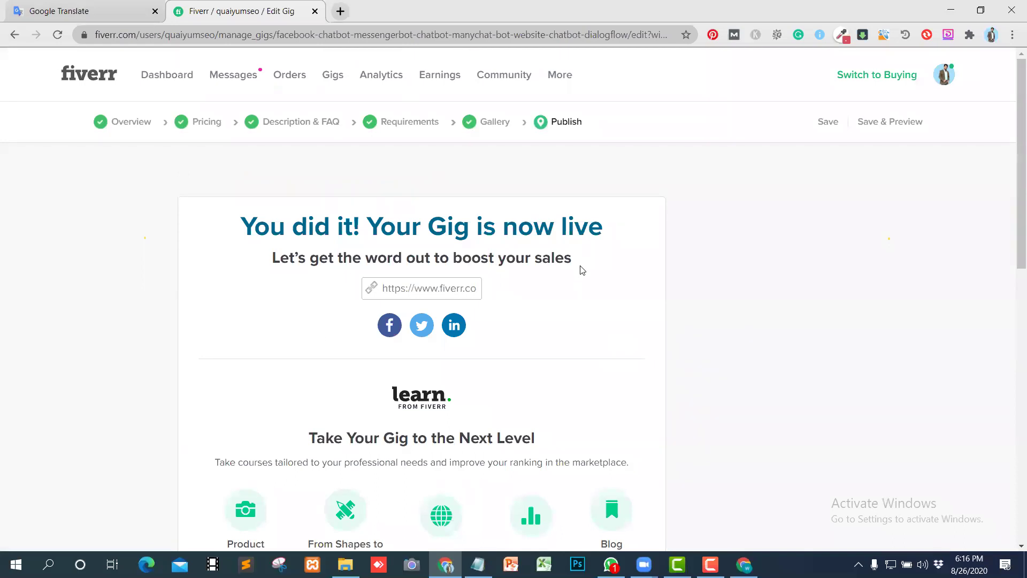
Step: Open the Facebook share window for the published gig and move it aside
left_click(390, 326)
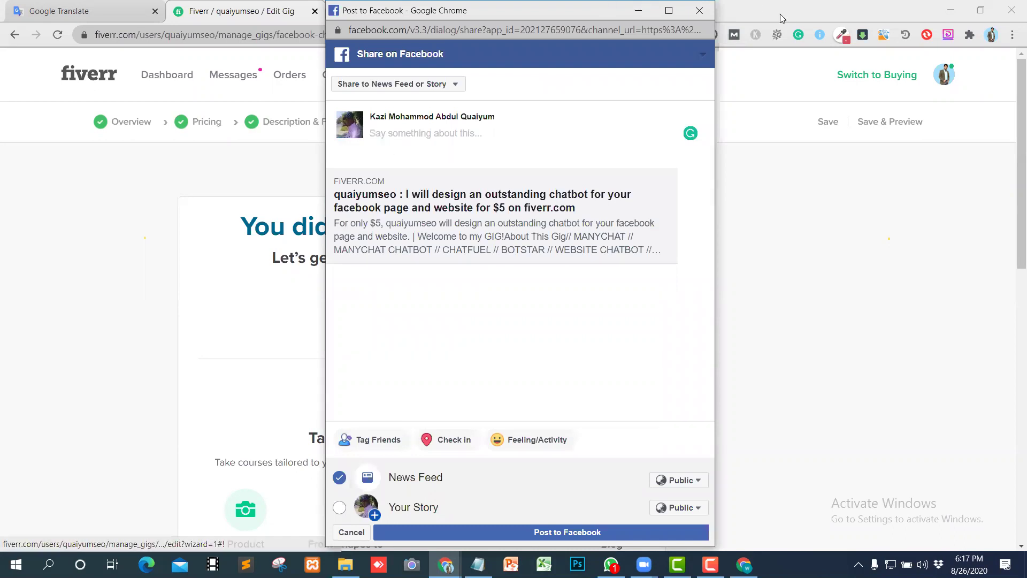
left_click_drag(516, 12, 519, 93)
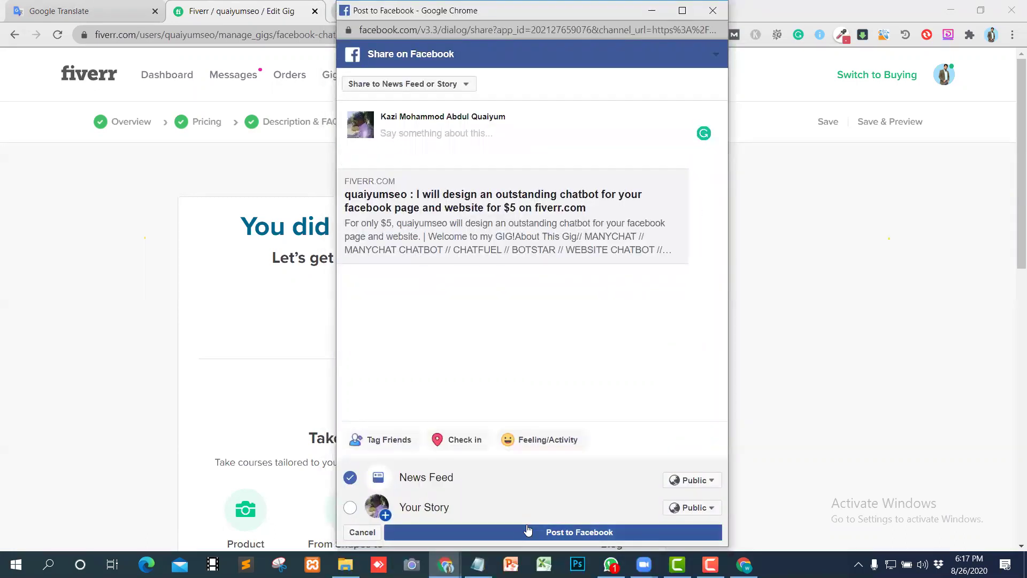
Step: Switch to Google Translate and dictate in Bengali "5 ডলারে আকর্ষণীয় মেসেঞ্জার চ্যাট বোট যারা নিতে আগ্রহী সরাসরি যোগাযোগ করুন এই নাম্বারে ঠিক আছে"
left_click(79, 13)
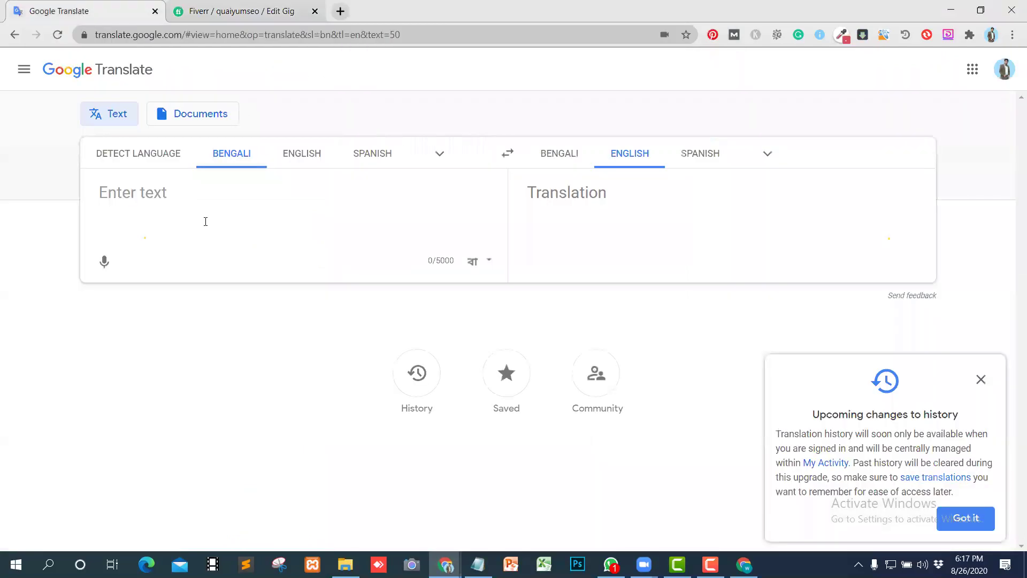
left_click(104, 262)
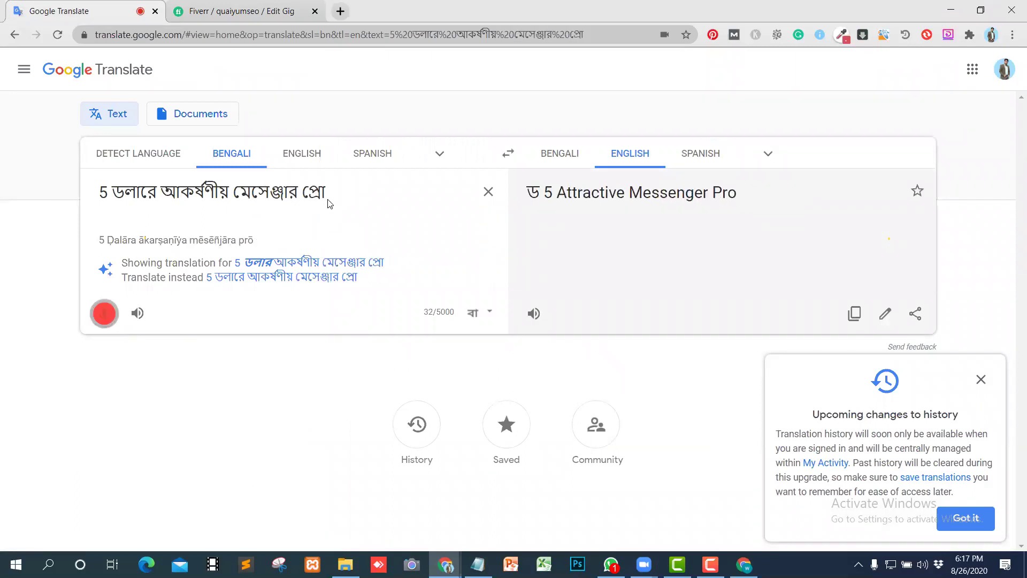
left_click(487, 194)
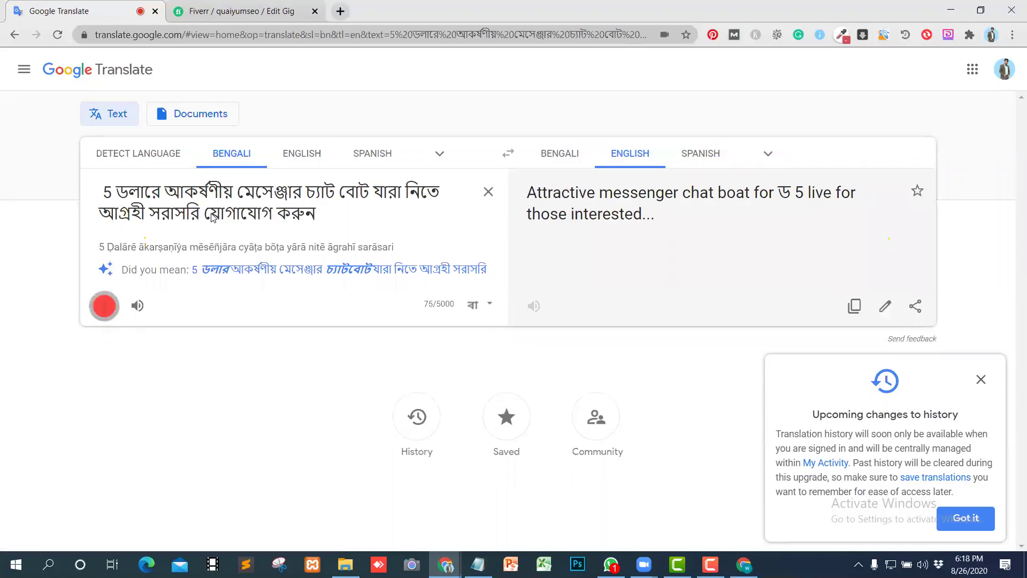
left_click_drag(395, 214, 118, 191)
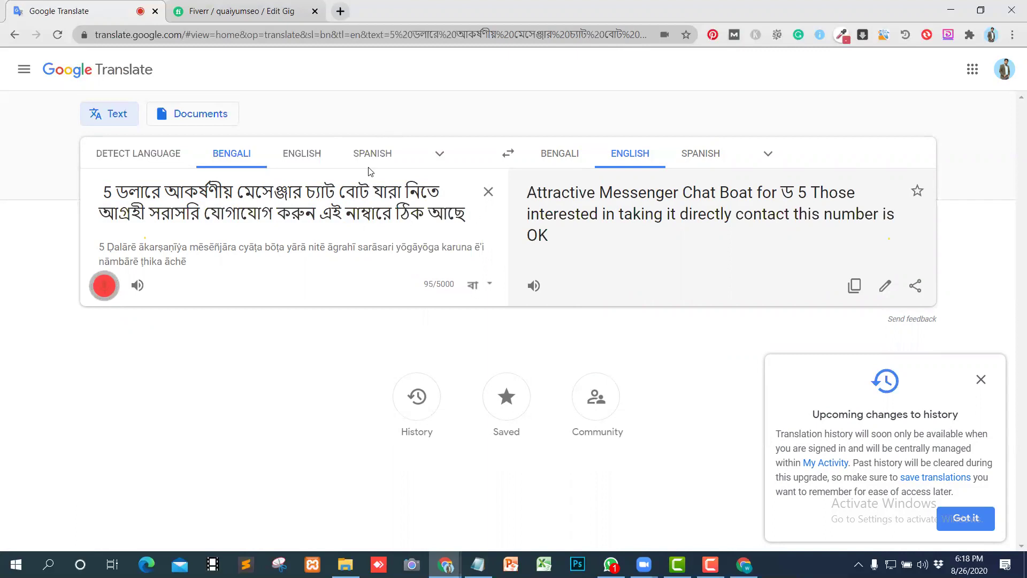
Step: Return to the published gig's page on Fiverr and start sharing the gig on Facebook
key("ctrl+Tab")
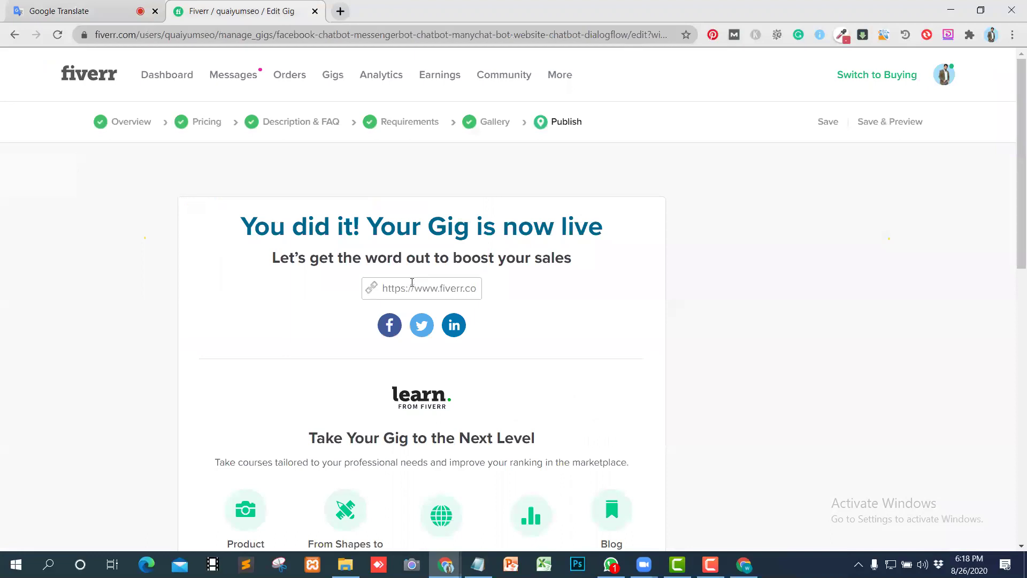
left_click(389, 327)
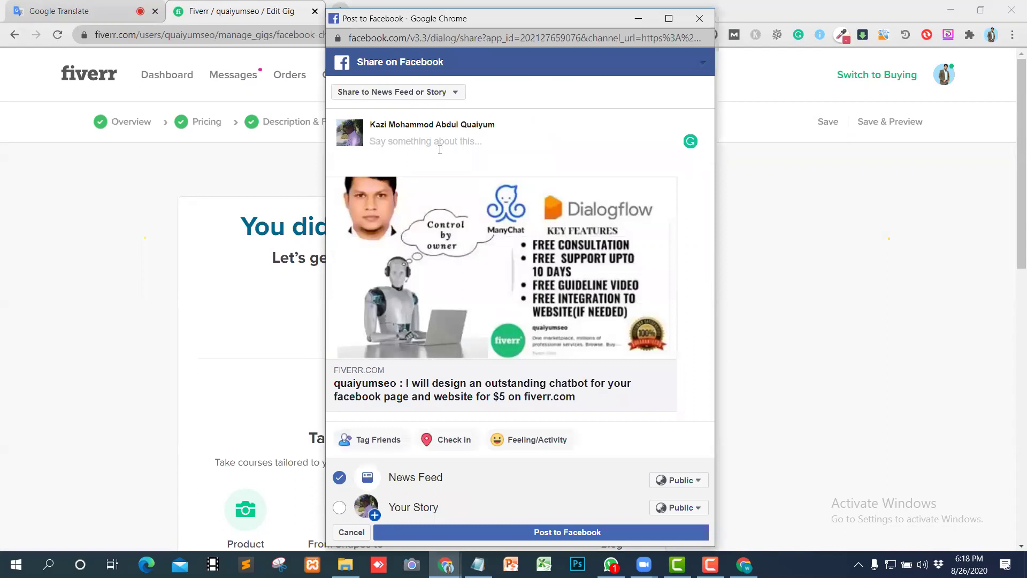
type("Beauty Parlor, Saloon and MANY MORE!!")
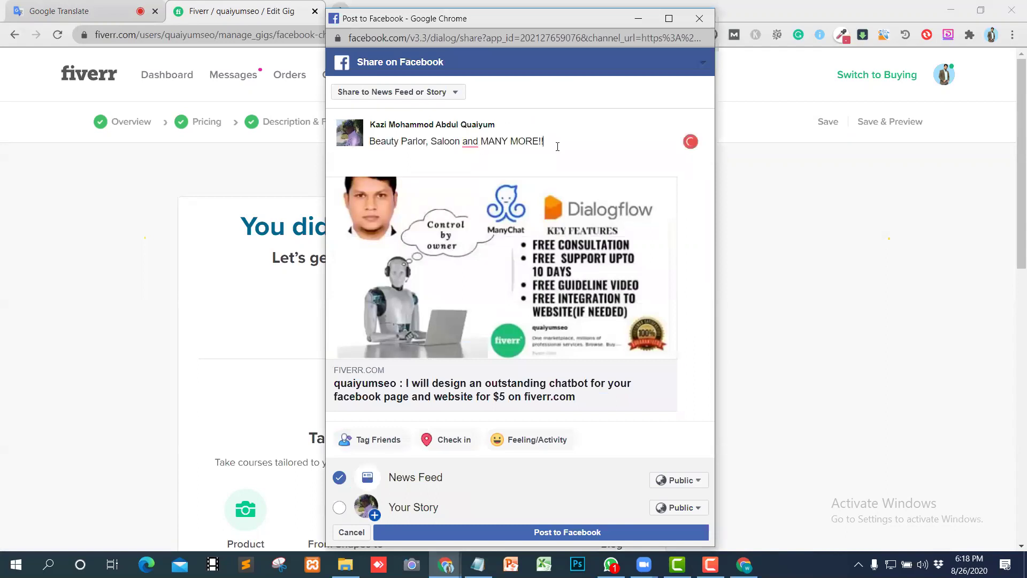
key("BackSpace")
key("BackSpace")
key("BackSpace")
key("BackSpace")
key("BackSpace")
key("BackSpace")
key("BackSpace")
key("BackSpace")
key("BackSpace")
key("BackSpace")
key("BackSpace")
key("BackSpace")
key("BackSpace")
key("BackSpace")
key("BackSpace")
key("BackSpace")
key("BackSpace")
key("BackSpace")
key("BackSpace")
key("BackSpace")
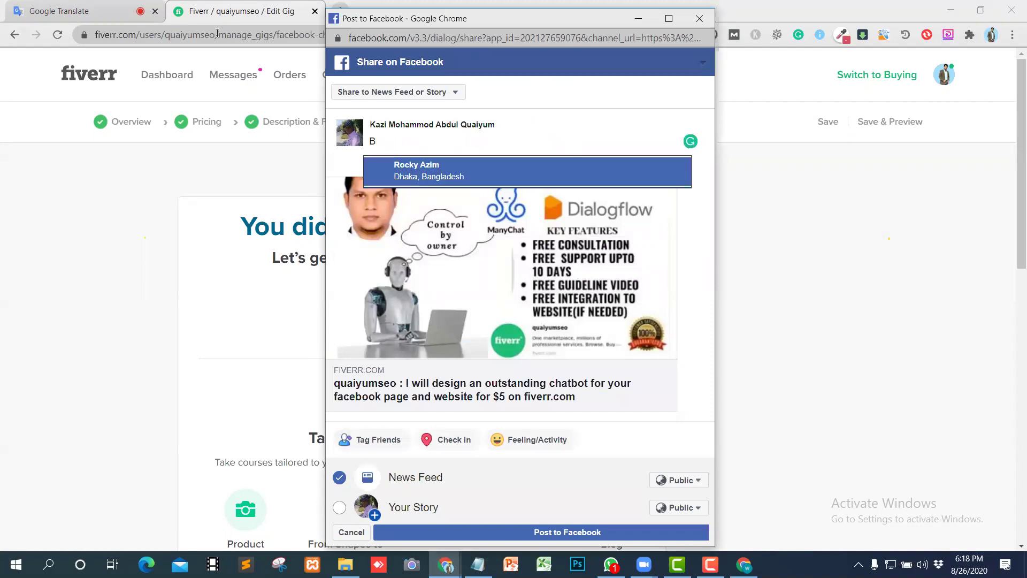
key("BackSpace")
Step: Copy "5 ডলারে আকর্ষণীয় মেসেঞ্জার চ্যাট বোট যারা নিতে আগ্রহী সরাসরি যোগাযোগ করুন এই নাম্বারে" from Google Translate into the Facebook post text
left_click(59, 10)
left_click_drag(392, 214, 80, 197)
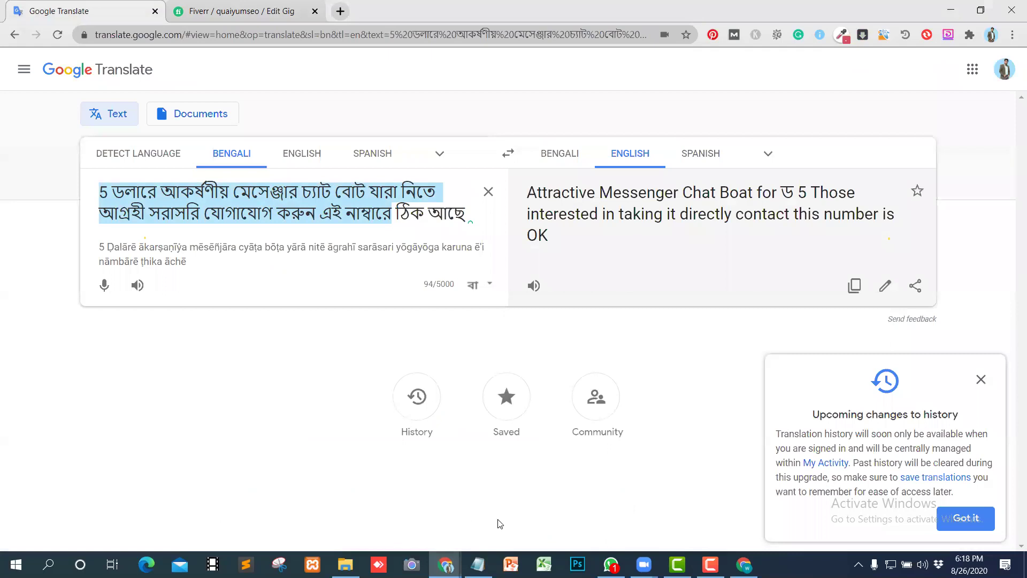
mouse_move(445, 565)
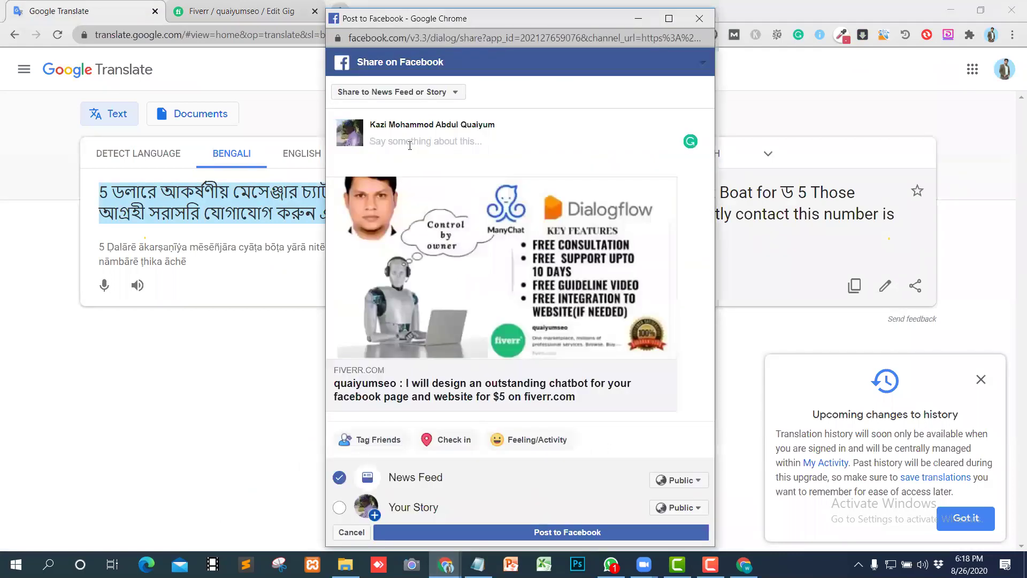
type("5 ডলারে আকর্ষণীয় মেসেঞ্জার চ্যাট বোট যারা নিতে আগ্রহী সরাসরি যোগাযোগ করুন এই নাম্বারে")
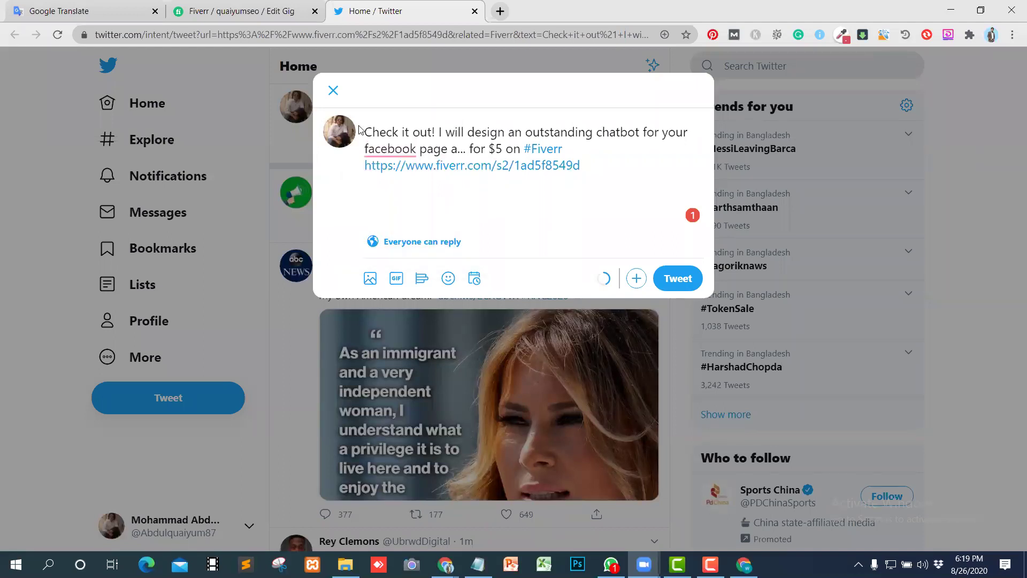
Step: Add "#messenger chatbot" on a separate line below the gig link in the tweet and post it
left_click(377, 123)
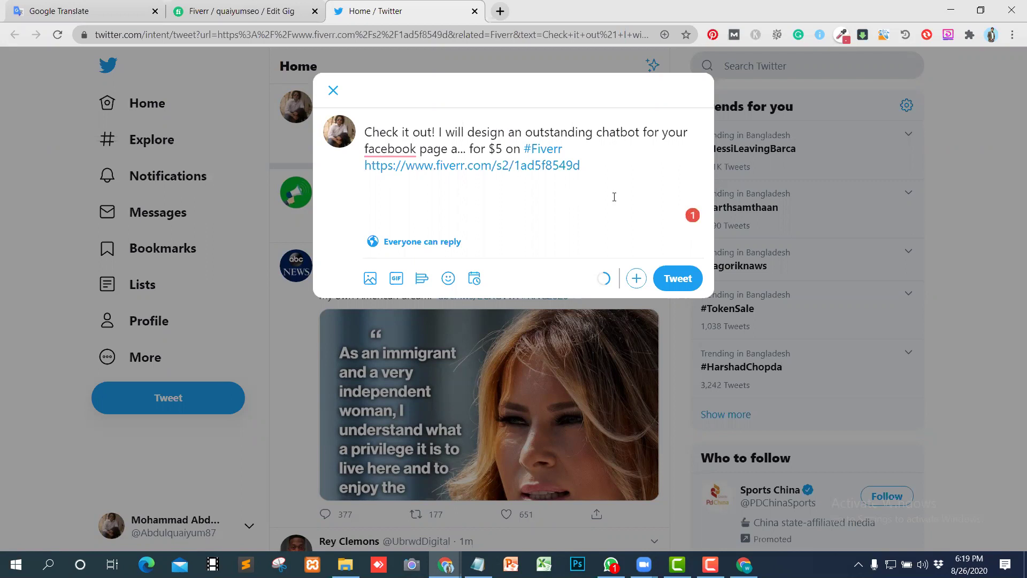
type("#messen")
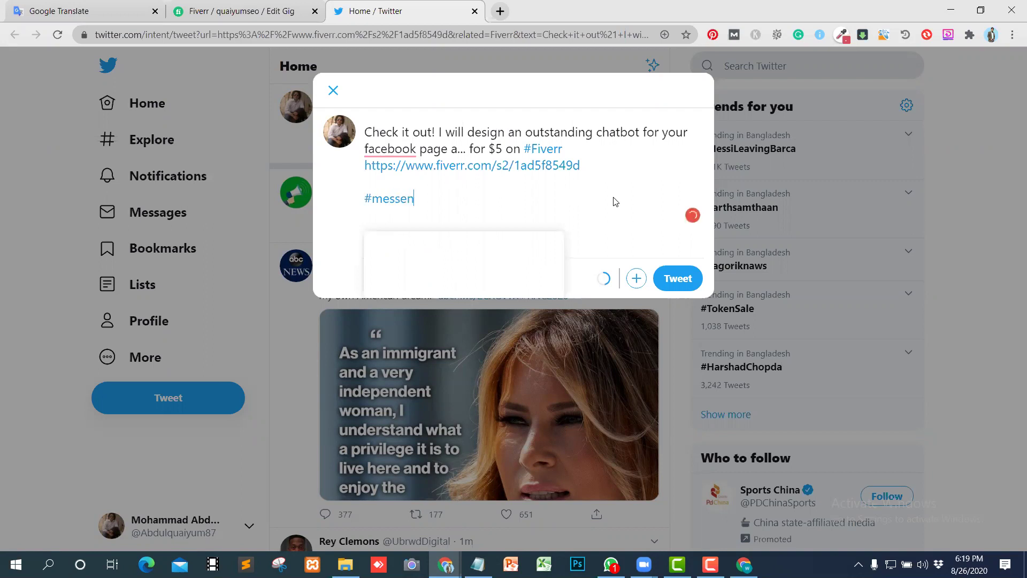
type("ger")
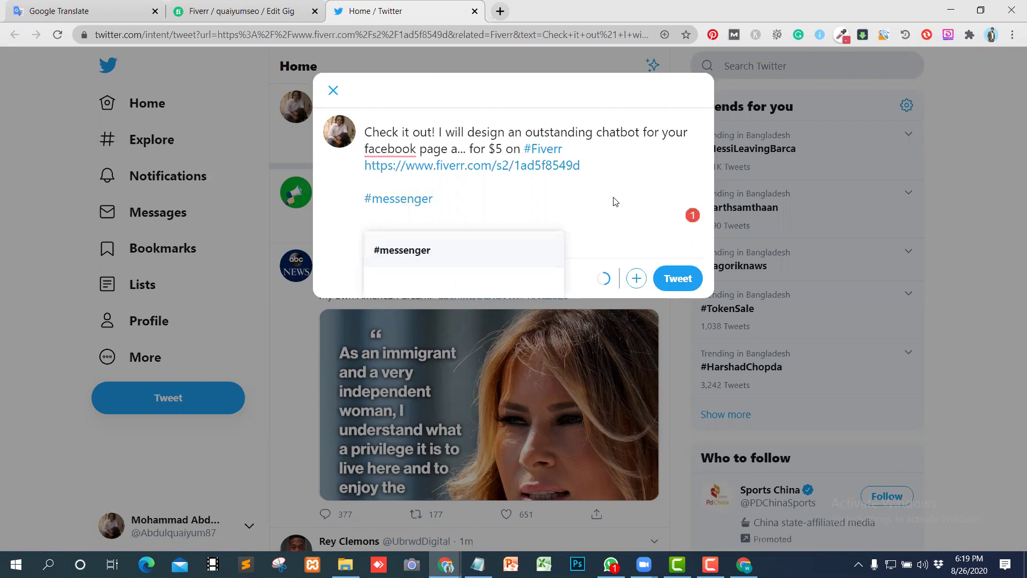
type(" ch")
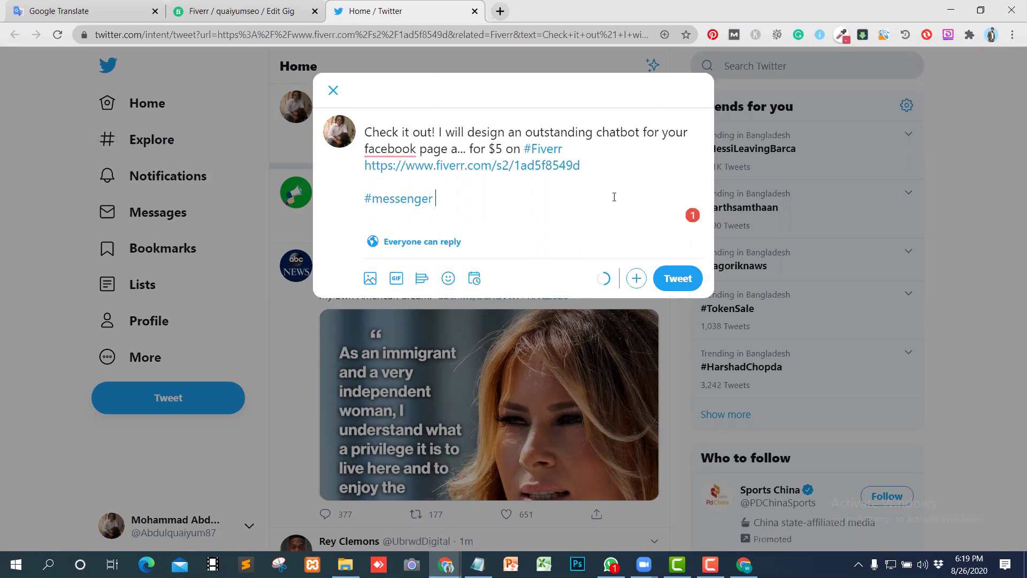
type("tbot")
key("Left")
key("Left")
key("Left")
type("a")
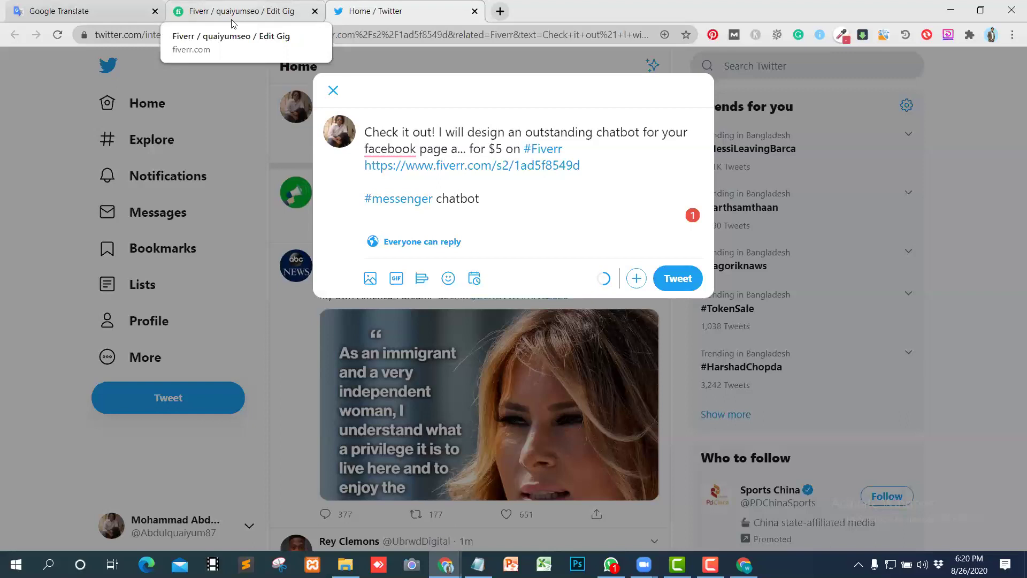
left_click(679, 281)
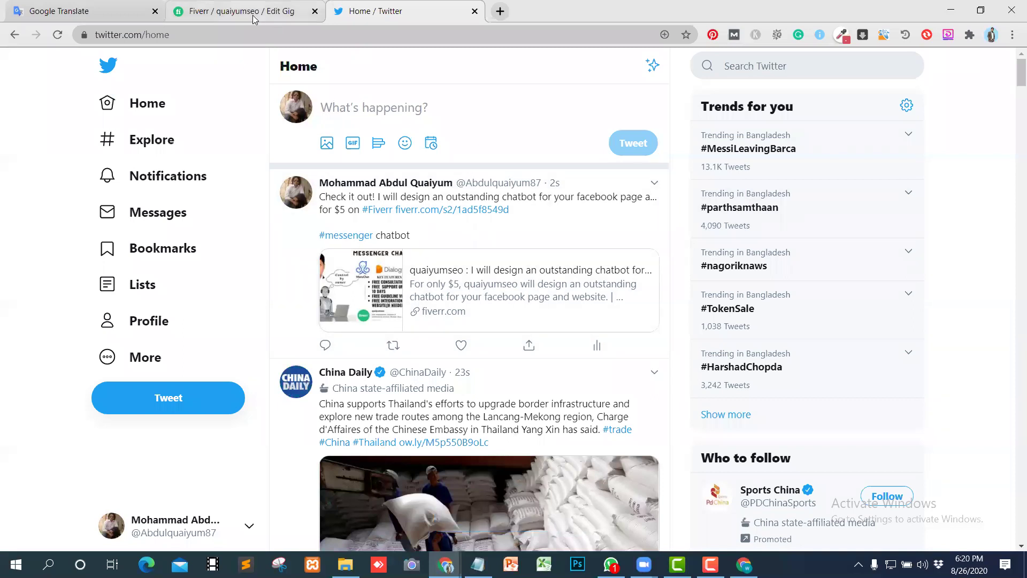
Step: Return to the published gig's page on Fiverr and try to share the gig on LinkedIn
key("ctrl+shift+Tab")
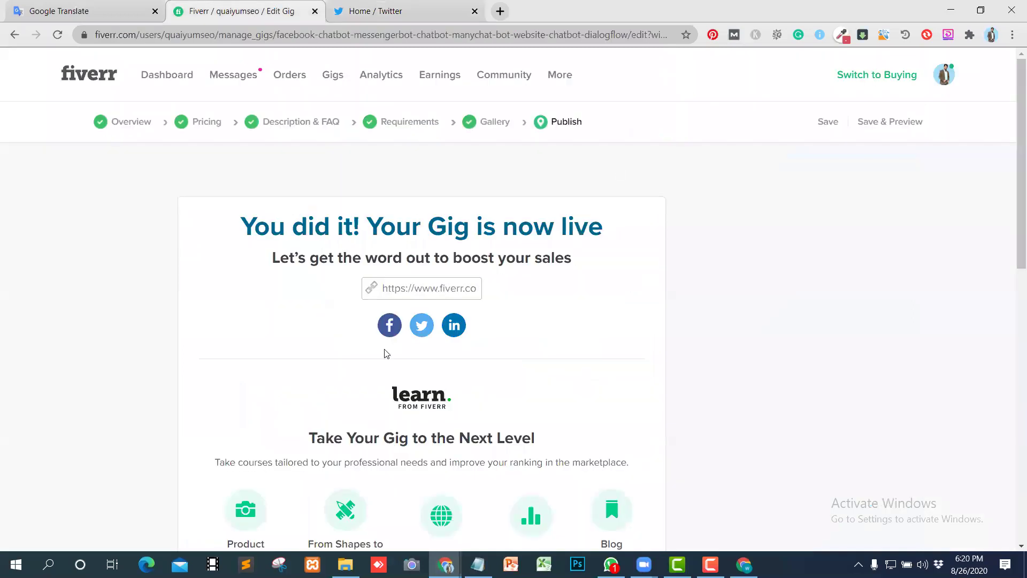
left_click(454, 327)
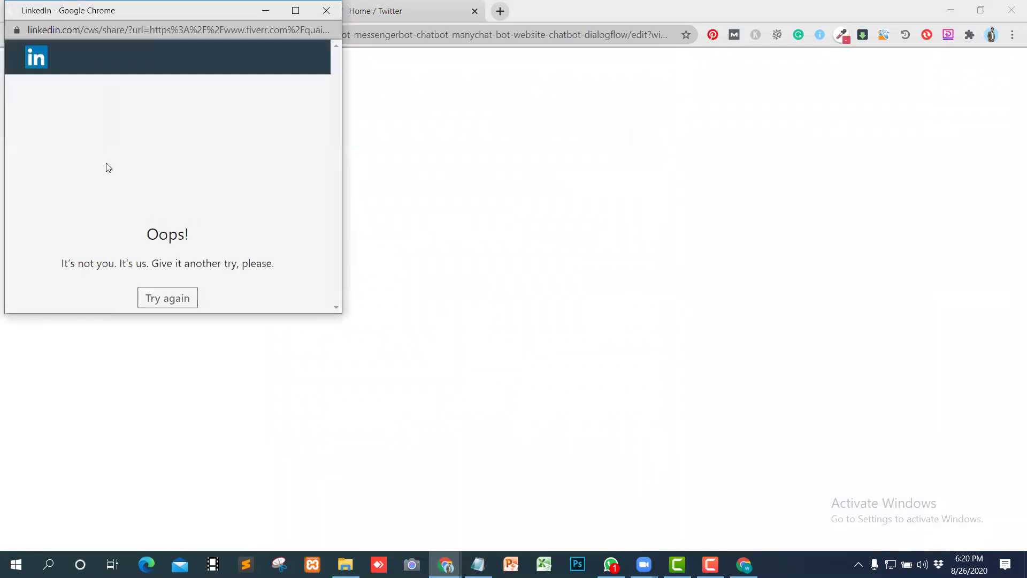
left_click(579, 239)
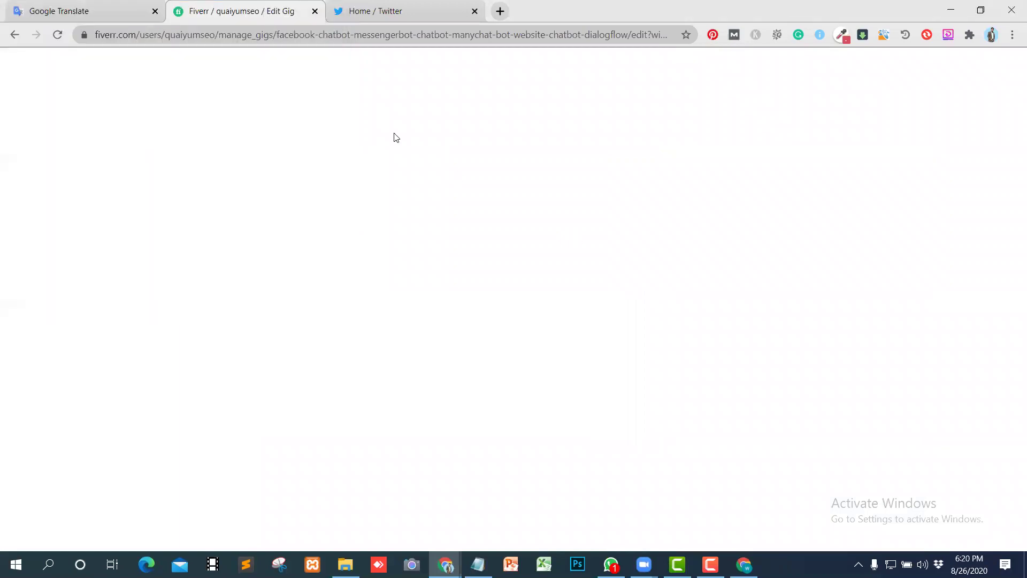
Step: Close the Twitter page and open the Fiverr gigs list to review the active, denied and paused gigs
left_click(474, 11)
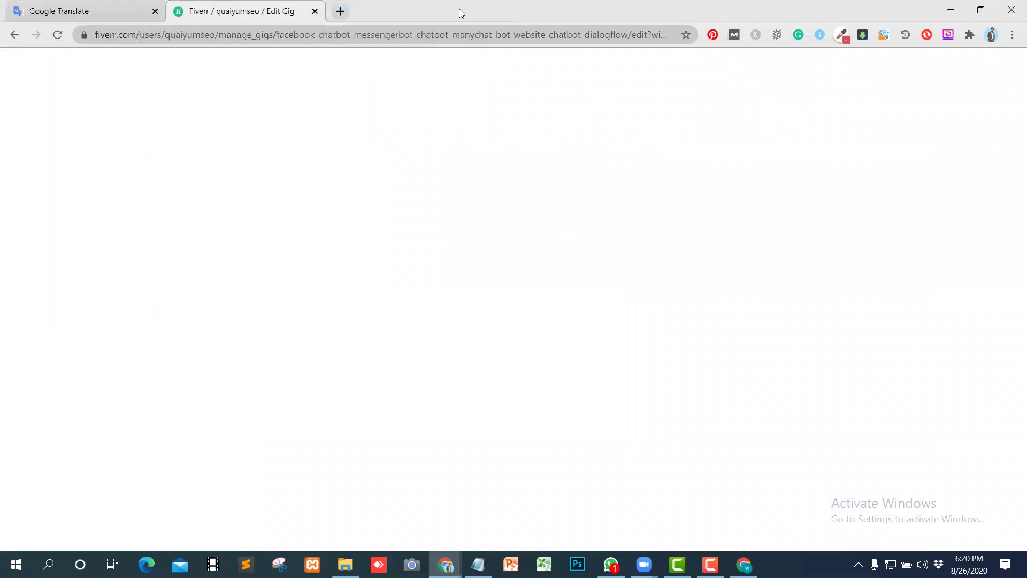
left_click(13, 35)
left_click(57, 35)
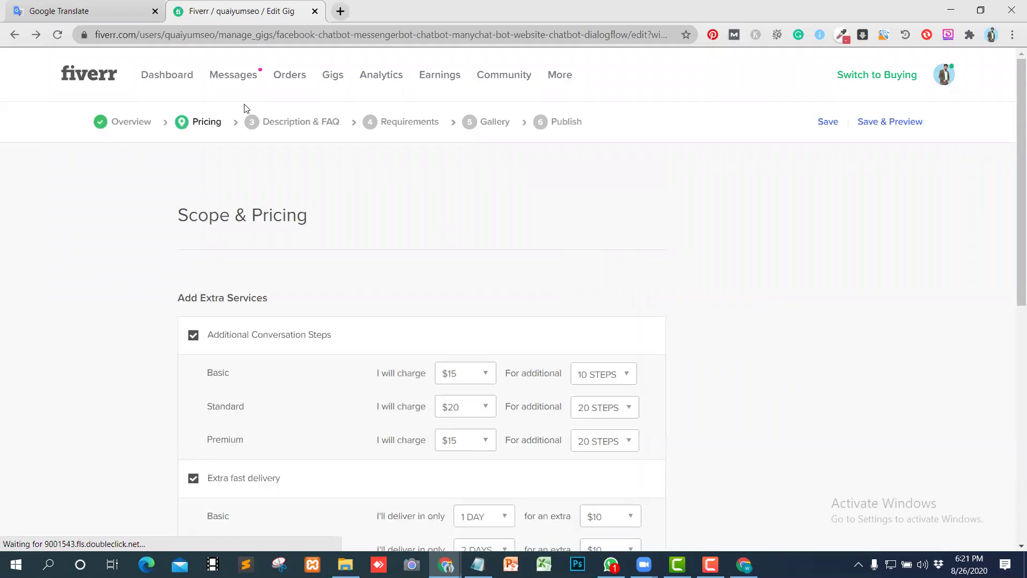
left_click(333, 79)
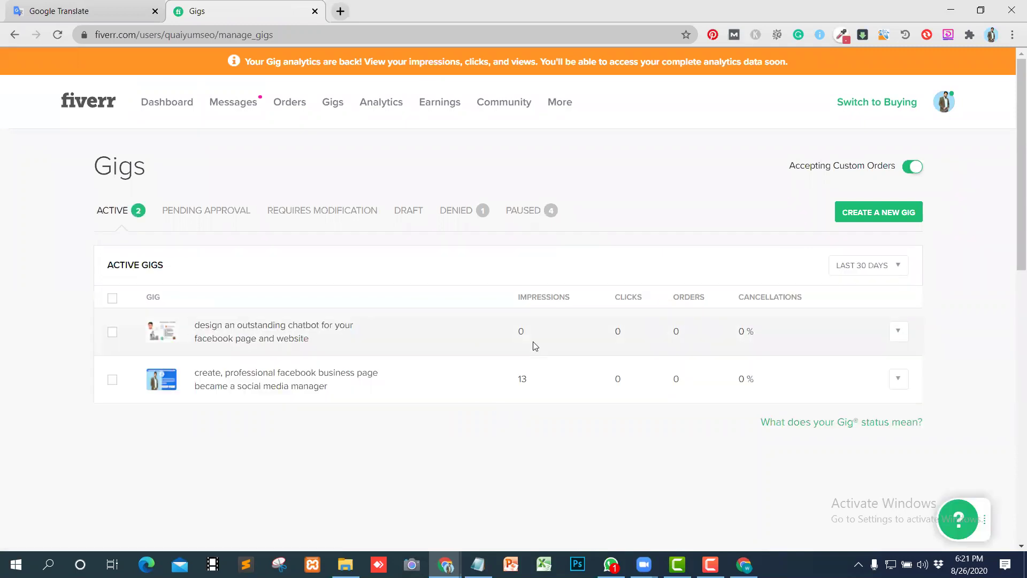
left_click(466, 211)
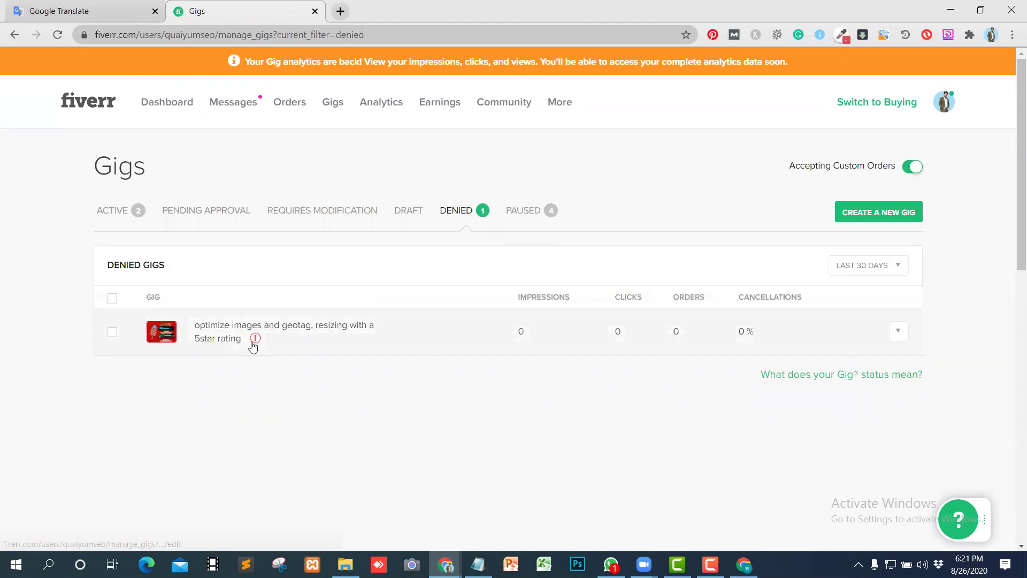
left_click(523, 213)
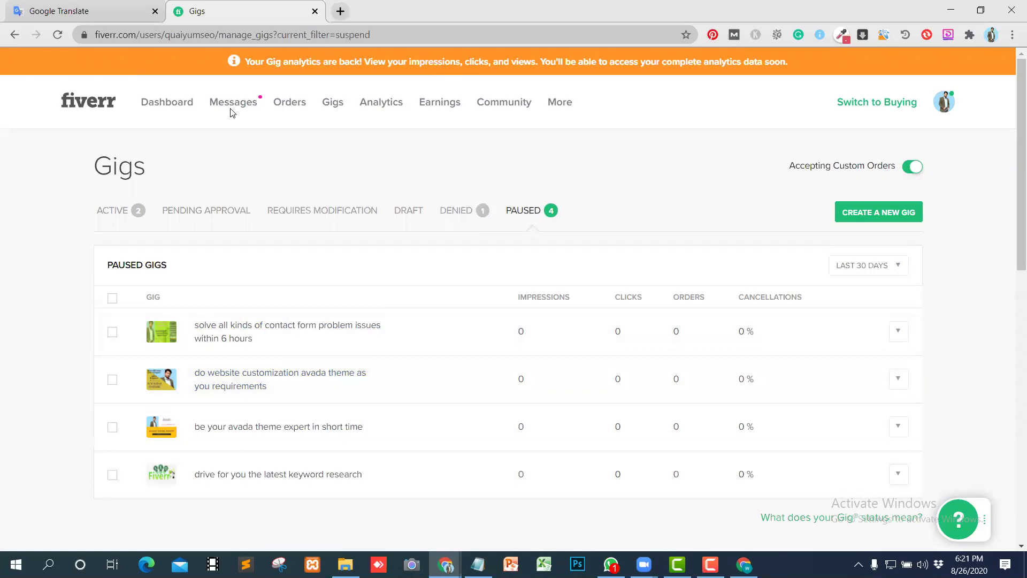
Step: Open the seller dashboard, check the message notifications and view the orders list
left_click(157, 105)
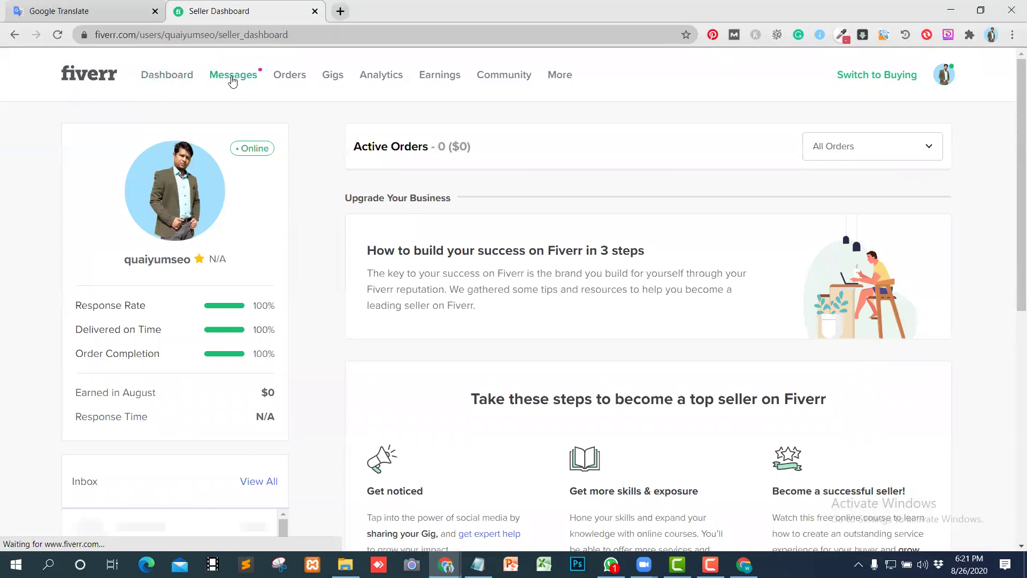
mouse_move(231, 80)
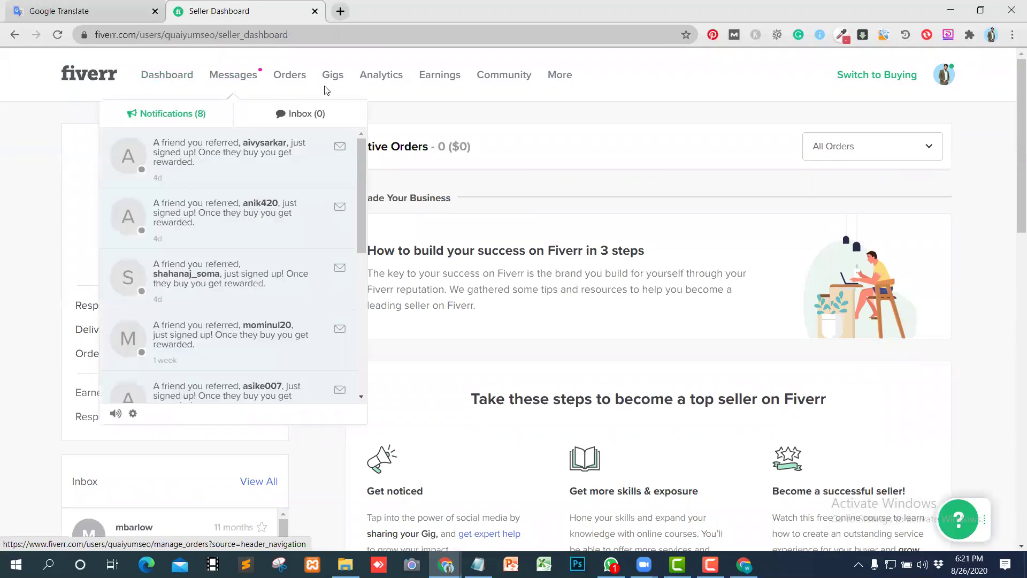
left_click(397, 106)
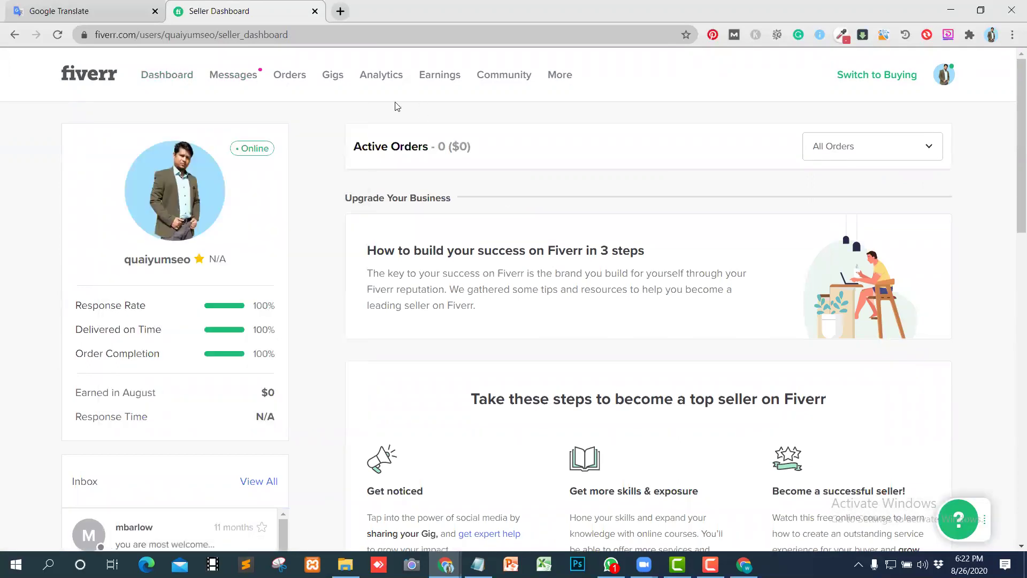
mouse_move(221, 79)
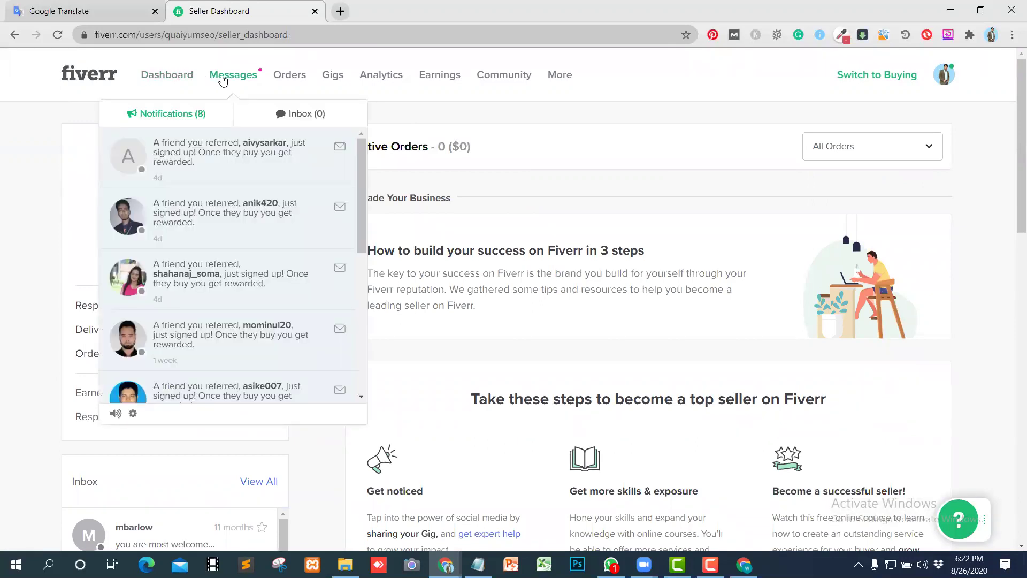
left_click(289, 75)
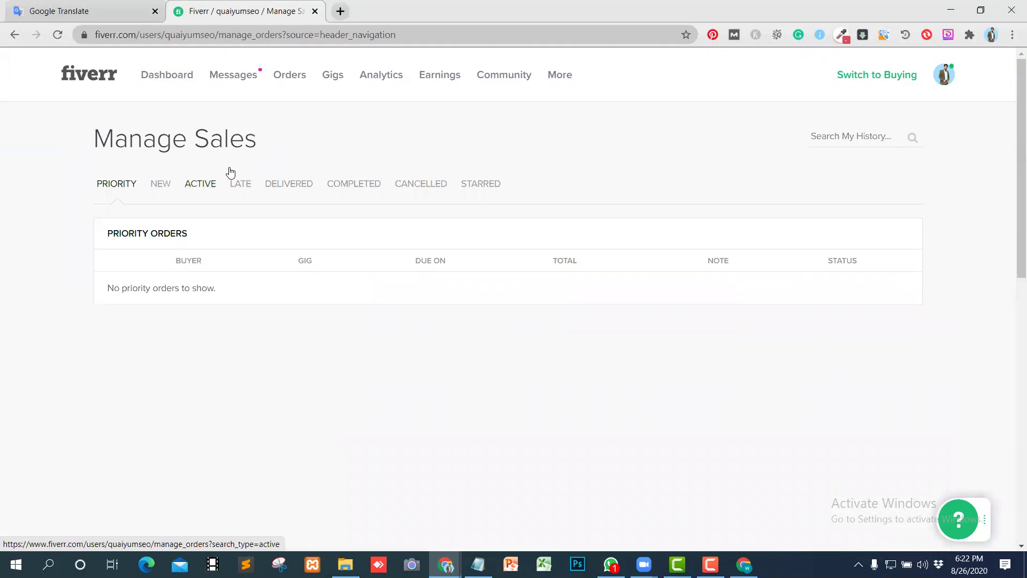
Step: Open the Buyer Requests page and expand the full text of the SoundCloud promotion request
left_click(335, 80)
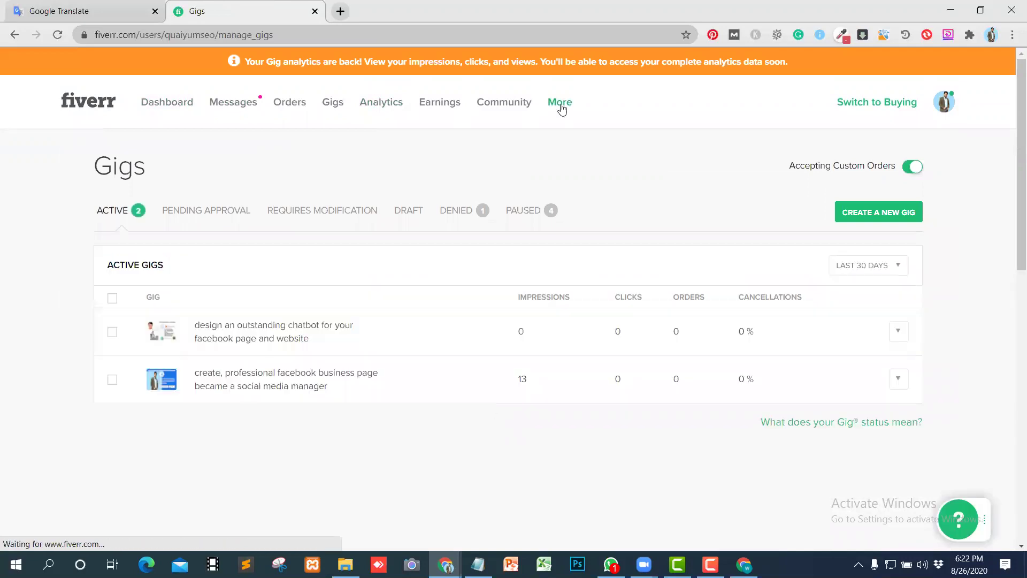
mouse_move(561, 109)
left_click(524, 142)
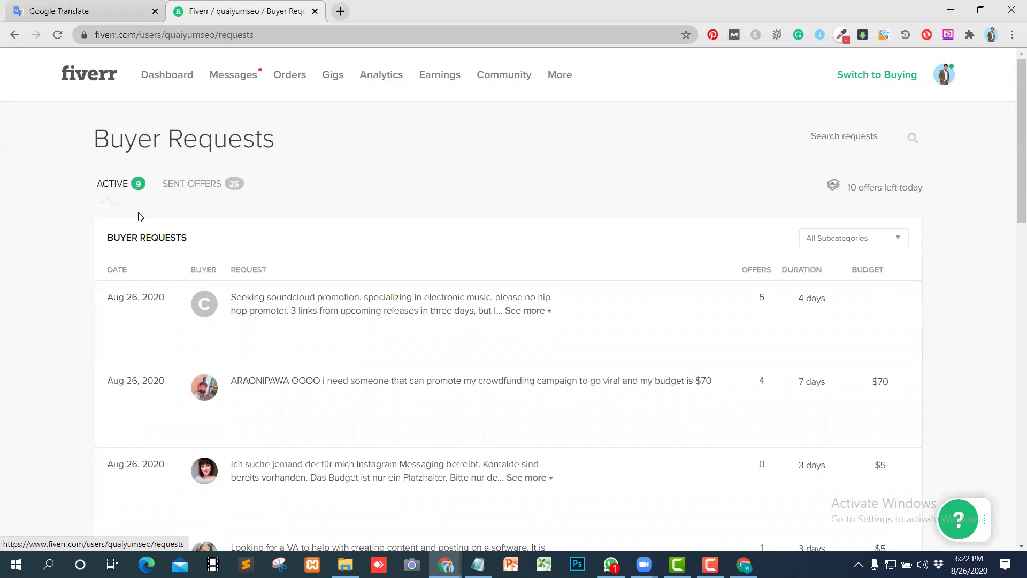
mouse_move(234, 309)
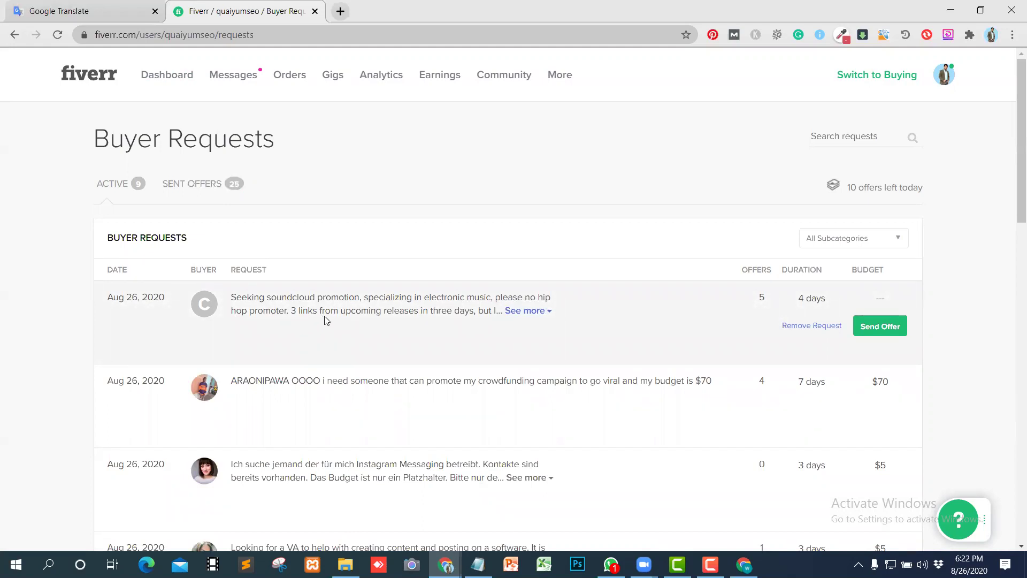
left_click(528, 311)
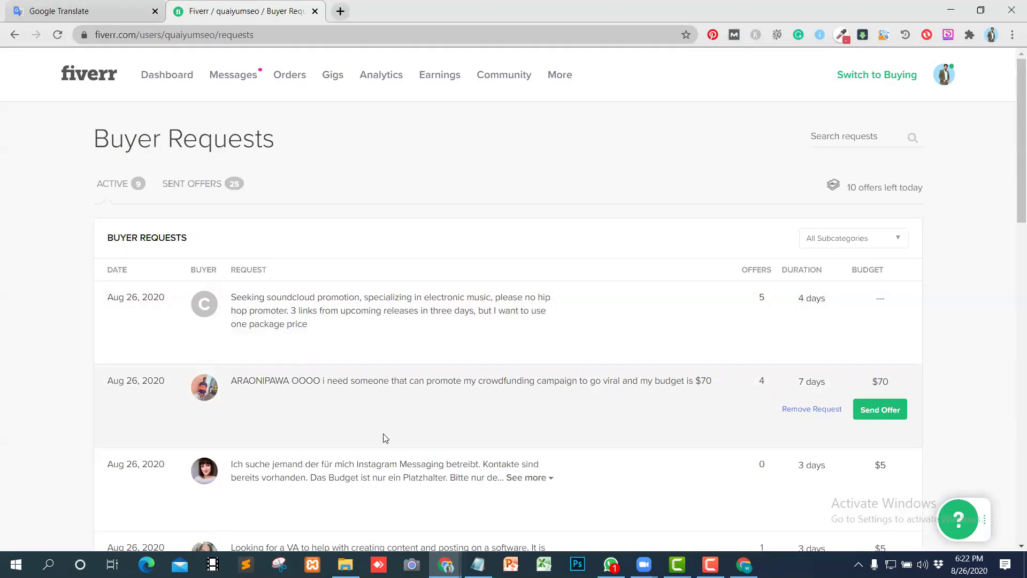
Step: Browse the complete list of active buyer requests, checking their descriptions, offers, durations and budgets
scroll(535, 407, "down", 2)
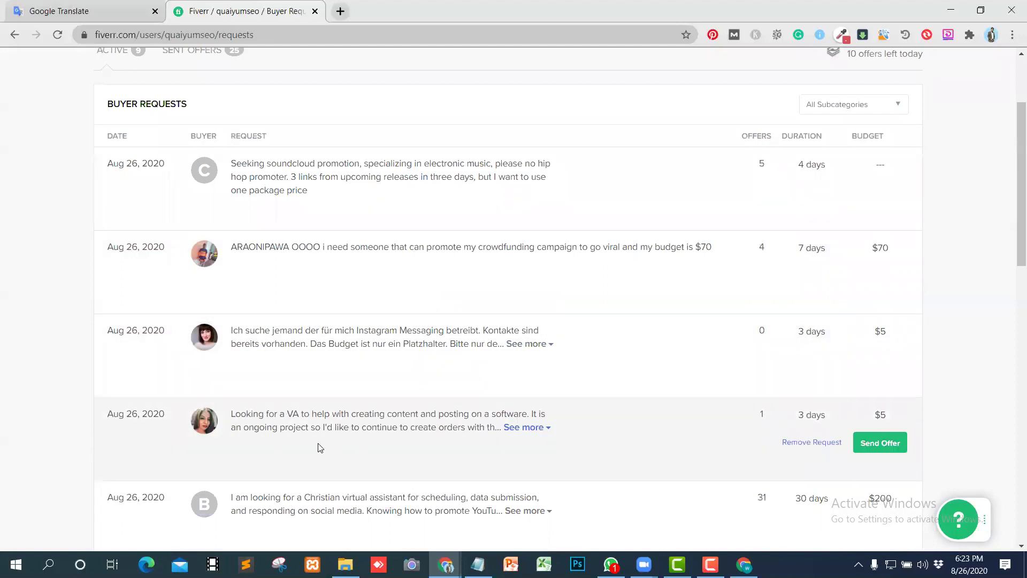
scroll(319, 448, "down", 1)
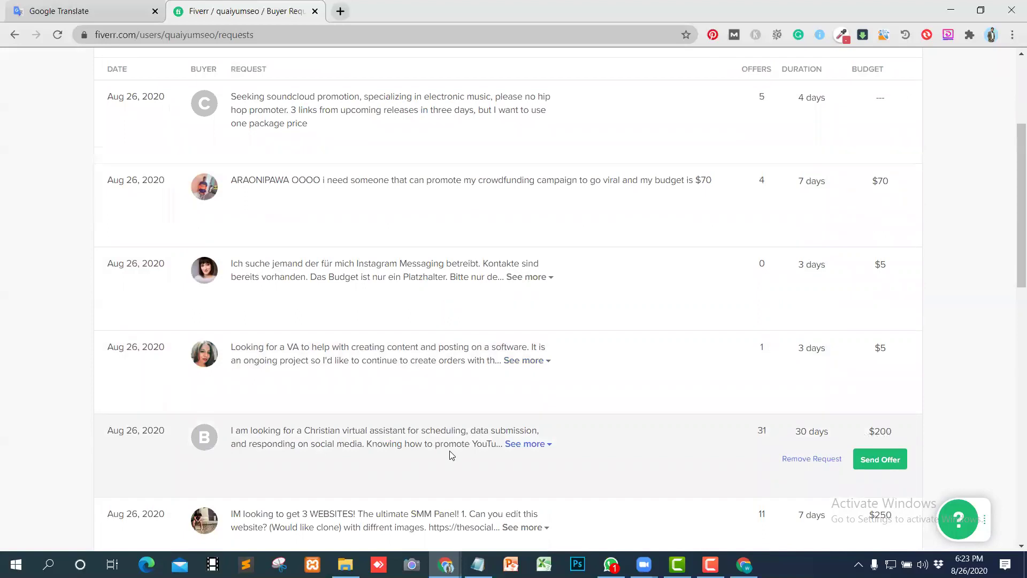
scroll(449, 454, "down", 2)
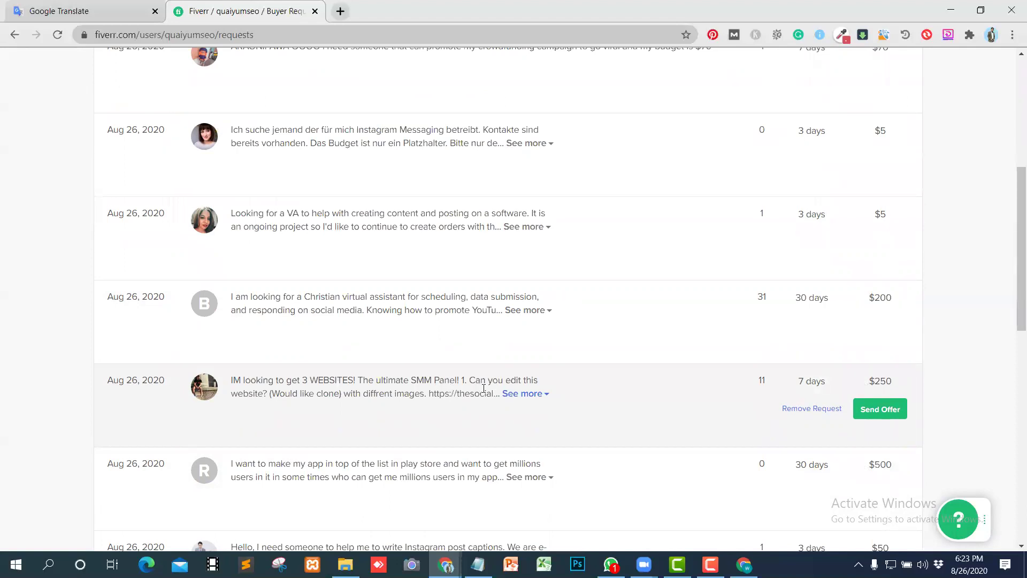
scroll(394, 406, "down", 1)
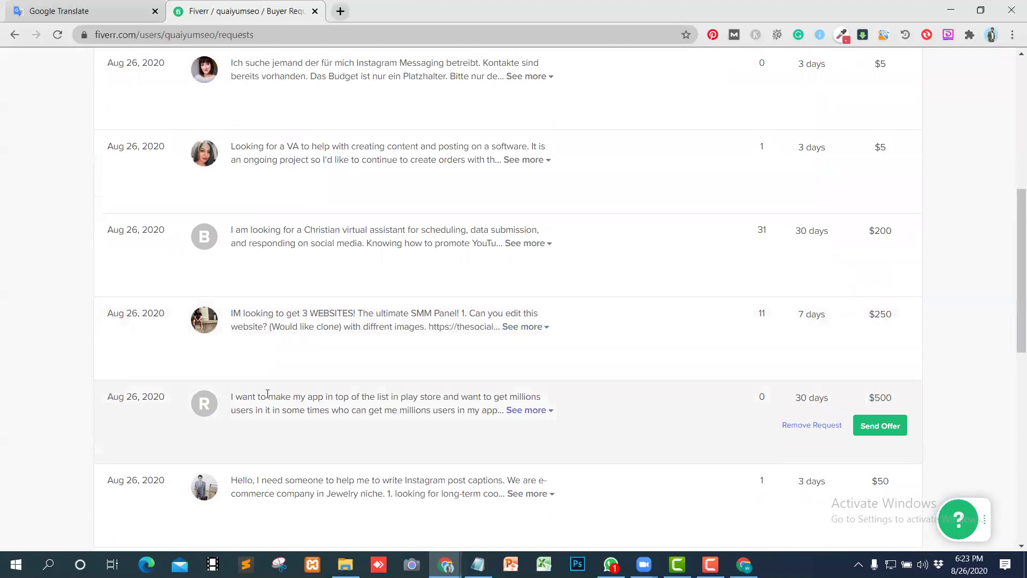
scroll(321, 436, "down", 2)
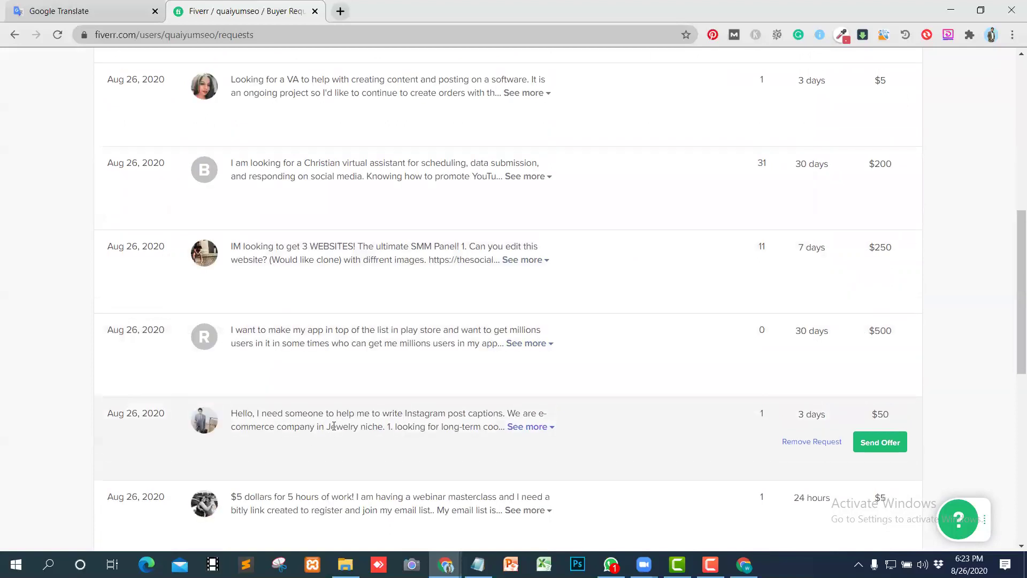
scroll(407, 350, "down", 1)
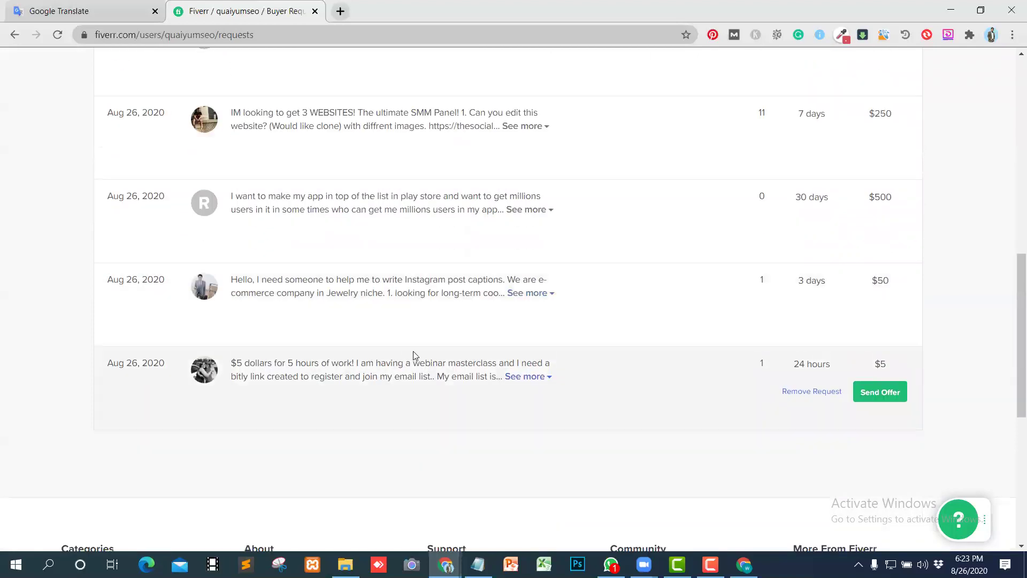
scroll(408, 340, "up", 1)
scroll(409, 338, "up", 8)
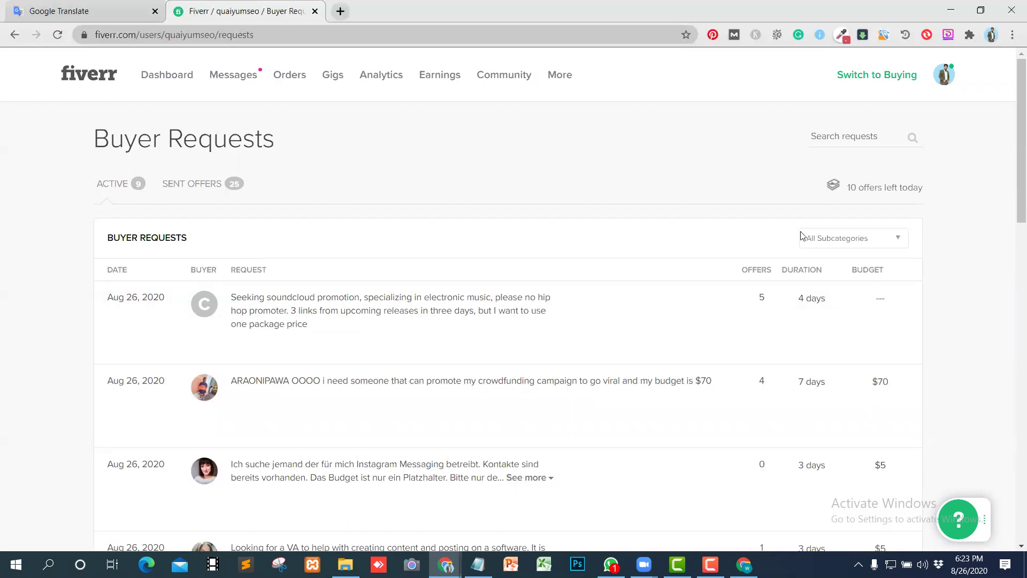
Step: Filter the buyer requests by Social Media Marketing, by Chatbots, and by Social Media Marketing again
left_click(898, 243)
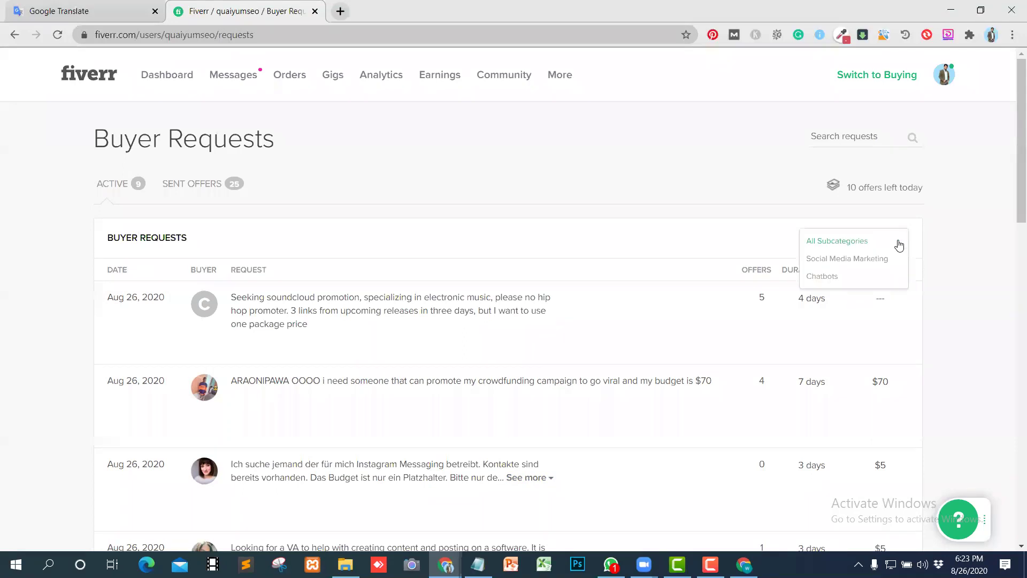
left_click(875, 259)
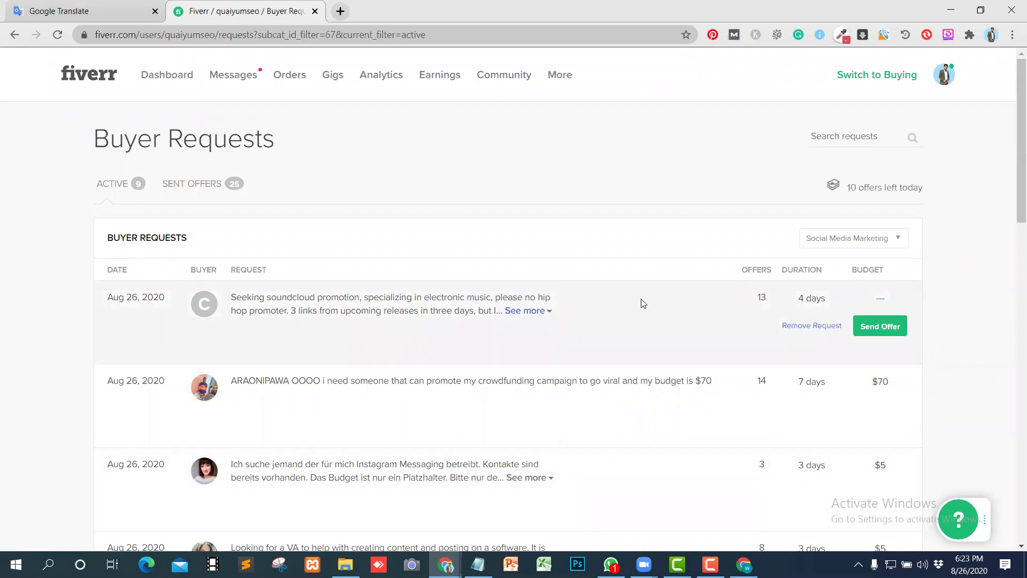
left_click(897, 237)
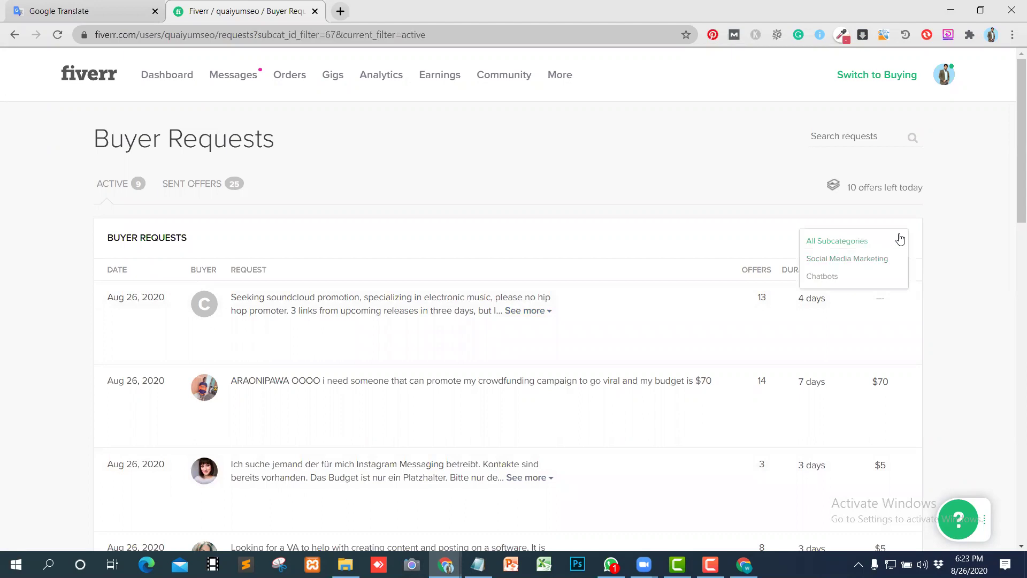
left_click(826, 278)
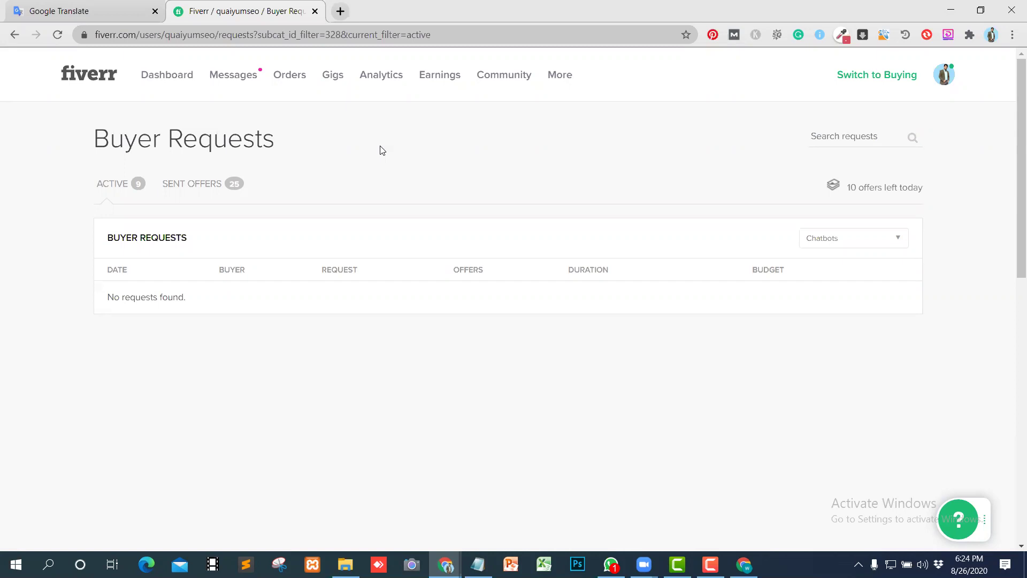
left_click(882, 239)
left_click(855, 260)
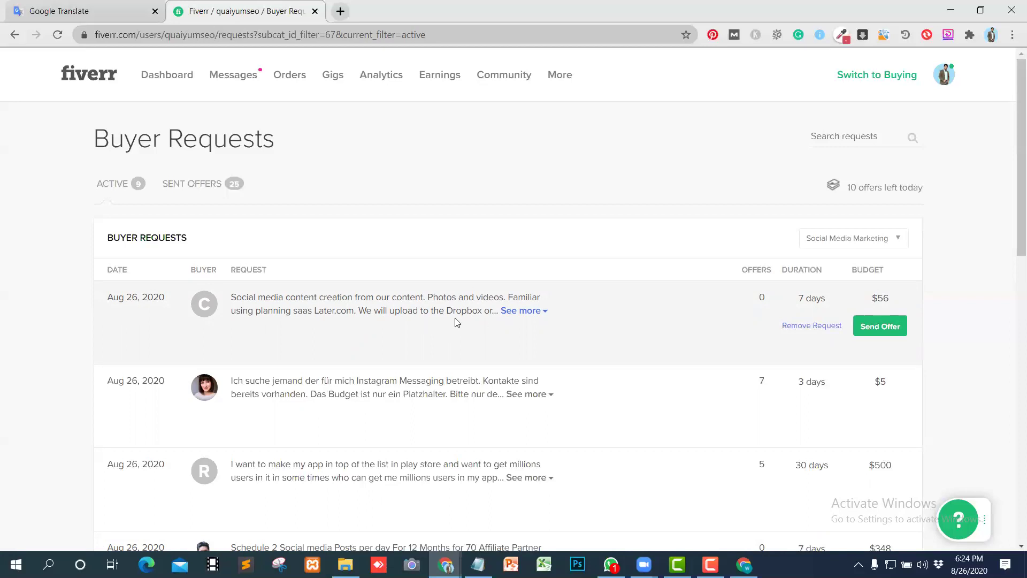
Step: Expand the full text of the social media content creation request and open Later.com in a new browser tab
left_click(522, 310)
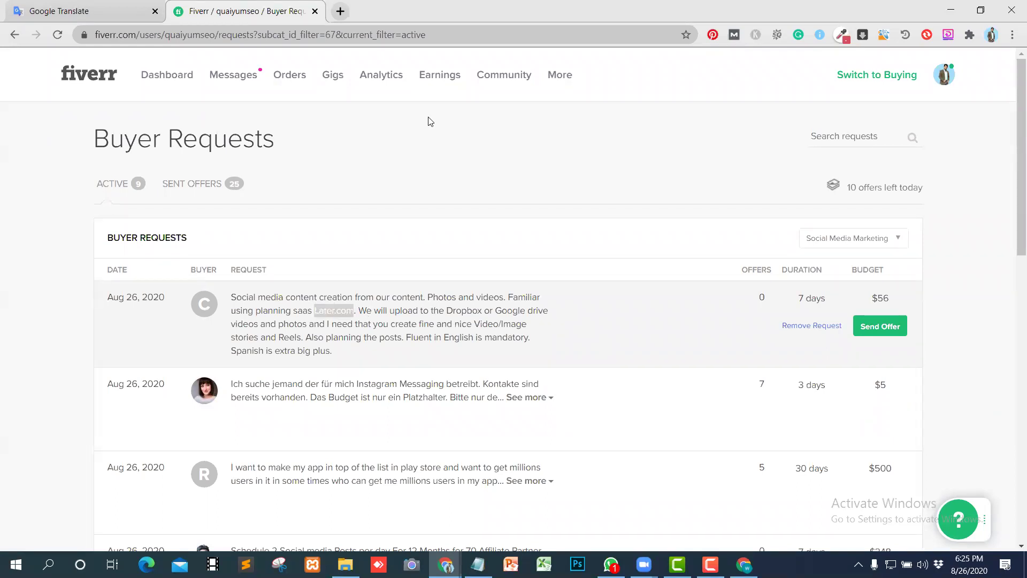
left_click(340, 11)
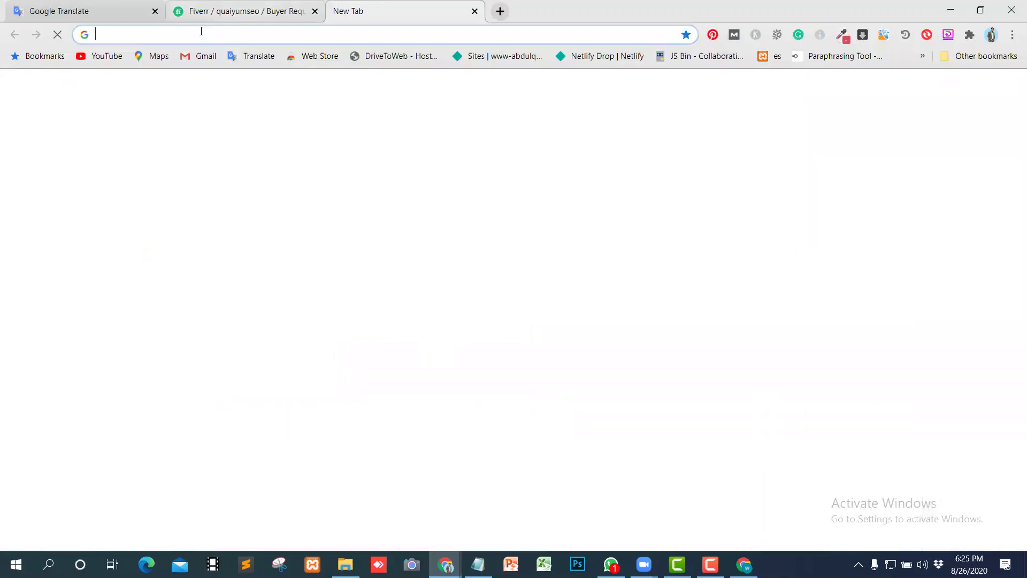
left_click(202, 31)
type("Later.com")
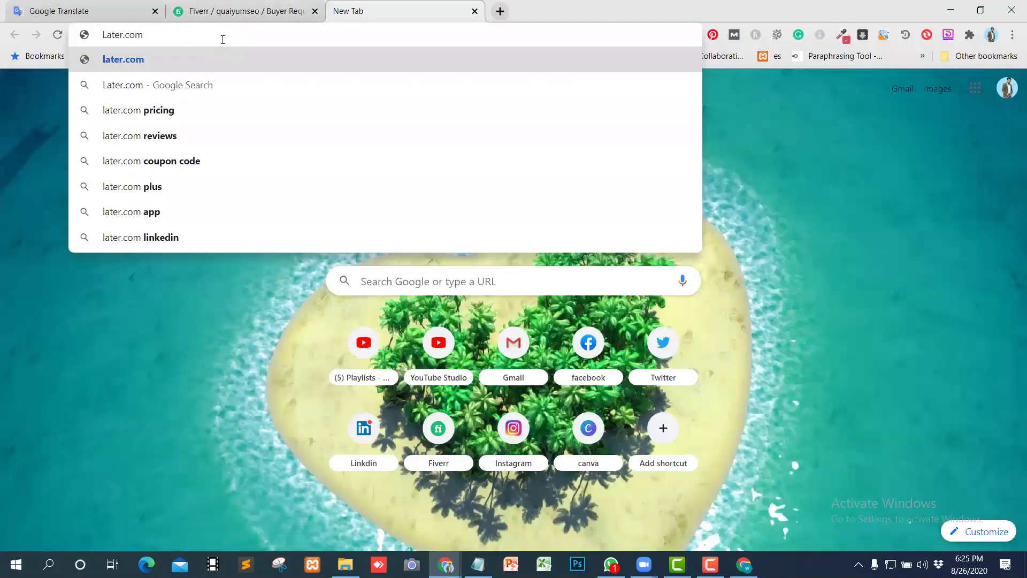
key("Return")
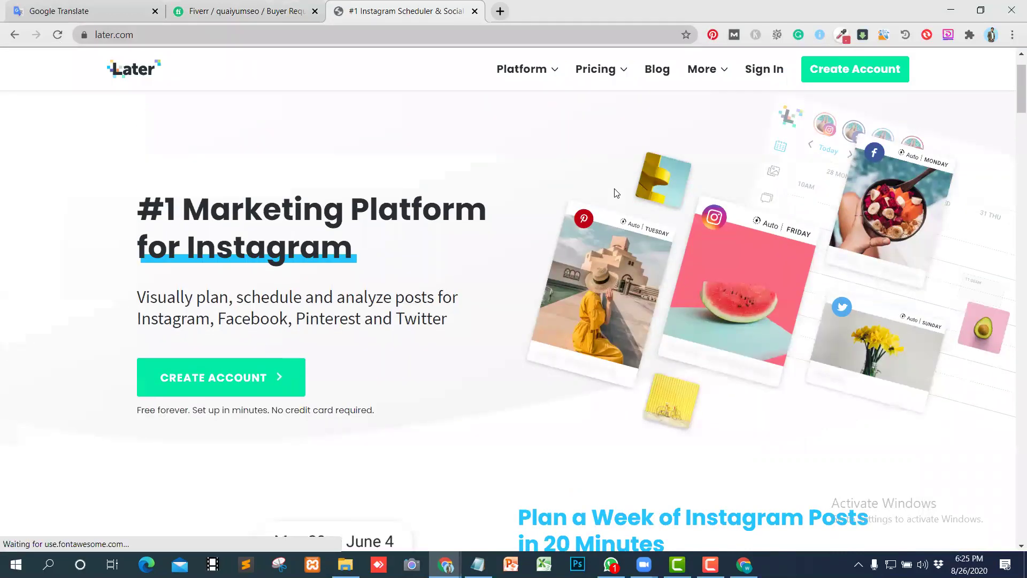
Step: Examine the Later homepage for its supported social platforms and its Instagram post planning and scheduling features
scroll(452, 298, "down", 3)
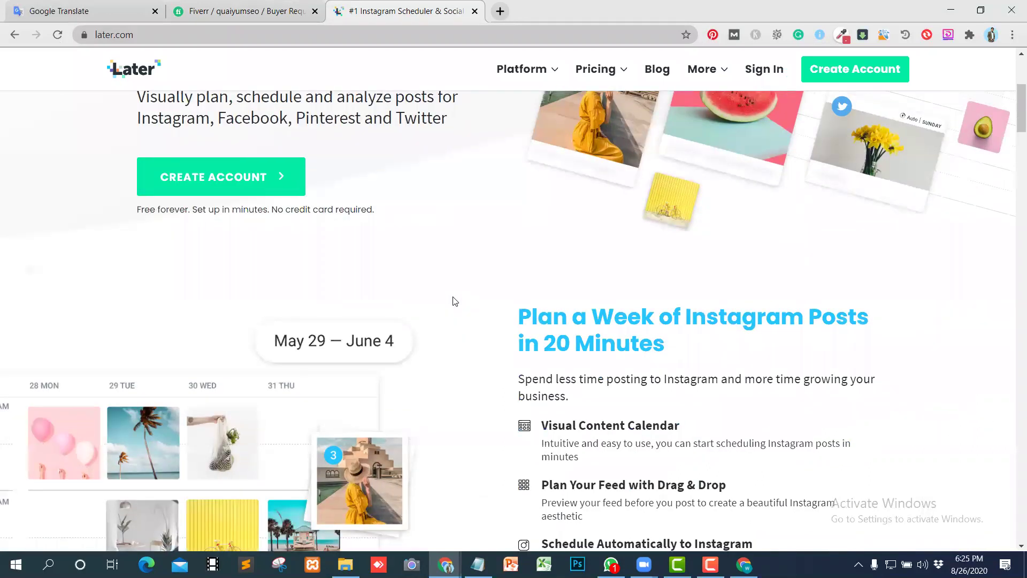
scroll(452, 301, "down", 1)
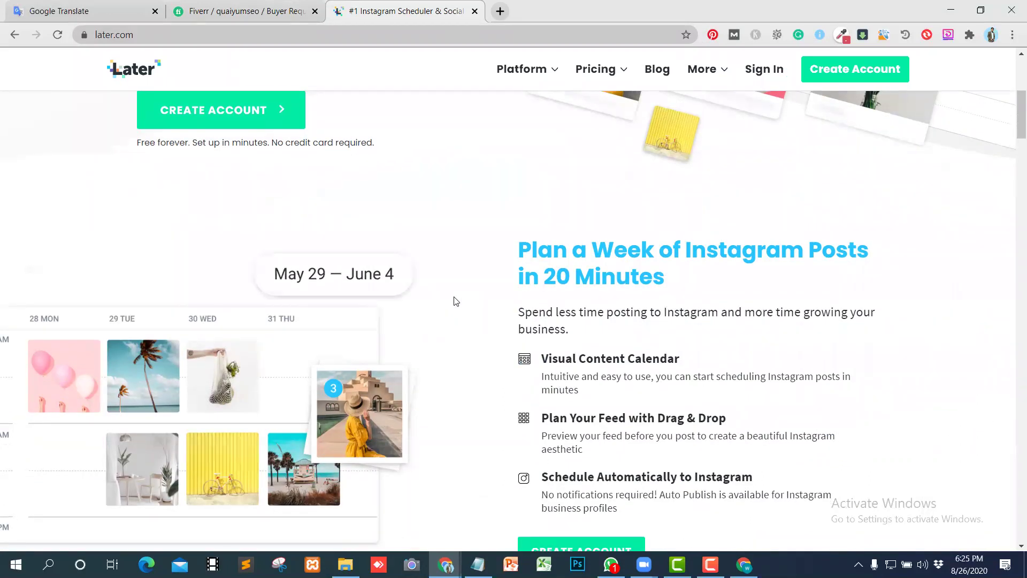
scroll(456, 301, "down", 1)
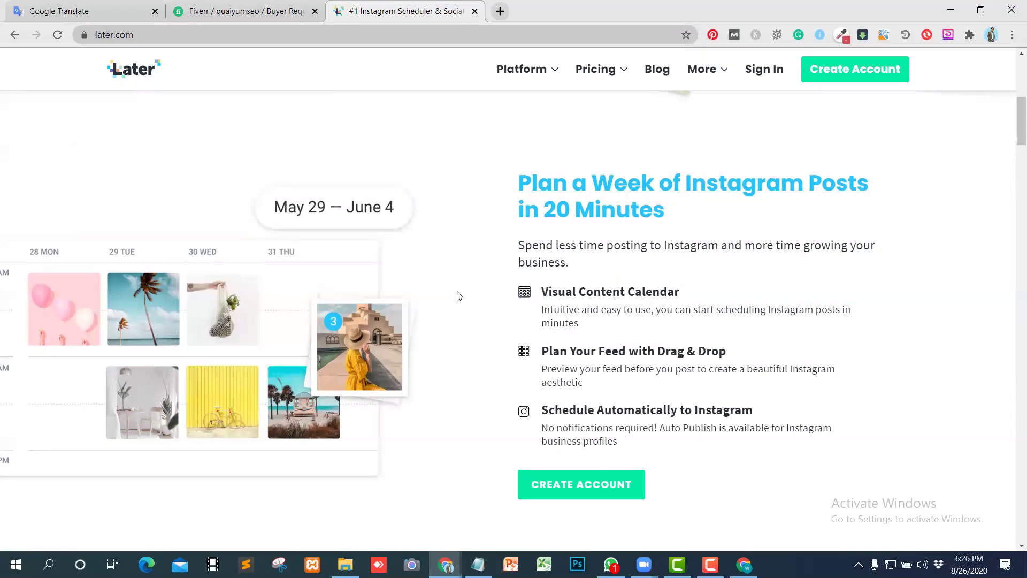
scroll(458, 295, "down", 1)
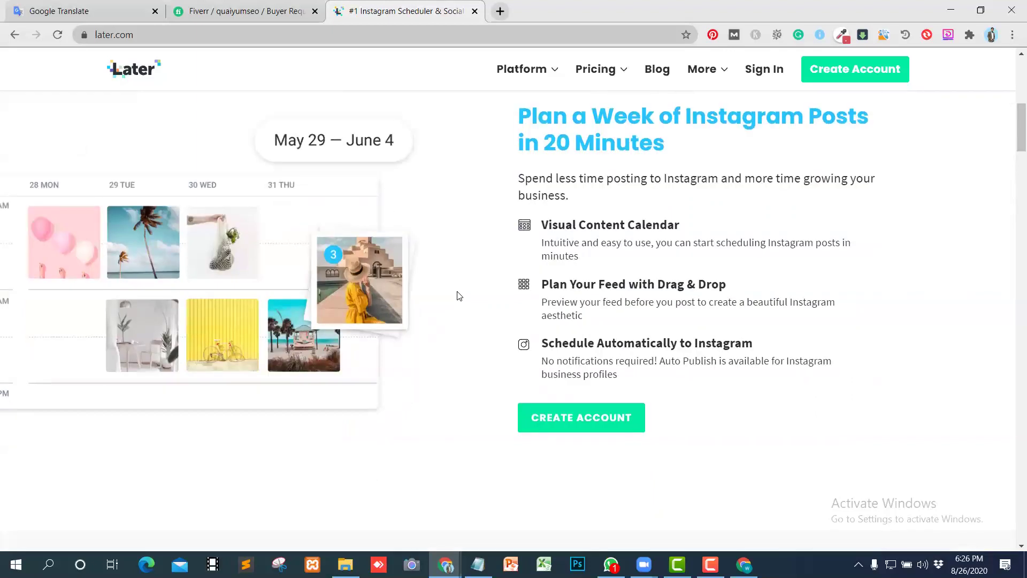
scroll(458, 296, "up", 4)
scroll(456, 279, "up", 1)
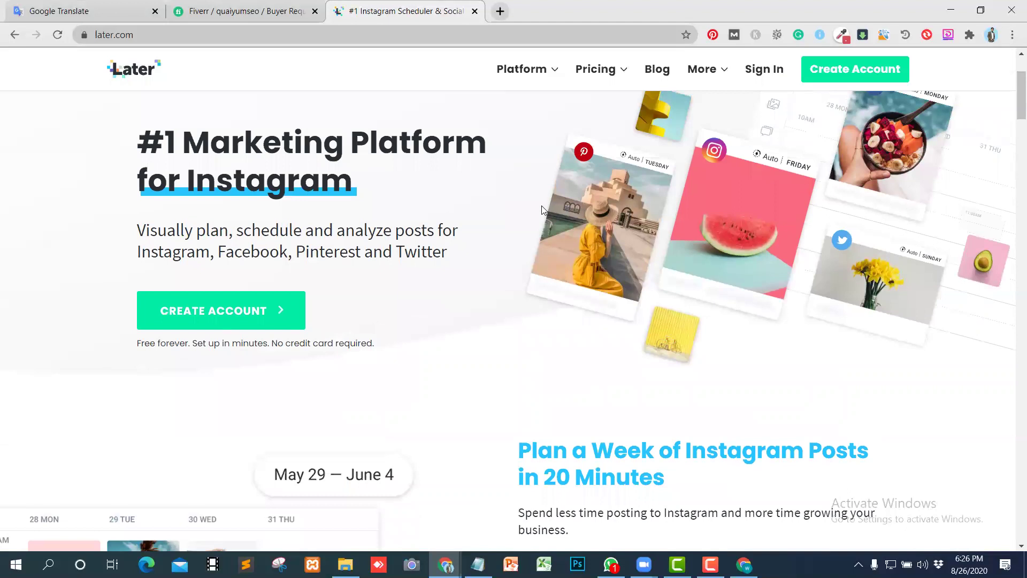
Step: Return to Buyer Requests, view the gigs that can be offered for the social media content creation request, and close the offer dialog
left_click(221, 13)
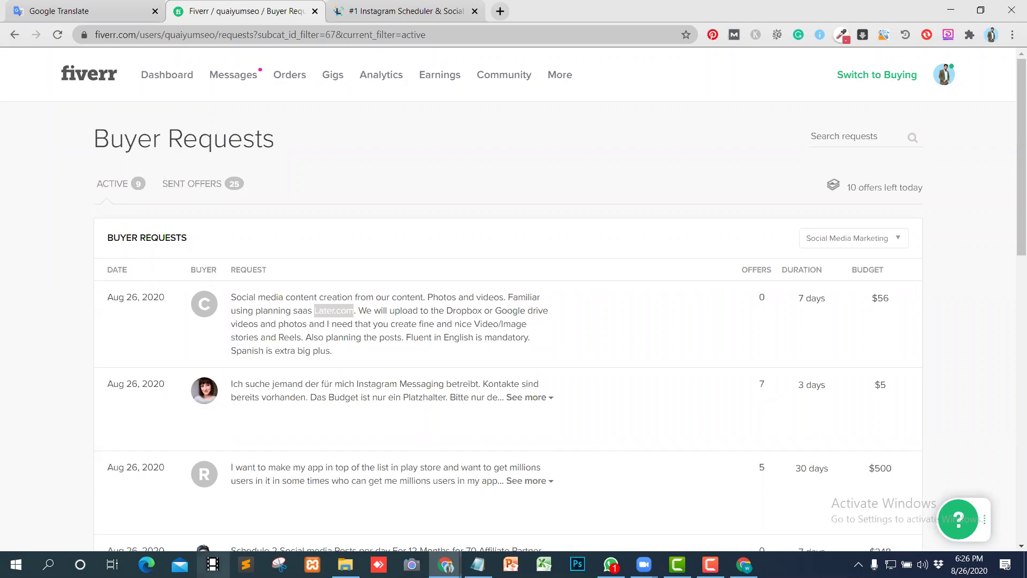
mouse_move(893, 413)
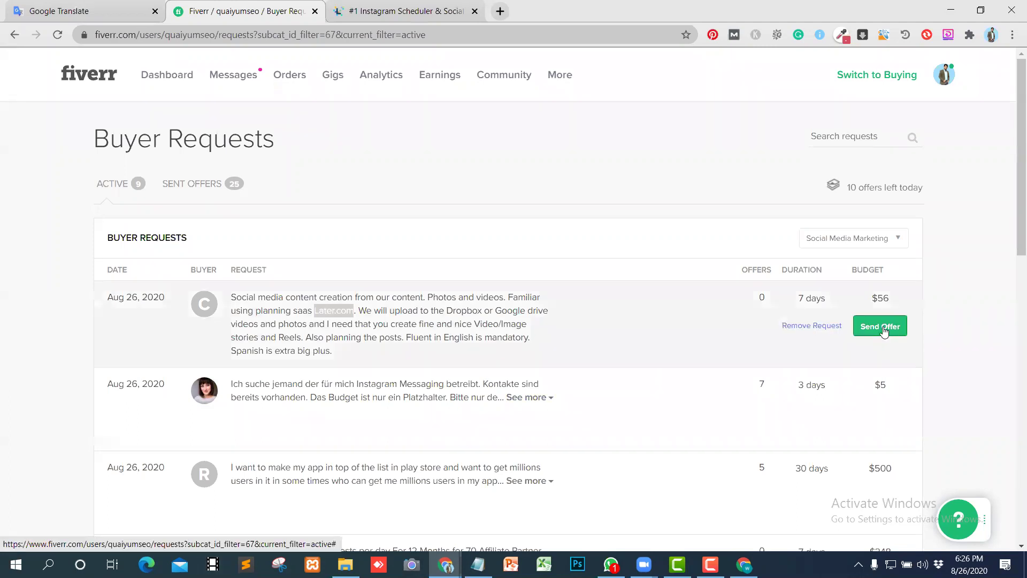
left_click(886, 331)
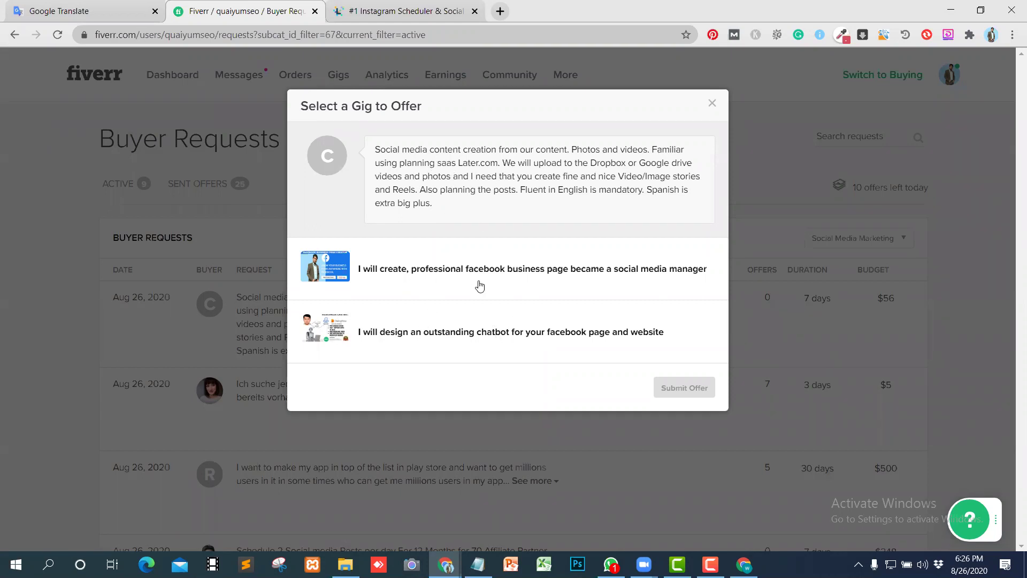
left_click(713, 104)
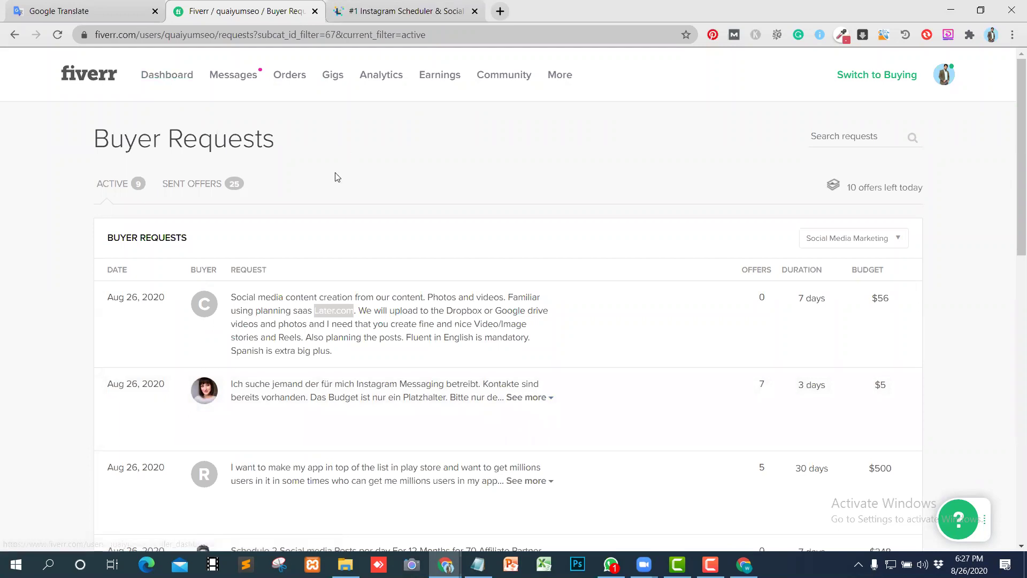
Step: Open the list of sent offers on the Buyer Requests page
left_click(203, 184)
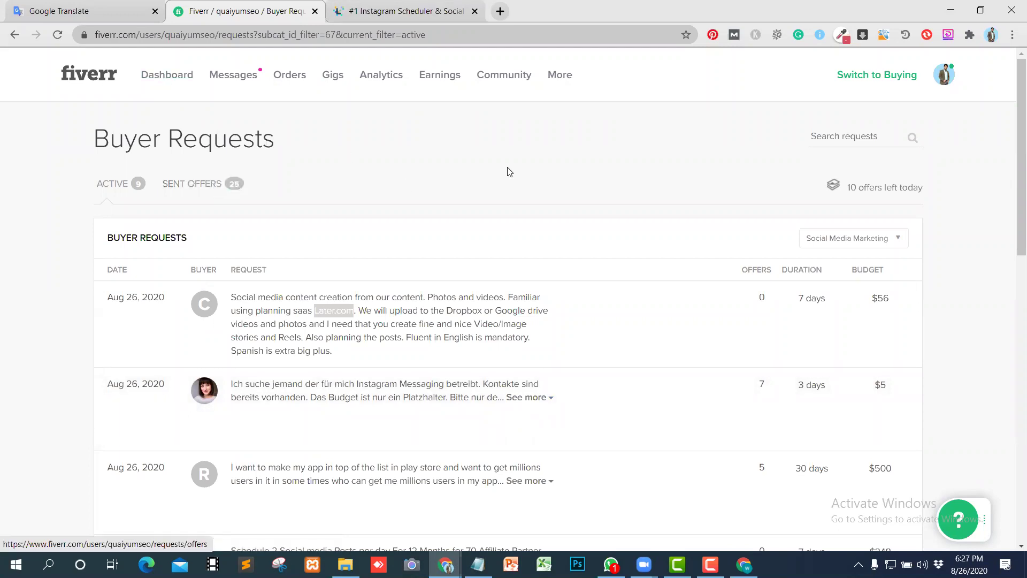